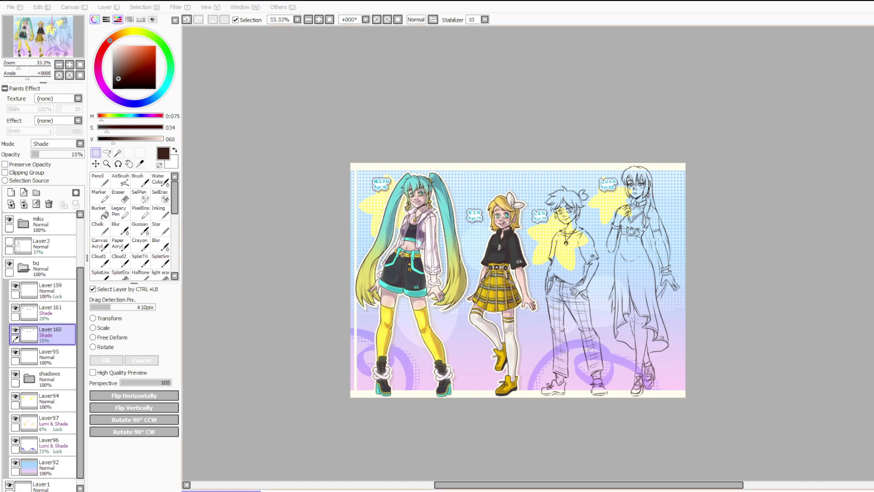
Collapse the bg layer folder and hide it so the characters stand on plain white.
scroll(563, 278, up, 2)
key(ctrl+minus)
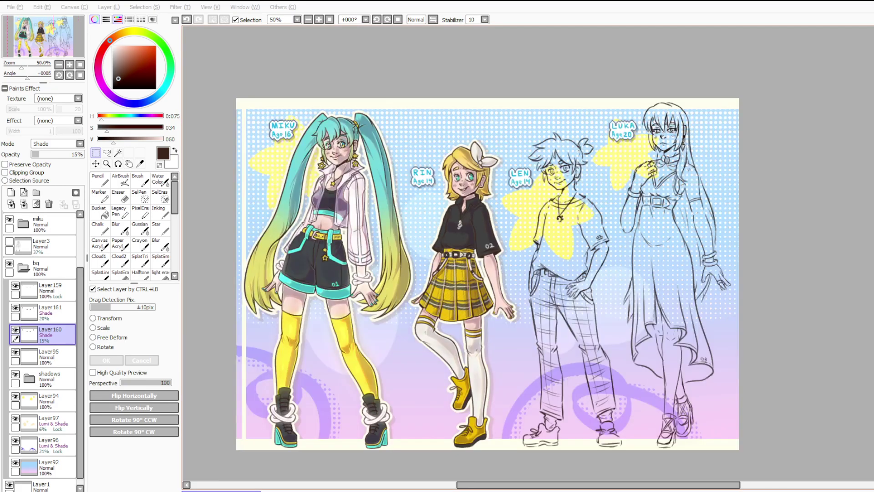
key(ctrl+plus)
scroll(554, 68, down, 2)
scroll(570, 90, up, 2)
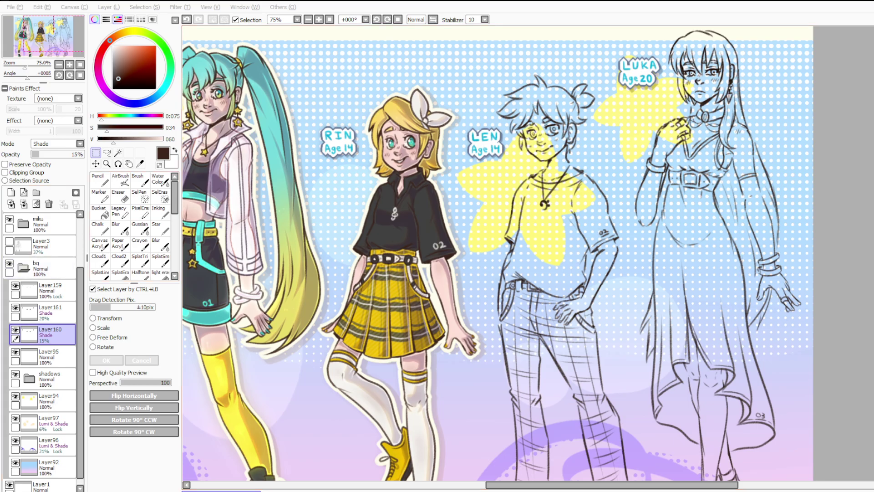
click(46, 267)
click(23, 267)
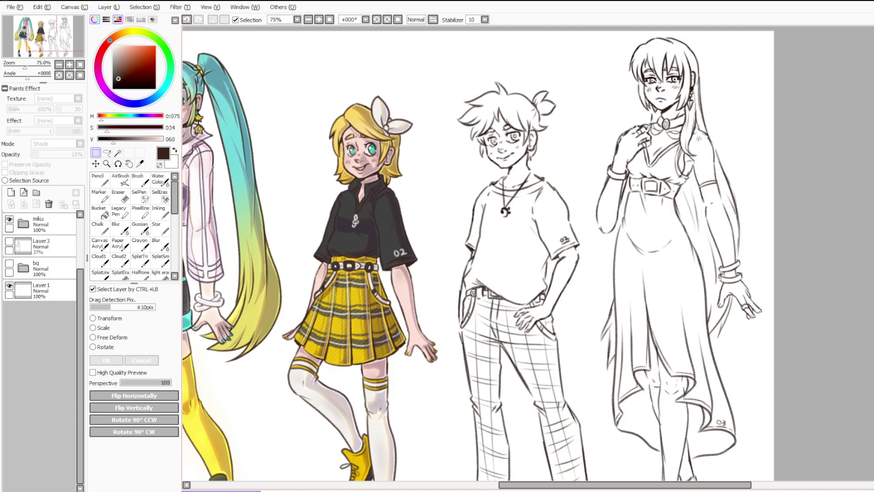
scroll(519, 125, up, 1)
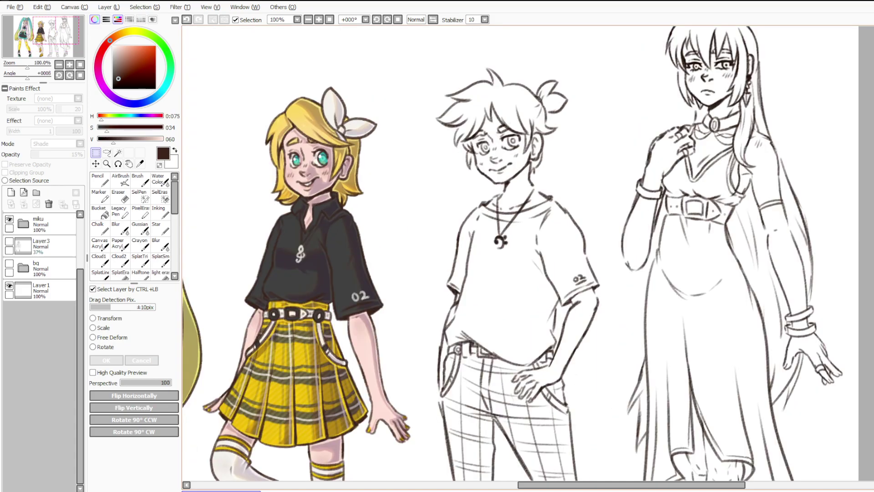
Show the bg folder again to view the whole lineup against the background.
click(45, 223)
click(23, 223)
click(23, 224)
click(46, 268)
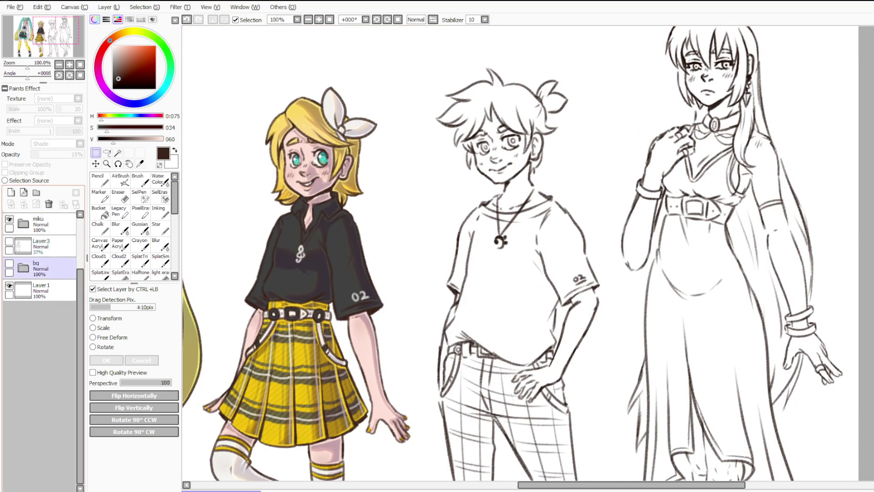
click(9, 264)
click(40, 346)
scroll(627, 114, down, 2)
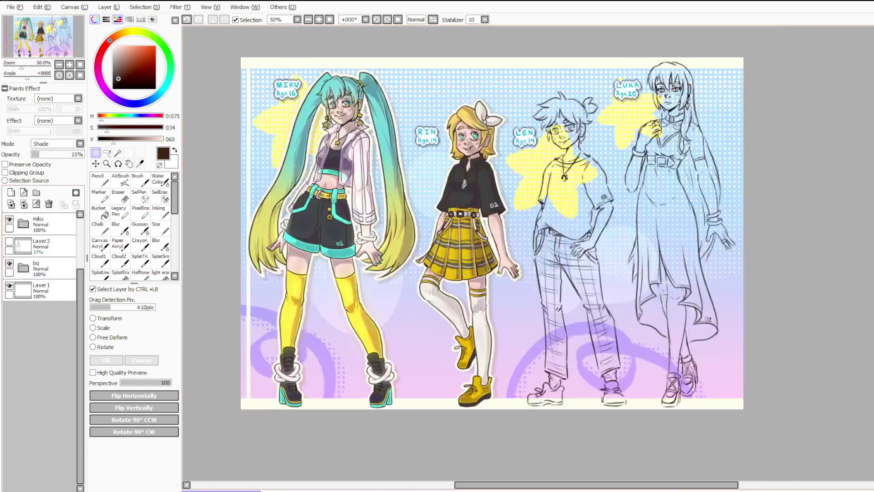
Expand the miku folder and select its line art layer, Layer11.
click(45, 246)
click(46, 223)
scroll(361, 83, up, 4)
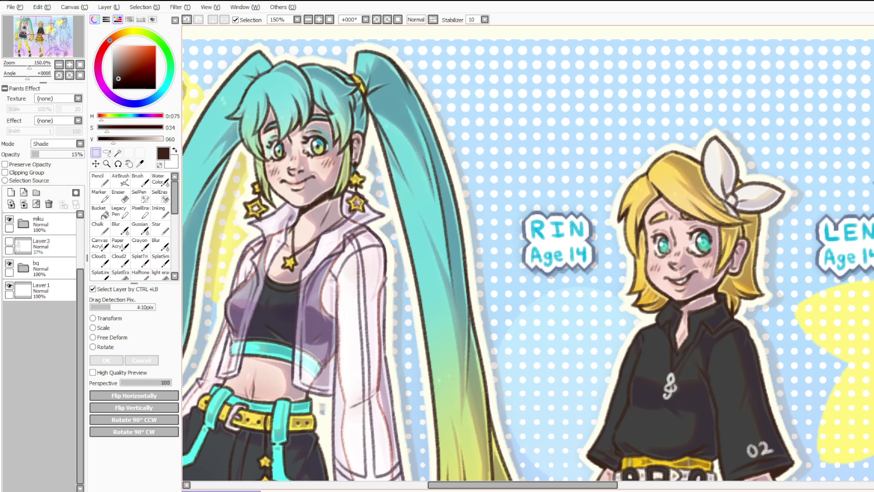
click(23, 223)
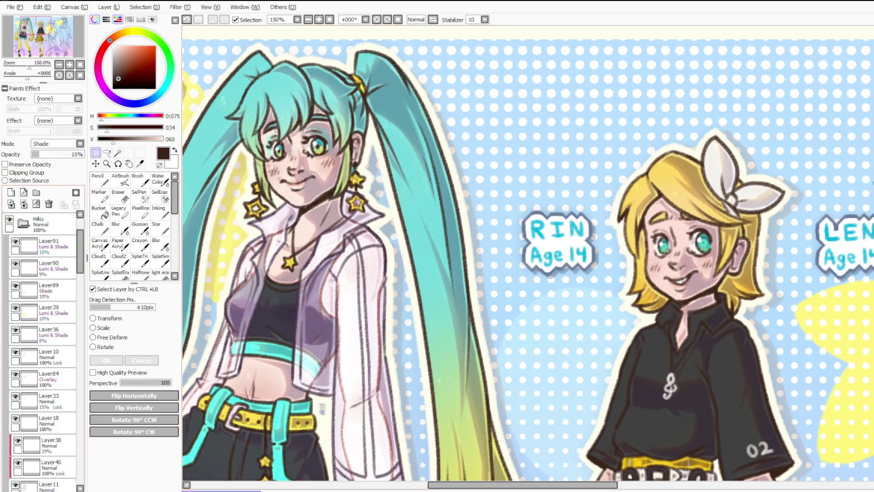
scroll(44, 350, down, 3)
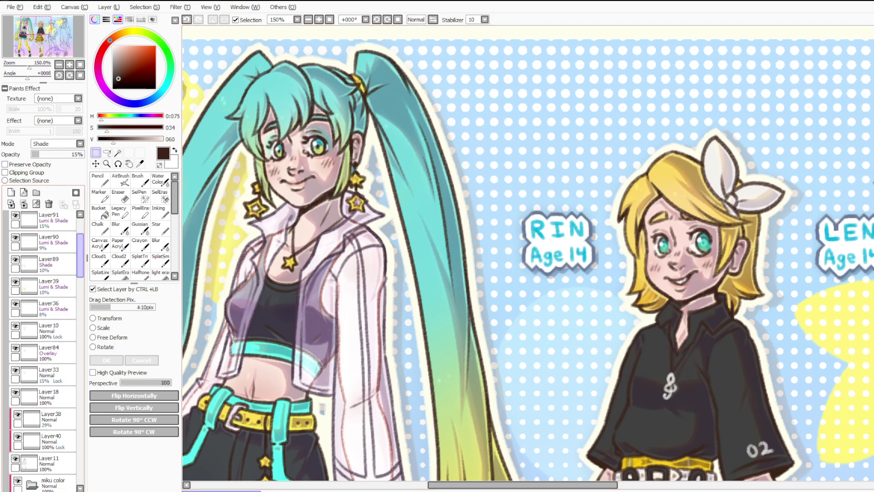
drag(80, 261, 80, 265)
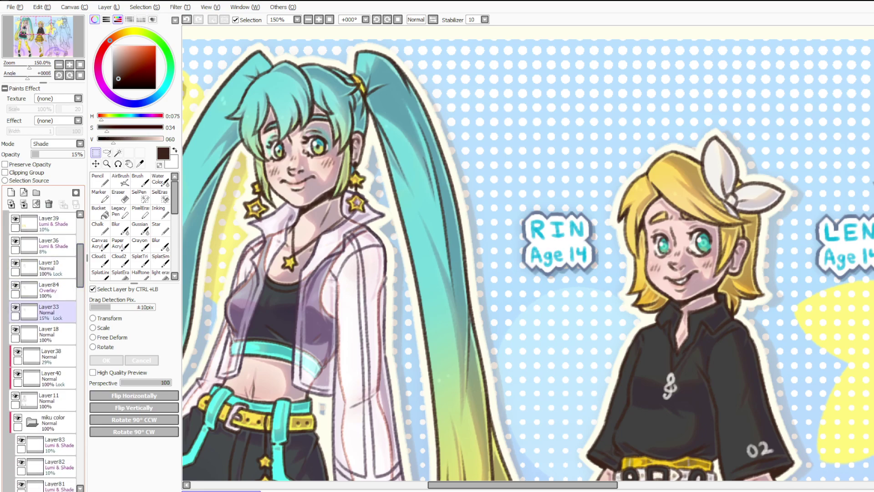
click(48, 400)
Choose the Pencil tool with a brush size of 7.
click(100, 180)
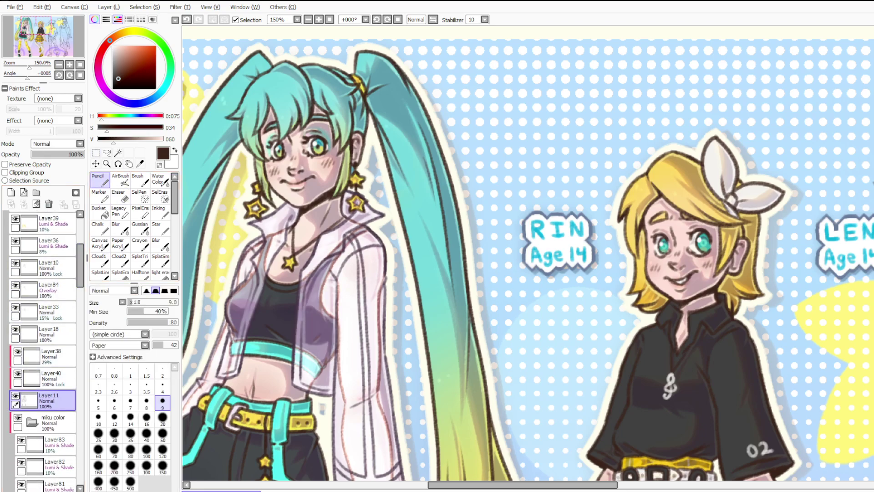
key(ctrl+z)
scroll(323, 63, up, 3)
click(131, 402)
drag(397, 209, 410, 177)
scroll(409, 137, down, 3)
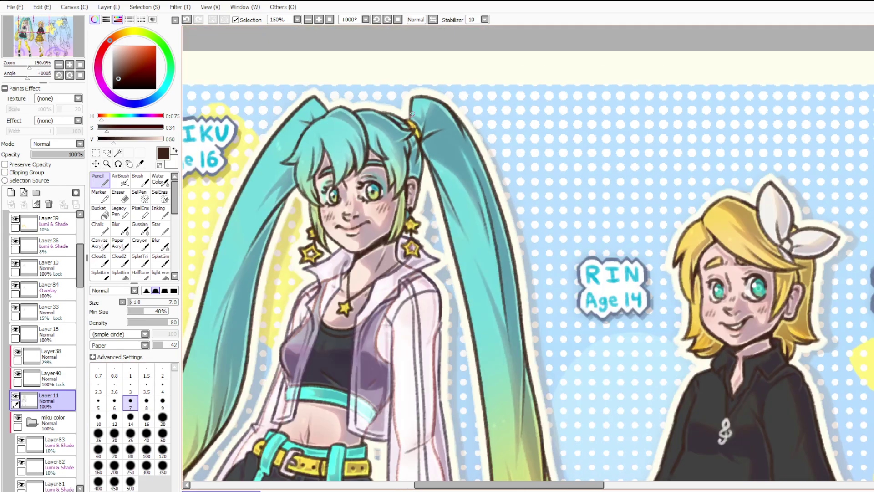
Collapse the miku folder and hide the bg folder.
scroll(407, 94, down, 2)
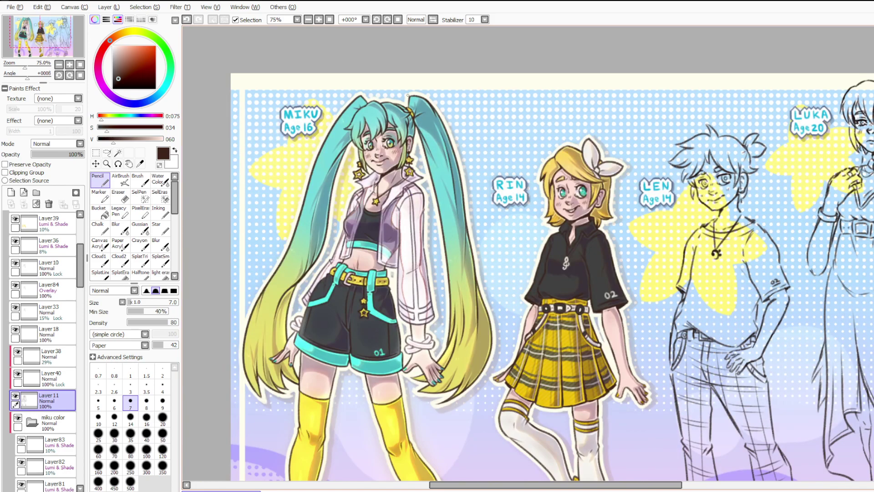
scroll(407, 95, down, 1)
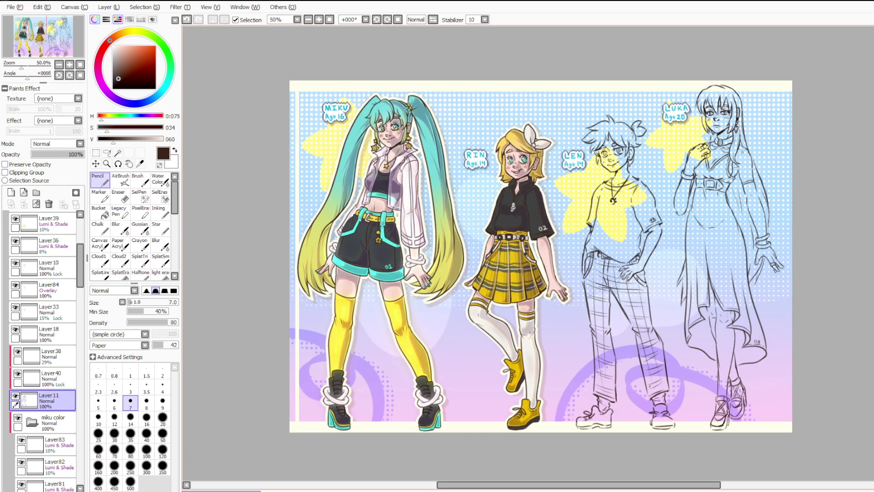
scroll(544, 157, up, 1)
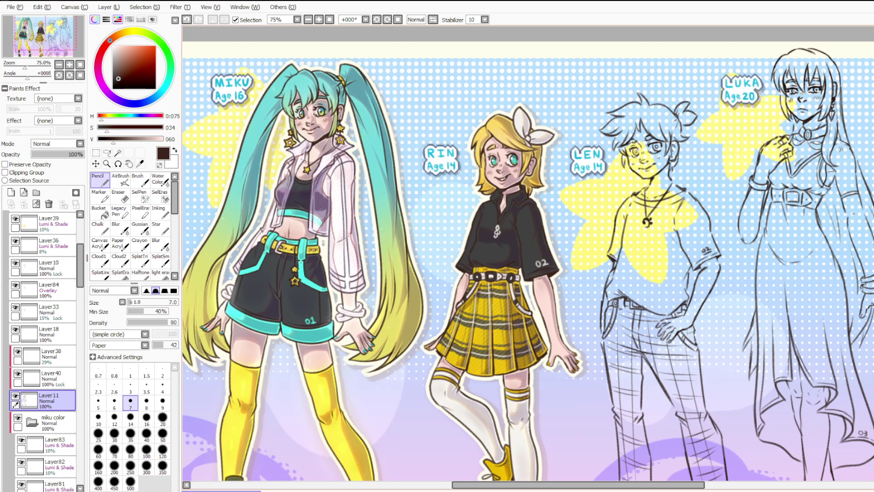
scroll(545, 157, down, 1)
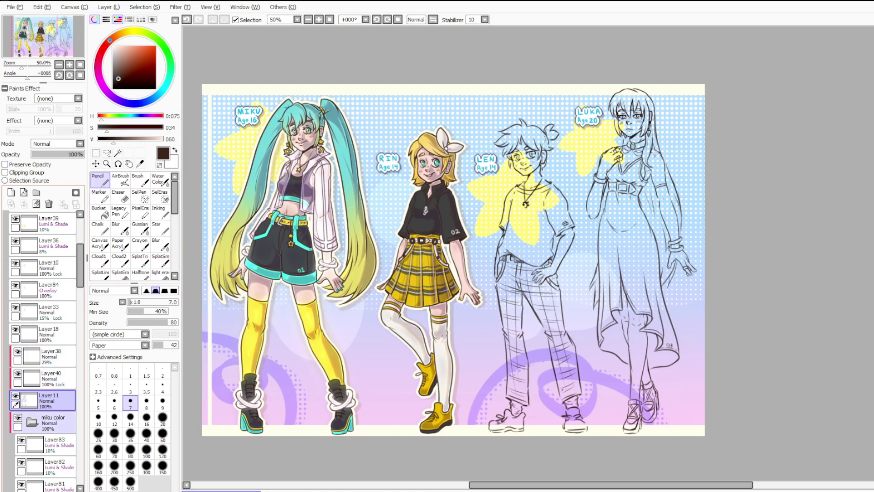
scroll(45, 364, up, 1)
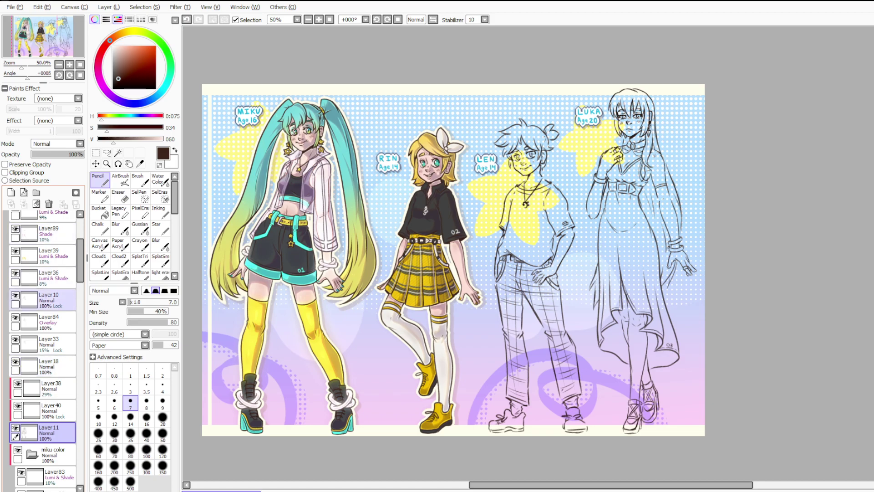
scroll(43, 303, up, 4)
click(23, 288)
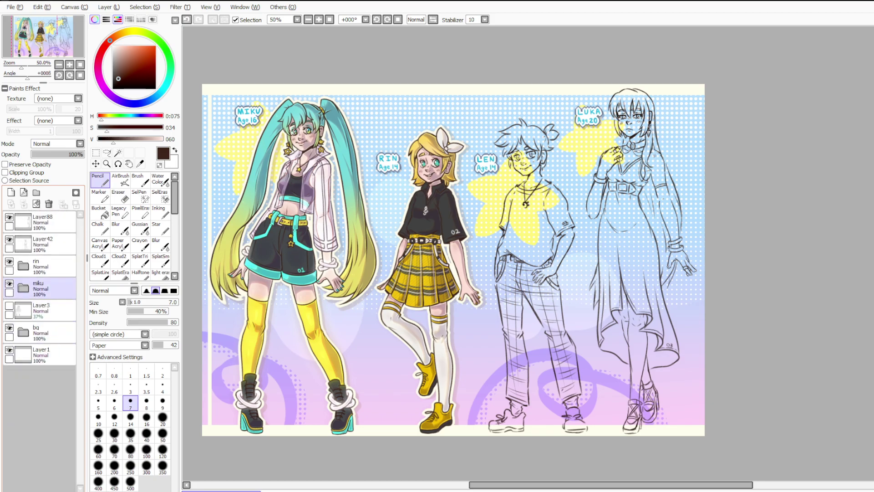
click(46, 310)
click(46, 332)
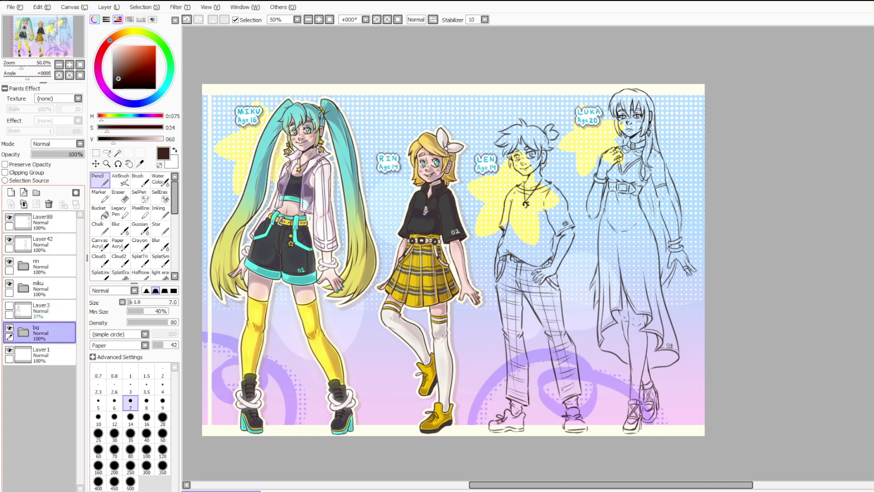
click(9, 328)
Fade the Len sketch on Layer42 to 22% opacity and add a new layer directly above it for the line art.
click(46, 244)
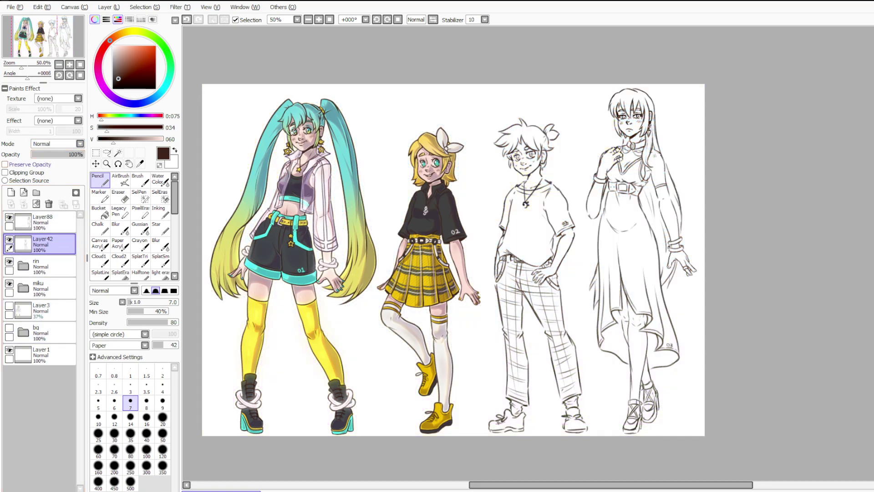
click(51, 155)
click(11, 192)
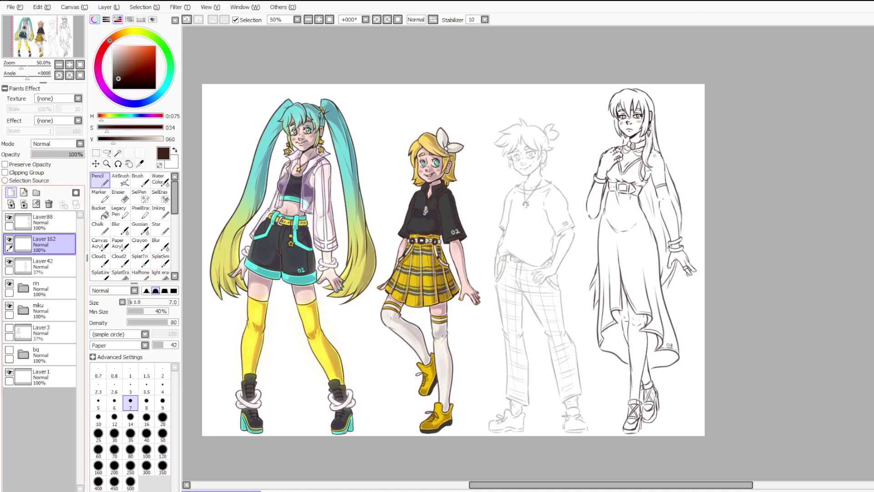
scroll(564, 67, up, 1)
click(50, 266)
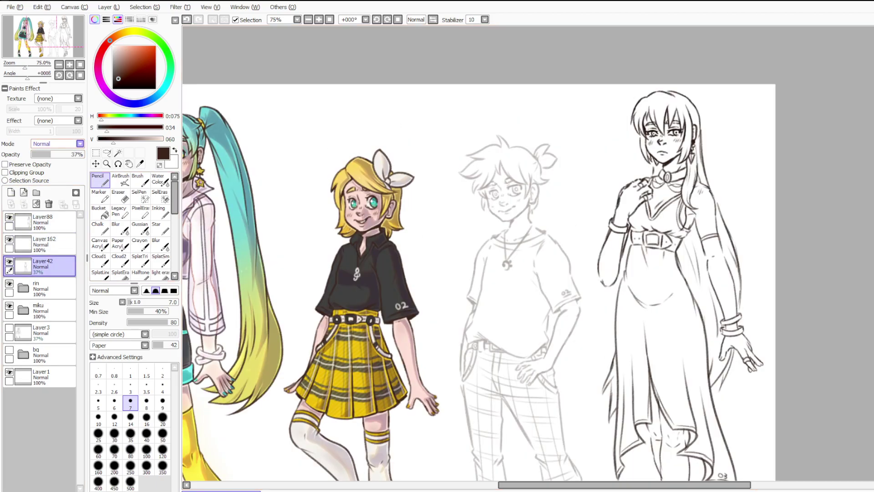
click(43, 154)
click(50, 244)
Ink Len's cheek, chin and lower jaw over the faded sketch with dark brown Pencil strokes.
scroll(516, 159, up, 5)
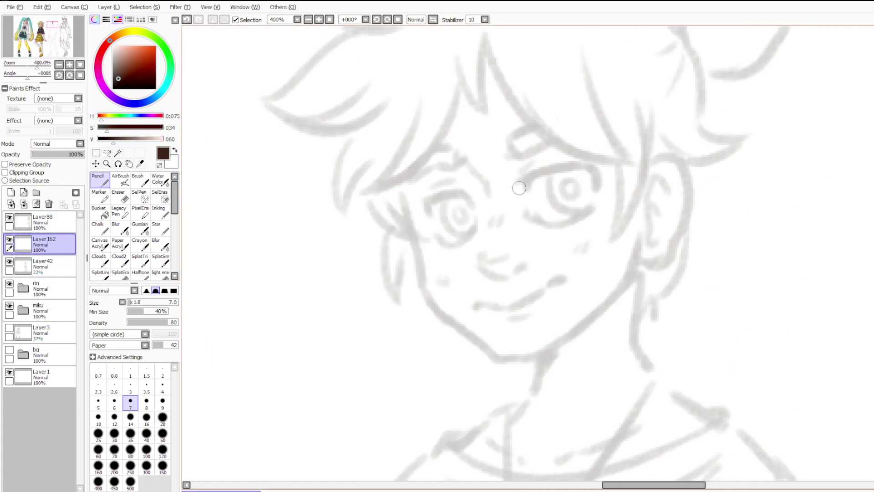
drag(406, 205, 412, 242)
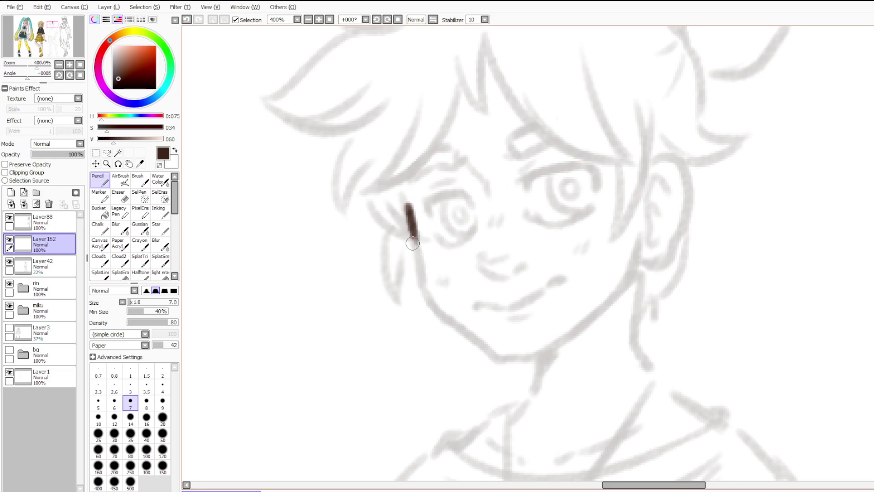
mouse_move(413, 243)
mouse_down()
mouse_move(421, 291)
mouse_move(453, 324)
mouse_up()
key(ctrl+z)
drag(431, 290, 496, 359)
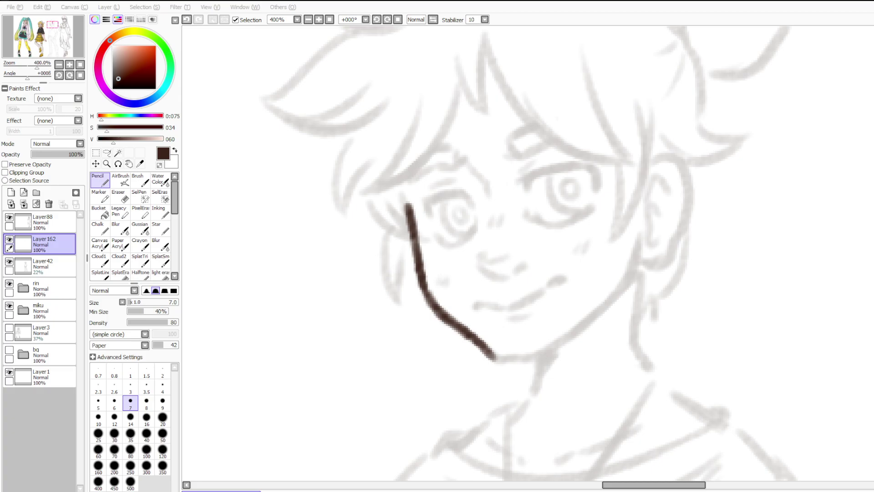
mouse_move(495, 359)
mouse_down()
mouse_move(524, 363)
mouse_move(552, 353)
mouse_move(607, 309)
mouse_up()
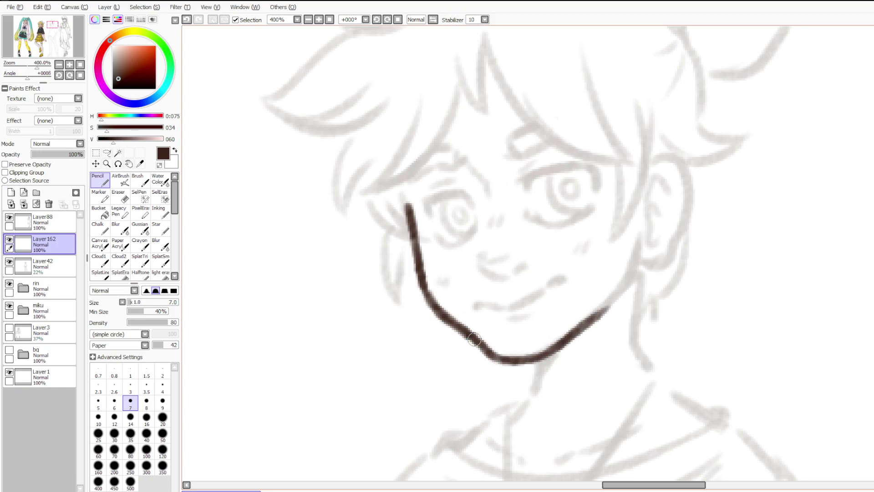
mouse_move(407, 207)
mouse_down()
mouse_move(397, 183)
mouse_move(410, 208)
mouse_move(397, 159)
mouse_move(405, 114)
mouse_move(396, 163)
mouse_move(407, 75)
mouse_up()
key(ctrl+z)
key(ctrl+z)
key(ctrl+z)
key(ctrl+z)
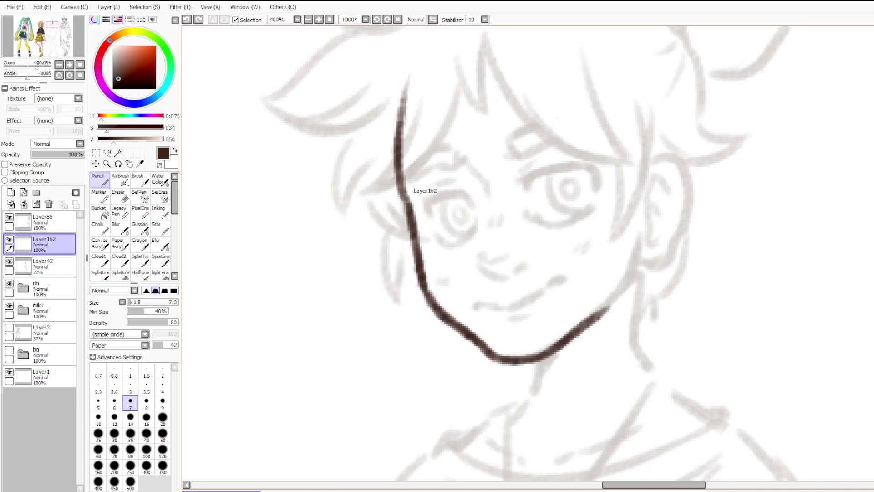
mouse_move(407, 207)
mouse_down()
mouse_move(397, 184)
mouse_move(400, 63)
mouse_up()
mouse_move(392, 147)
mouse_down()
mouse_move(401, 84)
mouse_move(419, 56)
mouse_up()
key(ctrl+z)
key(ctrl+z)
key(ctrl+z)
mouse_move(398, 185)
mouse_down()
mouse_move(410, 210)
mouse_move(402, 51)
mouse_up()
key(ctrl+z)
Ink the temple contour from the top of Len's cheek up beneath the hair.
mouse_move(404, 201)
mouse_down()
mouse_move(392, 100)
mouse_move(403, 83)
mouse_up()
drag(388, 158, 402, 71)
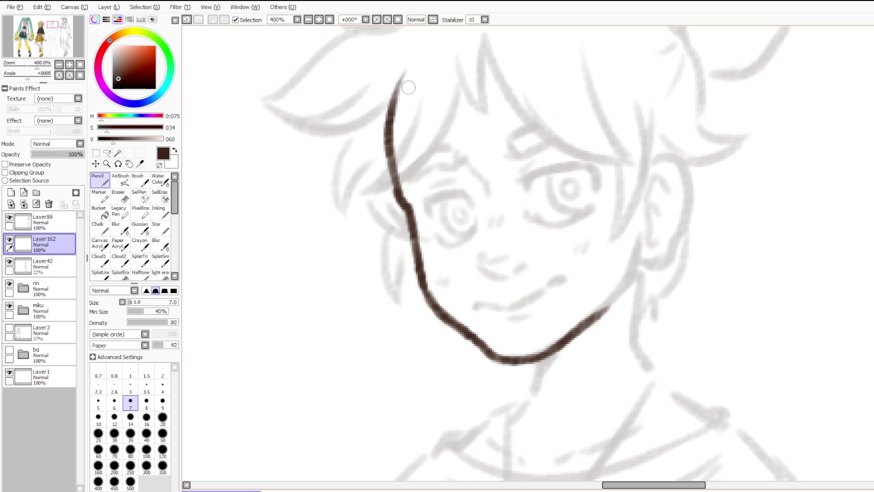
drag(395, 182, 390, 145)
Extend Len's inked jawline up to the base of the ear and touch up the temple line.
mouse_move(587, 320)
mouse_down()
mouse_move(638, 258)
mouse_move(615, 299)
mouse_move(639, 248)
mouse_up()
drag(631, 282, 641, 229)
key(ctrl+z)
key(ctrl+z)
mouse_move(617, 297)
mouse_down()
mouse_move(638, 229)
mouse_move(616, 297)
mouse_move(639, 236)
mouse_up()
key(ctrl+z)
key(ctrl+z)
key(ctrl+z)
mouse_move(638, 234)
mouse_down()
mouse_move(616, 295)
mouse_move(620, 288)
mouse_move(583, 321)
mouse_up()
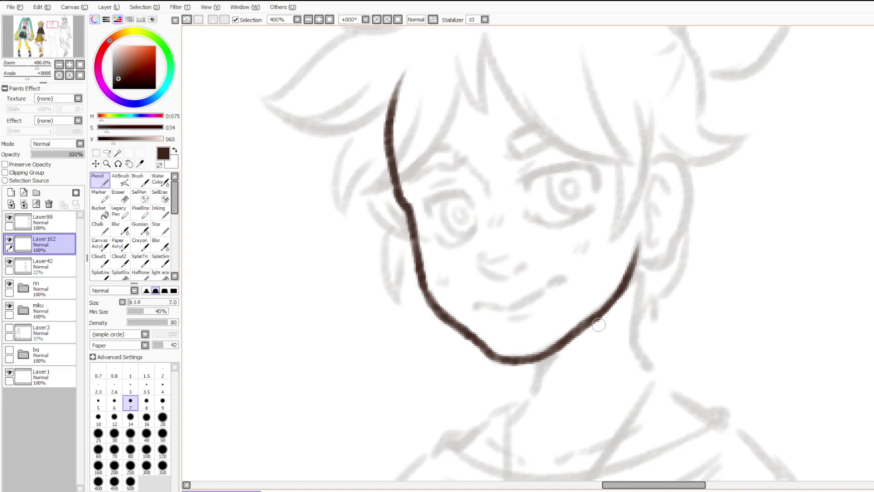
drag(403, 202, 394, 136)
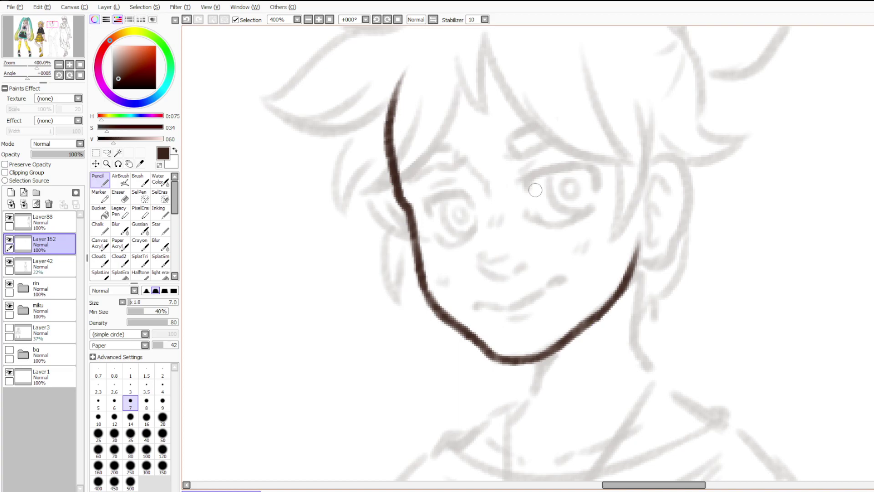
Ink the outer outline and inner folds of Len's ear, joining it to the jawline.
mouse_move(647, 165)
mouse_down()
mouse_move(684, 174)
mouse_move(687, 191)
mouse_move(672, 243)
mouse_move(655, 263)
mouse_move(638, 259)
mouse_move(649, 269)
mouse_move(640, 259)
mouse_move(654, 260)
mouse_move(637, 257)
mouse_move(670, 252)
mouse_move(678, 208)
mouse_move(648, 165)
mouse_up()
key(ctrl+z)
mouse_move(642, 187)
mouse_down()
mouse_move(662, 169)
mouse_move(650, 191)
mouse_move(653, 247)
mouse_move(663, 200)
mouse_move(669, 208)
mouse_move(657, 200)
mouse_move(668, 211)
mouse_move(664, 164)
mouse_move(666, 202)
mouse_move(651, 216)
mouse_move(656, 244)
mouse_up()
key(ctrl+z)
key(ctrl+z)
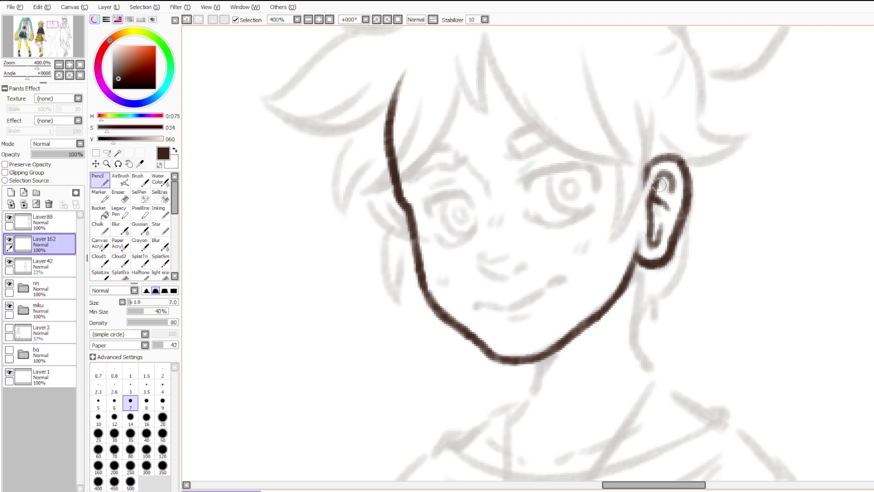
scroll(695, 115, down, 5)
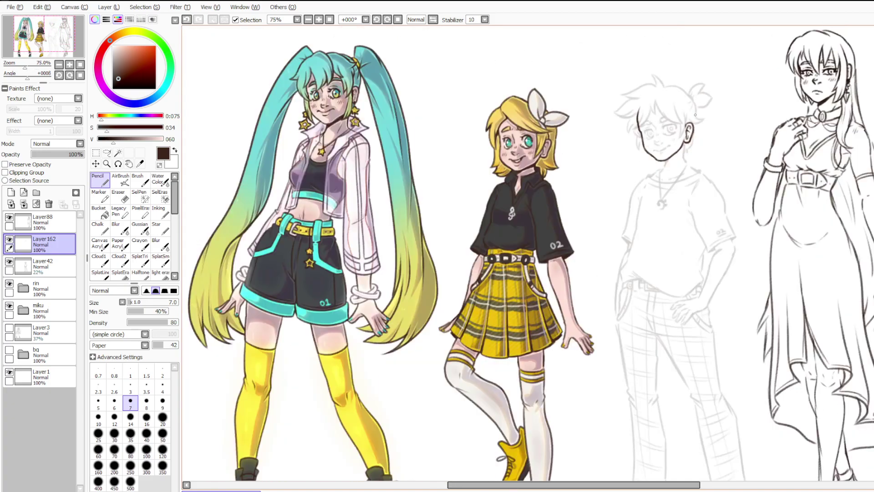
scroll(553, 138, up, 2)
scroll(608, 146, down, 1)
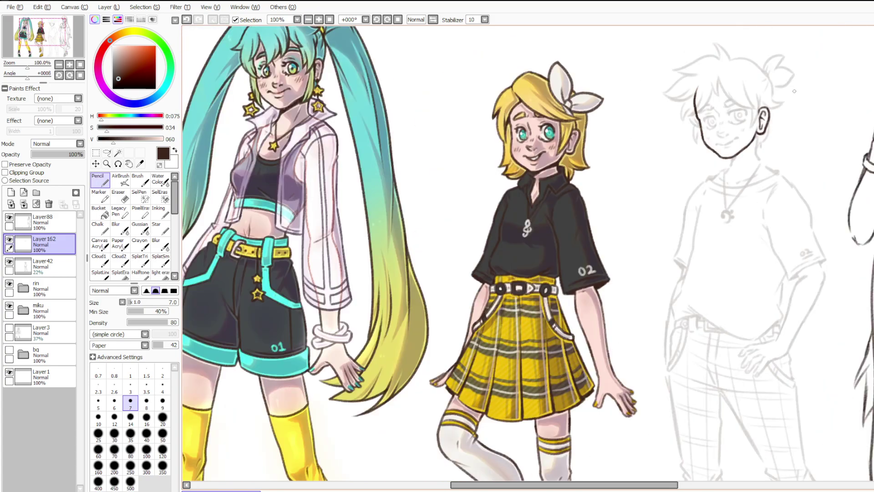
scroll(792, 92, up, 4)
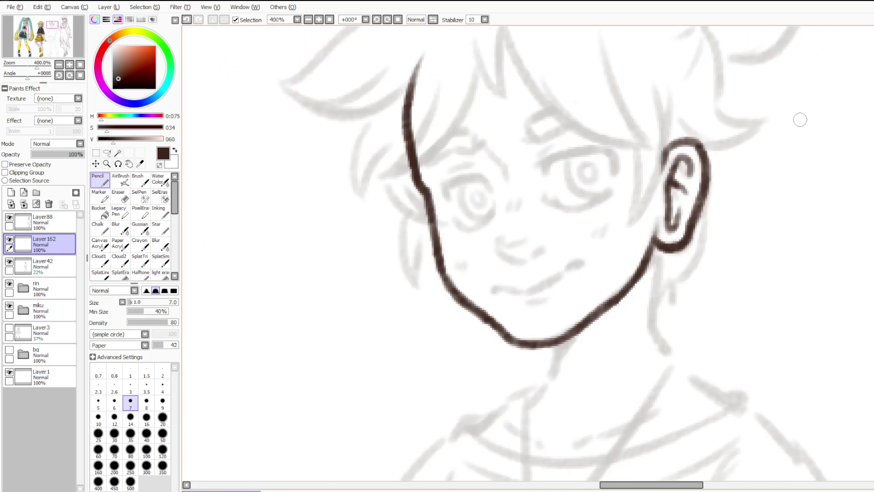
mouse_move(638, 199)
mouse_down()
mouse_move(646, 176)
mouse_move(670, 168)
mouse_move(632, 157)
mouse_move(628, 176)
mouse_up()
scroll(628, 175, down, 5)
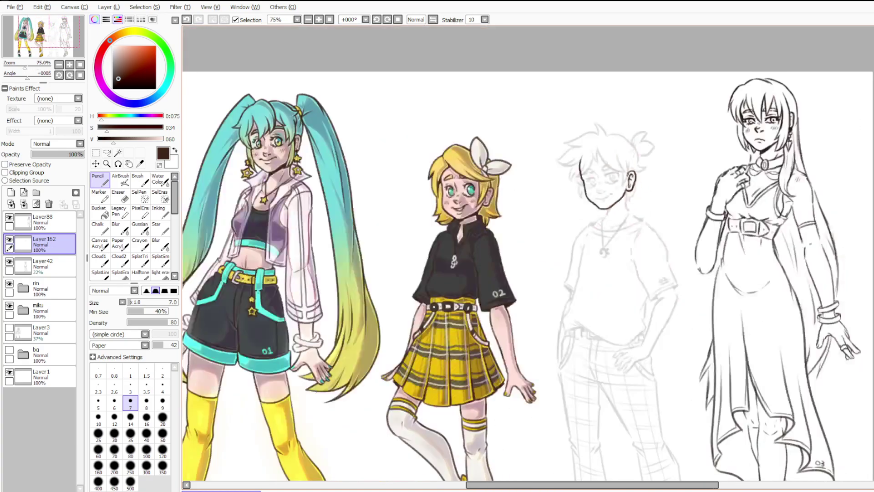
Ink the ear-side line of Len's neck from the earlobe down to the start of the shoulder slope.
scroll(629, 172, up, 1)
scroll(628, 171, down, 2)
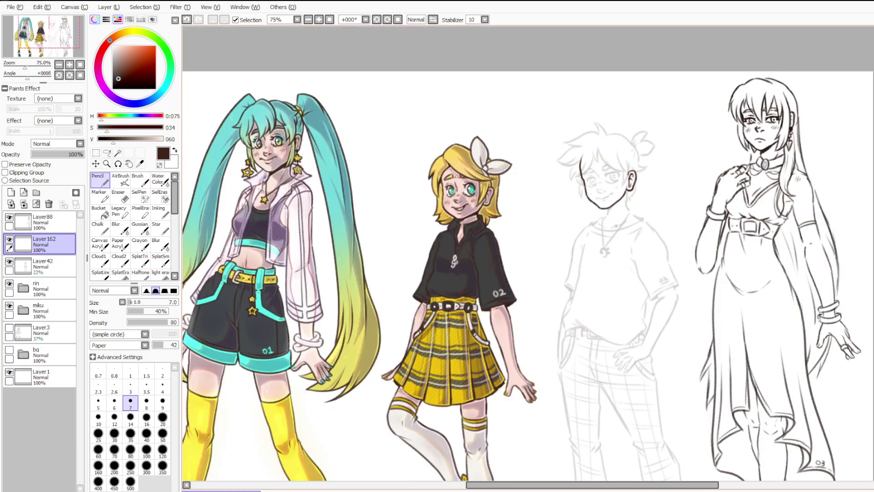
scroll(615, 227, up, 5)
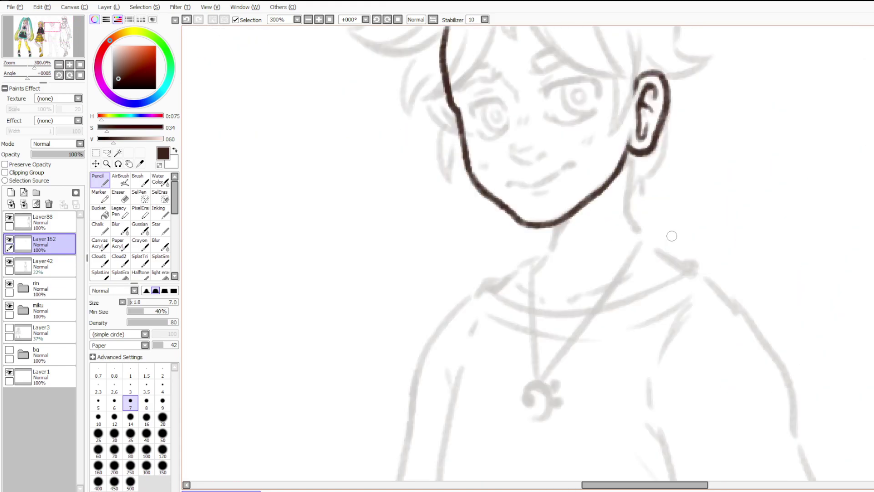
drag(619, 125, 618, 200)
key(ctrl+z)
mouse_move(619, 139)
mouse_down()
mouse_move(619, 218)
mouse_move(649, 256)
mouse_up()
key(ctrl+z)
drag(617, 223, 692, 277)
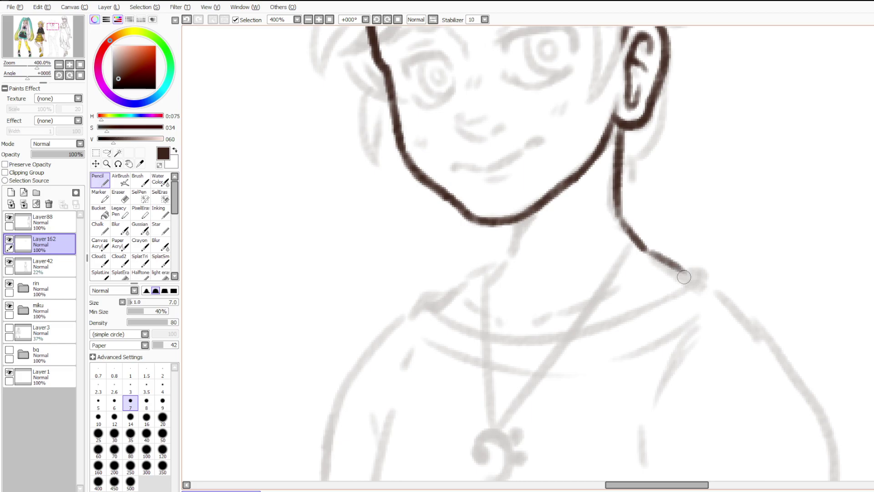
key(ctrl+z)
key(ctrl+z)
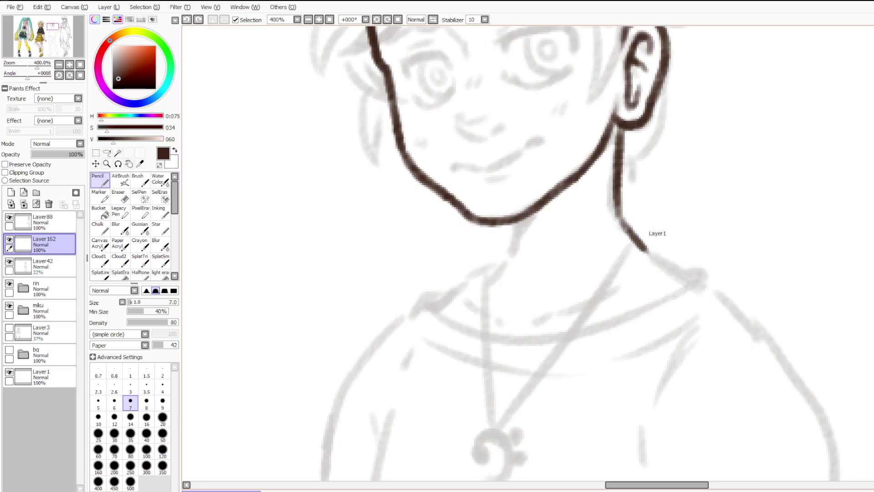
Ink the front line of Len's neck beneath the chin and darken the junctions of jaw, neck and earlobe.
mouse_move(522, 223)
mouse_down()
mouse_move(508, 262)
mouse_move(512, 244)
mouse_move(485, 286)
mouse_up()
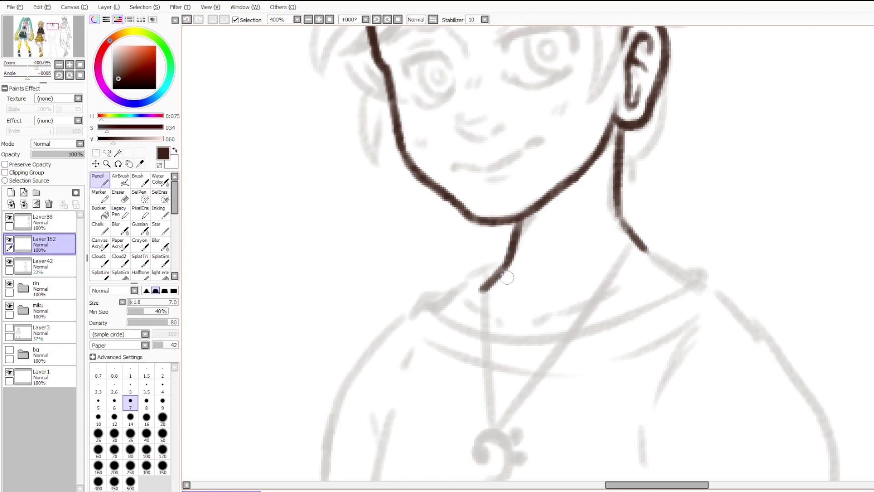
key(ctrl+z)
drag(523, 220, 501, 252)
key(ctrl+z)
mouse_move(504, 221)
mouse_down()
mouse_move(504, 254)
mouse_move(474, 292)
mouse_move(505, 252)
mouse_move(502, 224)
mouse_move(506, 246)
mouse_move(549, 195)
mouse_move(522, 230)
mouse_up()
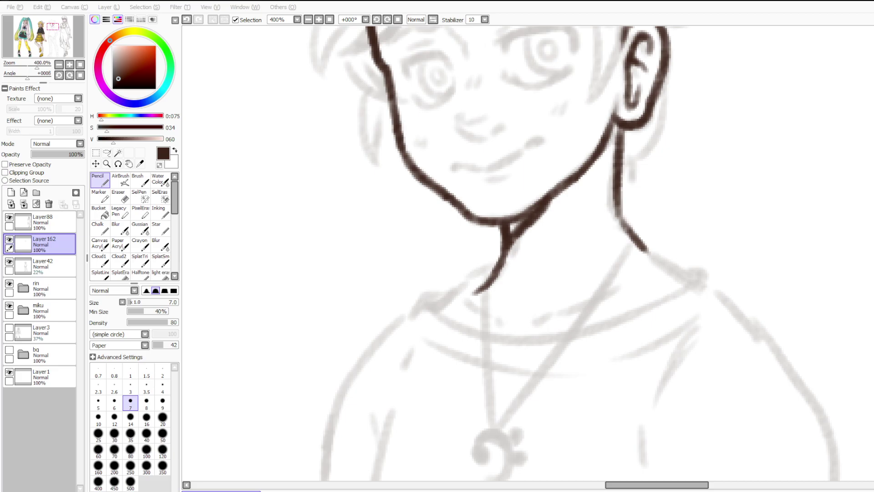
mouse_move(502, 235)
mouse_down()
mouse_move(499, 226)
mouse_move(525, 221)
mouse_up()
drag(607, 153, 618, 126)
Ink the shoulder slope from the base of Len's front neck line out to the shirt collar.
drag(500, 268, 431, 300)
key(ctrl+z)
key(ctrl+z)
key(ctrl+z)
mouse_move(493, 270)
mouse_down()
mouse_move(429, 303)
mouse_move(491, 275)
mouse_move(453, 291)
mouse_move(496, 266)
mouse_up()
Extend the ear-side neck line and ink its shoulder slope out to the shirt collar, thickening the joins.
drag(642, 248, 658, 267)
key(ctrl+z)
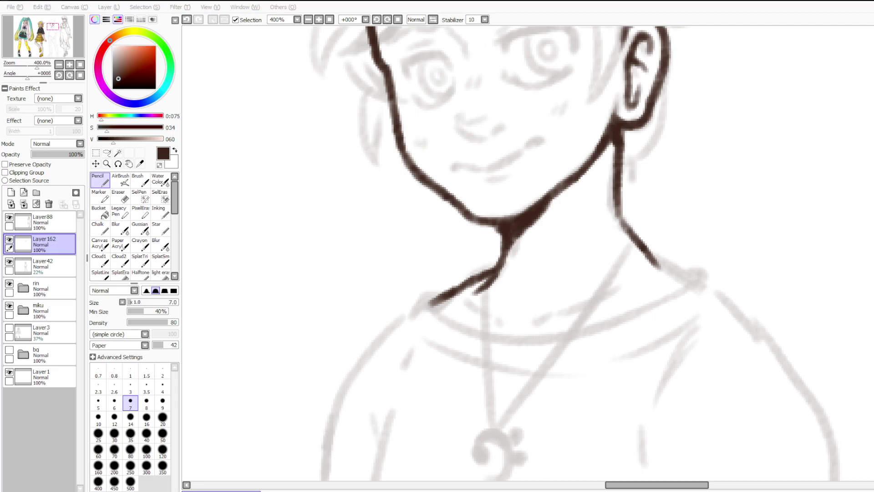
mouse_move(654, 260)
mouse_down()
mouse_move(669, 275)
mouse_move(701, 279)
mouse_up()
key(ctrl+z)
key(ctrl+z)
key(ctrl+z)
drag(651, 259, 687, 275)
mouse_move(663, 264)
mouse_down()
mouse_move(697, 277)
mouse_move(658, 261)
mouse_move(620, 215)
mouse_move(626, 228)
mouse_move(614, 191)
mouse_move(643, 244)
mouse_up()
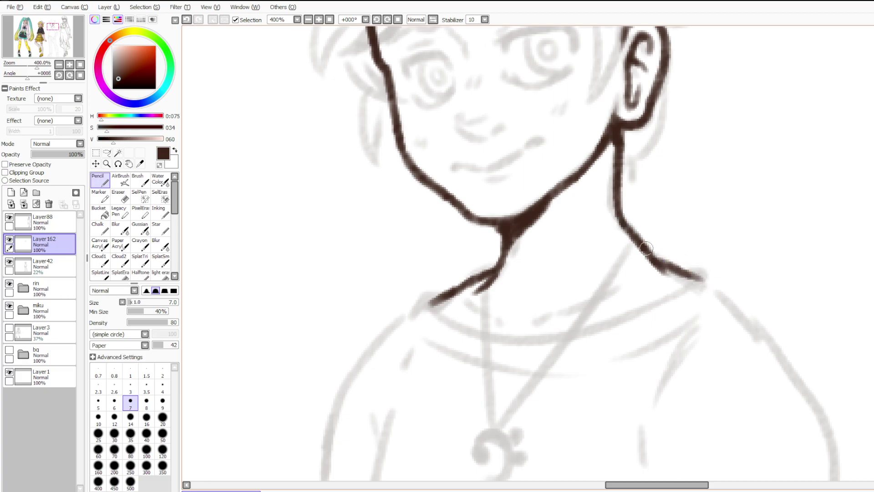
mouse_move(616, 142)
mouse_down()
mouse_move(623, 126)
mouse_move(600, 149)
mouse_up()
scroll(549, 198, down, 5)
scroll(544, 233, up, 2)
scroll(544, 233, up, 3)
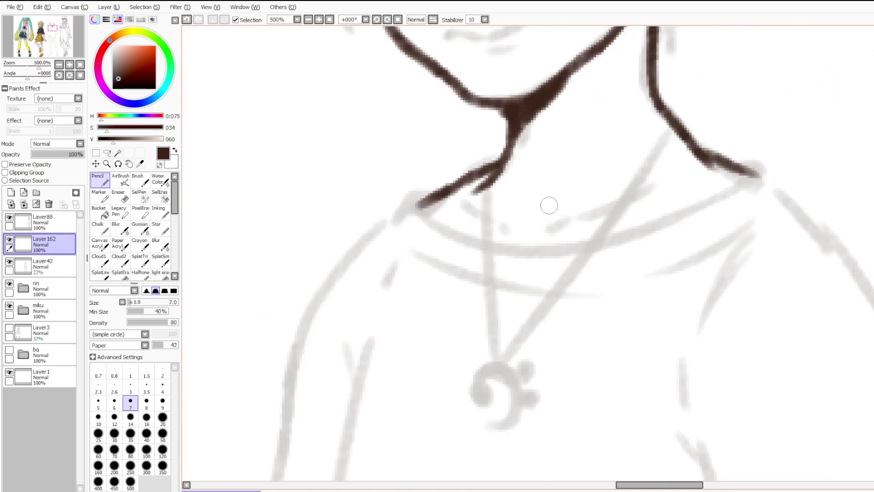
scroll(547, 201, down, 1)
scroll(545, 196, up, 1)
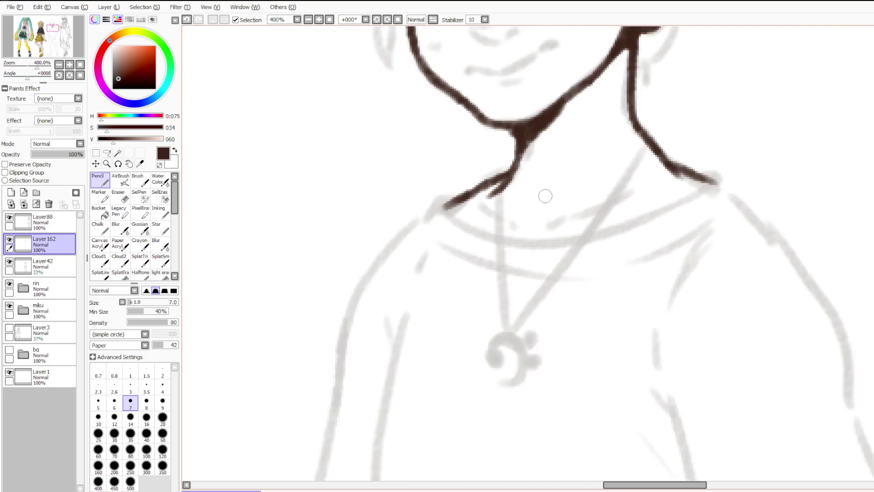
drag(504, 182, 503, 327)
key(ctrl+z)
mouse_move(504, 182)
mouse_down()
mouse_move(504, 328)
mouse_move(504, 211)
mouse_move(502, 279)
mouse_up()
mouse_move(502, 262)
mouse_down()
mouse_move(507, 337)
mouse_move(508, 165)
mouse_move(503, 333)
mouse_move(503, 275)
mouse_up()
key(ctrl+z)
key(ctrl+z)
key(ctrl+z)
key(ctrl+z)
key(ctrl+z)
key(ctrl+z)
Ink the bass-clef pendant with its small loop on Len's chest and try out the diagonal necklace cord.
mouse_move(506, 329)
mouse_down()
mouse_move(523, 357)
mouse_move(517, 343)
mouse_move(511, 388)
mouse_move(501, 384)
mouse_move(516, 380)
mouse_move(523, 357)
mouse_move(520, 373)
mouse_move(512, 339)
mouse_move(495, 345)
mouse_move(492, 360)
mouse_move(500, 361)
mouse_move(493, 341)
mouse_move(491, 352)
mouse_move(532, 337)
mouse_move(531, 364)
mouse_up()
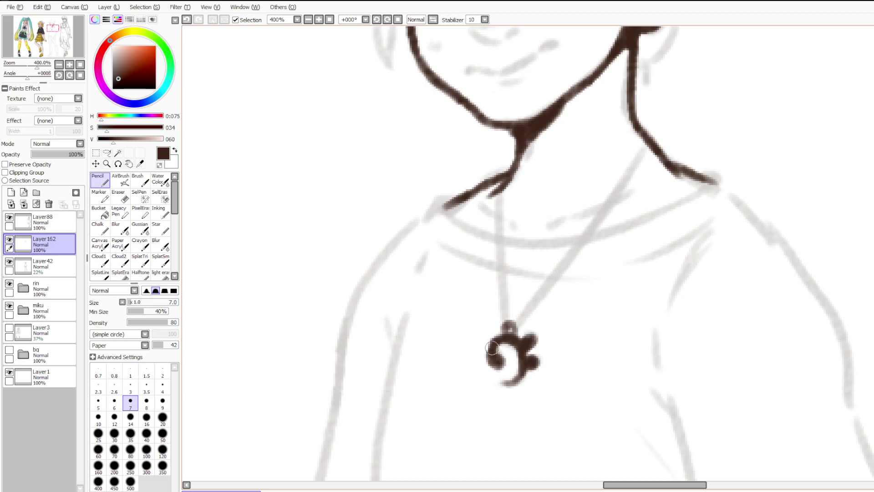
mouse_move(513, 322)
mouse_down()
mouse_move(633, 167)
mouse_move(612, 200)
mouse_up()
key(ctrl+z)
key(ctrl+z)
drag(521, 327, 627, 162)
key(ctrl+z)
drag(652, 135, 524, 326)
key(ctrl+z)
Set the stabilizer to S-7 and ink both necklace cords between Len's neck and the pendant loop.
click(468, 194)
mouse_move(510, 326)
mouse_down()
mouse_move(610, 207)
mouse_move(655, 133)
mouse_up()
drag(506, 327, 501, 180)
drag(536, 299, 565, 260)
drag(509, 327, 504, 241)
key(ctrl+z)
drag(509, 327, 505, 307)
drag(648, 142, 641, 156)
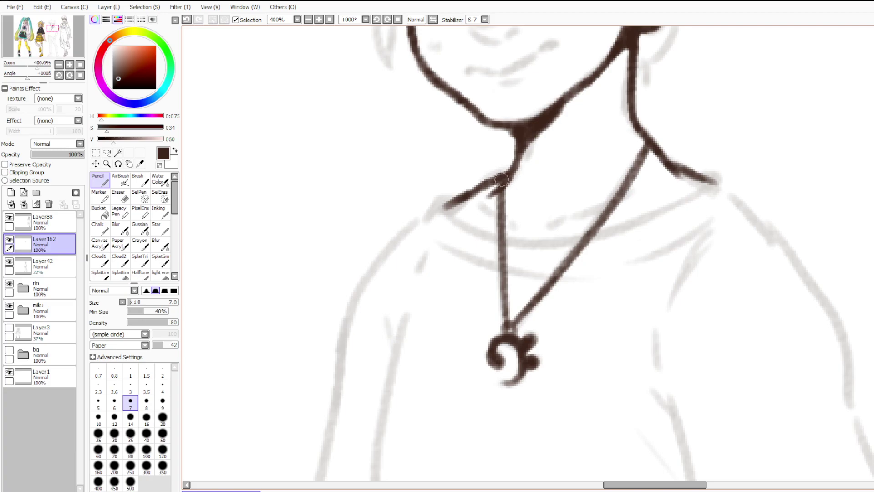
key(ctrl+z)
Set the stabilizer back to 10 and ink Len's two collarbone lines across the necklace cords.
scroll(545, 147, down, 5)
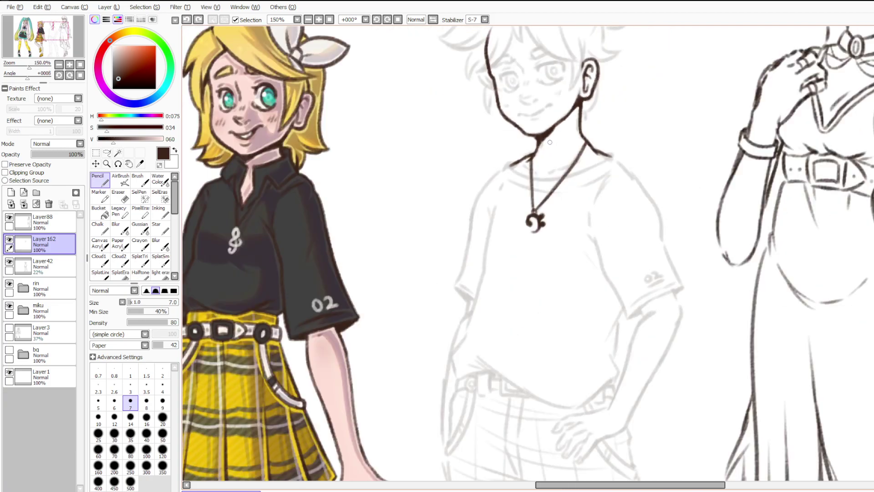
scroll(566, 147, up, 5)
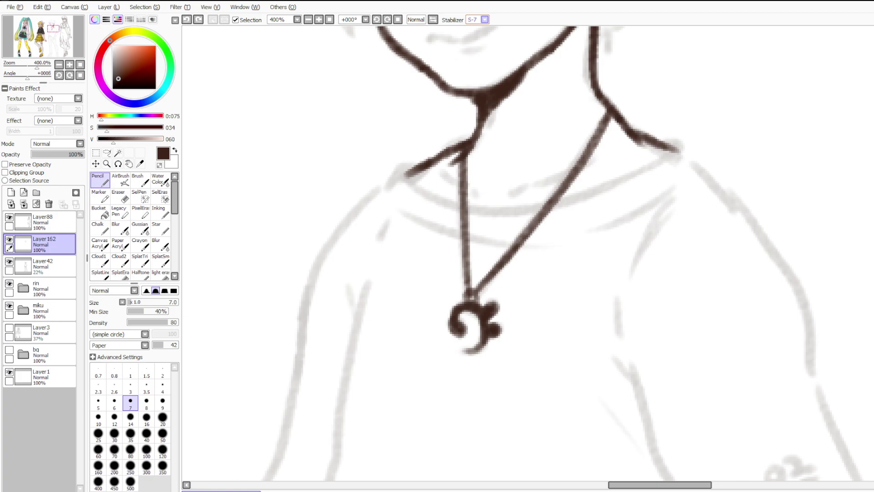
drag(424, 181, 491, 198)
key(ctrl+z)
click(474, 108)
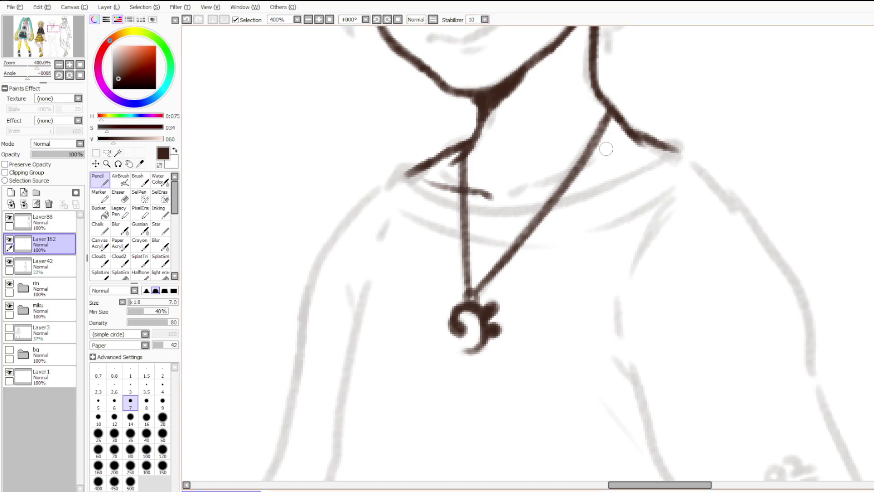
mouse_move(636, 160)
mouse_down()
mouse_move(549, 178)
mouse_move(527, 191)
mouse_up()
key(ctrl+z)
mouse_move(634, 161)
mouse_down()
mouse_move(521, 194)
mouse_move(640, 159)
mouse_up()
Examine Len's inked face, neck and necklace against the other characters in the lineup.
scroll(628, 159, down, 6)
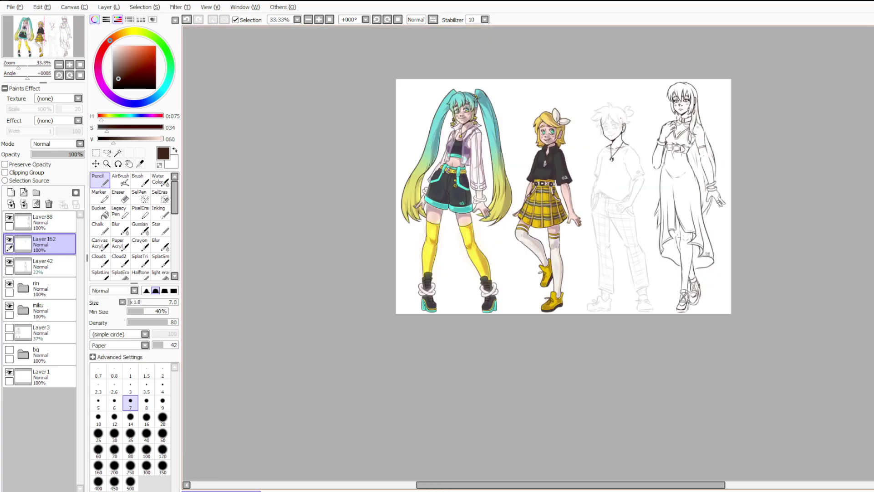
scroll(501, 176, up, 1)
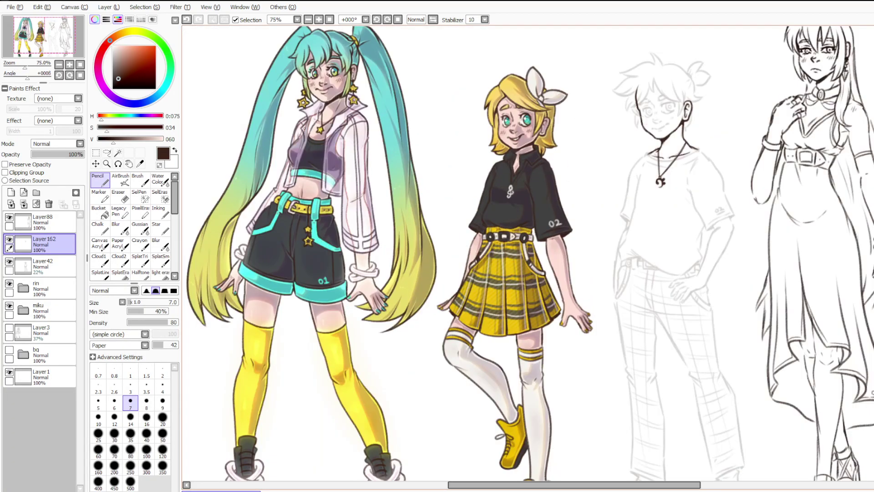
scroll(318, 182, down, 2)
scroll(455, 159, up, 2)
scroll(484, 56, down, 2)
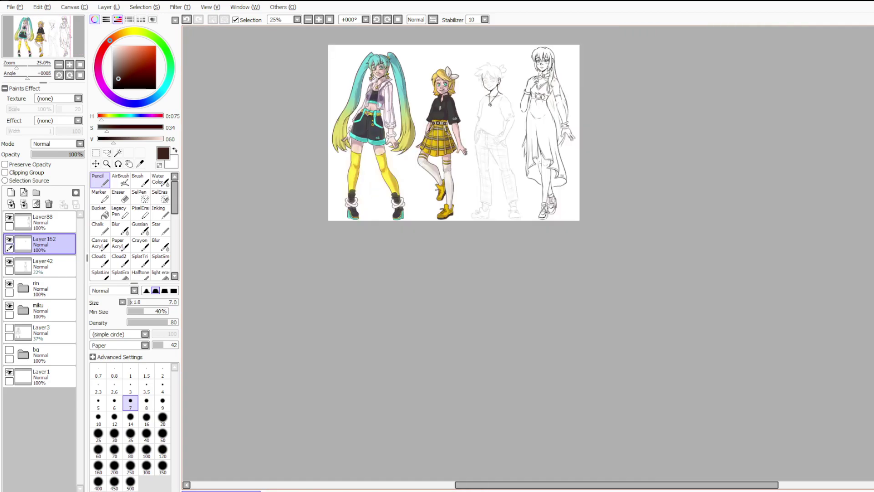
scroll(484, 56, up, 2)
scroll(486, 112, down, 1)
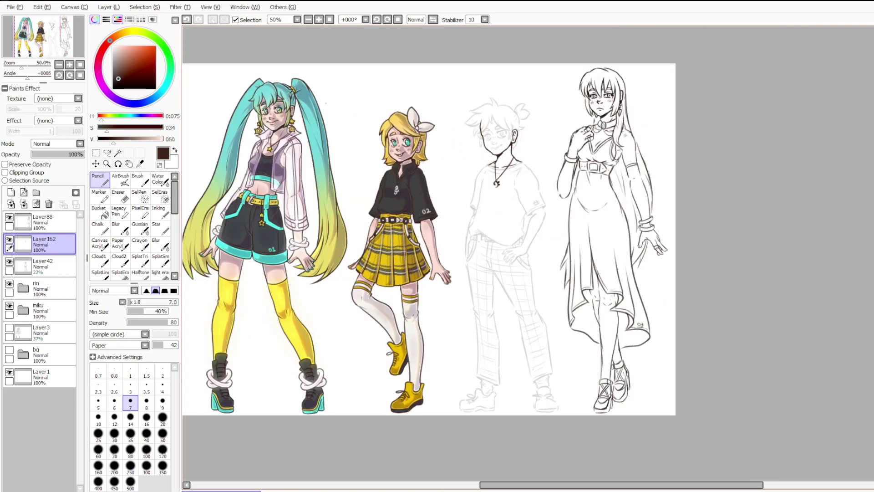
scroll(496, 136, up, 6)
scroll(516, 87, down, 3)
scroll(324, 187, up, 3)
click(119, 196)
mouse_move(332, 231)
mouse_down()
mouse_move(397, 129)
mouse_move(342, 182)
mouse_move(406, 91)
mouse_up()
scroll(406, 91, down, 6)
scroll(403, 112, up, 1)
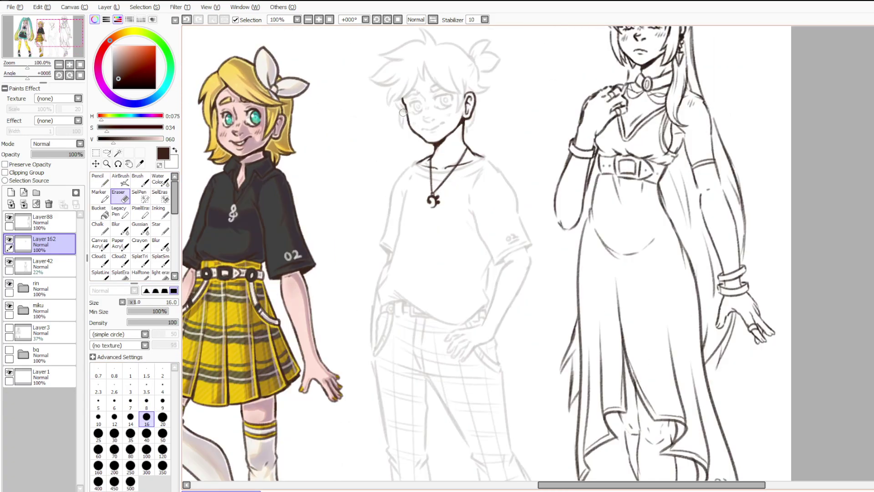
scroll(403, 113, down, 1)
scroll(403, 112, up, 3)
key(ctrl+z)
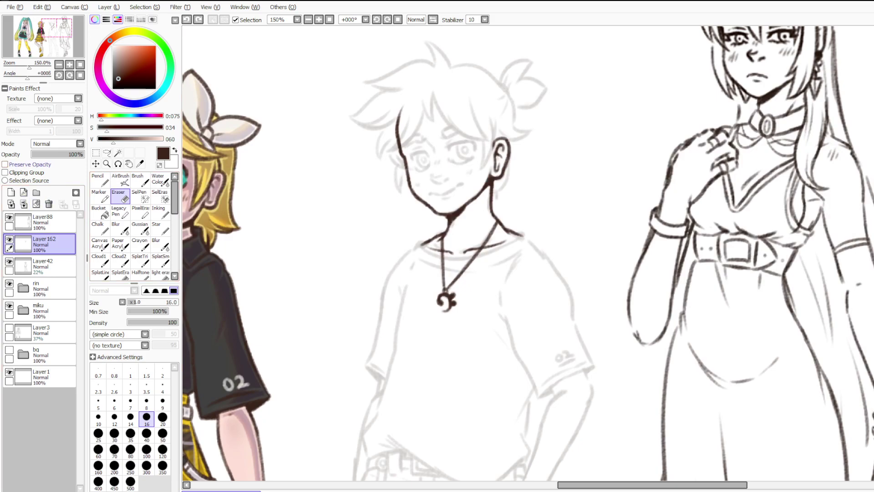
Ink the upper and lower lid lines of Len's far eye with the Pencil.
key(n)
scroll(437, 155, up, 3)
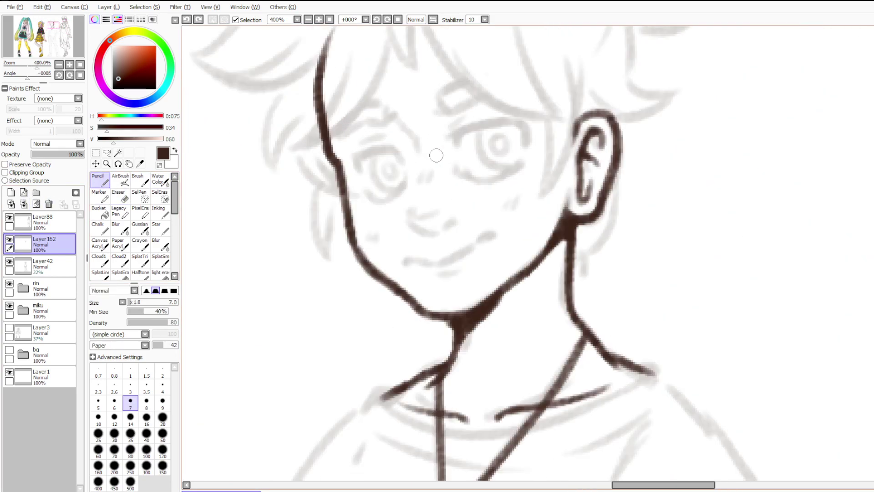
mouse_move(354, 157)
mouse_down()
mouse_move(396, 149)
mouse_move(400, 159)
mouse_up()
key(ctrl+z)
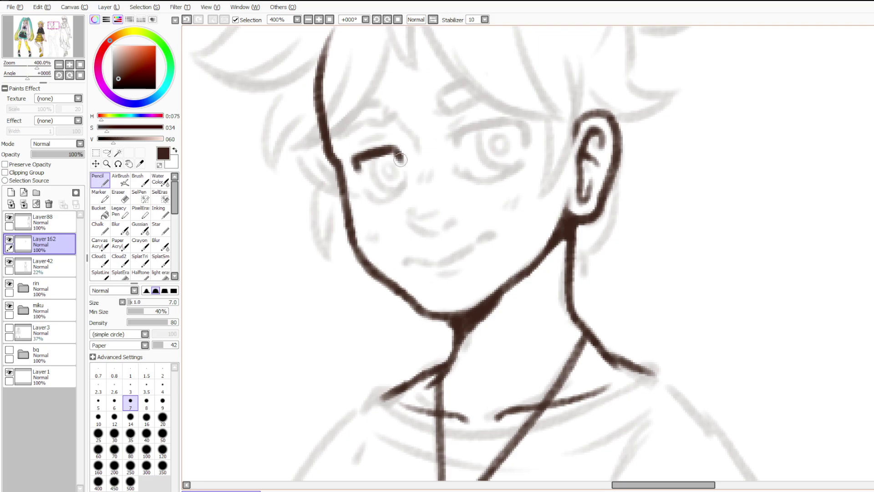
mouse_move(367, 190)
mouse_down()
mouse_move(404, 177)
mouse_move(367, 193)
mouse_move(395, 188)
mouse_up()
Ink the upper lid, lower lid and inner corner of Len's eye nearest the ear.
scroll(441, 149, up, 1)
mouse_move(455, 134)
mouse_down()
mouse_move(462, 148)
mouse_move(465, 133)
mouse_move(532, 116)
mouse_up()
key(ctrl+z)
key(ctrl+z)
mouse_move(465, 132)
mouse_down()
mouse_move(523, 114)
mouse_move(546, 116)
mouse_move(549, 140)
mouse_up()
mouse_move(476, 180)
mouse_down()
mouse_move(513, 189)
mouse_move(546, 169)
mouse_up()
drag(461, 170, 473, 186)
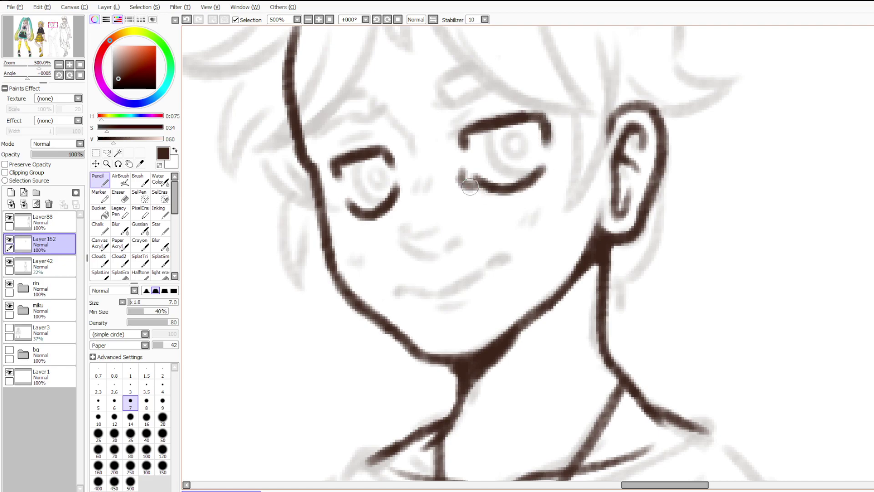
Ink the inner corners of both eyes and outline the iris of the eye nearest the ear.
drag(404, 180, 394, 200)
key(ctrl+z)
key(ctrl+z)
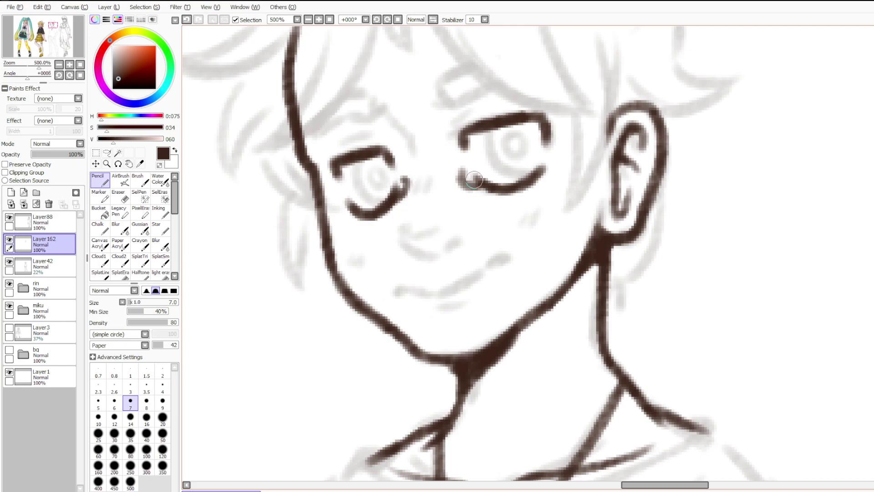
key(ctrl+z)
mouse_move(488, 139)
mouse_down()
mouse_move(540, 160)
mouse_move(488, 139)
mouse_move(493, 130)
mouse_move(501, 177)
mouse_move(526, 176)
mouse_move(484, 149)
mouse_move(489, 131)
mouse_move(533, 174)
mouse_move(495, 128)
mouse_move(544, 127)
mouse_move(545, 140)
mouse_up()
key(ctrl+z)
key(ctrl+z)
key(ctrl+z)
key(ctrl+z)
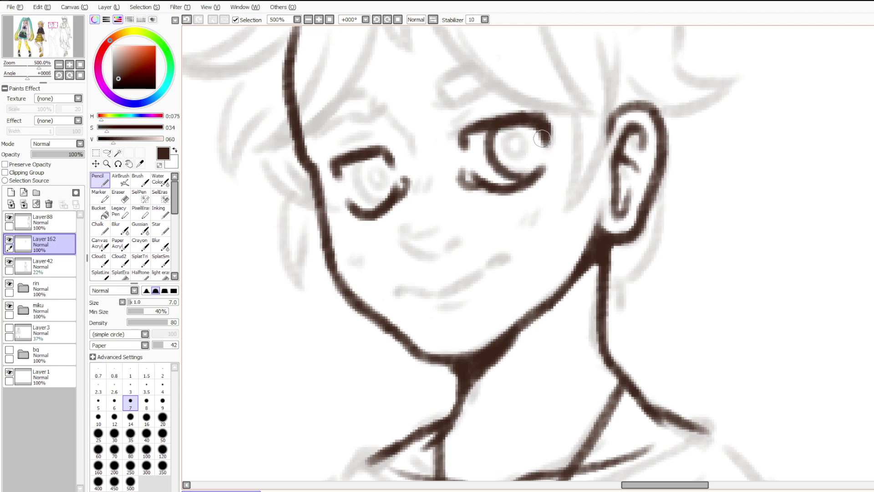
Thicken the upper lash lines and outer corners of both of Len's eyes.
scroll(524, 129, down, 5)
scroll(524, 130, down, 2)
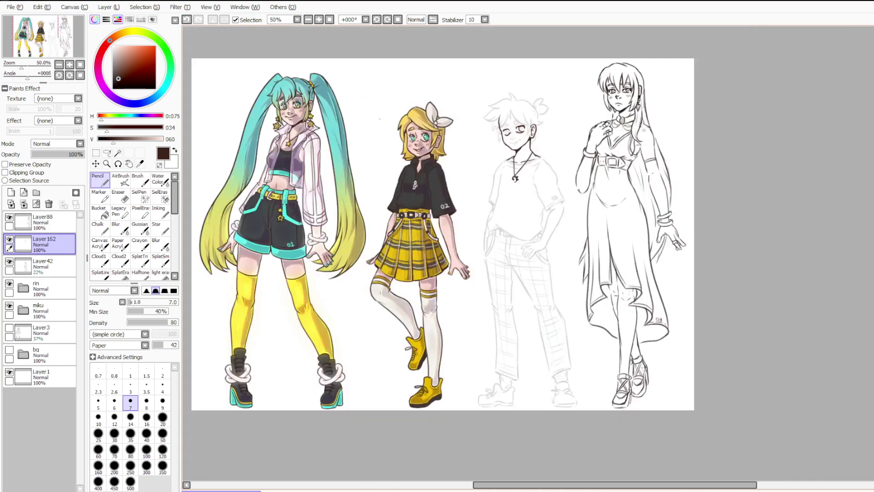
scroll(463, 120, up, 2)
scroll(391, 165, up, 3)
scroll(420, 123, down, 3)
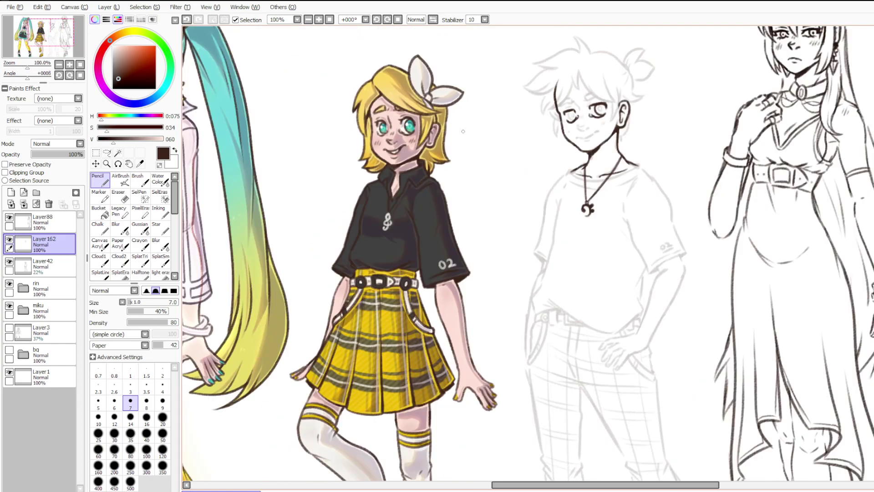
scroll(625, 108, up, 2)
scroll(606, 105, up, 4)
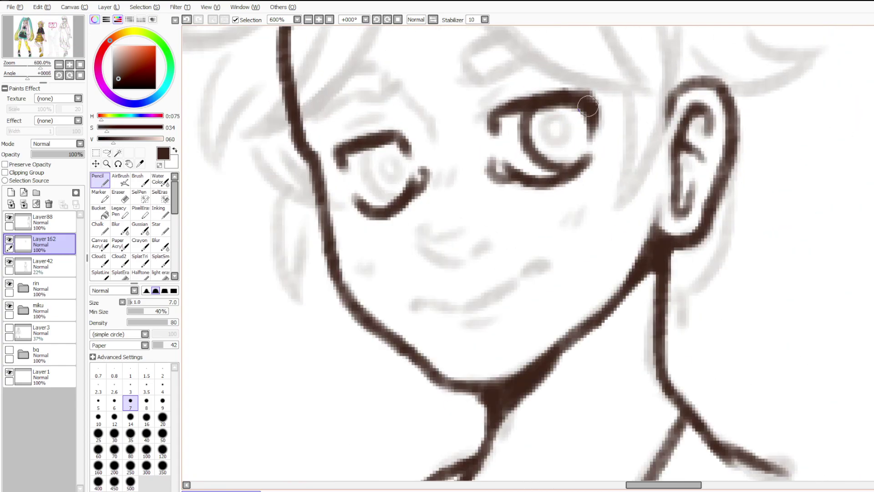
mouse_move(593, 116)
mouse_down()
mouse_move(580, 96)
mouse_move(597, 87)
mouse_up()
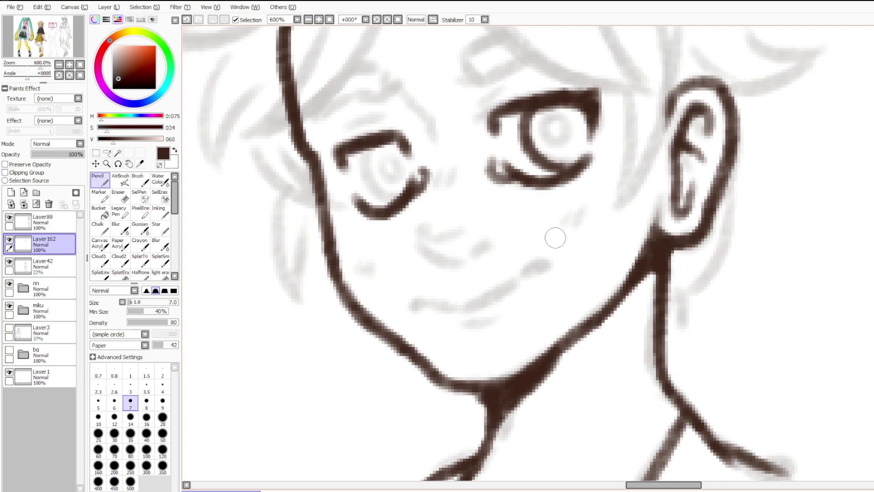
mouse_move(353, 149)
mouse_down()
mouse_move(332, 147)
mouse_move(343, 146)
mouse_move(348, 167)
mouse_move(347, 150)
mouse_move(406, 143)
mouse_up()
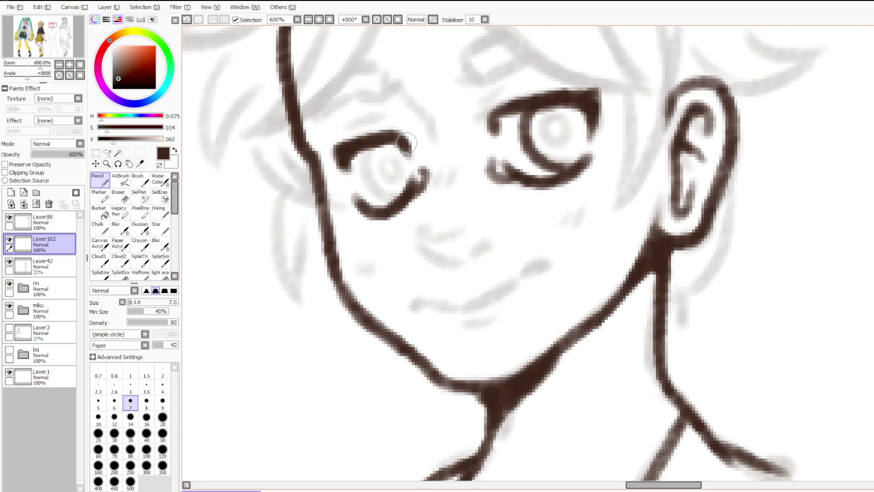
mouse_move(560, 99)
mouse_down()
mouse_move(591, 93)
mouse_move(564, 96)
mouse_move(593, 83)
mouse_move(592, 125)
mouse_up()
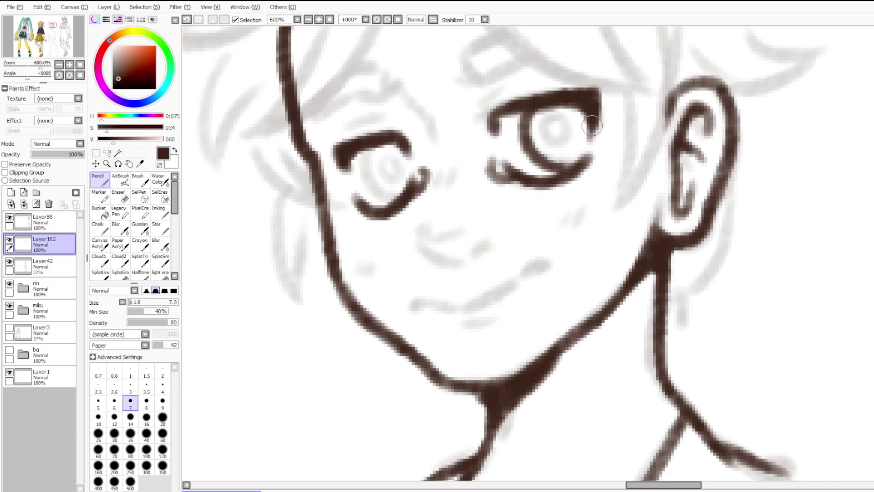
mouse_move(347, 147)
mouse_down()
mouse_move(328, 150)
mouse_move(333, 155)
mouse_move(326, 148)
mouse_move(351, 180)
mouse_up()
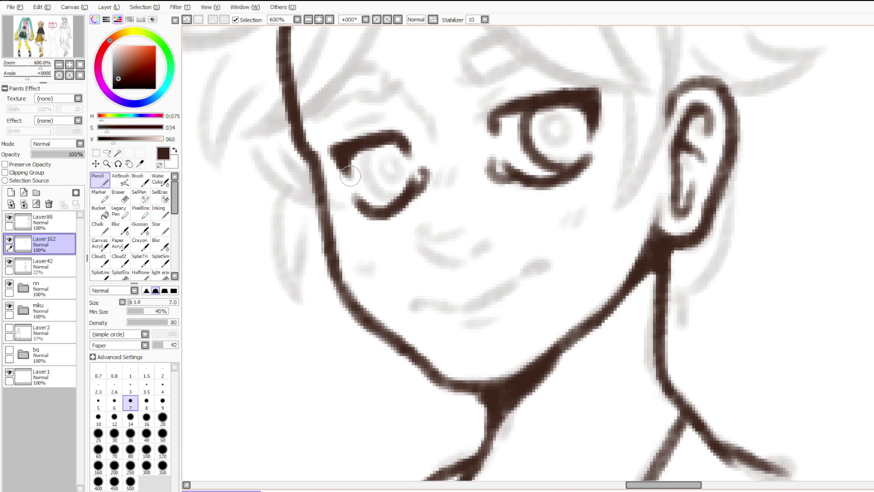
Ink the eyelid creases above both of Len's eyes.
drag(339, 133, 395, 114)
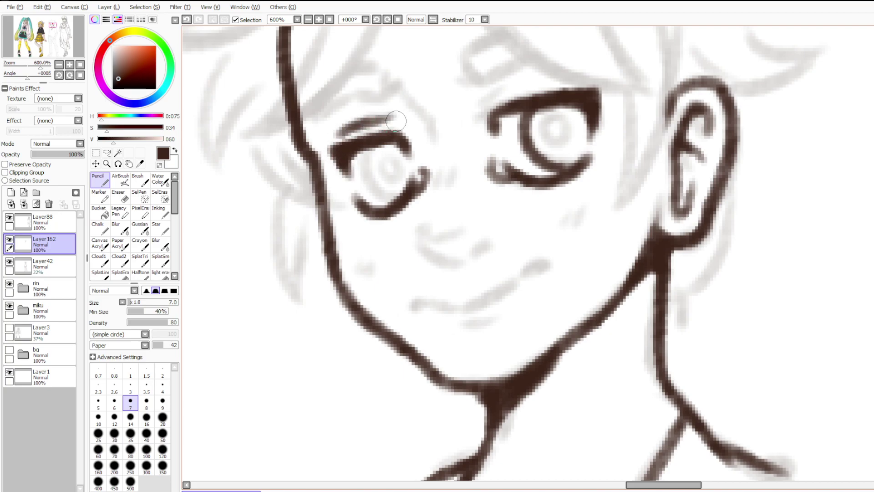
drag(488, 99, 529, 82)
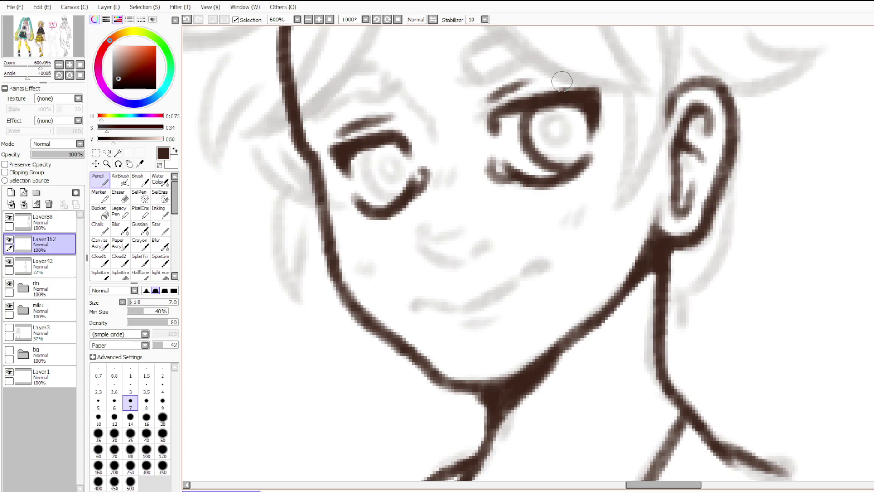
Outline the iris of Len's far eye and ink the ring-shaped pupils in both eyes.
mouse_move(368, 153)
mouse_down()
mouse_move(395, 205)
mouse_move(376, 149)
mouse_move(396, 201)
mouse_move(383, 143)
mouse_move(373, 183)
mouse_move(399, 197)
mouse_move(379, 147)
mouse_move(401, 175)
mouse_up()
key(ctrl+z)
key(ctrl+z)
key(ctrl+z)
key(ctrl+z)
key(ctrl+z)
mouse_move(554, 130)
mouse_down()
mouse_move(576, 146)
mouse_move(556, 155)
mouse_move(555, 140)
mouse_move(558, 169)
mouse_move(574, 163)
mouse_move(547, 138)
mouse_move(564, 128)
mouse_move(555, 146)
mouse_move(567, 127)
mouse_move(551, 146)
mouse_up()
key(ctrl+z)
key(e)
click(101, 181)
key(ctrl+z)
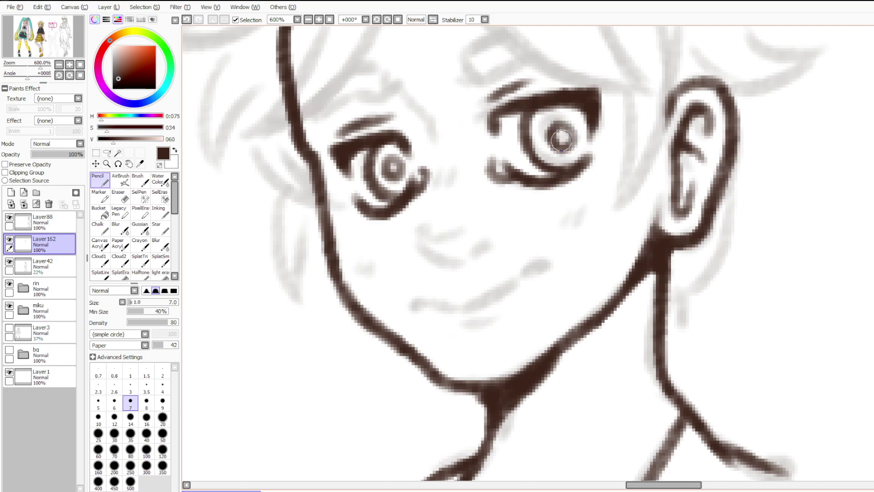
Try a short under-eye crease below Len's eye nearest the ear.
scroll(563, 141, down, 6)
scroll(553, 122, up, 2)
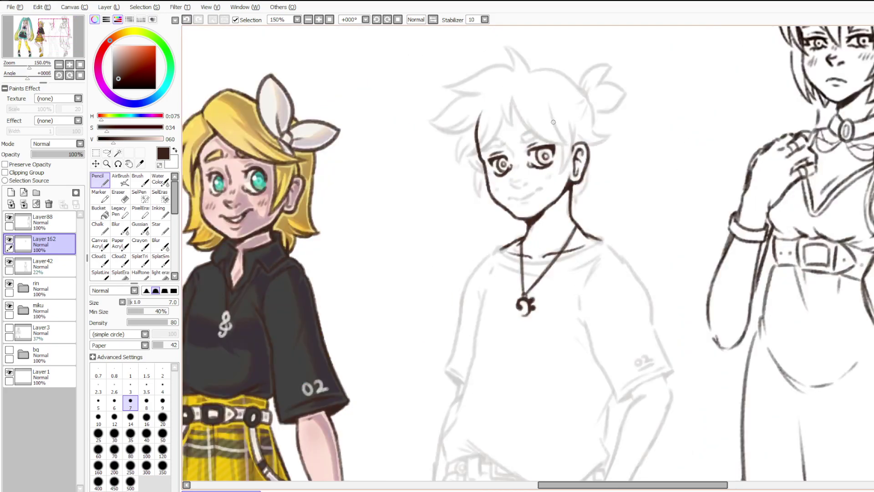
scroll(553, 122, up, 3)
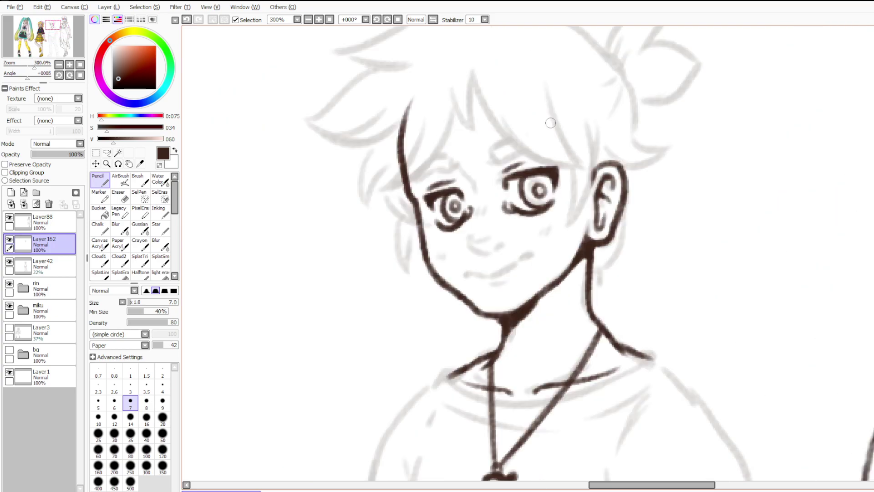
scroll(546, 122, down, 2)
scroll(532, 105, up, 2)
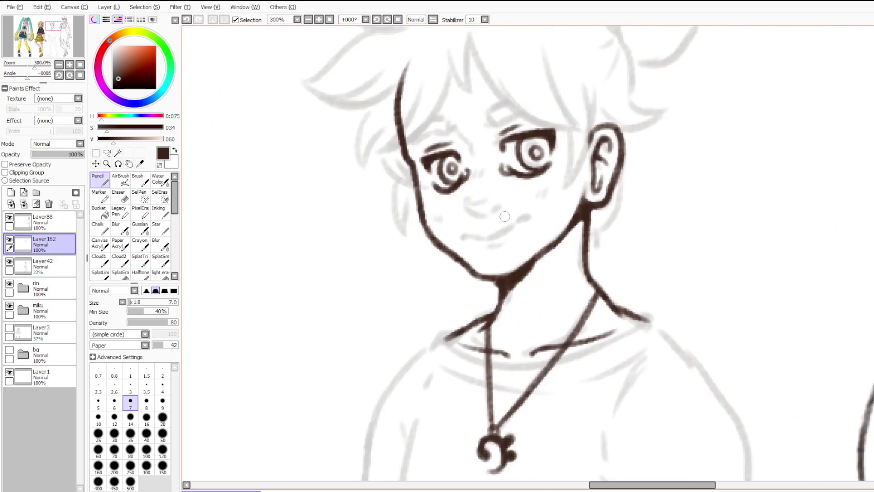
drag(510, 163, 533, 176)
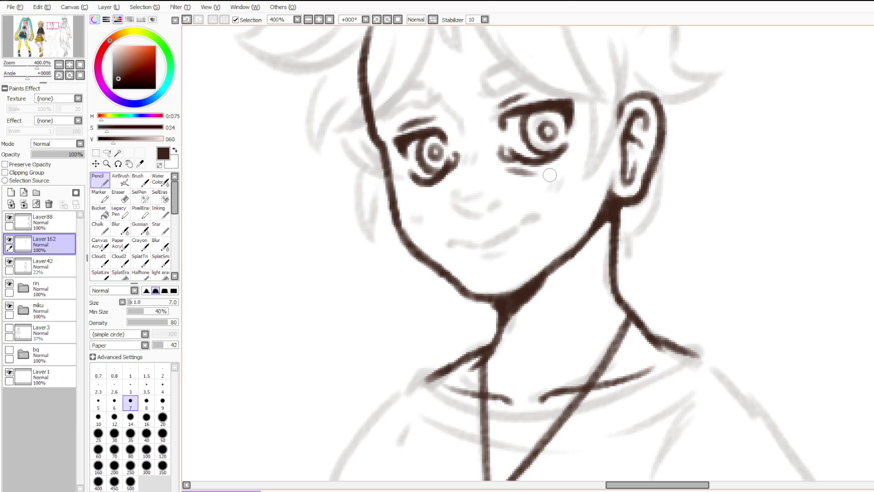
scroll(386, 185, down, 4)
scroll(386, 184, up, 2)
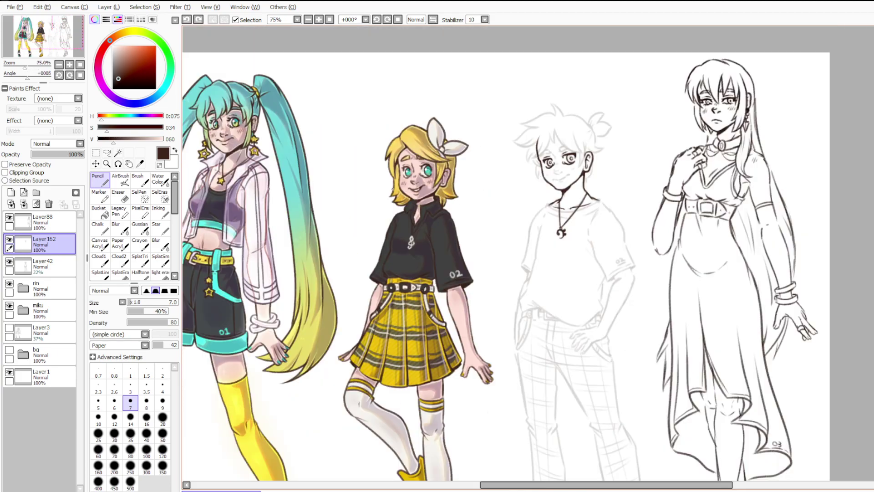
scroll(386, 185, up, 2)
scroll(530, 170, down, 3)
scroll(531, 168, up, 5)
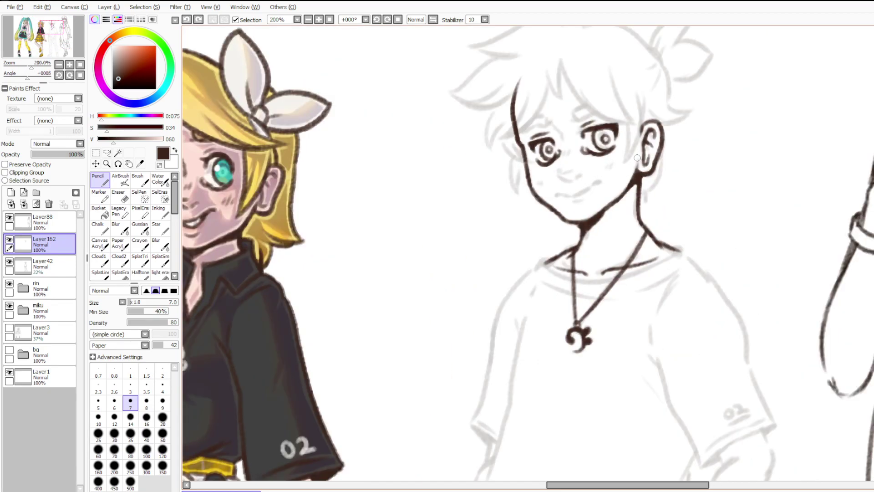
Ink Len's nose over the sketch, with the curved tip and the separate nostril mark.
scroll(598, 141, down, 4)
scroll(599, 141, up, 5)
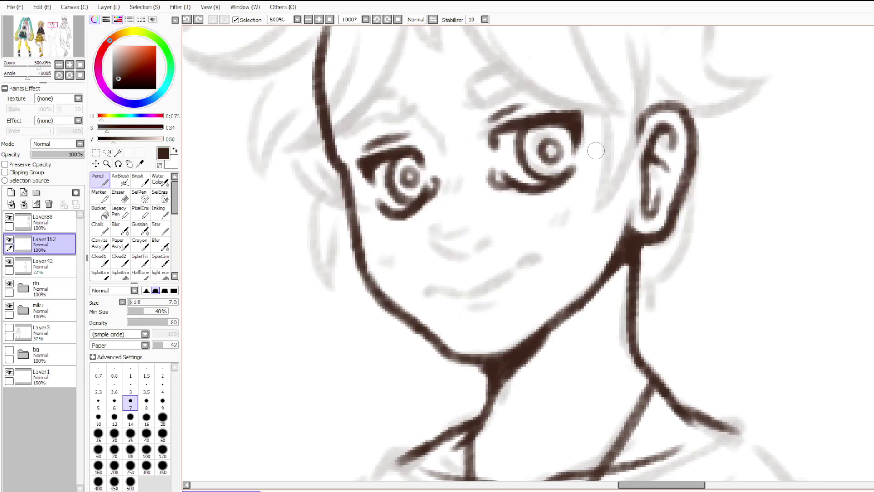
mouse_move(436, 242)
mouse_down()
mouse_move(463, 256)
mouse_move(479, 246)
mouse_move(469, 230)
mouse_move(435, 236)
mouse_move(451, 253)
mouse_move(495, 242)
mouse_move(483, 246)
mouse_up()
key(ctrl+z)
key(ctrl+z)
key(ctrl+z)
key(ctrl+z)
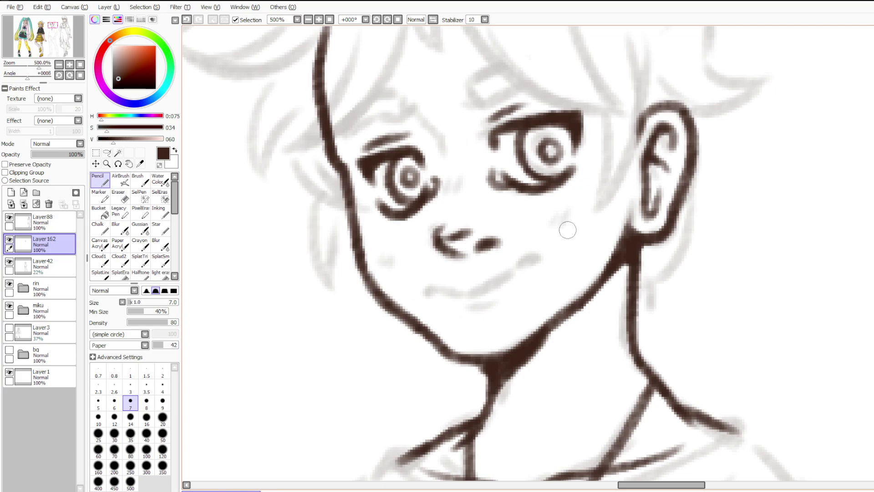
Try extending the eyelid crease above Len's eye nearest the ear.
scroll(567, 230, down, 1)
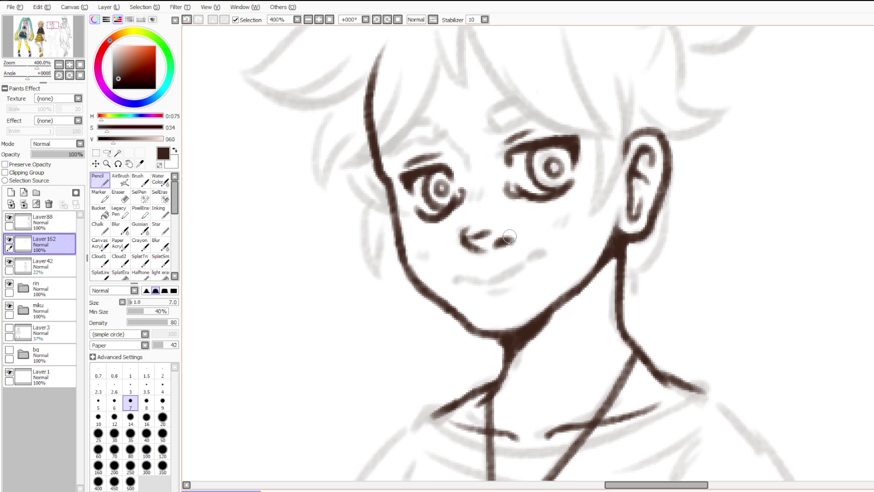
scroll(539, 156, up, 2)
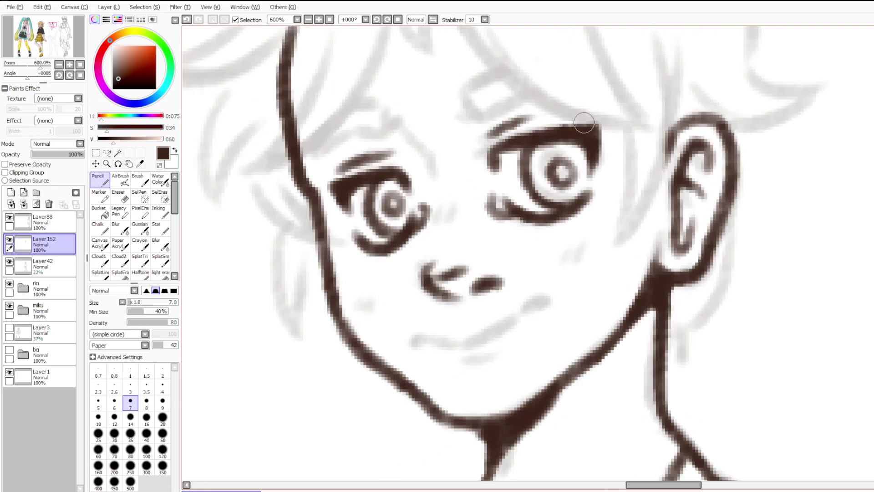
drag(564, 114, 587, 112)
key(ctrl+z)
scroll(504, 99, down, 1)
scroll(503, 100, down, 5)
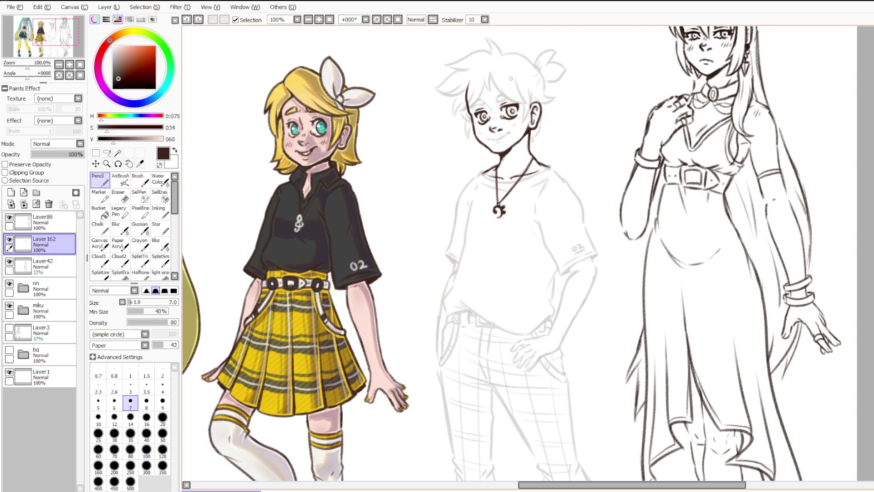
Select Layer6 inside the rin folder and ink a crease between Rin's brows beside her far eye.
click(23, 287)
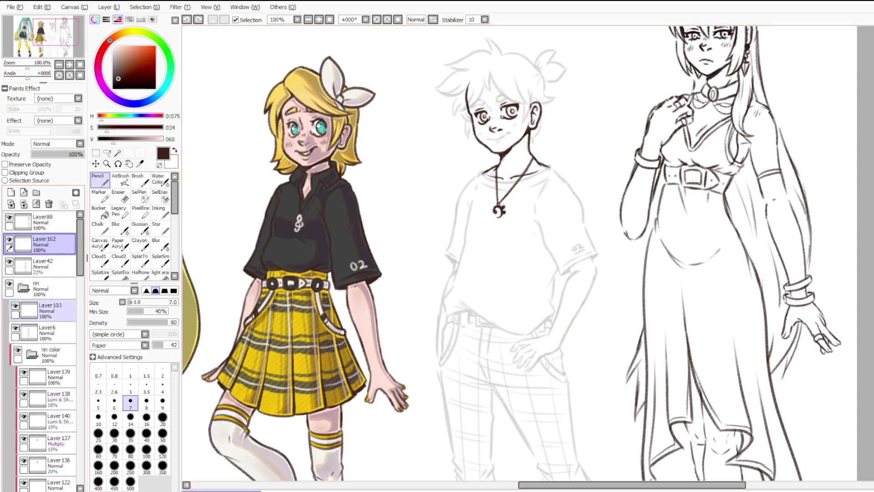
click(45, 330)
scroll(277, 123, up, 5)
mouse_move(464, 112)
mouse_down()
mouse_move(498, 122)
mouse_move(501, 143)
mouse_move(476, 113)
mouse_move(504, 123)
mouse_move(502, 145)
mouse_up()
key(ctrl+z)
mouse_move(326, 131)
mouse_down()
mouse_move(304, 134)
mouse_move(313, 154)
mouse_up()
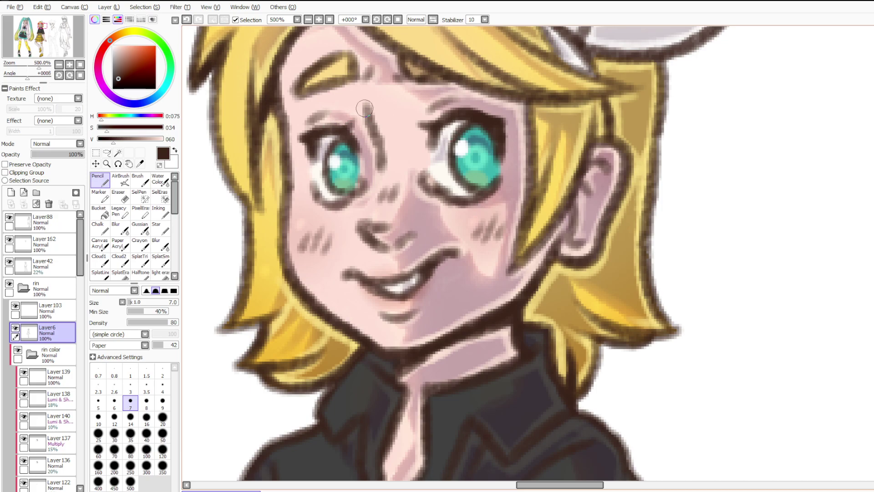
Darken the outer lash corner of Rin's far eye.
scroll(433, 104, down, 7)
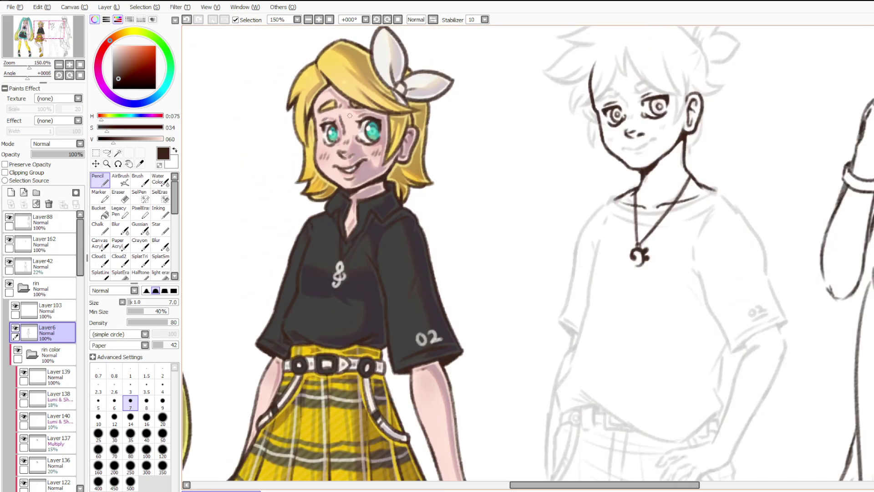
scroll(387, 100, up, 8)
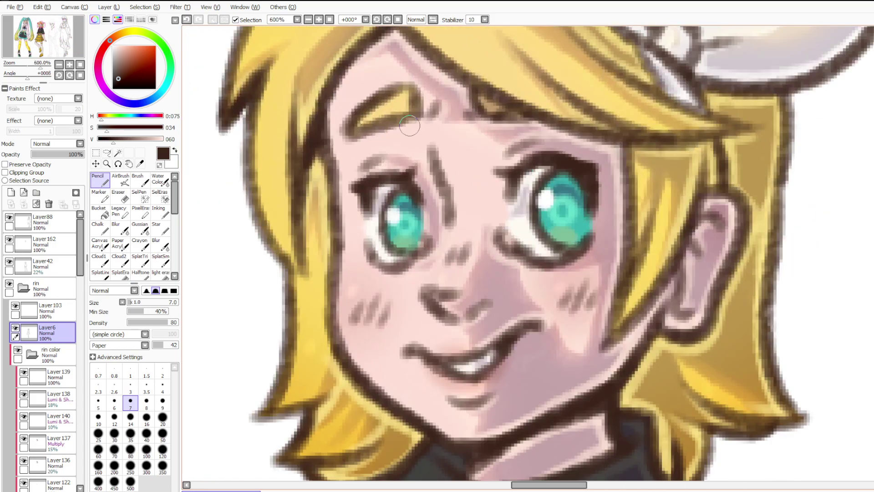
drag(356, 192, 363, 203)
scroll(362, 178, down, 7)
scroll(361, 178, up, 1)
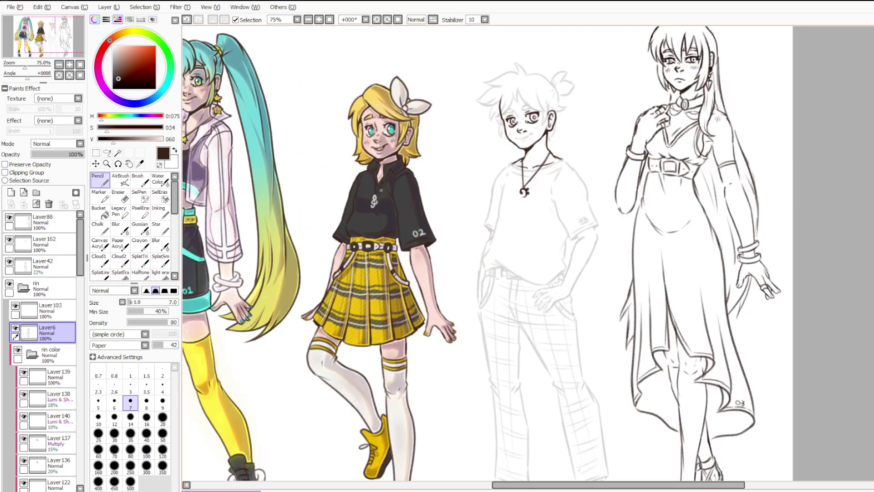
Close the rin folder, return to Layer162 and ink Len's smirking mouth line.
click(23, 288)
click(51, 244)
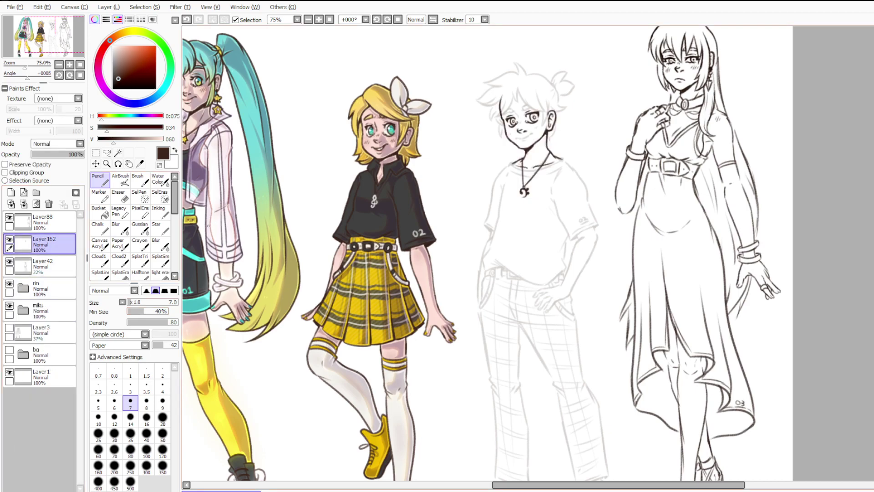
scroll(645, 60, up, 3)
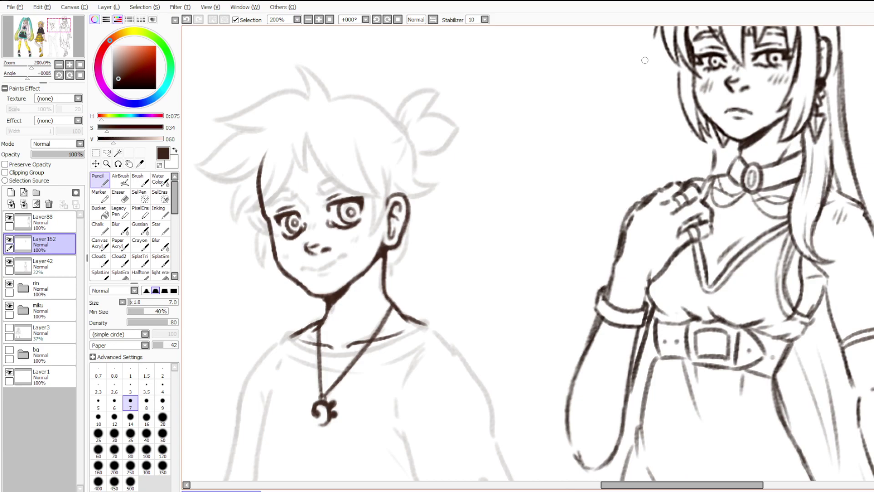
scroll(645, 60, down, 1)
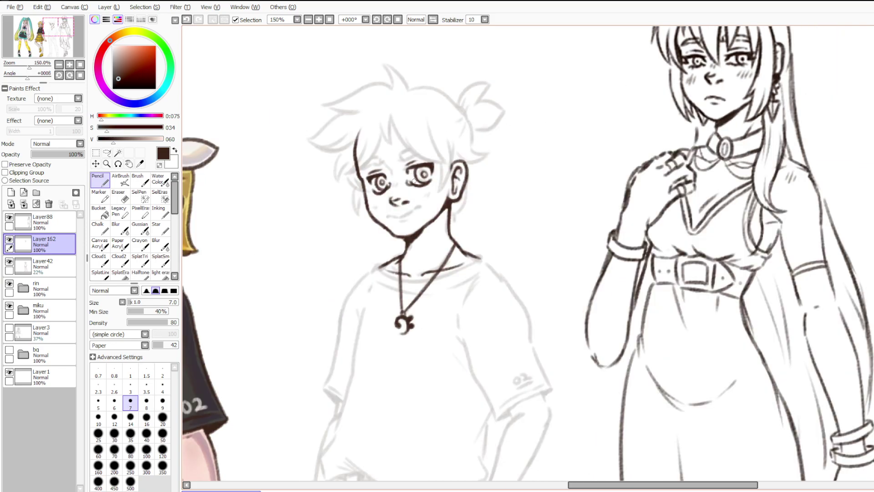
scroll(414, 180, up, 6)
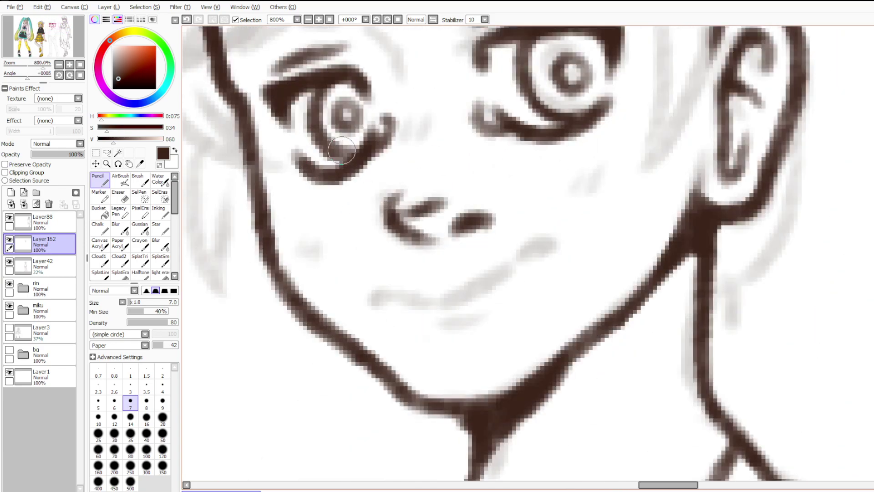
mouse_move(372, 301)
mouse_down()
mouse_move(491, 292)
mouse_move(407, 294)
mouse_move(450, 300)
mouse_move(530, 250)
mouse_move(562, 249)
mouse_up()
key(ctrl+z)
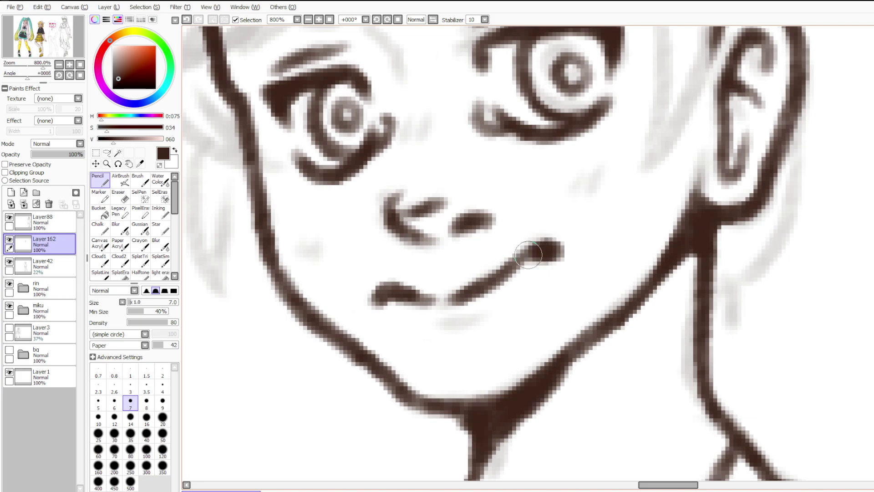
Ink the short curved lower-lip line beneath Len's mouth, redoing the stroke as needed.
drag(425, 324, 484, 313)
key(ctrl+z)
drag(429, 322, 483, 319)
key(ctrl+z)
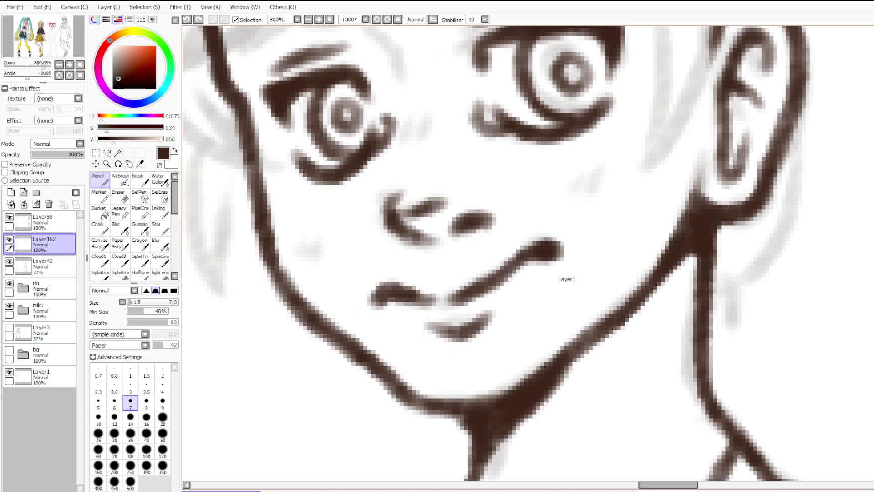
key(ctrl+z)
mouse_move(423, 326)
mouse_down()
mouse_move(466, 322)
mouse_move(417, 321)
mouse_move(459, 329)
mouse_move(454, 334)
mouse_move(483, 318)
mouse_up()
scroll(439, 336, down, 10)
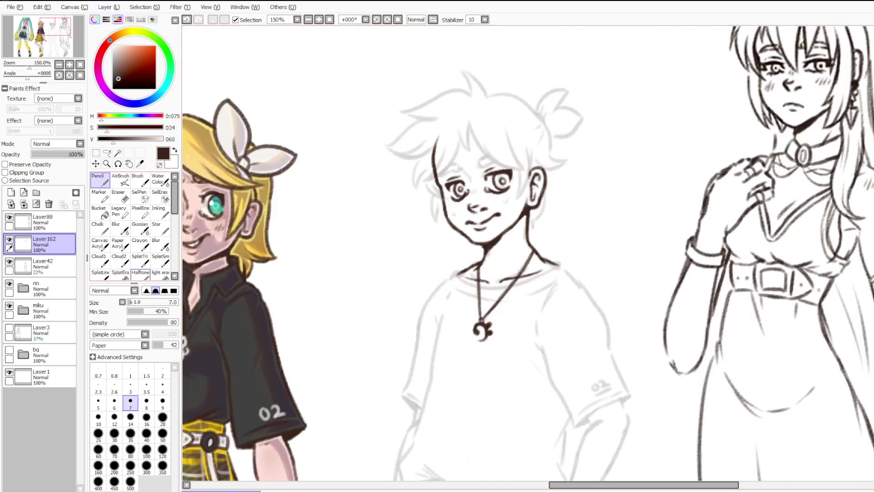
Hide the Layer42 sketch and compare Len's inked face with the other characters in the lineup.
click(9, 261)
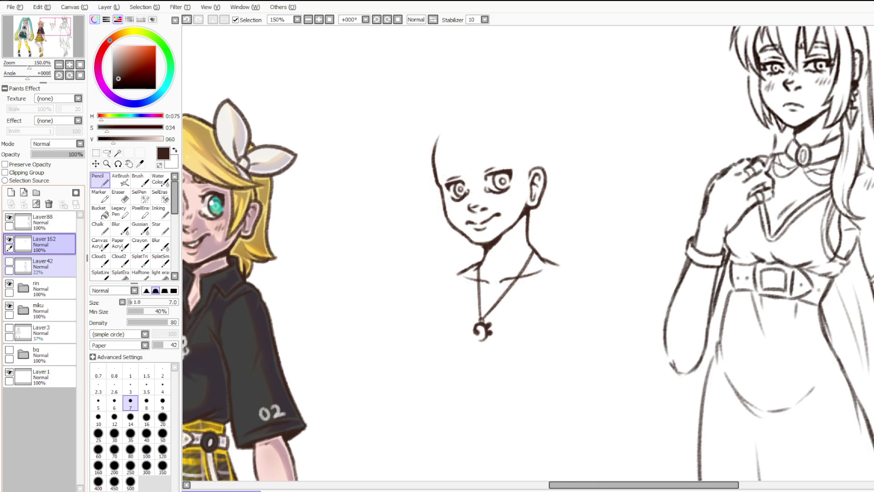
scroll(624, 237, down, 3)
scroll(612, 237, up, 1)
scroll(185, 184, up, 1)
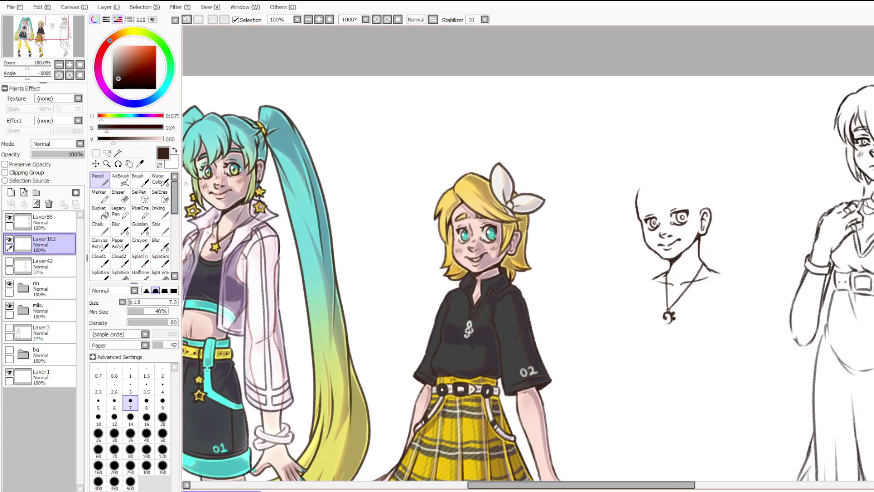
scroll(185, 184, up, 1)
scroll(196, 180, down, 3)
scroll(517, 264, up, 2)
scroll(336, 155, up, 5)
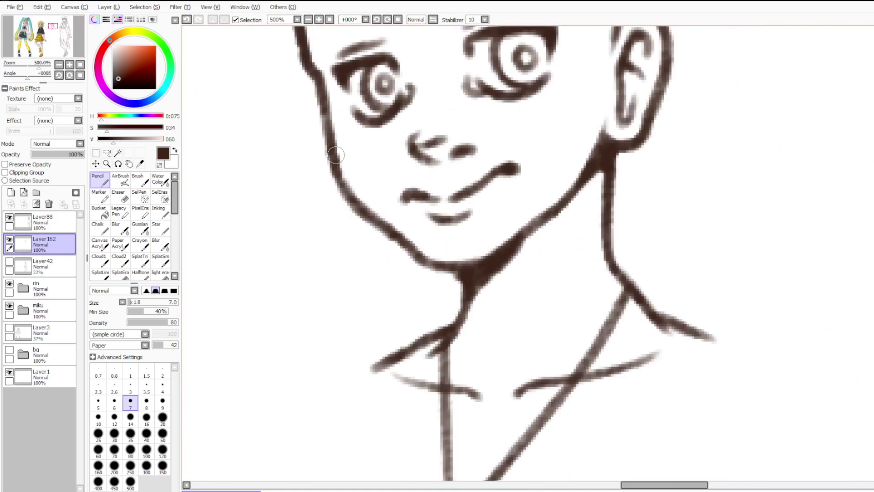
Close the gap in the middle of Len's mouth line and show the Layer42 sketch again.
drag(428, 199, 462, 194)
scroll(560, 164, down, 4)
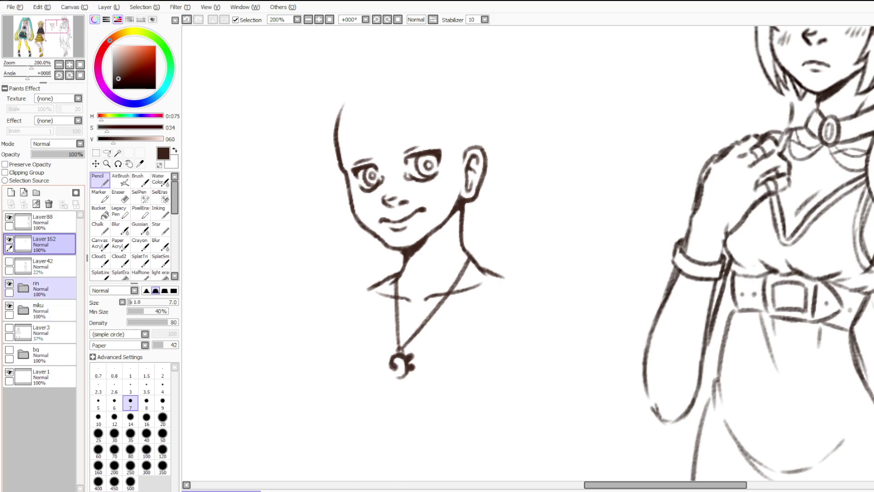
click(9, 261)
Ink paired blush marks on both of Len's cheeks and on his nose bridge.
scroll(335, 166, up, 6)
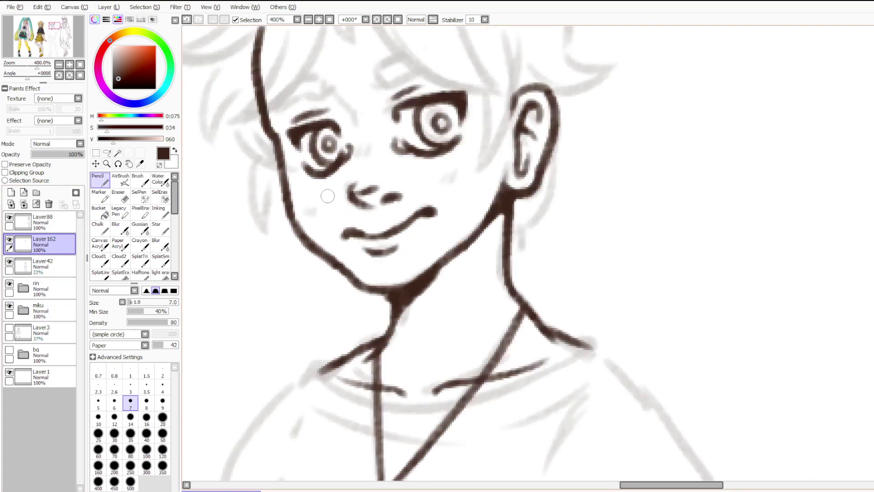
mouse_move(552, 210)
mouse_down()
mouse_move(569, 168)
mouse_move(571, 203)
mouse_move(590, 166)
mouse_up()
key(ctrl+z)
key(ctrl+z)
mouse_move(557, 204)
mouse_down()
mouse_move(569, 176)
mouse_move(594, 168)
mouse_up()
mouse_move(279, 260)
mouse_down()
mouse_move(288, 228)
mouse_move(304, 223)
mouse_up()
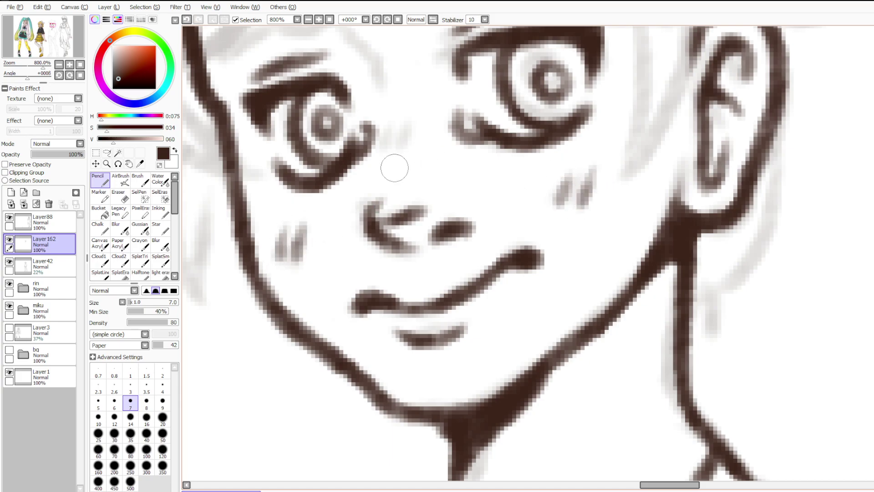
key(ctrl+z)
mouse_move(390, 170)
mouse_down()
mouse_move(399, 146)
mouse_move(411, 143)
mouse_up()
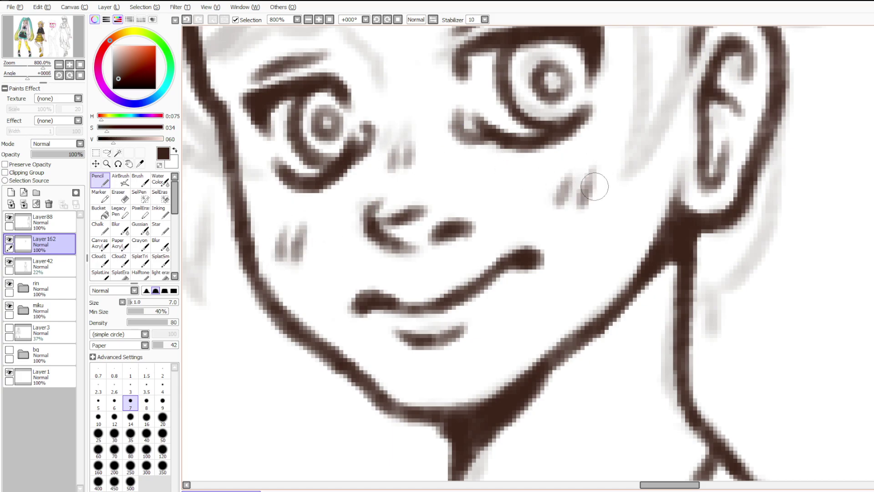
Ink the slanted crease between Len's brows and outline the visible end of the eyebrow nearest the ear.
scroll(592, 186, down, 3)
scroll(594, 187, down, 4)
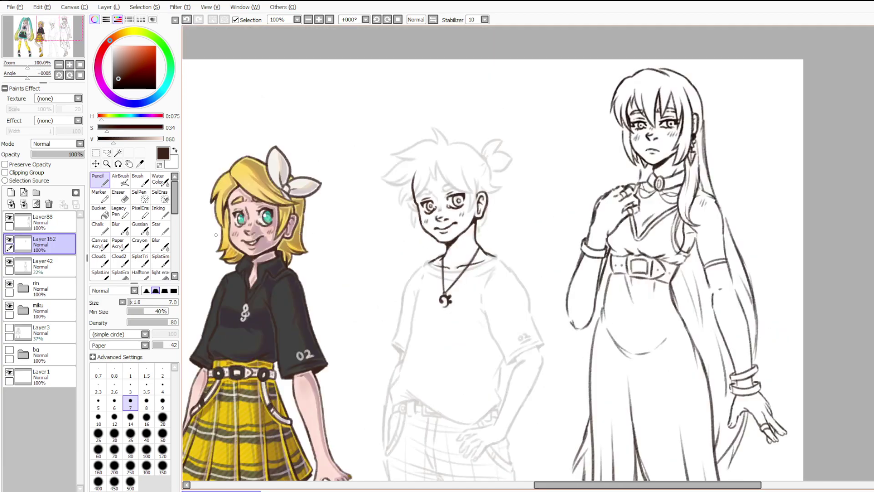
scroll(216, 235, up, 1)
scroll(568, 209, up, 3)
scroll(568, 209, down, 3)
scroll(466, 272, up, 3)
drag(362, 166, 400, 223)
mouse_move(416, 149)
mouse_down()
mouse_move(434, 169)
mouse_move(464, 156)
mouse_move(418, 147)
mouse_move(448, 133)
mouse_up()
drag(408, 169, 438, 169)
Outline Len's far eyebrow as a closed, arched shape above the eye farthest from the ear.
mouse_move(344, 170)
mouse_down()
mouse_move(354, 183)
mouse_move(293, 198)
mouse_move(292, 179)
mouse_move(354, 147)
mouse_up()
key(ctrl+z)
key(ctrl+z)
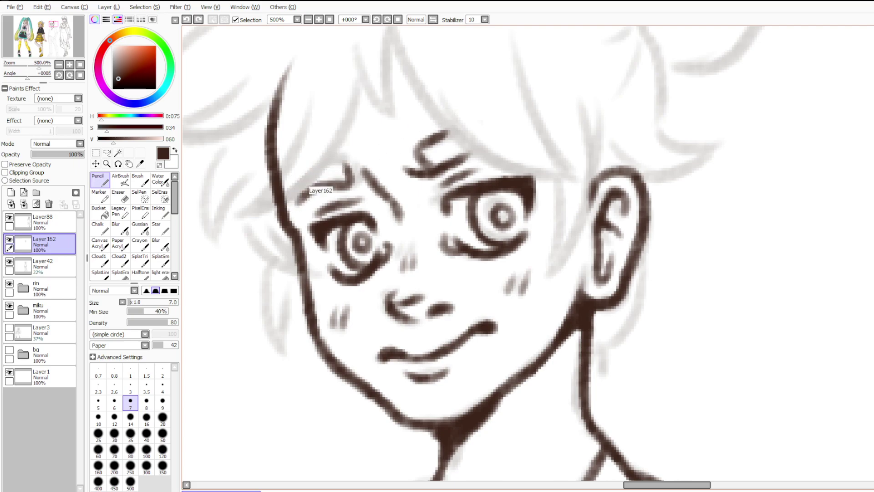
mouse_move(297, 200)
mouse_down()
mouse_move(309, 168)
mouse_move(348, 166)
mouse_up()
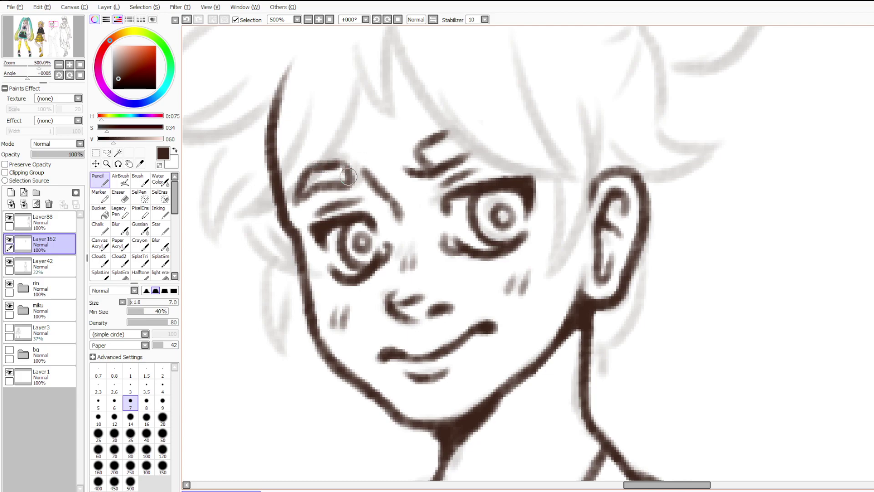
key(ctrl+z)
drag(351, 186, 343, 166)
Erase the inked forehead contour and the part of the far eyebrow covered by the sketched bangs.
mouse_move(392, 31)
mouse_down()
mouse_move(478, 146)
mouse_move(503, 149)
mouse_up()
scroll(445, 367, down, 2)
scroll(466, 328, up, 3)
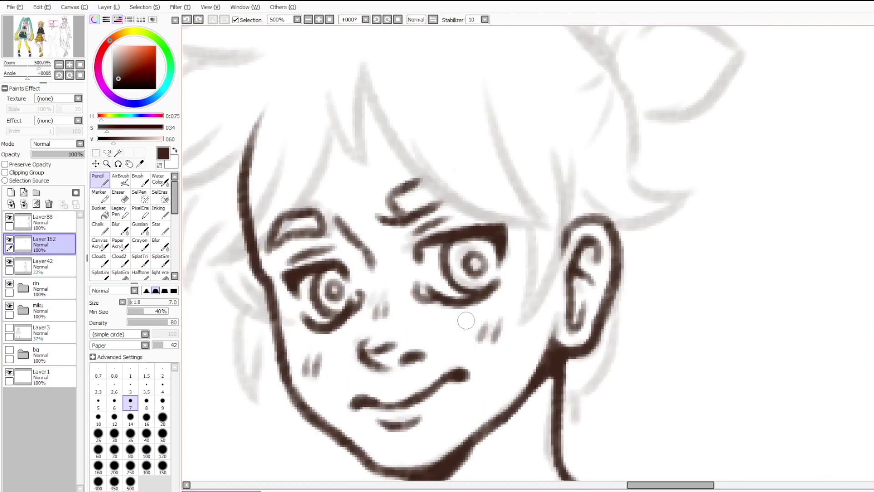
scroll(465, 232, down, 2)
scroll(482, 148, up, 2)
key(e)
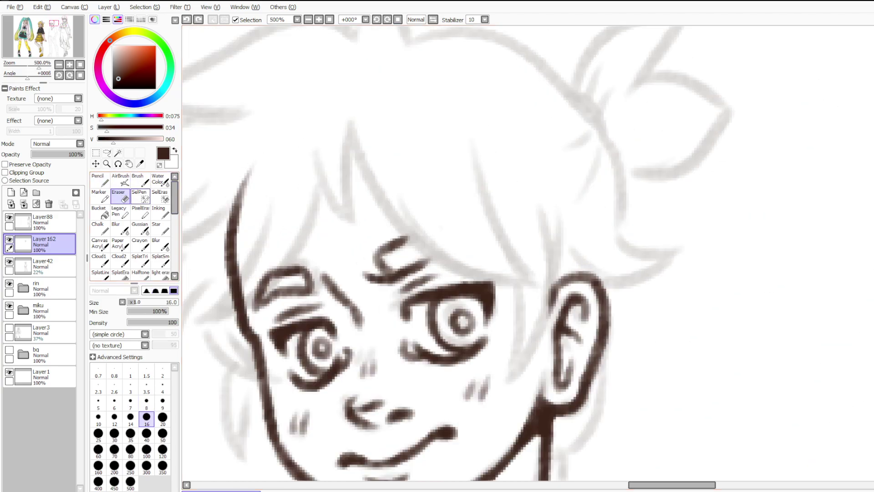
scroll(328, 254, down, 3)
scroll(238, 242, up, 3)
drag(341, 264, 399, 185)
key(ctrl+z)
drag(336, 265, 420, 175)
drag(341, 239, 372, 134)
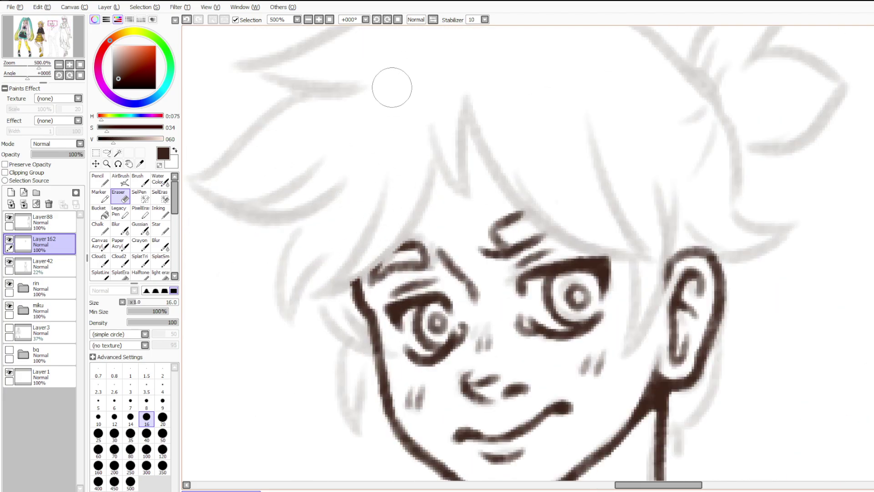
Ink the short pointed strand in the middle of Len's bangs with the Pencil.
click(100, 181)
drag(434, 116, 466, 196)
mouse_move(433, 117)
mouse_down()
mouse_move(476, 209)
mouse_move(474, 107)
mouse_up()
drag(468, 179, 481, 80)
Ink the long bang edge sweeping from the middle strand across the near eyebrow to above the outer eye corner.
mouse_move(470, 158)
mouse_down()
mouse_move(482, 81)
mouse_move(583, 249)
mouse_up()
key(ctrl+z)
mouse_move(476, 108)
mouse_down()
mouse_move(533, 220)
mouse_move(584, 235)
mouse_up()
drag(515, 204, 632, 259)
drag(549, 233, 643, 259)
key(ctrl+z)
drag(544, 230, 648, 259)
drag(581, 252, 670, 261)
key(ctrl+z)
key(ctrl+z)
key(ctrl+z)
key(ctrl+z)
mouse_move(475, 112)
mouse_down()
mouse_move(477, 139)
mouse_move(597, 225)
mouse_up()
key(ctrl+z)
mouse_move(472, 126)
mouse_down()
mouse_move(480, 143)
mouse_move(633, 248)
mouse_up()
drag(550, 218, 681, 259)
key(ctrl+z)
Ink the upper edge of the sweeping bang down to its tip and complete the near eyebrow's outline beneath it.
mouse_move(576, 232)
mouse_down()
mouse_move(644, 252)
mouse_move(590, 138)
mouse_up()
drag(640, 244, 585, 119)
mouse_move(506, 208)
mouse_down()
mouse_move(538, 224)
mouse_move(540, 238)
mouse_move(585, 233)
mouse_up()
Ink the pointed side lock hanging between the near eye and the ear, with short strand lines above the ear.
scroll(586, 233, down, 5)
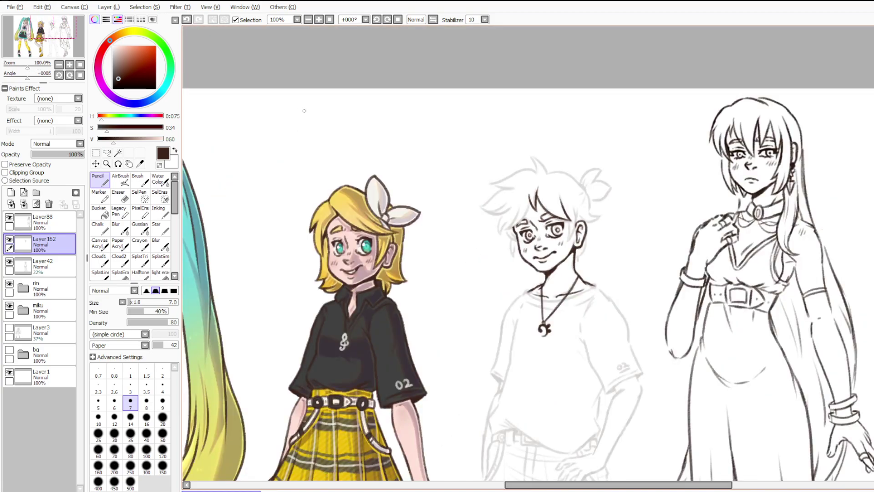
scroll(304, 110, down, 3)
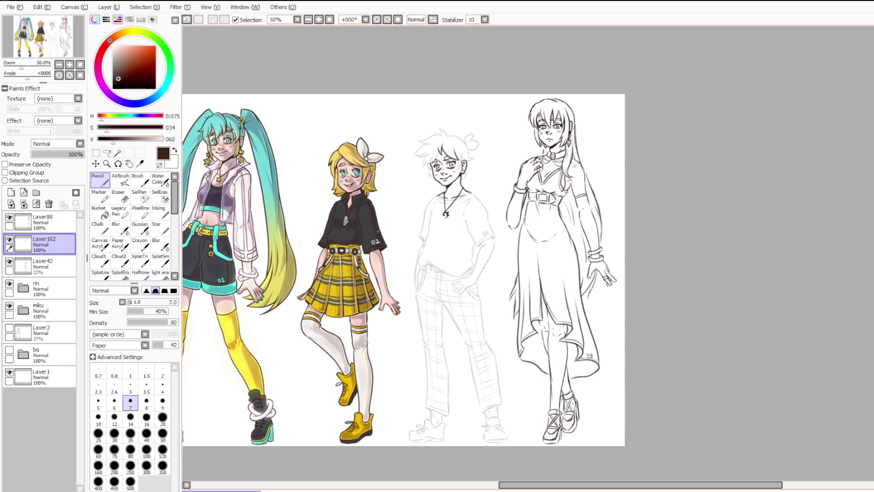
scroll(389, 147, up, 3)
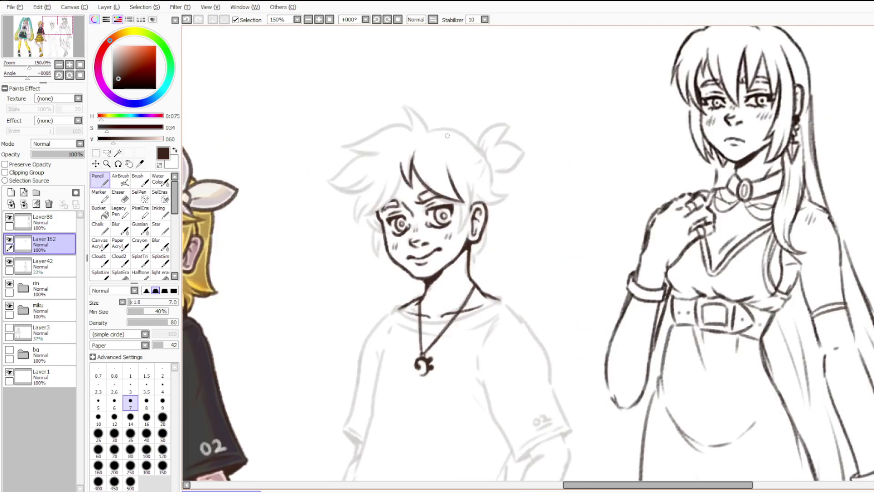
scroll(431, 145, up, 2)
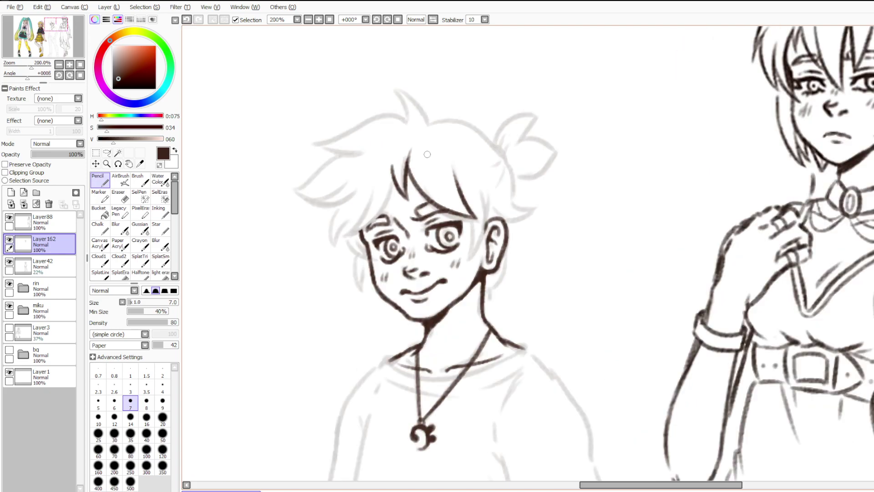
scroll(479, 265, up, 1)
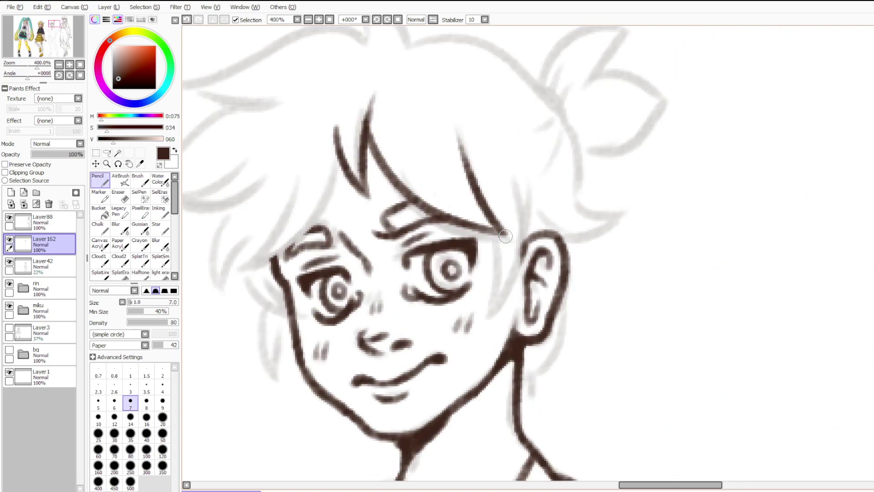
drag(492, 229, 483, 280)
key(ctrl+z)
mouse_move(492, 228)
mouse_down()
mouse_move(486, 317)
mouse_move(519, 251)
mouse_up()
drag(503, 286, 524, 198)
drag(528, 246, 542, 196)
key(ctrl+z)
drag(525, 248, 541, 197)
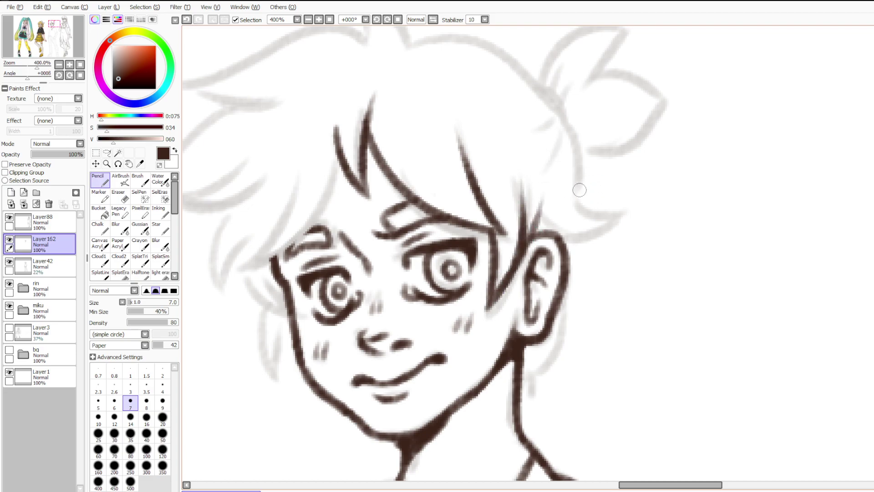
Ink the curved, pointed cowlick on top of Len's head.
scroll(564, 177, down, 5)
scroll(541, 150, up, 5)
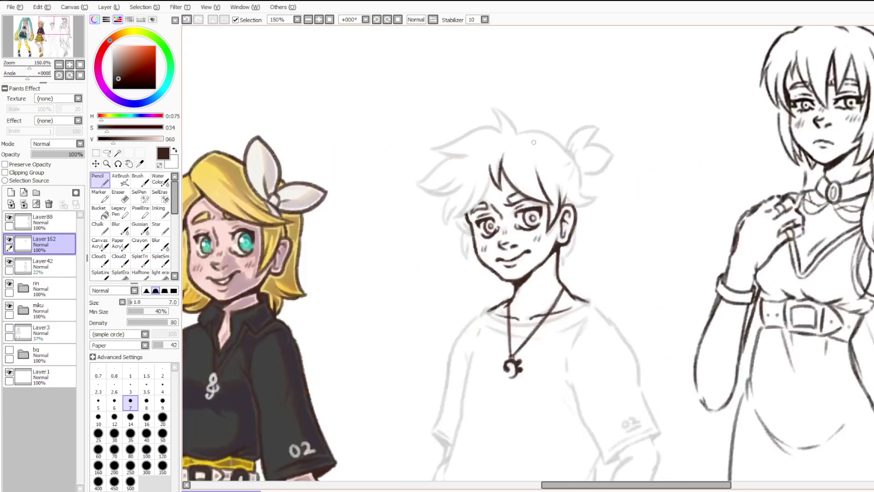
mouse_move(575, 139)
mouse_down()
mouse_move(563, 112)
mouse_move(506, 68)
mouse_up()
key(ctrl+z)
mouse_move(573, 141)
mouse_down()
mouse_move(473, 66)
mouse_move(532, 82)
mouse_move(508, 68)
mouse_move(528, 139)
mouse_up()
key(ctrl+z)
mouse_move(509, 67)
mouse_down()
mouse_move(529, 88)
mouse_move(529, 140)
mouse_move(535, 115)
mouse_move(527, 150)
mouse_up()
mouse_move(575, 123)
mouse_down()
mouse_move(557, 157)
mouse_move(571, 145)
mouse_move(550, 158)
mouse_up()
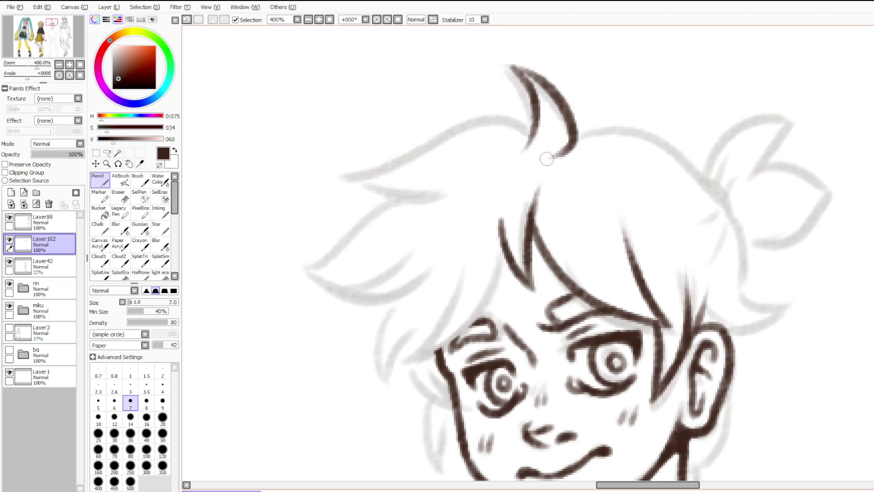
Ink the crown outline from the cowlick down to the upper pointed tuft on the far side of the head.
mouse_move(515, 68)
mouse_down()
mouse_move(546, 77)
mouse_move(545, 84)
mouse_move(537, 76)
mouse_move(545, 88)
mouse_move(531, 91)
mouse_move(537, 120)
mouse_move(471, 118)
mouse_move(358, 178)
mouse_move(424, 188)
mouse_up()
key(ctrl+z)
key(ctrl+z)
key(ctrl+z)
mouse_move(348, 176)
mouse_down()
mouse_move(417, 198)
mouse_move(442, 191)
mouse_move(391, 167)
mouse_move(417, 158)
mouse_up()
key(ctrl+z)
drag(349, 177, 422, 154)
drag(523, 134, 540, 103)
Ink the back of the head from the cowlick past the ponytail base to the pointed tuft beside the ear.
mouse_move(583, 139)
mouse_down()
mouse_move(641, 132)
mouse_move(708, 184)
mouse_up()
key(ctrl+z)
drag(656, 140, 709, 203)
key(ctrl+z)
key(ctrl+z)
drag(663, 143, 734, 220)
drag(729, 214, 744, 290)
key(ctrl+z)
mouse_move(727, 214)
mouse_down()
mouse_move(739, 289)
mouse_move(786, 308)
mouse_move(750, 319)
mouse_move(771, 322)
mouse_up()
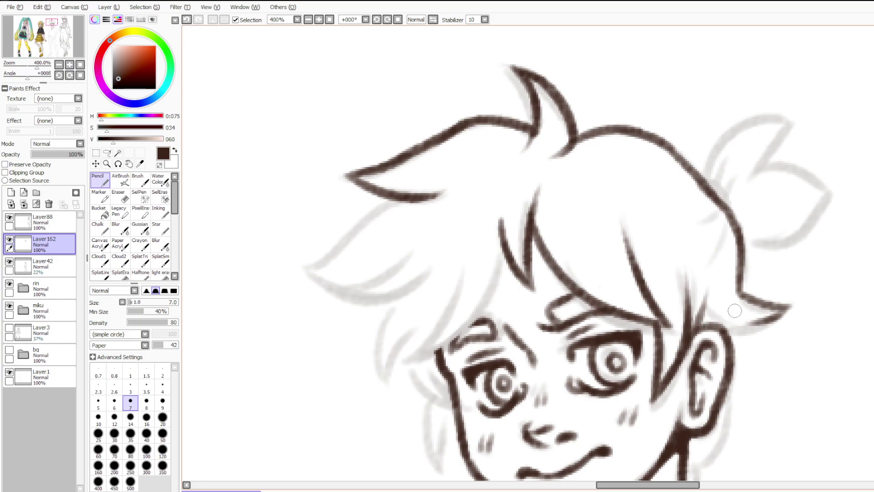
Ink the underside of the tuft behind the ear with a short strand running back to the ear.
drag(763, 321, 734, 324)
mouse_move(762, 322)
mouse_down()
mouse_move(730, 326)
mouse_move(734, 342)
mouse_up()
key(ctrl+z)
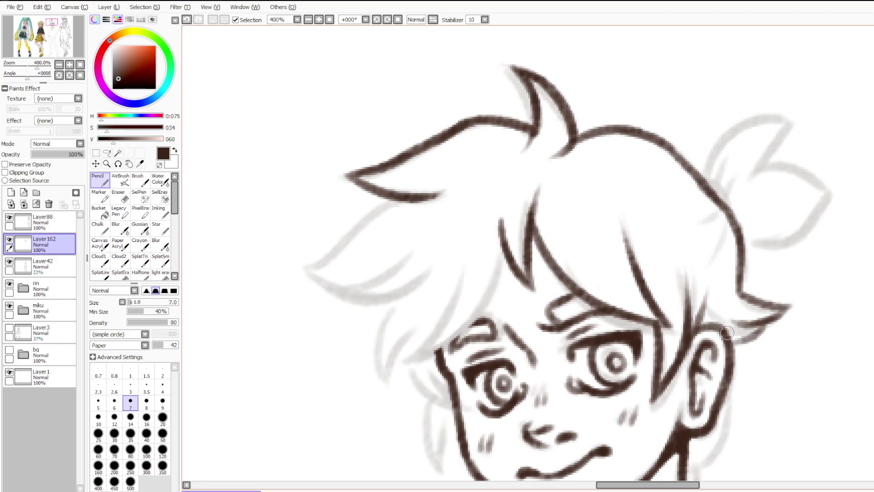
key(ctrl+z)
key(ctrl+y)
key(ctrl+z)
key(ctrl+z)
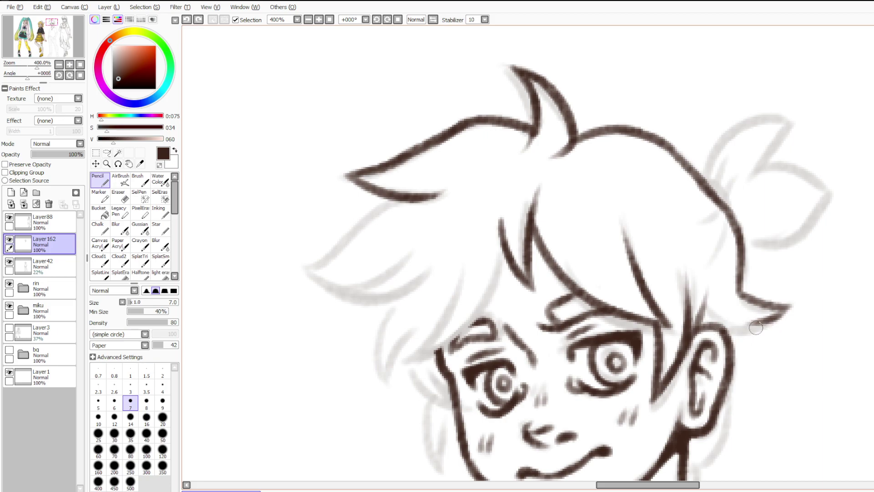
mouse_move(773, 319)
mouse_down()
mouse_move(736, 324)
mouse_move(717, 307)
mouse_up()
key(ctrl+z)
mouse_move(756, 329)
mouse_down()
mouse_move(734, 343)
mouse_move(751, 322)
mouse_move(749, 331)
mouse_move(745, 303)
mouse_move(760, 322)
mouse_move(724, 316)
mouse_move(757, 325)
mouse_move(728, 346)
mouse_up()
key(ctrl+z)
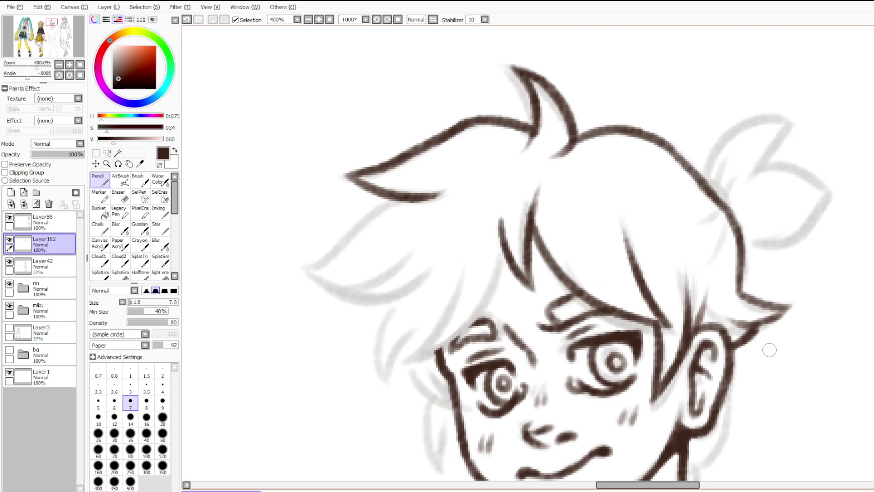
Ink the hair lock behind Len's ear, tapering to a split point beside the neck.
scroll(756, 333, down, 3)
drag(688, 333, 666, 270)
scroll(666, 271, up, 3)
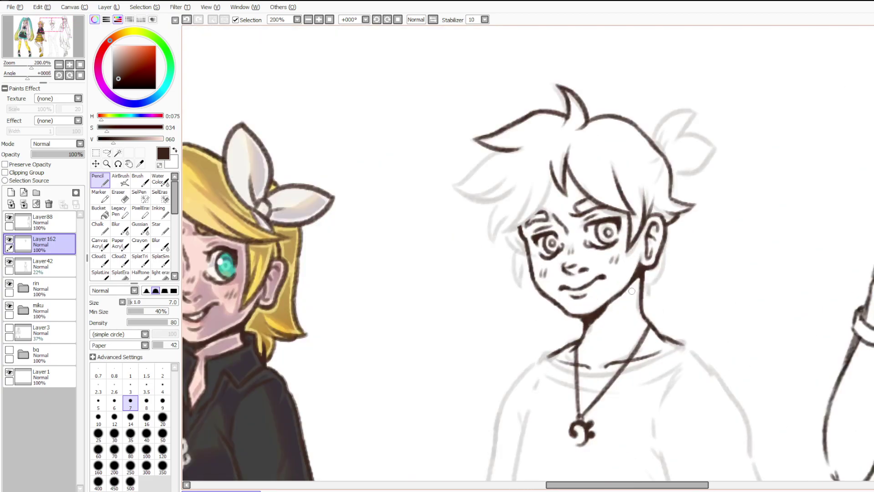
drag(666, 215, 637, 292)
key(ctrl+z)
key(ctrl+z)
drag(666, 213, 643, 290)
drag(656, 267, 650, 276)
key(ctrl+z)
key(ctrl+z)
mouse_move(666, 214)
mouse_down()
mouse_move(639, 292)
mouse_move(642, 327)
mouse_move(623, 295)
mouse_move(643, 325)
mouse_up()
mouse_move(643, 326)
mouse_down()
mouse_move(649, 270)
mouse_move(641, 291)
mouse_move(666, 220)
mouse_up()
drag(631, 305, 617, 333)
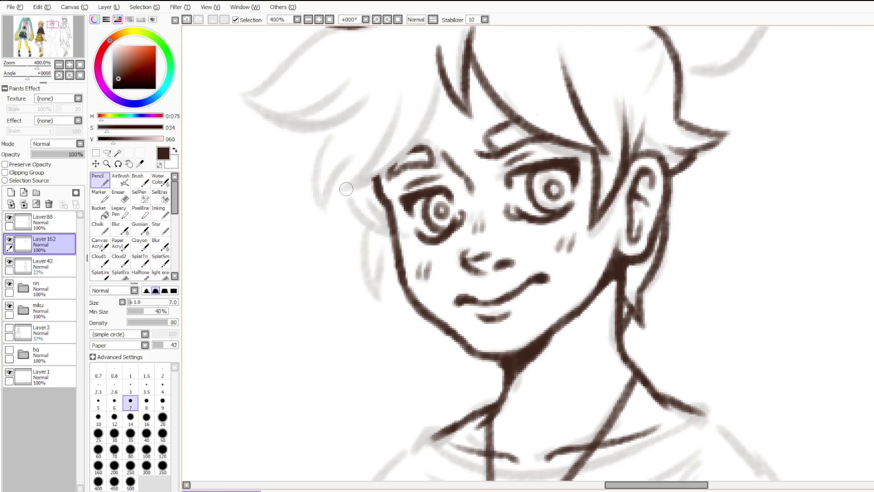
Ink the bangs sweeping from the middle strand down over the far eyebrow to a point at the temple.
key(ctrl+z)
mouse_move(443, 73)
mouse_down()
mouse_move(354, 187)
mouse_move(388, 171)
mouse_move(383, 176)
mouse_up()
drag(420, 128, 352, 193)
drag(388, 170, 338, 190)
key(ctrl+z)
drag(409, 146, 345, 195)
key(ctrl+z)
key(ctrl+z)
mouse_move(441, 73)
mouse_down()
mouse_move(389, 166)
mouse_move(343, 195)
mouse_move(389, 118)
mouse_up()
drag(345, 190, 389, 110)
key(ctrl+z)
key(ctrl+z)
mouse_move(345, 193)
mouse_down()
mouse_move(388, 118)
mouse_move(359, 186)
mouse_move(391, 175)
mouse_move(410, 150)
mouse_up()
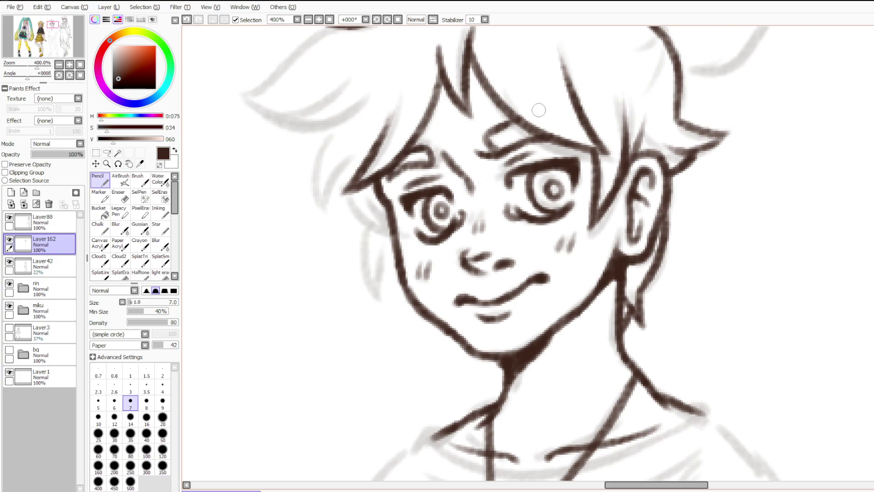
Ink the large outward-pointing side tuft below the upper spike, including the strand lines along its lower edge.
scroll(536, 109, down, 3)
scroll(487, 54, up, 3)
key(ctrl+z)
drag(519, 178, 510, 118)
drag(417, 111, 346, 171)
key(ctrl+z)
mouse_move(395, 120)
mouse_down()
mouse_move(308, 181)
mouse_move(419, 171)
mouse_up()
key(ctrl+z)
drag(312, 183, 438, 161)
mouse_move(337, 199)
mouse_down()
mouse_move(368, 211)
mouse_move(435, 181)
mouse_up()
key(ctrl+z)
key(ctrl+z)
drag(348, 201, 435, 189)
Ink the small downward-pointing lock beneath the large side tuft, next to the temple bangs.
mouse_move(381, 216)
mouse_down()
mouse_move(441, 197)
mouse_move(367, 201)
mouse_up()
mouse_move(315, 182)
mouse_down()
mouse_move(358, 200)
mouse_move(400, 286)
mouse_up()
key(ctrl+z)
drag(398, 216, 398, 288)
mouse_move(388, 236)
mouse_down()
mouse_move(396, 297)
mouse_move(416, 250)
mouse_move(436, 232)
mouse_move(403, 216)
mouse_up()
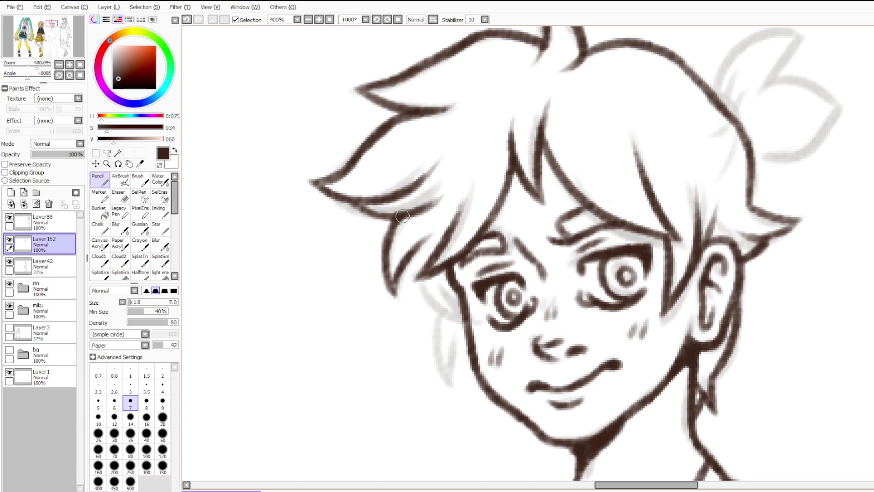
Ink the short strands sweeping from the far temple bangs down to the edge of Len's cheek.
mouse_move(412, 254)
mouse_down()
mouse_move(417, 274)
mouse_move(471, 317)
mouse_up()
key(ctrl+z)
key(ctrl+z)
mouse_move(418, 253)
mouse_down()
mouse_move(411, 278)
mouse_move(457, 315)
mouse_up()
key(ctrl+z)
Ink the narrow downward-pointing hair lock beside Len's far cheek, joining it to the face outline.
mouse_move(421, 278)
mouse_down()
mouse_move(463, 314)
mouse_move(440, 284)
mouse_move(450, 379)
mouse_up()
key(ctrl+z)
drag(441, 304, 451, 370)
drag(443, 315, 456, 379)
key(ctrl+z)
key(ctrl+z)
drag(440, 305, 452, 382)
drag(452, 381, 458, 333)
mouse_move(457, 327)
mouse_down()
mouse_move(452, 366)
mouse_move(463, 321)
mouse_up()
key(ctrl+z)
key(ctrl+z)
key(ctrl+z)
mouse_move(450, 356)
mouse_down()
mouse_move(459, 325)
mouse_move(452, 379)
mouse_move(439, 312)
mouse_up()
key(ctrl+z)
mouse_move(458, 340)
mouse_down()
mouse_move(463, 322)
mouse_move(471, 348)
mouse_up()
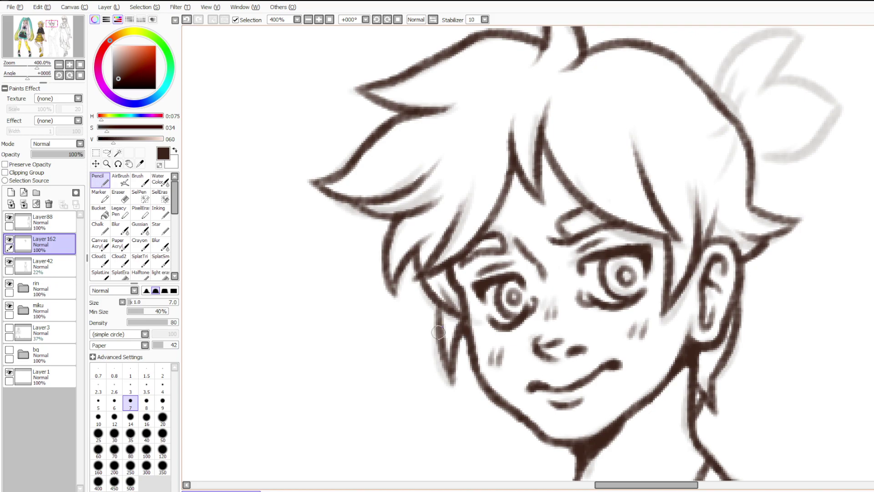
scroll(471, 298, down, 7)
scroll(478, 319, up, 4)
scroll(533, 111, up, 1)
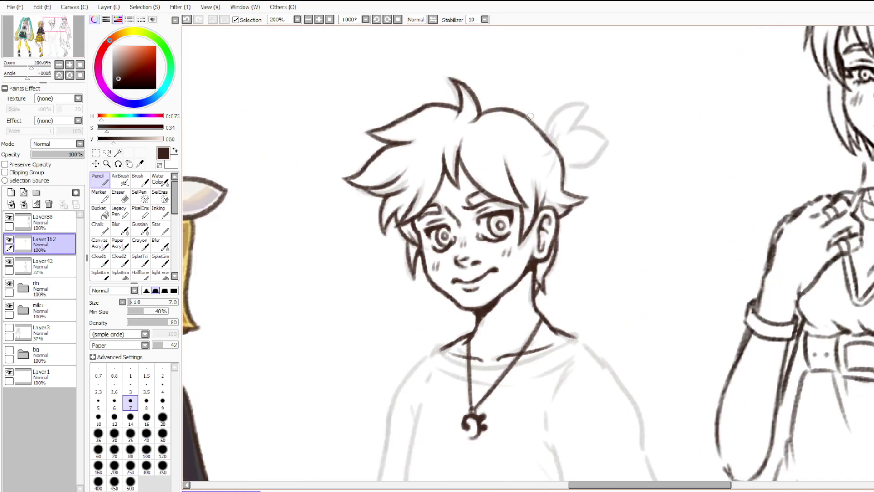
Ink the hair tie at the back of Len's head with the gathered strand lines and the start of the ponytail.
scroll(533, 110, up, 2)
mouse_move(567, 107)
mouse_down()
mouse_move(582, 131)
mouse_move(564, 140)
mouse_up()
key(ctrl+z)
drag(583, 130, 573, 154)
drag(565, 115, 548, 104)
key(ctrl+z)
key(ctrl+z)
key(ctrl+z)
drag(581, 130, 567, 168)
mouse_move(567, 106)
mouse_down()
mouse_move(577, 71)
mouse_move(598, 62)
mouse_up()
key(ctrl+z)
key(ctrl+z)
mouse_move(568, 107)
mouse_down()
mouse_move(588, 68)
mouse_move(615, 52)
mouse_move(598, 61)
mouse_move(623, 58)
mouse_move(598, 105)
mouse_up()
key(ctrl+z)
key(ctrl+z)
scroll(604, 96, down, 1)
scroll(636, 50, up, 3)
key(ctrl+z)
key(ctrl+z)
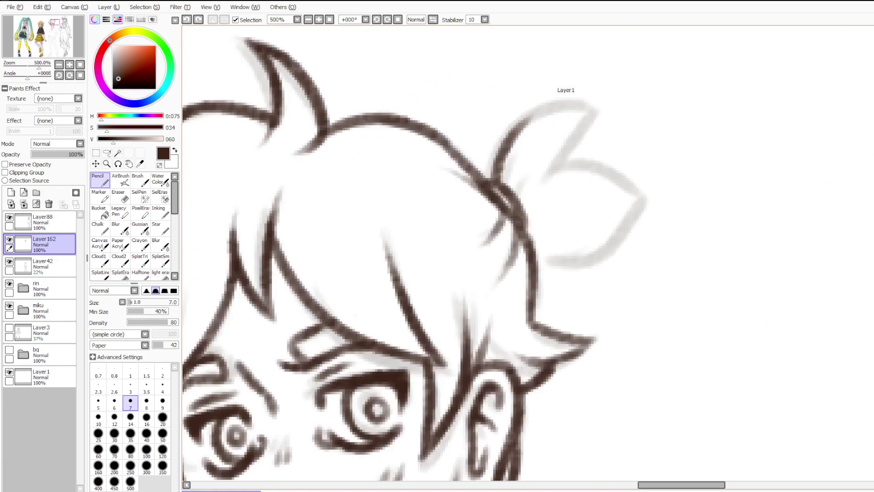
Ink Len's small ponytail as two pointed tufts with short strand lines fanning from the hair tie.
mouse_move(498, 175)
mouse_down()
mouse_move(548, 108)
mouse_move(587, 97)
mouse_up()
mouse_move(537, 113)
mouse_down()
mouse_move(588, 97)
mouse_move(551, 174)
mouse_up()
key(ctrl+z)
mouse_move(588, 97)
mouse_down()
mouse_move(538, 185)
mouse_move(622, 175)
mouse_up()
key(ctrl+z)
mouse_move(556, 165)
mouse_down()
mouse_move(643, 189)
mouse_move(605, 248)
mouse_move(522, 246)
mouse_up()
drag(623, 225, 555, 248)
mouse_move(516, 192)
mouse_down()
mouse_move(526, 156)
mouse_move(555, 206)
mouse_move(549, 222)
mouse_up()
key(ctrl+z)
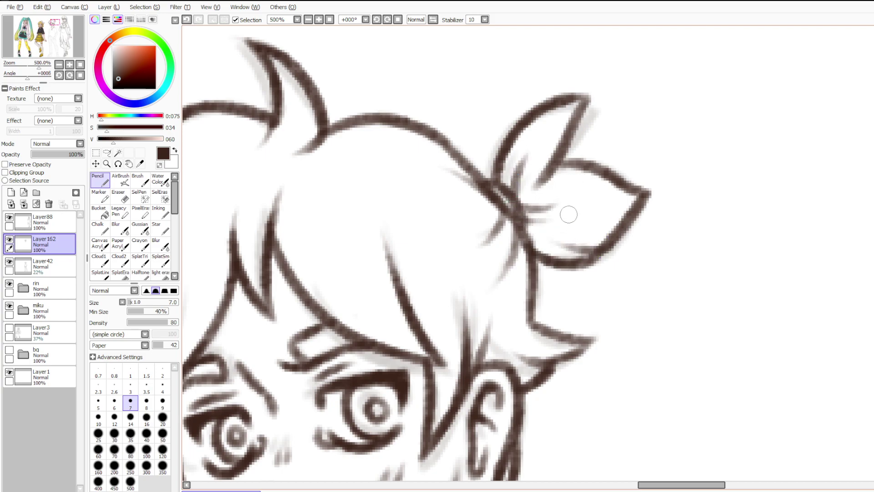
Compare Len's inked head and hair with the finished Miku and Rin across the whole lineup.
scroll(562, 212, down, 6)
scroll(542, 212, up, 4)
scroll(501, 223, down, 5)
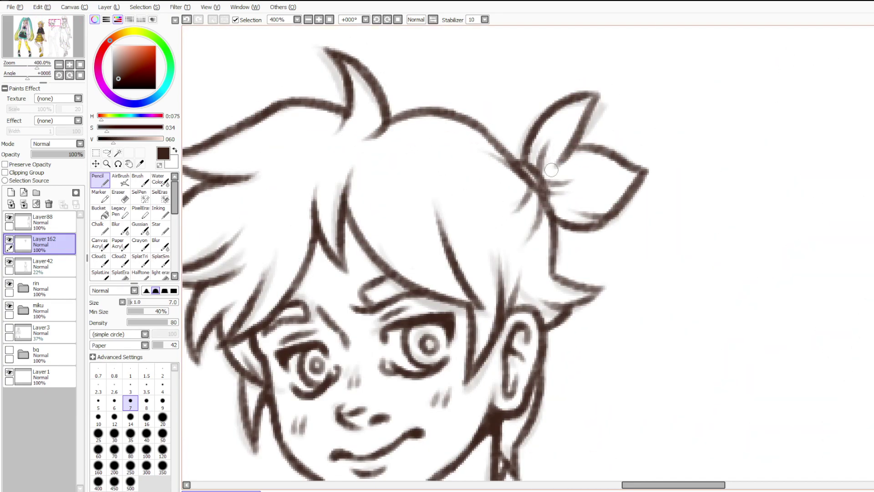
scroll(521, 216, up, 1)
scroll(521, 215, down, 2)
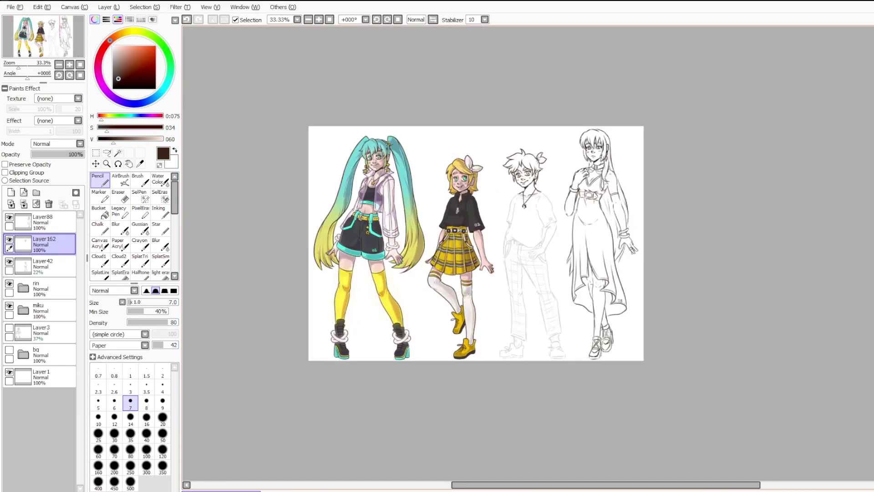
scroll(520, 215, up, 3)
scroll(520, 216, down, 2)
scroll(519, 210, up, 1)
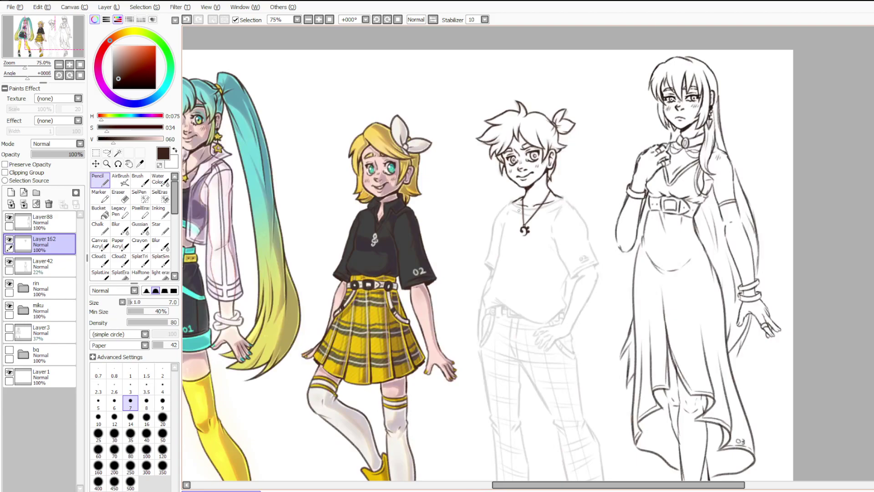
scroll(514, 210, up, 1)
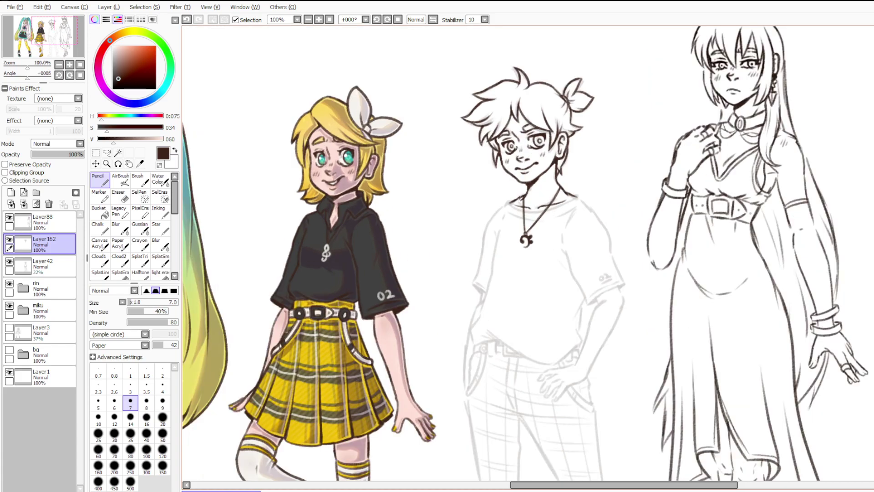
scroll(495, 190, down, 2)
scroll(495, 189, down, 1)
scroll(495, 189, up, 1)
scroll(402, 96, up, 2)
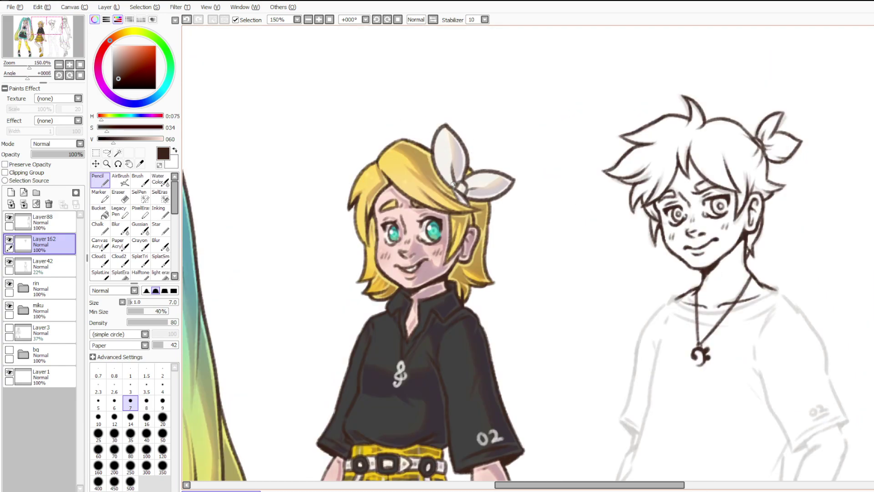
scroll(462, 53, down, 3)
scroll(462, 53, up, 3)
scroll(455, 87, down, 3)
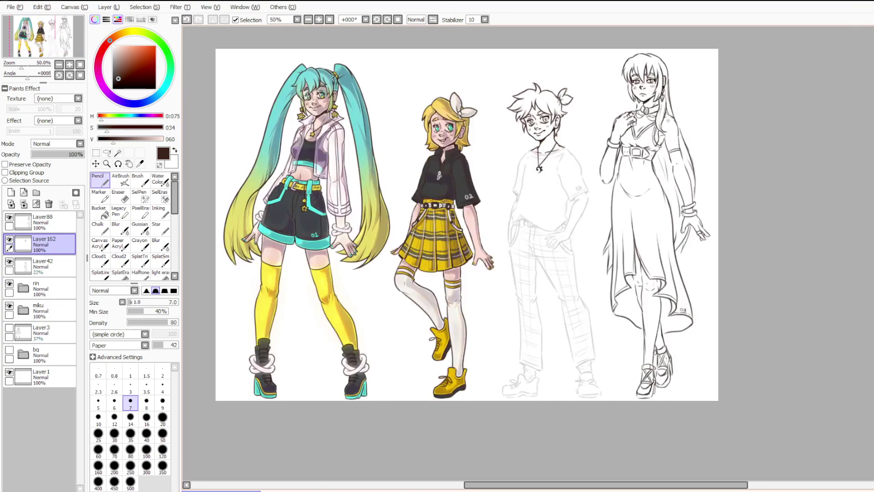
scroll(460, 96, up, 1)
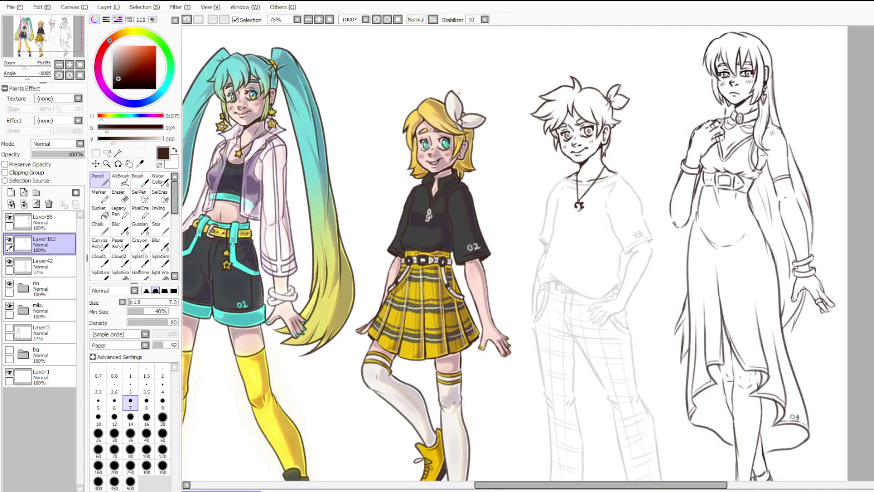
scroll(456, 98, up, 2)
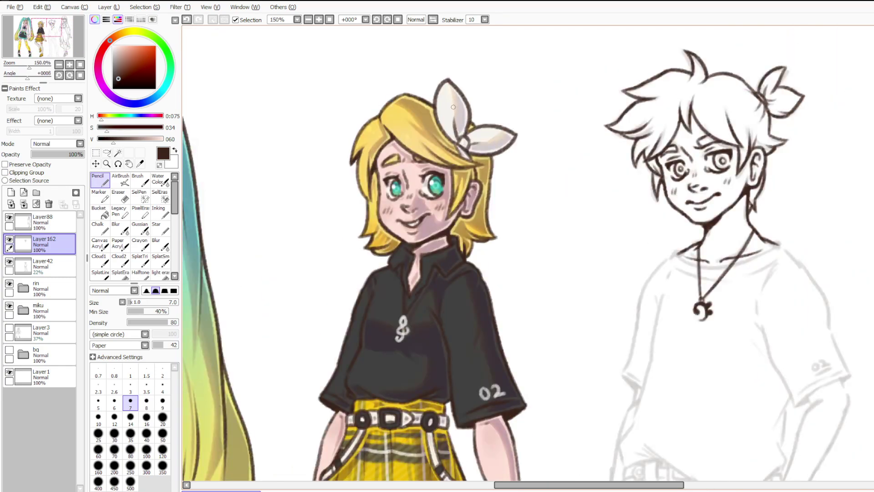
scroll(453, 107, down, 3)
scroll(559, 120, up, 1)
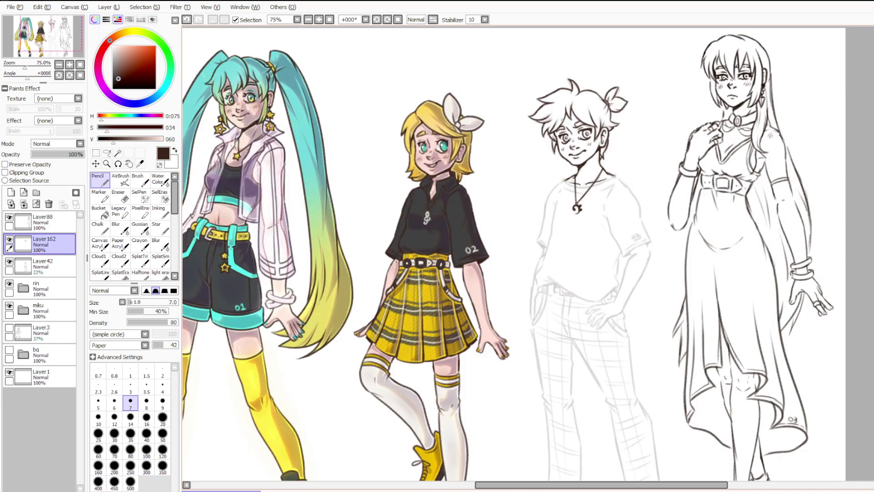
scroll(561, 123, down, 1)
scroll(548, 287, up, 2)
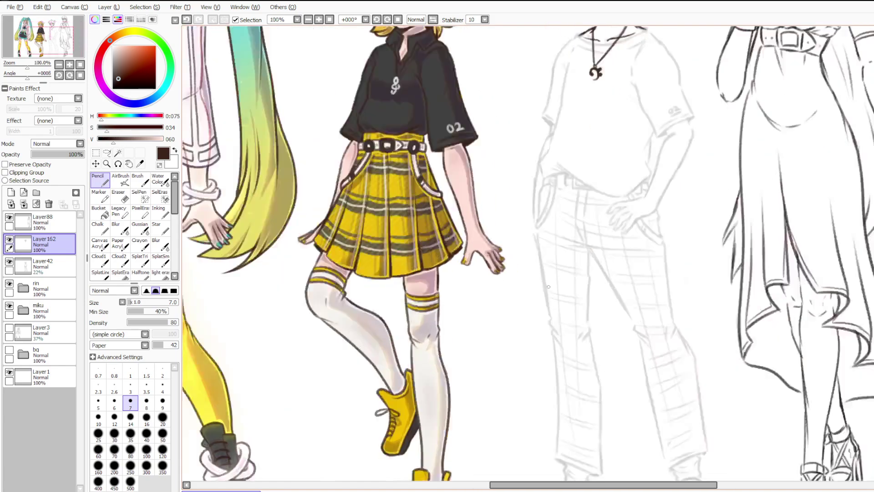
mouse_move(621, 266)
mouse_down()
mouse_move(543, 208)
mouse_move(412, 202)
mouse_up()
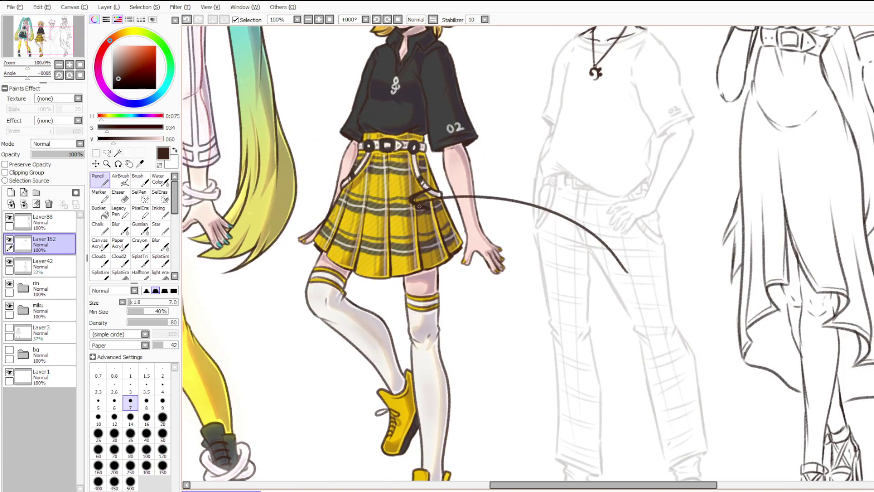
scroll(419, 207, down, 2)
key(ctrl+z)
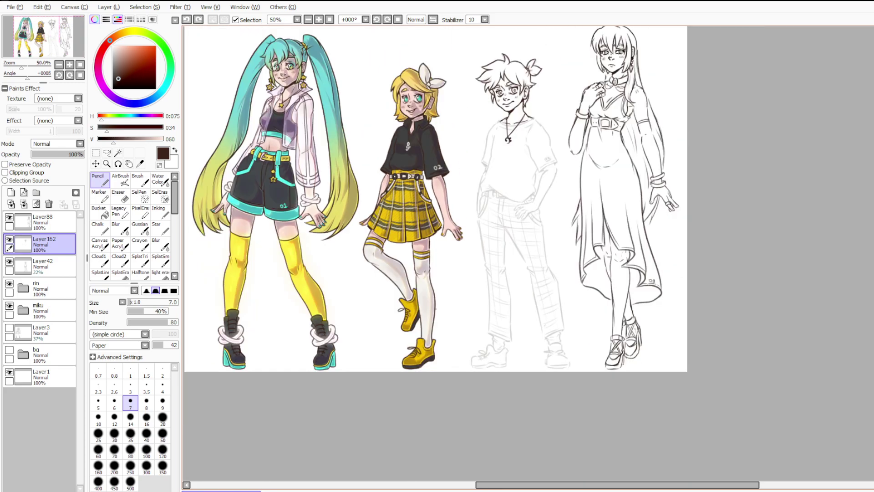
Ink the wide curved neckline of Len's T-shirt around the base of the neck, crossing behind the necklace cords.
scroll(518, 107, up, 6)
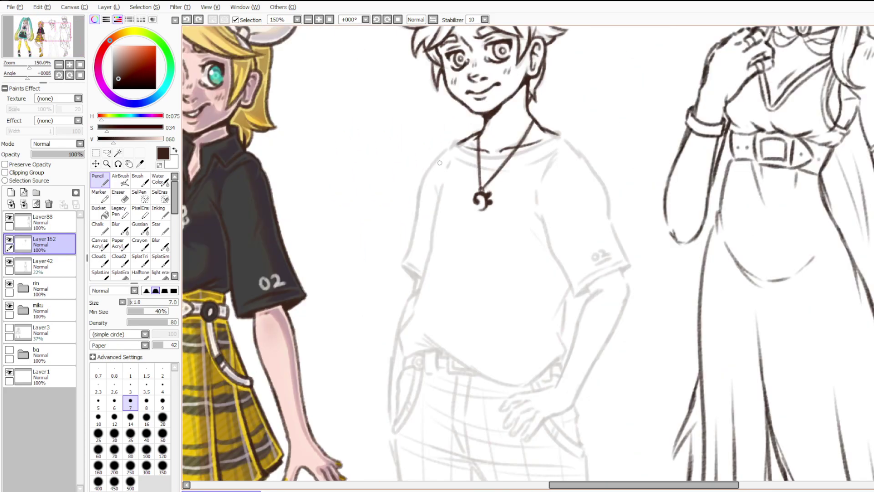
scroll(555, 78, down, 6)
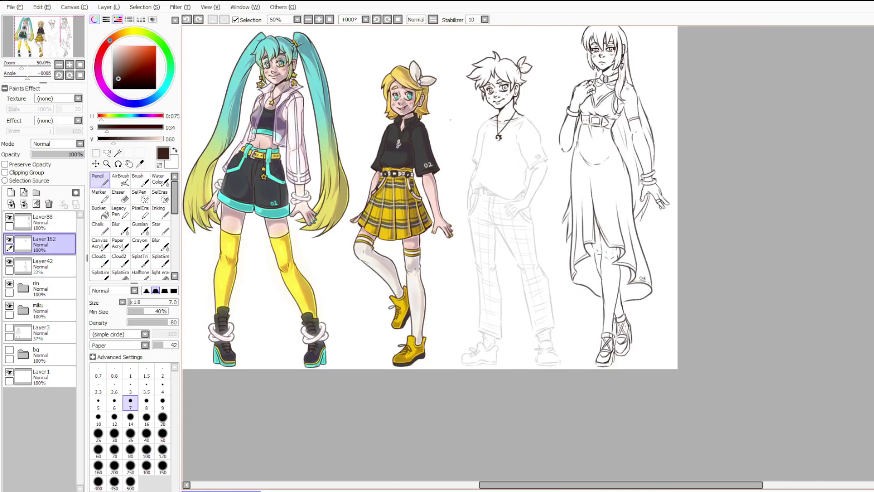
scroll(568, 144, up, 3)
scroll(568, 144, up, 2)
mouse_move(455, 167)
mouse_down()
mouse_move(562, 188)
mouse_move(480, 186)
mouse_move(493, 188)
mouse_up()
key(ctrl+z)
mouse_move(453, 169)
mouse_down()
mouse_move(519, 191)
mouse_move(581, 189)
mouse_move(623, 169)
mouse_up()
key(ctrl+z)
mouse_move(544, 195)
mouse_down()
mouse_move(616, 175)
mouse_move(595, 183)
mouse_move(657, 150)
mouse_move(651, 142)
mouse_move(672, 137)
mouse_up()
key(ctrl+z)
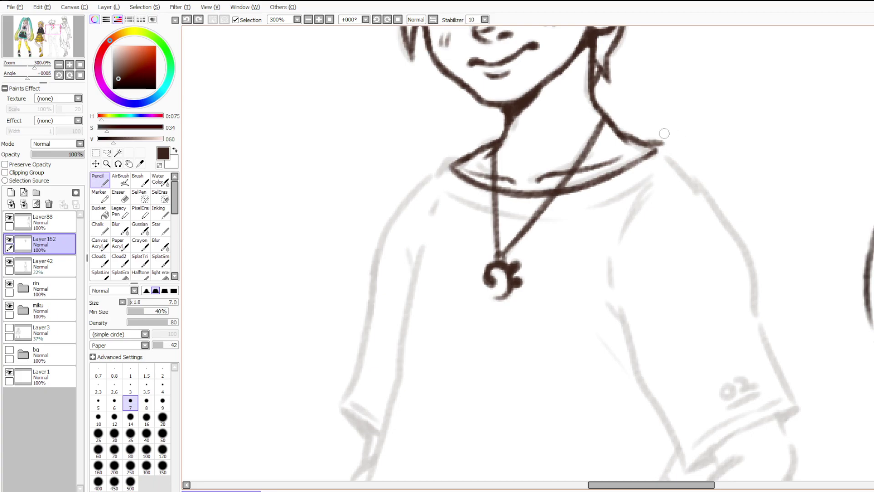
scroll(653, 128, down, 4)
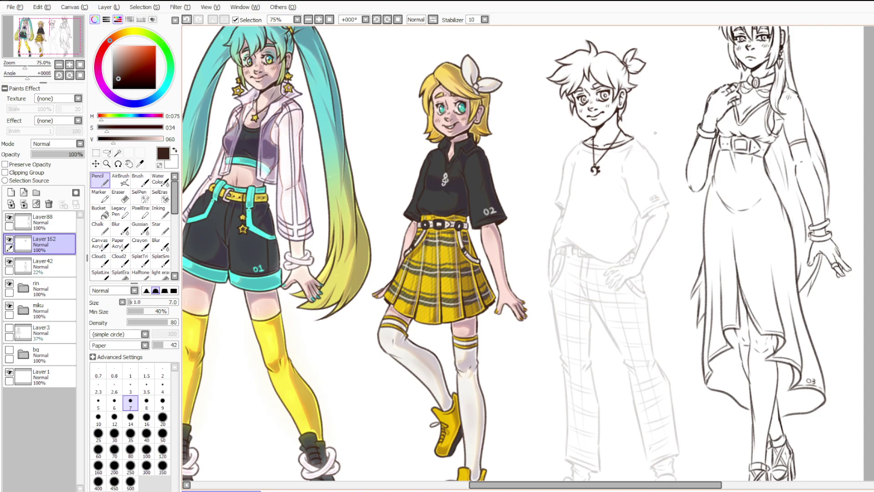
scroll(655, 133, up, 4)
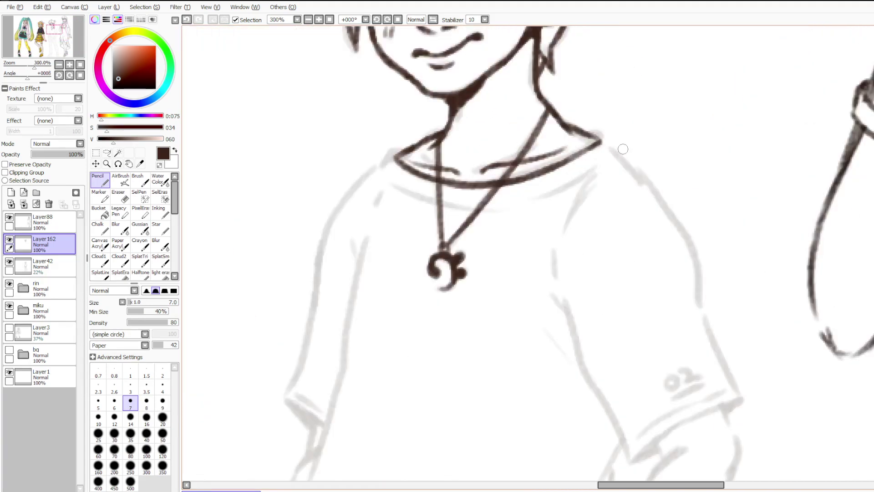
Ink the outer rim at both ends of the T-shirt neckline, curving over onto each shoulder.
key(ctrl+z)
key(ctrl+z)
key(ctrl+z)
drag(596, 131, 603, 137)
key(ctrl+z)
key(ctrl+z)
key(ctrl+z)
mouse_move(576, 127)
mouse_down()
mouse_move(608, 134)
mouse_move(615, 150)
mouse_up()
key(ctrl+z)
key(ctrl+z)
key(ctrl+z)
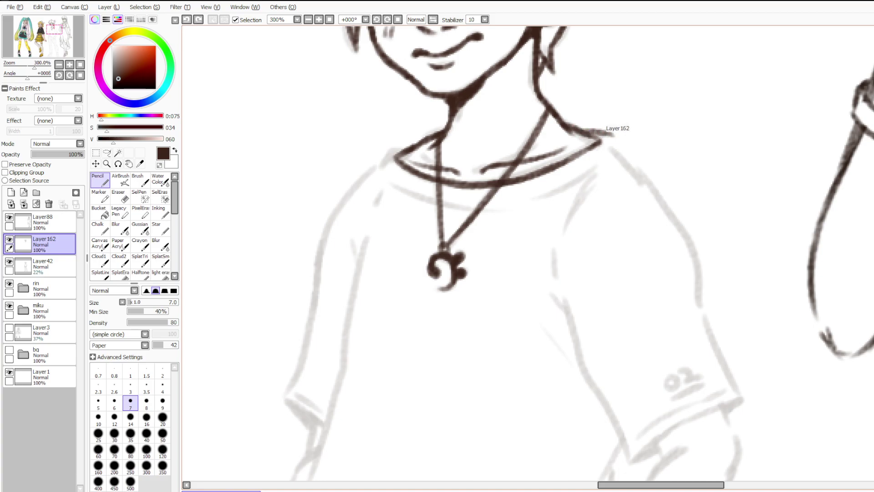
key(ctrl+y)
key(ctrl+z)
key(ctrl+y)
drag(408, 148, 379, 165)
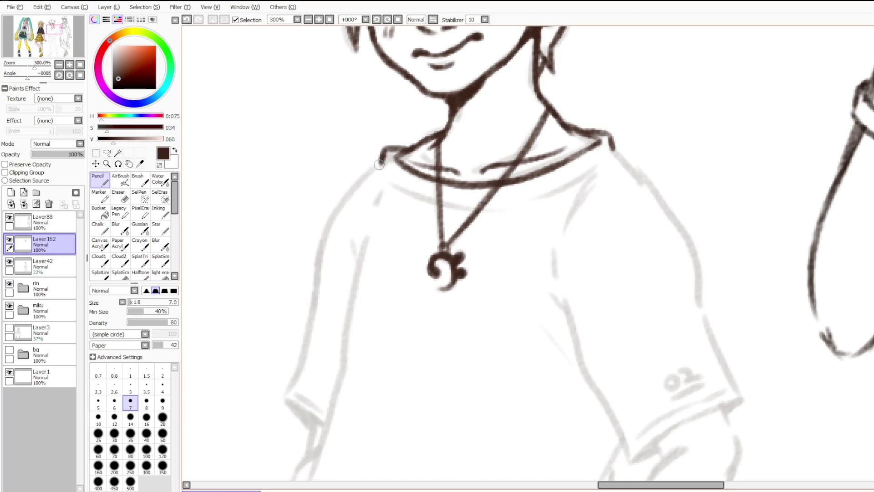
Ink the fabric fold lines just below the T-shirt neckline on both sides of the chest.
scroll(379, 164, down, 2)
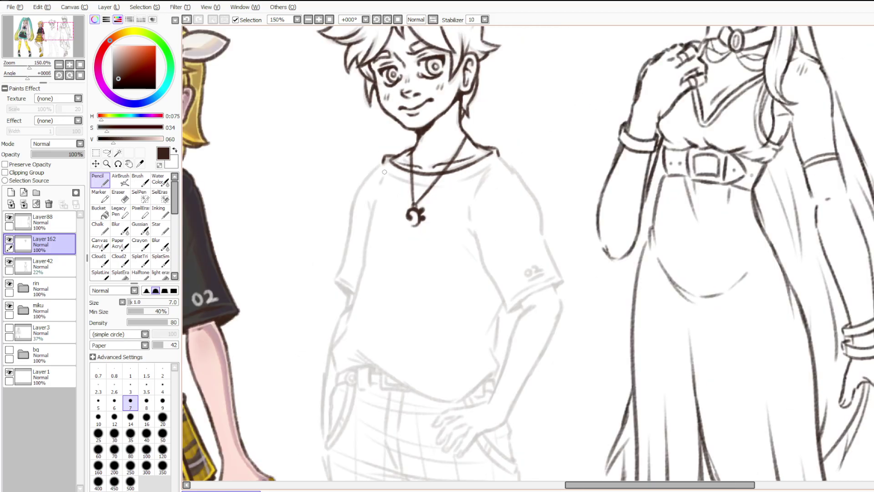
scroll(348, 168, down, 1)
scroll(370, 197, up, 3)
mouse_move(445, 110)
mouse_down()
mouse_move(510, 135)
mouse_move(478, 155)
mouse_up()
key(ctrl+z)
drag(449, 113, 482, 155)
key(ctrl+z)
drag(653, 90, 588, 140)
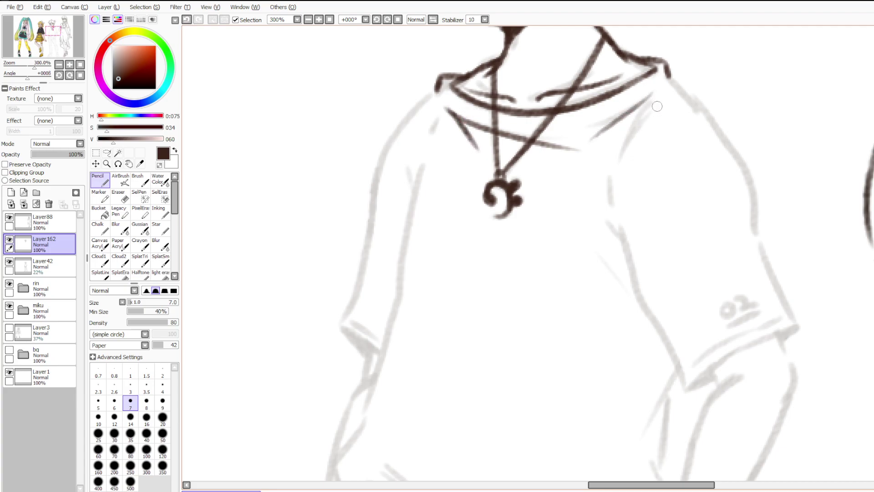
Ink the shoulder and outer sleeve above the "02" mark down to the crease, including the fold lines running inward from it.
drag(669, 76, 697, 109)
key(ctrl+z)
drag(669, 77, 695, 105)
key(ctrl+z)
key(ctrl+z)
drag(666, 69, 696, 107)
key(ctrl+z)
drag(666, 70, 697, 114)
key(ctrl+z)
mouse_move(668, 73)
mouse_down()
mouse_move(747, 193)
mouse_move(760, 230)
mouse_move(756, 253)
mouse_move(747, 241)
mouse_move(750, 265)
mouse_up()
key(ctrl+z)
key(ctrl+z)
key(ctrl+z)
drag(754, 229, 672, 291)
drag(681, 290, 737, 284)
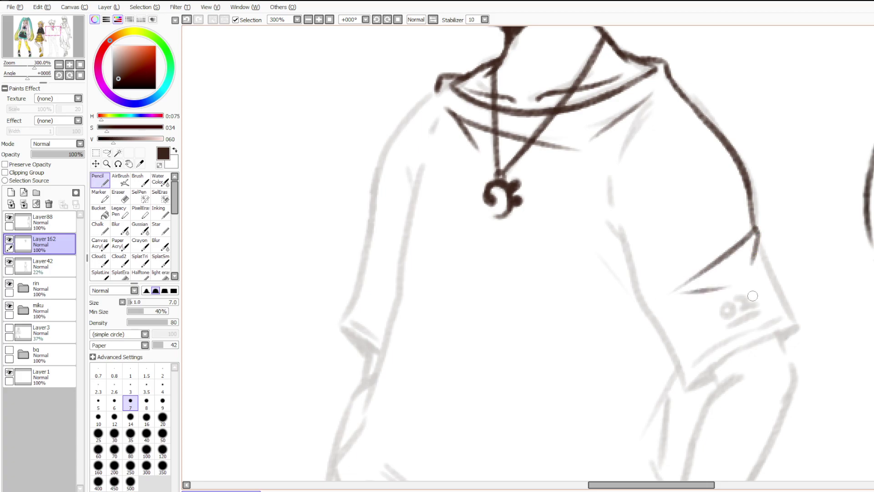
mouse_move(621, 229)
mouse_down()
mouse_move(638, 301)
mouse_move(685, 390)
mouse_up()
key(ctrl+z)
key(ctrl+z)
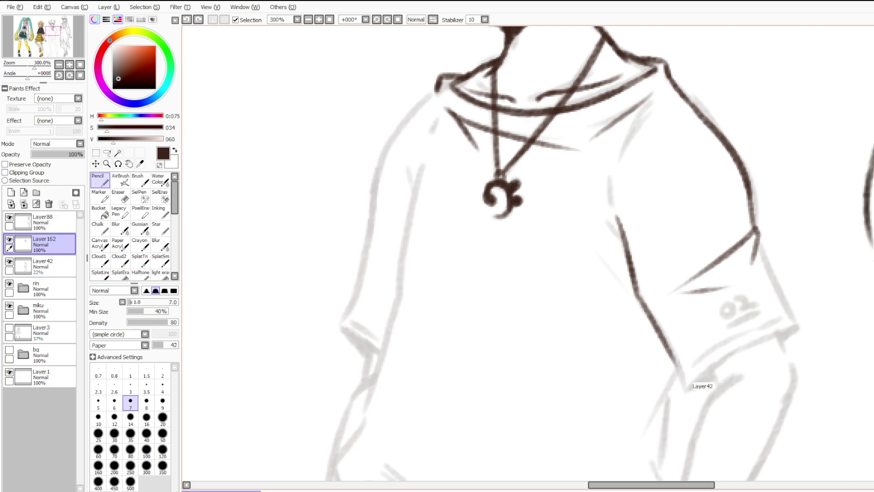
scroll(578, 304, down, 2)
scroll(723, 332, up, 3)
key(ctrl+z)
key(ctrl+z)
key(ctrl+z)
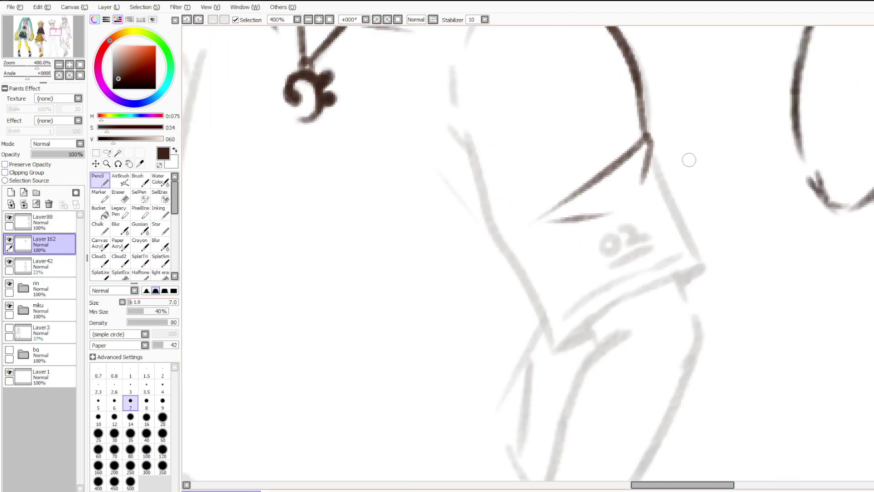
Ink the lower outer edge and hem of the "02" sleeve, with thick dark shadows at the hem corners.
drag(651, 152, 697, 257)
key(ctrl+z)
mouse_move(646, 136)
mouse_down()
mouse_move(704, 264)
mouse_move(555, 349)
mouse_up()
mouse_move(557, 349)
mouse_down()
mouse_move(589, 335)
mouse_move(587, 327)
mouse_move(598, 350)
mouse_move(586, 334)
mouse_move(592, 328)
mouse_up()
key(ctrl+z)
key(ctrl+z)
key(ctrl+z)
mouse_move(682, 286)
mouse_down()
mouse_move(703, 265)
mouse_move(686, 280)
mouse_up()
Ink the elbow contour below the "02" sleeve hem, ending in a short inward crease.
scroll(646, 255, down, 5)
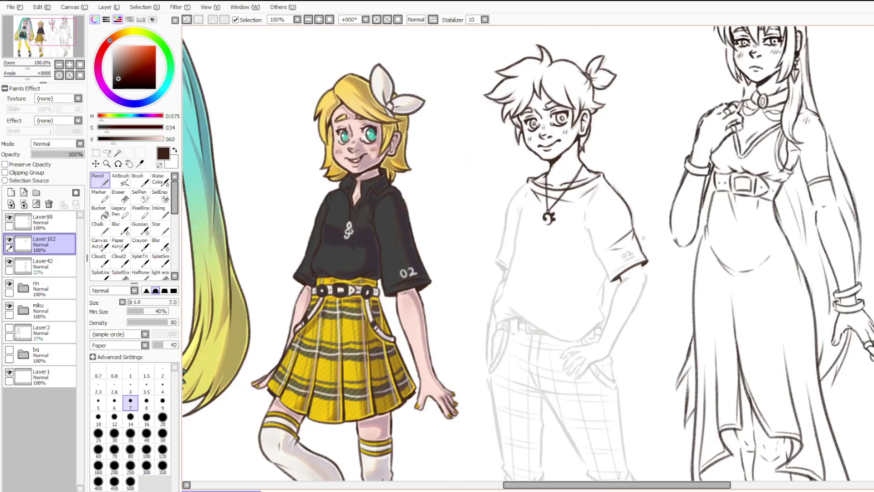
scroll(659, 277, up, 4)
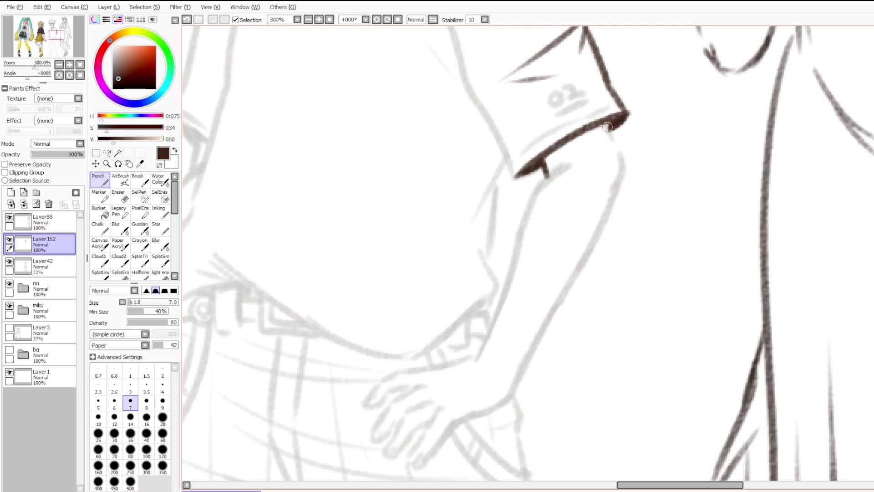
mouse_move(612, 137)
mouse_down()
mouse_move(625, 169)
mouse_move(618, 194)
mouse_move(590, 208)
mouse_up()
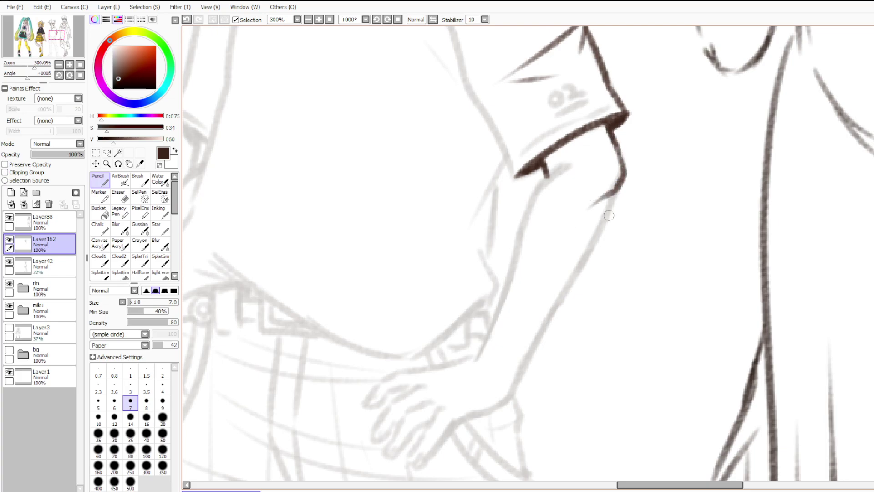
Ink the inner contour of the bent arm from the wrist at the waist up to the sleeve hem.
drag(540, 345, 559, 316)
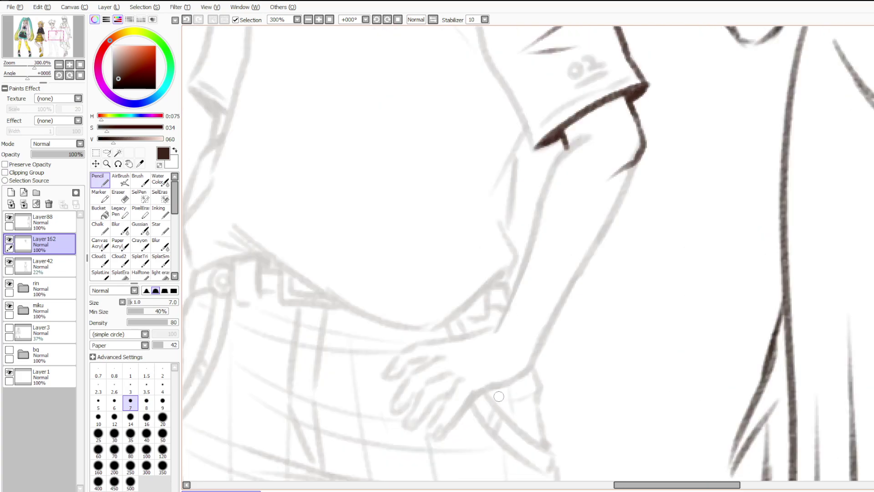
drag(495, 328, 542, 175)
key(ctrl+z)
drag(494, 330, 536, 187)
mouse_move(529, 235)
mouse_down()
mouse_move(552, 169)
mouse_move(545, 186)
mouse_move(581, 139)
mouse_up()
key(ctrl+z)
key(ctrl+z)
key(ctrl+z)
mouse_move(495, 326)
mouse_down()
mouse_move(524, 271)
mouse_move(497, 324)
mouse_move(553, 171)
mouse_up()
key(ctrl+z)
drag(543, 202, 587, 136)
key(ctrl+z)
mouse_move(544, 203)
mouse_down()
mouse_move(571, 146)
mouse_move(590, 136)
mouse_up()
key(ctrl+z)
key(ctrl+z)
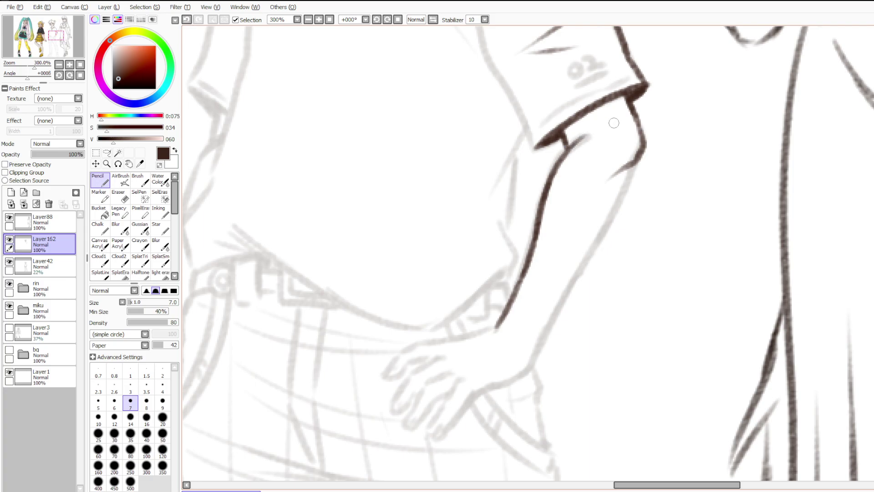
Extend the bent forearm's inner contour to the wrist and ink its outer contour from the elbow down to the wrist.
drag(536, 221, 492, 333)
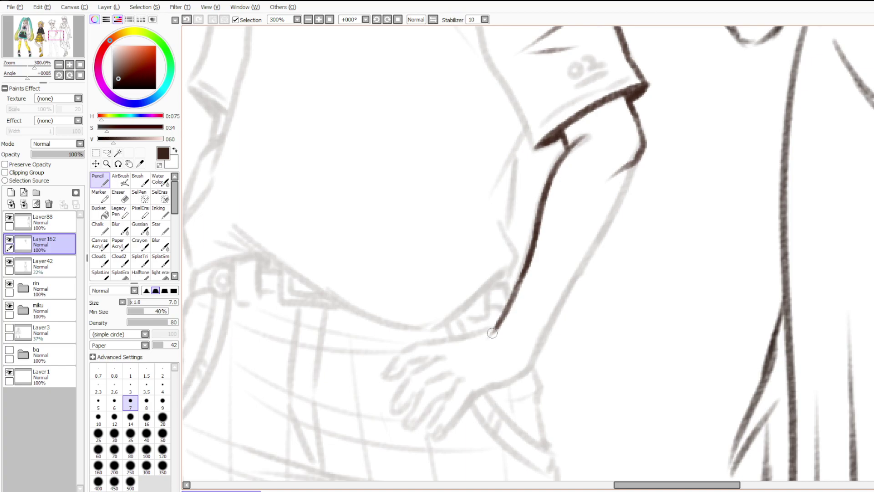
drag(637, 159, 616, 216)
key(ctrl+z)
drag(638, 157, 572, 284)
drag(530, 367, 582, 268)
key(ctrl+z)
drag(545, 331, 592, 256)
drag(566, 297, 597, 248)
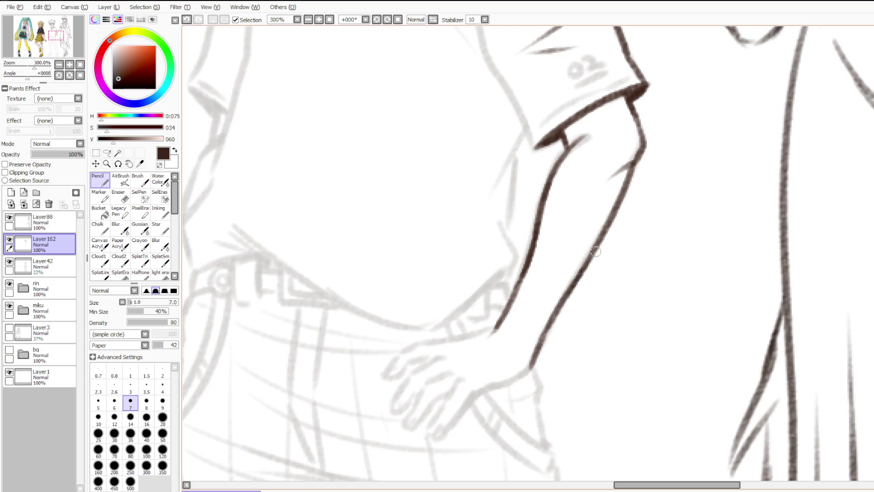
Ink the outer edge of the hand on the hip from the wrist to the little finger.
drag(532, 367, 491, 385)
scroll(491, 386, down, 3)
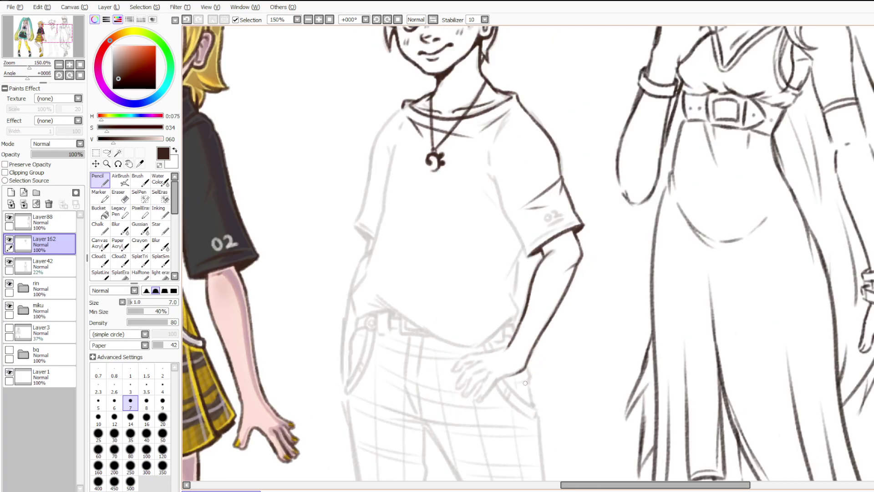
scroll(476, 373, up, 5)
drag(597, 252, 542, 279)
key(ctrl+z)
drag(530, 247, 476, 324)
key(ctrl+z)
mouse_move(526, 248)
mouse_down()
mouse_move(467, 337)
mouse_move(489, 328)
mouse_move(474, 319)
mouse_move(480, 334)
mouse_move(490, 327)
mouse_move(490, 341)
mouse_move(490, 325)
mouse_move(481, 340)
mouse_move(506, 330)
mouse_move(549, 270)
mouse_move(634, 230)
mouse_up()
key(ctrl+z)
key(ctrl+z)
drag(582, 255, 638, 224)
Ink the slender curled fingers beside the little finger, including their rounded tips and the gaps up to the knuckles.
mouse_move(509, 235)
mouse_down()
mouse_move(468, 254)
mouse_move(435, 315)
mouse_up()
key(ctrl+z)
mouse_move(471, 254)
mouse_down()
mouse_move(425, 323)
mouse_move(435, 325)
mouse_move(449, 310)
mouse_move(434, 332)
mouse_move(503, 268)
mouse_up()
mouse_move(500, 214)
mouse_down()
mouse_move(475, 213)
mouse_move(439, 250)
mouse_up()
key(ctrl+z)
mouse_move(482, 213)
mouse_down()
mouse_move(435, 248)
mouse_move(394, 298)
mouse_move(411, 291)
mouse_up()
key(ctrl+z)
key(ctrl+z)
key(ctrl+z)
mouse_move(439, 246)
mouse_down()
mouse_move(397, 297)
mouse_move(423, 284)
mouse_move(453, 232)
mouse_up()
mouse_move(404, 298)
mouse_down()
mouse_move(429, 294)
mouse_move(501, 244)
mouse_up()
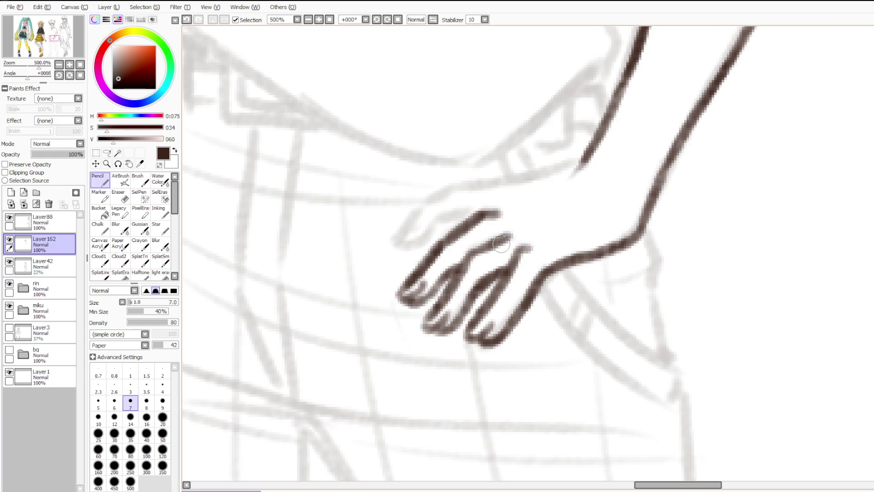
Ink the upper edge of the hand from the wrist out to the index finger and close that finger's outline.
drag(585, 154, 523, 175)
key(ctrl+z)
drag(584, 156, 492, 185)
key(ctrl+z)
mouse_move(586, 154)
mouse_down()
mouse_move(519, 179)
mouse_move(453, 189)
mouse_move(418, 205)
mouse_move(436, 197)
mouse_move(384, 240)
mouse_move(407, 239)
mouse_move(420, 224)
mouse_move(409, 243)
mouse_move(455, 213)
mouse_move(441, 224)
mouse_move(466, 218)
mouse_up()
key(ctrl+z)
key(ctrl+z)
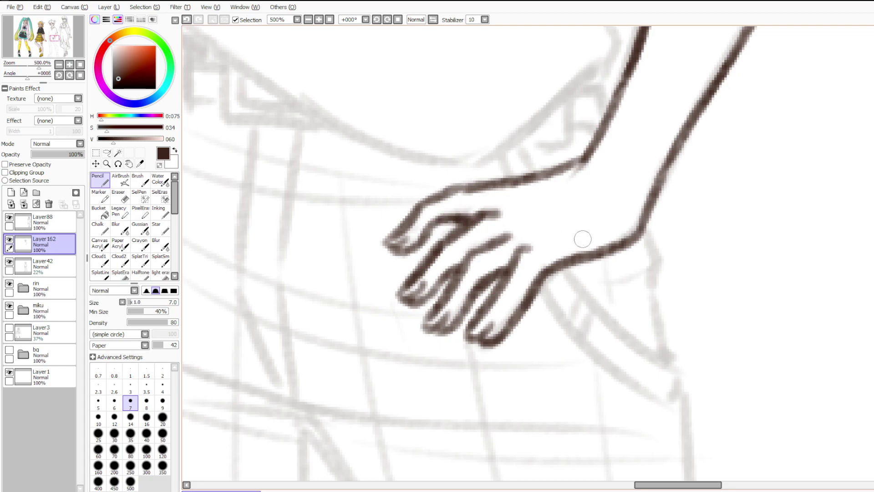
scroll(530, 218, down, 3)
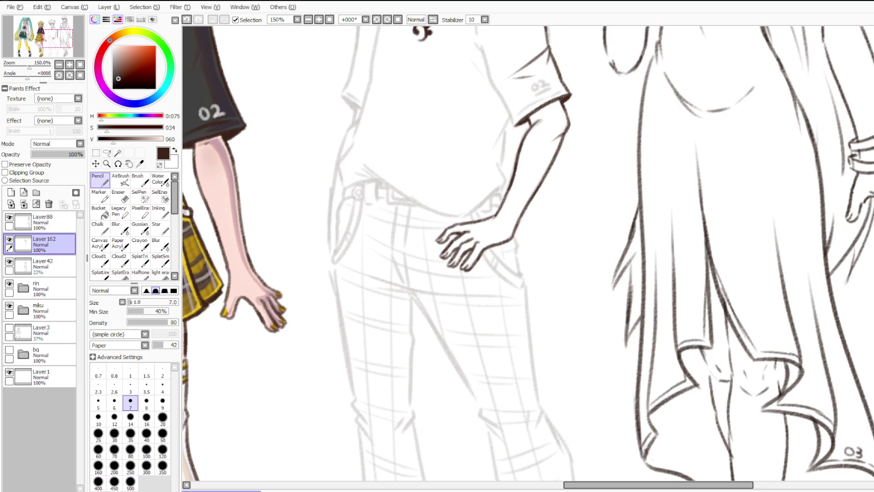
scroll(655, 104, up, 1)
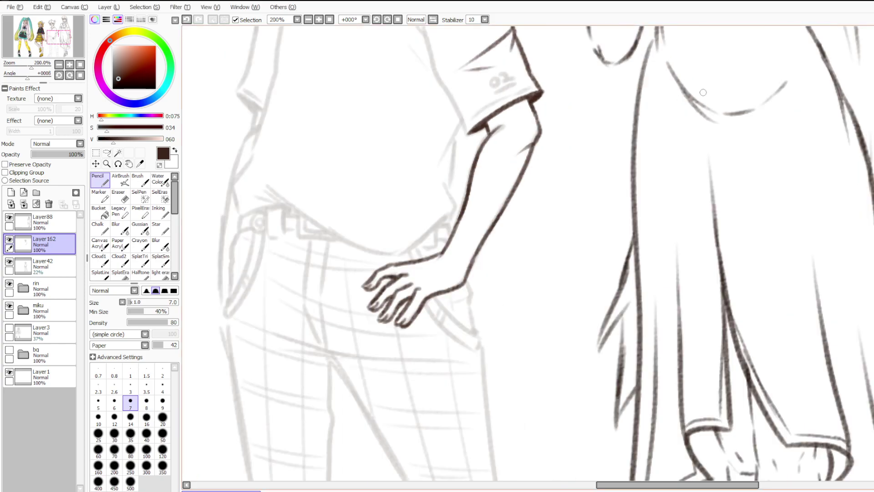
click(119, 196)
click(162, 401)
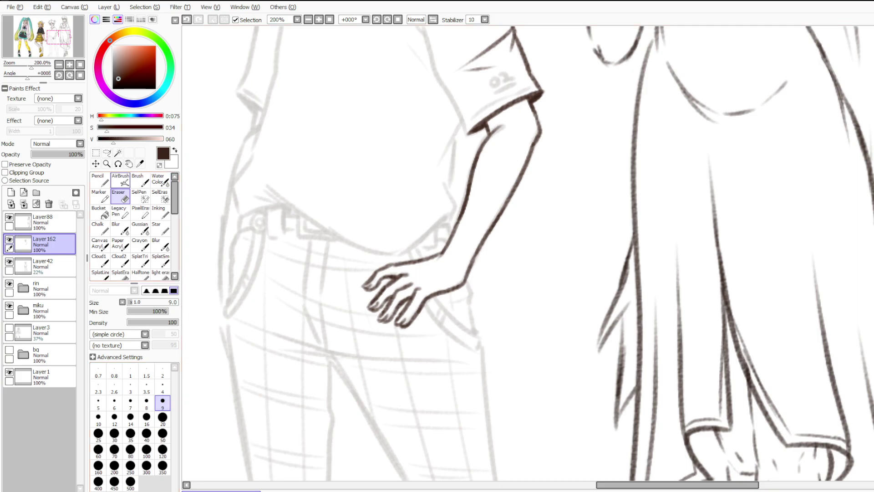
key(n)
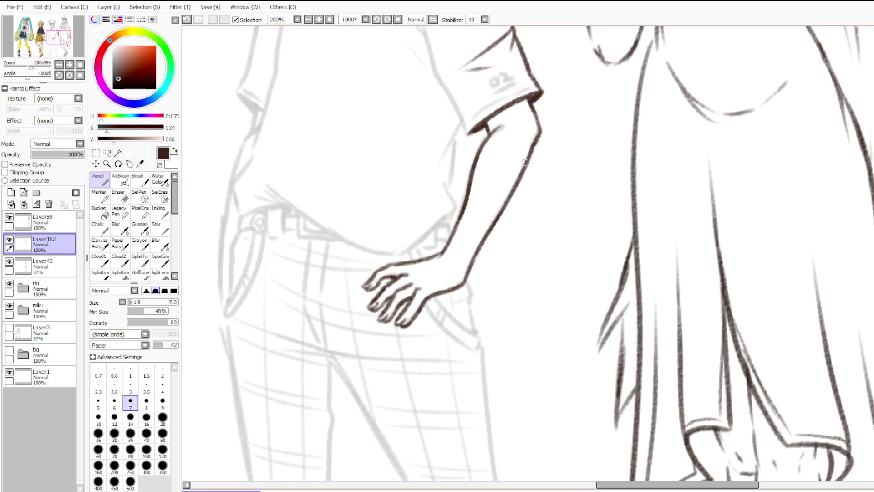
scroll(525, 162, down, 3)
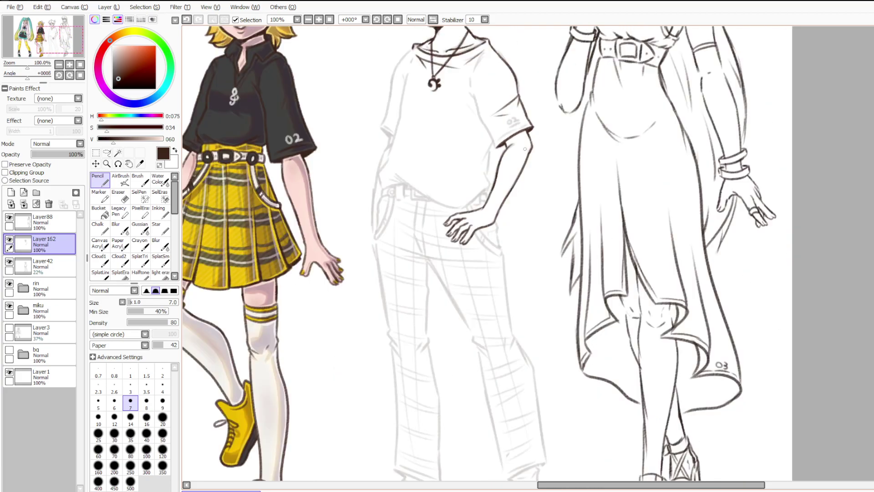
Ink the inner edge of the "02" sleeve from the hem corner up to the armpit, with a short fold beside it.
scroll(491, 72, up, 4)
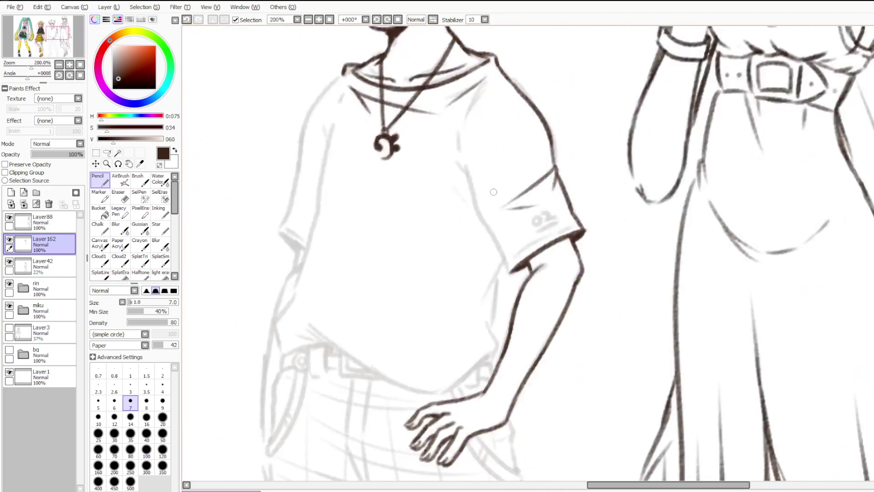
mouse_move(514, 324)
mouse_down()
mouse_move(462, 213)
mouse_move(437, 126)
mouse_up()
key(ctrl+z)
drag(449, 173, 439, 146)
drag(461, 193, 431, 167)
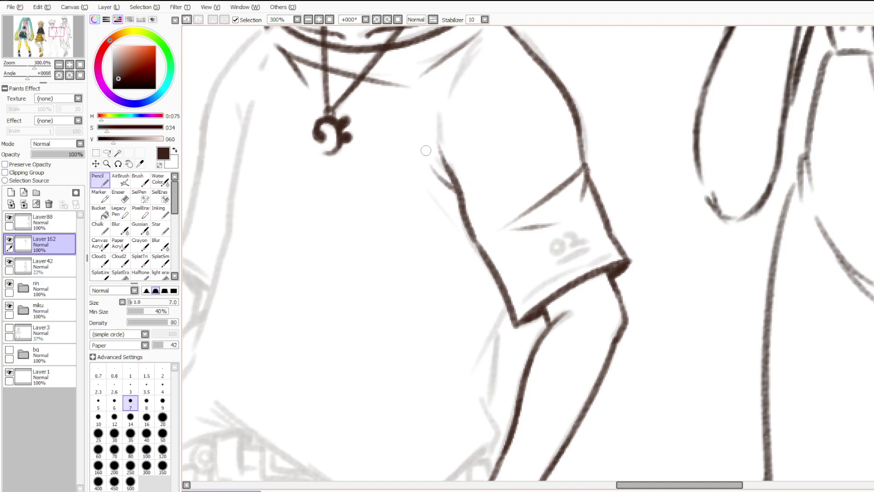
Ink the thin curved armhole line of the "02" sleeve from the armpit up toward the shoulder.
drag(445, 131, 461, 66)
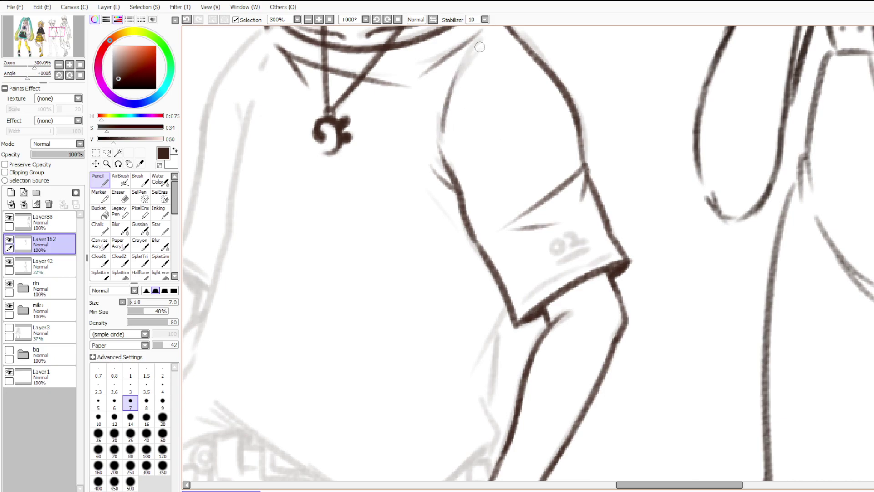
key(ctrl+z)
drag(441, 129, 468, 62)
key(ctrl+z)
key(ctrl+z)
mouse_move(439, 131)
mouse_down()
mouse_move(479, 47)
mouse_move(466, 63)
mouse_up()
key(ctrl+z)
key(ctrl+z)
drag(438, 112, 462, 64)
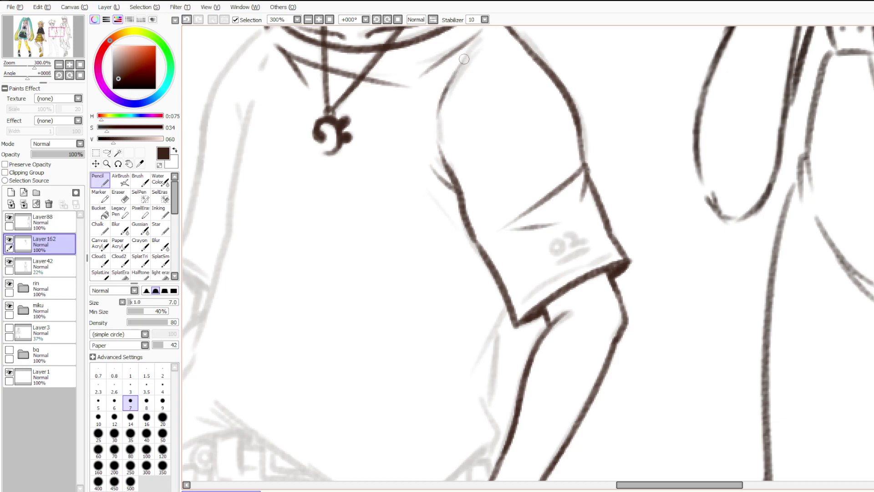
Ink the opposite shoulder's contour from the collar down the upper part of the plain sleeve.
scroll(489, 107, down, 3)
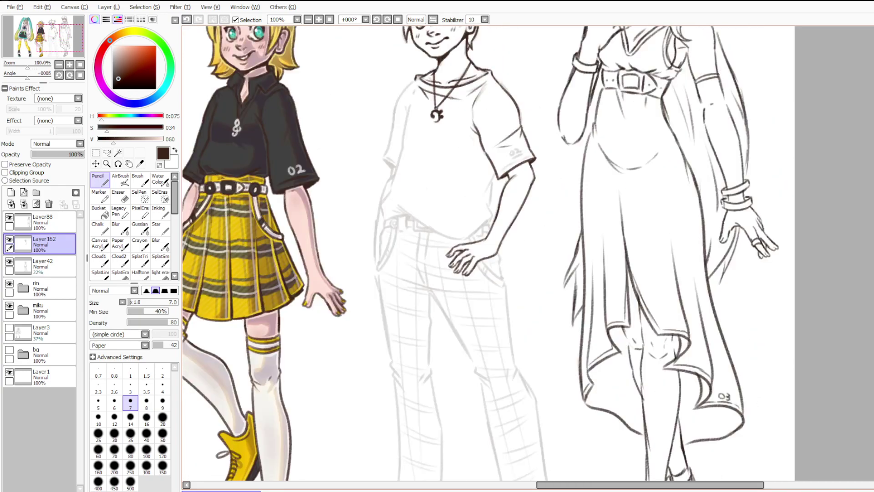
scroll(428, 68, up, 3)
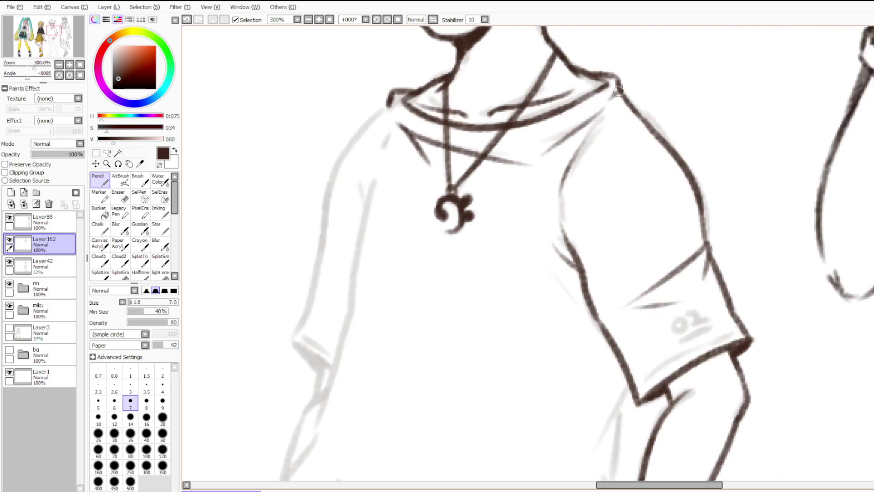
drag(620, 92, 637, 107)
key(ctrl+z)
mouse_move(386, 108)
mouse_down()
mouse_move(329, 174)
mouse_move(324, 207)
mouse_move(368, 130)
mouse_move(334, 168)
mouse_up()
key(ctrl+z)
key(ctrl+z)
key(ctrl+z)
drag(354, 146, 324, 208)
drag(336, 168, 321, 231)
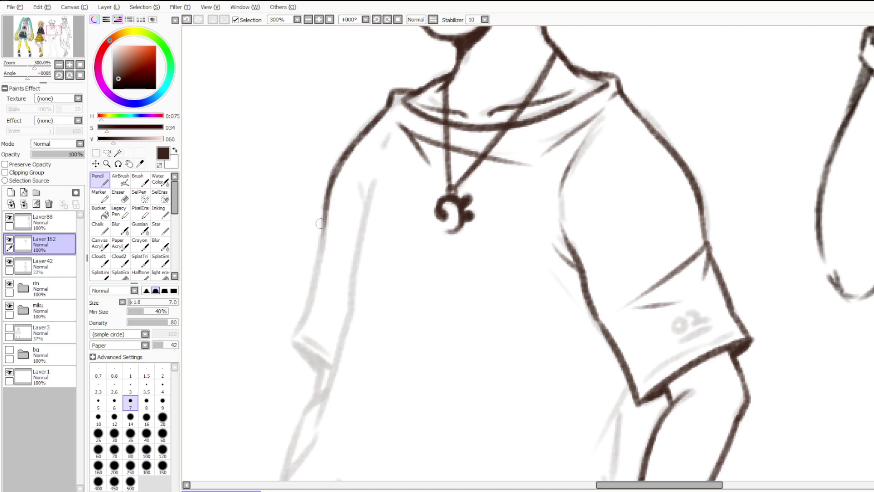
Ink the lower outer edge of the plain sleeve with a small crease, and draw the slanted hem line inward from its corner.
drag(328, 192, 306, 291)
key(ctrl+z)
mouse_move(320, 247)
mouse_down()
mouse_move(327, 279)
mouse_move(293, 321)
mouse_up()
key(ctrl+z)
mouse_move(319, 257)
mouse_down()
mouse_move(290, 335)
mouse_move(328, 365)
mouse_up()
drag(298, 341, 332, 368)
key(ctrl+z)
key(ctrl+z)
drag(286, 335, 339, 371)
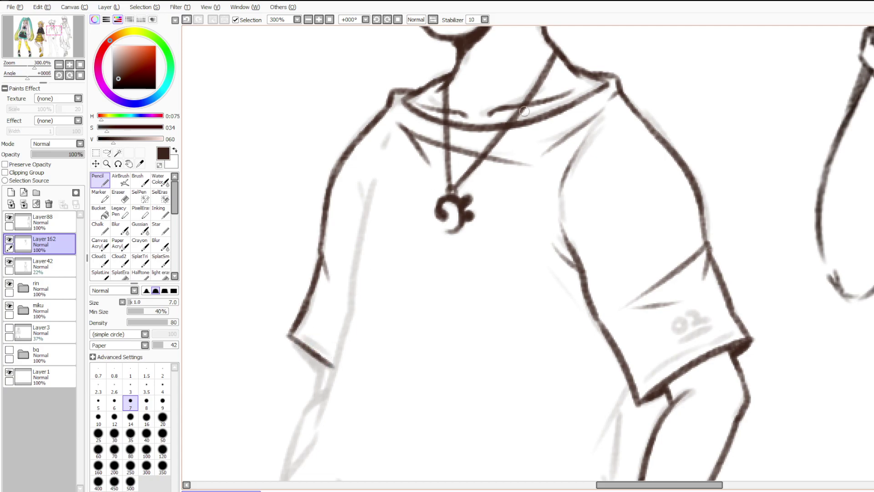
Fill the opening beneath the plain sleeve's hem with a thick dark shadow.
key(ctrl+0)
scroll(454, 166, down, 1)
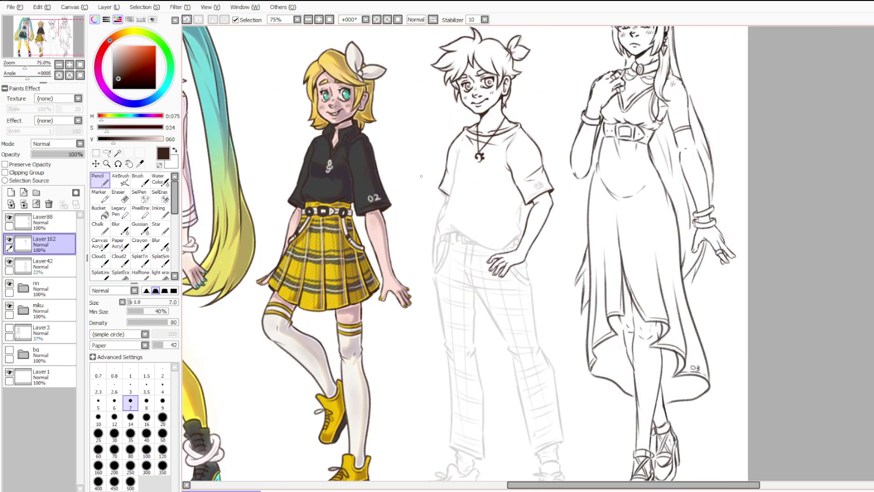
scroll(455, 215, up, 5)
drag(345, 181, 383, 226)
mouse_move(359, 195)
mouse_down()
mouse_move(381, 226)
mouse_move(369, 201)
mouse_up()
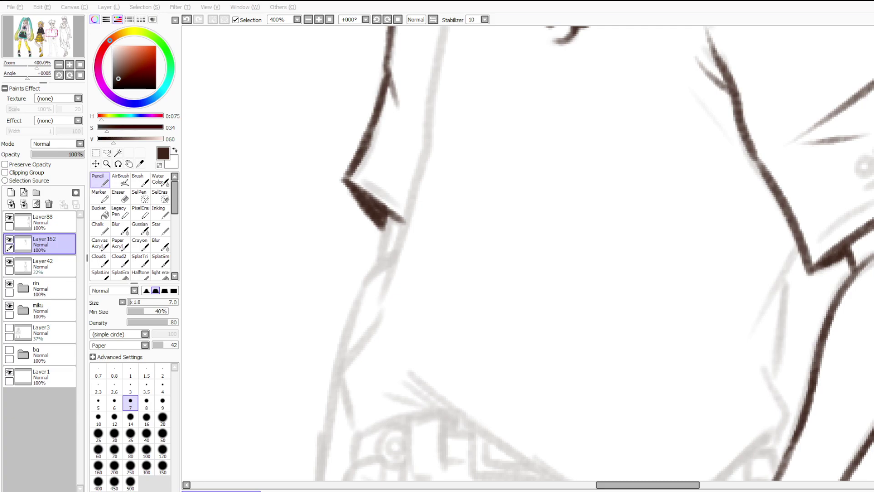
Darken the inner hem corner of the "02" sleeve and ink the stitch line parallel to its hem.
scroll(505, 159, down, 5)
scroll(556, 137, up, 2)
scroll(557, 137, up, 5)
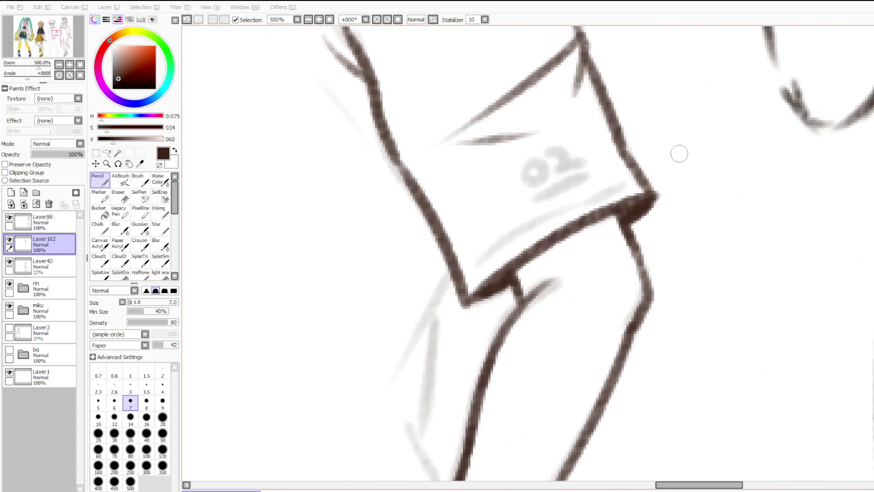
drag(464, 303, 492, 290)
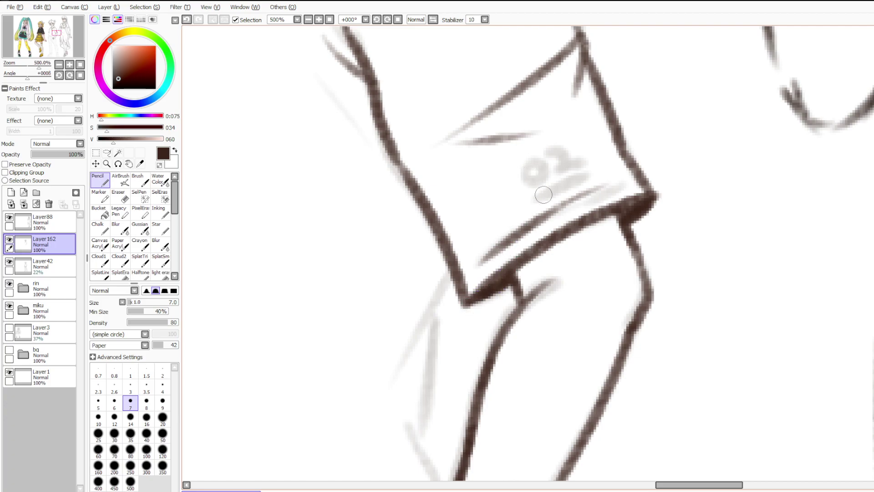
Ink the digits "02" over the sketched mark on the sleeve, redrawing them until they are cleanly shaped.
mouse_move(532, 172)
mouse_down()
mouse_move(545, 186)
mouse_move(531, 177)
mouse_move(543, 172)
mouse_move(549, 189)
mouse_move(528, 183)
mouse_move(572, 159)
mouse_move(566, 183)
mouse_move(557, 159)
mouse_move(565, 181)
mouse_move(590, 173)
mouse_move(571, 156)
mouse_move(565, 187)
mouse_move(589, 177)
mouse_up()
key(ctrl+z)
key(ctrl+z)
key(ctrl+z)
mouse_move(567, 184)
mouse_down()
mouse_move(599, 172)
mouse_move(572, 172)
mouse_move(563, 186)
mouse_move(598, 170)
mouse_move(577, 180)
mouse_move(560, 157)
mouse_move(548, 181)
mouse_up()
key(ctrl+z)
key(ctrl+z)
key(ctrl+z)
key(ctrl+z)
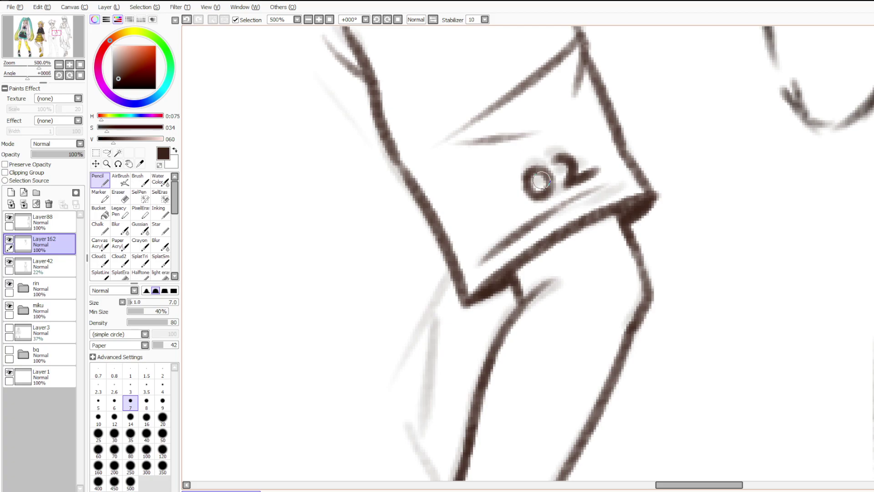
Ink the curved line separating the plain sleeve from the shirt's torso, from the upper chest down to the armpit.
scroll(540, 180, down, 5)
scroll(429, 108, up, 2)
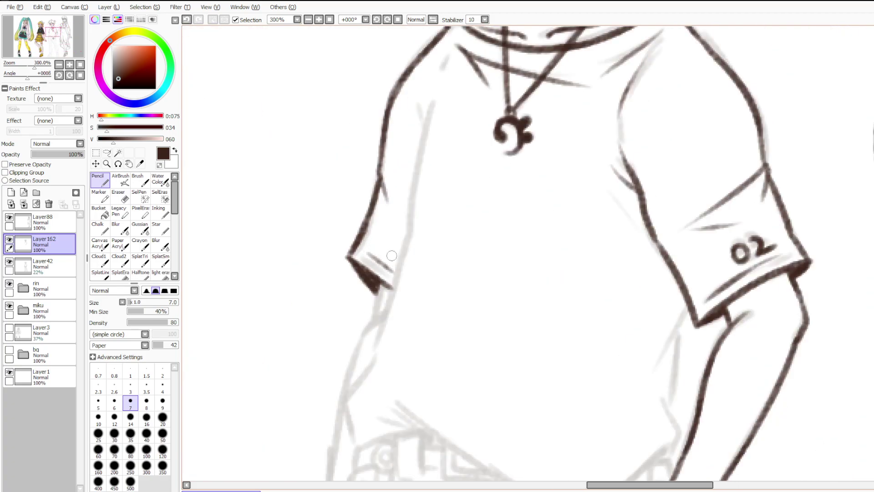
key(ctrl+z)
drag(432, 105, 419, 160)
key(ctrl+z)
key(ctrl+z)
key(ctrl+z)
drag(434, 96, 413, 183)
mouse_move(421, 149)
mouse_down()
mouse_move(411, 210)
mouse_move(412, 182)
mouse_move(419, 250)
mouse_up()
drag(420, 229, 474, 276)
key(ctrl+z)
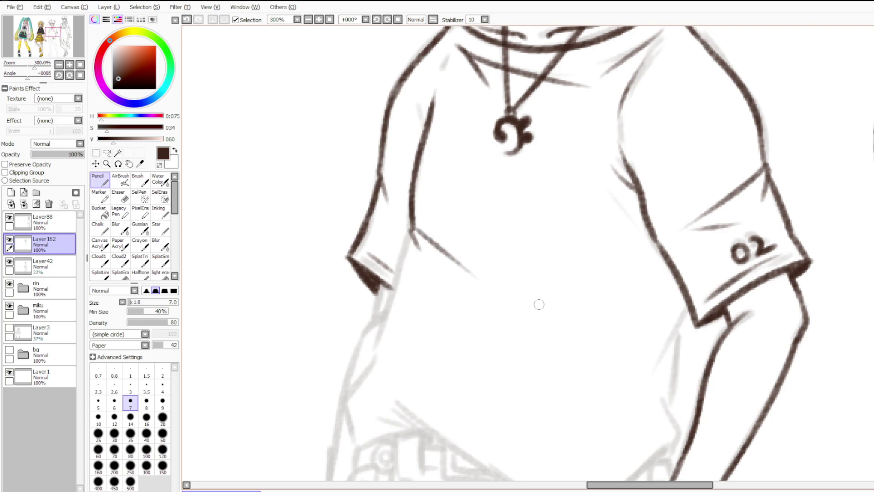
key(ctrl+z)
key(ctrl+z)
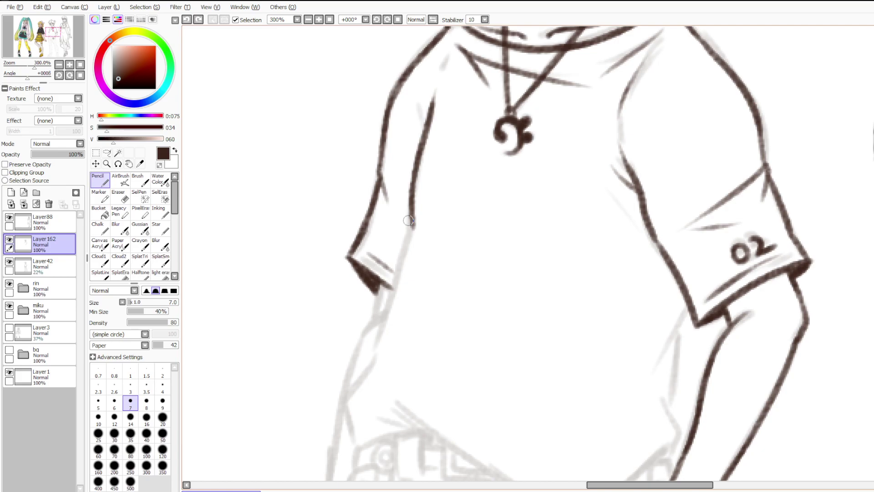
Add a short fold to the plain sleeve's armhole line and a thin broken stroke continuing it up toward the shoulder.
scroll(385, 274, down, 2)
scroll(405, 205, up, 3)
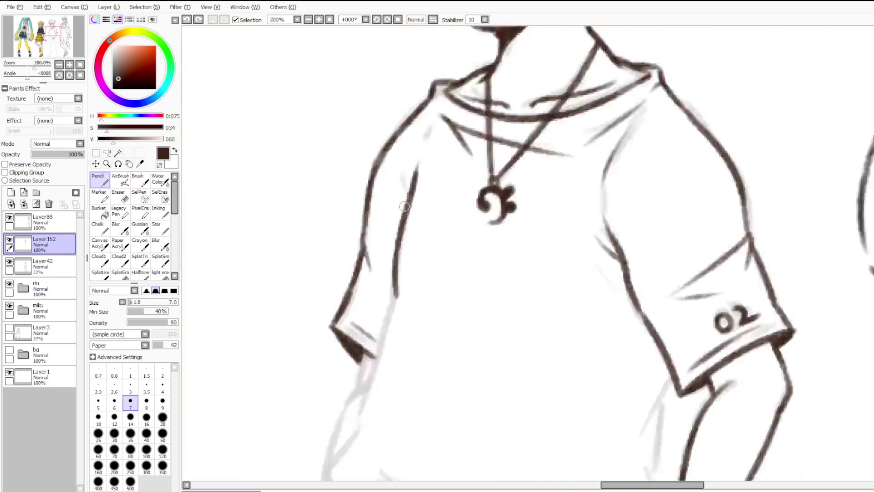
drag(406, 211, 401, 160)
key(ctrl+z)
key(ctrl+z)
mouse_move(444, 60)
mouse_down()
mouse_move(436, 91)
mouse_move(439, 59)
mouse_move(425, 132)
mouse_move(440, 86)
mouse_up()
key(ctrl+z)
key(ctrl+z)
key(ctrl+z)
key(ctrl+z)
drag(432, 122, 441, 81)
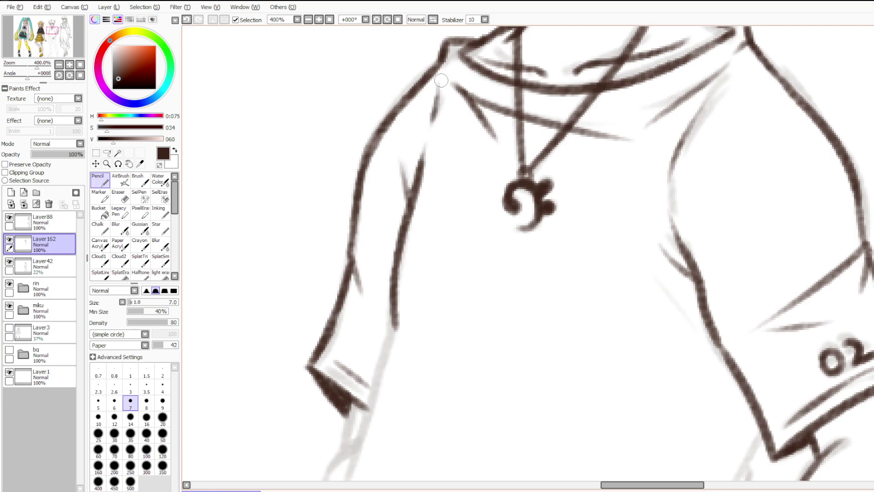
scroll(442, 88, down, 2)
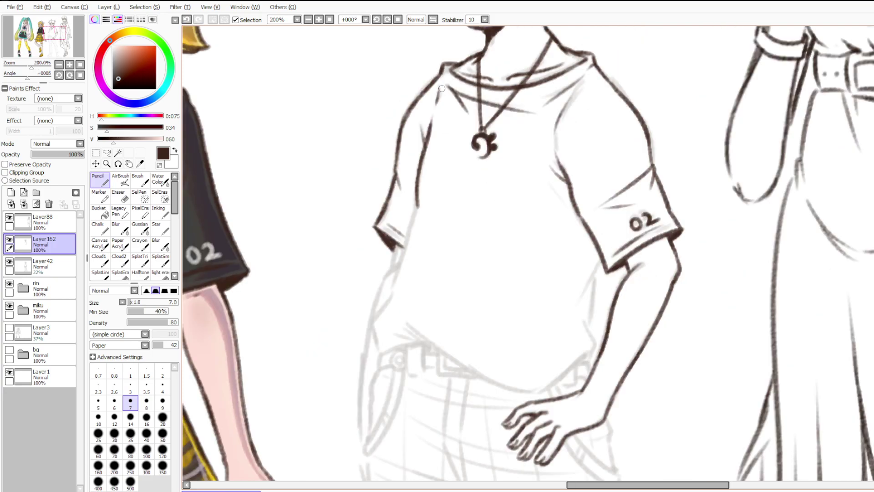
Ink the shirt's side contour from the plain sleeve's armpit down past the waist to the outward bulge above the hem.
scroll(433, 214, up, 2)
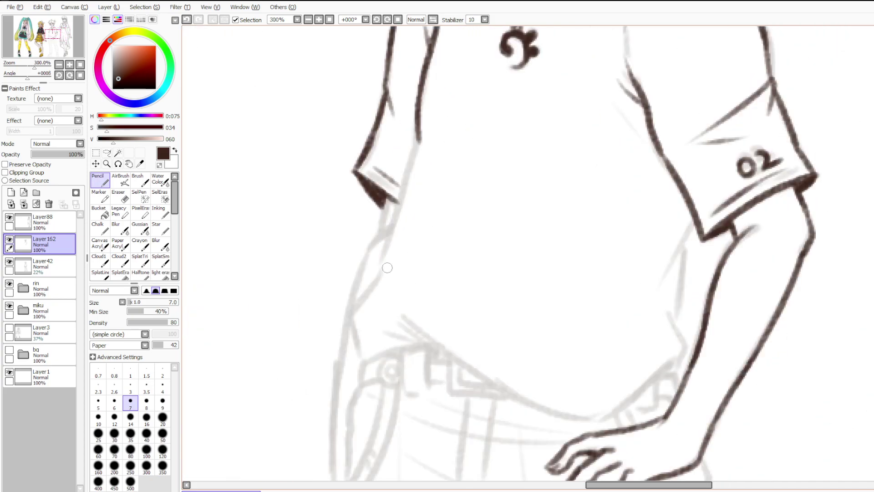
drag(417, 132, 409, 204)
key(ctrl+z)
mouse_move(417, 137)
mouse_down()
mouse_move(393, 231)
mouse_move(375, 260)
mouse_up()
key(ctrl+z)
mouse_move(418, 136)
mouse_down()
mouse_move(386, 265)
mouse_move(349, 311)
mouse_up()
key(ctrl+z)
mouse_move(388, 256)
mouse_down()
mouse_move(348, 310)
mouse_move(366, 347)
mouse_up()
key(ctrl+z)
key(ctrl+z)
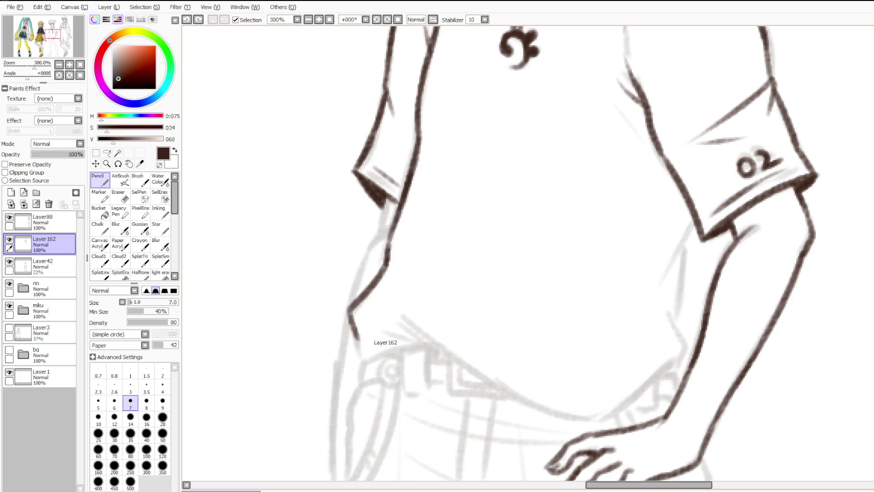
drag(388, 263, 396, 219)
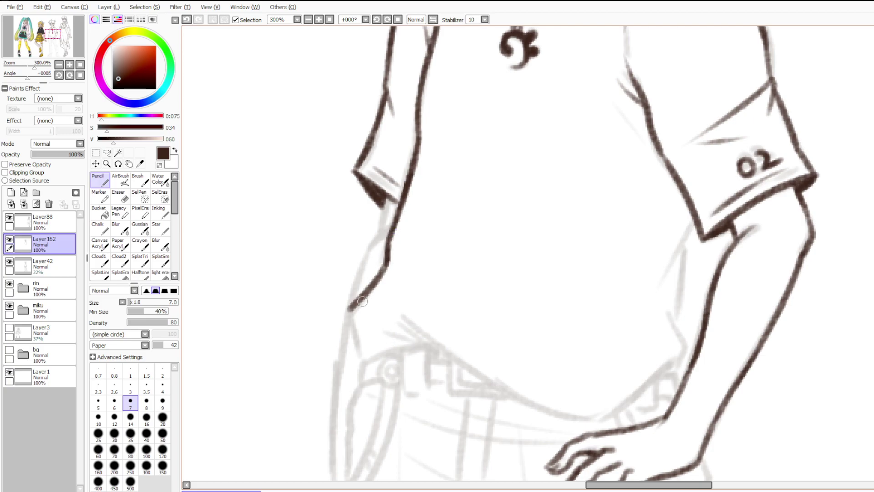
Ink the shirt's lower side corner below the bulge, ending in a small curled fold at the hem.
drag(348, 310, 359, 350)
key(ctrl+z)
drag(345, 311, 360, 359)
key(ctrl+z)
key(ctrl+z)
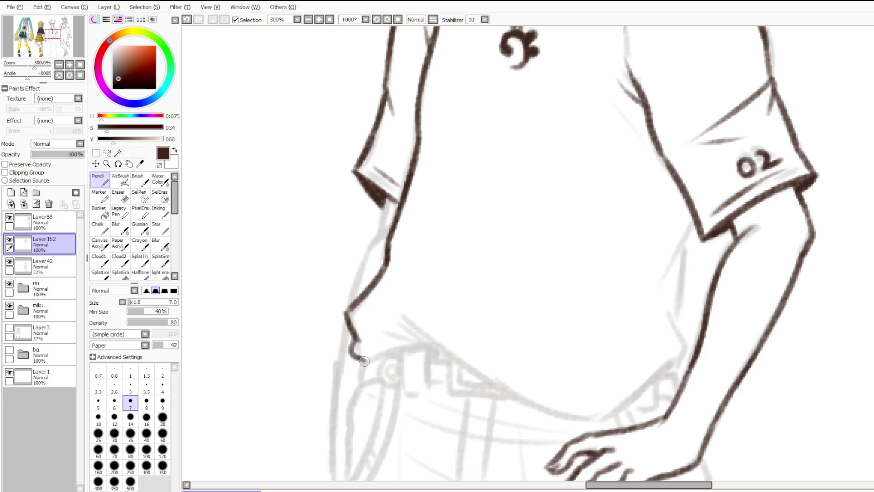
key(ctrl+z)
drag(375, 278, 386, 257)
key(ctrl+z)
scroll(388, 256, down, 3)
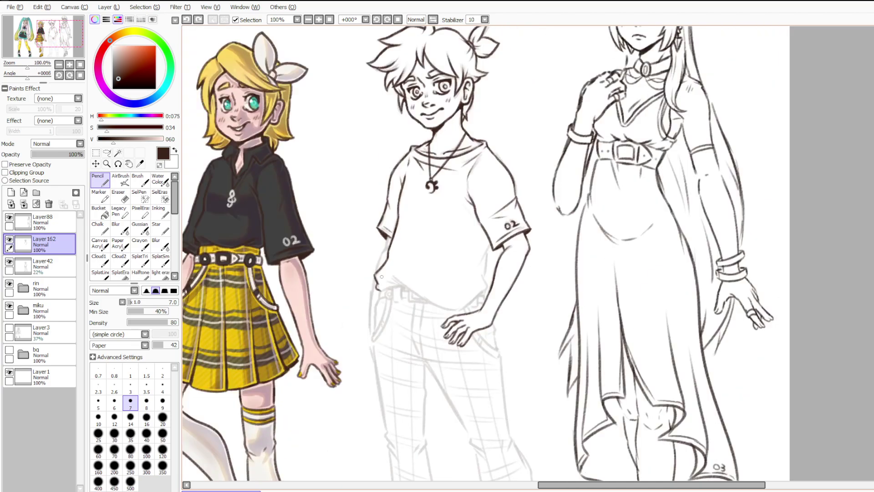
Undo the curled hem corner and the shirt's lower side contour below the plain sleeve.
scroll(373, 289, up, 3)
scroll(374, 290, up, 1)
key(ctrl+z)
key(ctrl+z)
key(ctrl+z)
key(ctrl+z)
key(ctrl+z)
key(ctrl+z)
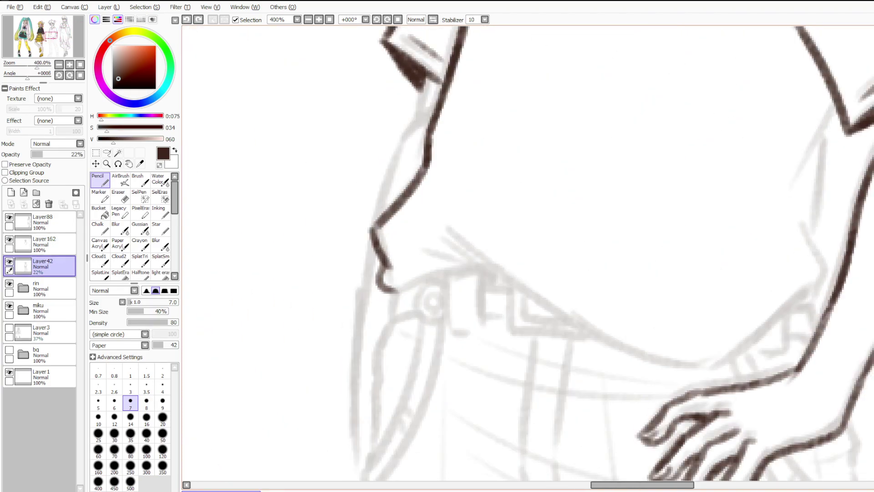
key(ctrl+z)
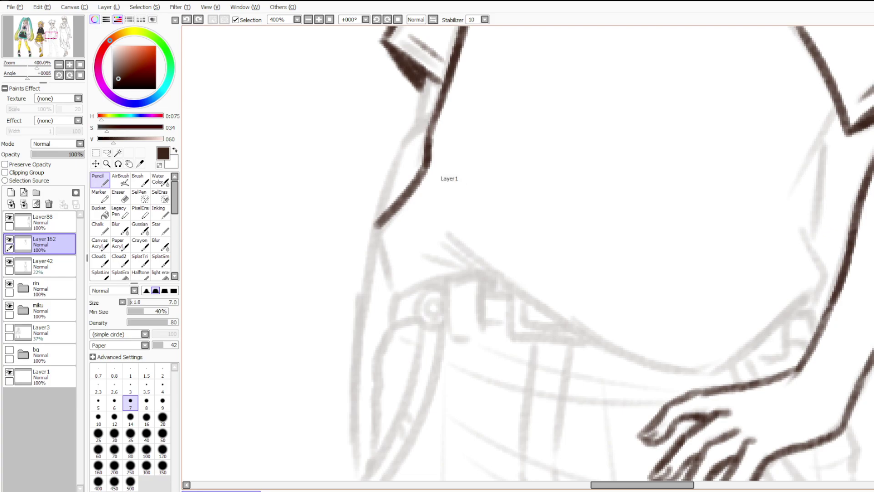
key(ctrl+z)
Redraw the shirt's side contour at the waist and clean up its lower end with the Eraser.
mouse_move(442, 96)
mouse_down()
mouse_move(417, 184)
mouse_move(378, 241)
mouse_move(406, 284)
mouse_up()
key(ctrl+z)
key(ctrl+z)
key(ctrl+z)
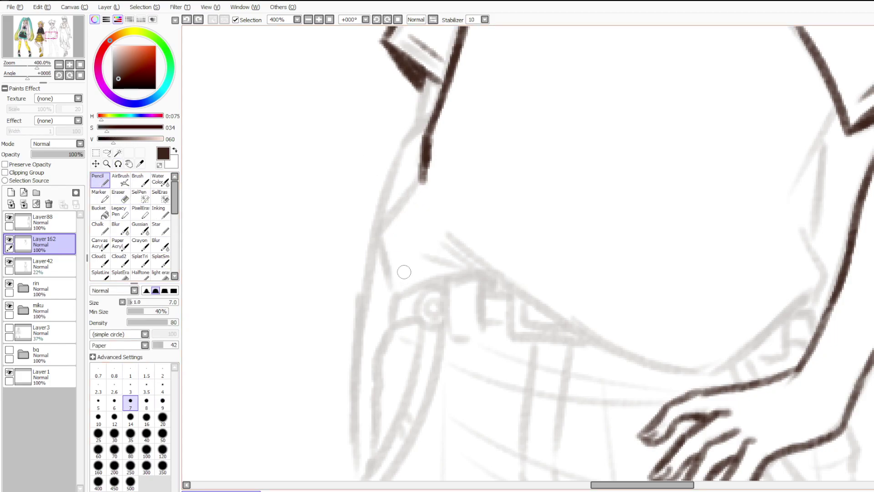
click(428, 125)
click(100, 197)
key(e)
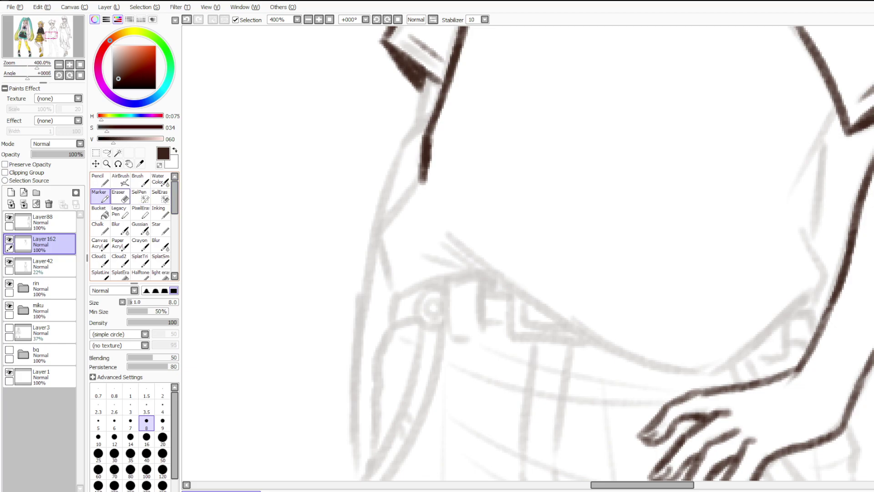
drag(423, 198, 446, 162)
Ink the shirt's lower side contour from the waist out to the bulge and around toward the hem corner.
click(100, 180)
mouse_move(443, 98)
mouse_down()
mouse_move(413, 153)
mouse_move(430, 129)
mouse_move(414, 186)
mouse_move(374, 255)
mouse_move(386, 288)
mouse_up()
key(ctrl+z)
key(ctrl+z)
key(ctrl+z)
mouse_move(413, 186)
mouse_down()
mouse_move(369, 258)
mouse_move(395, 288)
mouse_move(366, 255)
mouse_move(372, 242)
mouse_up()
scroll(390, 227, down, 5)
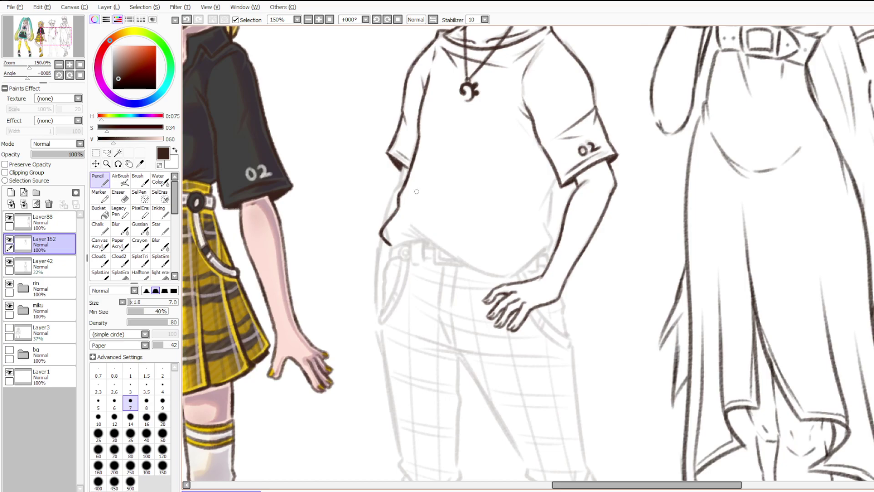
Ink the shirt's curved front hem and the side contour between the "02" sleeve and the forearm.
scroll(434, 254, up, 4)
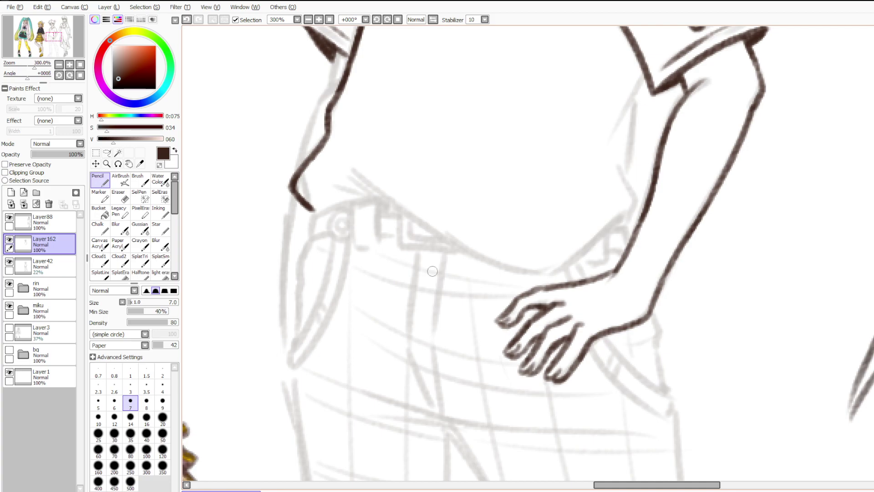
mouse_move(360, 173)
mouse_down()
mouse_move(395, 205)
mouse_move(583, 252)
mouse_move(626, 208)
mouse_up()
drag(619, 166, 634, 201)
key(ctrl+z)
mouse_move(620, 169)
mouse_down()
mouse_move(633, 190)
mouse_move(632, 217)
mouse_move(646, 203)
mouse_move(633, 98)
mouse_move(631, 130)
mouse_up()
drag(645, 73, 610, 139)
drag(645, 74, 630, 107)
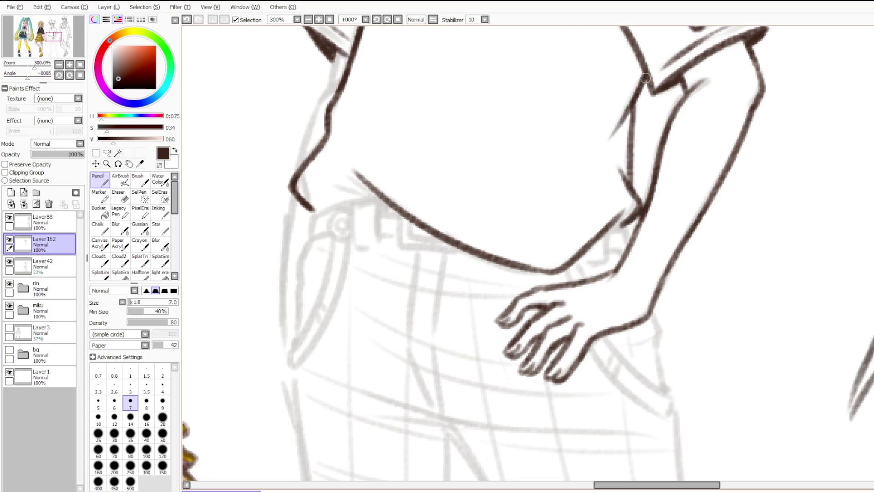
Add a short fold stroke at the plain-sleeve end of the front hem and a small closing stroke beside the forearm.
mouse_move(382, 198)
mouse_down()
mouse_move(314, 187)
mouse_move(340, 184)
mouse_move(334, 190)
mouse_move(374, 197)
mouse_up()
key(ctrl+z)
mouse_move(609, 227)
mouse_down()
mouse_move(629, 227)
mouse_move(608, 227)
mouse_up()
key(ctrl+z)
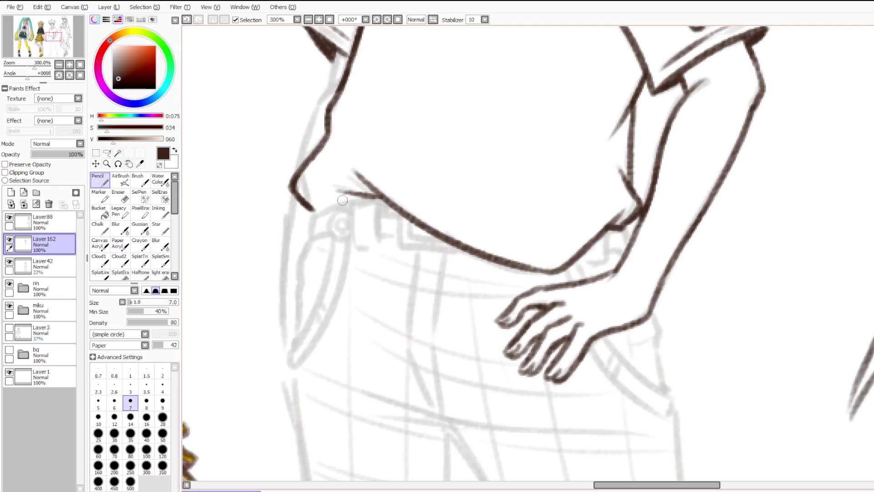
Ink the hem line joining the shirt's side corner to the front fold, with the belt's short end edge beneath it.
mouse_move(311, 210)
mouse_down()
mouse_move(313, 236)
mouse_move(351, 199)
mouse_move(385, 196)
mouse_up()
key(ctrl+z)
key(ctrl+z)
mouse_move(313, 209)
mouse_down()
mouse_move(385, 197)
mouse_move(345, 205)
mouse_move(378, 200)
mouse_up()
key(ctrl+z)
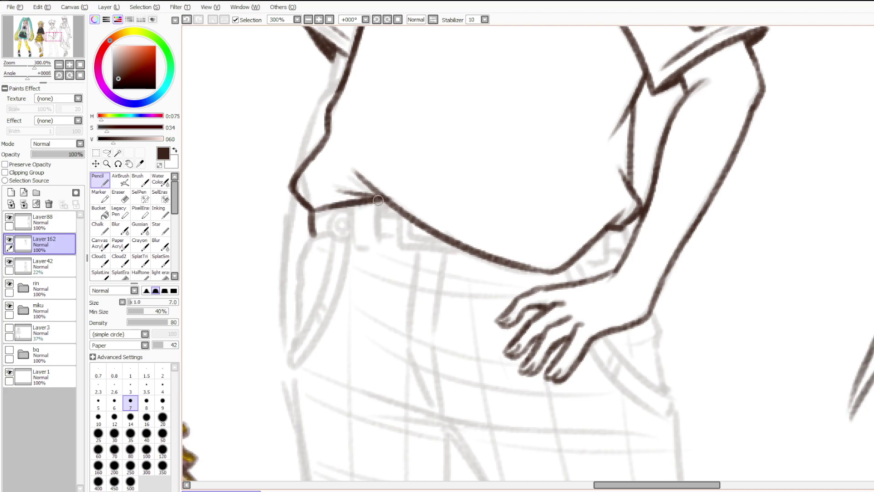
Ink the belt's lower edge under the side hem and the small belt section between the hem and forearm.
drag(314, 236, 436, 240)
key(ctrl+z)
drag(314, 237, 413, 229)
mouse_move(315, 237)
mouse_down()
mouse_move(425, 229)
mouse_move(322, 235)
mouse_move(311, 224)
mouse_move(316, 212)
mouse_up()
key(ctrl+z)
mouse_move(574, 250)
mouse_down()
mouse_move(627, 254)
mouse_move(620, 250)
mouse_move(640, 210)
mouse_up()
key(ctrl+z)
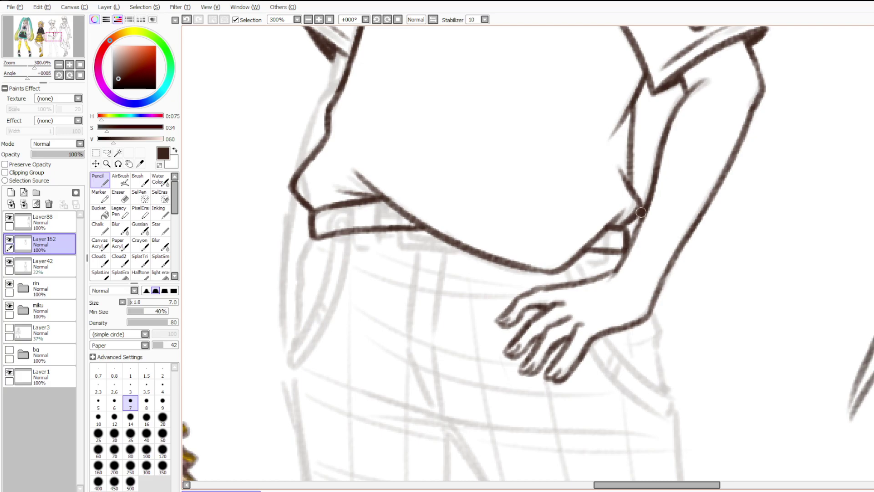
scroll(606, 204, down, 3)
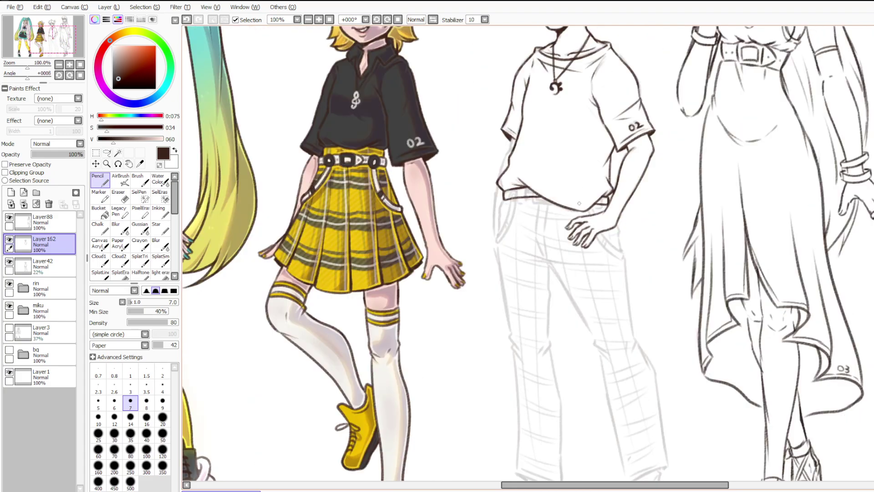
Erase part of the belt's edge and ink the angular double-framed buckle partly covered by the shirt's hem.
scroll(582, 191, up, 5)
key(e)
drag(380, 199, 400, 200)
key(n)
mouse_move(379, 172)
mouse_down()
mouse_move(384, 228)
mouse_move(481, 235)
mouse_move(434, 219)
mouse_move(399, 181)
mouse_move(402, 202)
mouse_move(398, 178)
mouse_move(404, 214)
mouse_move(440, 213)
mouse_move(401, 212)
mouse_up()
key(ctrl+z)
scroll(394, 145, down, 5)
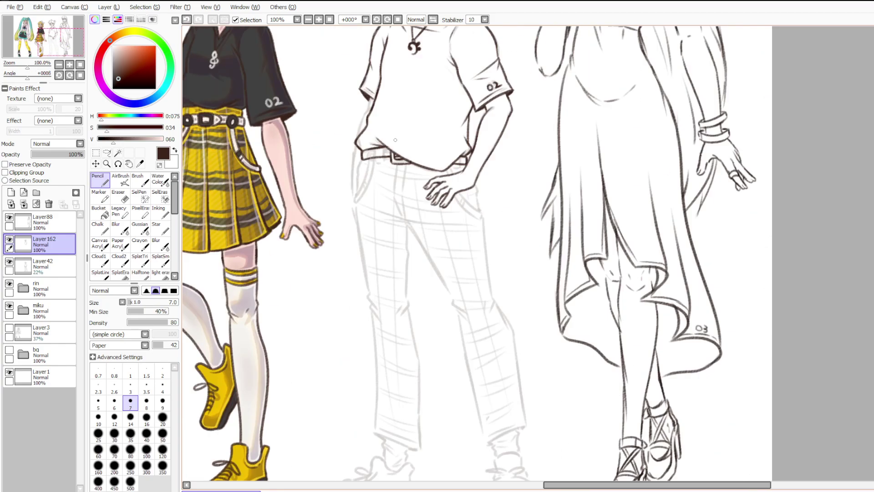
scroll(395, 140, down, 1)
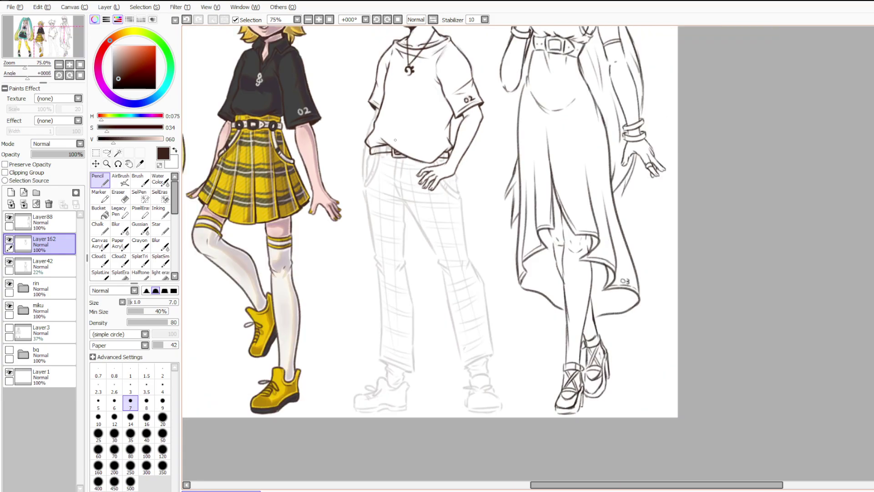
Erase the belt lines beside the buckle and ink a curved vertical belt loop in the gap.
scroll(395, 140, up, 7)
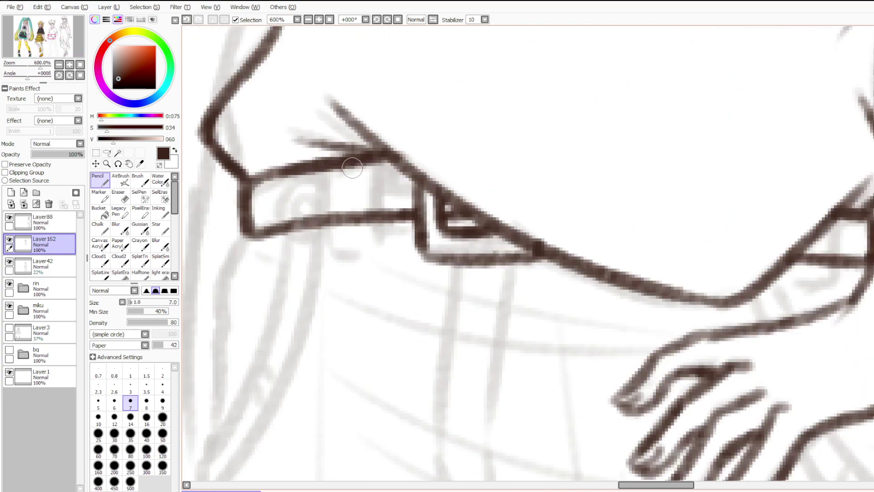
click(120, 197)
mouse_move(339, 161)
mouse_down()
mouse_move(343, 226)
mouse_move(355, 214)
mouse_move(354, 164)
mouse_up()
drag(355, 217, 377, 219)
click(100, 180)
mouse_move(377, 146)
mouse_down()
mouse_move(326, 159)
mouse_move(346, 251)
mouse_up()
mouse_move(371, 157)
mouse_down()
mouse_move(368, 189)
mouse_move(389, 232)
mouse_move(389, 237)
mouse_up()
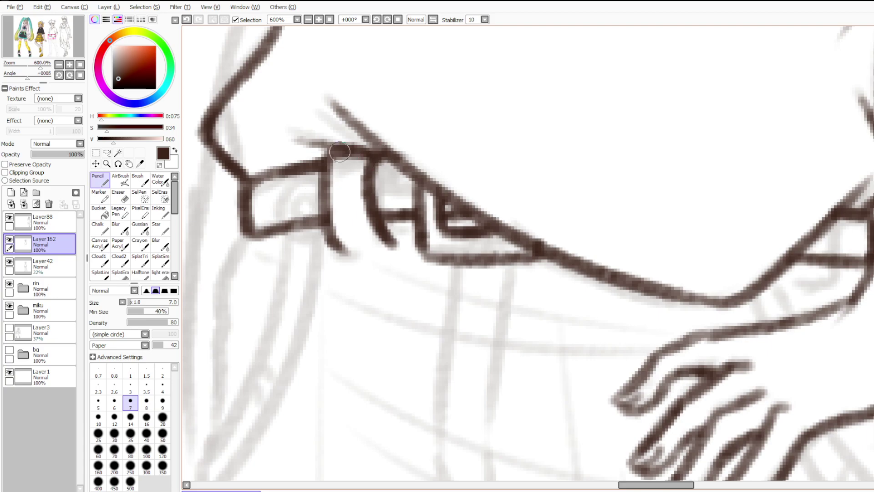
drag(342, 152, 330, 228)
scroll(326, 226, down, 4)
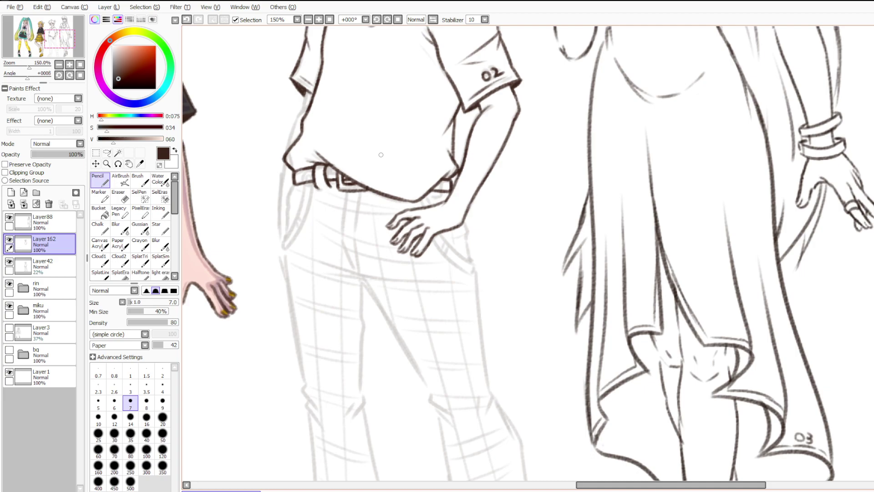
Try to ink a small round ring with an inner circle on the belt between the loop and its side end.
scroll(378, 164, up, 1)
scroll(460, 155, down, 2)
scroll(439, 153, up, 1)
scroll(268, 212, up, 2)
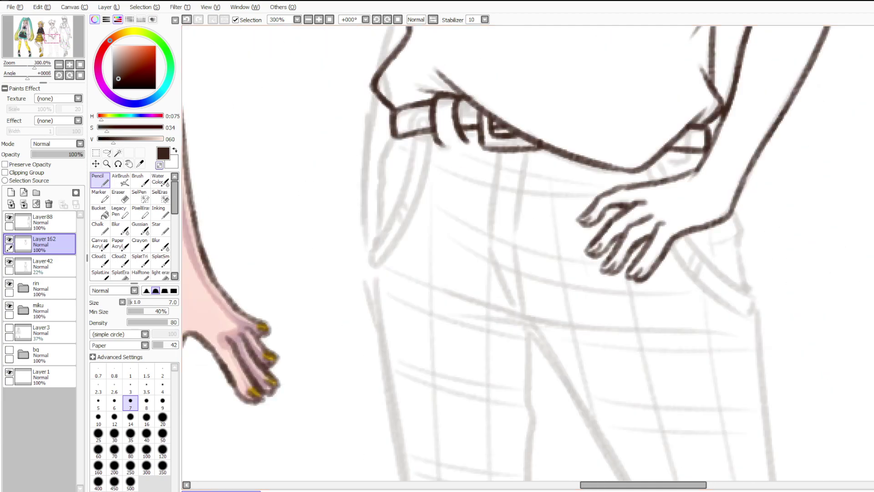
key(e)
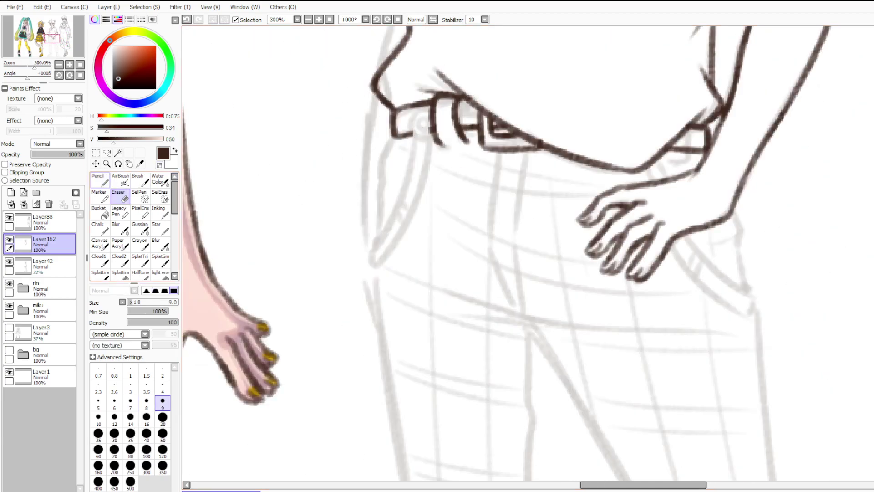
key(n)
mouse_move(431, 108)
mouse_down()
mouse_move(412, 132)
mouse_move(429, 127)
mouse_up()
key(ctrl+z)
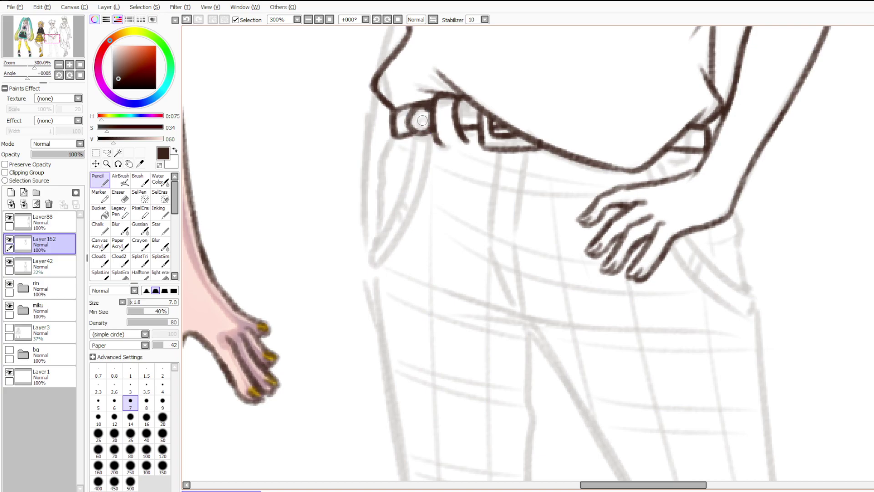
mouse_move(421, 118)
mouse_down()
mouse_move(415, 123)
mouse_move(426, 109)
mouse_up()
scroll(427, 108, down, 3)
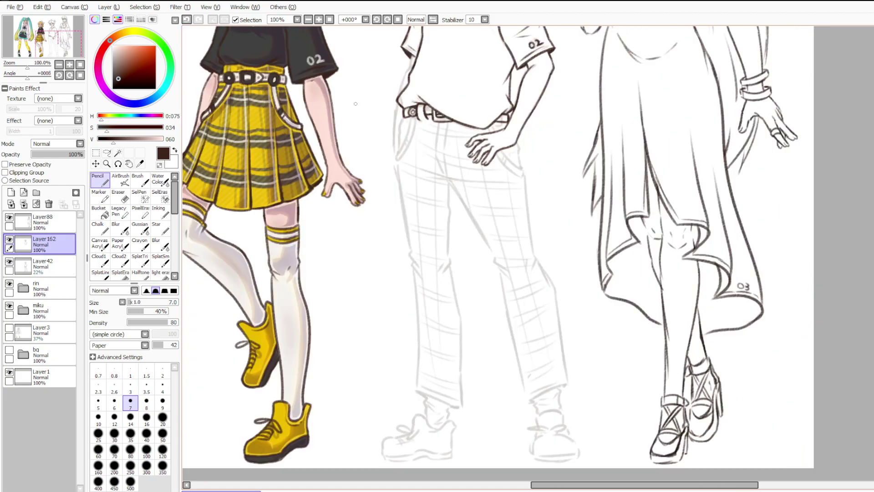
scroll(412, 112, up, 4)
key(ctrl+z)
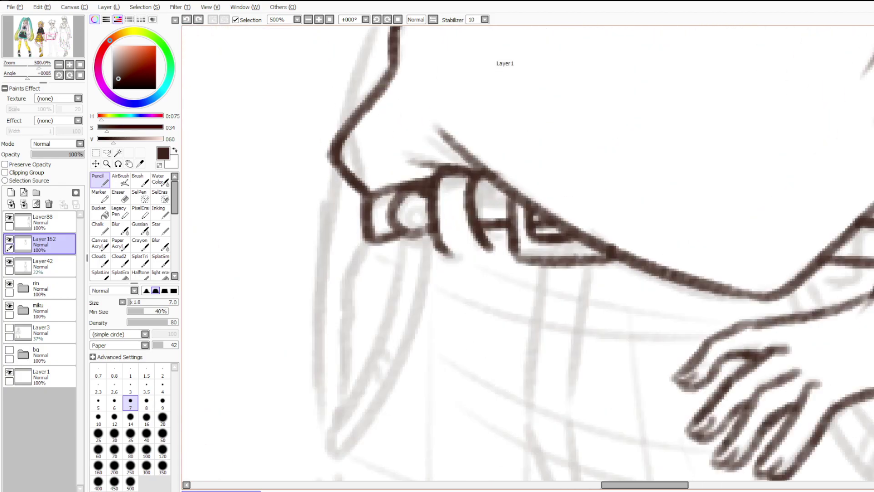
Erase and undo the leftover belt and ring strokes beside the belt loop, using a smaller eraser.
key(e)
click(146, 403)
mouse_move(395, 237)
mouse_down()
mouse_move(420, 178)
mouse_move(423, 242)
mouse_move(401, 213)
mouse_move(366, 192)
mouse_move(391, 186)
mouse_move(406, 239)
mouse_up()
key(m)
click(100, 180)
key(ctrl+z)
key(ctrl+z)
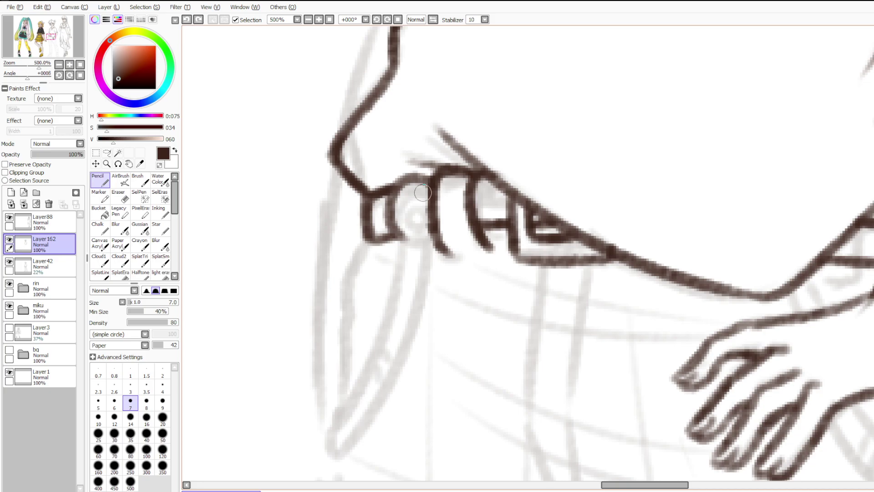
Ink the belt ring's round outer outline beside the loop and reconnect the belt's upper edge to it.
key(ctrl+z)
drag(430, 180, 407, 235)
key(ctrl+z)
mouse_move(430, 182)
mouse_down()
mouse_move(393, 216)
mouse_move(402, 189)
mouse_move(403, 226)
mouse_move(393, 220)
mouse_move(422, 246)
mouse_up()
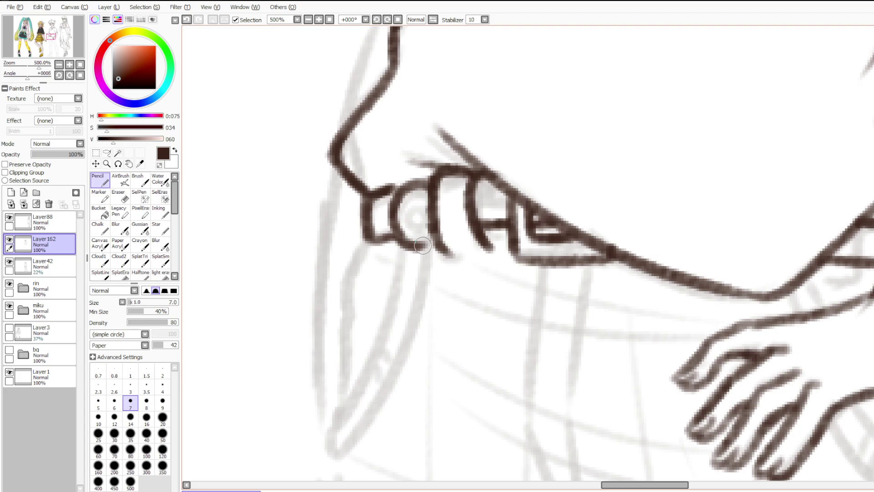
key(ctrl+z)
key(ctrl+z)
mouse_move(418, 189)
mouse_down()
mouse_move(388, 200)
mouse_move(390, 230)
mouse_move(401, 245)
mouse_move(411, 249)
mouse_move(392, 227)
mouse_move(441, 253)
mouse_up()
key(ctrl+z)
drag(382, 192, 408, 183)
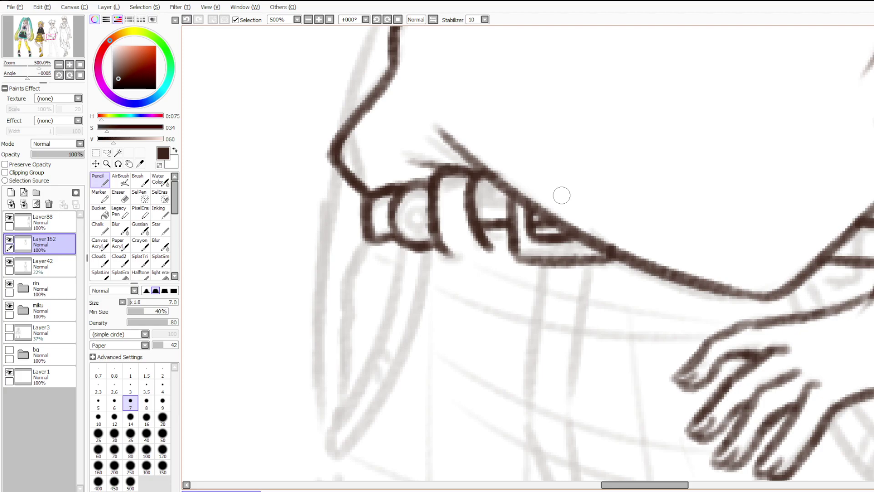
Ink a smaller concentric circle inside the belt ring.
mouse_move(425, 198)
mouse_down()
mouse_move(409, 208)
mouse_move(429, 227)
mouse_move(420, 201)
mouse_move(430, 205)
mouse_move(414, 202)
mouse_move(429, 225)
mouse_move(413, 203)
mouse_up()
key(ctrl+z)
key(ctrl+z)
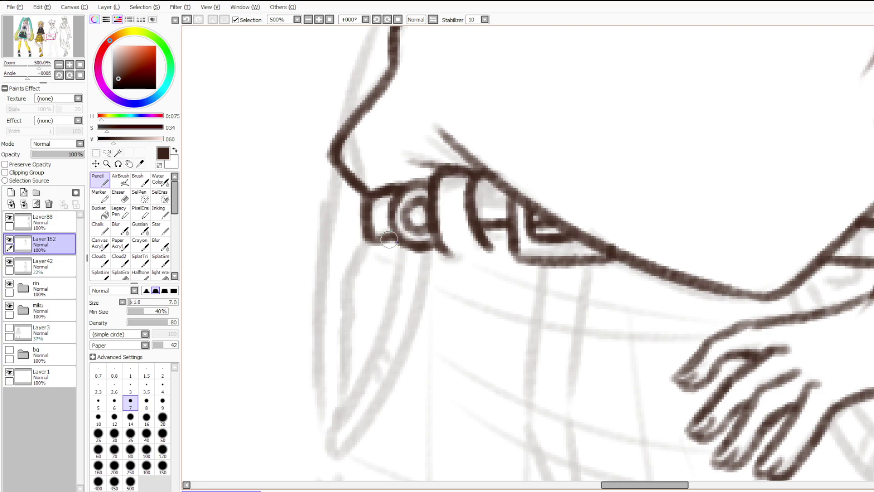
Set the stabilizer to S-6 and ink a narrow curved strap hanging from the belt ring toward the outer hip.
scroll(387, 240, down, 2)
scroll(367, 295, up, 1)
scroll(368, 295, up, 2)
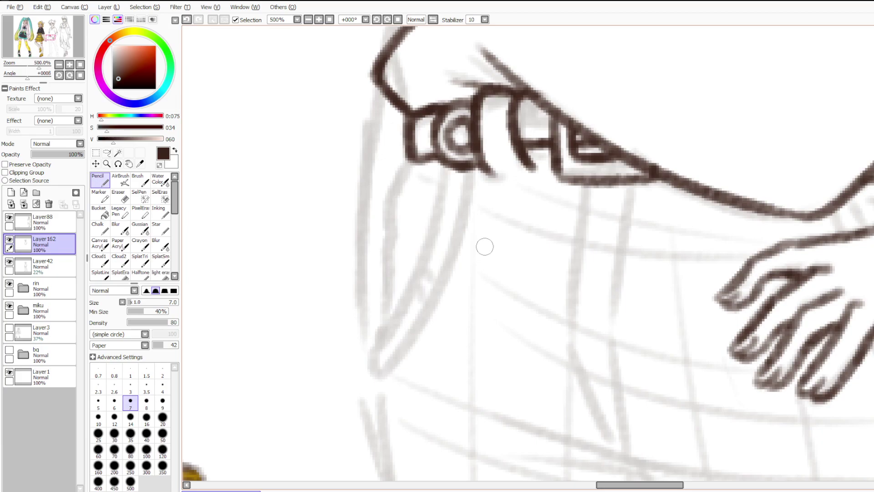
mouse_move(461, 119)
mouse_down()
mouse_move(377, 339)
mouse_move(383, 369)
mouse_move(460, 225)
mouse_move(467, 168)
mouse_move(440, 197)
mouse_up()
key(ctrl+z)
drag(446, 154, 435, 227)
key(ctrl+z)
drag(446, 150, 436, 207)
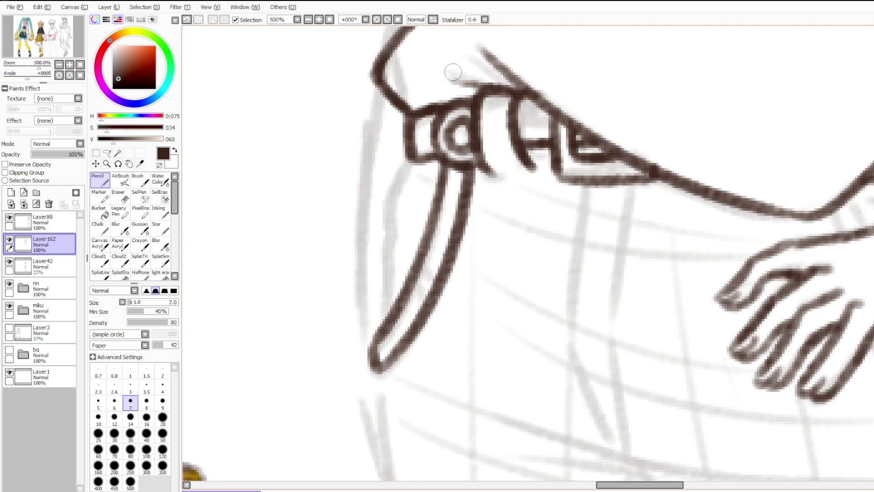
Undo the hanging strap's outline and redraw its two curved edges down to the outer hip.
key(ctrl+z)
key(ctrl+z)
key(ctrl+z)
key(ctrl+z)
mouse_move(445, 157)
mouse_down()
mouse_move(431, 233)
mouse_move(396, 315)
mouse_move(372, 343)
mouse_move(375, 367)
mouse_move(428, 316)
mouse_move(452, 259)
mouse_move(467, 173)
mouse_move(452, 250)
mouse_move(370, 362)
mouse_up()
key(ctrl+z)
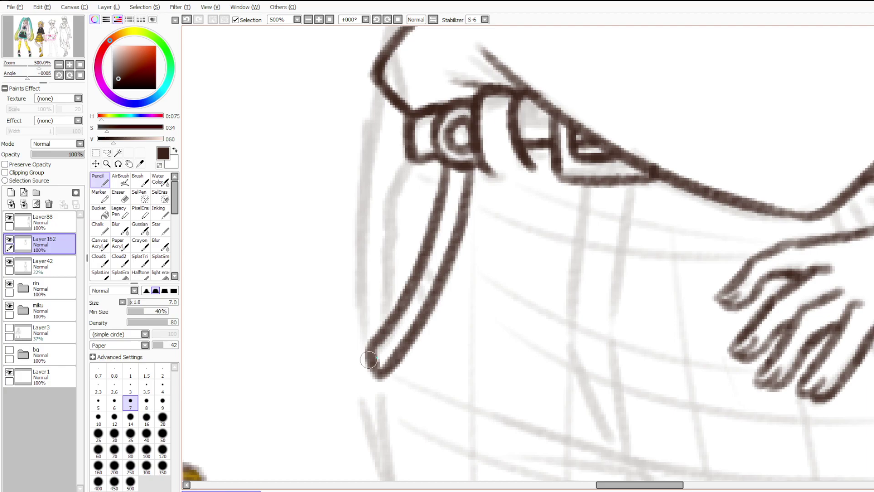
Close the hanging strap's lower end and add small diagonal bands across its middle.
drag(409, 296, 425, 311)
mouse_move(417, 279)
mouse_down()
mouse_move(426, 259)
mouse_move(434, 269)
mouse_move(424, 291)
mouse_move(425, 257)
mouse_move(440, 269)
mouse_up()
key(ctrl+z)
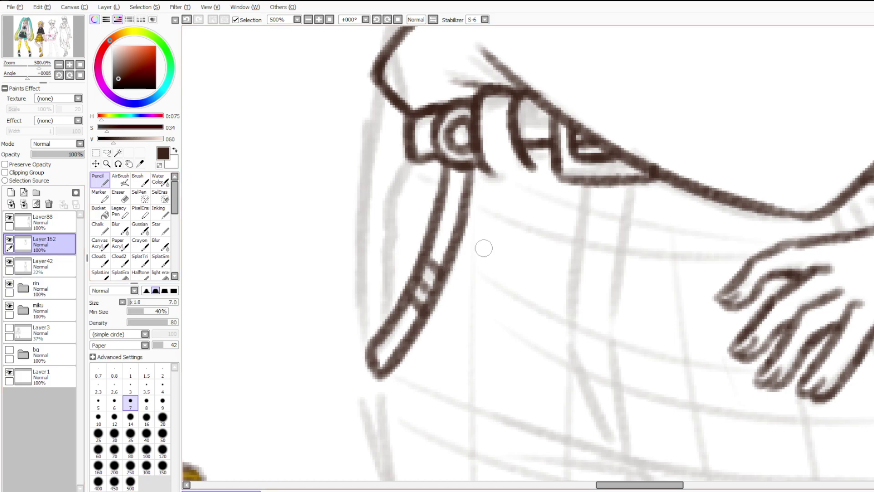
Add a new layer above Layer162 for inking the strap behind the hand on the hip.
scroll(481, 248, down, 4)
scroll(671, 290, up, 5)
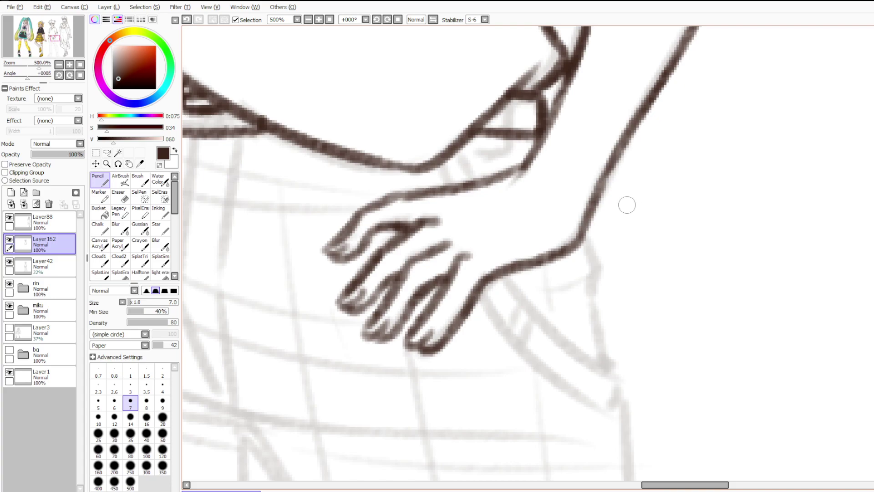
scroll(630, 207, down, 2)
scroll(620, 209, up, 2)
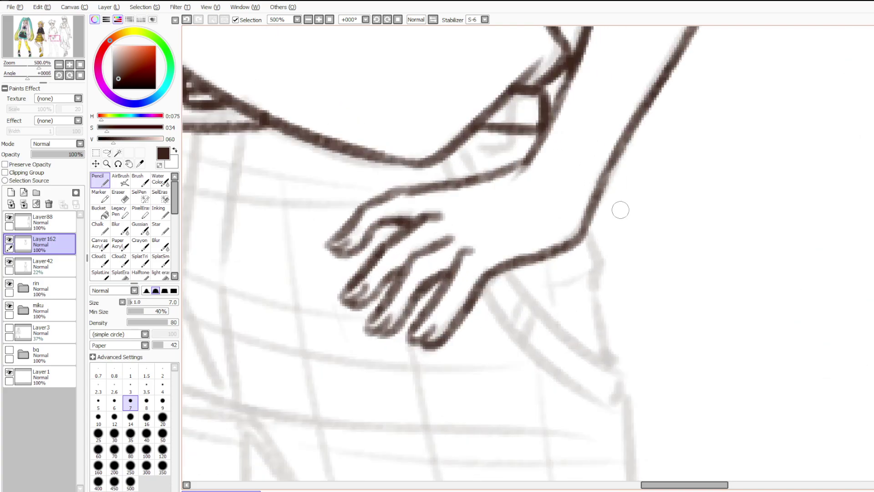
scroll(564, 179, down, 1)
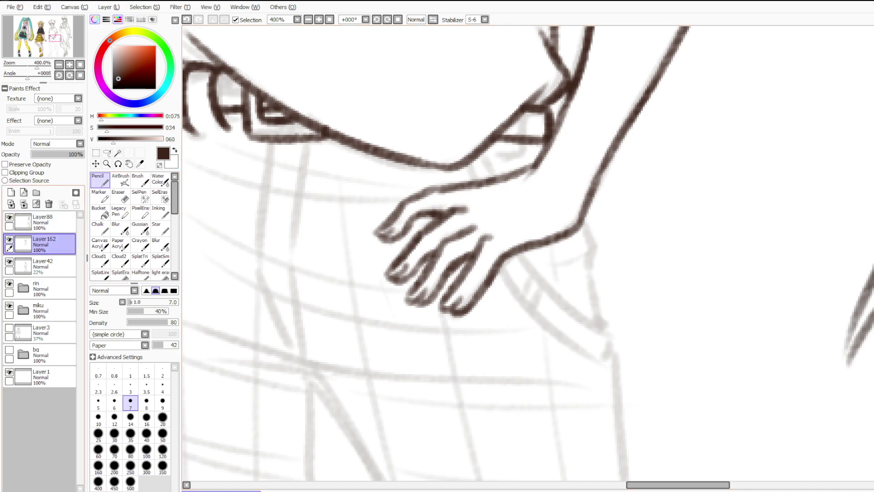
click(11, 193)
Ink the strap's lower curved edge from the shirt hem across the hand to the outer hip, redrawing it until smooth.
drag(439, 133, 503, 244)
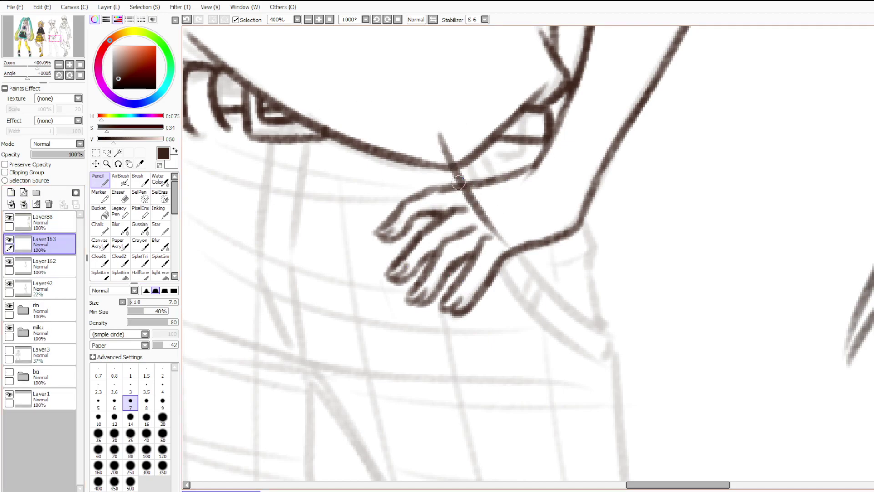
key(ctrl+z)
mouse_move(438, 134)
mouse_down()
mouse_move(445, 165)
mouse_move(548, 323)
mouse_move(591, 346)
mouse_up()
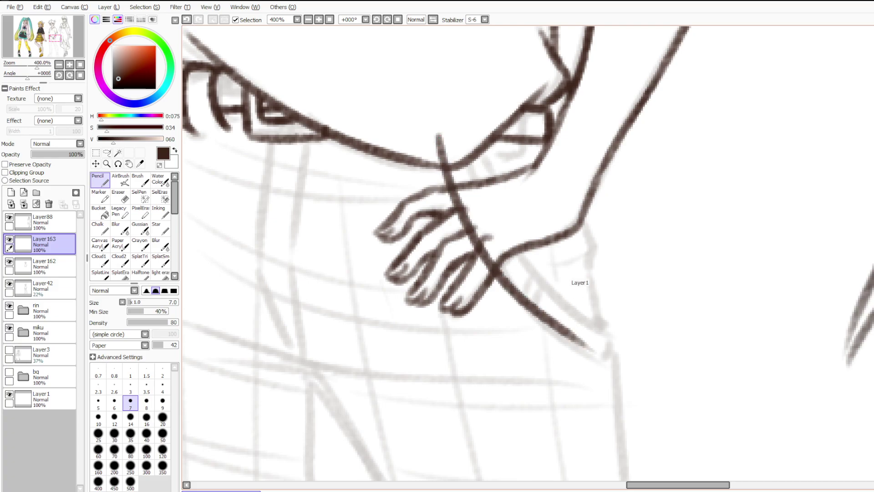
key(ctrl+z)
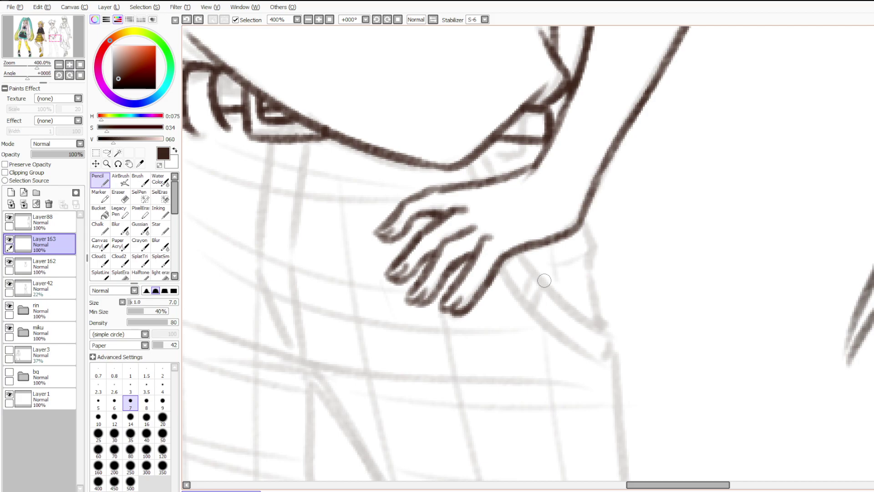
mouse_move(443, 144)
mouse_down()
mouse_move(515, 281)
mouse_move(464, 207)
mouse_move(535, 309)
mouse_move(612, 362)
mouse_up()
key(ctrl+z)
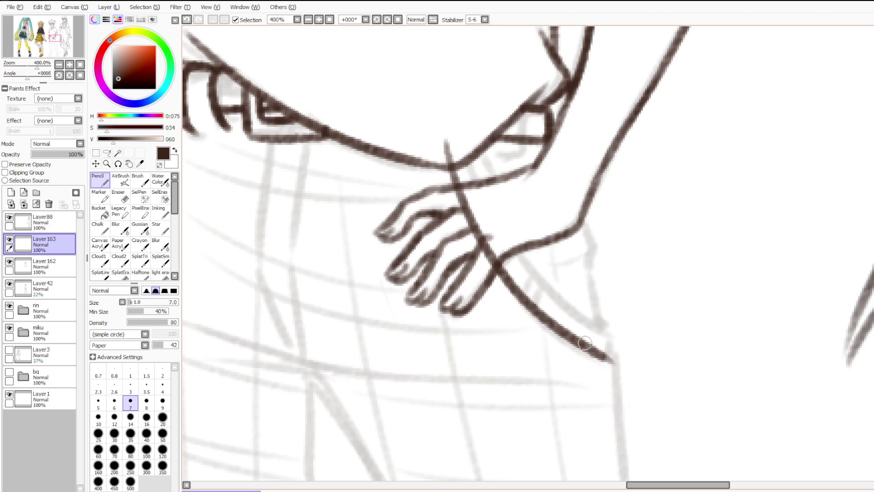
Copy the curved strap edge, paste it slightly up and outward as the second edge, and merge the copy down.
mouse_move(458, 127)
mouse_down()
mouse_move(477, 182)
mouse_move(527, 266)
mouse_move(578, 310)
mouse_up()
key(ctrl+z)
drag(292, 62, 711, 470)
key(ctrl+c)
key(ctrl+v)
ctrl+drag(657, 340, 679, 325)
key(ctrl+d)
key(ctrl+e)
key(n)
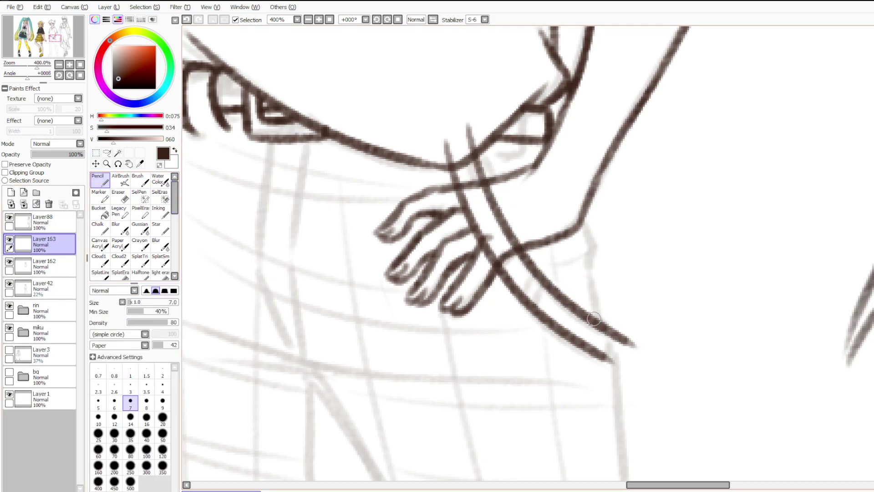
Extend the strap's lower edge, trim the upper edge's overhang, and close the outer end with a rounded cap.
drag(586, 343, 623, 366)
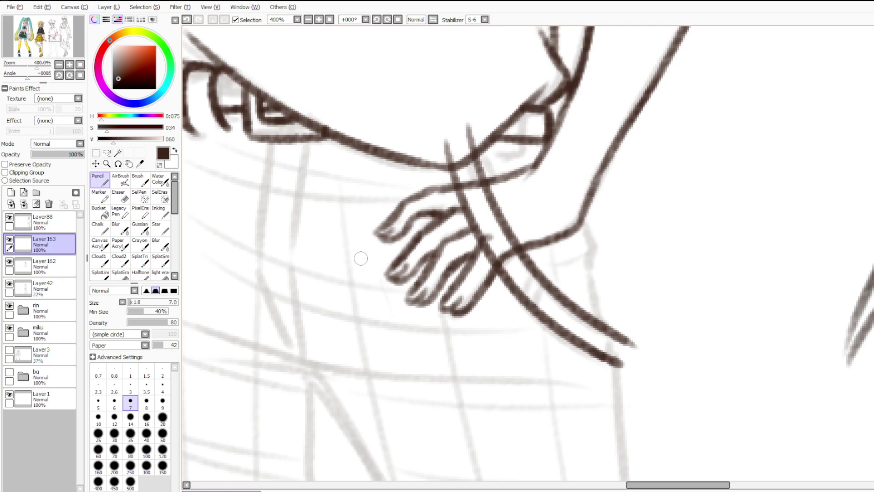
click(120, 196)
drag(625, 325, 634, 349)
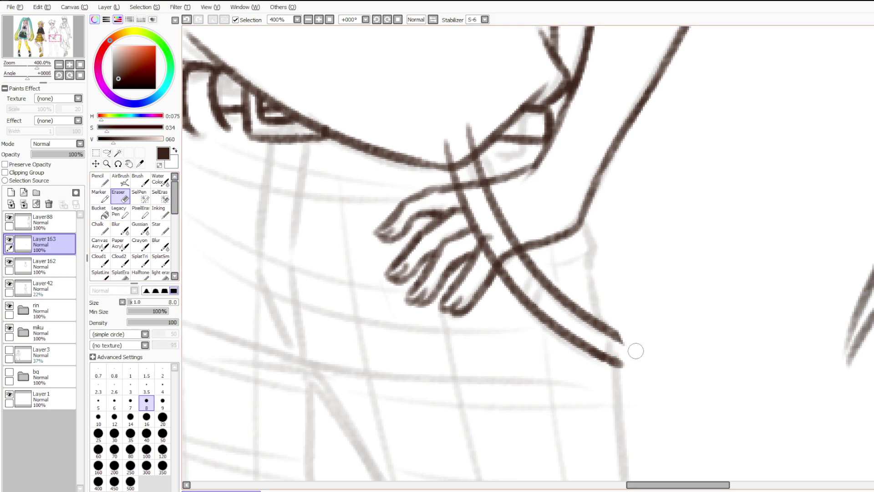
key(n)
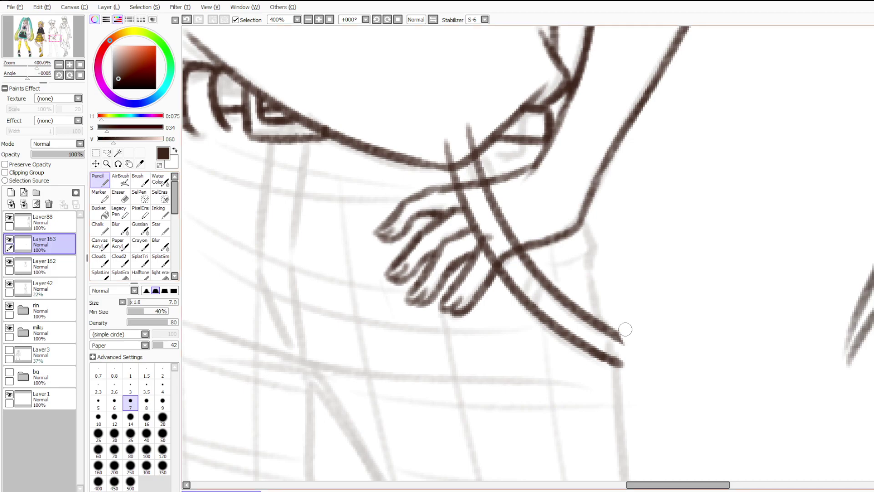
mouse_move(614, 332)
mouse_down()
mouse_move(627, 357)
mouse_move(615, 346)
mouse_up()
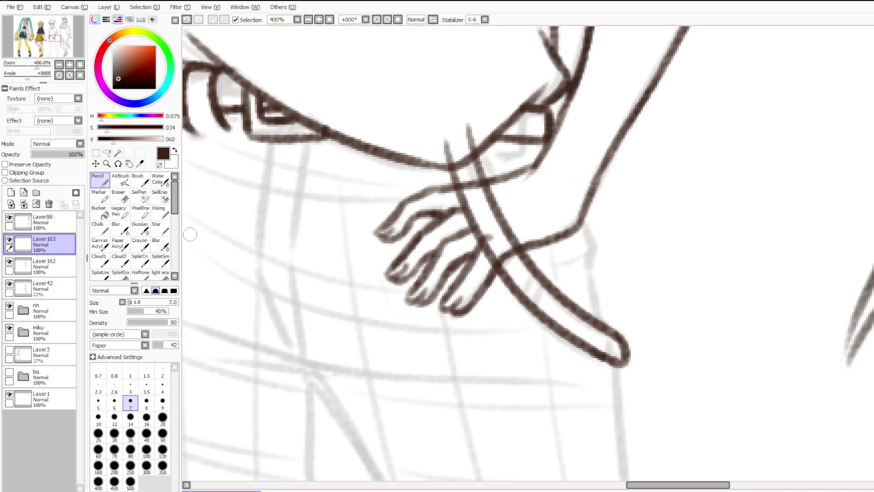
Erase the strap lines that cross the shirt hem and the hand, using a size 20 eraser.
click(120, 197)
click(162, 416)
drag(439, 146, 468, 130)
mouse_move(458, 203)
mouse_down()
mouse_move(523, 197)
mouse_move(476, 227)
mouse_move(476, 241)
mouse_move(487, 240)
mouse_move(482, 273)
mouse_up()
drag(506, 226, 515, 214)
Set the stabilizer to 10 and ink small diagonal bands across the strap just below the hand.
click(100, 180)
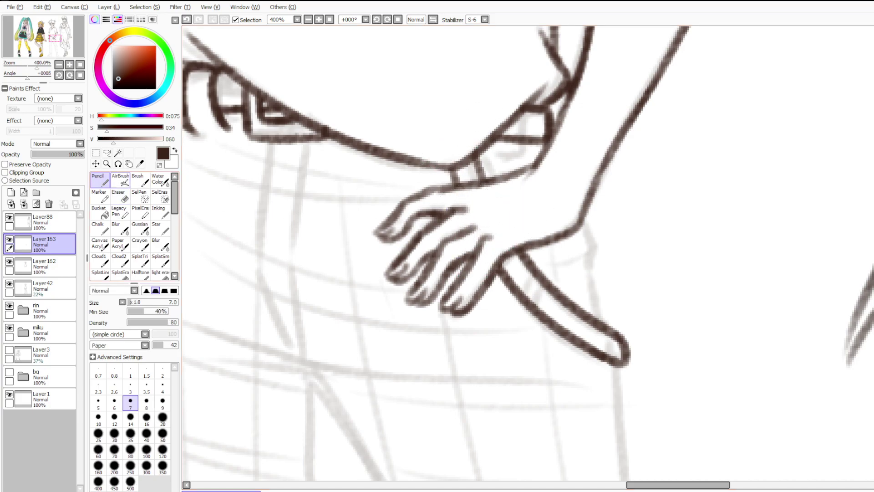
click(433, 20)
click(433, 20)
click(474, 121)
mouse_move(522, 288)
mouse_down()
mouse_move(534, 271)
mouse_move(518, 294)
mouse_move(537, 275)
mouse_move(531, 306)
mouse_move(541, 292)
mouse_move(540, 316)
mouse_move(557, 286)
mouse_move(541, 308)
mouse_up()
key(ctrl+z)
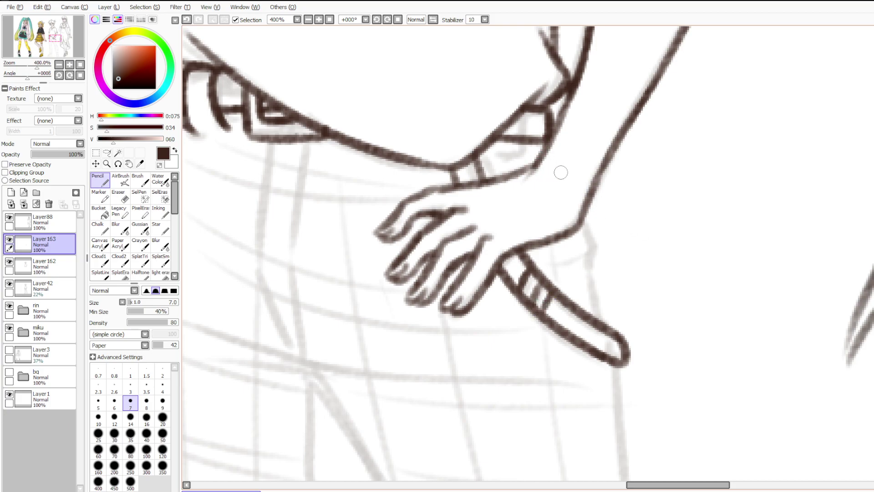
On Layer162, erase the overhanging end of the belt line above the hip hand with a size 9 eraser.
click(120, 196)
click(45, 267)
click(9, 260)
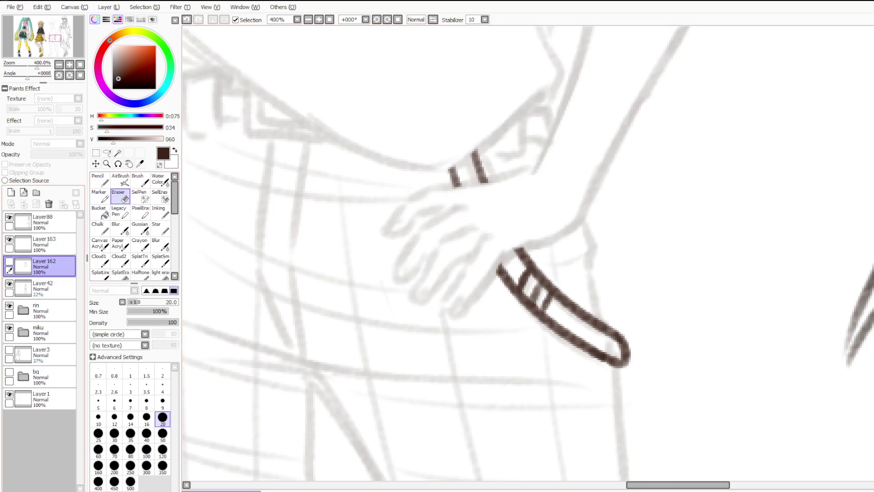
click(9, 262)
click(163, 400)
drag(503, 146, 498, 150)
Ink the belt loop's curved edge above the hip hand and close the lower edge of the loop beside the ring.
click(100, 180)
mouse_move(520, 110)
mouse_down()
mouse_move(519, 147)
mouse_move(506, 157)
mouse_move(490, 151)
mouse_move(516, 159)
mouse_move(493, 157)
mouse_up()
key(ctrl+z)
key(ctrl+z)
key(ctrl+z)
drag(520, 154, 488, 156)
key(ctrl+z)
drag(198, 134, 226, 139)
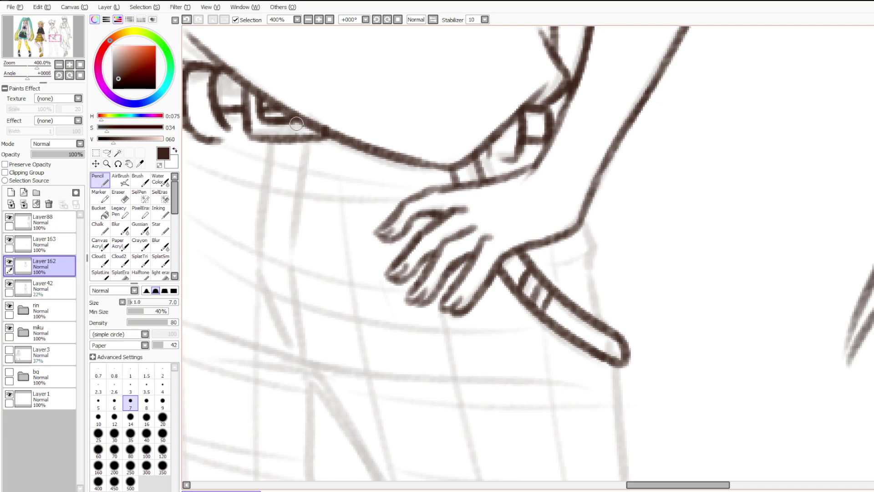
Merge Layer163 down into Layer162 and ink the trousers' hip edge with a small crease between wrist and strap.
click(46, 244)
click(23, 204)
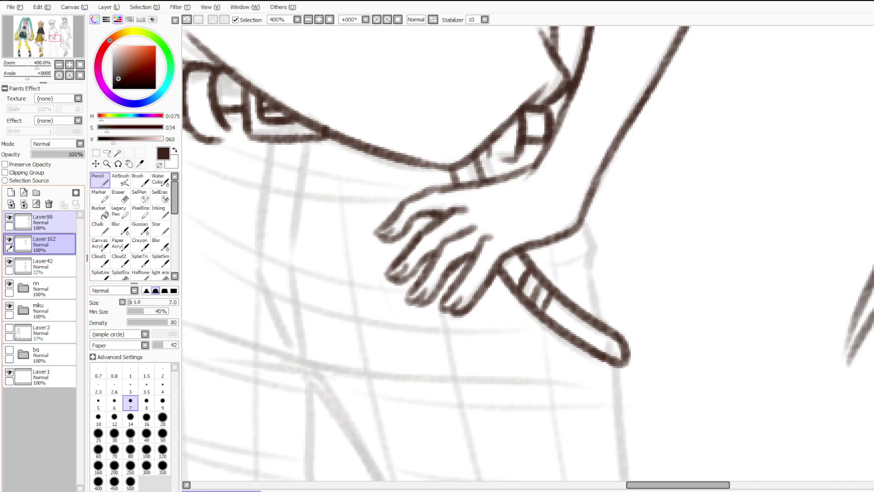
scroll(336, 143, down, 4)
scroll(258, 125, up, 1)
scroll(408, 170, up, 4)
drag(562, 221, 579, 314)
key(ctrl+z)
mouse_move(565, 257)
mouse_down()
mouse_move(589, 327)
mouse_move(563, 265)
mouse_move(550, 279)
mouse_up()
drag(571, 249, 561, 265)
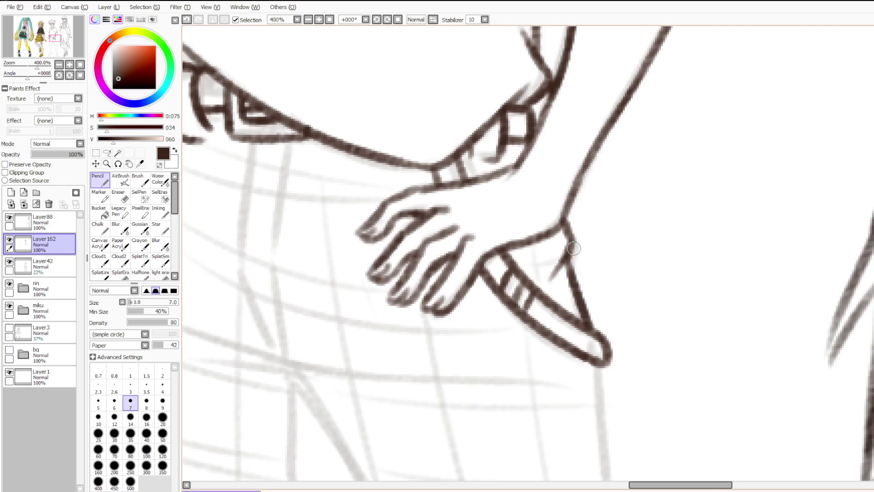
Try inking the trouser fly's first edge from the belt buckle down to the crotch.
scroll(574, 248, down, 8)
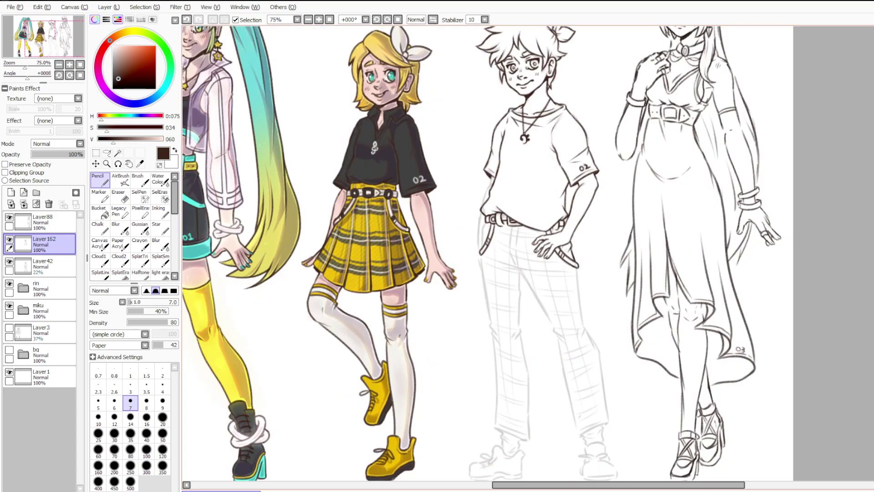
scroll(549, 264, up, 4)
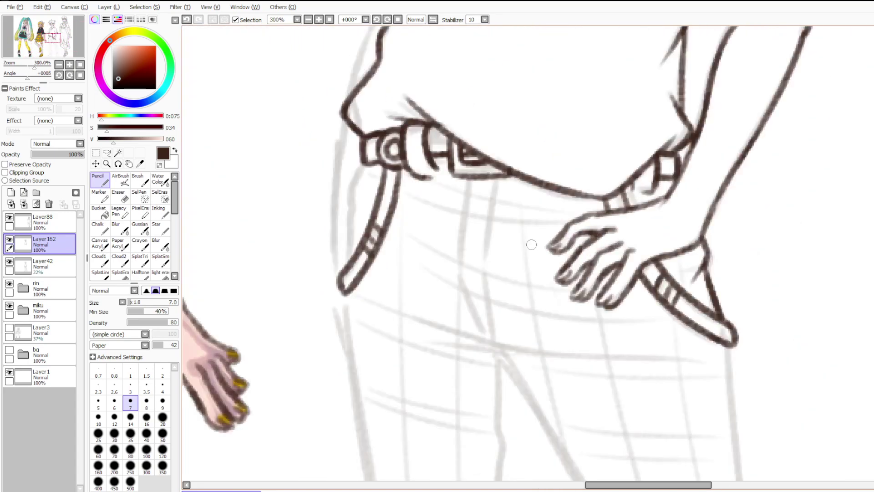
mouse_move(473, 174)
mouse_down()
mouse_move(456, 267)
mouse_move(491, 337)
mouse_up()
drag(462, 289, 493, 341)
key(ctrl+z)
key(ctrl+z)
key(ctrl+z)
key(ctrl+z)
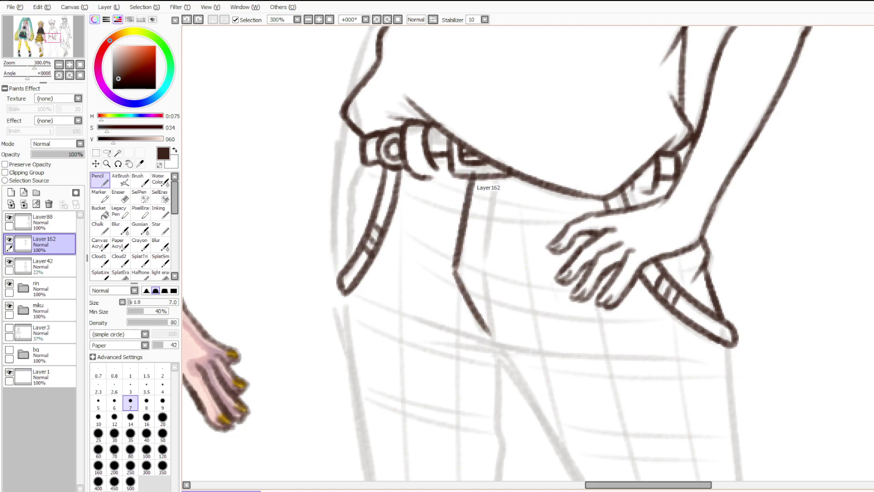
mouse_move(471, 178)
mouse_down()
mouse_move(452, 270)
mouse_move(494, 341)
mouse_up()
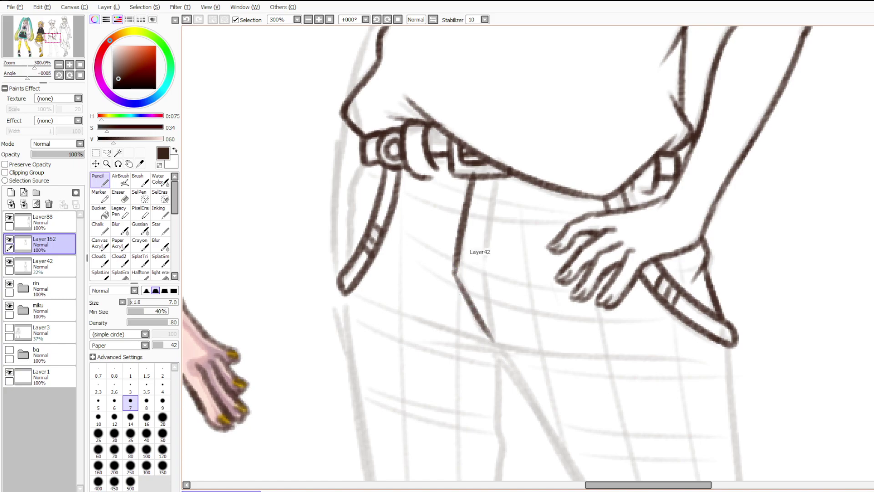
key(ctrl+z)
key(ctrl+z)
Try redrawing the fly as two edges that run down from the buckle and meet in a point at the crotch.
drag(470, 176, 455, 257)
drag(455, 251, 489, 337)
key(ctrl+z)
mouse_move(456, 272)
mouse_down()
mouse_move(491, 343)
mouse_move(467, 207)
mouse_up()
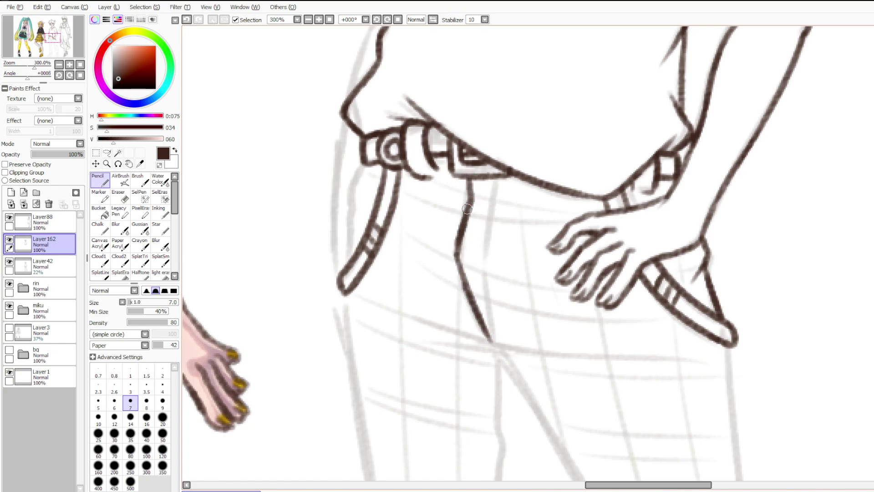
mouse_move(493, 178)
mouse_down()
mouse_move(482, 255)
mouse_move(498, 335)
mouse_up()
key(ctrl+z)
mouse_move(482, 253)
mouse_down()
mouse_move(491, 305)
mouse_move(485, 329)
mouse_move(489, 303)
mouse_up()
Try inking horizontal lines across the upper trousers and fly, just below the belt.
drag(416, 197, 553, 211)
drag(549, 208, 467, 221)
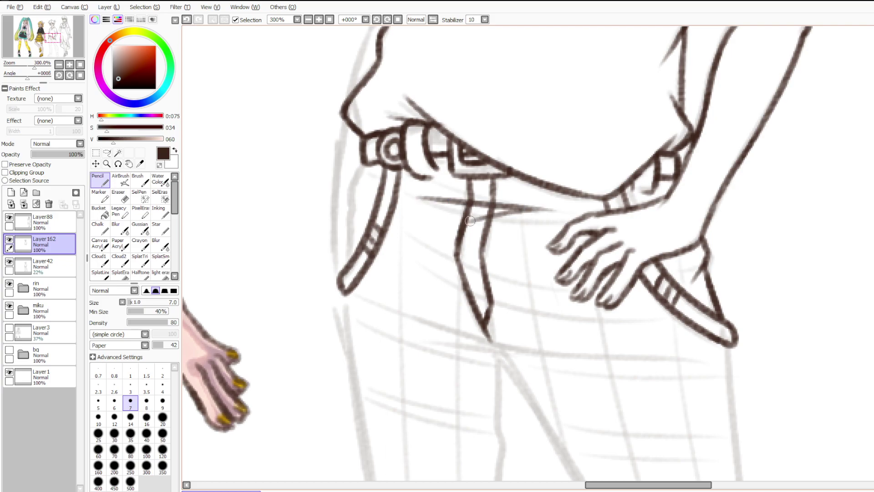
key(ctrl+z)
key(ctrl+z)
drag(413, 193, 547, 206)
mouse_move(546, 207)
mouse_down()
mouse_move(434, 218)
mouse_move(575, 212)
mouse_up()
key(ctrl+z)
key(ctrl+z)
key(ctrl+z)
mouse_move(410, 197)
mouse_down()
mouse_move(556, 208)
mouse_move(410, 228)
mouse_move(510, 246)
mouse_up()
key(ctrl+z)
key(ctrl+z)
drag(415, 218, 561, 204)
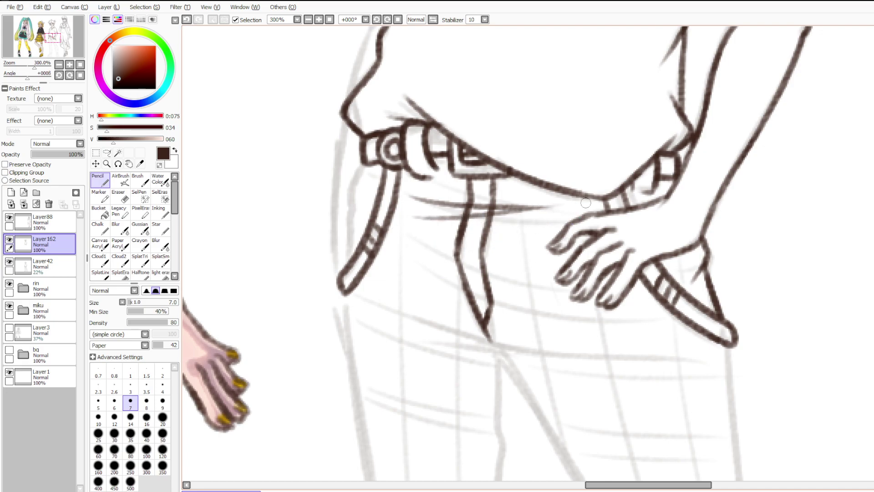
Try replacing the fly with a single angled line from the buckle to the crotch, thickening its lower half.
scroll(586, 203, down, 6)
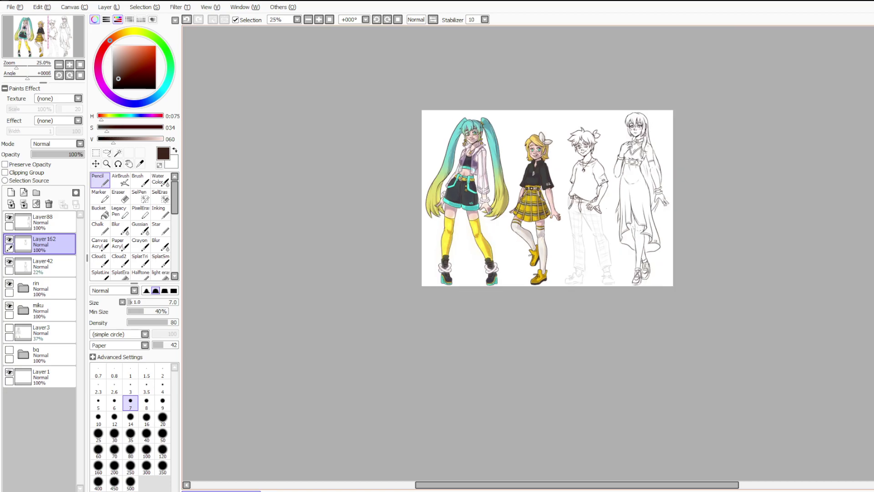
scroll(608, 205, up, 1)
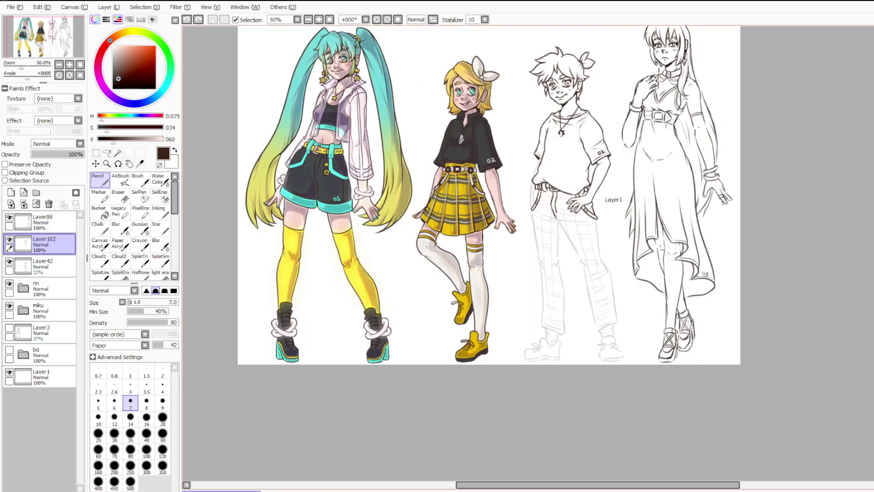
scroll(578, 196, up, 7)
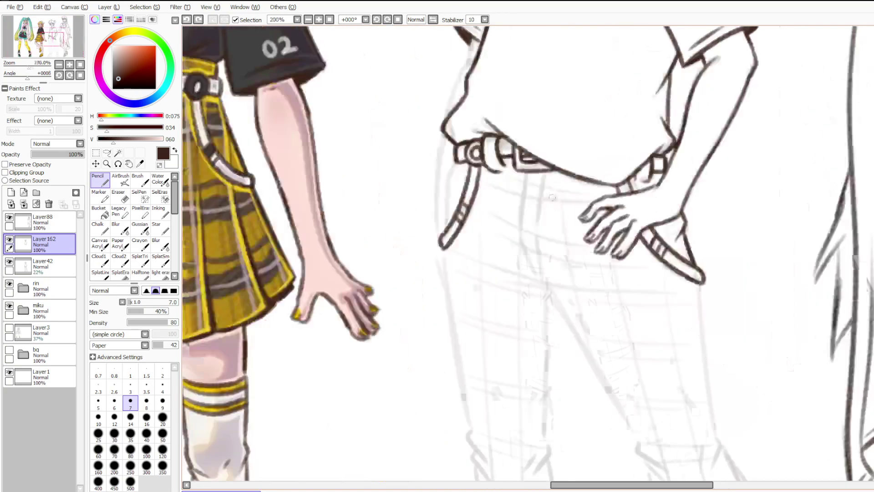
mouse_move(483, 157)
mouse_down()
mouse_move(462, 326)
mouse_move(476, 227)
mouse_move(492, 364)
mouse_move(525, 429)
mouse_up()
key(ctrl+z)
drag(514, 410, 503, 381)
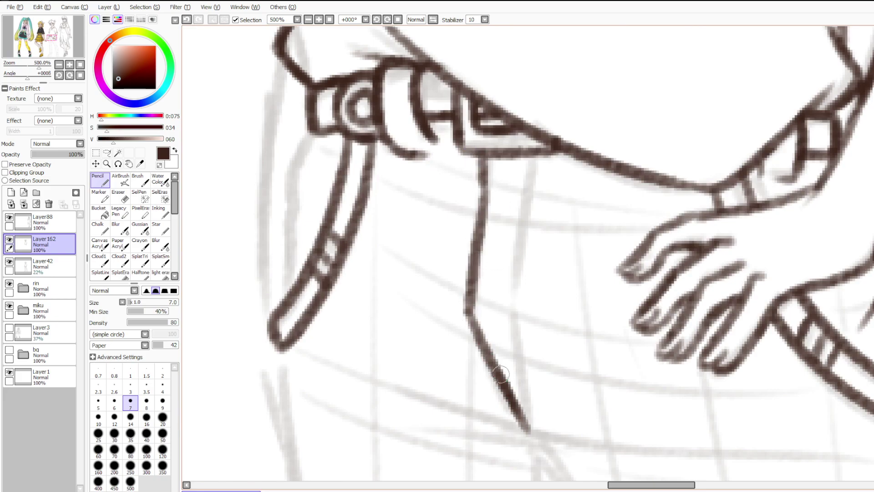
drag(487, 348, 477, 274)
Start the fly's second edge, and undo it together with the angled fly line.
scroll(487, 204, down, 5)
scroll(486, 202, down, 2)
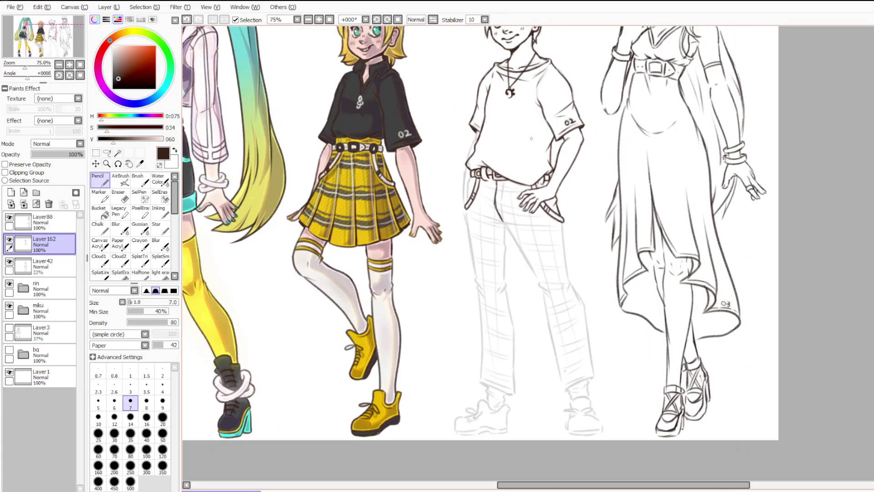
scroll(465, 263, up, 6)
scroll(466, 263, down, 2)
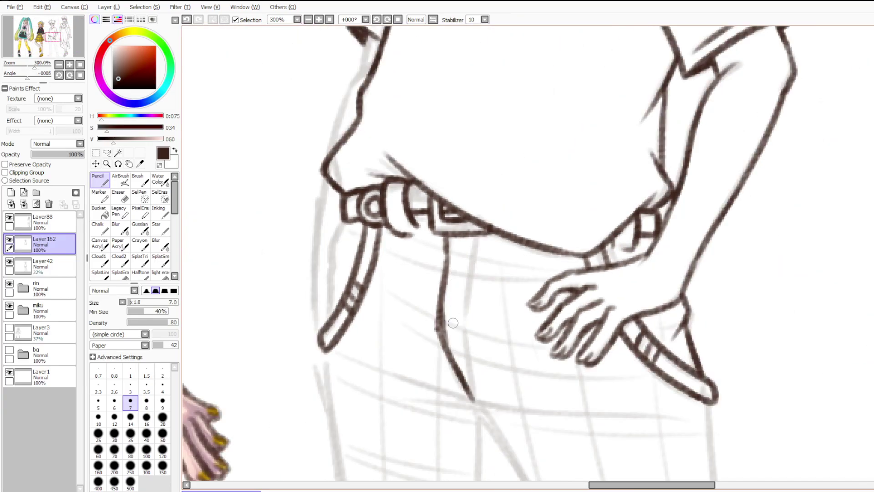
scroll(480, 389, up, 2)
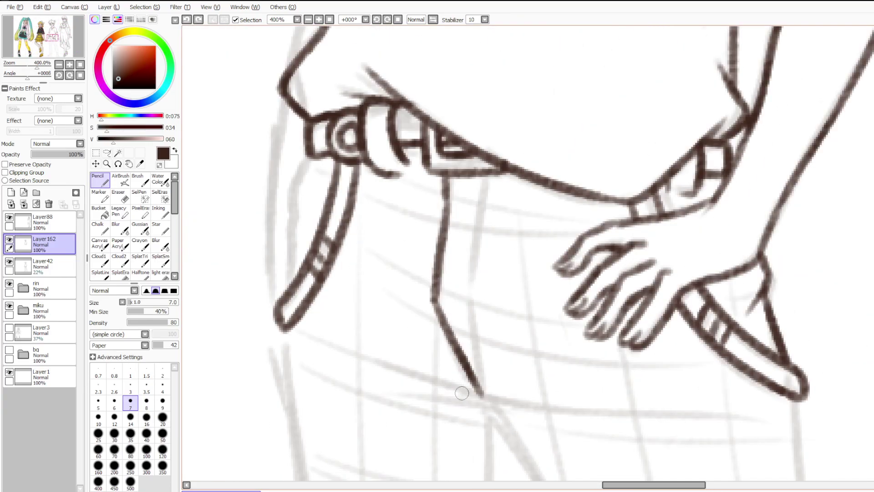
drag(478, 237, 479, 210)
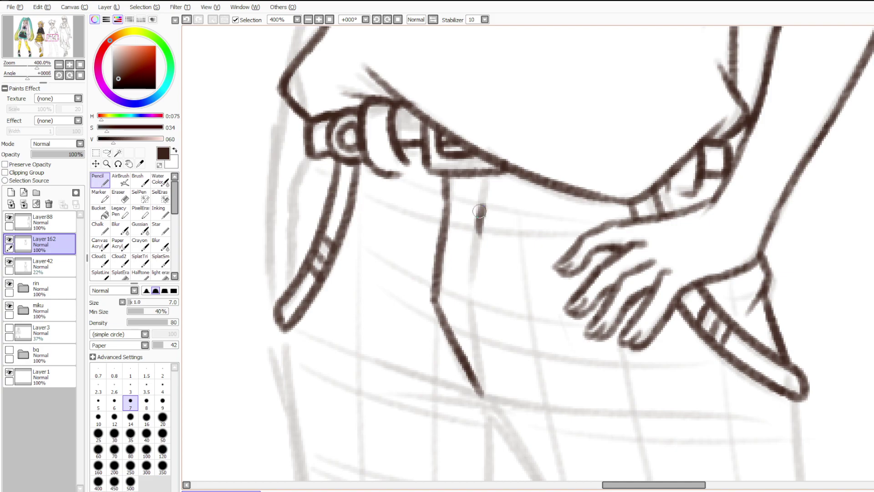
key(ctrl+z)
key(ctrl+z)
key(ctrl+z)
key(ctrl+z)
key(ctrl+z)
Redraw the fly's first edge straight down from the buckle, with a slanted lower part ending at the crotch.
drag(448, 171, 440, 300)
key(ctrl+z)
drag(447, 172, 438, 314)
key(ctrl+z)
key(ctrl+z)
drag(448, 172, 437, 312)
key(ctrl+z)
drag(447, 197, 445, 299)
drag(445, 299, 472, 372)
drag(453, 324, 483, 395)
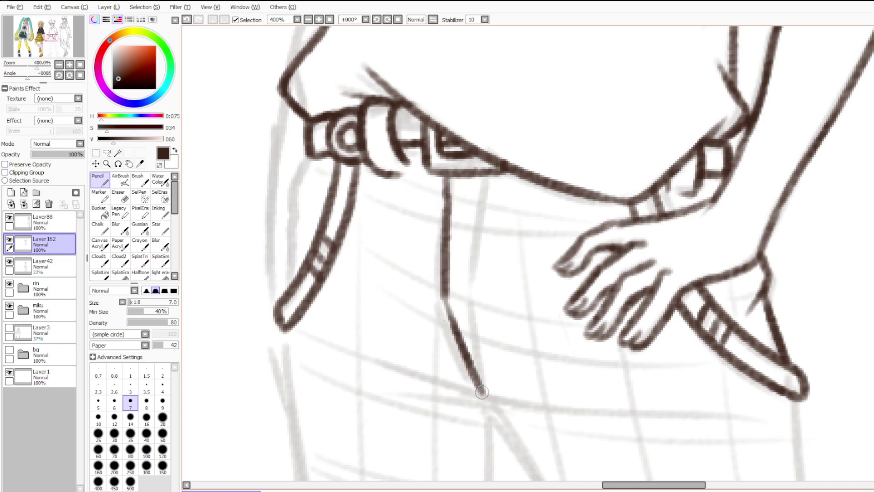
Ink the fly's second edge from the belt down to meet the first edge near the crotch.
mouse_move(481, 178)
mouse_down()
mouse_move(469, 293)
mouse_move(485, 346)
mouse_move(474, 379)
mouse_up()
drag(471, 292, 486, 344)
drag(470, 295, 478, 213)
drag(482, 178, 480, 207)
Show the background folder and examine Len's line art and name label against the dotted backdrop.
scroll(448, 277, down, 8)
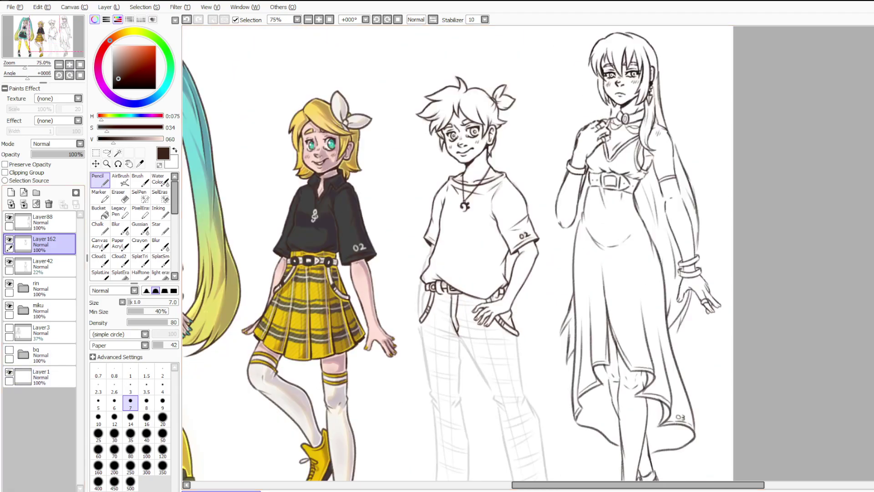
click(9, 350)
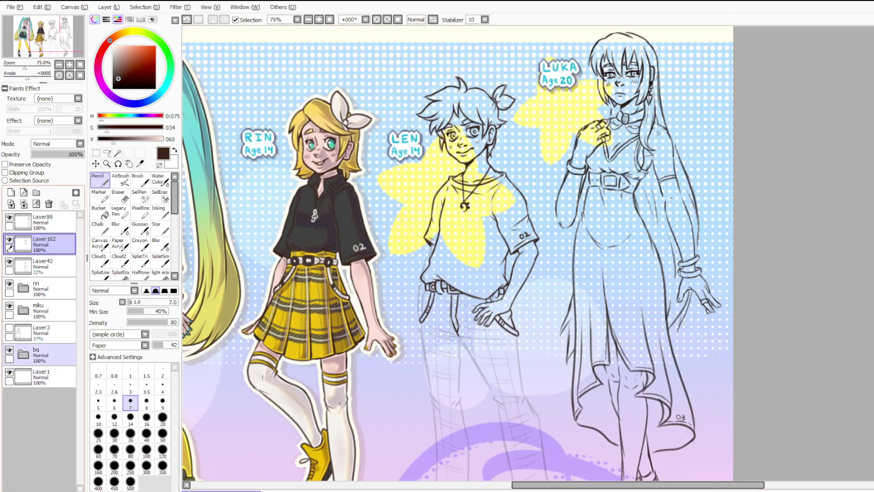
scroll(433, 74, up, 3)
scroll(321, 199, down, 3)
scroll(367, 108, up, 4)
scroll(356, 415, down, 4)
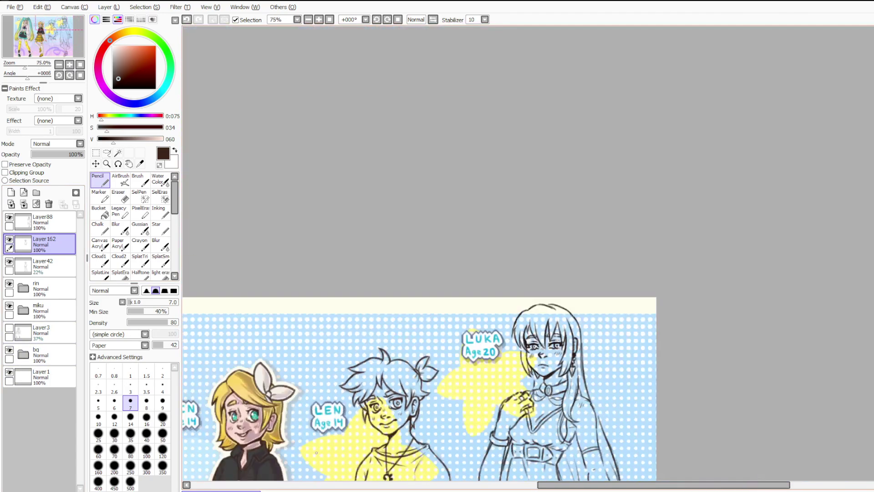
scroll(317, 451, up, 9)
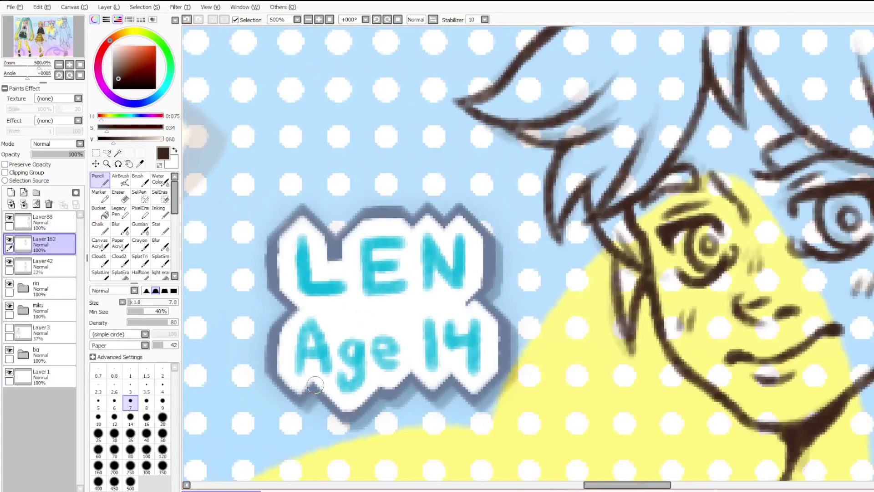
With the background folder hidden, ink the missing top of the fly's edge below the buckle and two creases converging toward the hand.
click(9, 350)
scroll(568, 86, down, 9)
scroll(634, 200, up, 7)
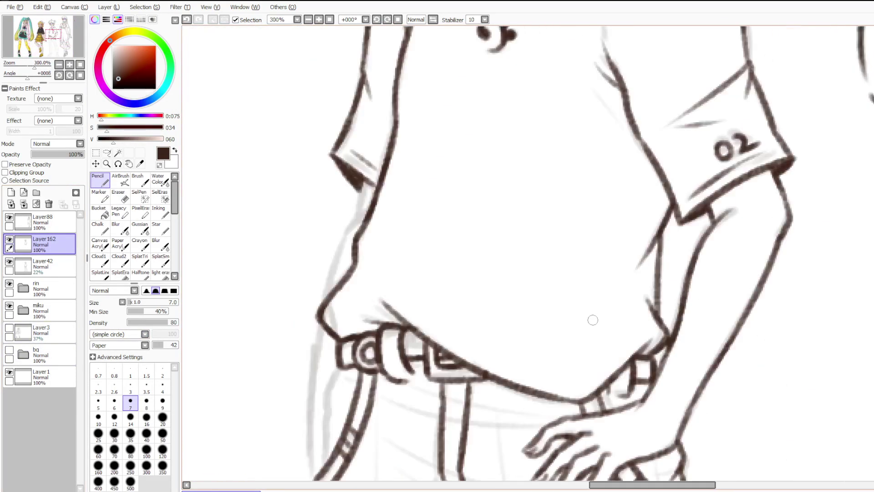
scroll(596, 319, down, 4)
scroll(443, 322, up, 6)
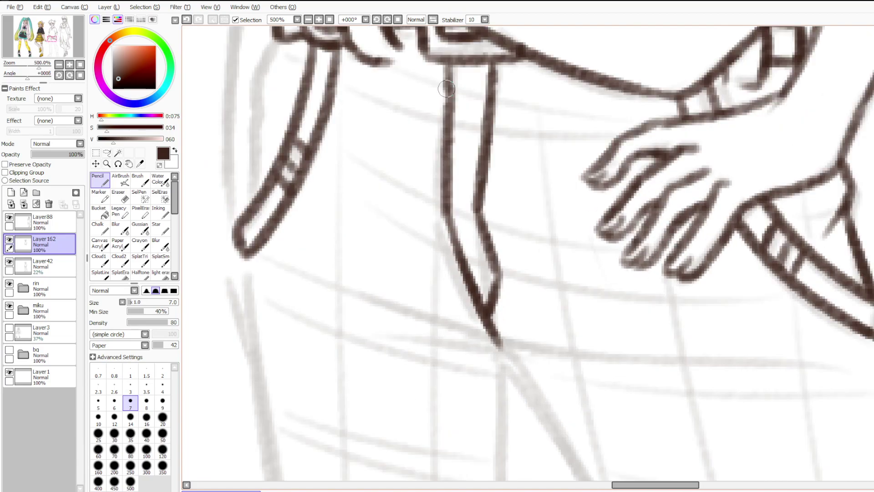
drag(449, 64, 447, 109)
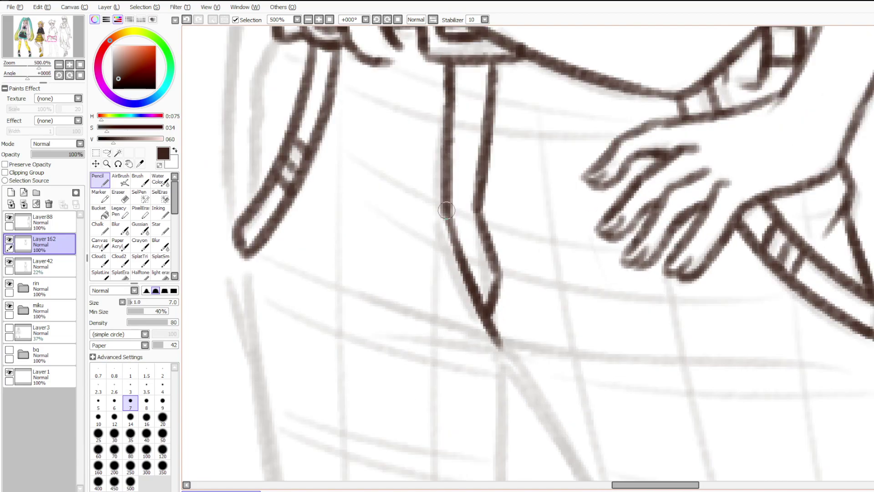
drag(374, 112, 590, 137)
drag(587, 137, 402, 157)
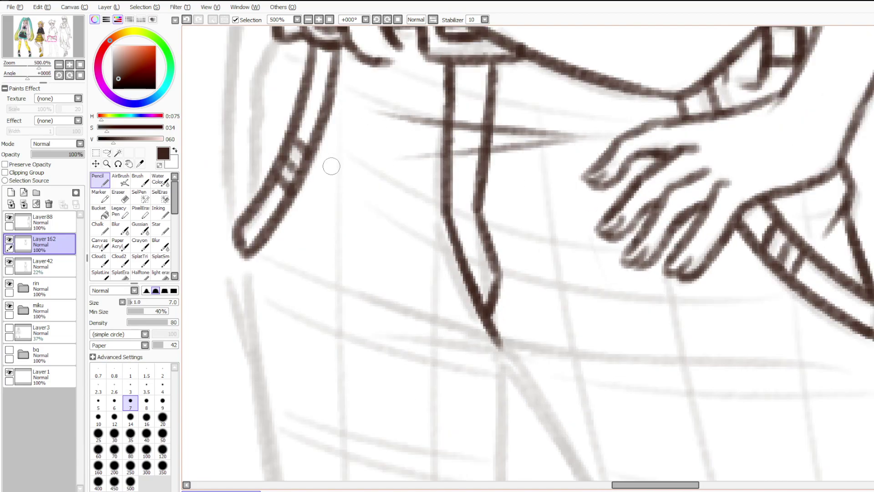
Compare Len's line art with the finished Miku and Rin against the background folder, and hide the folder again.
scroll(331, 166, down, 8)
scroll(396, 152, up, 3)
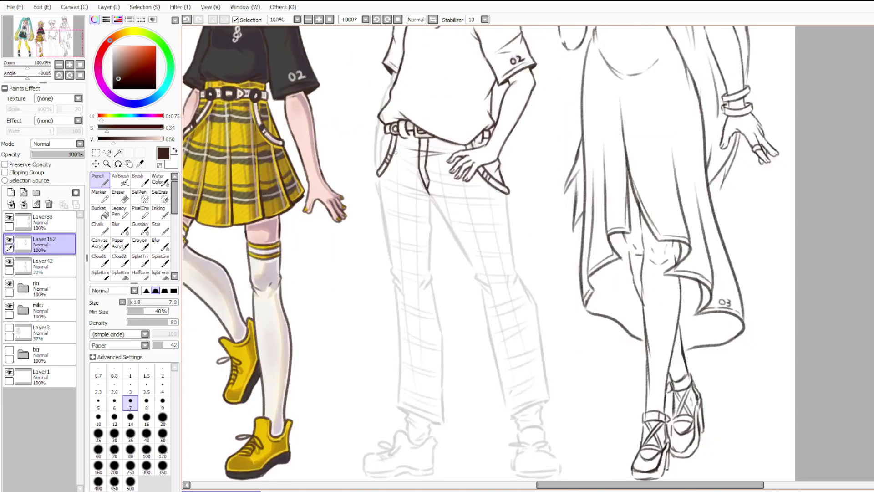
scroll(395, 152, down, 3)
click(9, 350)
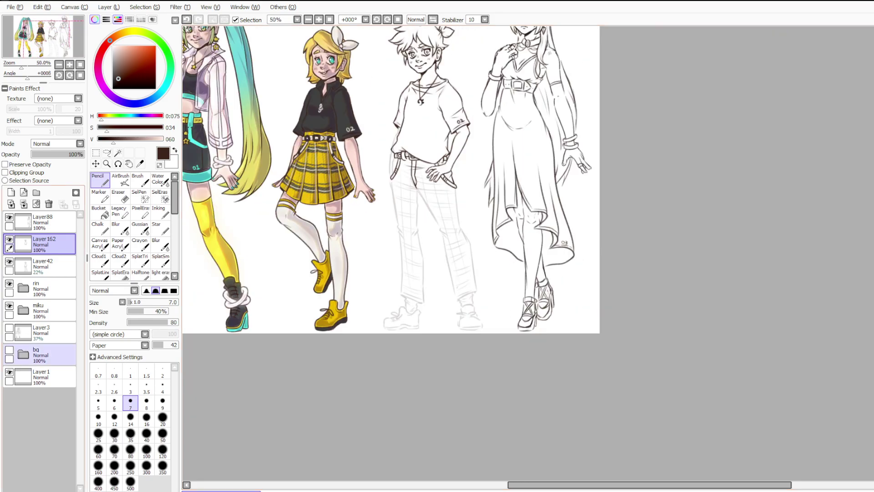
scroll(395, 153, up, 3)
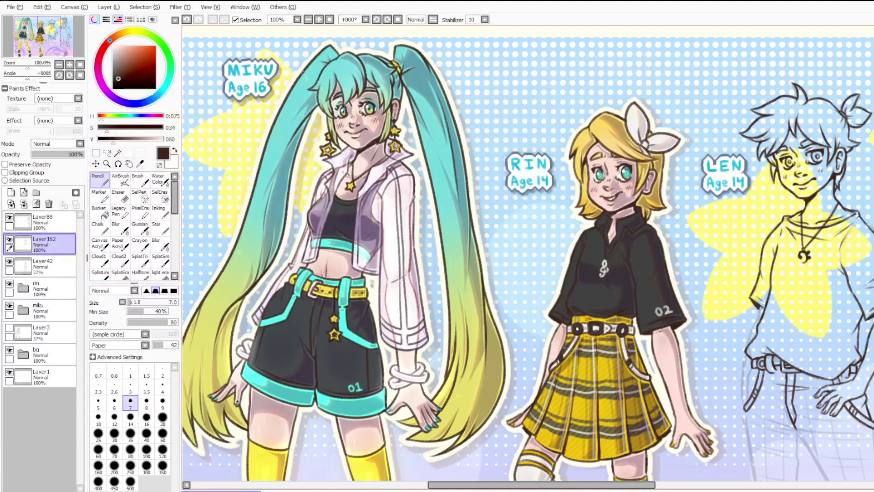
scroll(339, 98, down, 1)
scroll(480, 57, up, 1)
scroll(471, 59, down, 1)
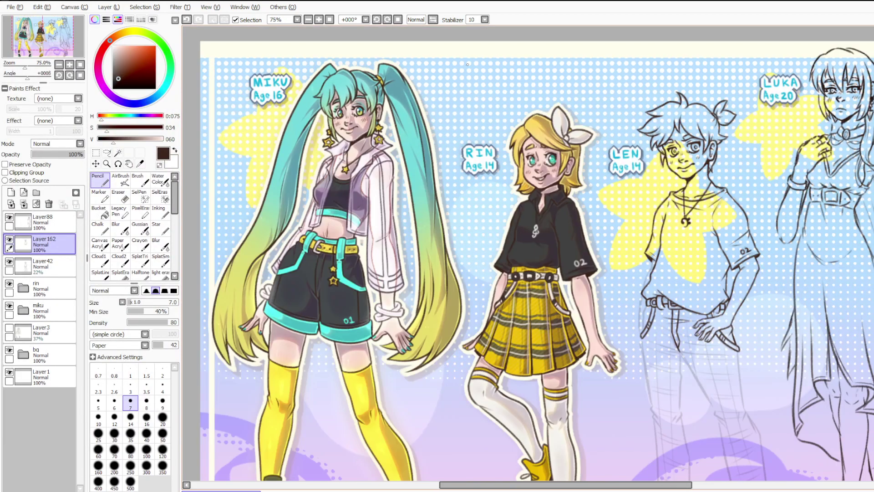
scroll(421, 103, up, 1)
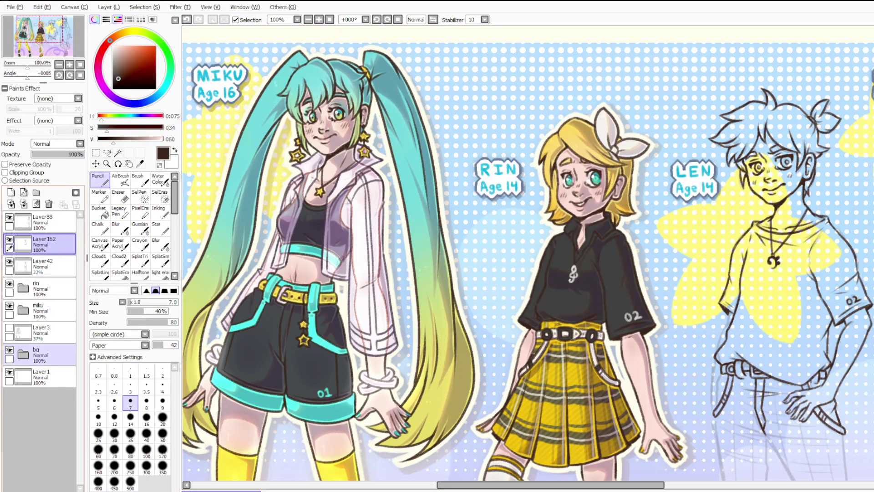
scroll(636, 188, up, 2)
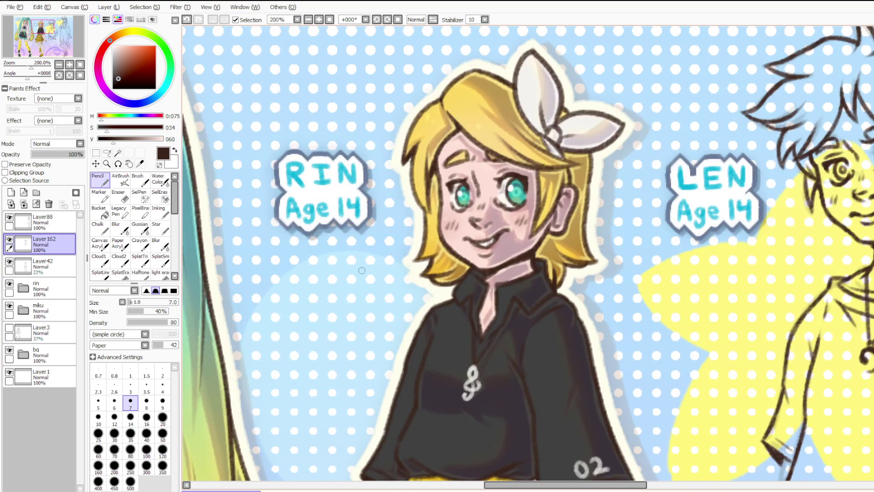
click(9, 350)
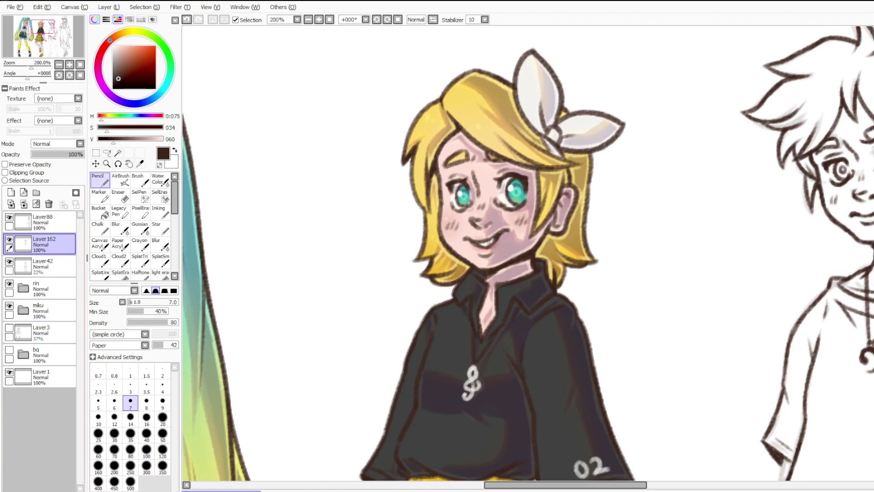
Ink two creases fanning upward from the crotch of Len's trousers, one to each side of the fly's tip.
scroll(549, 232, down, 3)
scroll(550, 227, up, 1)
scroll(549, 226, down, 2)
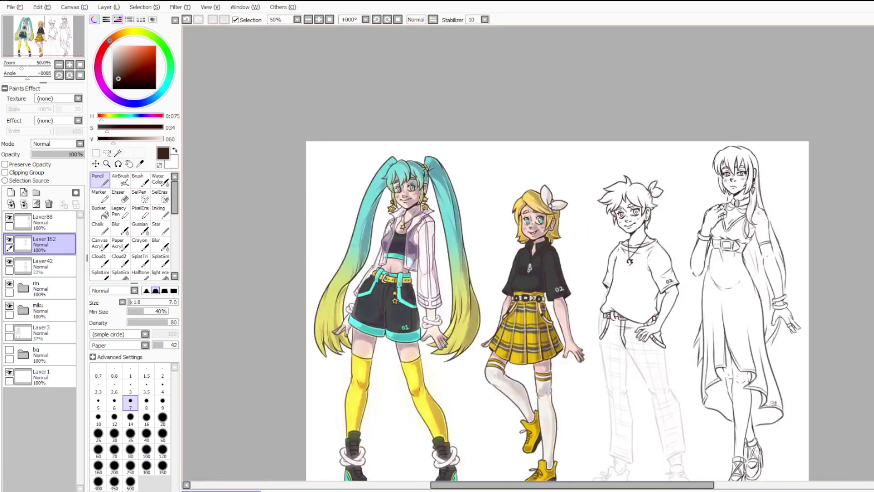
scroll(505, 252, down, 2)
scroll(505, 253, up, 4)
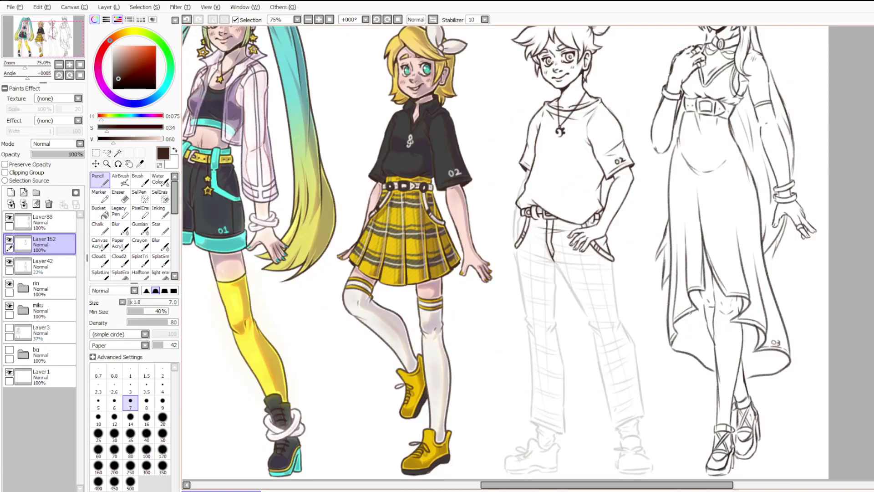
scroll(561, 217, up, 4)
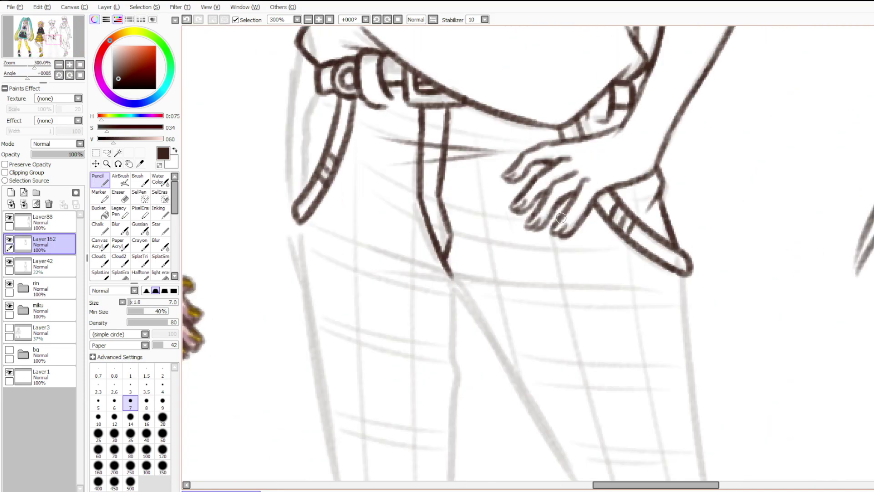
mouse_move(440, 173)
mouse_down()
mouse_move(442, 260)
mouse_move(453, 279)
mouse_move(339, 255)
mouse_up()
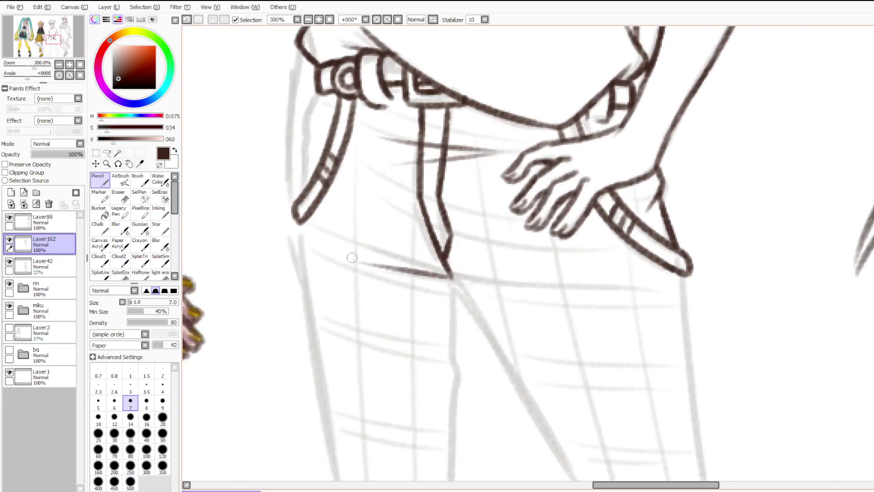
drag(450, 277, 518, 259)
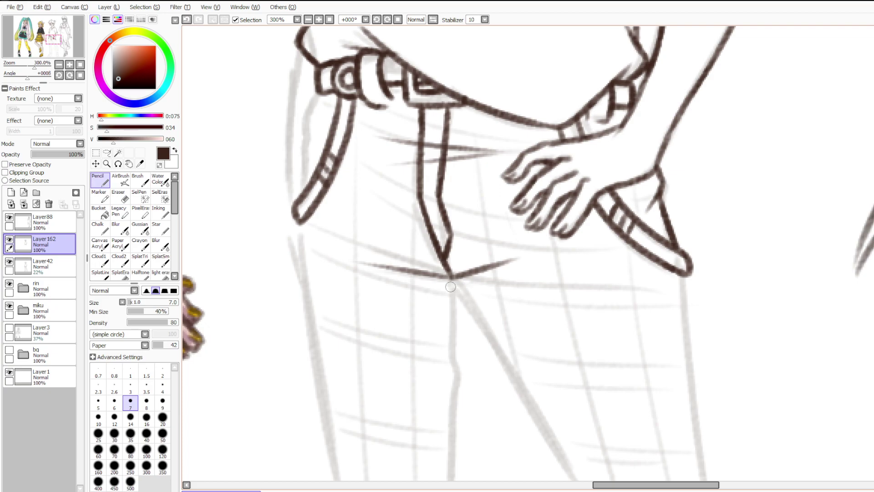
Examine the whole lineup, comparing Len's trouser line art with Miku's shorts and Rin's skirt.
scroll(450, 286, down, 6)
scroll(239, 298, up, 3)
scroll(309, 281, down, 1)
scroll(274, 266, up, 1)
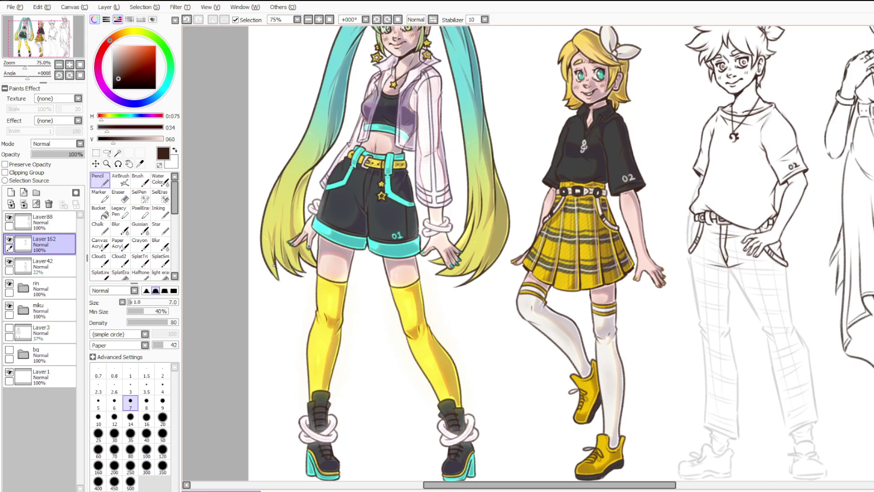
scroll(314, 224, down, 1)
scroll(316, 153, up, 1)
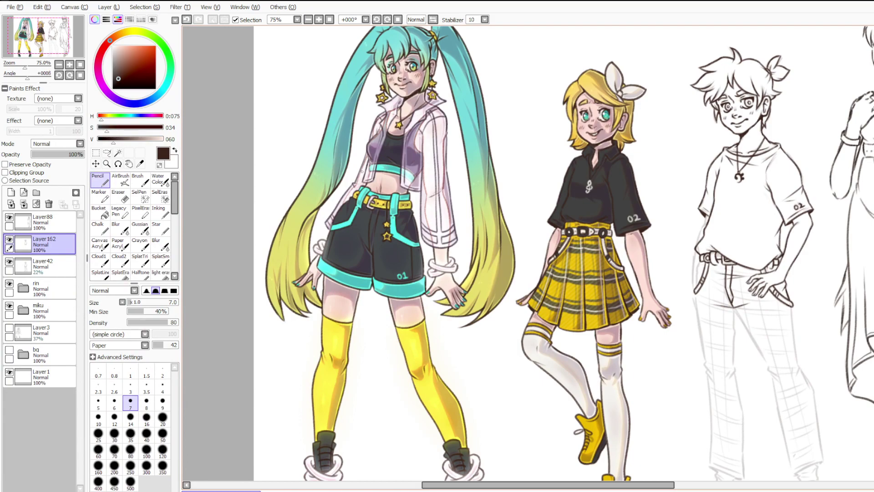
scroll(392, 173, up, 4)
scroll(388, 172, down, 4)
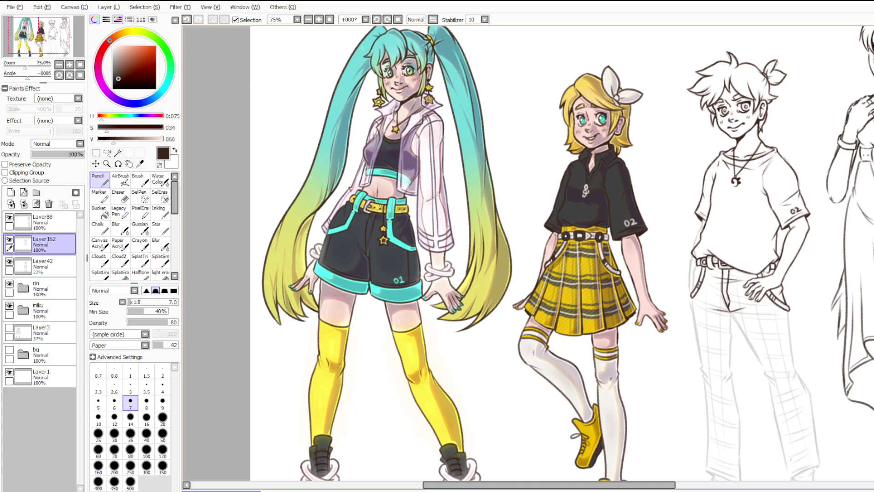
scroll(379, 207, up, 2)
scroll(380, 207, down, 2)
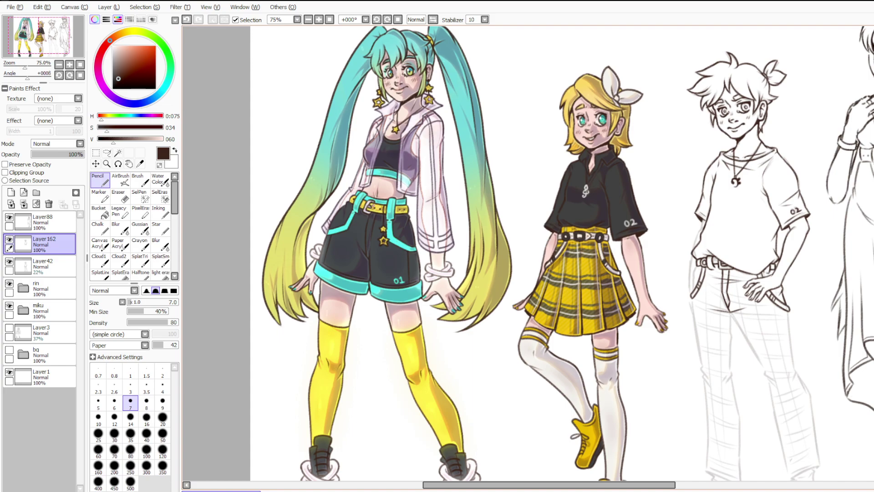
scroll(385, 195, down, 1)
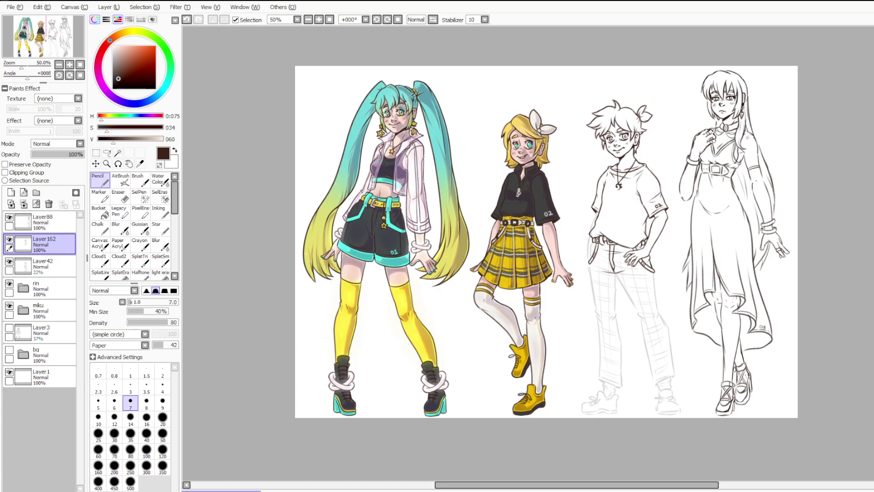
Ink a third crease slanting down from the crotch into the leg nearest Rin.
scroll(311, 188, up, 1)
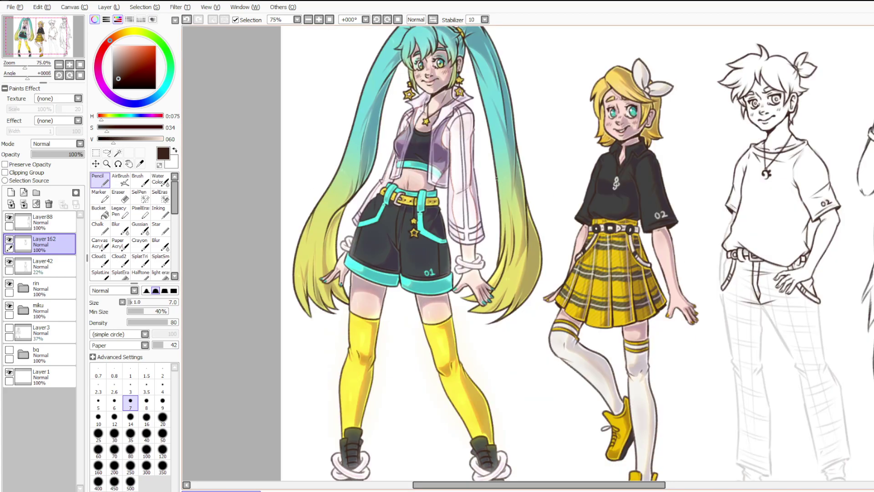
scroll(497, 179, down, 2)
scroll(658, 161, up, 1)
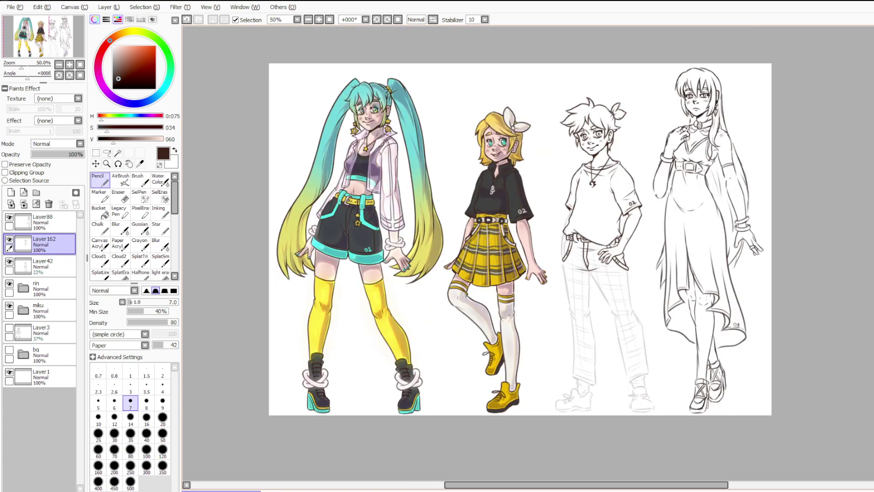
scroll(619, 282, up, 5)
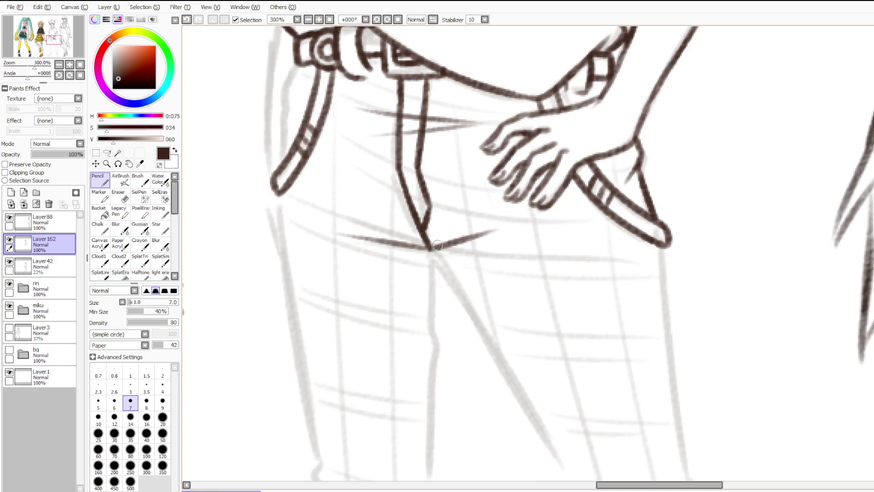
drag(430, 250, 364, 273)
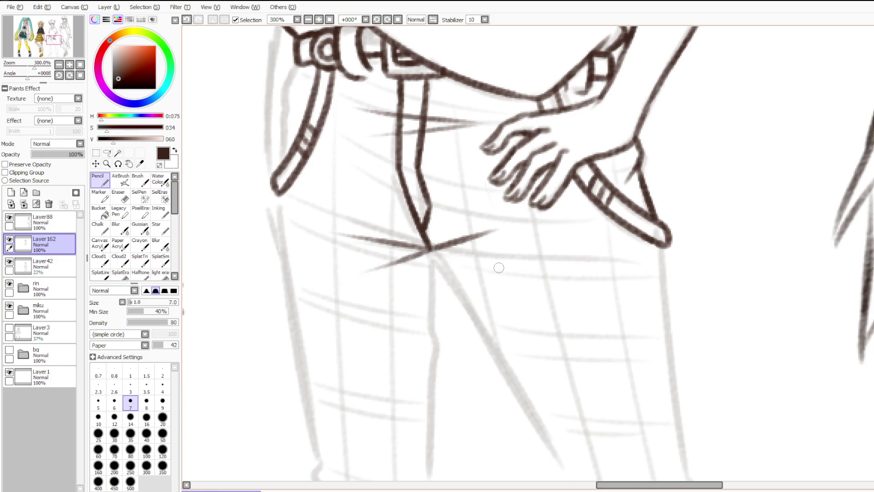
Check how the crotch creases on Len's trousers read at full-figure scale beside Miku and Rin.
scroll(498, 267, down, 8)
scroll(498, 268, up, 4)
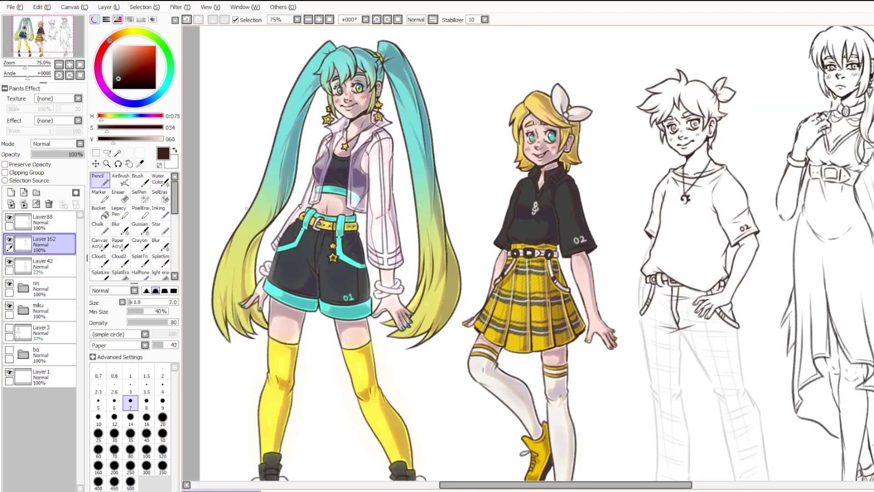
scroll(505, 266, down, 2)
scroll(505, 266, up, 3)
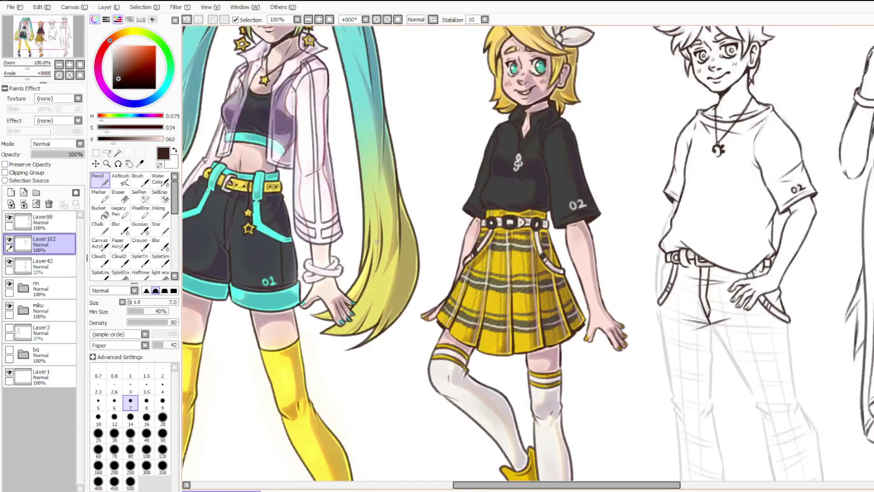
scroll(507, 266, down, 2)
scroll(508, 266, up, 1)
scroll(513, 265, down, 1)
scroll(513, 265, up, 2)
scroll(513, 265, down, 2)
scroll(609, 314, up, 3)
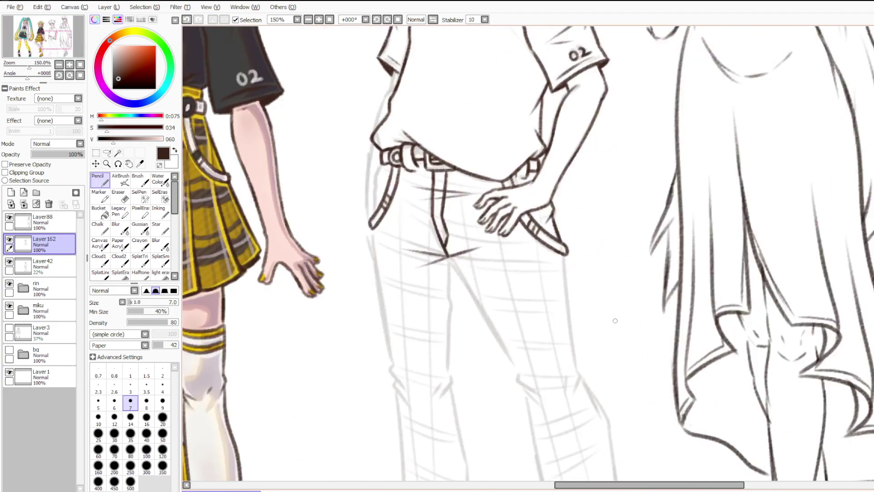
Ink the hip outline beside the hanging strap nearest Rin, from the belt down to the strap's tip.
drag(381, 163, 373, 196)
key(ctrl+z)
drag(384, 160, 369, 225)
key(ctrl+z)
Ink the outer thigh edge of the leg nearest Rin from the strap's tip to the knee, with fold lines at the knee.
drag(373, 225, 394, 376)
key(ctrl+z)
drag(373, 228, 388, 355)
key(ctrl+z)
mouse_move(372, 225)
mouse_down()
mouse_move(393, 363)
mouse_move(407, 399)
mouse_move(425, 403)
mouse_up()
mouse_move(449, 374)
mouse_down()
mouse_move(443, 393)
mouse_move(452, 286)
mouse_up()
key(ctrl+z)
Ink a short crease slanting from the crotch into the leg below Len's hand.
mouse_move(449, 256)
mouse_down()
mouse_move(449, 298)
mouse_move(451, 261)
mouse_move(502, 349)
mouse_move(449, 260)
mouse_move(475, 277)
mouse_up()
key(ctrl+z)
key(ctrl+z)
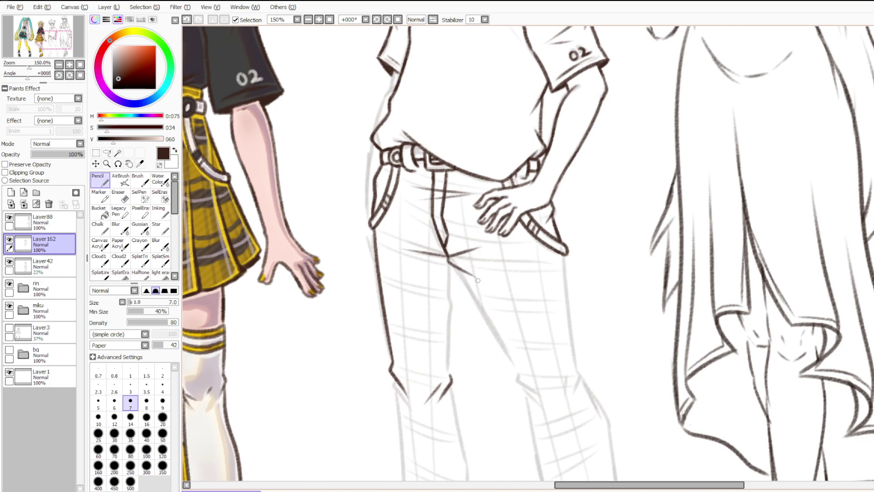
Try inking the inner thigh edge of the leg below Len's hand, from the crotch toward the knee.
scroll(366, 247, down, 3)
scroll(444, 304, up, 3)
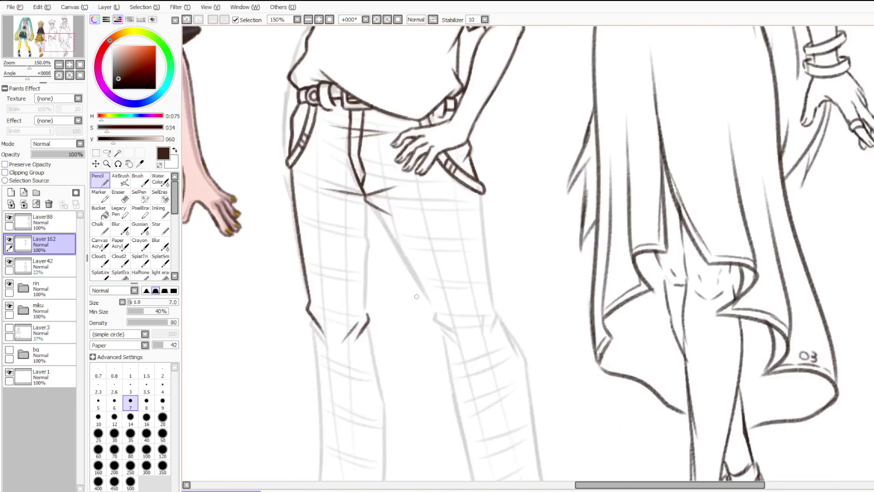
scroll(421, 260, up, 1)
key(ctrl+z)
mouse_move(331, 184)
mouse_down()
mouse_move(363, 200)
mouse_move(369, 176)
mouse_move(436, 320)
mouse_up()
key(ctrl+z)
key(ctrl+z)
key(ctrl+z)
key(ctrl+z)
key(ctrl+z)
key(ctrl+z)
key(ctrl+z)
key(ctrl+z)
Ink the inner thigh edge of the leg below Len's hand from crotch to knee, ending in two slanted knee folds.
drag(352, 194, 440, 353)
key(ctrl+z)
mouse_move(355, 196)
mouse_down()
mouse_move(443, 349)
mouse_move(468, 368)
mouse_up()
drag(429, 318, 462, 382)
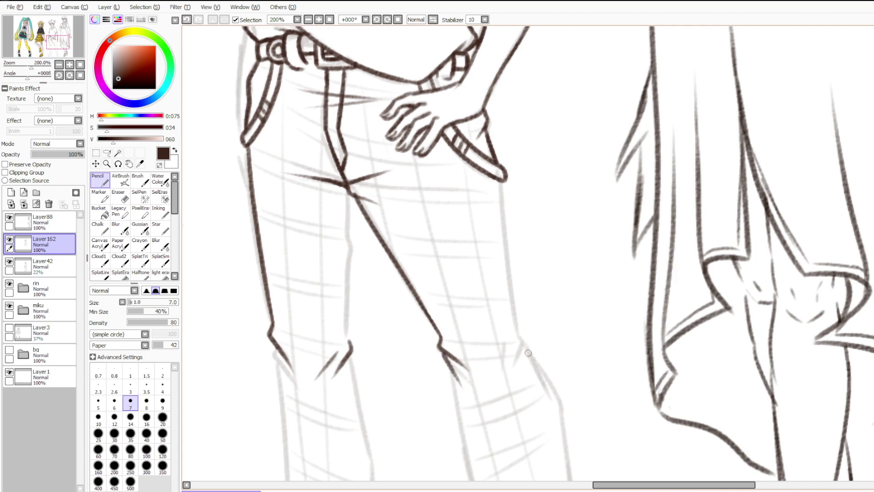
key(ctrl+z)
drag(441, 348, 477, 389)
Ink the same leg's outer thigh edge from the strap's tip to the knee, plus a short fold mark at the knee.
drag(504, 342, 502, 359)
drag(499, 179, 522, 344)
key(ctrl+z)
mouse_move(500, 180)
mouse_down()
mouse_move(517, 353)
mouse_move(514, 306)
mouse_up()
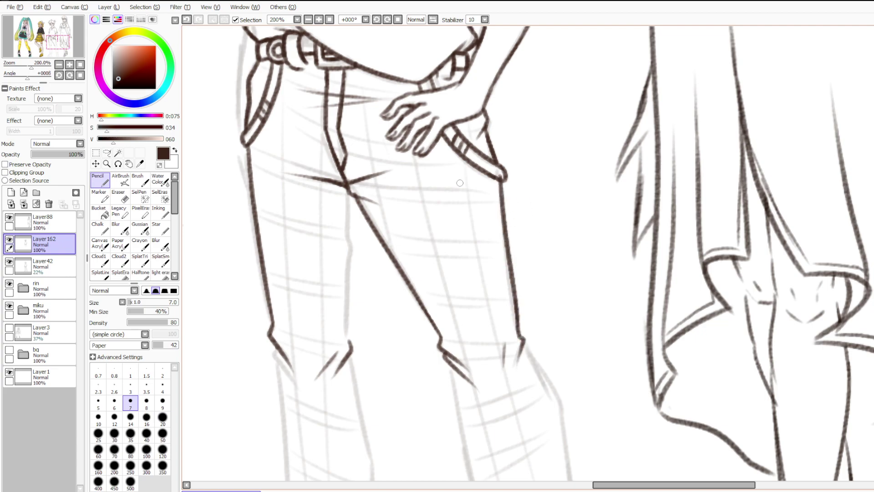
Ink the inner edge of the same leg from the knee folds down to the hem, with a small notch at the cuff.
scroll(457, 181, down, 3)
drag(520, 227, 518, 161)
scroll(518, 161, up, 3)
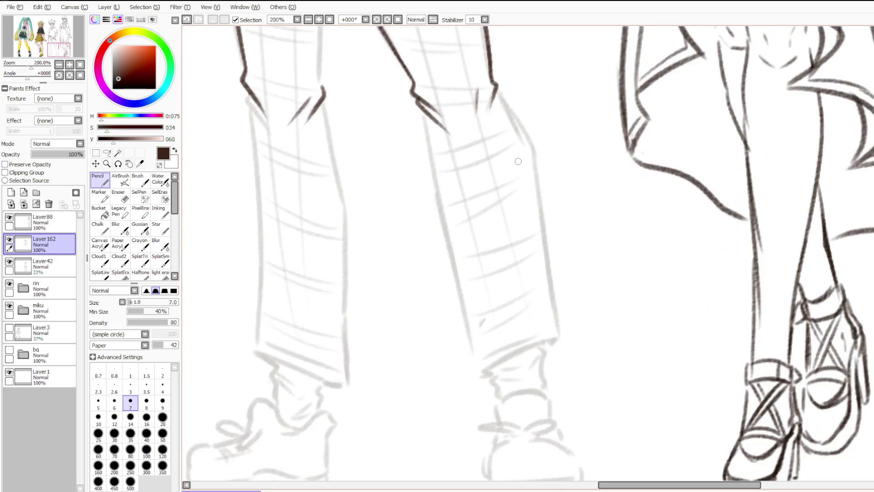
drag(423, 110, 473, 298)
key(ctrl+z)
drag(424, 111, 478, 332)
key(ctrl+z)
drag(423, 110, 479, 346)
drag(468, 308, 480, 374)
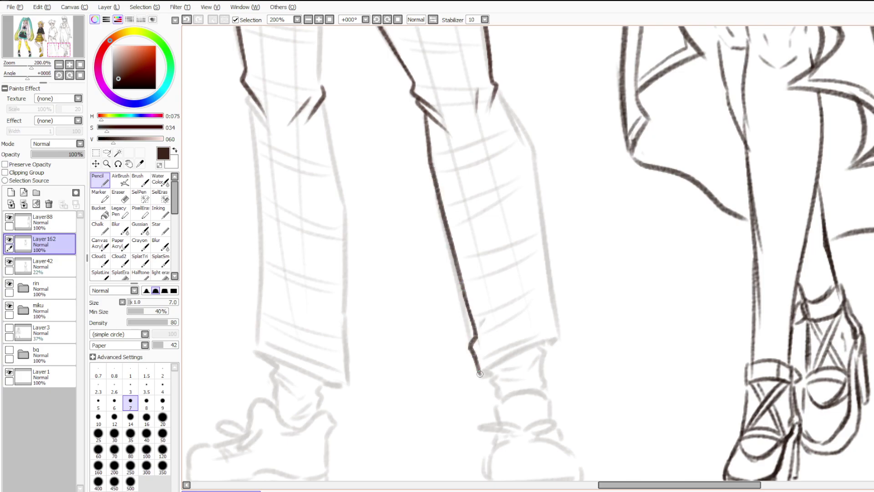
Try erasing around the cuff at the lower end of the leg with the Eraser at size 40.
click(121, 195)
click(146, 433)
mouse_move(484, 313)
mouse_down()
mouse_move(477, 352)
mouse_move(486, 314)
mouse_move(468, 316)
mouse_move(483, 372)
mouse_move(539, 369)
mouse_move(524, 381)
mouse_up()
click(100, 181)
key(ctrl+z)
key(ctrl+z)
key(ctrl+z)
Try out the cuff's side and a hem line across the ankle on the leg below Len's hand.
drag(472, 345, 544, 380)
key(ctrl+z)
drag(472, 339, 481, 367)
key(ctrl+z)
mouse_move(469, 340)
mouse_down()
mouse_move(482, 362)
mouse_move(551, 359)
mouse_up()
key(ctrl+z)
key(ctrl+z)
key(ctrl+z)
Ink the outer edge of the lower leg from the knee down to the cuff.
mouse_move(496, 91)
mouse_down()
mouse_move(523, 139)
mouse_move(515, 122)
mouse_move(539, 230)
mouse_up()
key(ctrl+z)
drag(533, 187, 549, 286)
key(ctrl+z)
mouse_move(537, 211)
mouse_down()
mouse_move(556, 342)
mouse_move(482, 390)
mouse_up()
key(ctrl+z)
Ink the wavy hem across the ankle and join it to both sides of the cuff.
mouse_move(554, 345)
mouse_down()
mouse_move(527, 341)
mouse_move(496, 366)
mouse_move(476, 366)
mouse_up()
mouse_move(471, 337)
mouse_down()
mouse_move(469, 362)
mouse_move(493, 367)
mouse_up()
drag(547, 349, 552, 346)
Ink slanted fold lines inside the cuff just above the hem.
drag(503, 360, 530, 336)
key(ctrl+z)
mouse_move(501, 362)
mouse_down()
mouse_move(506, 330)
mouse_move(534, 308)
mouse_move(517, 334)
mouse_up()
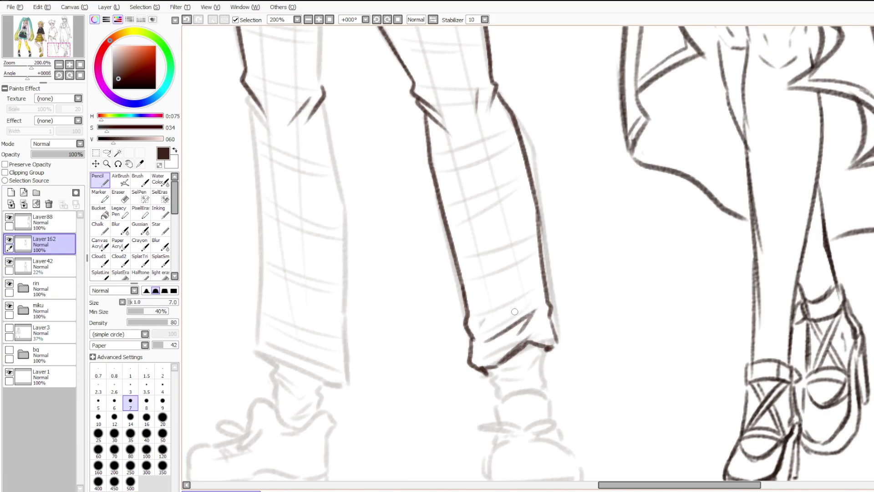
Ink a short slanted fold crease at the inner side of the cuff on the leg below Len's hand.
drag(470, 322, 478, 290)
key(ctrl+z)
drag(471, 335, 476, 346)
scroll(520, 350, down, 1)
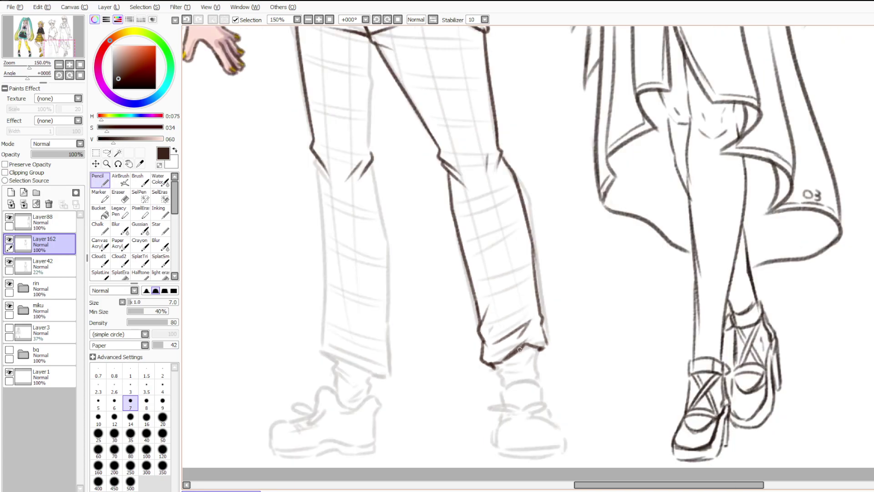
scroll(520, 349, down, 1)
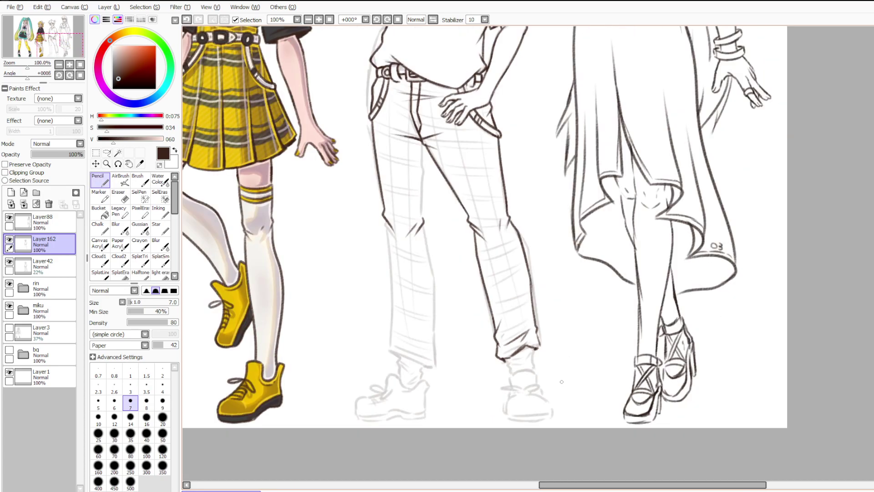
scroll(563, 380, up, 1)
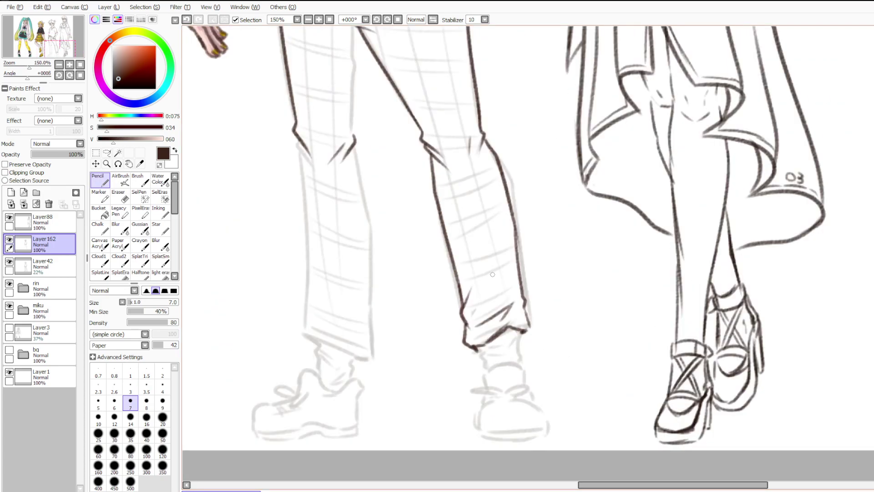
scroll(493, 274, down, 1)
Retrace and thicken the wavy hem line at both ends of that cuff.
scroll(519, 285, up, 3)
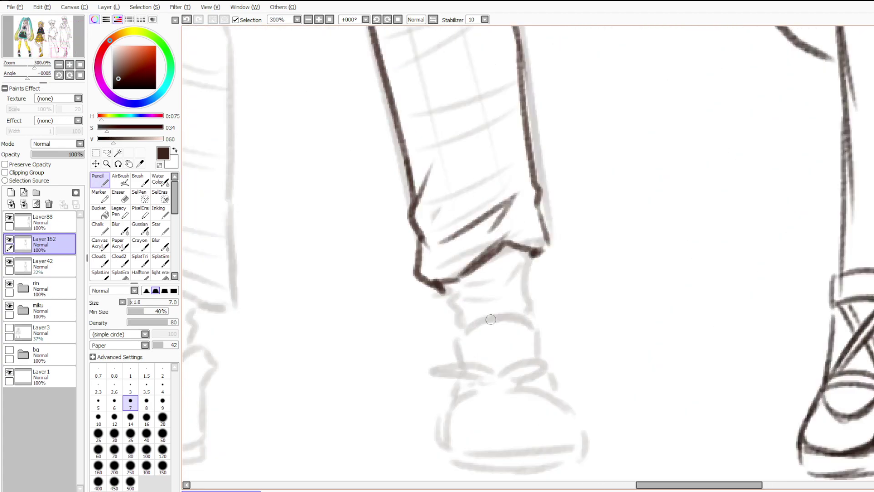
mouse_move(493, 251)
mouse_down()
mouse_move(520, 222)
mouse_move(494, 249)
mouse_move(516, 241)
mouse_move(533, 253)
mouse_up()
drag(428, 283, 475, 273)
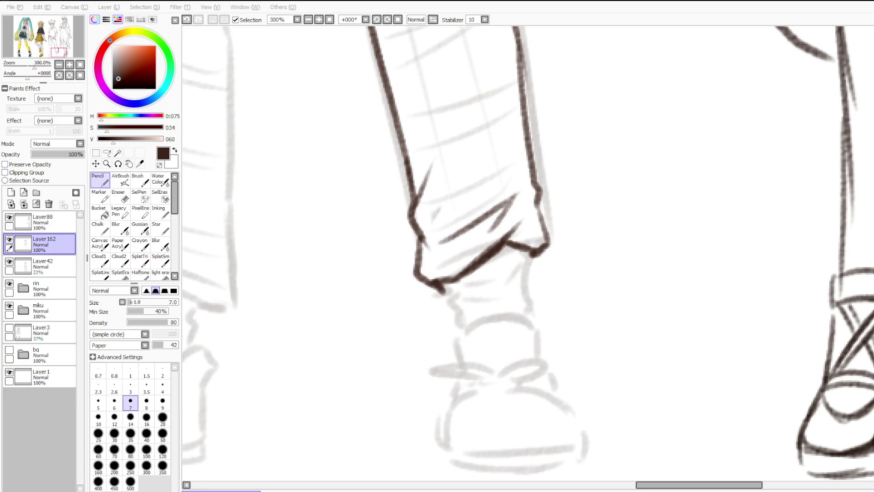
scroll(727, 307, down, 3)
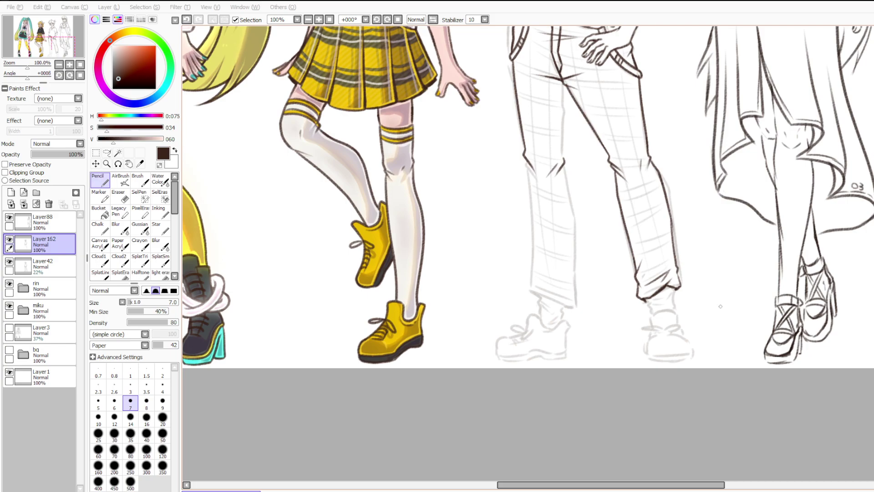
Ink the band visible below the hem around the ankle and clean up its lower edge with the Eraser.
scroll(720, 306, up, 2)
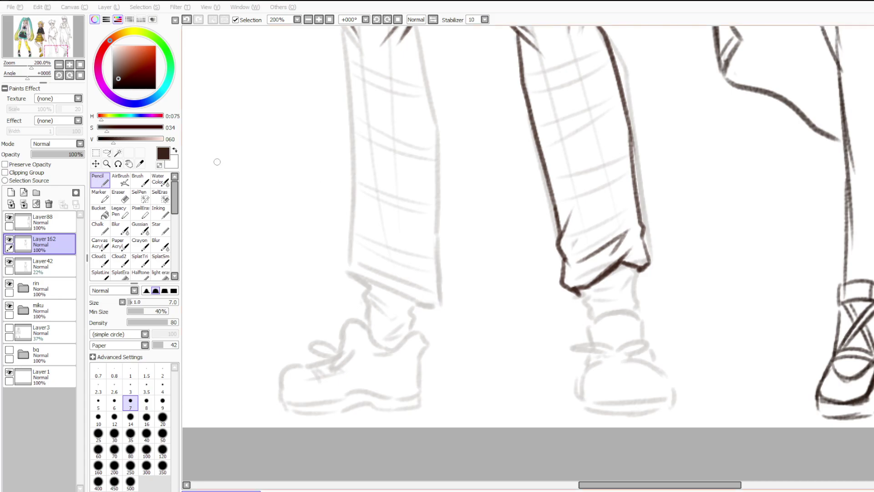
scroll(498, 221, down, 2)
scroll(612, 262, up, 3)
mouse_move(398, 271)
mouse_down()
mouse_move(483, 253)
mouse_move(480, 228)
mouse_move(481, 248)
mouse_move(400, 272)
mouse_up()
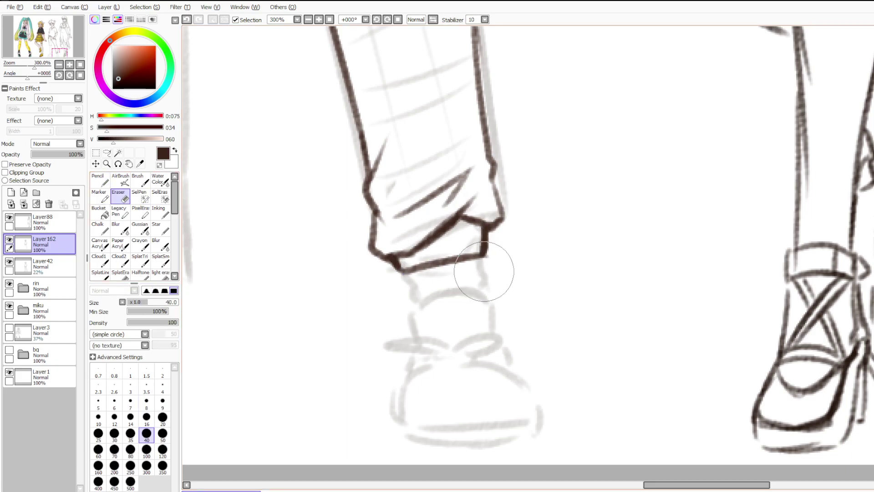
Ink both sides of the ankle below the band, with small creases across the sock.
mouse_move(392, 258)
mouse_down()
mouse_move(410, 274)
mouse_move(413, 302)
mouse_up()
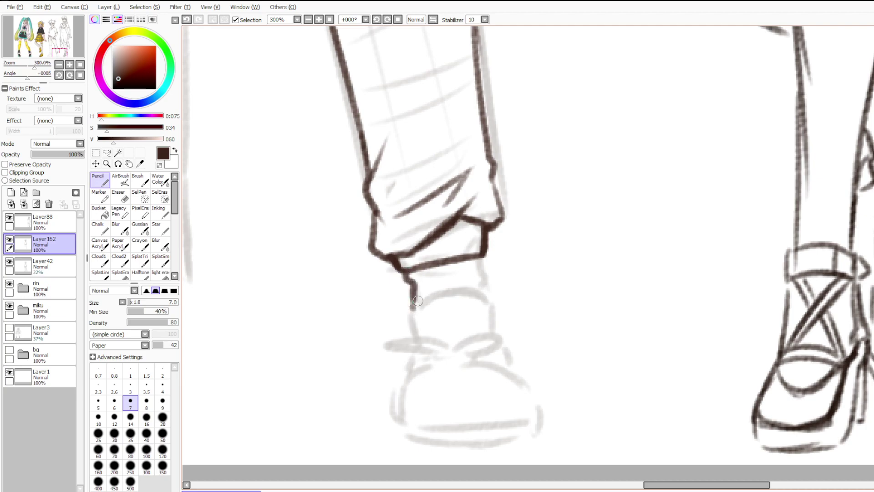
key(ctrl+z)
drag(403, 272, 411, 308)
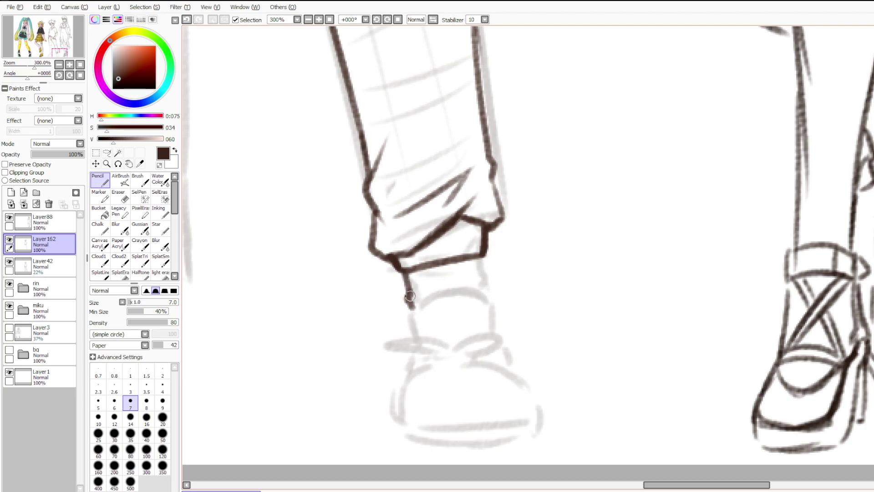
drag(477, 256, 483, 294)
mouse_move(479, 278)
mouse_down()
mouse_move(451, 272)
mouse_move(476, 278)
mouse_up()
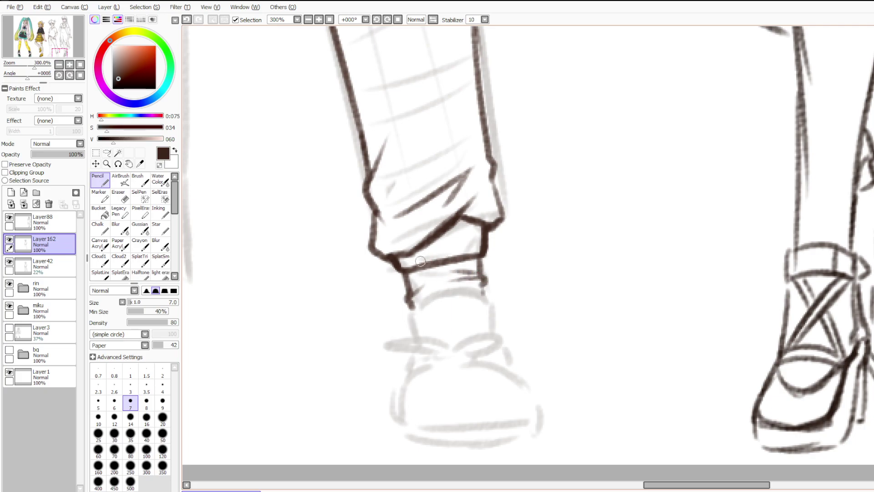
scroll(486, 220, down, 7)
scroll(472, 190, up, 2)
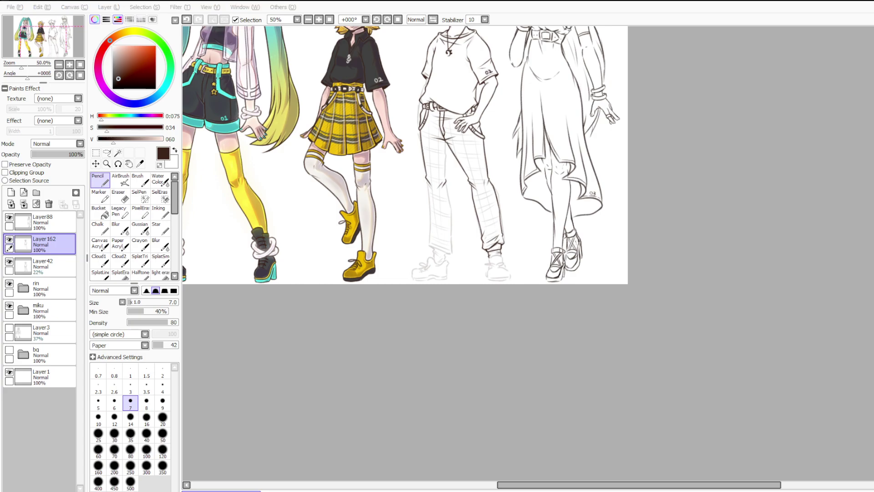
On the faded sketch layer Layer42, select Len's side-view shoe and enlarge it with Transform, extending the toe forward.
scroll(358, 158, up, 1)
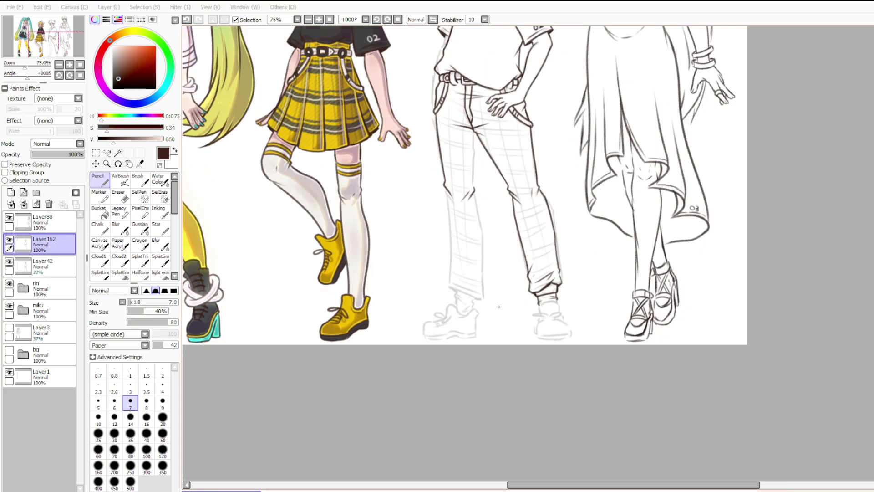
scroll(477, 328, up, 1)
scroll(460, 332, up, 1)
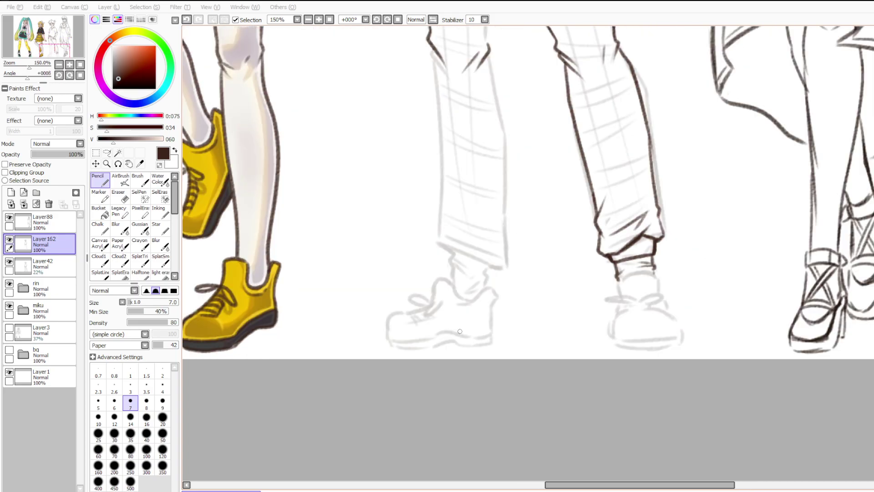
scroll(477, 296, up, 1)
click(43, 264)
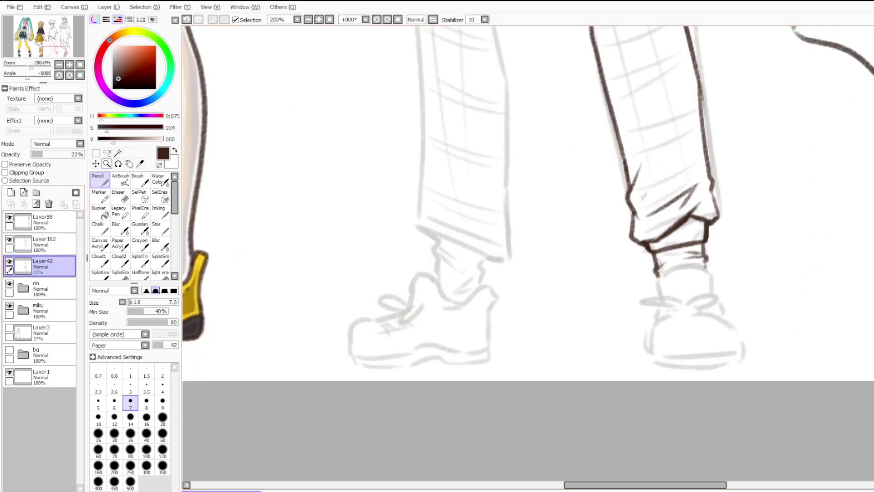
click(106, 152)
mouse_move(292, 251)
mouse_down()
mouse_move(471, 428)
mouse_move(468, 360)
mouse_up()
mouse_move(521, 386)
mouse_down()
mouse_move(332, 321)
mouse_move(423, 265)
mouse_up()
mouse_move(450, 292)
mouse_down()
mouse_move(479, 284)
mouse_move(528, 310)
mouse_up()
key(ctrl+t)
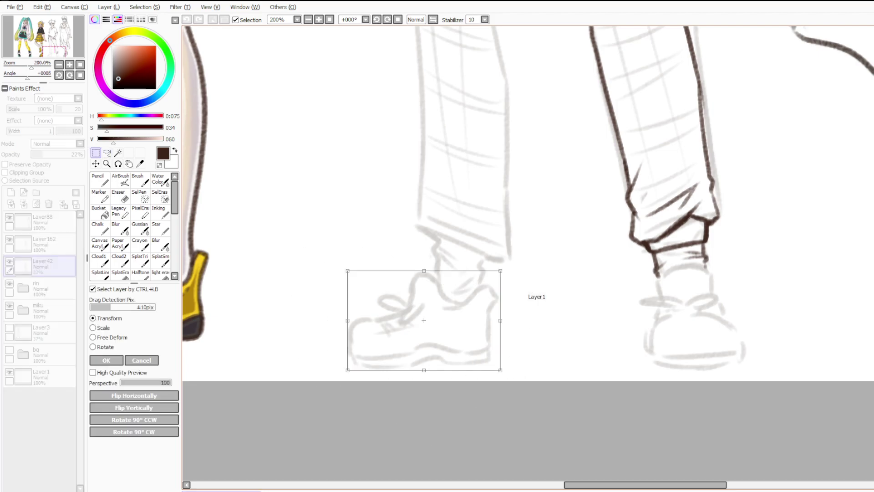
drag(426, 314, 423, 315)
drag(504, 263, 511, 258)
drag(343, 314, 324, 314)
drag(418, 313, 417, 311)
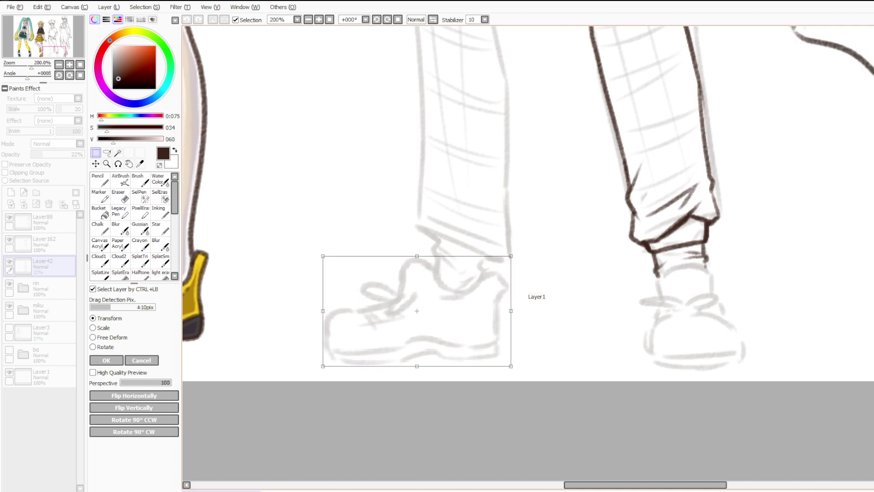
key(Return)
key(ctrl+d)
Check the enlarged shoe sketch against Len's figure and the rest of the lineup.
scroll(497, 291, down, 3)
scroll(497, 291, up, 4)
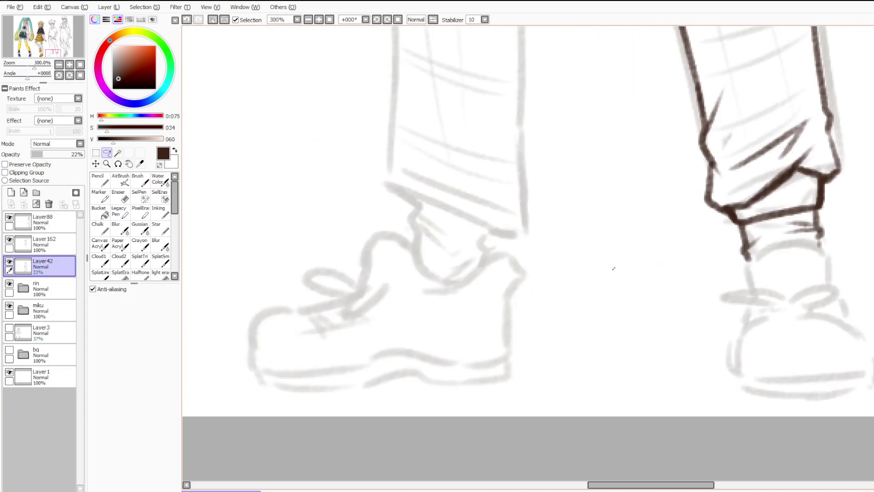
scroll(614, 268, down, 3)
scroll(613, 268, down, 3)
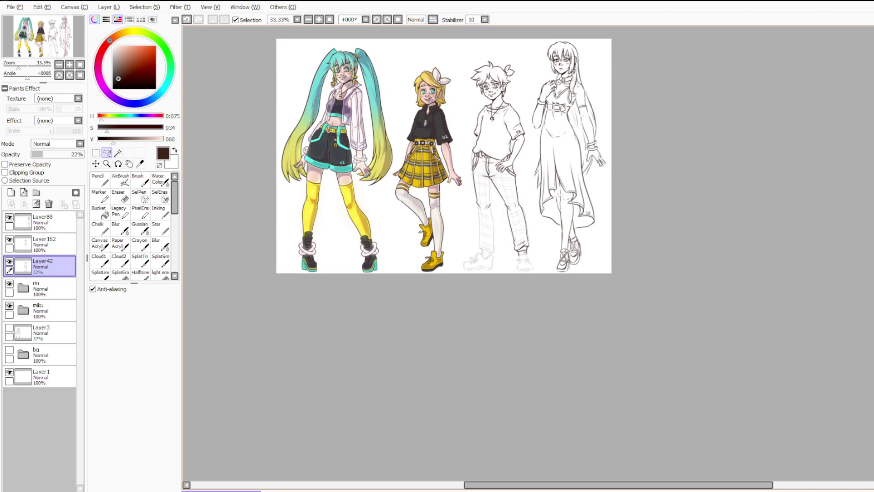
scroll(505, 242, up, 3)
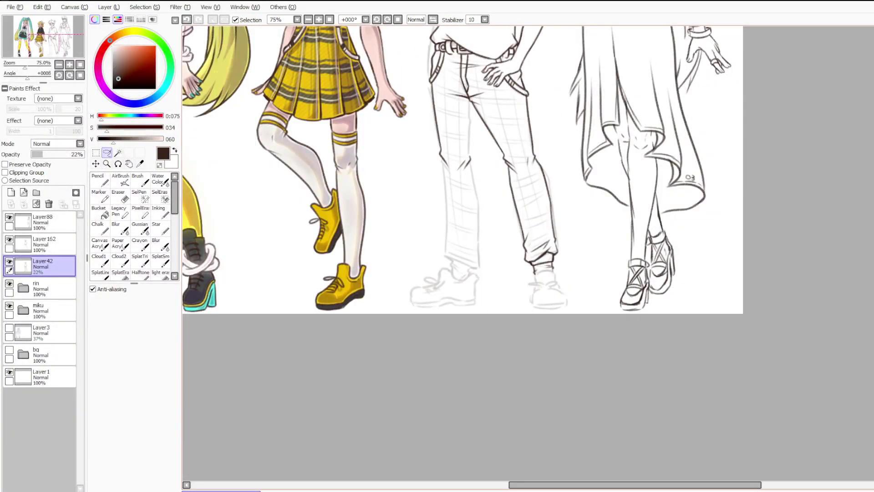
scroll(518, 242, up, 1)
scroll(451, 286, down, 3)
scroll(464, 227, up, 2)
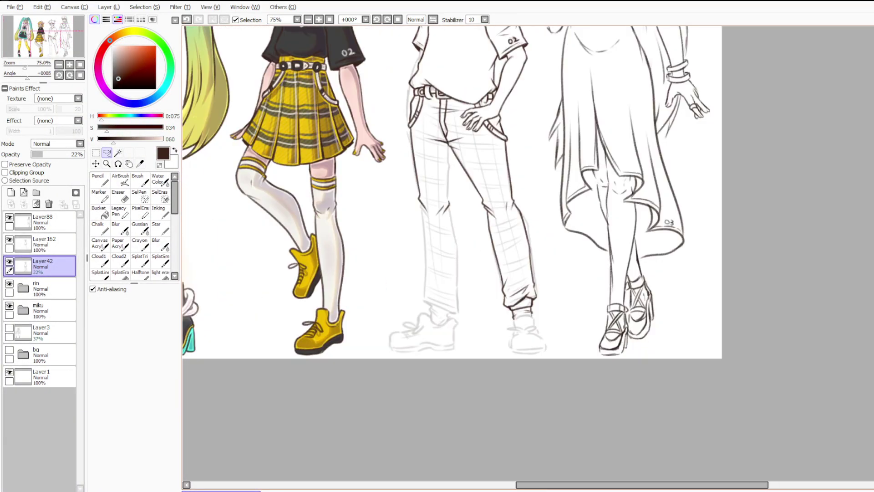
scroll(475, 291, up, 2)
On Layer162, ink the inner thigh of Len's other leg with the Pencil from the crotch down to the knee.
click(101, 181)
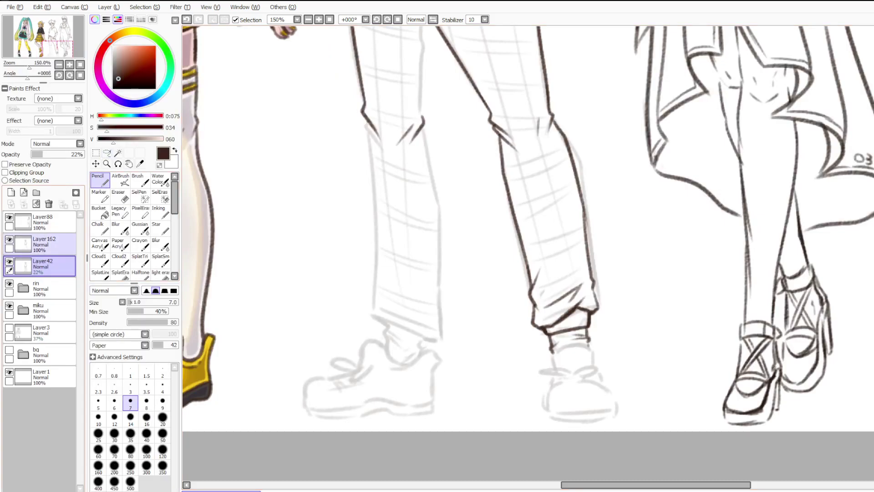
click(51, 245)
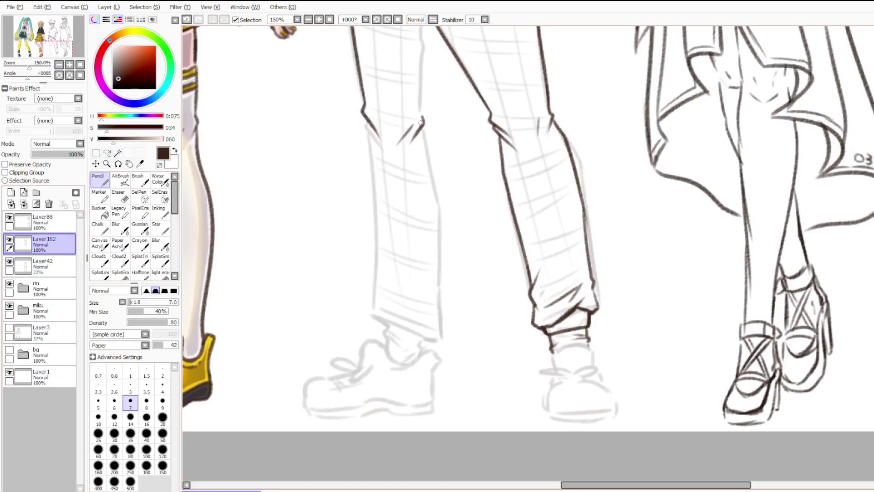
scroll(421, 123, down, 2)
scroll(383, 61, up, 3)
drag(465, 173, 457, 281)
mouse_move(463, 236)
mouse_down()
mouse_move(456, 255)
mouse_move(461, 250)
mouse_move(449, 250)
mouse_move(458, 318)
mouse_up()
key(ctrl+z)
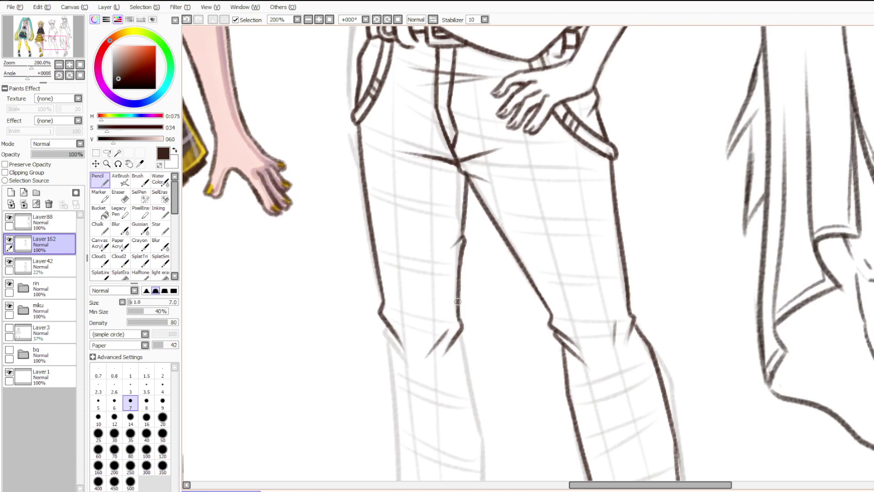
scroll(423, 274, down, 3)
scroll(437, 237, up, 6)
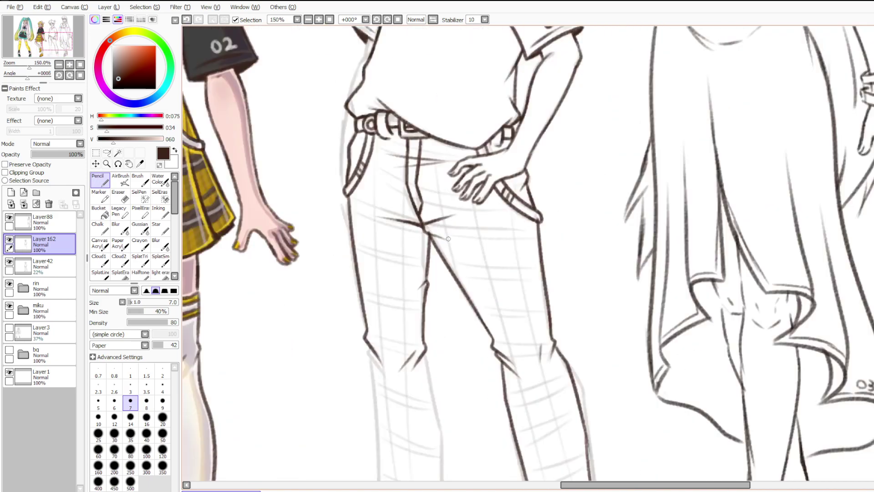
key(e)
click(146, 386)
drag(402, 213, 409, 216)
key(ctrl+z)
Try out the inner edge of that lower leg with the Pencil from the knee downwards.
scroll(406, 208, down, 5)
scroll(389, 397, up, 3)
click(100, 180)
mouse_move(449, 124)
mouse_down()
mouse_move(459, 159)
mouse_move(460, 345)
mouse_up()
key(ctrl+z)
key(ctrl+z)
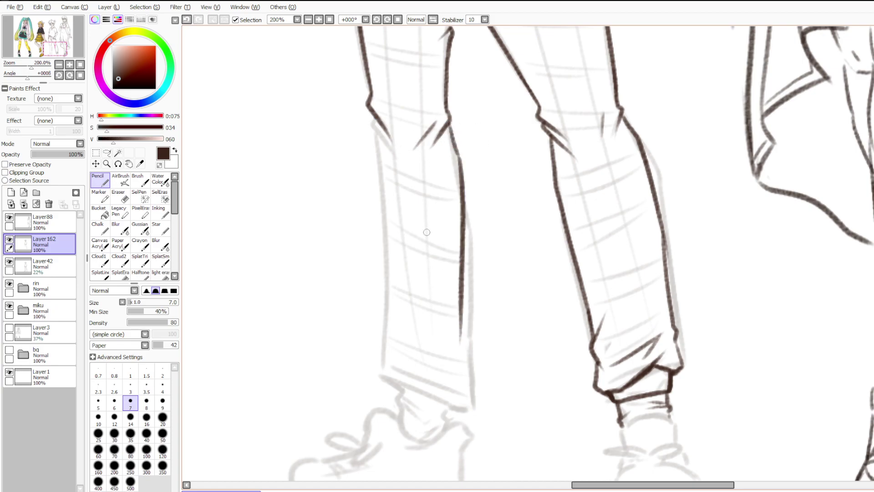
key(ctrl+z)
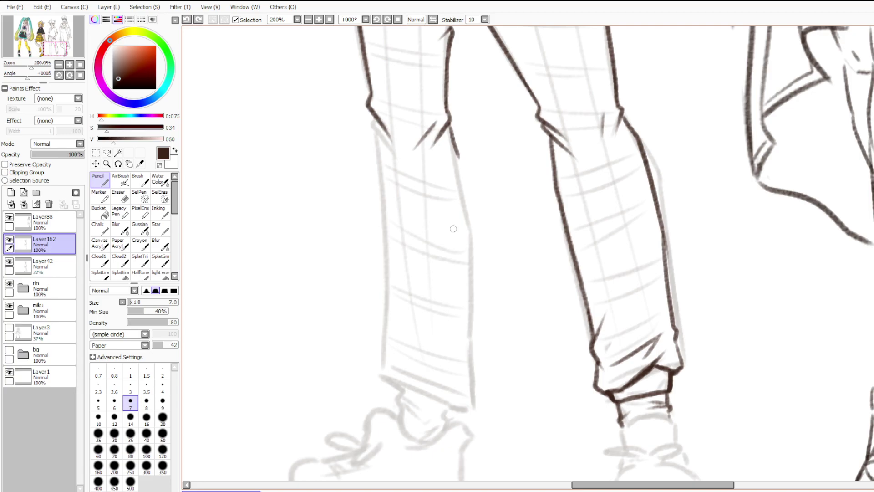
key(ctrl+z)
Ink the sides and curved lower edge of the band around the ankle above the side-view shoe.
mouse_move(400, 401)
mouse_down()
mouse_move(456, 408)
mouse_move(397, 389)
mouse_move(415, 408)
mouse_up()
key(ctrl+z)
key(ctrl+z)
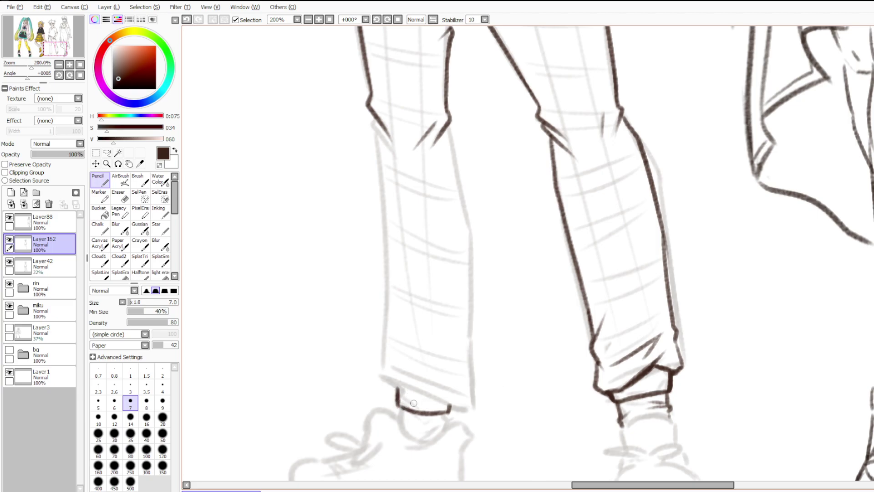
drag(450, 409, 451, 400)
key(ctrl+z)
Ink the inner edge of the lower leg above the side-view shoe, bending at the calf and pinching in at the cuff.
mouse_move(448, 127)
mouse_down()
mouse_move(470, 232)
mouse_move(452, 364)
mouse_up()
key(ctrl+z)
key(ctrl+z)
mouse_move(470, 233)
mouse_down()
mouse_move(468, 351)
mouse_move(451, 396)
mouse_up()
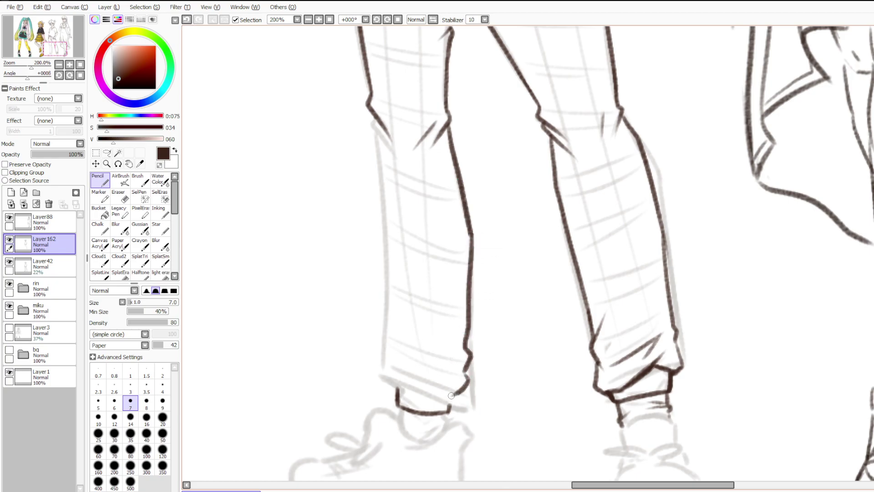
Try out a hem line across the ankle above the band and erase part of the cuff's corner.
mouse_move(398, 389)
mouse_down()
mouse_move(449, 399)
mouse_move(460, 390)
mouse_up()
key(ctrl+z)
click(119, 196)
click(147, 416)
key(ctrl+z)
mouse_move(437, 397)
mouse_down()
mouse_move(410, 386)
mouse_move(432, 397)
mouse_move(474, 378)
mouse_up()
click(99, 180)
key(ctrl+z)
key(ctrl+z)
key(ctrl+z)
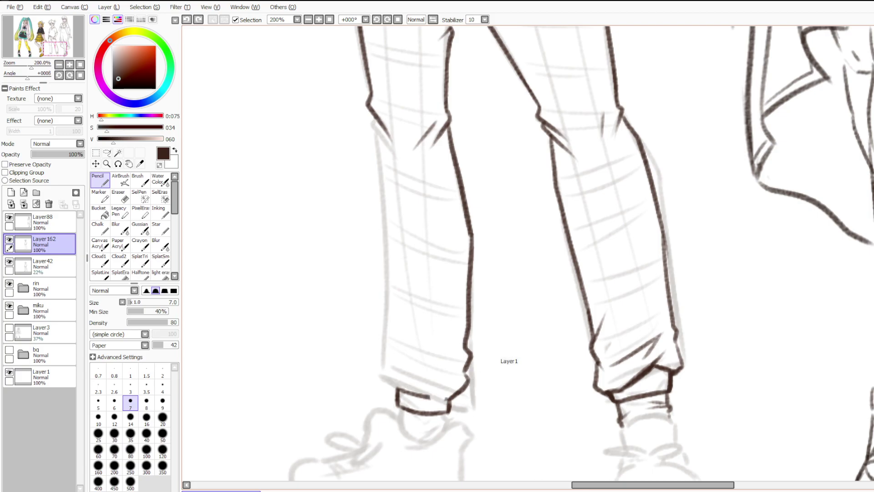
key(ctrl+z)
key(ctrl+z)
key(ctrl+z)
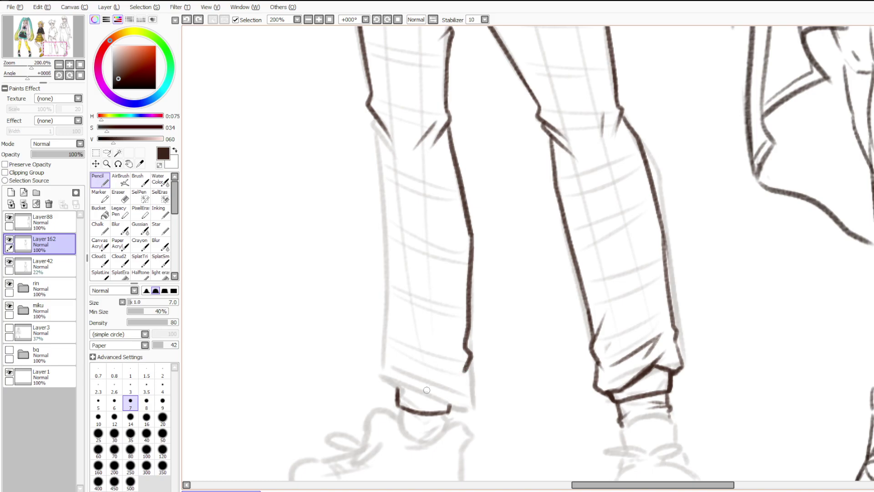
drag(399, 390, 416, 391)
key(ctrl+z)
Ink the outer edge of the same lower leg from the knee to the cuff, adding slanted fold creases near its end.
drag(372, 113, 389, 294)
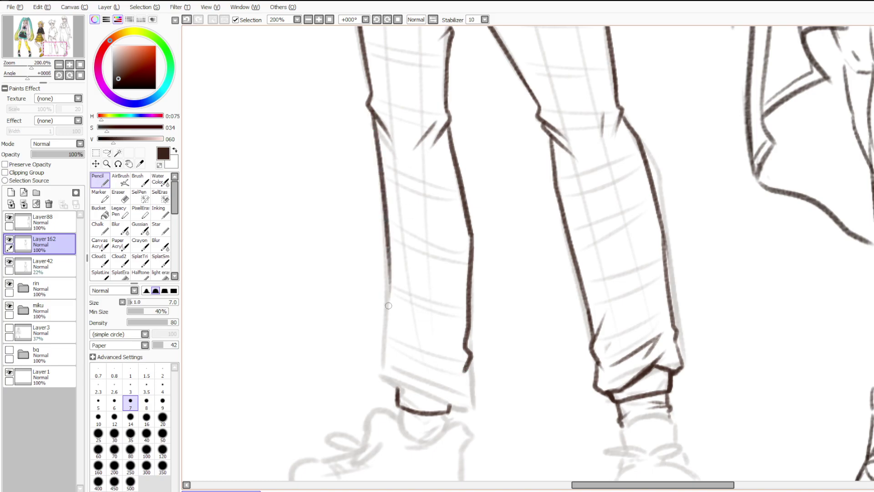
key(ctrl+z)
mouse_move(372, 113)
mouse_down()
mouse_move(388, 328)
mouse_move(406, 362)
mouse_up()
drag(390, 317, 406, 343)
drag(462, 347, 426, 373)
key(ctrl+z)
key(ctrl+z)
mouse_move(390, 316)
mouse_down()
mouse_move(412, 342)
mouse_move(384, 291)
mouse_up()
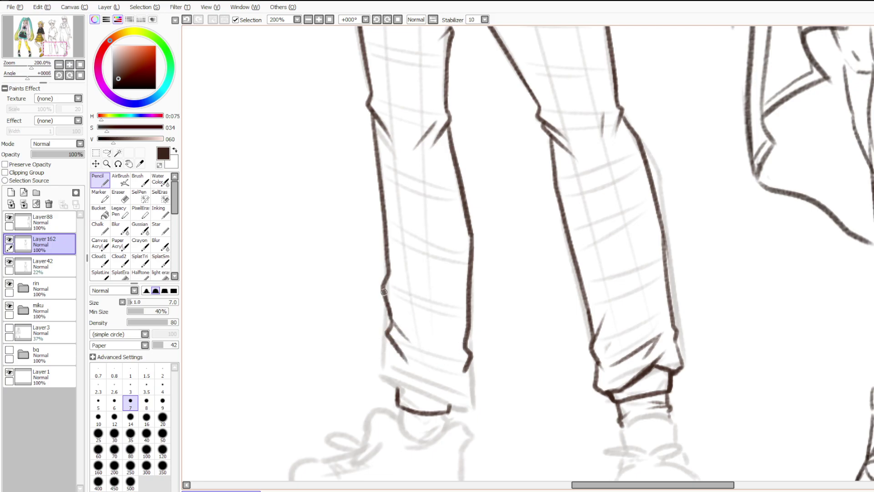
key(ctrl+z)
drag(388, 332, 406, 300)
key(ctrl+z)
key(ctrl+z)
Ink the cuff's flared outer side and the wavy hem across the top of the ankle band.
mouse_move(388, 333)
mouse_down()
mouse_move(402, 304)
mouse_move(387, 294)
mouse_move(381, 364)
mouse_move(398, 393)
mouse_up()
key(ctrl+z)
mouse_move(390, 338)
mouse_down()
mouse_move(400, 390)
mouse_move(420, 399)
mouse_move(439, 386)
mouse_move(449, 401)
mouse_move(466, 389)
mouse_move(452, 399)
mouse_up()
key(ctrl+z)
mouse_move(468, 368)
mouse_down()
mouse_move(460, 397)
mouse_move(448, 401)
mouse_up()
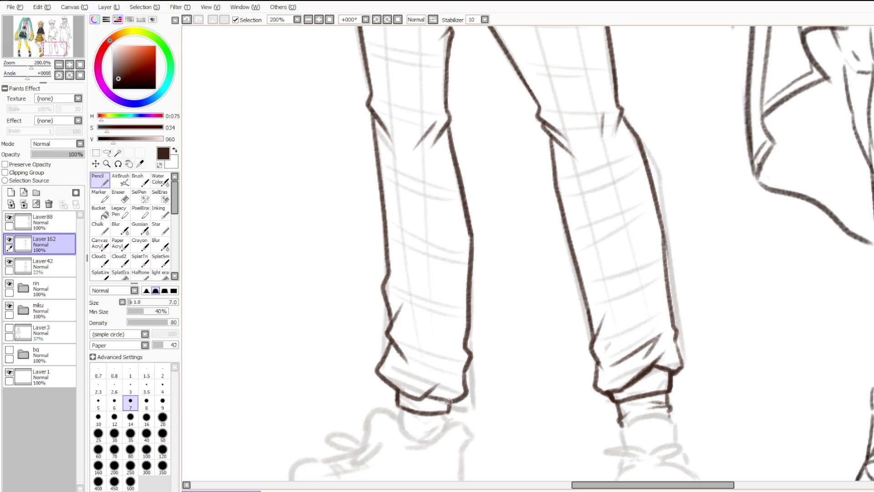
Redraw the cuff's inner corner as a rounded curve leading down from the leg's inner edge to the hem.
key(ctrl+z)
mouse_move(466, 368)
mouse_down()
mouse_move(468, 389)
mouse_move(449, 404)
mouse_move(438, 399)
mouse_move(454, 386)
mouse_up()
key(ctrl+z)
key(ctrl+z)
key(ctrl+z)
key(ctrl+z)
drag(469, 362, 462, 400)
key(ctrl+z)
drag(467, 360, 473, 404)
key(ctrl+z)
drag(469, 362, 449, 405)
key(ctrl+z)
key(ctrl+z)
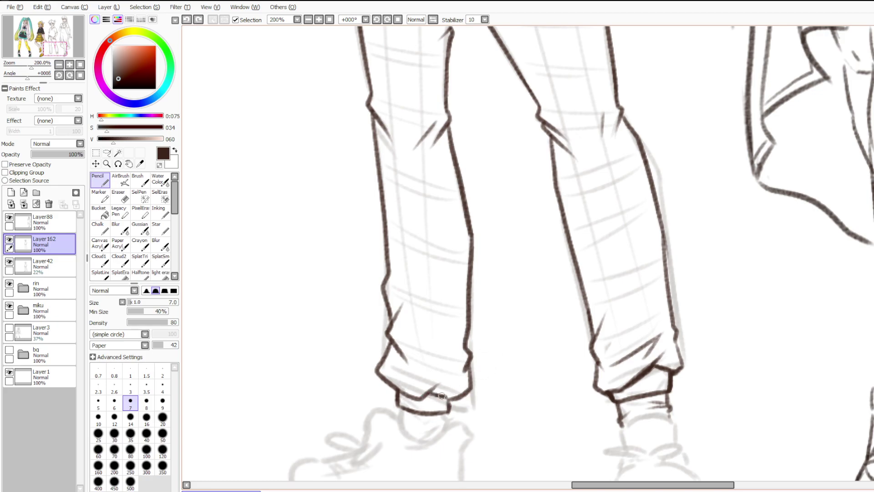
Touch up the wavy hem line of the trouser cuff above the ankle band.
drag(424, 394, 451, 394)
scroll(446, 354, down, 5)
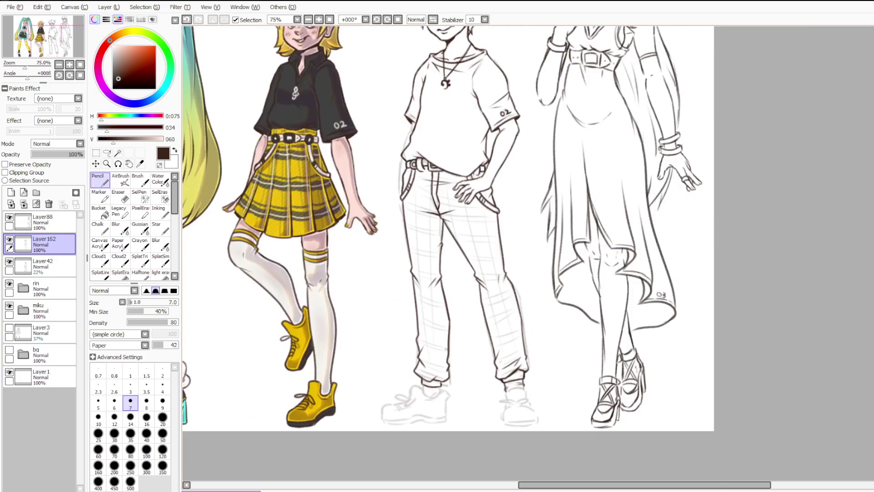
scroll(454, 379, up, 4)
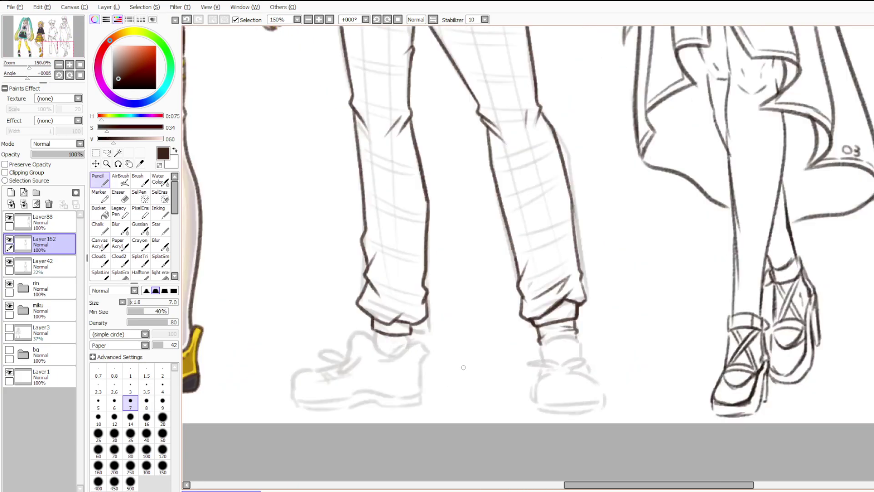
scroll(477, 147, up, 2)
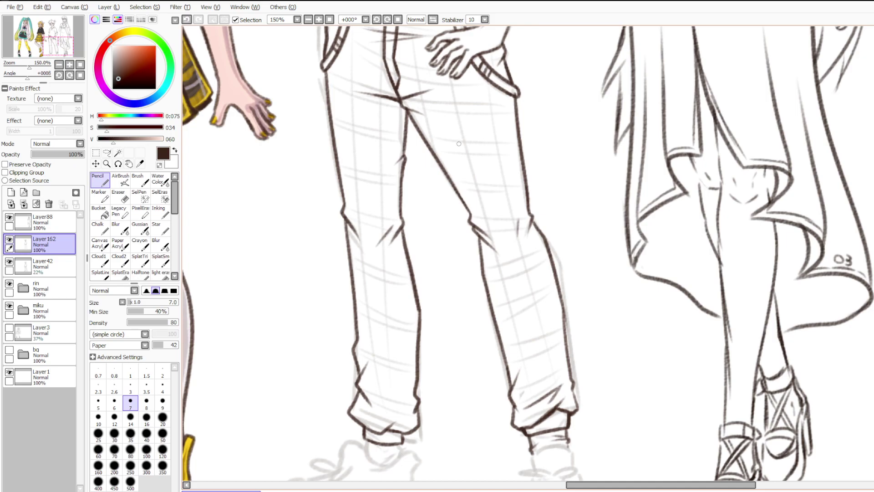
scroll(469, 143, down, 1)
scroll(320, 210, up, 1)
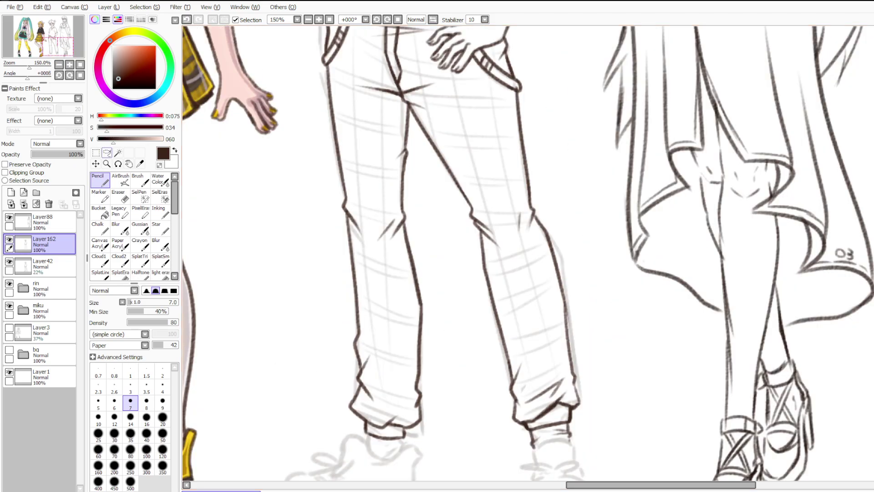
Lasso the leg's inner contour from the crotch to the cuff, then cut and paste it onto a separate layer.
click(107, 152)
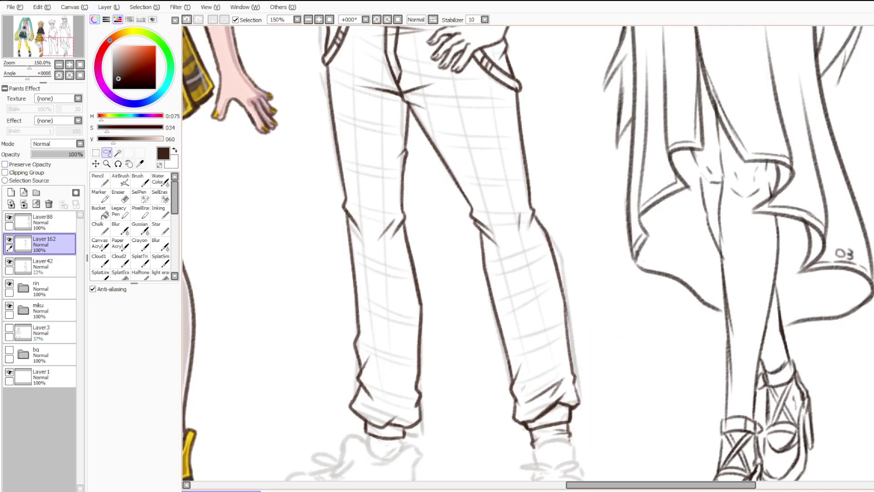
drag(449, 401, 419, 133)
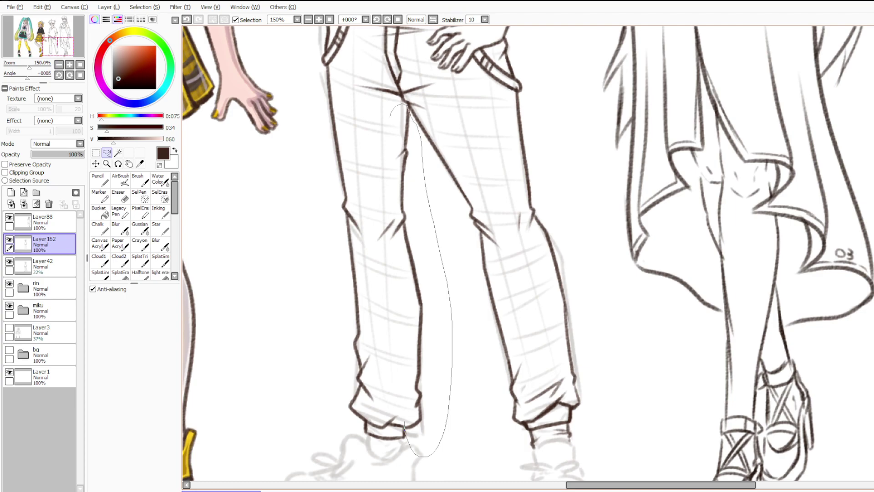
drag(382, 332, 394, 383)
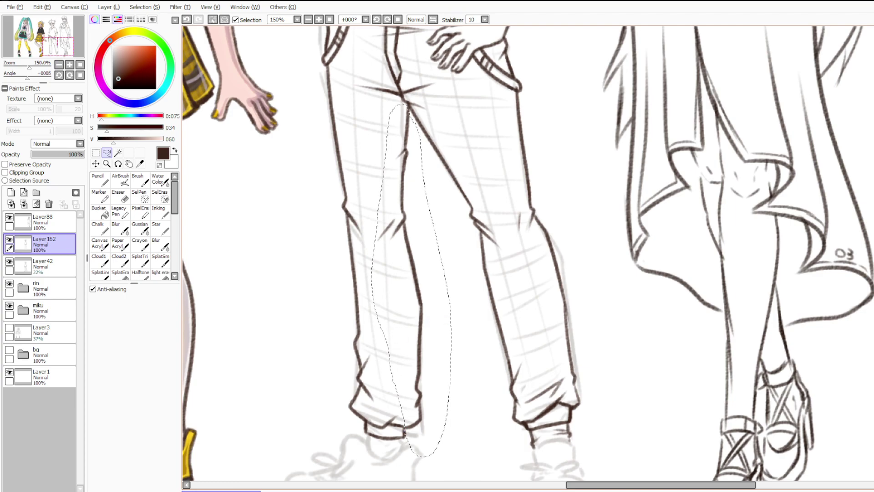
scroll(428, 321, down, 2)
drag(429, 321, 413, 321)
key(ctrl+x)
key(ctrl+v)
Move the pasted inner contour slightly toward the other leg to widen the trouser leg.
click(96, 164)
scroll(365, 260, up, 2)
drag(418, 246, 431, 246)
key(ctrl+z)
scroll(425, 231, up, 2)
drag(476, 223, 493, 223)
scroll(493, 223, down, 4)
scroll(509, 204, up, 3)
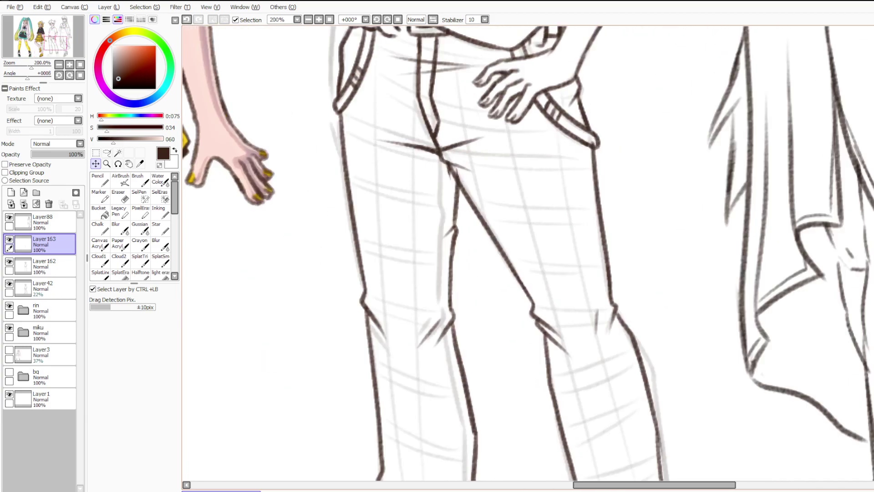
Erase the stray stroke end on Layer162 where the shifted inner leg line meets the crotch.
key(ctrl+plus)
key(ctrl+plus)
click(121, 196)
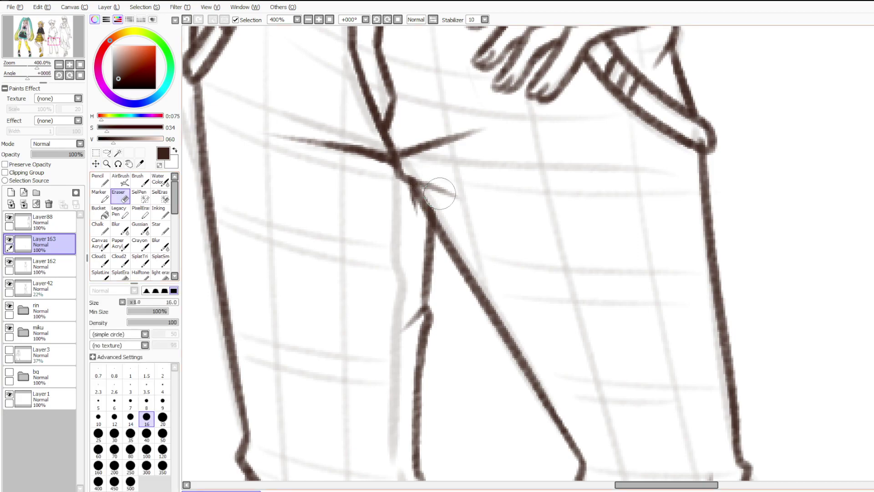
click(50, 266)
drag(390, 195, 407, 225)
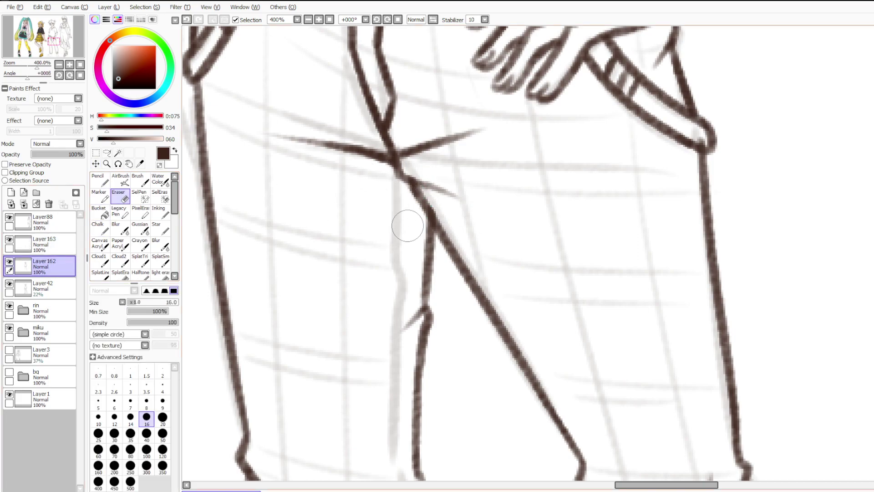
scroll(407, 226, down, 5)
scroll(402, 324, up, 2)
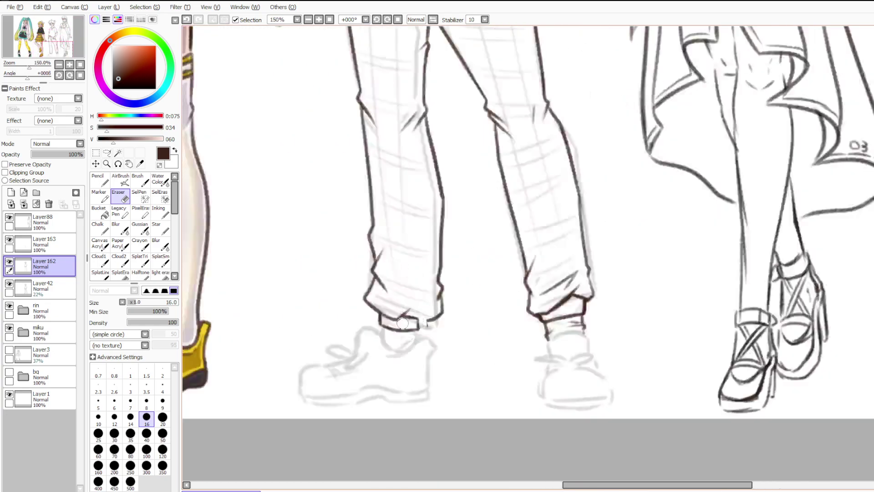
scroll(402, 353, down, 2)
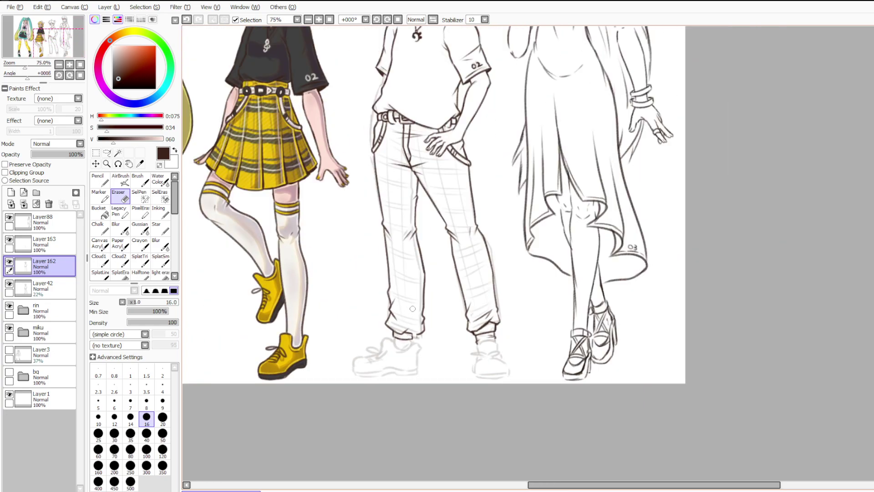
scroll(411, 309, up, 1)
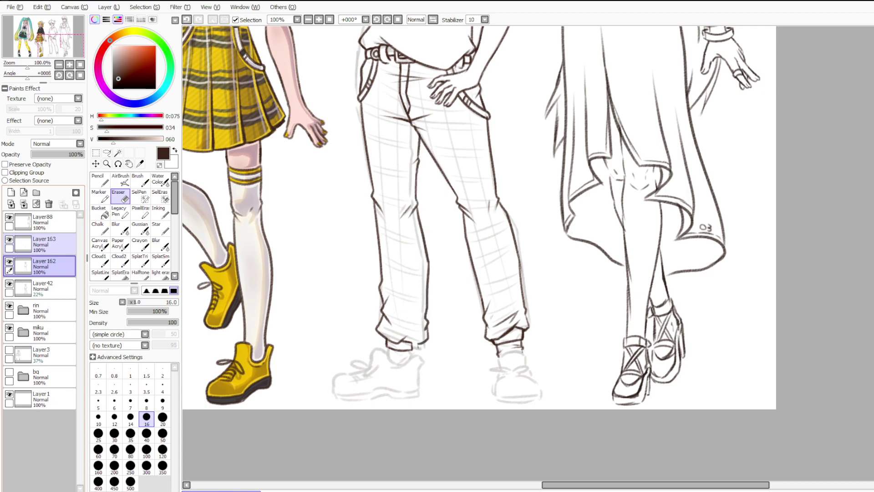
Merge Layer163 down into Layer162.
click(45, 243)
scroll(382, 357, up, 5)
click(23, 204)
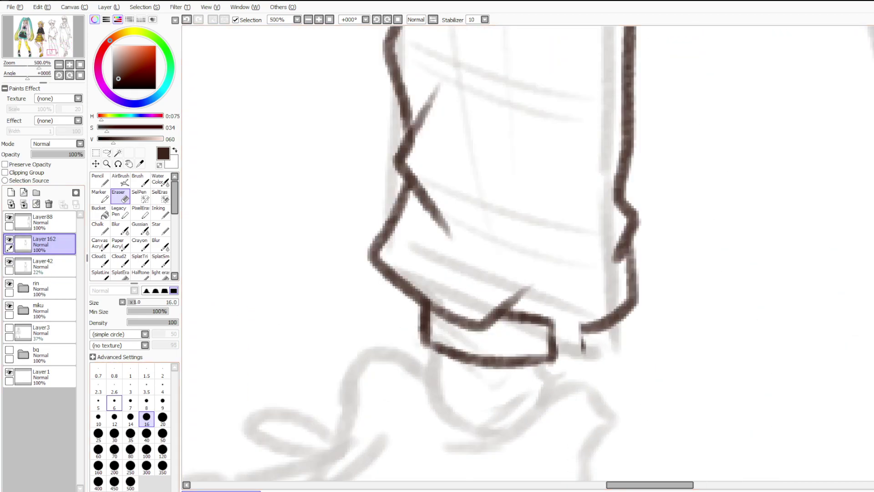
Erase the right part of the hem and ankle cuff on the left trouser leg with a size 14 eraser.
click(130, 418)
mouse_move(552, 343)
mouse_down()
mouse_move(569, 344)
mouse_move(621, 297)
mouse_move(629, 220)
mouse_up()
drag(572, 320, 537, 313)
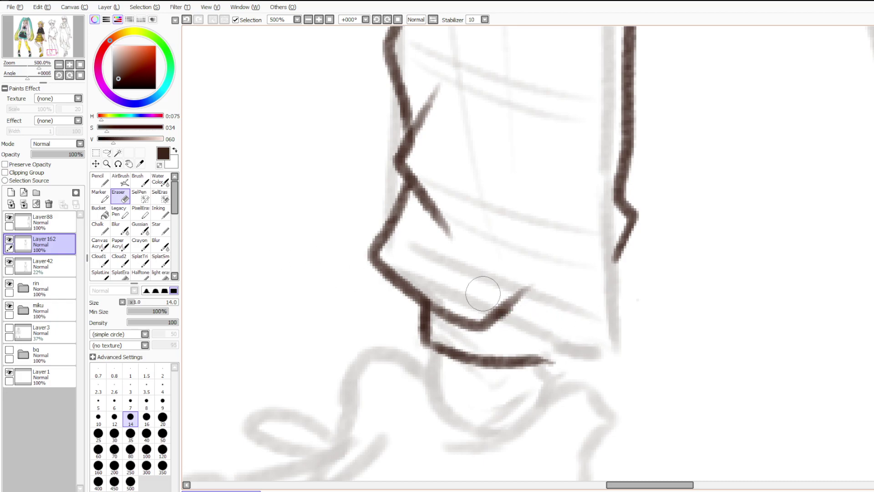
Redraw the left trouser leg's lower right corner, hem and wider ankle cuff with the Pencil at size 7.
key(n)
mouse_move(626, 239)
mouse_down()
mouse_move(636, 288)
mouse_move(583, 323)
mouse_up()
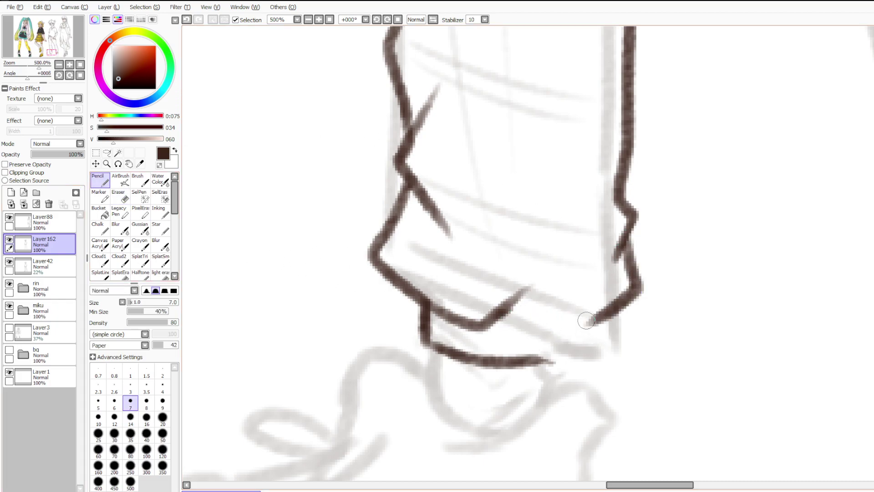
drag(500, 314, 579, 316)
key(ctrl+z)
drag(498, 311, 592, 314)
drag(510, 313, 600, 315)
mouse_move(588, 320)
mouse_down()
mouse_move(586, 350)
mouse_move(570, 364)
mouse_move(436, 339)
mouse_move(586, 357)
mouse_move(528, 371)
mouse_move(437, 348)
mouse_move(500, 368)
mouse_up()
key(ctrl+z)
key(ctrl+z)
key(ctrl+z)
Clean up the inner edge of the left ankle cuff's bottom line with a size 9 eraser.
key(e)
drag(448, 344, 546, 351)
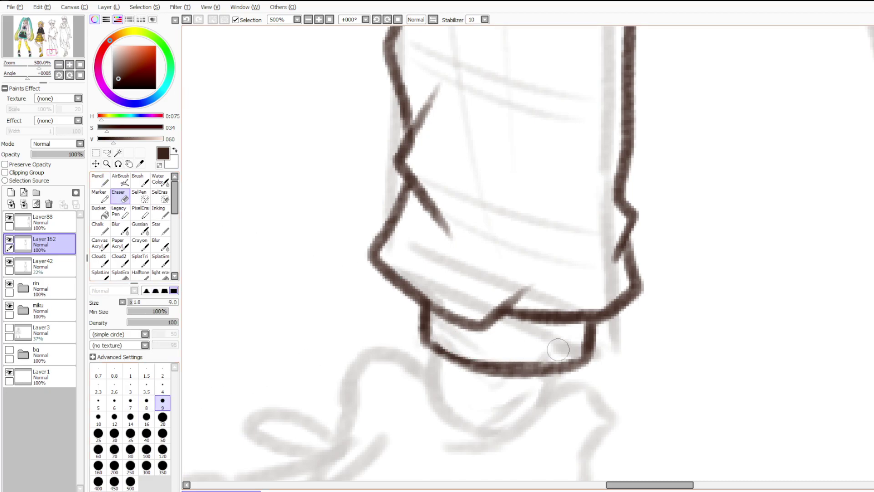
drag(485, 352, 562, 346)
scroll(485, 273, down, 7)
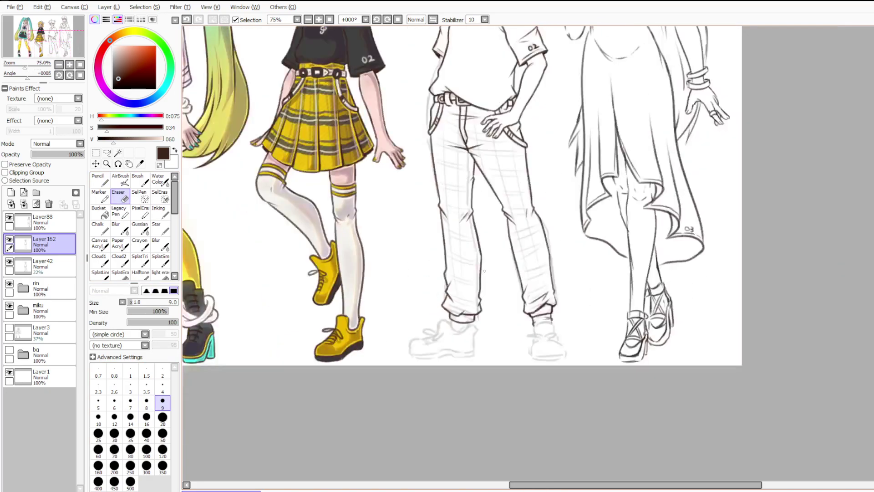
scroll(479, 286, down, 2)
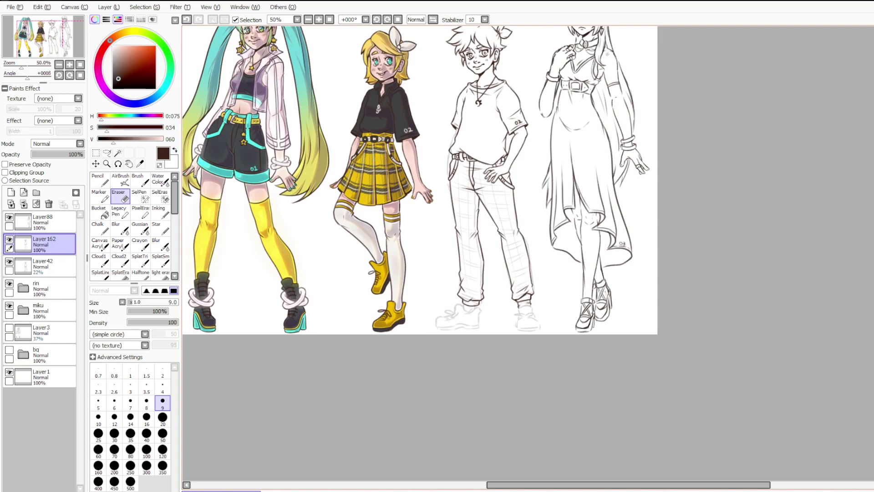
Erase a gap in the left trouser leg's outlines at mid-shin with a size 16 eraser.
scroll(494, 284, up, 4)
click(146, 402)
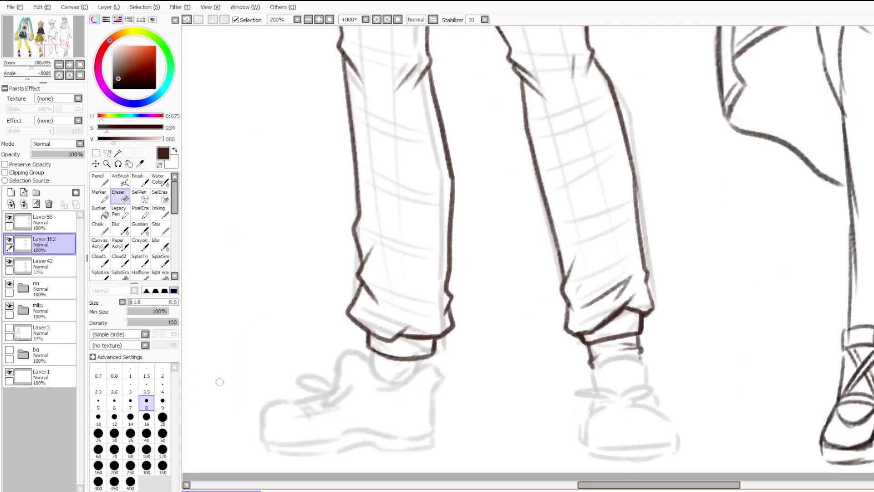
click(146, 417)
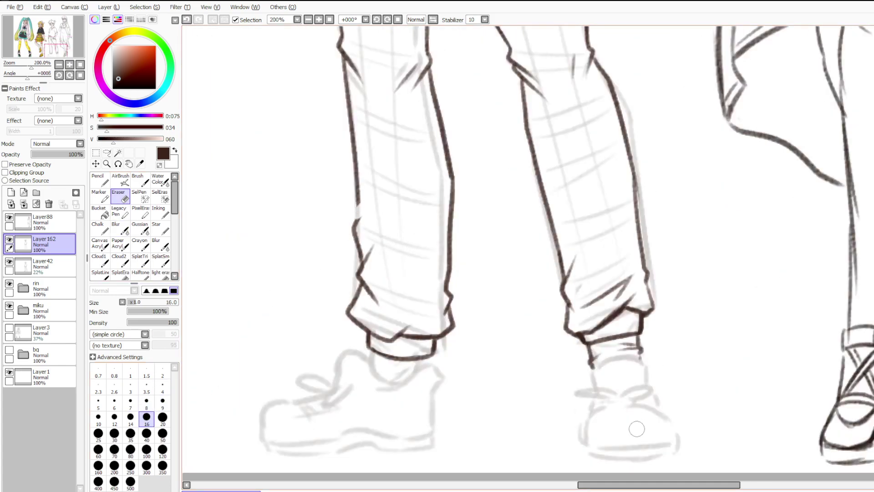
drag(362, 211, 370, 195)
Lasso the lower part of the left trouser leg with its cuff, move it up to shorten the leg, and deselect.
click(107, 153)
mouse_move(375, 432)
mouse_down()
mouse_move(396, 435)
mouse_move(428, 208)
mouse_move(325, 224)
mouse_up()
drag(294, 343, 486, 406)
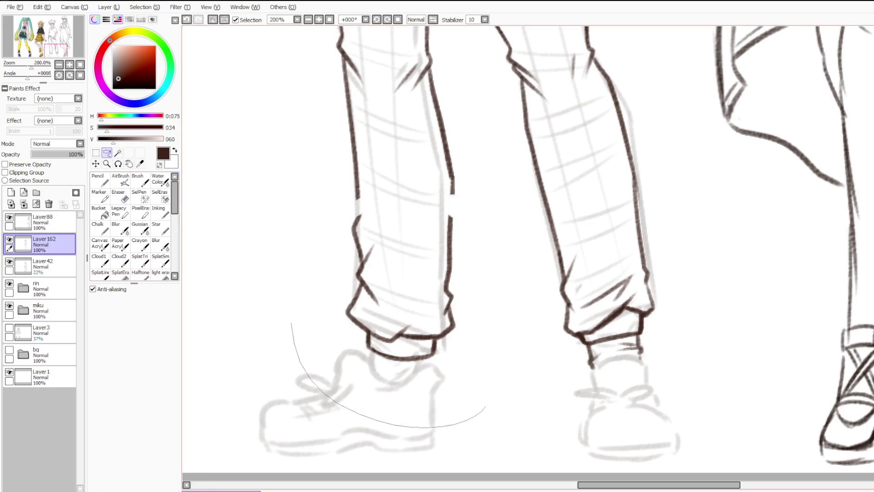
drag(430, 206, 469, 350)
mouse_move(487, 235)
mouse_down()
mouse_move(513, 225)
mouse_move(496, 229)
mouse_move(498, 213)
mouse_move(476, 196)
mouse_up()
key(ctrl+z)
key(ctrl+z)
key(ctrl+d)
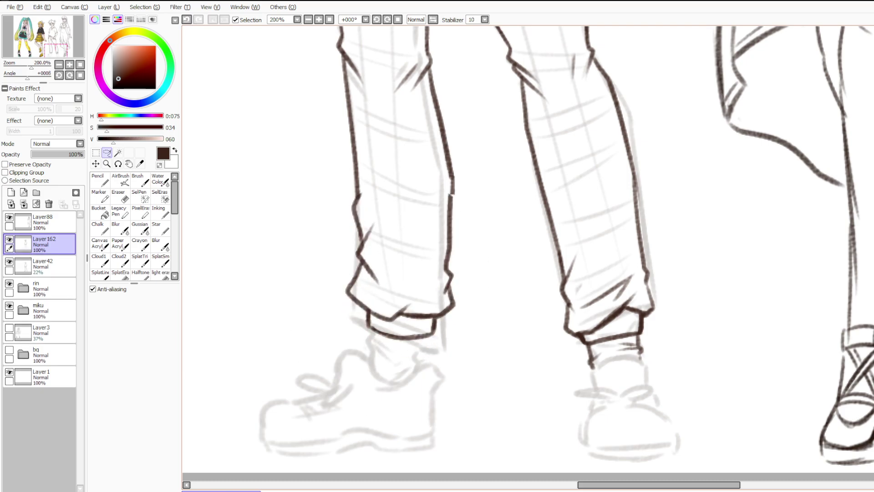
Ink the left shoe's tongue, ankle opening and heel tab over the sketch with the Pencil at size 7.
click(101, 180)
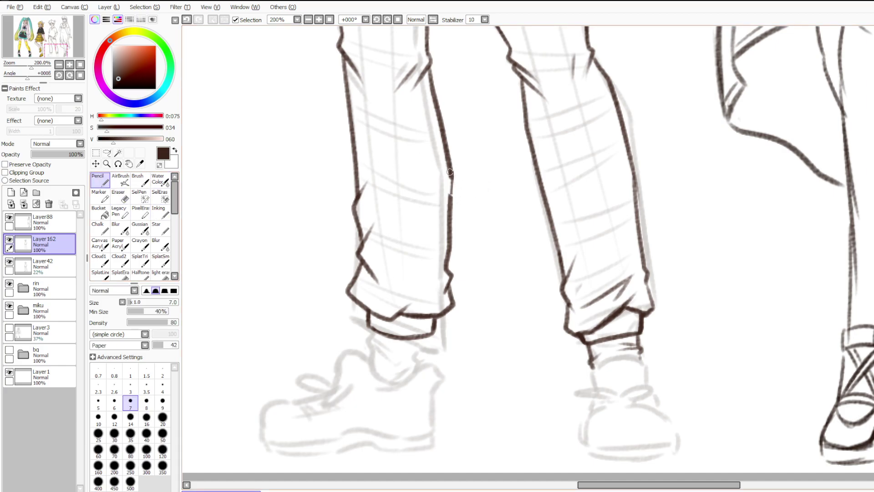
scroll(450, 209, down, 4)
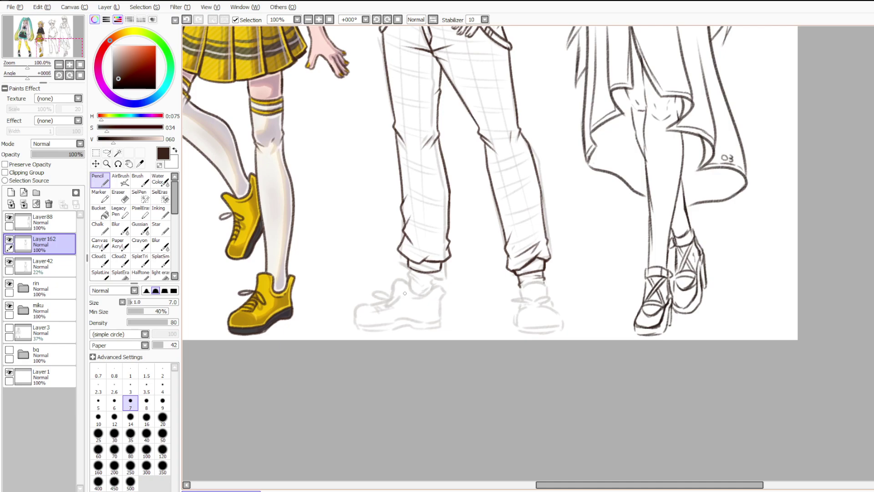
scroll(405, 293, up, 4)
scroll(410, 288, up, 2)
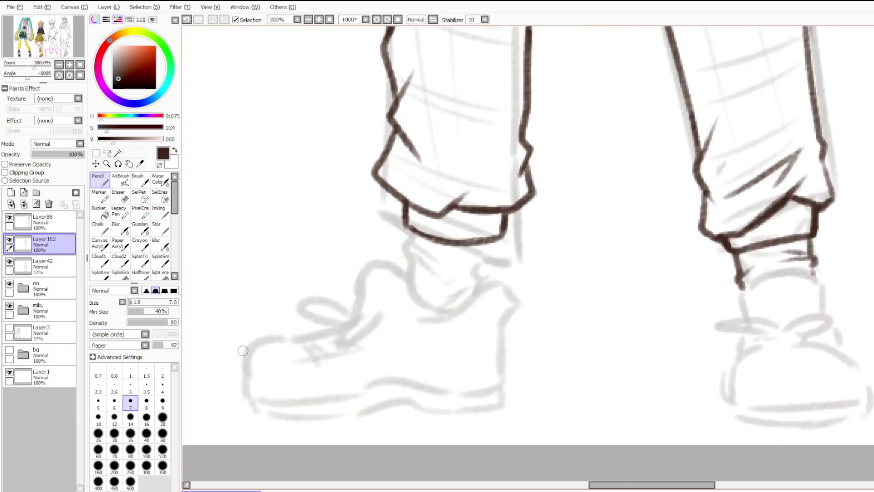
scroll(231, 357, up, 1)
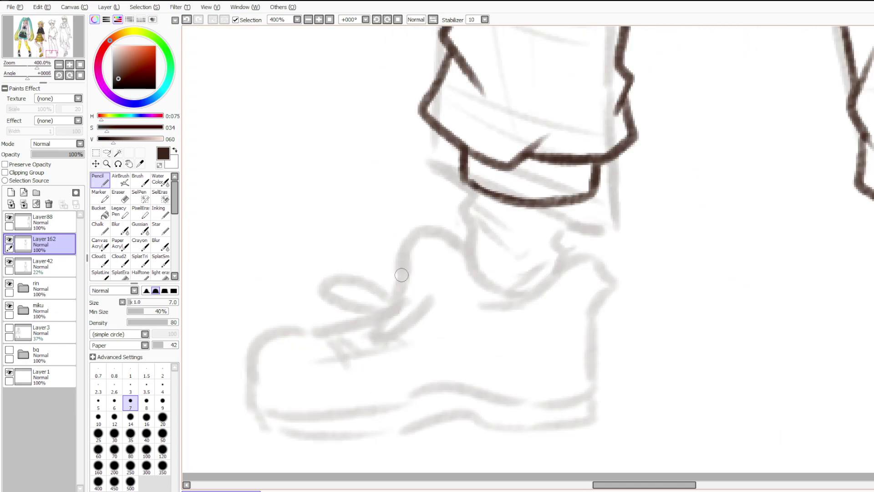
mouse_move(397, 300)
mouse_down()
mouse_move(405, 239)
mouse_move(459, 234)
mouse_move(486, 289)
mouse_up()
key(ctrl+z)
drag(465, 242, 516, 292)
drag(458, 242, 477, 274)
key(ctrl+z)
mouse_move(474, 311)
mouse_down()
mouse_move(531, 293)
mouse_move(565, 251)
mouse_move(614, 258)
mouse_up()
key(ctrl+z)
key(ctrl+z)
mouse_move(526, 297)
mouse_down()
mouse_move(583, 254)
mouse_move(612, 284)
mouse_move(590, 318)
mouse_up()
Ink the left shoe's instep, rounded toe, wavy lower edge and heel to close the upper's outline.
mouse_move(391, 299)
mouse_down()
mouse_move(379, 314)
mouse_move(270, 330)
mouse_move(242, 374)
mouse_move(245, 359)
mouse_move(242, 365)
mouse_move(249, 410)
mouse_up()
key(ctrl+z)
key(ctrl+z)
key(ctrl+z)
mouse_move(400, 297)
mouse_down()
mouse_move(328, 331)
mouse_move(268, 340)
mouse_move(249, 388)
mouse_move(261, 407)
mouse_move(430, 401)
mouse_up()
key(ctrl+z)
mouse_move(262, 406)
mouse_down()
mouse_move(476, 393)
mouse_move(512, 406)
mouse_up()
drag(507, 405, 592, 398)
key(ctrl+z)
mouse_move(592, 316)
mouse_down()
mouse_move(590, 396)
mouse_move(596, 313)
mouse_up()
drag(591, 395, 569, 401)
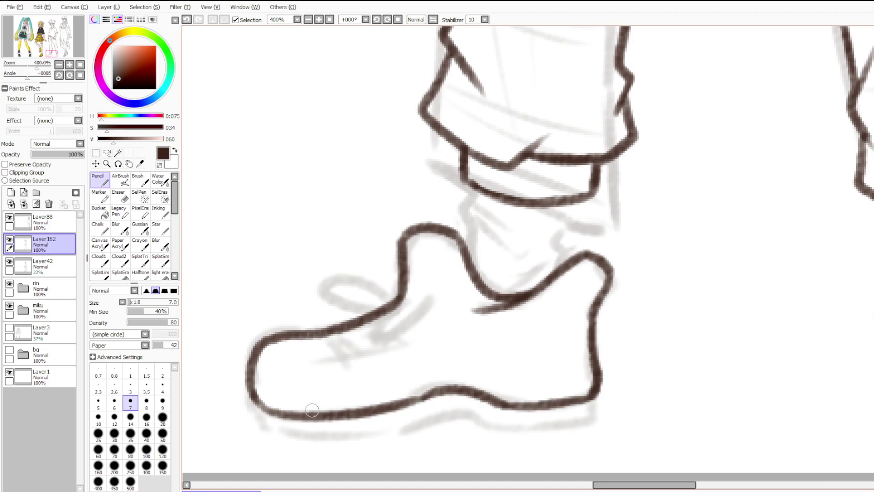
Draw the left shoe's sole beneath the upper and add the laces with a small bow.
mouse_move(256, 404)
mouse_down()
mouse_move(272, 433)
mouse_move(422, 429)
mouse_move(264, 427)
mouse_move(378, 433)
mouse_move(423, 421)
mouse_move(566, 421)
mouse_move(543, 428)
mouse_move(592, 411)
mouse_up()
key(ctrl+z)
mouse_move(318, 357)
mouse_down()
mouse_move(386, 338)
mouse_move(421, 304)
mouse_up()
key(ctrl+z)
mouse_move(368, 351)
mouse_down()
mouse_move(406, 320)
mouse_move(337, 286)
mouse_move(396, 301)
mouse_move(381, 258)
mouse_move(385, 294)
mouse_move(364, 257)
mouse_move(394, 302)
mouse_move(397, 331)
mouse_move(353, 321)
mouse_move(369, 343)
mouse_move(343, 330)
mouse_move(345, 348)
mouse_up()
key(ctrl+z)
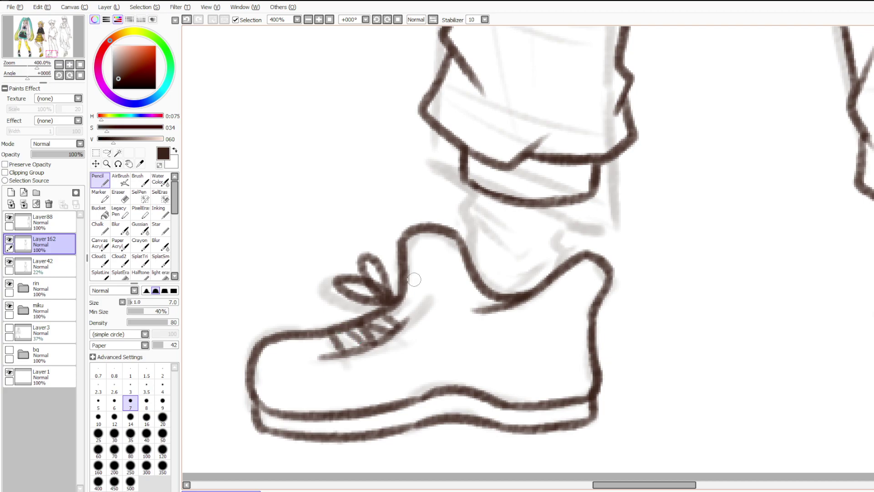
Erase the stray line at the left shoe's ankle opening and draw a parallel contour line below the opening.
scroll(415, 278, down, 6)
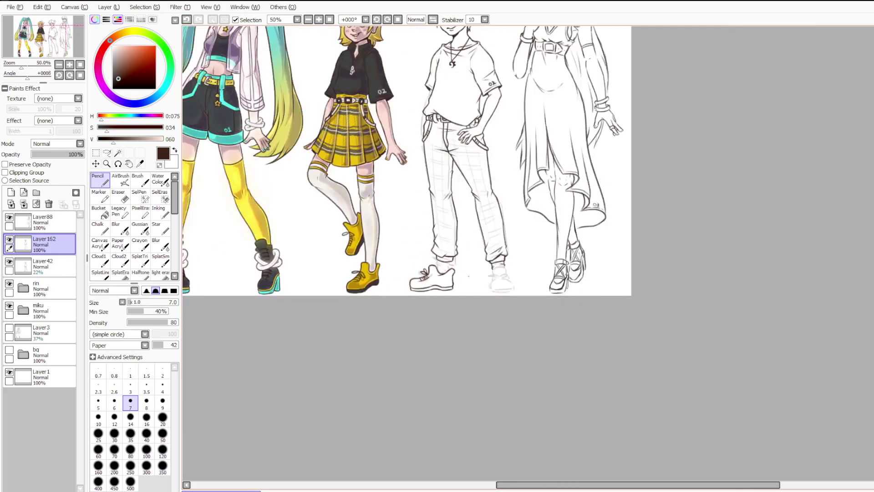
scroll(457, 283, up, 2)
scroll(411, 278, up, 3)
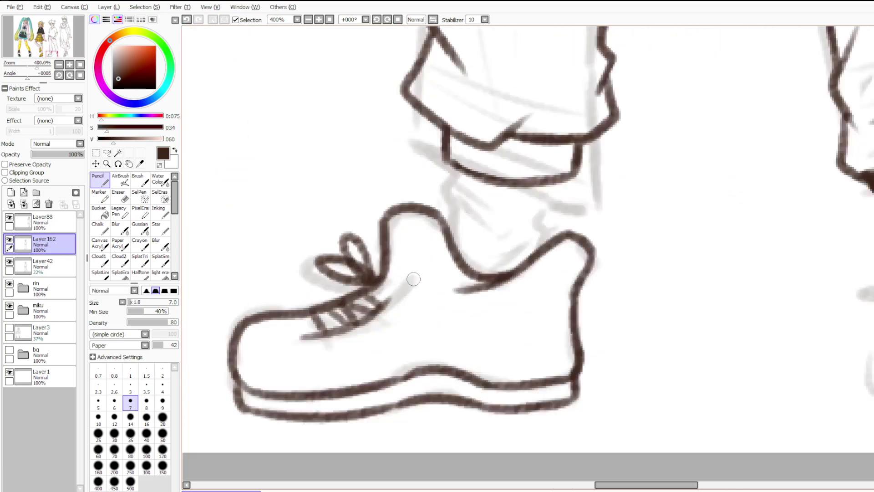
key(e)
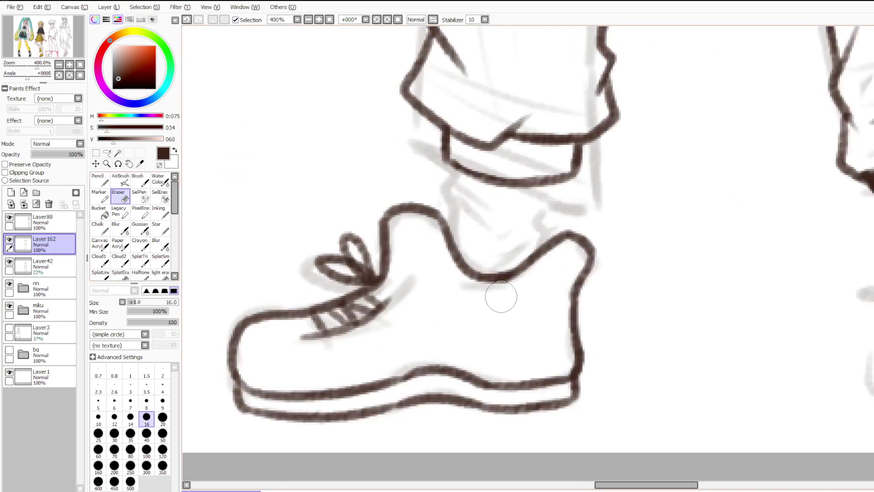
key(n)
mouse_move(446, 259)
mouse_down()
mouse_move(485, 292)
mouse_move(504, 294)
mouse_move(537, 275)
mouse_up()
scroll(496, 294, down, 6)
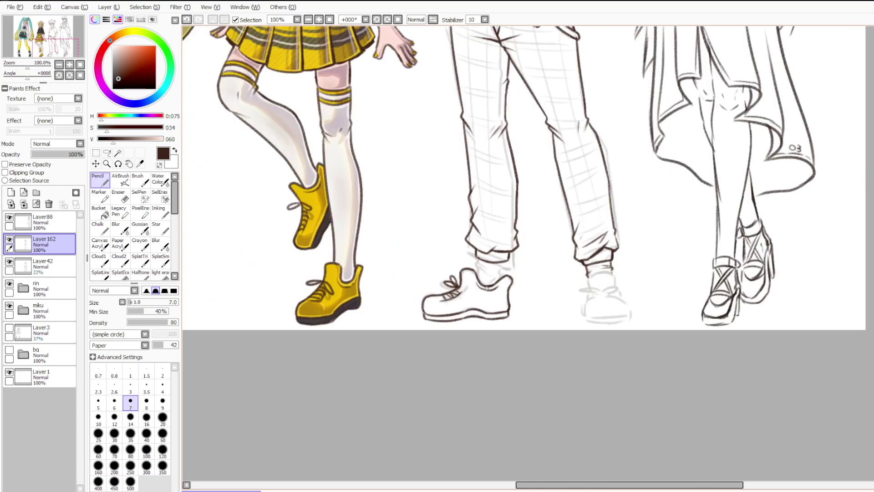
Lasso the left shoe, move it slightly up toward the ankle cuff, and deselect.
scroll(506, 289, up, 3)
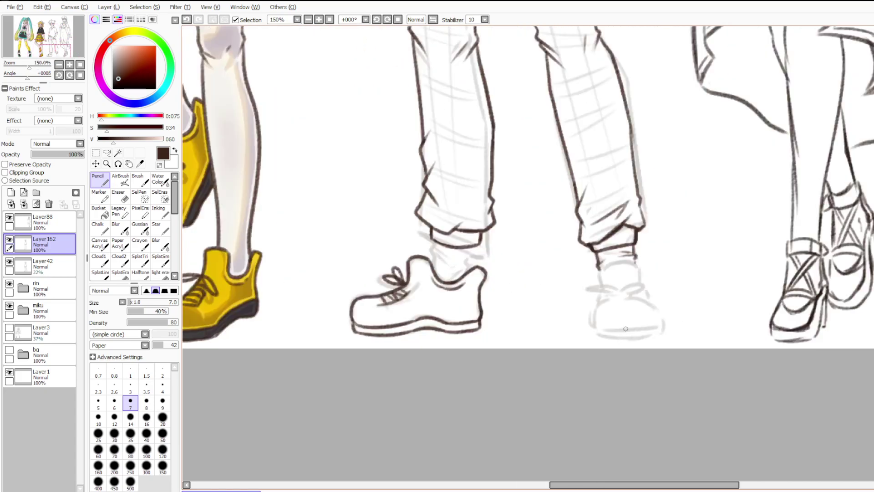
scroll(622, 320, up, 2)
scroll(617, 318, down, 2)
scroll(443, 299, up, 1)
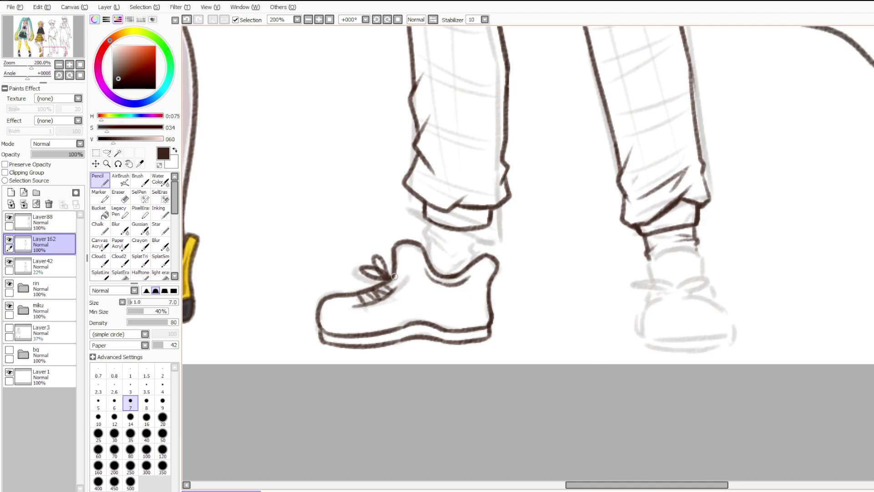
key(l)
mouse_move(309, 229)
mouse_down()
mouse_move(541, 264)
mouse_move(314, 227)
mouse_up()
drag(428, 296, 428, 285)
key(ctrl+z)
key(ctrl+d)
scroll(507, 275, down, 3)
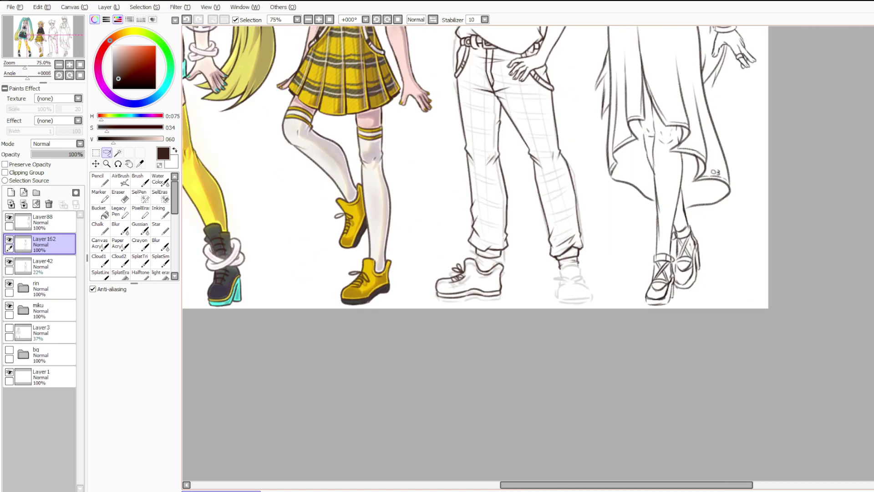
Ink the right shoe's rounded toe cap and its bottom edge with the Pencil at size 7.
scroll(561, 279, up, 4)
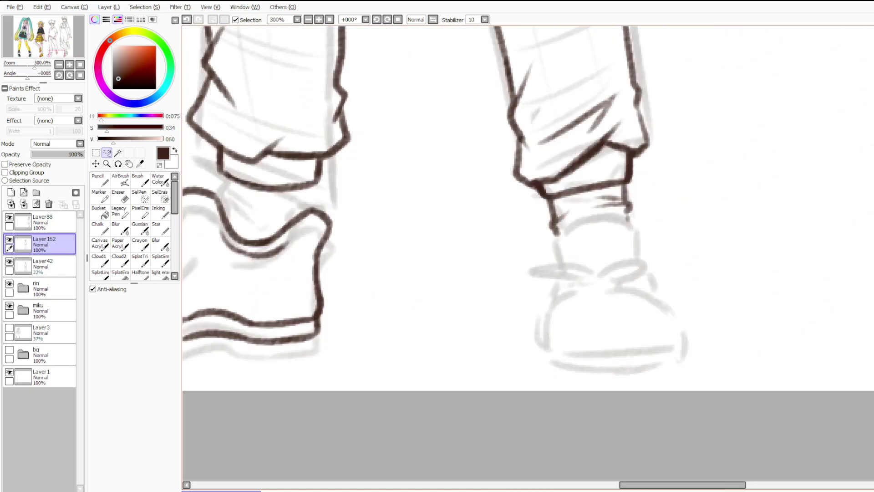
click(100, 180)
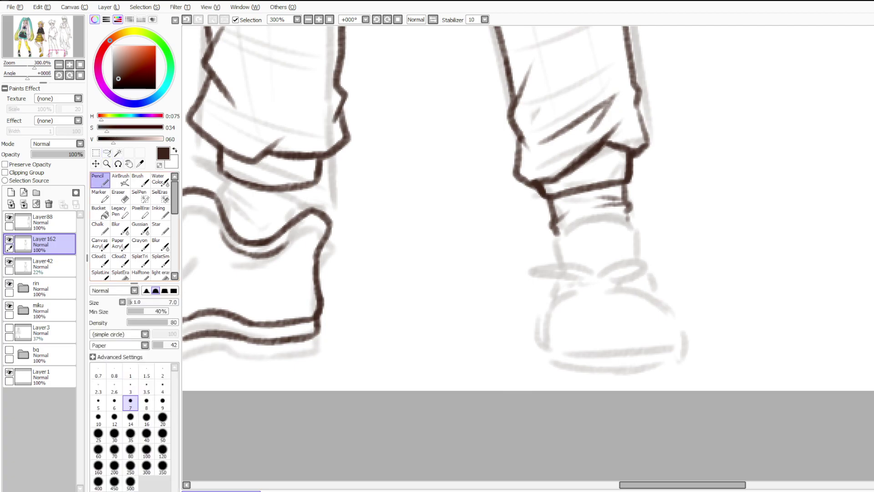
mouse_move(546, 351)
mouse_down()
mouse_move(565, 293)
mouse_move(674, 289)
mouse_move(654, 290)
mouse_move(676, 316)
mouse_move(678, 339)
mouse_up()
key(ctrl+z)
key(ctrl+z)
drag(667, 299, 679, 335)
mouse_move(546, 351)
mouse_down()
mouse_move(678, 350)
mouse_move(613, 357)
mouse_move(672, 341)
mouse_up()
key(ctrl+z)
key(ctrl+z)
mouse_move(551, 351)
mouse_down()
mouse_move(655, 354)
mouse_move(674, 345)
mouse_up()
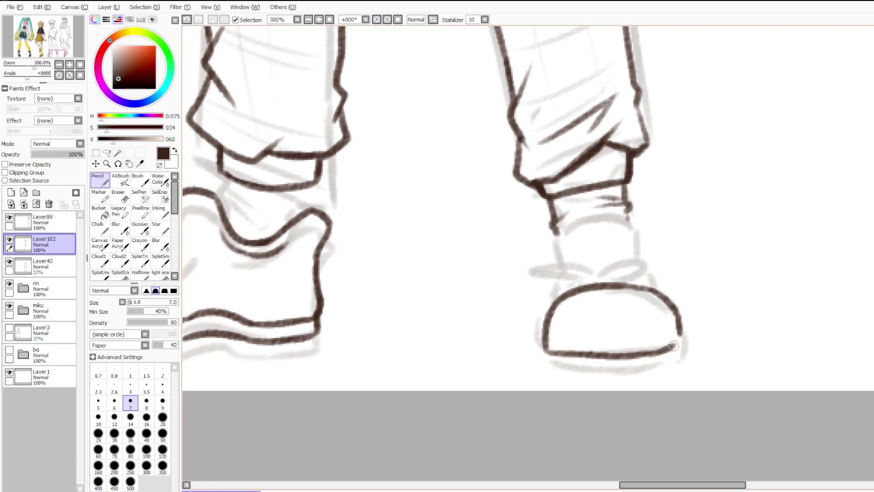
Rework the right end of the toe cap's bottom edge and draw the right shoe's sole beneath it.
scroll(656, 330, up, 5)
key(ctrl+z)
key(ctrl+z)
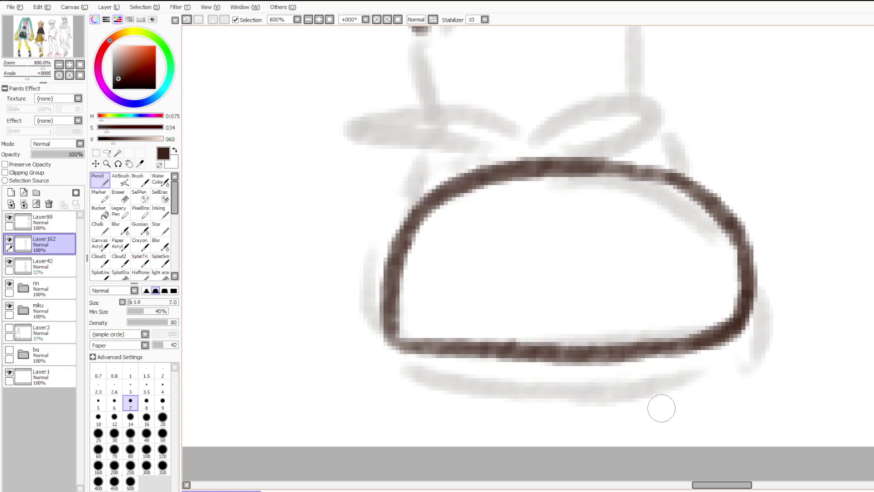
mouse_move(749, 288)
mouse_down()
mouse_move(746, 326)
mouse_move(627, 353)
mouse_up()
key(ctrl+z)
drag(745, 333, 633, 350)
mouse_move(395, 350)
mouse_down()
mouse_move(507, 395)
mouse_move(697, 386)
mouse_move(737, 373)
mouse_move(745, 335)
mouse_move(738, 376)
mouse_move(585, 396)
mouse_move(397, 371)
mouse_move(433, 390)
mouse_move(514, 394)
mouse_up()
key(ctrl+z)
key(ctrl+z)
key(ctrl+z)
drag(423, 387, 592, 396)
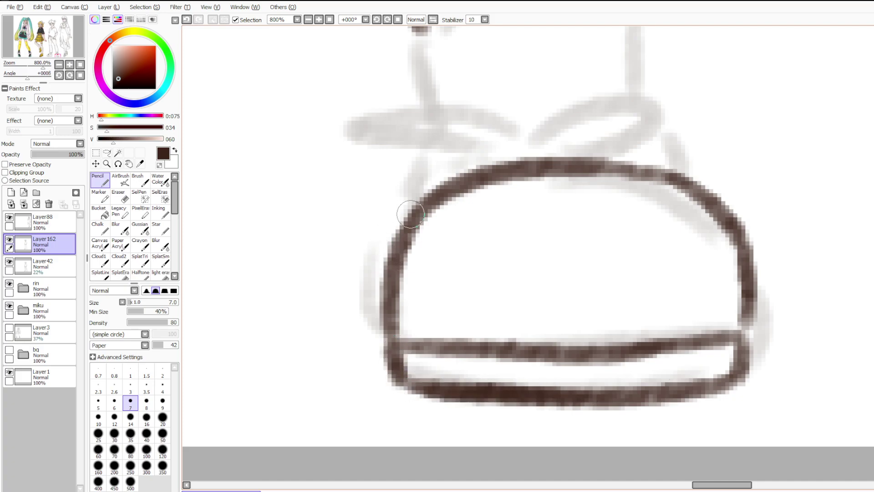
mouse_move(389, 218)
mouse_down()
mouse_move(369, 332)
mouse_move(384, 351)
mouse_up()
key(ctrl+z)
Draw the right shoe's rounded tongue above the toe cap, around the ankle.
scroll(417, 184, down, 7)
scroll(418, 173, up, 5)
mouse_move(430, 267)
mouse_down()
mouse_move(543, 189)
mouse_move(564, 212)
mouse_move(566, 253)
mouse_up()
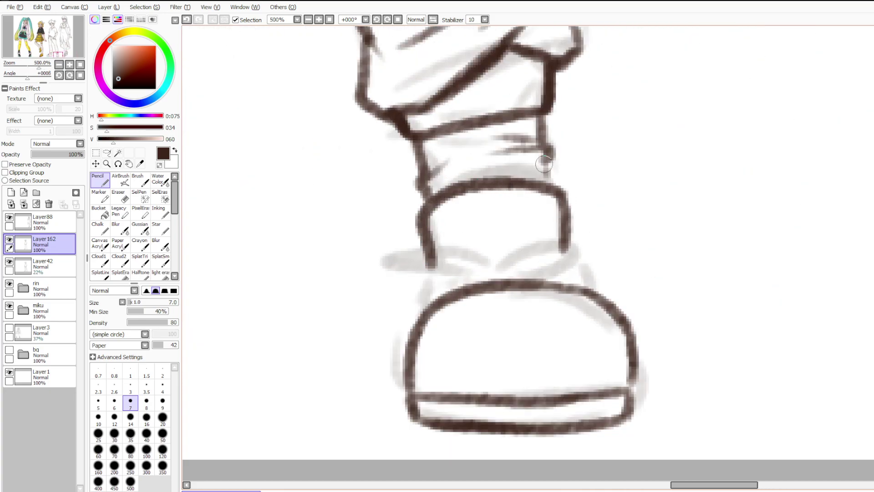
Draw the right shoe's side outlines from the tongue down to the sole on one side and the toe cap on the other.
mouse_move(428, 266)
mouse_down()
mouse_move(397, 321)
mouse_move(391, 370)
mouse_up()
key(ctrl+z)
mouse_move(430, 267)
mouse_down()
mouse_move(391, 378)
mouse_move(410, 392)
mouse_up()
key(ctrl+z)
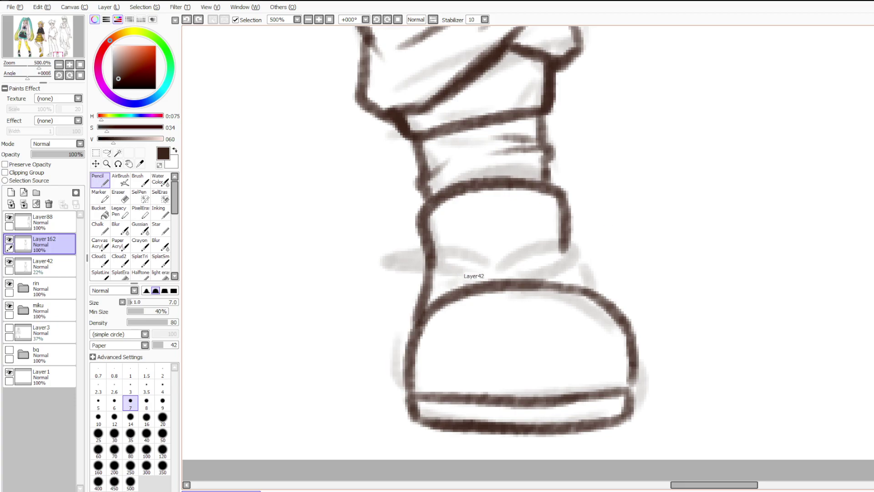
key(ctrl+z)
drag(430, 241, 405, 301)
key(ctrl+z)
mouse_move(430, 227)
mouse_down()
mouse_move(391, 338)
mouse_move(403, 386)
mouse_up()
drag(565, 250, 587, 297)
key(ctrl+z)
key(ctrl+z)
mouse_move(564, 244)
mouse_down()
mouse_move(564, 267)
mouse_move(588, 289)
mouse_up()
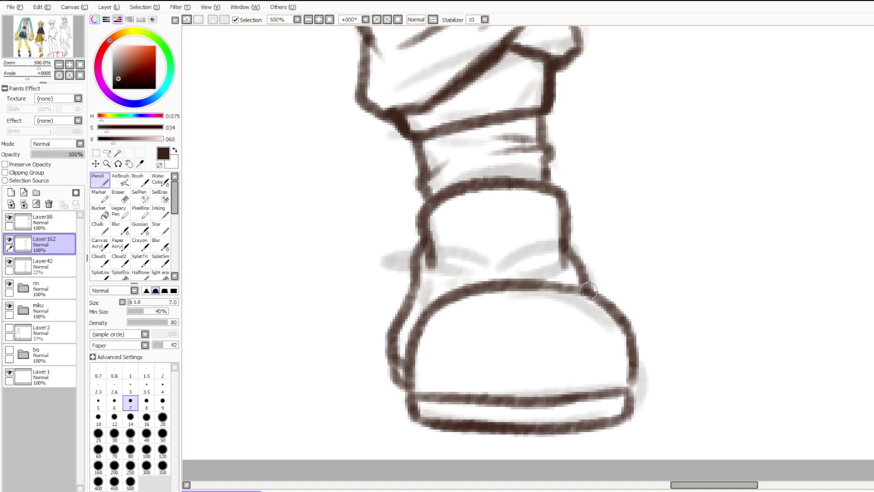
Draw a two-loop shoelace bow with a center knot across the right shoe's tongue.
mouse_move(500, 281)
mouse_down()
mouse_move(467, 273)
mouse_move(499, 279)
mouse_move(443, 236)
mouse_move(503, 278)
mouse_up()
key(ctrl+z)
key(ctrl+z)
mouse_move(407, 245)
mouse_down()
mouse_move(496, 278)
mouse_move(464, 263)
mouse_move(497, 270)
mouse_up()
key(ctrl+z)
key(ctrl+z)
mouse_move(497, 266)
mouse_down()
mouse_move(421, 231)
mouse_move(499, 264)
mouse_move(586, 235)
mouse_up()
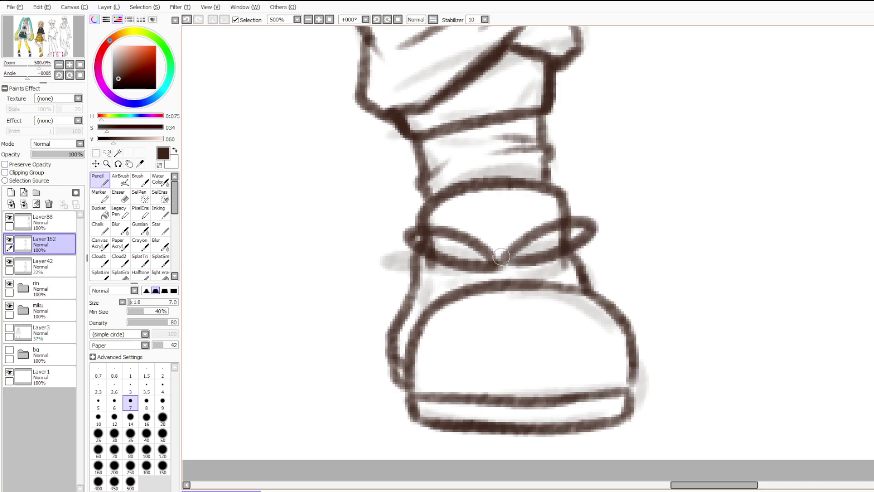
mouse_move(500, 258)
mouse_down()
mouse_move(506, 265)
mouse_move(494, 267)
mouse_up()
Add short lace strokes between the bow and the toe cap of the right shoe.
mouse_move(439, 301)
mouse_down()
mouse_move(444, 277)
mouse_move(448, 294)
mouse_up()
key(ctrl+z)
mouse_move(544, 273)
mouse_down()
mouse_move(523, 274)
mouse_move(550, 276)
mouse_up()
key(ctrl+z)
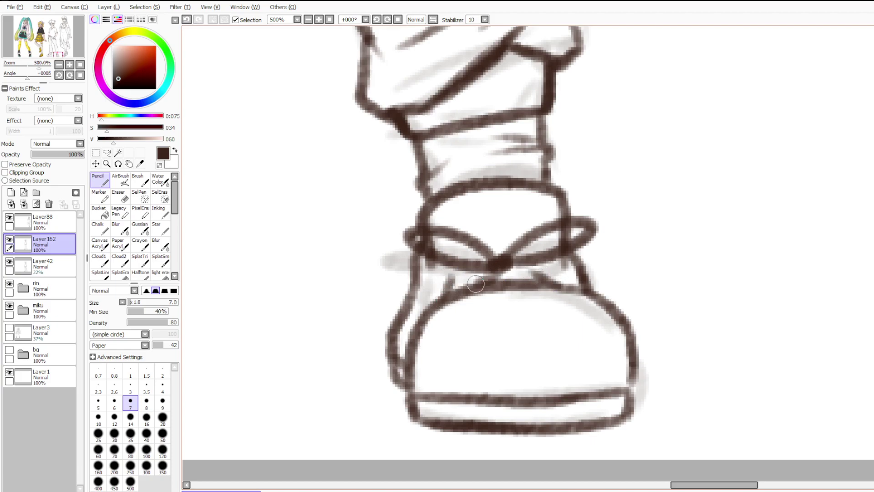
key(ctrl+z)
drag(463, 286, 524, 267)
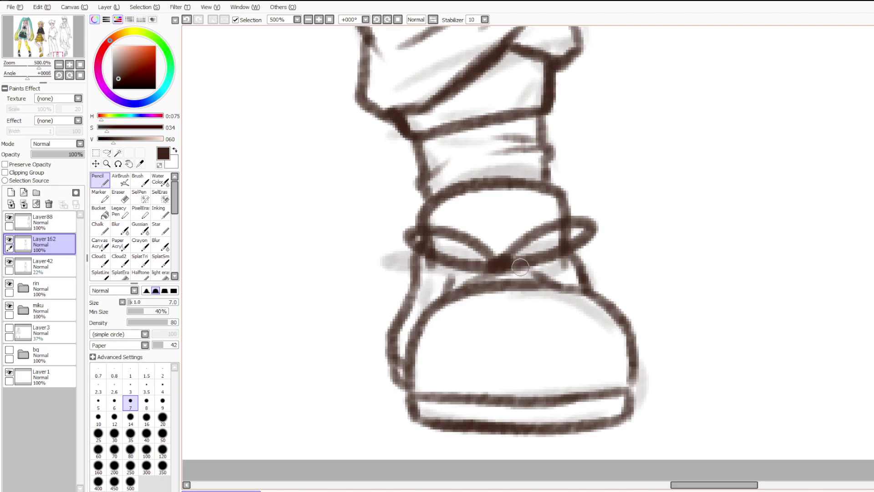
drag(456, 272, 547, 291)
key(ctrl+z)
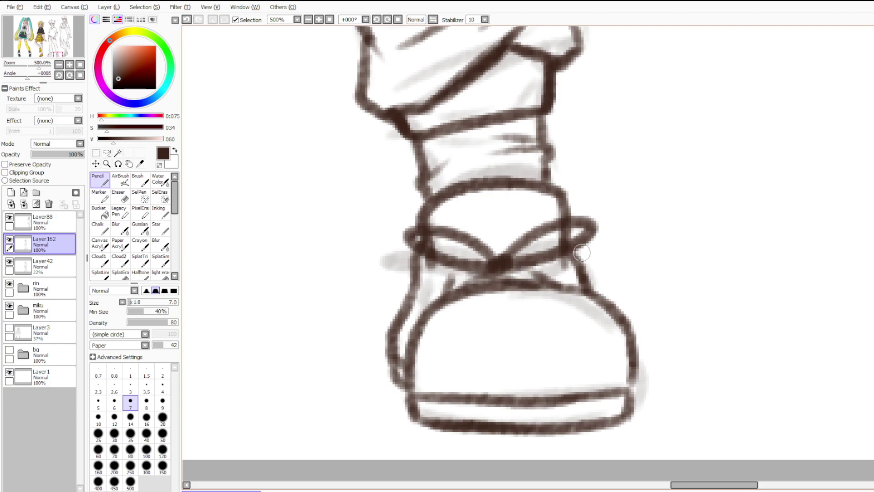
Go over the right shoe's heel-side outline and the outer edge of its toe cap again to strengthen them.
mouse_move(404, 325)
mouse_down()
mouse_move(397, 336)
mouse_move(426, 261)
mouse_up()
drag(637, 335, 631, 401)
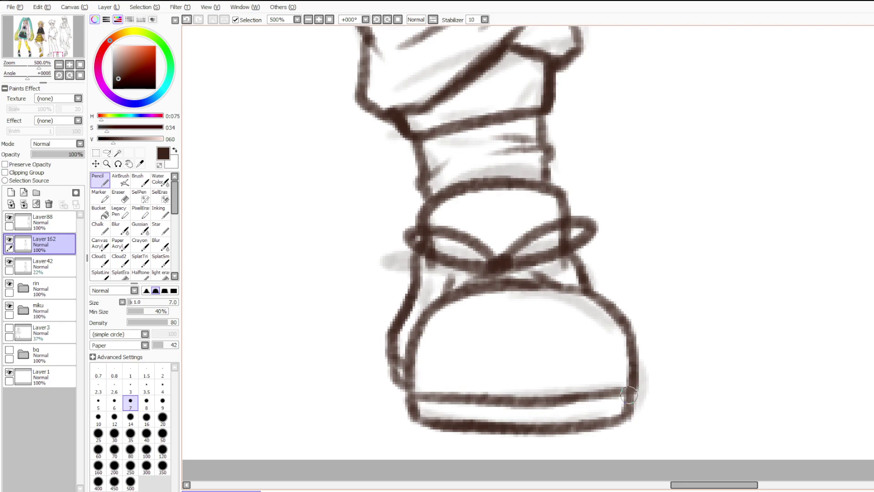
scroll(438, 352, down, 8)
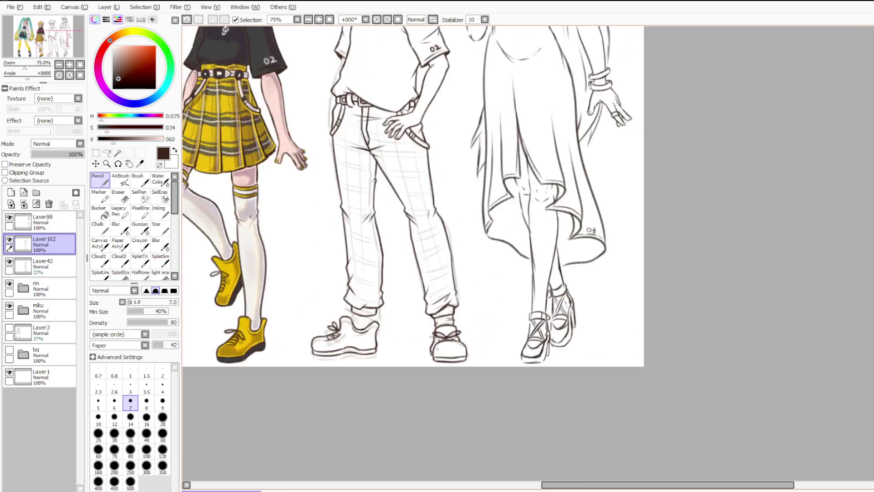
scroll(456, 313, down, 2)
Draw the left ankle's outlines and fold strokes between the sock band and the shoe opening.
scroll(308, 263, up, 5)
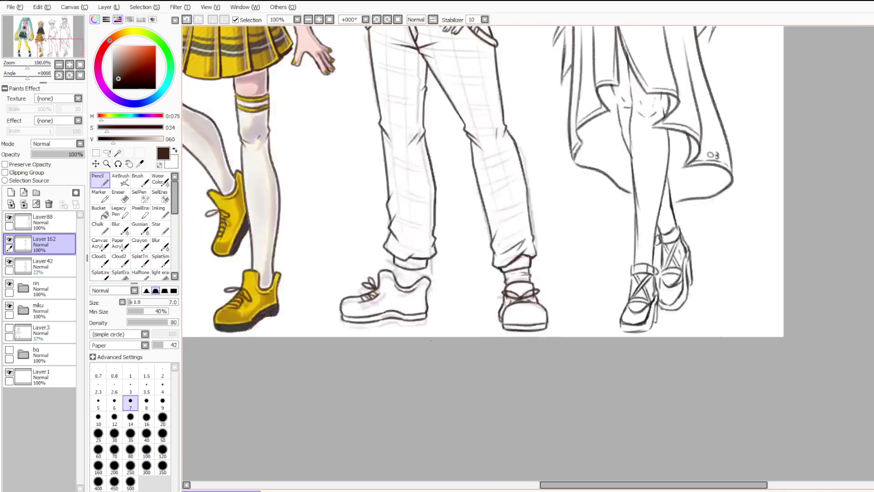
scroll(283, 263, up, 4)
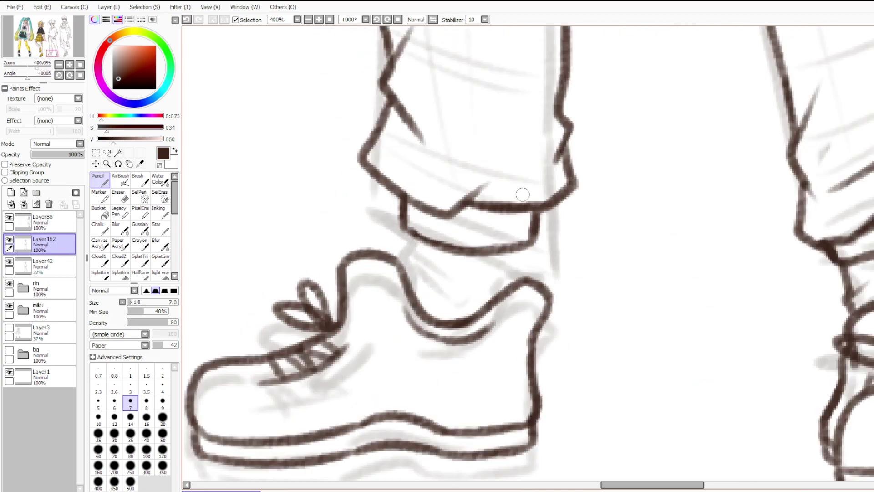
drag(521, 261, 523, 277)
key(ctrl+z)
mouse_move(527, 245)
mouse_down()
mouse_move(520, 265)
mouse_move(528, 280)
mouse_move(473, 280)
mouse_up()
key(ctrl+z)
mouse_move(411, 232)
mouse_down()
mouse_move(398, 254)
mouse_move(407, 275)
mouse_move(451, 279)
mouse_move(448, 302)
mouse_up()
key(ctrl+z)
key(ctrl+z)
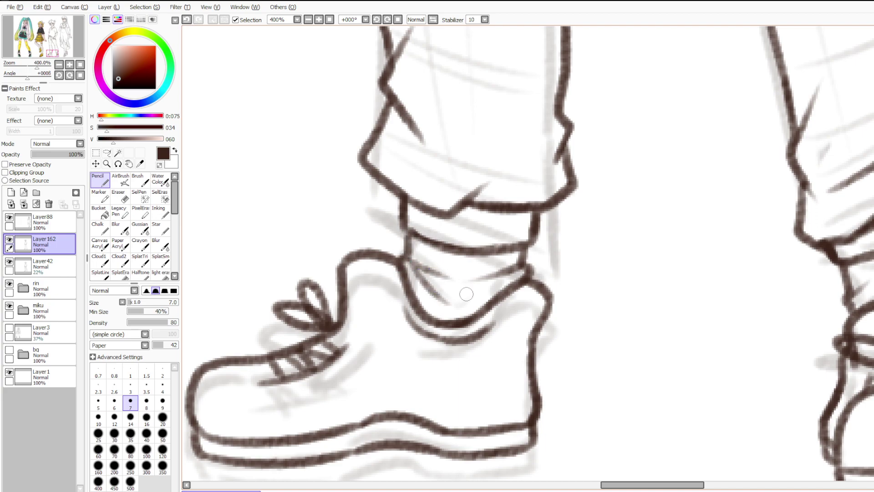
Draw the third character's far arm outline from the shaded sleeve opening down along the shirt to the waist.
scroll(466, 293, down, 5)
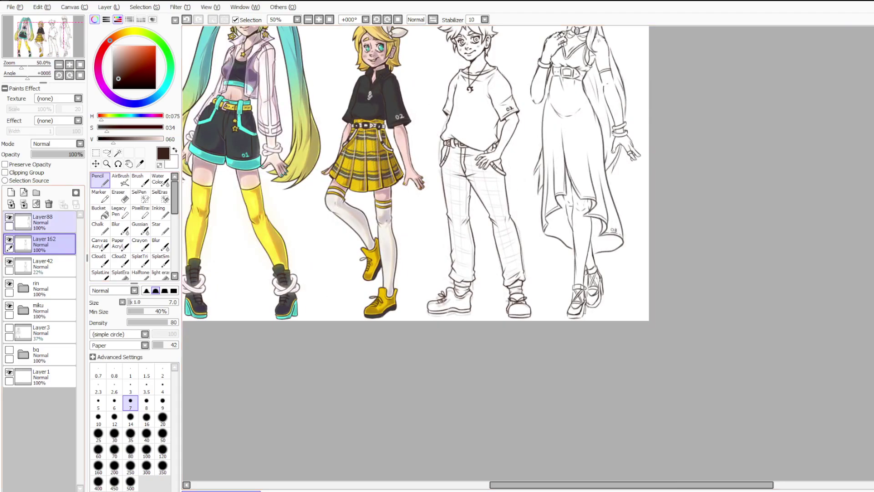
scroll(562, 213, down, 2)
scroll(511, 168, up, 8)
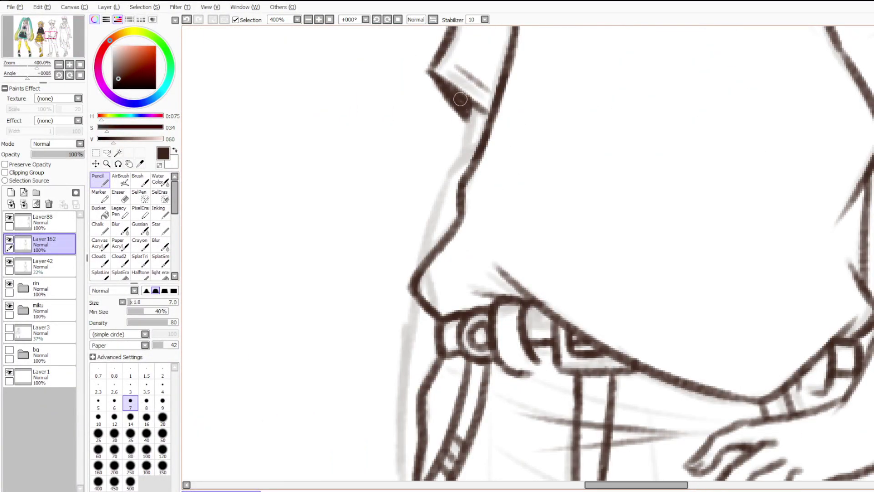
mouse_move(461, 99)
mouse_down()
mouse_move(466, 143)
mouse_move(467, 127)
mouse_move(473, 151)
mouse_move(479, 144)
mouse_move(450, 170)
mouse_move(423, 260)
mouse_up()
drag(435, 209, 423, 263)
drag(450, 162, 445, 182)
scroll(445, 182, down, 3)
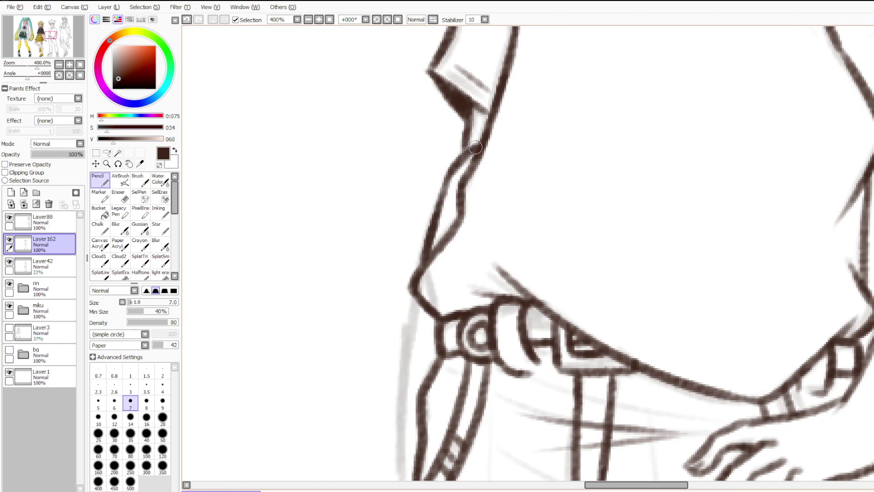
scroll(386, 340, down, 2)
scroll(386, 339, up, 1)
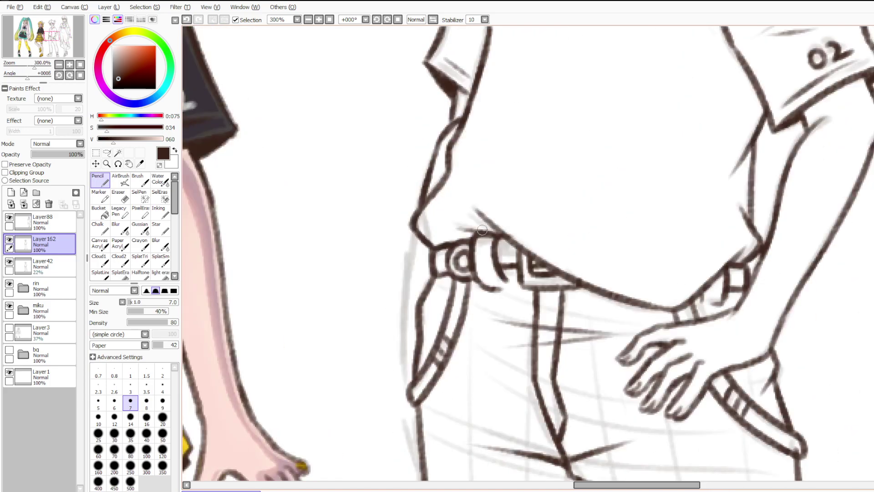
scroll(460, 263, up, 2)
mouse_move(436, 148)
mouse_down()
mouse_move(431, 296)
mouse_move(426, 279)
mouse_up()
key(ctrl+z)
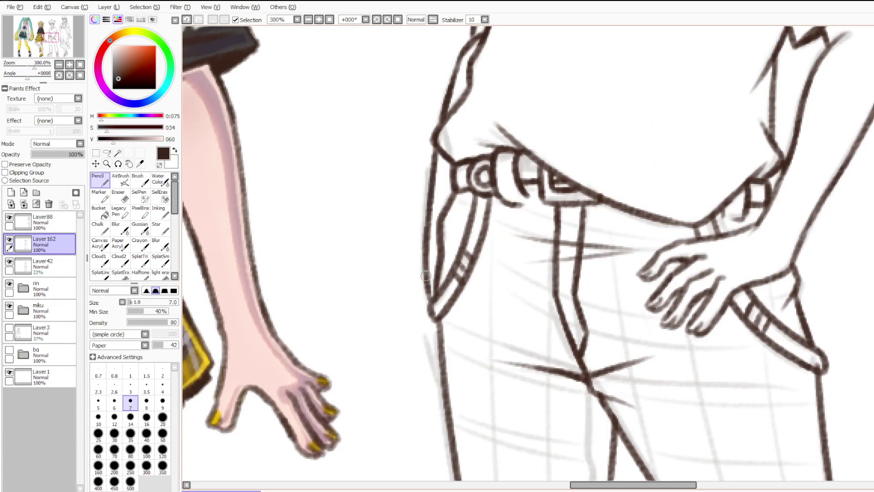
key(ctrl+z)
key(ctrl+z)
key(ctrl+z)
key(ctrl+z)
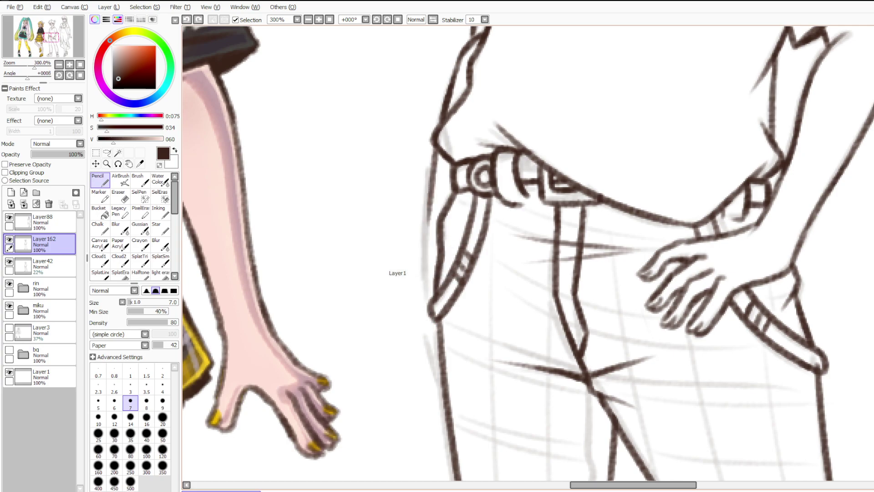
Draw the outer outline beside the hip pocket and upper thigh on a new layer, and merge it down into Layer162.
click(11, 193)
mouse_move(446, 389)
mouse_down()
mouse_move(420, 298)
mouse_move(426, 283)
mouse_up()
key(ctrl+z)
mouse_move(445, 387)
mouse_down()
mouse_move(428, 342)
mouse_move(426, 196)
mouse_up()
key(ctrl+z)
drag(429, 300, 431, 183)
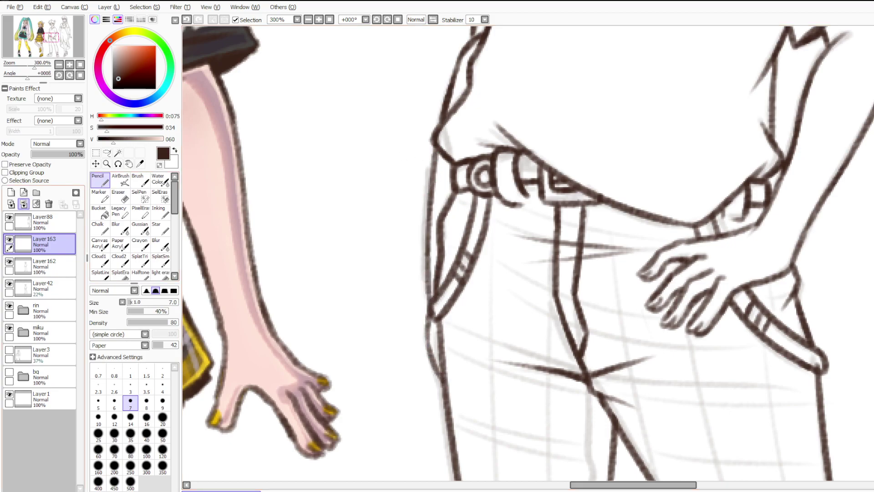
click(24, 203)
Hide the rough sketch layer, Layer42, and check the third character's line art without it.
scroll(369, 228, down, 6)
scroll(349, 219, up, 1)
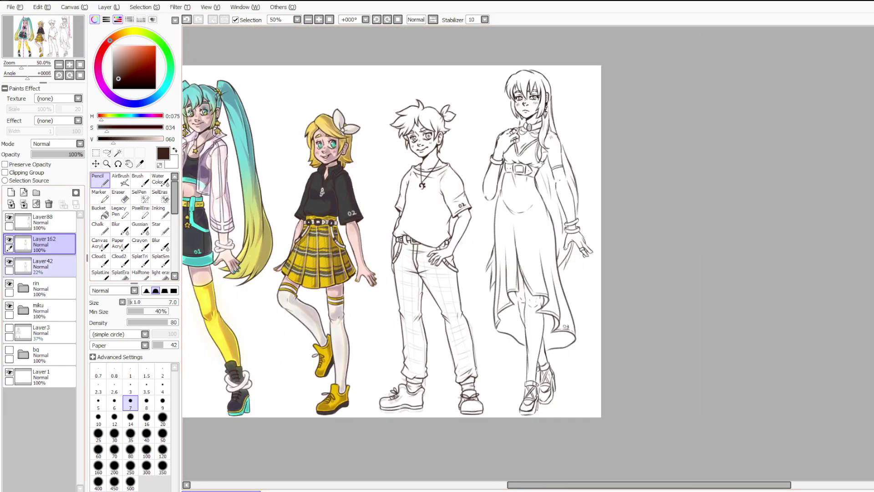
click(9, 262)
scroll(463, 269, down, 2)
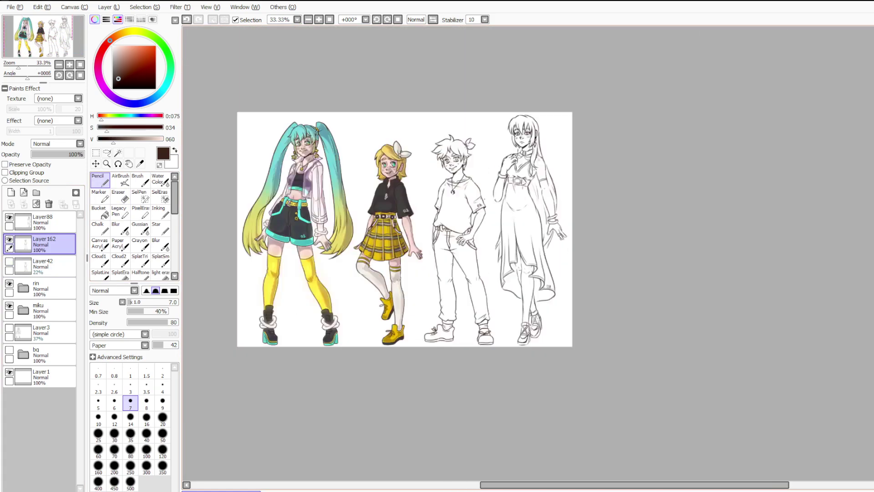
scroll(463, 269, up, 3)
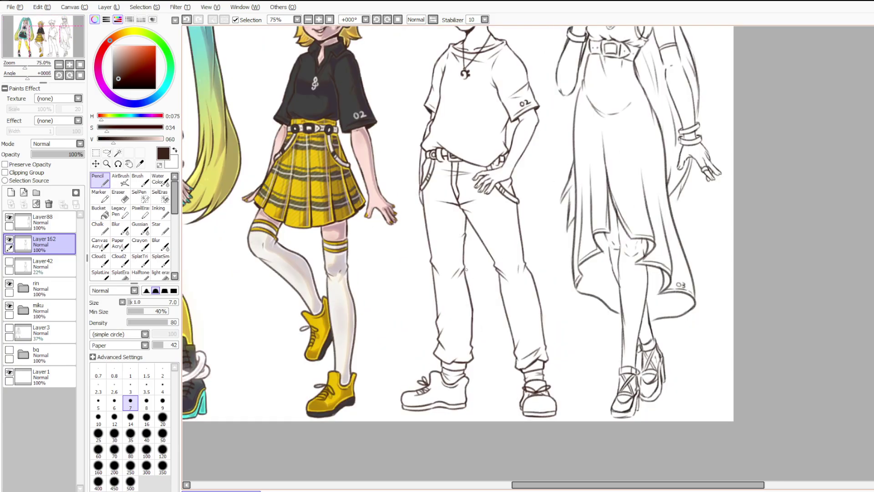
scroll(502, 399, down, 1)
scroll(498, 388, up, 3)
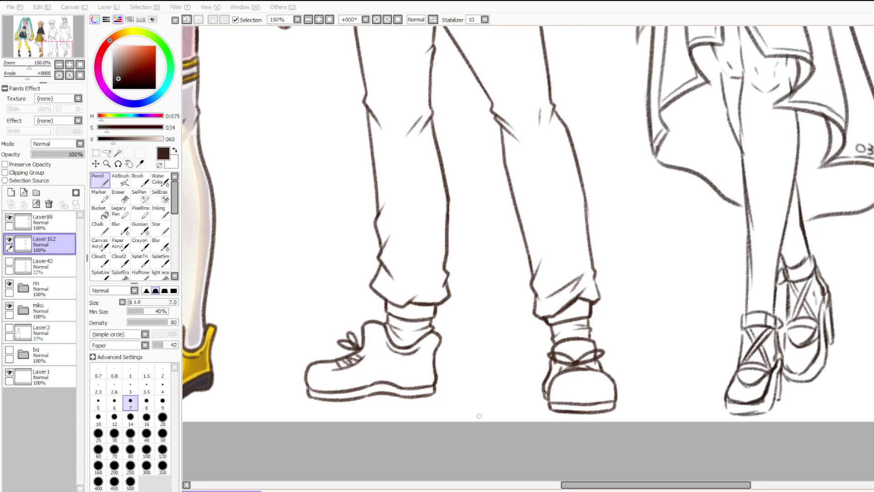
Lower Layer162's opacity to 20% and add a new layer above it for redrawing the trouser cuffs.
scroll(480, 357, up, 2)
click(60, 154)
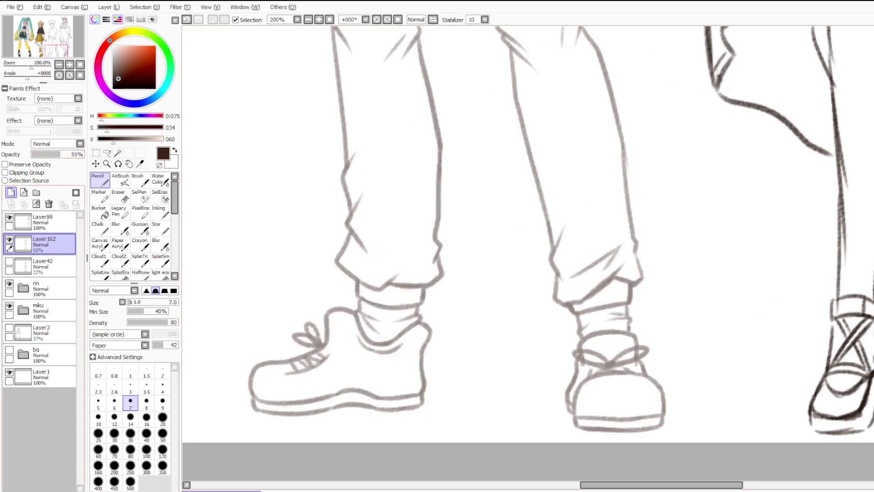
click(11, 192)
drag(344, 289, 335, 241)
key(ctrl+z)
key(ctrl+z)
click(50, 266)
click(42, 154)
click(50, 245)
Draw the outline of a wide rolled-up cuff at the bottom of the left trouser leg.
mouse_move(343, 289)
mouse_down()
mouse_move(341, 254)
mouse_move(456, 257)
mouse_up()
key(ctrl+z)
mouse_move(339, 253)
mouse_down()
mouse_move(374, 270)
mouse_move(447, 255)
mouse_move(433, 301)
mouse_up()
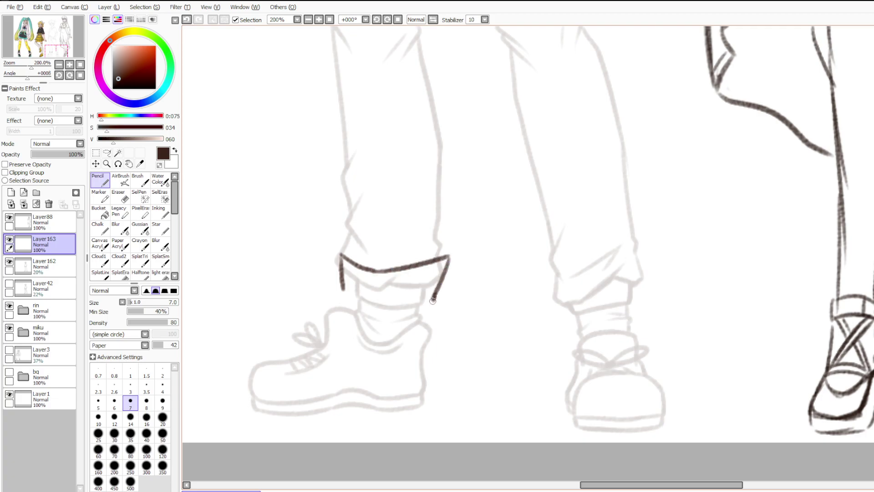
key(ctrl+z)
key(ctrl+z)
drag(448, 256, 423, 306)
mouse_move(345, 288)
mouse_down()
mouse_move(397, 308)
mouse_move(424, 304)
mouse_up()
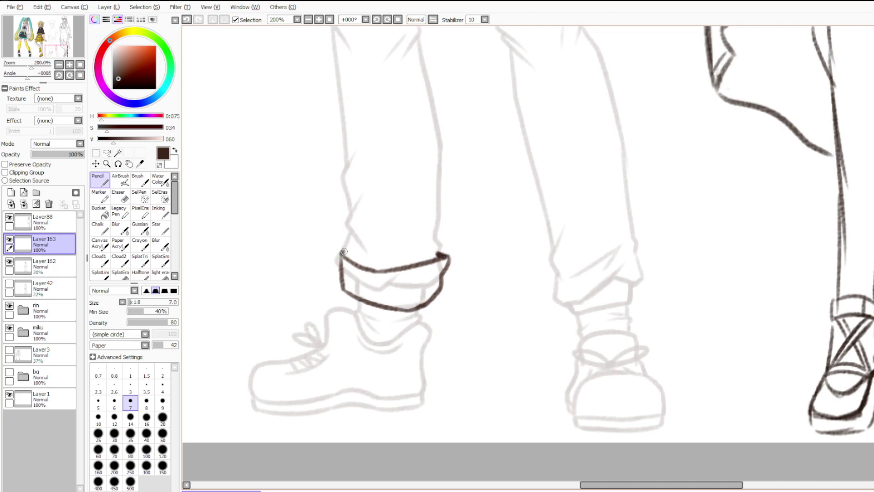
Add thin crease strokes inside the left rolled-up cuff.
mouse_move(439, 279)
mouse_down()
mouse_move(369, 290)
mouse_move(411, 301)
mouse_move(358, 282)
mouse_move(394, 303)
mouse_up()
key(ctrl+z)
key(ctrl+z)
mouse_move(350, 262)
mouse_down()
mouse_move(344, 74)
mouse_move(346, 256)
mouse_up()
key(ctrl+z)
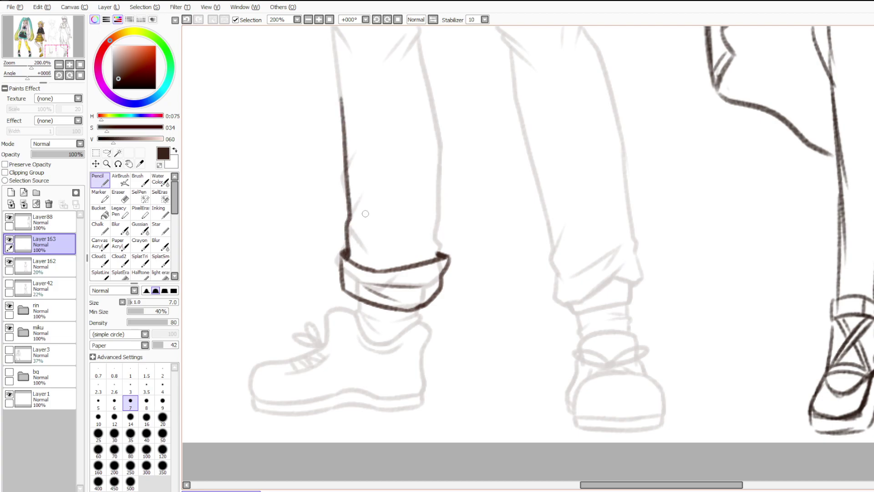
Redraw both outlines of the left lower trouser leg down to the rolled-up cuff.
key(ctrl+z)
mouse_move(341, 93)
mouse_down()
mouse_move(347, 258)
mouse_move(345, 224)
mouse_up()
key(ctrl+z)
drag(348, 258, 347, 257)
mouse_move(430, 83)
mouse_down()
mouse_move(446, 177)
mouse_move(438, 259)
mouse_up()
drag(440, 230, 388, 251)
mouse_move(379, 258)
mouse_down()
mouse_move(424, 254)
mouse_move(401, 222)
mouse_up()
key(ctrl+z)
key(ctrl+z)
drag(381, 212, 416, 242)
key(ctrl+z)
key(ctrl+z)
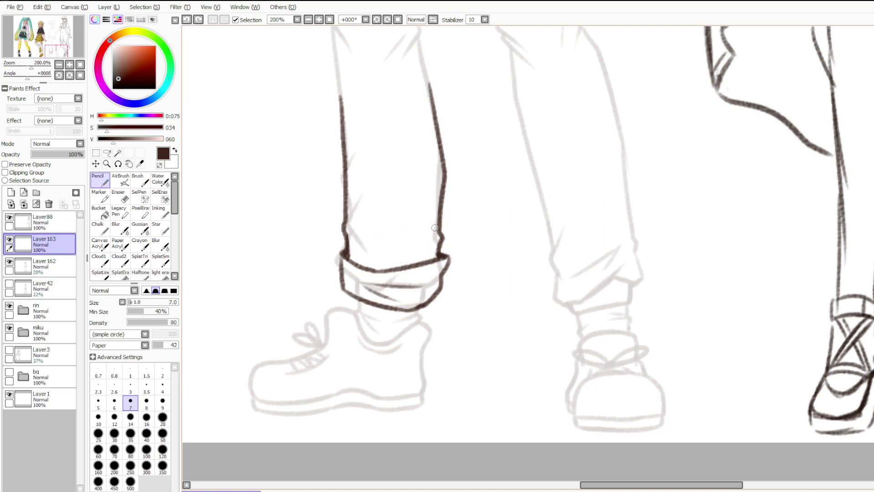
Draw fabric creases on both sides of the left trouser leg just above the rolled-up cuff.
drag(348, 244, 364, 195)
key(ctrl+z)
drag(383, 273, 412, 239)
mouse_move(413, 212)
mouse_down()
mouse_move(410, 248)
mouse_move(431, 212)
mouse_move(431, 238)
mouse_up()
key(ctrl+z)
key(ctrl+z)
drag(348, 225, 364, 190)
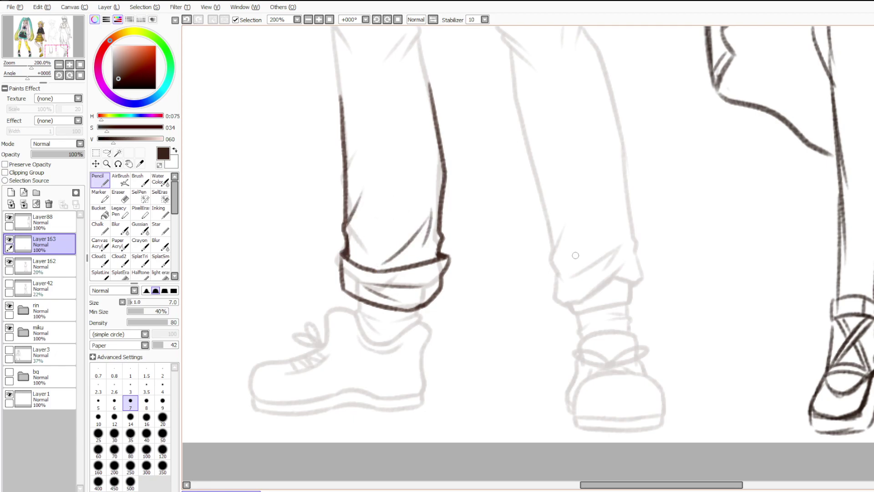
mouse_move(544, 274)
mouse_down()
mouse_move(591, 278)
mouse_move(645, 260)
mouse_up()
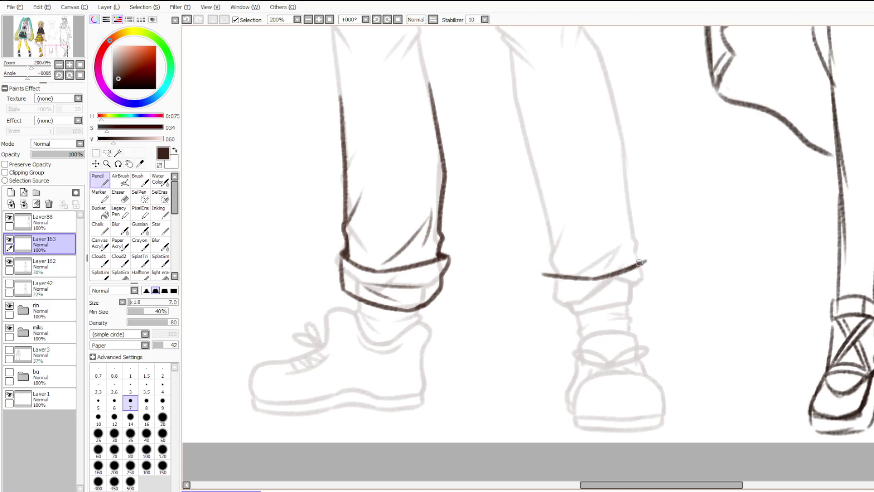
drag(543, 274, 557, 308)
key(ctrl+z)
mouse_move(541, 273)
mouse_down()
mouse_move(546, 299)
mouse_move(570, 323)
mouse_move(600, 317)
mouse_up()
key(ctrl+z)
key(ctrl+z)
mouse_move(542, 275)
mouse_down()
mouse_move(547, 299)
mouse_move(566, 320)
mouse_move(637, 301)
mouse_up()
key(ctrl+z)
key(ctrl+z)
key(ctrl+z)
key(ctrl+z)
key(ctrl+d)
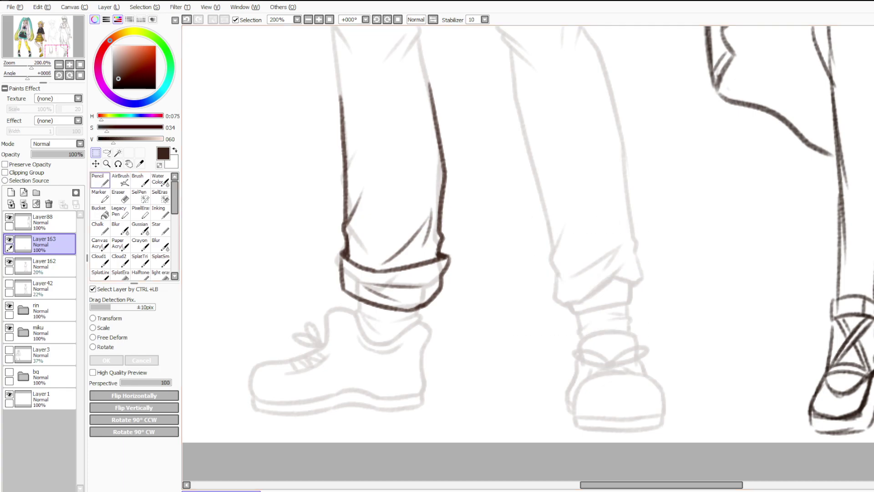
click(99, 180)
Draw the outline of a wide rolled-up cuff at the bottom of the right trouser leg with the Pencil.
drag(543, 275, 648, 258)
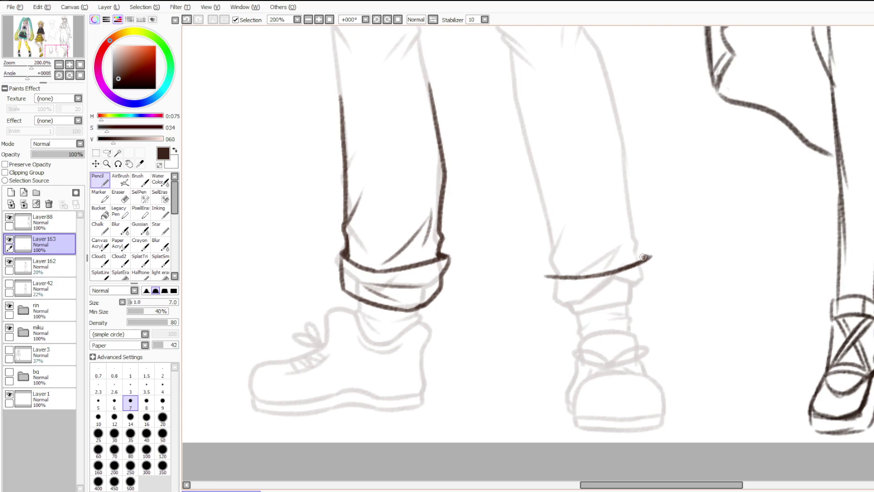
mouse_move(545, 281)
mouse_down()
mouse_move(577, 321)
mouse_move(550, 306)
mouse_move(576, 318)
mouse_move(642, 308)
mouse_up()
key(ctrl+z)
key(ctrl+z)
key(ctrl+z)
mouse_move(549, 307)
mouse_down()
mouse_move(565, 318)
mouse_move(627, 314)
mouse_up()
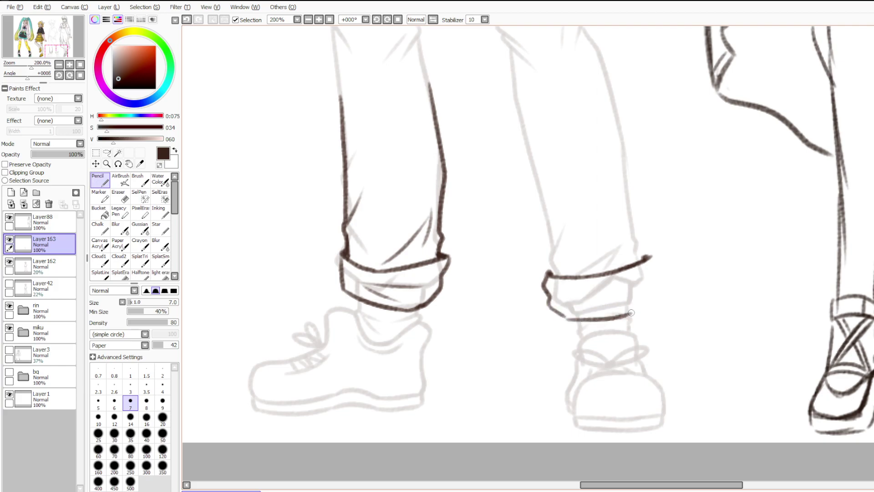
mouse_move(651, 256)
mouse_down()
mouse_move(649, 295)
mouse_move(631, 312)
mouse_up()
Add thin crease strokes inside the right rolled-up cuff.
drag(551, 296, 618, 292)
mouse_move(629, 286)
mouse_down()
mouse_move(594, 305)
mouse_move(616, 292)
mouse_move(614, 303)
mouse_up()
key(ctrl+z)
key(ctrl+z)
Redraw both outlines of the right lower trouser leg down to the rolled-up cuff.
drag(529, 148, 547, 254)
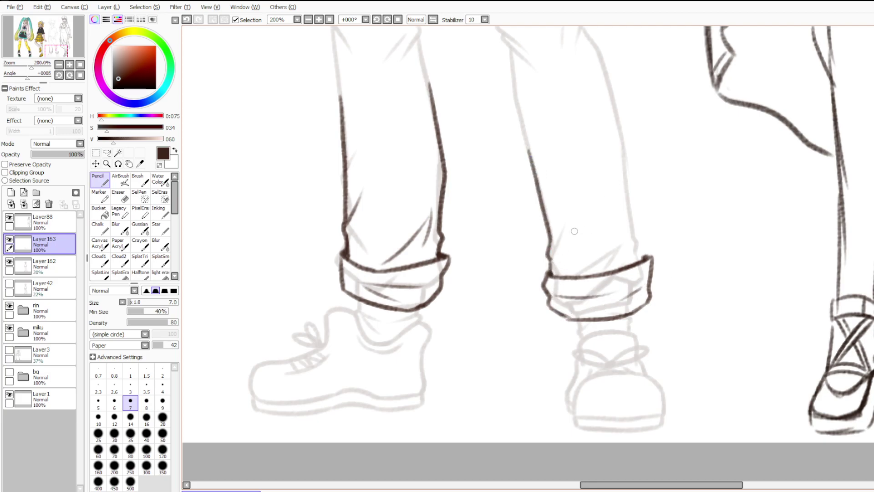
drag(621, 133, 639, 239)
key(ctrl+z)
drag(621, 146, 639, 243)
key(ctrl+z)
drag(623, 152, 641, 253)
Draw fabric creases on the right trouser leg just above the rolled-up cuff.
drag(547, 250, 565, 199)
drag(560, 261, 593, 226)
key(ctrl+z)
drag(593, 227, 589, 258)
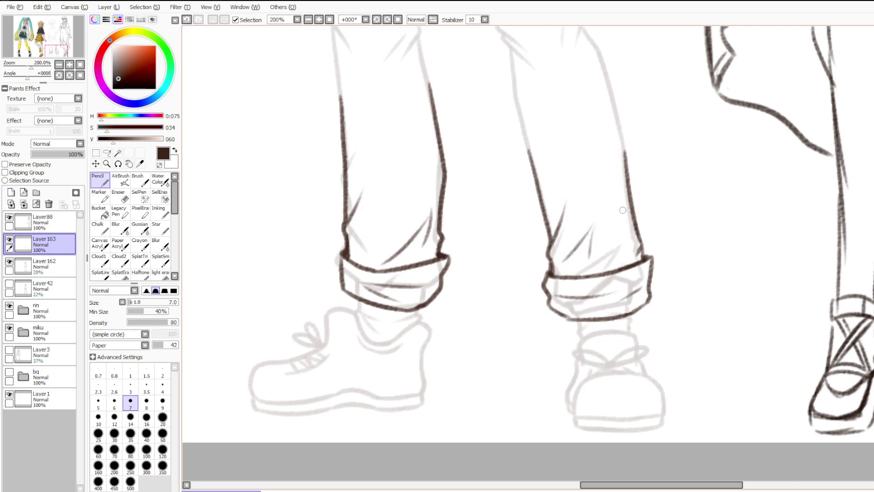
Erase the old cuff and crease lines of both trouser legs on Layer162.
key(e)
click(45, 265)
mouse_move(379, 281)
mouse_down()
mouse_move(428, 291)
mouse_move(410, 273)
mouse_move(351, 255)
mouse_move(368, 204)
mouse_up()
drag(431, 252, 437, 171)
mouse_move(552, 193)
mouse_down()
mouse_move(558, 289)
mouse_move(632, 287)
mouse_move(628, 225)
mouse_move(600, 272)
mouse_move(582, 273)
mouse_up()
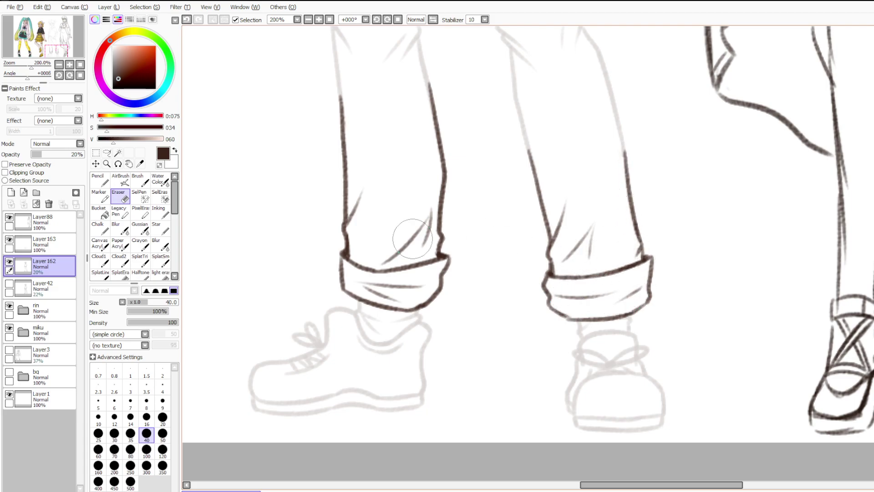
Redraw the outer lower corner of the right rolled-up cuff on Layer163 with the Pencil.
click(121, 180)
click(50, 245)
click(100, 181)
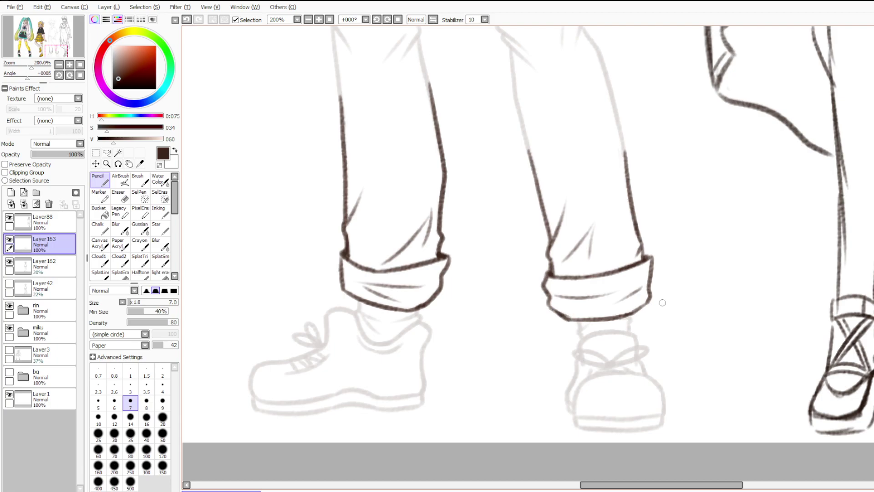
drag(630, 316, 640, 311)
key(e)
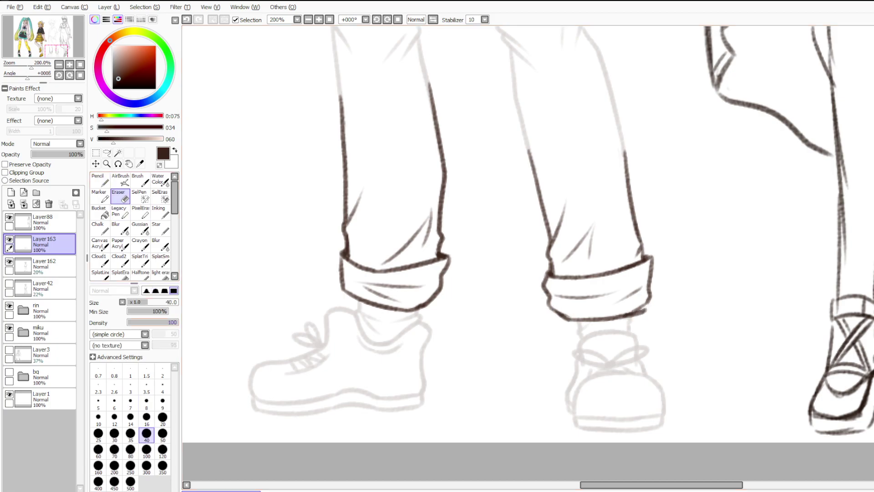
key(n)
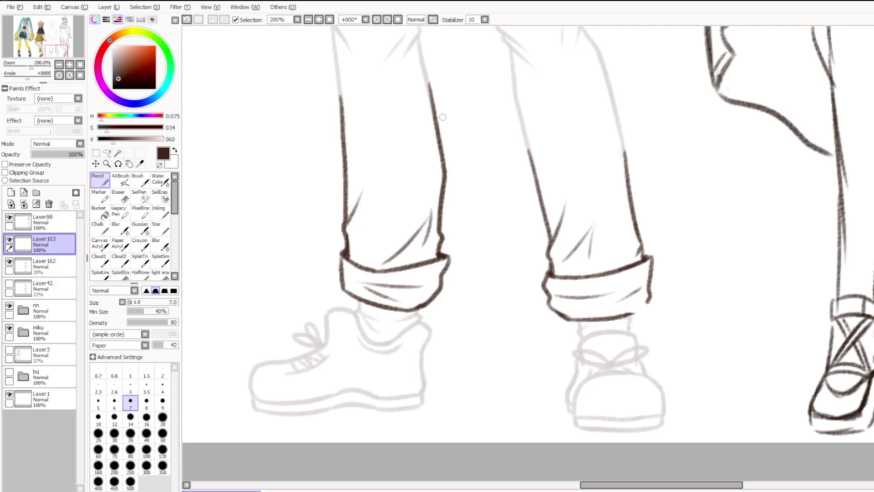
key(ctrl+z)
drag(640, 309, 618, 314)
Clean up the inner lower corner of the right rolled-up cuff with a size 9 eraser.
drag(560, 313, 544, 296)
key(ctrl+z)
key(e)
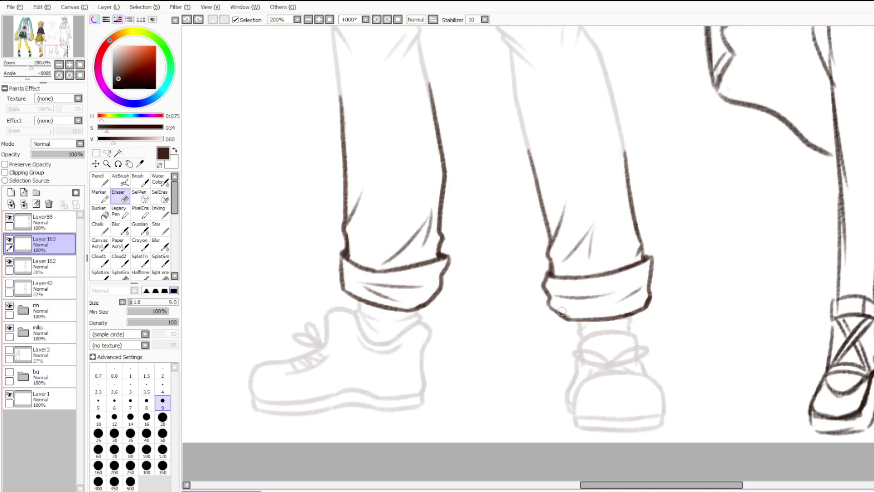
drag(570, 313, 570, 306)
Restore Layer162's opacity to 100%.
scroll(582, 280, down, 5)
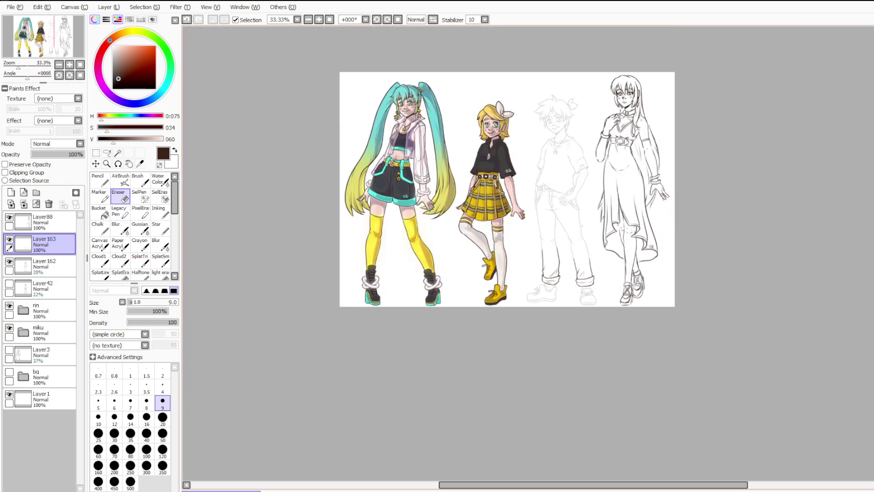
click(52, 267)
drag(61, 154, 87, 154)
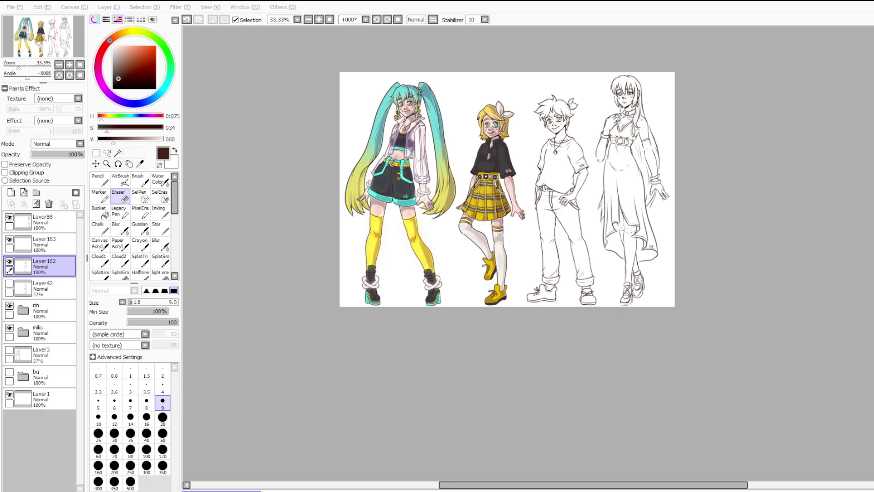
Merge Layer163 down into Layer162.
click(49, 245)
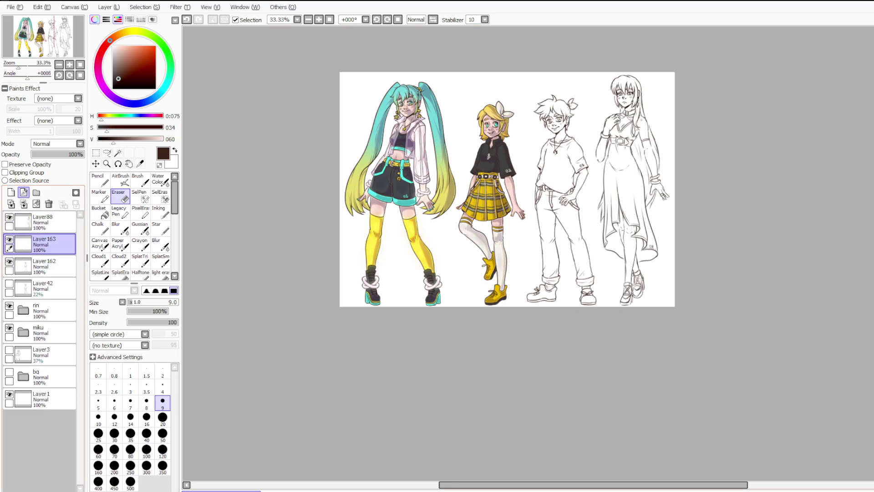
click(24, 204)
Examine the third character's merged line art from the head and shirt down to the hand and trousers.
scroll(581, 111, up, 1)
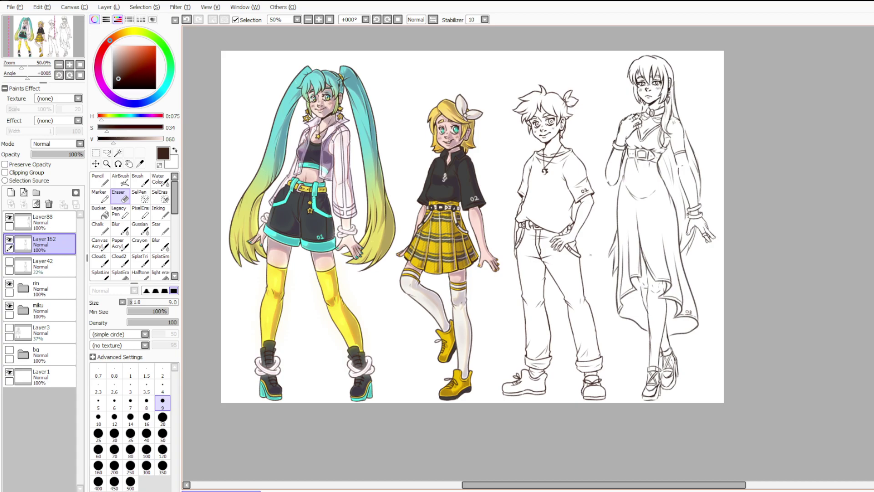
scroll(591, 256, up, 4)
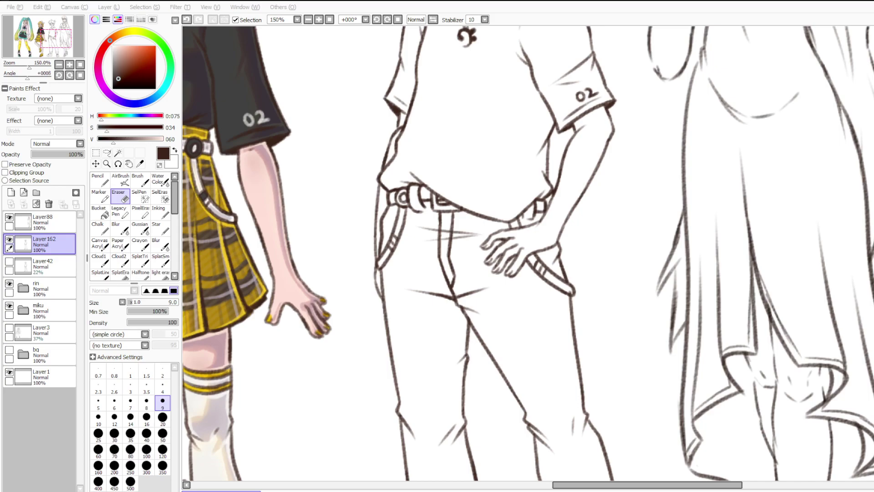
scroll(535, 228, down, 5)
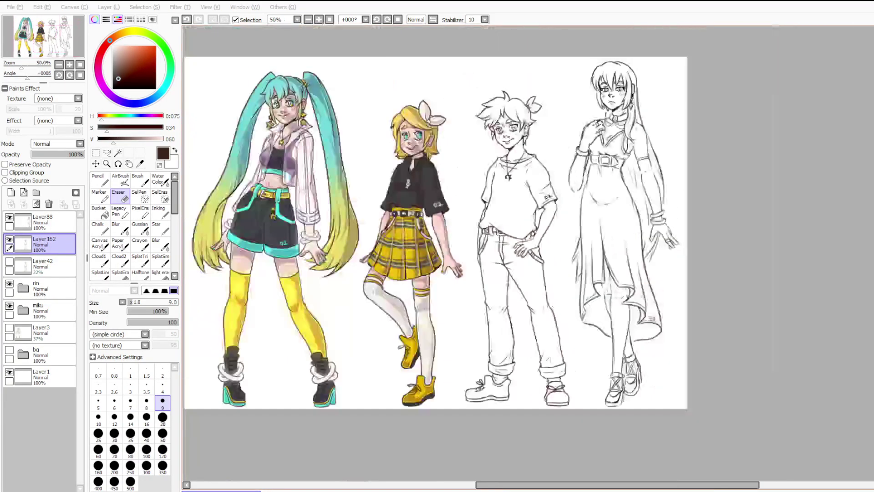
scroll(505, 105, up, 4)
key(alt)
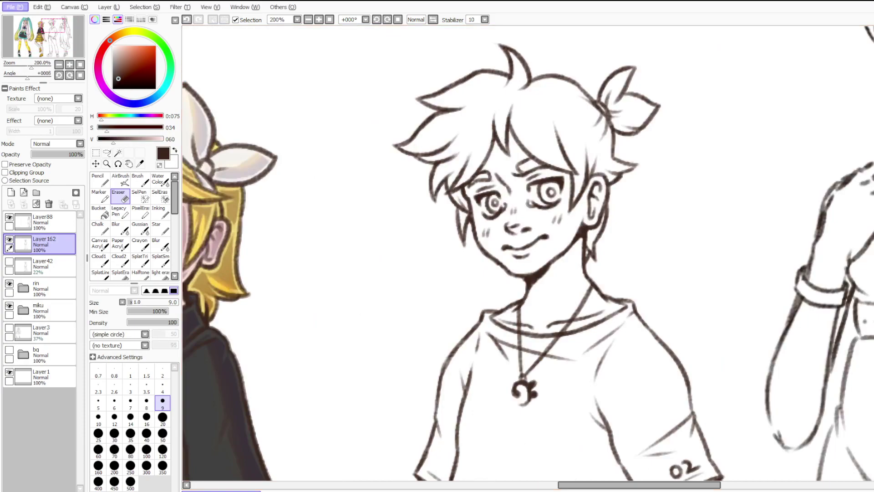
key(alt)
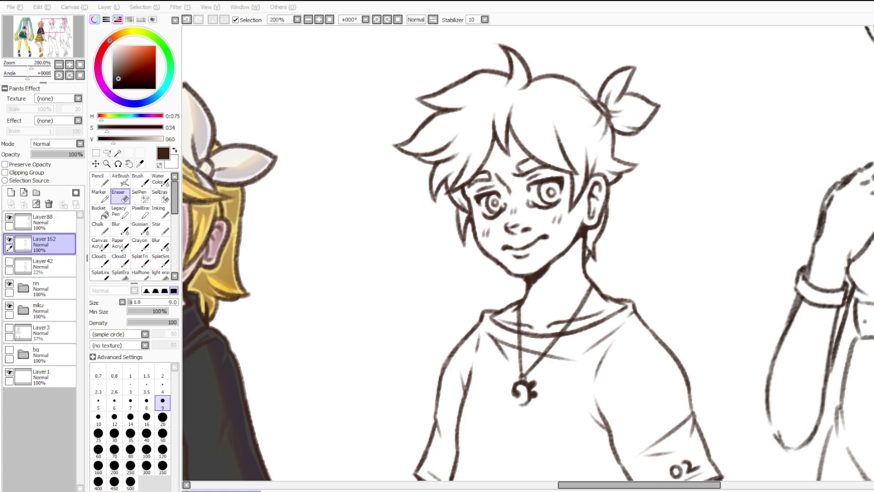
drag(483, 133, 462, 128)
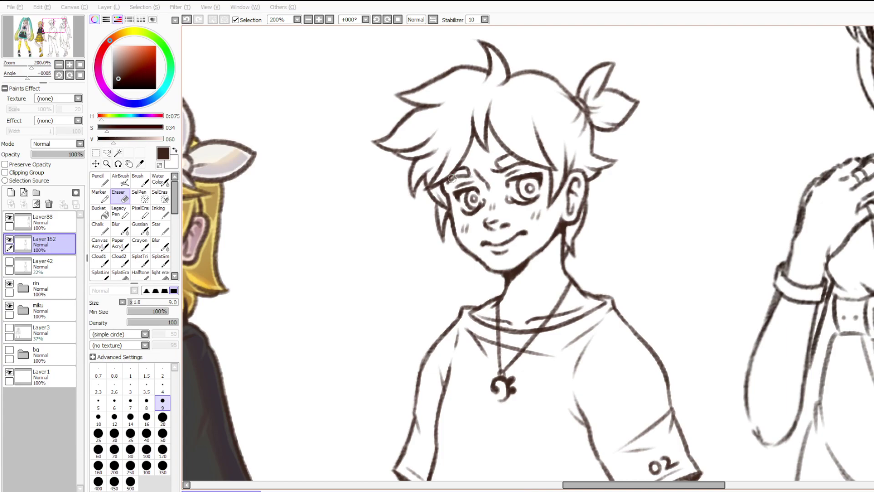
scroll(452, 178, down, 5)
scroll(446, 332, up, 4)
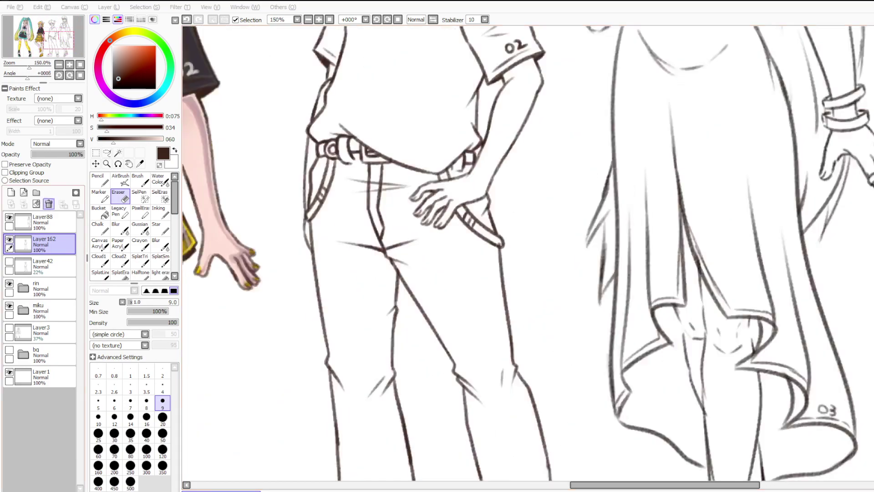
Fade Layer162 to 10% opacity and add a new layer above it for redrawing the hand on the hip.
drag(75, 154, 38, 154)
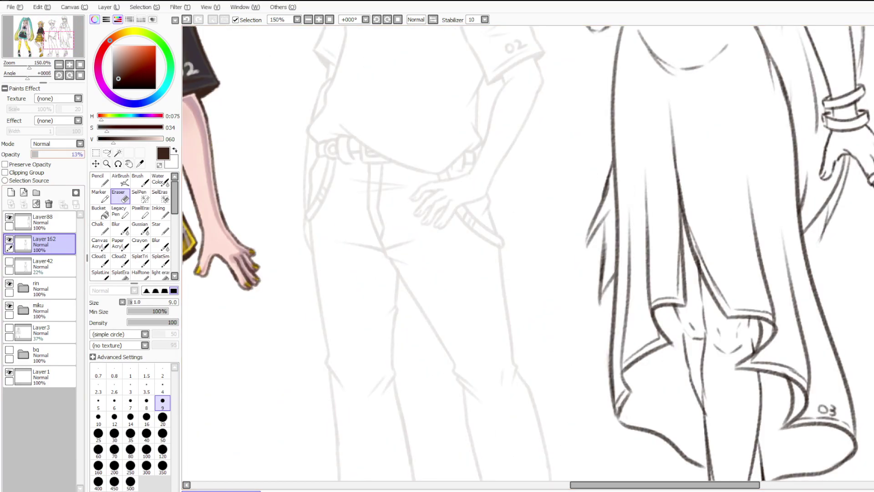
click(11, 192)
click(101, 180)
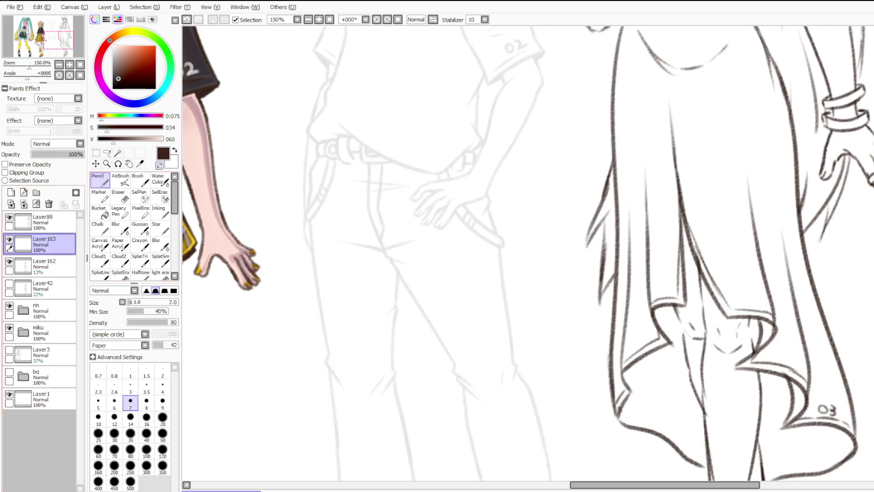
scroll(460, 187, up, 2)
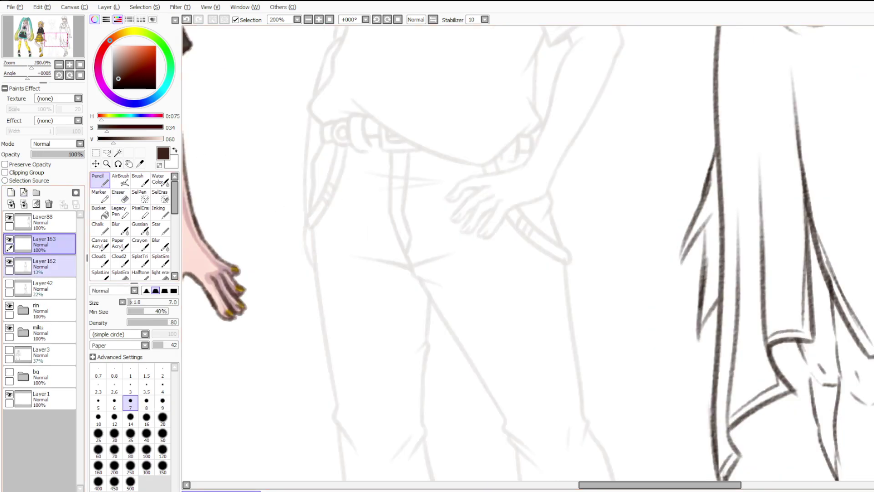
click(50, 266)
click(37, 154)
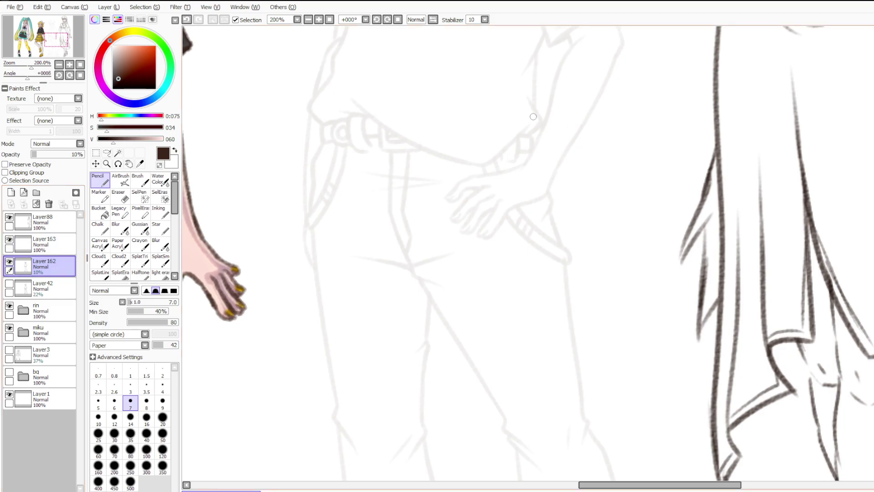
Ink the hand's upper contour from the wrist to the uppermost fingertip on Layer163 with a size 7 Pencil.
scroll(530, 117, up, 1)
scroll(494, 204, up, 1)
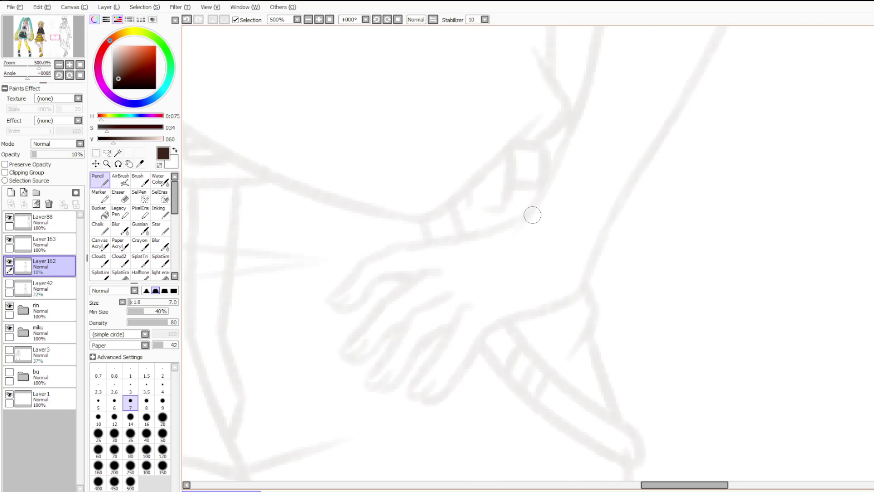
drag(530, 211, 490, 215)
key(ctrl+z)
click(49, 245)
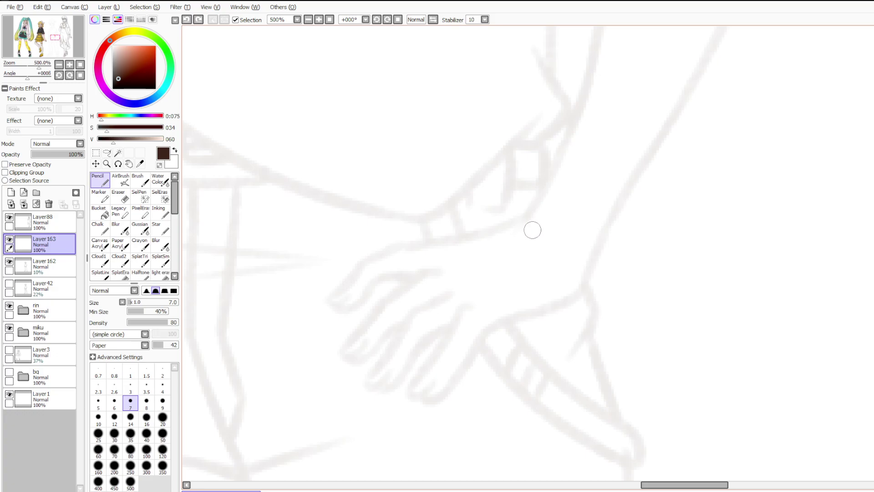
mouse_move(534, 204)
mouse_down()
mouse_move(485, 210)
mouse_move(448, 228)
mouse_move(357, 240)
mouse_up()
key(ctrl+z)
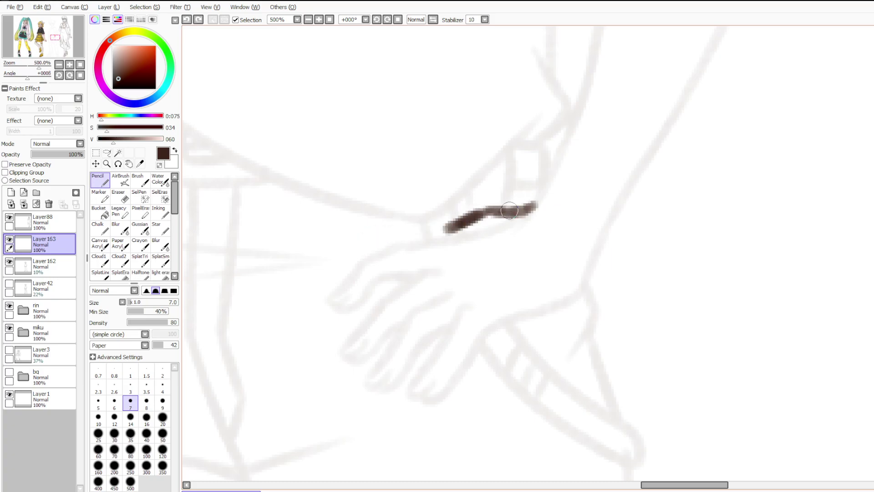
drag(486, 210, 390, 233)
key(ctrl+z)
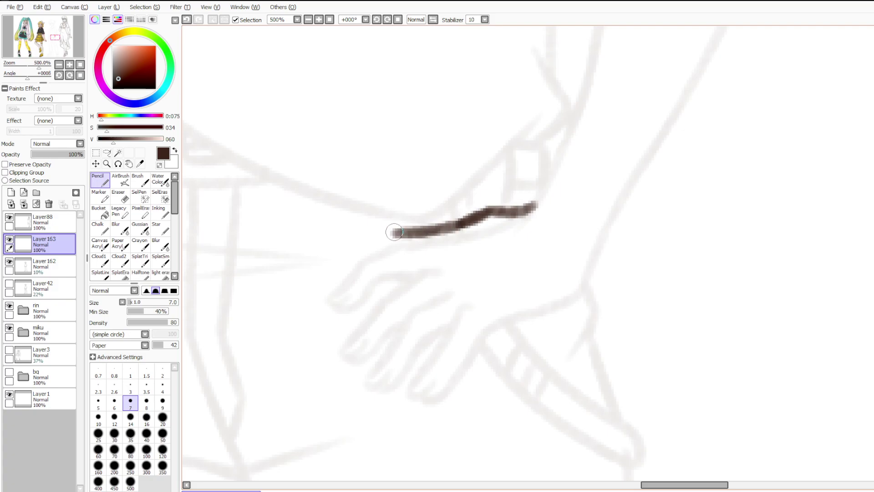
key(ctrl+z)
mouse_move(477, 217)
mouse_down()
mouse_move(394, 229)
mouse_move(347, 250)
mouse_up()
Ink the tip and underside of the hand's uppermost finger.
mouse_move(367, 240)
mouse_down()
mouse_move(314, 268)
mouse_move(335, 272)
mouse_move(348, 247)
mouse_move(329, 265)
mouse_move(355, 259)
mouse_move(333, 269)
mouse_move(363, 278)
mouse_up()
key(ctrl+z)
key(ctrl+z)
key(ctrl+z)
key(ctrl+z)
key(ctrl+z)
key(ctrl+z)
mouse_move(342, 248)
mouse_down()
mouse_move(329, 264)
mouse_move(355, 260)
mouse_move(375, 275)
mouse_move(388, 258)
mouse_move(445, 252)
mouse_up()
key(ctrl+z)
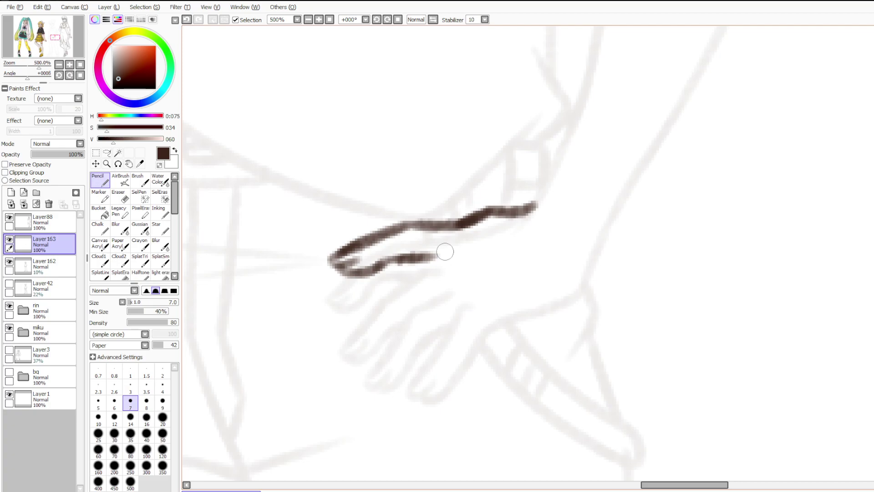
Ink the upper edge and tip of the second finger, starting from the knuckle beneath the uppermost finger.
mouse_move(445, 251)
mouse_down()
mouse_move(401, 278)
mouse_move(367, 315)
mouse_up()
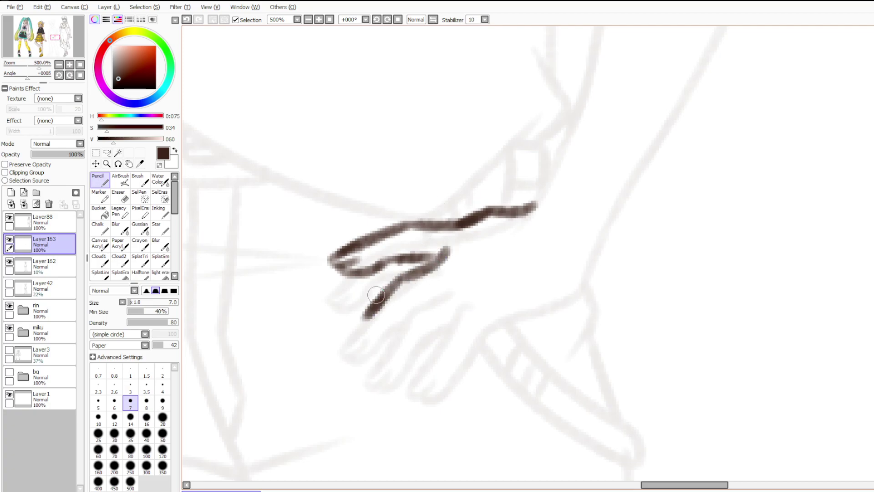
key(ctrl+z)
mouse_move(425, 267)
mouse_down()
mouse_move(391, 283)
mouse_move(340, 339)
mouse_move(350, 346)
mouse_move(362, 336)
mouse_move(350, 351)
mouse_move(375, 346)
mouse_up()
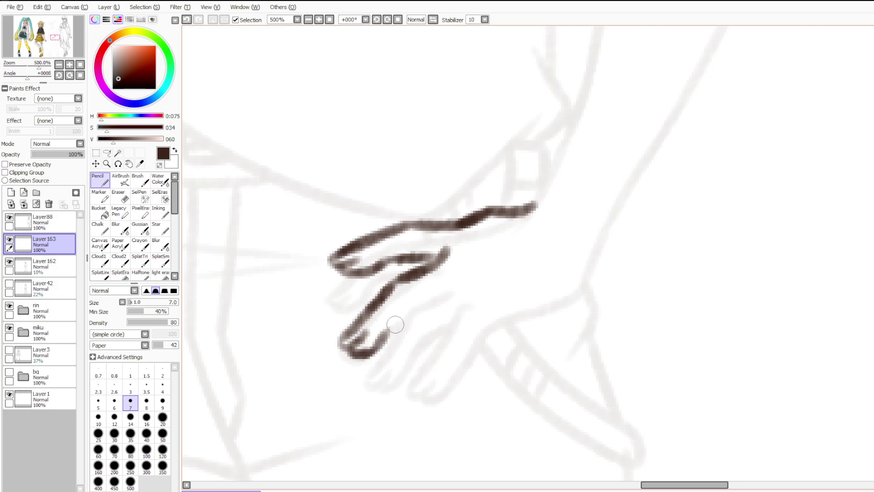
key(ctrl+z)
key(ctrl+z)
key(ctrl+z)
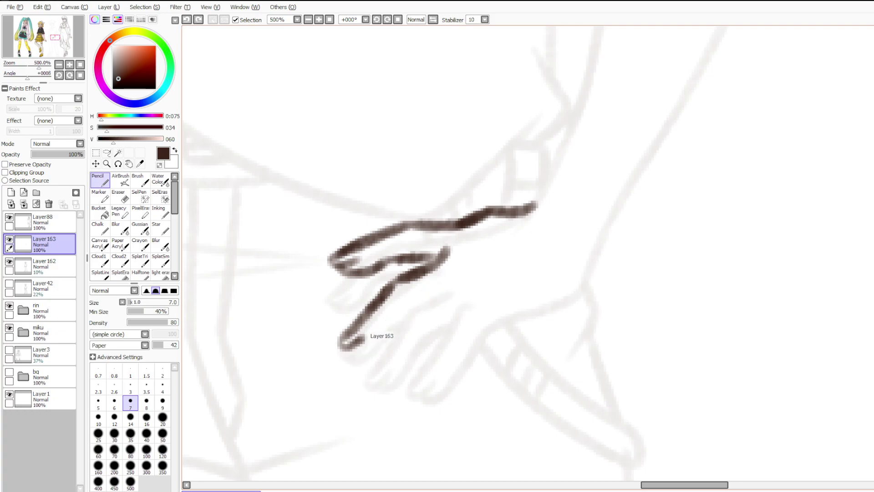
key(ctrl+z)
key(ctrl+z)
Round off the second fingertip and ink the finger's lower edge.
mouse_move(346, 338)
mouse_down()
mouse_move(360, 351)
mouse_move(344, 341)
mouse_move(356, 353)
mouse_move(343, 353)
mouse_move(358, 351)
mouse_move(382, 328)
mouse_up()
key(ctrl+z)
key(ctrl+z)
key(ctrl+z)
key(ctrl+z)
key(ctrl+z)
drag(354, 356, 407, 310)
key(ctrl+z)
Ink the knuckle line and upper edge of the third finger.
mouse_move(457, 287)
mouse_down()
mouse_move(415, 299)
mouse_move(454, 291)
mouse_move(411, 308)
mouse_move(374, 388)
mouse_move(395, 368)
mouse_move(386, 386)
mouse_move(404, 376)
mouse_move(419, 339)
mouse_up()
key(ctrl+z)
key(ctrl+z)
key(ctrl+z)
Erase stray pixels on the second fingertip and redraw its outline with the Pencil.
key(e)
mouse_move(341, 344)
mouse_down()
mouse_move(369, 311)
mouse_move(343, 335)
mouse_up()
key(n)
key(ctrl+z)
mouse_move(370, 308)
mouse_down()
mouse_move(337, 342)
mouse_move(349, 351)
mouse_move(357, 340)
mouse_move(348, 352)
mouse_move(339, 344)
mouse_move(350, 352)
mouse_move(340, 352)
mouse_move(346, 343)
mouse_up()
key(ctrl+z)
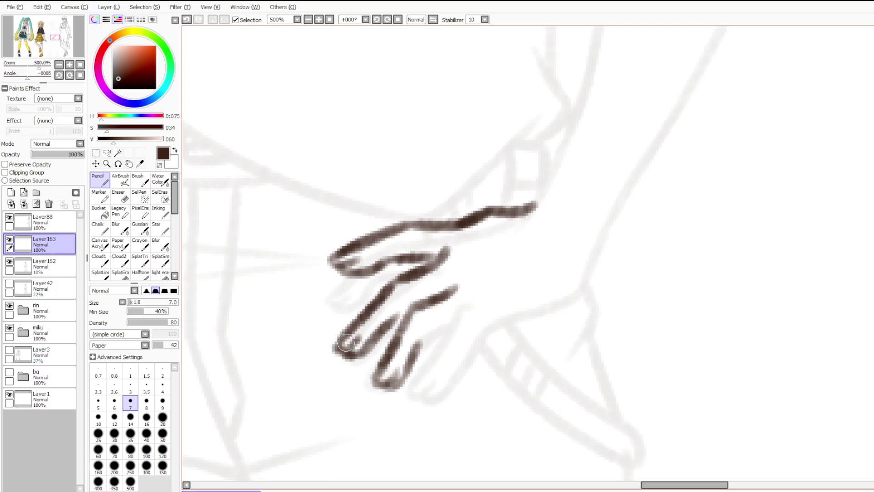
Erase the third finger's rough lower edge with a size 8 eraser.
mouse_move(390, 376)
mouse_down()
mouse_move(388, 384)
mouse_move(403, 383)
mouse_move(426, 339)
mouse_move(455, 320)
mouse_up()
key(ctrl+z)
drag(418, 347, 444, 321)
key(ctrl+z)
mouse_move(388, 322)
mouse_down()
mouse_move(411, 305)
mouse_move(445, 350)
mouse_move(418, 353)
mouse_move(444, 325)
mouse_up()
key(ctrl+z)
click(121, 197)
click(146, 403)
key(ctrl+z)
mouse_move(405, 363)
mouse_down()
mouse_move(410, 354)
mouse_move(396, 404)
mouse_move(380, 398)
mouse_move(449, 325)
mouse_up()
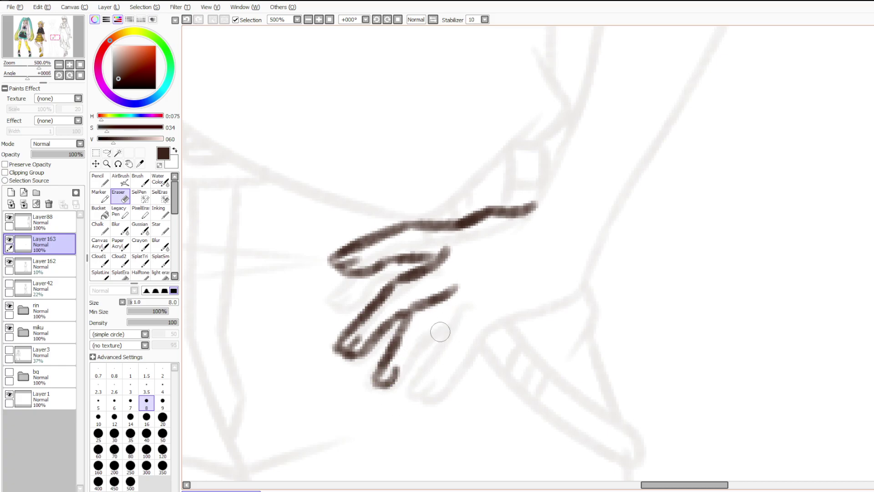
Redraw the third finger's tip and lower edge up to the next knuckle with the Pencil.
key(n)
mouse_move(388, 384)
mouse_down()
mouse_move(428, 329)
mouse_move(423, 335)
mouse_move(453, 314)
mouse_move(389, 386)
mouse_move(421, 355)
mouse_up()
key(ctrl+z)
key(ctrl+z)
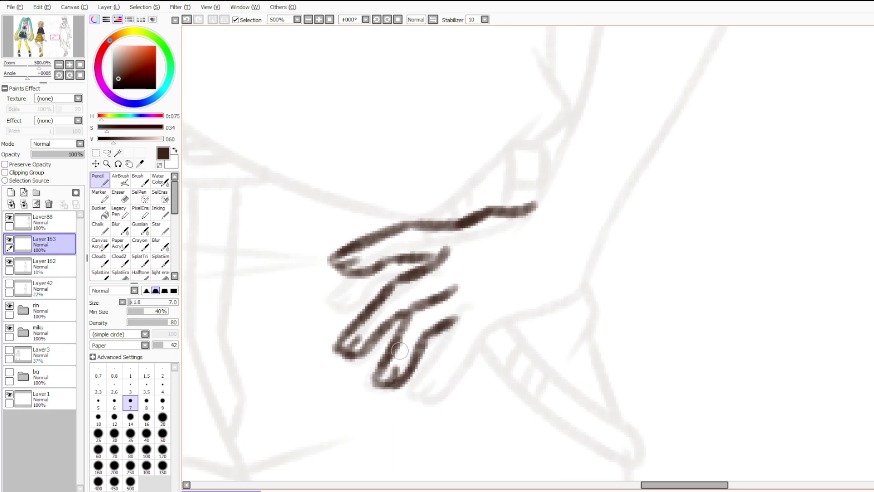
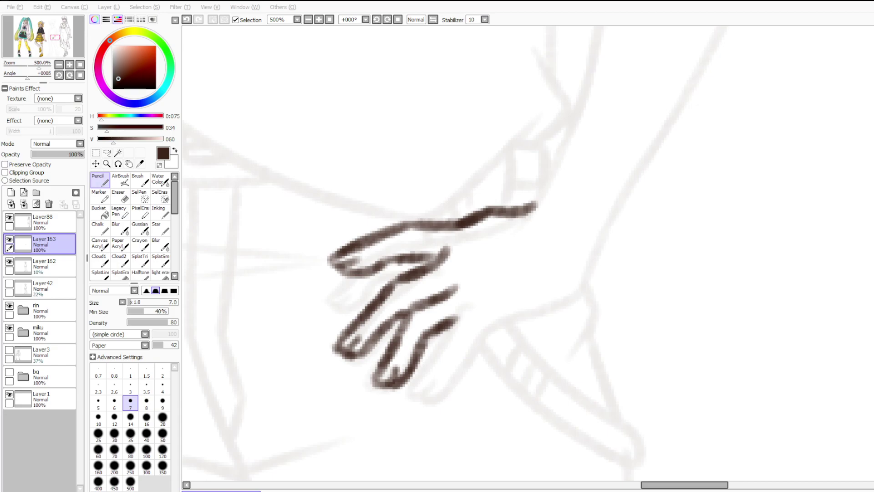
Strengthen the second finger's knuckle line and extend the third finger's knuckle line into the back of the hand.
drag(487, 312, 562, 269)
key(ctrl+z)
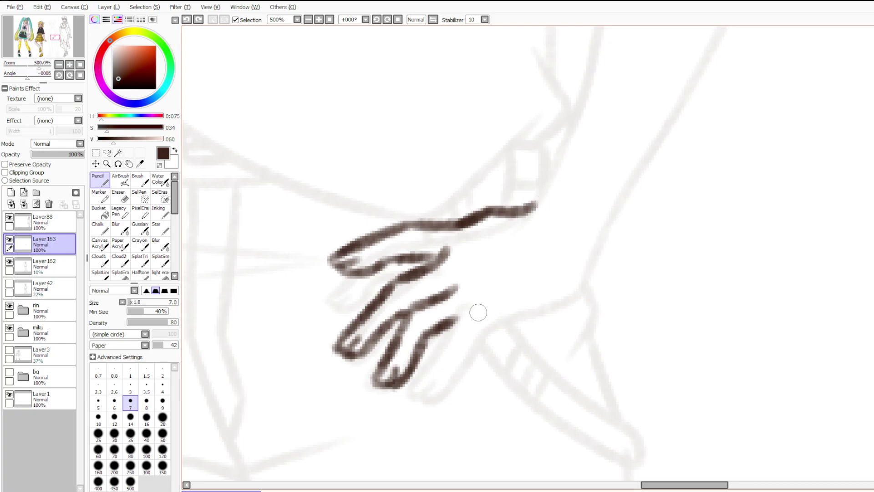
drag(387, 268, 450, 250)
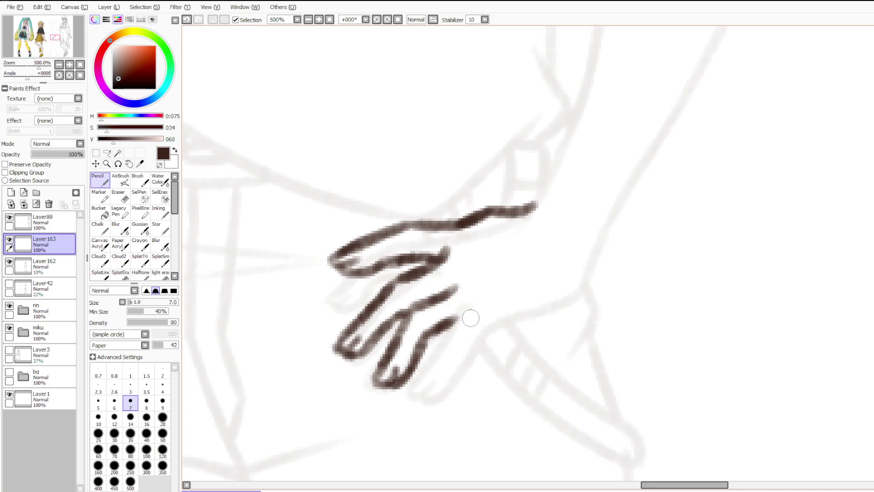
drag(448, 294, 467, 277)
Extend the fourth finger's knuckle line and ink the finger's inner edge down to the tip.
mouse_move(453, 320)
mouse_down()
mouse_move(473, 311)
mouse_move(439, 379)
mouse_up()
key(ctrl+z)
key(ctrl+z)
key(ctrl+z)
drag(454, 341, 443, 383)
key(ctrl+z)
drag(476, 309, 439, 386)
mouse_move(457, 350)
mouse_down()
mouse_move(436, 400)
mouse_move(457, 384)
mouse_move(451, 406)
mouse_move(461, 407)
mouse_move(468, 399)
mouse_move(441, 400)
mouse_move(460, 402)
mouse_move(468, 380)
mouse_up()
key(ctrl+z)
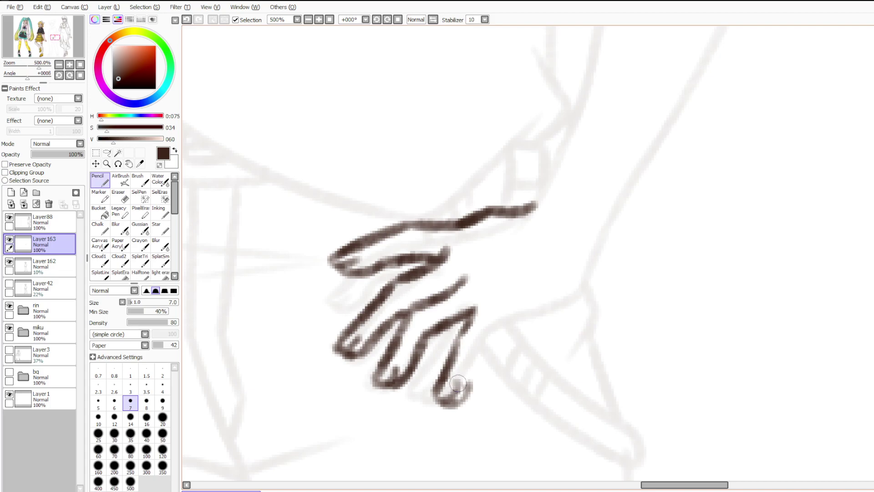
Redraw the fourth fingertip and ink the finger's outer edge up to the side of the hand.
key(ctrl+z)
key(ctrl+z)
mouse_move(435, 388)
mouse_down()
mouse_move(455, 403)
mouse_move(494, 333)
mouse_move(564, 294)
mouse_up()
key(ctrl+z)
key(ctrl+z)
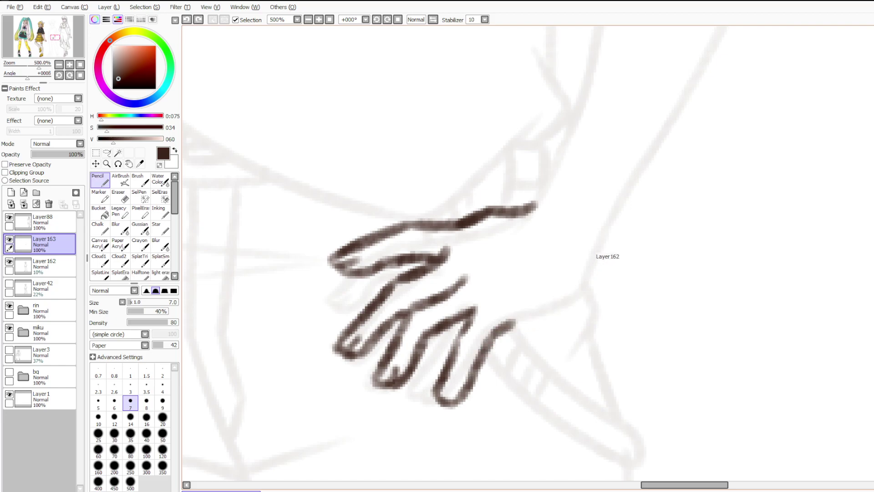
Ink the lower side of the hand from the wrist to the base of the fourth finger.
drag(603, 238, 592, 262)
key(ctrl+z)
mouse_move(608, 230)
mouse_down()
mouse_move(582, 280)
mouse_move(553, 306)
mouse_move(504, 324)
mouse_up()
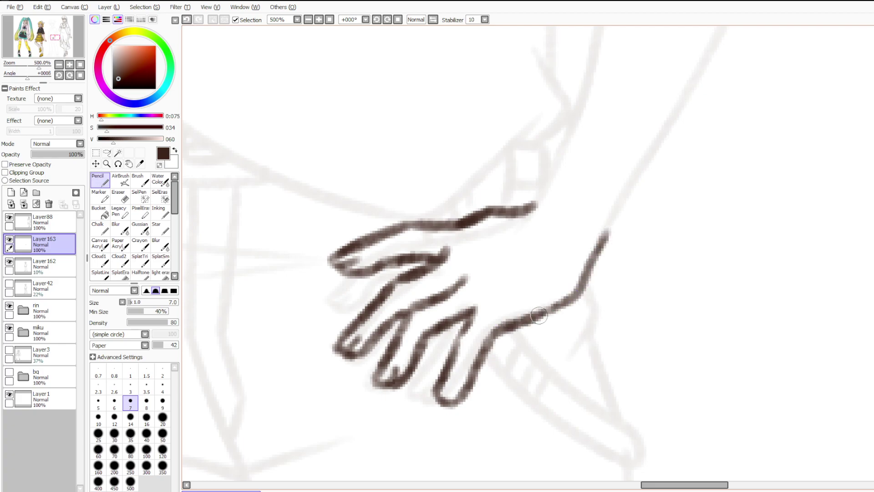
Select the inked hand, rotate it slightly counterclockwise, shift it a little toward the wrist, and deselect it.
click(96, 153)
drag(264, 133, 668, 486)
key(ctrl+t)
drag(667, 239, 658, 214)
drag(509, 282, 525, 287)
key(Return)
key(ctrl+d)
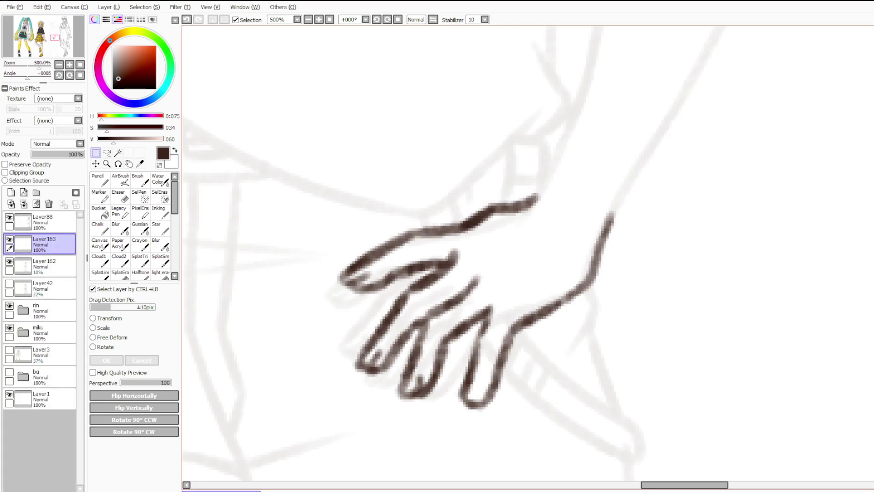
Clean up the fourth fingertip with the eraser and add its nail detail with a size 6 Pencil.
scroll(544, 188, down, 7)
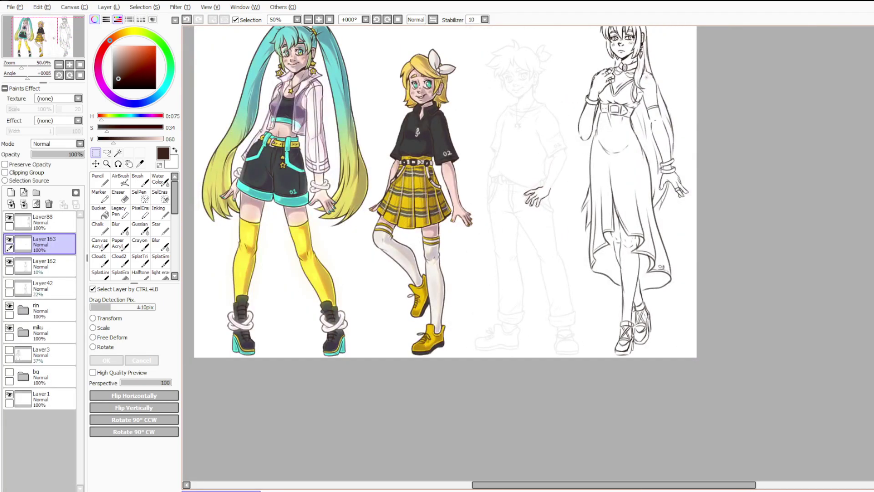
scroll(548, 204, up, 1)
scroll(542, 168, up, 1)
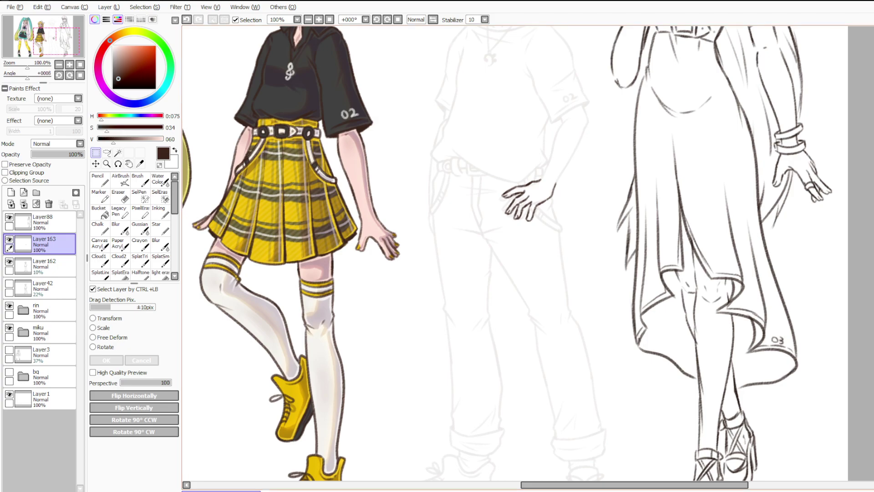
scroll(532, 210, up, 5)
click(120, 196)
mouse_move(516, 253)
mouse_down()
mouse_move(511, 230)
mouse_move(514, 253)
mouse_move(524, 250)
mouse_move(505, 247)
mouse_move(516, 253)
mouse_move(507, 240)
mouse_move(519, 251)
mouse_move(521, 242)
mouse_up()
click(100, 180)
key(ctrl+z)
click(114, 403)
key(ctrl+z)
key(ctrl+z)
Go over the hand's lower edge between the fourth finger and the wrist with the size 6 Pencil.
drag(577, 164, 619, 139)
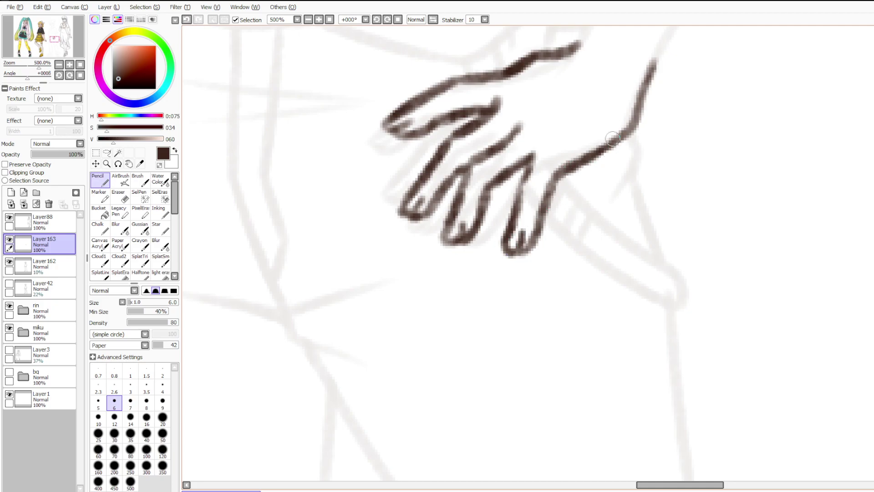
scroll(618, 138, down, 9)
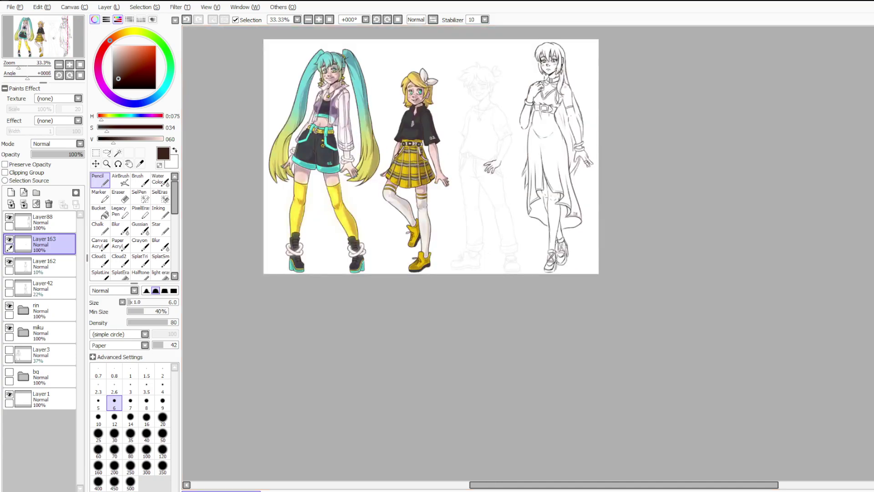
scroll(467, 72, up, 3)
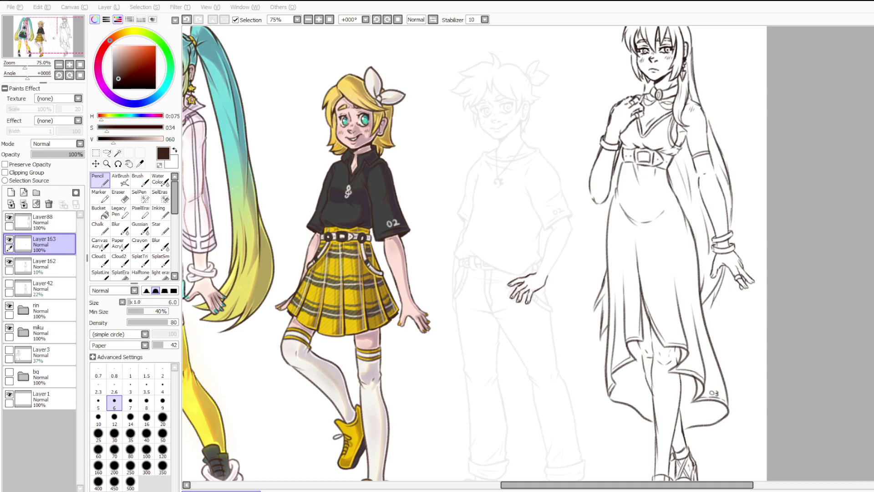
Hide Layer163 with the new hand, select Layer162 and raise its opacity to 61%.
scroll(651, 282, up, 5)
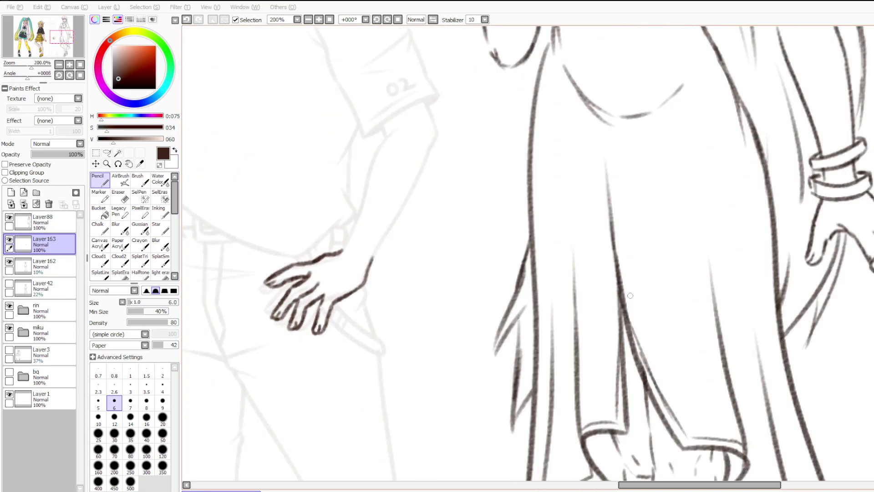
click(10, 239)
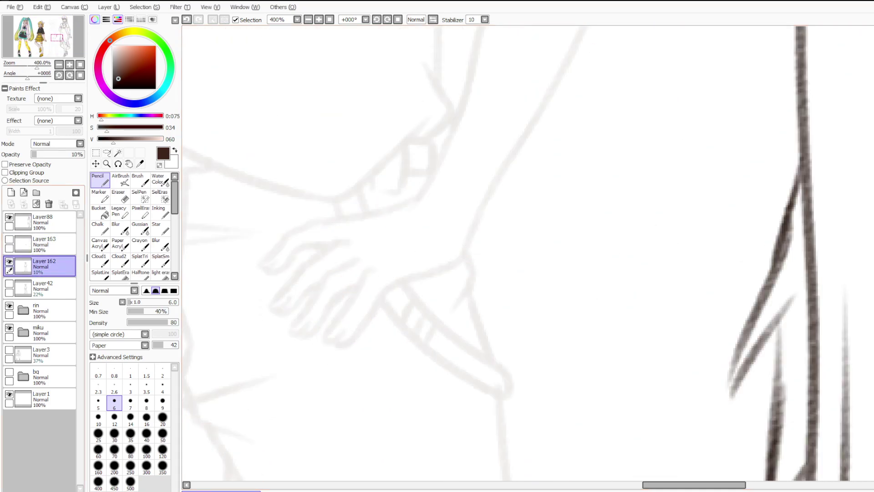
click(45, 289)
click(50, 266)
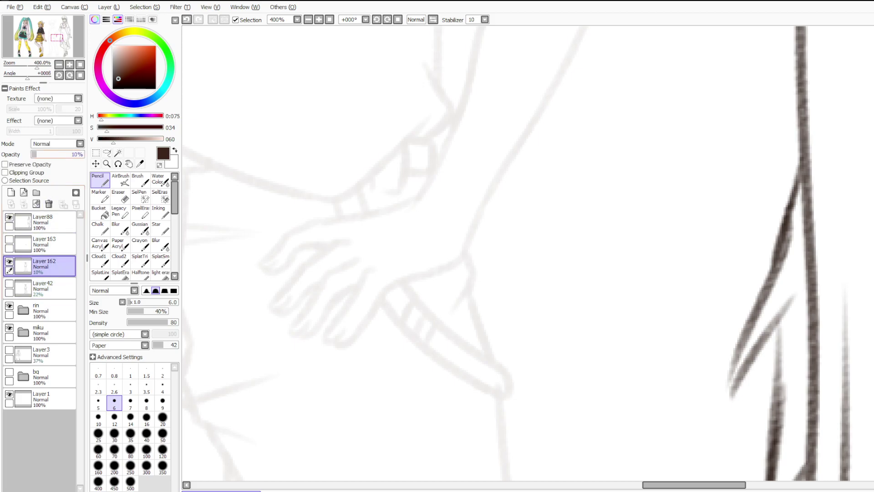
click(63, 154)
Erase the old hand on the hip from Layer162 with a size 20 eraser.
click(121, 196)
click(147, 435)
mouse_move(295, 317)
mouse_down()
mouse_move(419, 226)
mouse_move(314, 301)
mouse_move(440, 280)
mouse_up()
key(ctrl+z)
drag(345, 324, 360, 282)
key(ctrl+z)
key(bracketleft)
key(bracketleft)
key(bracketleft)
key(bracketleft)
mouse_move(255, 301)
mouse_down()
mouse_move(293, 240)
mouse_move(333, 233)
mouse_up()
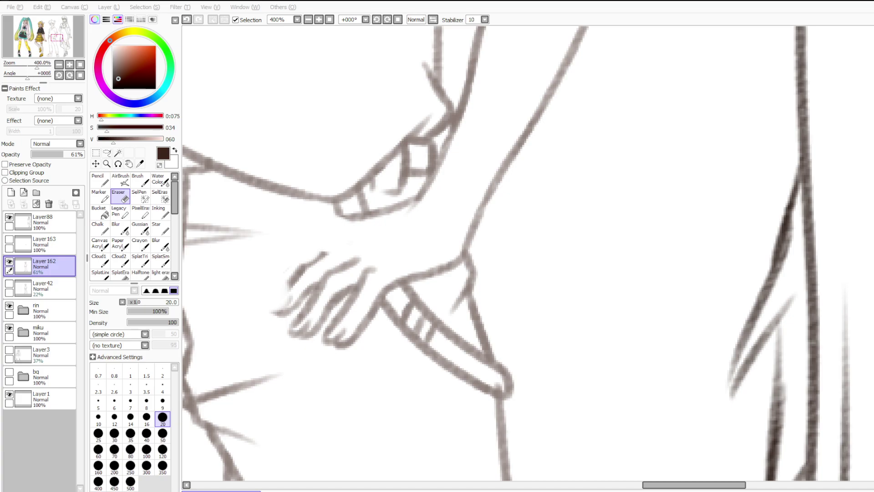
drag(338, 239, 411, 214)
mouse_move(349, 255)
mouse_down()
mouse_move(327, 273)
mouse_move(336, 335)
mouse_move(354, 340)
mouse_move(387, 255)
mouse_move(375, 281)
mouse_move(439, 241)
mouse_move(437, 273)
mouse_move(437, 262)
mouse_move(339, 245)
mouse_move(369, 246)
mouse_move(385, 209)
mouse_up()
Draw the strap's two edges across the erased gap with the size 6 Pencil and show Layer163 again.
key(n)
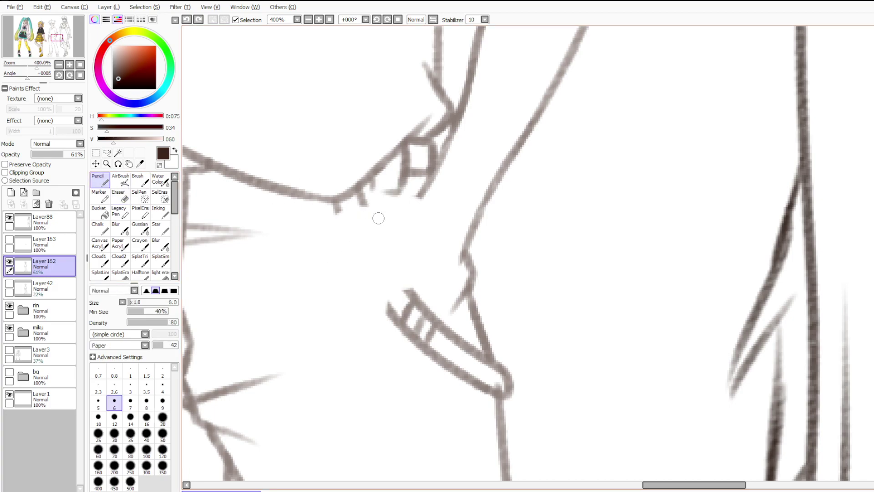
drag(336, 203, 386, 299)
drag(339, 225, 392, 318)
drag(365, 278, 392, 315)
drag(360, 196, 388, 267)
key(ctrl+z)
drag(361, 198, 410, 292)
click(10, 239)
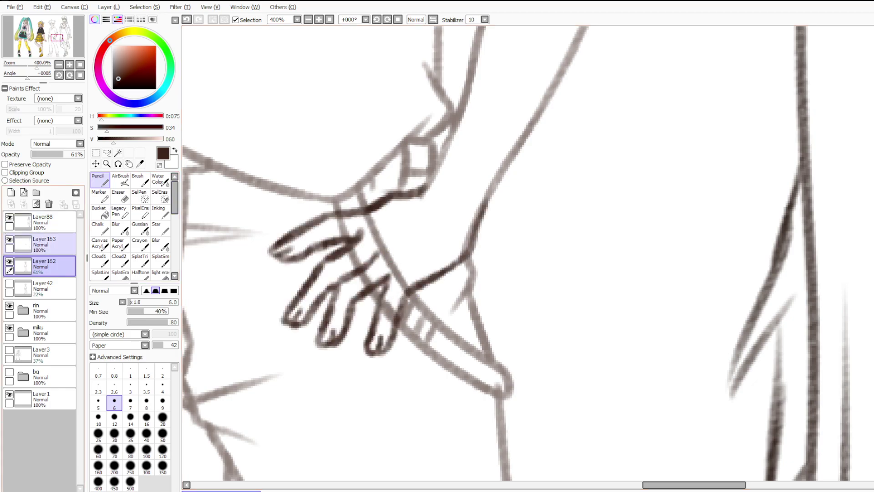
Erase the strap lines crossing the redrawn hand with a size 9 eraser and set Layer162's opacity to 100%.
key(e)
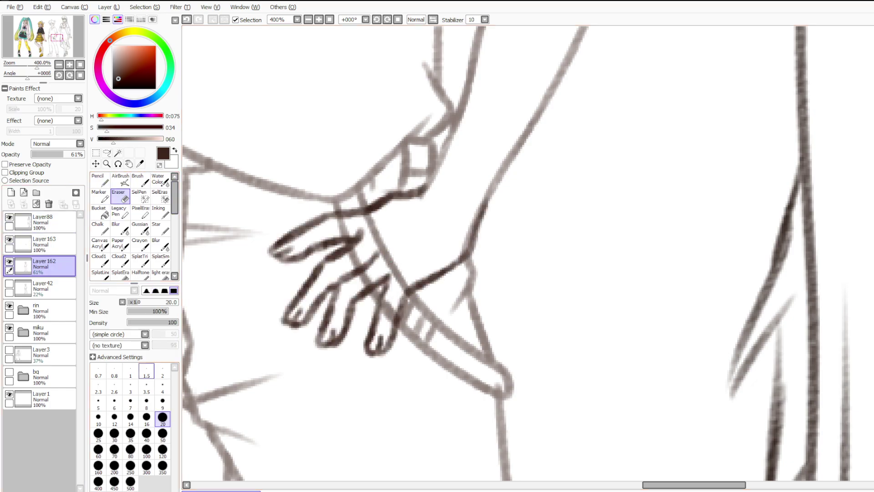
click(163, 418)
click(162, 402)
mouse_move(391, 305)
mouse_down()
mouse_move(400, 287)
mouse_move(361, 288)
mouse_move(399, 251)
mouse_move(353, 257)
mouse_move(372, 235)
mouse_move(340, 231)
mouse_move(380, 221)
mouse_up()
drag(64, 154, 84, 155)
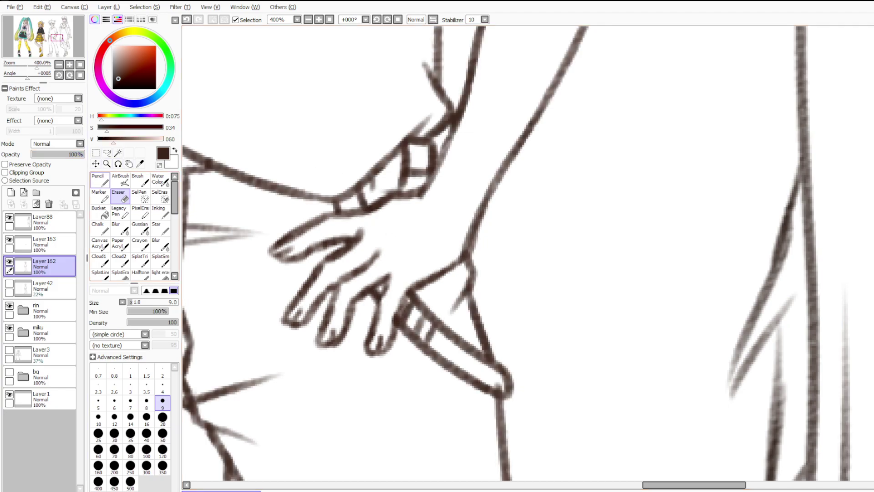
Touch up the strap's end beside the fourth finger and the belt edge above the hand with the size 6 Pencil.
key(n)
key(ctrl+z)
mouse_move(465, 255)
mouse_down()
mouse_move(407, 297)
mouse_move(396, 325)
mouse_move(408, 292)
mouse_up()
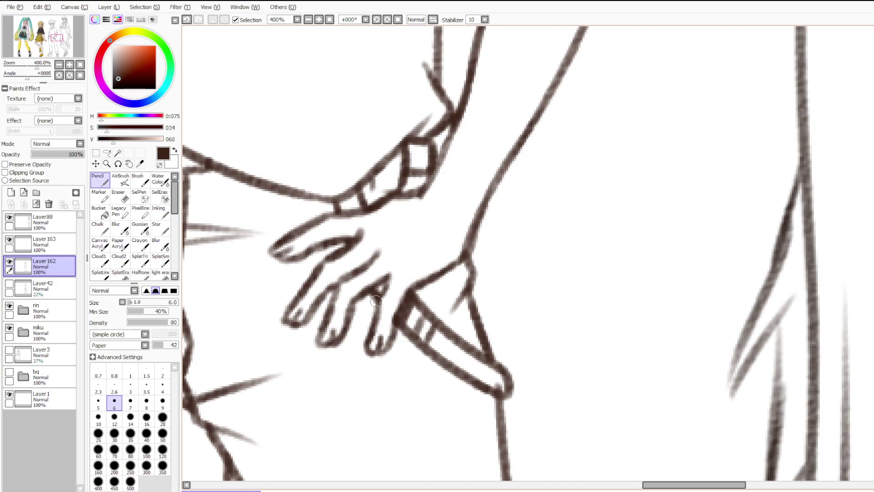
drag(335, 212, 337, 200)
drag(362, 229, 363, 223)
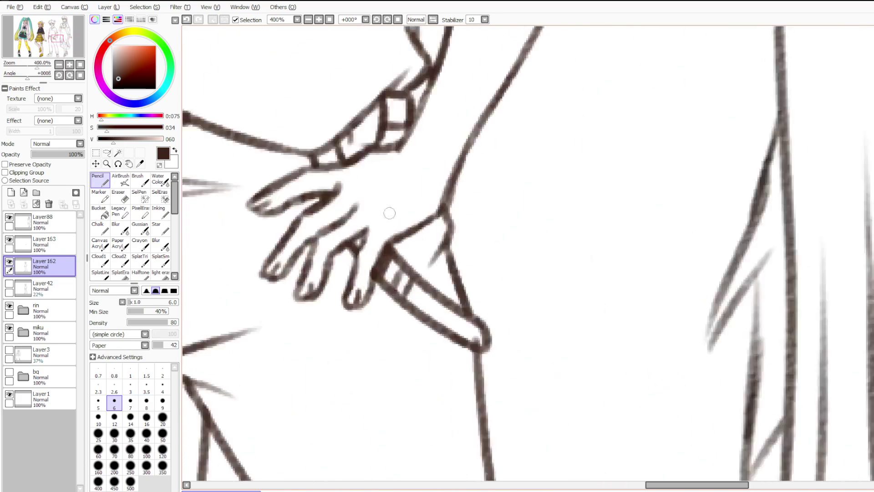
Clean up the outer wrist line with the size 9 eraser and go over it with the size 6 Pencil.
drag(425, 221, 453, 185)
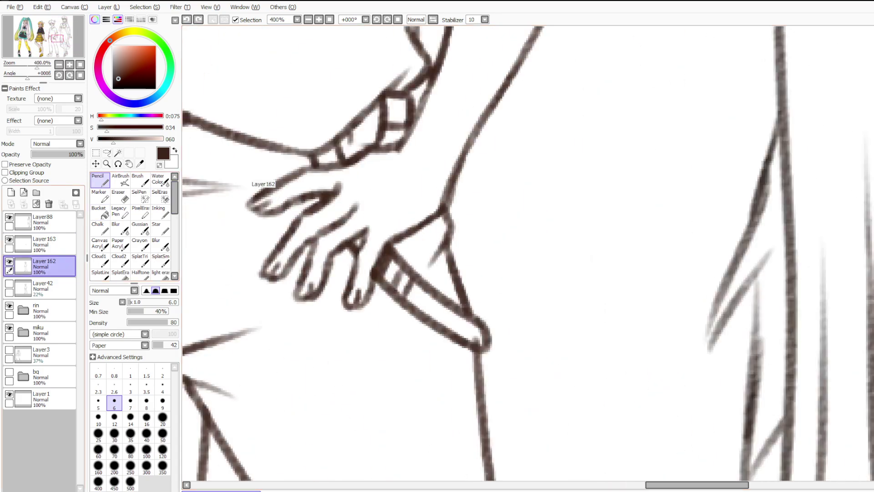
key(ctrl+z)
click(9, 261)
click(10, 261)
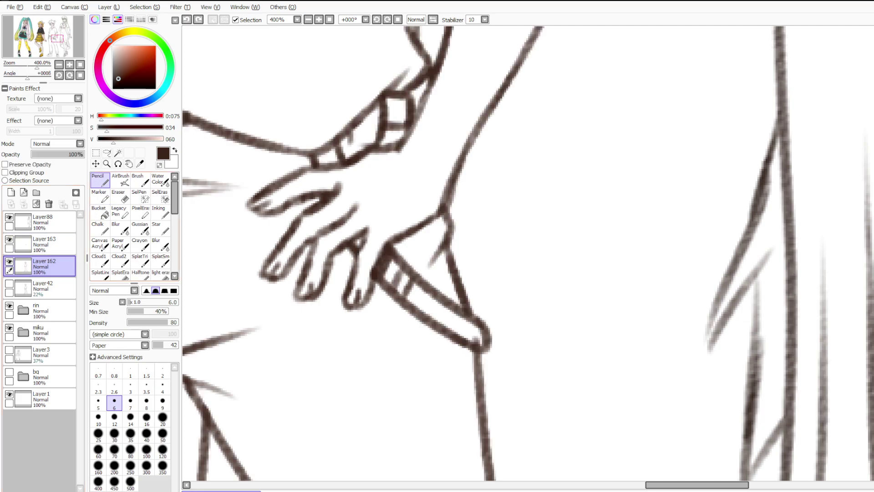
click(119, 196)
drag(444, 190, 460, 127)
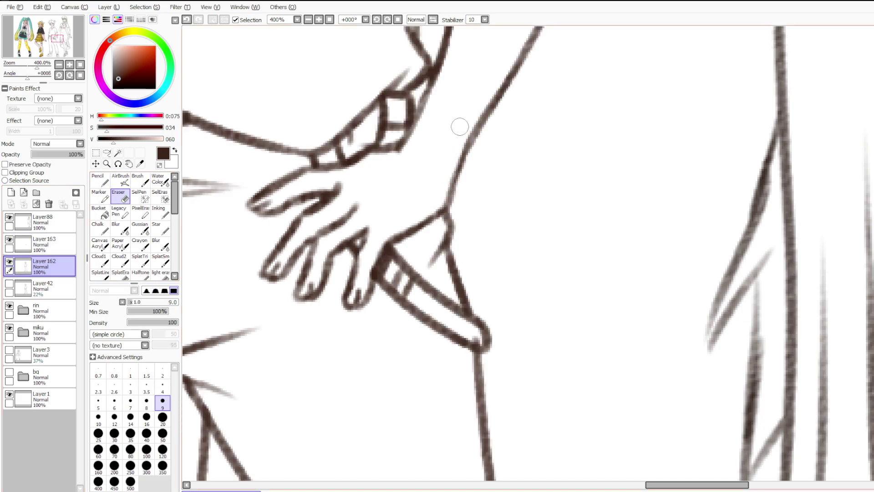
click(100, 180)
drag(448, 205, 475, 141)
scroll(466, 168, up, 3)
scroll(458, 185, down, 2)
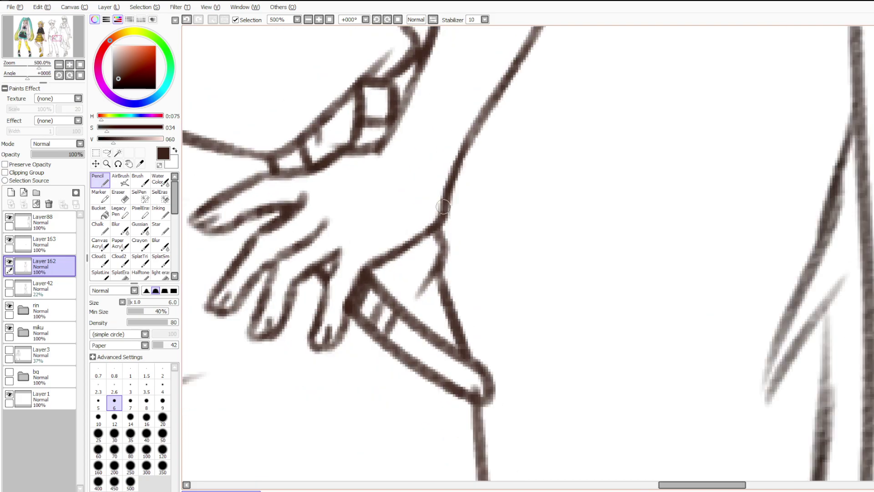
key(ctrl+z)
Reinforce the inner forearm line beside the belt with the Pencil, undoing stray strokes.
mouse_move(388, 136)
mouse_down()
mouse_move(365, 165)
mouse_move(372, 159)
mouse_up()
ctrl+shift+click(377, 151)
mouse_move(375, 147)
mouse_down()
mouse_move(419, 69)
mouse_move(394, 115)
mouse_up()
key(ctrl+z)
drag(350, 147, 349, 148)
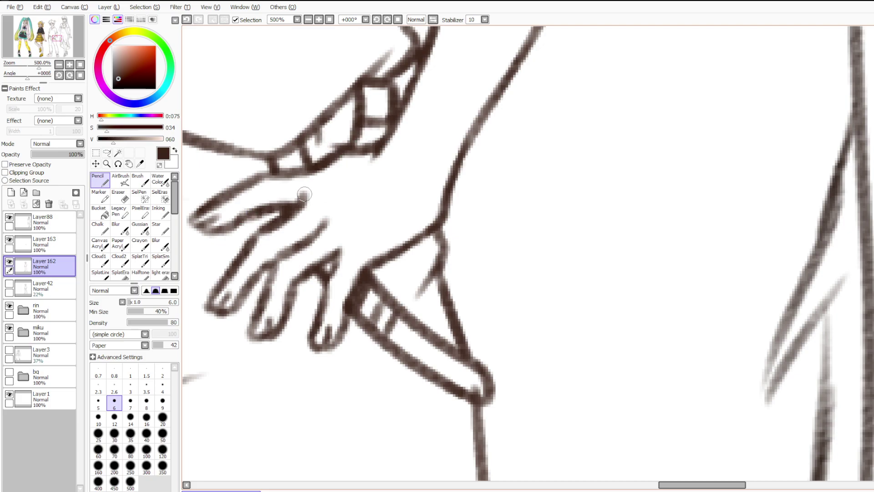
key(ctrl+z)
Merge the hand layer Layer163 down into the line art layer Layer162.
scroll(392, 275, down, 5)
scroll(392, 275, down, 3)
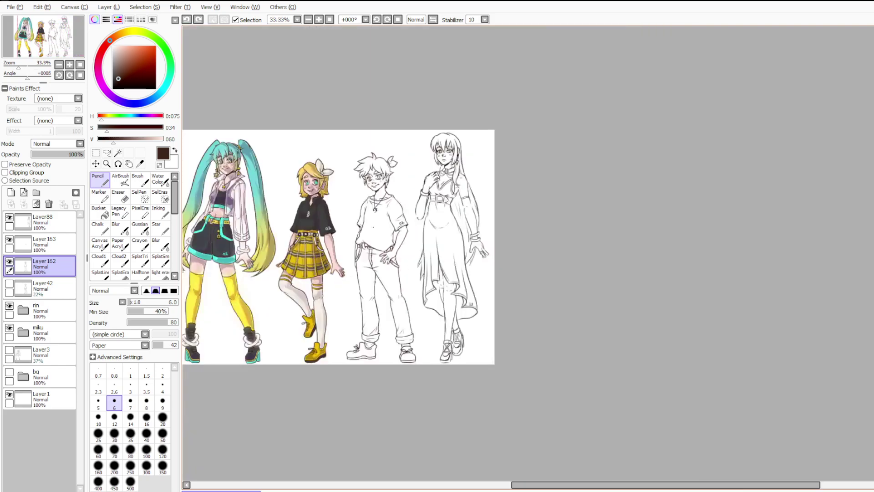
click(47, 245)
click(24, 204)
Select the area outside the third character and the gap inside the bent arm with the Magic Wand, then invert the selection.
scroll(308, 229, up, 1)
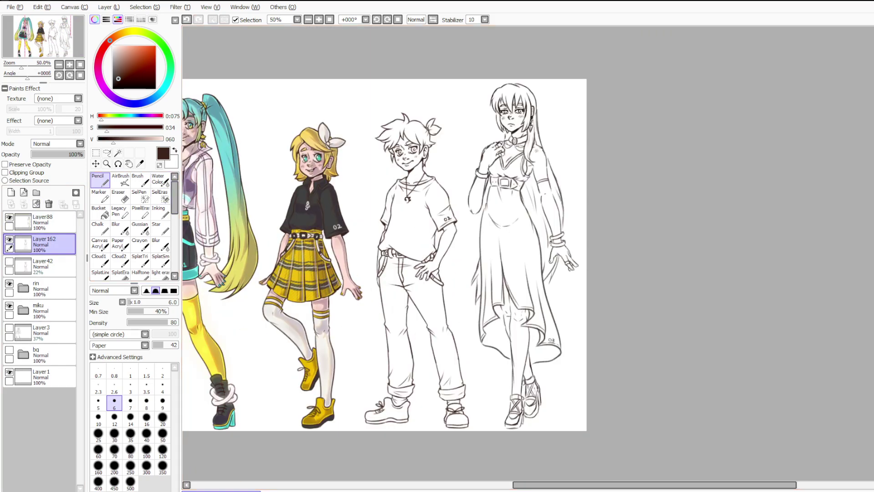
click(118, 153)
click(355, 191)
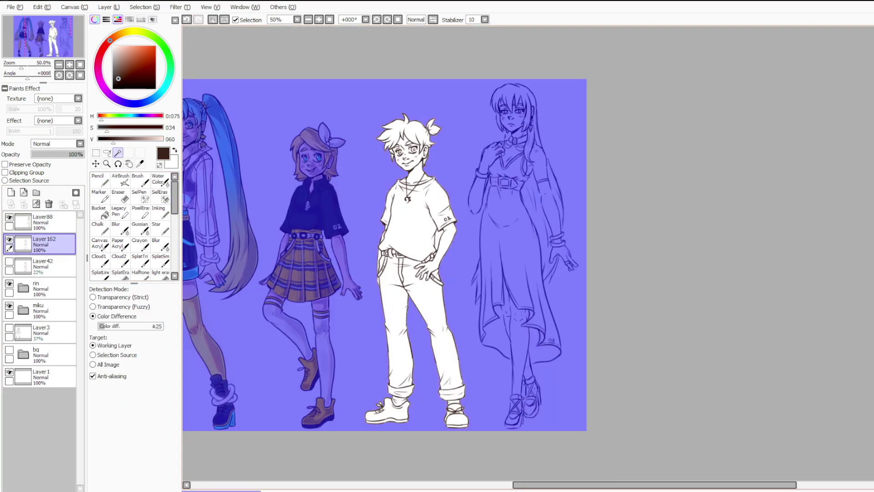
click(438, 238)
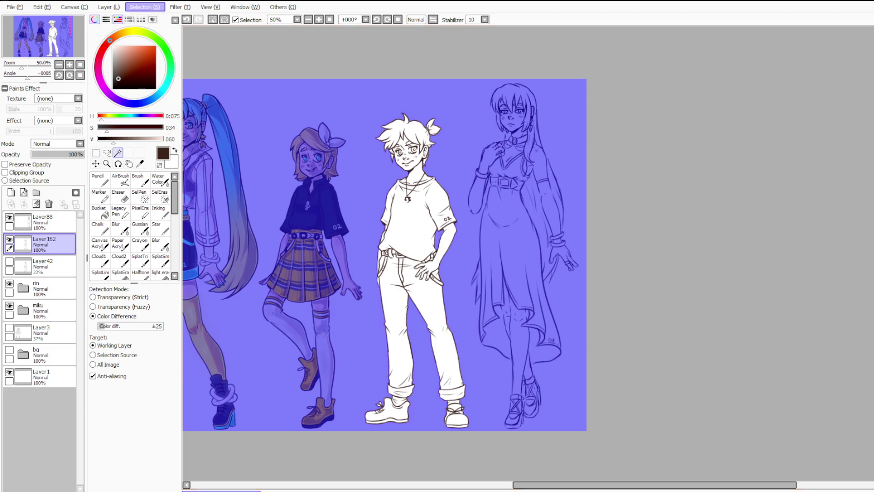
click(145, 6)
click(150, 28)
Create a new layer beneath the line art, fill the selected figure with white, and deselect.
click(50, 266)
click(11, 192)
click(113, 46)
click(129, 19)
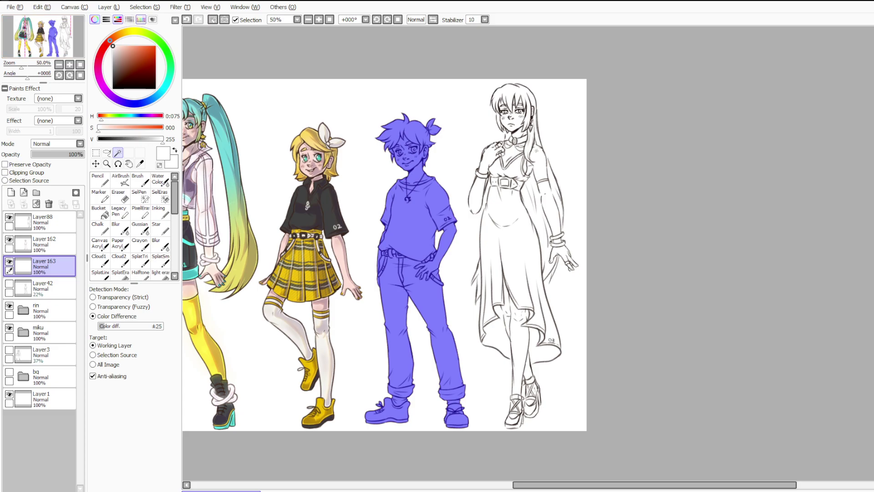
key(ctrl+d)
Move Layer42 below the miku folder and add a clipping-group folder named "len color" above Layer163.
drag(50, 288, 50, 344)
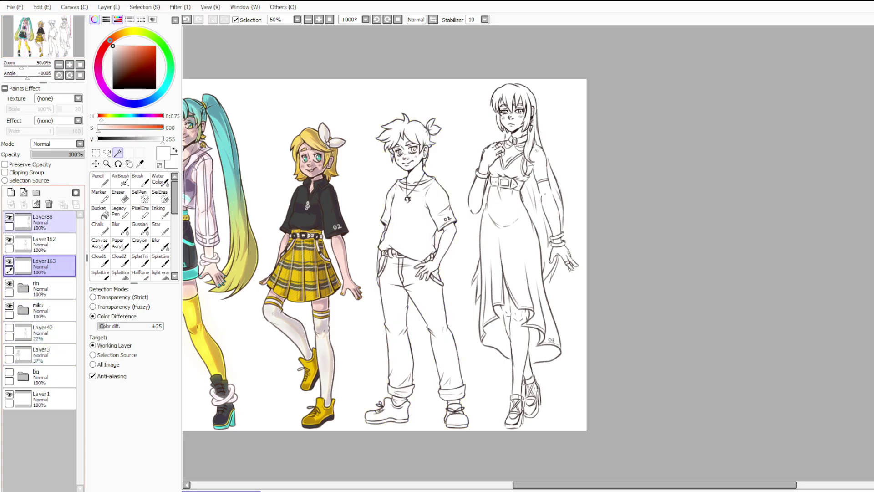
click(36, 192)
click(22, 172)
double_click(50, 266)
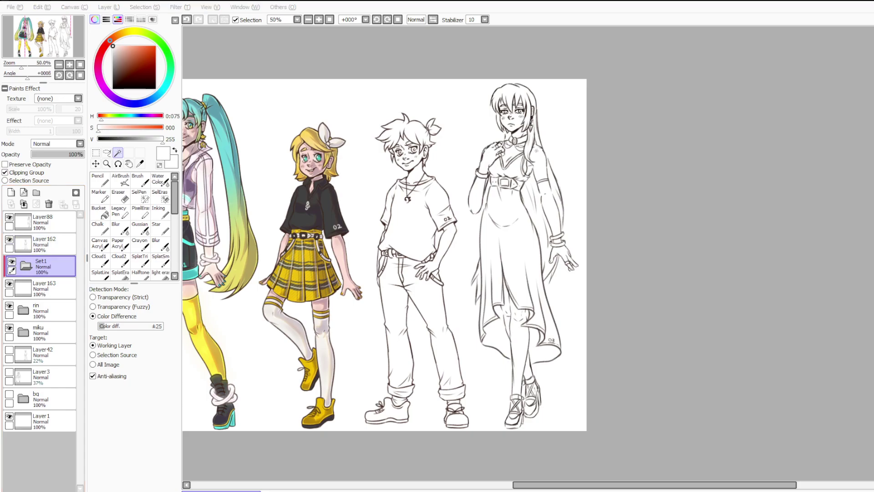
text(len)
key(Return)
text(color)
key(Return)
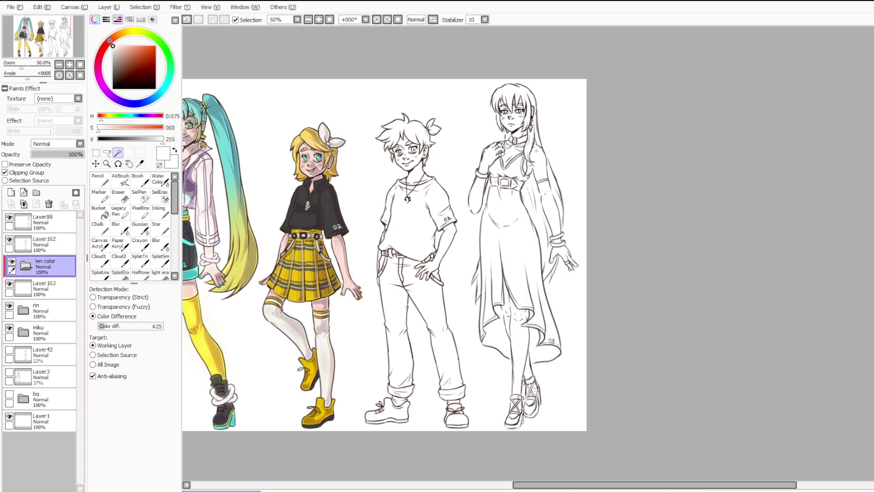
Group Layer162, the len color folder and Layer163 in a new folder named "len" and save the file.
click(45, 244)
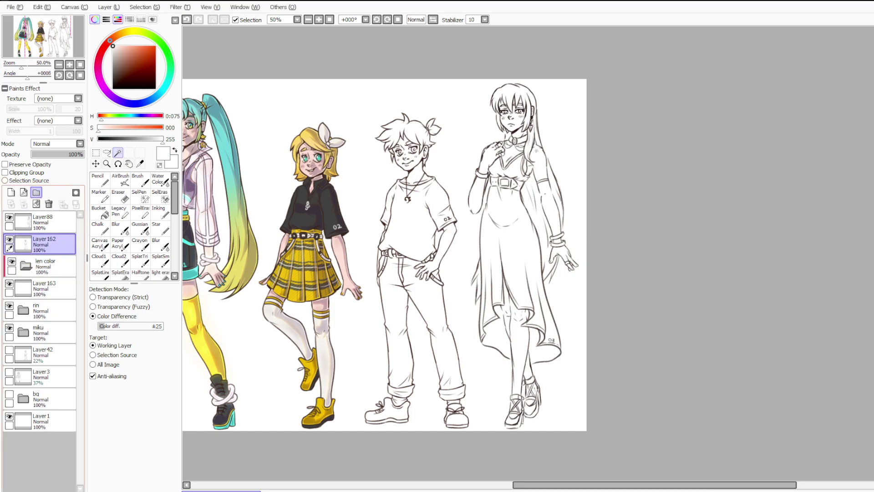
click(36, 192)
drag(50, 266, 48, 246)
drag(51, 289, 49, 274)
drag(50, 310, 49, 294)
double_click(48, 245)
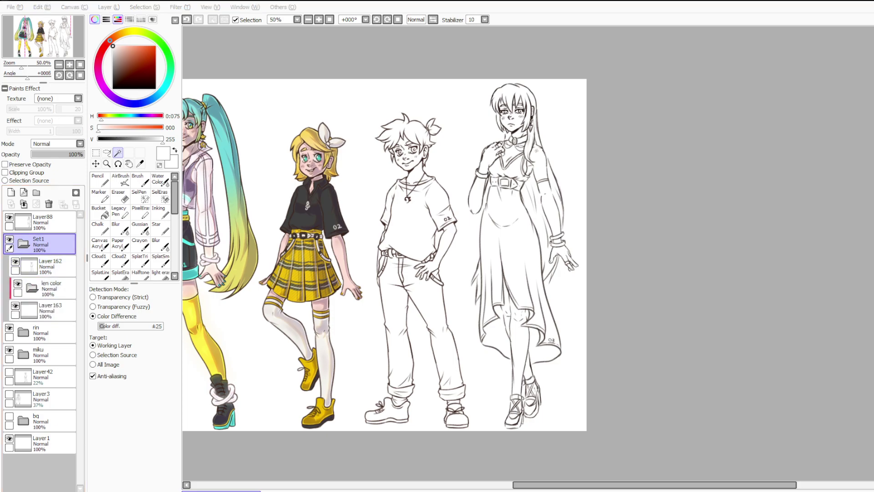
text(len)
key(Return)
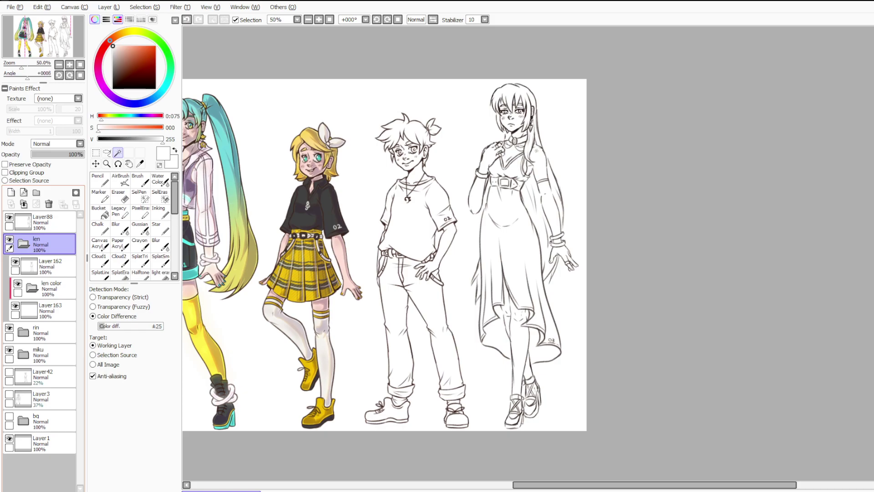
key(ctrl+s)
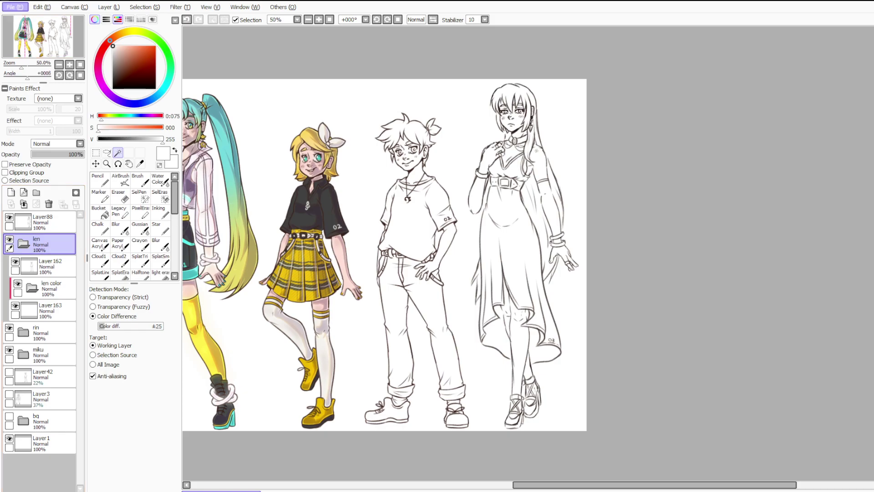
key(Escape)
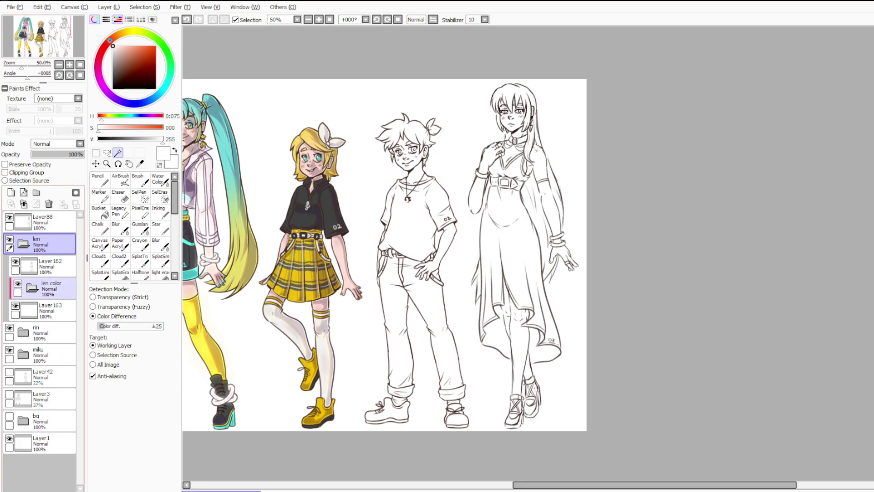
Make the len color folder the active layer and expand the rin folder.
click(50, 288)
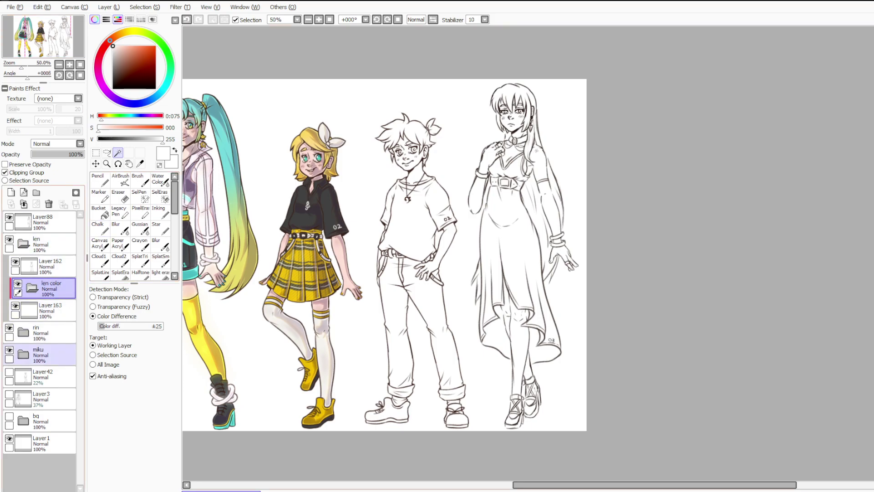
click(23, 331)
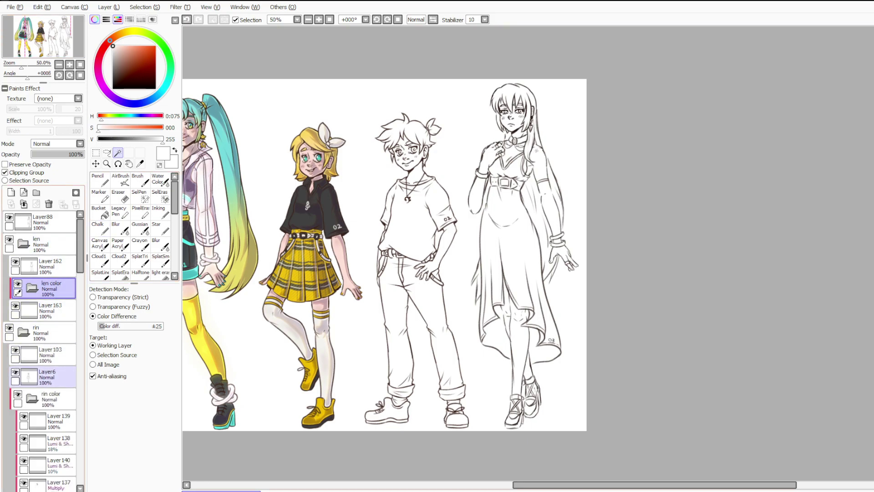
Compare the colouring of the finished characters, especially the second one's face, with the third character's line art.
scroll(335, 152, up, 2)
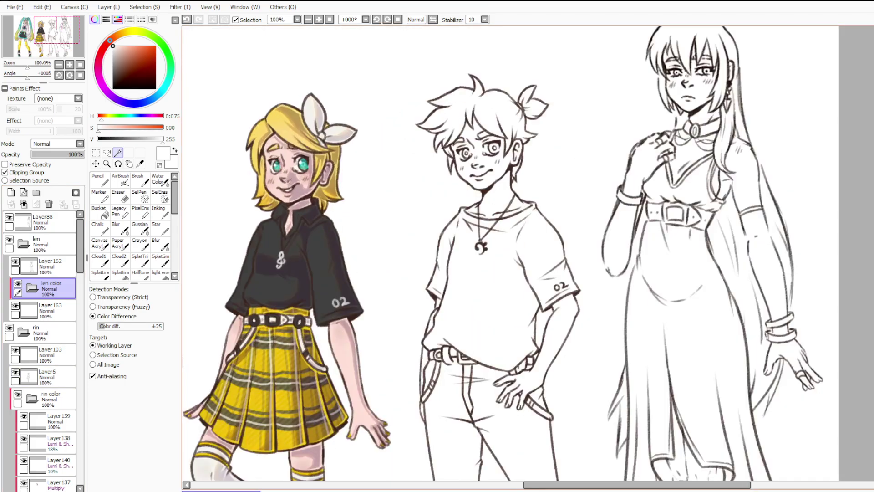
key(ctrl+minus)
key(ctrl+plus)
key(ctrl+minus)
scroll(360, 165, up, 1)
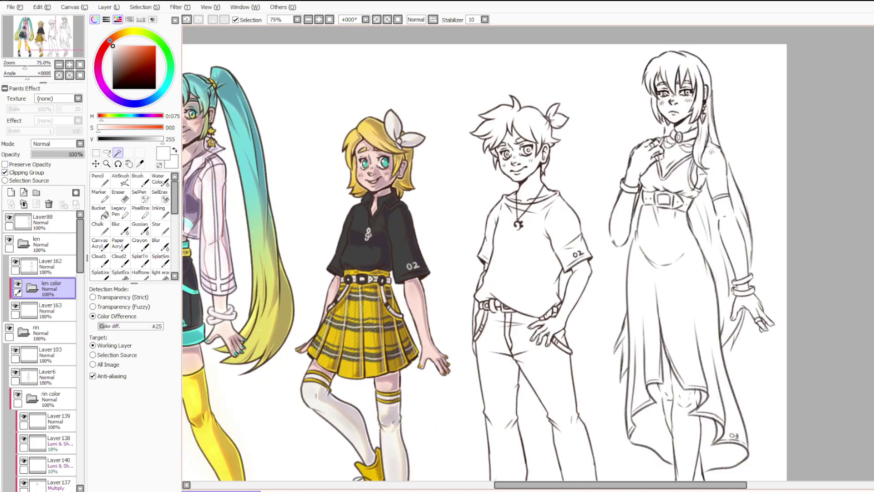
scroll(433, 195, down, 1)
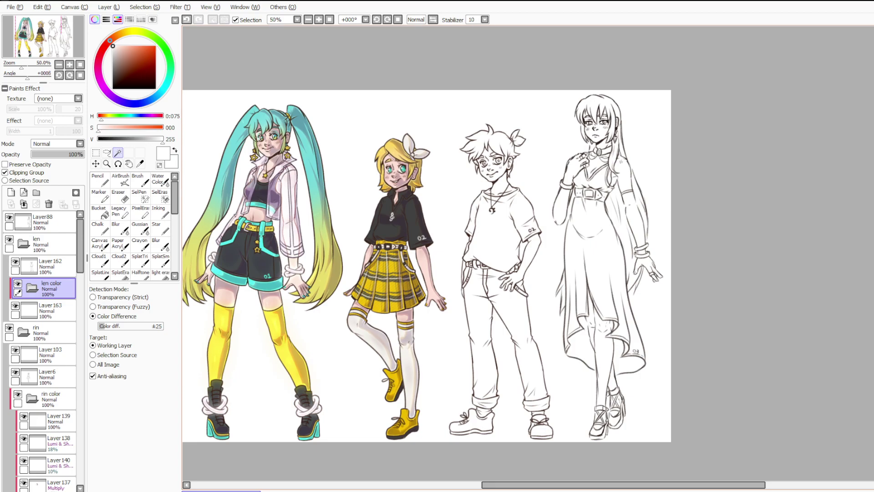
scroll(399, 168, up, 7)
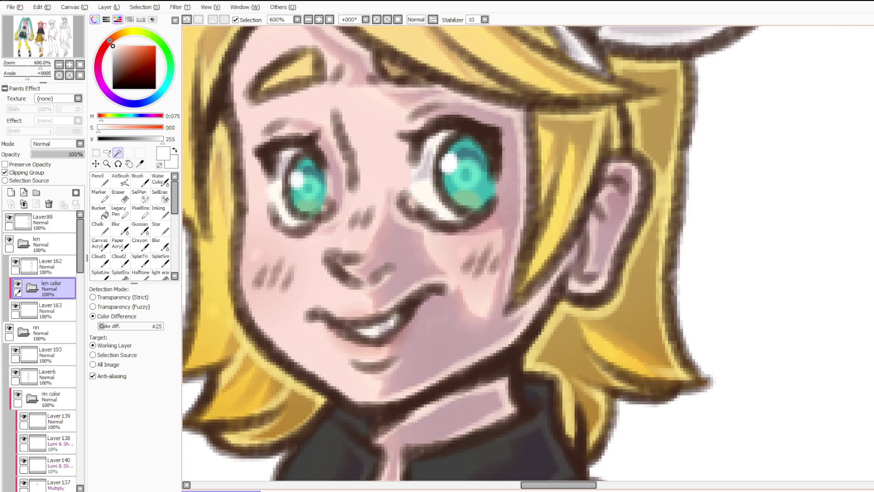
click(100, 180)
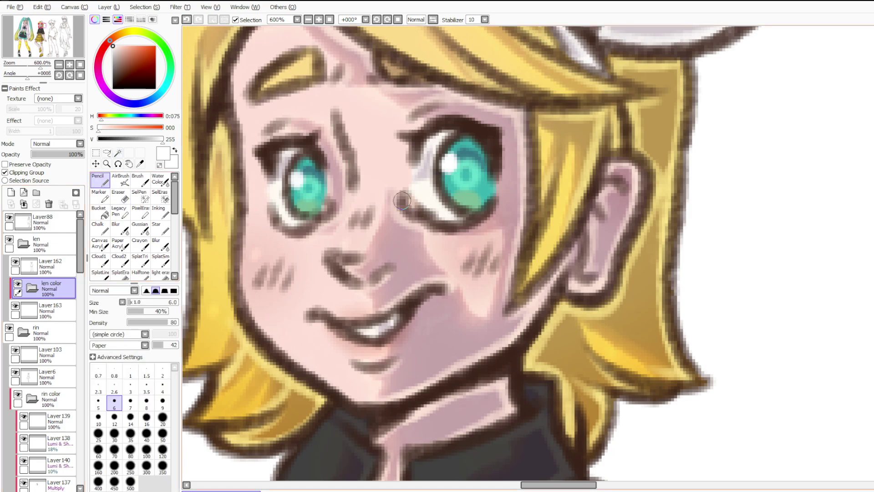
scroll(401, 200, down, 7)
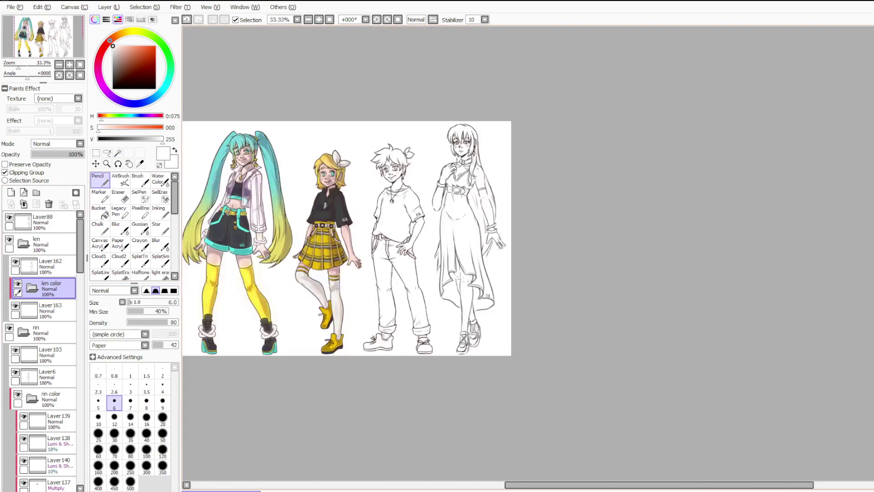
scroll(268, 128, up, 1)
scroll(372, 182, down, 1)
scroll(371, 182, up, 1)
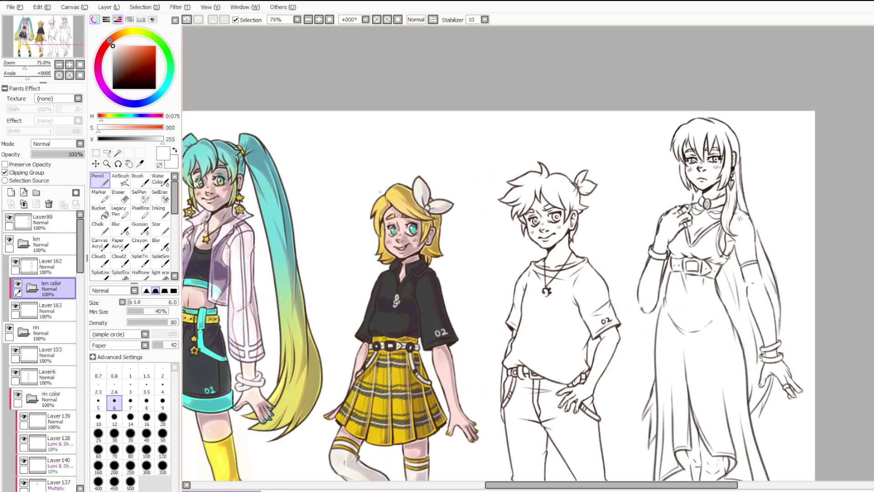
scroll(436, 204, down, 1)
scroll(442, 211, up, 1)
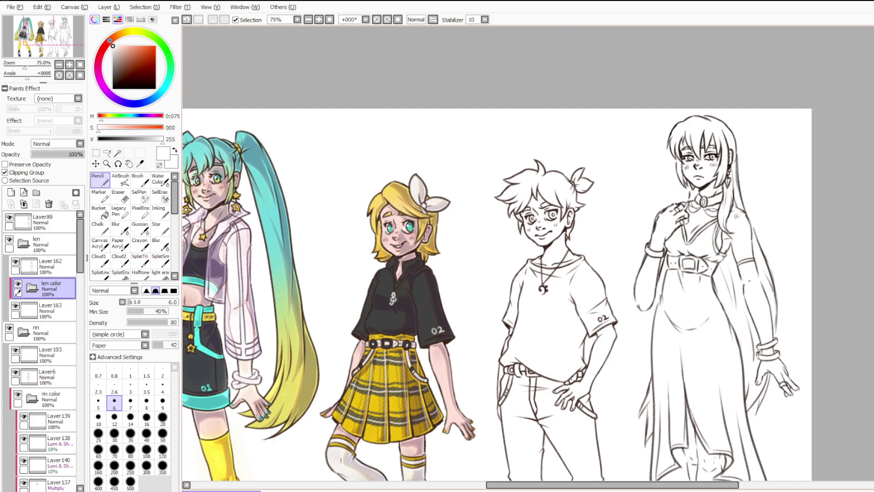
scroll(560, 233, up, 1)
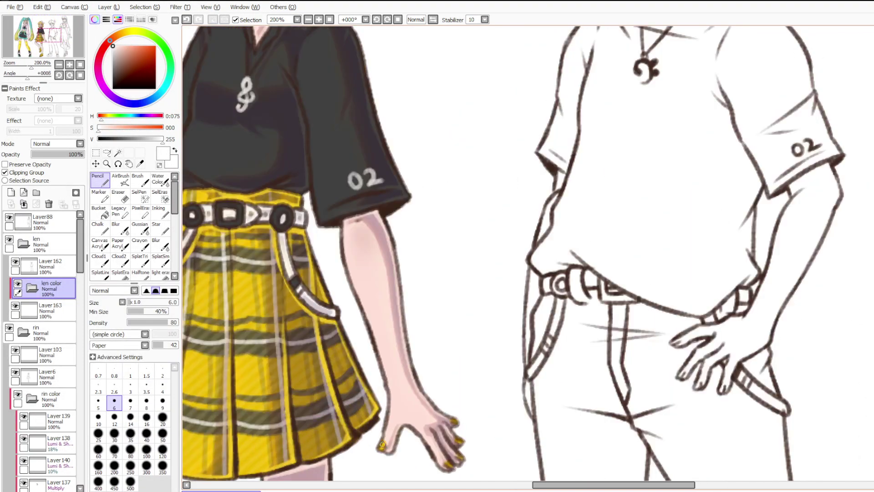
Sample the light skin colour from the second character's forearm.
alt+click(400, 414)
right_click(381, 327)
scroll(391, 324, down, 2)
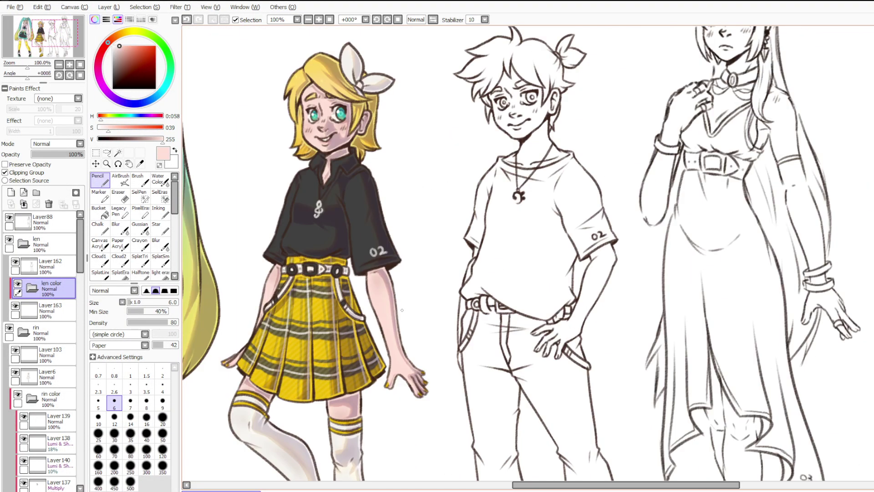
scroll(528, 257, down, 1)
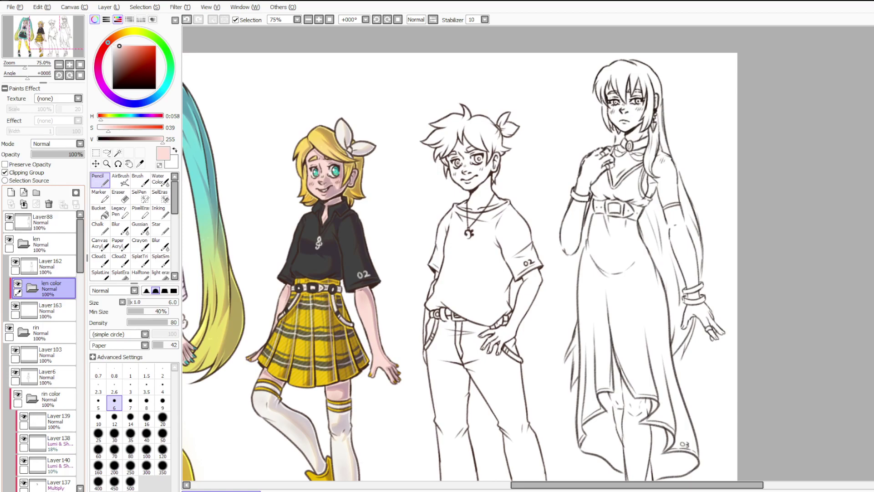
Add a new layer inside the len color folder and select the third character's face and neck on Layer162 with the Magic Wand.
click(11, 192)
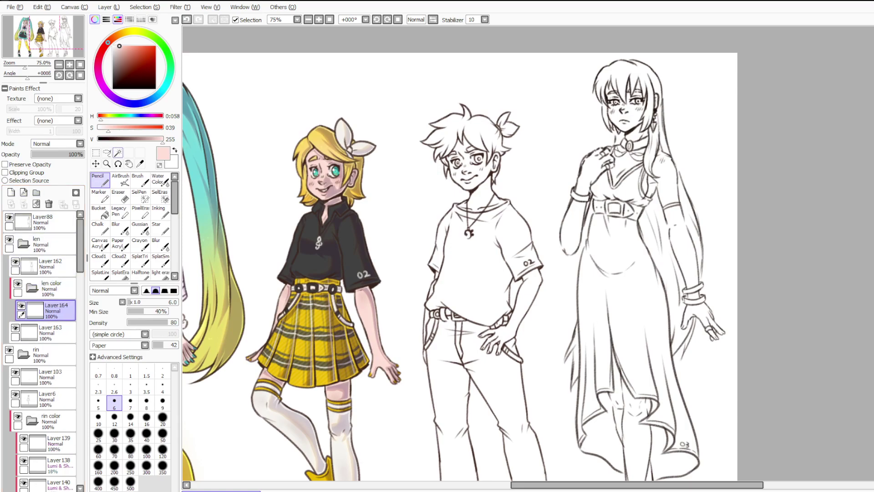
click(117, 153)
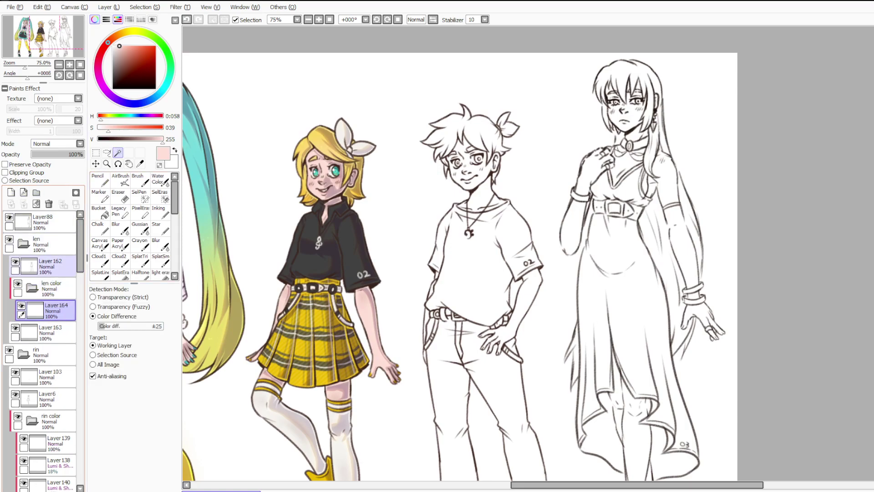
click(46, 266)
scroll(465, 158, up, 3)
click(465, 158)
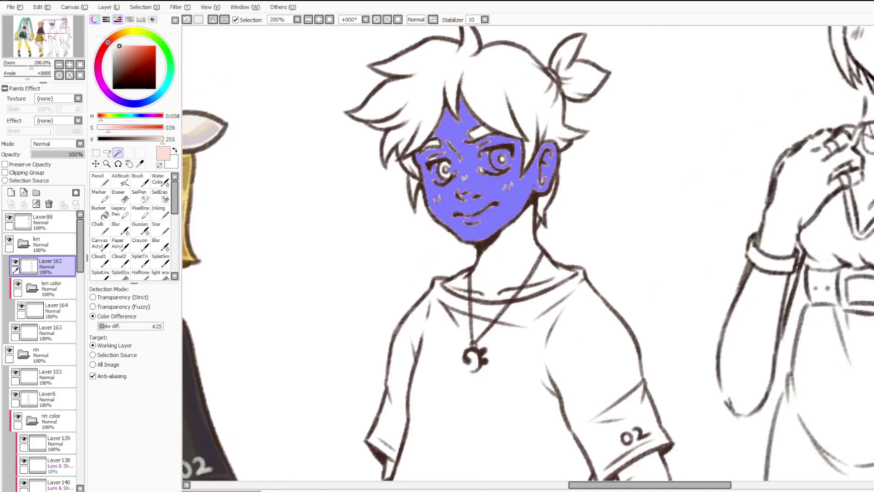
click(507, 254)
click(156, 46)
scroll(376, 107, down, 2)
scroll(408, 213, up, 2)
click(428, 175)
click(513, 166)
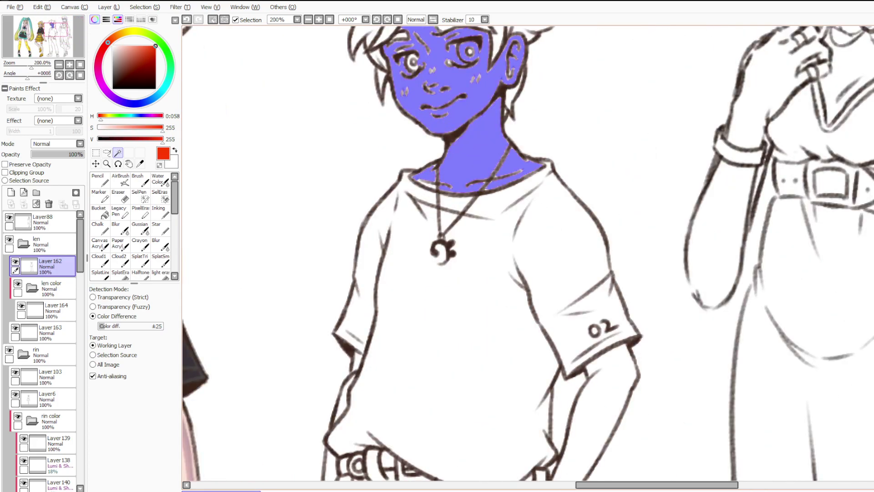
Add both of the third character's arms and the hand on the hip to the Magic Wand selection.
click(603, 400)
click(344, 397)
click(357, 362)
scroll(506, 223, down, 4)
scroll(473, 360, up, 4)
click(366, 335)
scroll(564, 232, down, 4)
scroll(516, 321, up, 4)
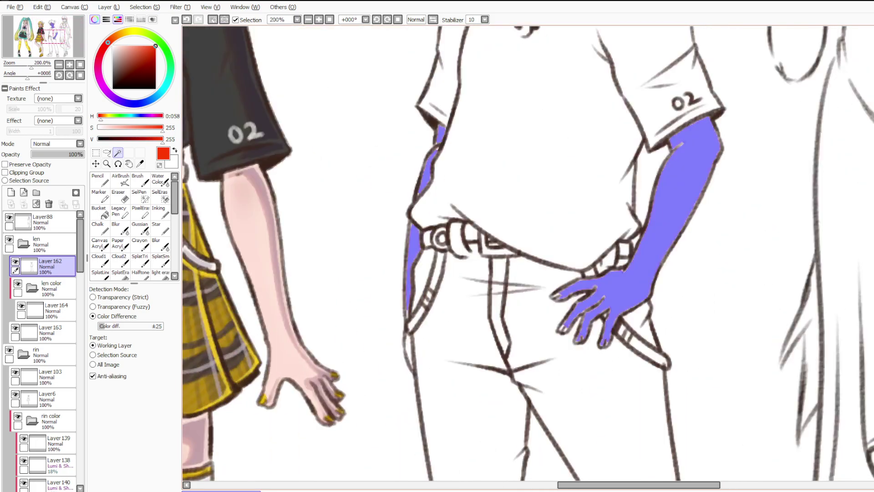
click(408, 348)
scroll(432, 251, down, 4)
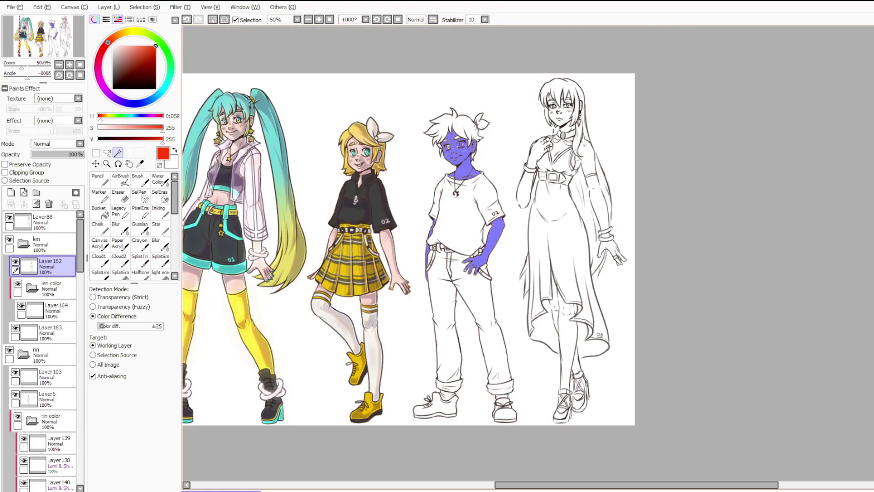
scroll(461, 145, up, 5)
click(398, 365)
Expand the skin selection twice so it reaches under the line art.
click(144, 7)
click(155, 69)
click(145, 7)
click(155, 69)
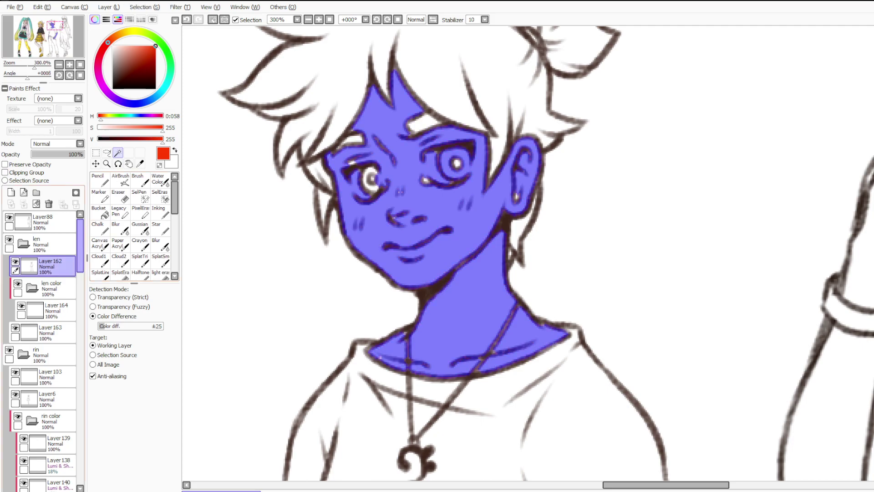
Fill the selected skin areas with bright red on Layer164 and deselect.
click(57, 311)
key(ctrl+f)
click(145, 7)
click(152, 18)
scroll(393, 47, up, 1)
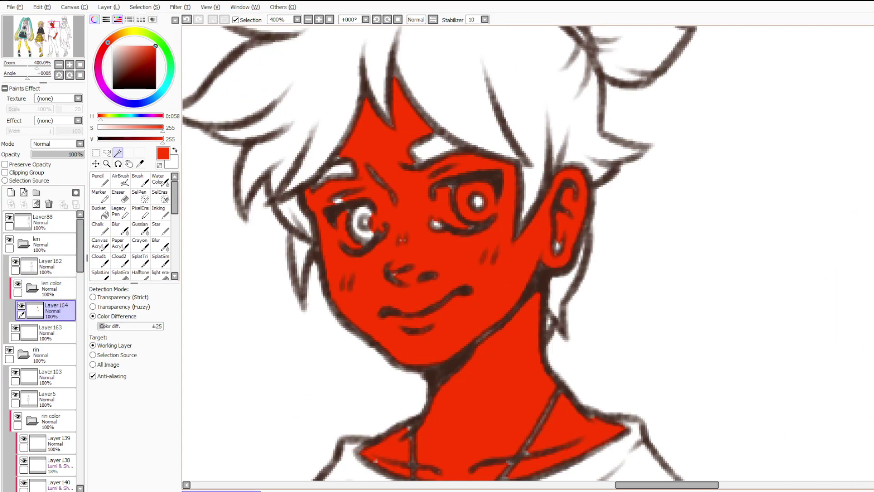
Recolour the skin fill on Layer164 to saturated blue with Preserve Opacity on, then turn Preserve Opacity off.
click(144, 103)
click(27, 165)
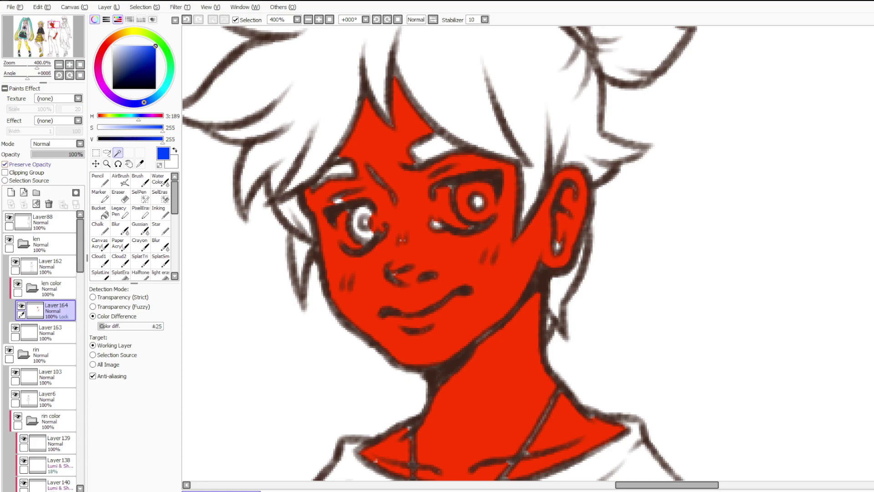
key(ctrl+f)
click(28, 164)
Paint over the unfilled gaps in both eyes and the ear in blue with the Pencil at size 20.
key(n)
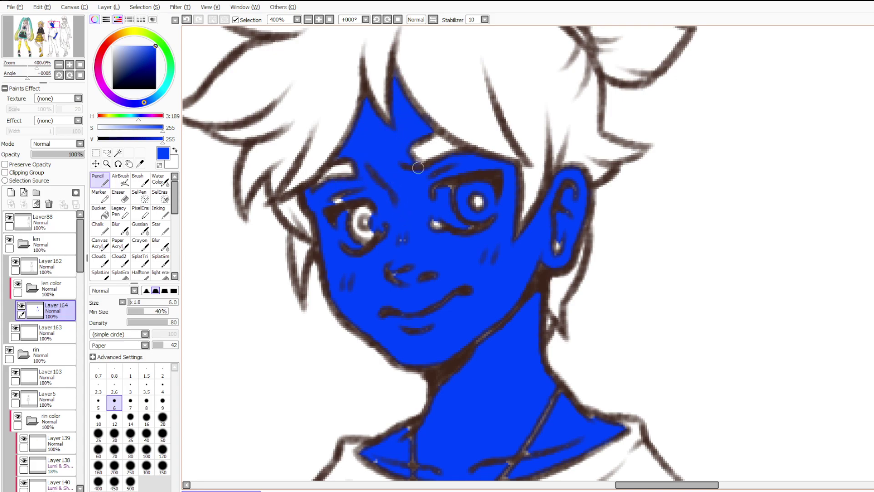
click(163, 417)
mouse_move(346, 223)
mouse_down()
mouse_move(349, 203)
mouse_move(365, 223)
mouse_move(368, 198)
mouse_move(393, 208)
mouse_move(398, 238)
mouse_move(361, 272)
mouse_up()
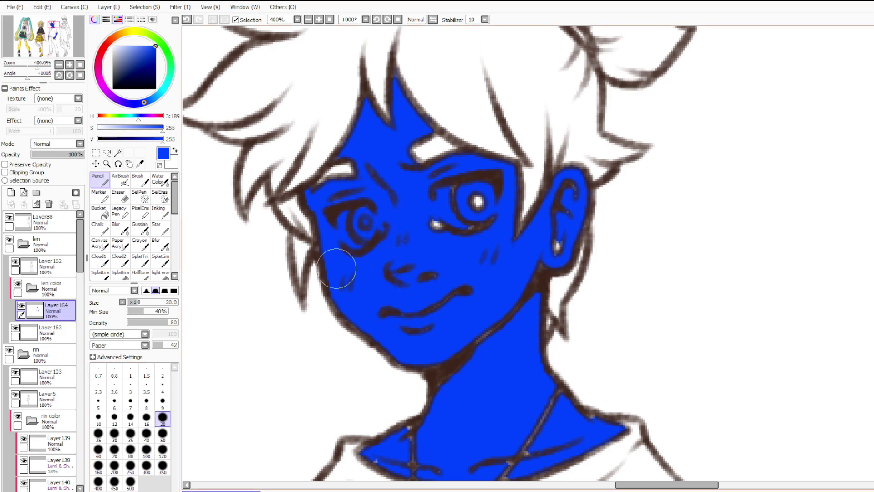
mouse_move(440, 209)
mouse_down()
mouse_move(456, 245)
mouse_move(464, 202)
mouse_up()
drag(554, 247, 531, 273)
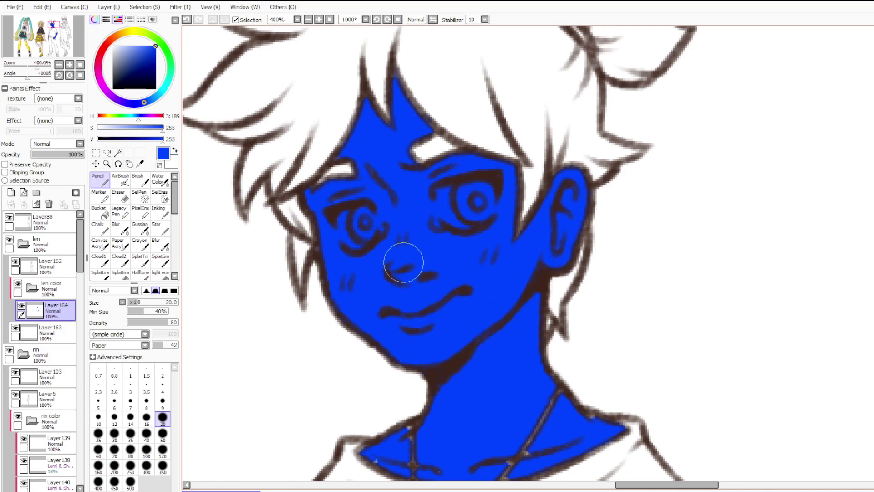
Paint the unfilled gaps around the neck, collar and necklace cord in blue with the Pencil at size 9.
scroll(392, 259, down, 4)
scroll(383, 334, up, 3)
scroll(407, 242, up, 2)
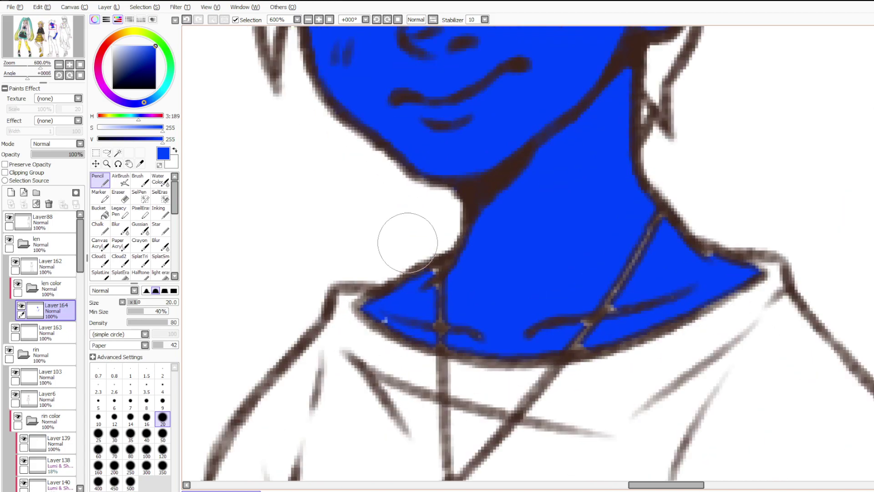
key(bracketleft)
key(bracketleft)
key(bracketleft)
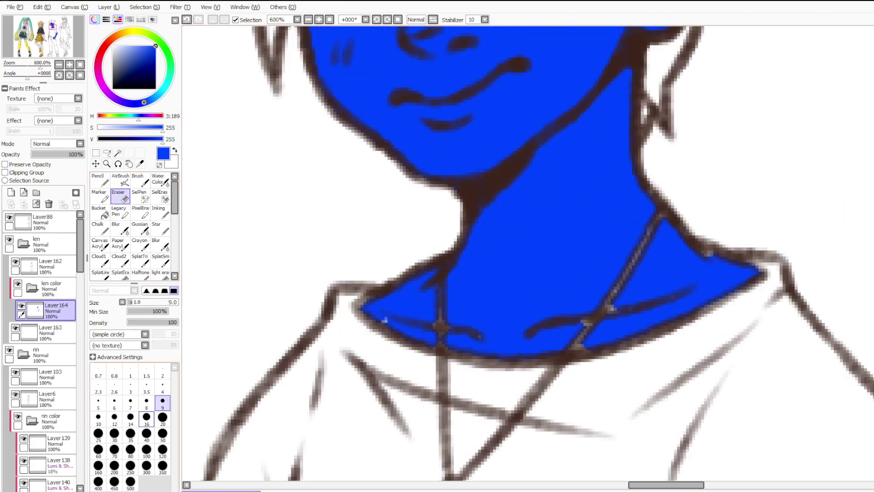
mouse_move(363, 308)
mouse_down()
mouse_move(379, 305)
mouse_move(439, 331)
mouse_move(429, 335)
mouse_move(437, 312)
mouse_up()
key(ctrl+z)
key(bracketleft)
key(bracketleft)
mouse_move(527, 348)
mouse_down()
mouse_move(617, 336)
mouse_move(608, 332)
mouse_move(652, 238)
mouse_move(633, 259)
mouse_up()
drag(651, 178, 737, 262)
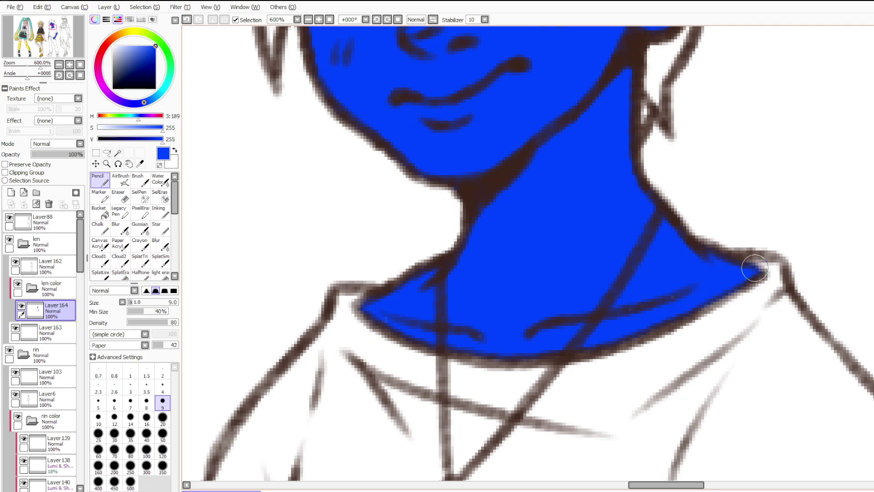
Fill the small gaps between and at the tips of the fingers on the hip hand with blue.
scroll(710, 245, down, 5)
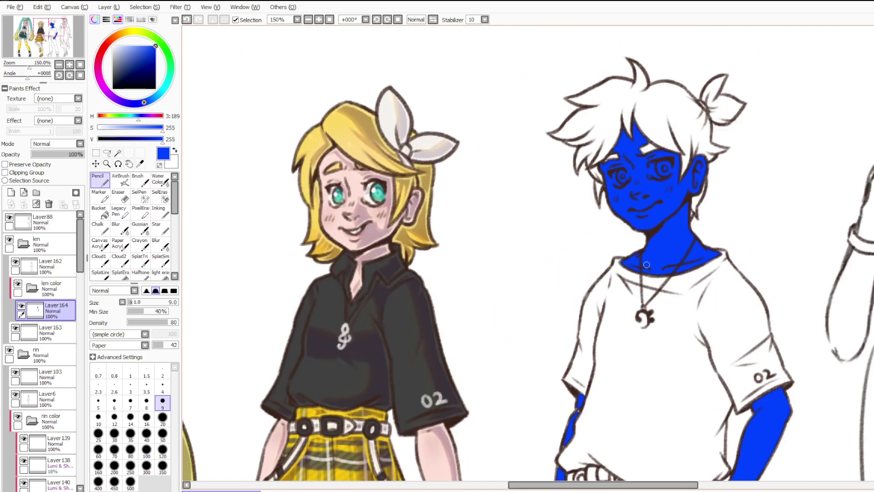
scroll(646, 264, down, 2)
scroll(667, 396, down, 3)
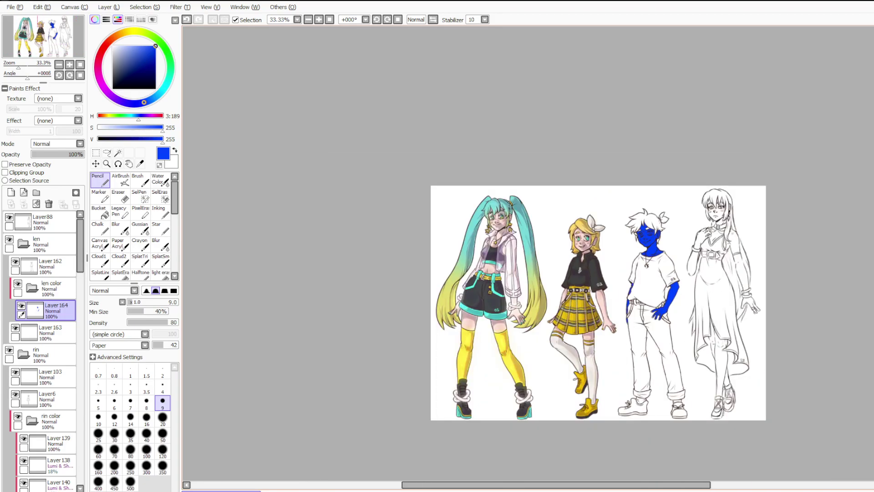
scroll(667, 396, up, 8)
mouse_move(559, 317)
mouse_down()
mouse_move(478, 273)
mouse_move(534, 245)
mouse_move(493, 280)
mouse_move(562, 251)
mouse_move(503, 337)
mouse_move(515, 316)
mouse_move(572, 285)
mouse_up()
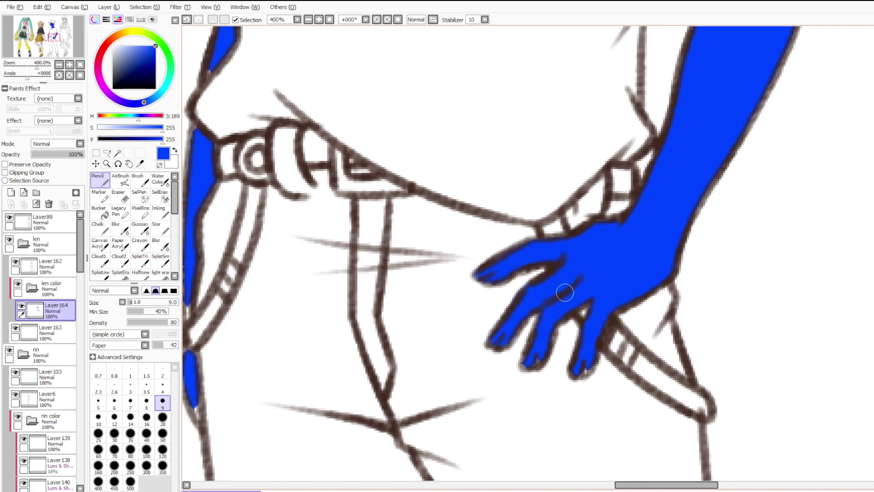
drag(532, 362, 548, 313)
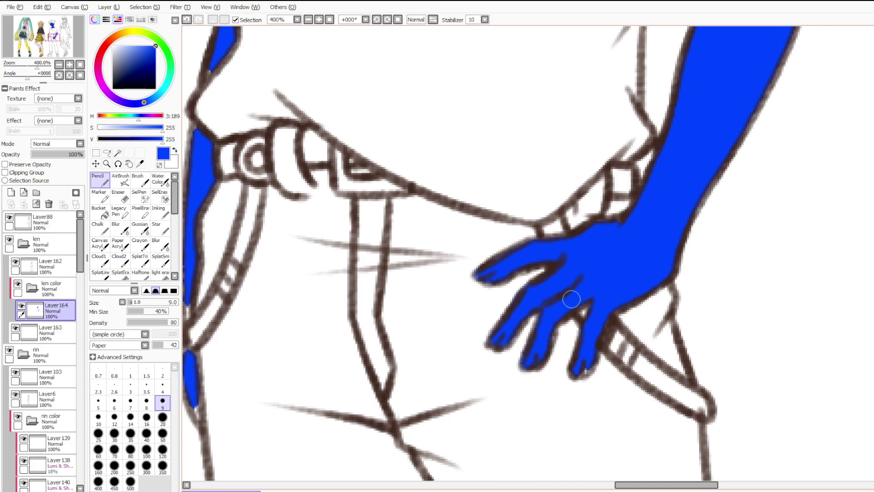
mouse_move(584, 369)
mouse_down()
mouse_move(587, 361)
mouse_move(582, 369)
mouse_up()
Paint the remaining gaps along the arm tucked behind the shirt and into the trouser pocket in blue.
scroll(682, 238, down, 3)
scroll(717, 141, up, 2)
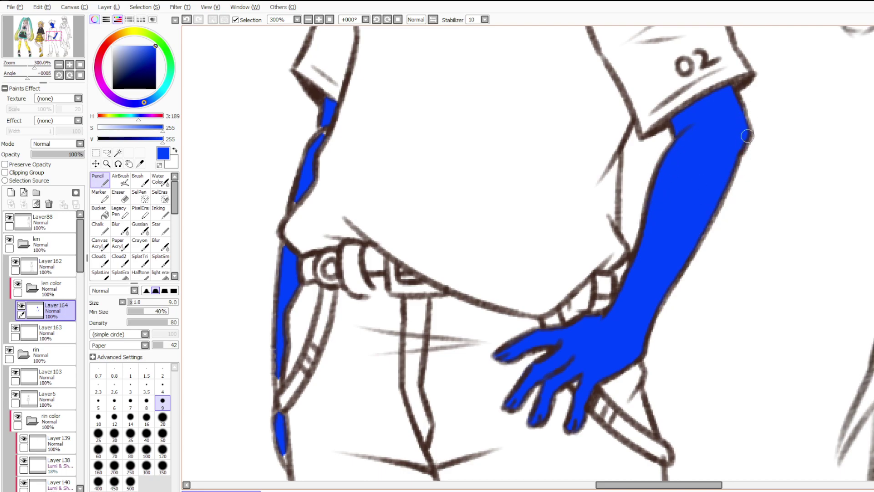
mouse_move(327, 130)
mouse_down()
mouse_move(319, 141)
mouse_move(319, 99)
mouse_up()
drag(301, 170, 287, 208)
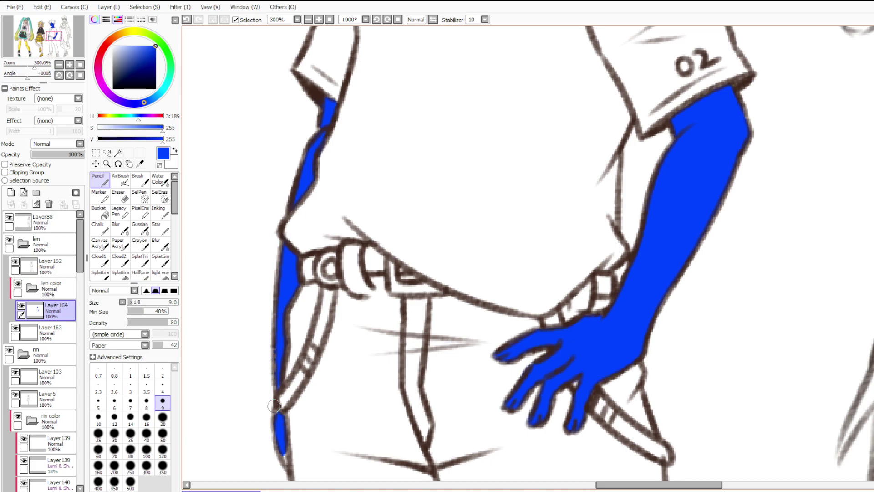
drag(278, 430, 282, 466)
scroll(276, 387, down, 4)
scroll(276, 342, up, 2)
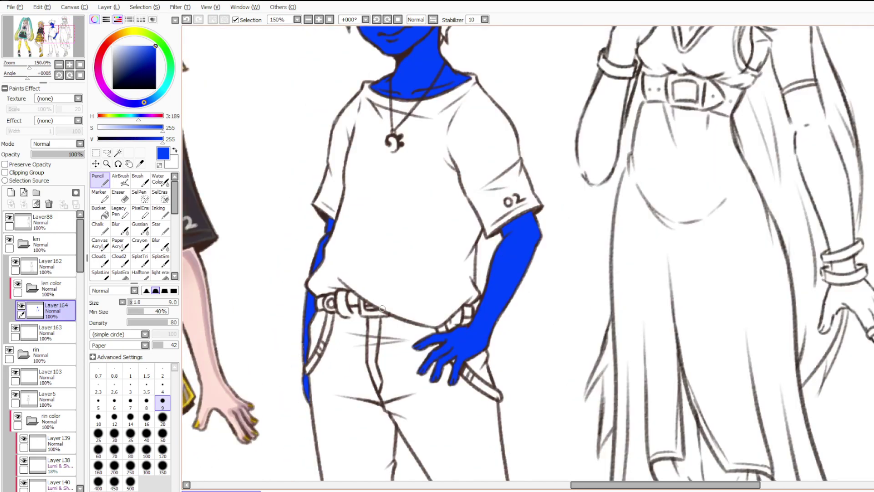
Recolour the blue skin base of the third character with the light skin tone sampled from the second character's leg or arm.
scroll(383, 304, down, 2)
scroll(273, 164, up, 2)
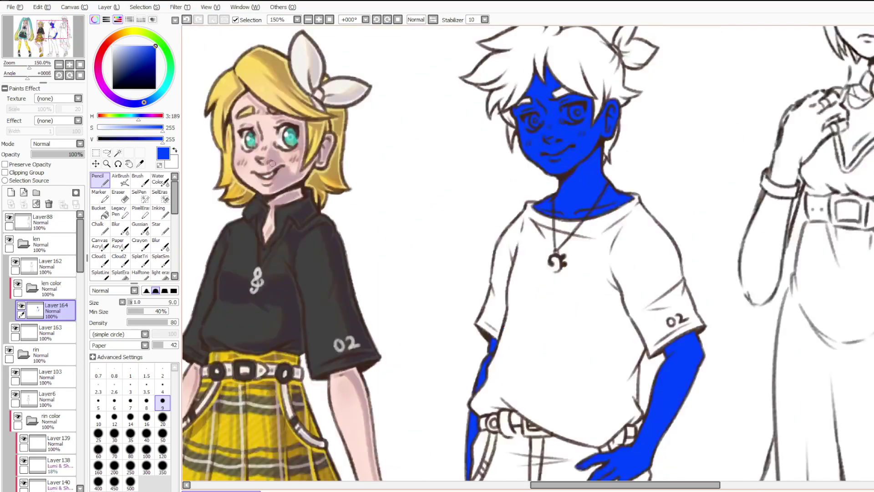
scroll(416, 246, down, 2)
scroll(385, 406, up, 2)
alt+click(313, 428)
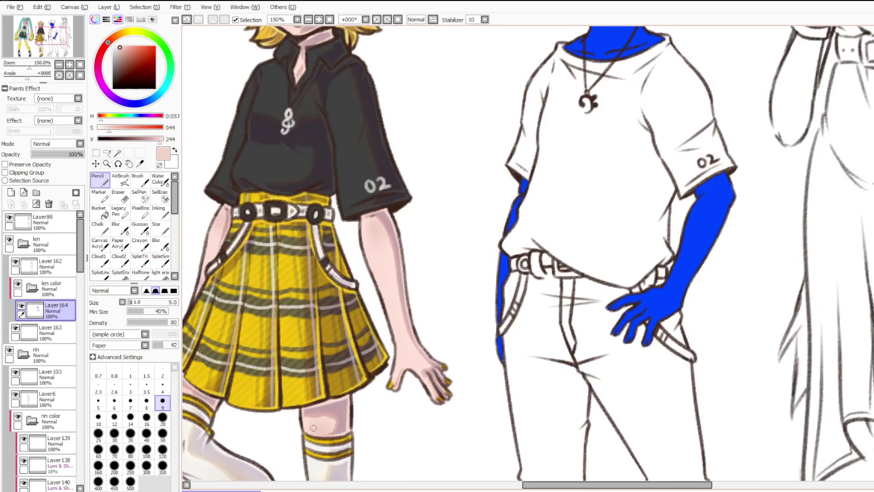
alt+click(399, 333)
click(28, 164)
key(ctrl+f)
click(28, 164)
Sample the cream eye-white colour from the second character's eye and add a new layer above the skin base.
scroll(423, 270, down, 2)
scroll(528, 48, up, 2)
scroll(480, 196, up, 2)
drag(364, 201, 709, 178)
alt+click(275, 182)
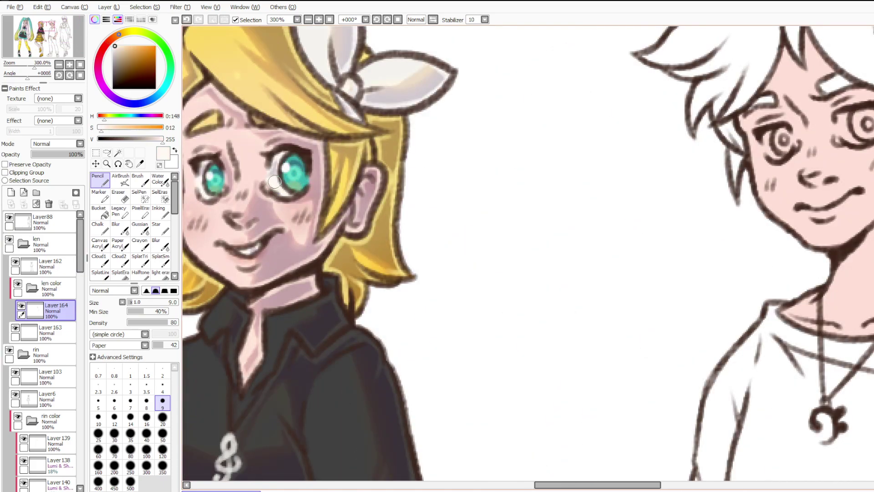
click(11, 192)
Erase the skin colour inside both of the third character's eyes on the skin base layer with the Eraser at size 9.
scroll(538, 241, down, 1)
scroll(846, 145, up, 3)
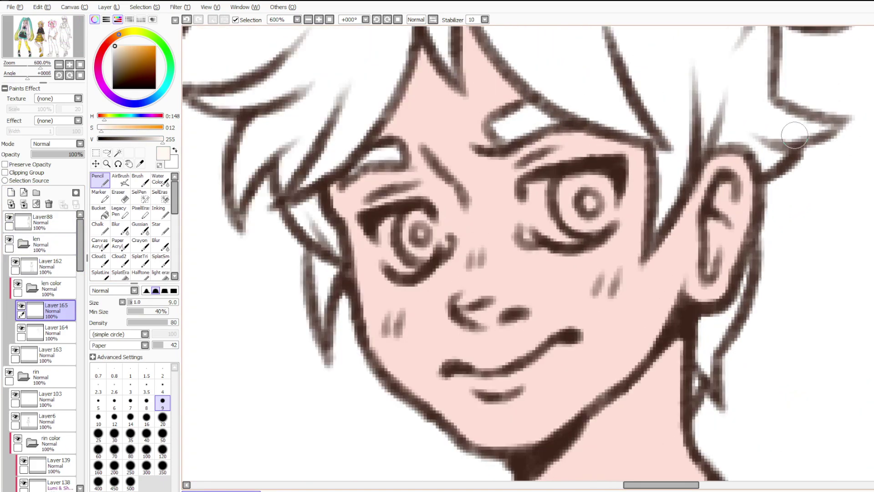
click(53, 330)
click(120, 195)
click(162, 417)
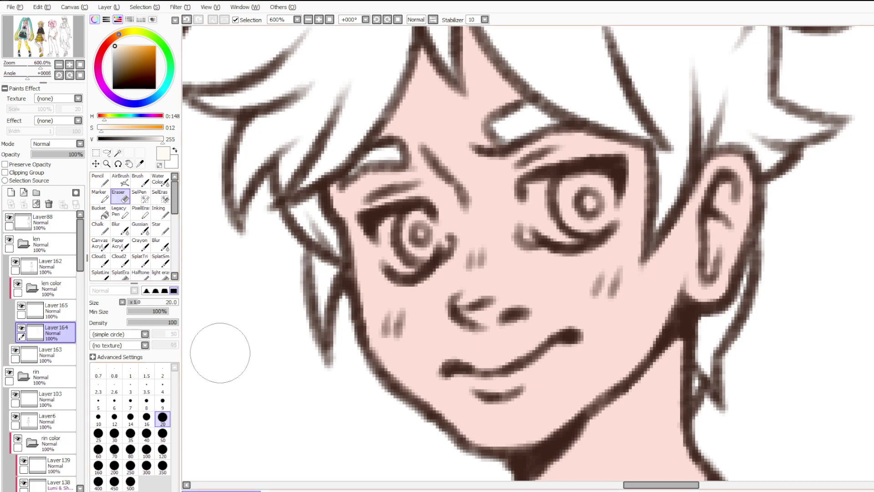
mouse_move(402, 246)
mouse_down()
mouse_move(384, 224)
mouse_move(393, 260)
mouse_move(415, 265)
mouse_move(418, 218)
mouse_move(404, 255)
mouse_move(415, 234)
mouse_move(442, 250)
mouse_move(423, 220)
mouse_move(440, 245)
mouse_up()
click(162, 402)
key(ctrl+z)
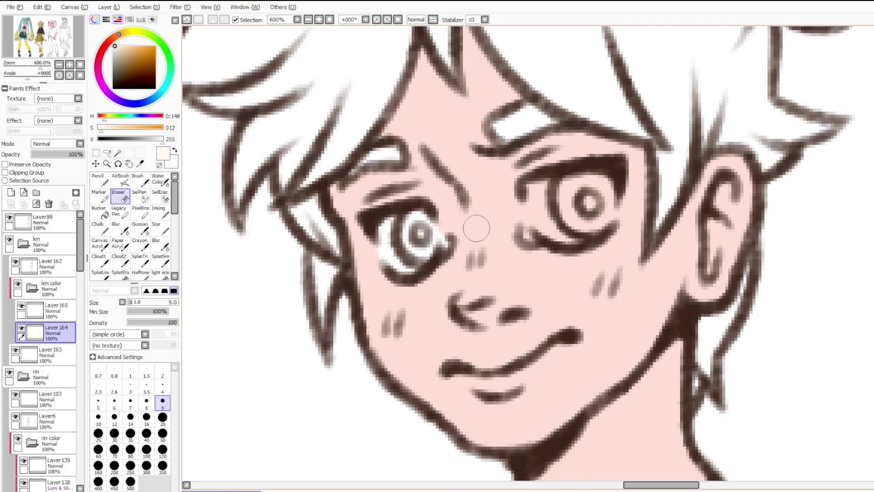
mouse_move(536, 230)
mouse_down()
mouse_move(535, 183)
mouse_move(544, 231)
mouse_move(597, 219)
mouse_move(599, 178)
mouse_move(599, 217)
mouse_move(594, 177)
mouse_move(544, 205)
mouse_move(570, 229)
mouse_move(577, 213)
mouse_up()
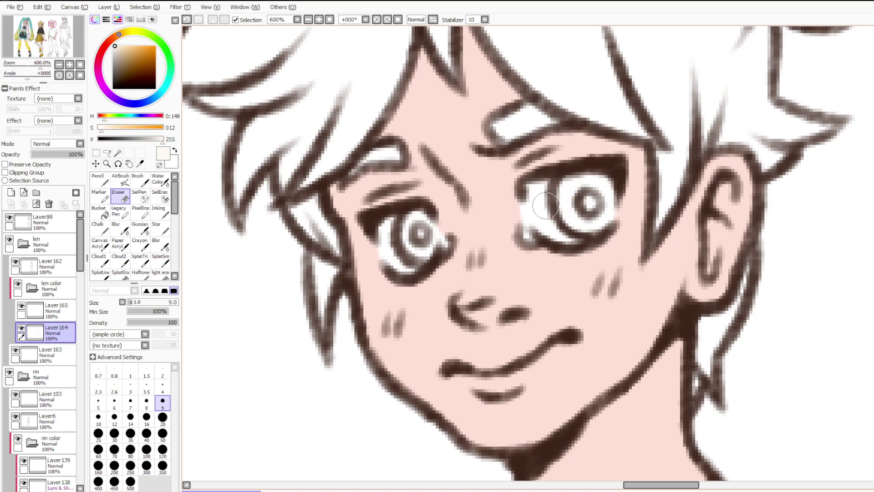
key(ctrl+z)
key(ctrl+z)
mouse_move(532, 193)
mouse_down()
mouse_move(552, 236)
mouse_move(531, 224)
mouse_move(555, 208)
mouse_move(552, 234)
mouse_move(544, 217)
mouse_move(593, 219)
mouse_move(594, 230)
mouse_move(601, 172)
mouse_move(601, 221)
mouse_move(597, 180)
mouse_move(551, 187)
mouse_move(588, 205)
mouse_up()
Move the new eye-white layer below the skin base layer and preserve its opacity.
drag(50, 310, 50, 333)
click(55, 333)
click(5, 164)
scroll(420, 208, down, 4)
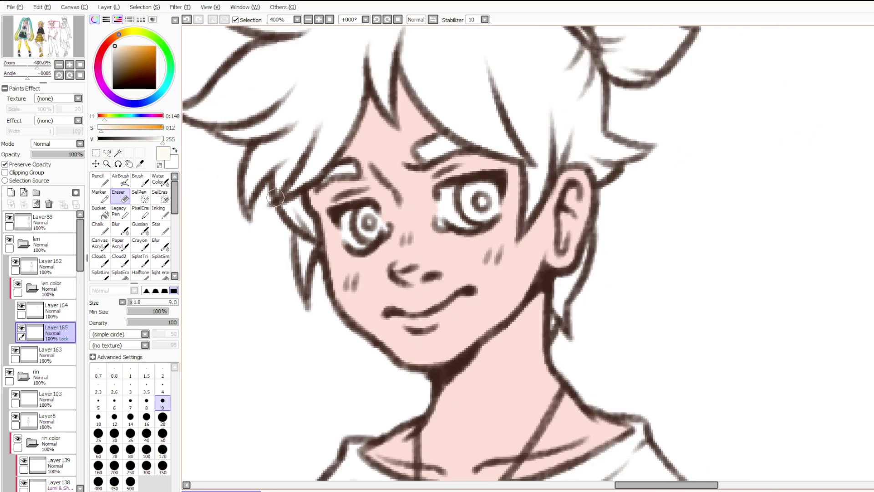
scroll(419, 207, down, 2)
scroll(269, 218, up, 2)
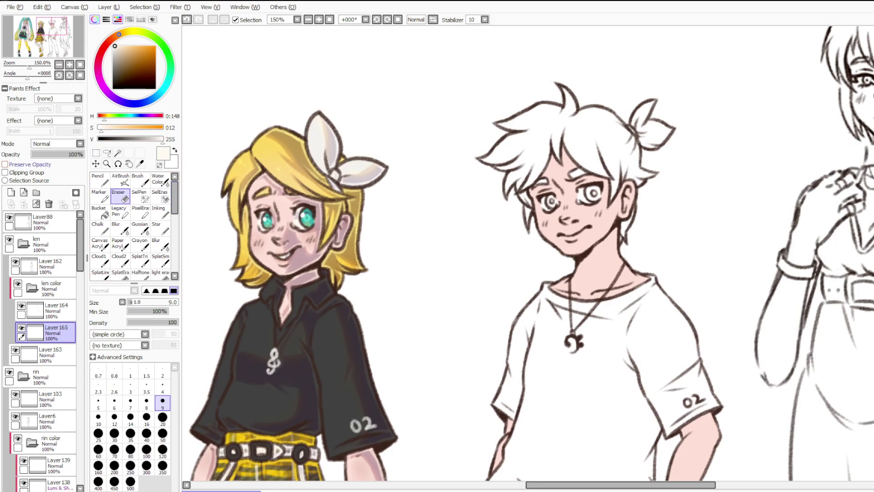
Add a layer directly beneath the skin base and sample the second character's teal iris colour for the Pencil at size 7.
click(11, 192)
scroll(309, 216, up, 4)
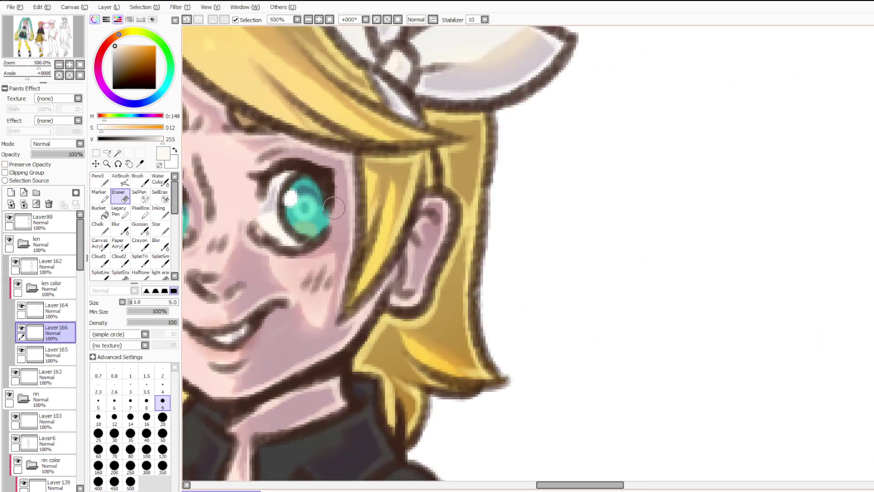
scroll(313, 212, up, 1)
alt+click(283, 213)
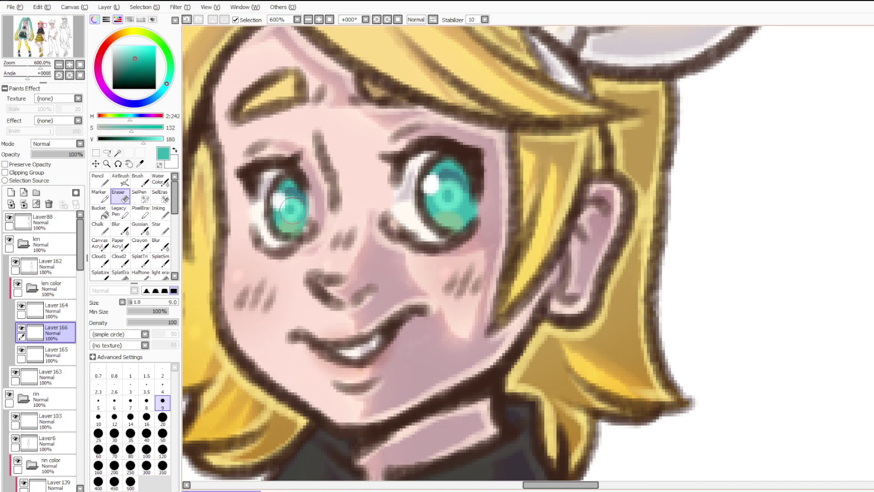
scroll(330, 199, down, 5)
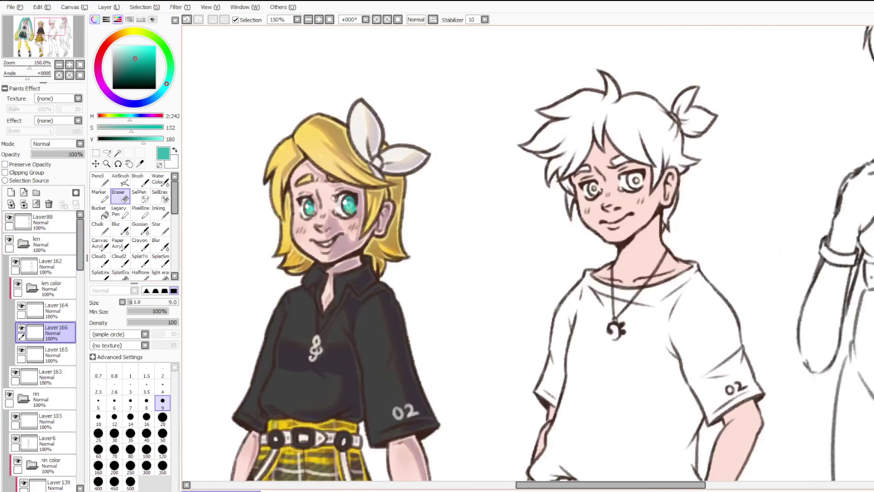
scroll(619, 227, up, 4)
click(100, 179)
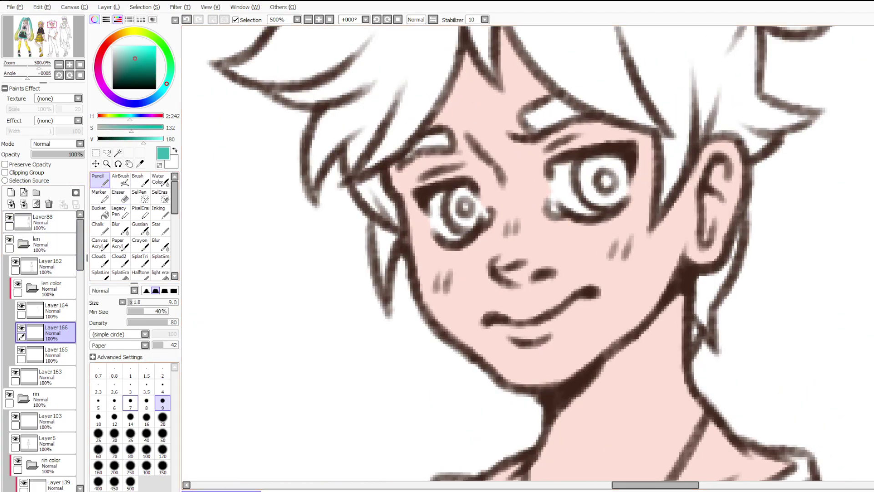
click(130, 403)
Switch to the reference artwork of the two blond characters and examine their eye, hair and outfit colours up close.
scroll(391, 277, down, 6)
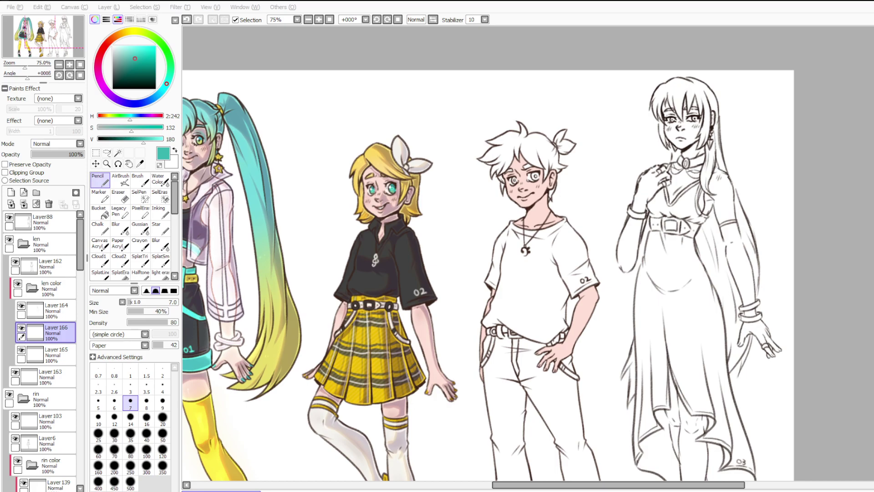
key(alt+Tab)
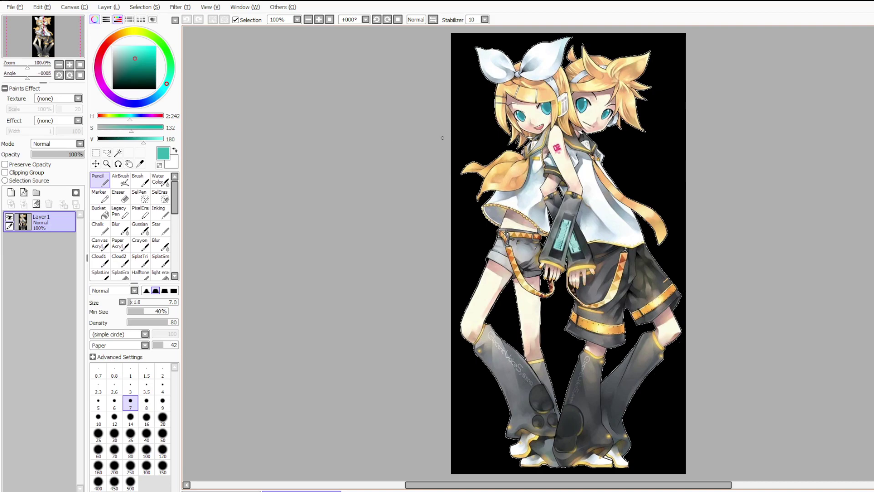
scroll(549, 96, up, 1)
scroll(506, 124, down, 1)
scroll(583, 57, up, 4)
scroll(532, 127, down, 4)
scroll(508, 171, up, 4)
scroll(507, 171, down, 5)
scroll(507, 171, up, 3)
scroll(519, 151, down, 3)
scroll(528, 131, up, 1)
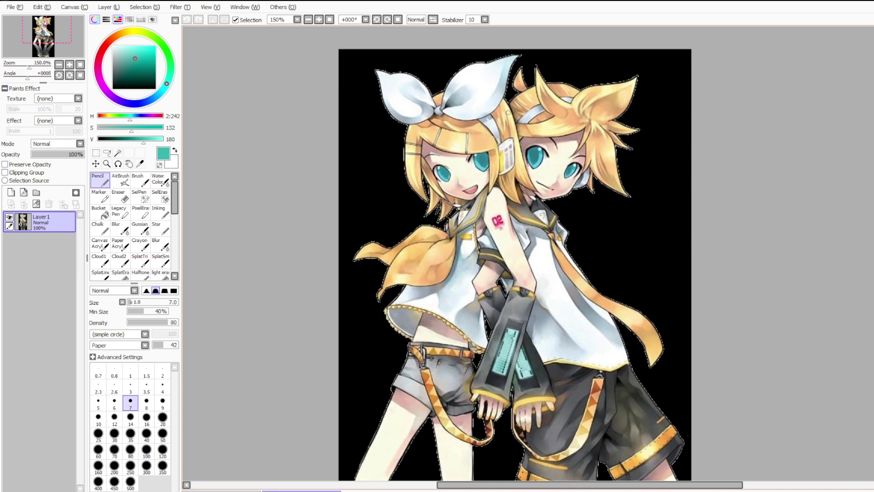
scroll(508, 112, down, 1)
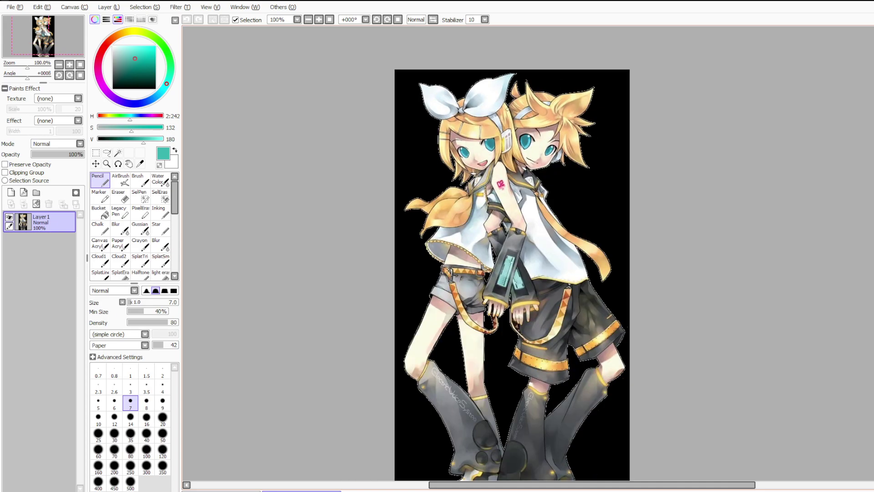
scroll(521, 263, up, 1)
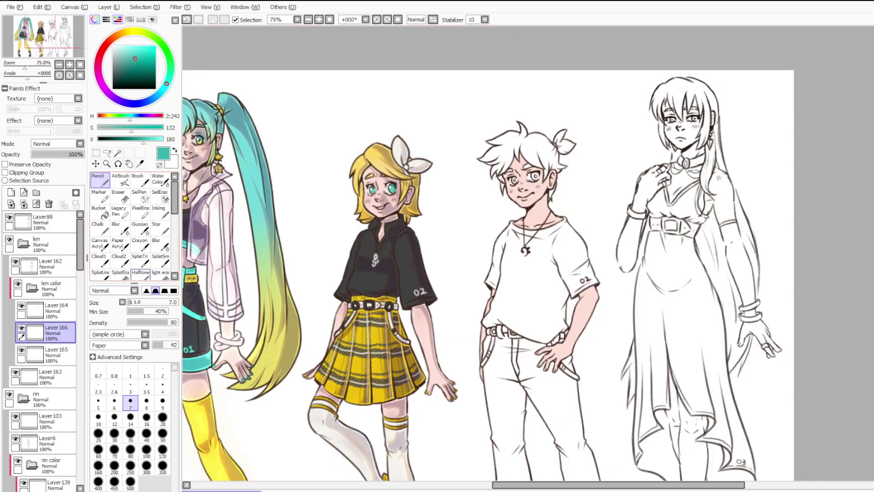
Return to the illustration and paint both of the third character's irises teal with the Pencil at size 9.
scroll(364, 114, up, 1)
scroll(551, 180, up, 4)
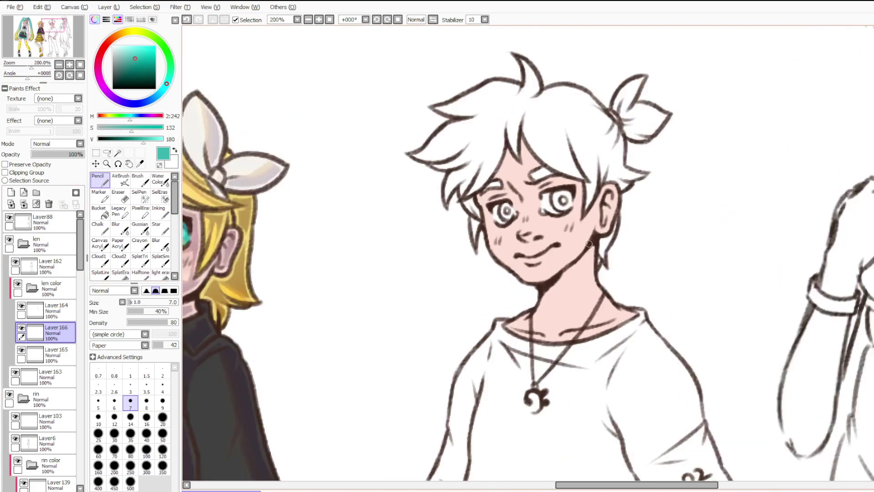
click(131, 416)
mouse_move(432, 200)
mouse_down()
mouse_move(442, 225)
mouse_move(437, 195)
mouse_up()
click(162, 400)
key(ctrl+z)
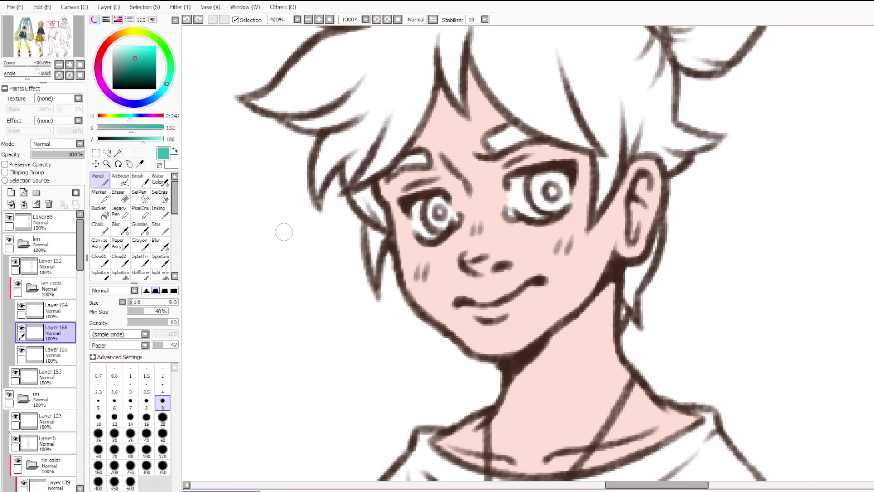
mouse_move(432, 201)
mouse_down()
mouse_move(444, 218)
mouse_move(437, 193)
mouse_move(442, 224)
mouse_move(444, 203)
mouse_move(446, 217)
mouse_up()
mouse_move(545, 203)
mouse_down()
mouse_move(535, 192)
mouse_move(554, 183)
mouse_up()
mouse_move(455, 204)
mouse_down()
mouse_move(444, 209)
mouse_move(441, 200)
mouse_move(442, 223)
mouse_up()
scroll(552, 127, down, 3)
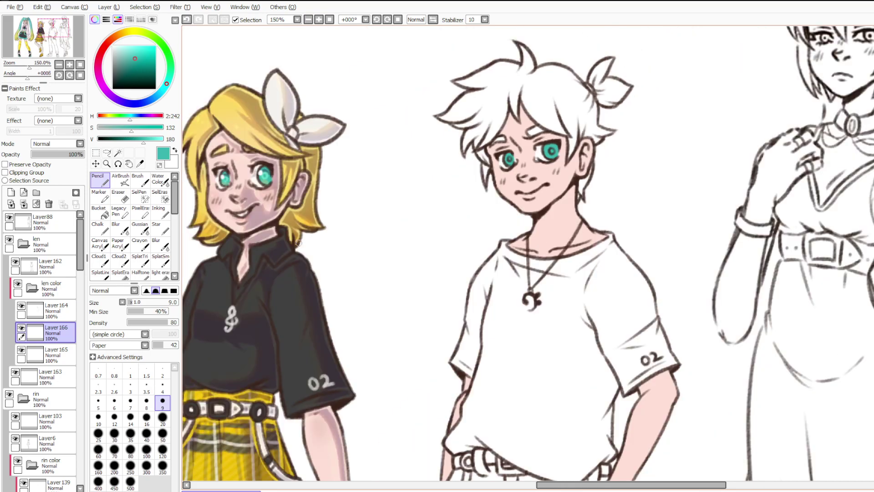
Compare the third character's eyes with the first character's eye colouring and sample the skin tone beside her eye.
scroll(299, 243, up, 4)
scroll(300, 241, down, 6)
scroll(375, 214, down, 2)
scroll(375, 213, up, 8)
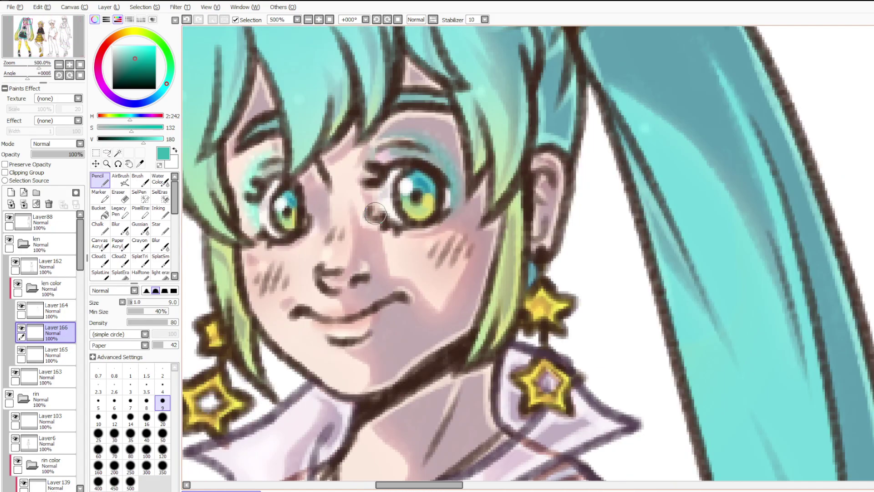
alt+click(375, 211)
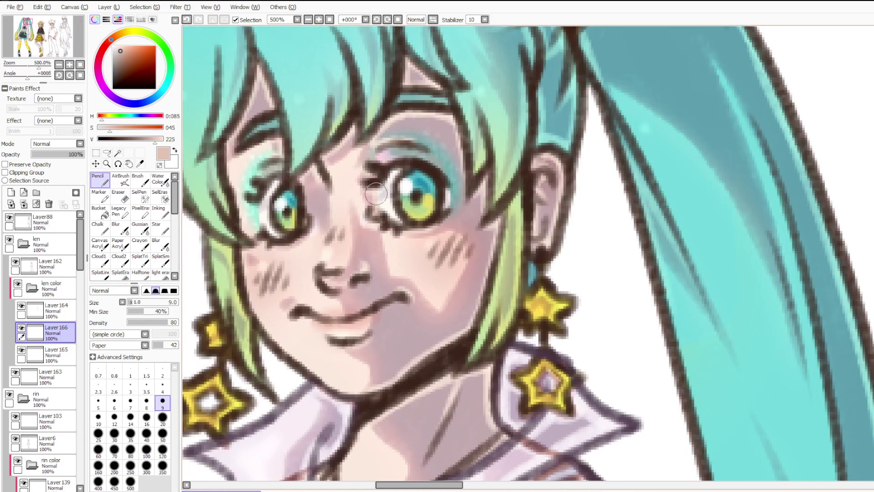
scroll(376, 193, down, 4)
scroll(409, 198, down, 1)
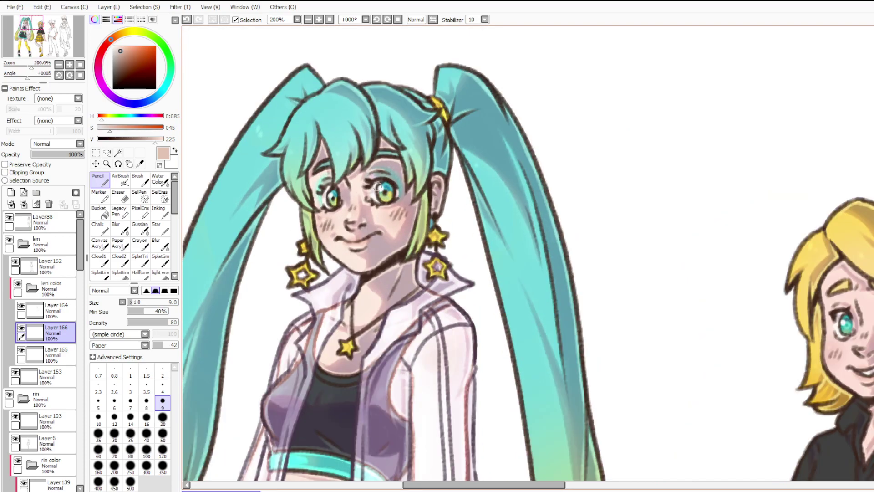
scroll(409, 198, up, 5)
scroll(430, 134, down, 6)
scroll(681, 250, up, 8)
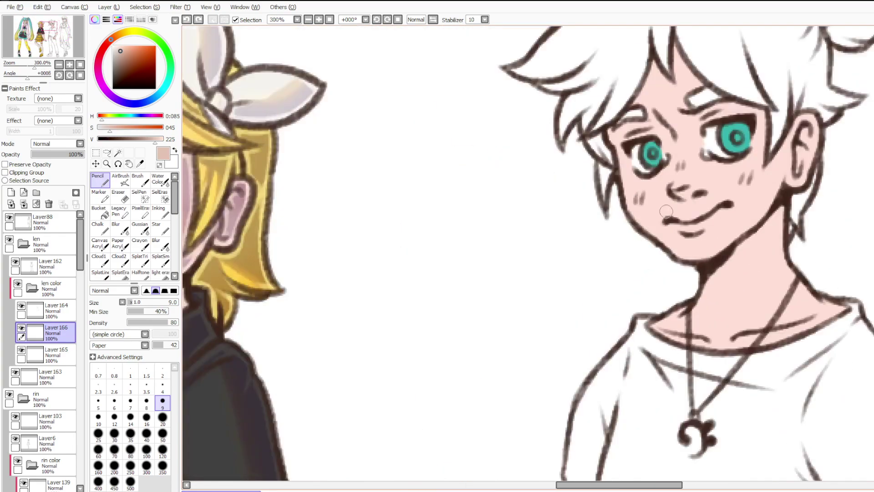
click(198, 19)
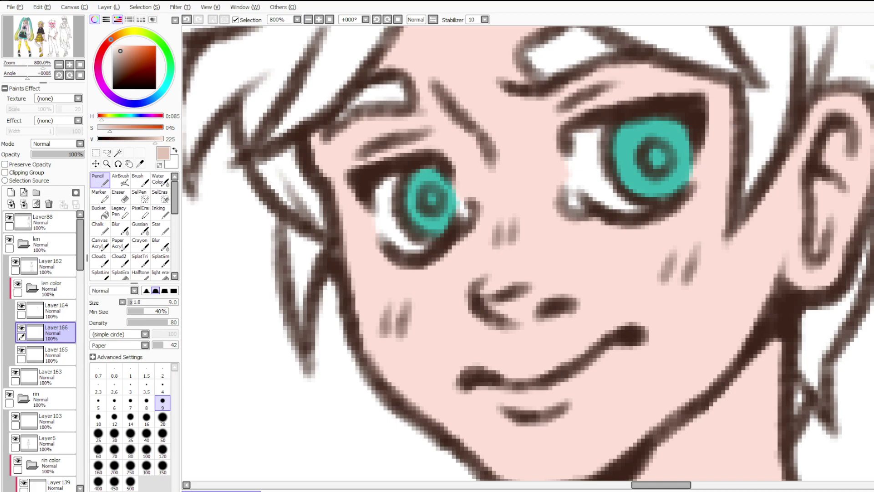
click(50, 354)
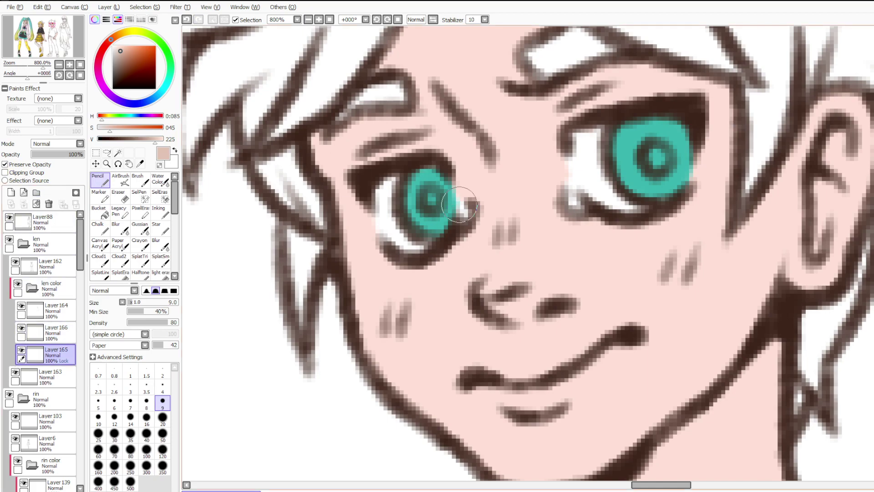
click(21, 349)
click(55, 332)
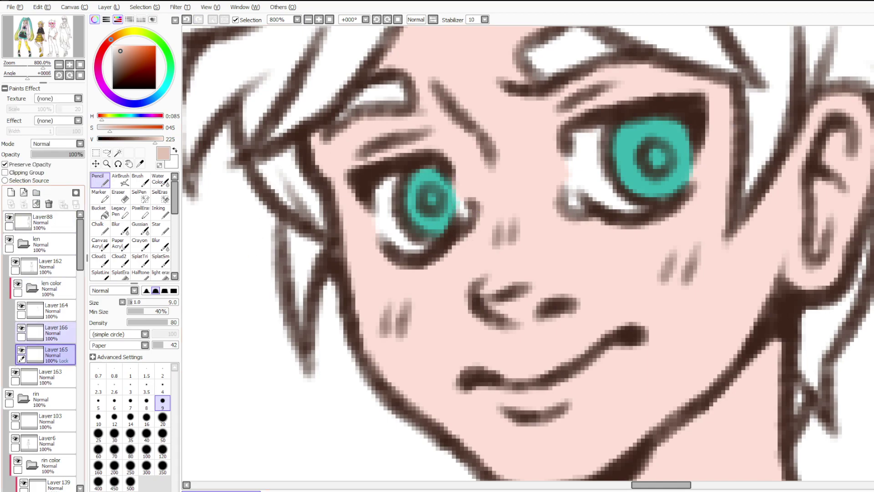
click(21, 350)
key(ctrl+z)
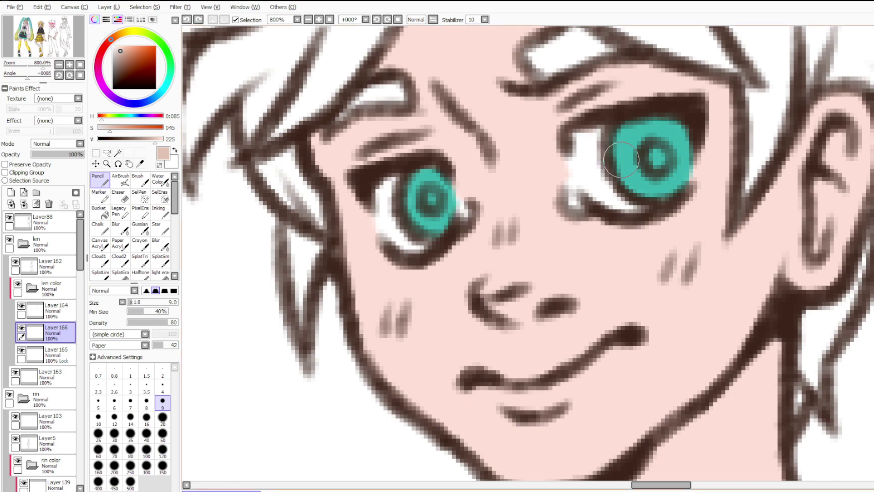
right_click(653, 160)
click(57, 355)
key(ctrl+z)
key(ctrl+z)
key(ctrl+z)
key(ctrl+z)
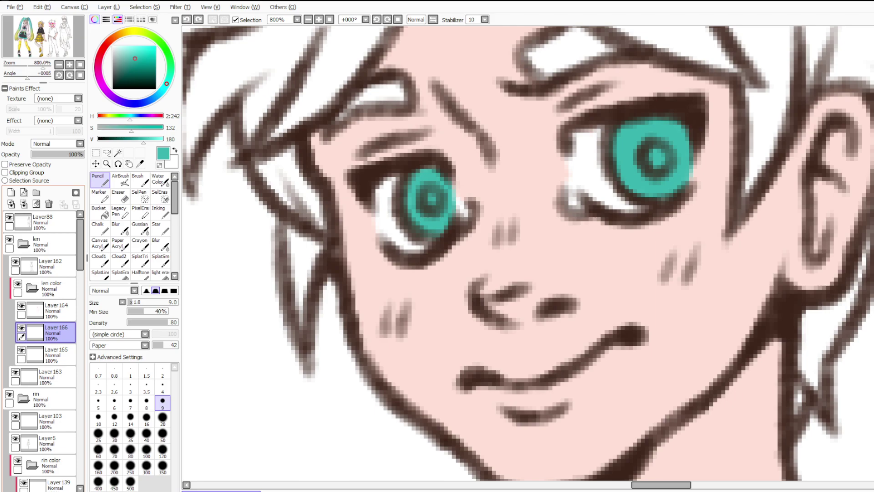
Try painting teal across one of the third character's eyes on the eye layers beneath the skin base.
click(21, 327)
click(22, 328)
ctrl+click(57, 354)
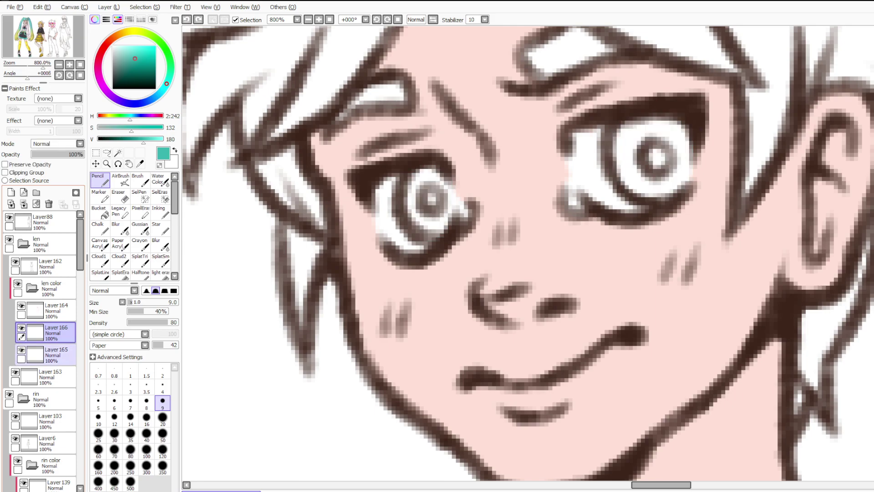
click(57, 355)
click(57, 333)
mouse_move(419, 194)
mouse_down()
mouse_move(283, 228)
mouse_move(309, 203)
mouse_up()
key(ctrl+z)
key(ctrl+y)
key(ctrl+y)
key(ctrl+y)
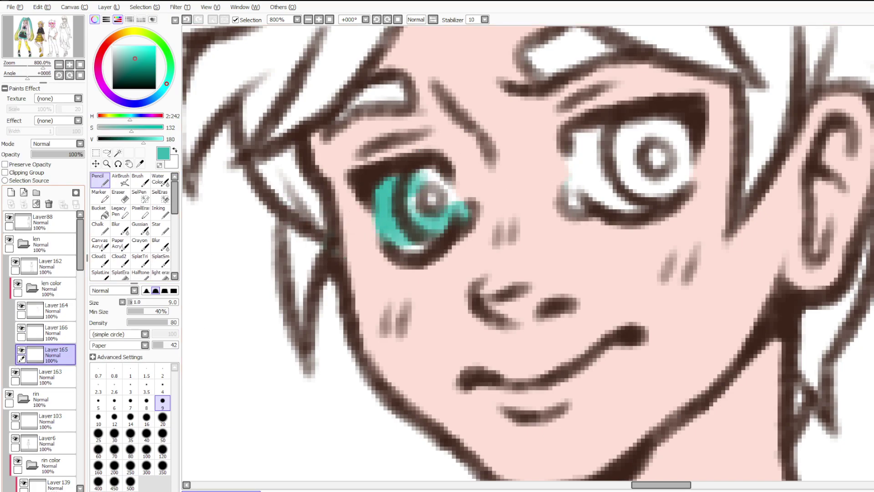
Undo the teal test strokes and delete the separate eye-white layer.
key(ctrl+z)
key(ctrl+z)
click(48, 204)
Pick a fully saturated orange based on the second character's eye-white hue and paint over both of the third character's eye areas.
scroll(630, 183, down, 5)
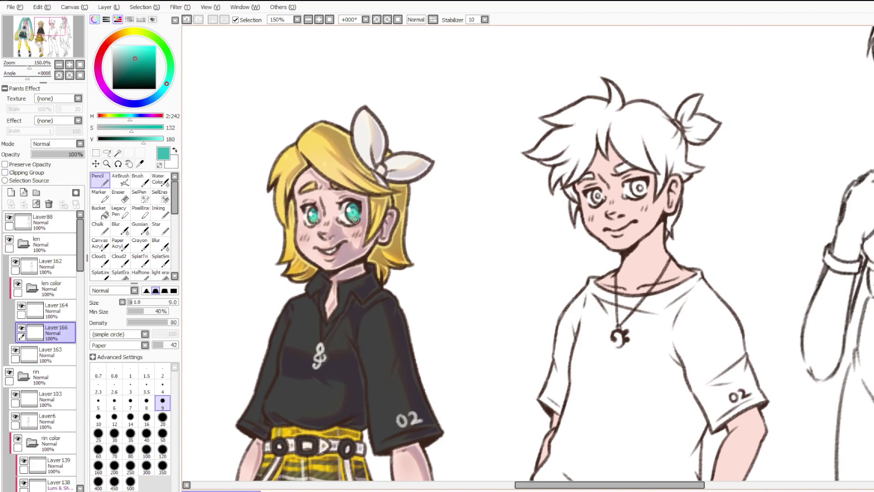
scroll(365, 218, up, 3)
right_click(342, 218)
scroll(342, 219, down, 3)
scroll(679, 204, up, 4)
click(155, 46)
mouse_move(402, 175)
mouse_down()
mouse_move(414, 215)
mouse_move(438, 164)
mouse_move(454, 170)
mouse_move(459, 211)
mouse_move(483, 209)
mouse_up()
mouse_move(558, 200)
mouse_down()
mouse_move(587, 128)
mouse_move(601, 148)
mouse_move(595, 217)
mouse_move(654, 147)
mouse_up()
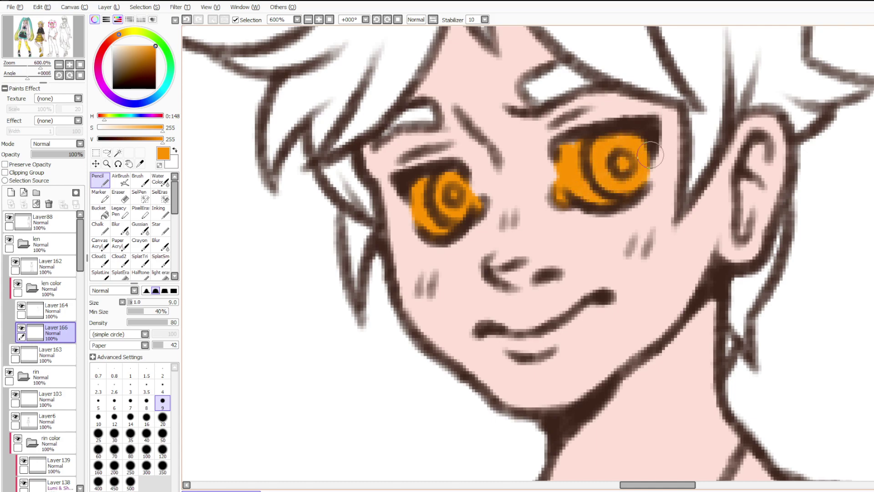
Erase the skin base over the inner part of the third character's larger eye with the size 9 Eraser.
click(120, 196)
click(56, 310)
drag(576, 172, 583, 147)
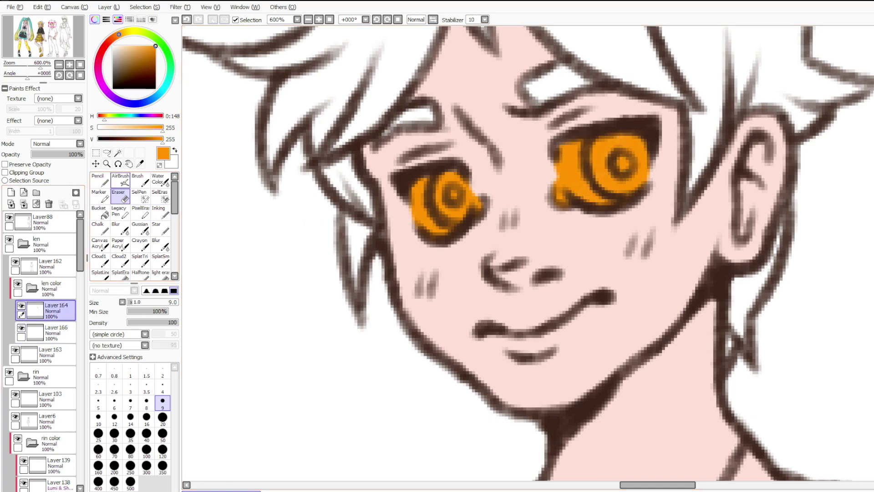
click(101, 180)
Recolour the orange eye areas with the second character's cream eye-white colour, preserving opacity on that layer.
scroll(830, 205, down, 4)
scroll(471, 236, up, 3)
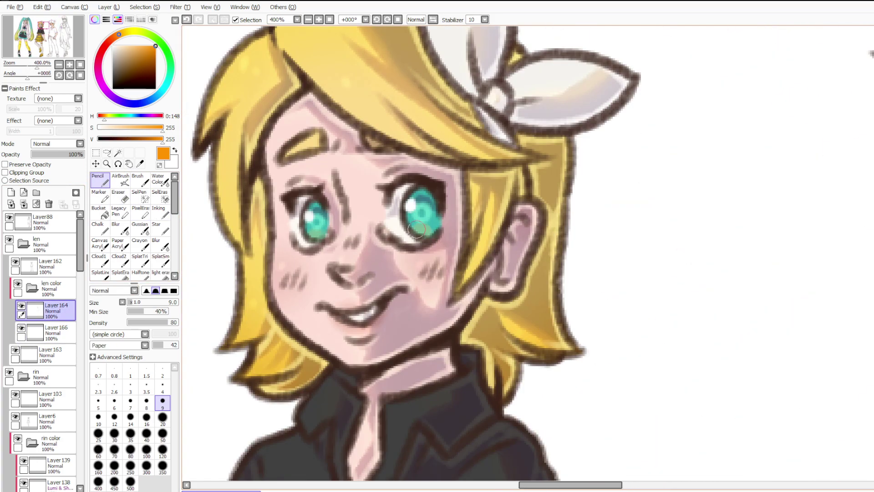
alt+click(395, 225)
click(54, 331)
click(5, 165)
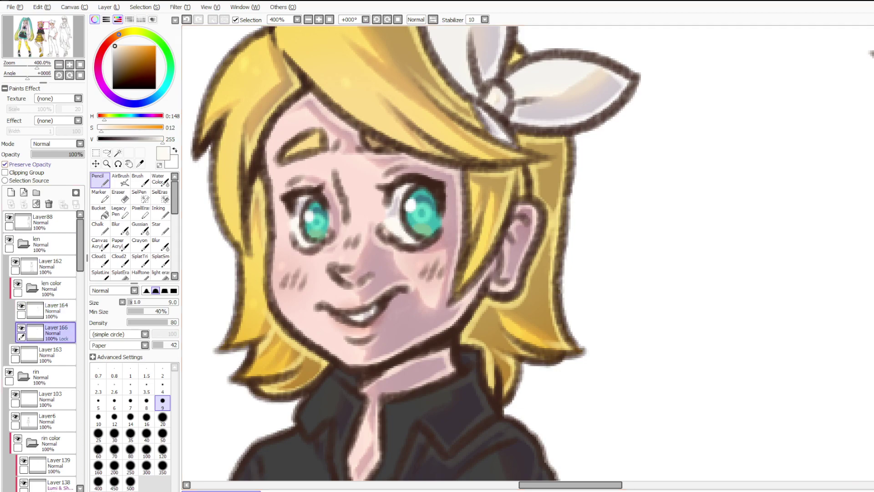
Paint the inner corners of both third-character eyes with the second character's dusky pink tear-duct colour, using Pencil size 4.
scroll(392, 237, up, 2)
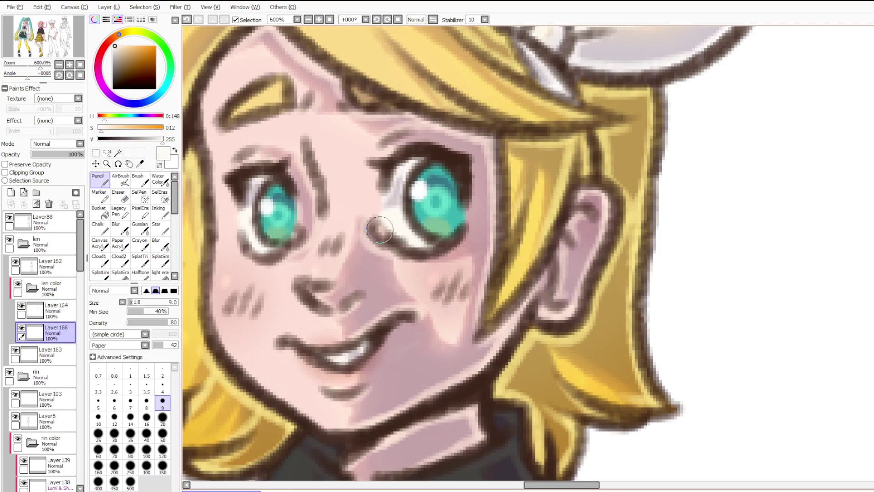
alt+click(377, 231)
scroll(377, 231, down, 3)
scroll(710, 195, up, 3)
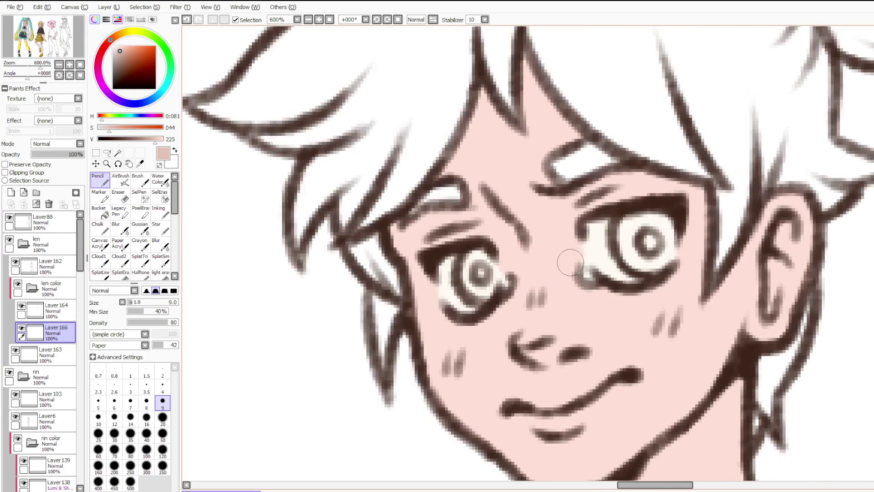
key(bracketleft)
key(bracketleft)
key(bracketleft)
key(bracketleft)
key(bracketleft)
drag(584, 278, 585, 271)
drag(507, 294, 510, 282)
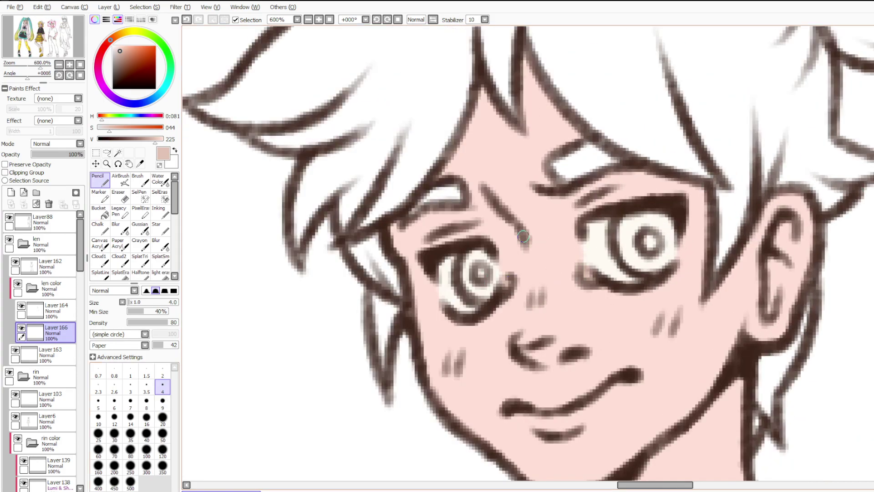
Sample the base teal from the second character's iris.
scroll(523, 236, down, 3)
scroll(501, 280, up, 1)
scroll(392, 317, down, 1)
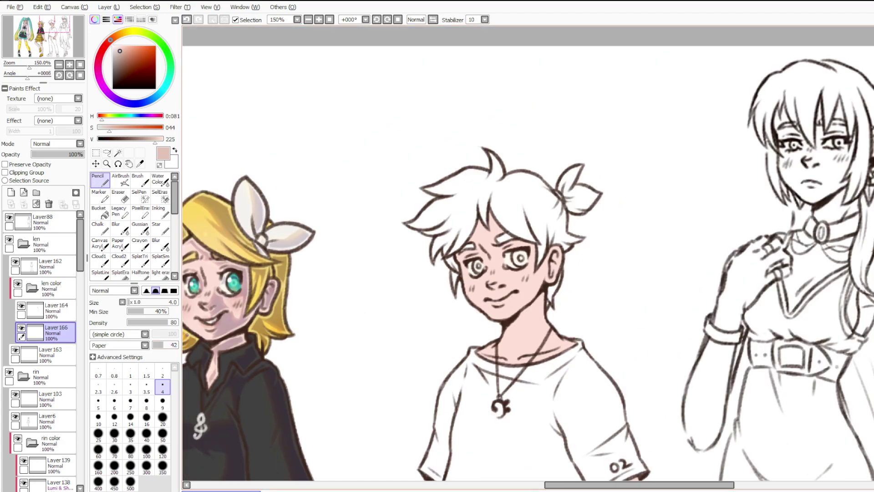
scroll(217, 303, up, 2)
alt+click(266, 288)
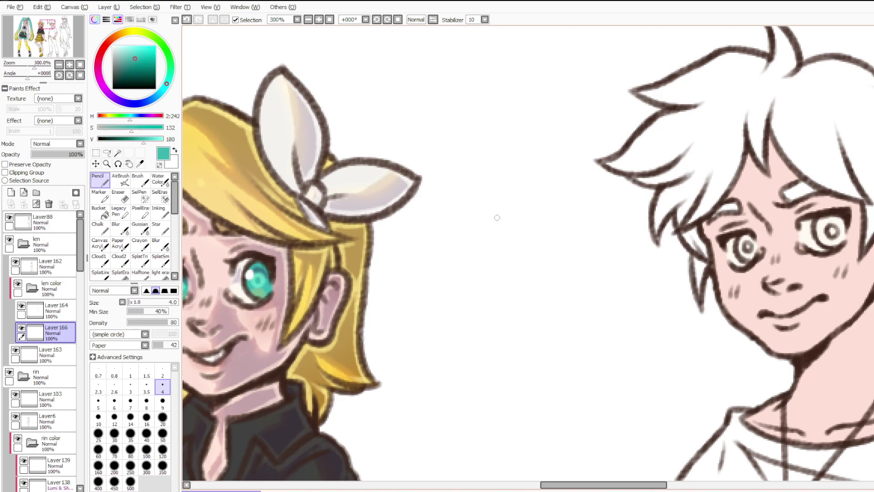
scroll(491, 212, down, 2)
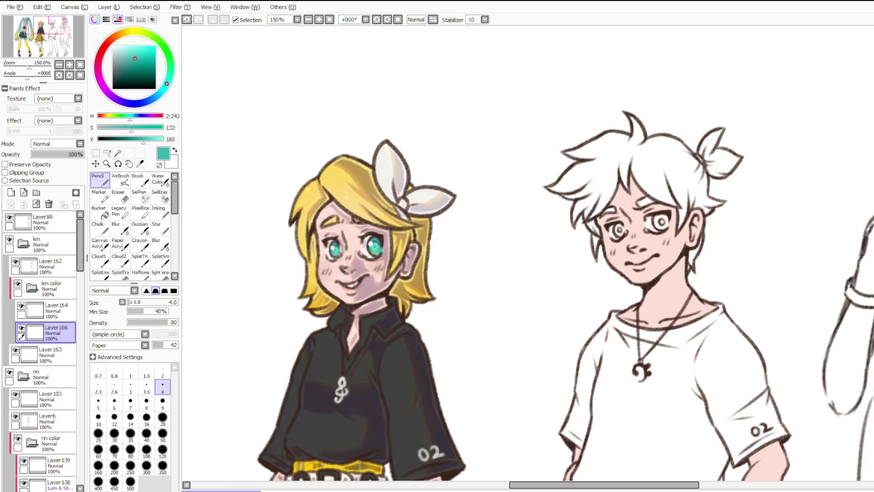
Add a new layer above the eye whites and paint both of the third character's irises teal with Pencil size 9.
scroll(432, 213, down, 1)
scroll(600, 220, up, 6)
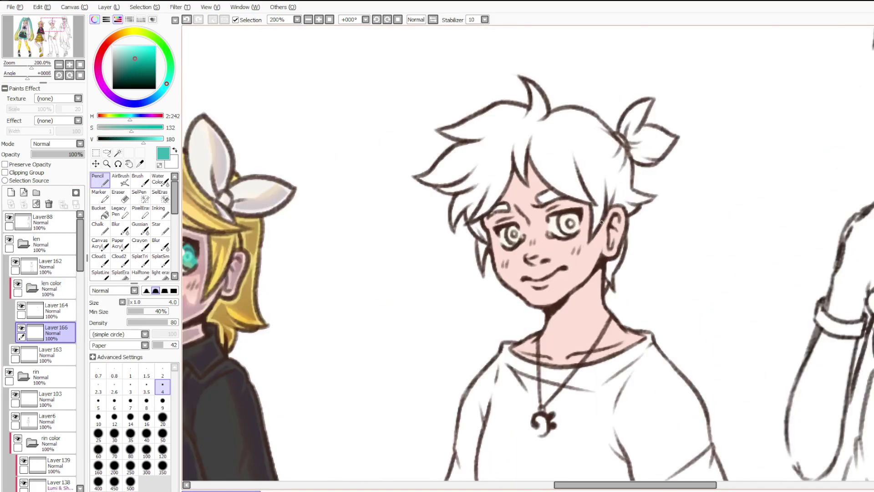
scroll(551, 222, down, 2)
scroll(506, 223, up, 1)
click(11, 192)
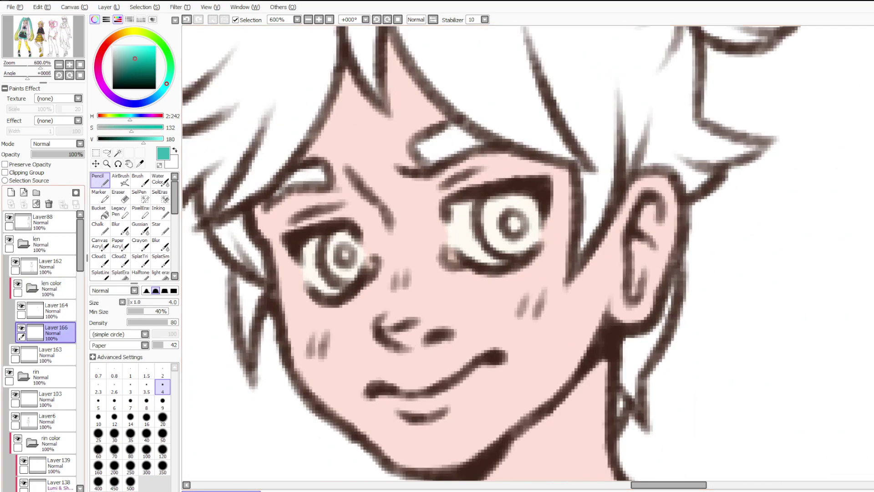
click(163, 401)
mouse_move(356, 253)
mouse_down()
mouse_move(332, 263)
mouse_move(353, 253)
mouse_up()
mouse_move(528, 239)
mouse_down()
mouse_move(512, 203)
mouse_move(487, 217)
mouse_move(499, 242)
mouse_move(515, 224)
mouse_move(511, 196)
mouse_move(531, 213)
mouse_move(510, 228)
mouse_up()
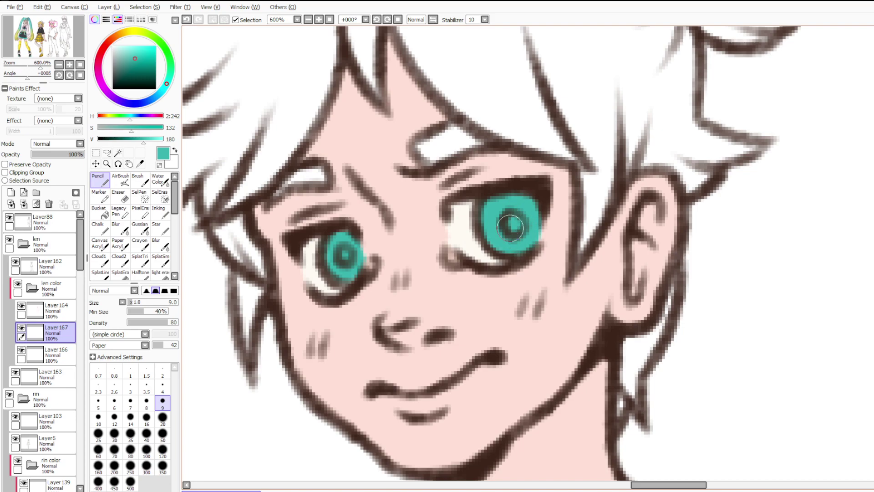
Sample the lighter teal from the second character's iris and add a clipping layer above the third character's line art.
scroll(510, 228, down, 2)
scroll(468, 230, down, 4)
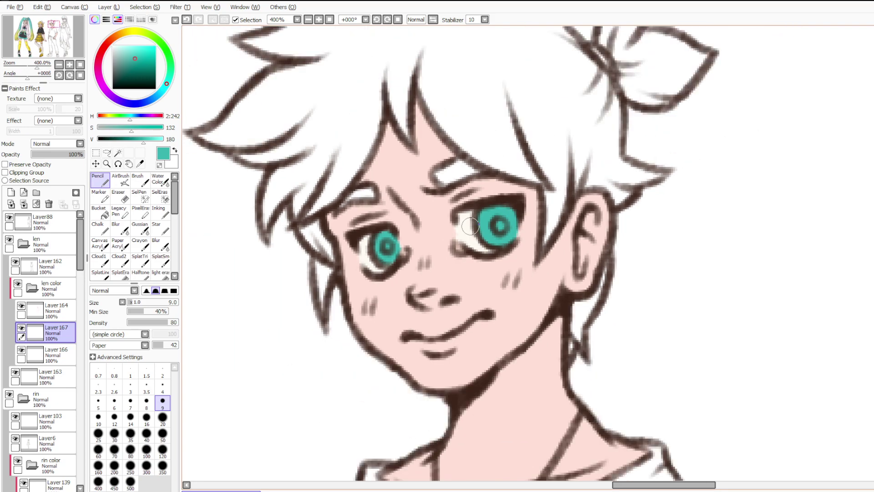
scroll(424, 225, down, 1)
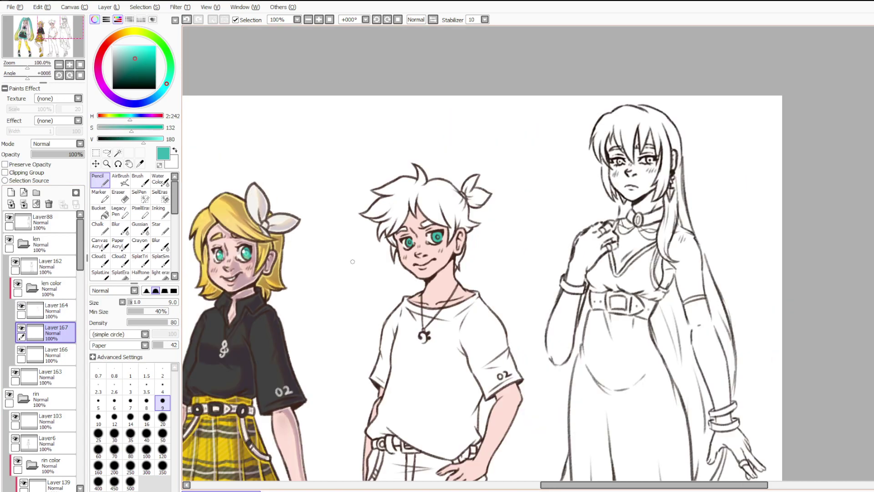
scroll(237, 219, up, 7)
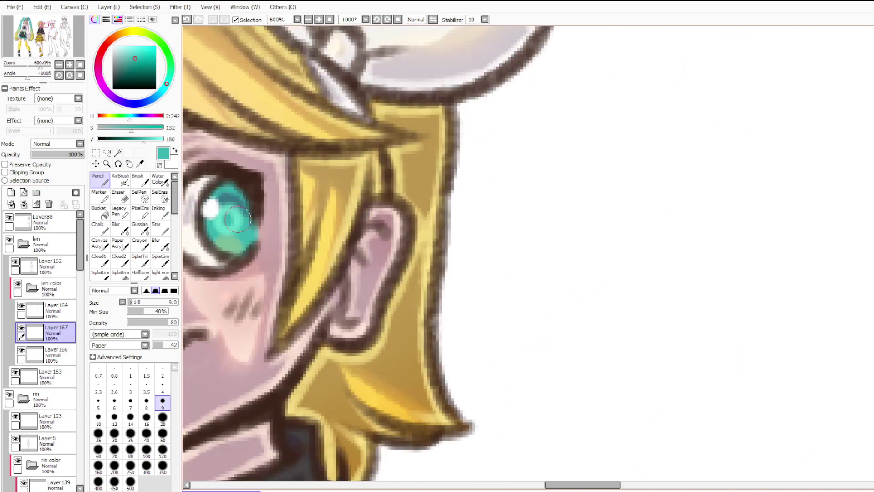
alt+click(237, 220)
click(51, 264)
click(10, 192)
click(5, 172)
Paint light teal over the pupil line art in both of the third character's eyes, using Pencil size 7 for the smaller one.
scroll(413, 242, down, 5)
scroll(669, 259, up, 4)
scroll(757, 169, up, 3)
mouse_move(614, 196)
mouse_down()
mouse_move(647, 189)
mouse_move(637, 194)
mouse_up()
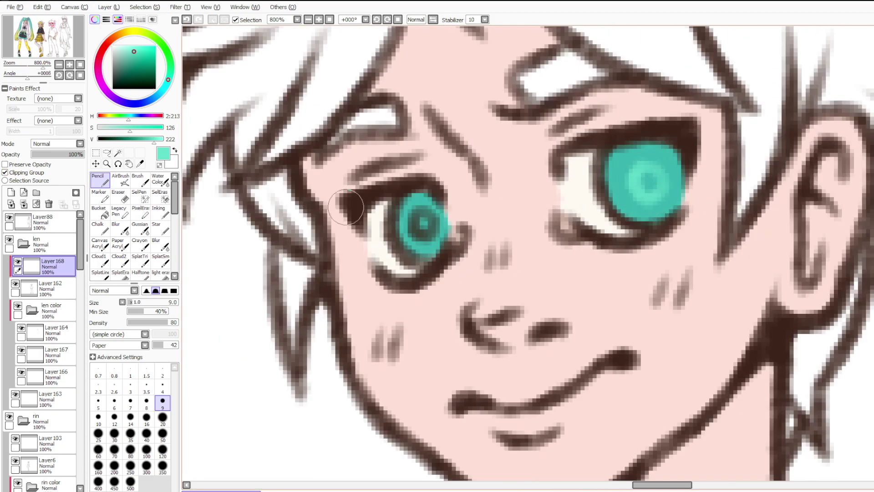
click(130, 401)
mouse_move(412, 214)
mouse_down()
mouse_move(420, 234)
mouse_move(428, 229)
mouse_move(413, 222)
mouse_move(424, 223)
mouse_up()
key(ctrl+z)
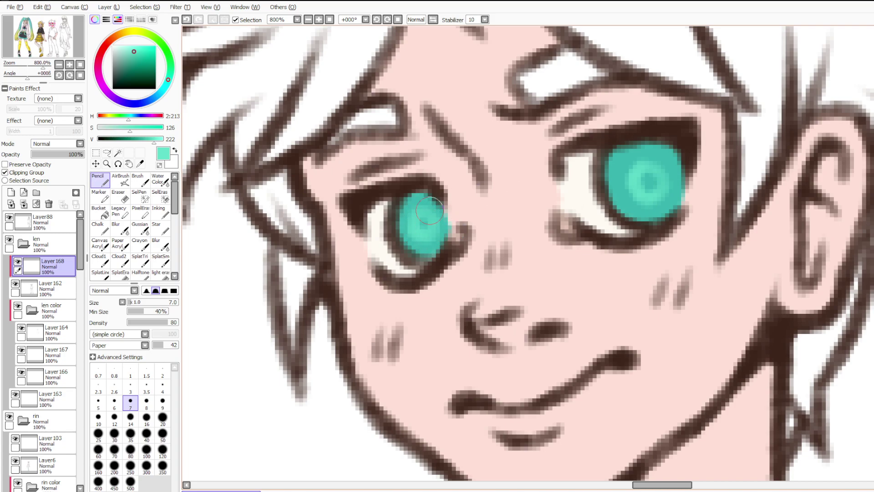
Rework the pupil rings in both eyes on the line-art layer using the sampled dark brown line colour and Pencil size 4.
alt+click(777, 337)
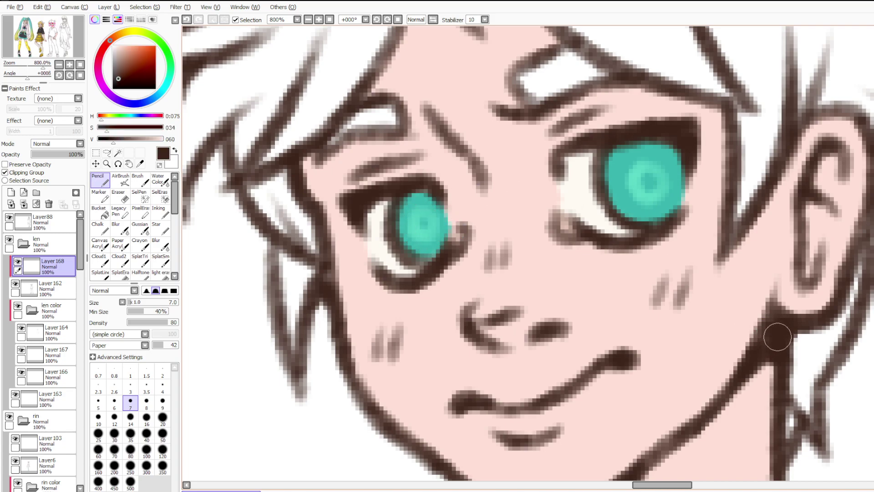
click(53, 289)
drag(415, 223, 433, 221)
key(ctrl+z)
key(bracketleft)
key(bracketleft)
key(bracketleft)
key(ctrl+y)
key(ctrl+y)
key(ctrl+y)
mouse_move(647, 196)
mouse_down()
mouse_move(646, 170)
mouse_move(637, 189)
mouse_move(651, 166)
mouse_up()
key(ctrl+z)
key(ctrl+y)
Compare the pupil rings with the second character's eyes and sample her light teal for the clipped colour layer.
scroll(620, 182, down, 3)
scroll(366, 204, down, 2)
drag(367, 204, 498, 173)
scroll(327, 182, up, 4)
scroll(374, 179, up, 1)
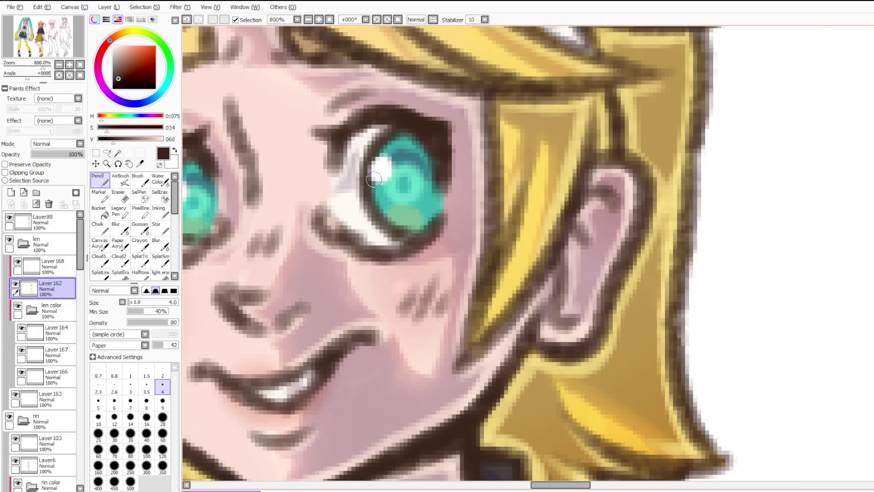
right_click(402, 170)
click(52, 267)
scroll(402, 230, down, 3)
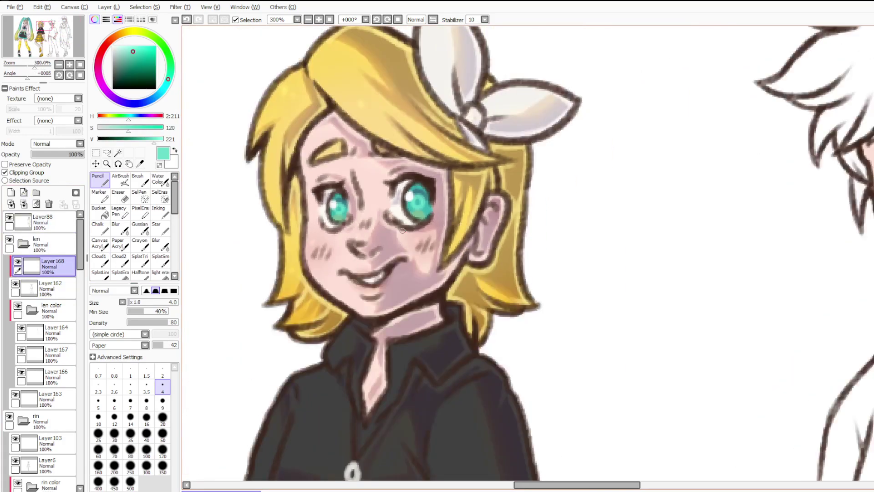
scroll(617, 202, down, 2)
scroll(779, 191, up, 4)
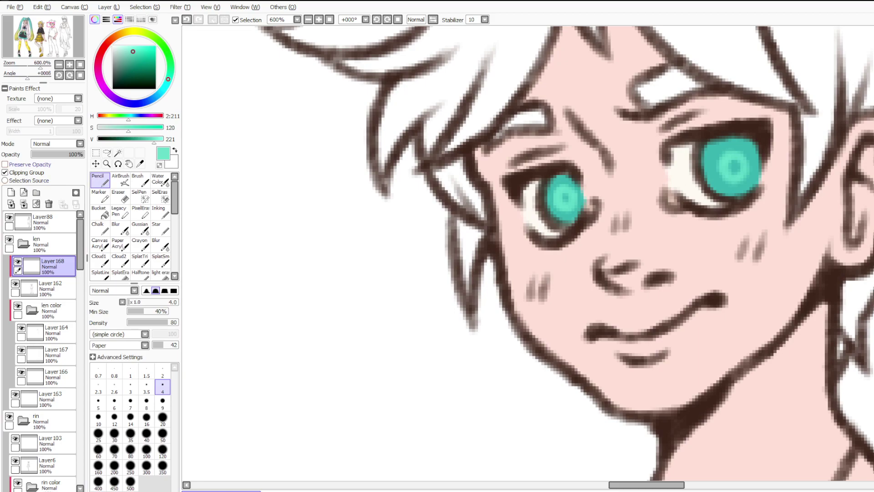
click(28, 165)
drag(635, 178, 549, 195)
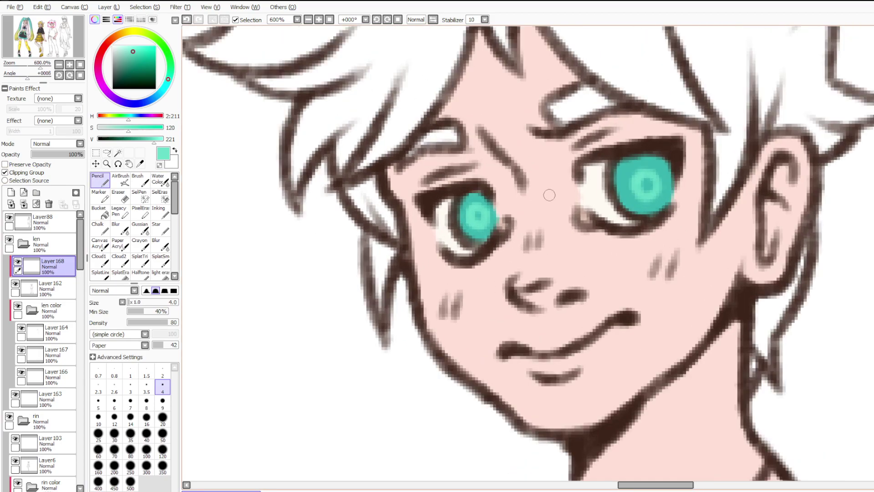
Add a new layer on top and paint a white highlight in each of the third character's irises with Pencil size 6.
click(11, 192)
drag(132, 63, 112, 46)
click(114, 403)
drag(459, 204, 462, 209)
drag(623, 179, 622, 175)
key(ctrl+z)
key(ctrl+z)
mouse_move(459, 205)
mouse_down()
mouse_move(465, 214)
mouse_move(469, 204)
mouse_up()
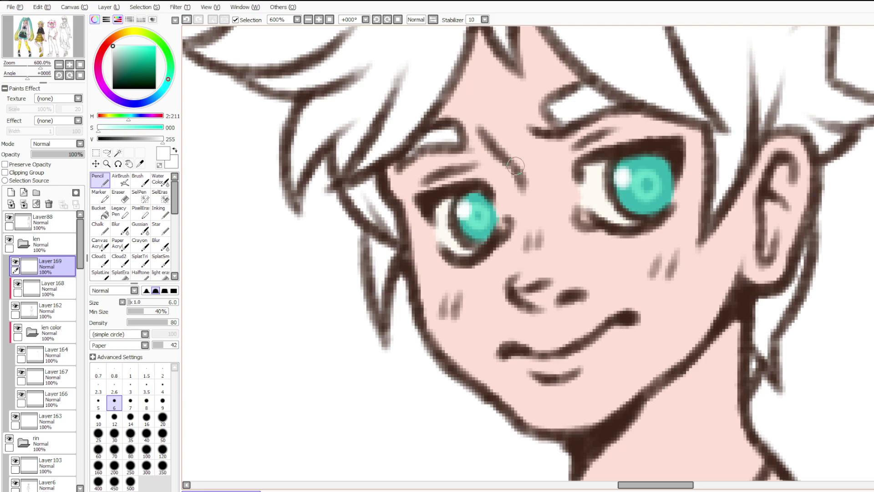
Compare the third character's eye colouring with that of the finished characters.
scroll(515, 166, down, 5)
scroll(323, 176, up, 2)
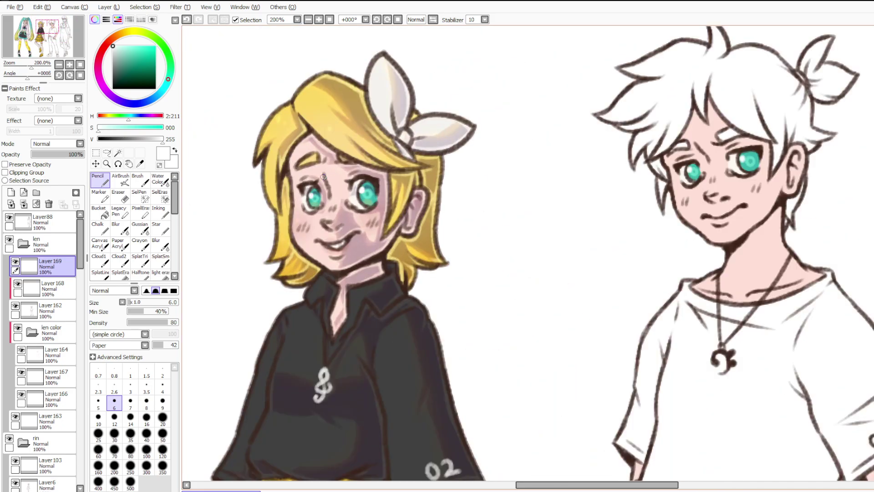
scroll(565, 171, down, 3)
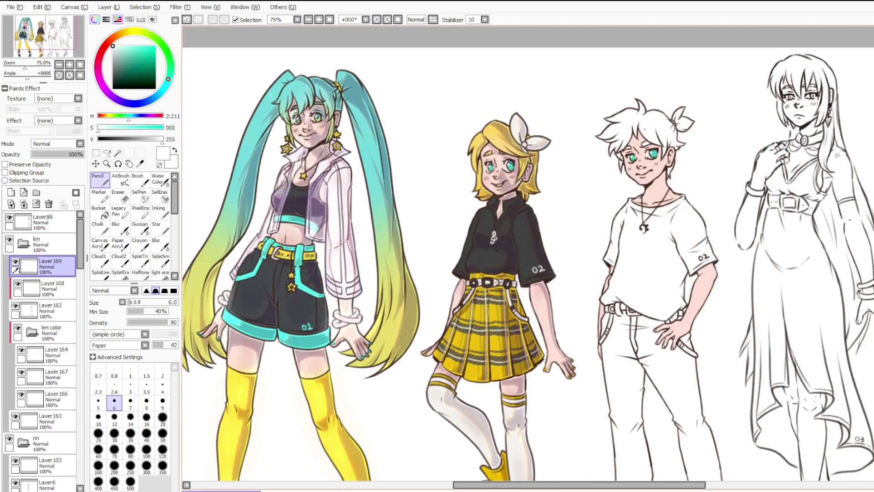
scroll(645, 130, up, 2)
ctrl+click(46, 310)
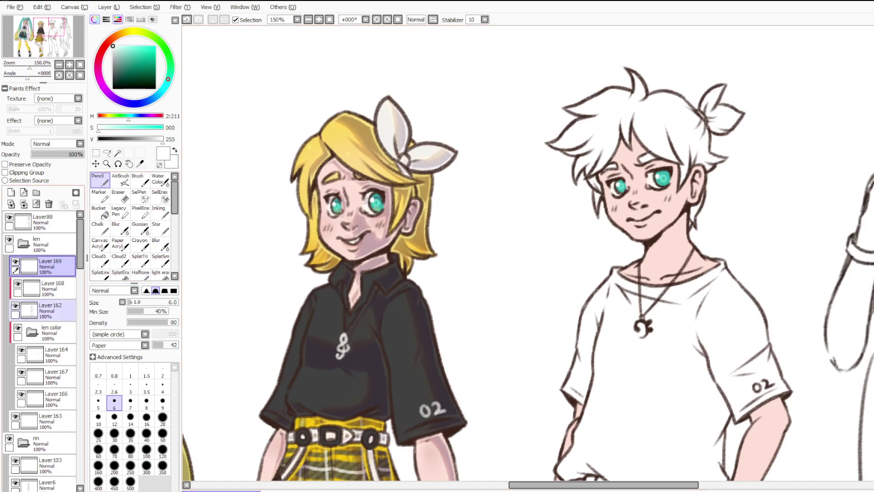
ctrl+click(45, 310)
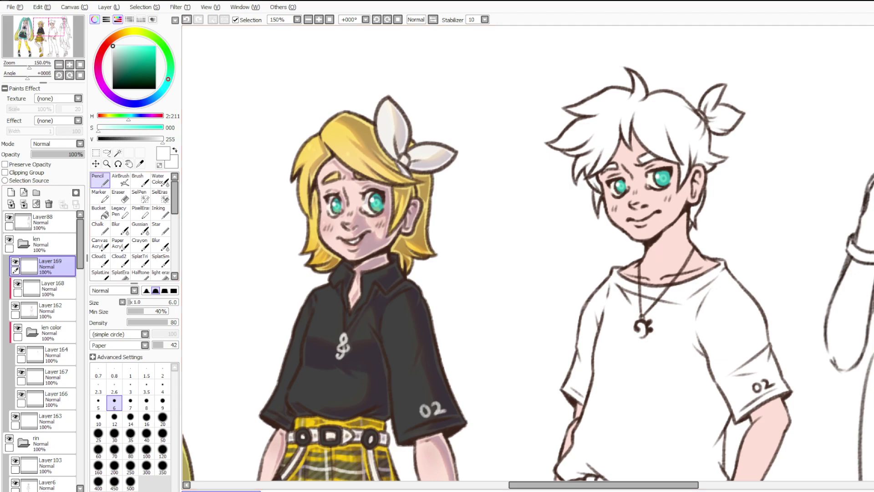
Look through the second character's colour layers for her hair base and sample its yellow.
scroll(45, 400, down, 5)
scroll(46, 318, down, 3)
click(54, 381)
click(21, 375)
click(21, 375)
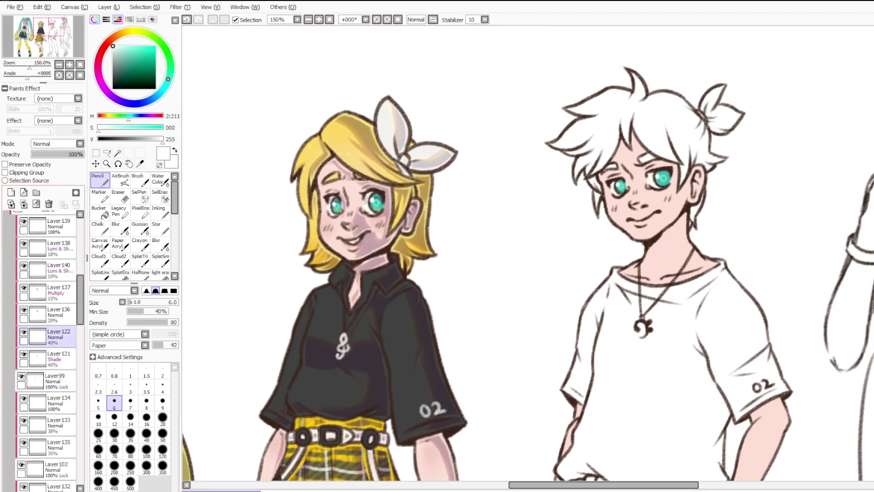
scroll(50, 252, up, 1)
drag(50, 413, 50, 249)
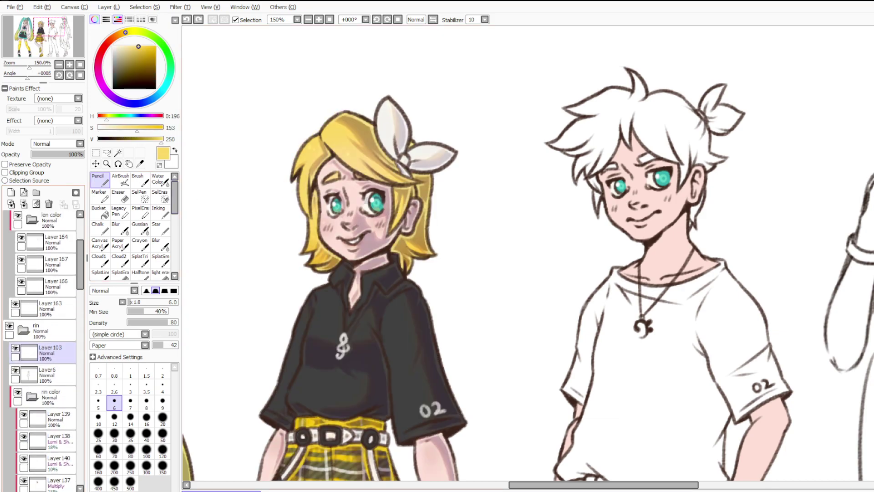
Add a new layer at the bottom of the "len color" folder, beneath the eye-white layer.
click(50, 323)
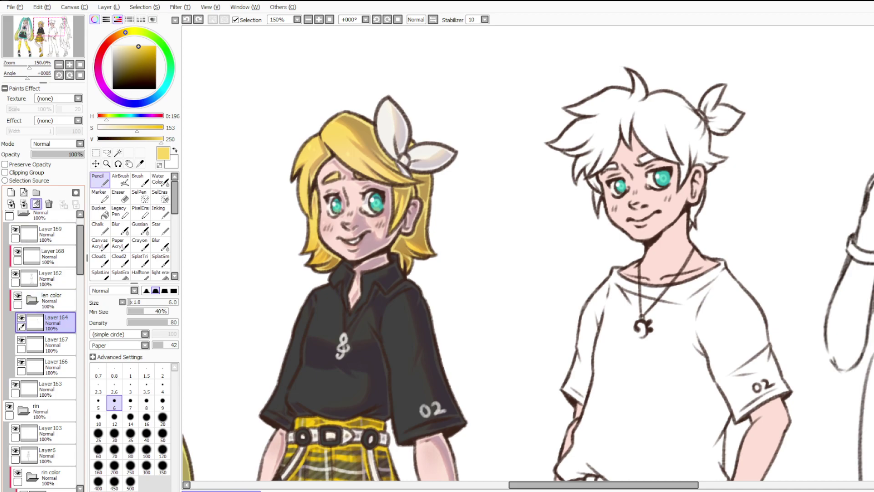
click(11, 191)
drag(57, 322, 54, 396)
scroll(196, 340, down, 3)
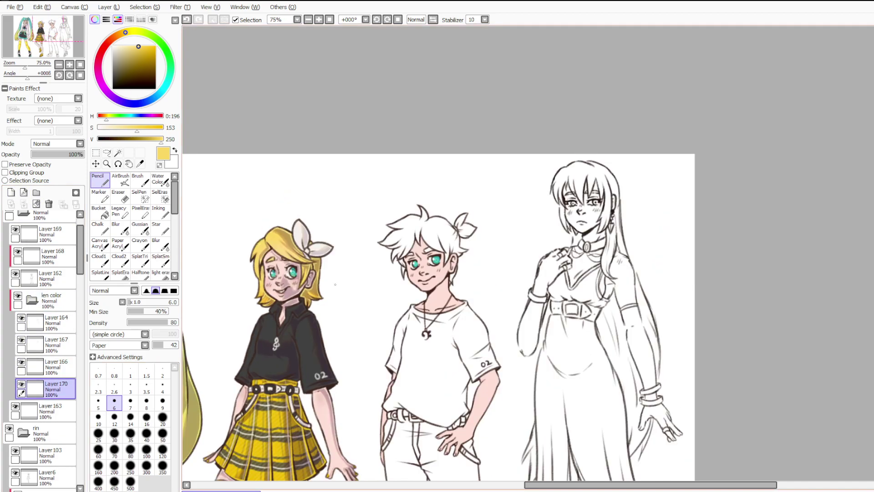
Paint the third character's hair, ponytail and eyebrows flat yellow on the new layer with Pencil size 50.
scroll(459, 214, up, 4)
click(162, 433)
mouse_move(373, 187)
mouse_down()
mouse_move(319, 246)
mouse_move(330, 287)
mouse_up()
mouse_move(302, 332)
mouse_down()
mouse_move(332, 335)
mouse_move(401, 214)
mouse_move(452, 185)
mouse_move(505, 179)
mouse_move(515, 273)
mouse_up()
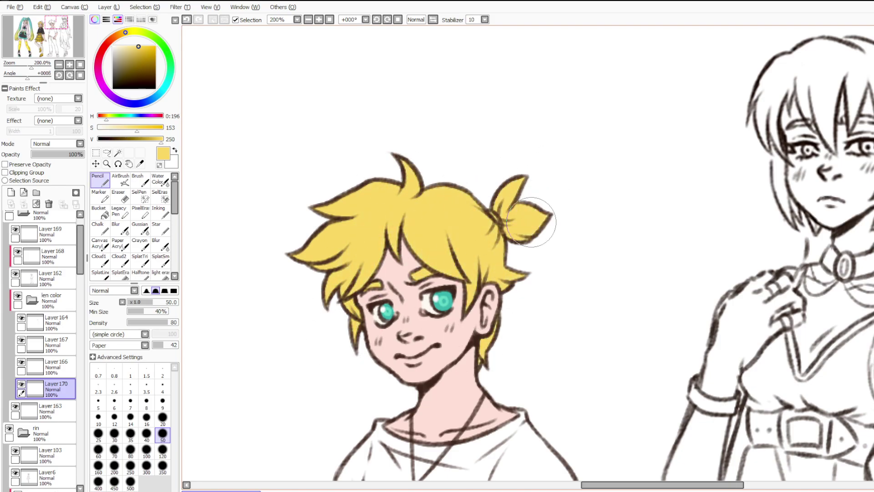
scroll(455, 151, down, 5)
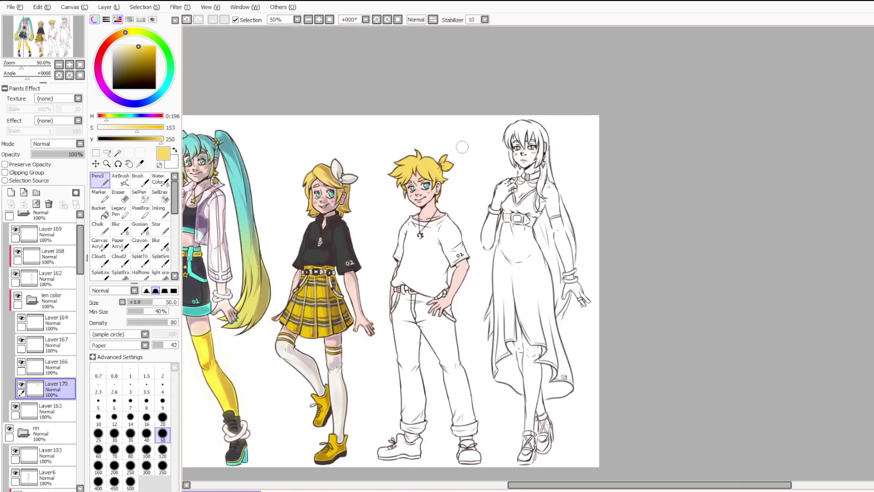
scroll(461, 152, up, 3)
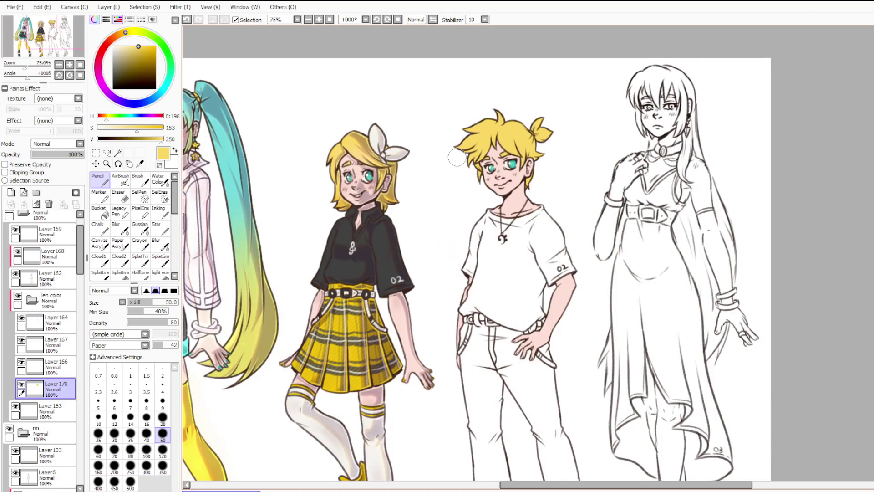
scroll(457, 157, up, 2)
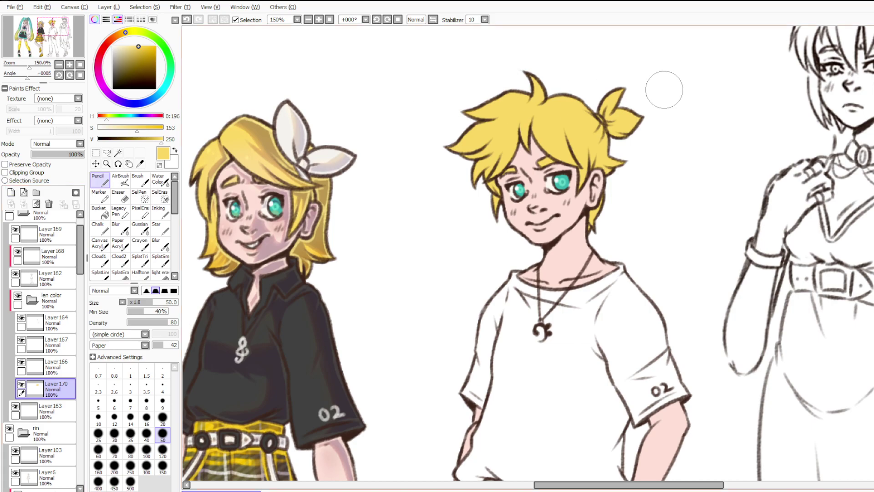
Clean up the outer edge of the third character's yellow hair with Eraser size 4.
scroll(663, 87, up, 4)
click(120, 196)
click(163, 387)
mouse_move(456, 202)
mouse_down()
mouse_move(440, 181)
mouse_move(452, 198)
mouse_up()
scroll(443, 194, down, 6)
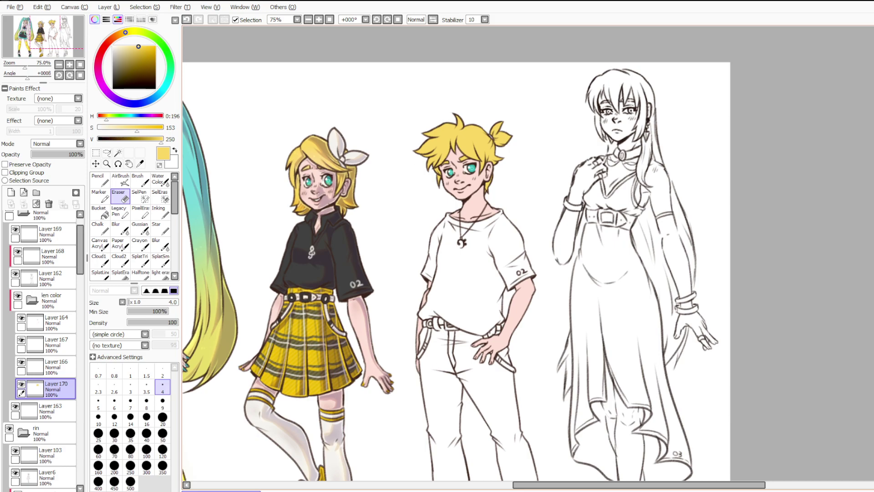
scroll(444, 181, up, 1)
scroll(454, 207, up, 1)
scroll(453, 207, down, 1)
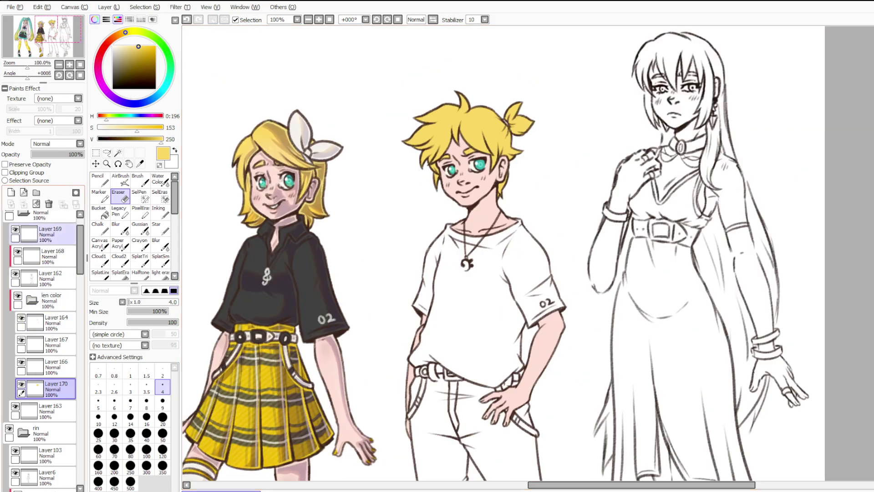
Add a new layer beneath the hair layer in the "len color" folder and sample the second character's dark grey shirt.
click(11, 192)
drag(50, 390, 45, 418)
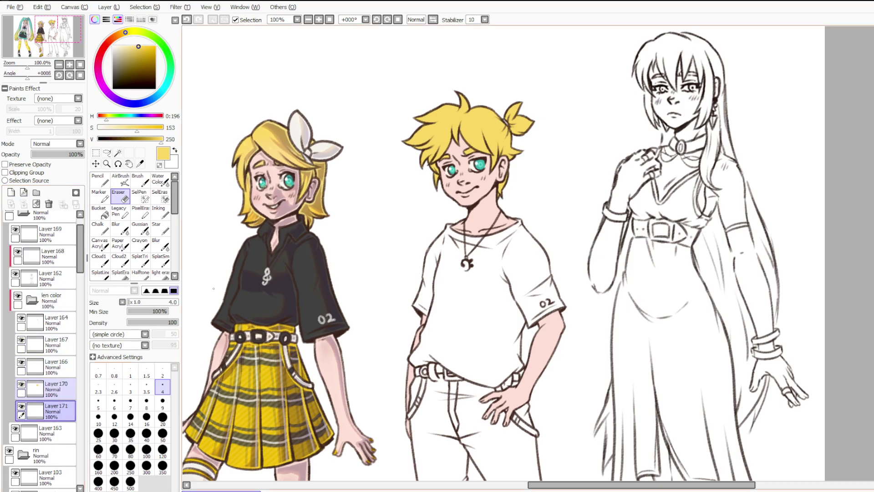
alt+click(293, 281)
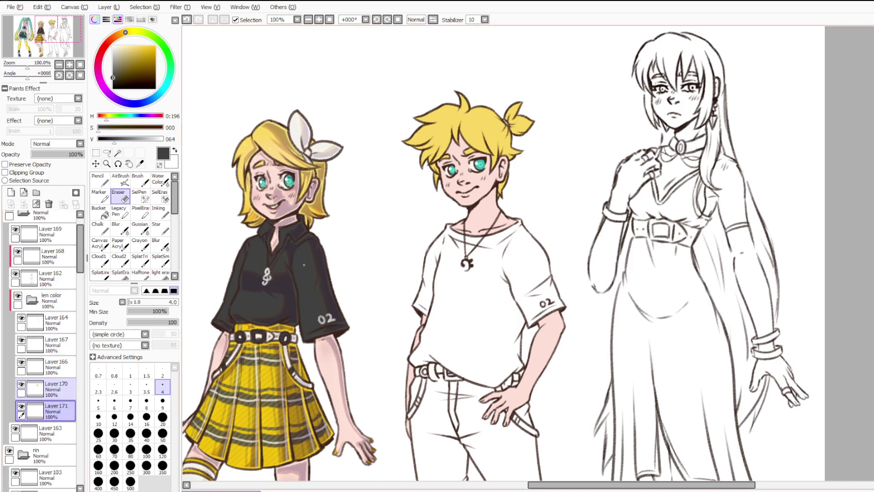
Select the third character's shirt areas from the line art with the Magic Wand and fill them dark grey on the new layer.
scroll(372, 292, up, 2)
click(118, 153)
click(50, 278)
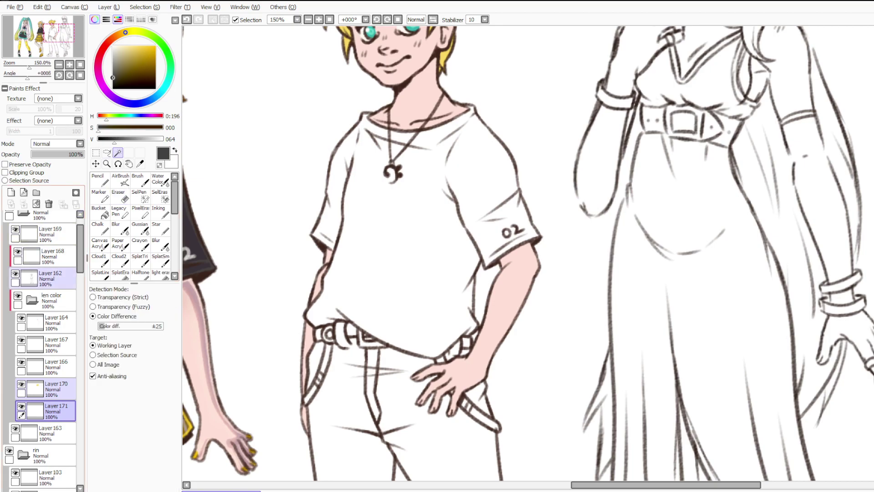
click(401, 219)
click(395, 149)
click(400, 136)
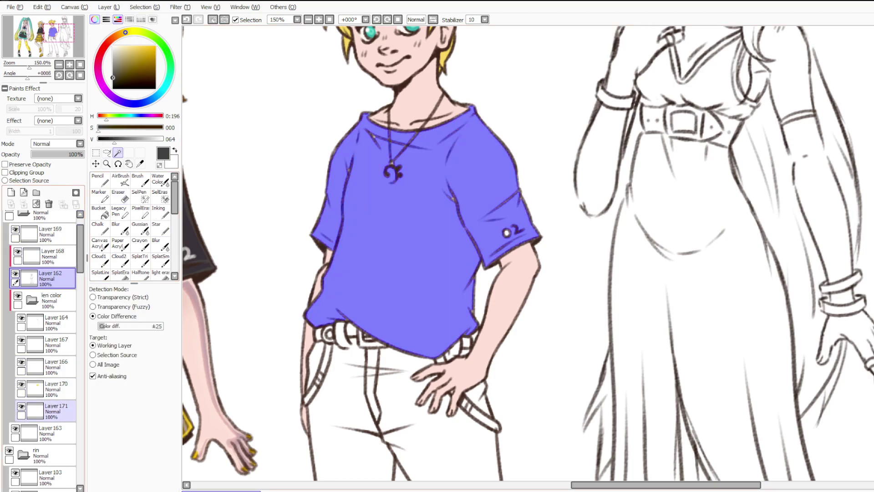
click(57, 411)
key(ctrl+f)
key(ctrl+d)
Paint over the gaps left in the dark grey shirt with the Pencil, reducing its size from 50 to 9 for the hem and edges.
click(99, 180)
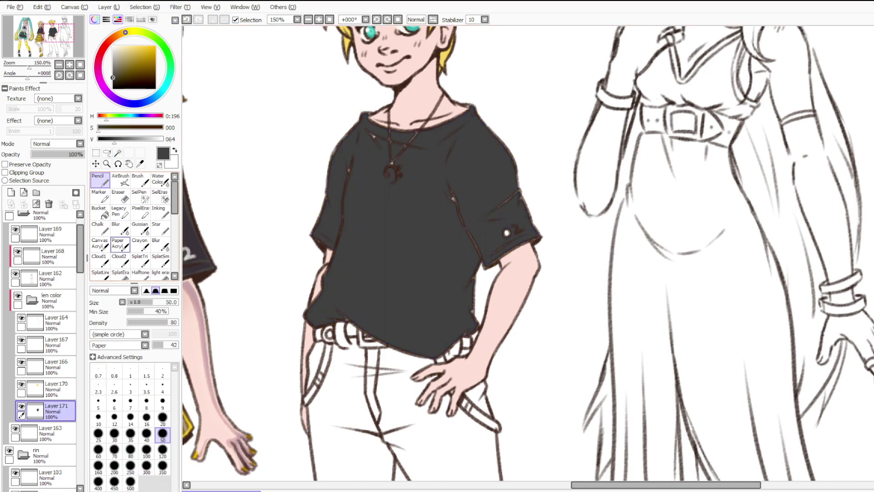
mouse_move(411, 146)
mouse_down()
mouse_move(423, 131)
mouse_move(490, 150)
mouse_move(515, 179)
mouse_move(533, 226)
mouse_move(523, 249)
mouse_up()
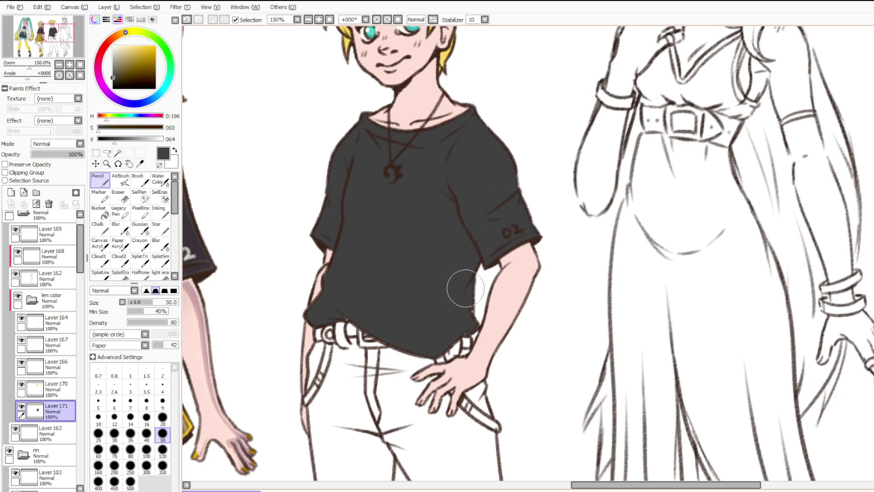
click(147, 417)
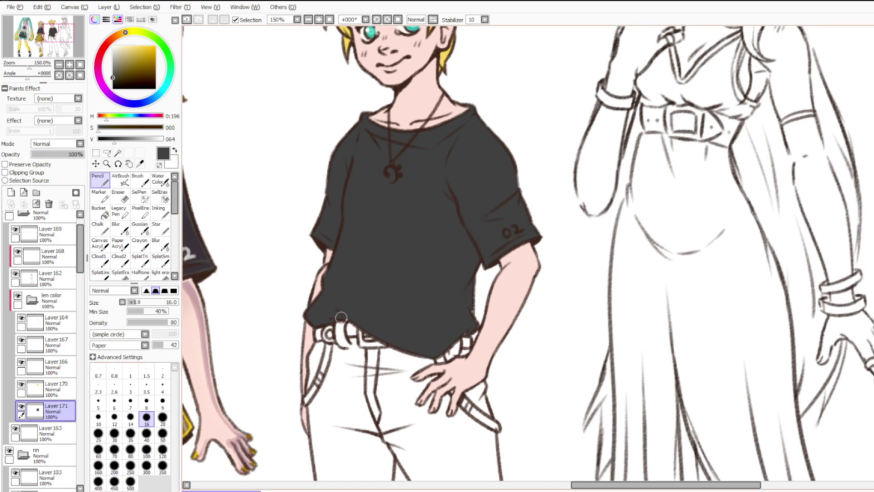
scroll(495, 330, up, 2)
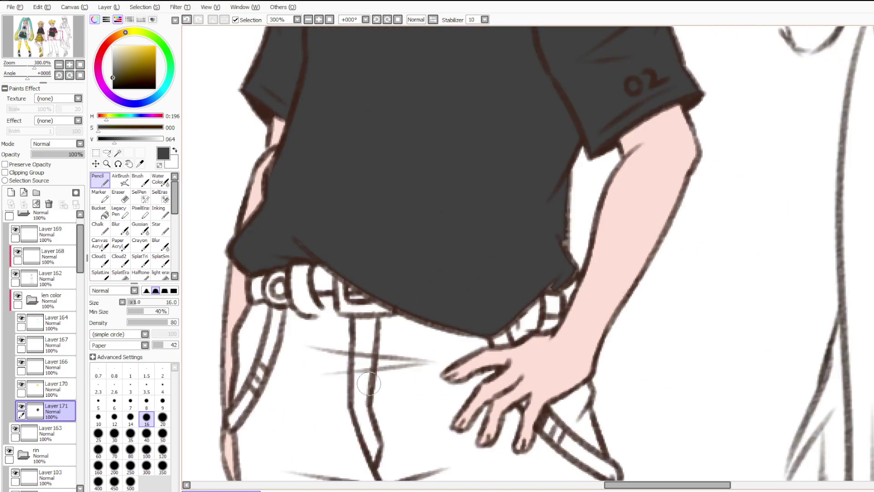
key(bracketleft)
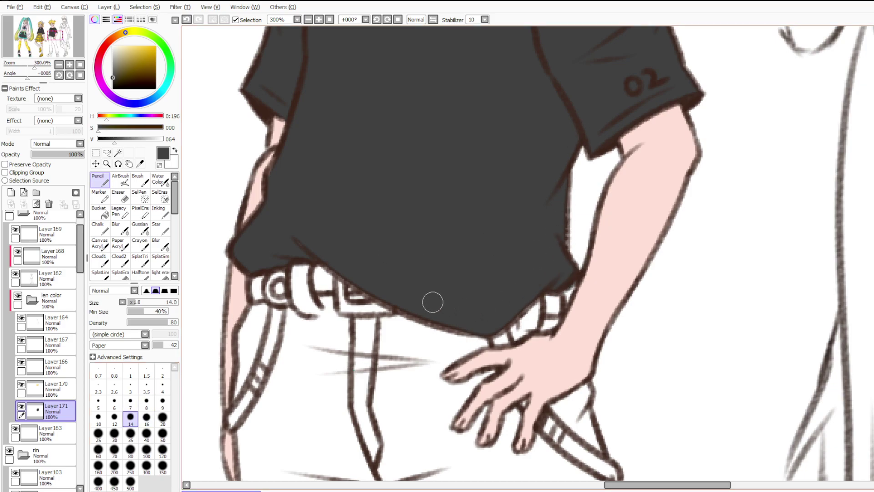
key(bracketleft)
key(bracketleft)
key(bracketleft)
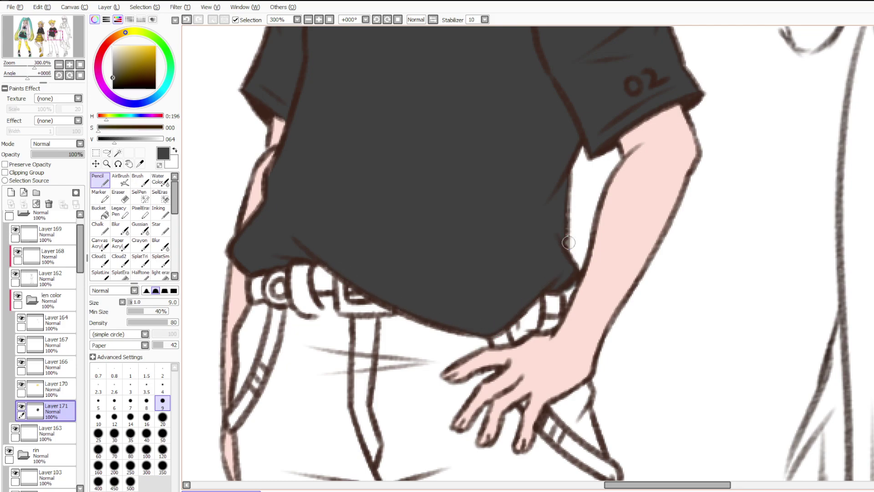
click(50, 321)
click(120, 195)
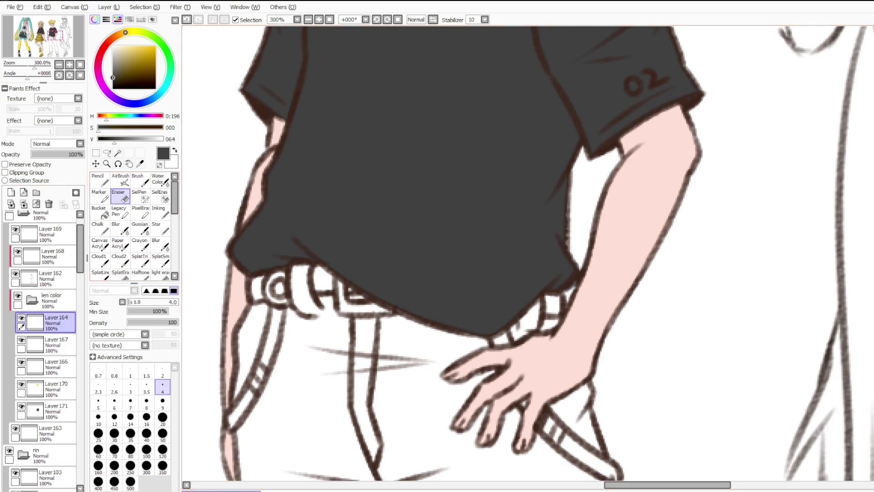
key(x)
click(50, 431)
click(100, 180)
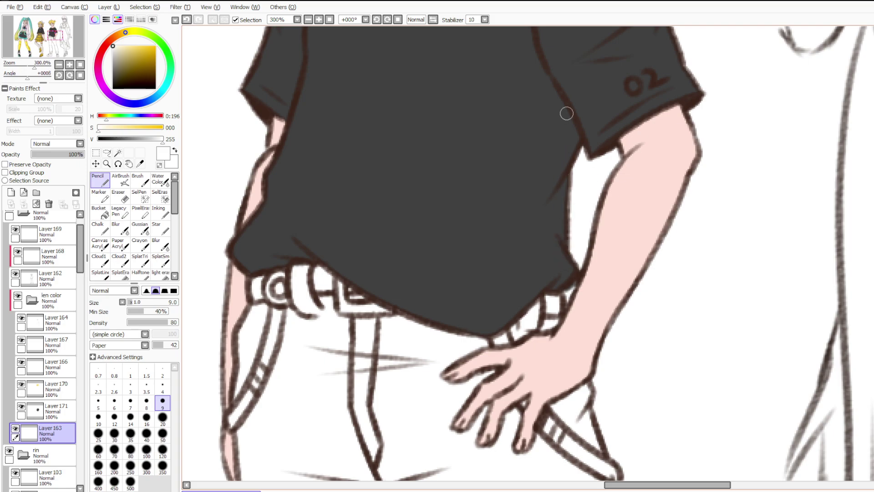
scroll(561, 173, down, 4)
scroll(504, 200, up, 7)
scroll(303, 255, down, 5)
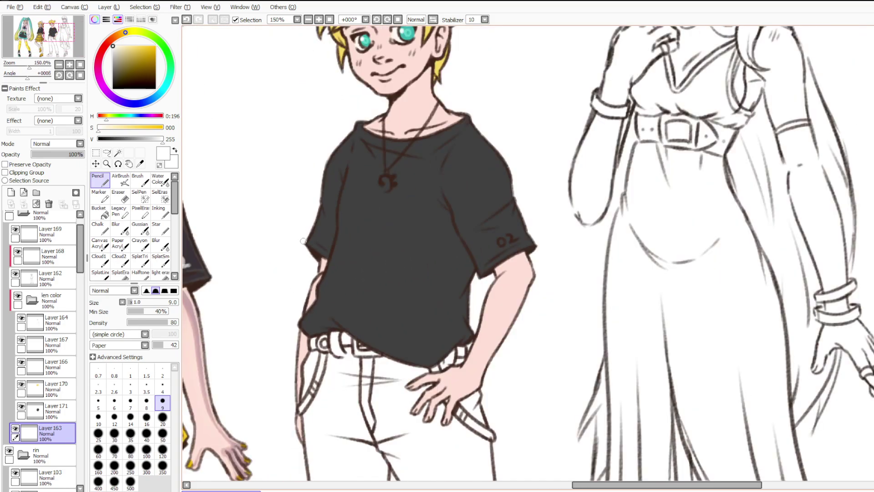
scroll(347, 140, up, 2)
scroll(370, 191, up, 2)
Touch up the small gaps along the shirt's fold lines in dark grey on the shirt layer.
key(x)
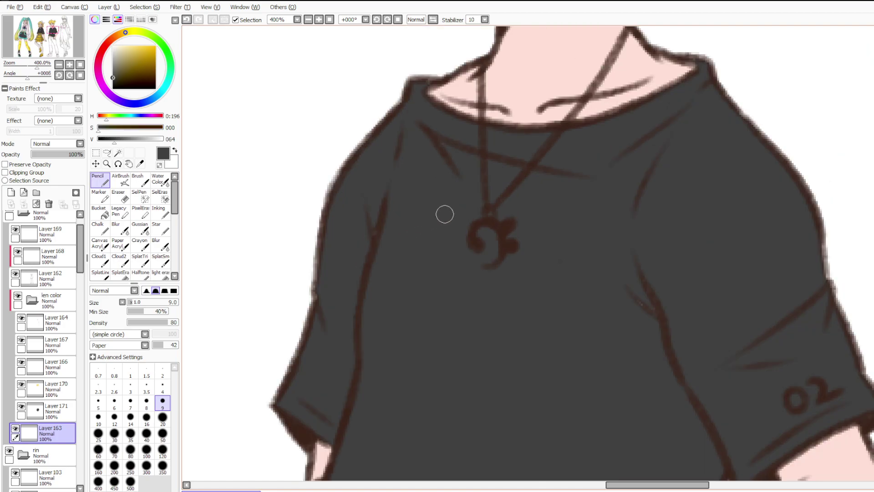
click(56, 411)
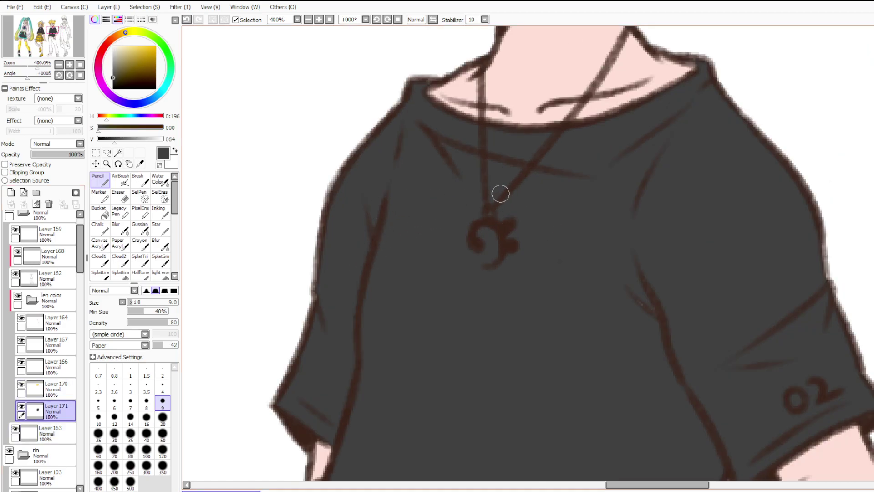
scroll(468, 149, down, 3)
scroll(500, 54, up, 3)
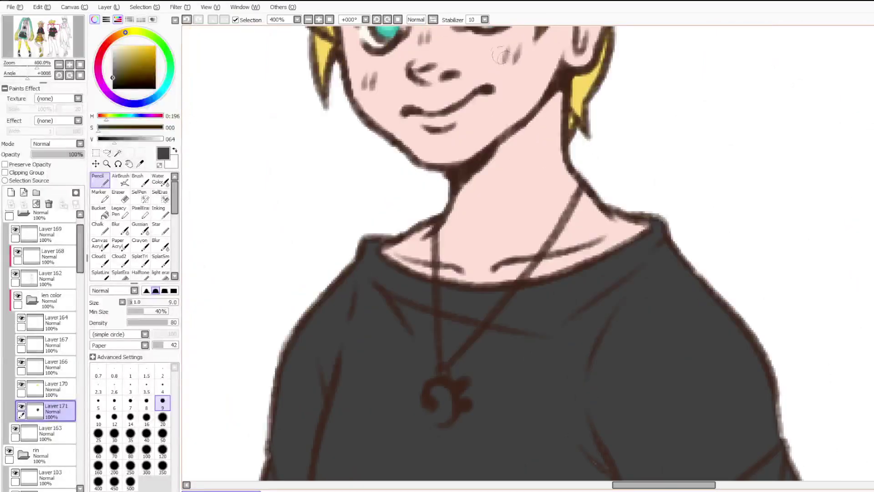
Sample the dark brown outline and redraw the arm's contour below the sleeve on the line art layer with Pencil size 7.
alt+click(556, 81)
click(51, 278)
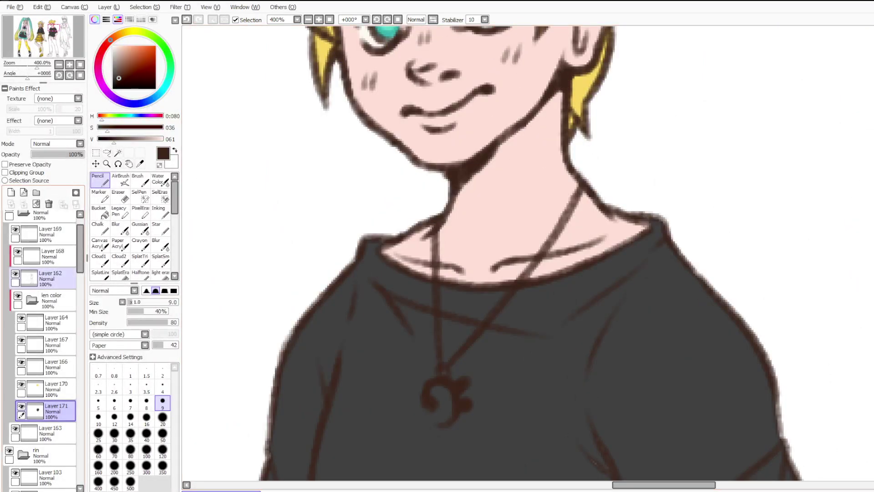
scroll(390, 150, down, 3)
scroll(324, 390, up, 2)
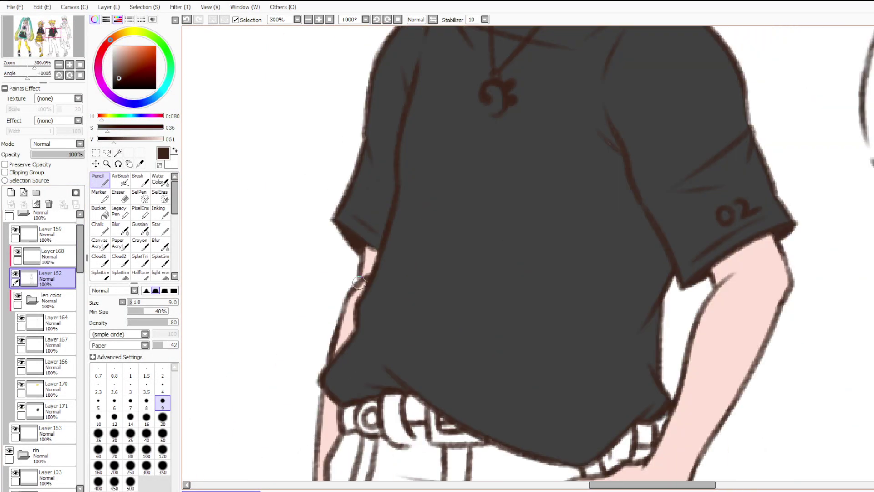
key(bracketleft)
key(bracketleft)
drag(364, 244, 375, 250)
key(ctrl+z)
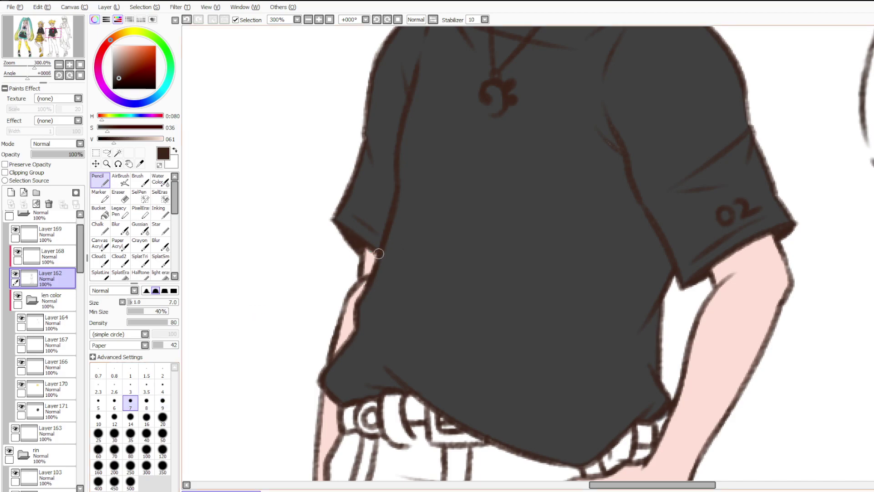
drag(343, 311, 354, 285)
scroll(355, 286, down, 4)
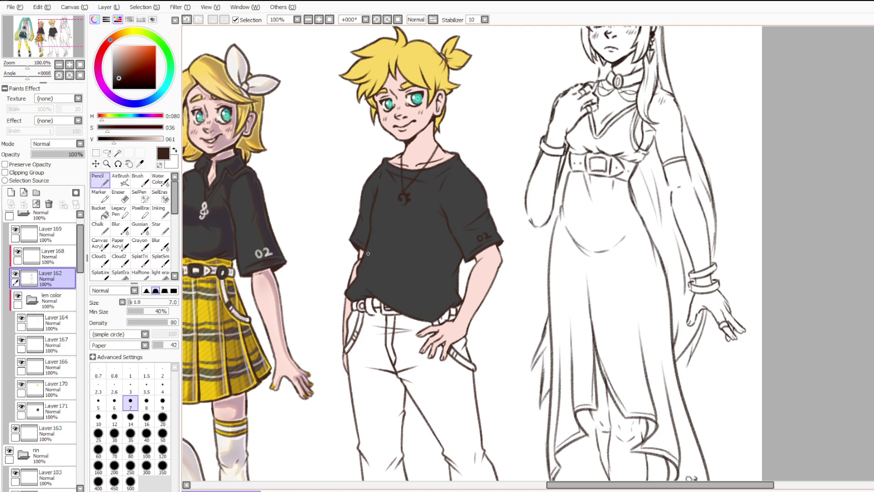
Sample the off-white of the second character's bow and add a new layer above the shirt layer.
right_click(233, 62)
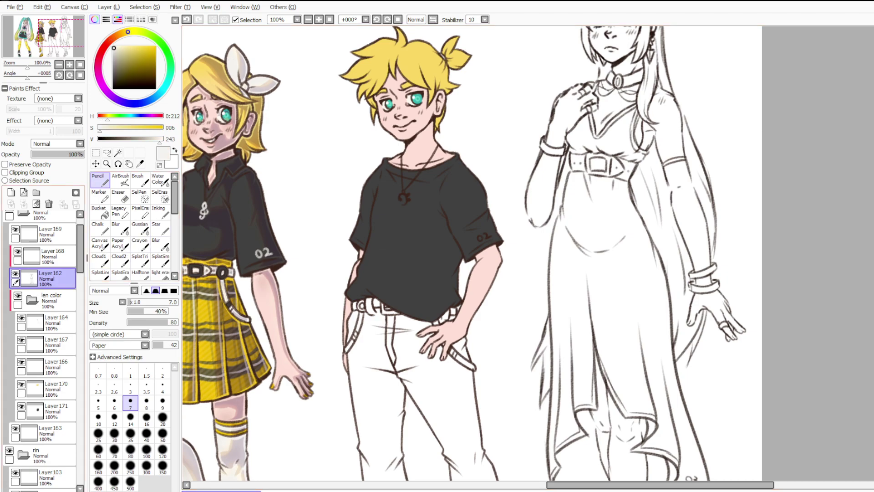
click(57, 411)
click(10, 191)
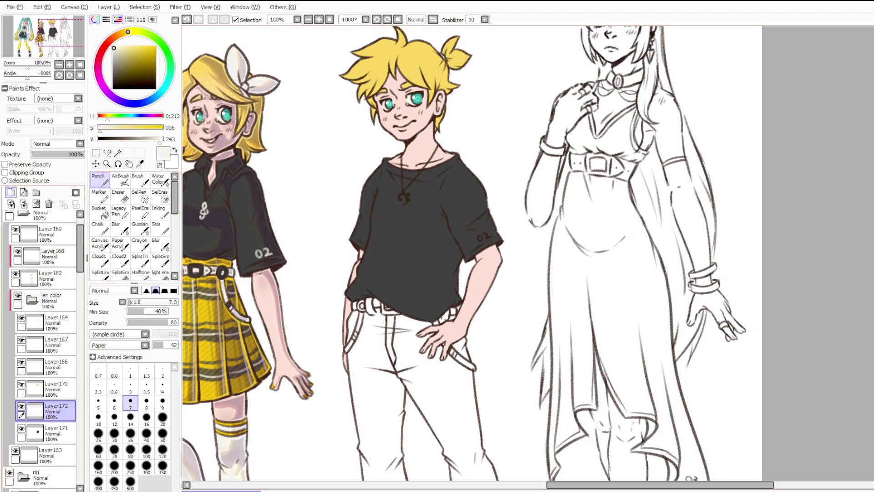
Paint the hair tie at the base of the third character's ponytail off-white with Pencil size 7.
scroll(456, 185, up, 6)
drag(295, 234, 302, 229)
key(ctrl+z)
scroll(396, 316, down, 5)
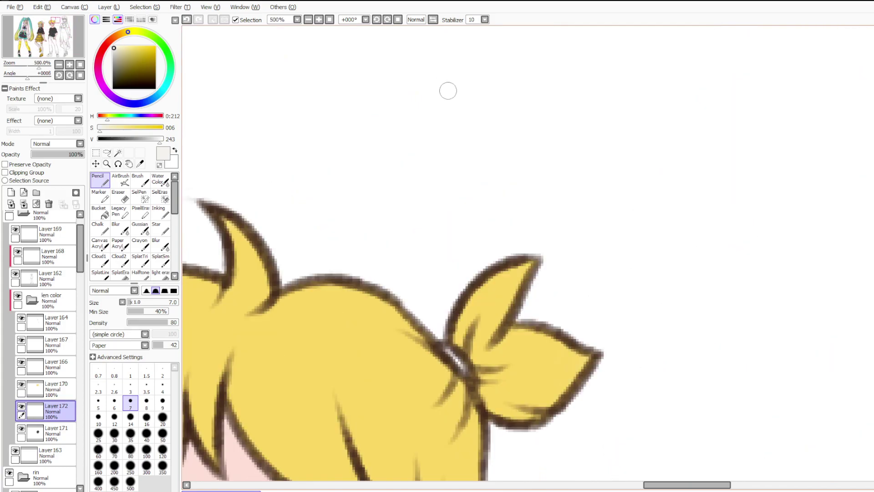
drag(447, 350, 464, 367)
scroll(517, 151, down, 5)
Switch to the clipping layer above the line art and set the Pencil size to 9 for the necklace pendant.
scroll(517, 152, down, 2)
scroll(468, 168, up, 5)
click(51, 278)
click(52, 256)
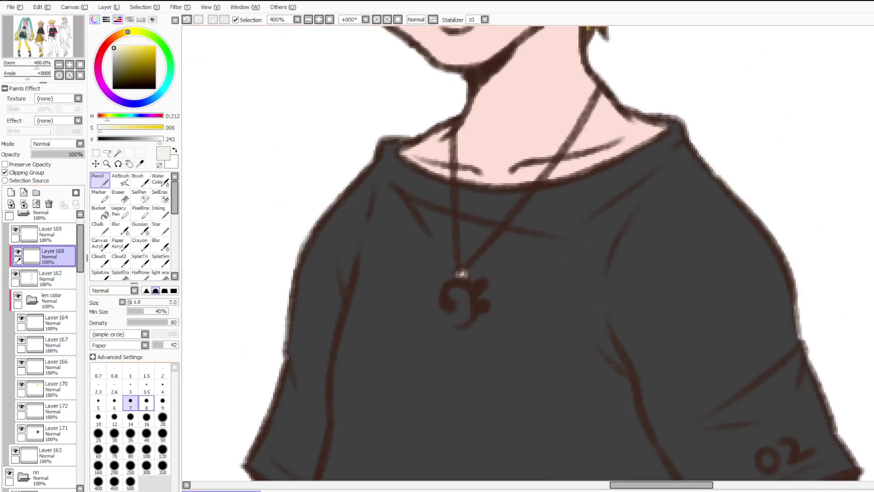
click(162, 403)
mouse_move(449, 309)
mouse_down()
mouse_move(446, 285)
mouse_move(457, 326)
mouse_up()
mouse_move(454, 287)
mouse_down()
mouse_move(445, 295)
mouse_move(486, 304)
mouse_move(465, 298)
mouse_up()
key(ctrl+z)
key(ctrl+z)
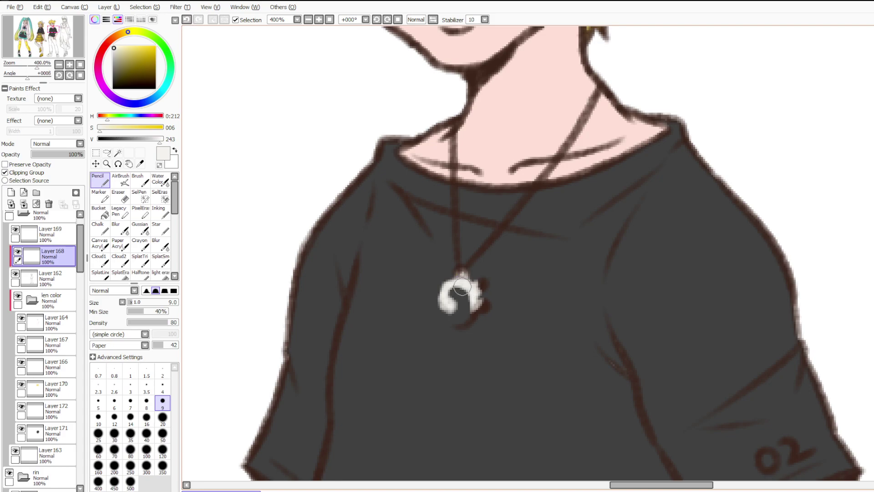
key(ctrl+z)
key(ctrl+z)
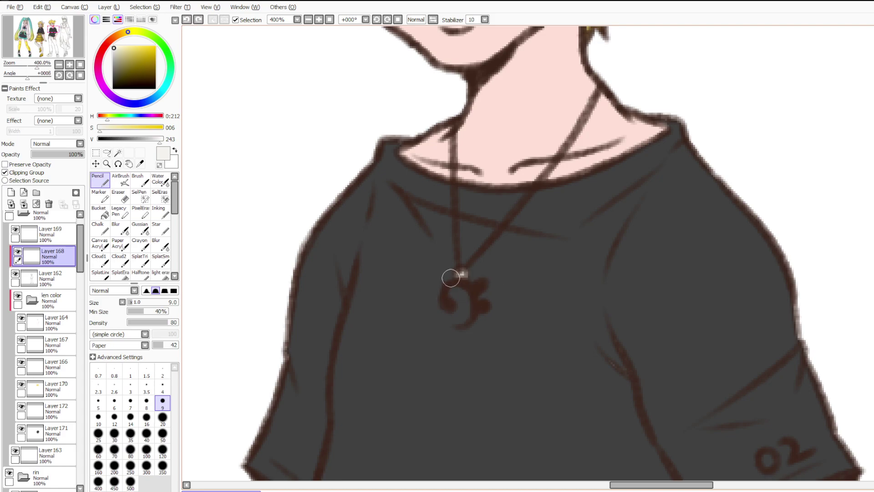
Recolour the bass-clef pendant's line art off-white on the clipping layer.
mouse_move(471, 283)
mouse_down()
mouse_move(449, 316)
mouse_move(454, 300)
mouse_move(488, 287)
mouse_up()
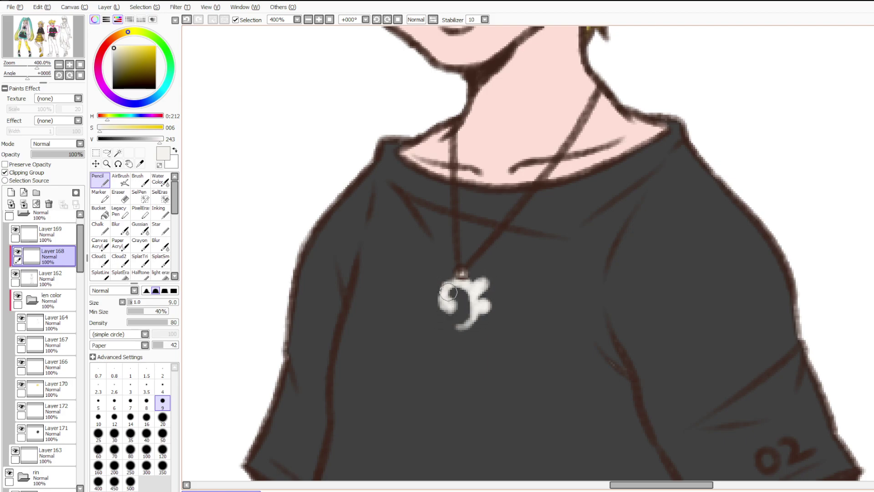
scroll(508, 255, down, 4)
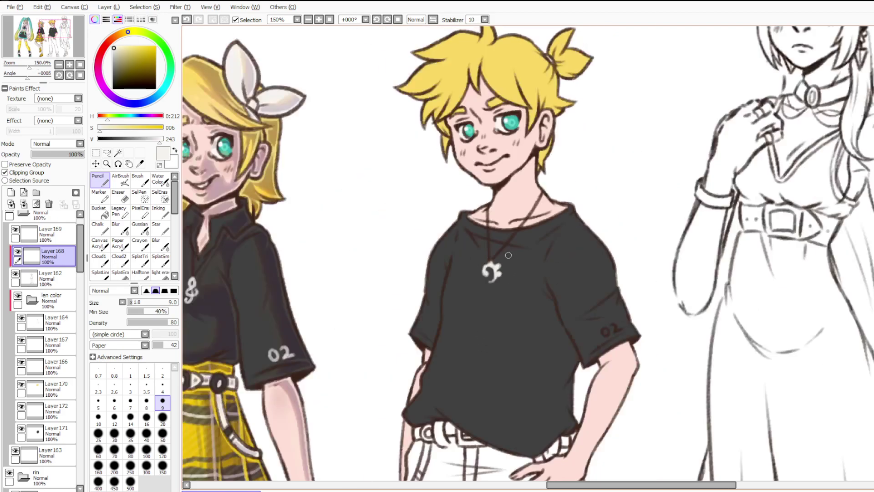
scroll(523, 290, up, 4)
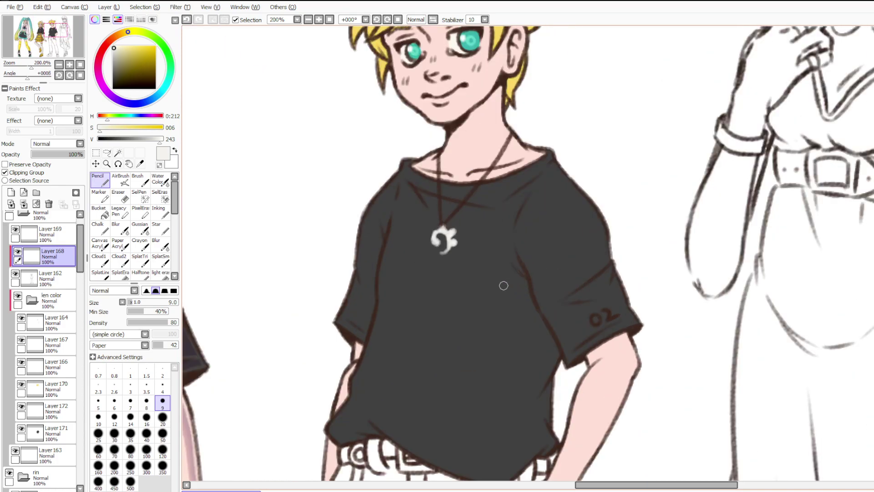
scroll(469, 250, up, 4)
scroll(445, 203, up, 1)
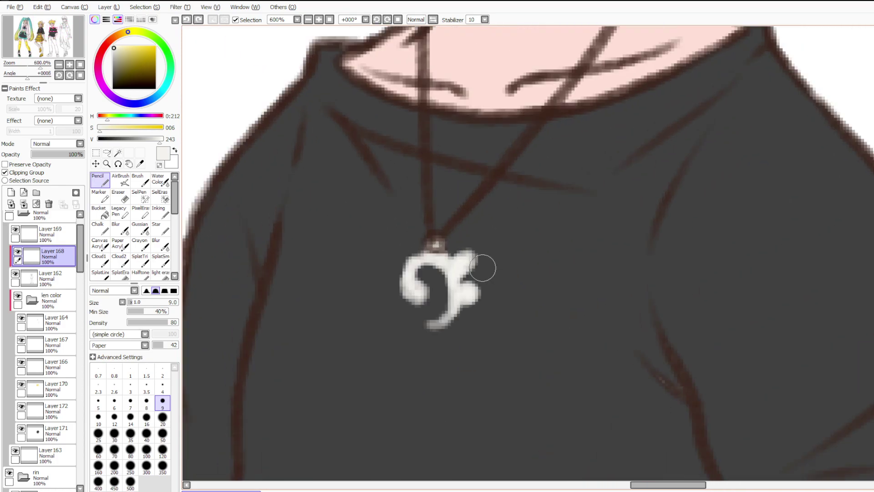
scroll(469, 259, down, 5)
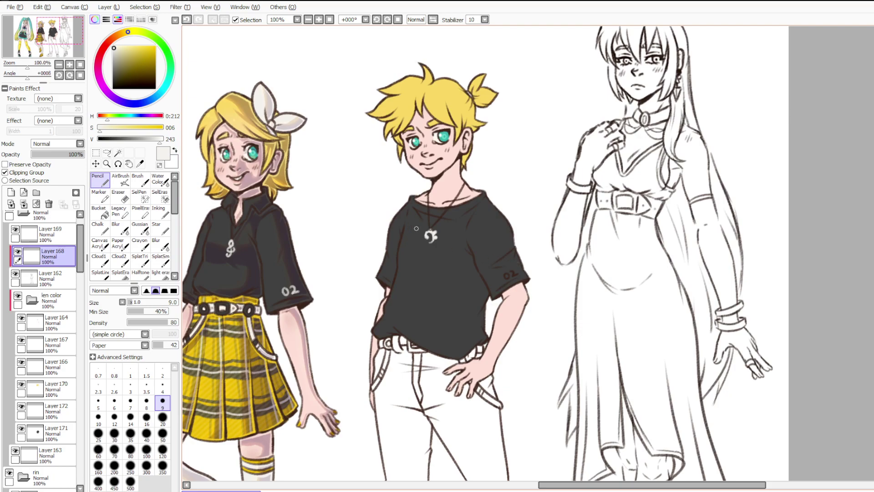
Recolour the "02" lettering on the third character's sleeve off-white with Pencil size 9.
scroll(415, 228, up, 2)
scroll(532, 217, down, 1)
scroll(519, 228, up, 2)
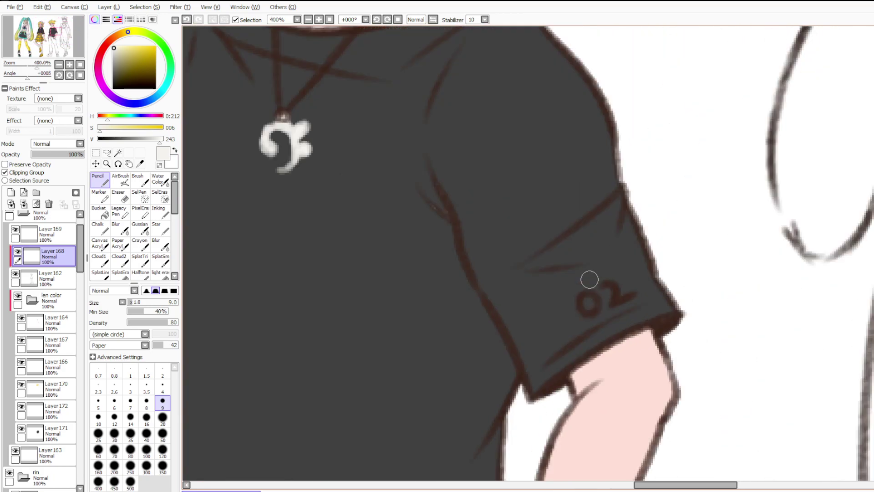
scroll(590, 279, up, 1)
drag(587, 295, 579, 317)
mouse_move(590, 295)
mouse_down()
mouse_move(625, 280)
mouse_move(617, 310)
mouse_up()
drag(617, 310, 647, 296)
scroll(592, 309, down, 3)
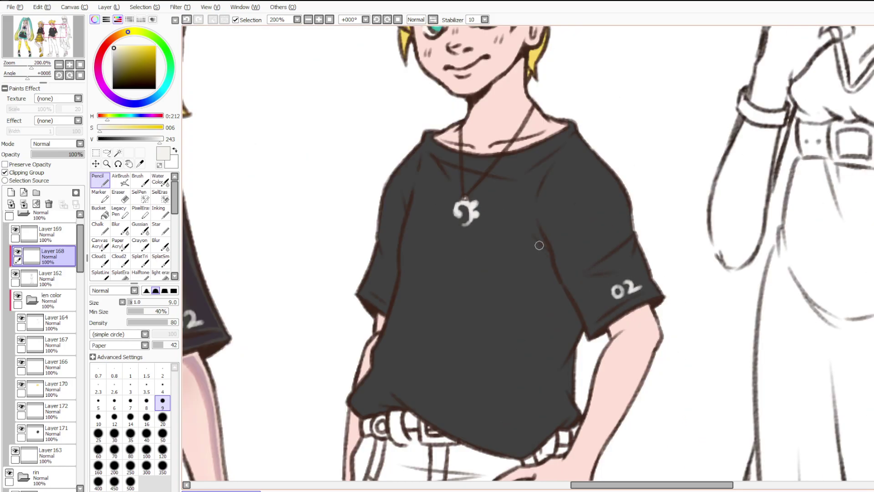
Hide clipping Layer 168 and toggle Layer 172 to check whether it holds the off-white spot on the pendant's ring.
scroll(499, 204, up, 1)
scroll(413, 172, up, 2)
scroll(430, 189, down, 1)
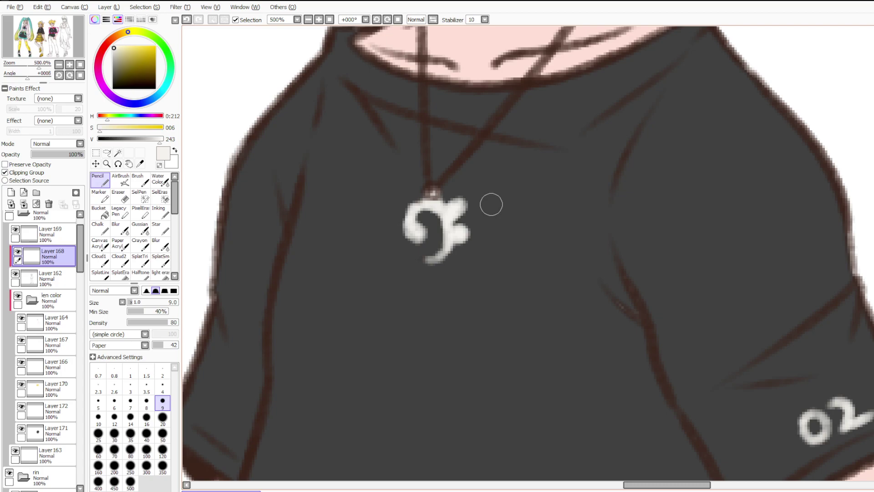
scroll(490, 204, down, 2)
scroll(479, 191, up, 3)
click(17, 251)
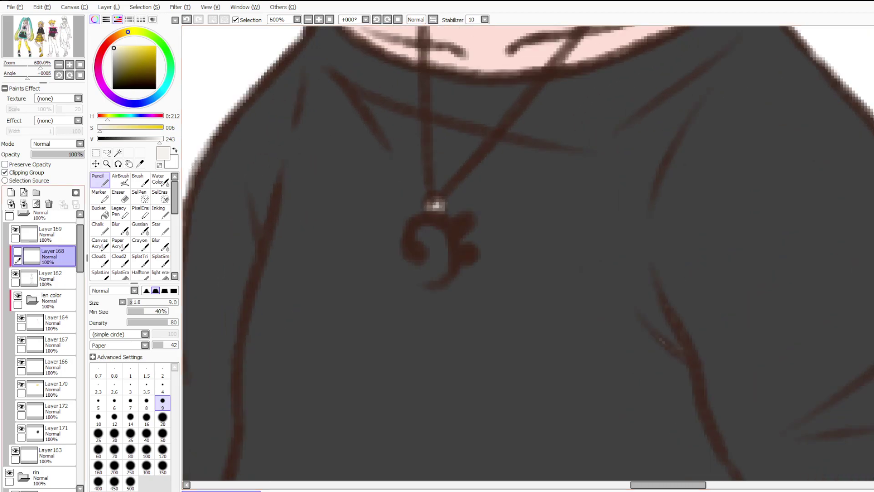
click(50, 275)
click(21, 406)
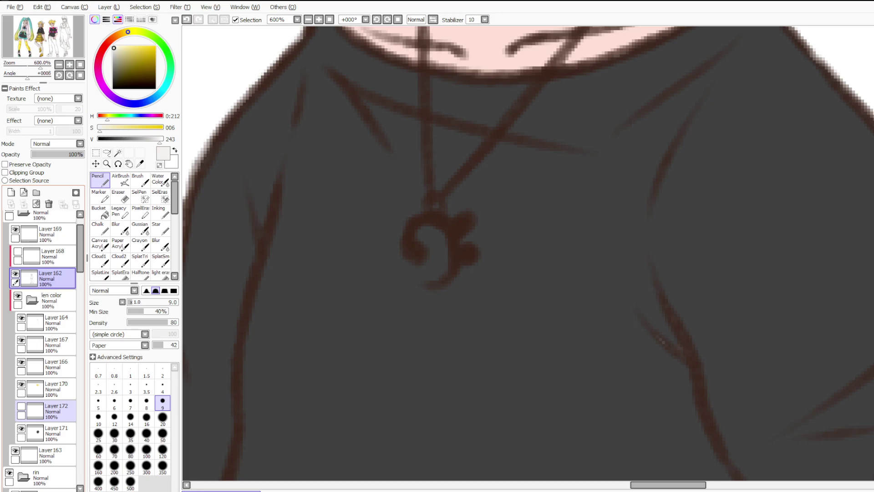
click(56, 411)
click(21, 406)
Erase the off-white spot on the pendant's ring from Layer 172 with Eraser size 16.
click(120, 196)
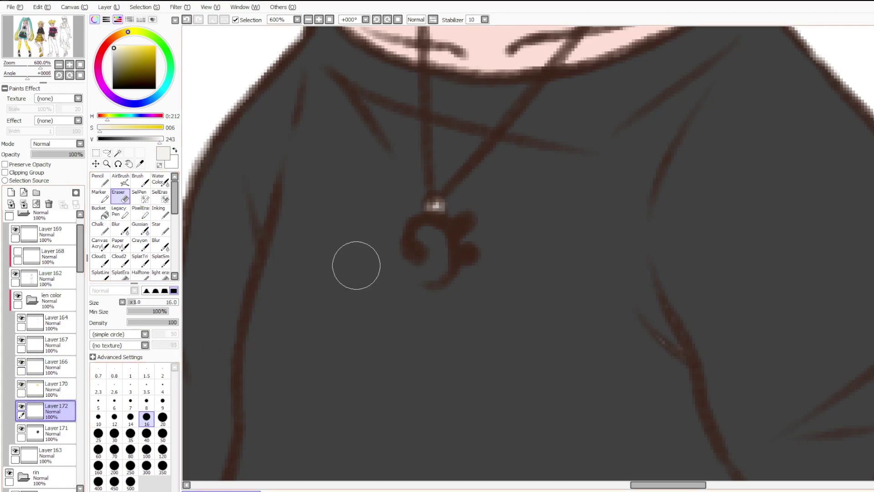
drag(448, 223, 450, 236)
scroll(451, 228, down, 1)
scroll(451, 228, down, 3)
scroll(456, 228, up, 3)
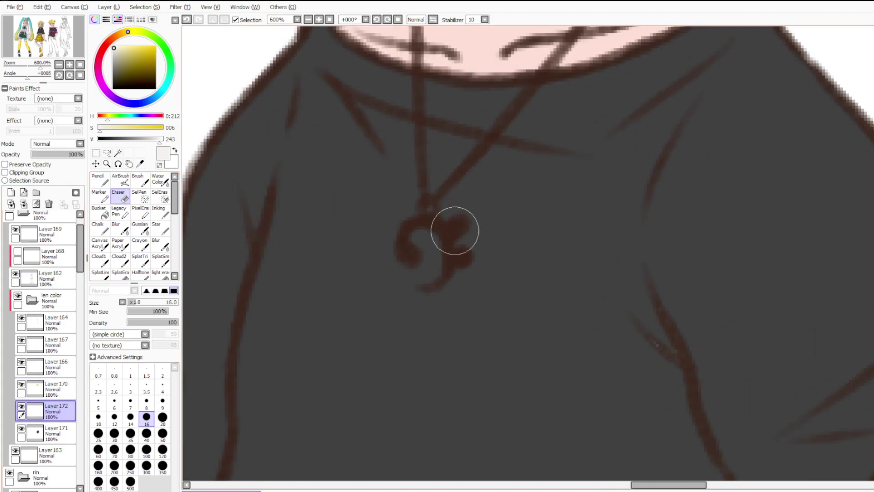
Sample the dark brown line colour and erase the pendant's ring from the line art on Layer 162 with Eraser size 8.
right_click(449, 235)
scroll(451, 236, down, 5)
scroll(451, 169, up, 4)
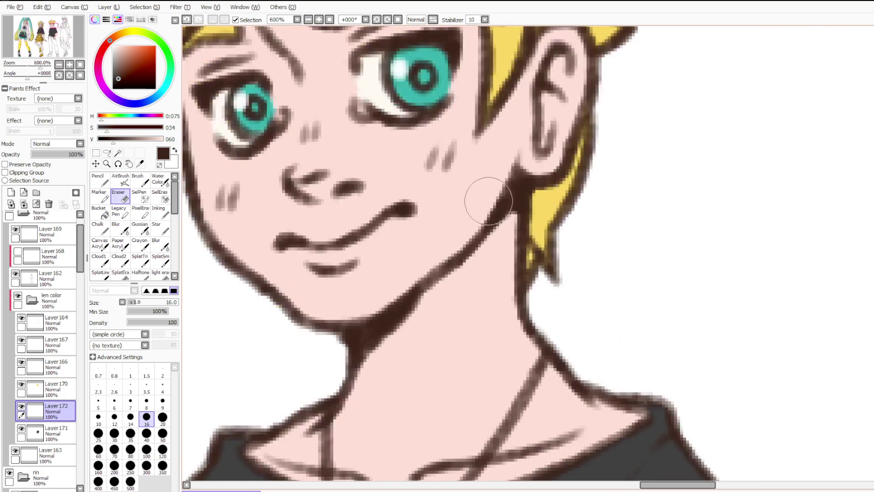
scroll(517, 195, down, 3)
scroll(465, 322, up, 4)
scroll(450, 317, up, 2)
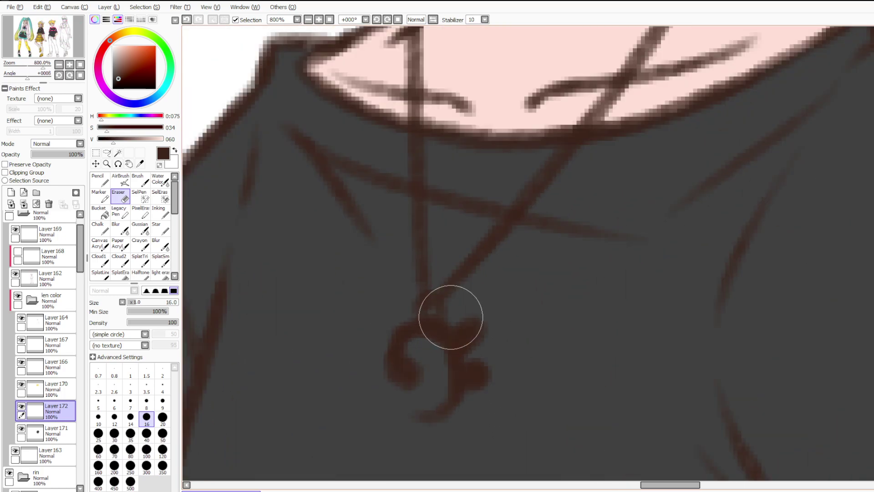
click(50, 279)
click(147, 403)
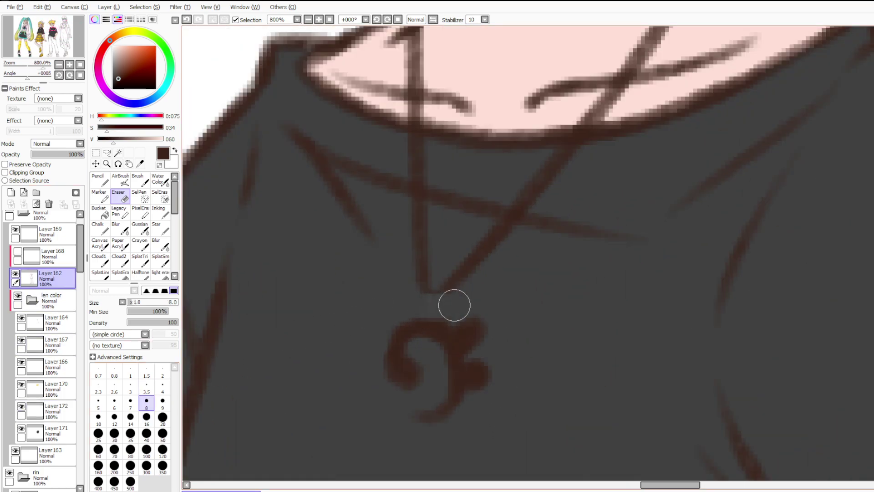
Redraw the lower ends of the necklace cord down to the pendant with Pencil size 7, and show Layer 168 again.
click(100, 180)
mouse_move(428, 326)
mouse_down()
mouse_move(418, 246)
mouse_move(429, 317)
mouse_move(420, 278)
mouse_move(429, 314)
mouse_move(480, 239)
mouse_up()
key(bracketleft)
key(bracketleft)
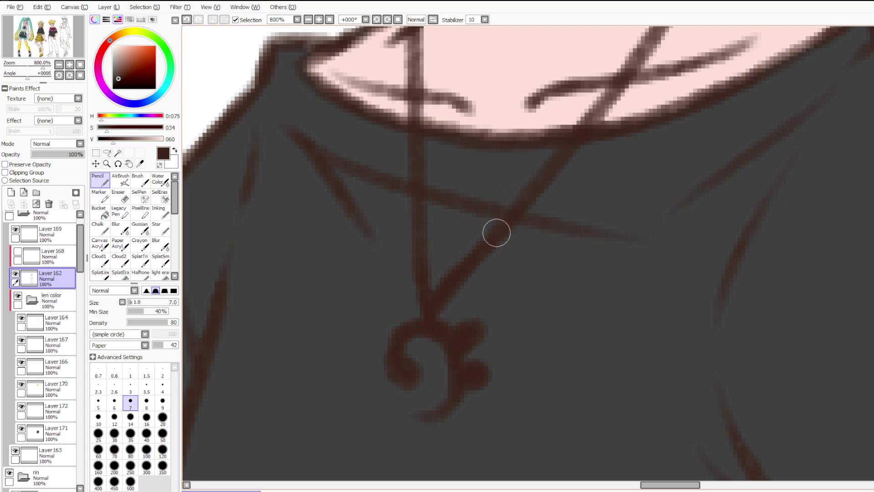
scroll(496, 232, down, 4)
scroll(488, 218, up, 3)
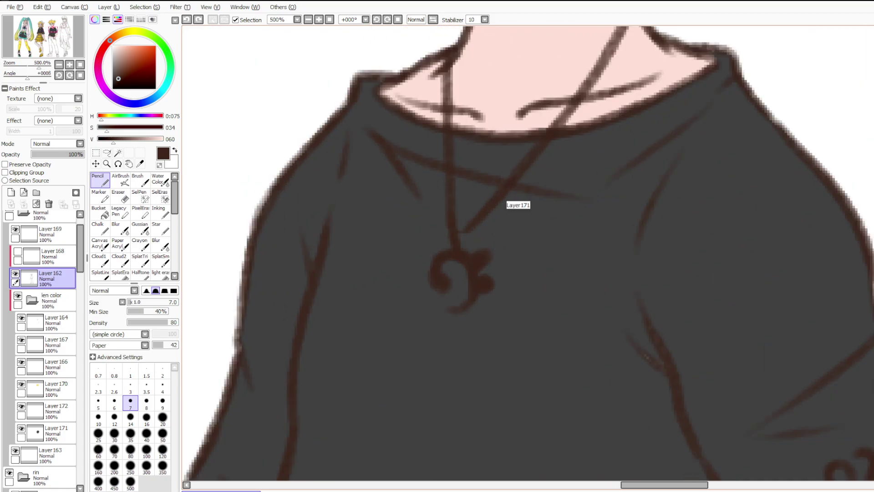
key(ctrl+z)
mouse_move(452, 253)
mouse_down()
mouse_move(497, 193)
mouse_move(451, 207)
mouse_up()
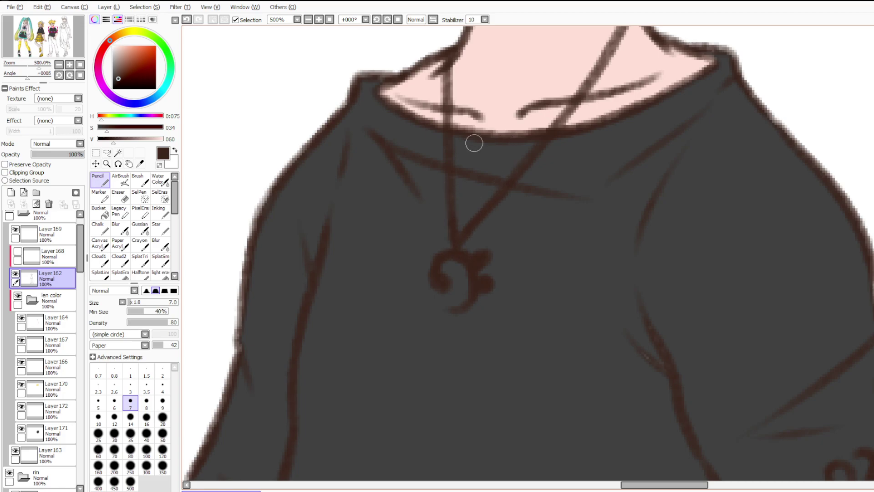
click(18, 251)
click(53, 256)
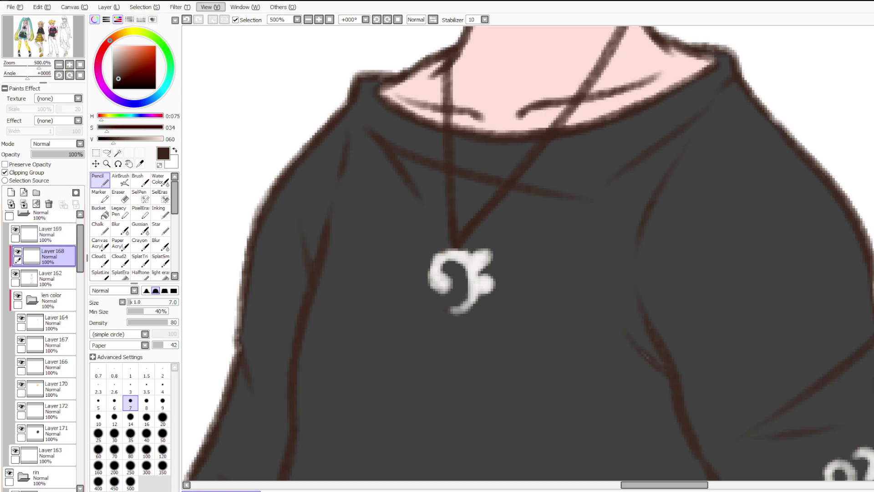
Sample the third character's dark grey shirt colour and set the Pencil size to 20 on Layer 171.
scroll(350, 122, down, 3)
scroll(402, 220, up, 1)
scroll(403, 220, up, 1)
alt+click(462, 252)
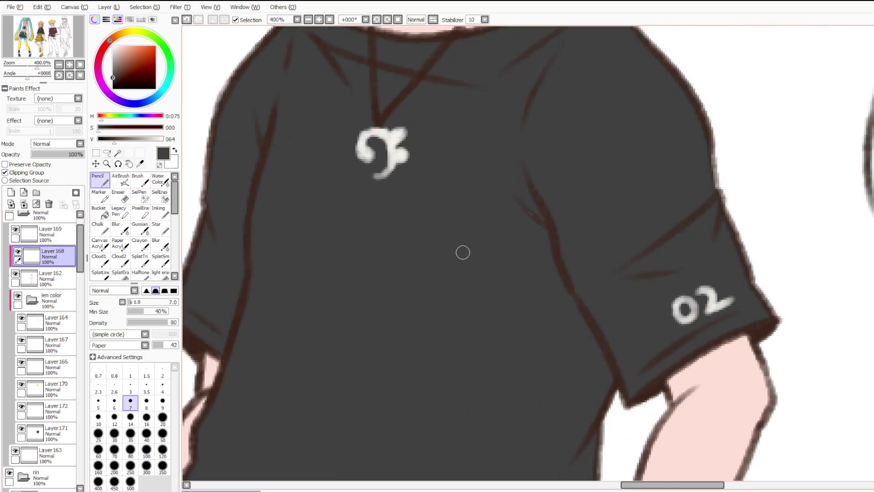
click(53, 432)
click(163, 416)
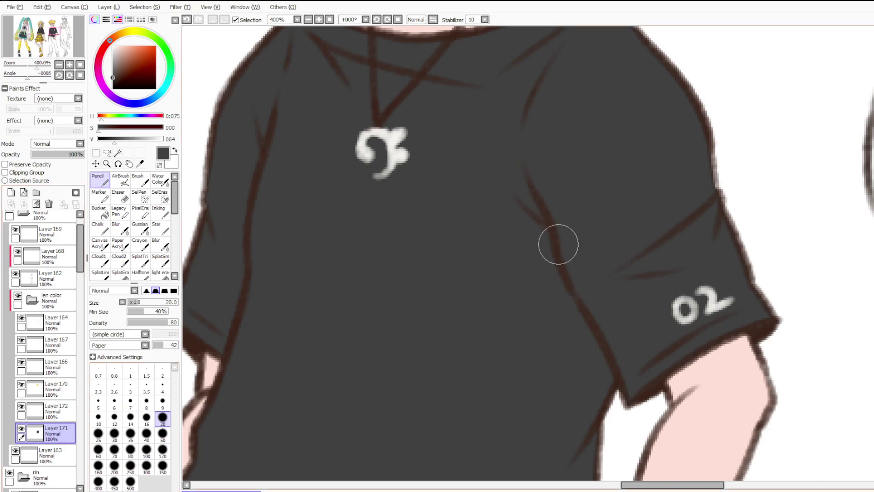
scroll(599, 242, down, 3)
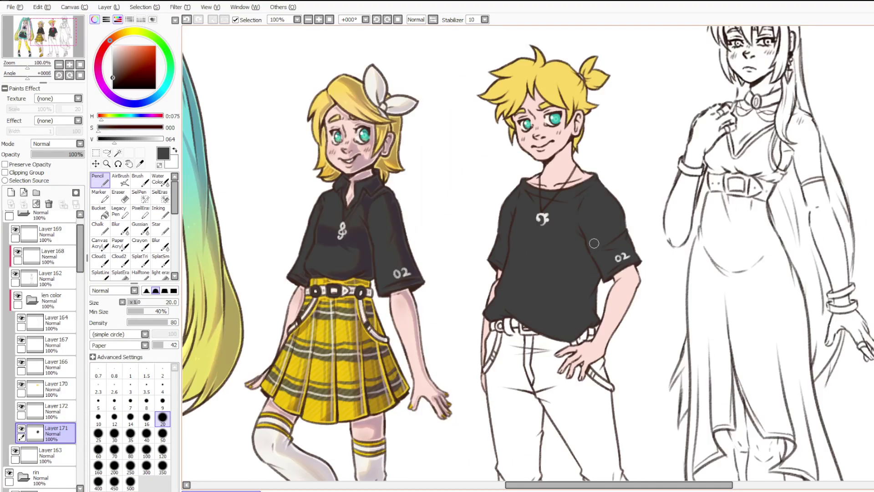
scroll(595, 244, up, 1)
scroll(519, 236, down, 2)
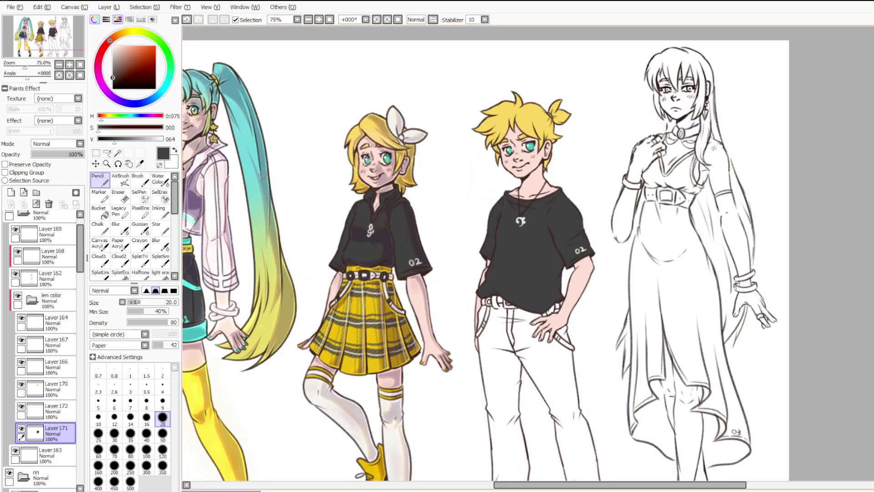
Look through the second character's colour layers down to Layer 123 for the skirt's plaid pattern.
scroll(43, 346, down, 15)
click(50, 302)
scroll(50, 305, down, 2)
click(55, 302)
scroll(55, 319, down, 3)
click(58, 324)
scroll(59, 324, down, 3)
click(59, 324)
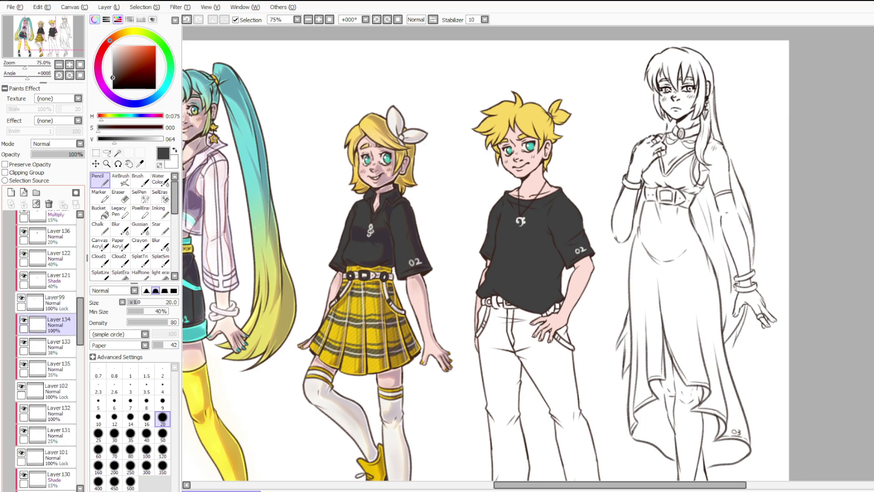
scroll(58, 324, down, 2)
click(59, 325)
scroll(58, 325, down, 2)
click(58, 323)
scroll(58, 325, down, 3)
click(58, 353)
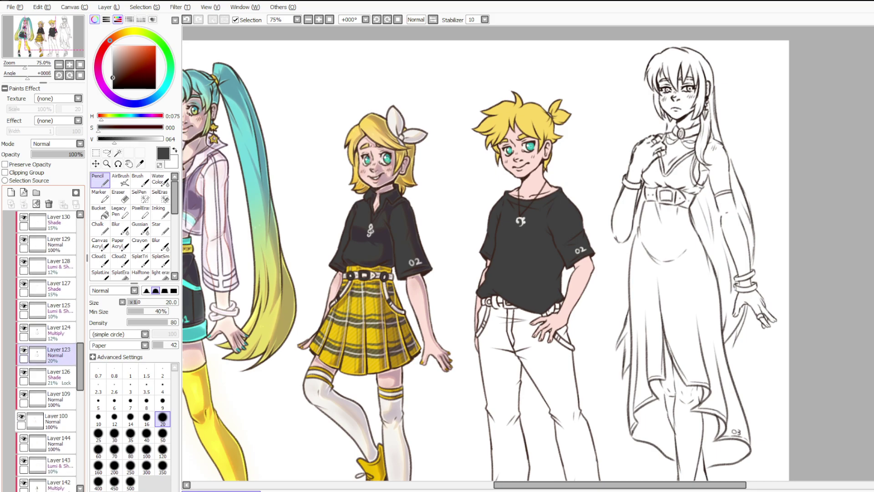
Continue down to the second character's skirt layers and toggle Layer 105 to check what it contains.
scroll(43, 346, down, 1)
scroll(44, 346, down, 8)
click(50, 385)
scroll(59, 387, down, 1)
click(58, 399)
click(58, 421)
click(57, 443)
click(21, 438)
click(22, 439)
click(58, 421)
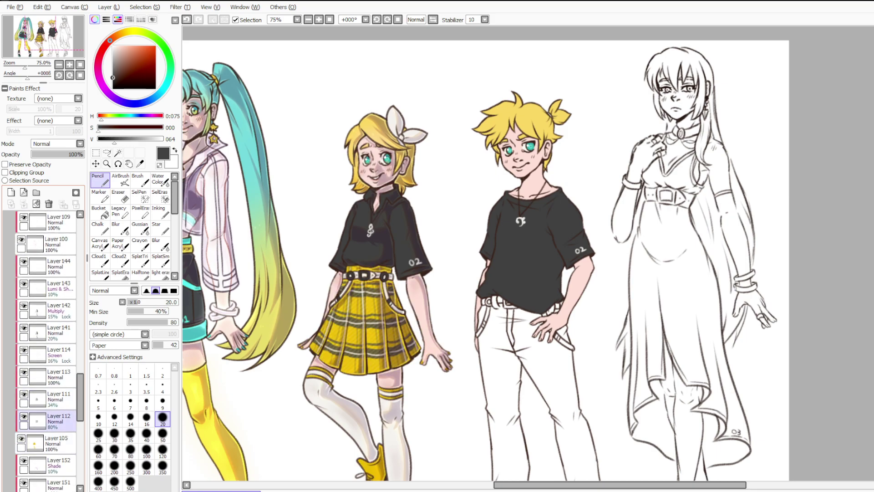
Hide the skirt's plaid and overlay layers 112, 111, 113 and 114 to expose its plain yellow base.
click(24, 416)
click(58, 399)
click(24, 394)
click(58, 377)
click(23, 371)
click(58, 355)
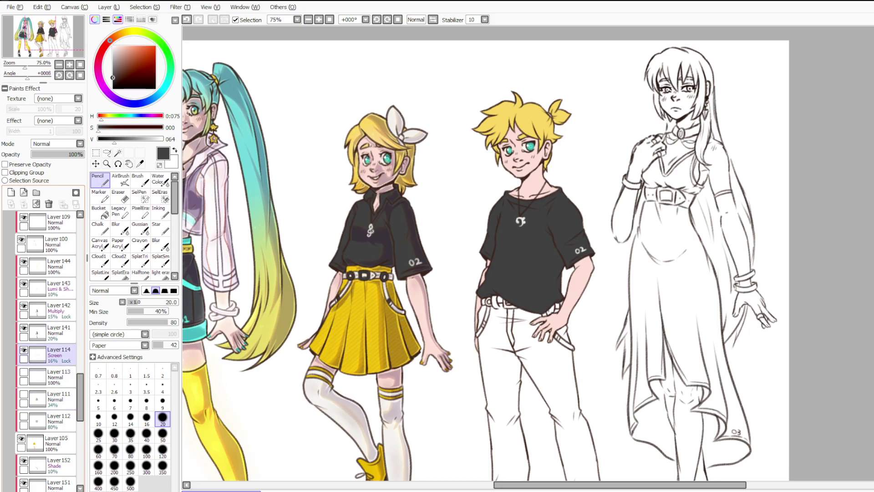
scroll(492, 349, up, 1)
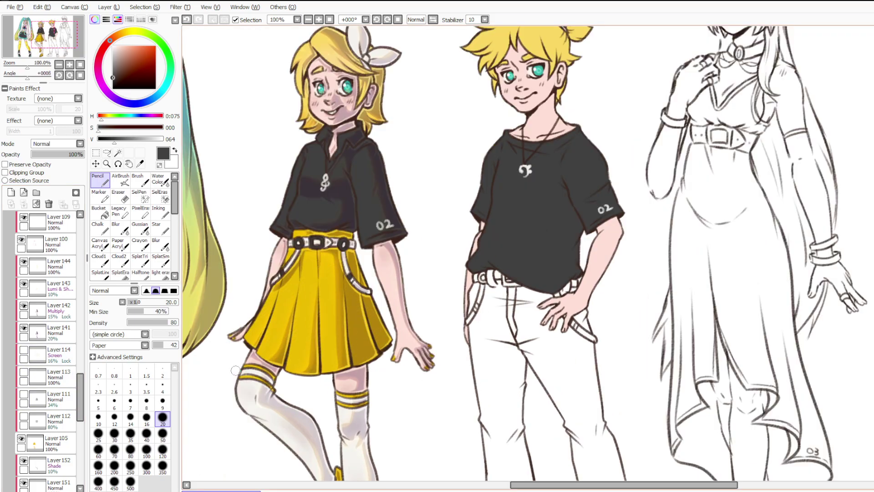
Sample the skirt's golden yellow and add a new layer beneath the third character's shirt layer, Layer 171.
scroll(276, 372, up, 1)
alt+click(331, 270)
scroll(271, 238, down, 1)
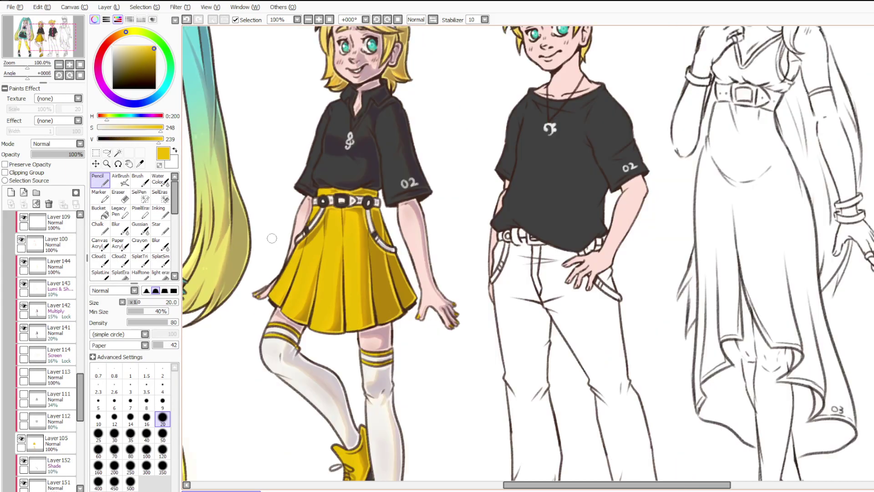
scroll(57, 377, up, 12)
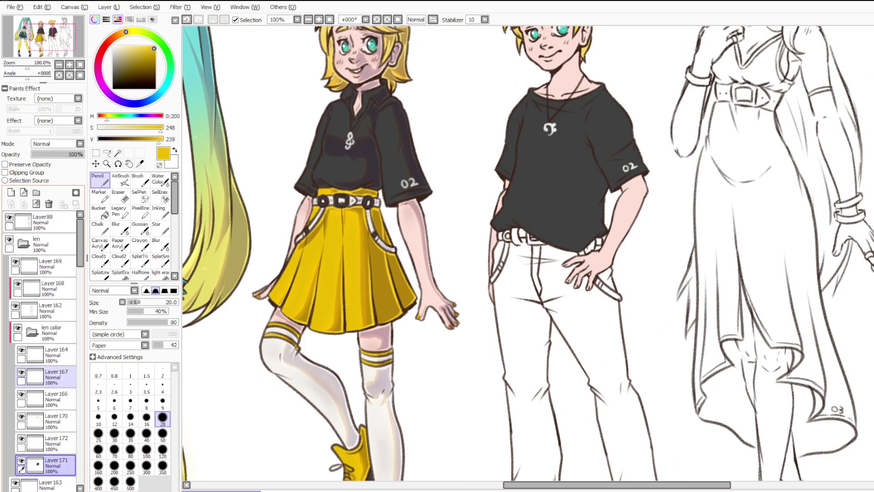
scroll(46, 377, down, 1)
click(11, 192)
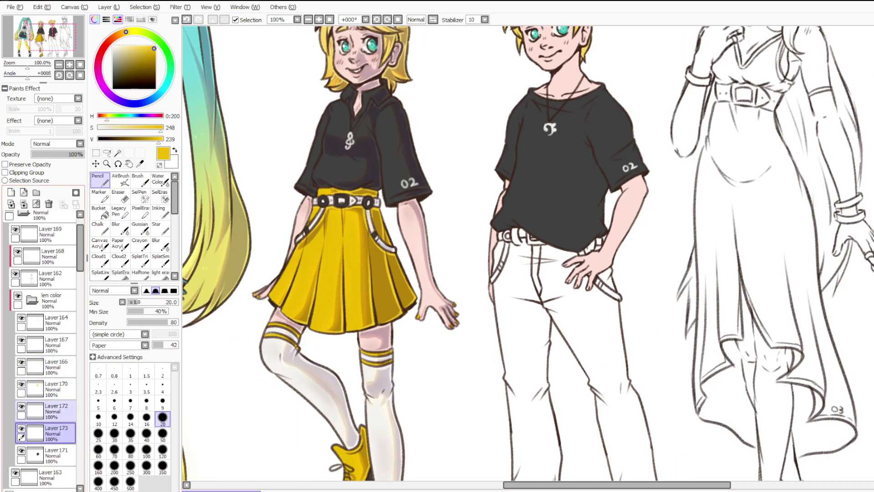
drag(51, 434, 51, 458)
Select the third character's trousers, including both legs and rolled cuffs, with the Magic Wand on line art Layer 162.
click(51, 279)
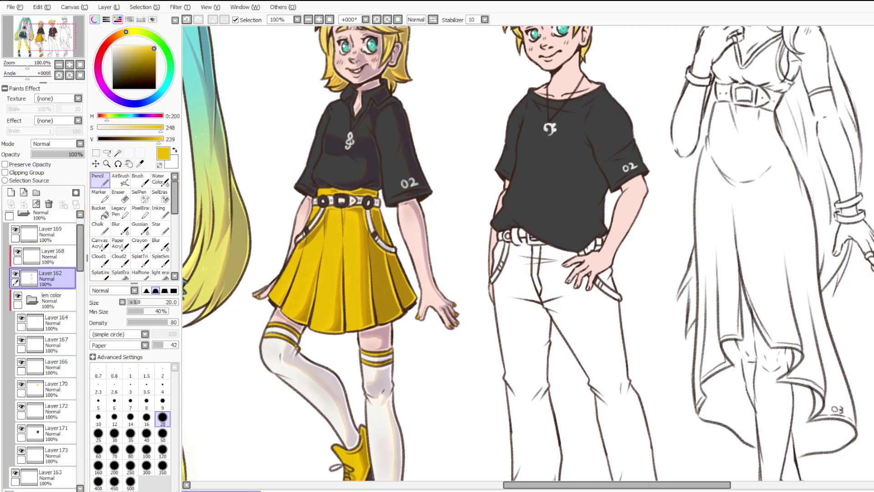
click(118, 153)
click(519, 291)
click(498, 255)
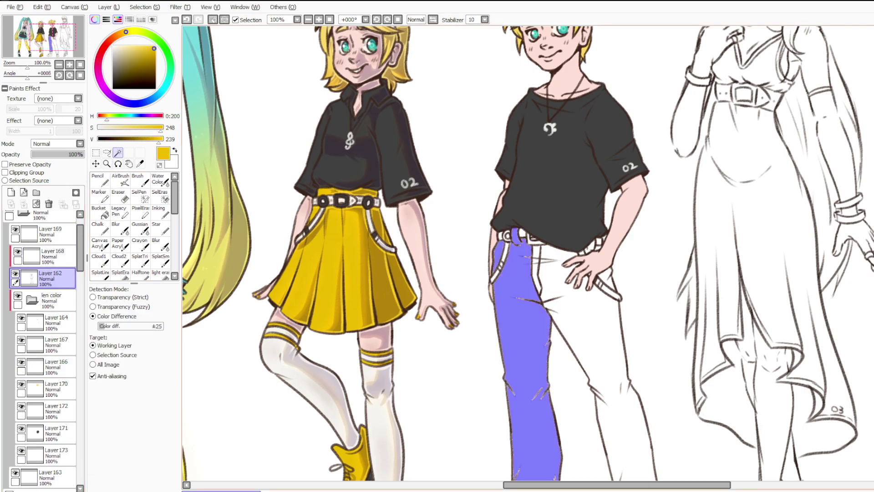
scroll(502, 238, up, 1)
scroll(421, 165, down, 1)
click(569, 364)
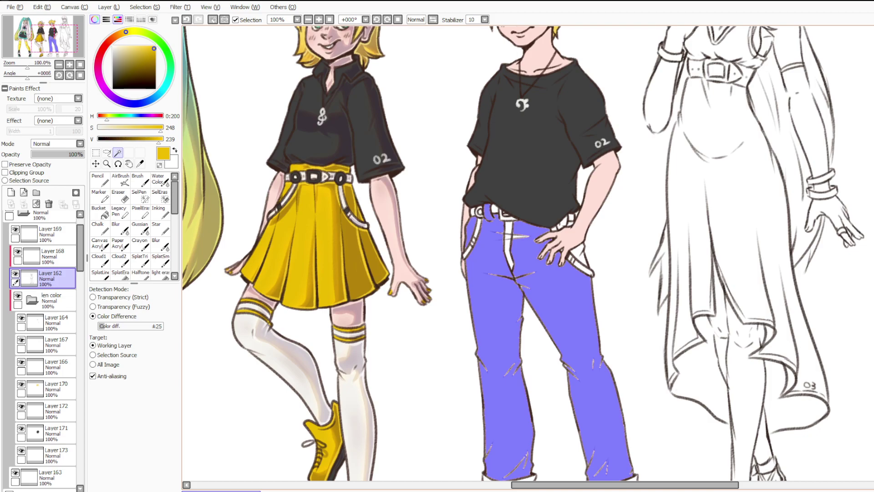
scroll(564, 219, up, 2)
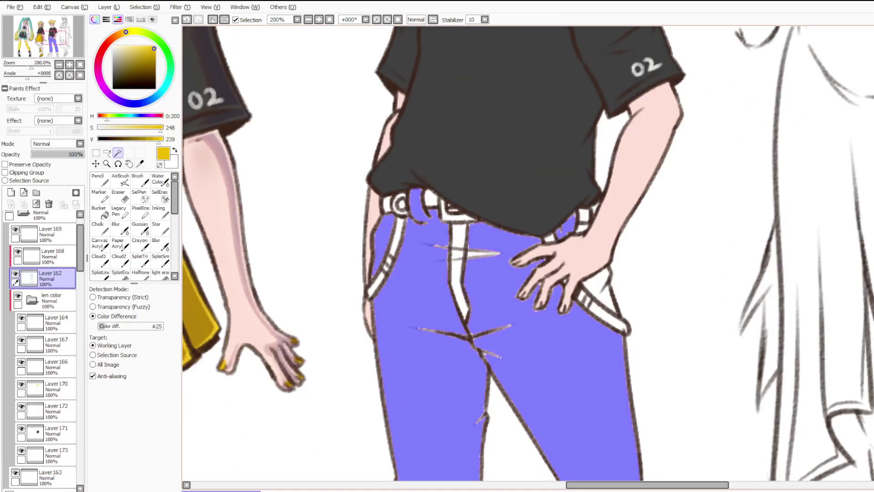
scroll(473, 222, down, 3)
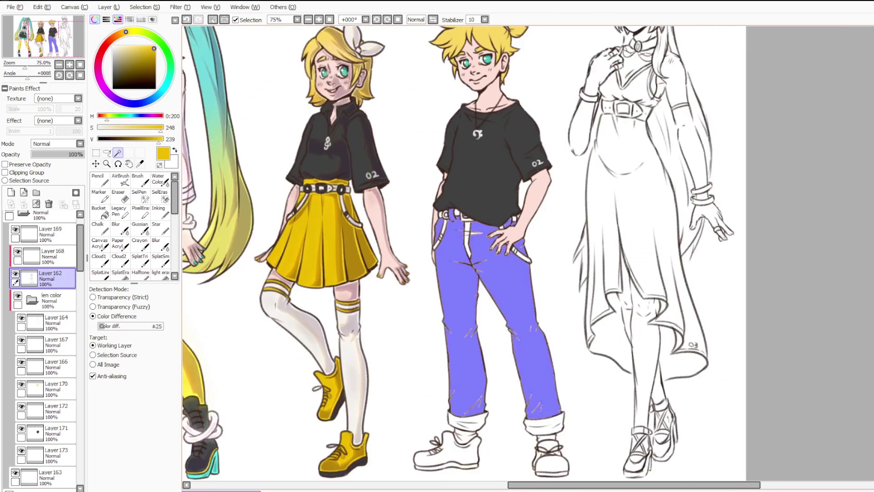
click(545, 426)
click(469, 423)
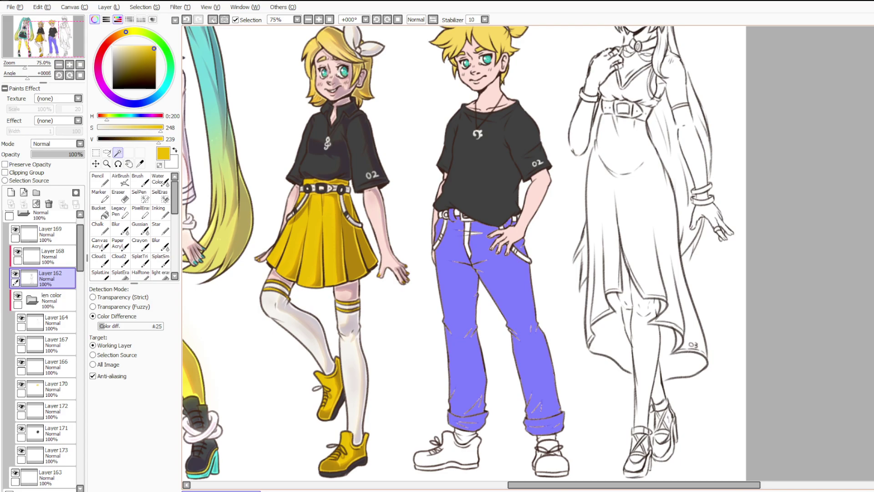
Expand the trouser selection twice to close the gaps along the line art and creases.
click(145, 7)
click(157, 60)
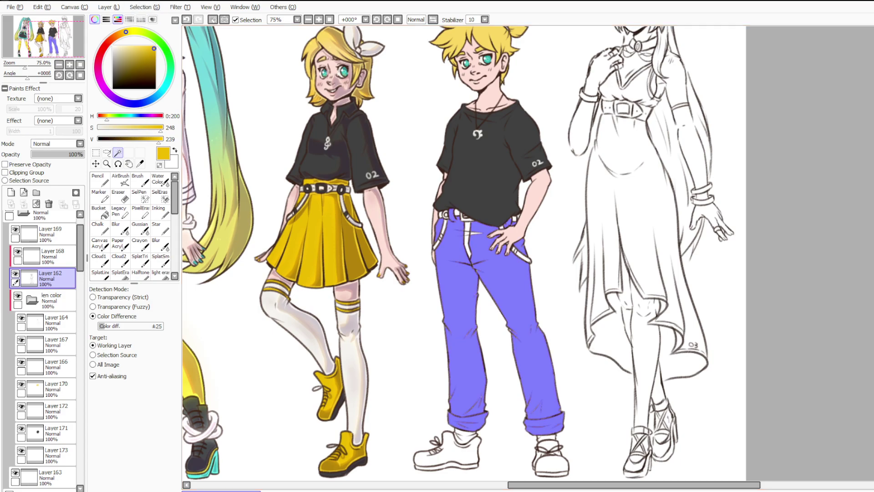
click(145, 7)
click(157, 59)
Fill the selected trousers with golden yellow on Layer 173 and clear the selection.
scroll(46, 428, down, 15)
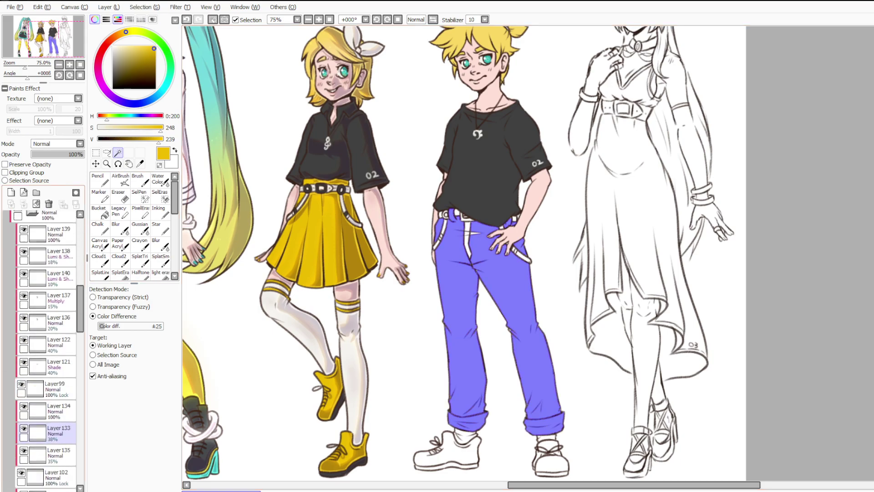
scroll(45, 351, up, 15)
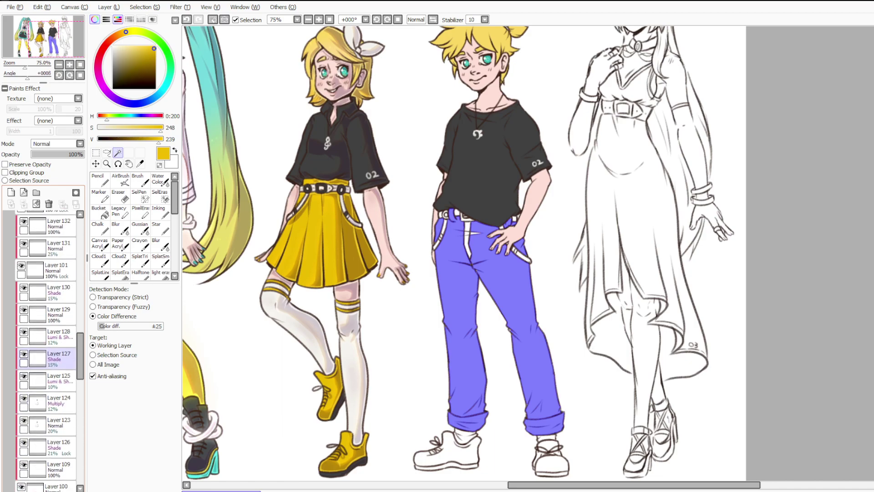
click(50, 356)
scroll(45, 351, up, 3)
click(48, 338)
click(50, 294)
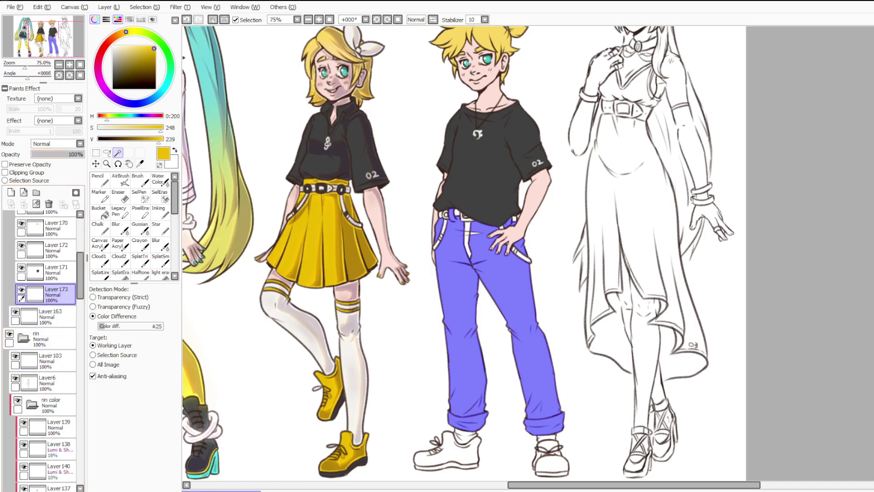
key(ctrl+f)
click(144, 7)
key(ctrl+d)
scroll(487, 241, up, 4)
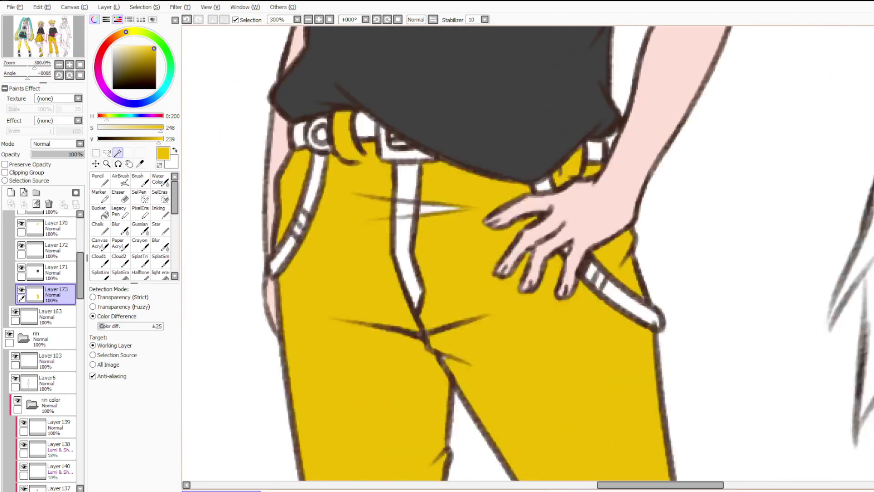
Paint over the white gaps in the third character's trouser fly and creases in golden yellow on Layer 173 with the Pencil.
click(99, 180)
mouse_move(409, 191)
mouse_down()
mouse_move(398, 178)
mouse_move(401, 243)
mouse_move(417, 289)
mouse_move(427, 216)
mouse_move(473, 207)
mouse_up()
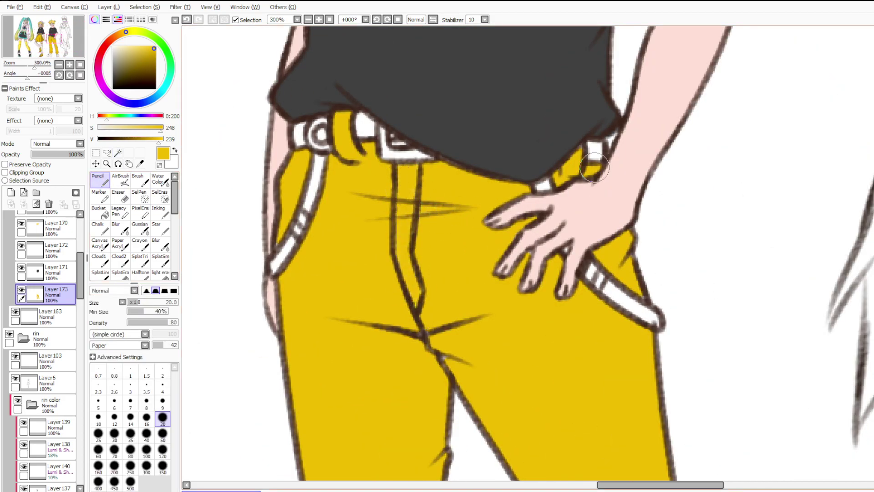
click(163, 402)
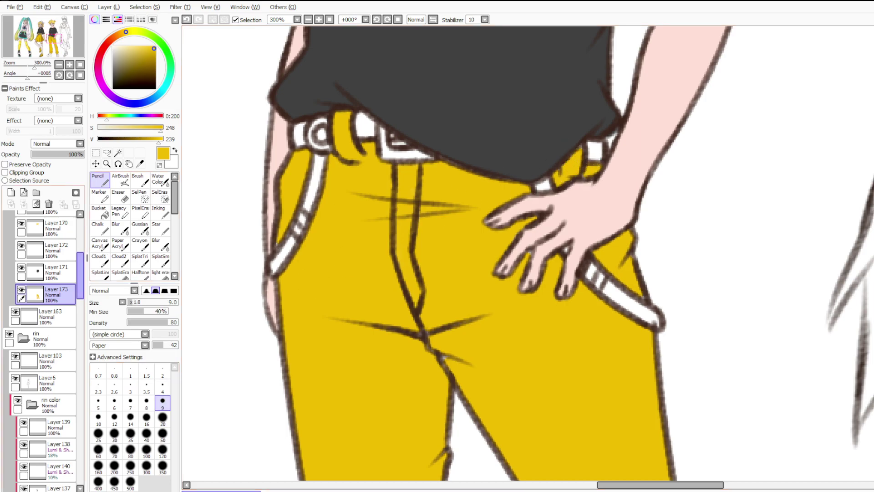
Add a clipped layer above Layer 164 and paint the third character's fingernails golden yellow with the size 9 Pencil.
drag(80, 276, 80, 240)
click(57, 355)
click(11, 192)
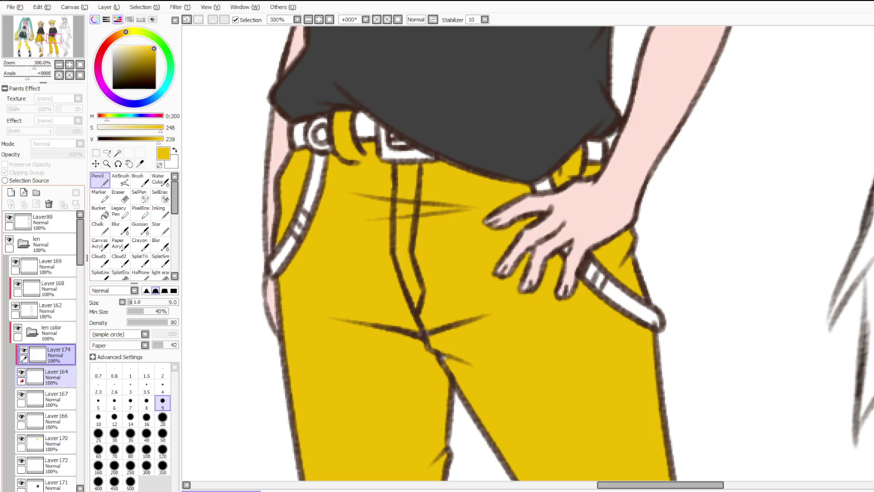
mouse_move(628, 484)
mouse_down()
mouse_move(488, 485)
mouse_move(626, 484)
mouse_up()
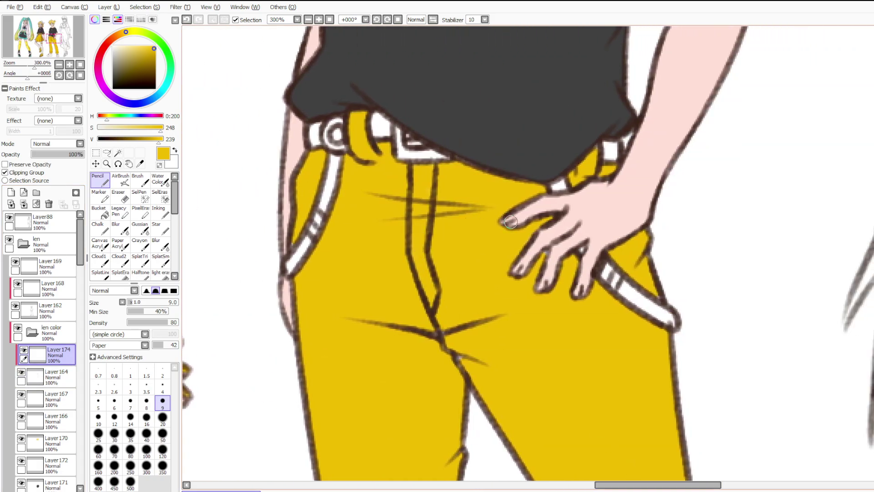
drag(521, 266, 539, 288)
Return to Layer 173 and touch up the golden yellow around the trousers' waist and hips with the size 9 Pencil.
scroll(46, 328, down, 5)
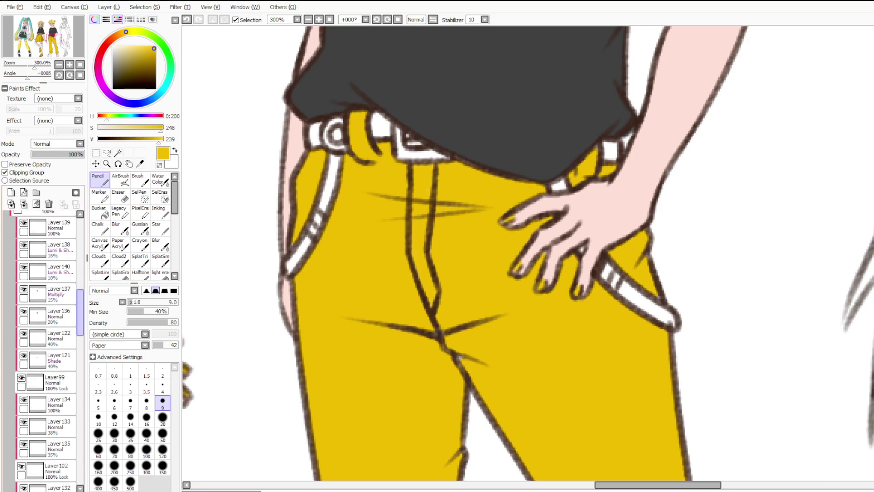
scroll(45, 328, up, 4)
click(55, 325)
click(146, 418)
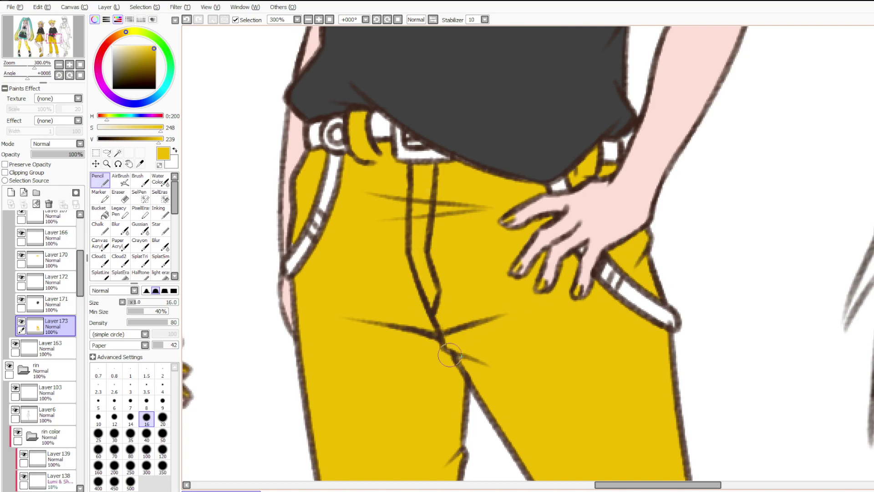
click(162, 402)
scroll(466, 139, down, 4)
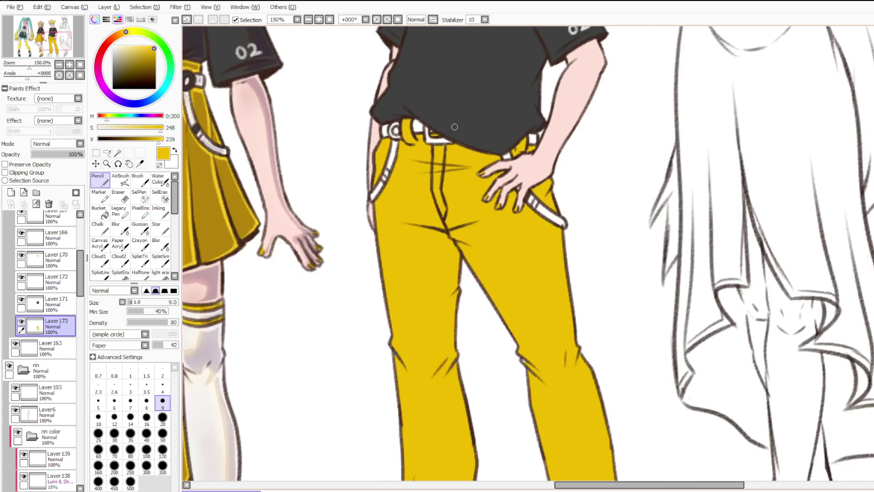
scroll(459, 121, up, 1)
scroll(457, 127, up, 1)
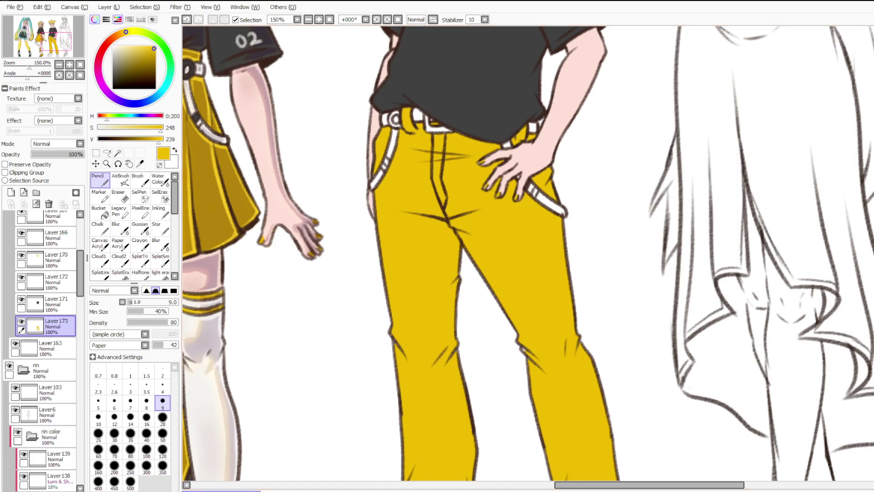
scroll(426, 110, up, 4)
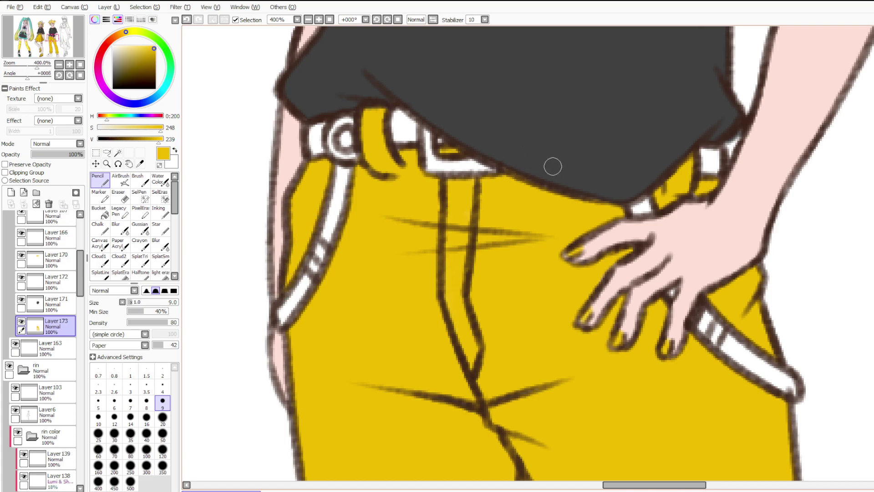
Touch up the golden yellow on the trousers' lower legs and rolled cuffs with the Pencil at sizes 50 and 20.
scroll(551, 280, down, 6)
scroll(550, 280, up, 2)
click(162, 434)
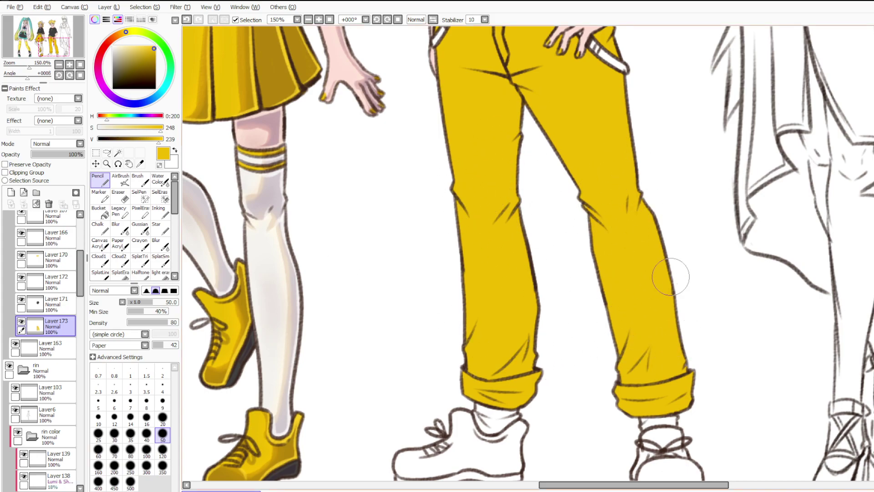
scroll(644, 324, down, 2)
scroll(655, 378, up, 5)
scroll(650, 382, down, 1)
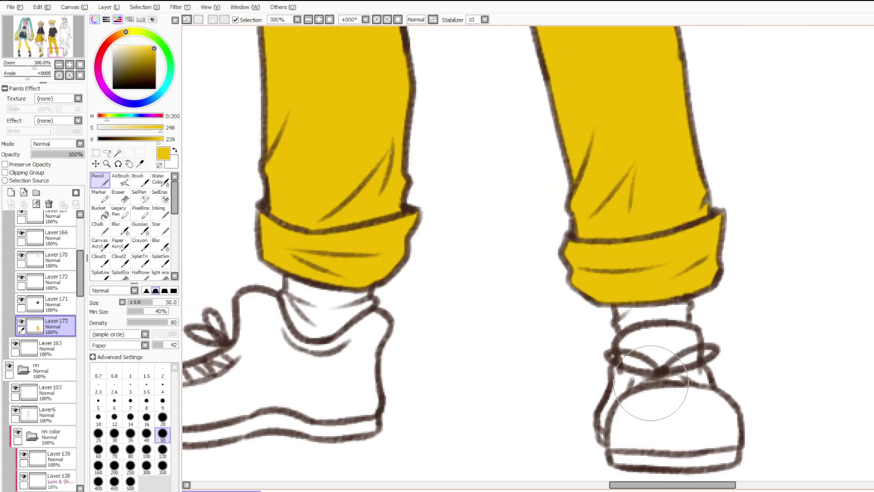
click(162, 416)
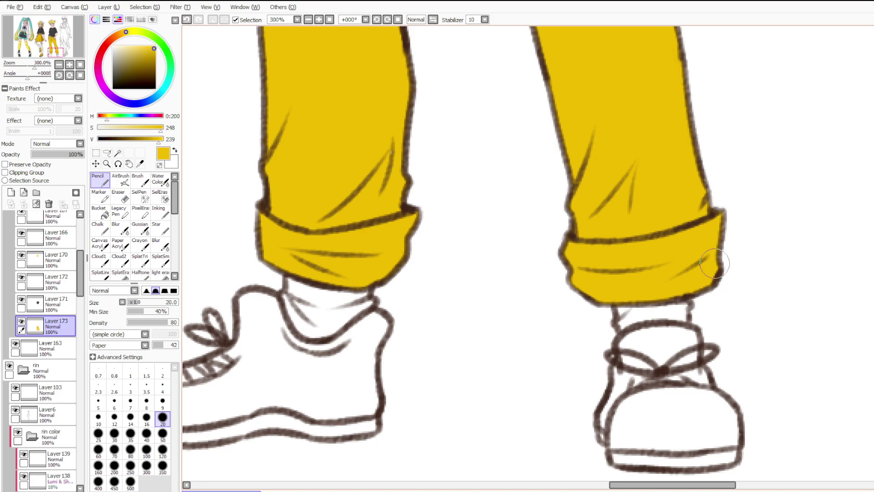
Sample the dark brown outline colour and redraw the rolled cuff's outer edge on line art Layer 162 with the size 9 Pencil.
right_click(405, 206)
scroll(50, 338, up, 6)
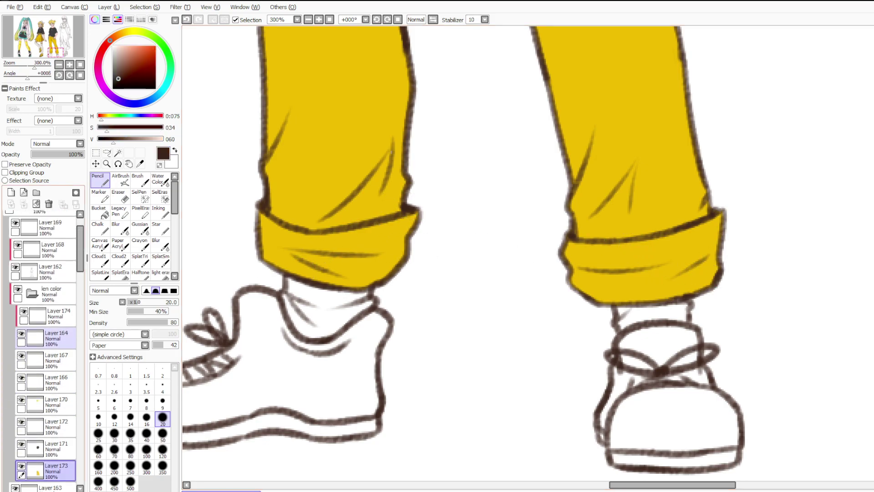
click(50, 271)
click(162, 402)
key(ctrl+z)
drag(259, 204, 258, 236)
scroll(258, 237, down, 2)
scroll(358, 304, down, 2)
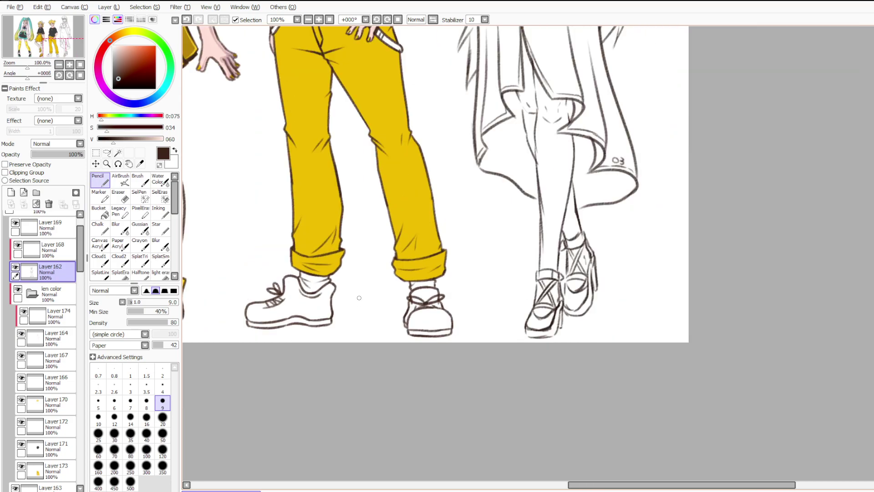
Show the skirt's stripe layer, Layer 112, and sample its dark grey with the opacity raised temporarily to 100%.
scroll(223, 189, up, 1)
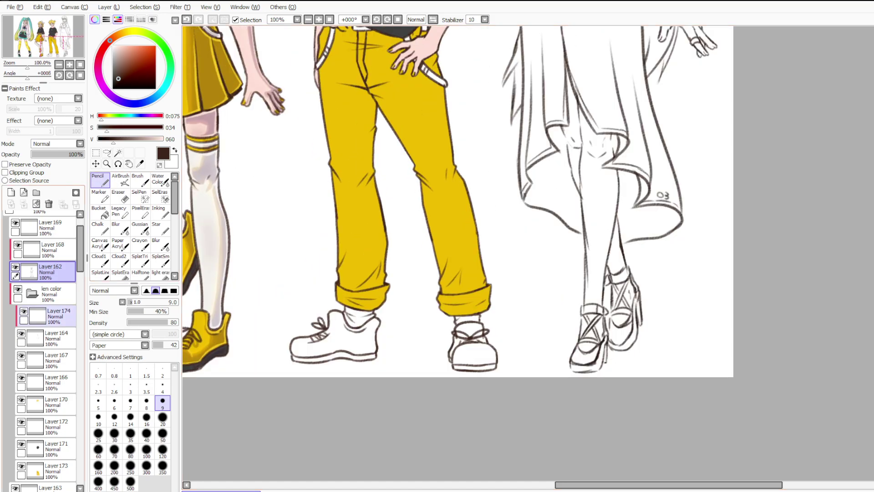
scroll(54, 314, down, 3)
scroll(44, 350, down, 10)
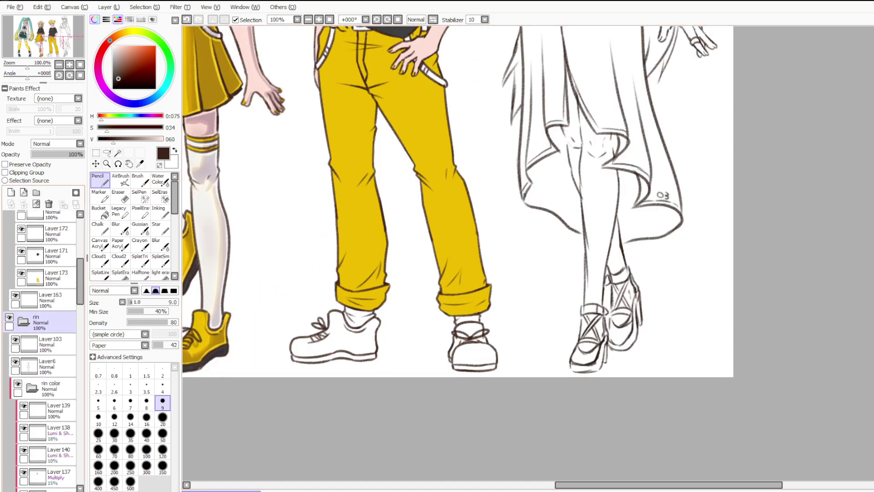
scroll(46, 333, down, 10)
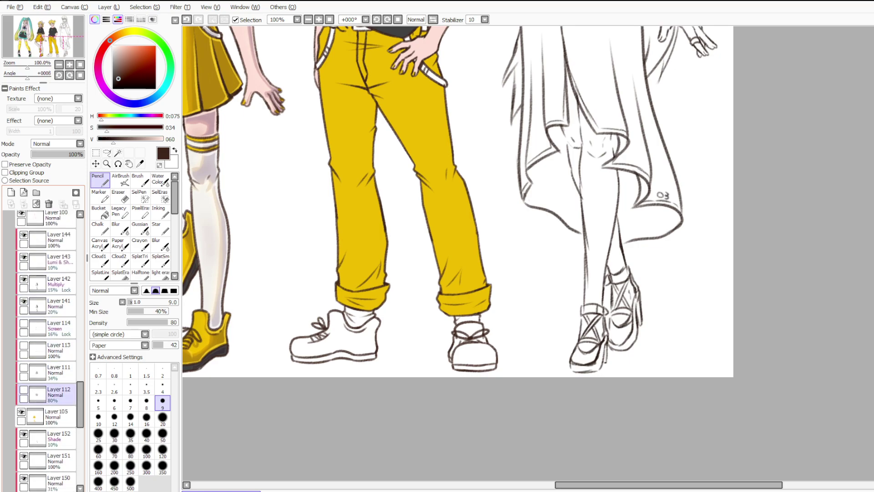
click(23, 390)
click(58, 395)
scroll(496, 377, down, 2)
scroll(339, 264, up, 4)
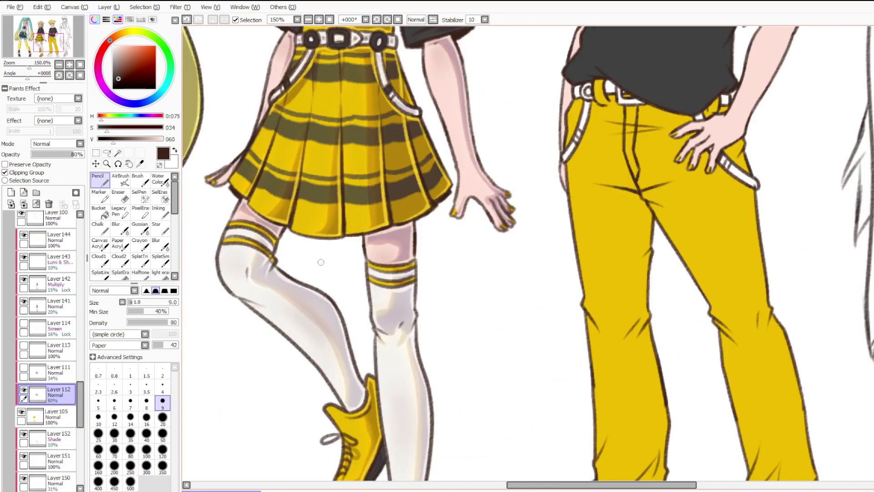
drag(69, 155, 84, 154)
right_click(266, 186)
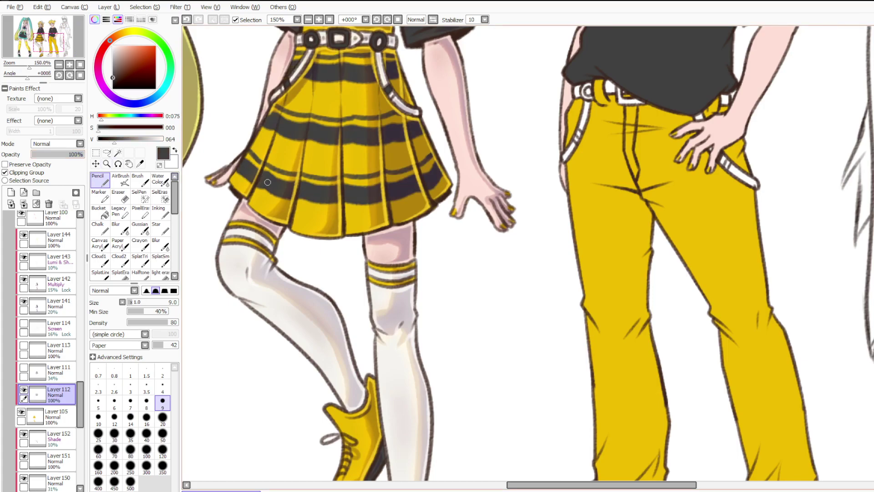
key(ctrl+z)
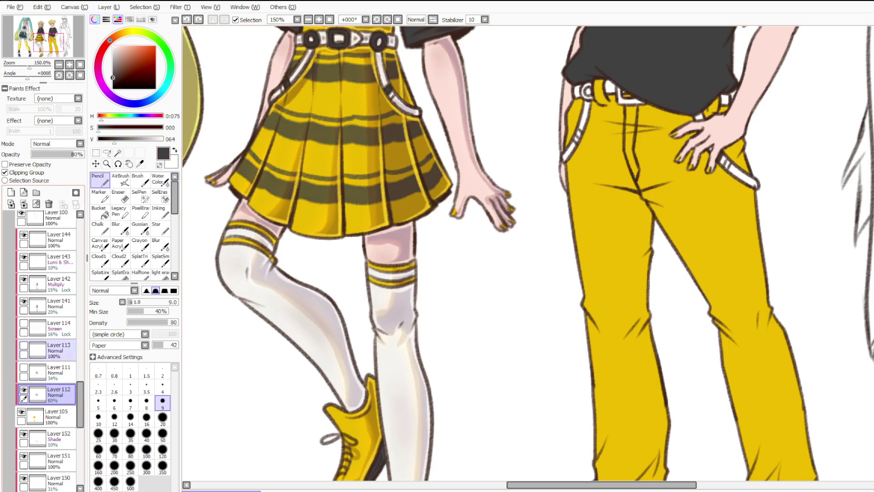
Add a new layer above the trousers' Layer 173 and clip it to the trouser fill.
scroll(50, 348, up, 7)
scroll(50, 348, up, 5)
click(51, 326)
click(11, 192)
click(5, 172)
Draw a curved dark grey stripe line across both thighs of the trousers on Layer 175 with the size 9 Pencil.
scroll(596, 356, down, 1)
drag(596, 356, 494, 303)
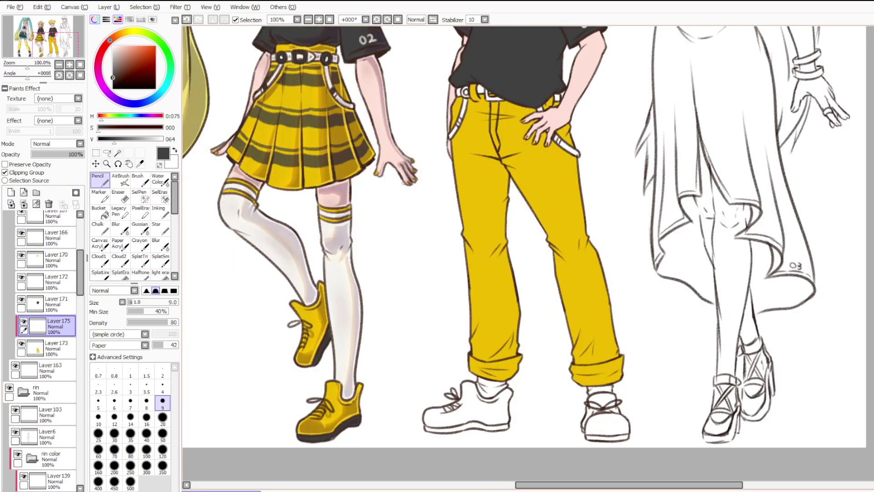
scroll(410, 186, up, 1)
mouse_move(533, 234)
mouse_down()
mouse_move(618, 253)
mouse_move(567, 230)
mouse_move(621, 232)
mouse_up()
key(ctrl+z)
key(ctrl+z)
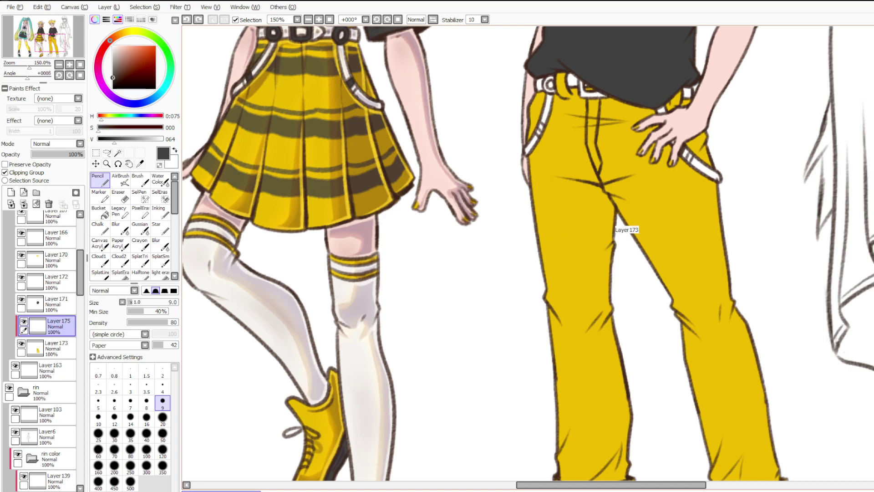
drag(534, 223, 729, 183)
key(ctrl+z)
mouse_move(536, 223)
mouse_down()
mouse_move(557, 225)
mouse_move(621, 222)
mouse_move(726, 182)
mouse_up()
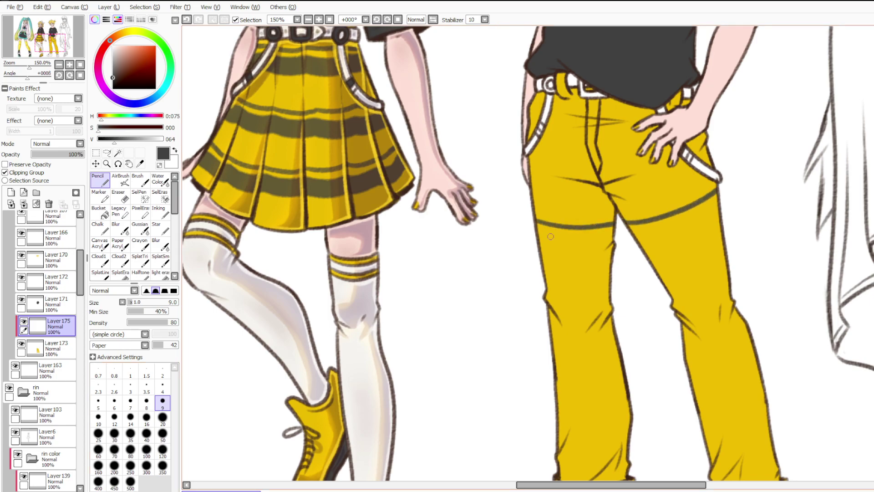
key(ctrl+z)
drag(623, 223, 718, 205)
Clean up the outline at the lower end of the white strap below the hand on Layer 162, using the size 4 Eraser.
scroll(751, 202, up, 4)
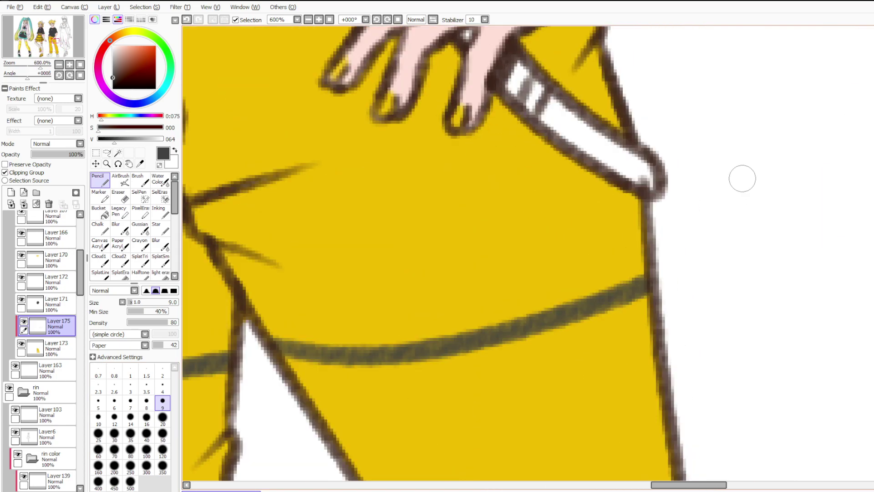
click(50, 286)
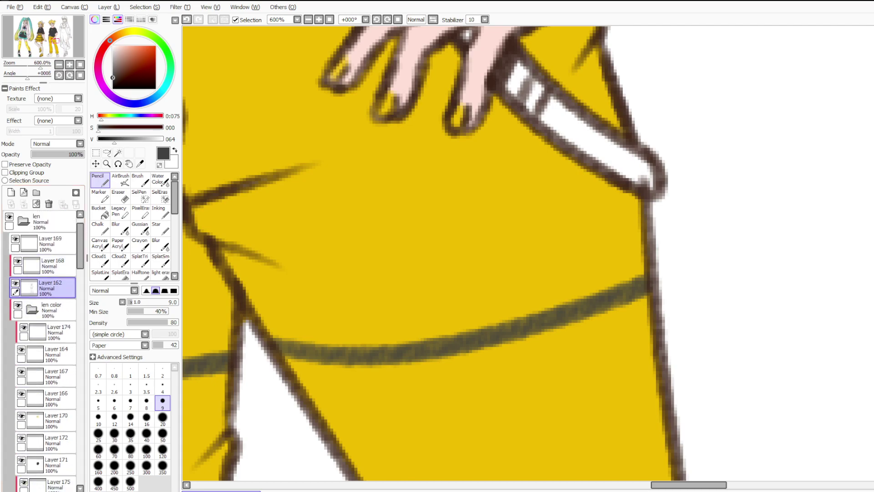
click(163, 385)
mouse_move(646, 179)
mouse_down()
mouse_move(630, 179)
mouse_move(646, 179)
mouse_move(637, 171)
mouse_up()
key(e)
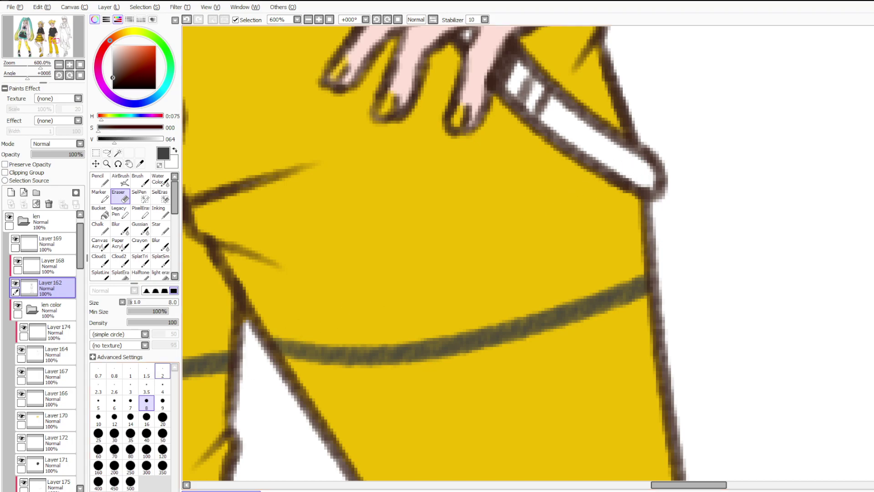
click(162, 386)
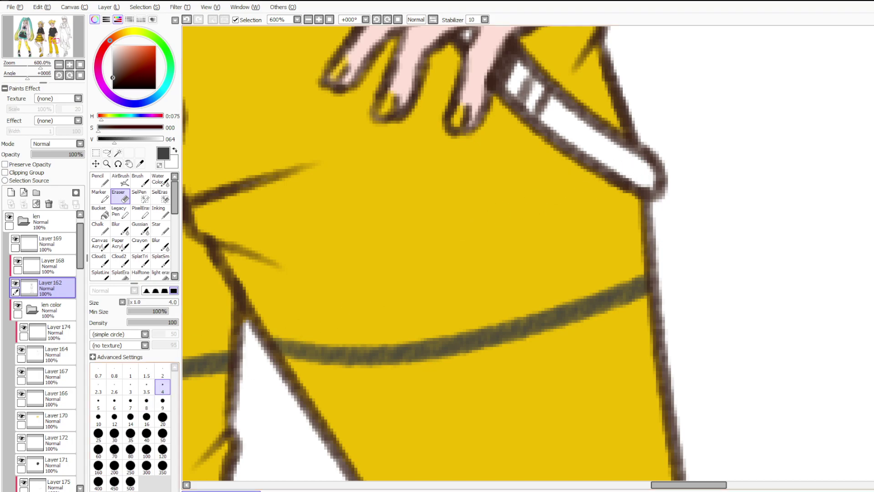
scroll(564, 135, down, 4)
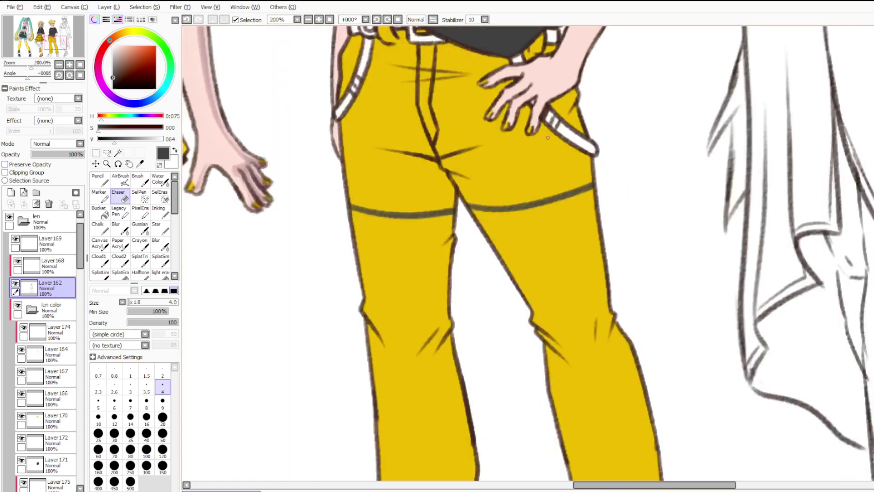
Draw a second dark grey stripe line below the first across both thighs on Layer 175 with the size 9 Pencil.
scroll(50, 348, down, 3)
click(59, 406)
click(100, 180)
click(163, 400)
drag(404, 206, 468, 195)
key(ctrl+z)
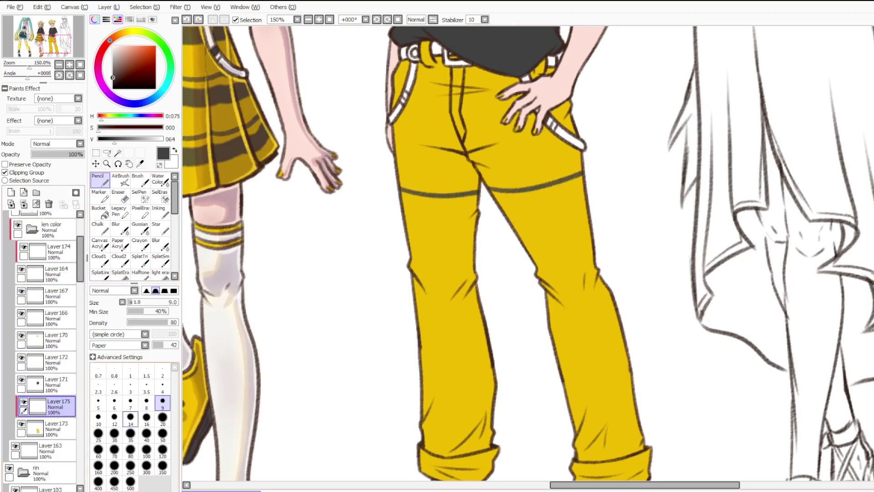
click(131, 418)
drag(403, 213, 481, 201)
key(ctrl+z)
drag(402, 210, 585, 194)
key(ctrl+z)
key(ctrl+z)
key(ctrl+z)
click(163, 402)
key(ctrl+z)
key(ctrl+z)
drag(492, 203, 589, 184)
key(ctrl+z)
mouse_move(493, 203)
mouse_down()
mouse_move(592, 187)
mouse_move(580, 183)
mouse_move(583, 193)
mouse_up()
key(ctrl+z)
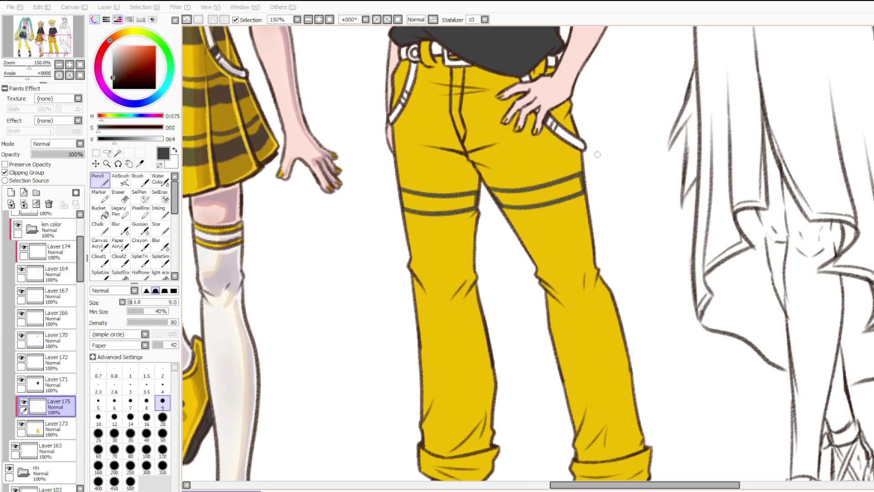
Draw an upper and a lower dark grey stripe line across the knee of the trouser leg on the viewer's left.
scroll(542, 157, down, 2)
scroll(537, 182, up, 2)
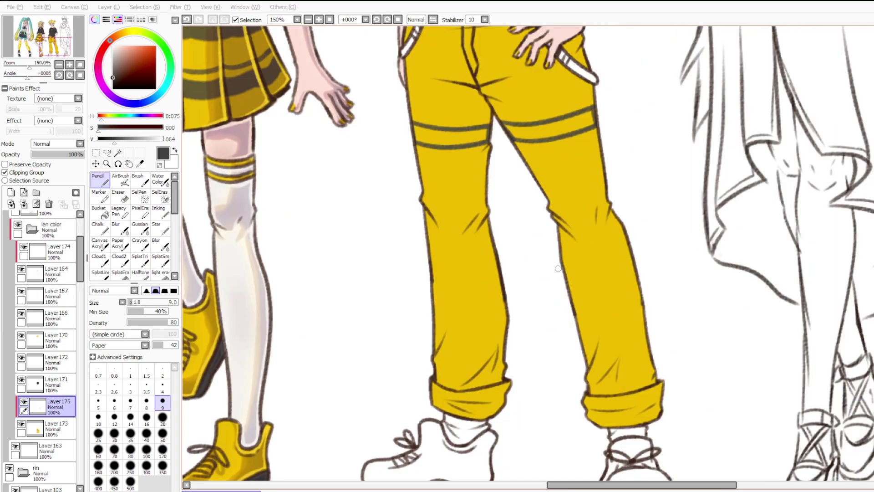
mouse_move(419, 197)
mouse_down()
mouse_move(496, 194)
mouse_move(437, 203)
mouse_move(491, 202)
mouse_up()
key(ctrl+z)
key(ctrl+z)
drag(433, 221, 489, 220)
key(ctrl+z)
key(ctrl+z)
drag(424, 220, 471, 224)
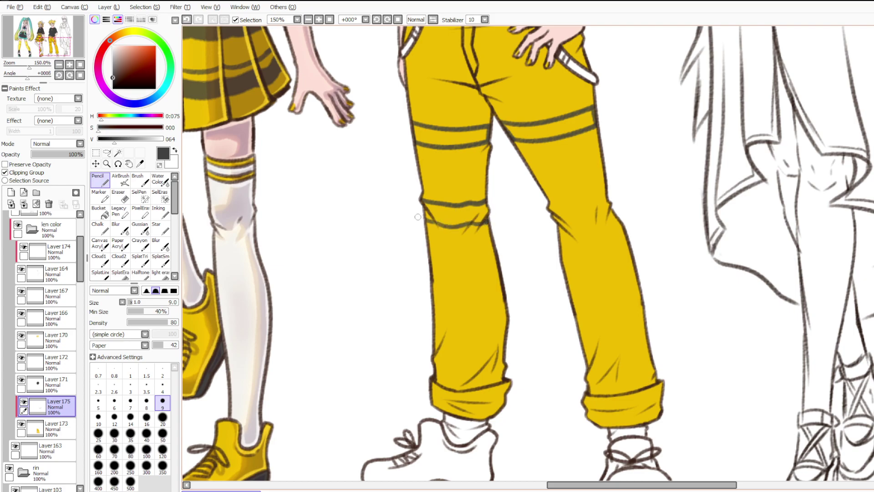
Draw a matching pair of curved dark grey stripe lines across the knee of the other trouser leg.
drag(541, 198, 613, 169)
mouse_move(554, 217)
mouse_down()
mouse_move(574, 226)
mouse_move(597, 221)
mouse_move(614, 209)
mouse_up()
key(ctrl+z)
key(ctrl+z)
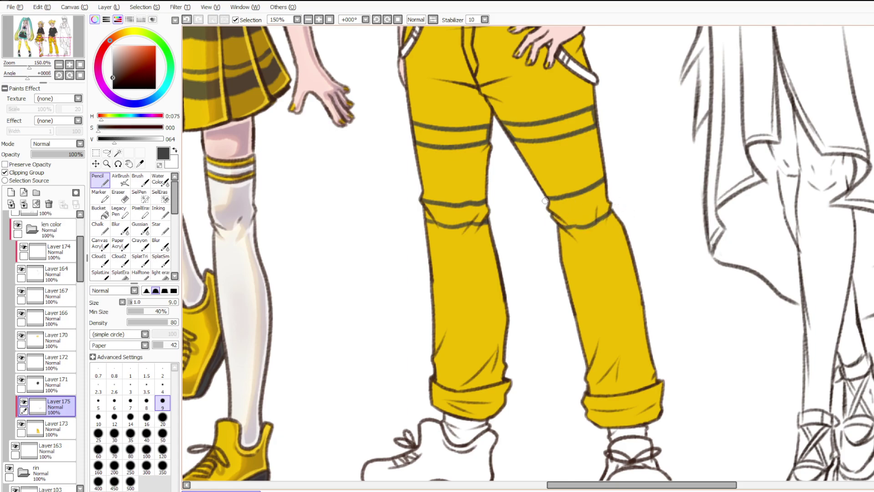
Close the outer ends of the thigh and knee stripe outlines on the right trouser leg.
key(ctrl+z)
key(m)
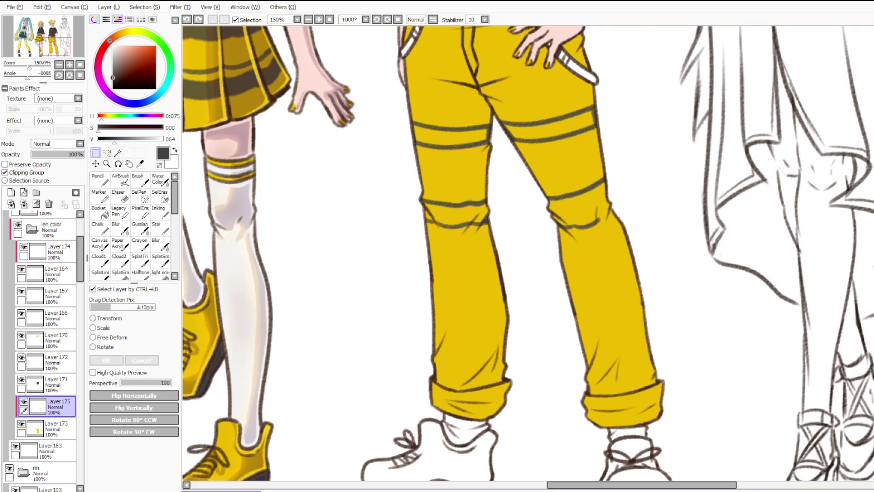
key(ctrl+y)
key(a)
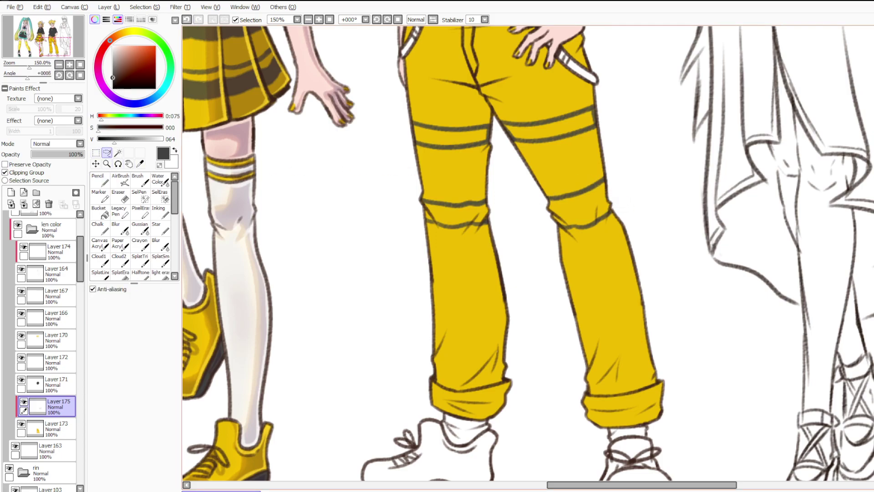
mouse_move(569, 283)
mouse_down()
mouse_move(625, 232)
mouse_move(530, 227)
mouse_move(537, 241)
mouse_up()
mouse_move(615, 155)
mouse_down()
mouse_move(537, 184)
mouse_move(635, 177)
mouse_move(640, 147)
mouse_up()
drag(626, 169, 627, 175)
key(ctrl+d)
key(n)
key(ctrl+d)
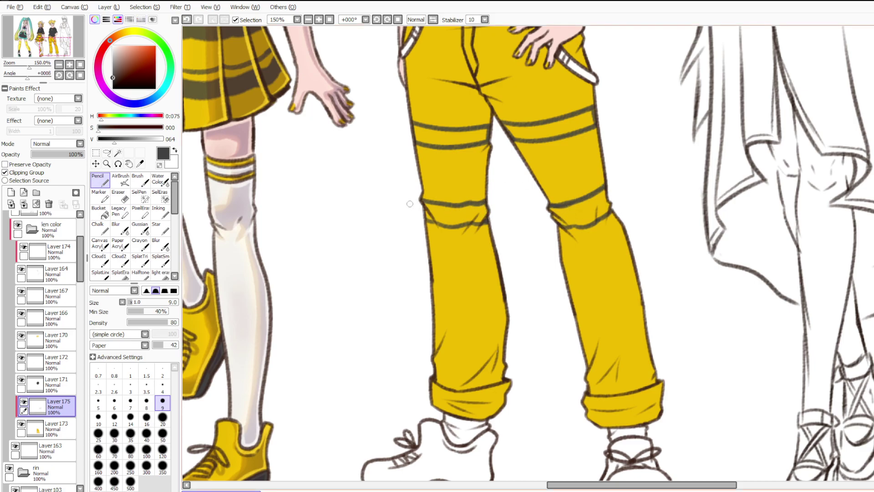
Draw the upper and lower outlines of a stripe across the left trouser leg's shin with the dark grey Pencil.
drag(433, 272, 498, 269)
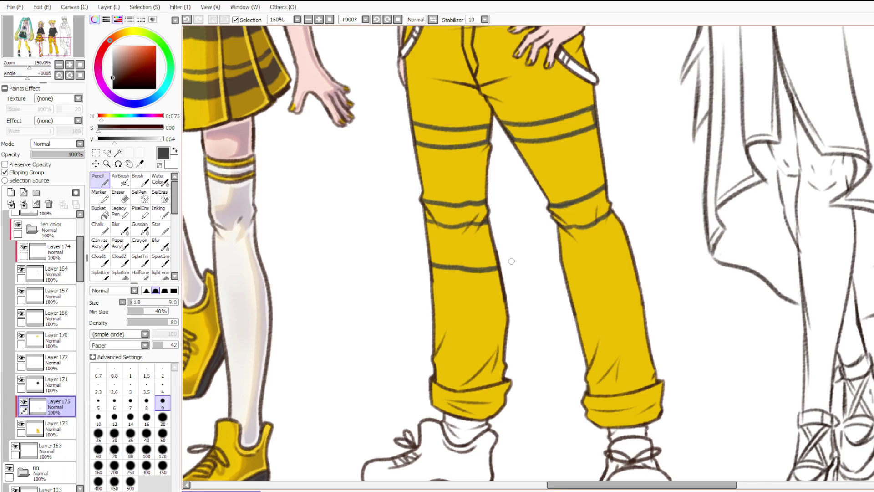
key(ctrl+z)
drag(427, 259, 502, 262)
key(ctrl+z)
drag(432, 272, 498, 271)
drag(427, 283, 504, 284)
key(ctrl+z)
mouse_move(430, 286)
mouse_down()
mouse_move(514, 288)
mouse_move(504, 286)
mouse_up()
key(ctrl+z)
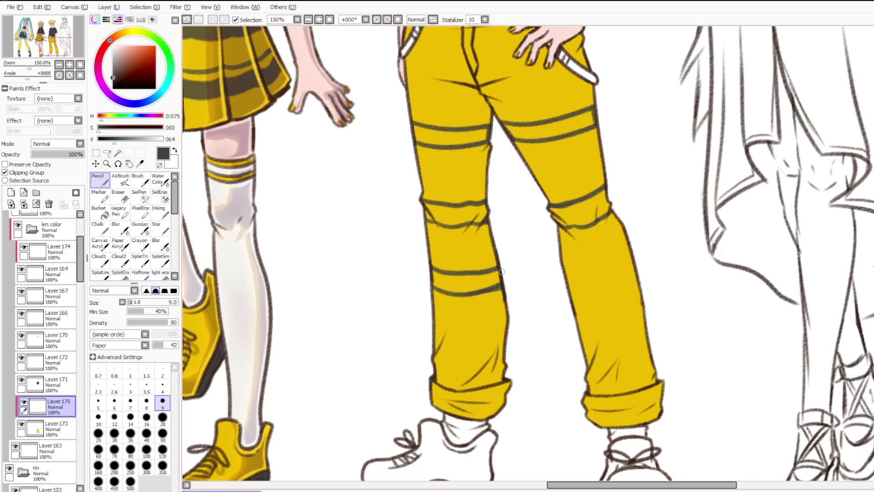
Outline two stripes on the right trouser leg, one across the shin and one just above the cuff.
mouse_move(559, 275)
mouse_down()
mouse_move(632, 258)
mouse_move(621, 268)
mouse_move(629, 259)
mouse_up()
key(ctrl+z)
mouse_move(564, 292)
mouse_down()
mouse_move(609, 300)
mouse_move(636, 288)
mouse_up()
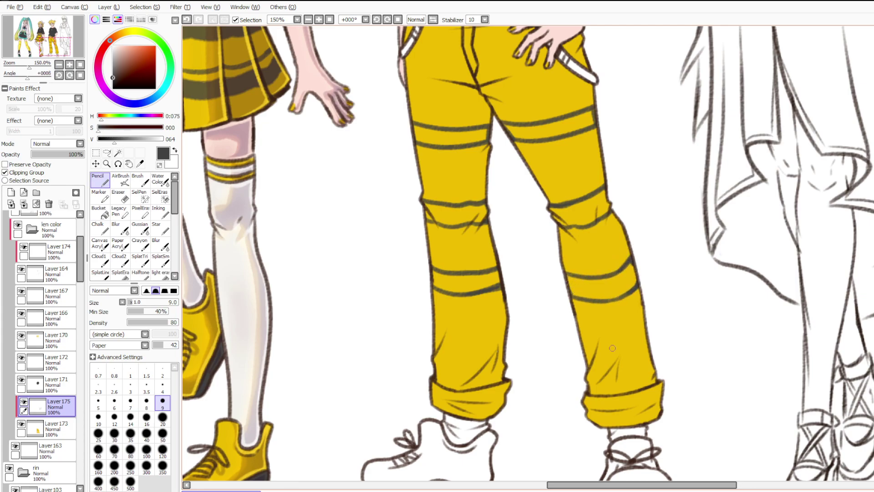
key(ctrl+z)
drag(591, 349, 634, 342)
drag(587, 373, 654, 359)
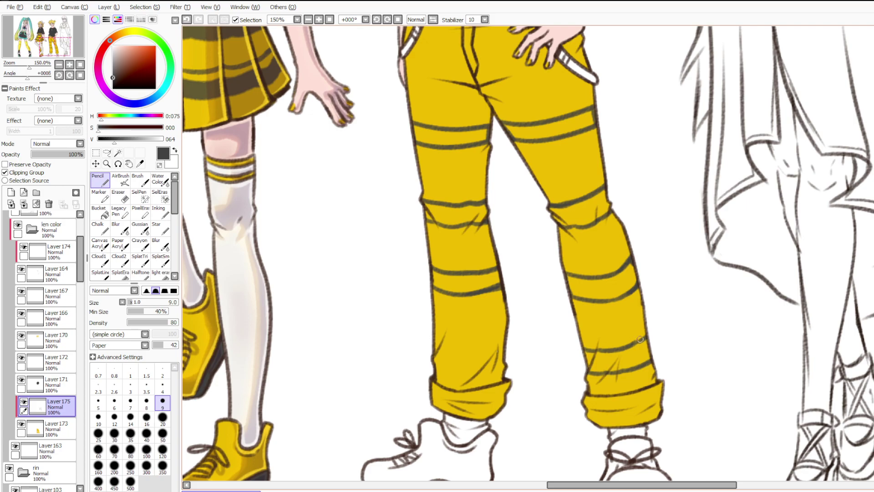
Draw the two outlines of a stripe on the left trouser leg just above the cuff.
drag(432, 344, 502, 335)
key(ctrl+z)
key(ctrl+z)
drag(436, 342, 496, 342)
key(ctrl+z)
drag(432, 363, 483, 366)
key(ctrl+z)
key(ctrl+z)
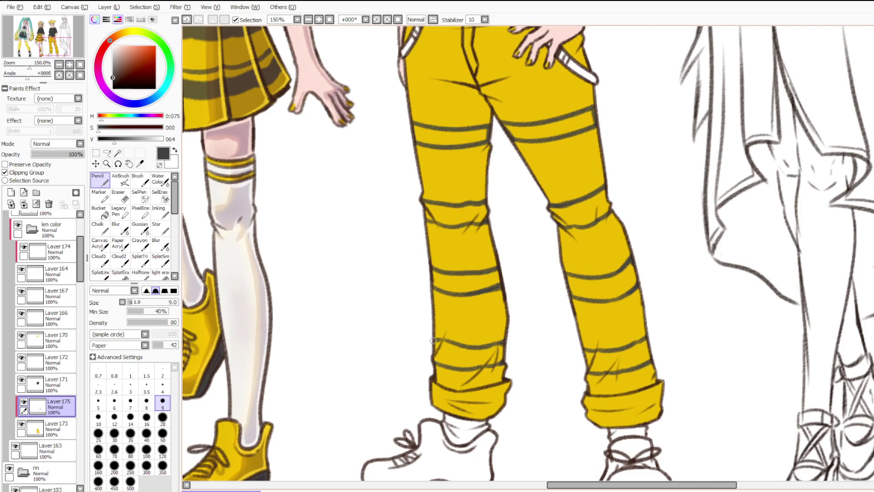
Draw a curved dark grey stripe edge across the left trouser cuff.
scroll(471, 290, down, 2)
scroll(477, 335, up, 2)
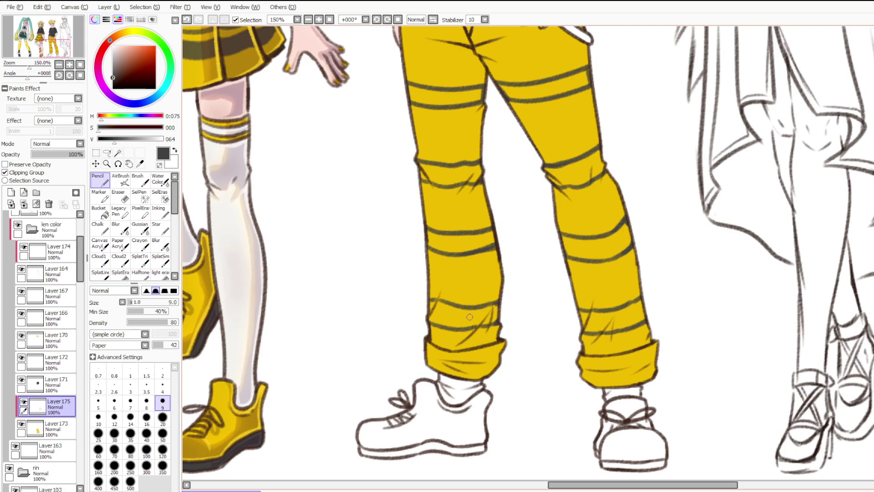
scroll(470, 316, down, 3)
scroll(551, 343, up, 3)
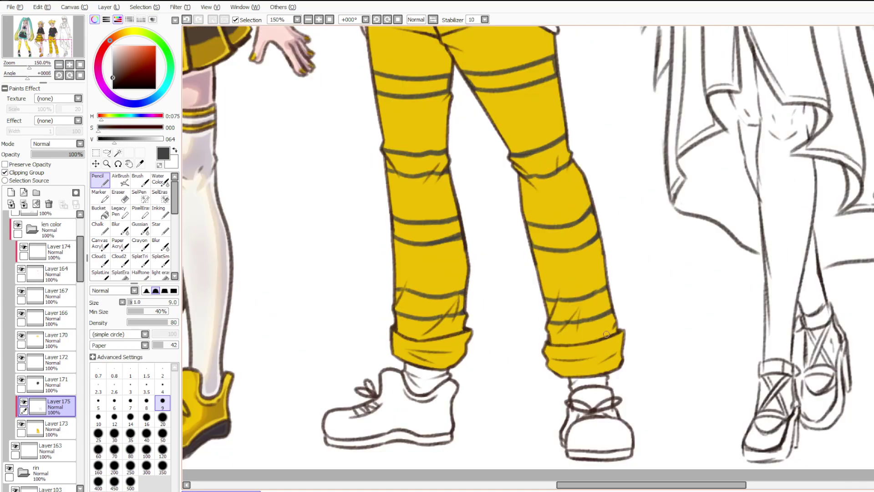
scroll(608, 334, up, 2)
mouse_move(251, 313)
mouse_down()
mouse_move(335, 343)
mouse_move(404, 343)
mouse_up()
key(ctrl+z)
key(ctrl+z)
mouse_move(256, 312)
mouse_down()
mouse_move(314, 336)
mouse_move(401, 351)
mouse_up()
drag(268, 337, 394, 351)
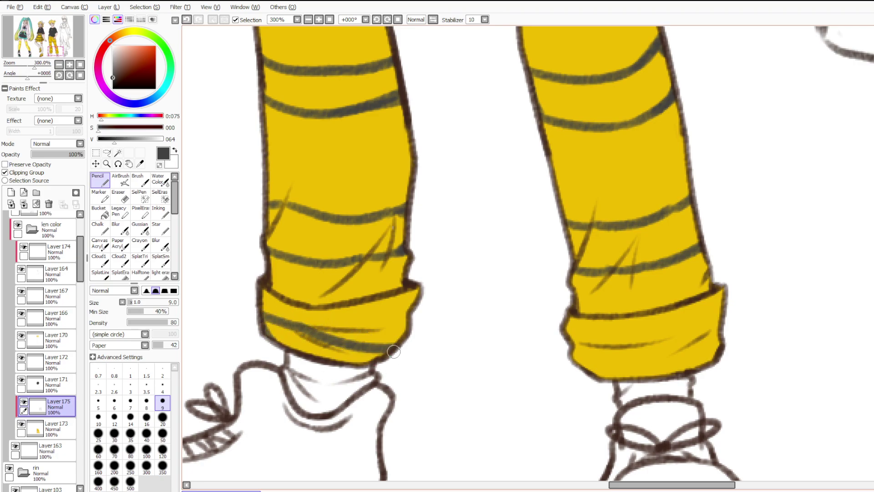
Draw a curved stripe edge across the right trouser cuff and fill its outer corner with dark grey.
mouse_move(564, 351)
mouse_down()
mouse_move(600, 361)
mouse_move(680, 354)
mouse_move(720, 336)
mouse_move(710, 358)
mouse_up()
key(ctrl+z)
key(ctrl+z)
key(ctrl+z)
mouse_move(569, 346)
mouse_down()
mouse_move(601, 353)
mouse_move(684, 345)
mouse_move(611, 356)
mouse_move(687, 346)
mouse_move(675, 355)
mouse_move(721, 339)
mouse_up()
key(ctrl+z)
key(ctrl+z)
mouse_move(720, 340)
mouse_down()
mouse_move(689, 349)
mouse_move(714, 335)
mouse_move(703, 350)
mouse_move(721, 352)
mouse_up()
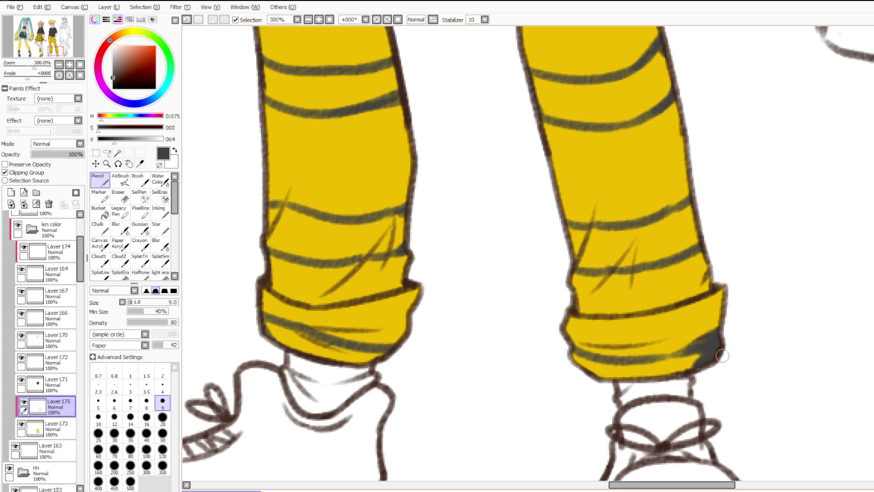
mouse_move(396, 353)
mouse_down()
mouse_move(298, 353)
mouse_move(266, 320)
mouse_move(362, 329)
mouse_up()
key(ctrl+z)
drag(256, 303, 321, 322)
key(ctrl+z)
drag(258, 304, 319, 321)
key(ctrl+z)
Draw the two outlines of a stripe across the top of the left thigh, just below the crotch crease.
scroll(357, 271, down, 5)
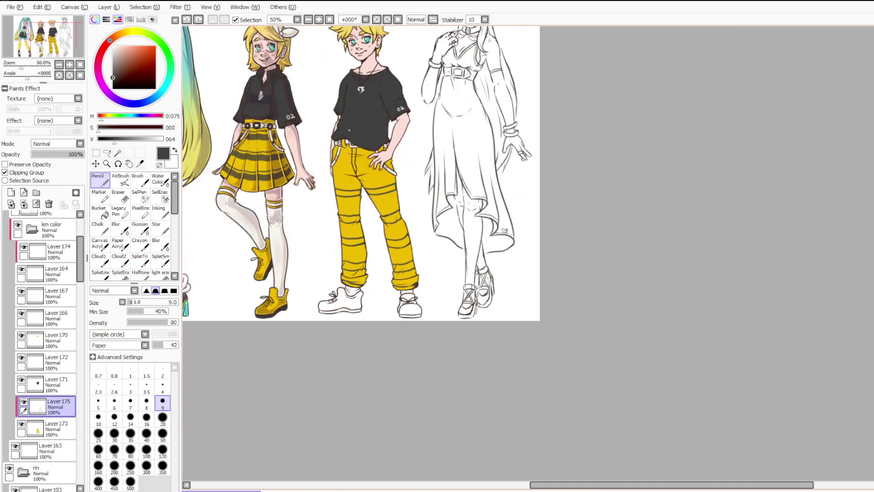
scroll(301, 170, up, 4)
drag(328, 257, 396, 273)
key(ctrl+z)
drag(336, 259, 426, 272)
mouse_move(338, 280)
mouse_down()
mouse_move(443, 295)
mouse_move(392, 269)
mouse_up()
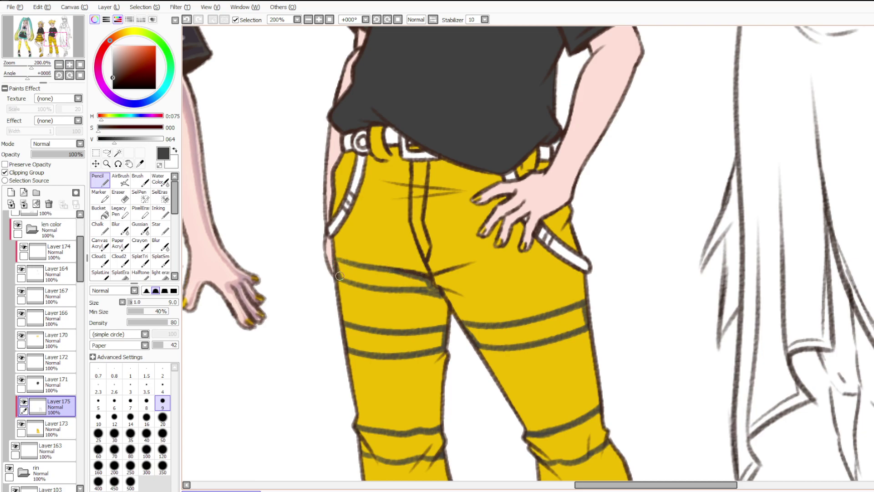
Continue the upper thigh stripe's two outlines from the crotch across the right thigh to the hanging strap.
mouse_move(465, 265)
mouse_down()
mouse_move(504, 247)
mouse_move(573, 245)
mouse_up()
key(ctrl+z)
drag(443, 286, 580, 269)
key(ctrl+z)
drag(436, 283, 520, 286)
key(ctrl+z)
key(ctrl+z)
mouse_move(443, 286)
mouse_down()
mouse_move(528, 284)
mouse_move(585, 269)
mouse_move(584, 261)
mouse_up()
mouse_move(434, 279)
mouse_down()
mouse_move(449, 287)
mouse_move(477, 264)
mouse_up()
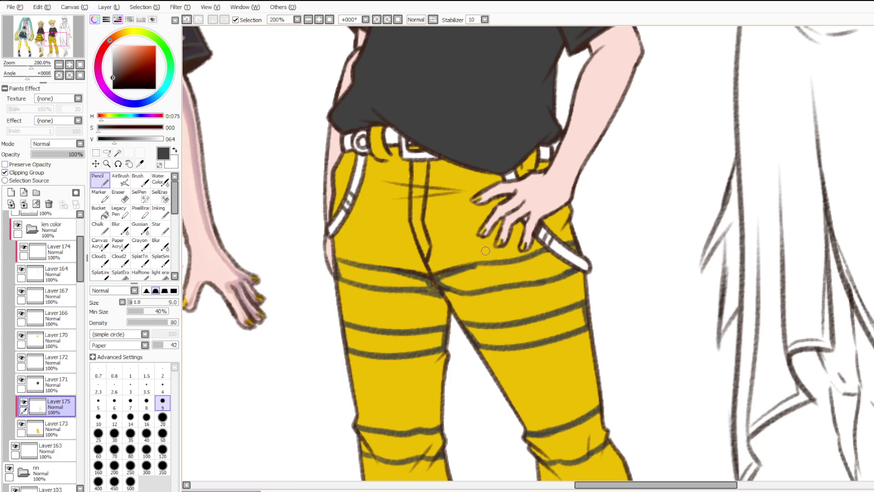
Draw the upper outline of a hip stripe across the trousers below the belt, ending at the hand.
scroll(485, 251, down, 1)
scroll(470, 209, up, 1)
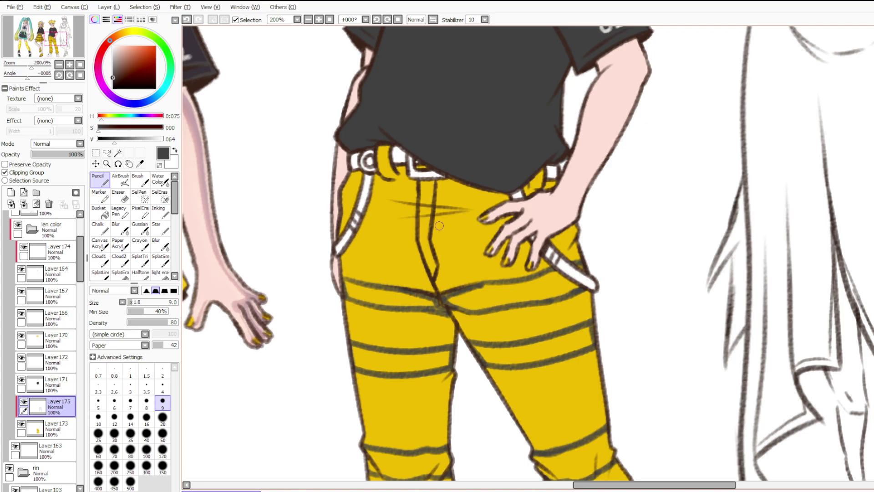
scroll(439, 225, up, 2)
mouse_move(303, 178)
mouse_down()
mouse_move(430, 199)
mouse_move(390, 198)
mouse_move(463, 195)
mouse_move(433, 202)
mouse_move(555, 186)
mouse_up()
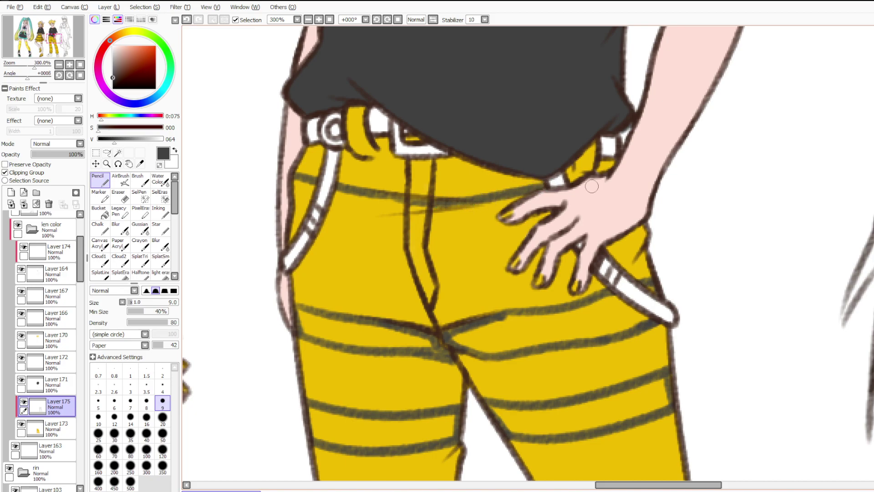
key(ctrl+z)
key(ctrl+z)
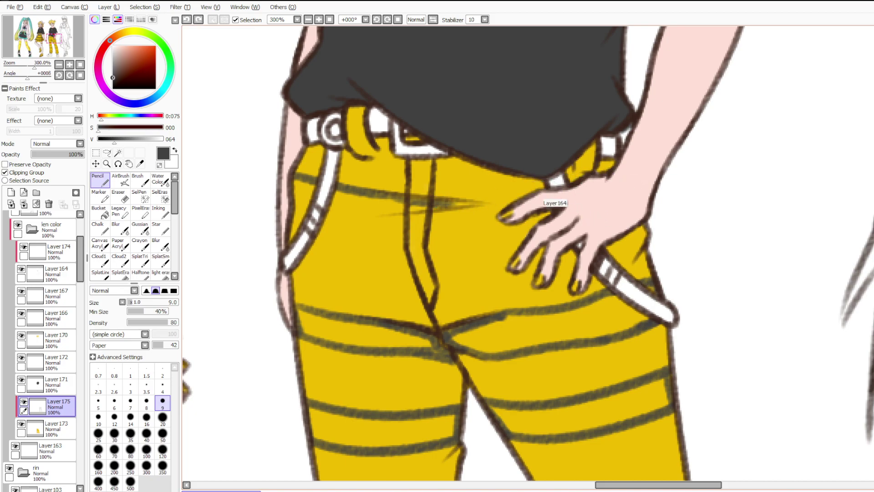
drag(457, 203, 568, 200)
key(ctrl+z)
drag(465, 205, 570, 194)
key(ctrl+z)
drag(474, 204, 558, 184)
Draw the hip stripe's lower outline across the fly and past the hand to the outer hip.
drag(296, 213, 358, 228)
key(ctrl+z)
mouse_move(291, 211)
mouse_down()
mouse_move(396, 234)
mouse_move(387, 234)
mouse_move(434, 233)
mouse_move(435, 239)
mouse_move(548, 213)
mouse_up()
key(ctrl+z)
drag(425, 240, 532, 223)
key(ctrl+z)
drag(432, 242, 523, 237)
drag(623, 233, 644, 228)
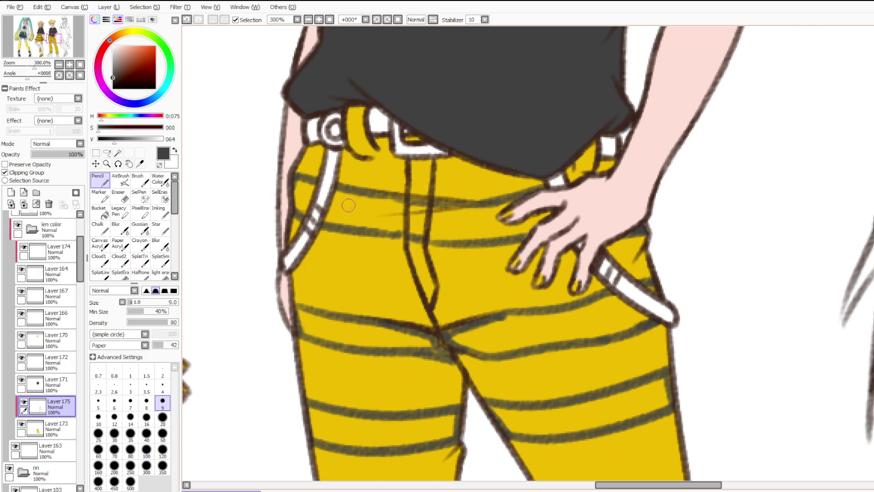
Close the gap in the hip stripe outline and select everything outside the stripe outlines with the Magic Wand.
scroll(349, 205, down, 4)
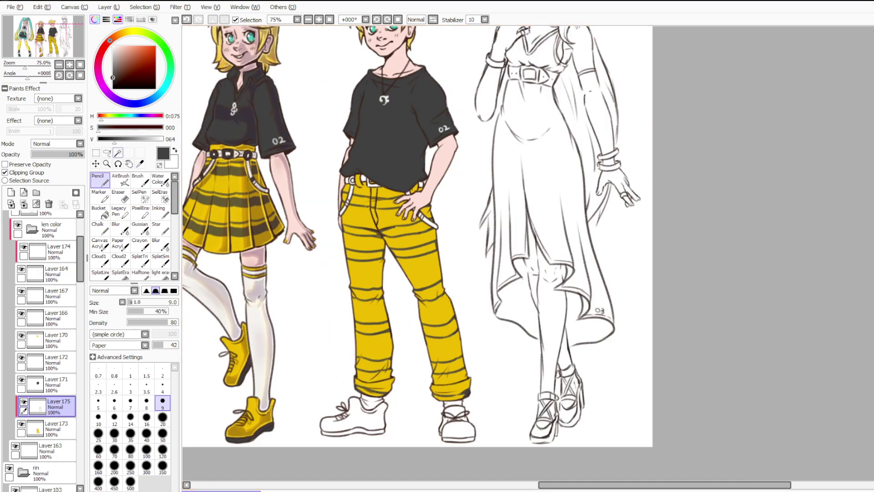
key(w)
click(384, 244)
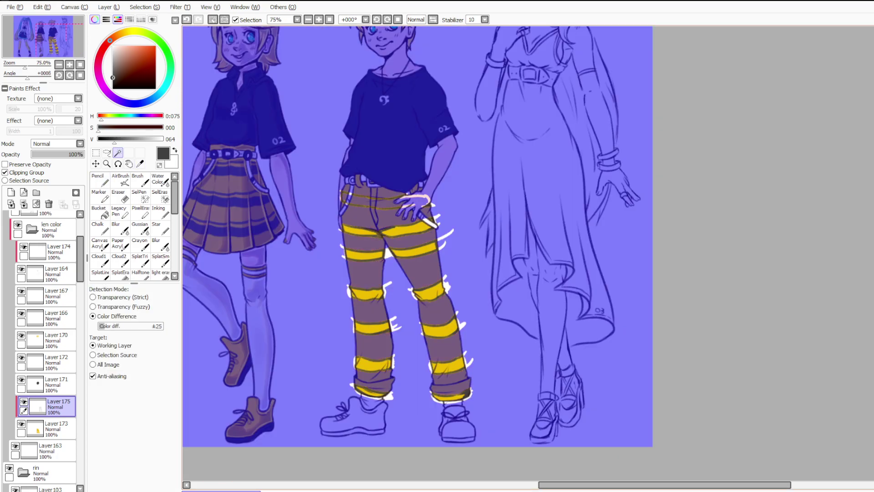
scroll(349, 191, up, 4)
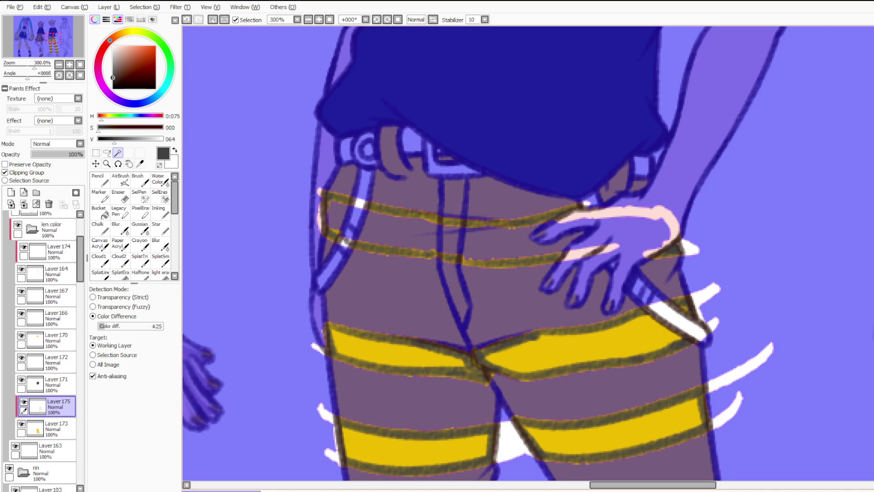
key(n)
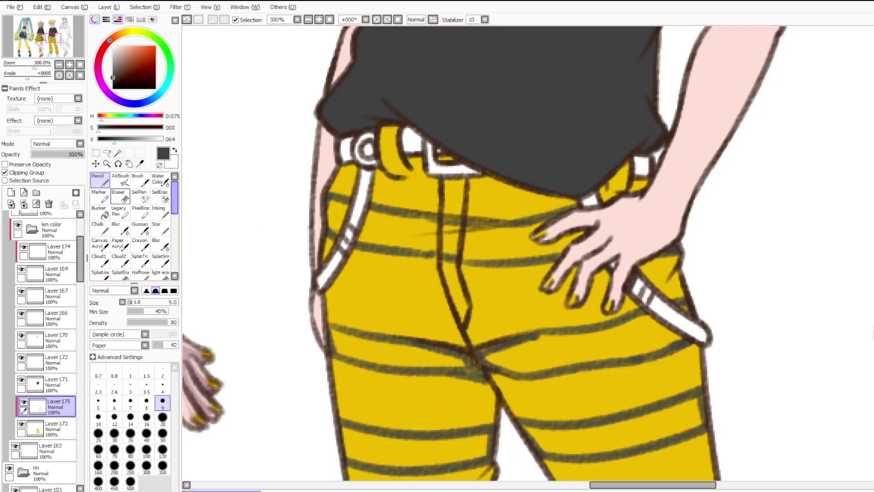
key(w)
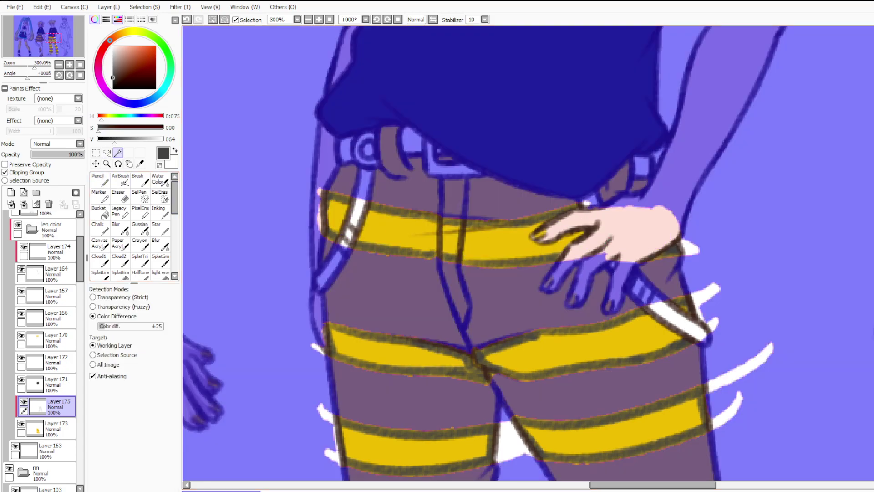
scroll(527, 255, down, 4)
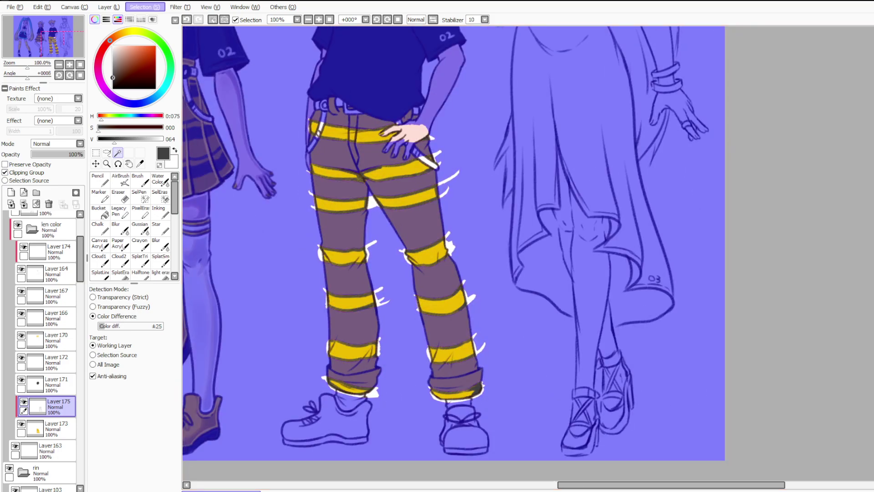
Try to fill all the trouser stripes with dark grey from the inverted selection.
key(ctrl+i)
key(ctrl+d)
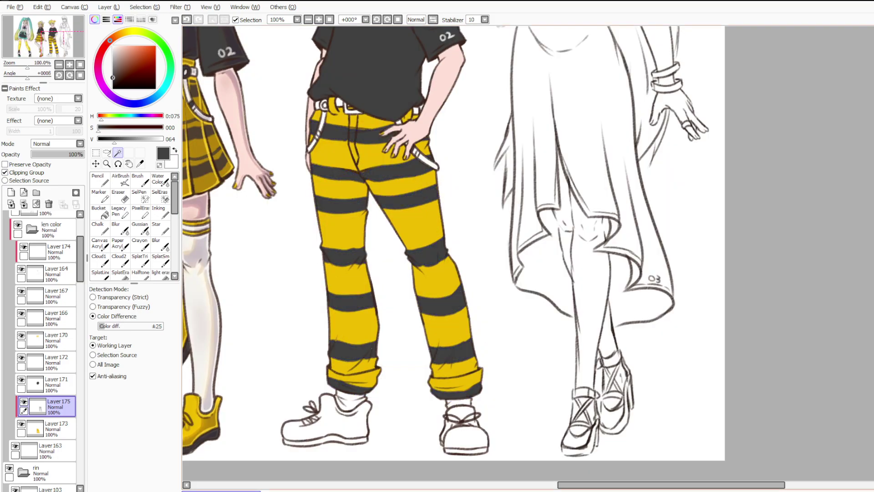
scroll(321, 107, up, 4)
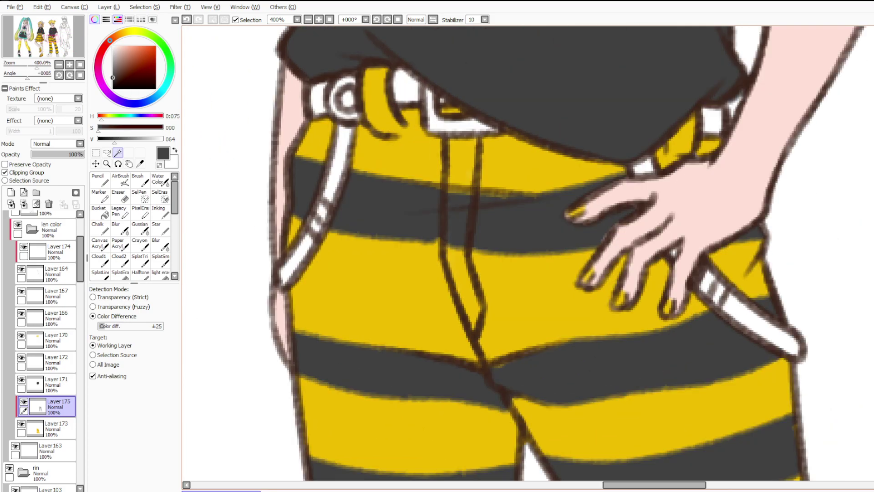
key(ctrl+z)
key(ctrl+z)
Try to refill the stripes with dark grey using modified versions of the selection.
click(144, 8)
click(150, 27)
key(ctrl+f)
key(ctrl+d)
click(100, 179)
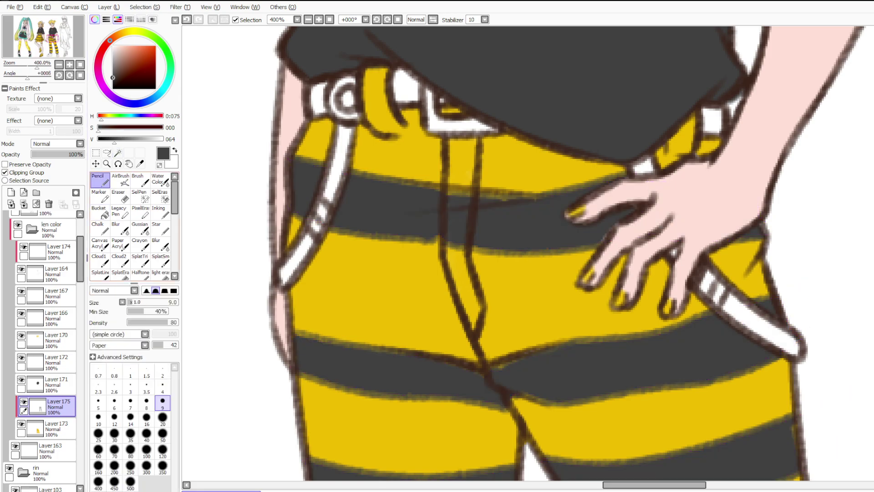
key(ctrl+z)
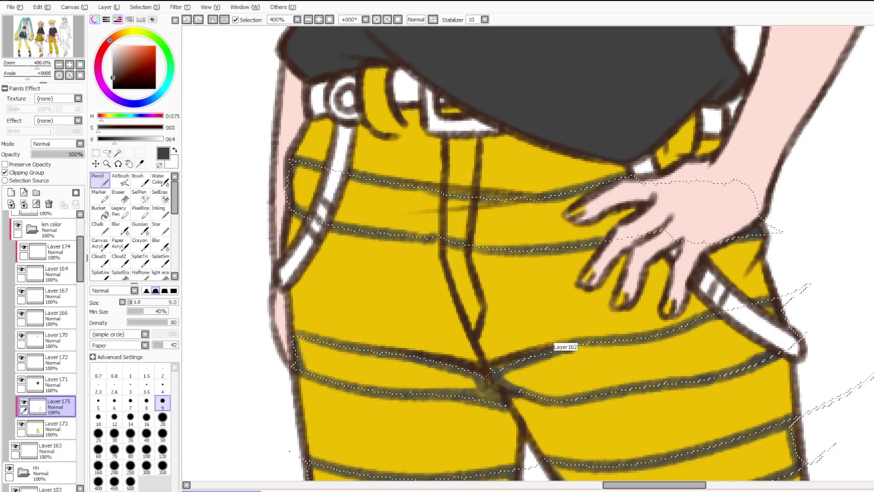
key(ctrl+y)
key(ctrl+z)
click(145, 7)
click(155, 58)
key(ctrl+f)
key(ctrl+d)
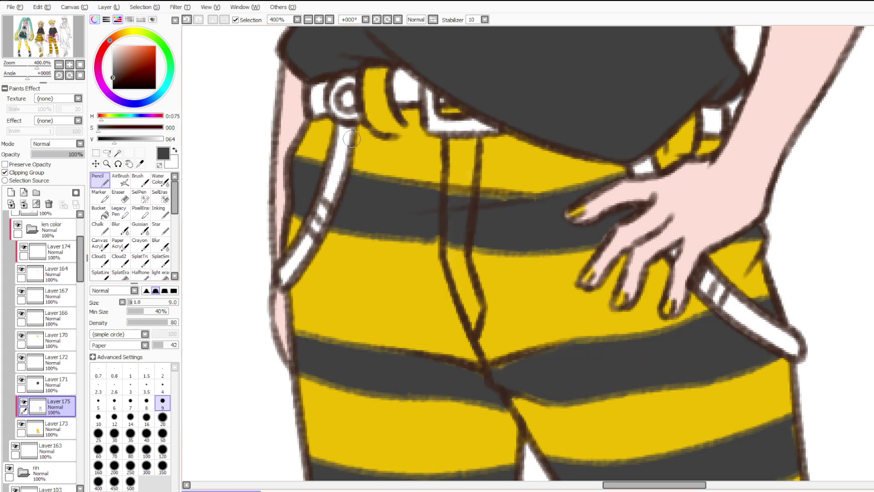
key(ctrl+z)
Reselect the area outside the stripe outlines with the Magic Wand and modify the selection to target the stripes.
key(w)
click(391, 296)
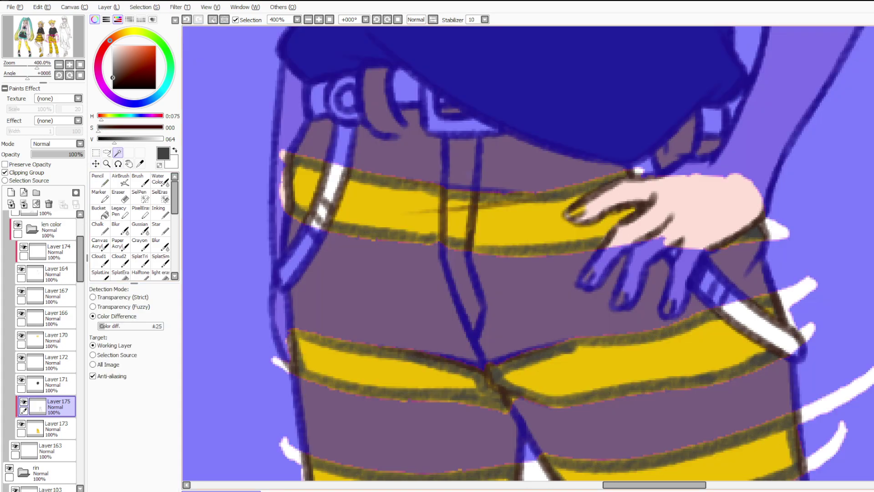
click(144, 7)
click(155, 58)
click(144, 7)
click(154, 58)
click(144, 8)
click(155, 27)
Fill all the trouser stripes with dark grey and deselect.
key(ctrl+f)
key(ctrl+d)
key(ctrl+z)
key(ctrl+z)
key(ctrl+z)
key(ctrl+i)
key(ctrl+d)
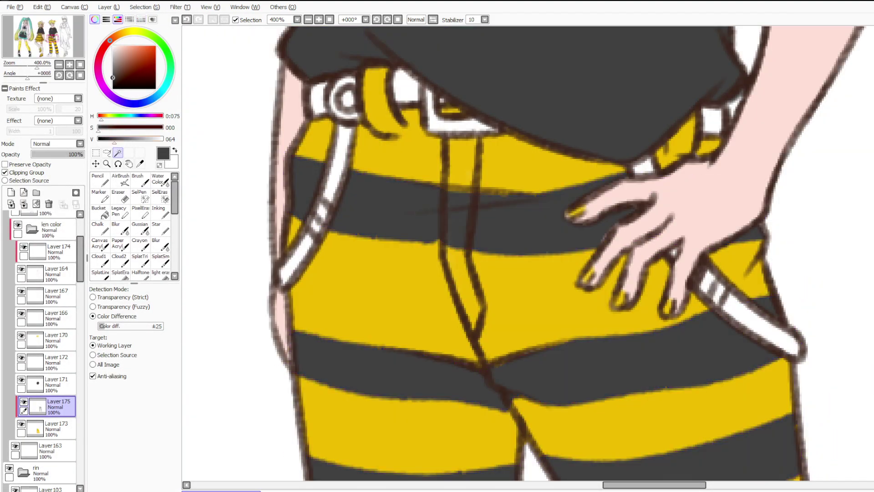
Touch up the yellow nail of Len's index finger with the Pencil on Layer174.
key(n)
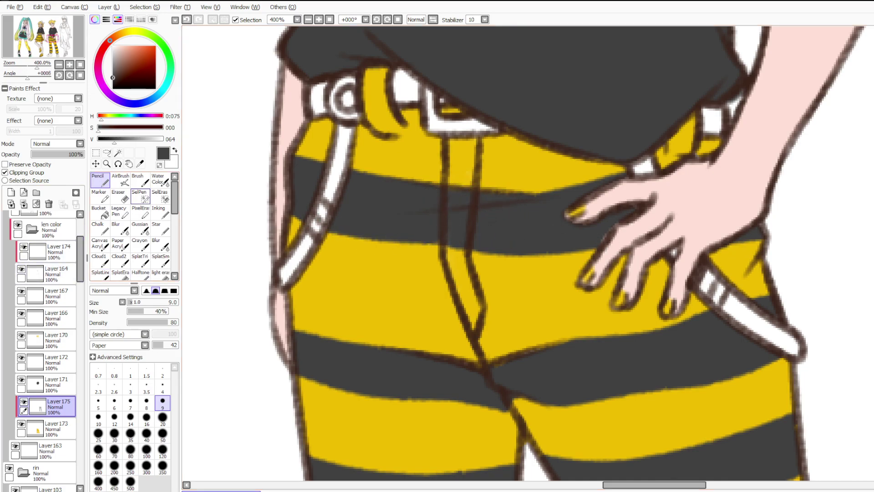
click(120, 197)
click(55, 274)
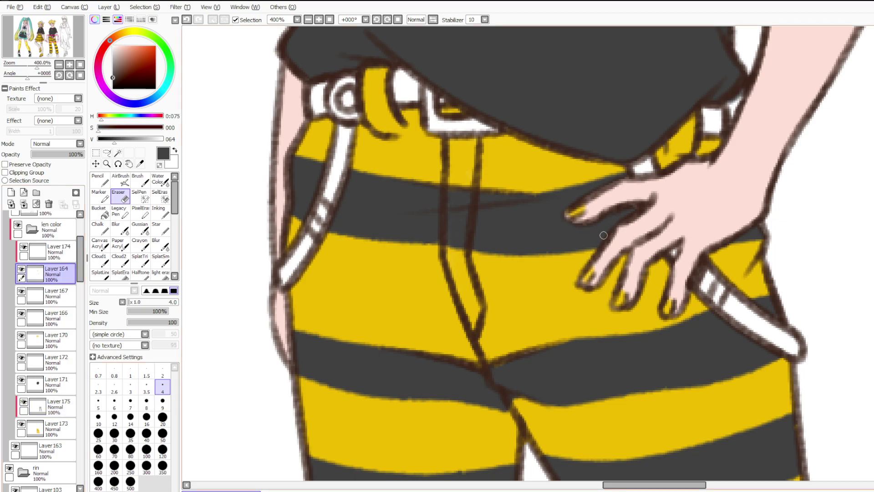
key(ctrl+z)
right_click(527, 166)
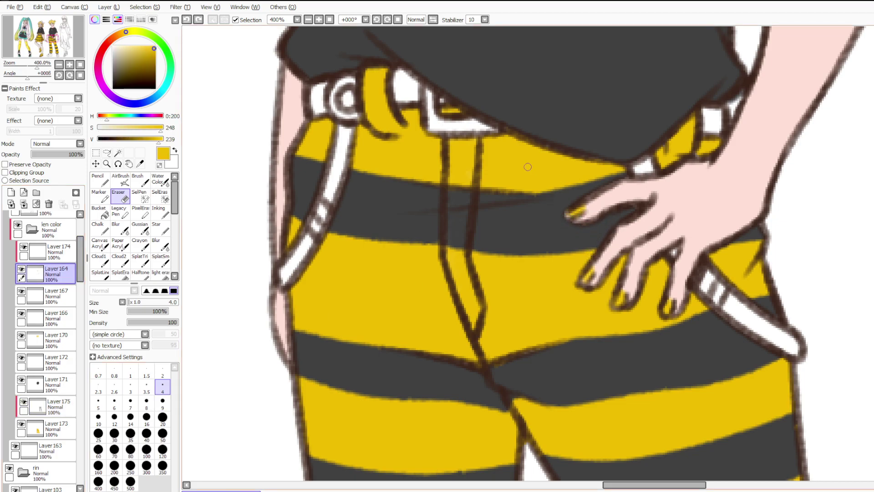
click(101, 180)
click(56, 252)
drag(565, 214, 569, 210)
Touch up the edge of the dark grey stripe beside the crotch seam with the Pencil on Layer175.
alt+click(545, 213)
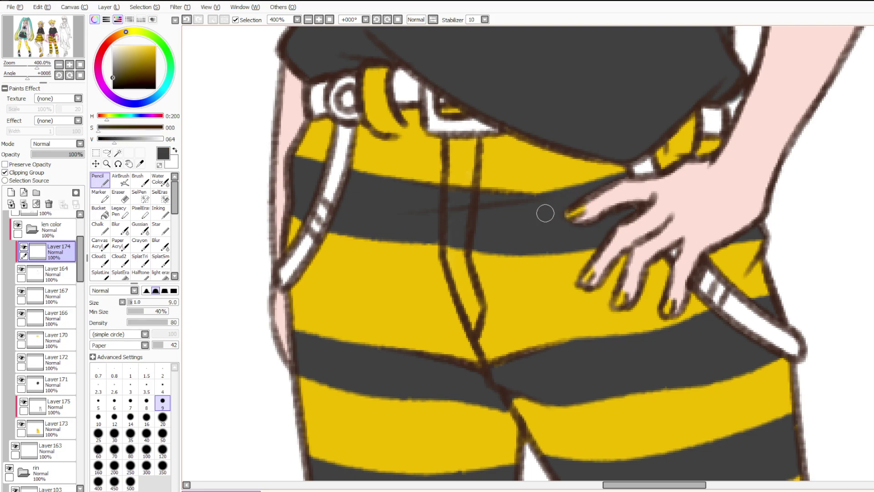
click(58, 384)
click(55, 407)
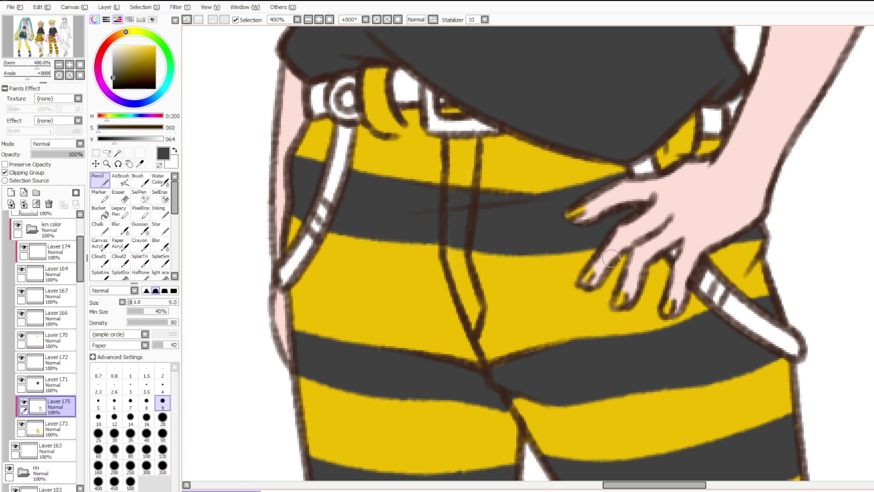
drag(486, 365, 562, 343)
Draw a thin dark grey line above the shin stripe on Len's bent-cuff leg nearest Rin, using a size 9 Pencil on Layer175.
scroll(539, 154, down, 6)
scroll(551, 291, up, 4)
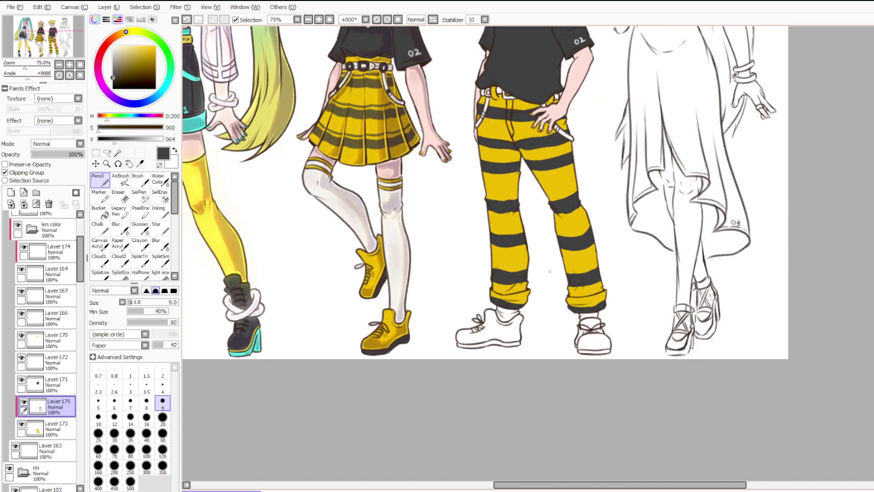
scroll(536, 305, up, 2)
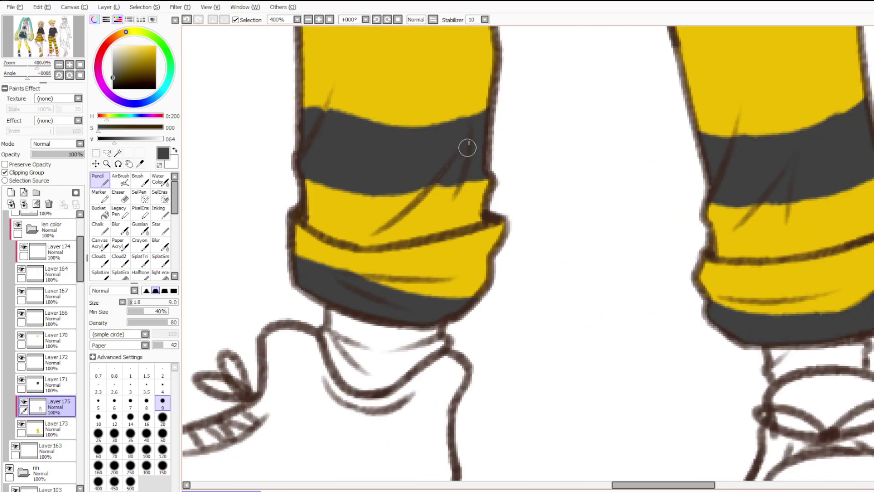
alt+click(422, 107)
click(54, 429)
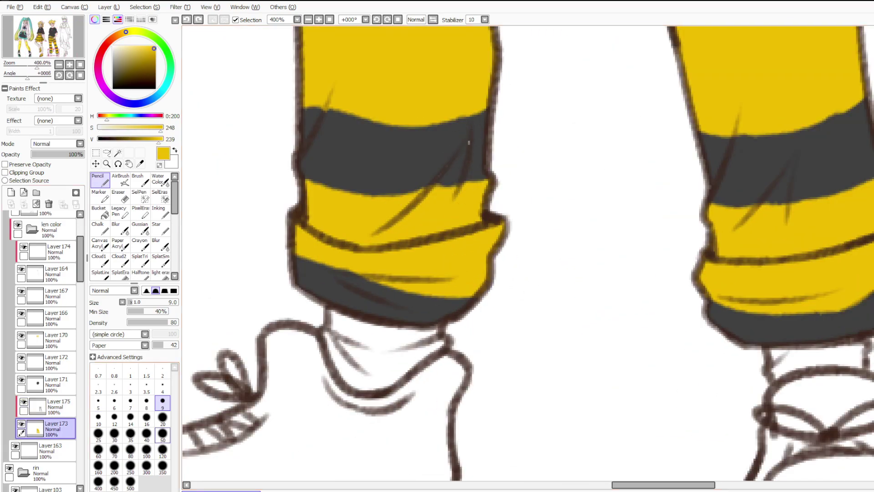
click(146, 433)
alt+click(380, 156)
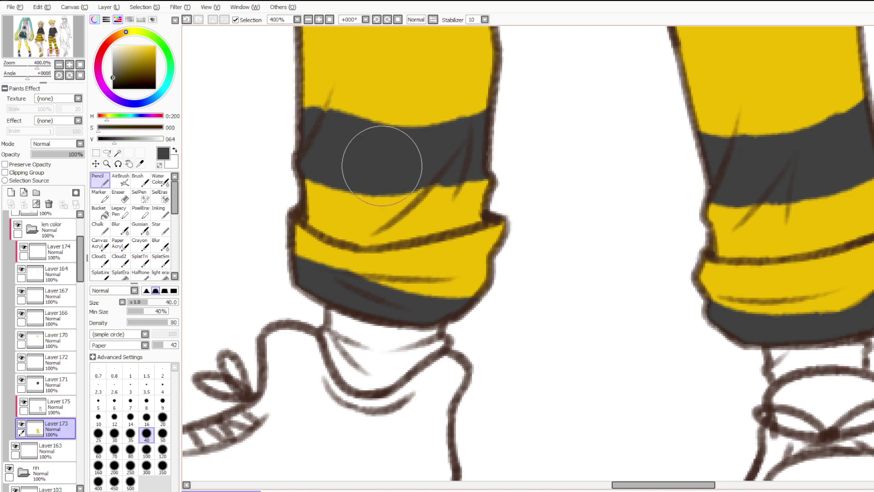
click(54, 407)
click(163, 401)
mouse_move(304, 89)
mouse_down()
mouse_move(389, 107)
mouse_move(462, 96)
mouse_move(455, 102)
mouse_move(502, 84)
mouse_up()
mouse_move(503, 85)
mouse_down()
mouse_move(450, 103)
mouse_move(297, 86)
mouse_move(409, 106)
mouse_up()
key(ctrl+z)
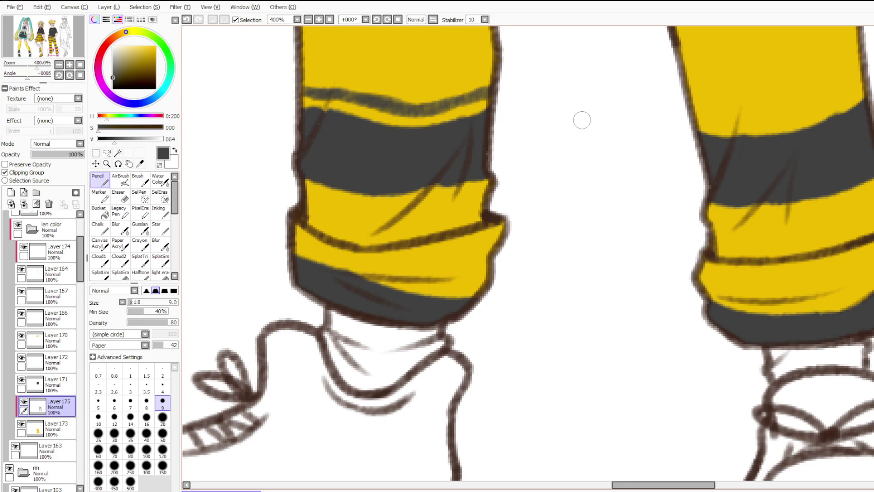
Add thin dark grey lines above the other leg's shin stripe and above the stripes on both rolled cuffs.
mouse_move(700, 121)
mouse_down()
mouse_move(740, 121)
mouse_move(692, 119)
mouse_move(739, 122)
mouse_move(865, 82)
mouse_move(795, 114)
mouse_move(708, 119)
mouse_up()
mouse_move(703, 287)
mouse_down()
mouse_move(782, 292)
mouse_move(865, 278)
mouse_move(814, 289)
mouse_move(686, 281)
mouse_move(703, 286)
mouse_up()
mouse_move(291, 246)
mouse_down()
mouse_move(370, 268)
mouse_move(323, 255)
mouse_move(454, 286)
mouse_move(495, 275)
mouse_move(442, 285)
mouse_move(465, 283)
mouse_move(374, 266)
mouse_move(288, 236)
mouse_up()
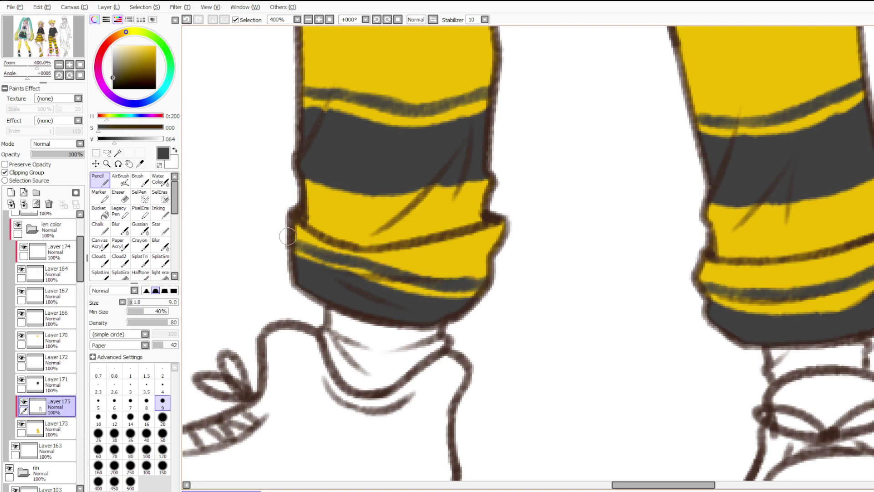
Draw thin dark grey lines above the calf and knee stripes on both trouser legs.
scroll(413, 336, down, 4)
scroll(412, 260, up, 2)
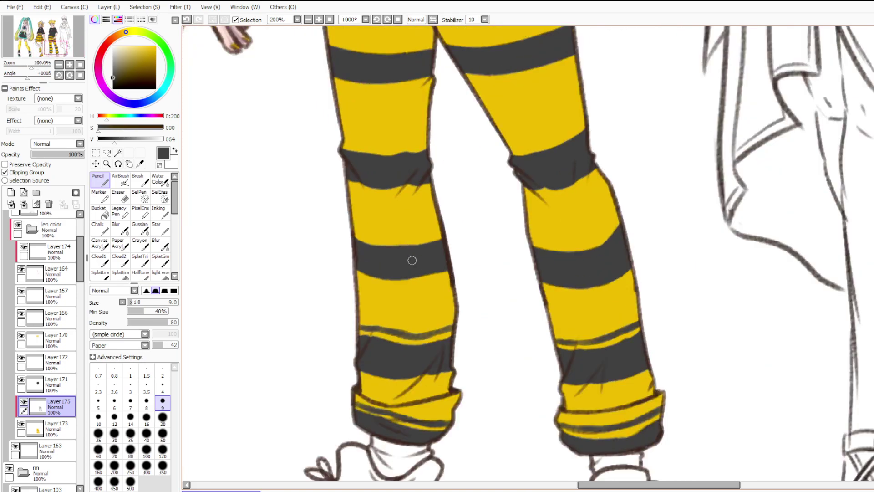
mouse_move(352, 231)
mouse_down()
mouse_move(377, 239)
mouse_move(447, 229)
mouse_move(406, 238)
mouse_move(355, 233)
mouse_up()
mouse_move(527, 239)
mouse_down()
mouse_move(584, 243)
mouse_move(623, 202)
mouse_move(592, 240)
mouse_move(536, 242)
mouse_up()
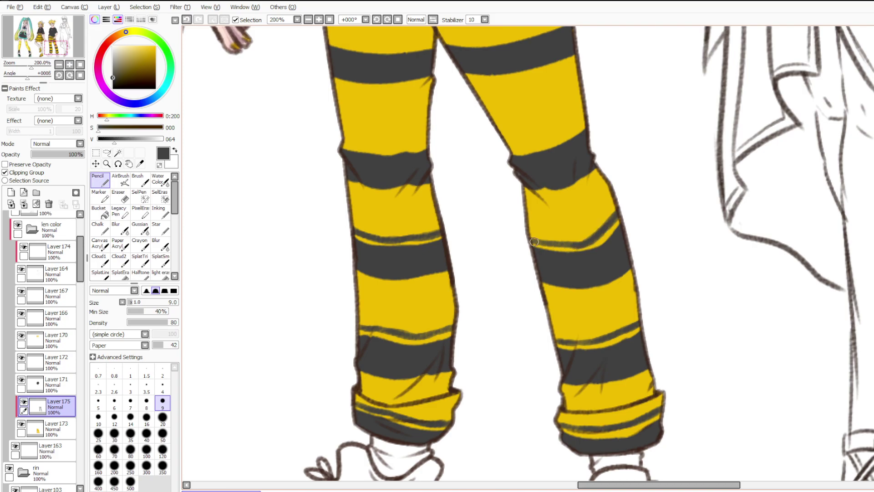
mouse_move(509, 147)
mouse_down()
mouse_move(542, 142)
mouse_move(590, 114)
mouse_move(533, 145)
mouse_up()
mouse_move(348, 143)
mouse_down()
mouse_move(432, 135)
mouse_move(362, 144)
mouse_move(336, 133)
mouse_up()
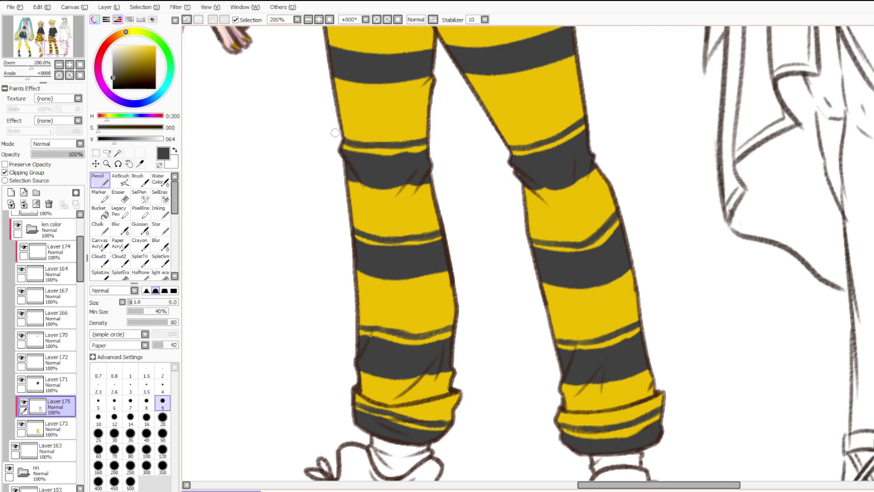
scroll(484, 255, down, 3)
scroll(471, 208, up, 3)
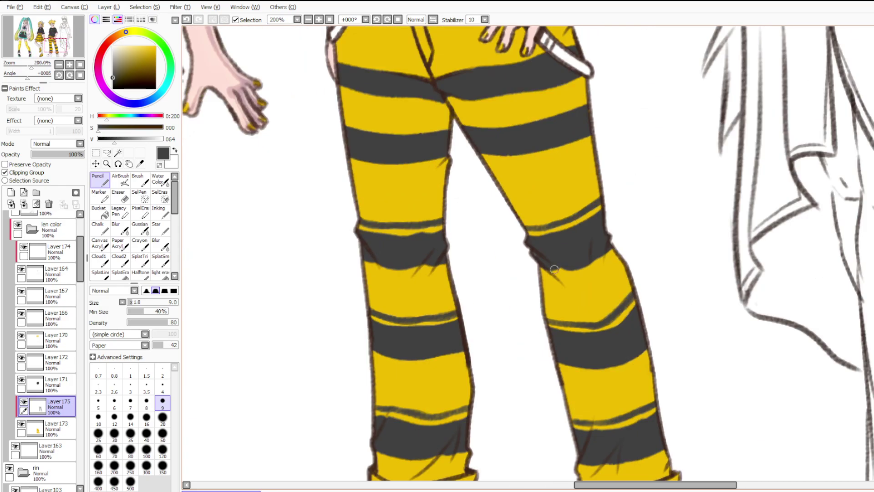
scroll(538, 239, down, 3)
scroll(553, 223, up, 3)
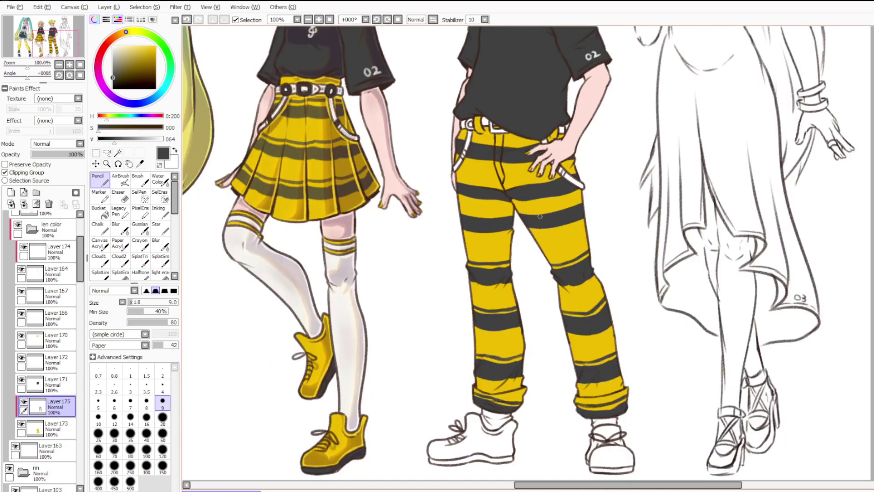
click(107, 152)
mouse_move(661, 181)
mouse_down()
mouse_move(492, 257)
mouse_move(365, 192)
mouse_move(561, 189)
mouse_move(655, 169)
mouse_up()
drag(562, 218, 564, 237)
key(ctrl+d)
Draw thin dark grey lines above the mid-thigh stripes on both trouser legs with the Pencil.
key(n)
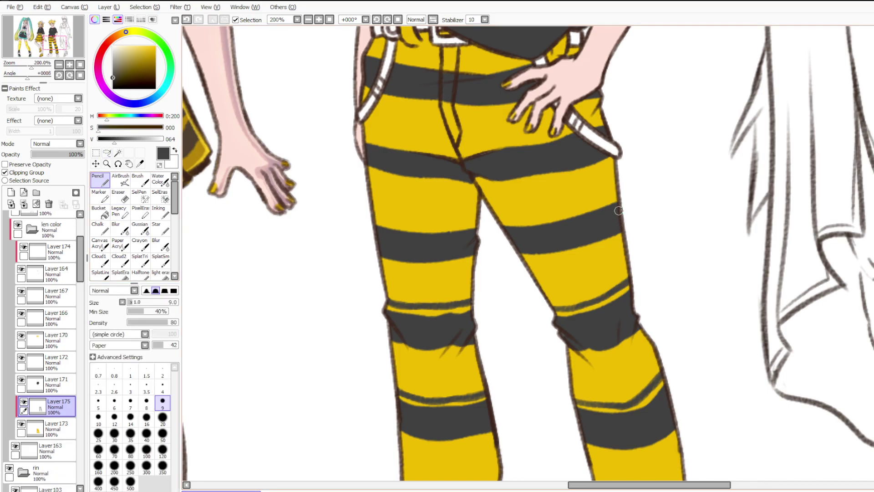
drag(370, 214, 477, 223)
drag(492, 218, 619, 193)
Draw thin dark grey lines above the stripe at crotch height on both sides, redoing the strokes around the fingers and strap.
drag(457, 151, 598, 109)
key(ctrl+z)
drag(524, 138, 575, 129)
key(ctrl+z)
drag(523, 137, 580, 126)
key(ctrl+z)
drag(524, 137, 601, 119)
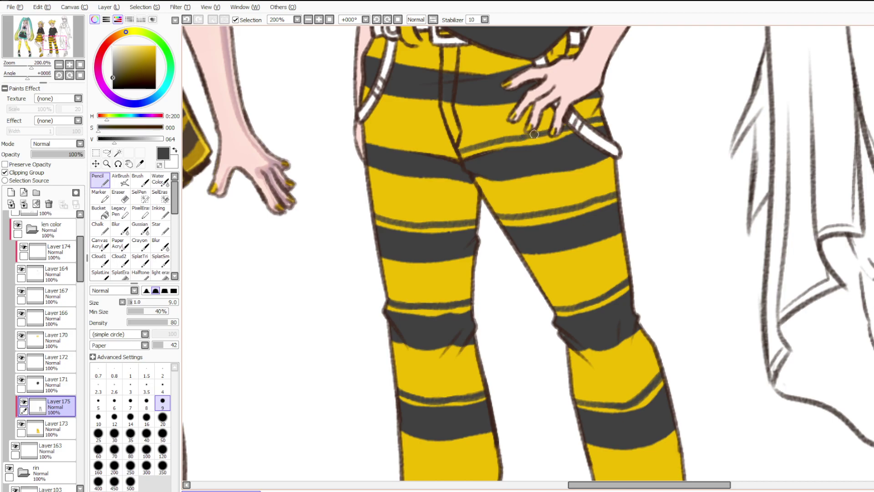
mouse_move(463, 150)
mouse_down()
mouse_move(483, 145)
mouse_move(362, 135)
mouse_move(451, 150)
mouse_up()
key(ctrl+z)
Draw a thin dark grey line above the uppermost trouser stripe, just below the belt.
mouse_move(366, 51)
mouse_down()
mouse_move(458, 64)
mouse_move(563, 51)
mouse_up()
key(ctrl+z)
drag(456, 64, 537, 57)
key(ctrl+z)
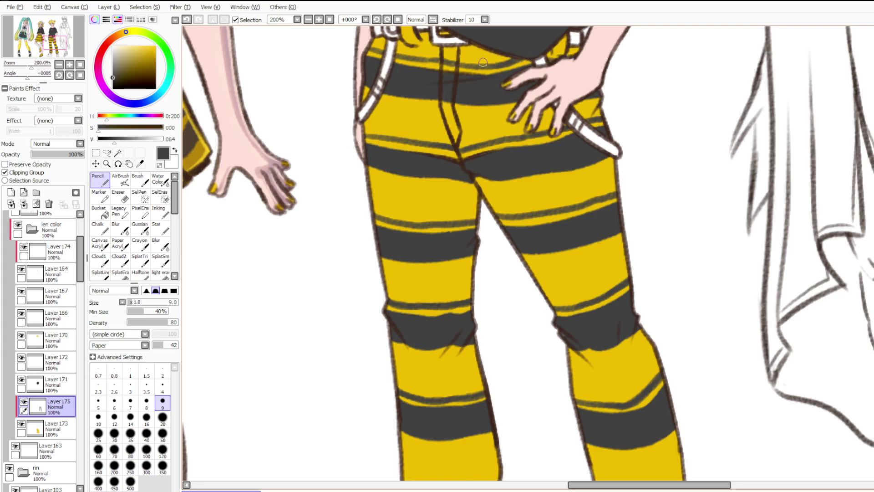
Lower the opacity of the stripe layer, Layer175, to 80%.
right_click(428, 115)
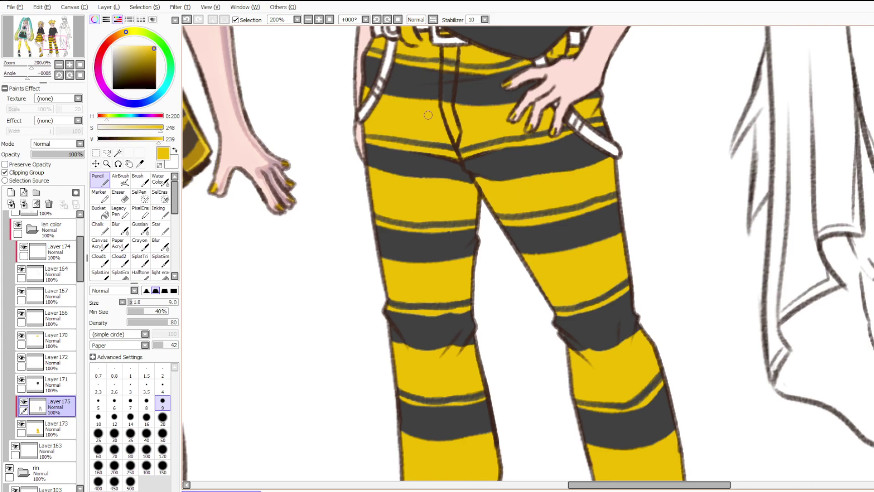
click(59, 428)
click(163, 418)
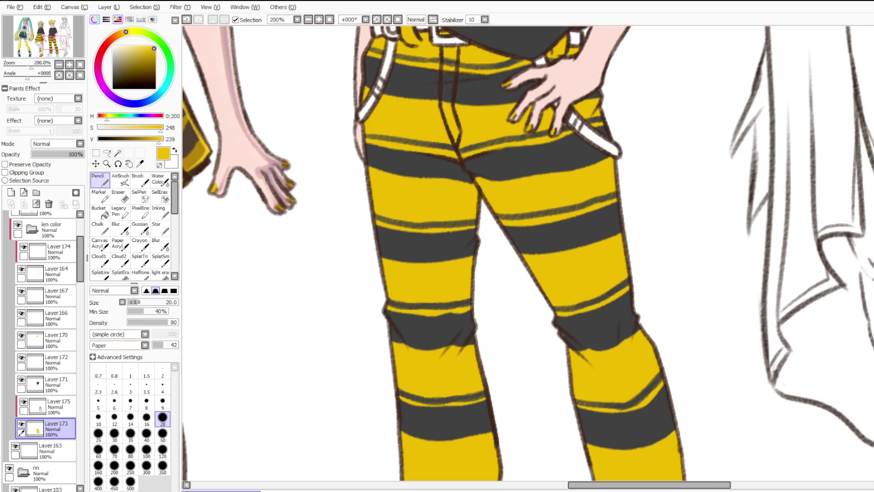
click(58, 406)
drag(50, 154, 57, 154)
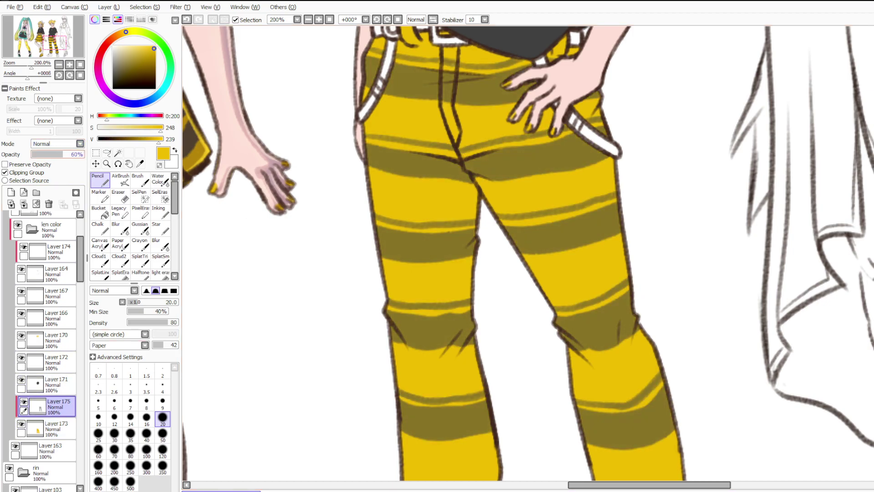
drag(64, 155, 69, 155)
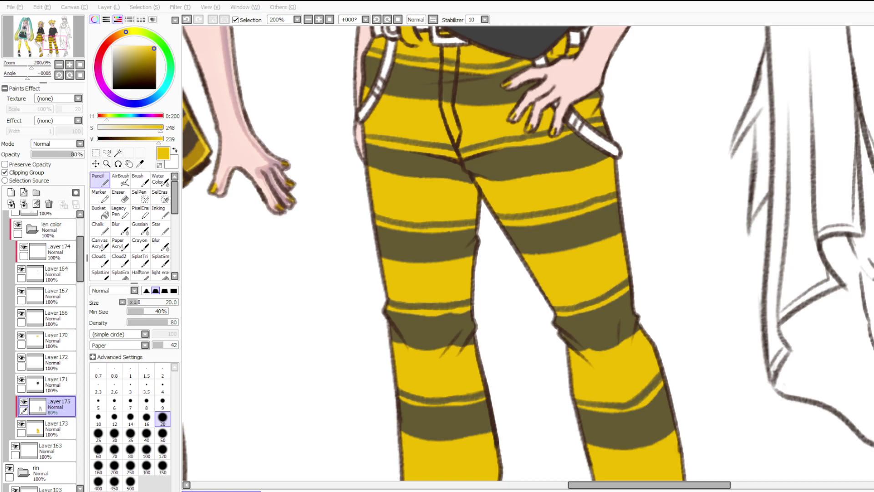
Check the stripes against Rin's skirt and add a new layer above Layer169 in the len folder.
scroll(473, 278, down, 4)
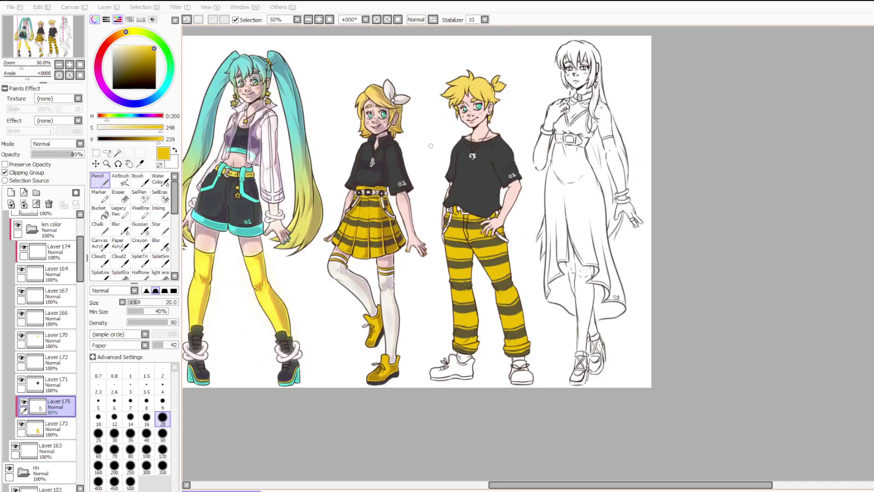
scroll(432, 140, up, 2)
scroll(298, 316, up, 1)
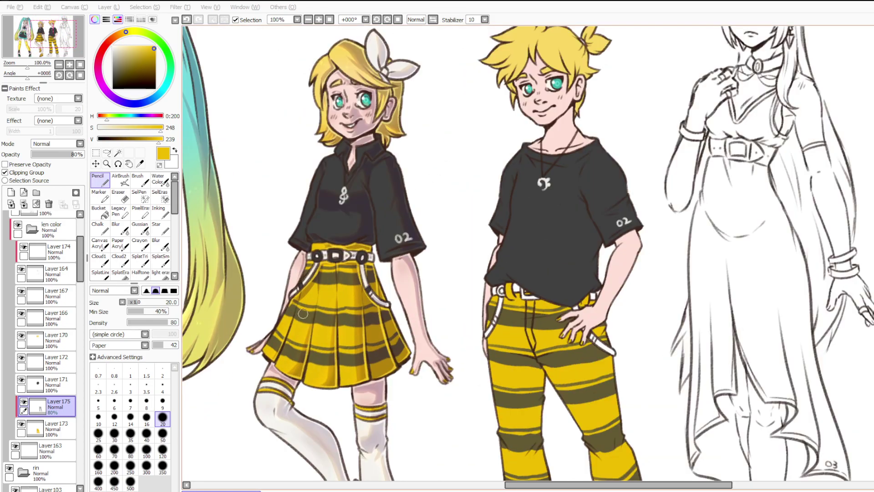
scroll(421, 263, down, 2)
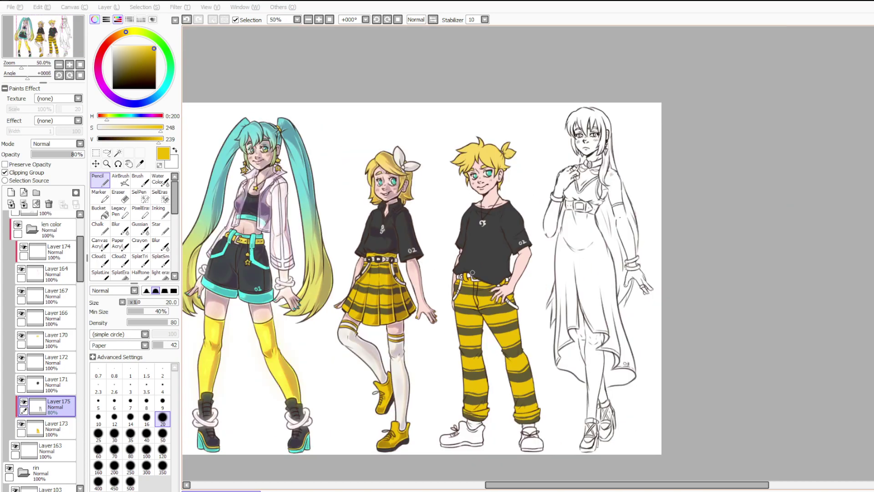
drag(505, 430, 500, 392)
scroll(50, 294, up, 3)
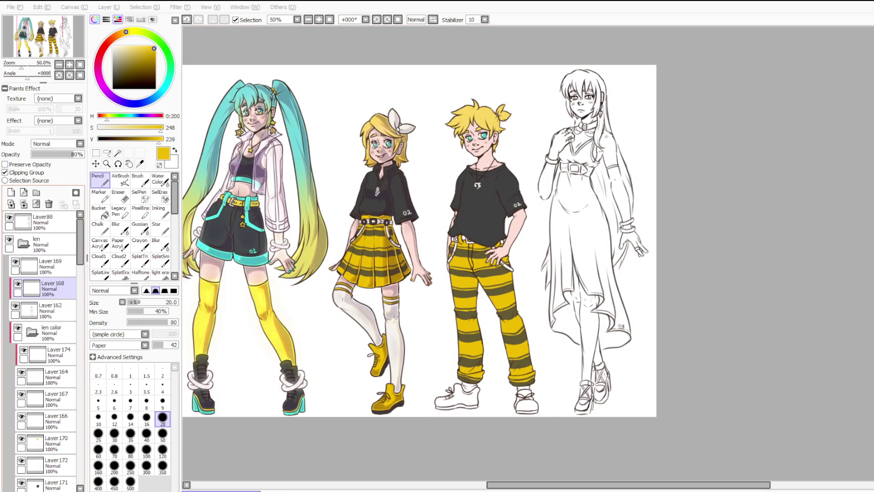
click(50, 266)
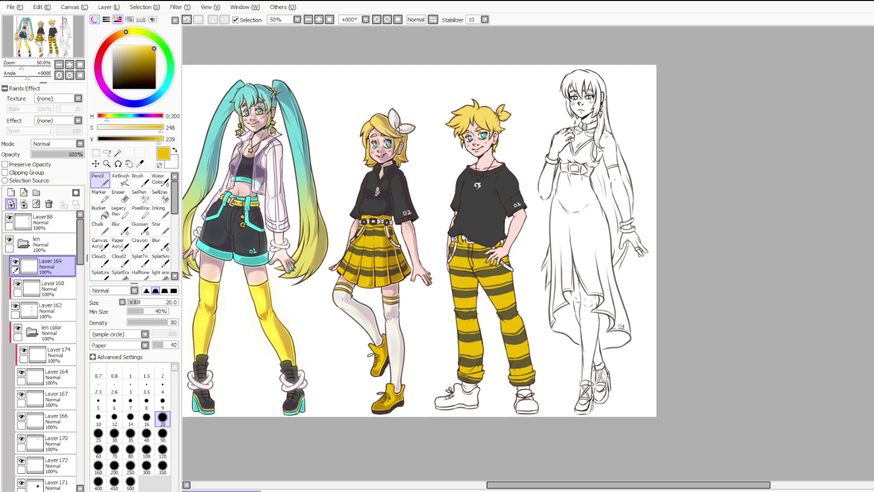
click(11, 192)
Draw two bee antennae on top of Len's hair with a size 9 Pencil in the dark brown line colour.
scroll(469, 108, up, 4)
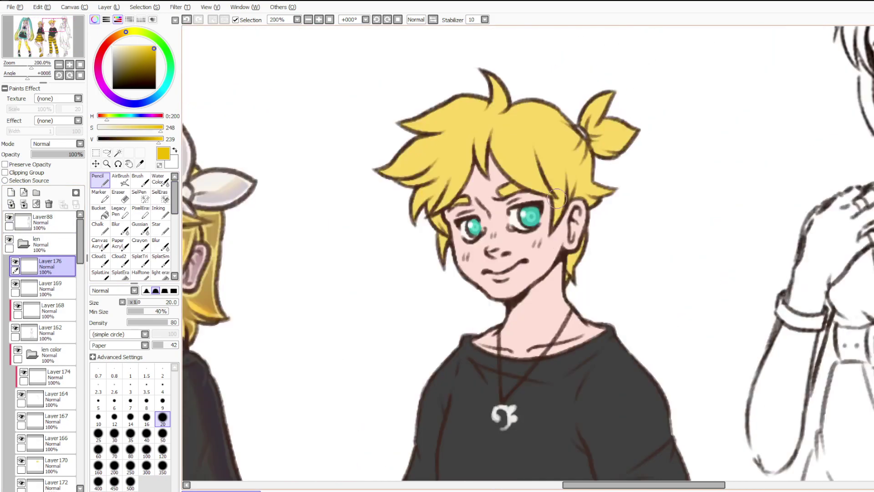
alt+click(519, 296)
click(162, 401)
mouse_move(455, 124)
mouse_down()
mouse_move(433, 76)
mouse_move(416, 84)
mouse_up()
mouse_move(535, 122)
mouse_down()
mouse_move(520, 69)
mouse_move(509, 74)
mouse_up()
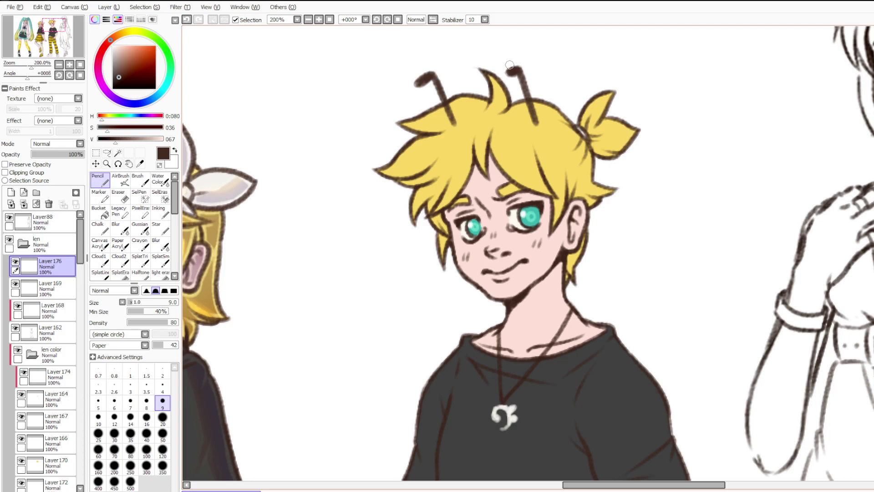
drag(437, 78, 451, 111)
drag(517, 70, 532, 107)
Draw two pairs of rounded bee wings behind Len's shoulders, with a larger wing above a smaller one on each side.
scroll(545, 37, down, 3)
scroll(546, 37, up, 2)
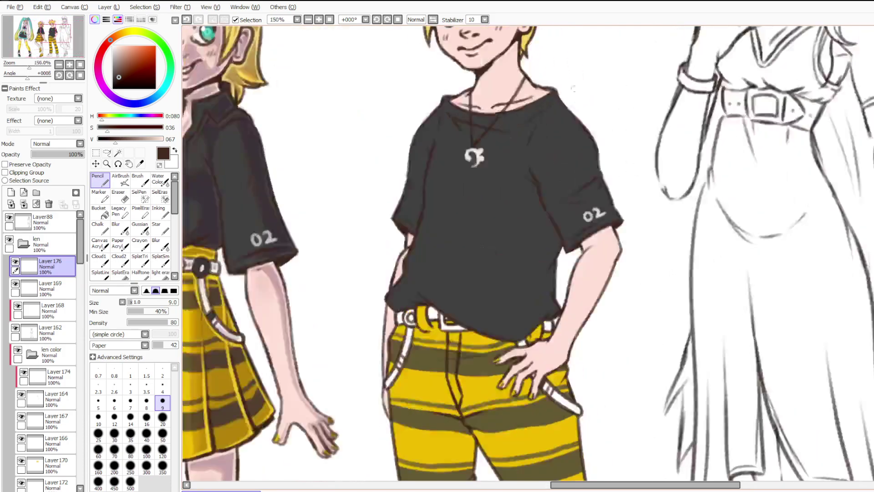
scroll(545, 37, down, 2)
scroll(524, 115, up, 1)
mouse_move(556, 195)
mouse_down()
mouse_move(609, 170)
mouse_move(572, 209)
mouse_up()
mouse_move(474, 181)
mouse_down()
mouse_move(442, 179)
mouse_move(469, 203)
mouse_up()
mouse_move(572, 207)
mouse_down()
mouse_move(594, 220)
mouse_move(578, 222)
mouse_up()
drag(444, 202, 455, 212)
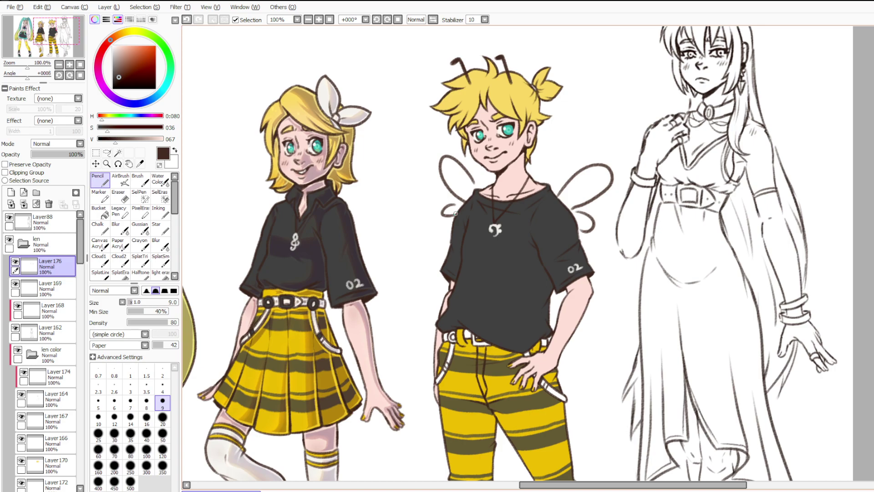
Draw a small filled dark brown stinger beside Len's hip and switch to the rectangular selection tool.
mouse_move(564, 362)
mouse_down()
mouse_move(572, 364)
mouse_move(565, 366)
mouse_up()
scroll(515, 257, down, 4)
scroll(501, 265, up, 1)
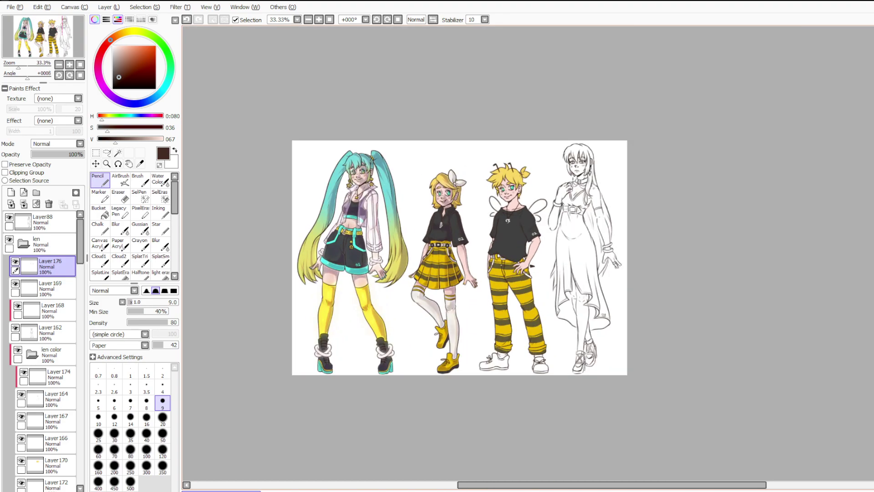
scroll(582, 321, up, 1)
scroll(476, 146, up, 2)
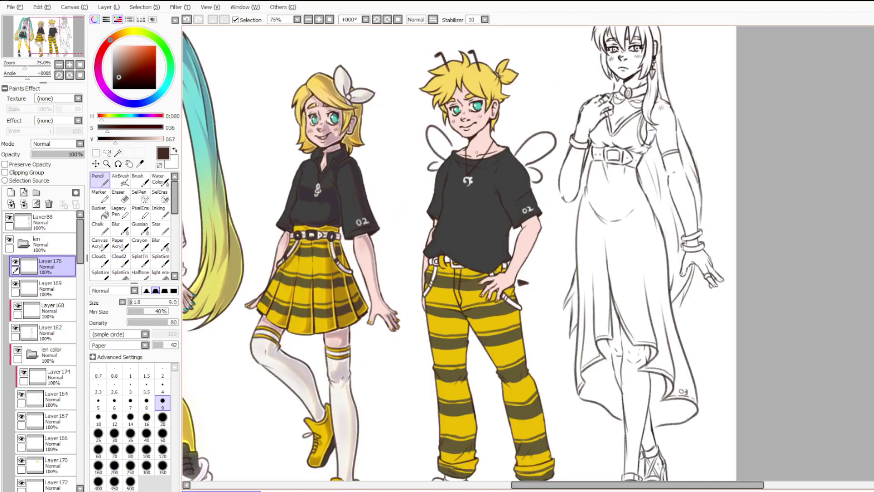
key(m)
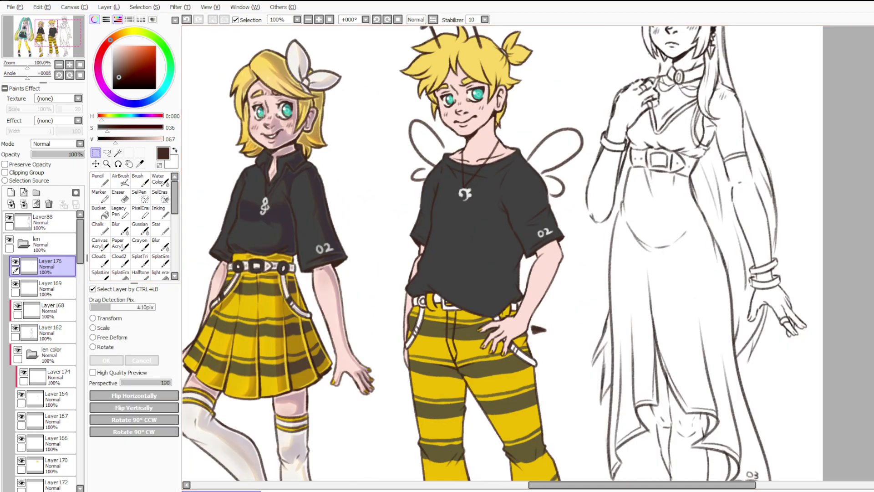
Move the wings on each side of Len's shoulders slightly upward, shifting the pair nearest Rin outward, and clear the selection.
drag(362, 217, 457, 116)
drag(425, 153, 420, 149)
drag(498, 114, 597, 236)
drag(556, 157, 555, 149)
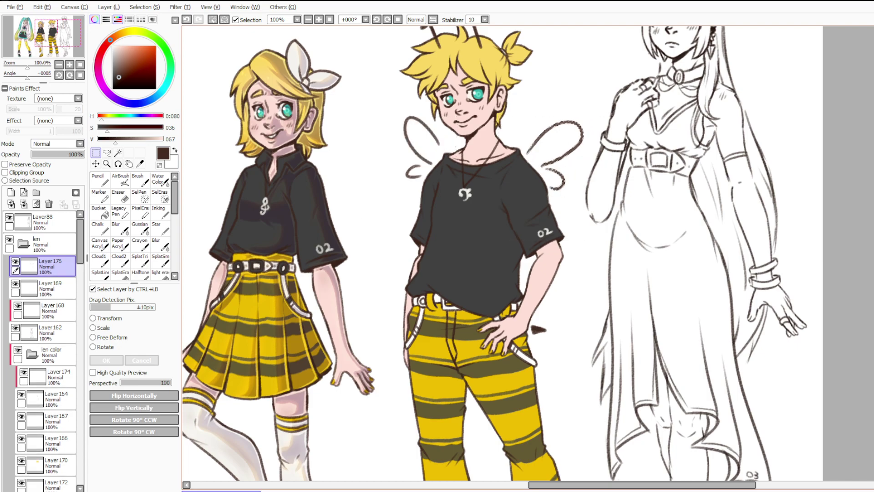
key(ctrl+d)
scroll(626, 184, down, 4)
scroll(638, 223, up, 2)
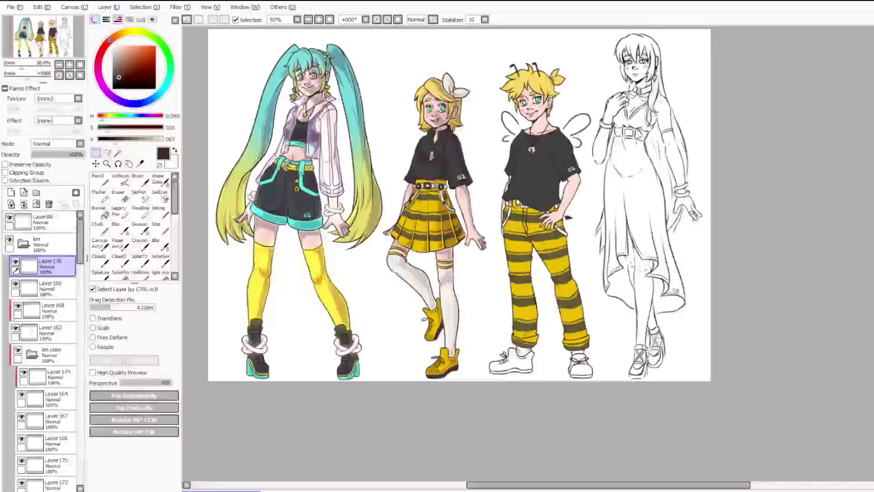
Review the lineup with Len's bee additions and sample the neutral dark grey of the clothing as the drawing colour.
key(alt)
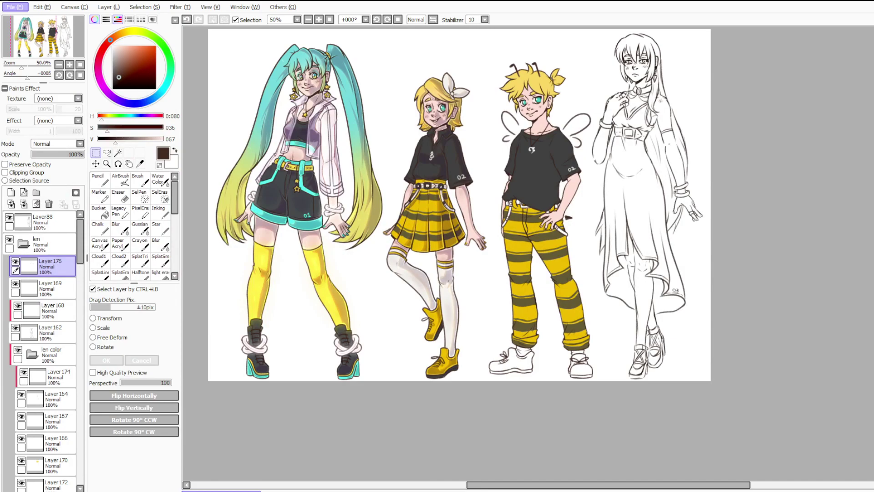
key(alt)
scroll(597, 73, up, 2)
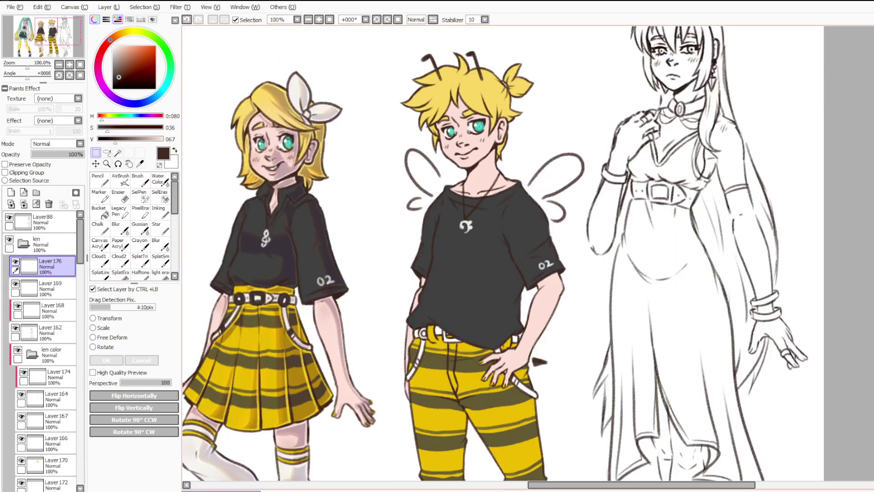
scroll(470, 43, down, 2)
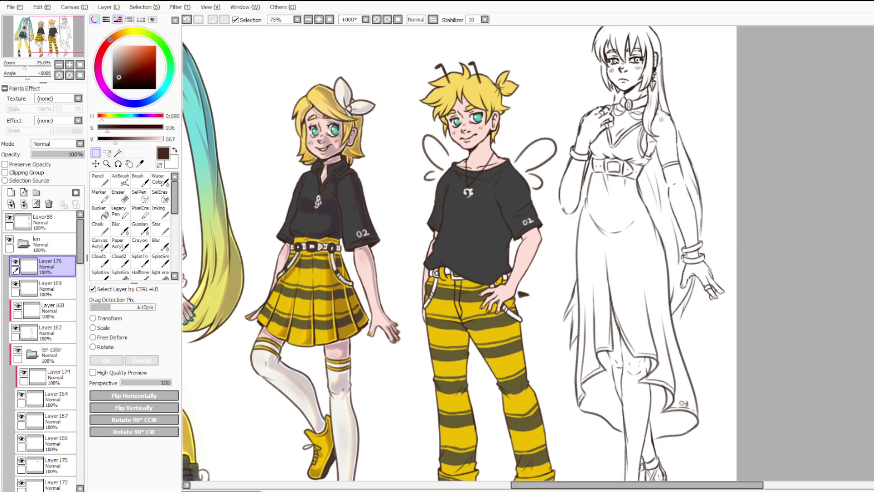
scroll(426, 350, up, 1)
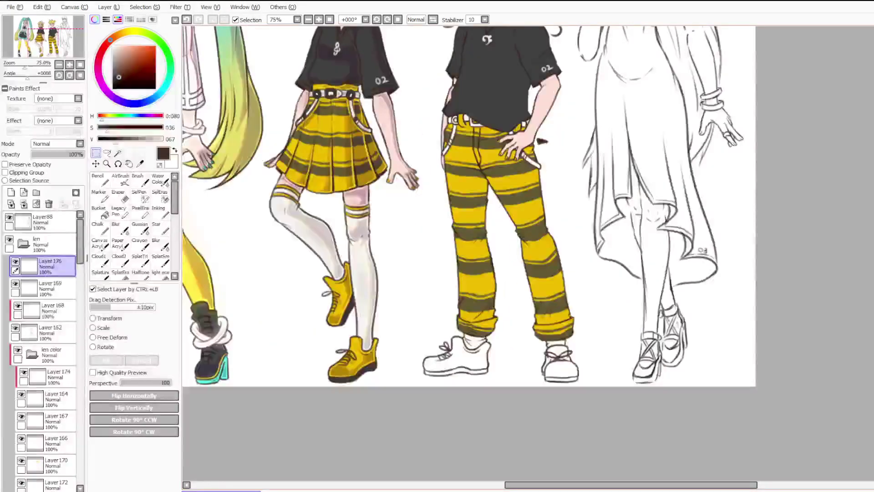
scroll(297, 344, down, 1)
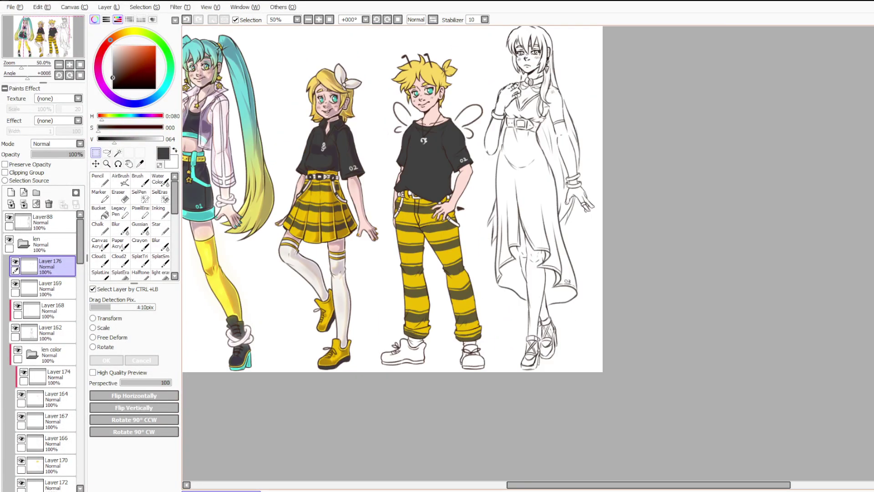
In the rin color folder, show Layer111 with the skirt's vertical stripes, try its opacity at 100%, and undo that opacity change.
scroll(43, 351, down, 5)
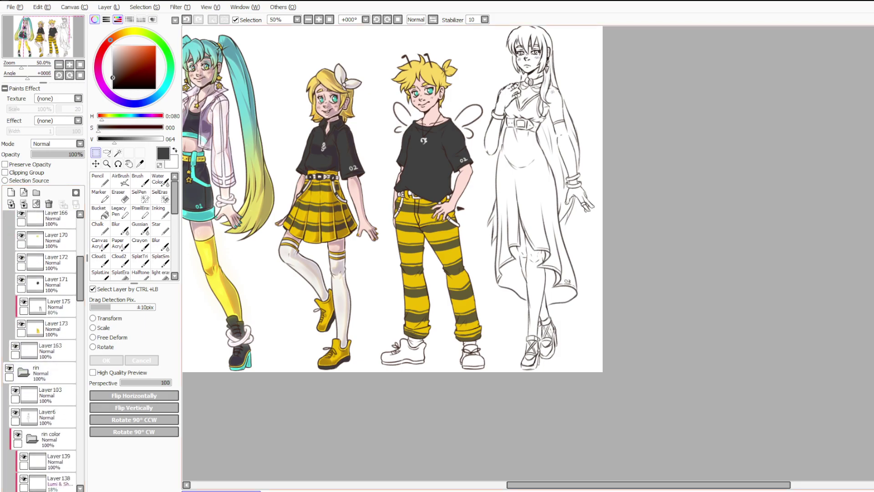
scroll(383, 89, up, 1)
scroll(39, 351, down, 4)
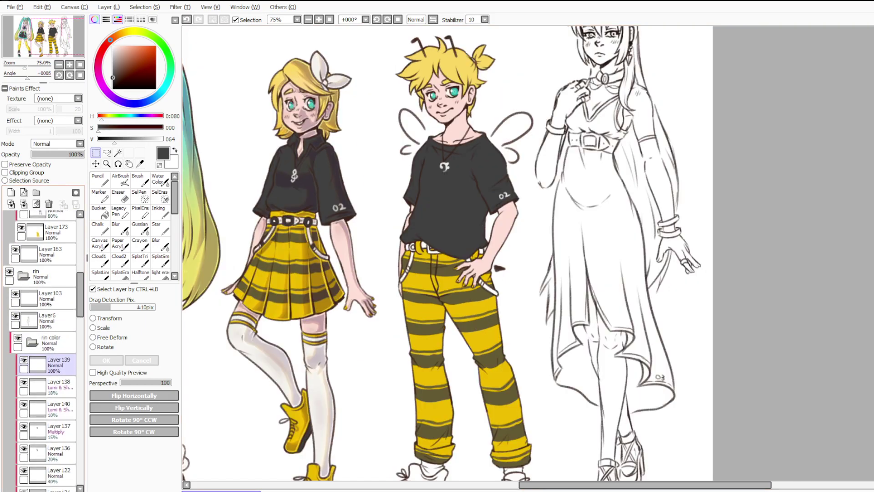
scroll(44, 359, down, 10)
scroll(45, 350, down, 5)
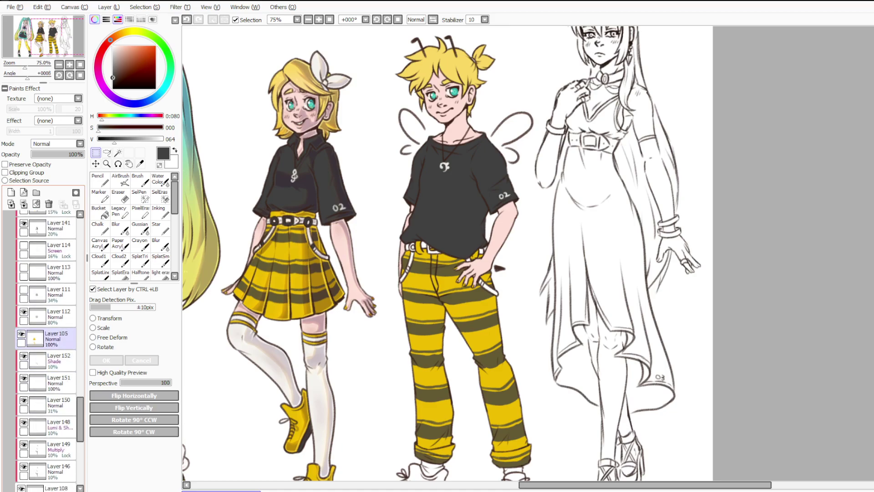
scroll(46, 342, up, 5)
click(52, 451)
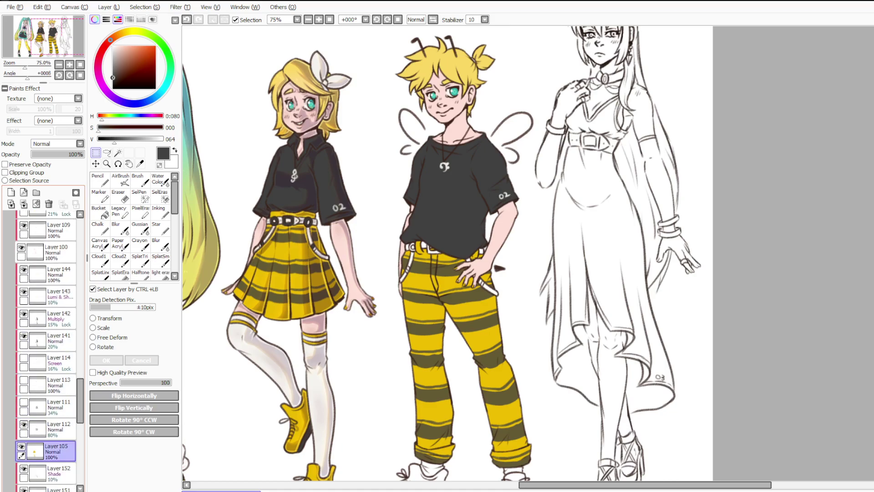
click(24, 402)
click(24, 402)
click(23, 402)
click(54, 408)
drag(53, 154, 85, 155)
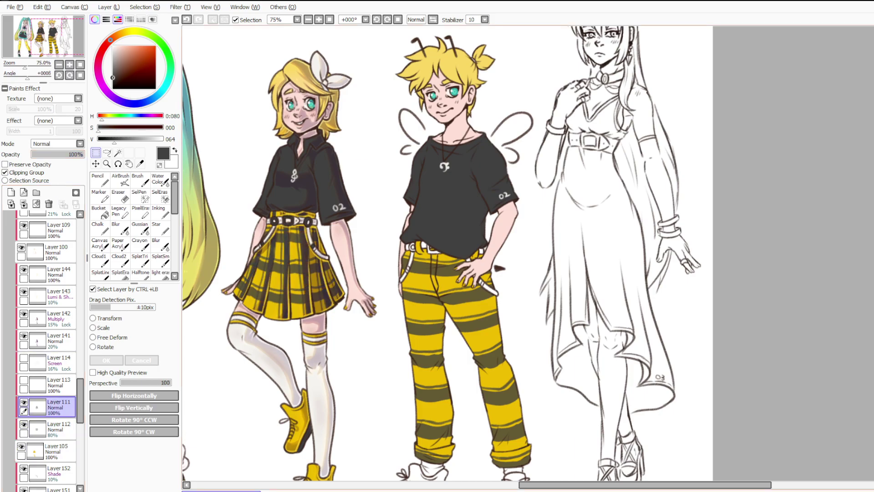
key(ctrl+z)
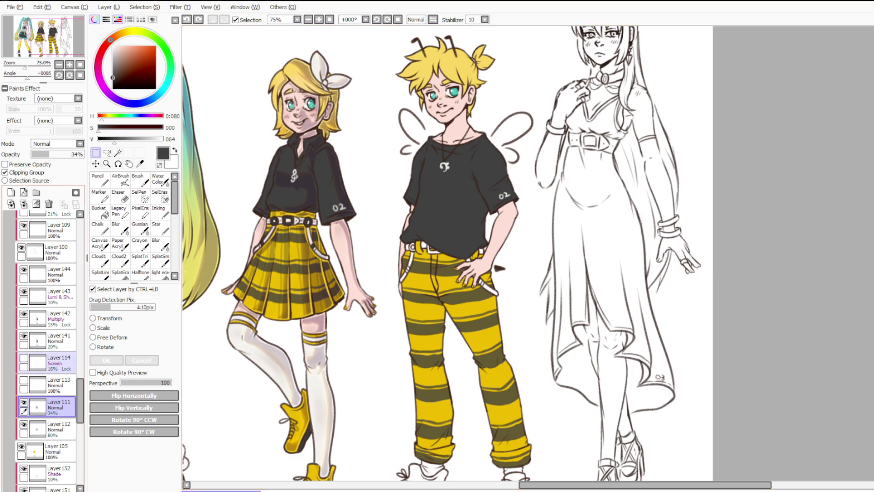
Add a new layer above Layer175 in the len color folder as part of the trousers' clipping group.
scroll(46, 364, up, 15)
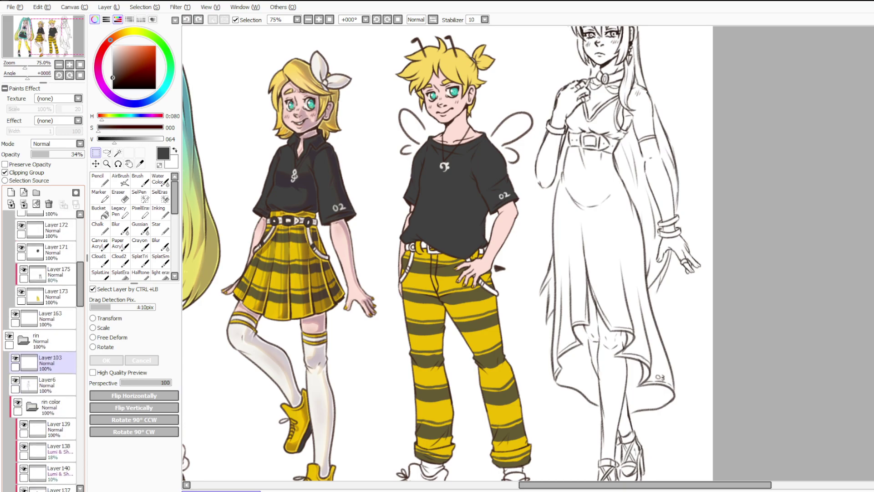
click(56, 386)
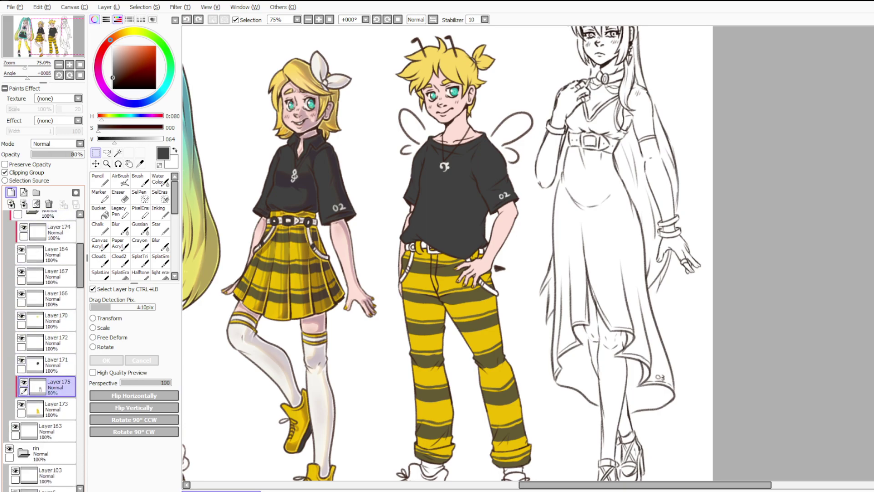
click(11, 192)
click(23, 172)
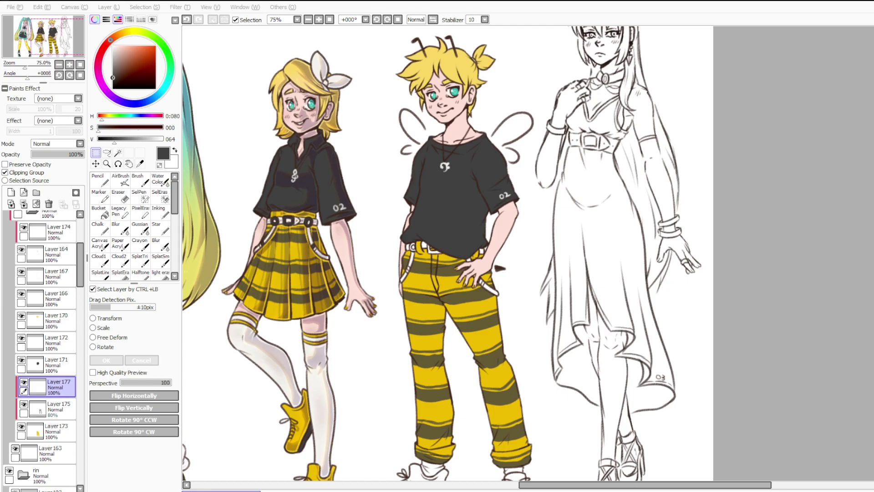
scroll(637, 310, down, 2)
scroll(582, 364, up, 3)
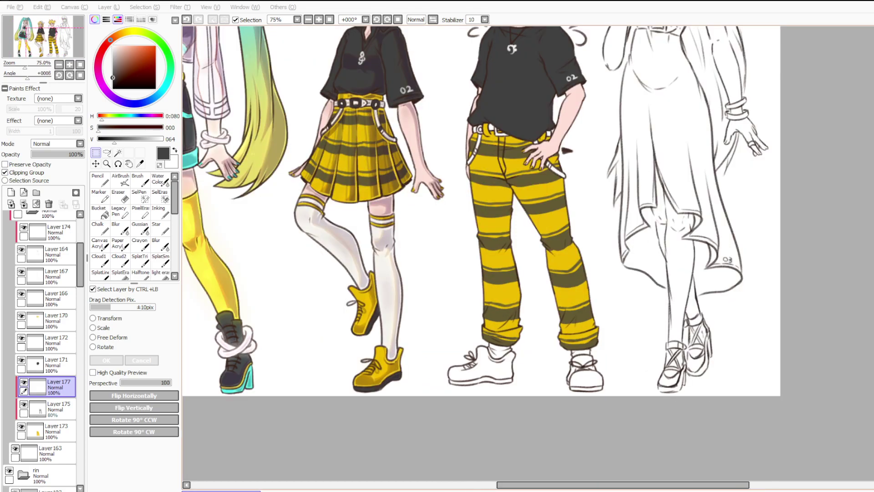
click(100, 196)
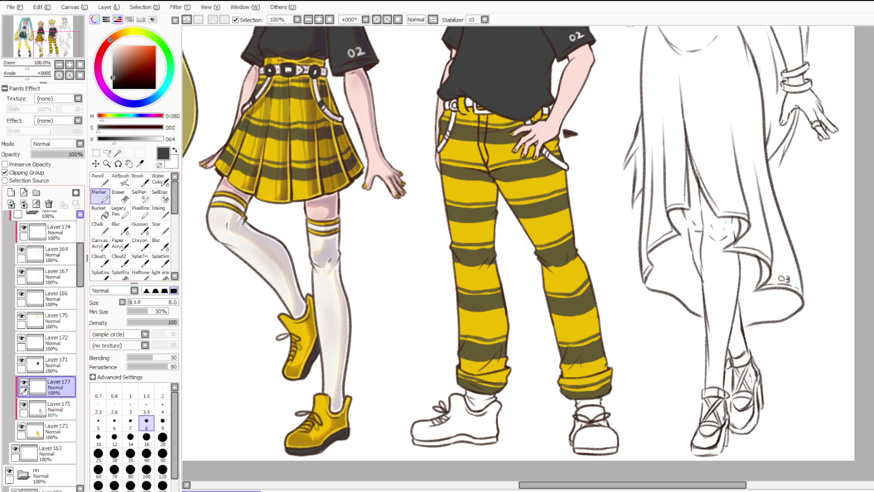
click(130, 438)
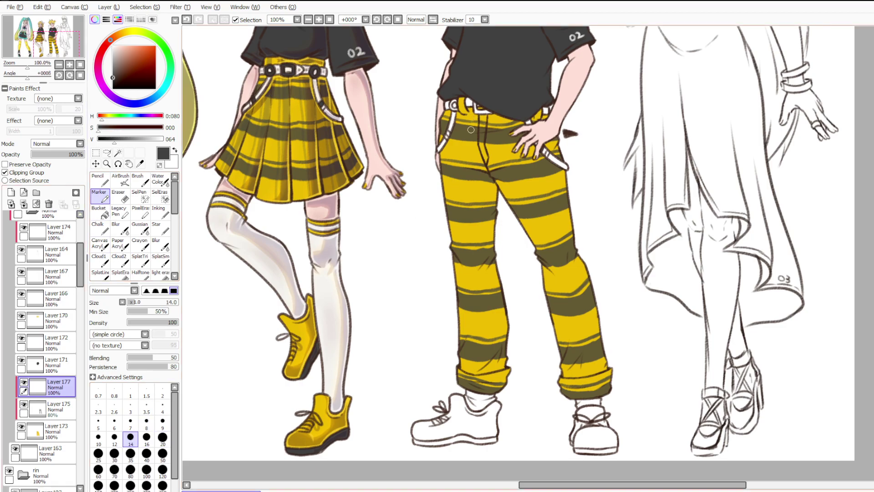
scroll(470, 132, up, 1)
scroll(475, 150, down, 1)
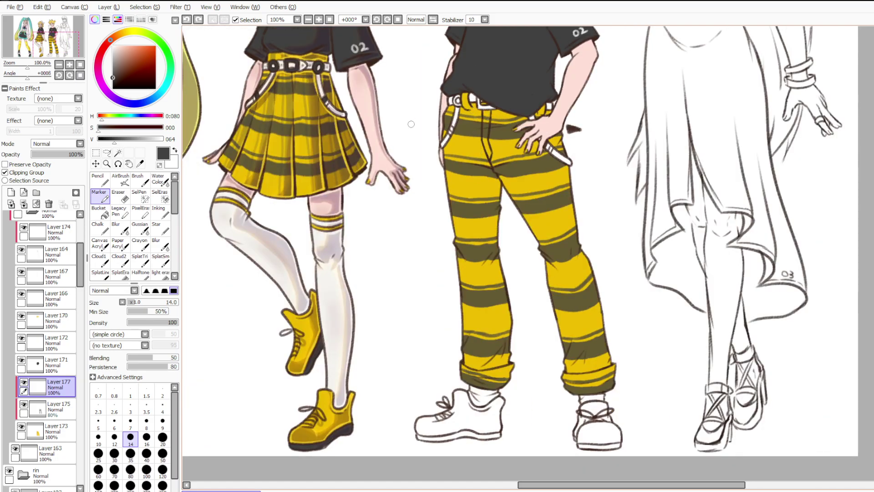
Set the Pencil to size 9 and try a dark grey vertical stripe down the middle of Len's trouser leg nearest Rin, undoing each attempt.
click(100, 181)
key(bracketleft)
key(bracketleft)
drag(487, 169, 484, 283)
key(ctrl+z)
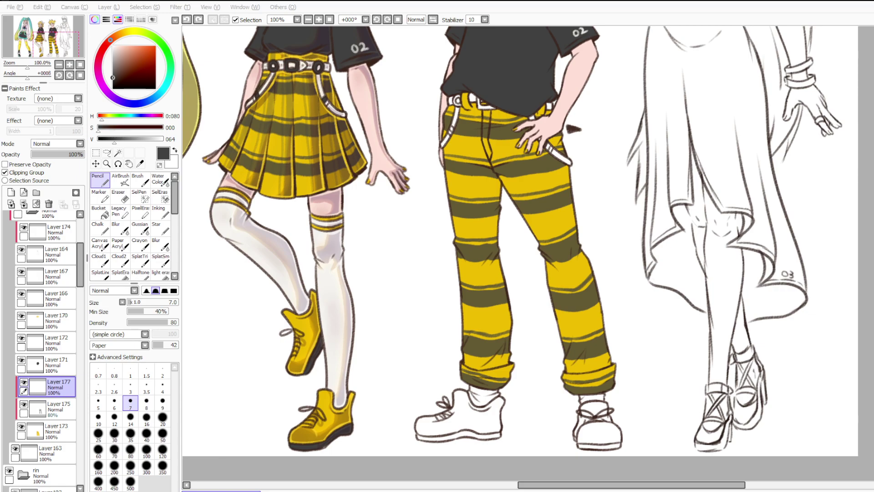
drag(485, 166, 489, 211)
click(162, 403)
key(ctrl+z)
drag(487, 168, 497, 284)
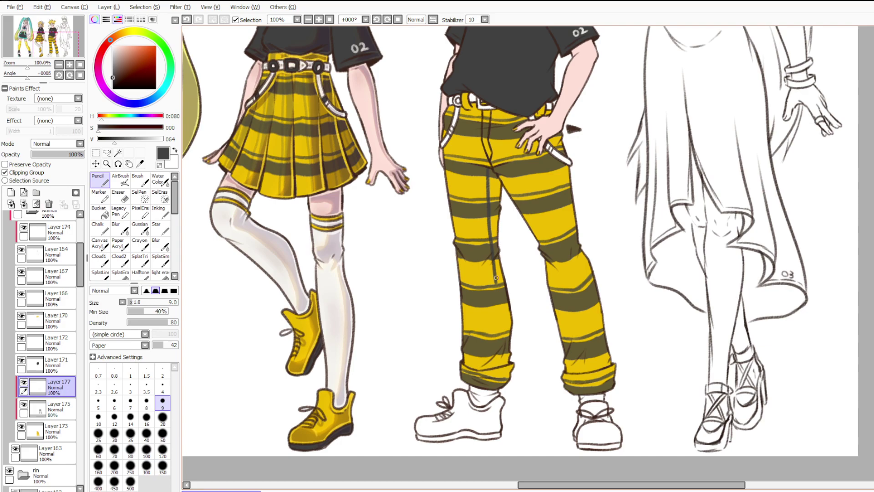
key(ctrl+z)
Draw a dark grey vertical stripe along the outer side of Len's trouser leg nearest Rin, from the waist to the cuff, replacing the first attempt.
mouse_move(447, 106)
mouse_down()
mouse_move(474, 368)
mouse_move(461, 263)
mouse_up()
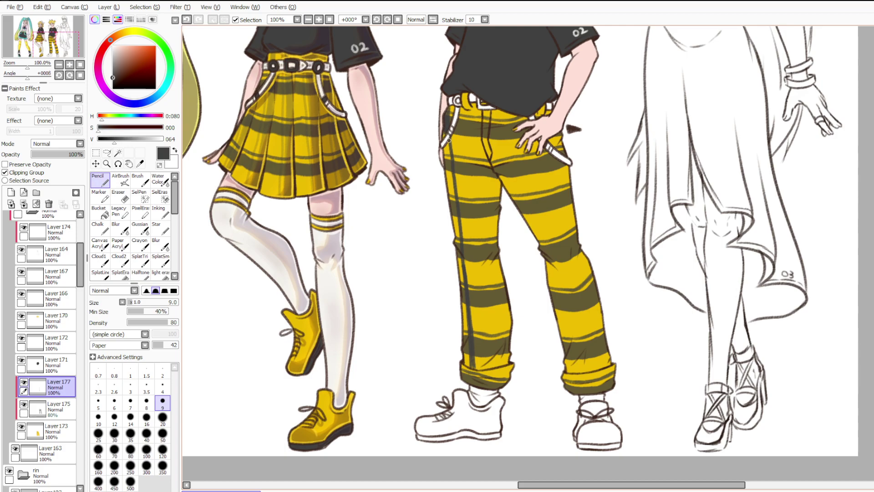
mouse_move(447, 143)
mouse_down()
mouse_move(449, 170)
mouse_move(447, 136)
mouse_move(457, 232)
mouse_move(445, 116)
mouse_up()
key(ctrl+z)
key(ctrl+z)
mouse_move(449, 220)
mouse_down()
mouse_move(456, 211)
mouse_move(471, 368)
mouse_move(466, 307)
mouse_up()
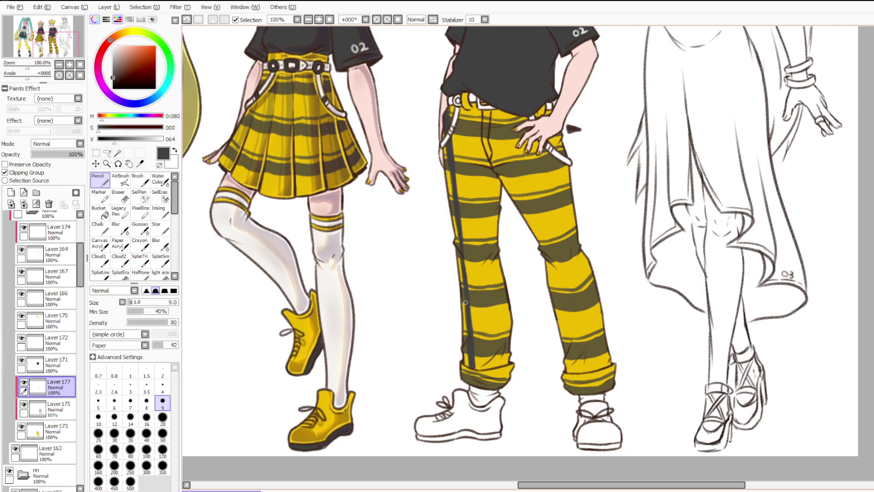
drag(464, 251, 473, 341)
Continue the vertical stripe over the rolled cuff of the same trouser leg, undoing the misplaced strokes.
scroll(539, 201, up, 1)
scroll(540, 266, down, 2)
scroll(504, 372, up, 6)
drag(406, 204, 413, 280)
key(ctrl+z)
drag(429, 222, 424, 274)
drag(445, 221, 447, 291)
key(ctrl+z)
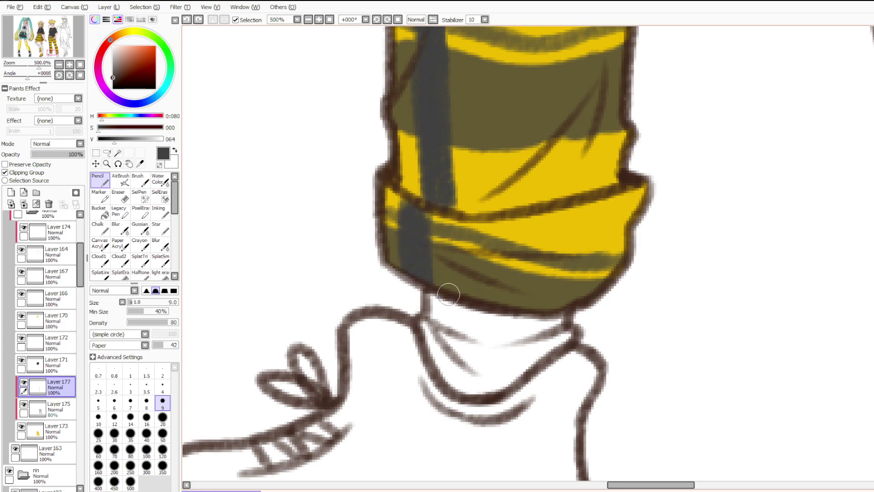
Examine the vertical stripe on Len's trousers against the plaid of Rin's skirt, both close up and across the whole figures.
scroll(455, 287, down, 5)
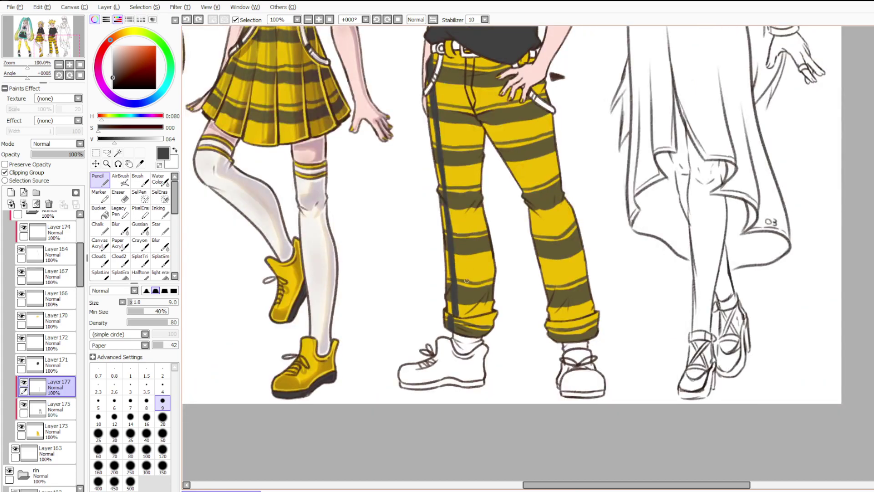
scroll(478, 359, down, 1)
scroll(477, 327, up, 1)
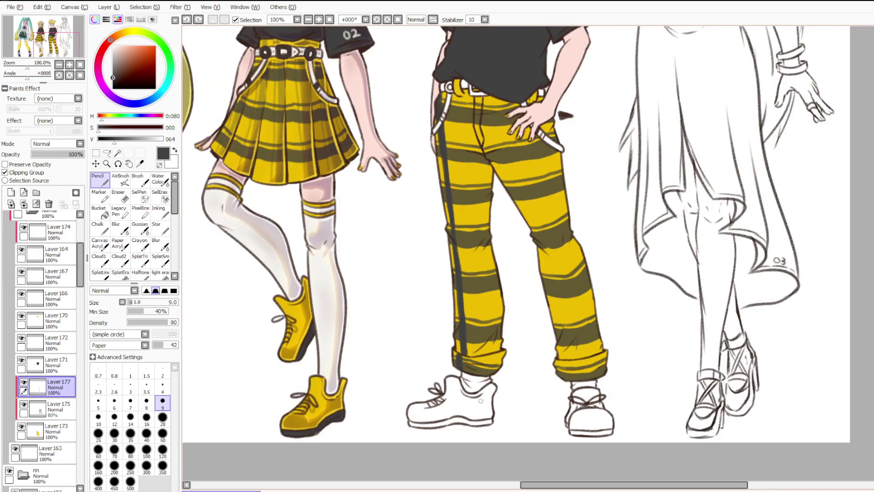
scroll(482, 400, down, 4)
scroll(508, 211, up, 3)
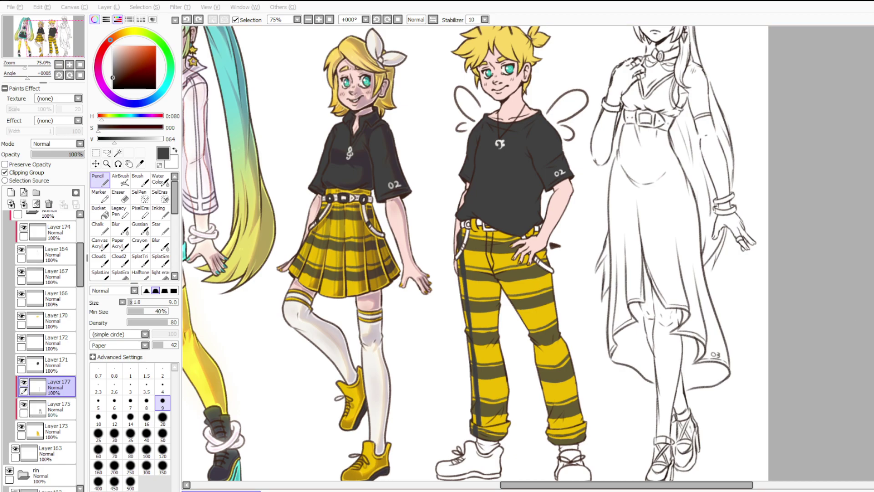
scroll(485, 177, down, 1)
scroll(490, 293, up, 1)
scroll(467, 318, down, 1)
scroll(465, 321, up, 1)
scroll(464, 321, up, 1)
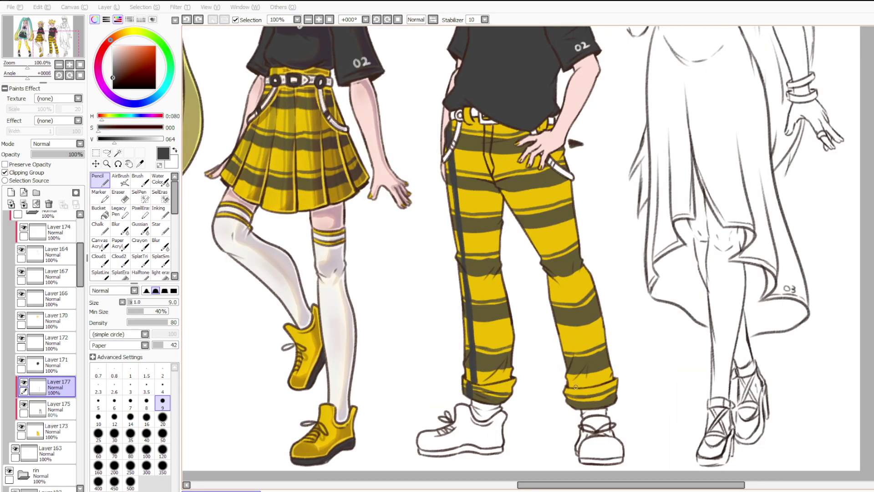
scroll(626, 392, up, 1)
scroll(528, 343, down, 1)
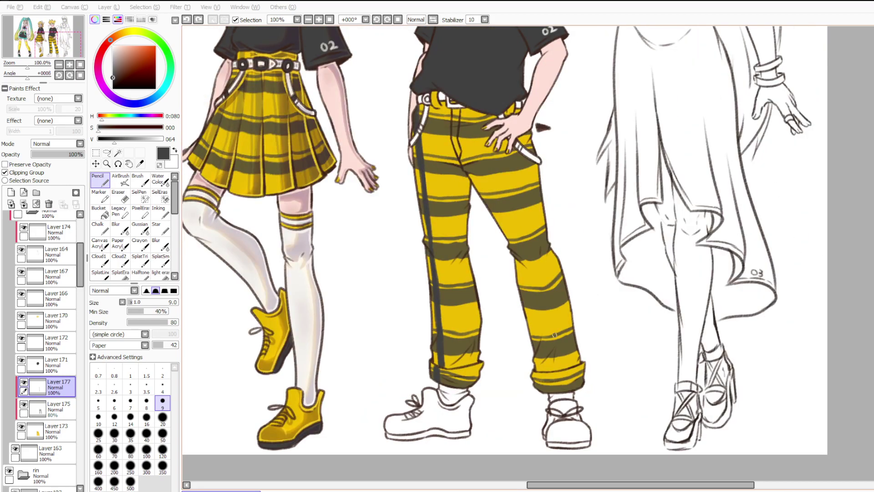
Try a second vertical stripe beside the first on Len's trouser leg and undo it.
drag(427, 107, 446, 284)
key(ctrl+z)
key(ctrl+z)
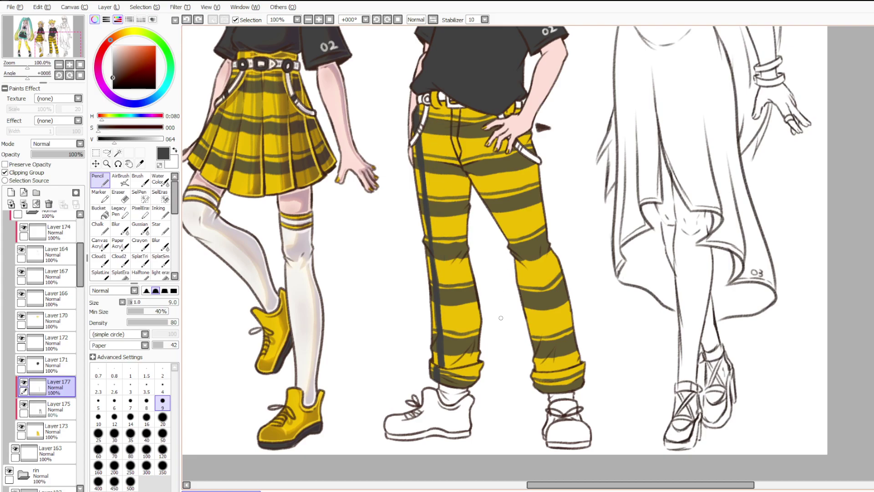
Draw a thinner second dark grey vertical stripe just inside the first one on Len's trouser leg nearest Rin.
scroll(500, 318, up, 2)
scroll(501, 318, down, 3)
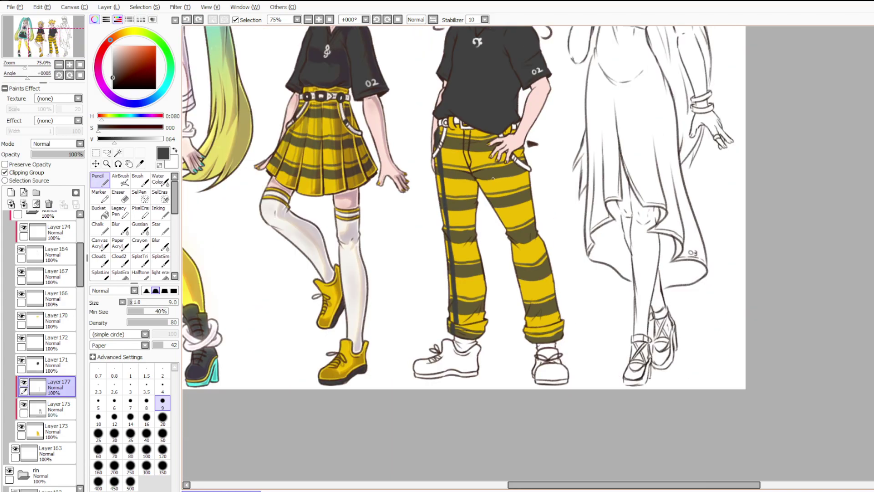
scroll(490, 147, up, 3)
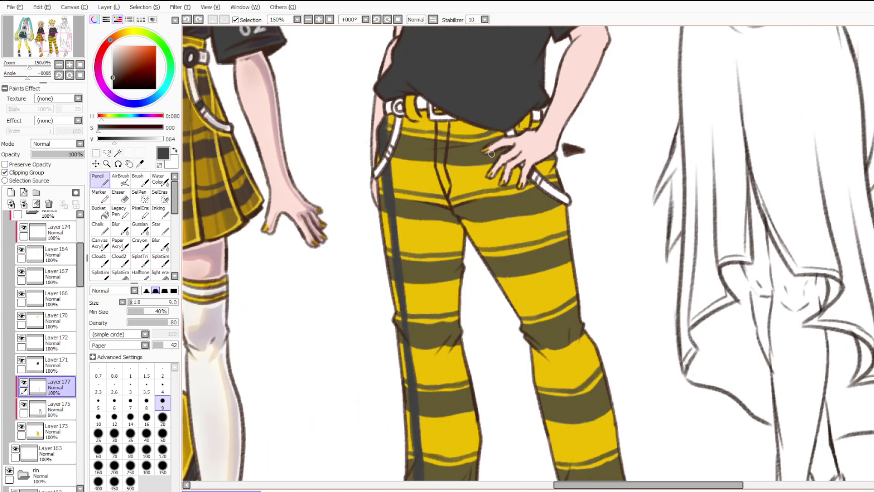
drag(392, 115, 394, 120)
drag(396, 150, 418, 350)
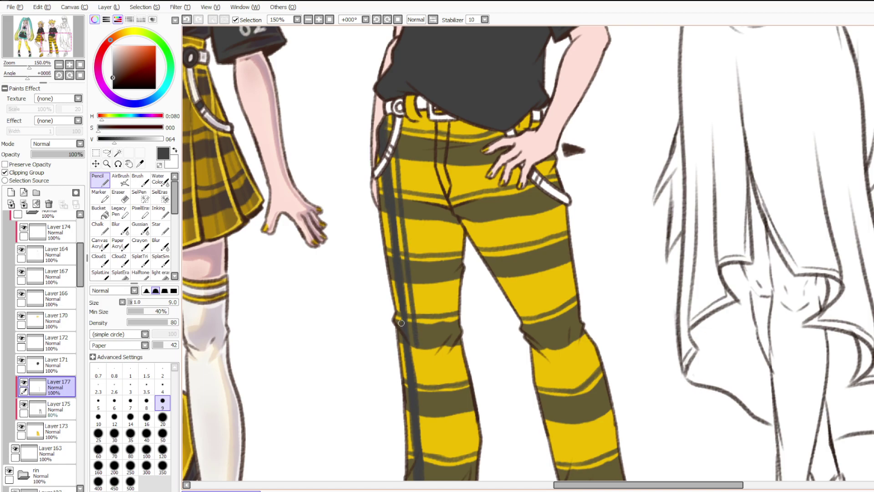
scroll(392, 299, down, 2)
scroll(445, 217, up, 2)
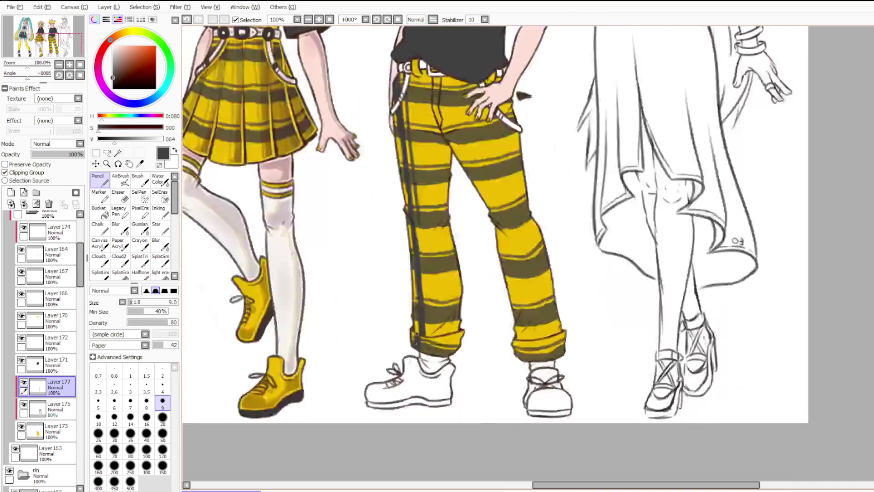
Draw another dark grey vertical stripe from the waistband down the inner side of the trouser leg nearest Rin, undoing misplaced strokes.
mouse_move(404, 233)
mouse_down()
mouse_move(423, 384)
mouse_move(416, 423)
mouse_up()
key(ctrl+z)
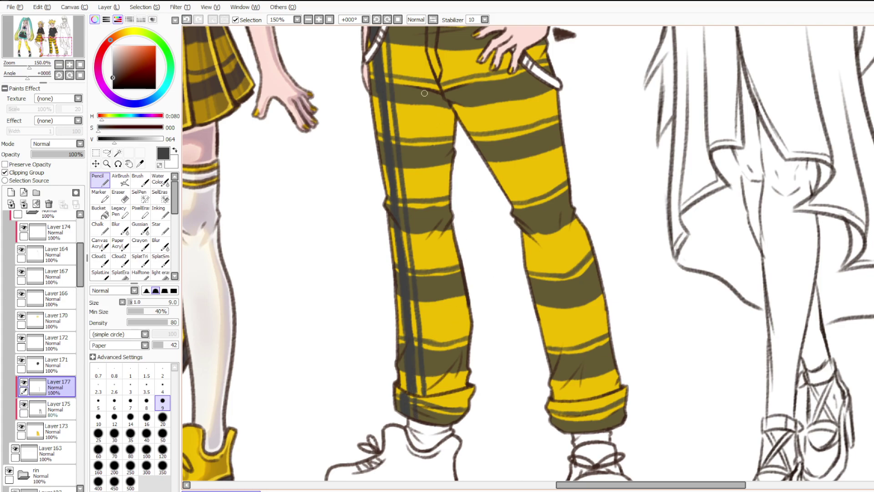
scroll(473, 364, down, 2)
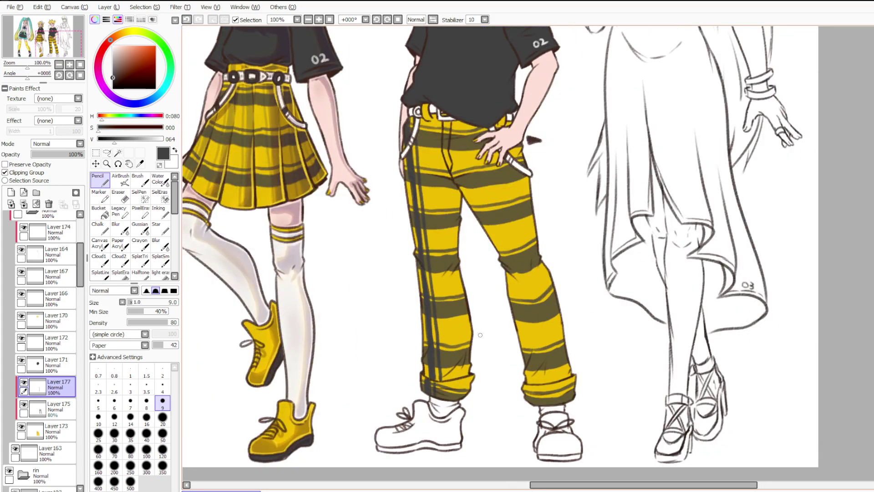
drag(419, 182, 415, 137)
drag(426, 121, 434, 199)
key(ctrl+z)
drag(426, 121, 431, 175)
key(ctrl+z)
drag(428, 122, 459, 363)
key(ctrl+z)
mouse_move(445, 269)
mouse_down()
mouse_move(455, 378)
mouse_move(452, 269)
mouse_move(429, 115)
mouse_move(449, 273)
mouse_up()
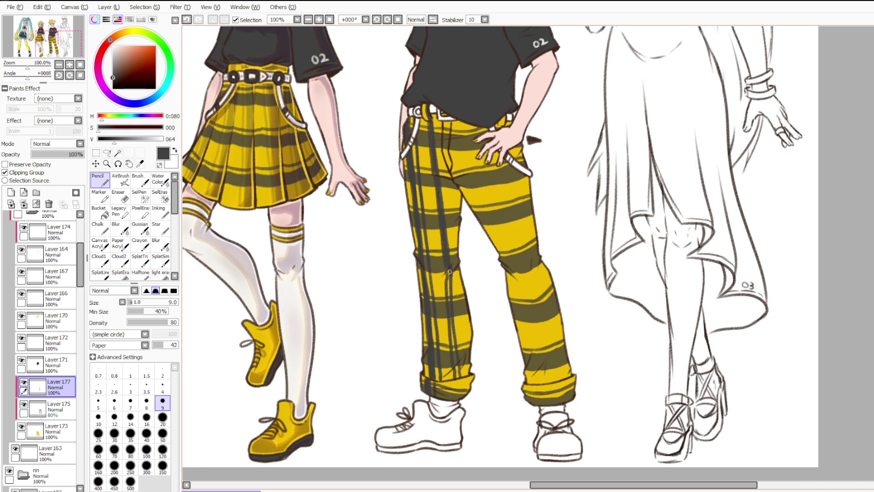
Widen the lower part of the inner stripe from the knee down over the rolled cuff of the leg nearest Rin.
scroll(817, 206, up, 1)
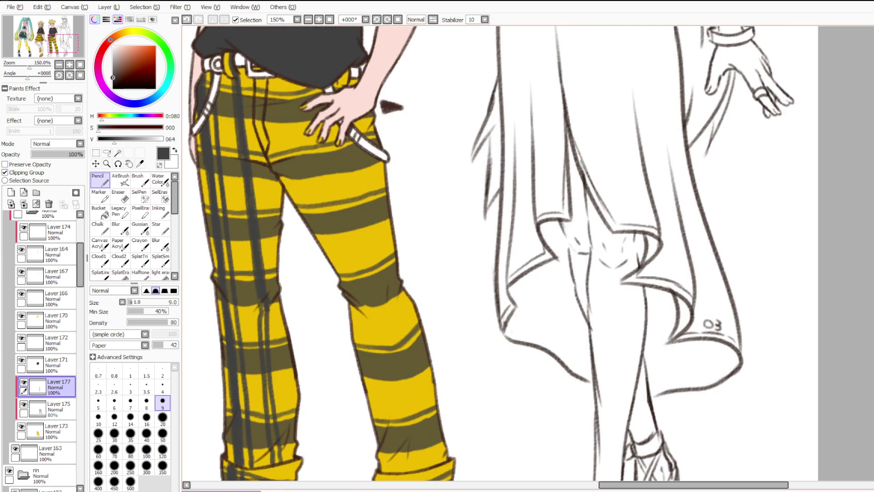
scroll(810, 228, down, 1)
scroll(810, 244, up, 1)
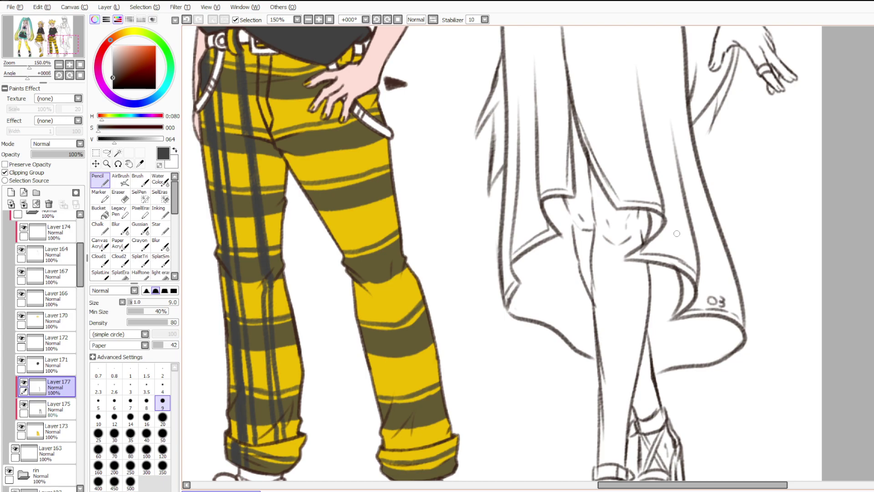
scroll(672, 232, down, 1)
scroll(414, 241, up, 1)
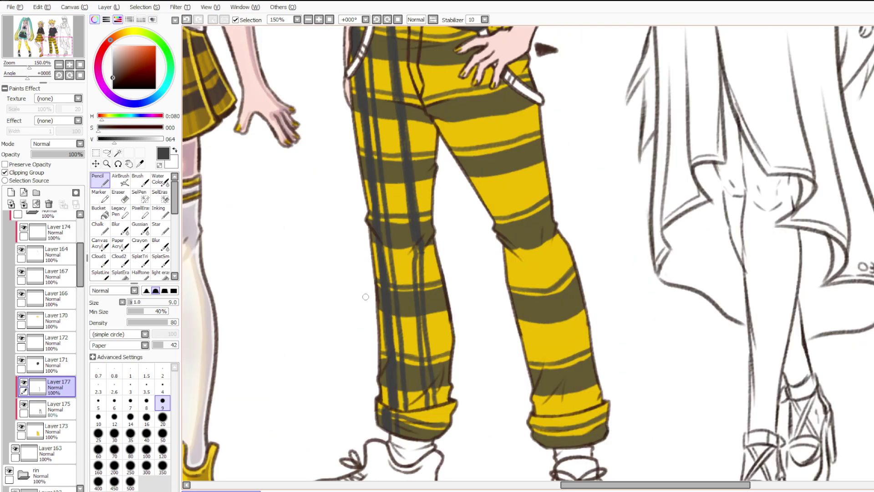
mouse_move(415, 240)
mouse_down()
mouse_move(432, 404)
mouse_move(432, 389)
mouse_move(425, 442)
mouse_move(430, 409)
mouse_up()
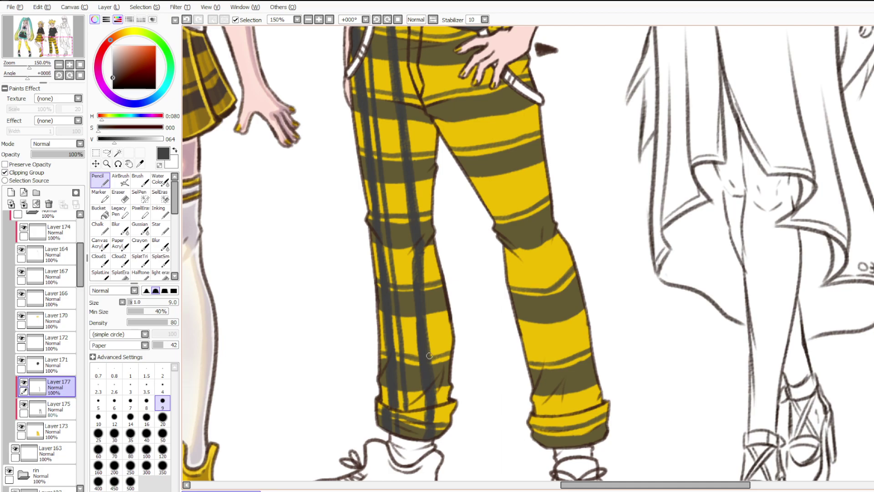
drag(415, 263, 414, 229)
Add a thinner parallel stripe beside the inner stripe on the leg nearest Rin, running from the cuff up to the waistband.
mouse_move(440, 435)
mouse_down()
mouse_move(429, 248)
mouse_move(431, 315)
mouse_up()
key(ctrl+z)
key(ctrl+z)
drag(429, 246, 439, 379)
drag(425, 244, 411, 106)
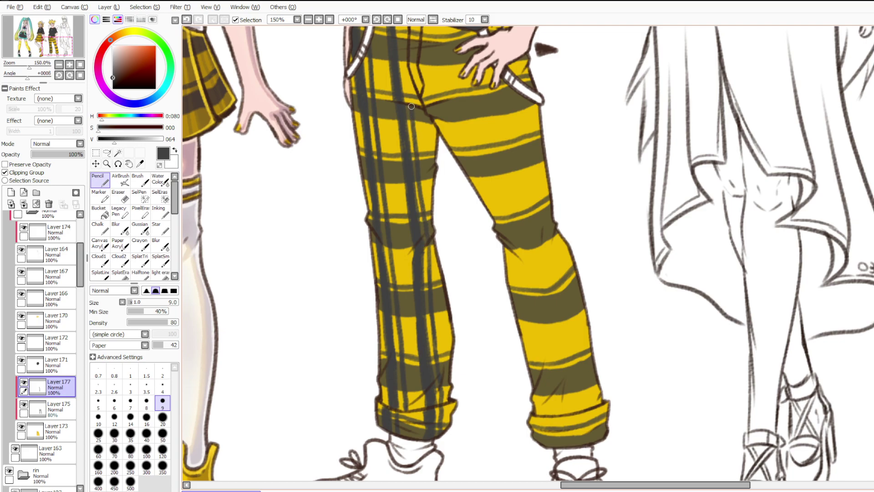
scroll(407, 83, down, 3)
scroll(410, 135, up, 6)
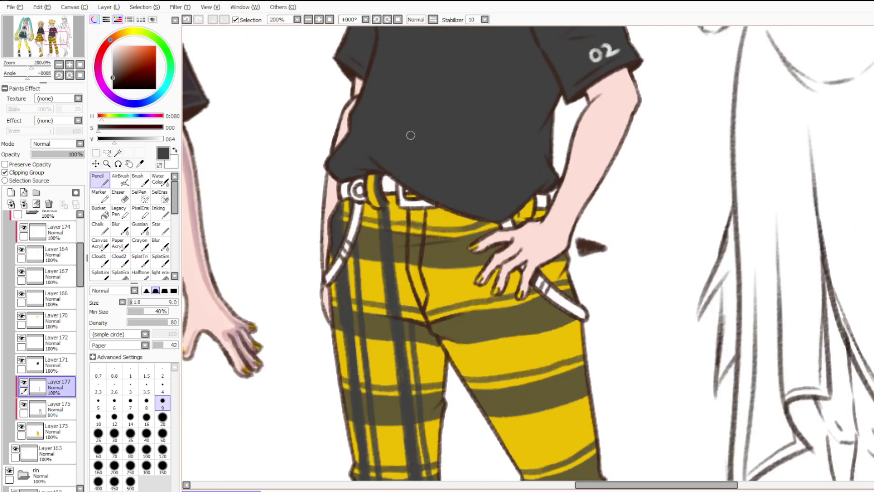
drag(424, 366, 393, 178)
drag(409, 274, 411, 291)
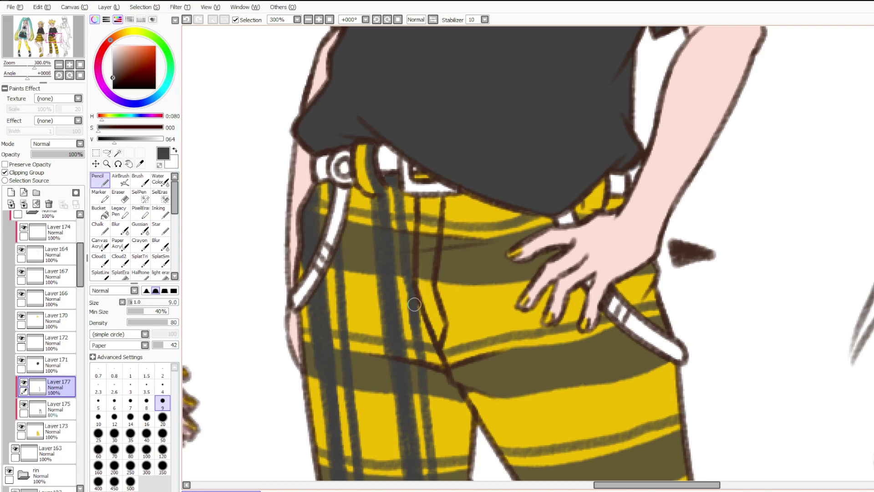
Draw a wide dark grey vertical stripe down the outer side of Len's other trouser leg, from below the hand towards the cuff.
scroll(418, 203, down, 4)
scroll(420, 203, down, 3)
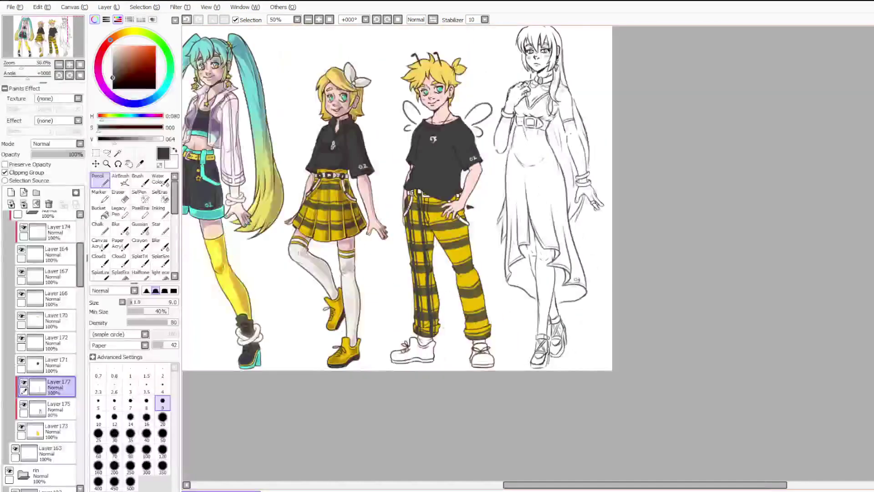
scroll(424, 282, up, 2)
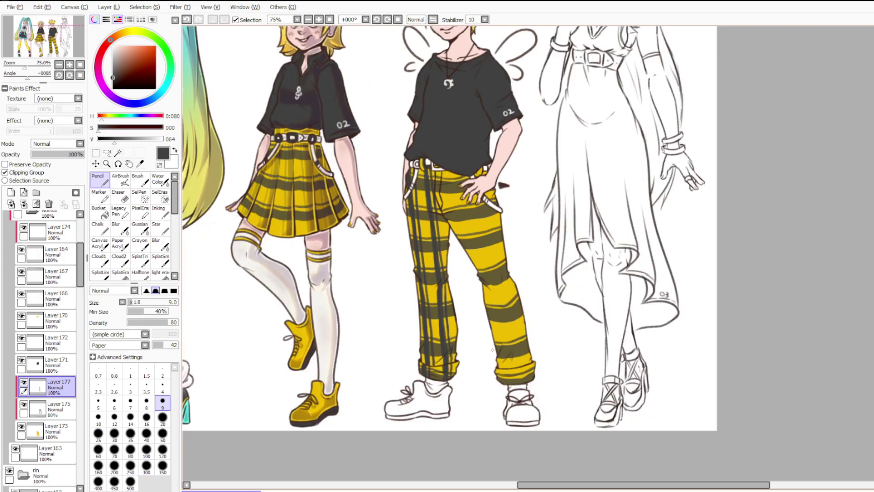
scroll(529, 362, up, 2)
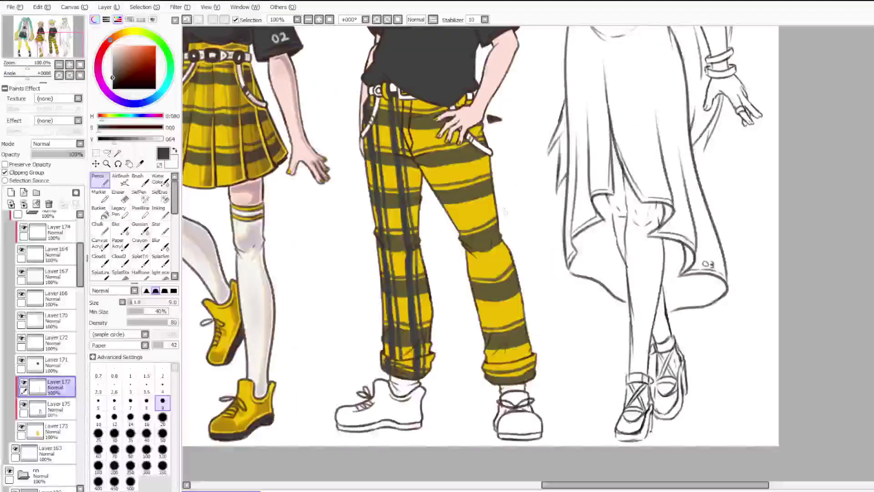
mouse_move(466, 49)
mouse_down()
mouse_move(477, 67)
mouse_move(462, 42)
mouse_move(497, 205)
mouse_up()
key(ctrl+z)
key(ctrl+z)
drag(472, 68, 516, 267)
drag(503, 225, 525, 290)
drag(514, 245, 536, 323)
key(ctrl+z)
mouse_move(521, 262)
mouse_down()
mouse_move(539, 338)
mouse_move(514, 250)
mouse_move(537, 339)
mouse_up()
key(ctrl+z)
mouse_move(525, 299)
mouse_down()
mouse_move(544, 387)
mouse_move(527, 312)
mouse_up()
mouse_move(527, 313)
mouse_down()
mouse_move(541, 388)
mouse_move(464, 64)
mouse_move(491, 197)
mouse_up()
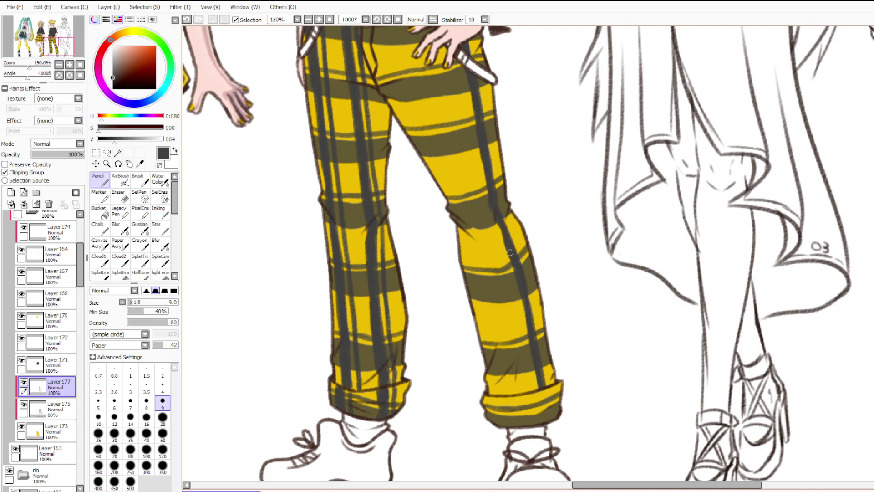
Add a thinner parallel stripe beside the outer stripe on the far leg and carry both stripes over the rolled cuff.
mouse_move(540, 391)
mouse_down()
mouse_move(540, 429)
mouse_move(538, 388)
mouse_up()
key(ctrl+z)
mouse_move(539, 389)
mouse_down()
mouse_move(542, 424)
mouse_move(543, 392)
mouse_move(548, 422)
mouse_move(549, 396)
mouse_move(540, 329)
mouse_move(523, 255)
mouse_move(503, 215)
mouse_move(487, 107)
mouse_up()
key(ctrl+z)
drag(481, 77, 507, 216)
key(ctrl+z)
drag(496, 179, 486, 115)
drag(473, 56, 477, 63)
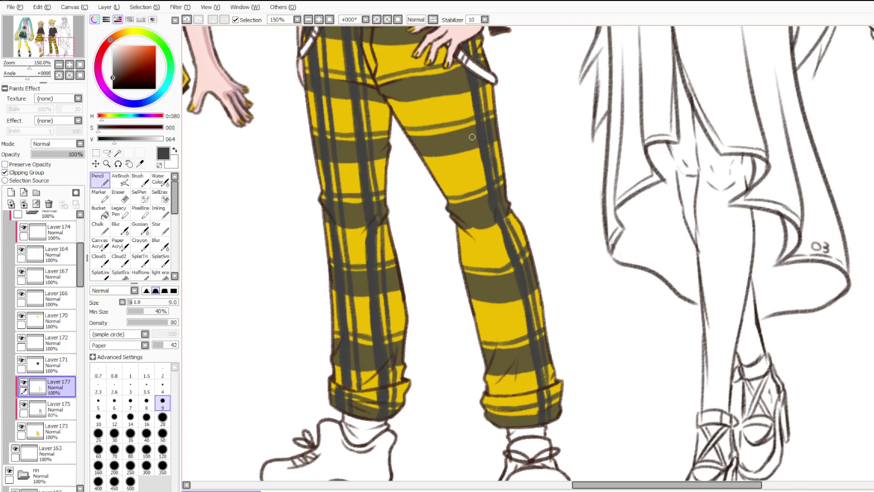
scroll(511, 279, down, 1)
scroll(475, 248, up, 1)
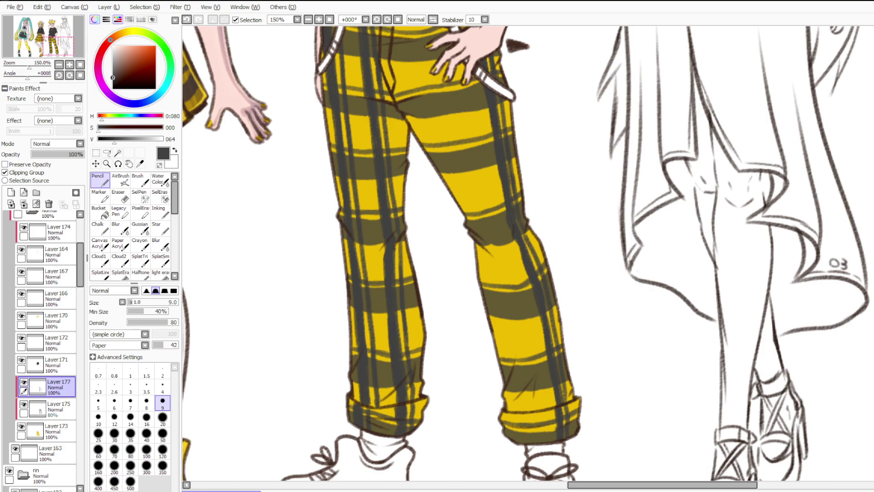
scroll(633, 371, down, 1)
scroll(564, 389, up, 1)
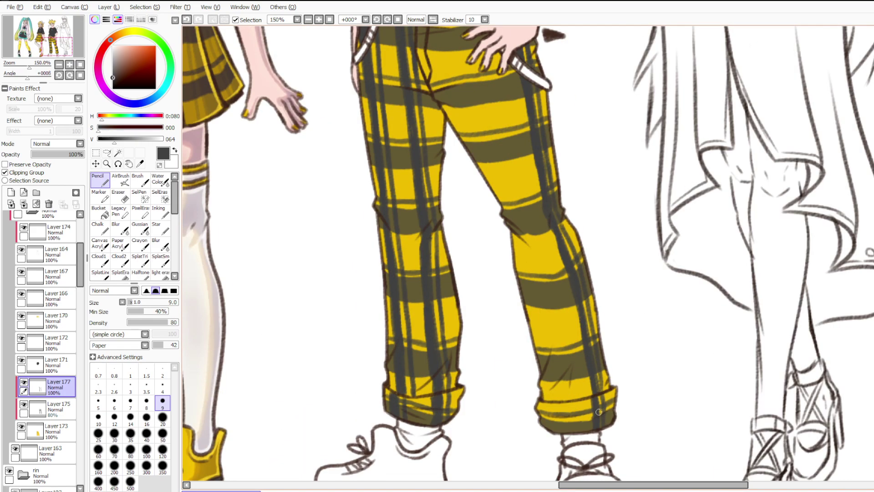
scroll(594, 387, down, 4)
scroll(592, 373, up, 5)
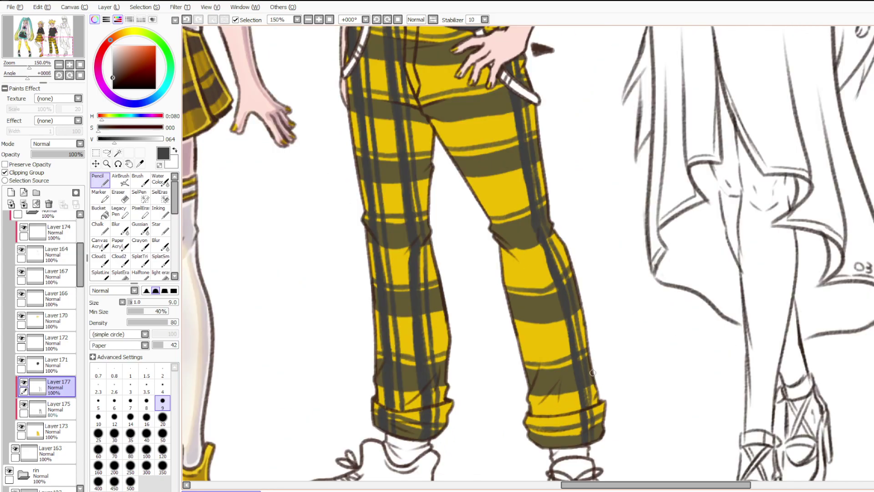
Try a second vertical stripe on the thigh of the far trouser leg and undo the strokes.
mouse_move(482, 64)
mouse_down()
mouse_move(498, 130)
mouse_move(497, 116)
mouse_up()
key(ctrl+z)
key(ctrl+z)
drag(503, 84, 494, 134)
key(ctrl+z)
scroll(512, 215, down, 1)
scroll(341, 130, up, 1)
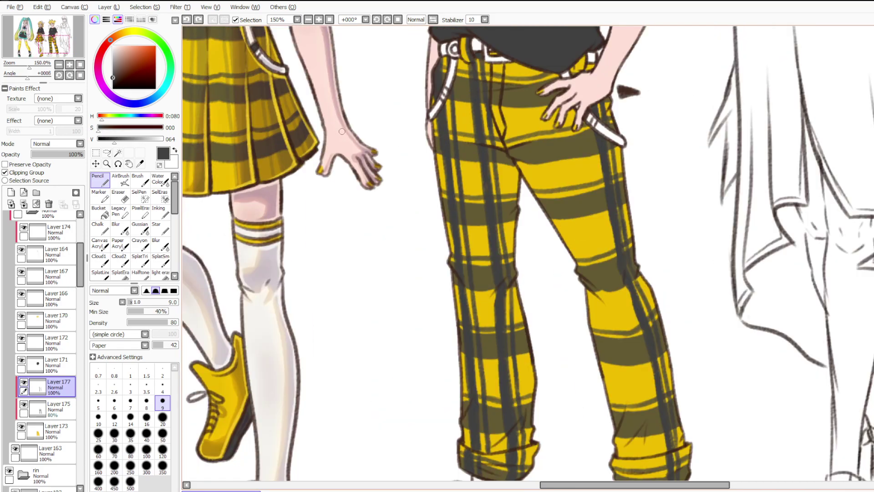
key(ctrl+z)
mouse_move(573, 104)
mouse_down()
mouse_move(608, 259)
mouse_move(574, 152)
mouse_move(594, 222)
mouse_up()
key(ctrl+z)
key(ctrl+z)
Draw a wide vertical stripe down the middle of the far trouser leg, from beneath Len's hand to above the cuff.
mouse_move(560, 118)
mouse_down()
mouse_move(642, 457)
mouse_move(615, 330)
mouse_up()
mouse_move(623, 364)
mouse_down()
mouse_move(633, 402)
mouse_move(569, 133)
mouse_move(578, 199)
mouse_up()
key(ctrl+z)
drag(561, 126, 587, 220)
drag(573, 165, 591, 239)
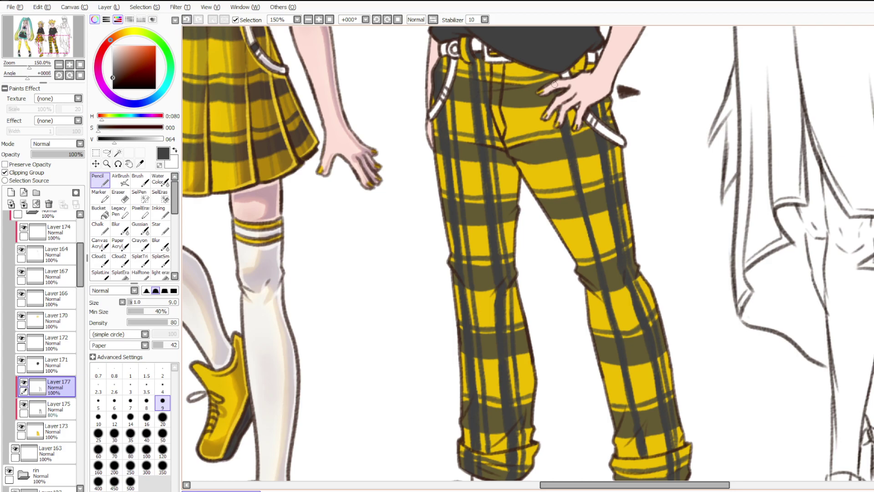
Add a thinner parallel stripe beside the middle stripe of the far trouser leg, down to the cuff.
drag(576, 118, 612, 289)
key(ctrl+z)
drag(626, 335, 650, 447)
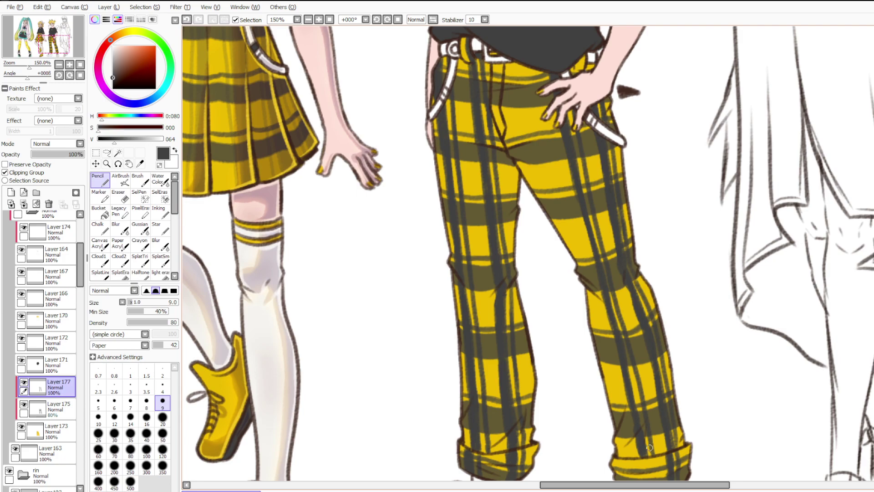
Draw a vertical stripe along the inner edge of the far trouser leg, from above the cuff up to the waist area.
drag(625, 459, 620, 427)
key(ctrl+z)
drag(629, 457, 622, 421)
key(ctrl+z)
mouse_move(627, 456)
mouse_down()
mouse_move(524, 47)
mouse_move(539, 105)
mouse_up()
drag(615, 419, 619, 453)
drag(588, 295, 593, 346)
mouse_move(569, 252)
mouse_down()
mouse_move(513, 44)
mouse_move(548, 220)
mouse_up()
key(ctrl+z)
Strengthen the stripe running from the waistband past the fly into the inner thigh of the far leg.
drag(512, 63, 533, 144)
drag(519, 86, 551, 222)
drag(545, 191, 553, 222)
Add a thinner stripe from the waistband along the fly to the crotch, undoing the misplaced strokes.
drag(501, 65, 503, 93)
key(ctrl+z)
mouse_move(505, 58)
mouse_down()
mouse_move(508, 125)
mouse_move(528, 186)
mouse_move(520, 165)
mouse_up()
drag(502, 64, 505, 128)
drag(503, 82, 503, 64)
drag(509, 123, 521, 173)
key(ctrl+z)
key(ctrl+z)
key(ctrl+z)
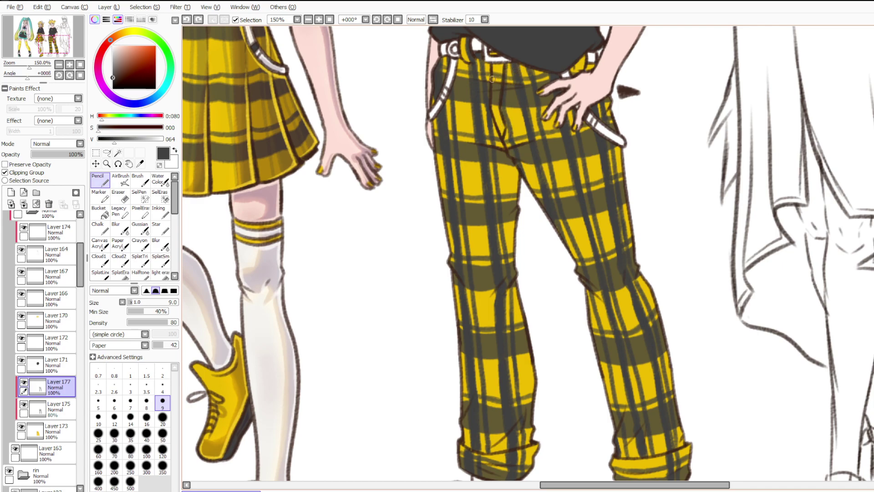
drag(507, 130, 523, 180)
Continue the middle and inner vertical stripes over the rolled cuff of the far trouser leg.
scroll(515, 161, down, 1)
scroll(650, 451, up, 2)
scroll(541, 326, up, 2)
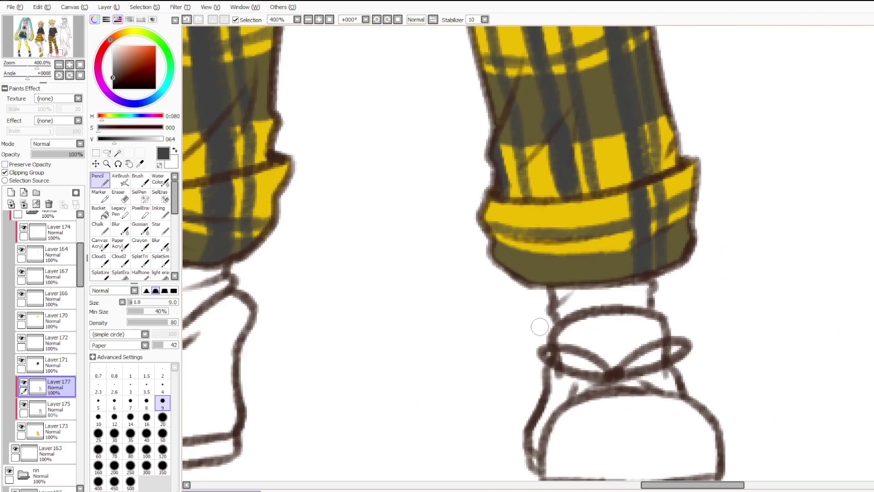
mouse_move(563, 201)
mouse_down()
mouse_move(579, 275)
mouse_move(591, 279)
mouse_move(573, 203)
mouse_move(581, 259)
mouse_up()
drag(594, 190, 609, 275)
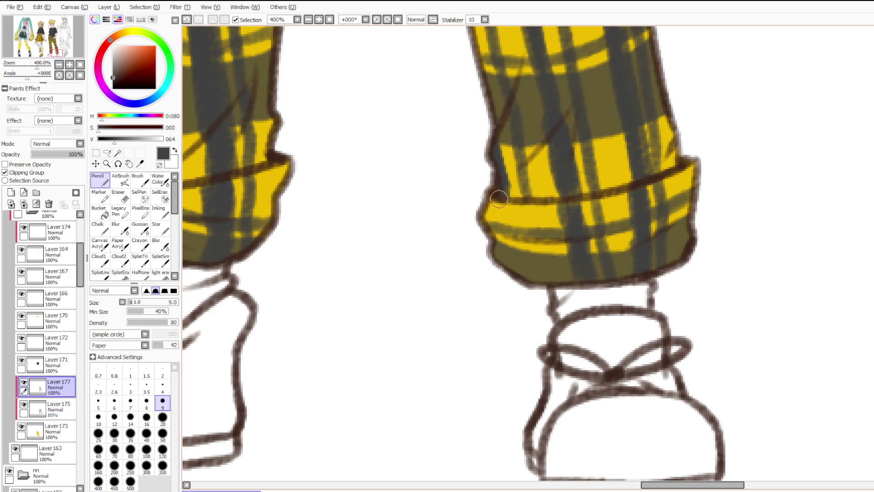
drag(495, 194, 493, 237)
drag(519, 202, 523, 271)
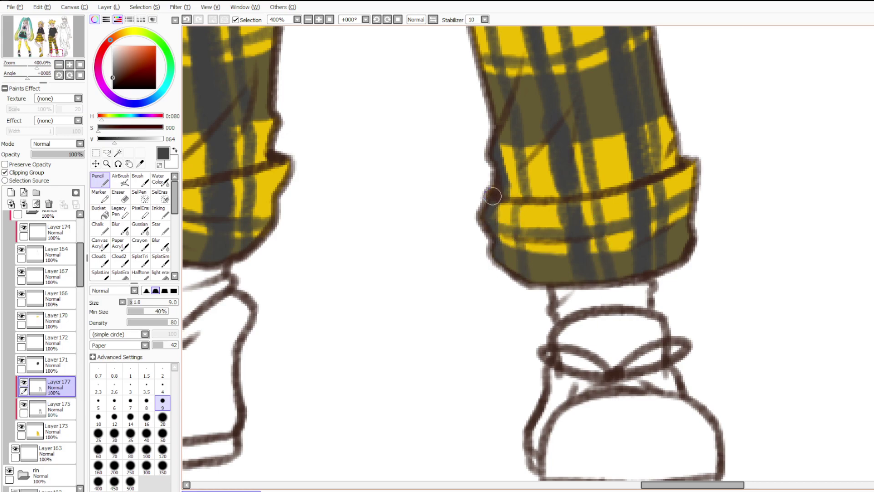
Lower the opacity of the vertical stripe layer, Layer177, to 34%.
scroll(602, 270, down, 6)
scroll(547, 168, up, 5)
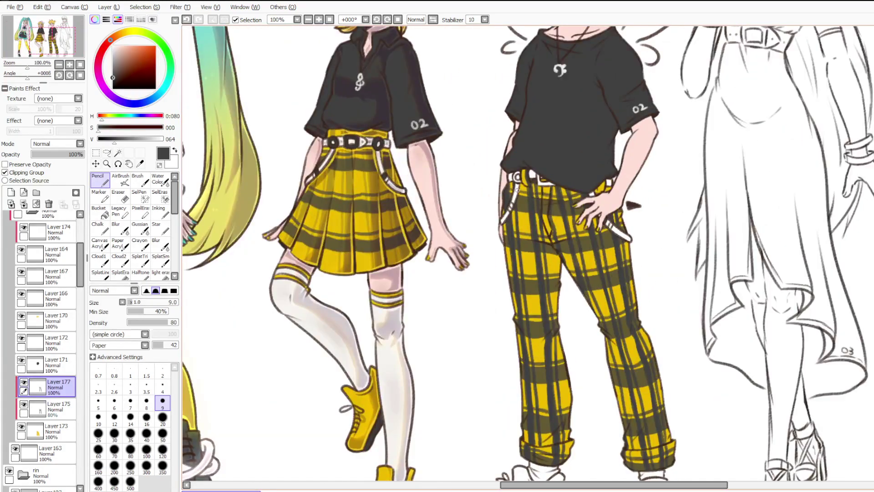
drag(748, 228, 753, 198)
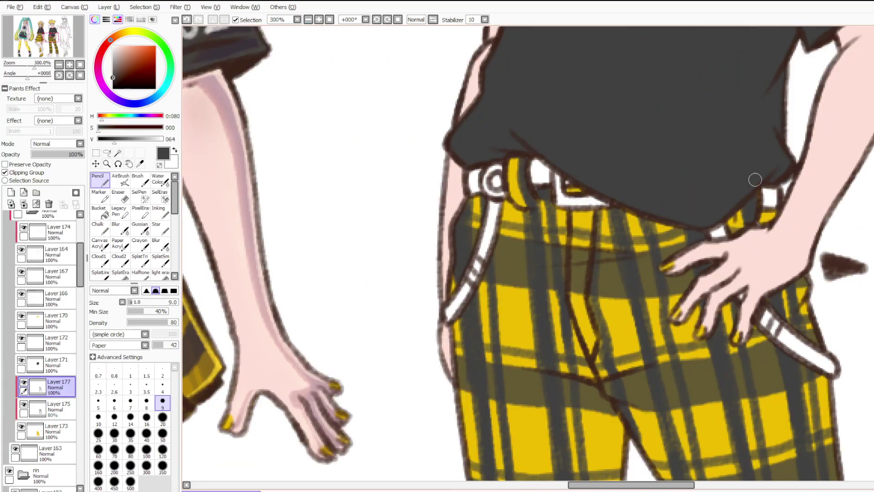
scroll(778, 236, down, 5)
drag(68, 154, 45, 154)
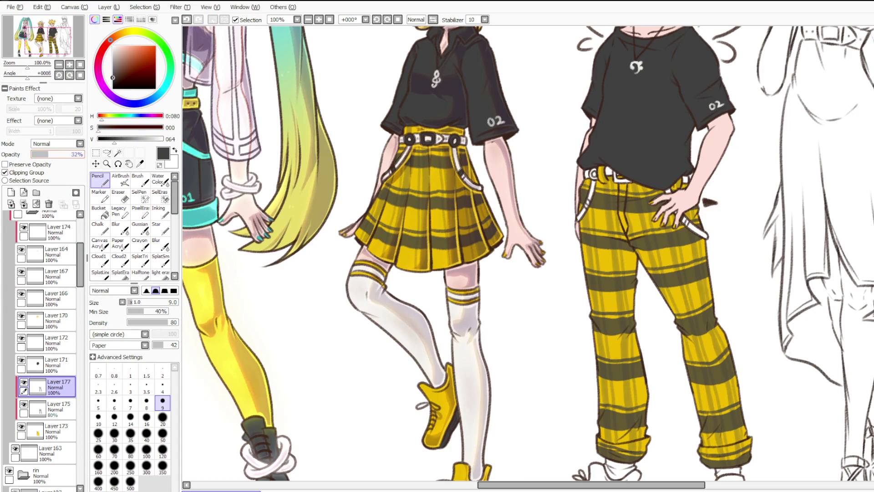
scroll(202, 344, down, 4)
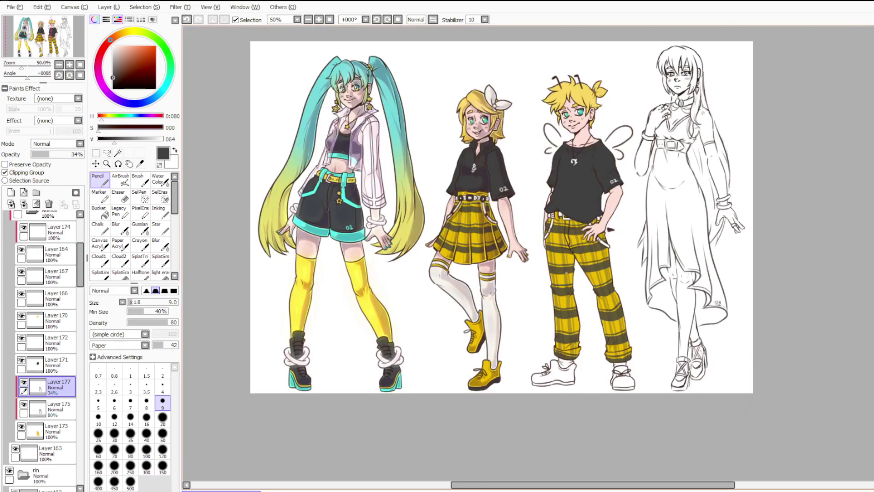
Compare the faded plaid with Rin's skirt and look through the layers below the rin folder in the layer list.
scroll(202, 344, up, 3)
scroll(45, 391, down, 2)
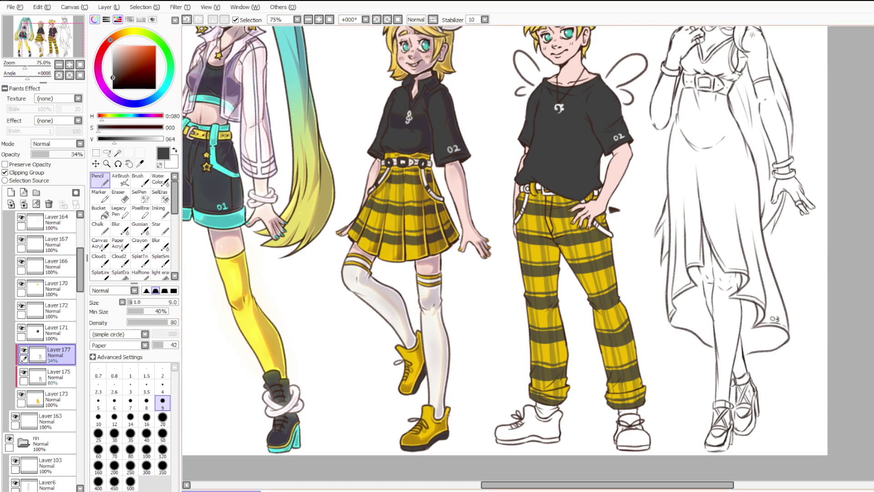
scroll(50, 385, down, 10)
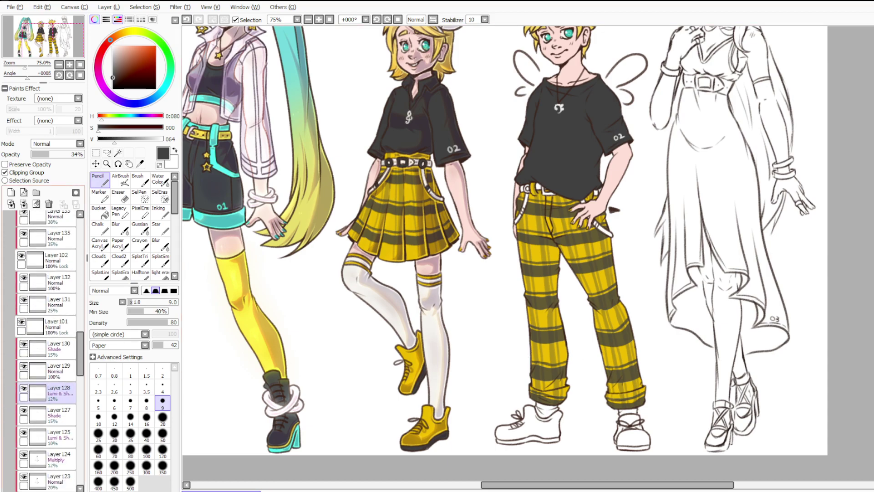
scroll(50, 382, down, 2)
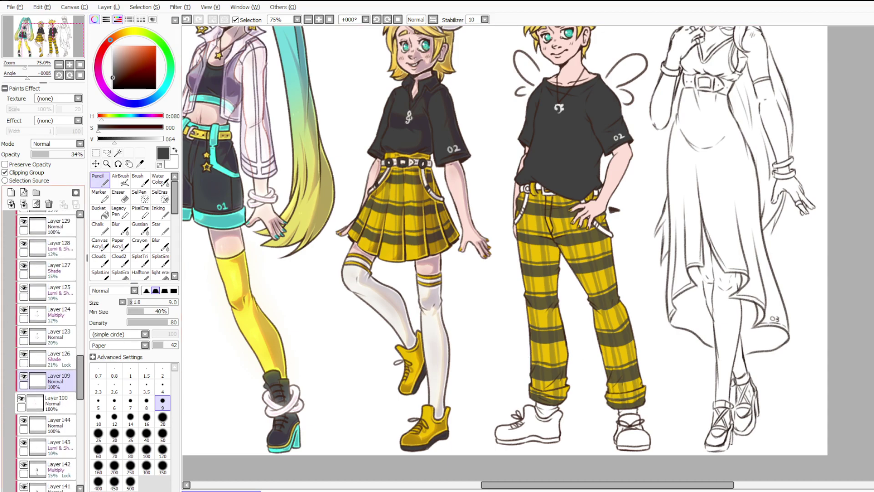
scroll(50, 385, down, 4)
scroll(50, 385, up, 10)
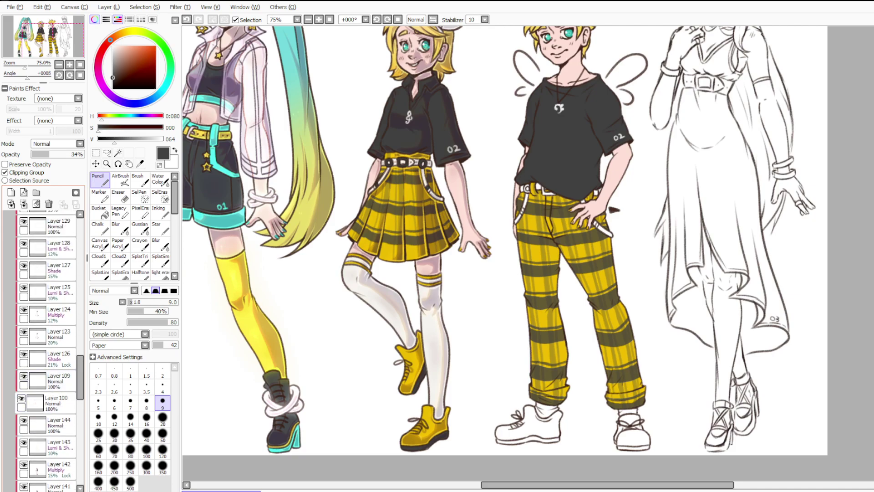
scroll(50, 384, up, 2)
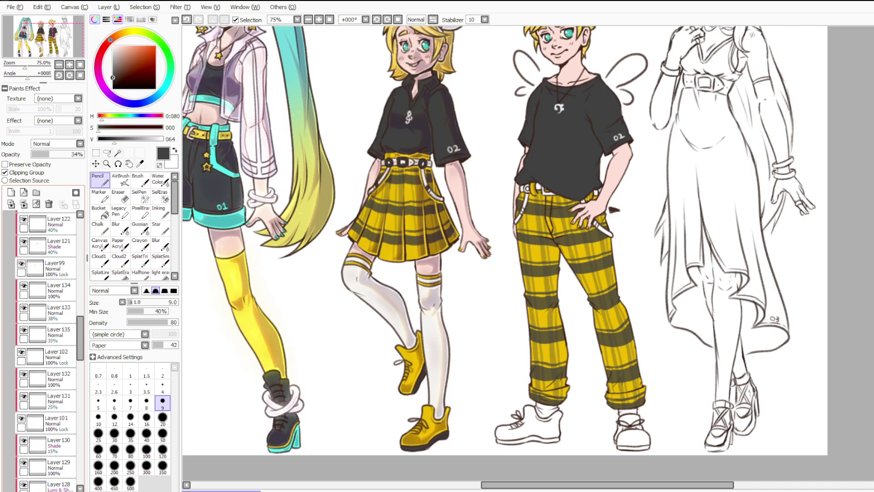
scroll(50, 373, up, 1)
scroll(273, 357, down, 3)
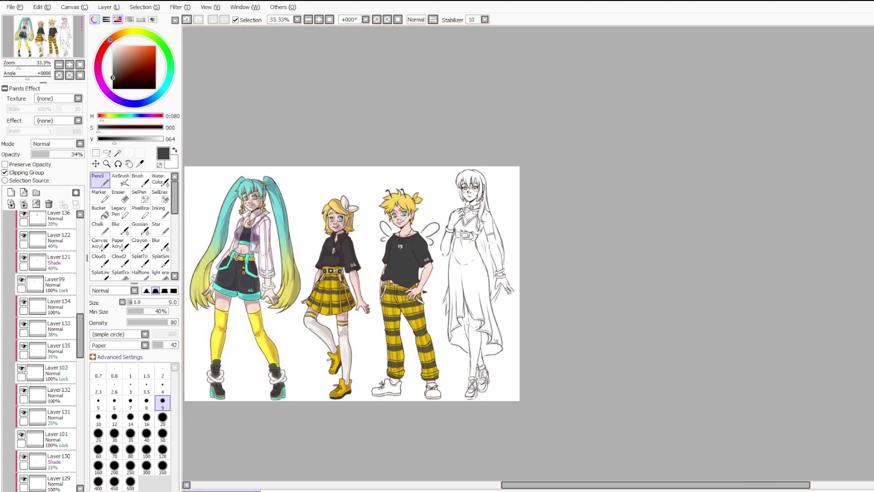
Add a new layer at the top of the len folder and paint overlapping bright green and yellow-green swatches between Miku and Rin.
scroll(51, 345, up, 9)
scroll(50, 339, up, 10)
click(49, 265)
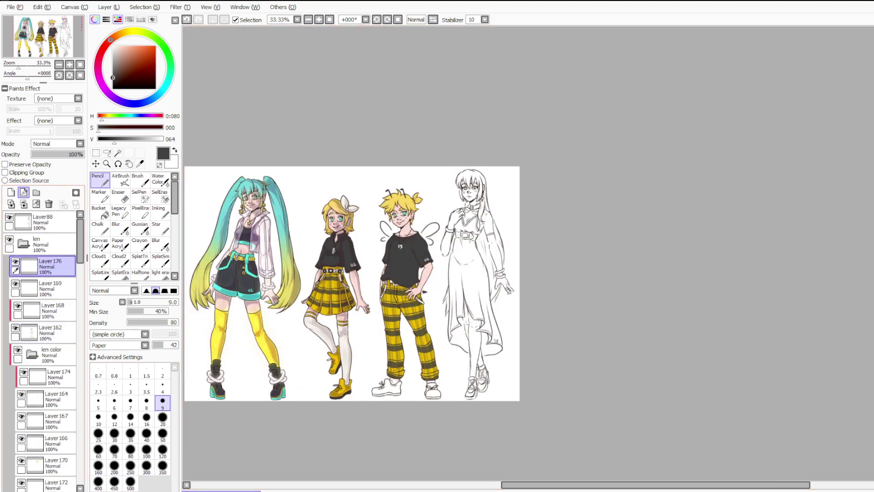
click(11, 192)
scroll(243, 169, up, 2)
drag(159, 43, 149, 35)
click(155, 46)
click(162, 433)
drag(331, 216, 337, 228)
scroll(305, 208, up, 2)
click(140, 32)
mouse_move(430, 211)
mouse_down()
mouse_move(450, 216)
mouse_move(425, 205)
mouse_move(444, 202)
mouse_move(404, 206)
mouse_up()
key(ctrl+z)
key(ctrl+z)
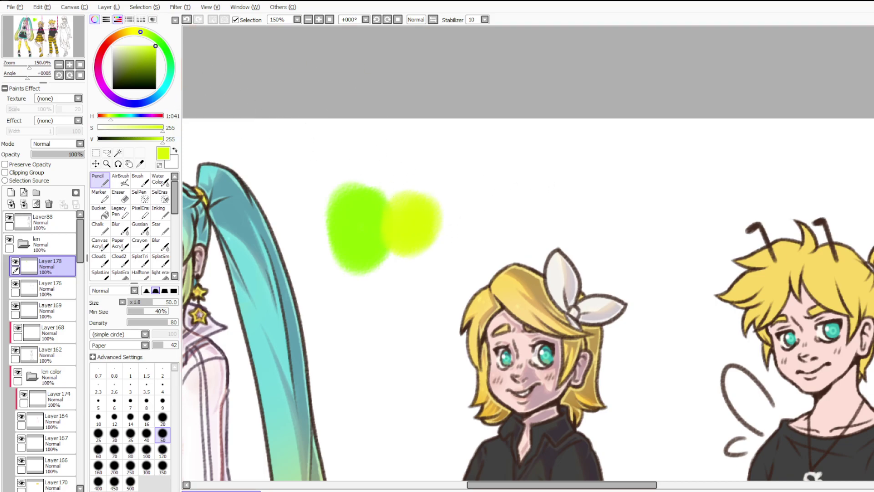
Paint a separate pure yellow swatch beside the green and yellow-green ones, undoing the extra strokes.
mouse_move(484, 208)
mouse_down()
mouse_move(484, 200)
mouse_move(511, 197)
mouse_up()
key(ctrl+z)
click(137, 31)
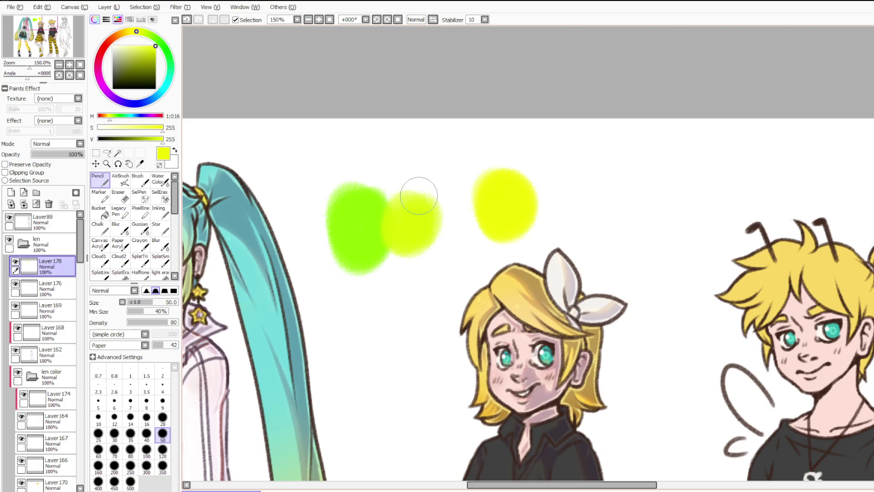
scroll(418, 195, up, 1)
scroll(566, 185, up, 1)
scroll(523, 191, down, 1)
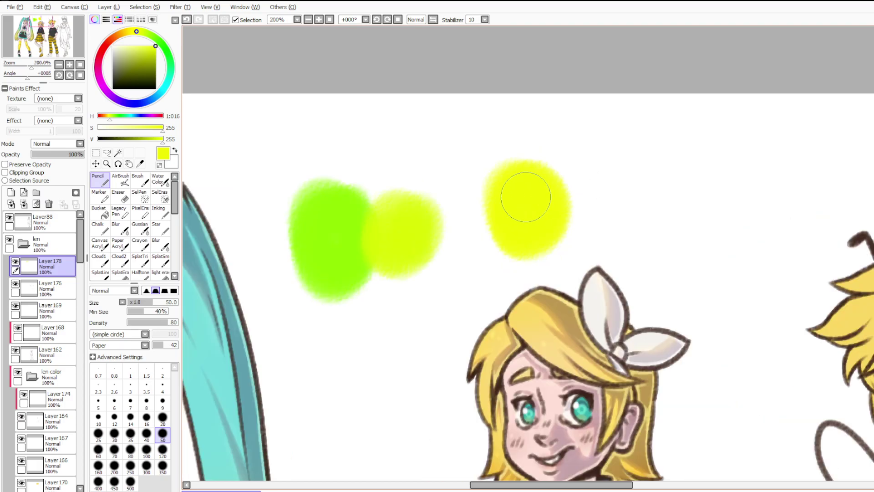
mouse_move(765, 133)
mouse_down()
mouse_move(566, 199)
mouse_move(716, 146)
mouse_up()
key(ctrl+z)
Draw small size 9 arrows pointing at each of the three colour swatches in turn, undoing each one.
click(163, 402)
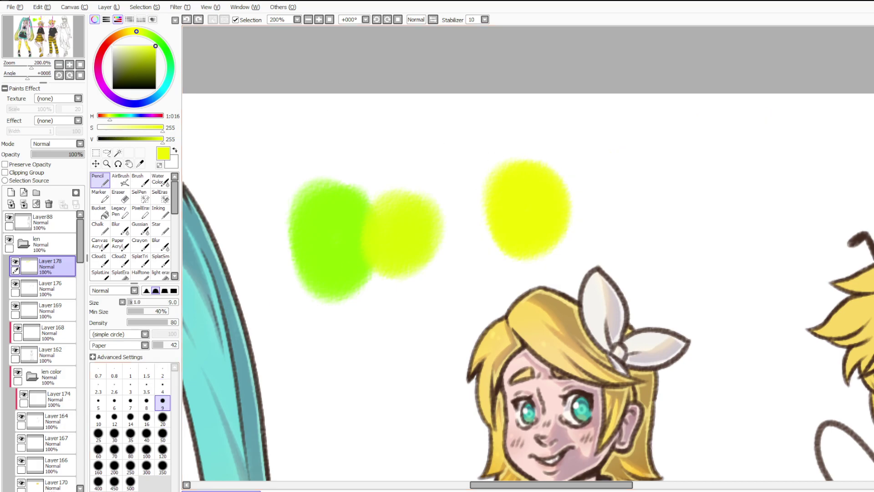
click(162, 435)
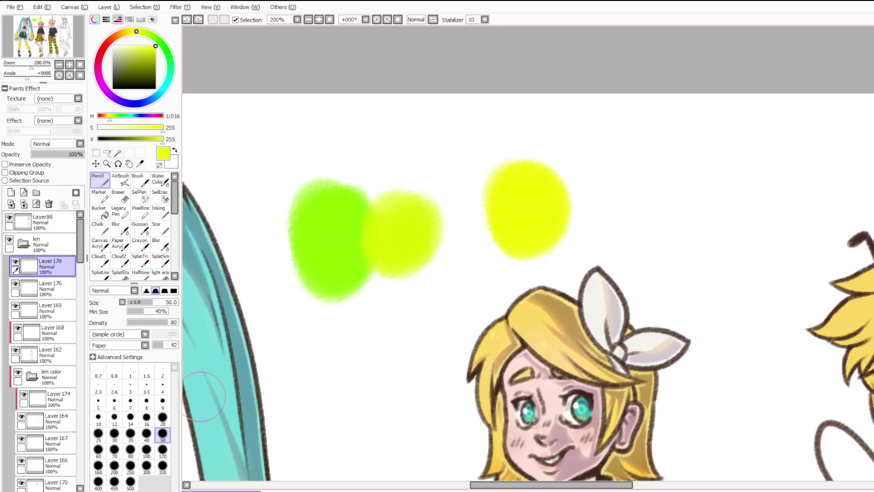
click(162, 400)
drag(400, 129, 403, 185)
mouse_move(386, 159)
mouse_down()
mouse_move(403, 185)
mouse_move(424, 157)
mouse_up()
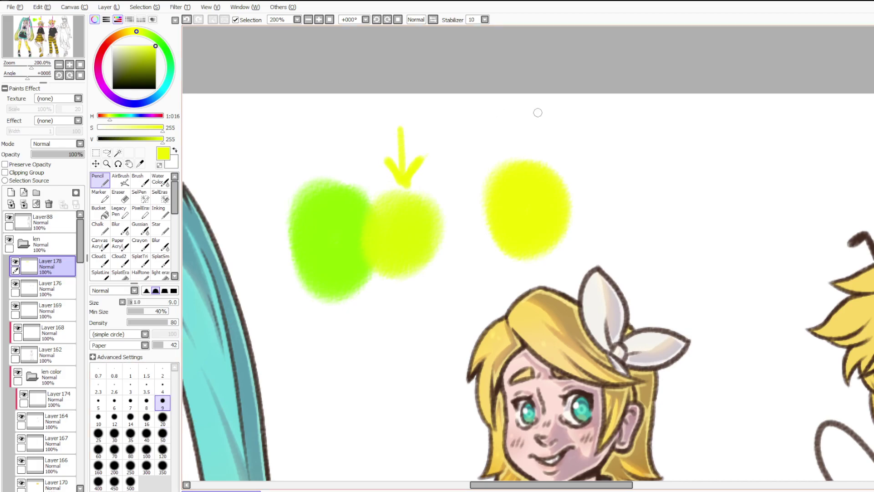
key(ctrl+z)
key(ctrl+z)
key(ctrl+z)
drag(448, 104, 488, 164)
drag(451, 155, 488, 164)
drag(490, 122, 490, 164)
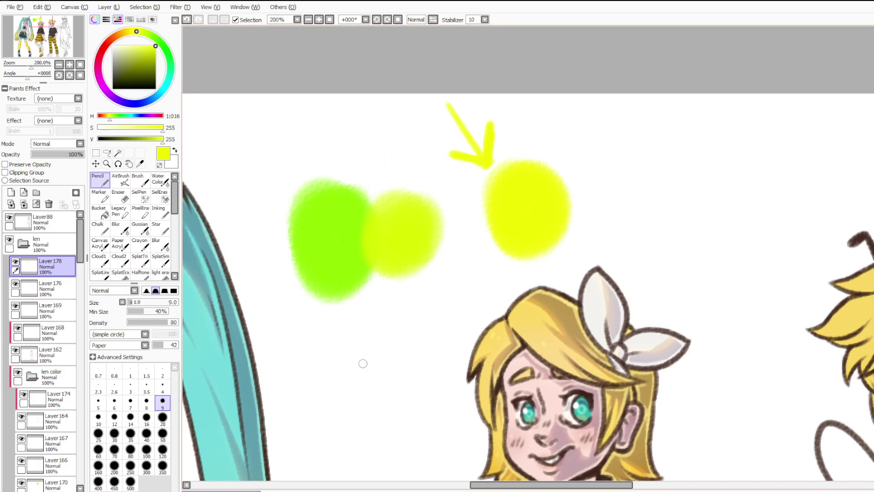
key(ctrl+z)
key(ctrl+z)
key(ctrl+z)
drag(367, 112, 343, 175)
drag(324, 132, 346, 175)
drag(384, 152, 348, 176)
key(ctrl+z)
key(ctrl+z)
key(ctrl+z)
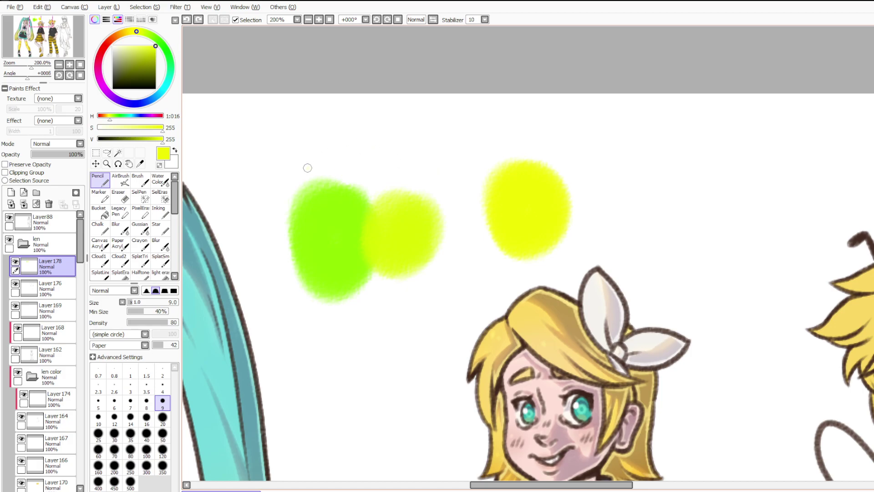
Sample the bright green swatch, undo a short trial stroke and delete the swatch layer.
alt+click(336, 243)
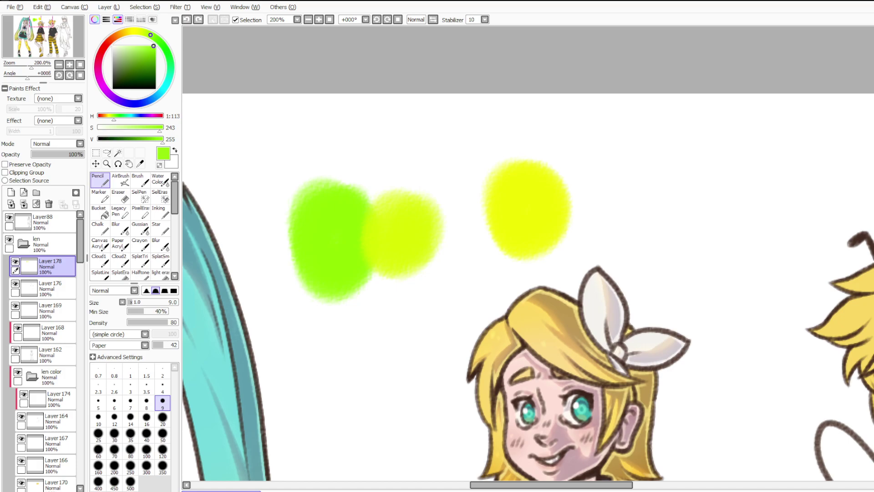
mouse_move(283, 147)
mouse_down()
mouse_move(275, 176)
mouse_move(301, 147)
mouse_up()
key(ctrl+z)
click(49, 203)
Find the pale stripe layer of Rin's skirt, Layer113, within the rin color layers, make it visible and select it.
scroll(364, 267, down, 4)
scroll(364, 267, down, 3)
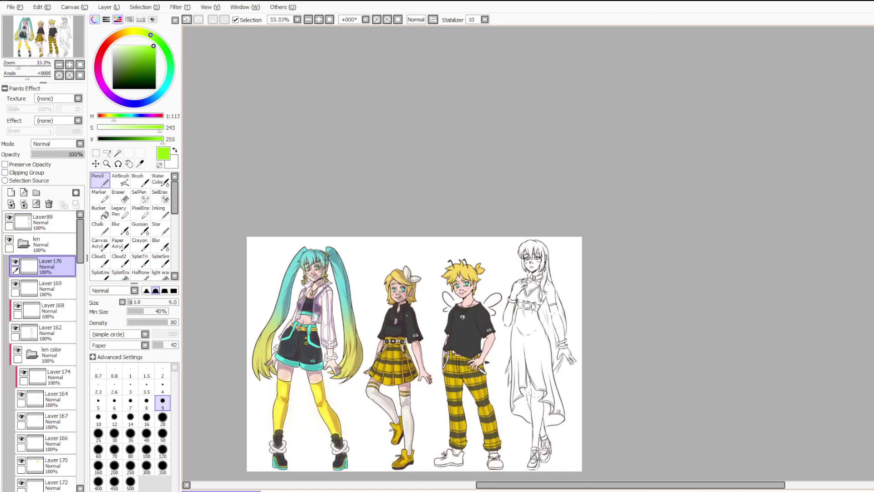
scroll(410, 384, up, 3)
scroll(46, 403, down, 5)
key(Down)
key(Down)
key(Down)
key(Down)
key(Down)
key(Down)
key(Down)
key(Down)
key(Down)
key(Down)
key(Down)
key(Down)
key(Down)
key(Down)
key(Down)
key(Down)
key(Down)
key(Down)
key(Down)
key(Down)
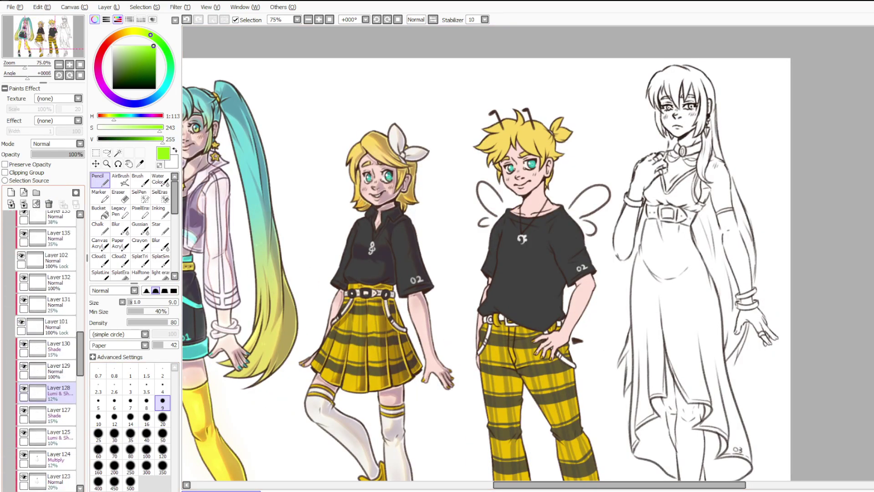
key(Up)
key(Up)
click(24, 370)
click(24, 370)
click(24, 370)
click(57, 375)
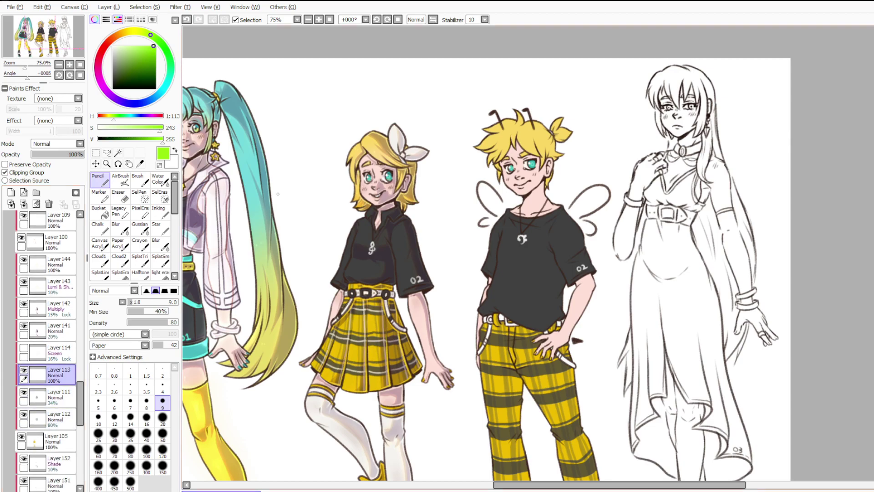
Sample the off-white of Rin's bow and add a new clipped layer above Layer177 in the len color folder.
right_click(391, 134)
scroll(48, 386, up, 15)
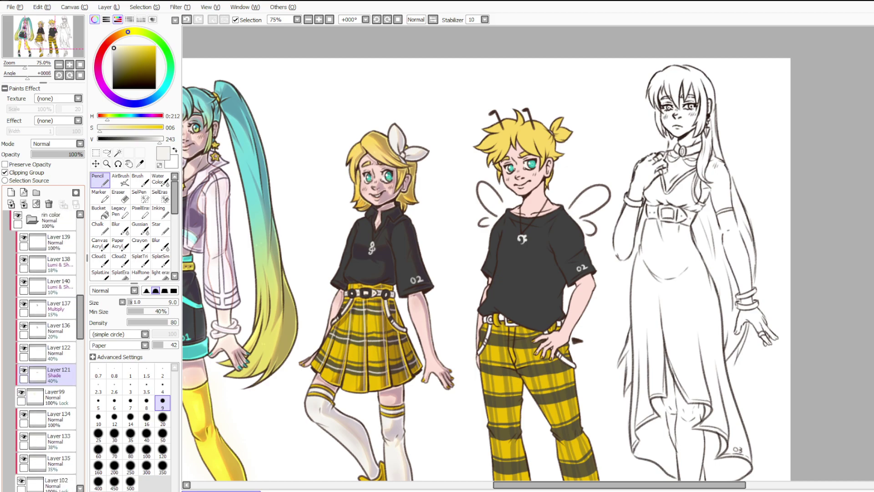
scroll(47, 389, down, 3)
click(54, 370)
click(11, 192)
click(19, 172)
Draw two thin off-white vertical stripes down Len's trouser leg nearer Rin, from the waistband to the rolled cuff.
scroll(400, 210, down, 3)
scroll(462, 330, up, 5)
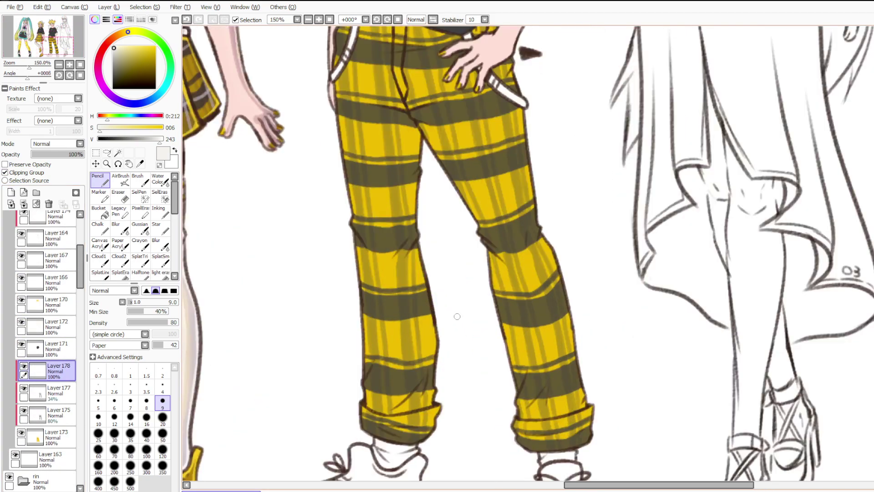
scroll(457, 316, down, 1)
drag(395, 109, 425, 398)
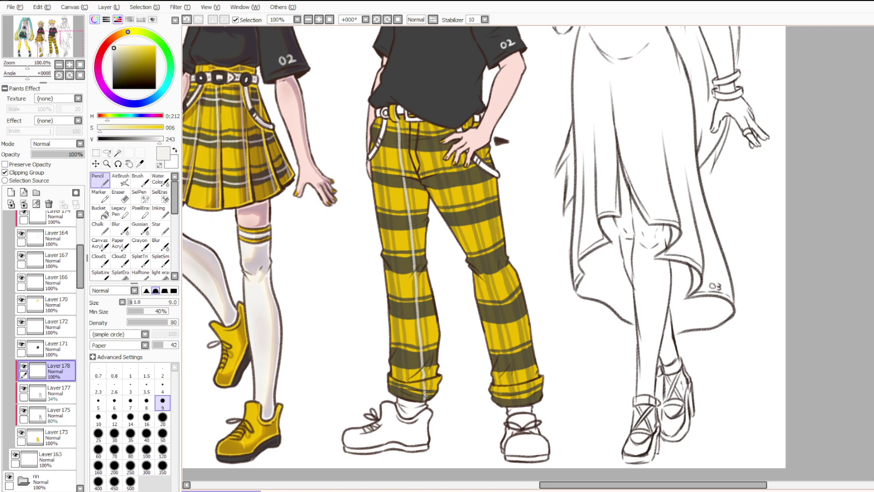
drag(374, 119, 400, 384)
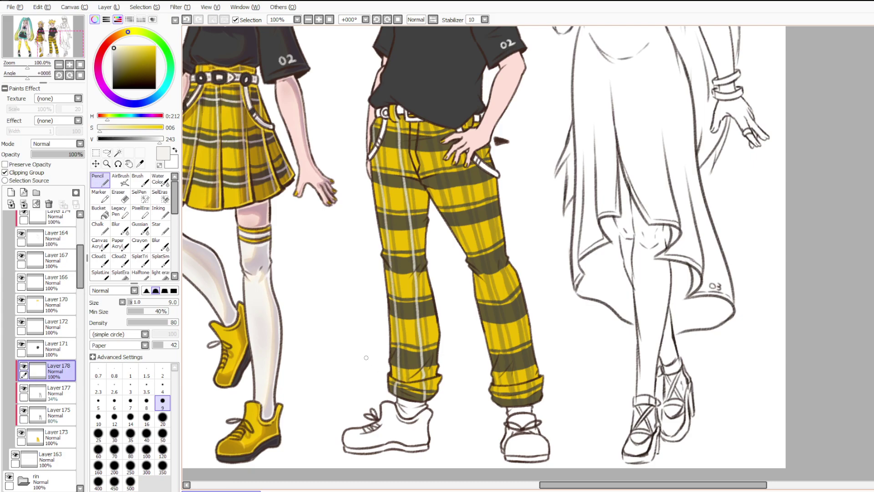
key(e)
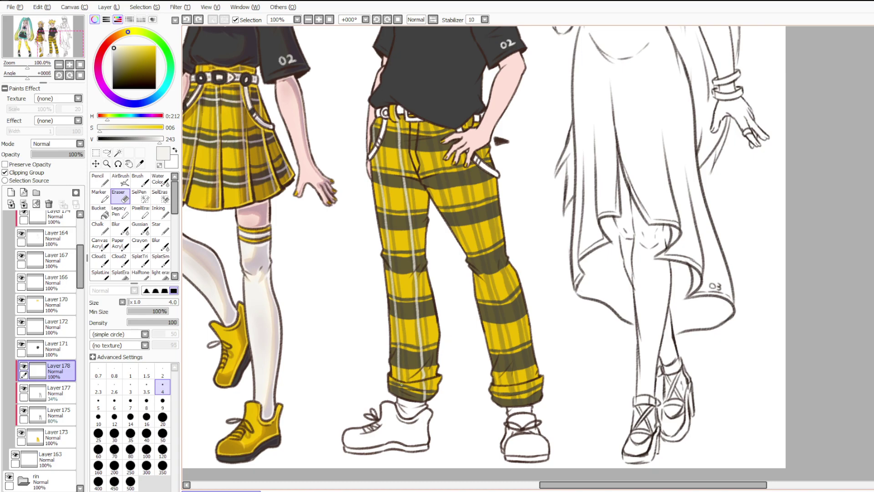
click(162, 417)
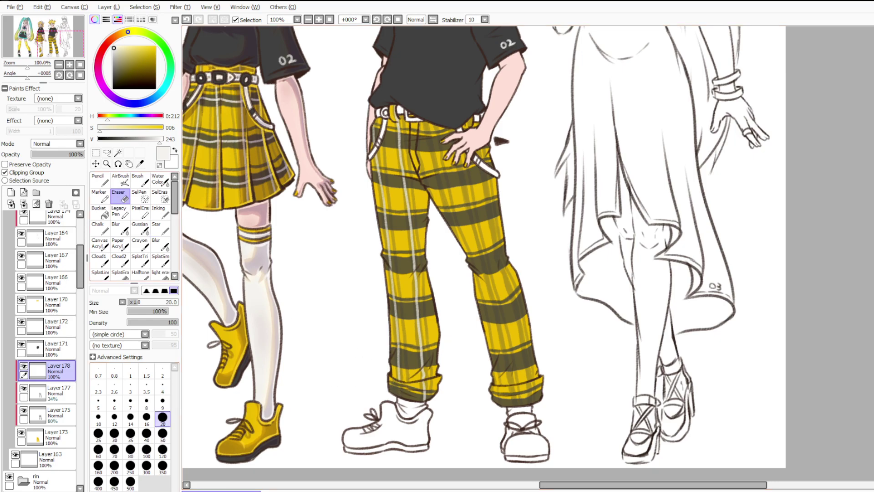
key(n)
drag(396, 380, 395, 397)
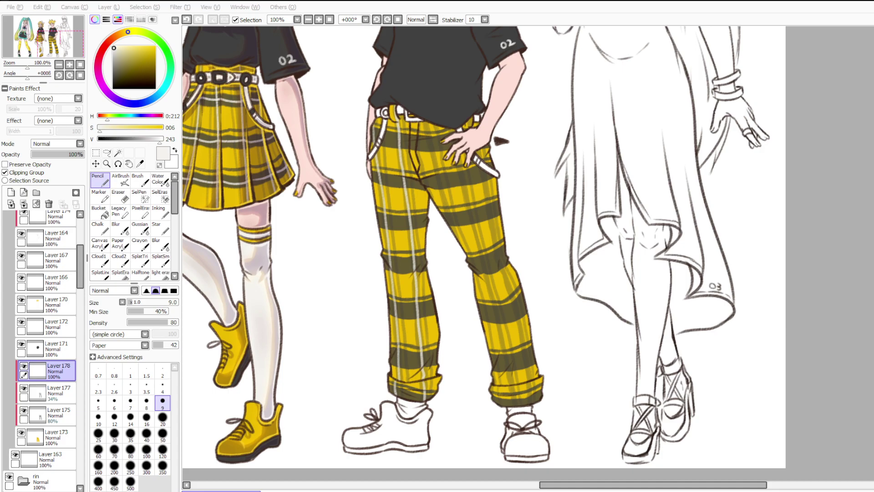
Draw two thin off-white vertical stripes down Len's other trouser leg, from the waistband and hip to the cuff.
drag(423, 118, 456, 239)
drag(469, 210, 496, 311)
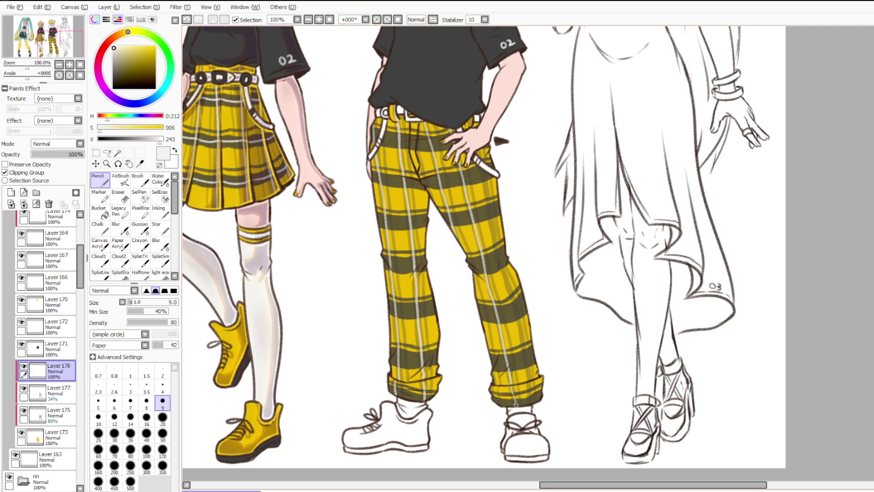
drag(483, 173, 501, 261)
drag(515, 311, 526, 363)
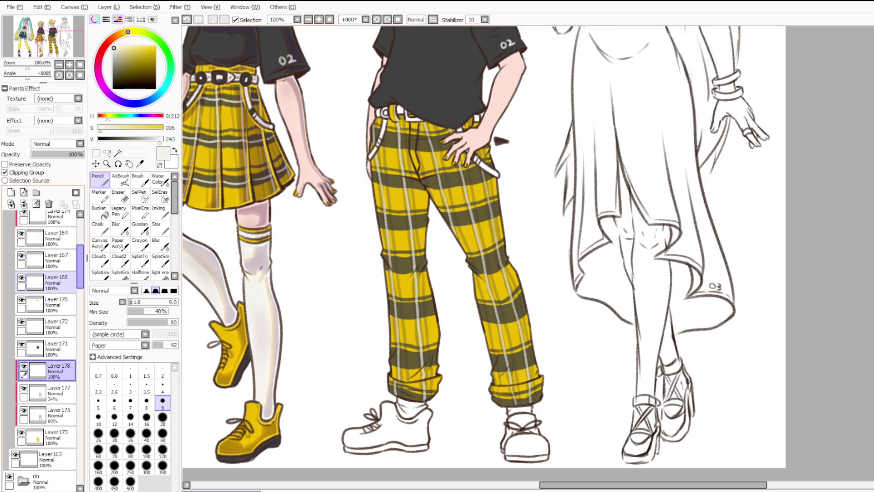
Sample the dark grey of Len's shirt, select Layer177 and raise its opacity to 61%.
right_click(421, 53)
click(59, 393)
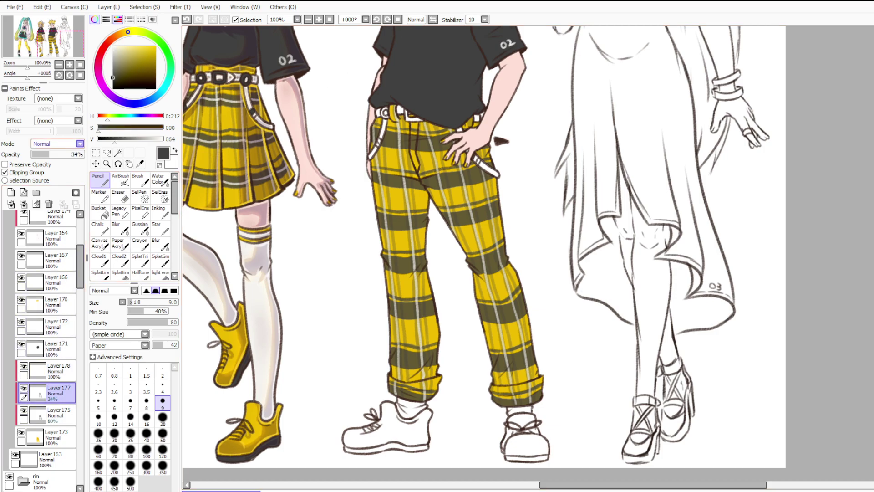
click(63, 154)
Add dark vertical stripes on Layer177 along the thigh and lower leg below Len's hand on hip, undoing the misplaced strokes.
scroll(514, 298, up, 1)
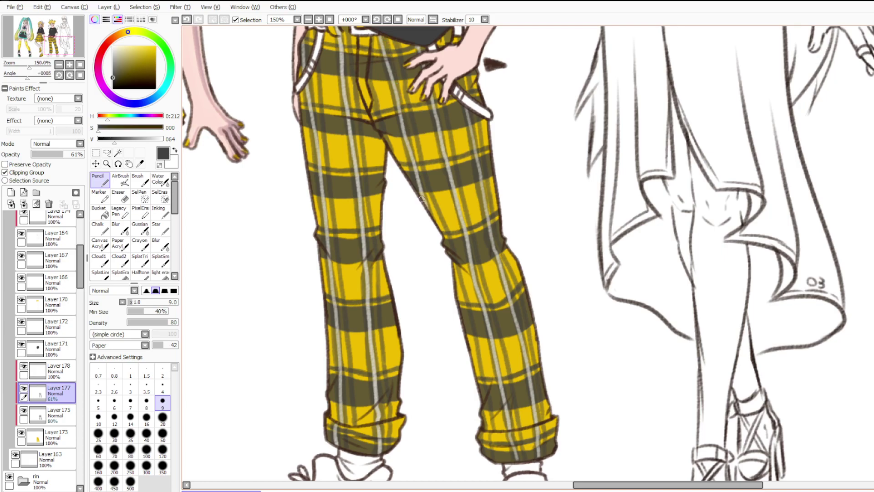
drag(430, 116, 461, 233)
drag(470, 265, 479, 303)
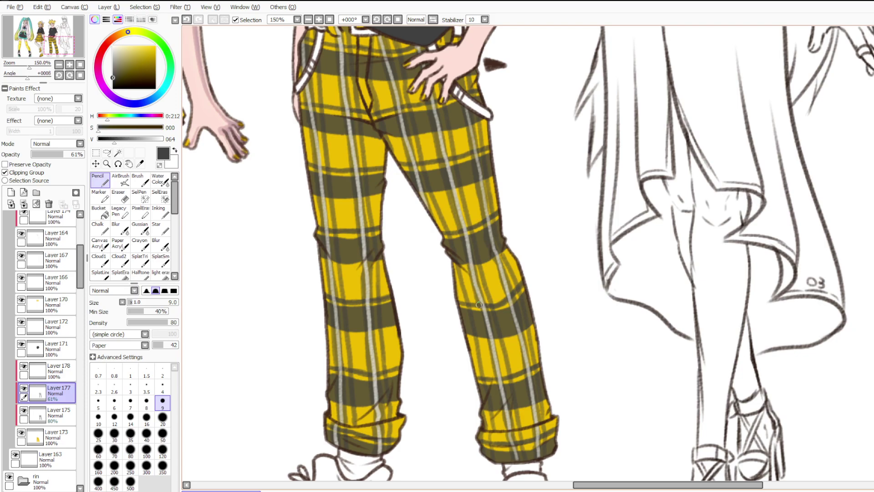
mouse_move(465, 254)
mouse_down()
mouse_move(505, 440)
mouse_move(538, 439)
mouse_move(533, 430)
mouse_move(534, 449)
mouse_move(512, 321)
mouse_up()
key(ctrl+z)
mouse_move(530, 425)
mouse_down()
mouse_move(497, 269)
mouse_move(507, 316)
mouse_up()
key(ctrl+z)
key(ctrl+z)
drag(495, 257, 531, 415)
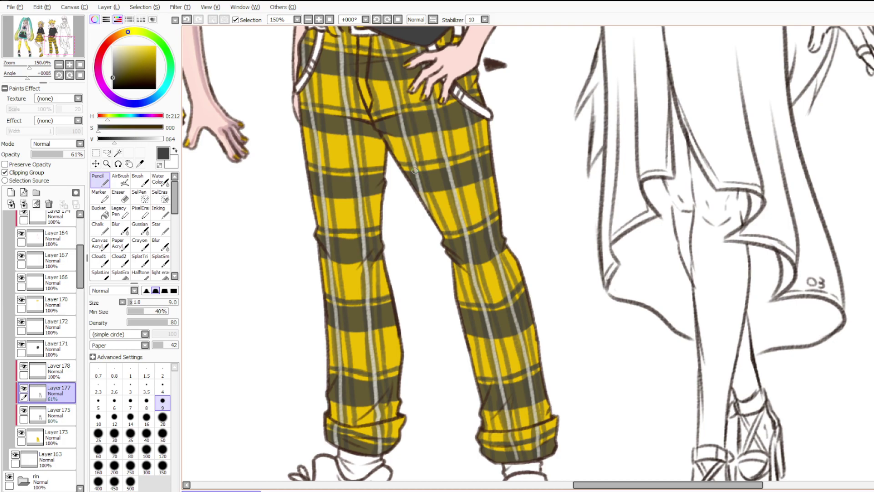
Compare the trousers with Rin's skirt and lower the opacity of the dark vertical stripe layer, Layer177, to 34%.
scroll(478, 133, down, 5)
scroll(466, 109, up, 4)
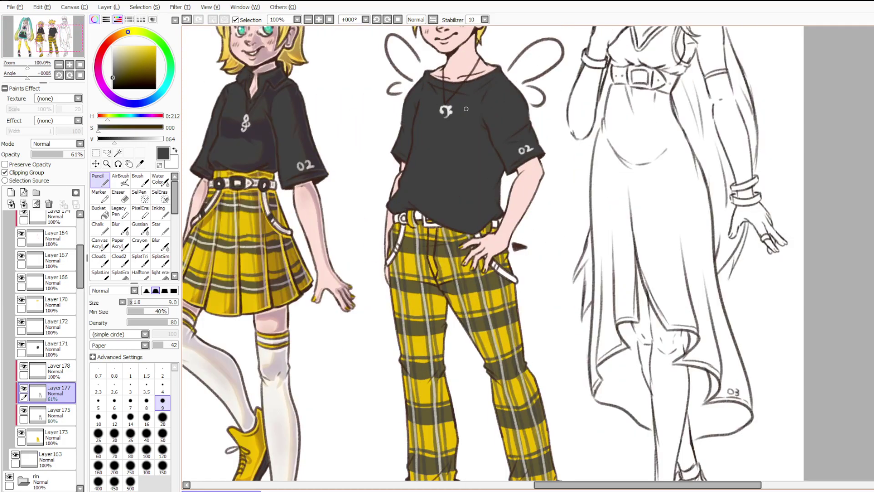
scroll(472, 201, down, 4)
scroll(313, 84, up, 5)
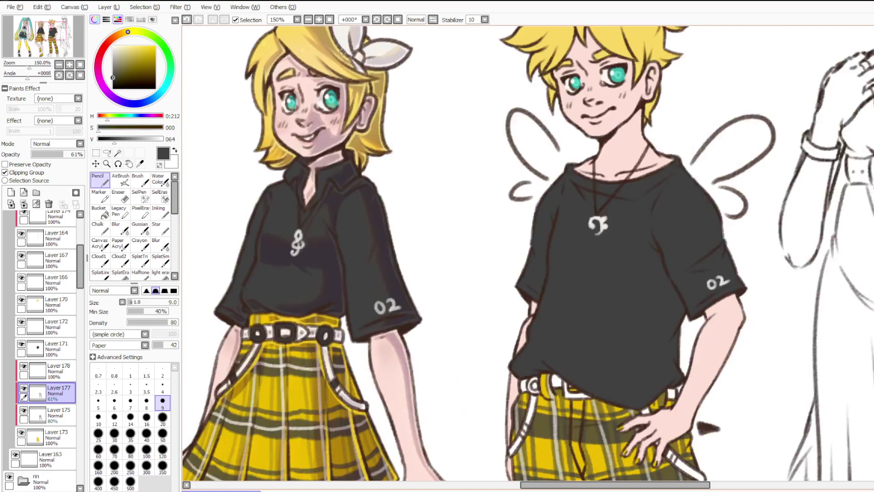
click(60, 371)
scroll(543, 196, down, 3)
scroll(642, 397, up, 3)
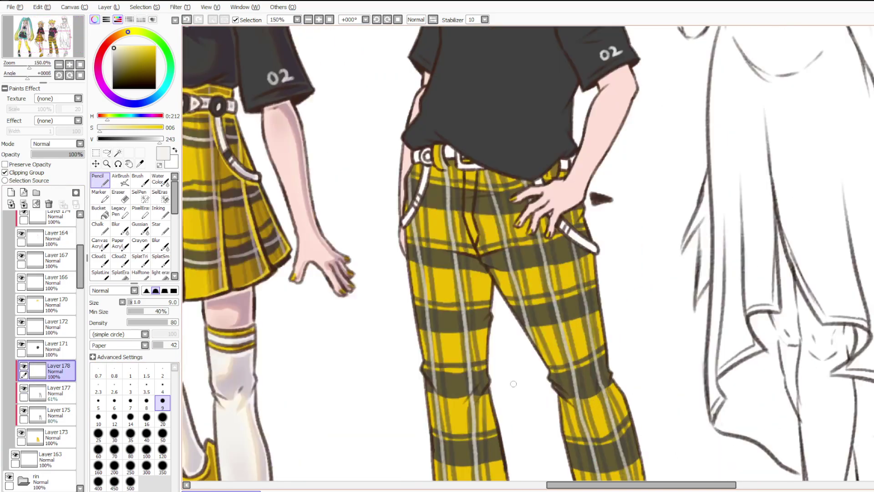
click(59, 394)
drag(62, 154, 47, 154)
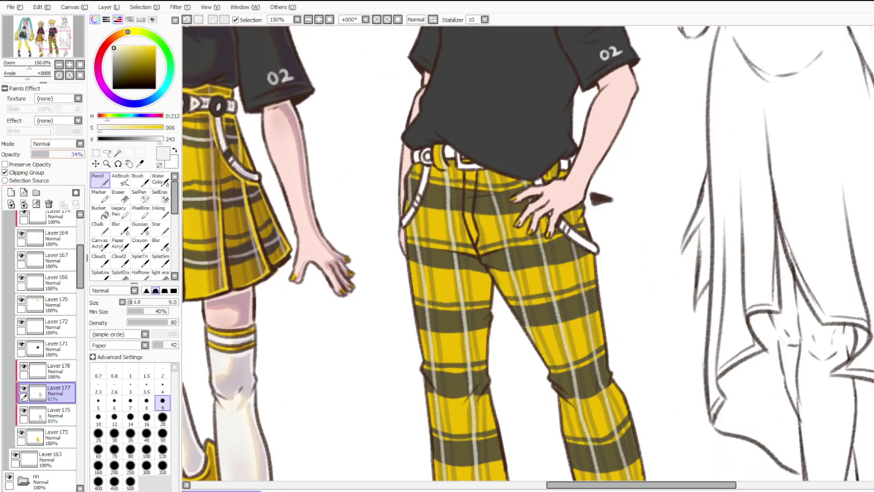
Add an off-white vertical stripe on Layer178 along the inner edge of the leg farther from Rin, around and below the knee.
click(59, 371)
scroll(455, 273, down, 4)
scroll(513, 312, up, 4)
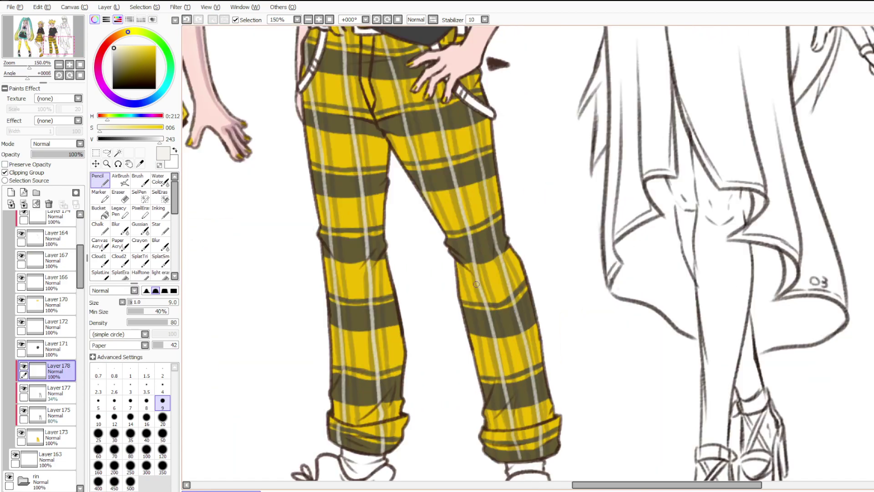
drag(460, 290, 474, 355)
drag(449, 246, 455, 254)
Draw thin off-white horizontal stripes through the dark bands across both thighs, the crotch and the hips of Len's trousers.
drag(408, 178, 493, 162)
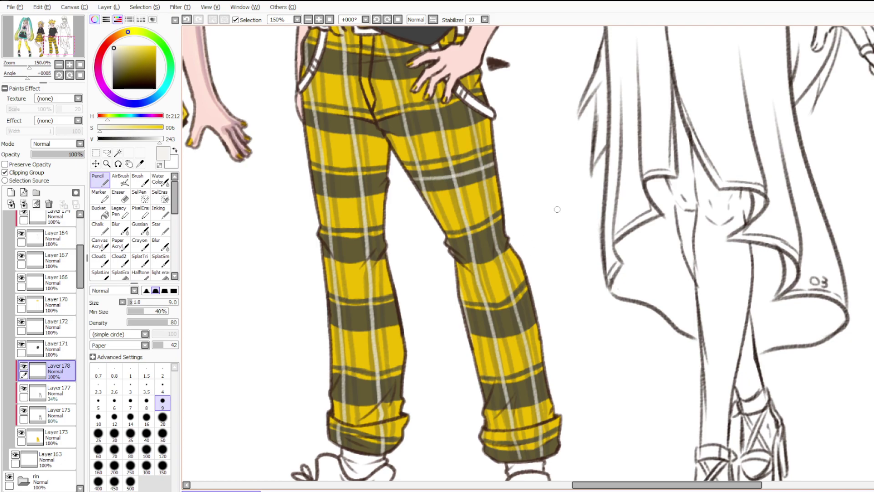
scroll(557, 209, down, 3)
scroll(514, 195, up, 3)
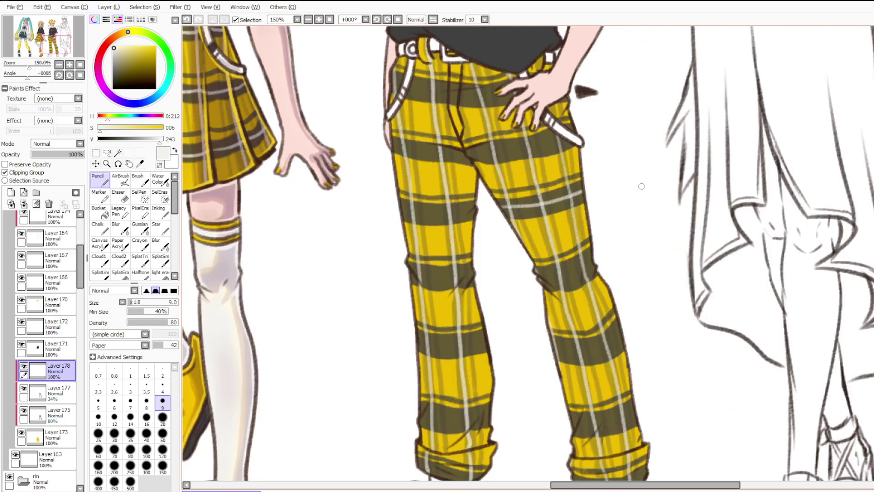
drag(401, 208, 468, 209)
mouse_move(391, 145)
mouse_down()
mouse_move(473, 157)
mouse_move(584, 126)
mouse_up()
mouse_move(390, 83)
mouse_down()
mouse_move(489, 95)
mouse_move(565, 84)
mouse_up()
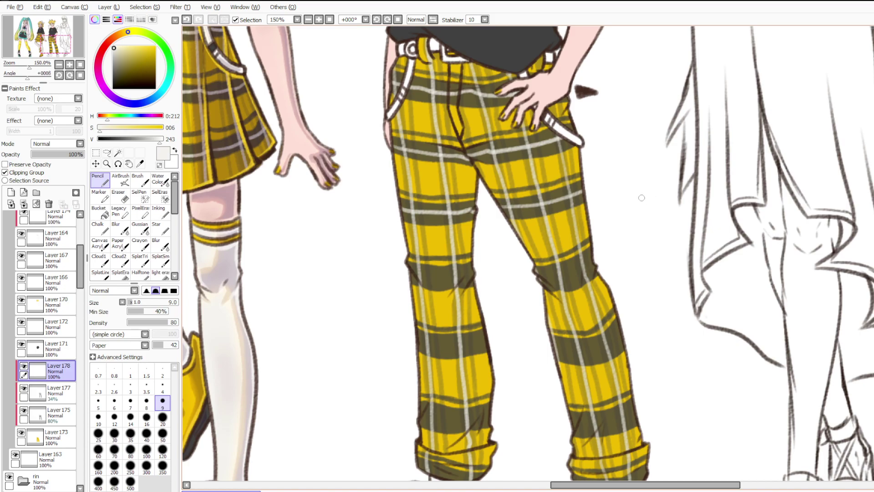
scroll(441, 194, down, 2)
scroll(410, 296, up, 2)
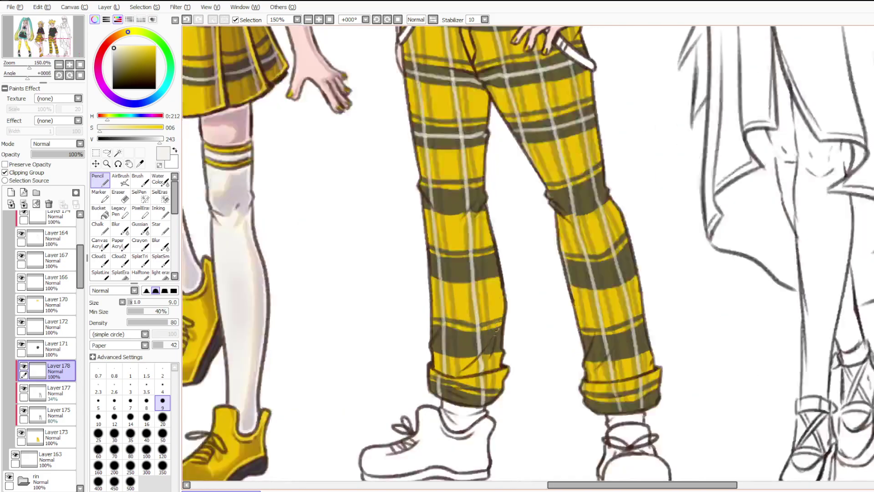
Draw thin off-white horizontal stripes through the dark bands at both knees and below the knee of the leg nearer Rin.
scroll(518, 184, up, 1)
mouse_move(560, 204)
mouse_down()
mouse_move(595, 206)
mouse_move(640, 188)
mouse_up()
key(ctrl+z)
drag(557, 210, 635, 188)
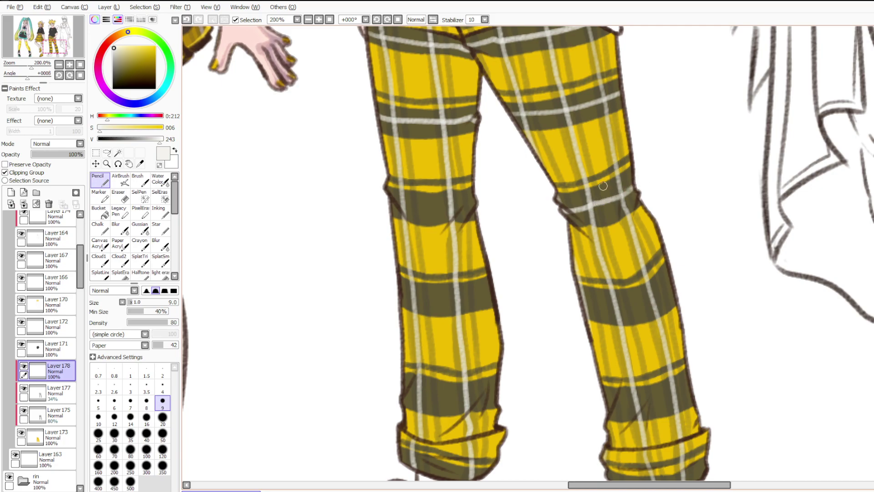
mouse_move(382, 198)
mouse_down()
mouse_move(435, 207)
mouse_move(494, 196)
mouse_move(422, 207)
mouse_move(478, 204)
mouse_up()
key(ctrl+z)
mouse_move(400, 294)
mouse_down()
mouse_move(438, 298)
mouse_move(492, 284)
mouse_up()
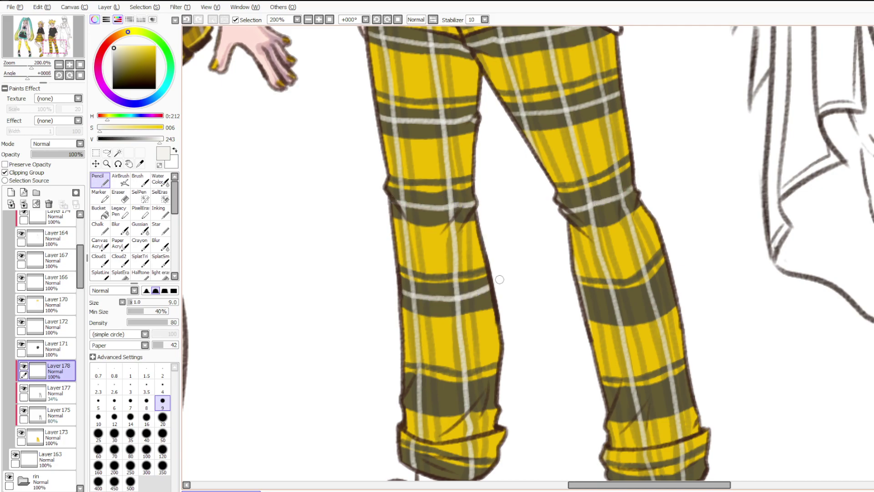
Draw thin off-white horizontal stripes through the remaining dark bands on both lower legs and along the rolled cuffs, redoing misplaced strokes.
mouse_move(398, 386)
mouse_down()
mouse_move(506, 390)
mouse_move(458, 401)
mouse_move(404, 396)
mouse_up()
key(ctrl+z)
mouse_move(399, 451)
mouse_down()
mouse_move(435, 467)
mouse_move(513, 470)
mouse_up()
scroll(516, 387, down, 1)
mouse_move(516, 380)
mouse_down()
mouse_move(546, 327)
mouse_move(552, 185)
mouse_up()
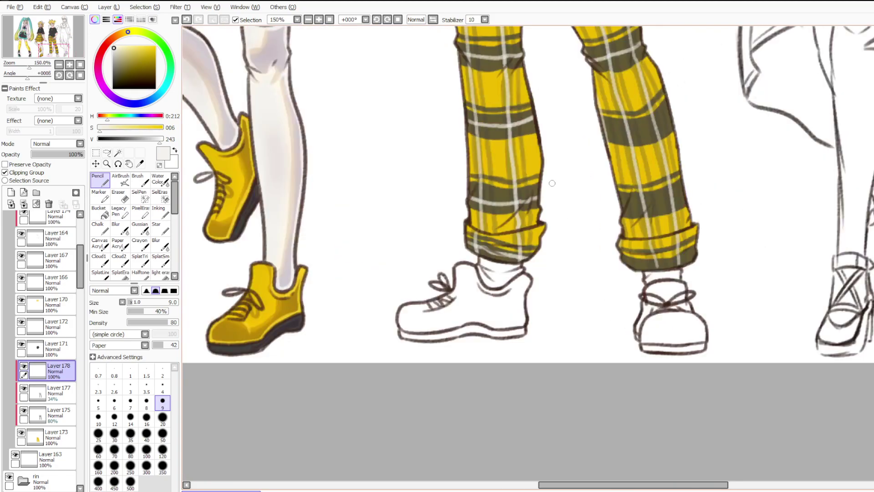
scroll(553, 185, up, 2)
mouse_move(695, 338)
mouse_down()
mouse_move(780, 344)
mouse_move(713, 346)
mouse_move(768, 349)
mouse_move(815, 337)
mouse_up()
key(ctrl+z)
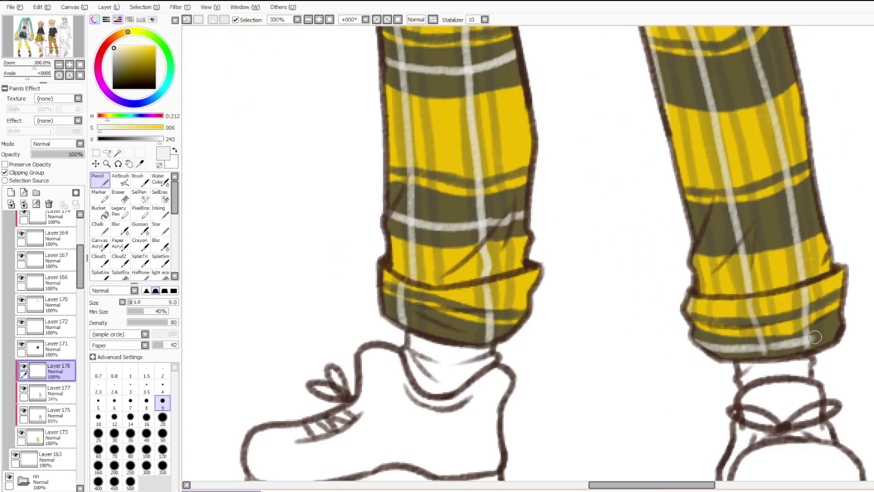
mouse_move(686, 227)
mouse_down()
mouse_move(769, 229)
mouse_move(816, 212)
mouse_up()
mouse_move(385, 302)
mouse_down()
mouse_move(451, 330)
mouse_move(438, 325)
mouse_move(516, 334)
mouse_up()
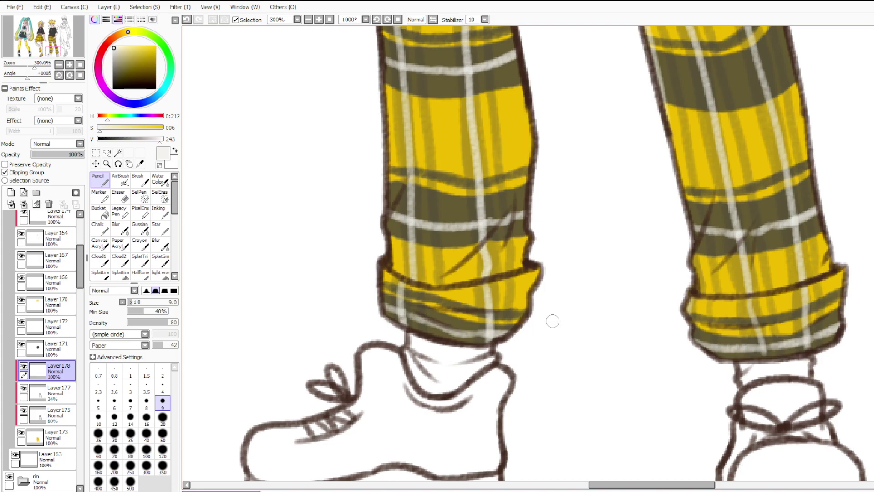
scroll(553, 291, down, 4)
scroll(572, 182, up, 4)
mouse_move(612, 353)
mouse_down()
mouse_move(681, 354)
mouse_move(742, 326)
mouse_up()
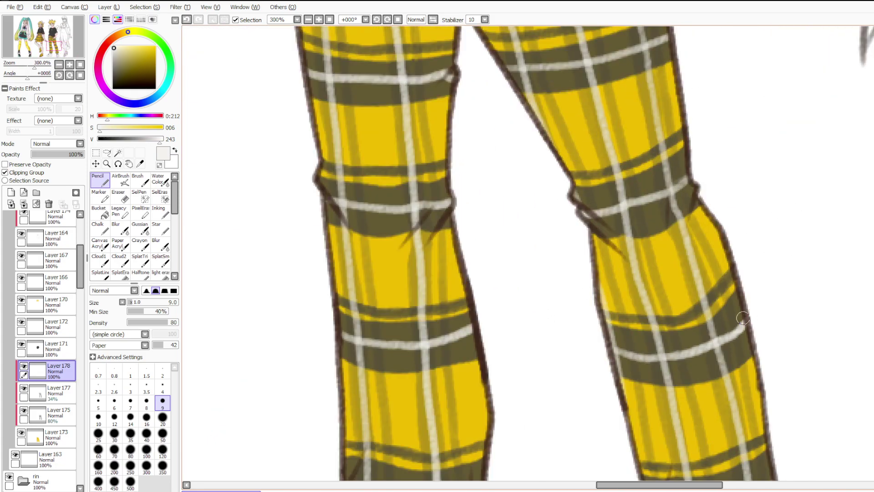
Find the diagonal hatching layer of Rin's skirt, Layer114, in her colour group and make it visible.
scroll(737, 314, down, 5)
scroll(637, 273, up, 3)
scroll(575, 231, down, 2)
scroll(575, 232, up, 1)
scroll(575, 231, down, 1)
scroll(45, 351, down, 3)
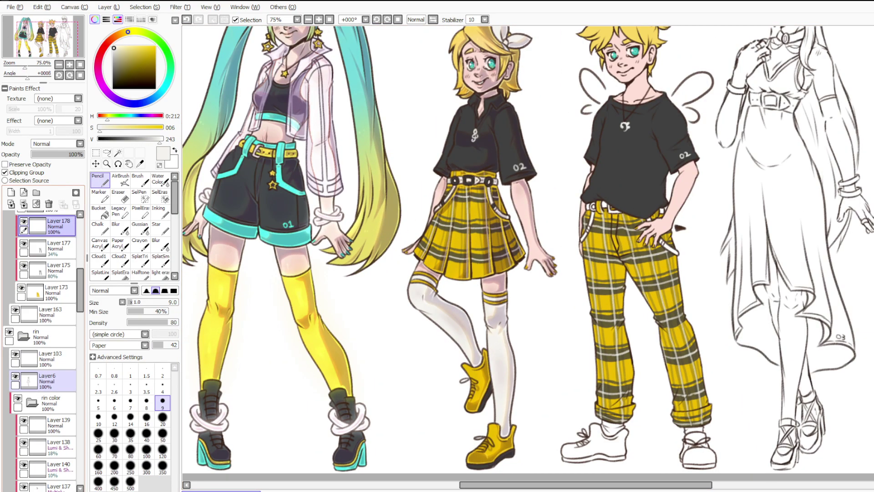
scroll(45, 373, down, 3)
scroll(46, 409, down, 3)
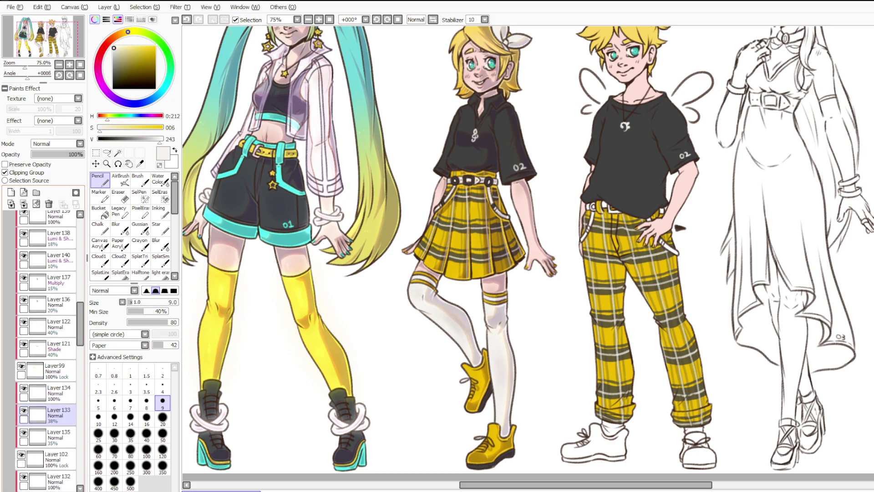
scroll(46, 401, down, 5)
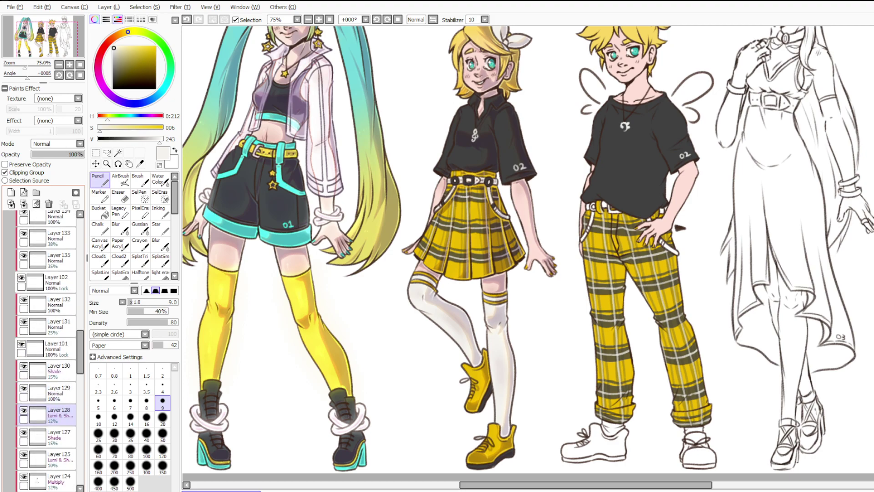
scroll(46, 364, down, 4)
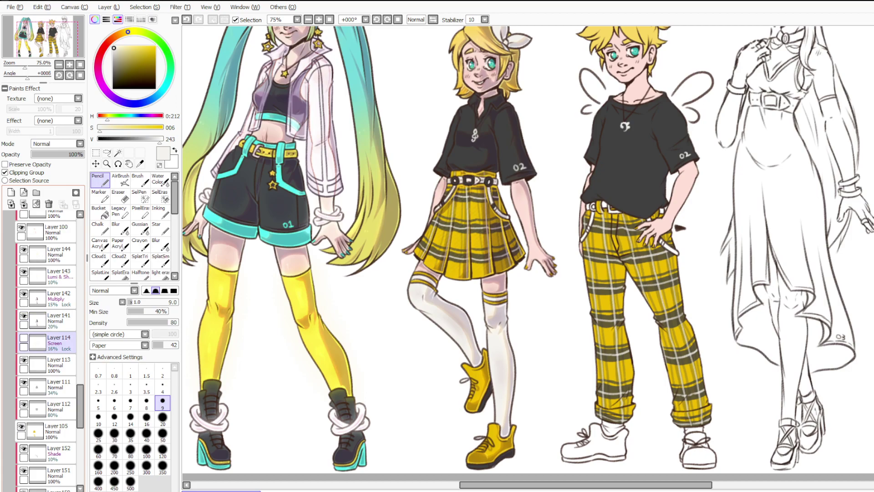
click(23, 338)
Try Layer114 in Normal mode at 100% opacity to examine the skirt's diagonal hatching, and undo the mode and opacity changes.
click(50, 342)
click(83, 154)
click(80, 144)
click(69, 152)
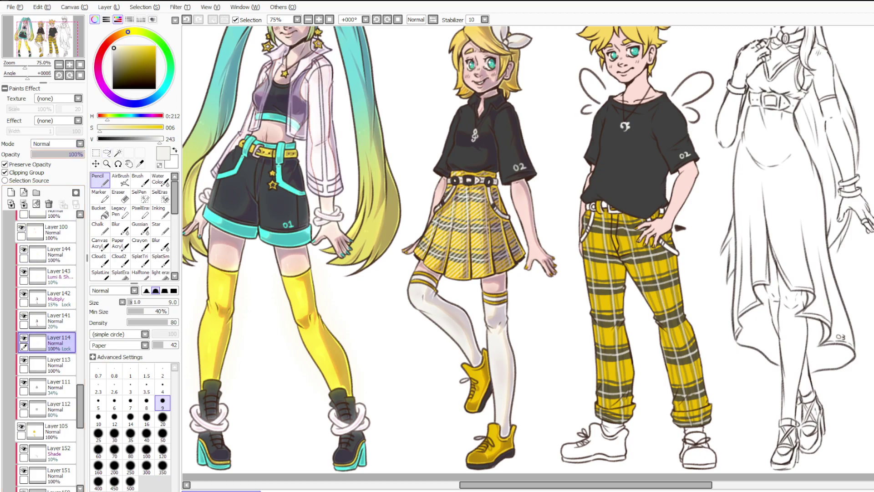
scroll(459, 203, up, 6)
scroll(437, 204, down, 4)
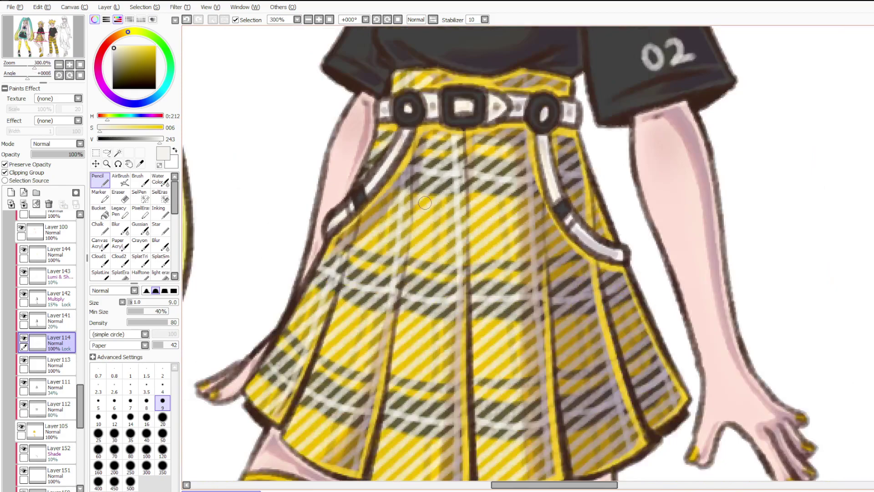
key(ctrl+z)
key(ctrl+z)
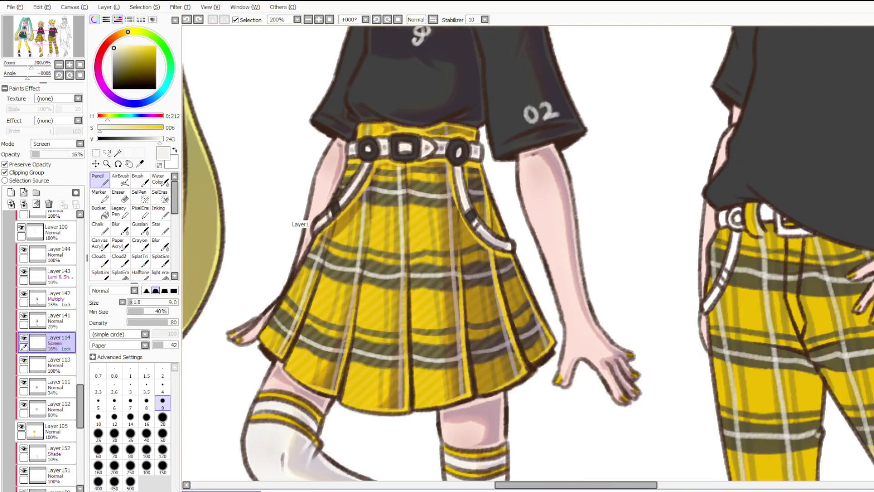
Make a rectangular selection on Layer114 around the figures, covering the diagonal hatching of Rin's skirt.
scroll(269, 200, down, 3)
scroll(463, 252, down, 2)
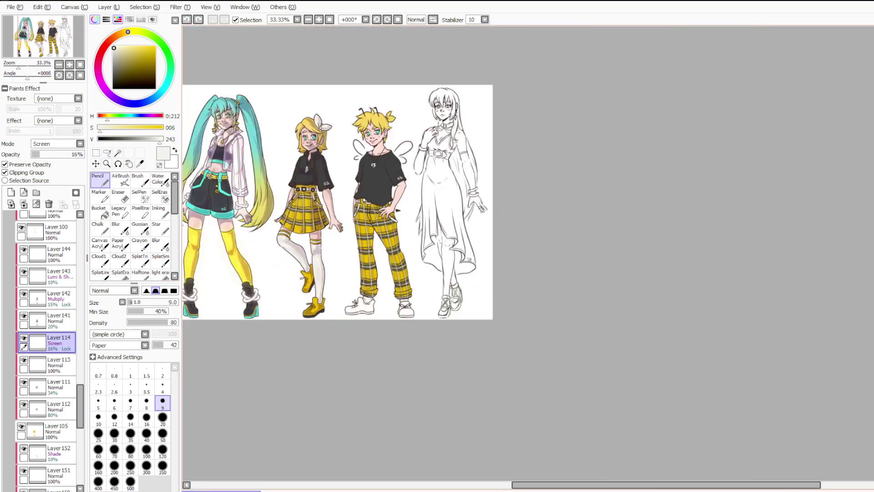
click(96, 153)
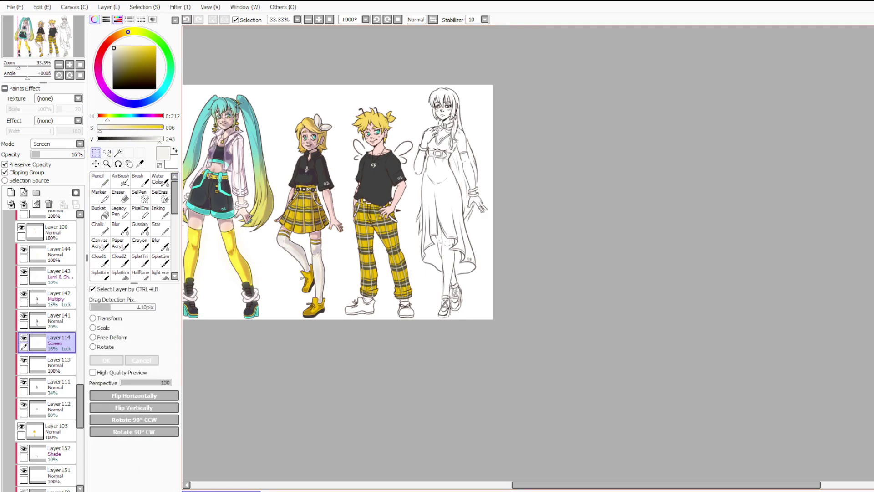
scroll(225, 176, up, 3)
scroll(225, 177, down, 3)
scroll(565, 323, up, 4)
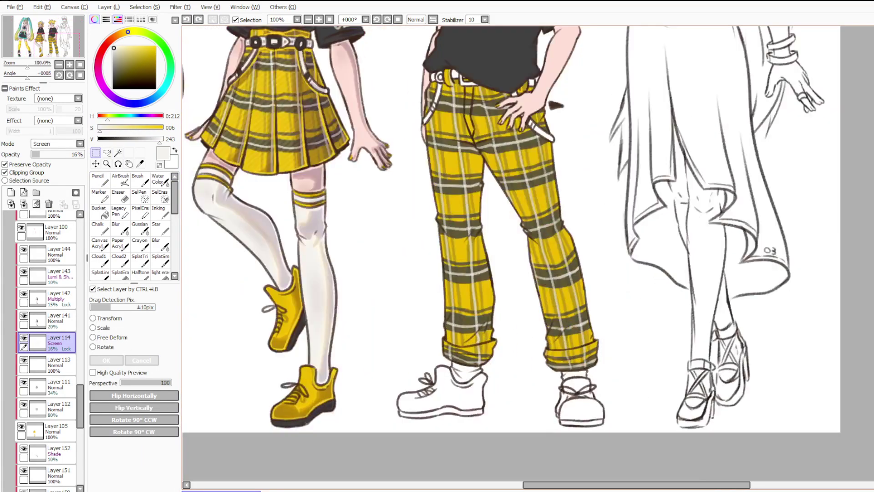
ctrl+click(564, 323)
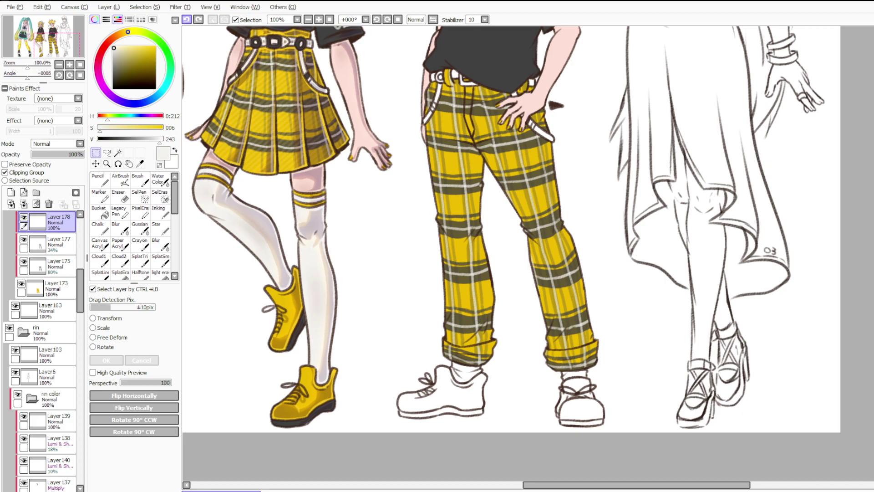
scroll(46, 316, down, 10)
scroll(45, 317, down, 5)
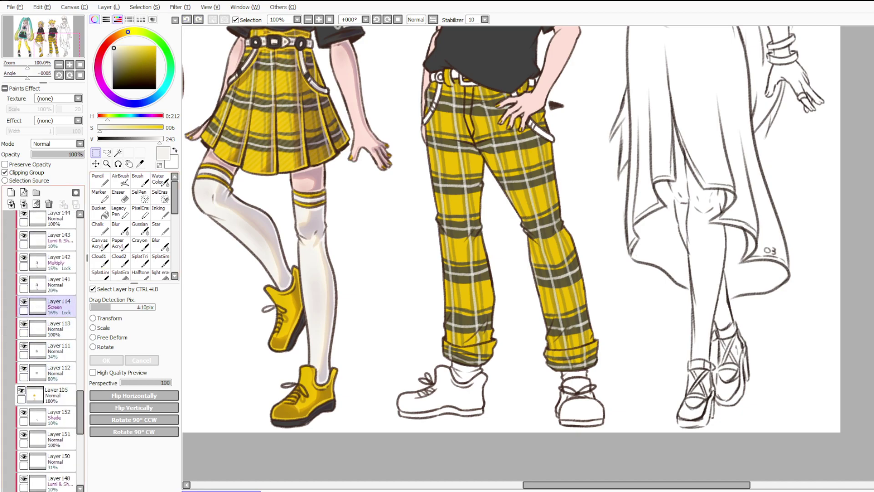
click(59, 306)
scroll(217, 276, down, 2)
mouse_move(553, 29)
mouse_down()
mouse_move(178, 337)
mouse_move(175, 357)
mouse_up()
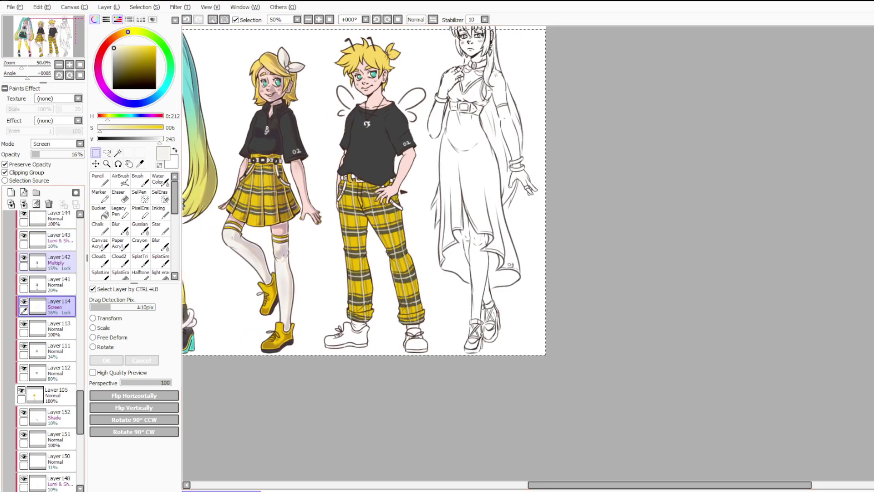
Paste a copy of the skirt hatching as a new layer above Len's trouser stripe layers and move it over his trousers.
scroll(45, 284, up, 4)
scroll(45, 283, up, 7)
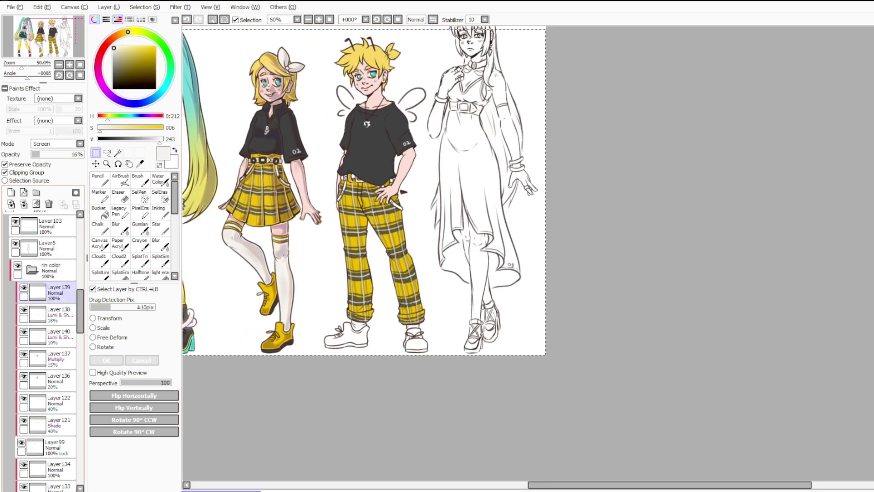
scroll(46, 293, down, 1)
scroll(45, 350, down, 10)
click(54, 380)
scroll(46, 350, up, 10)
click(54, 321)
click(56, 254)
key(ctrl+v)
key(ctrl+d)
drag(318, 219, 330, 237)
mouse_move(255, 196)
mouse_down()
mouse_move(380, 240)
mouse_move(415, 227)
mouse_up()
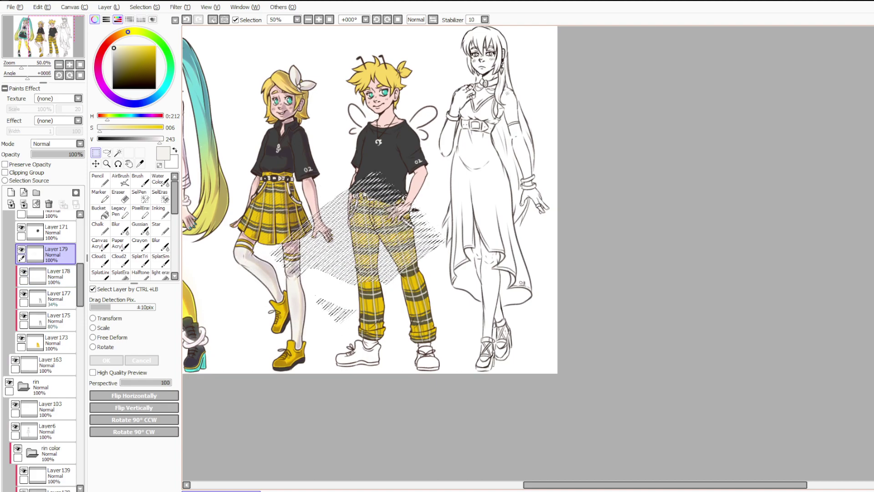
Recolour the pasted hatching over Len's trousers in pure blue by filling its existing strokes.
scroll(328, 195, up, 2)
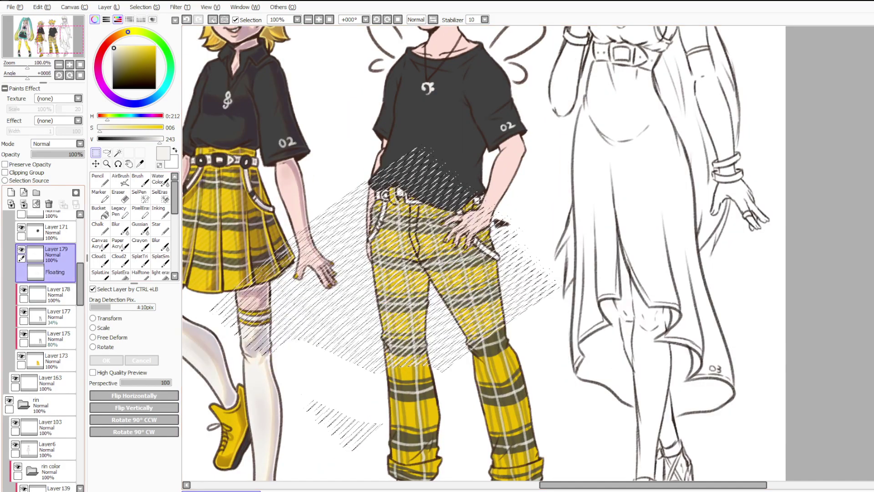
click(156, 46)
click(133, 104)
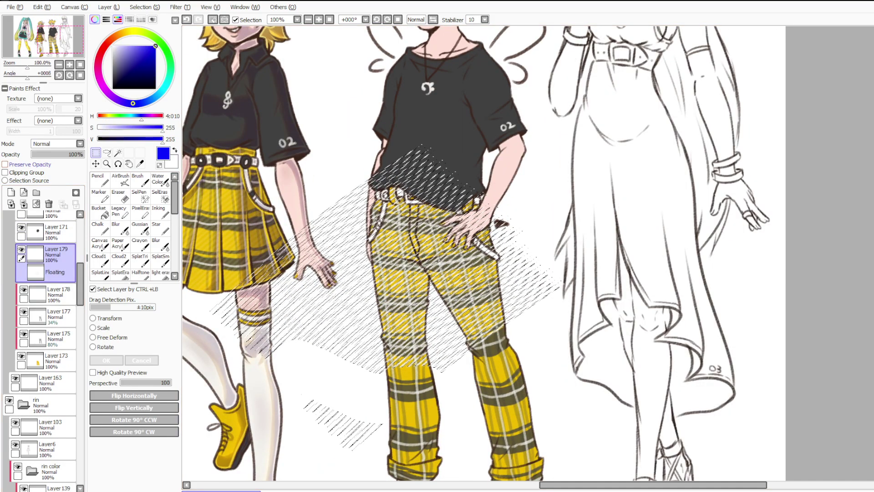
click(29, 165)
key(ctrl+f)
key(ctrl+d)
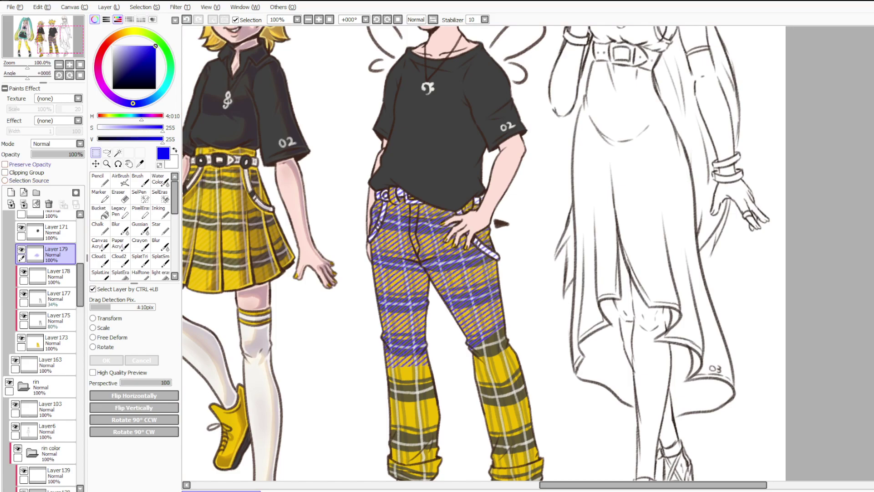
click(29, 164)
key(ctrl+f)
Place the blue hatching above Len's colour group, lower its opacity to 51% and add an empty layer over it.
scroll(54, 296, up, 5)
scroll(46, 346, up, 1)
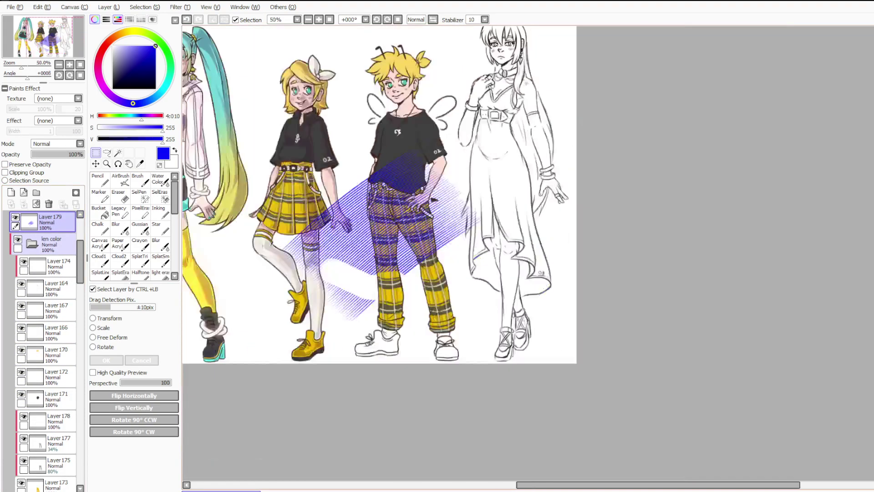
scroll(418, 95, up, 2)
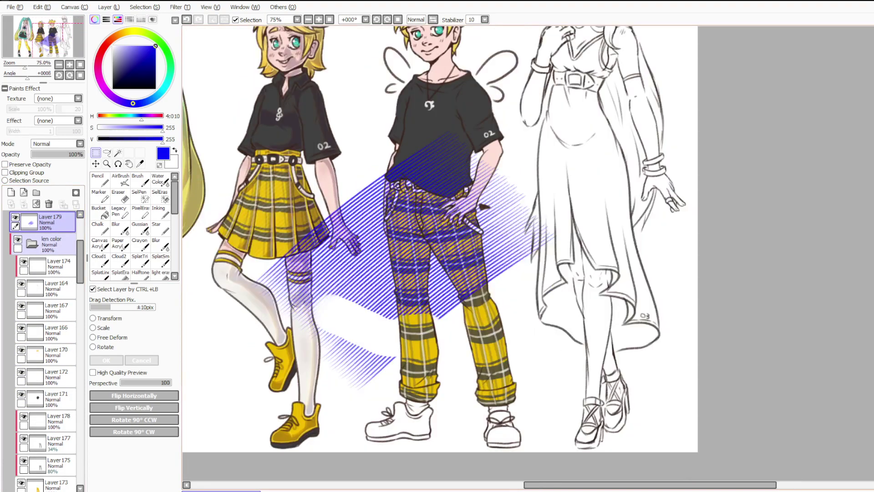
click(106, 152)
mouse_move(524, 410)
mouse_down()
mouse_move(440, 443)
mouse_move(319, 418)
mouse_up()
drag(287, 374, 360, 322)
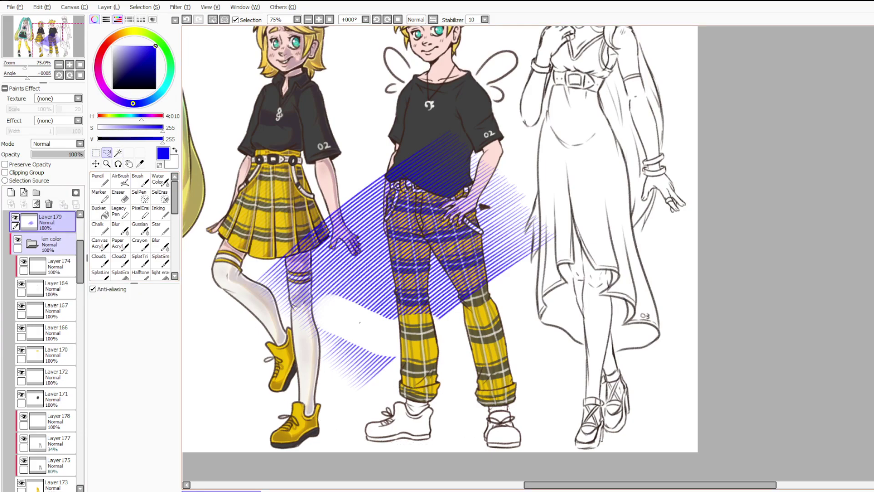
click(59, 155)
click(11, 193)
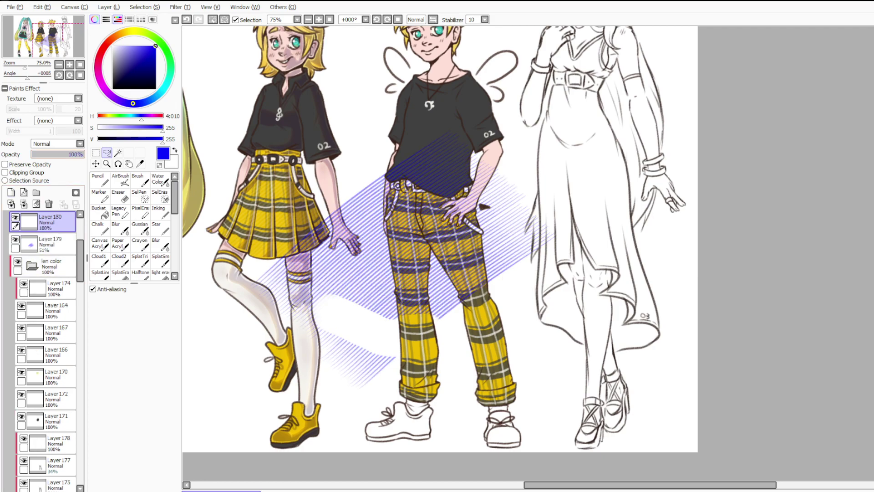
Clear the selection and draw one long blue diagonal line on Layer180 along the hatching with the size 7 Pencil, undoing poor strokes.
click(100, 180)
scroll(313, 128, up, 1)
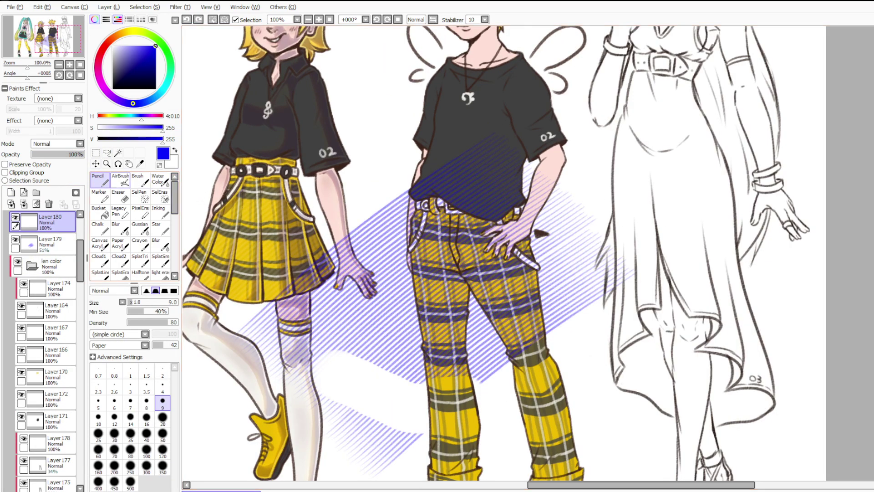
click(145, 8)
click(146, 18)
drag(221, 336, 491, 141)
key(ctrl+z)
click(130, 401)
mouse_move(231, 339)
mouse_down()
mouse_move(507, 135)
mouse_move(290, 285)
mouse_move(518, 91)
mouse_move(260, 311)
mouse_move(512, 122)
mouse_up()
key(ctrl+z)
key(ctrl+z)
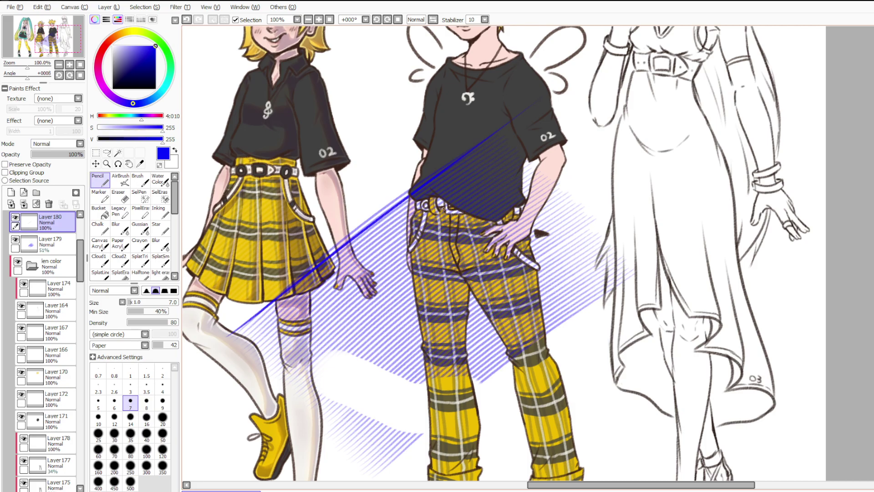
Delete the pasted hatching layer, Layer179, keeping the newly drawn diagonal line.
click(51, 266)
click(51, 244)
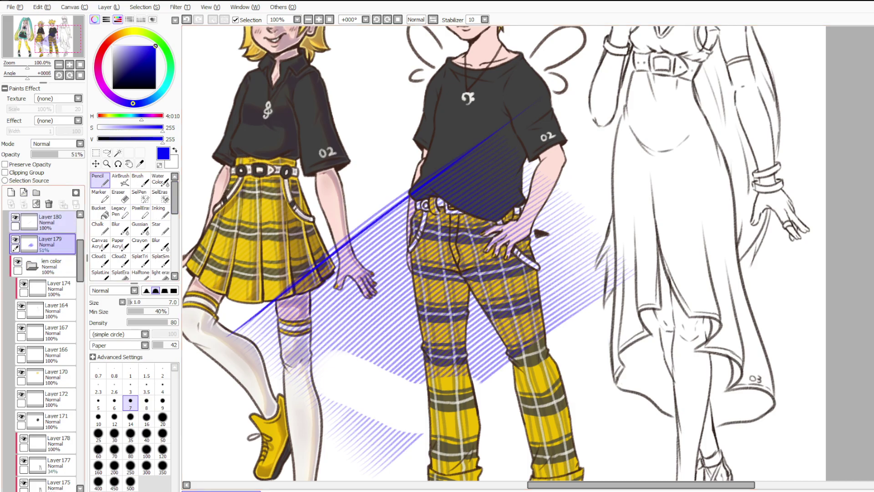
click(49, 204)
Copy and paste the blue diagonal line, offset the duplicate slightly to run parallel, and merge it down into Layer180.
click(96, 152)
click(50, 222)
scroll(378, 219, down, 3)
drag(204, 93, 609, 383)
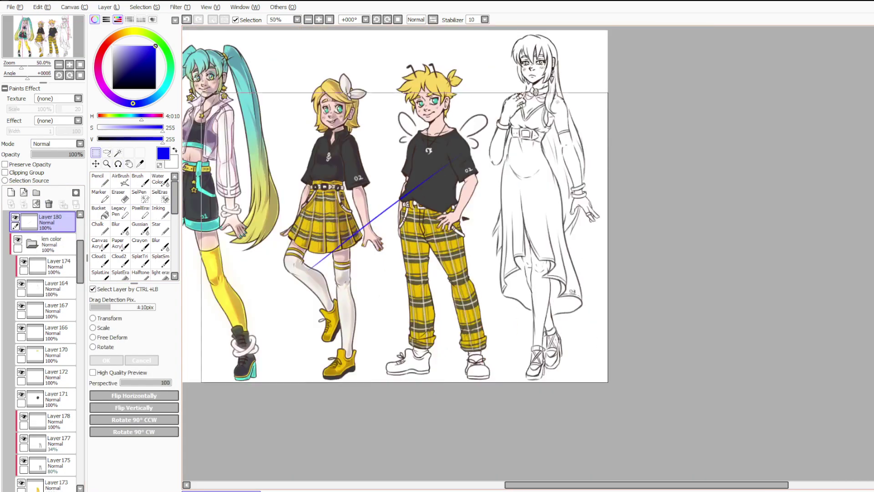
scroll(341, 214, up, 4)
key(ctrl+c)
key(ctrl+v)
drag(553, 218, 559, 223)
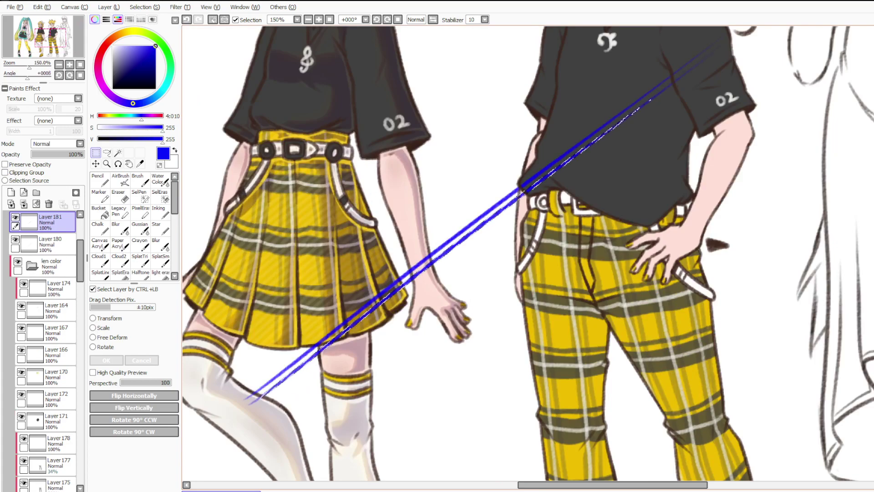
key(ctrl+e)
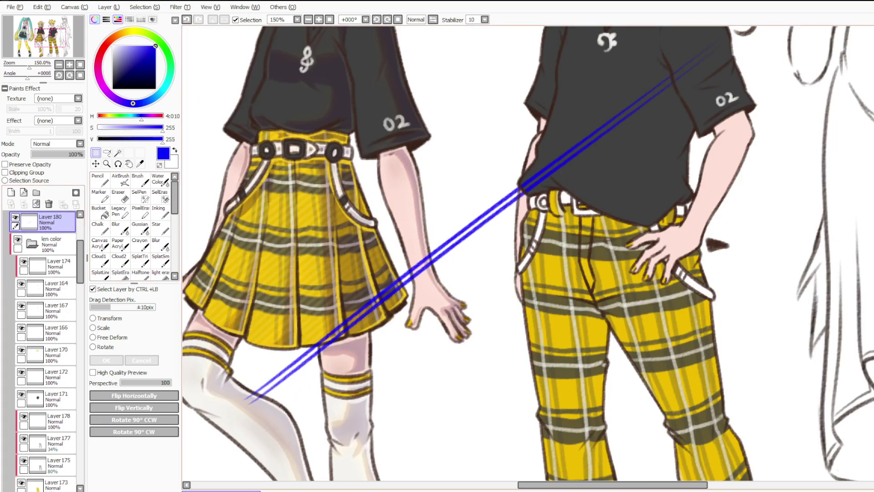
scroll(528, 257, down, 2)
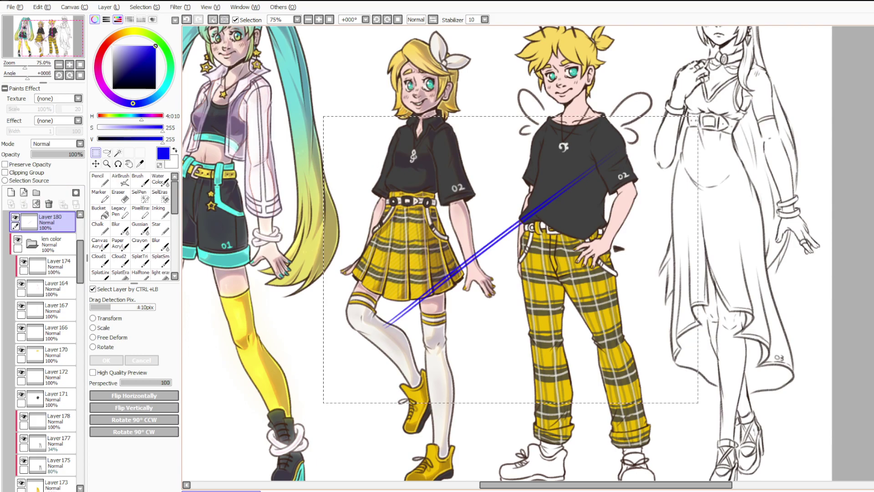
Duplicate the pair of blue diagonal lines, set the copy parallel beside the originals, and merge it down into Layer180.
key(ctrl+c)
key(ctrl+v)
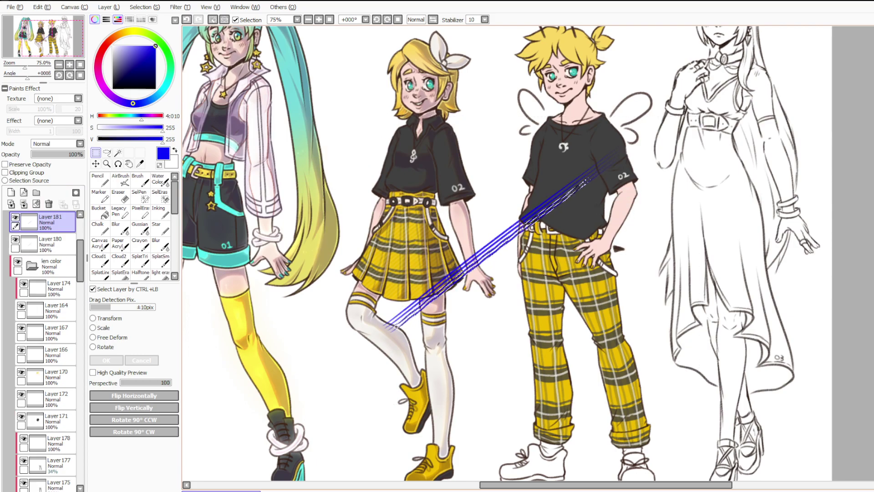
mouse_move(306, 110)
mouse_down()
mouse_move(730, 238)
mouse_move(730, 376)
mouse_up()
click(23, 204)
Duplicate the four diagonal lines and offset the copy so it continues the evenly spaced hatching.
key(ctrl+c)
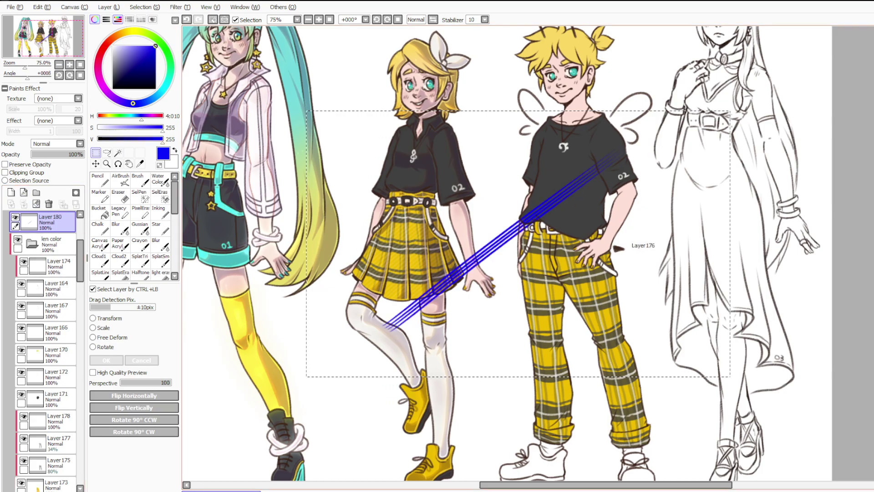
key(ctrl+v)
drag(627, 244, 637, 252)
key(ctrl+d)
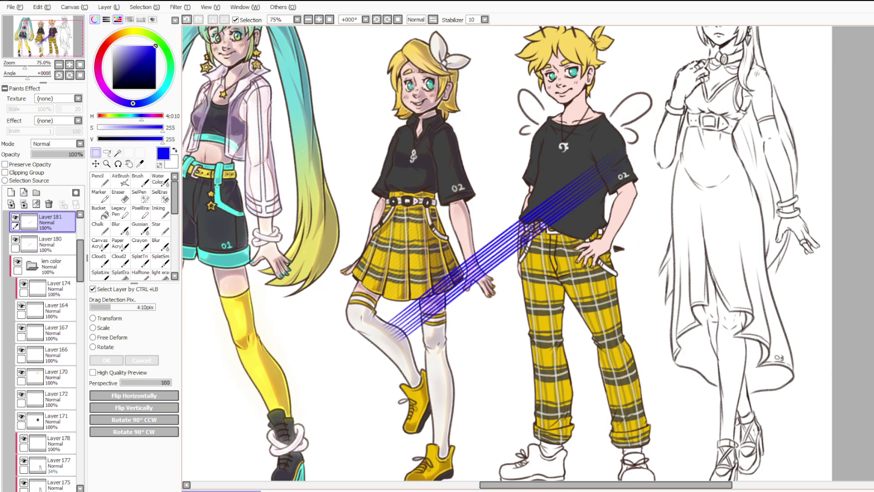
key(ctrl+z)
scroll(482, 267, up, 8)
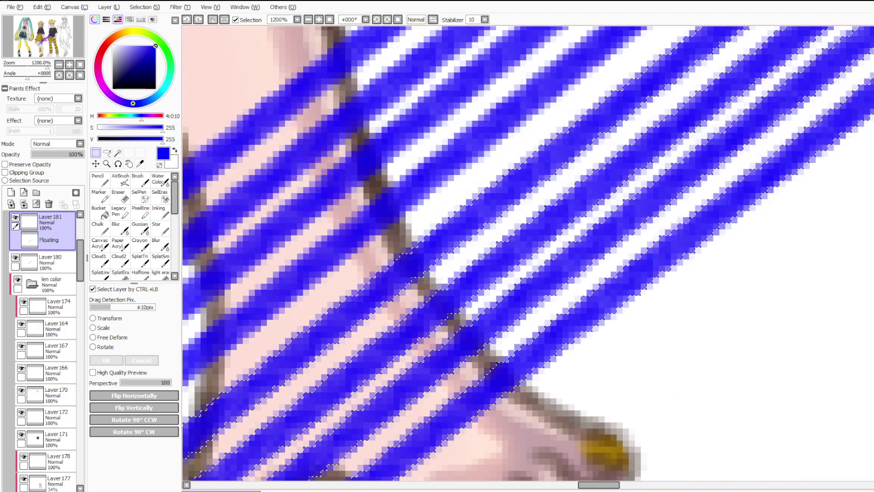
scroll(527, 253, down, 8)
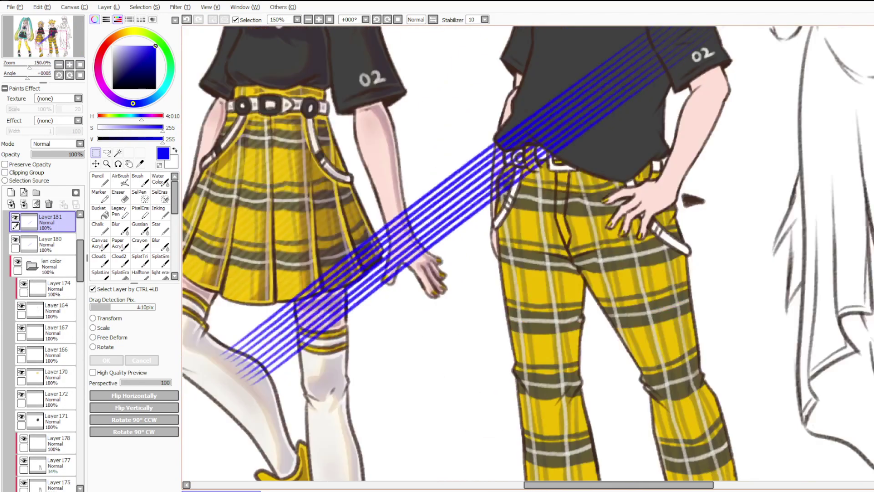
Duplicate the eight-line strip, offset the copy directly below it, and merge it down into Layer180.
drag(200, 427, 859, 26)
drag(431, 279, 451, 303)
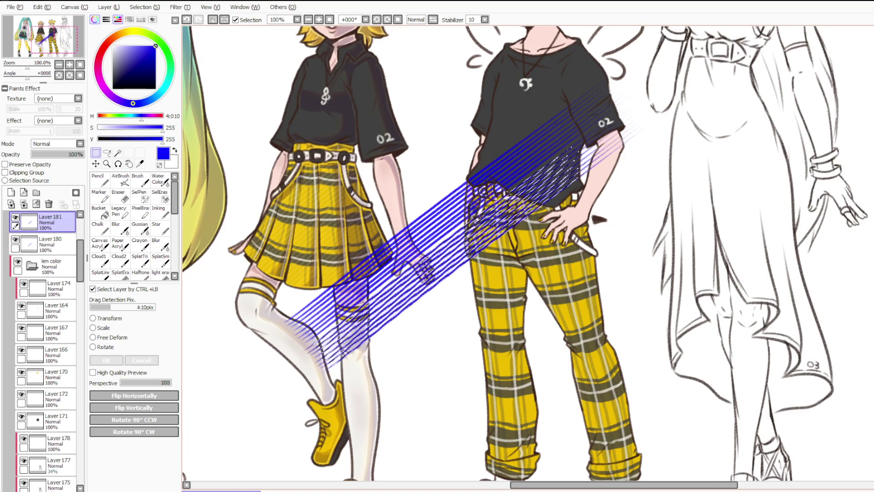
key(ctrl+d)
click(24, 204)
Copy and paste the widened hatching band, shift the copy down to double the band across Len's hips, and merge it down.
drag(240, 439, 806, 57)
key(ctrl+c)
key(ctrl+v)
drag(448, 272, 487, 328)
key(ctrl+d)
scroll(434, 328, down, 1)
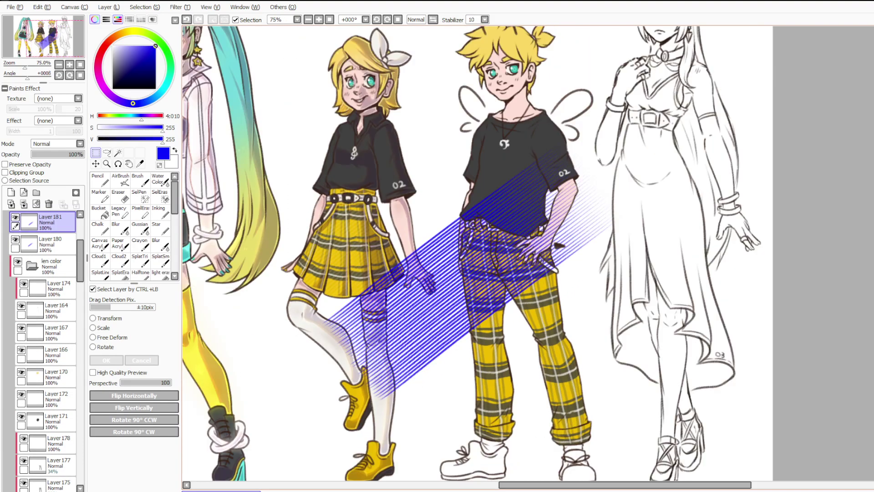
key(ctrl+e)
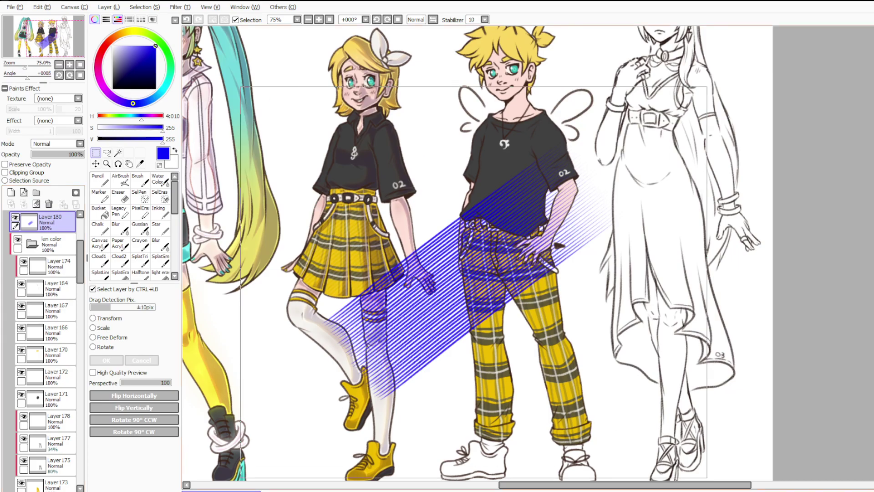
Paste another copy of the hatching lower over Len's trouser legs, nudge it to match the line spacing, and merge it down.
scroll(477, 253, down, 2)
key(ctrl+v)
mouse_move(514, 278)
mouse_down()
mouse_move(514, 320)
mouse_move(523, 310)
mouse_up()
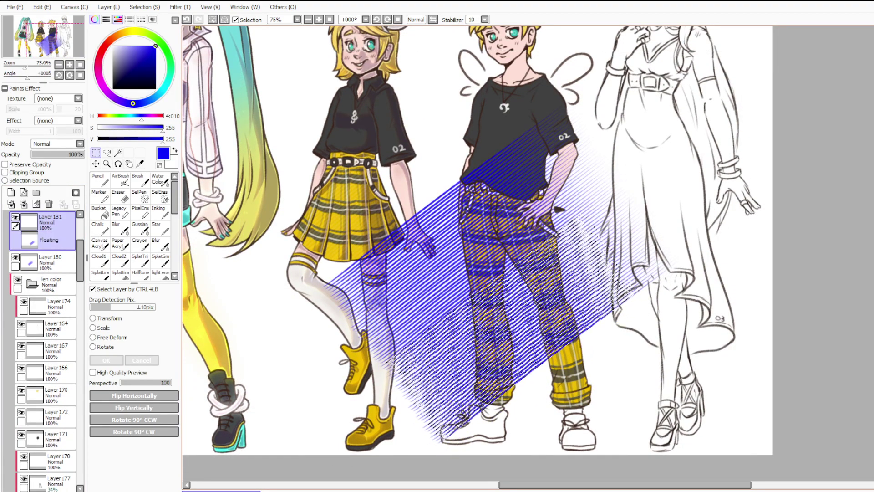
scroll(414, 309, up, 4)
drag(446, 310, 447, 313)
key(ctrl+d)
scroll(446, 312, down, 5)
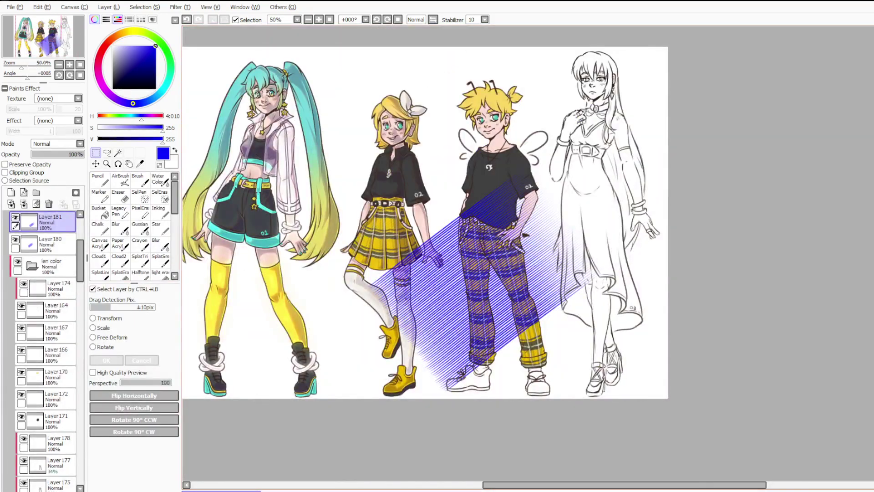
click(23, 204)
Extend the hatching to the hems of Len's trousers with a further offset copy and merge it into Layer180.
drag(291, 90, 687, 412)
ctrl+drag(505, 292, 520, 300)
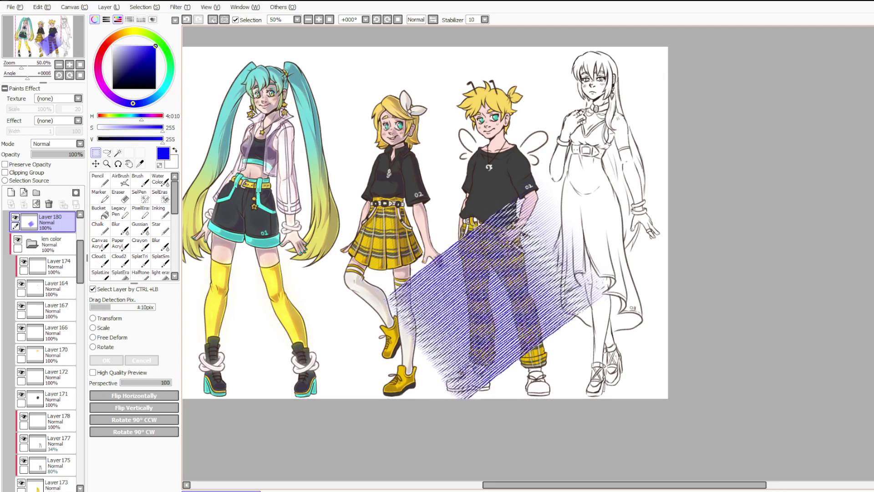
key(ctrl+z)
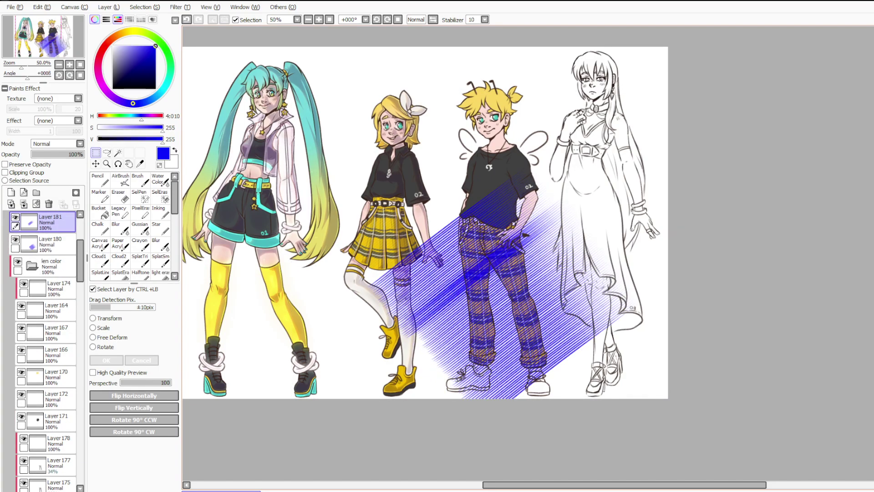
scroll(525, 234, up, 4)
scroll(650, 286, down, 2)
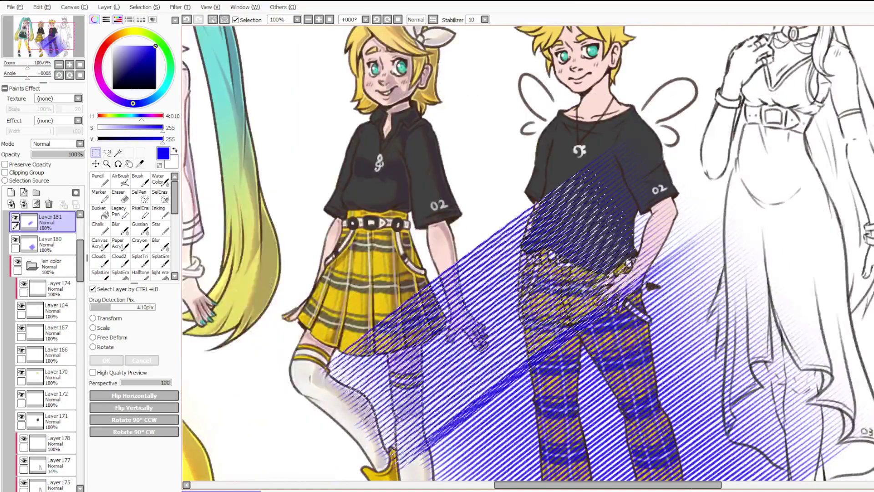
scroll(651, 285, down, 3)
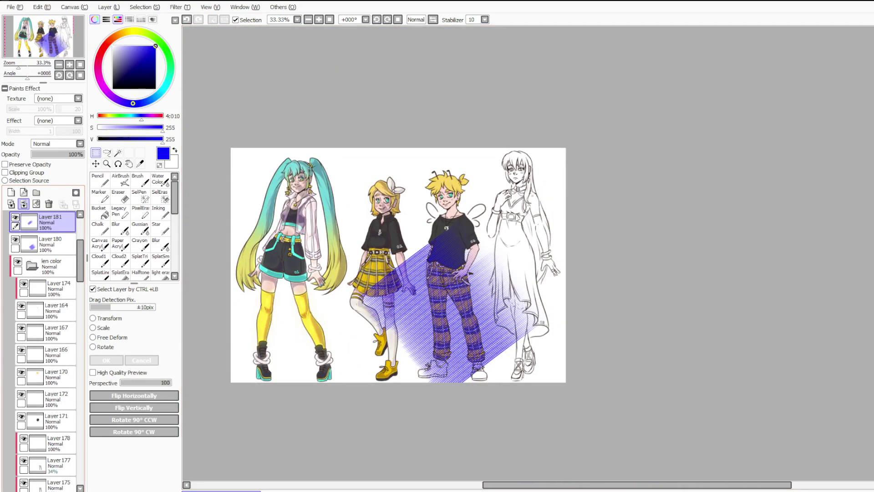
click(24, 204)
Recolour the hatching with the off-white of Rin's bow, then move Layer180 below Layer171 and clip it to Len's trousers.
scroll(379, 225, up, 2)
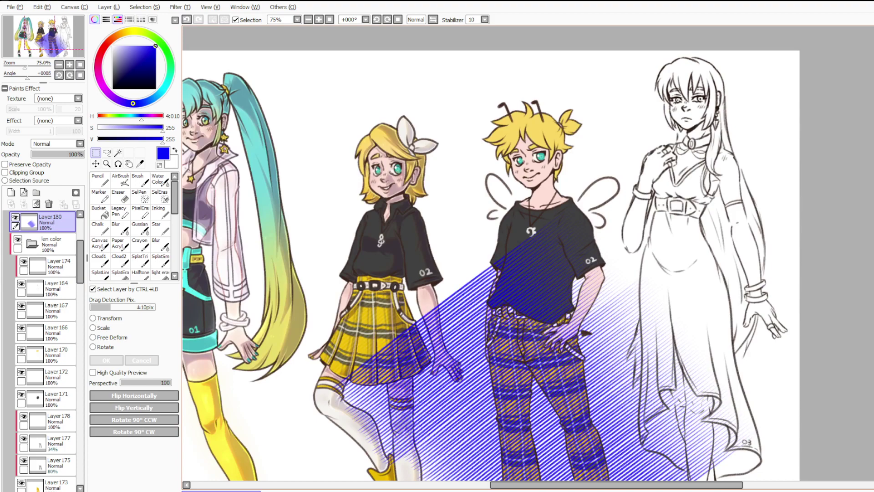
right_click(405, 132)
click(5, 165)
key(ctrl+f)
click(5, 165)
drag(47, 221, 48, 413)
click(5, 173)
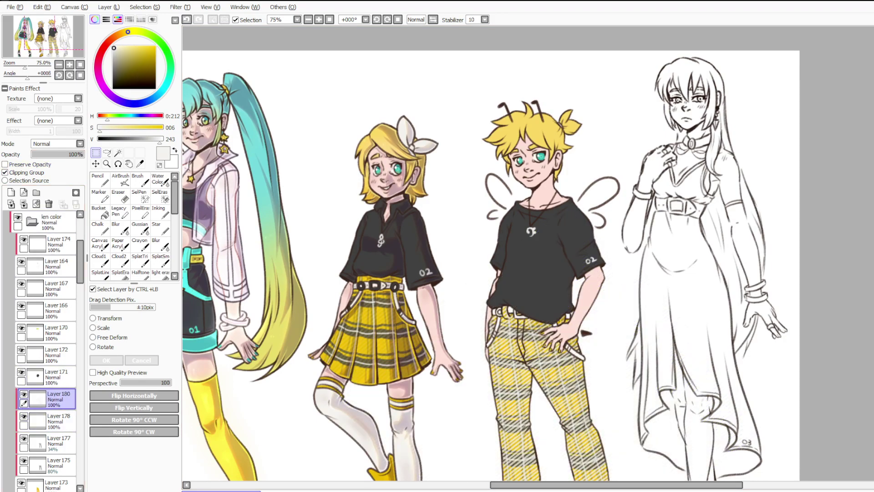
Set the hatching on Layer180 to Screen mode at 16% opacity, like the texture layer on Rin's skirt.
scroll(58, 144, down, 2)
scroll(50, 359, down, 15)
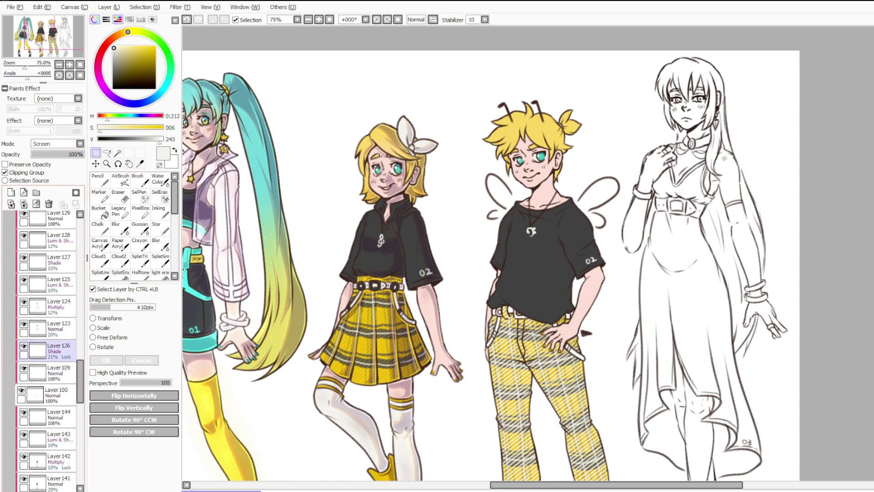
scroll(50, 364, down, 1)
scroll(50, 348, up, 1)
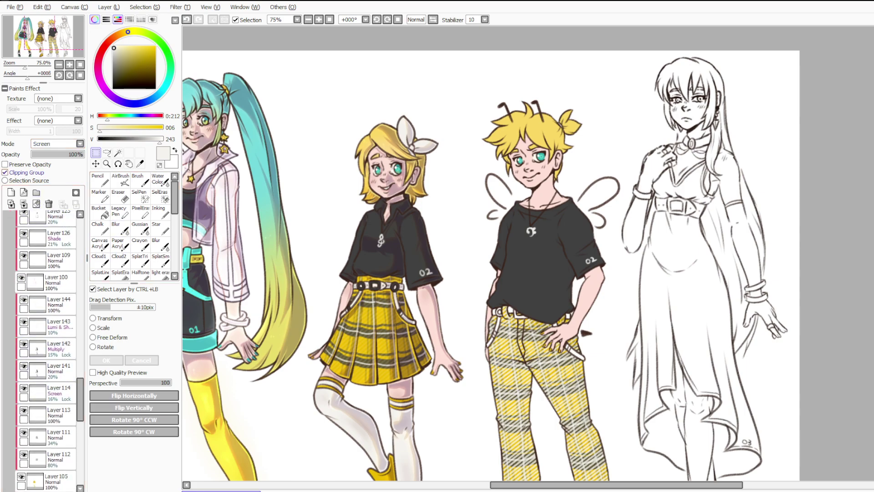
click(38, 155)
drag(517, 347, 472, 200)
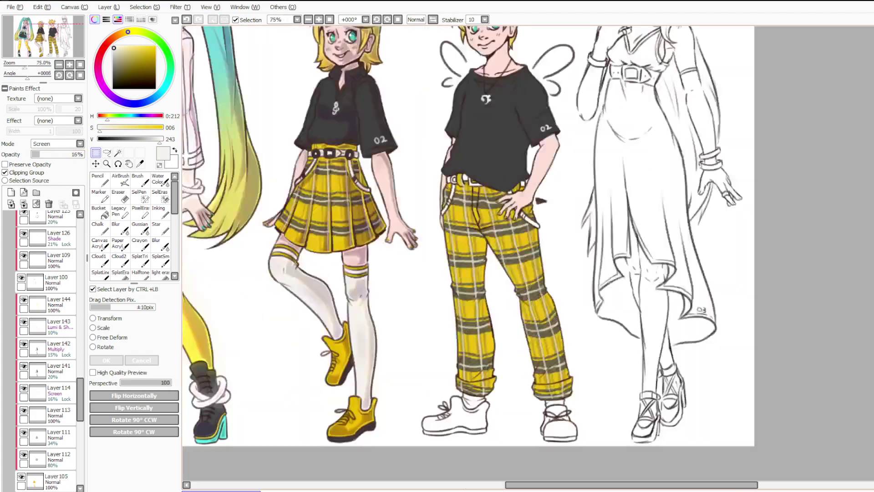
Compare the hatching on Len's trousers with the texture on Rin's skirt at different zoom levels.
scroll(472, 200, up, 1)
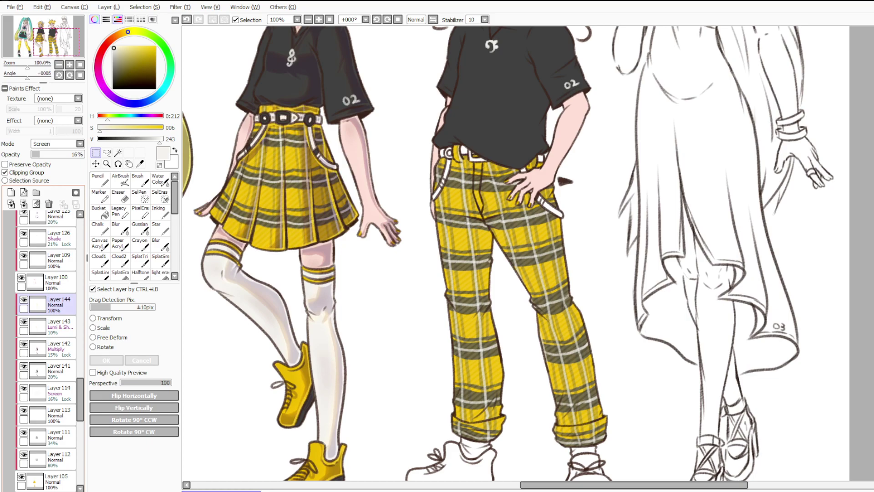
scroll(370, 253, down, 3)
scroll(373, 249, up, 2)
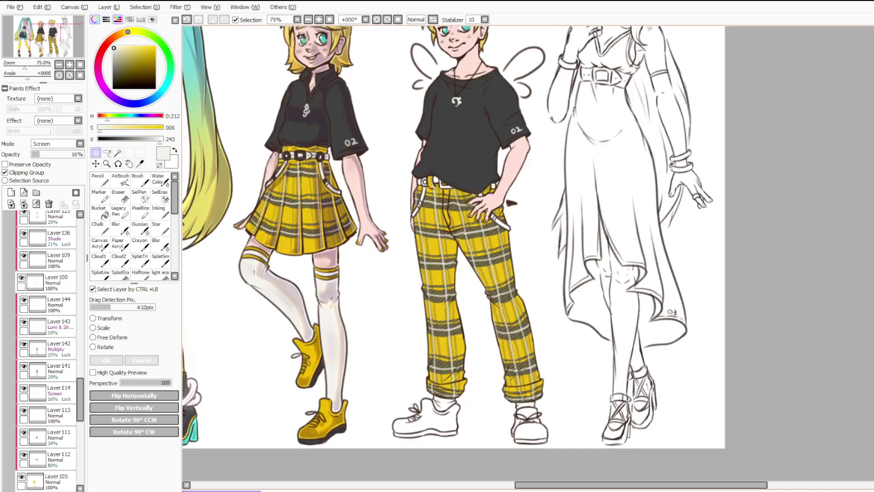
scroll(46, 391, up, 3)
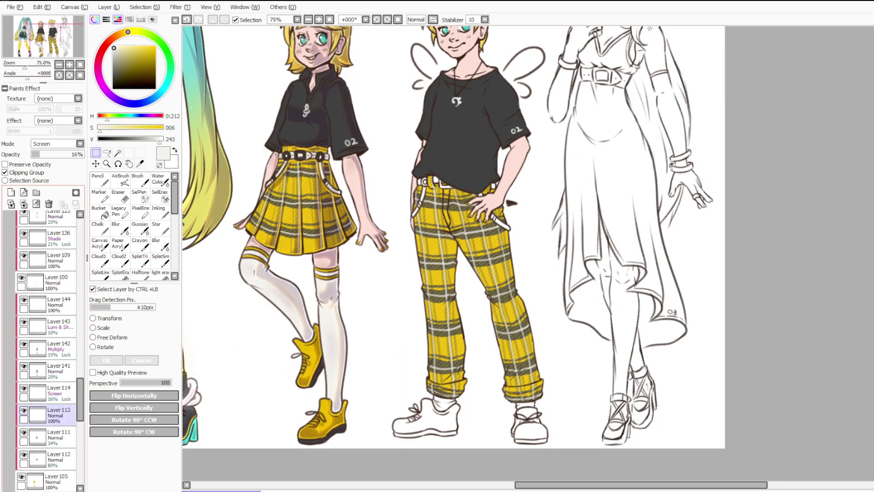
scroll(50, 410, up, 9)
scroll(278, 214, down, 3)
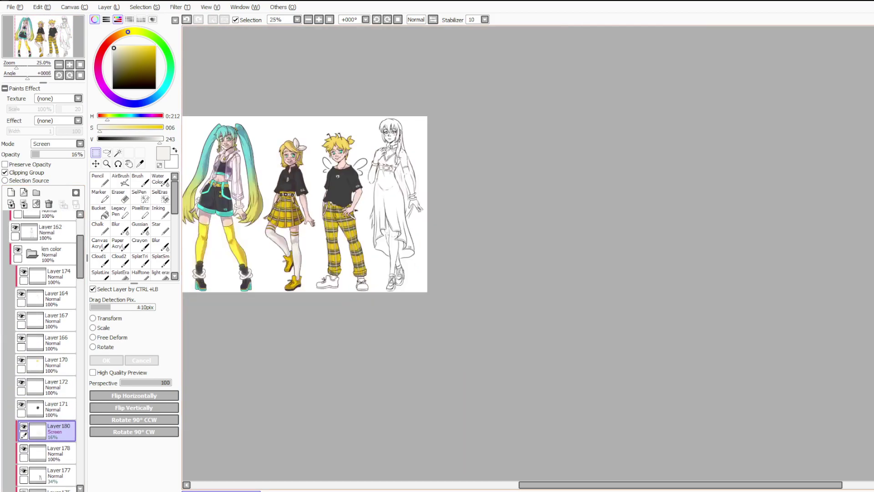
key(ctrl+plus)
Delete Layer176 with Len's bee antennae, wings and stinger, and save the file.
scroll(44, 351, up, 2)
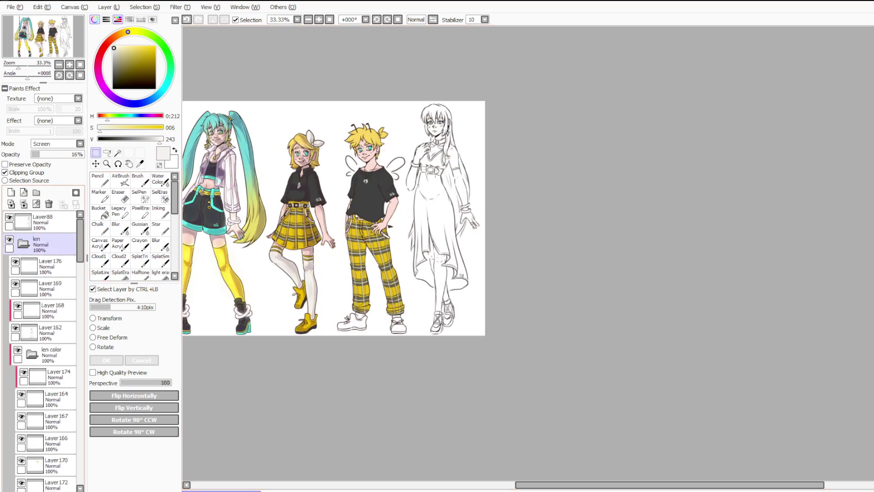
click(50, 267)
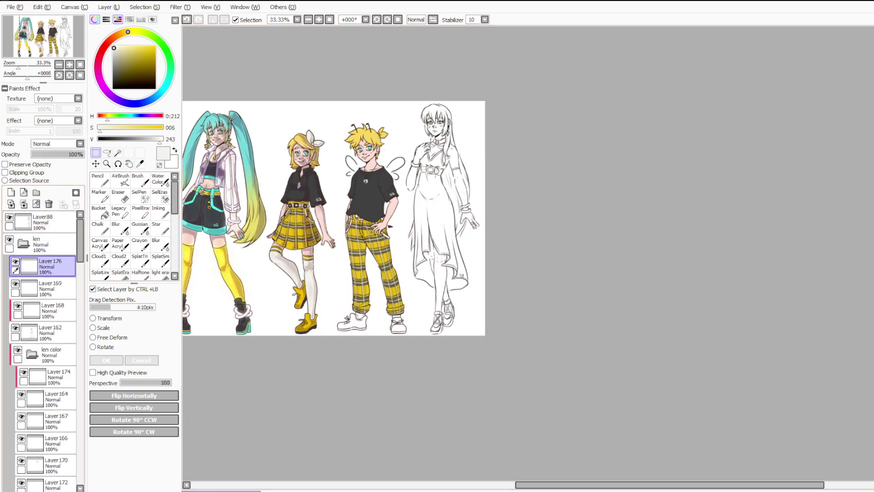
click(49, 204)
key(ctrl+s)
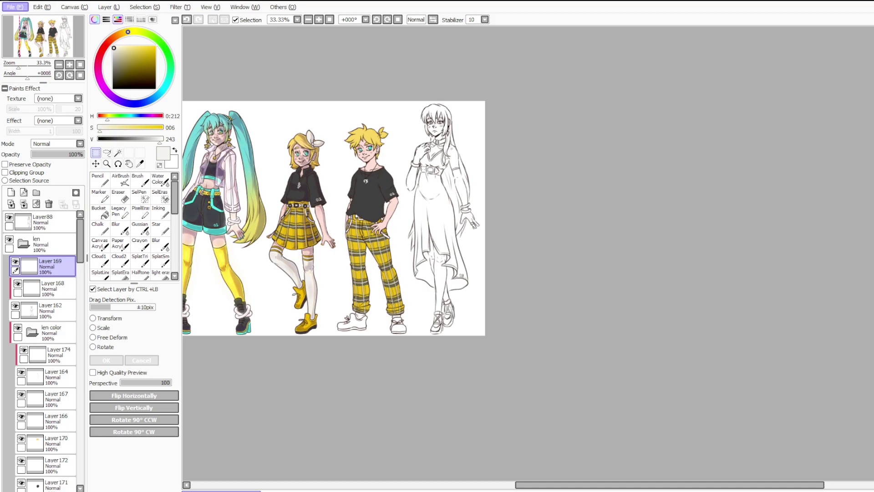
key(Escape)
Select Layer172 in Len's colour group and toggle its visibility to check what it contains.
scroll(294, 134, up, 3)
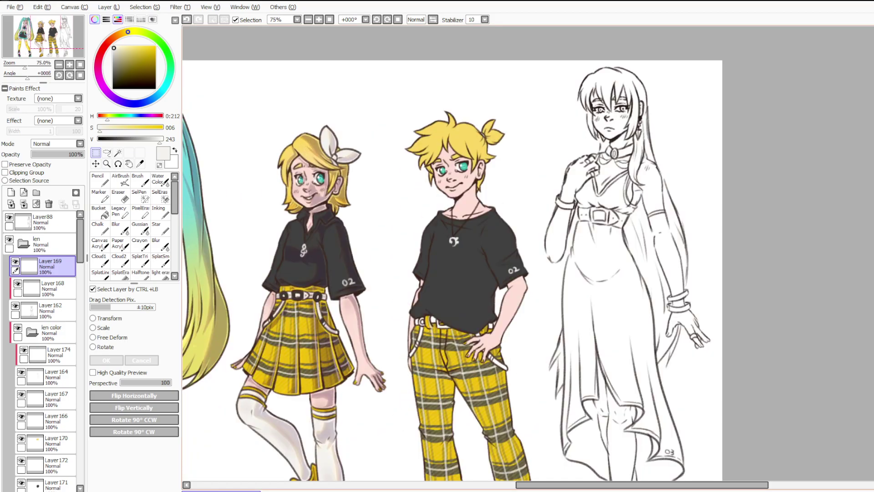
scroll(508, 312, up, 1)
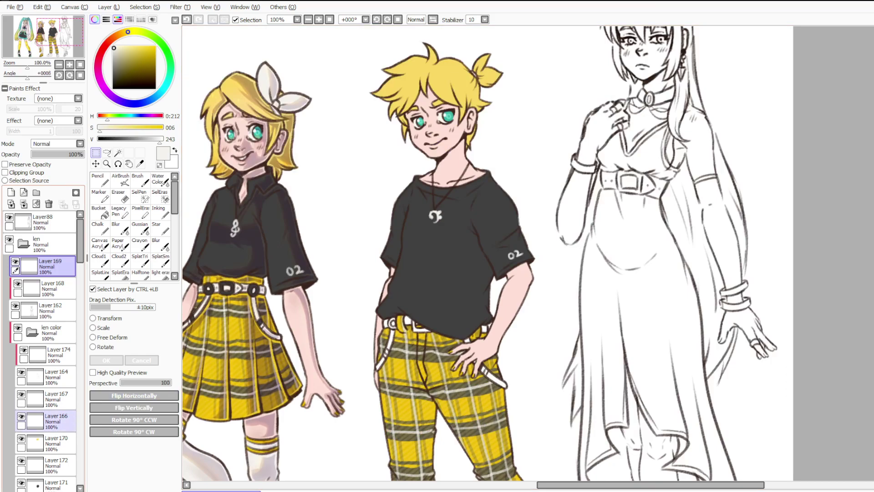
scroll(45, 418, down, 3)
click(50, 418)
click(21, 412)
click(21, 413)
click(22, 412)
click(22, 412)
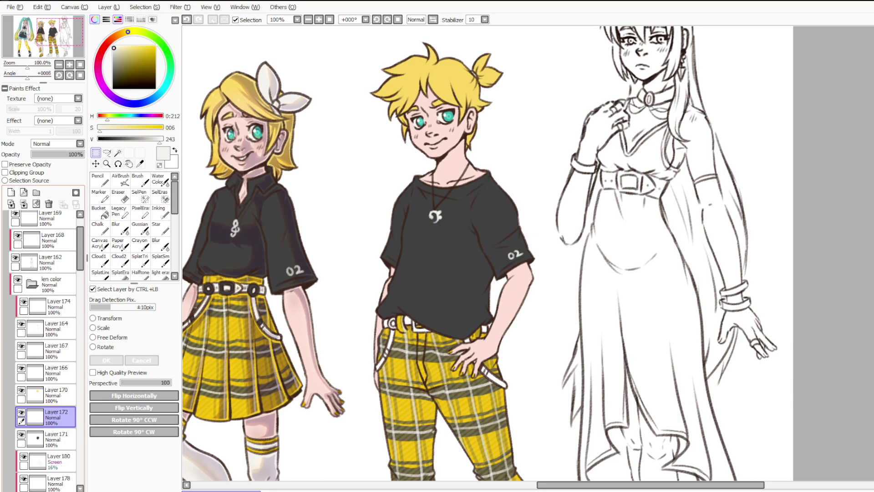
Select the Pencil and sample the off-white of Rin's bow for painting on Layer172.
click(135, 104)
click(155, 46)
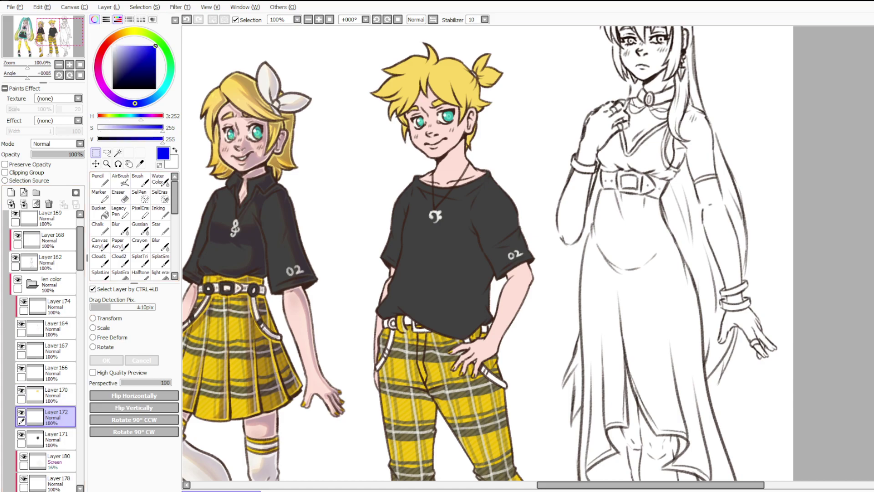
key(ctrl+z)
click(18, 164)
right_click(269, 85)
click(100, 180)
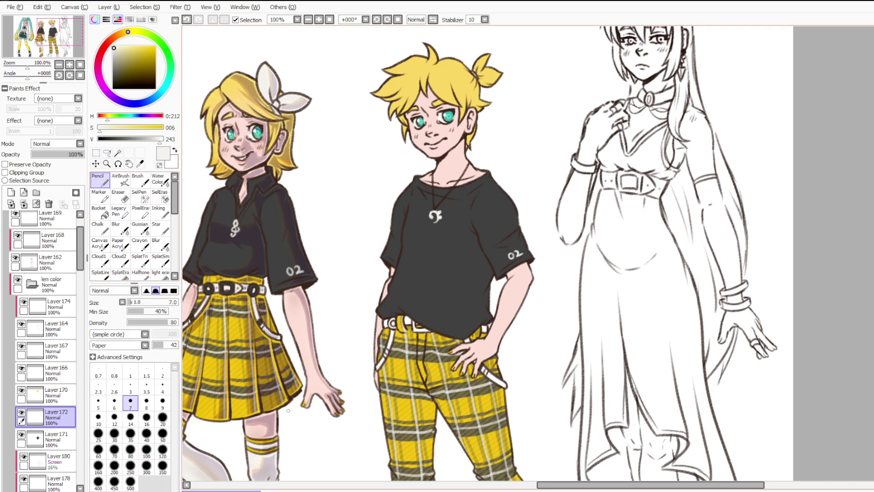
scroll(365, 429, up, 2)
scroll(553, 304, up, 1)
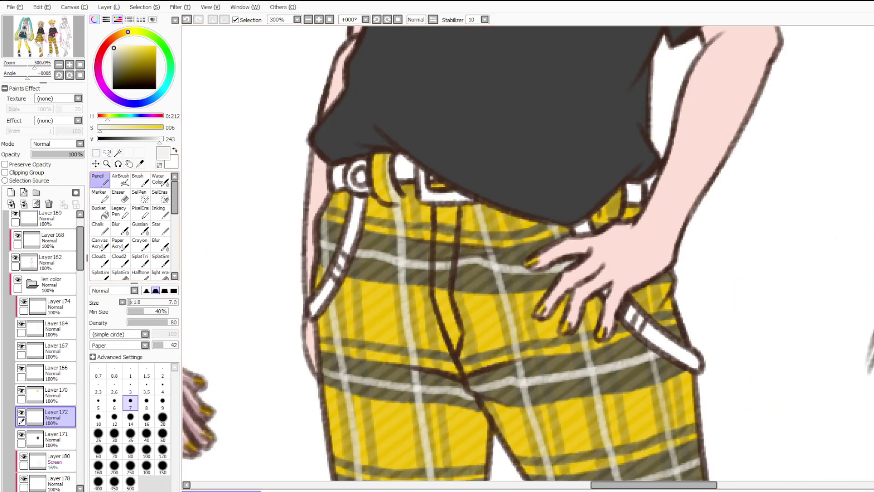
Set the Pencil to size 9 with bright blue and move Layer172 below Layer173, undoing the trial stroke on Len's strap.
click(162, 401)
key(ctrl+z)
drag(149, 67, 155, 45)
click(140, 103)
click(21, 165)
drag(309, 314, 347, 235)
key(ctrl+z)
drag(80, 243, 81, 274)
drag(53, 227, 52, 367)
Paint the strap on Len's raised-shirt side, its ring and the adjoining belt end bright blue on Layer172, undoing one stray stroke.
mouse_move(310, 314)
mouse_down()
mouse_move(349, 273)
mouse_move(361, 205)
mouse_up()
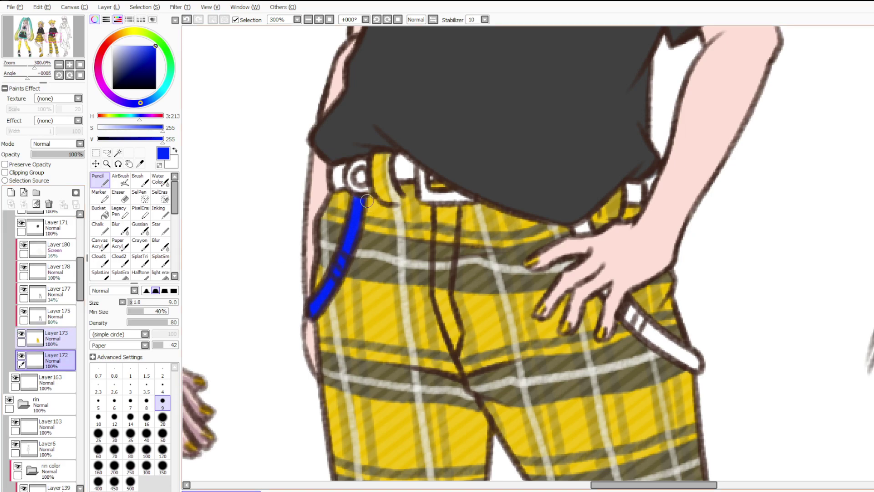
mouse_move(359, 171)
mouse_down()
mouse_move(362, 178)
mouse_move(340, 188)
mouse_move(338, 166)
mouse_move(340, 189)
mouse_up()
key(ctrl+z)
drag(339, 159, 346, 169)
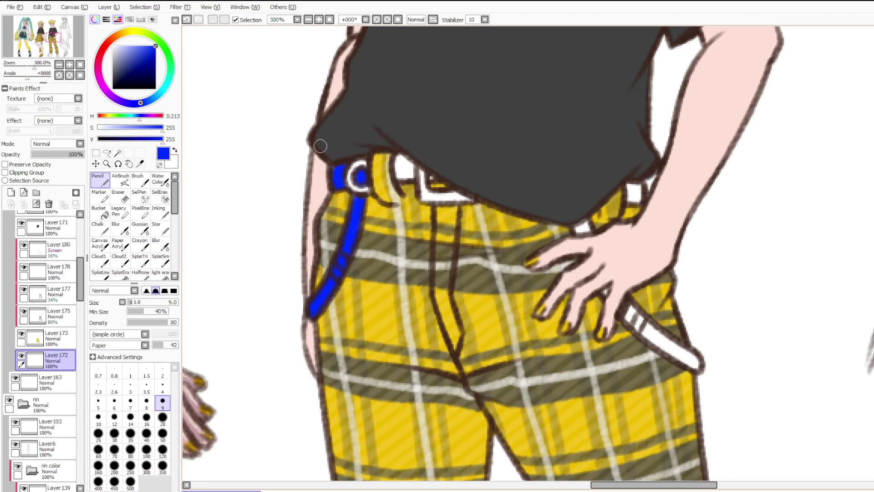
scroll(627, 165, down, 5)
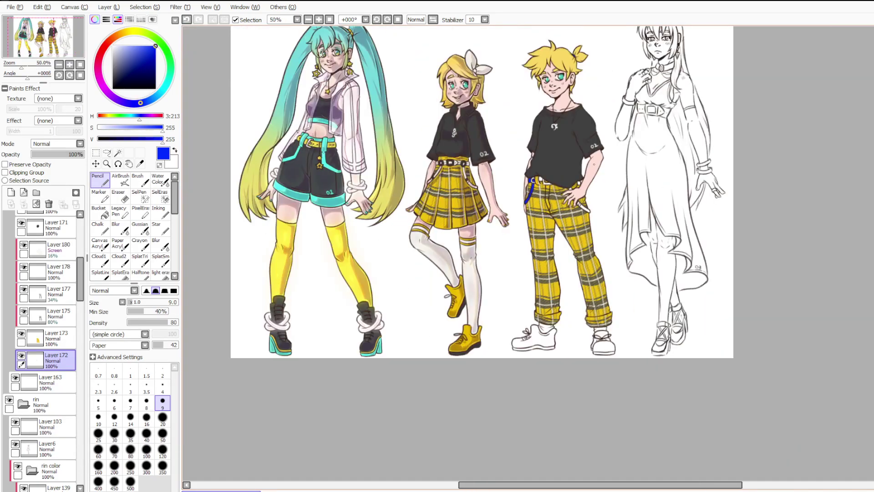
scroll(593, 167, up, 1)
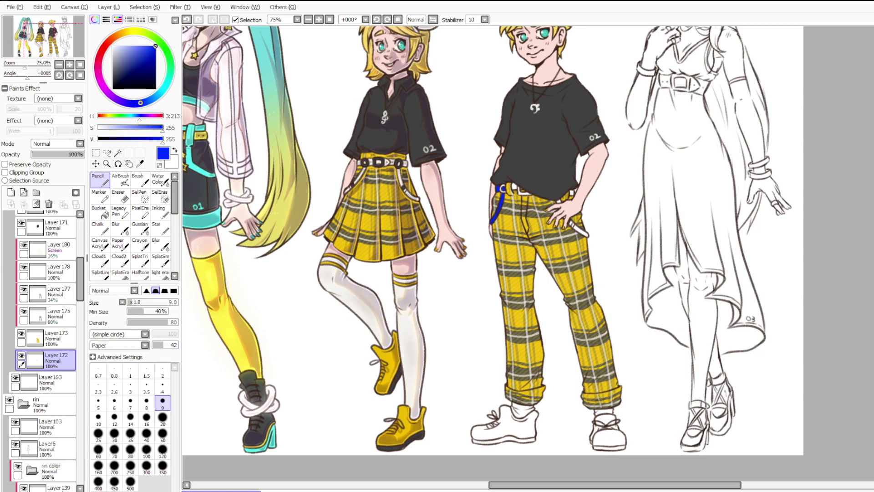
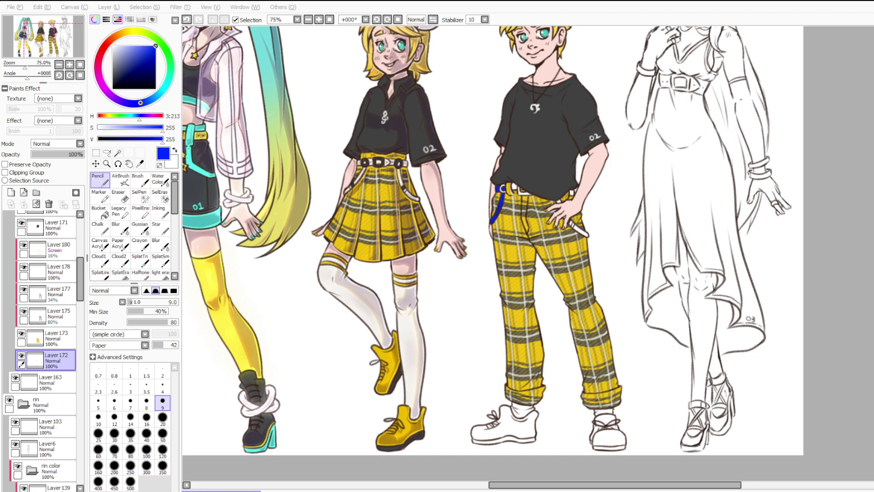
Paint Len's remaining belt sections and the strap below his hand bright blue, and erase the blue from the strap band with a size 9 Eraser.
scroll(528, 176, up, 4)
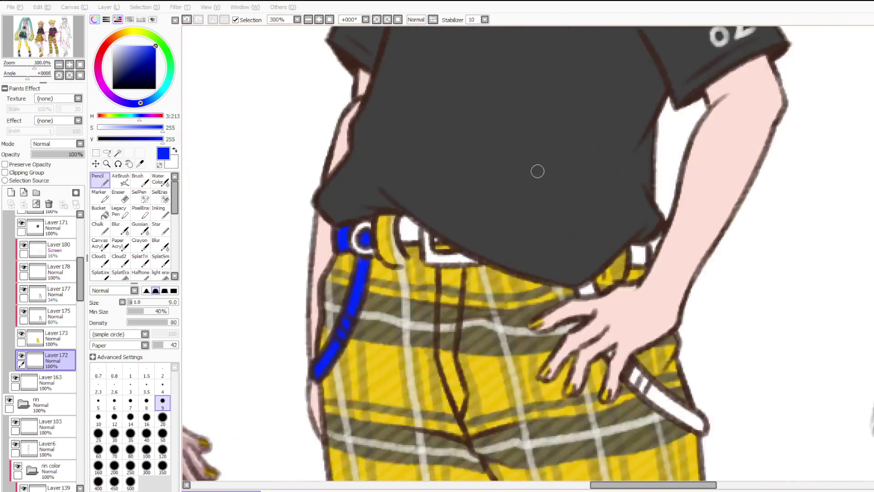
mouse_move(433, 220)
mouse_down()
mouse_move(407, 239)
mouse_move(416, 244)
mouse_up()
click(435, 239)
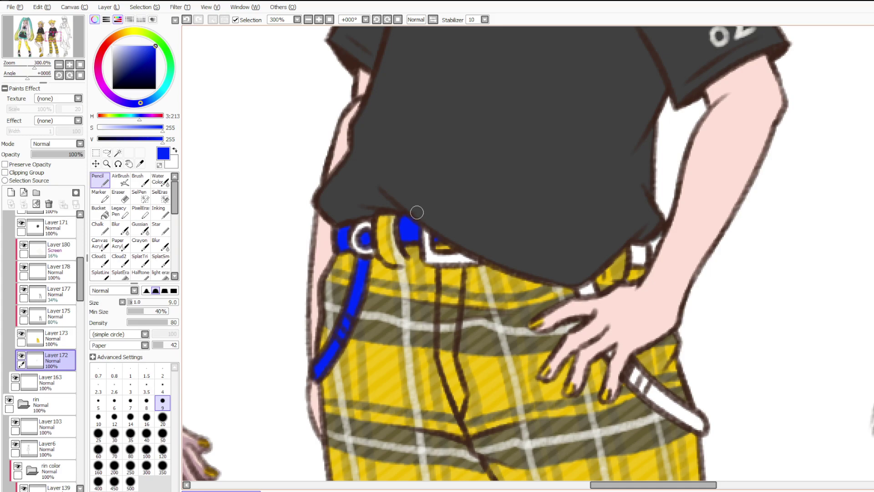
mouse_move(634, 246)
mouse_down()
mouse_move(641, 260)
mouse_move(651, 251)
mouse_up()
mouse_move(587, 286)
mouse_down()
mouse_move(582, 292)
mouse_move(592, 292)
mouse_up()
drag(609, 354, 607, 349)
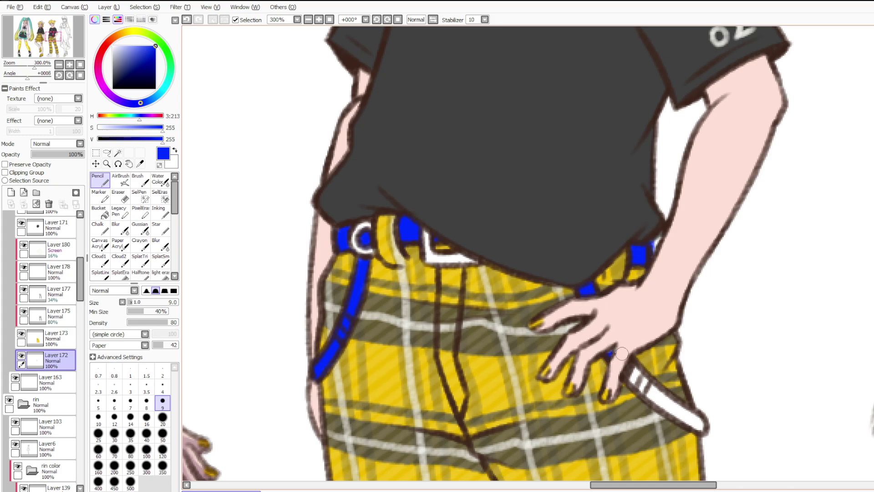
mouse_move(657, 368)
mouse_down()
mouse_move(656, 414)
mouse_move(679, 398)
mouse_move(669, 421)
mouse_move(695, 413)
mouse_move(706, 427)
mouse_up()
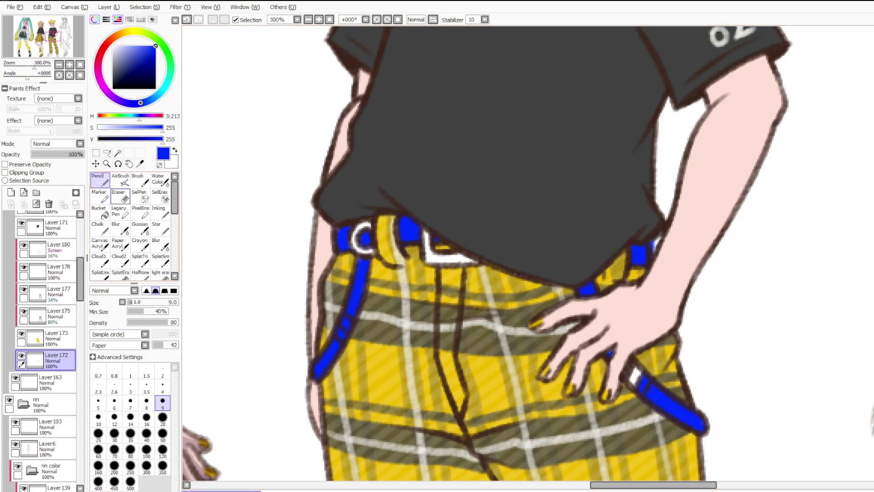
click(120, 196)
click(162, 401)
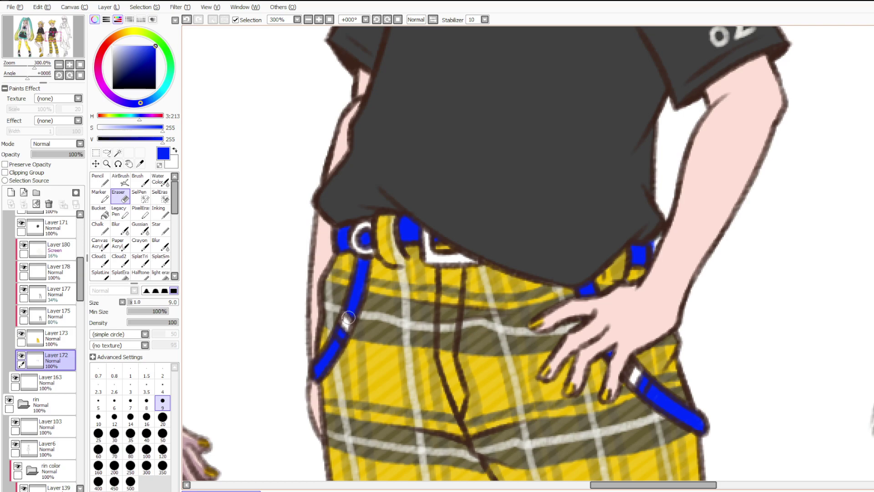
Sample the off-white of Rin's bow and recolour the blue belt and straps on Layer172 with it.
scroll(462, 185, down, 5)
scroll(413, 129, up, 1)
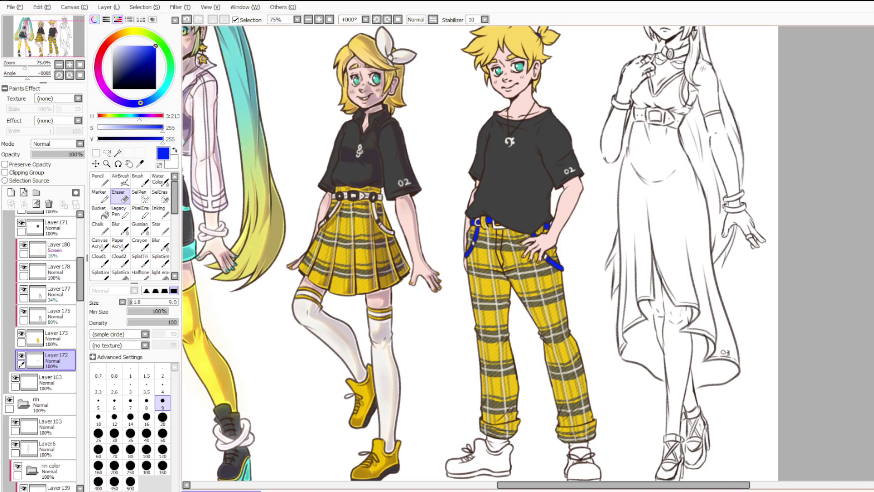
right_click(380, 41)
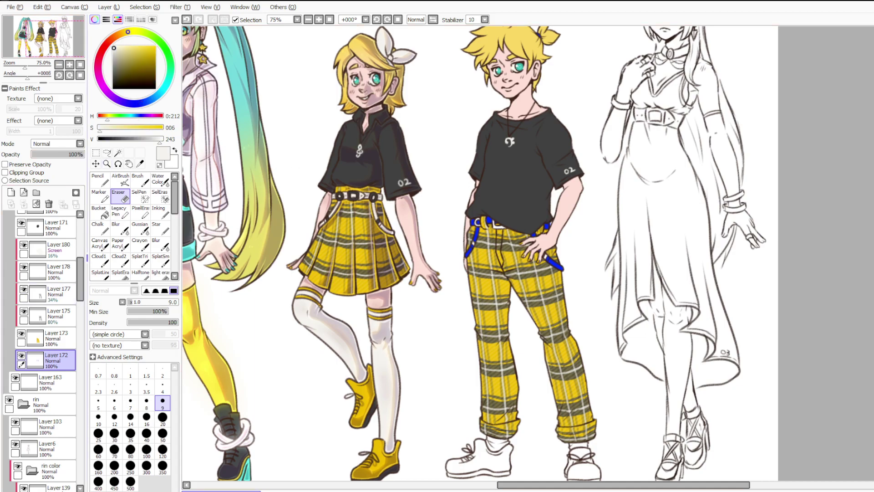
key(ctrl+f)
click(28, 165)
Add a layer below Layer172, sample the dark grey of Len's shirt, and delete the new empty layer.
click(11, 192)
drag(52, 359, 52, 389)
scroll(354, 190, down, 2)
scroll(397, 351, up, 1)
right_click(444, 75)
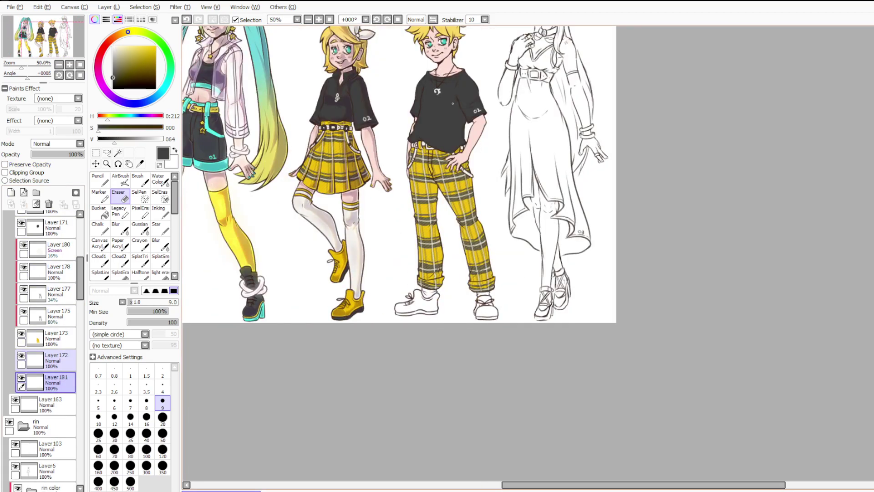
scroll(396, 350, up, 1)
scroll(426, 303, up, 2)
scroll(478, 280, down, 1)
scroll(461, 280, up, 1)
scroll(53, 334, up, 3)
scroll(53, 328, up, 1)
scroll(53, 324, down, 4)
click(49, 204)
Select the upper parts of both of Len's shoes from the line art on Layer162 with the Magic Wand.
scroll(53, 328, up, 6)
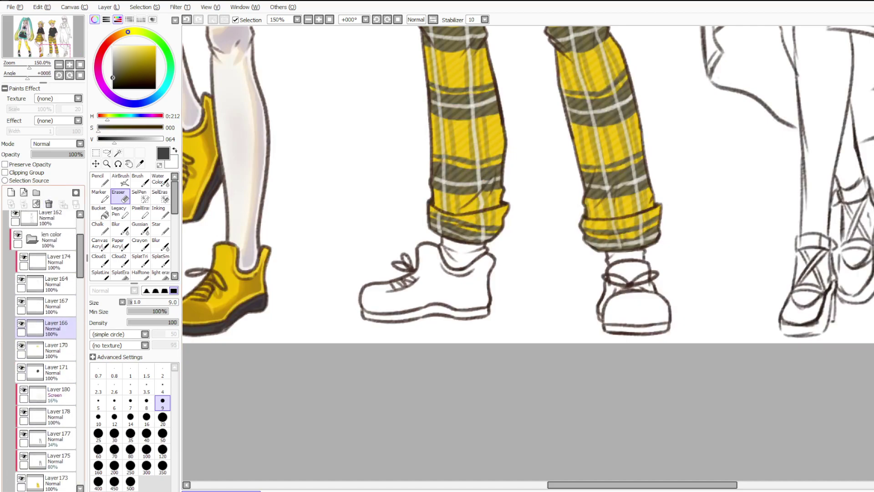
click(52, 266)
click(118, 153)
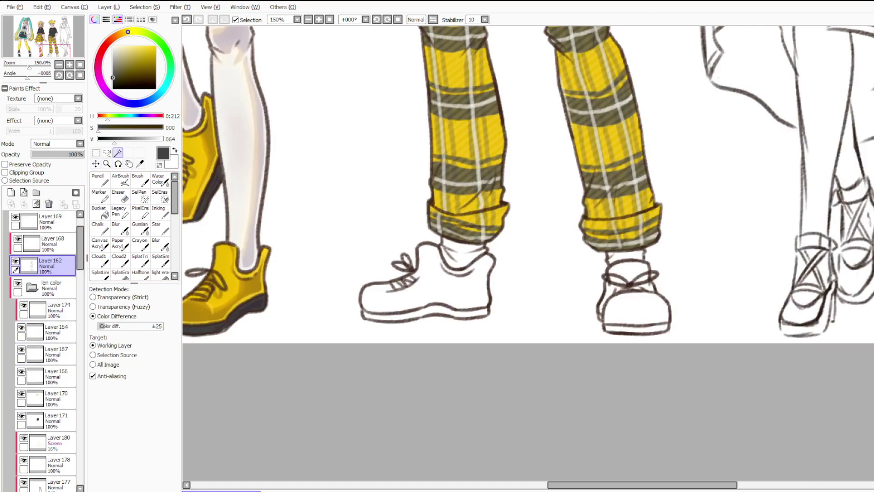
click(432, 291)
click(636, 309)
click(628, 271)
click(609, 298)
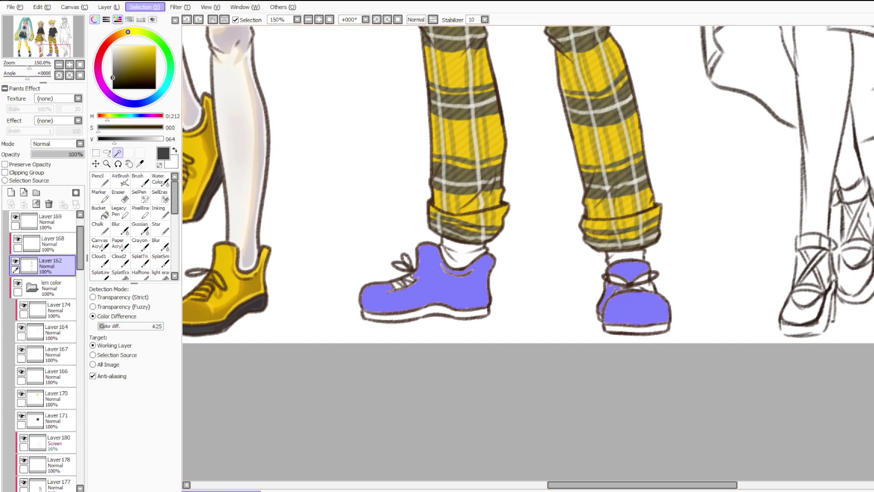
Fill the selected shoe areas with dark grey on Layer171 and clear the selection.
click(56, 420)
click(108, 8)
click(125, 119)
click(145, 7)
click(153, 19)
Paint the lace area of Len's side-view shoe dark grey with the Pencil at size 20, then reduce it to size 9.
scroll(514, 292, down, 4)
scroll(514, 291, up, 4)
scroll(370, 306, up, 1)
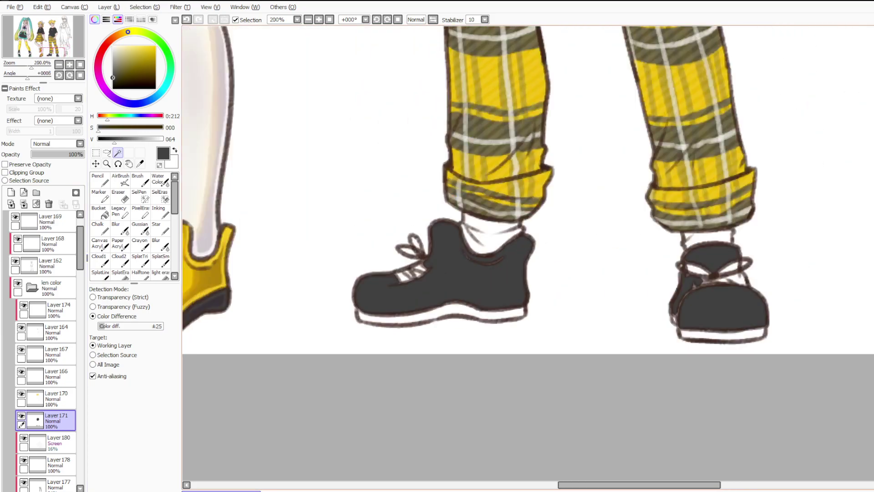
click(99, 181)
click(163, 418)
mouse_move(418, 268)
mouse_down()
mouse_move(357, 278)
mouse_move(373, 278)
mouse_move(434, 221)
mouse_move(416, 245)
mouse_move(440, 254)
mouse_up()
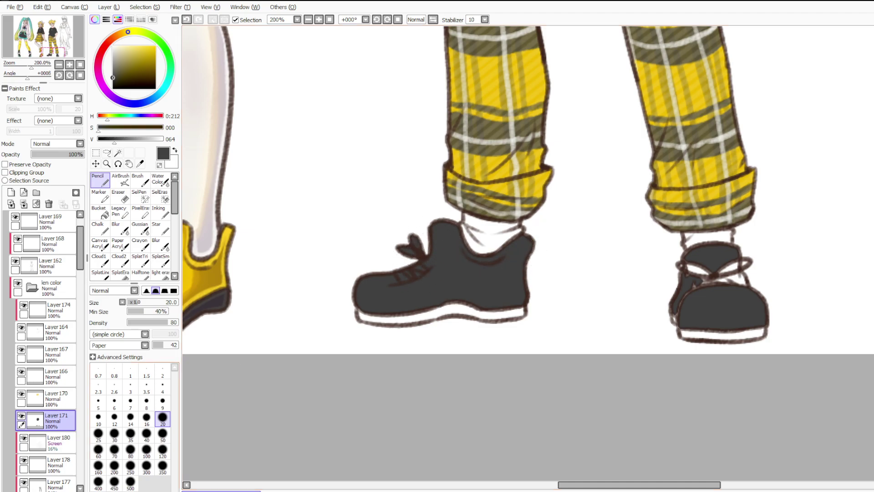
click(163, 401)
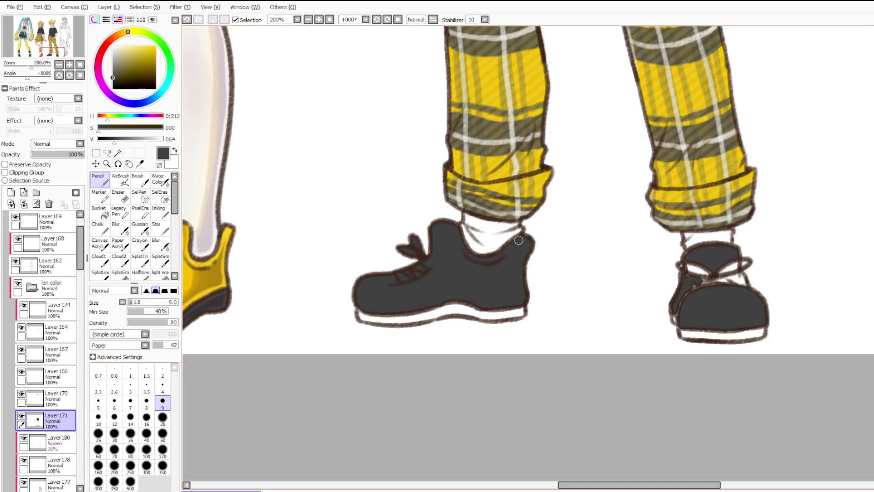
Paint the laces and remaining gaps of Len's front-facing shoe dark grey, finishing its edge with the size 9 Pencil.
click(162, 433)
mouse_move(705, 275)
mouse_down()
mouse_move(663, 283)
mouse_move(709, 287)
mouse_move(712, 280)
mouse_up()
click(163, 401)
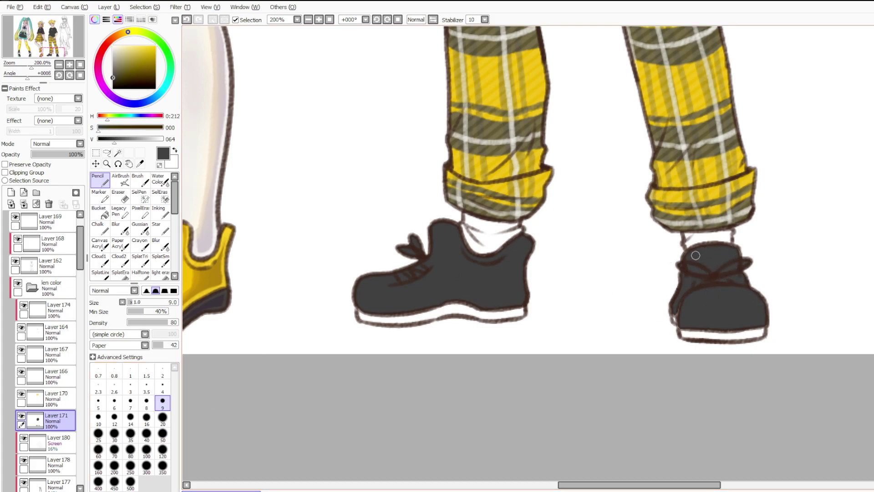
key(ctrl+z)
drag(675, 304, 676, 310)
Set the Eraser to size 16 and try it on Layer98 at Len's front-facing shoe, undoing the stroke.
key(e)
scroll(43, 351, down, 15)
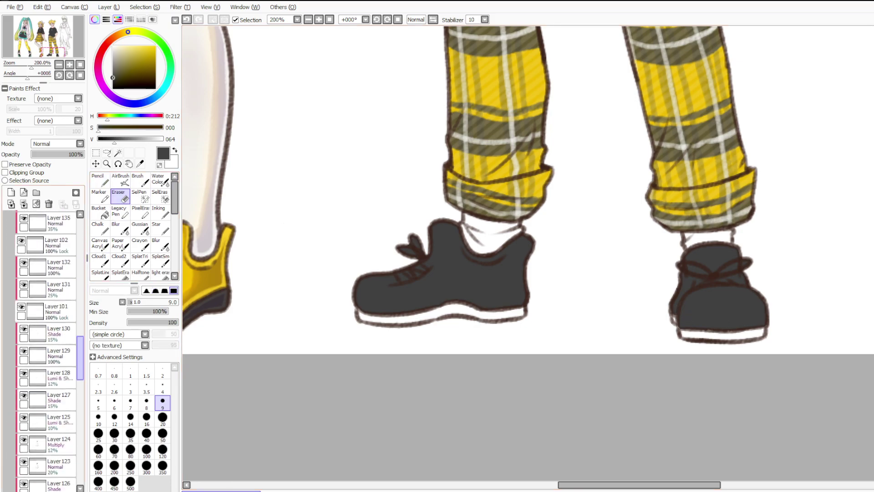
click(45, 371)
click(146, 416)
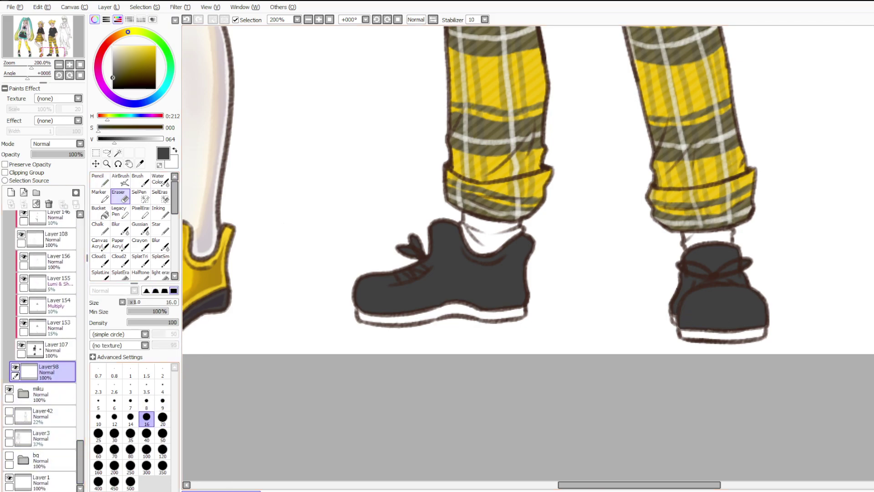
drag(686, 251, 698, 252)
key(ctrl+z)
Return to Len's layers, select Layer163, and clear the lace loops of his side-view shoe with the Eraser.
scroll(51, 364, up, 10)
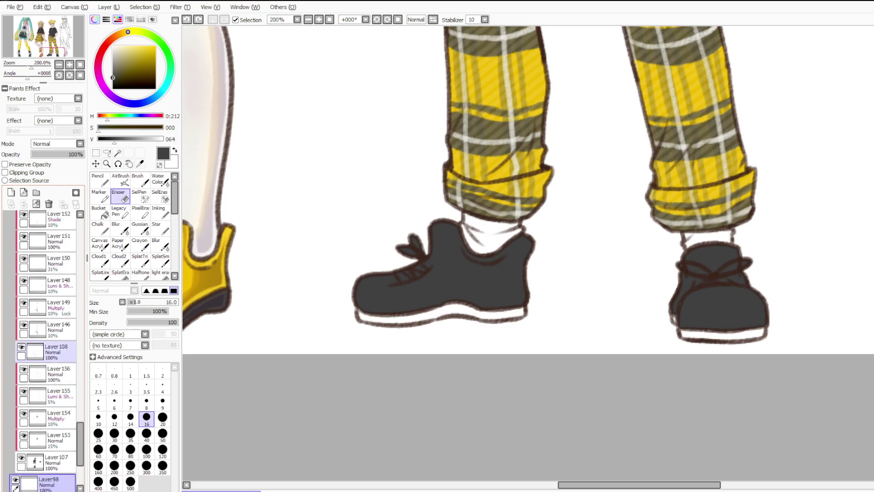
scroll(46, 350, up, 8)
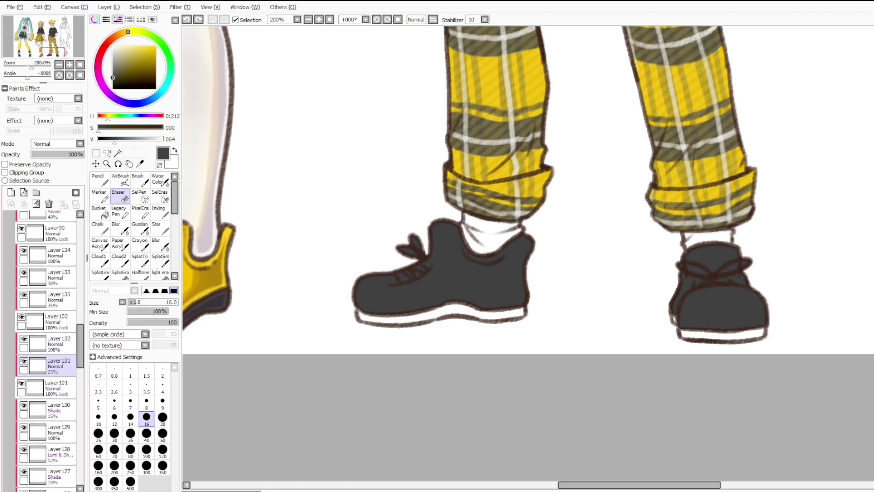
scroll(46, 310, up, 2)
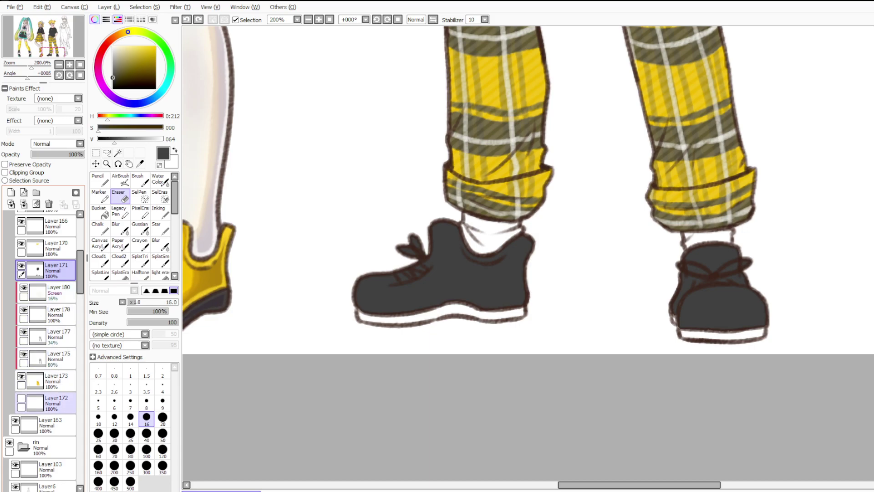
scroll(45, 350, up, 3)
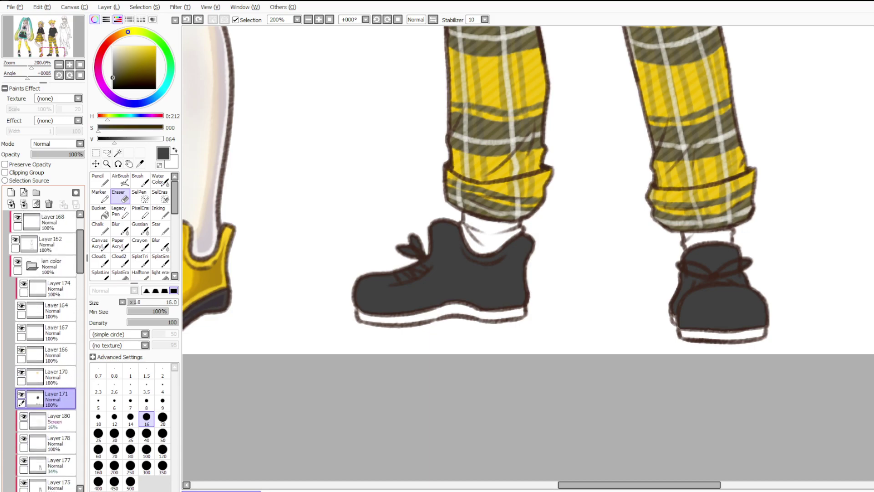
scroll(46, 350, down, 3)
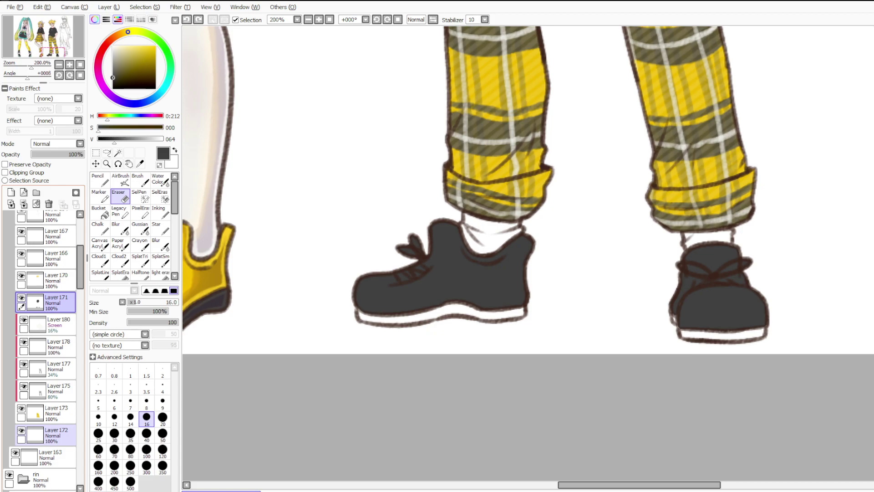
click(50, 457)
drag(408, 239, 417, 251)
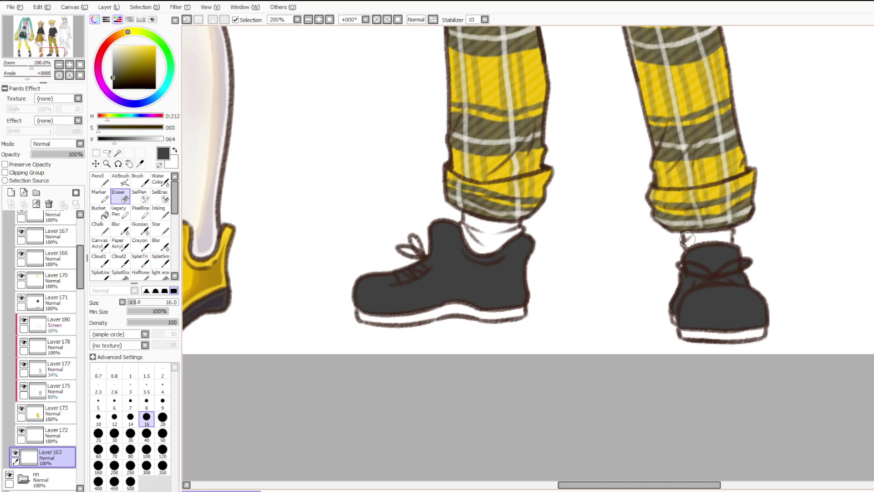
Examine the whole character lineup, comparing Len's shoes, belt and trousers with Rin's and Miku's outfits.
scroll(684, 237, down, 6)
scroll(672, 333, up, 3)
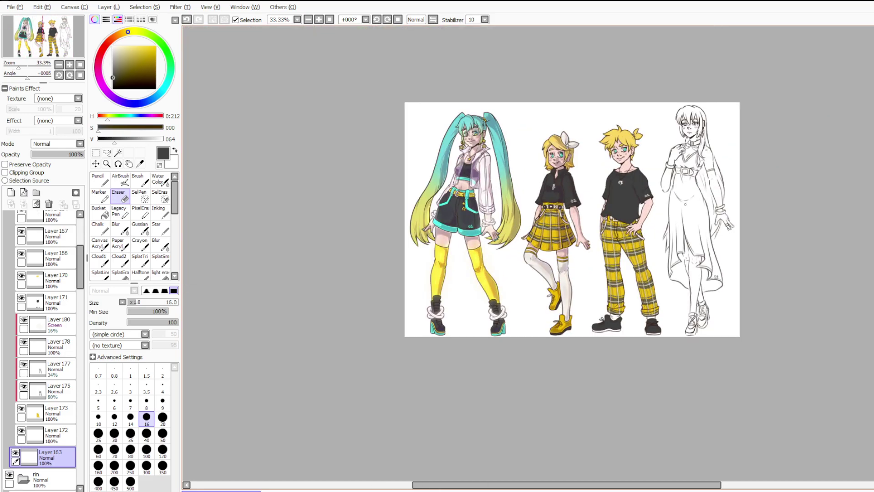
scroll(669, 320, up, 1)
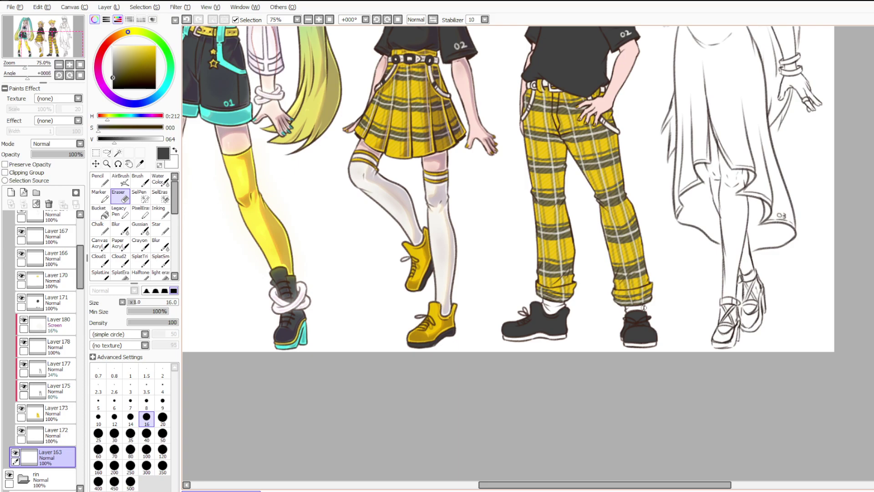
scroll(643, 308, down, 3)
scroll(618, 214, up, 3)
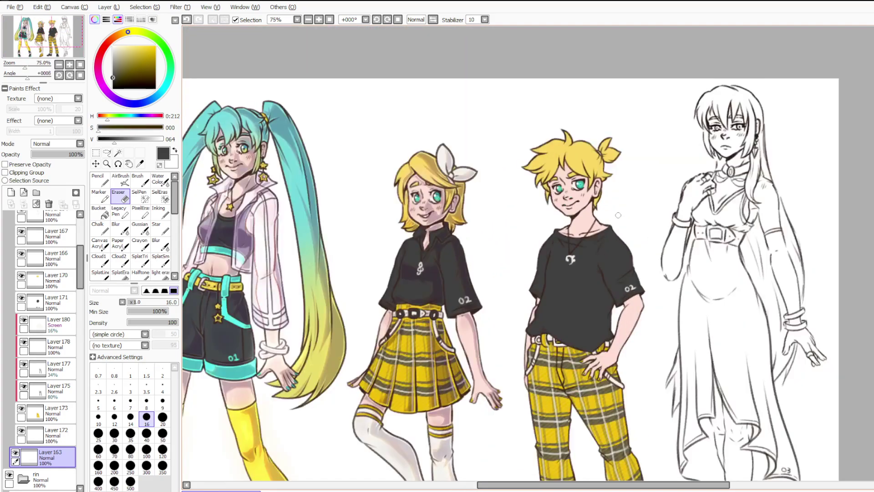
scroll(600, 195, down, 3)
scroll(600, 196, up, 3)
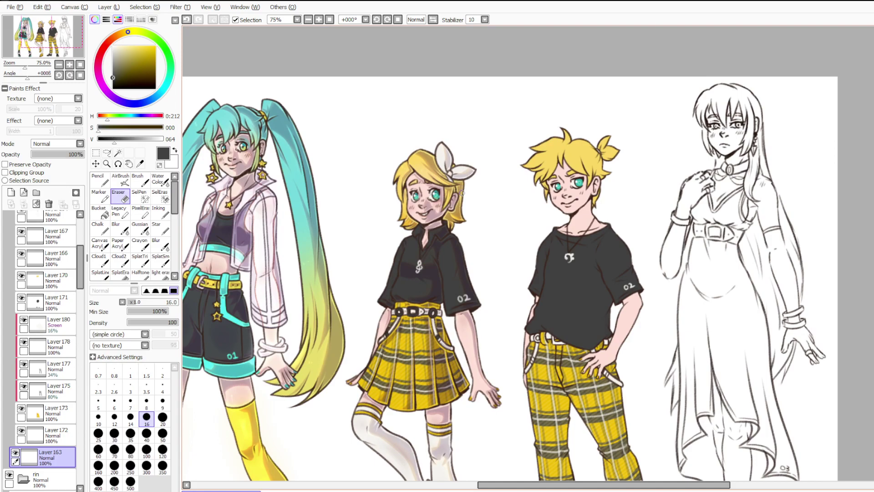
scroll(462, 193, down, 3)
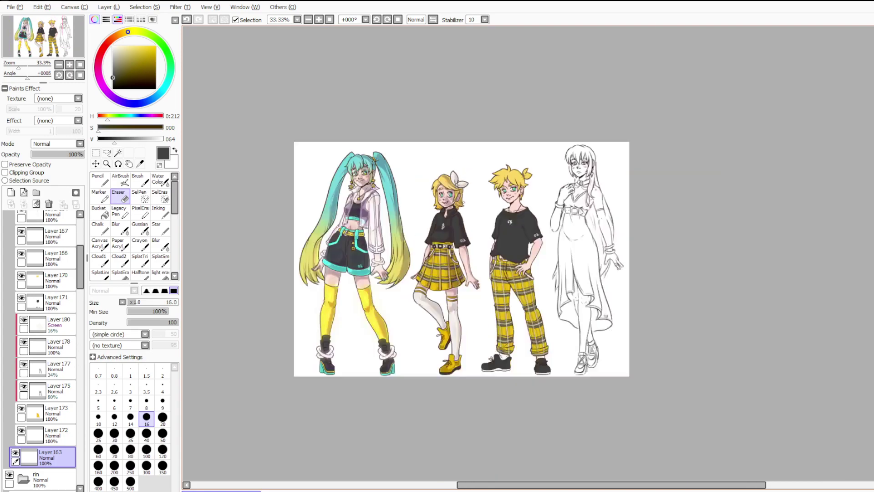
scroll(557, 377, up, 3)
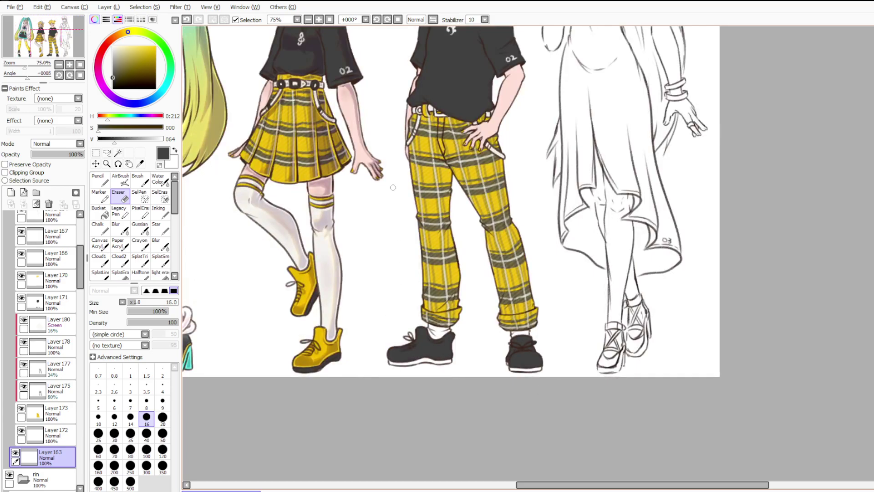
Sample the off-white of Rin's sock and paint Len's socks with it on Layer172, using the Pencil at size 40.
alt+click(272, 229)
click(56, 435)
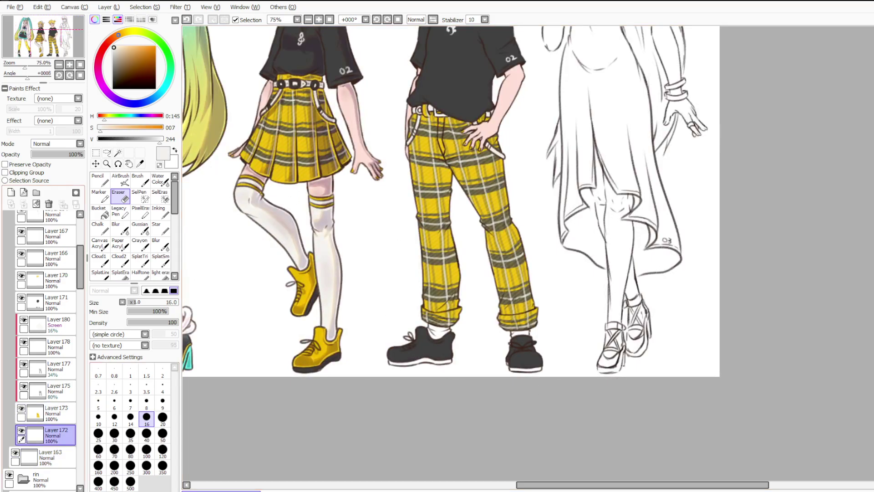
scroll(448, 354, up, 2)
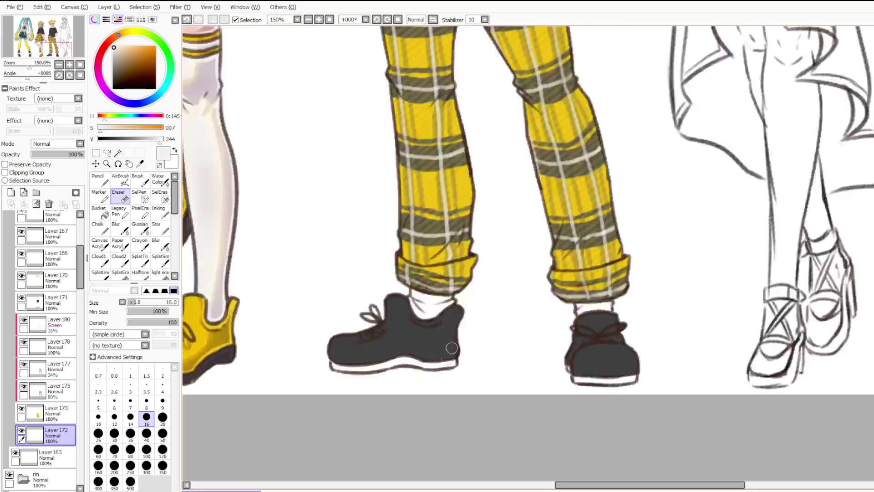
key(n)
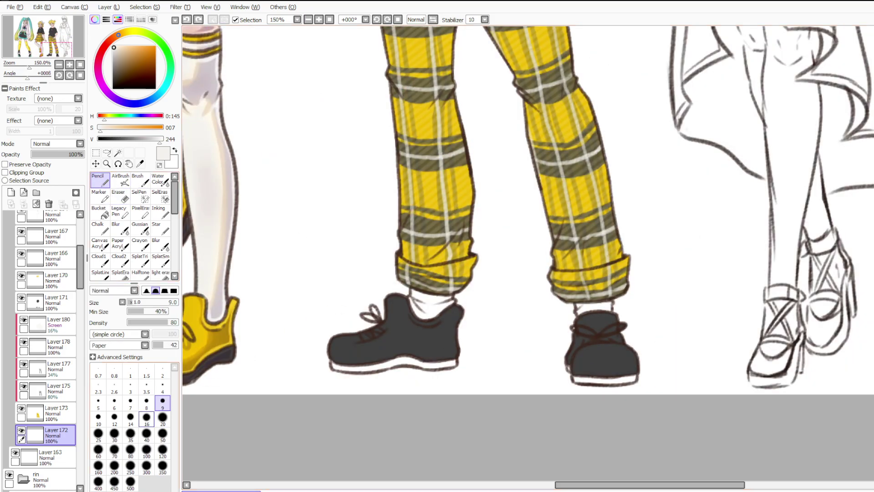
click(146, 433)
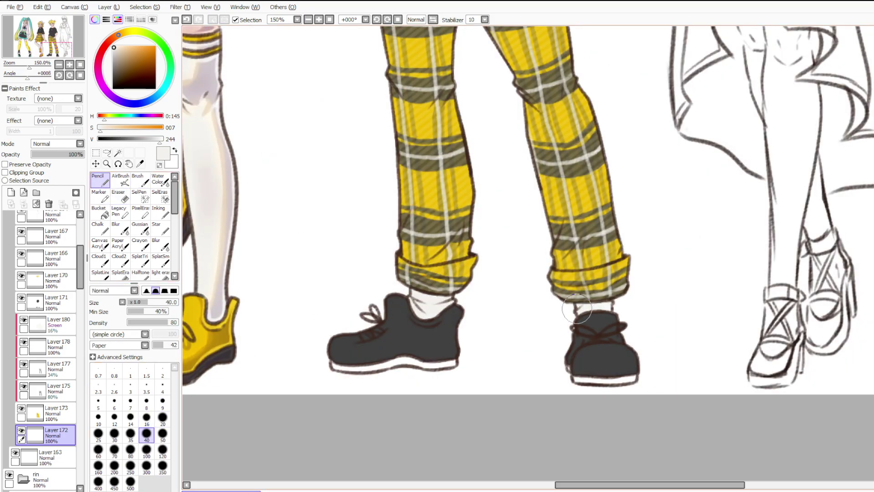
scroll(560, 305, down, 3)
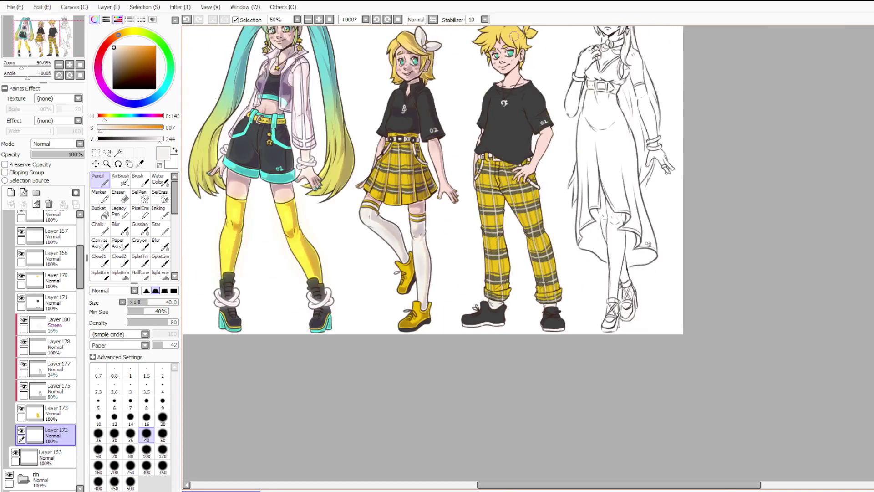
Hide Layer180 while sampling the plain yellow of Len's trousers, and show the layer again.
scroll(433, 189, up, 3)
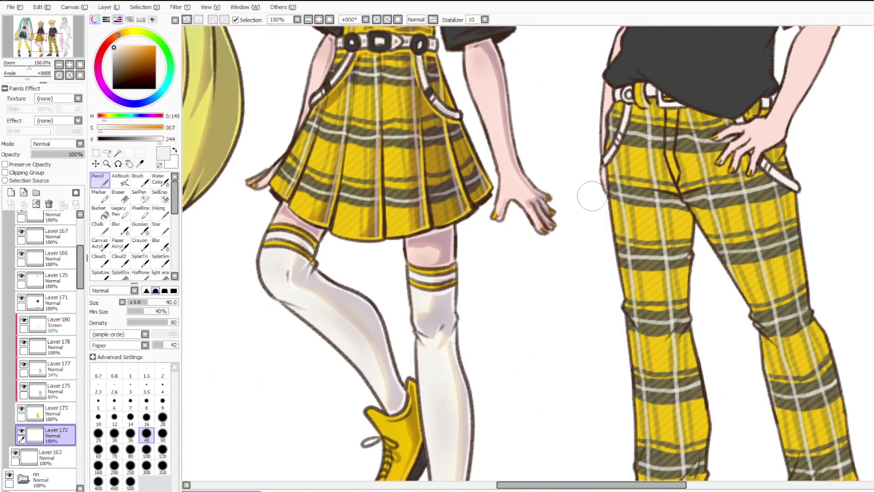
scroll(620, 203, down, 2)
scroll(635, 232, up, 2)
click(24, 320)
alt+click(423, 195)
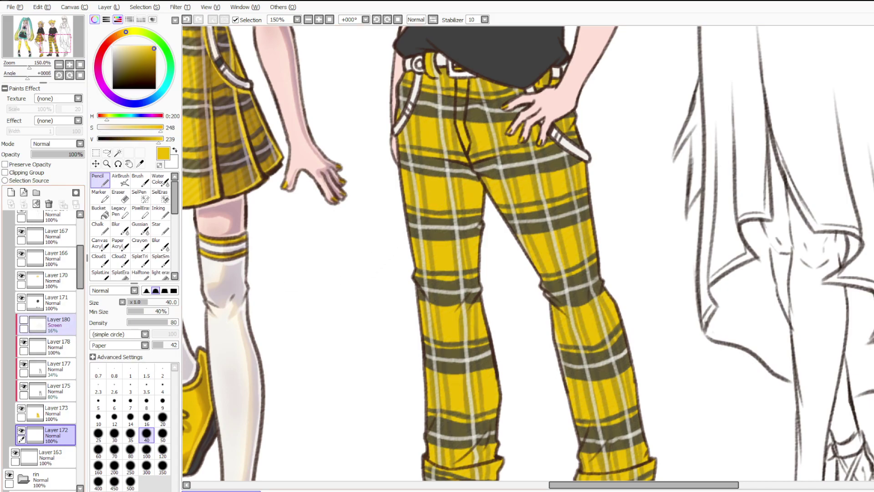
click(24, 320)
scroll(39, 357, up, 1)
Paint the soles of both of Len's shoes yellow on Layer173.
click(56, 429)
scroll(455, 182, down, 2)
scroll(496, 294, up, 3)
mouse_move(357, 359)
mouse_down()
mouse_move(306, 363)
mouse_move(342, 356)
mouse_move(252, 365)
mouse_move(284, 364)
mouse_up()
mouse_move(519, 372)
mouse_down()
mouse_move(501, 362)
mouse_move(587, 376)
mouse_up()
scroll(618, 357, down, 6)
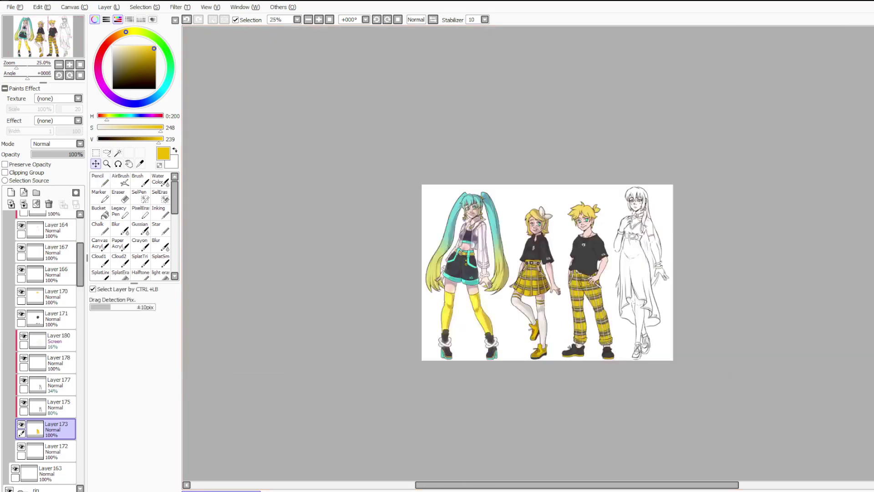
scroll(628, 263, up, 2)
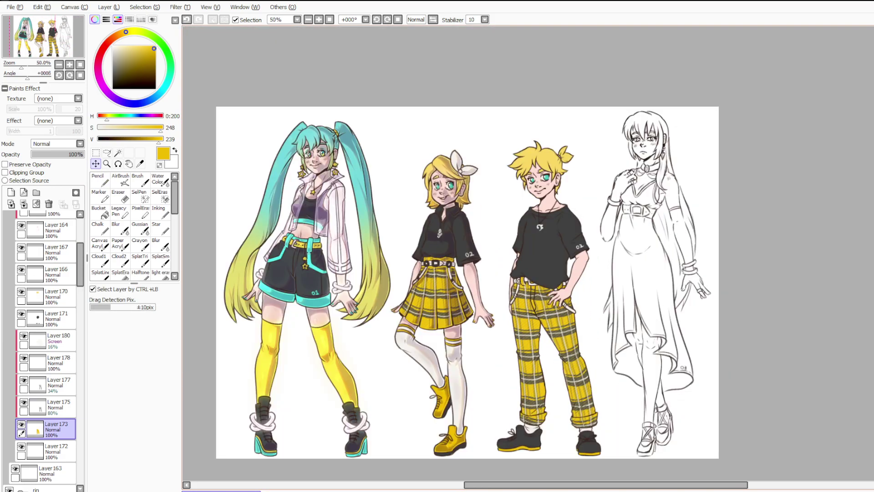
scroll(539, 302, down, 1)
scroll(568, 376, up, 1)
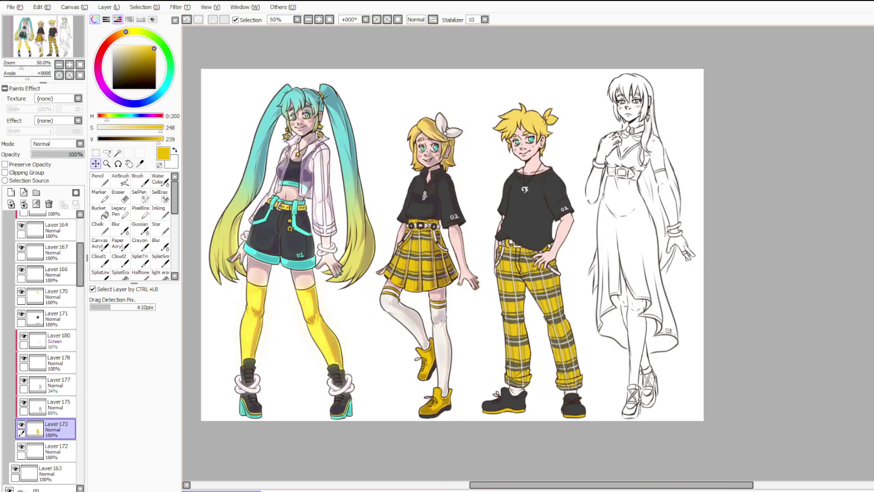
click(56, 451)
click(5, 164)
key(ctrl+t)
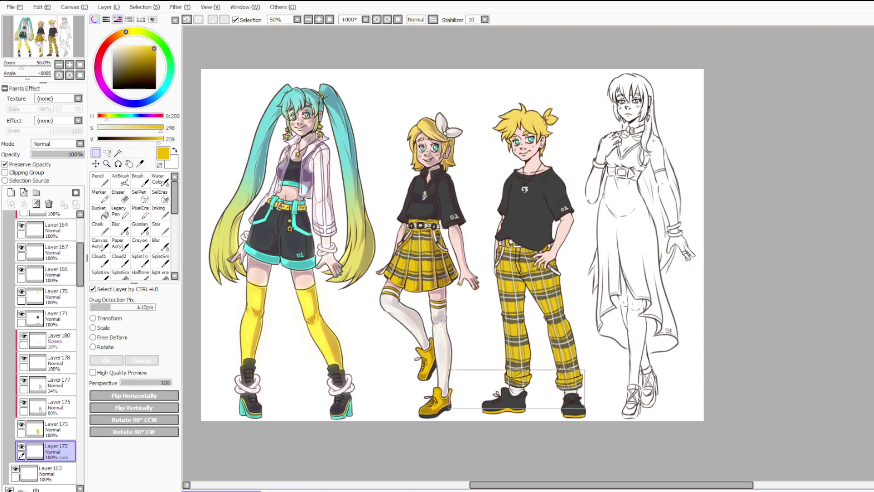
key(Return)
key(ctrl+z)
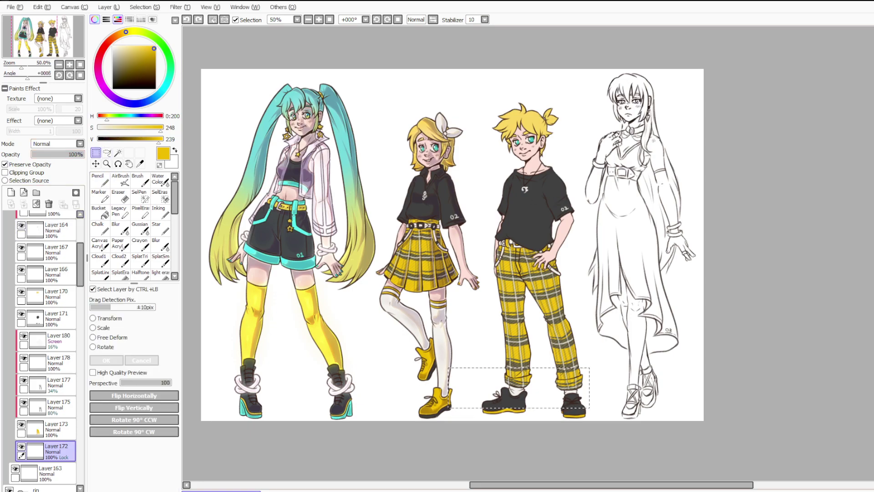
key(ctrl+d)
key(alt)
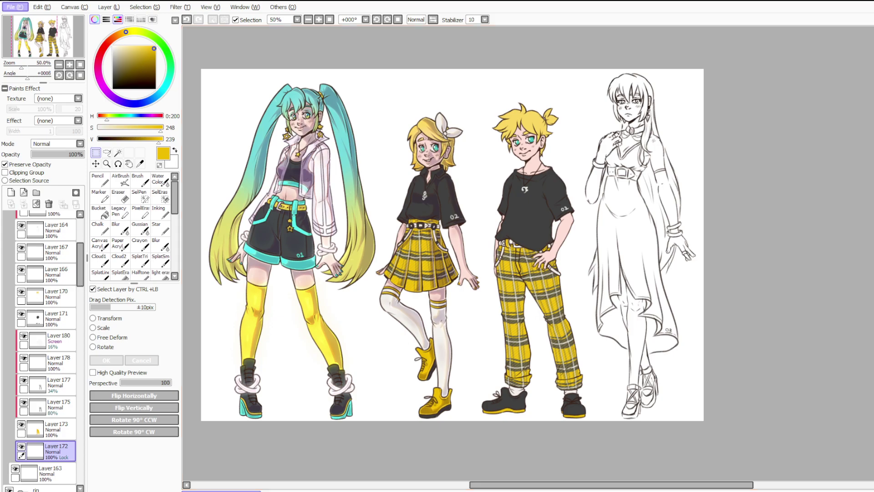
key(alt)
Paint Len's belt ring, buckle and strap fastenings in his shirt's dark grey on Layer171, using the Pencil at size 9.
alt+click(530, 205)
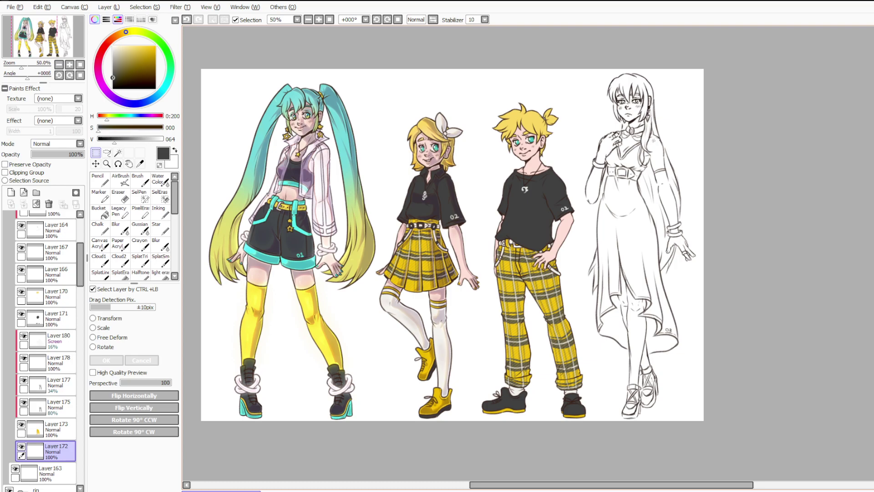
scroll(530, 253, up, 8)
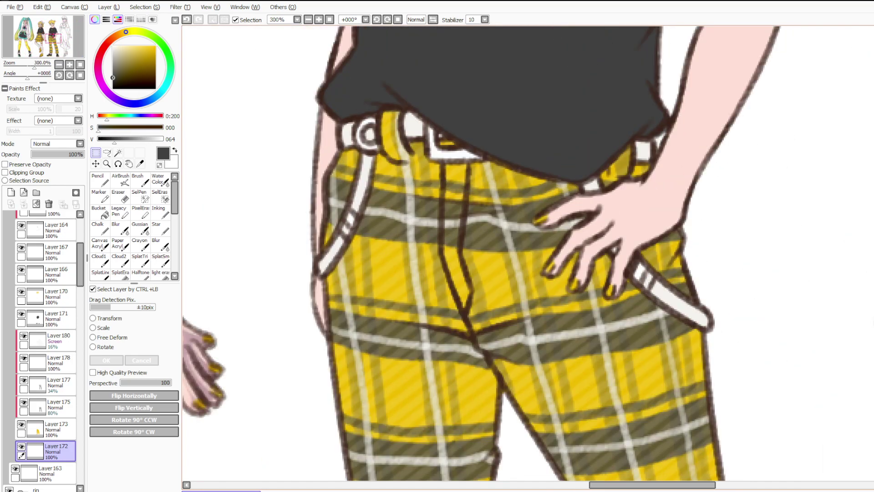
click(57, 318)
click(100, 180)
click(163, 403)
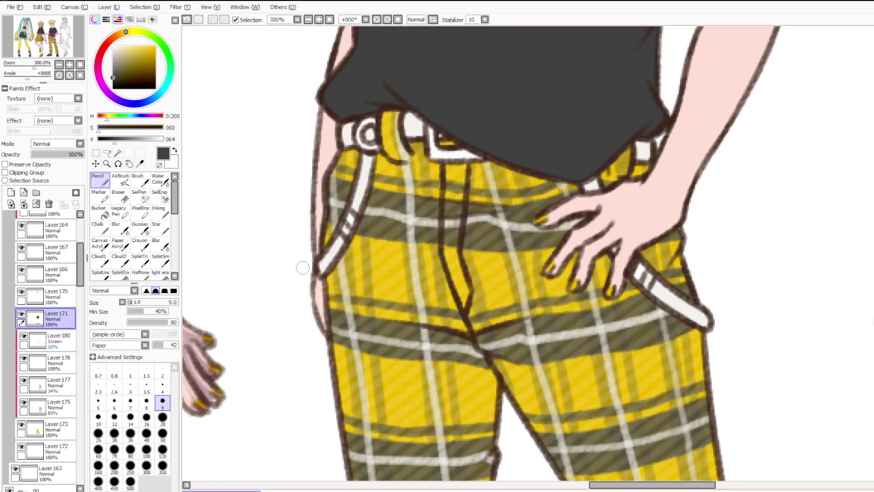
drag(346, 218, 351, 209)
mouse_move(370, 147)
mouse_down()
mouse_move(360, 123)
mouse_move(360, 150)
mouse_move(375, 148)
mouse_move(367, 120)
mouse_up()
mouse_move(431, 131)
mouse_down()
mouse_move(432, 155)
mouse_move(432, 134)
mouse_move(446, 157)
mouse_move(437, 155)
mouse_move(467, 153)
mouse_move(442, 155)
mouse_up()
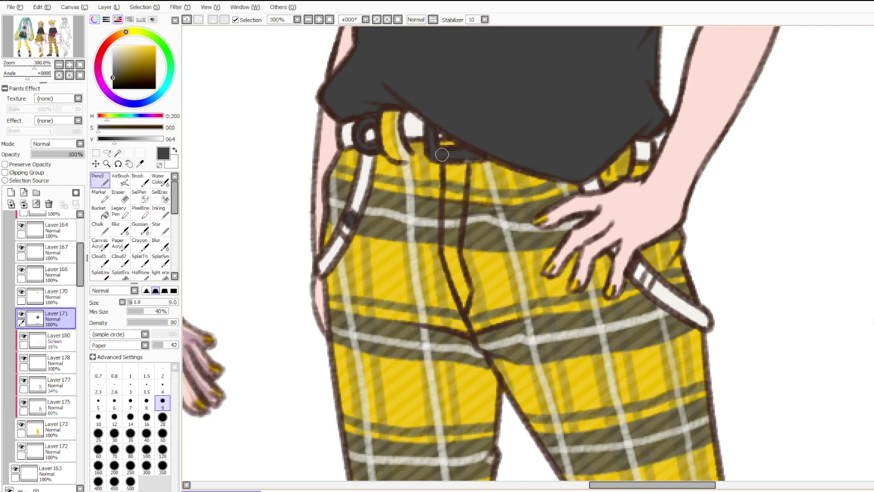
mouse_move(651, 255)
mouse_down()
mouse_move(646, 282)
mouse_move(641, 262)
mouse_move(635, 277)
mouse_move(649, 263)
mouse_up()
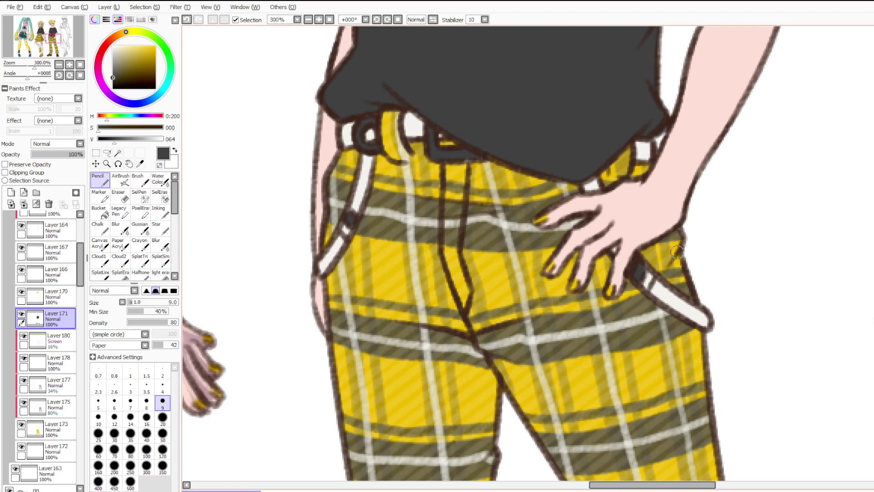
scroll(330, 223, down, 6)
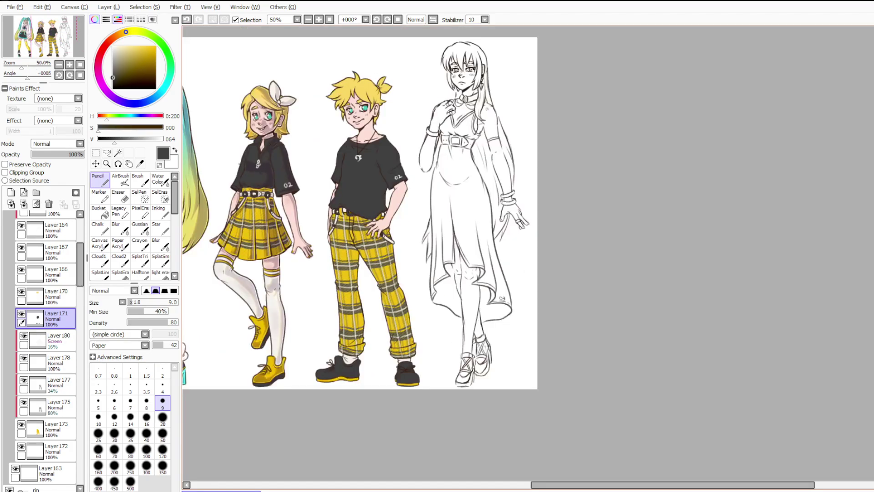
scroll(276, 152, down, 3)
scroll(227, 116, up, 3)
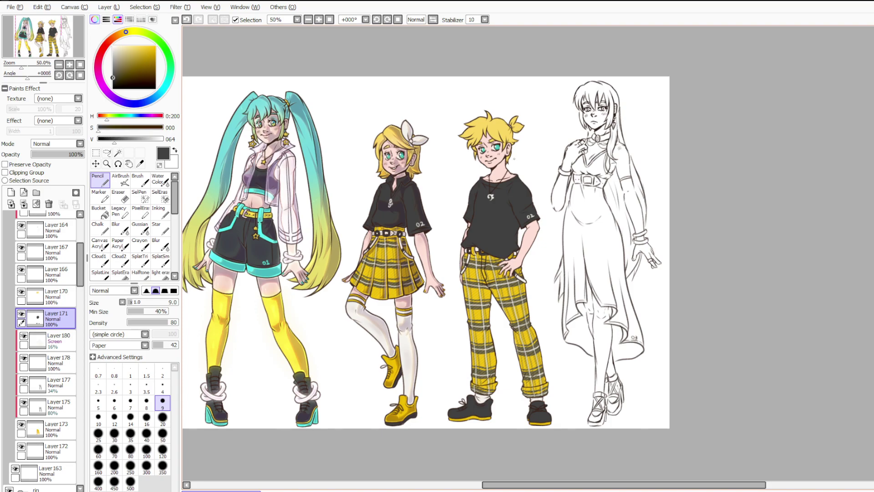
Merge the len folder into a single layer and copy a rectangular selection around Len from it.
scroll(45, 260, up, 4)
click(23, 243)
click(46, 244)
click(24, 204)
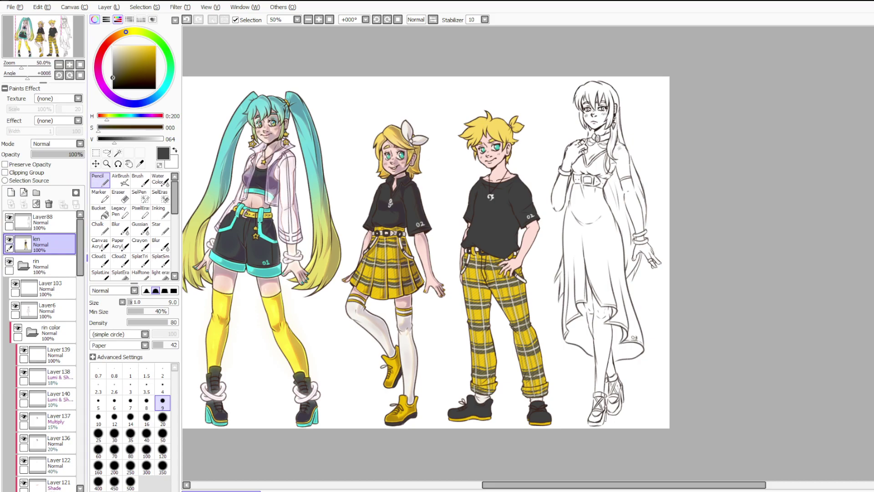
key(m)
drag(344, 59, 724, 436)
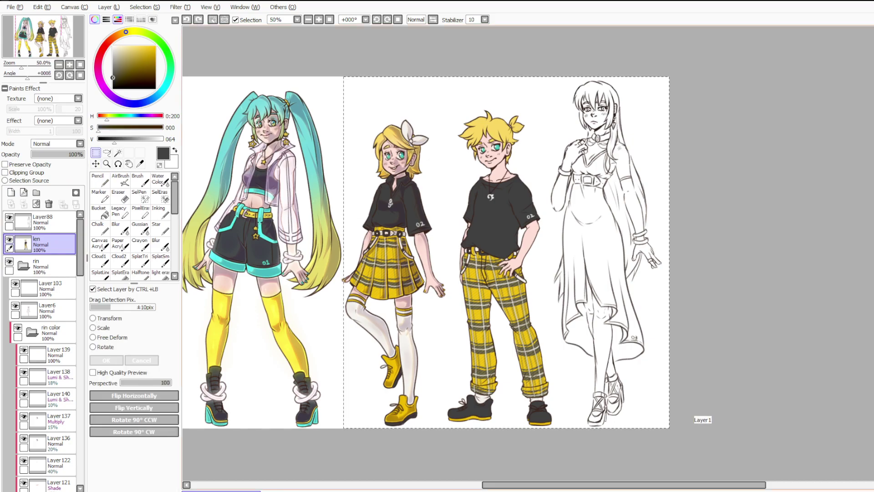
Undo the rectangular selection and the merge of the len folder.
key(ctrl+z)
key(ctrl+z)
click(50, 289)
key(ctrl+z)
key(ctrl+z)
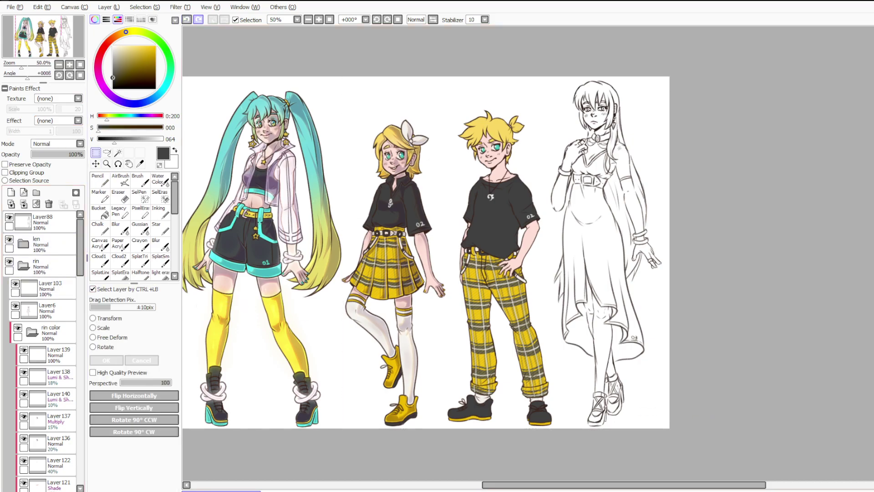
Show the bg folder, open it and its shadows subfolder, and select Layer118.
click(46, 244)
click(23, 243)
scroll(41, 346, down, 10)
click(39, 394)
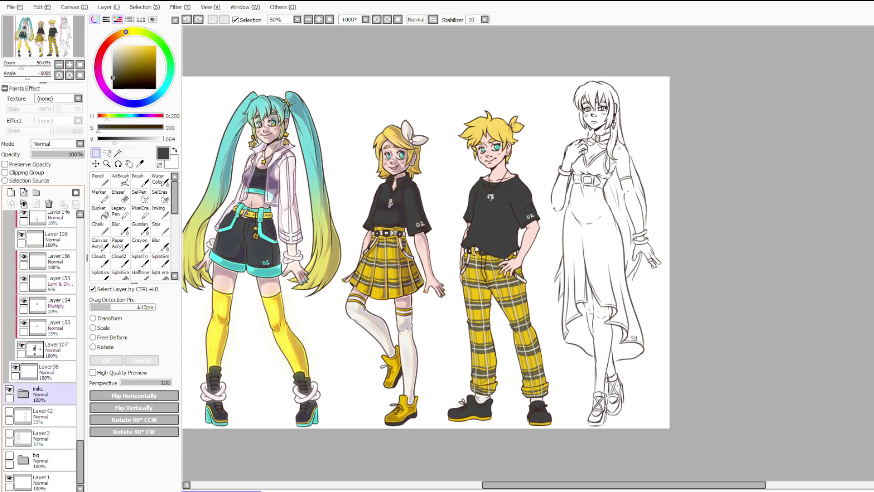
click(41, 461)
click(9, 455)
click(23, 459)
scroll(37, 455, down, 1)
scroll(32, 430, down, 10)
click(29, 393)
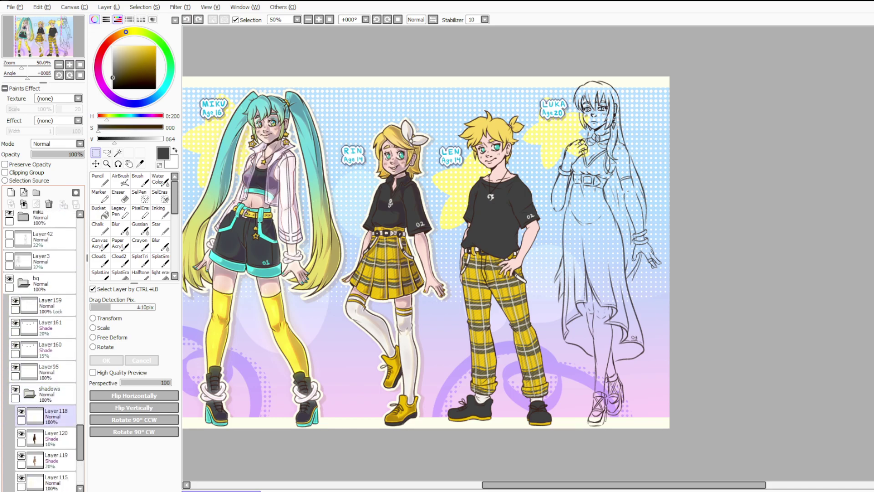
Paste the copy of Len into the shadows folder and transform it to line up with Len in the lineup.
key(ctrl+v)
scroll(310, 306, down, 1)
drag(219, 141, 535, 401)
click(108, 318)
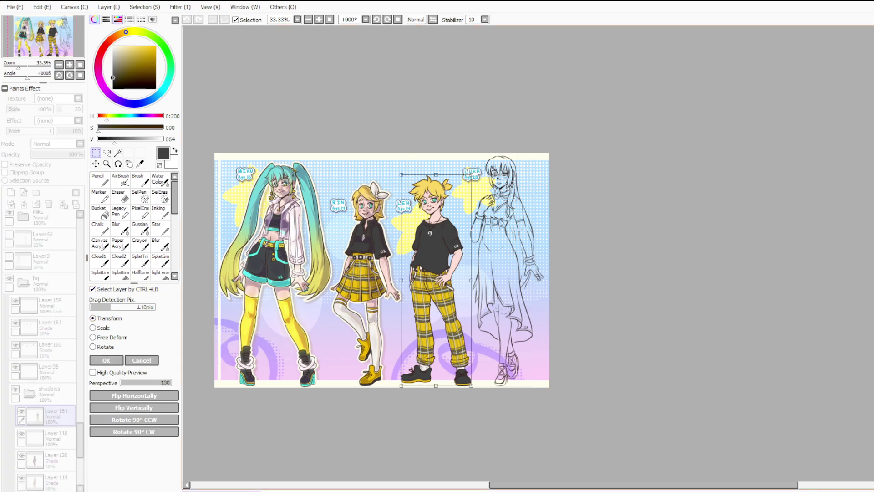
click(106, 360)
Select Len's silhouette on Layer181 and expand the selection repeatedly beyond his outline.
scroll(423, 238, up, 2)
click(153, 54)
click(145, 7)
click(153, 53)
click(145, 7)
click(152, 53)
click(145, 7)
click(152, 54)
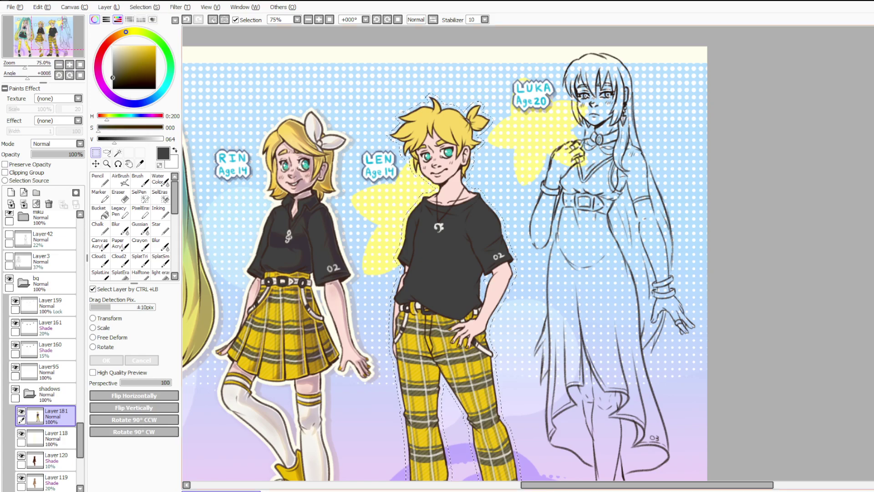
Fill the expanded silhouette on Layer181 with saturated yellow, refill it with saturated blue, and clear the selection.
right_click(211, 57)
key(ctrl+f)
click(156, 46)
key(ctrl+f)
click(138, 104)
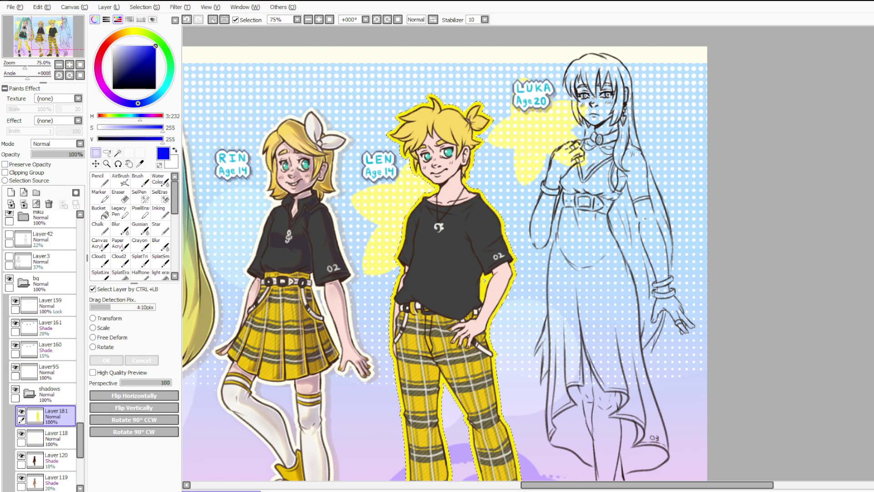
key(ctrl+f)
key(ctrl+d)
Round off the blue border around Len's hair tips and ponytail with the size 9 Pencil.
scroll(442, 97, up, 4)
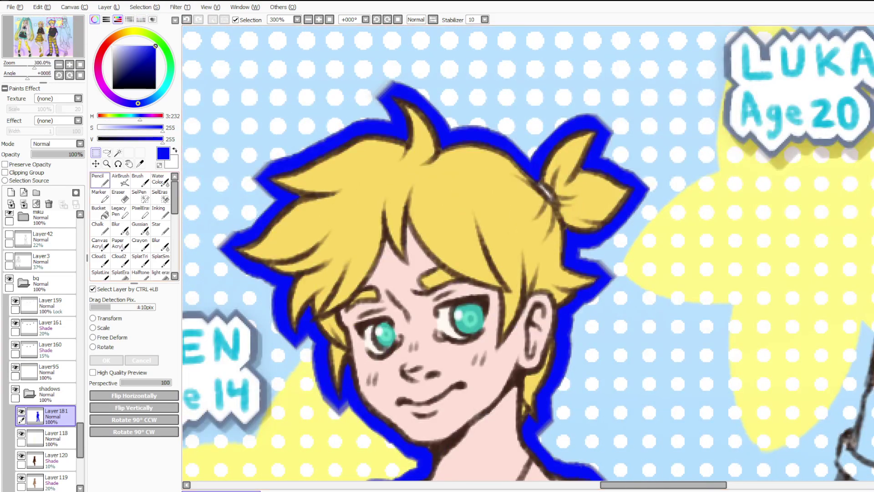
key(n)
mouse_move(255, 227)
mouse_down()
mouse_move(221, 244)
mouse_move(273, 274)
mouse_move(289, 340)
mouse_move(313, 330)
mouse_move(329, 397)
mouse_move(342, 411)
mouse_up()
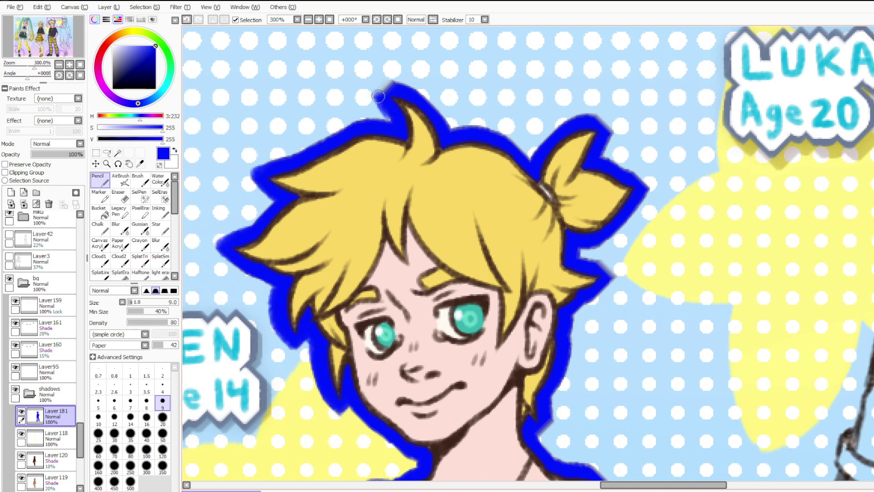
mouse_move(382, 95)
mouse_down()
mouse_move(405, 91)
mouse_move(385, 91)
mouse_up()
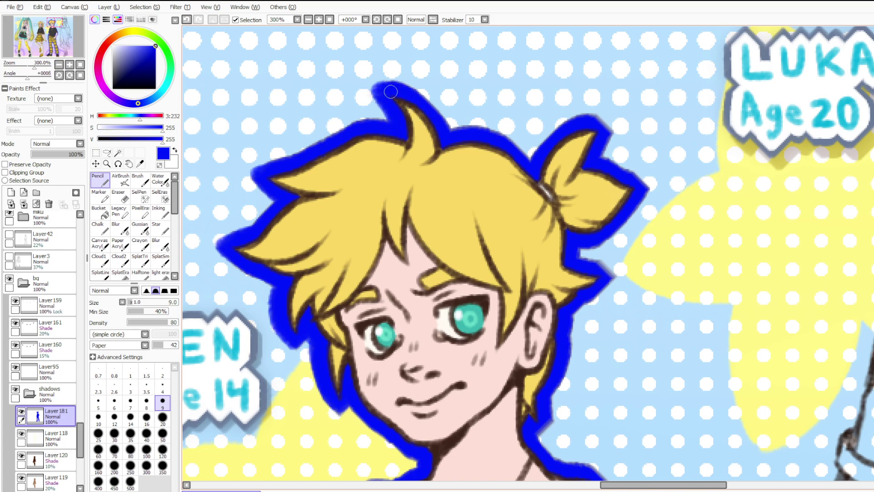
mouse_move(558, 145)
mouse_down()
mouse_move(594, 120)
mouse_move(610, 129)
mouse_move(605, 161)
mouse_move(631, 179)
mouse_move(625, 170)
mouse_move(650, 178)
mouse_move(638, 200)
mouse_move(643, 182)
mouse_up()
mouse_move(585, 267)
mouse_down()
mouse_move(609, 269)
mouse_move(598, 283)
mouse_up()
Fill out the blue border below Len's ear, between the hair ends and his neck.
scroll(592, 370, down, 1)
drag(542, 392, 529, 299)
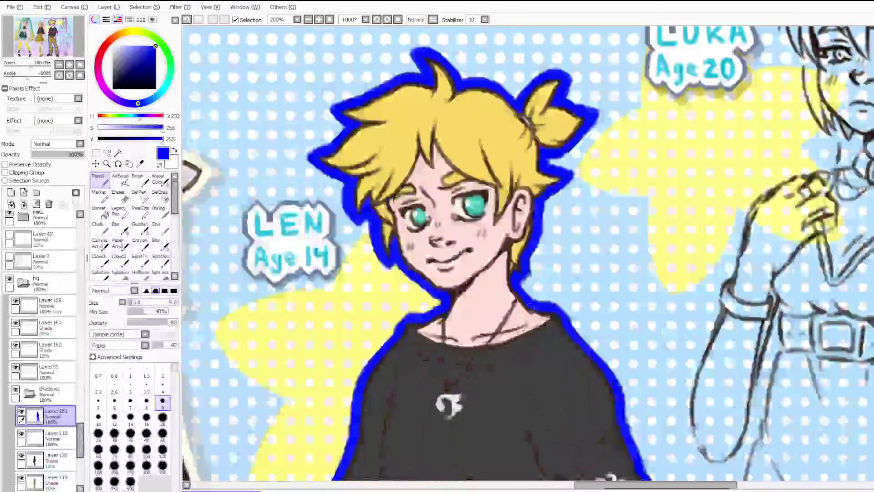
scroll(528, 299, up, 2)
mouse_move(526, 212)
mouse_down()
mouse_move(526, 251)
mouse_move(503, 250)
mouse_up()
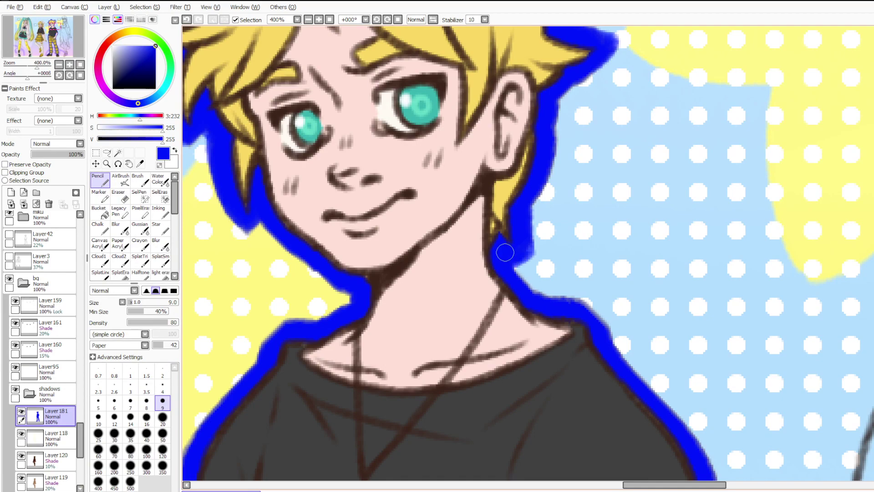
Fill the gap between Len's torso and bent arm with blue below the sleeve marked 02.
scroll(504, 250, down, 6)
scroll(453, 314, up, 1)
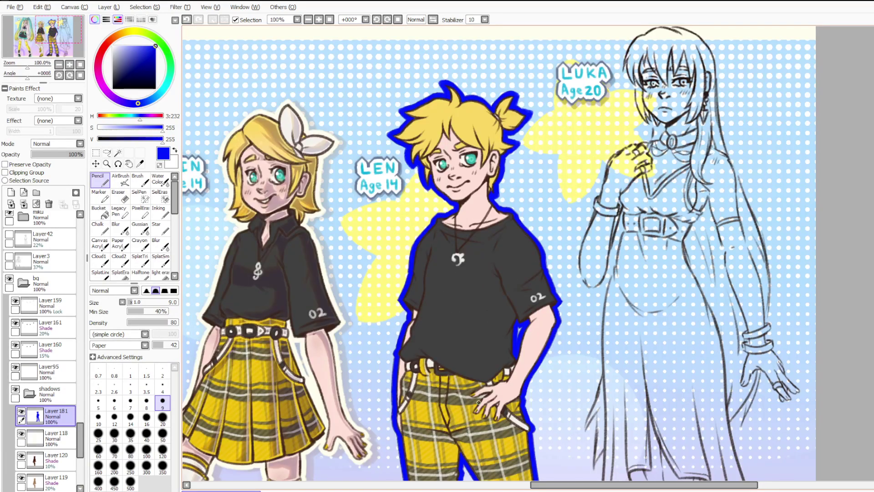
scroll(494, 392, up, 3)
mouse_move(560, 191)
mouse_down()
mouse_move(565, 221)
mouse_move(578, 193)
mouse_up()
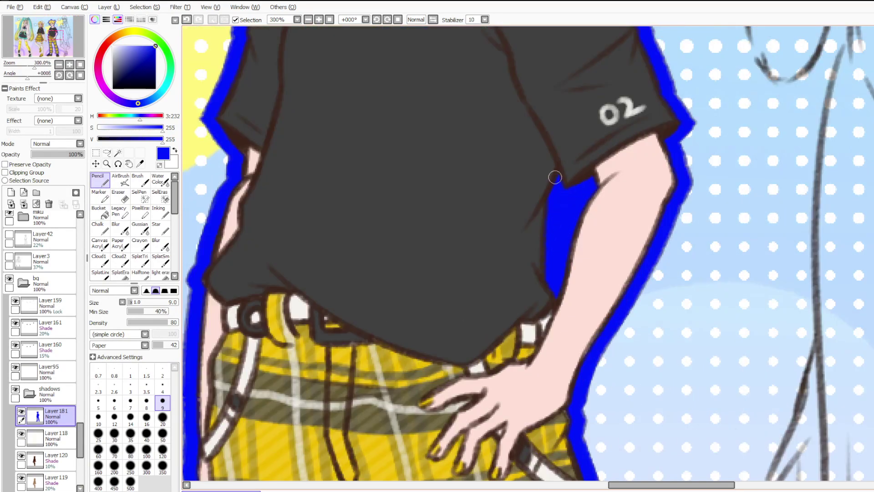
Touch up Len's blue border in the gap under the sleeve marked 02 and along the edge of the opposite sleeve.
scroll(556, 177, down, 2)
scroll(556, 176, up, 2)
key(ctrl+z)
mouse_move(568, 209)
mouse_down()
mouse_move(561, 197)
mouse_move(556, 210)
mouse_up()
scroll(395, 212, down, 3)
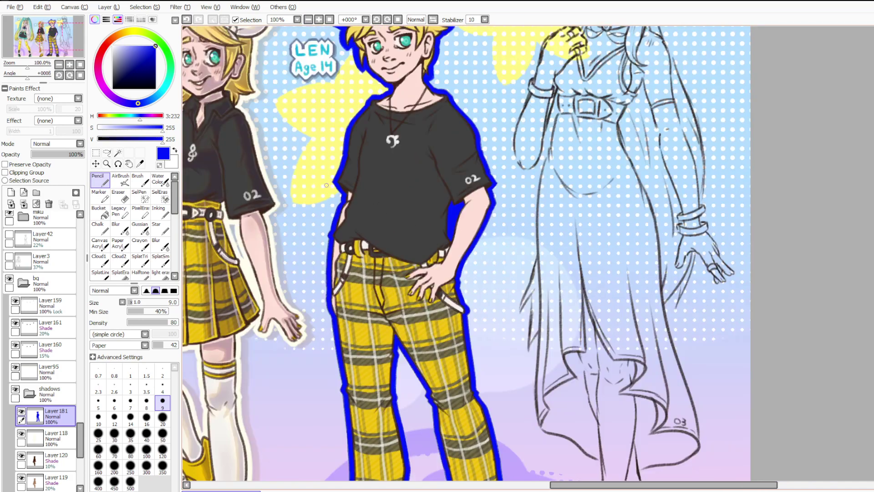
scroll(322, 180, up, 4)
drag(370, 178, 374, 167)
scroll(393, 141, down, 4)
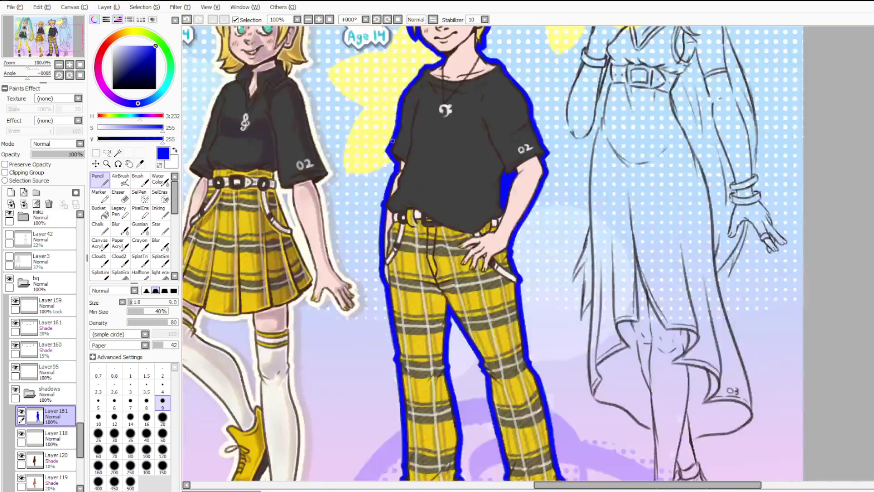
scroll(393, 140, down, 1)
scroll(446, 348, down, 1)
scroll(503, 421, up, 2)
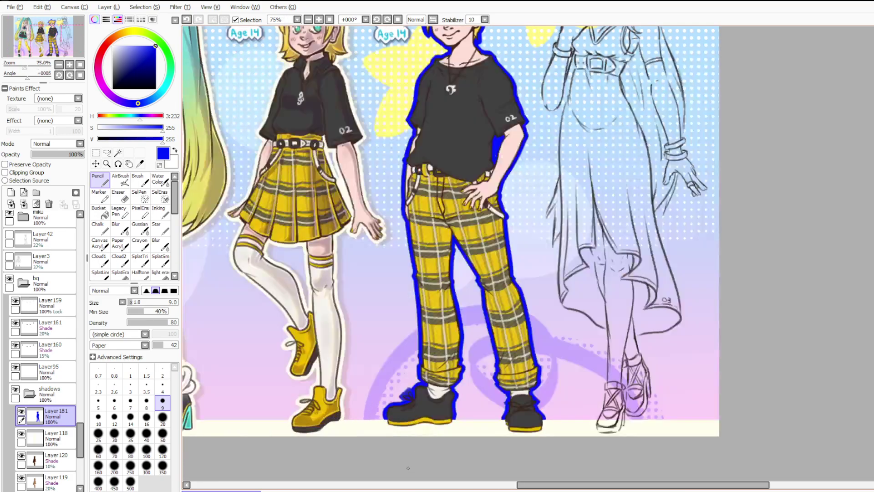
Recolour Len's blue border on Layer181 with the pale cream sampled from the floor strip, and leave the layer's opacity unlocked.
alt+click(432, 429)
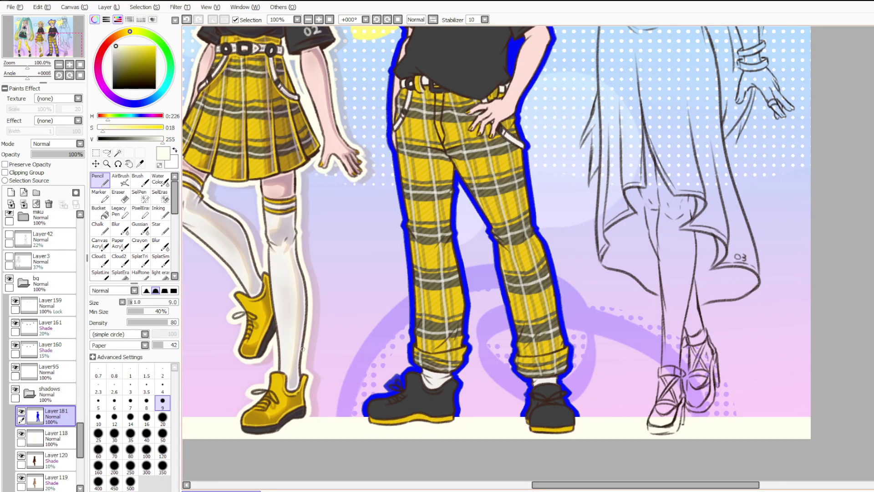
key(ctrl+f)
click(5, 165)
scroll(406, 347, down, 2)
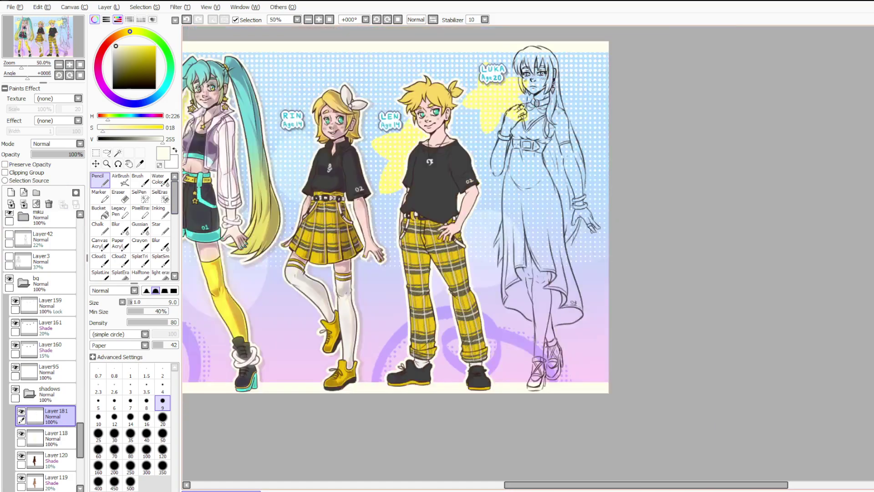
scroll(50, 391, down, 2)
scroll(41, 319, up, 4)
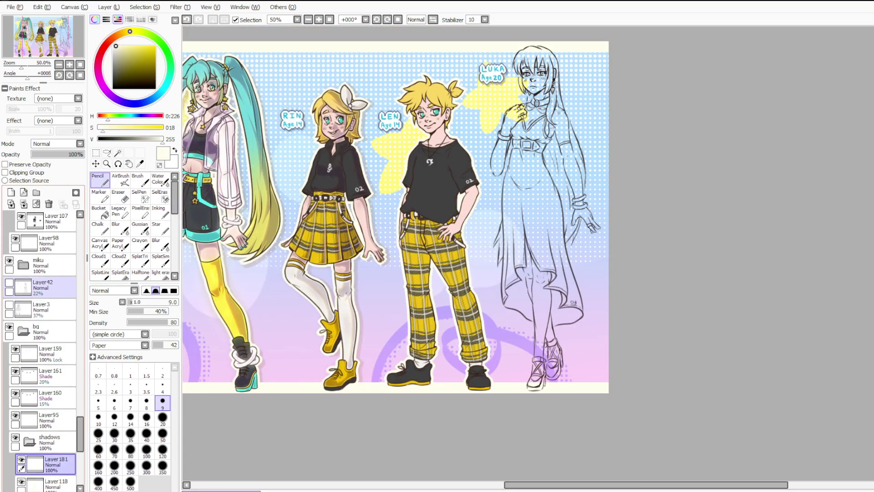
Hide Miku's artwork group and her cream border layer so only the shadow layers behind her show.
click(10, 278)
scroll(331, 205, down, 2)
scroll(251, 187, up, 2)
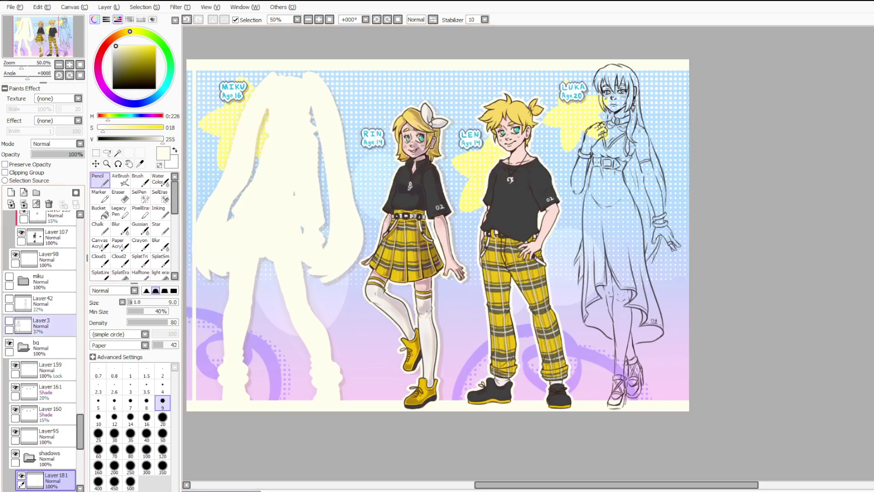
scroll(45, 339, down, 4)
click(21, 387)
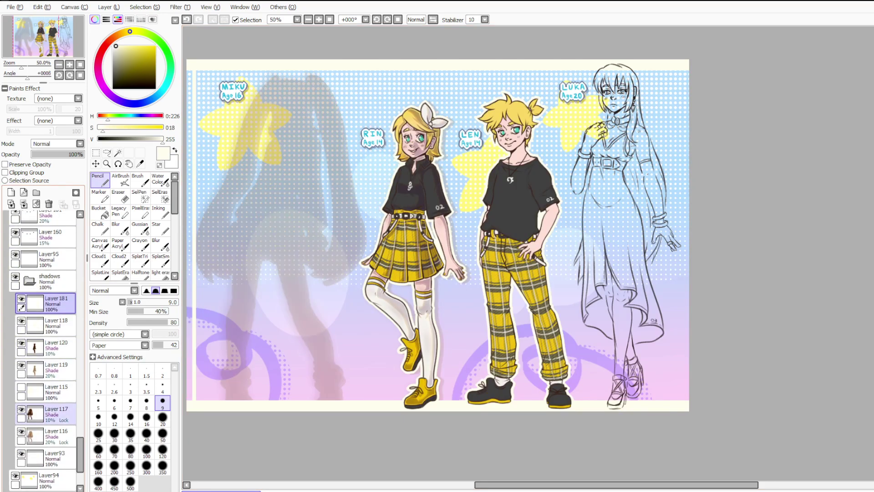
Hide Layer117, sample the brown of Layer116 by temporarily making it Normal at 100% opacity, and restore its mode and opacity.
click(56, 414)
click(21, 431)
click(21, 432)
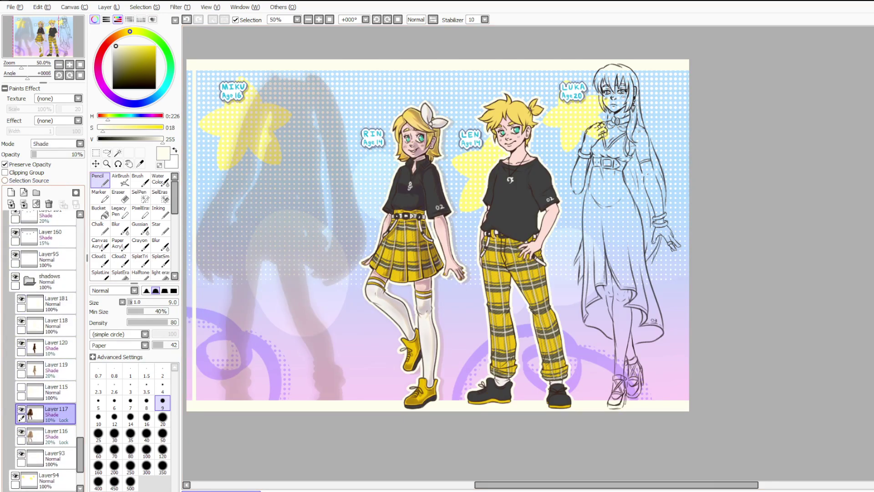
click(22, 409)
click(56, 436)
click(80, 144)
click(50, 153)
drag(54, 155, 84, 154)
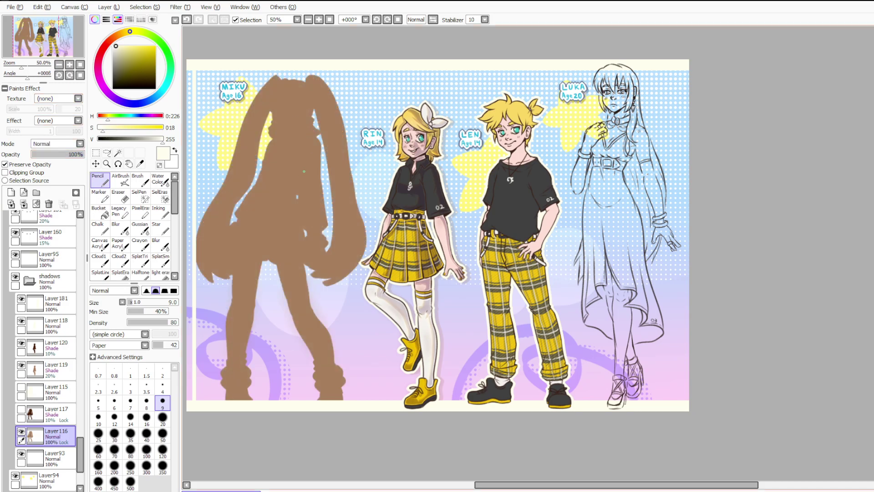
right_click(263, 239)
key(ctrl+z)
key(ctrl+z)
Copy Len's cream border from Layer181 onto a new layer beneath it and preserve that layer's opacity.
scroll(46, 294, down, 3)
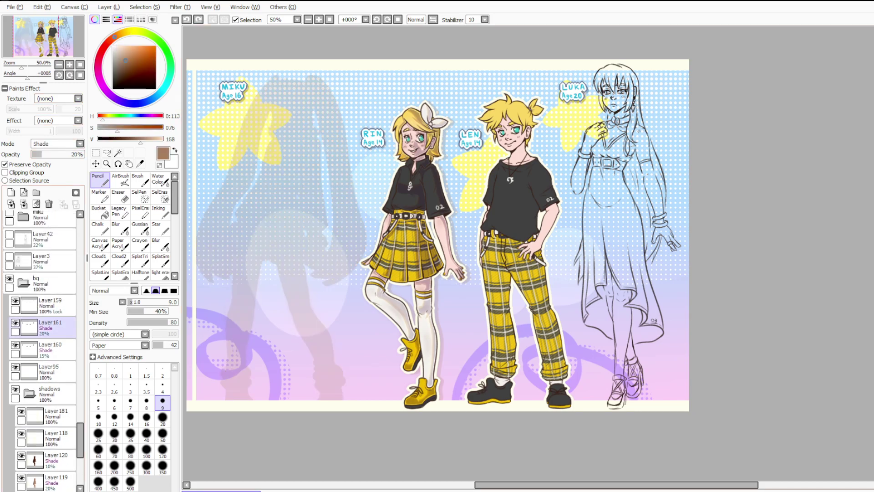
click(56, 272)
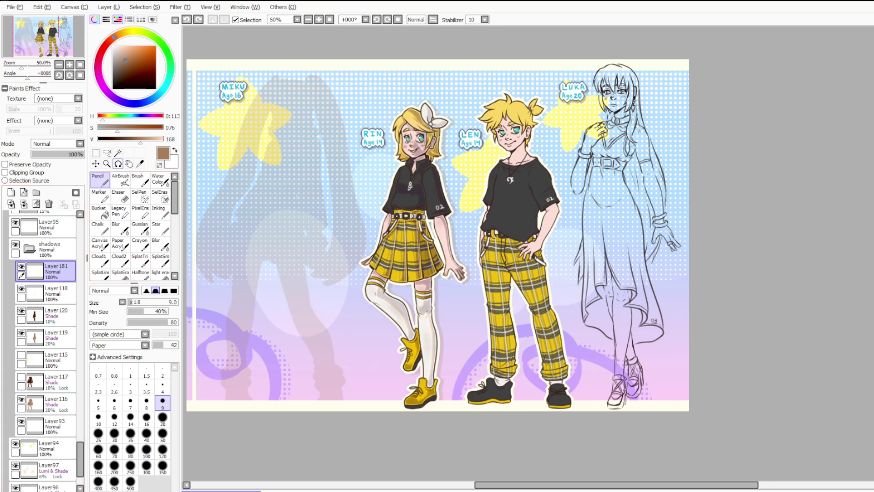
click(96, 153)
drag(331, 49, 704, 426)
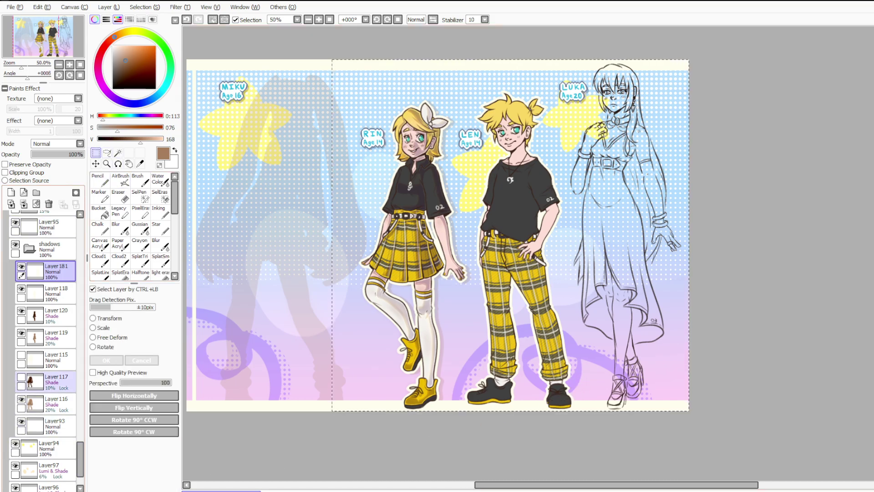
click(51, 294)
key(ctrl+v)
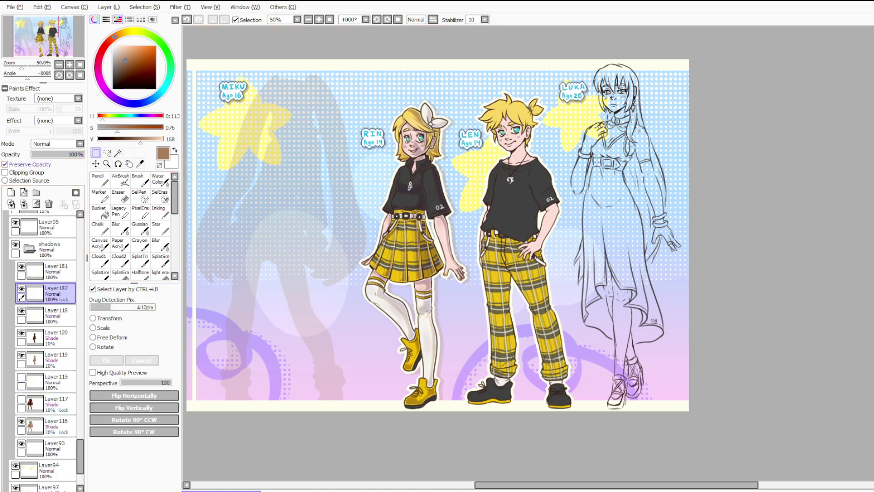
Turn the copied silhouette on Layer182 brown and offset it slightly to Len's ponytail side as a drop shadow.
click(96, 163)
scroll(502, 139, up, 4)
drag(566, 150, 581, 153)
scroll(528, 254, down, 3)
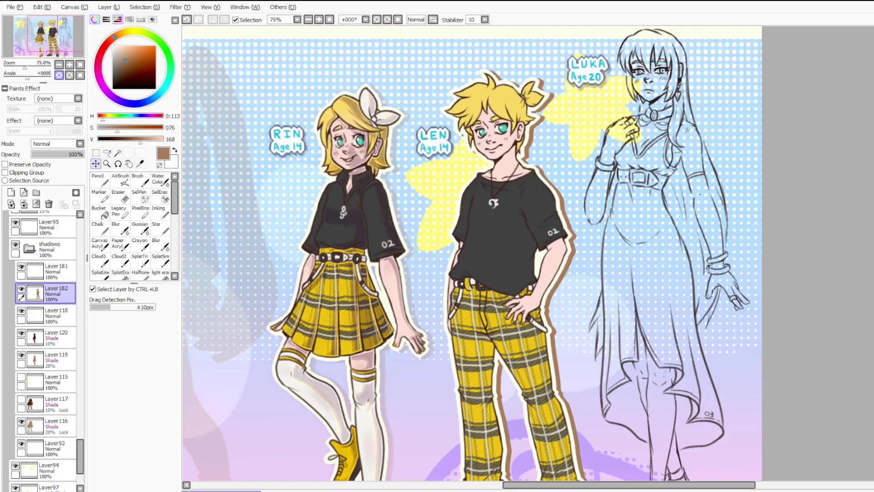
Set Len's brown shadow layer to Shade mode at 20% opacity.
click(57, 144)
click(51, 224)
click(44, 154)
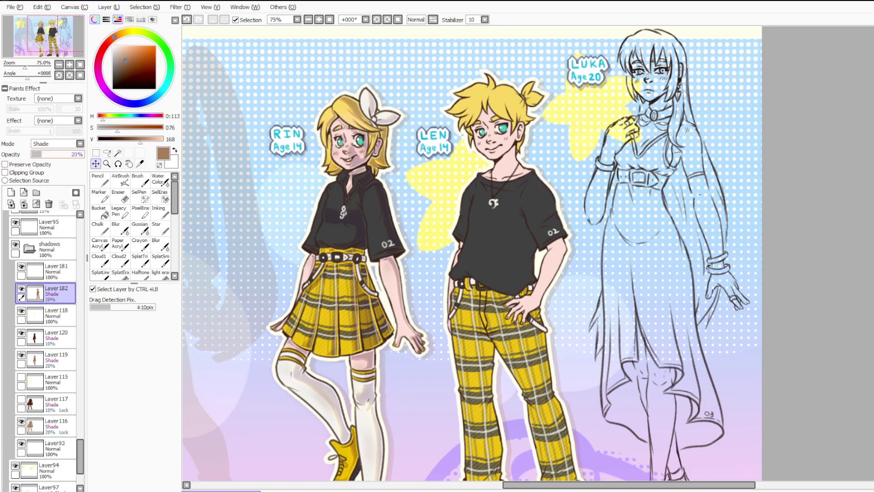
Add a layer above Layer182 and sample Layer117's dark brown by temporarily making it Normal at 100% opacity, restoring its settings.
click(11, 192)
click(56, 426)
click(21, 421)
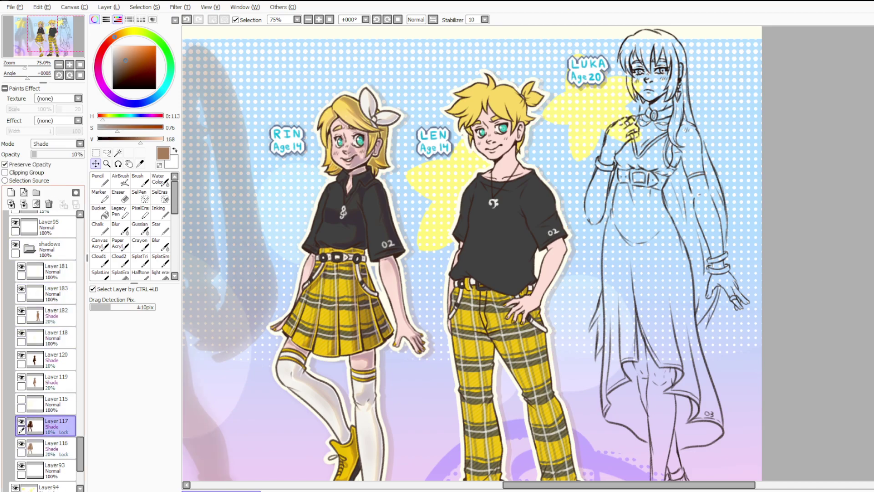
click(80, 143)
click(50, 151)
drag(38, 154, 83, 155)
scroll(509, 156, down, 1)
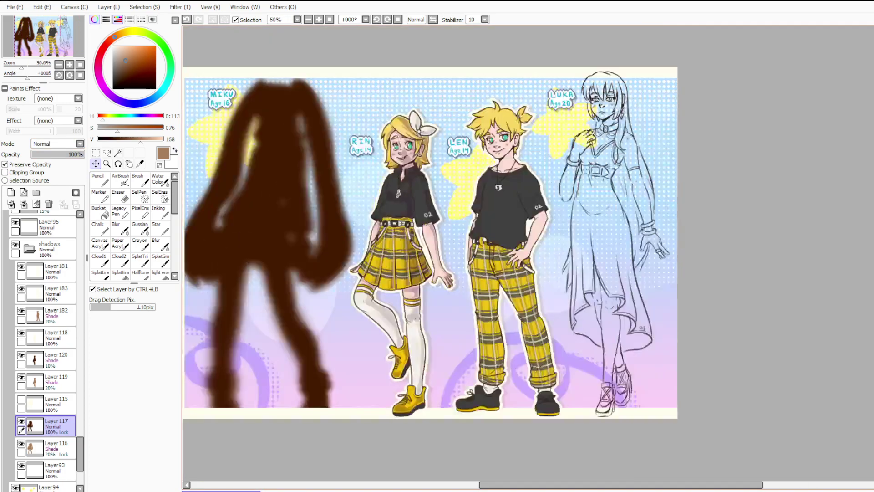
right_click(214, 255)
key(ctrl+z)
key(ctrl+z)
Put a dark brown copy of Len's border silhouette on Layer183 and leave its opacity unlocked.
click(56, 272)
click(55, 294)
click(5, 164)
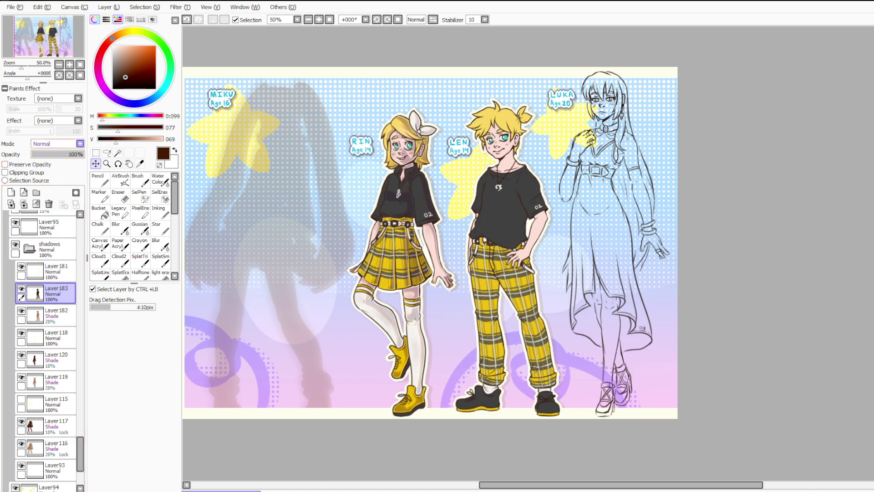
Soften Len's dark shadow on Layer183 with the size 500 Gaussian brush and set the layer to Shade at 10% opacity.
scroll(55, 143, down, 5)
click(139, 228)
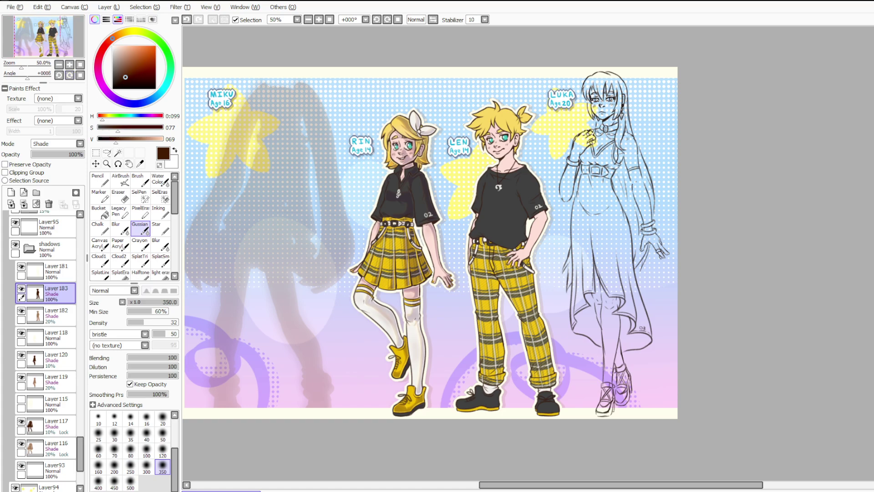
click(131, 484)
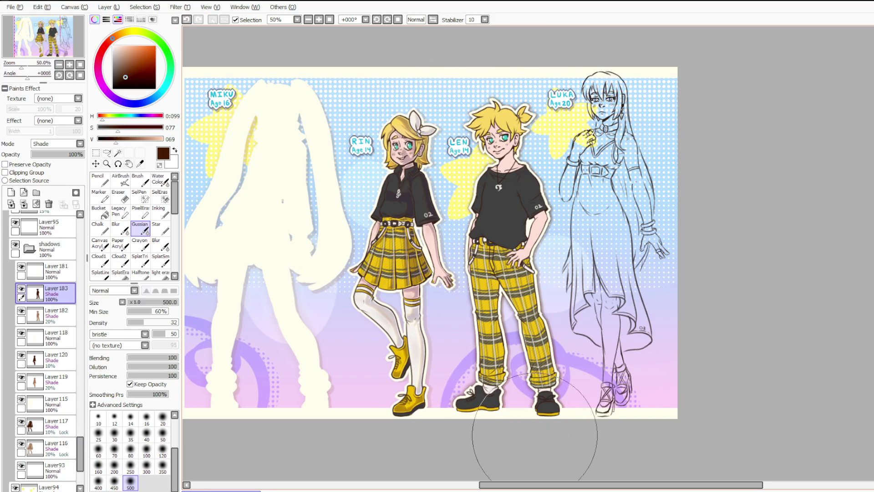
scroll(541, 132, up, 1)
click(37, 154)
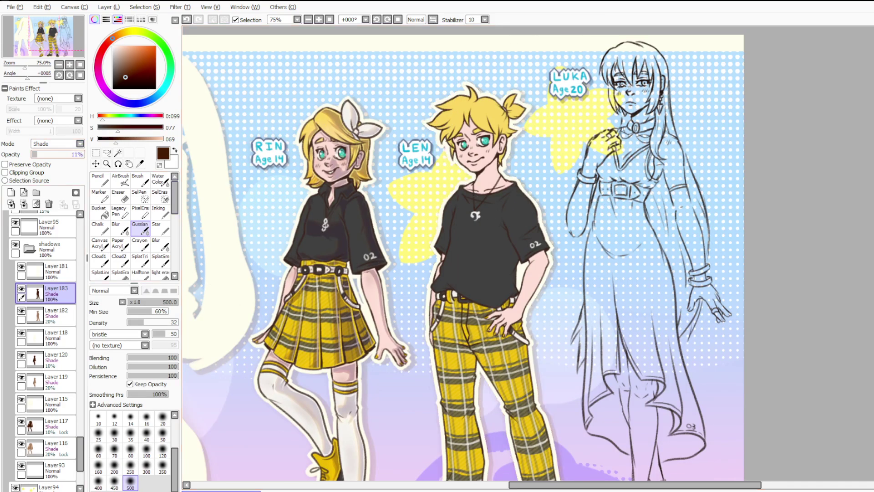
Collapse the shadows and bg layer groups and show Miku's artwork group again.
scroll(34, 251, up, 3)
click(29, 297)
scroll(31, 261, up, 3)
scroll(28, 261, up, 2)
click(23, 282)
scroll(23, 273, up, 2)
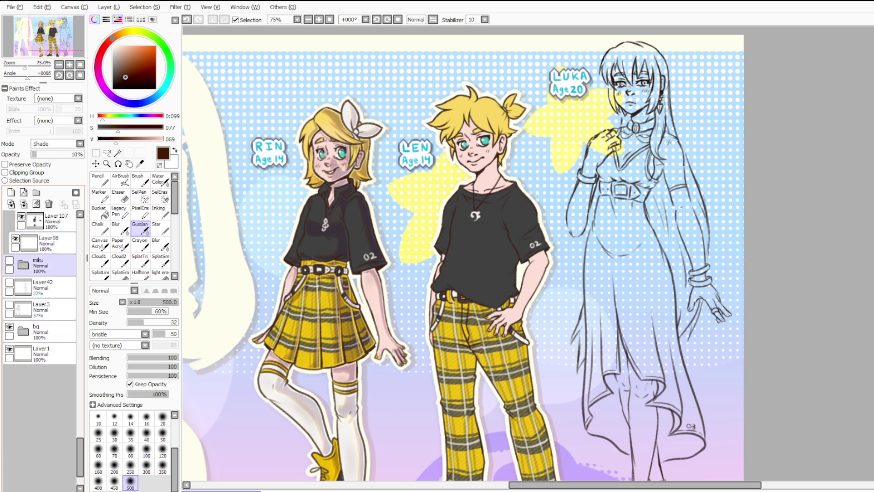
click(9, 260)
scroll(360, 251, down, 2)
scroll(278, 276, up, 1)
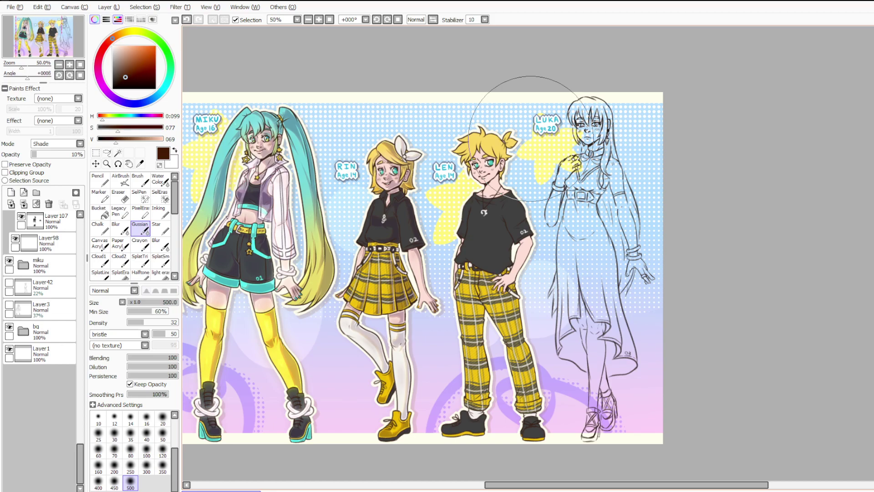
Sample the pale cream of Rin's border beside her skirt and expand the bg layer group.
scroll(396, 274, up, 2)
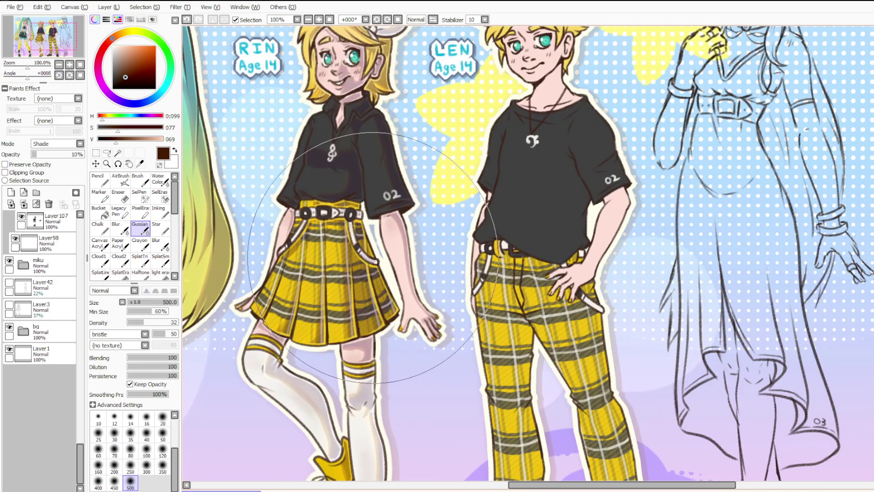
scroll(373, 256, up, 2)
right_click(401, 269)
click(45, 331)
click(24, 331)
scroll(387, 233, up, 1)
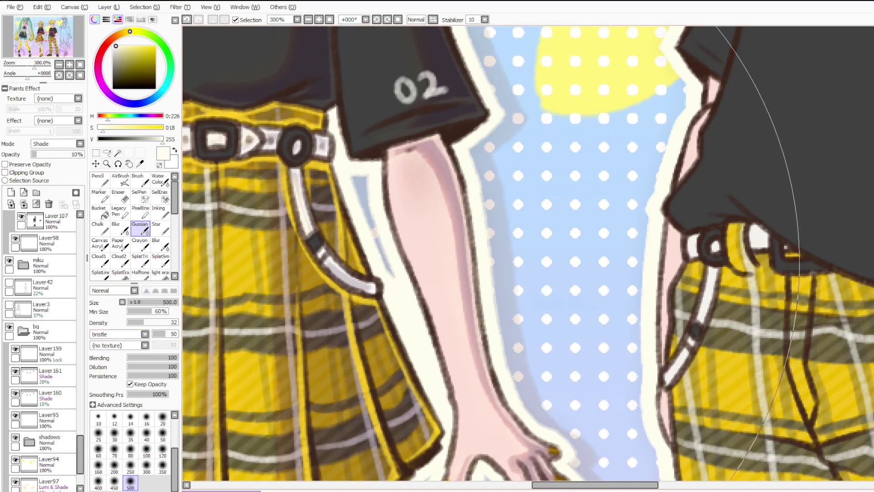
scroll(457, 264, down, 4)
scroll(512, 245, up, 3)
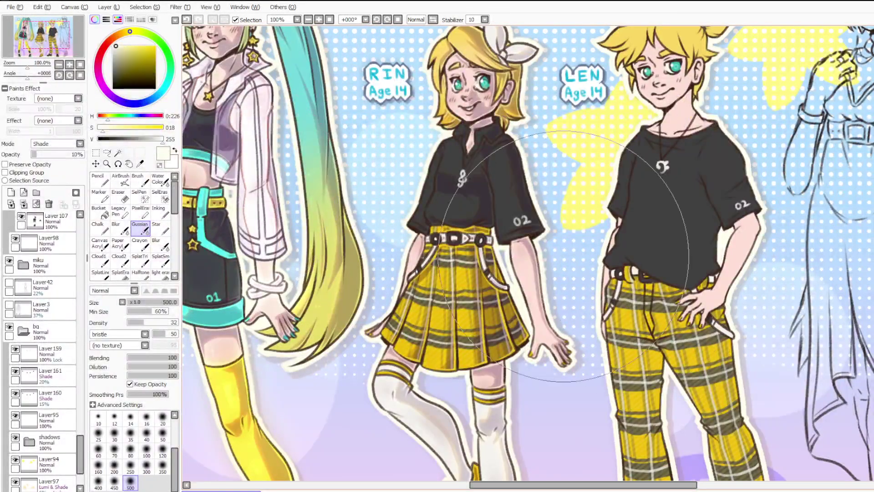
scroll(512, 244, up, 2)
scroll(512, 244, up, 1)
Fill in the gap between Rin's skirt and arm with cream on Layer118 using the size 9 Pencil.
click(50, 373)
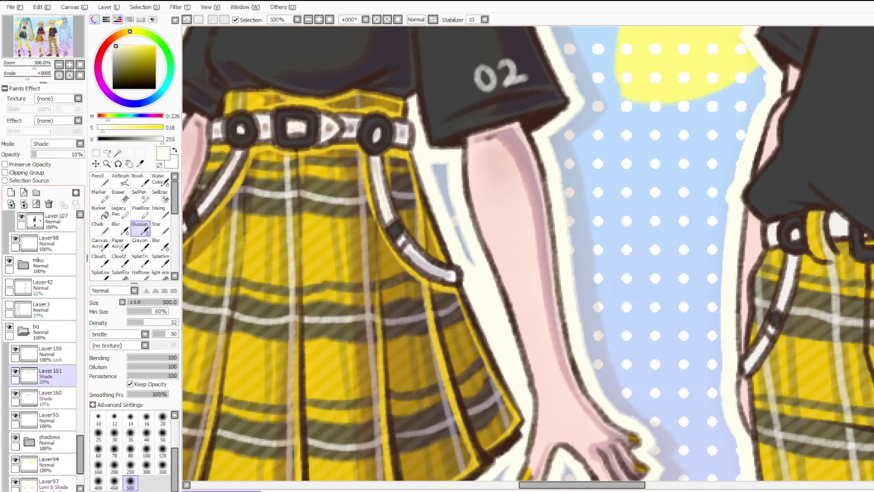
scroll(30, 374, down, 4)
click(30, 373)
scroll(30, 373, down, 1)
scroll(44, 351, down, 3)
click(50, 346)
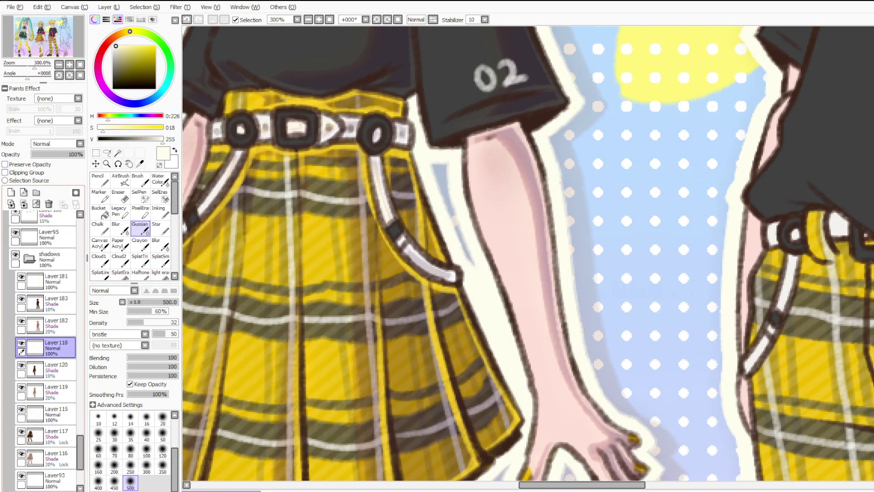
key(n)
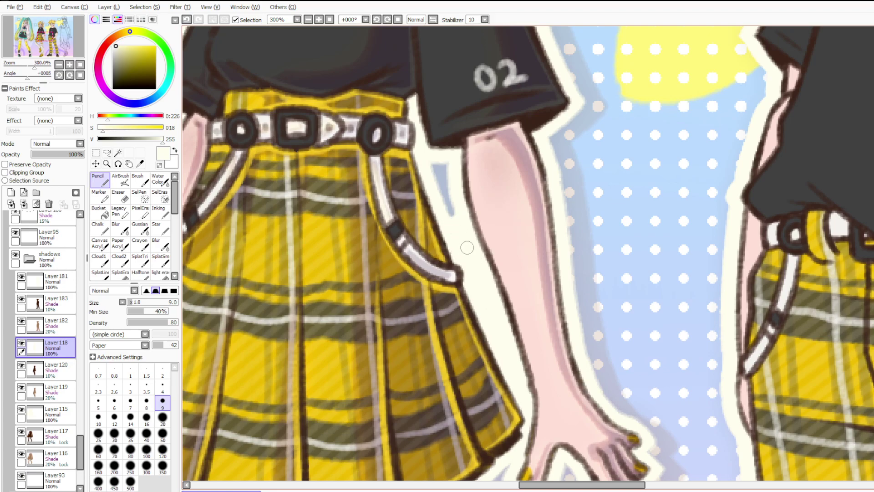
scroll(447, 182, down, 3)
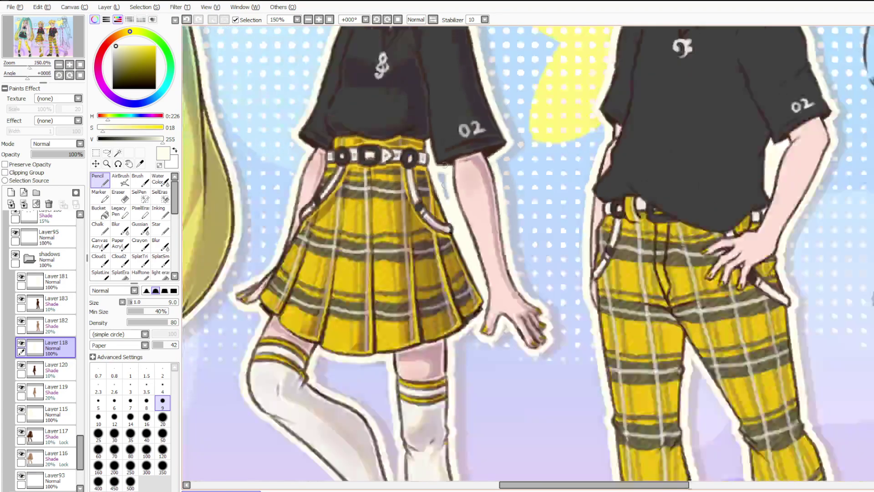
Erase along the inner edge of Len's arm beside the shirt on Layer181, using the Eraser at size 2.
drag(457, 134, 401, 126)
scroll(626, 142, up, 3)
scroll(611, 165, up, 1)
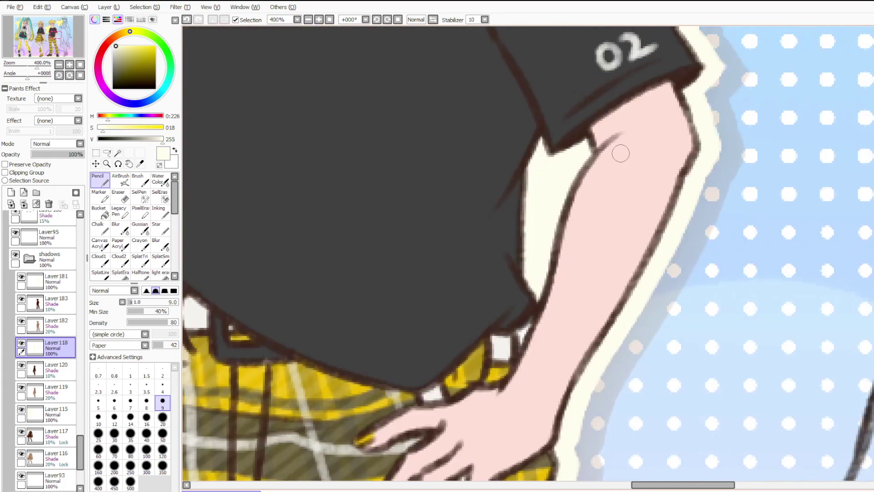
click(117, 196)
click(54, 281)
drag(552, 181, 544, 211)
click(139, 243)
click(162, 371)
scroll(546, 183, down, 4)
scroll(569, 107, down, 2)
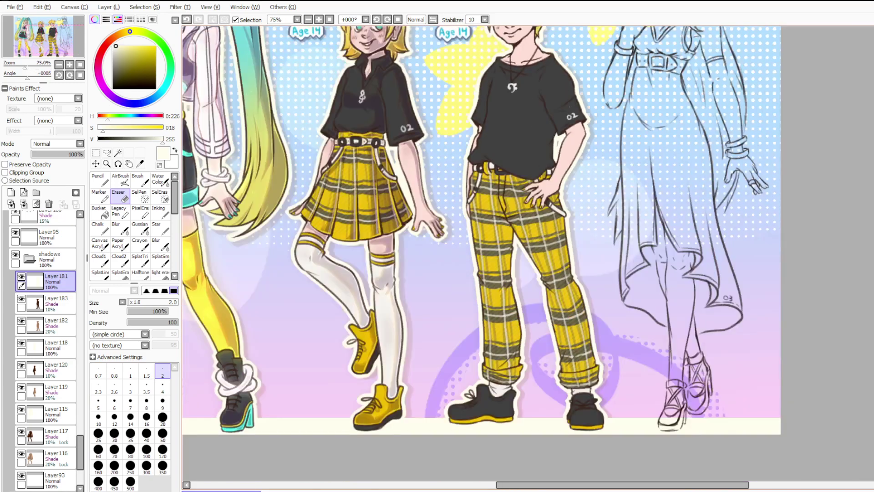
scroll(570, 106, down, 1)
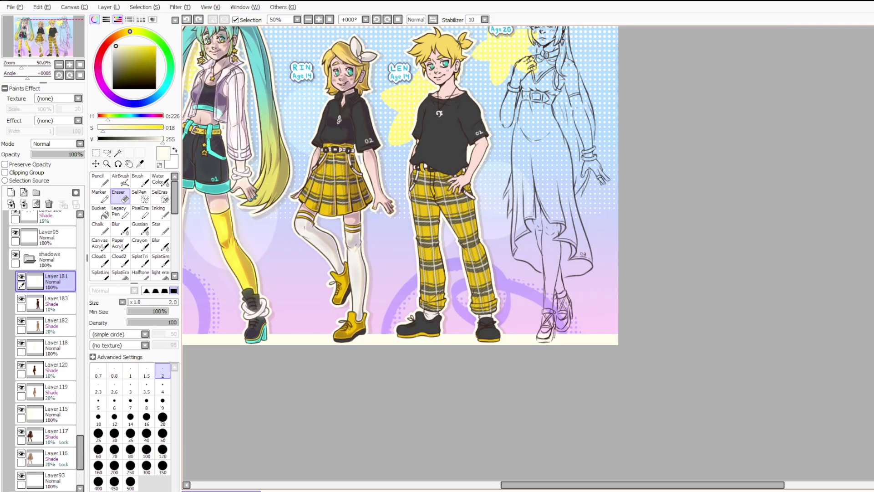
scroll(462, 149, down, 1)
scroll(370, 157, up, 2)
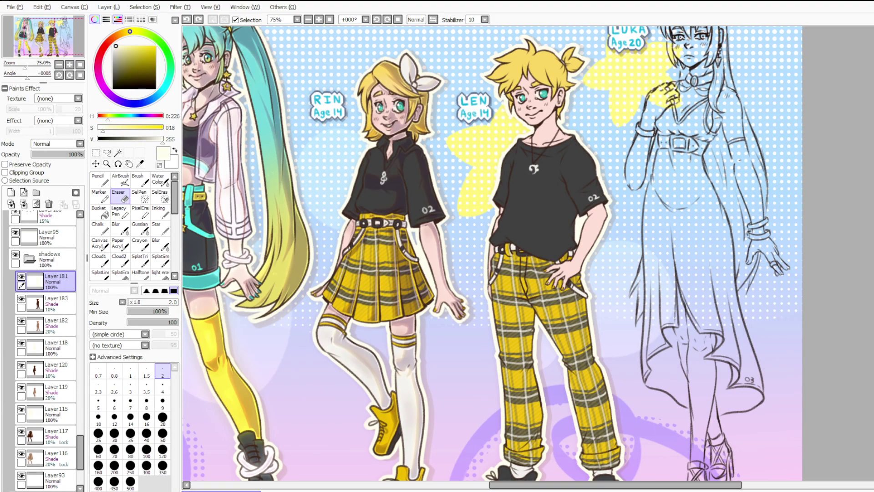
Collapse the shadows and bg folders and hide the whole bg folder.
click(30, 258)
scroll(43, 346, up, 3)
click(43, 277)
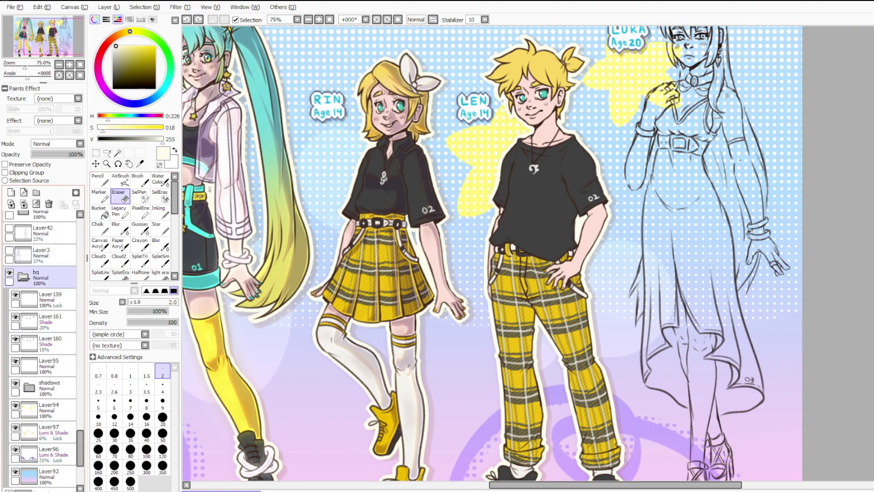
click(22, 276)
scroll(482, 191, down, 2)
scroll(447, 165, up, 1)
click(46, 256)
click(45, 233)
click(46, 255)
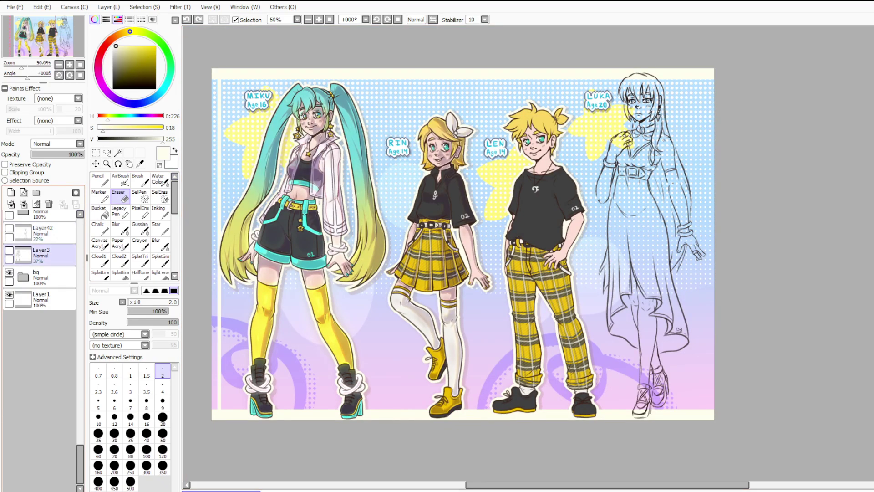
scroll(46, 273, up, 1)
click(46, 310)
click(9, 305)
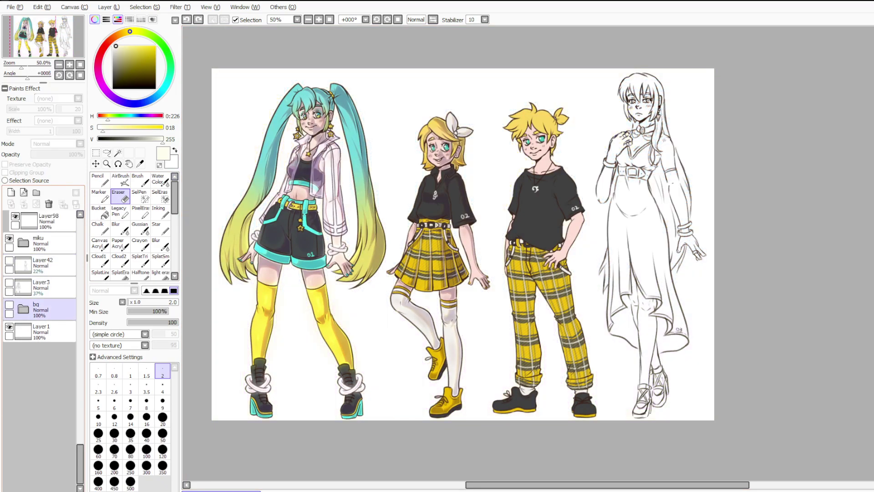
Look through the layer stack around the rin color folder for the layers that hold Rin's shading.
scroll(46, 279, up, 5)
click(55, 279)
scroll(50, 341, up, 5)
scroll(50, 387, down, 1)
click(50, 388)
scroll(50, 382, up, 6)
click(57, 374)
scroll(57, 371, up, 1)
click(57, 369)
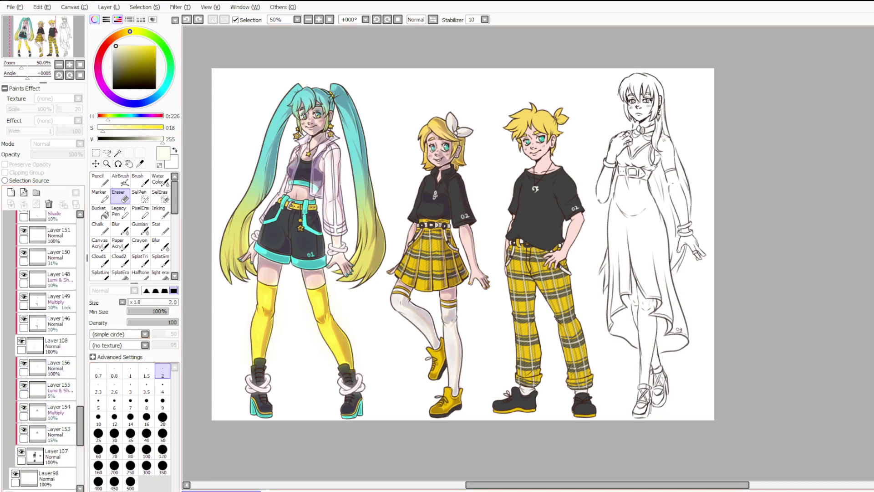
scroll(46, 350, up, 5)
click(59, 326)
scroll(55, 326, up, 4)
click(57, 336)
scroll(55, 325, up, 4)
click(57, 313)
scroll(54, 319, up, 4)
click(57, 314)
scroll(55, 320, up, 4)
click(57, 327)
scroll(55, 321, up, 4)
click(57, 317)
scroll(55, 314, up, 4)
click(51, 308)
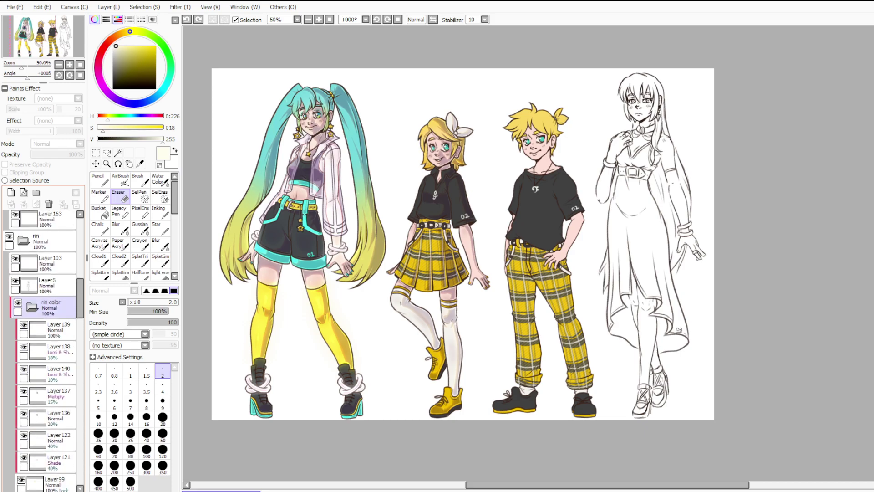
scroll(55, 312, down, 4)
click(57, 313)
scroll(55, 312, down, 5)
click(56, 305)
scroll(54, 305, down, 5)
click(57, 294)
scroll(54, 301, down, 5)
click(57, 306)
scroll(54, 303, down, 8)
click(57, 292)
scroll(55, 293, down, 8)
click(57, 285)
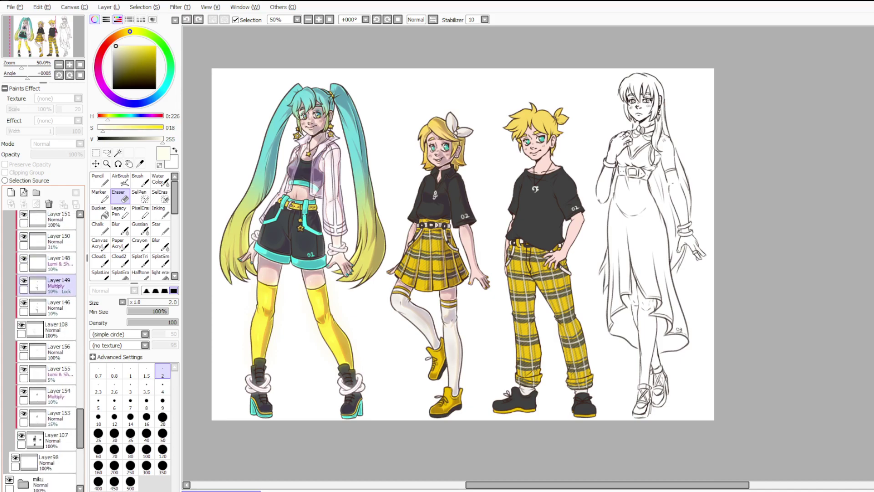
scroll(55, 291, down, 5)
click(57, 294)
scroll(55, 298, up, 2)
click(57, 304)
scroll(55, 301, down, 2)
click(57, 295)
scroll(55, 294, up, 4)
click(57, 291)
scroll(55, 291, up, 3)
click(56, 287)
scroll(55, 293, up, 6)
click(57, 308)
scroll(55, 306, up, 3)
click(57, 305)
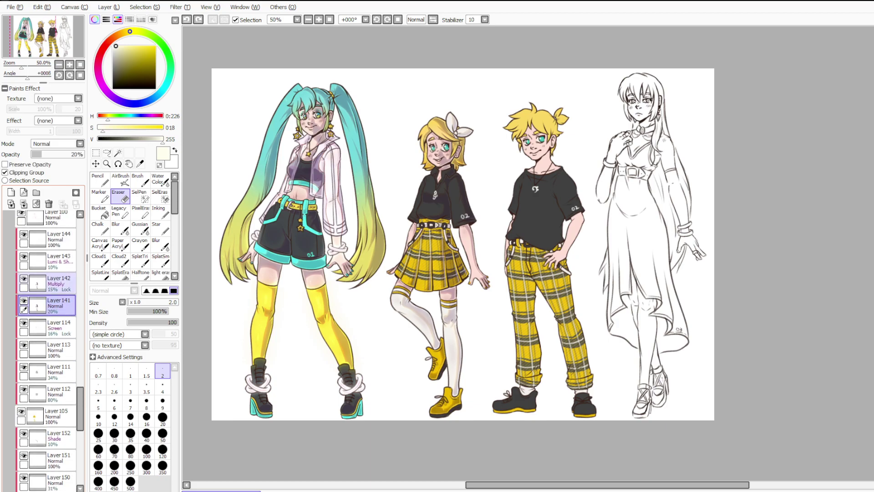
Check Rin's shading layers above Layer100 by toggling a layer's visibility to identify the skin shadow layer.
scroll(50, 350, up, 10)
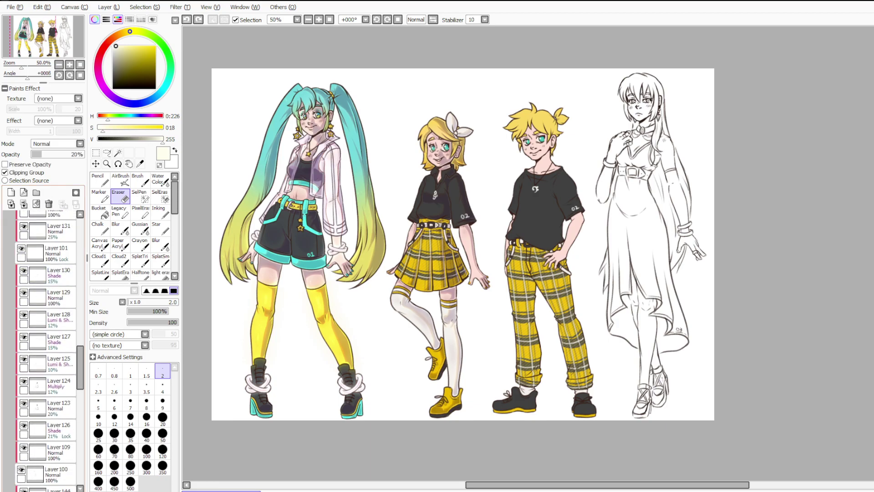
scroll(50, 350, up, 10)
click(59, 303)
scroll(45, 351, down, 10)
click(55, 382)
click(57, 404)
click(24, 399)
click(24, 399)
click(23, 399)
click(24, 399)
scroll(55, 395, down, 3)
click(57, 396)
scroll(55, 391, down, 3)
click(56, 389)
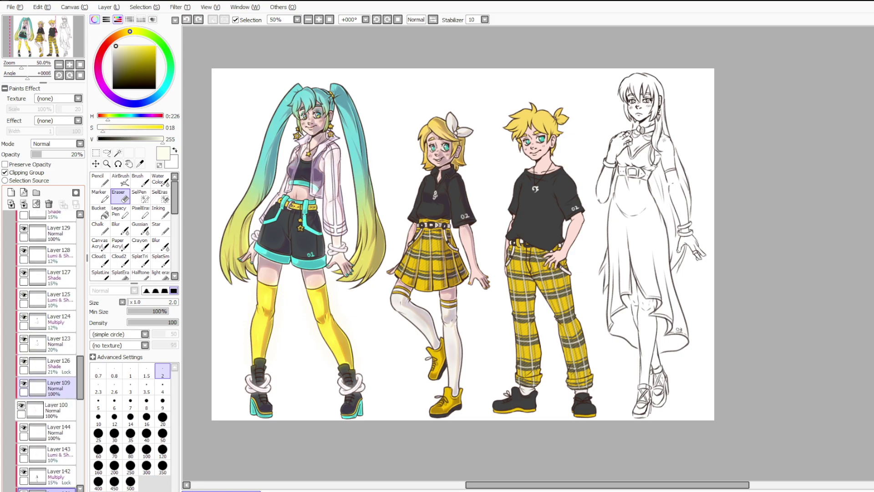
Sample the dark purple shadow colour from Rin's face, temporarily hiding Layer124 and raising Layer123 to 100% opacity, and restore both layers.
click(56, 344)
click(24, 316)
drag(43, 155, 87, 154)
scroll(446, 159, up, 6)
alt+click(409, 164)
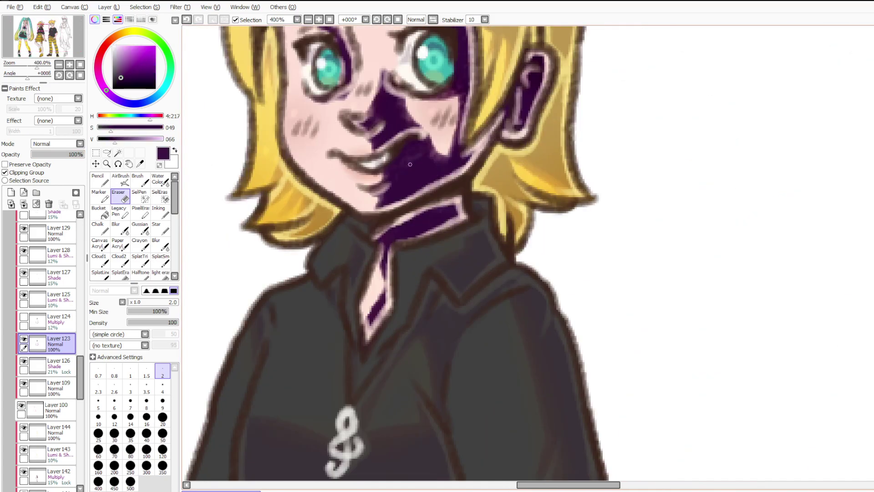
scroll(295, 139, down, 4)
key(ctrl+z)
click(23, 316)
Add a new clipping-group layer above Layer174 in the len color folder and set the Pencil to size 7.
scroll(46, 328, up, 10)
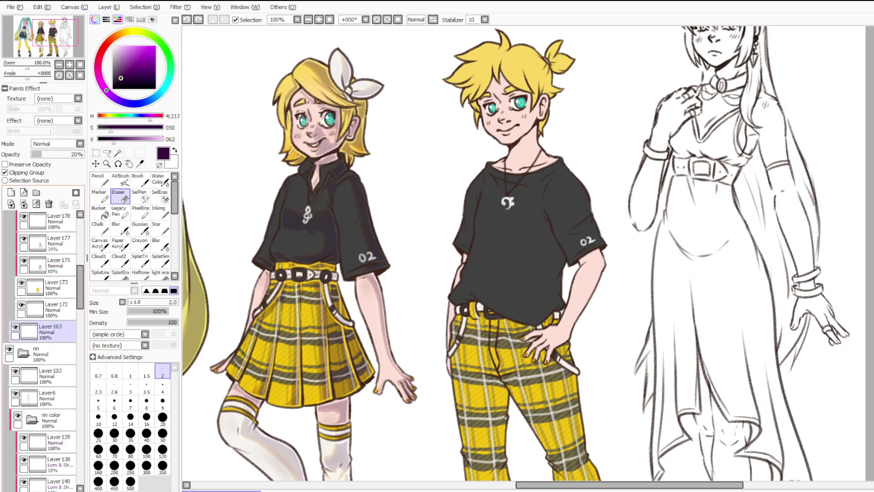
click(57, 266)
click(58, 243)
click(24, 238)
click(23, 237)
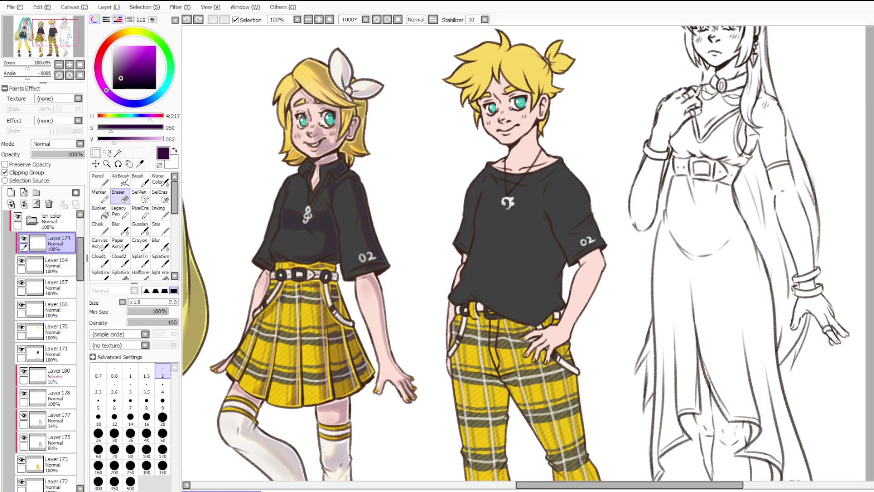
click(96, 153)
click(11, 192)
click(26, 173)
click(100, 180)
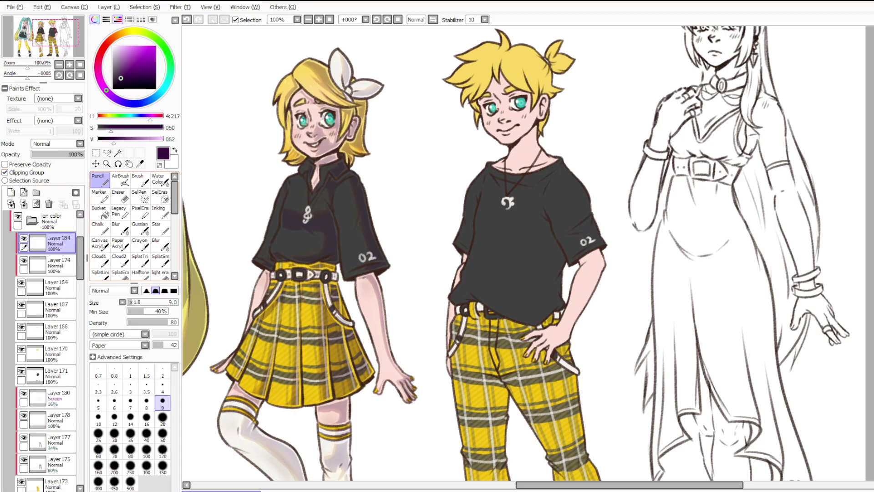
scroll(346, 176, down, 1)
scroll(344, 110, up, 3)
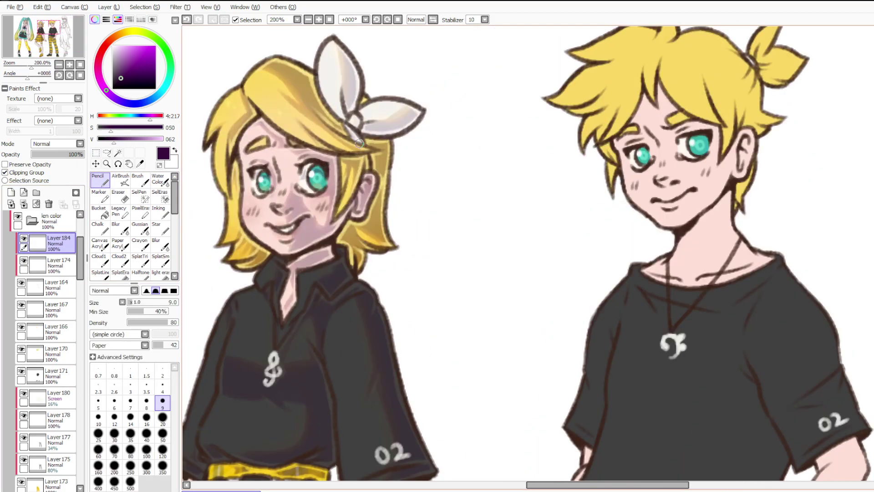
click(130, 402)
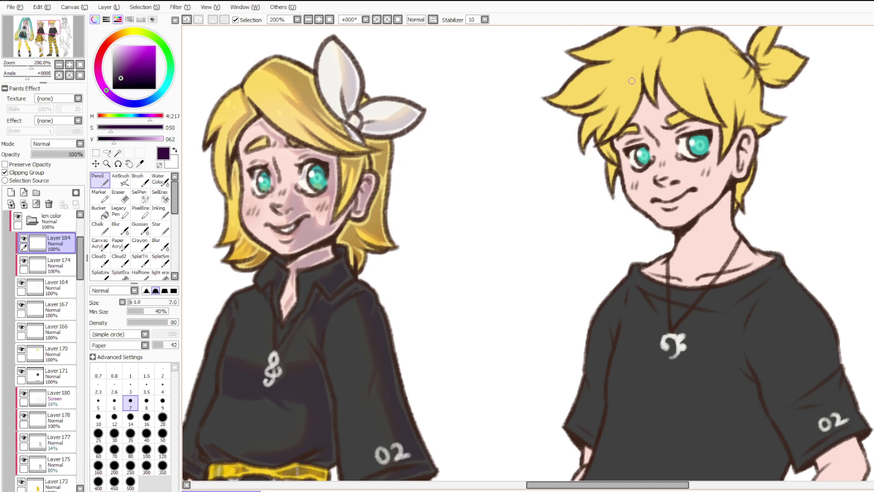
scroll(457, 146, down, 2)
scroll(458, 147, up, 1)
click(23, 192)
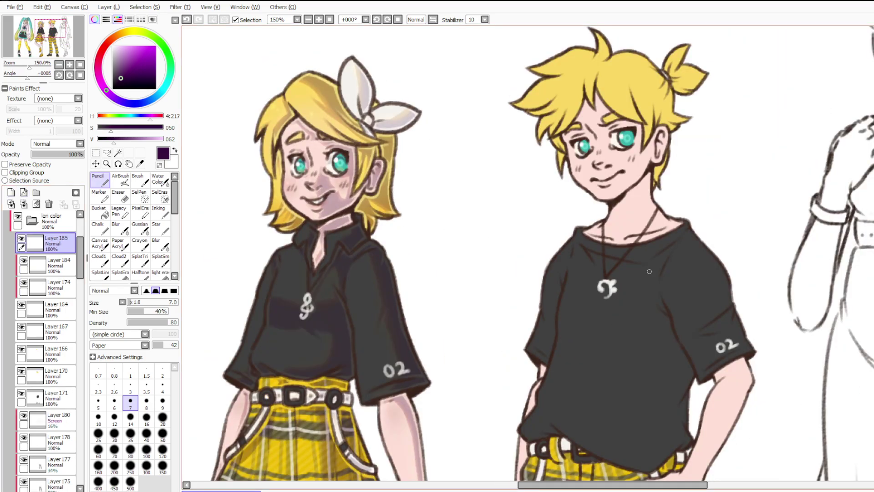
drag(54, 244, 51, 220)
mouse_move(782, 242)
mouse_down()
mouse_move(682, 185)
mouse_move(686, 219)
mouse_up()
key(ctrl+z)
drag(443, 83, 523, 132)
drag(473, 116, 524, 132)
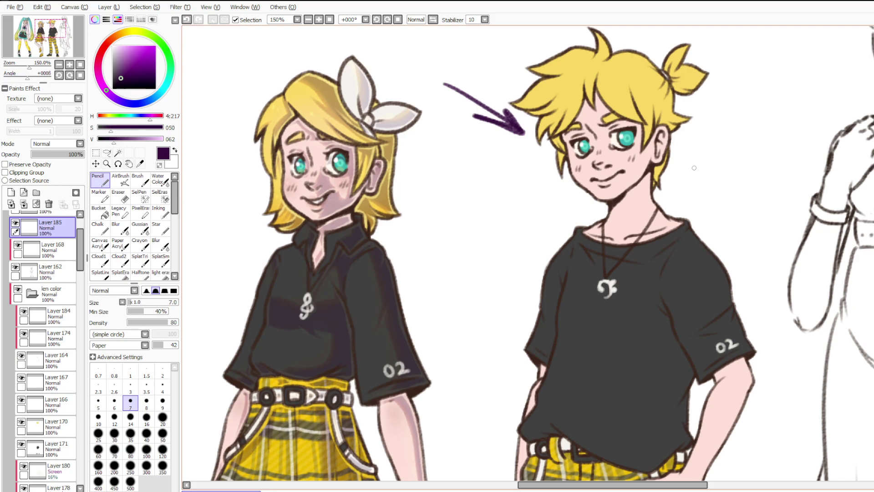
drag(601, 141, 637, 187)
drag(655, 113, 646, 171)
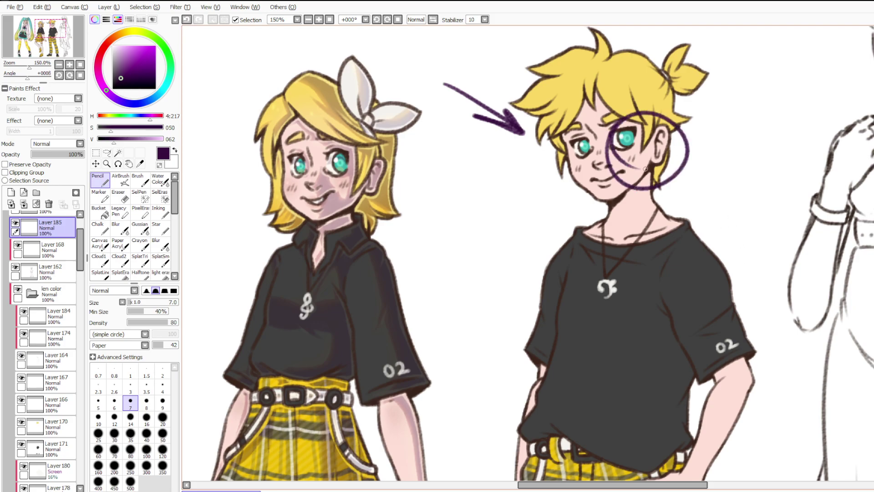
key(ctrl+z)
key(ctrl+z)
key(ctrl+z)
key(ctrl+z)
key(ctrl+z)
key(ctrl+z)
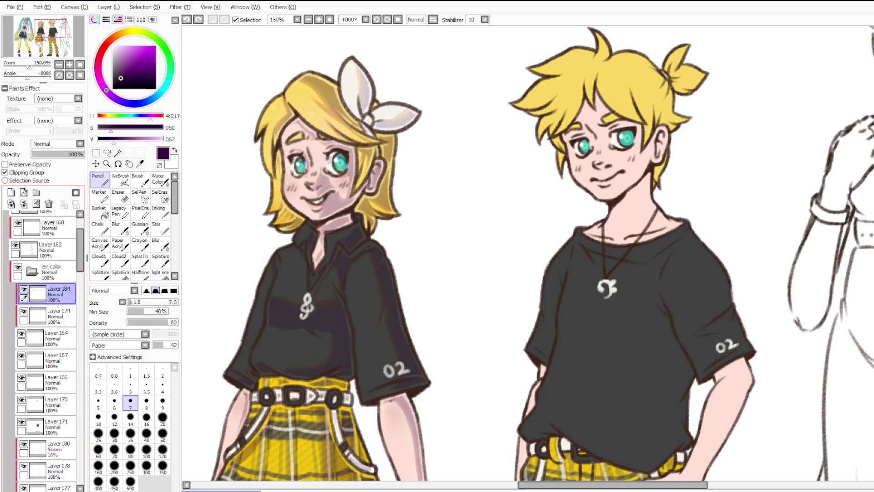
Paint dark purple shadow on Len's forehead beneath the fringe and above the eyebrow on Layer184.
scroll(300, 219, down, 1)
scroll(309, 210, up, 1)
scroll(296, 72, up, 1)
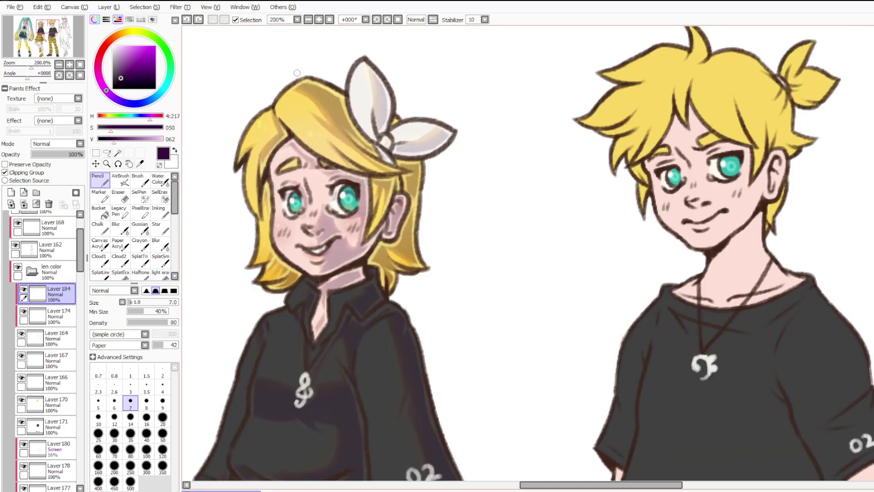
key(ctrl+z)
mouse_move(689, 111)
mouse_down()
mouse_move(714, 138)
mouse_move(700, 129)
mouse_move(688, 90)
mouse_move(699, 132)
mouse_move(692, 108)
mouse_move(706, 129)
mouse_move(728, 131)
mouse_move(707, 130)
mouse_up()
key(ctrl+z)
key(ctrl+z)
drag(723, 143, 748, 152)
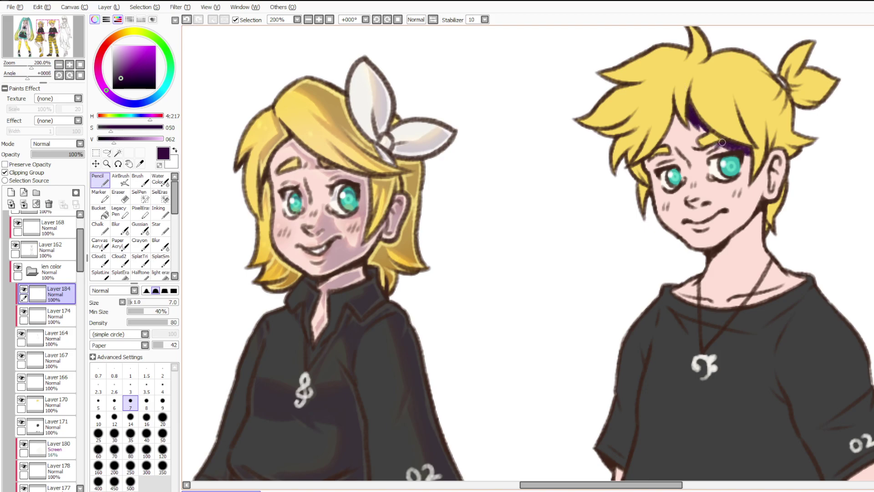
Paint dark purple shadows around both of Len's eyes and the bridge of the nose.
mouse_move(692, 148)
mouse_down()
mouse_move(733, 151)
mouse_move(695, 149)
mouse_move(713, 157)
mouse_up()
key(ctrl+z)
drag(675, 151, 671, 165)
mouse_move(682, 180)
mouse_down()
mouse_move(735, 188)
mouse_move(711, 179)
mouse_move(745, 175)
mouse_move(724, 180)
mouse_move(747, 185)
mouse_move(740, 170)
mouse_move(752, 153)
mouse_move(748, 147)
mouse_move(742, 176)
mouse_move(739, 151)
mouse_up()
key(ctrl+z)
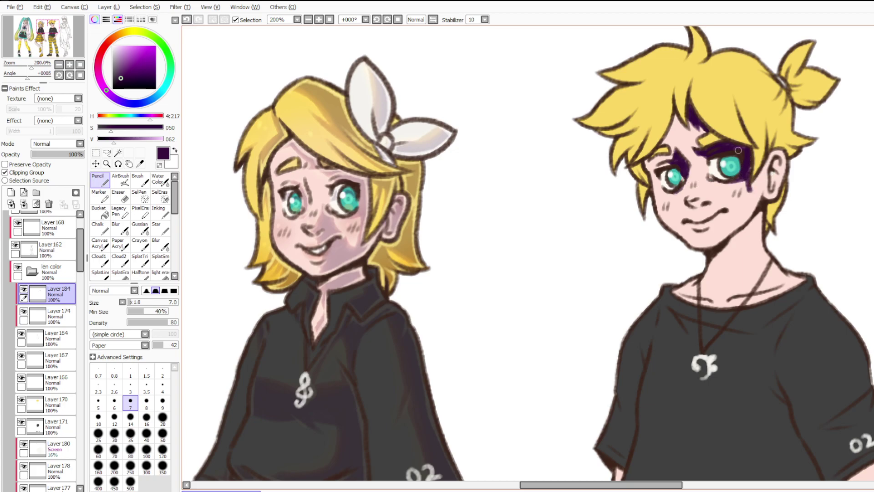
Paint the dark purple shadow beside and under Len's nose, continuing down over the lips to the chin.
scroll(503, 221, up, 2)
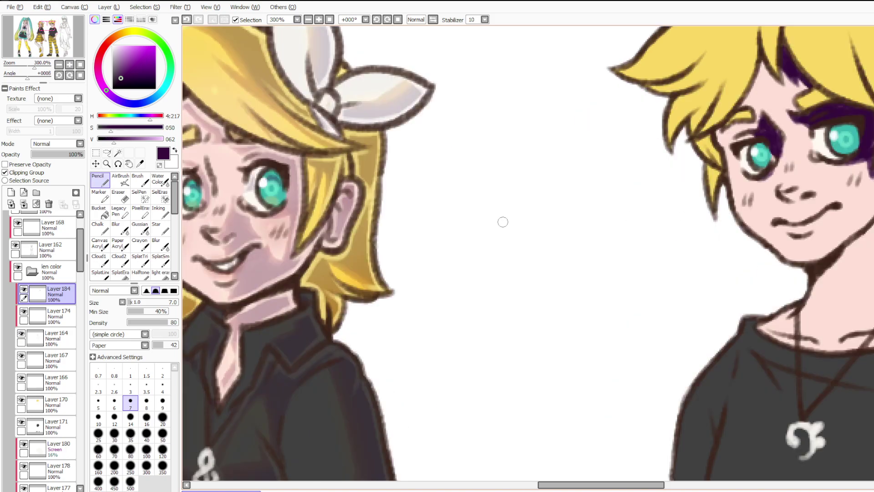
mouse_move(793, 193)
mouse_down()
mouse_move(809, 151)
mouse_move(813, 164)
mouse_move(825, 159)
mouse_move(817, 180)
mouse_move(832, 201)
mouse_move(788, 201)
mouse_move(807, 216)
mouse_move(796, 195)
mouse_move(819, 158)
mouse_move(815, 195)
mouse_move(827, 200)
mouse_move(815, 210)
mouse_move(803, 200)
mouse_move(828, 202)
mouse_up()
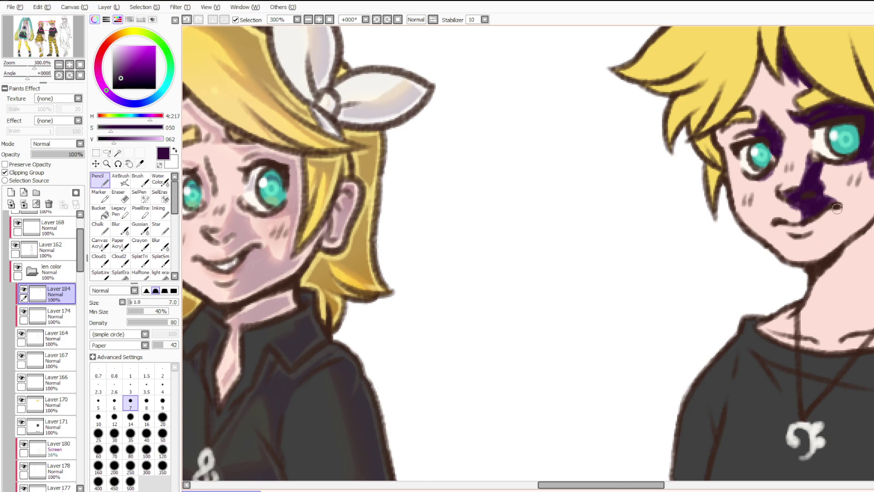
mouse_move(805, 225)
mouse_down()
mouse_move(802, 242)
mouse_move(808, 235)
mouse_move(813, 250)
mouse_up()
key(ctrl+z)
key(ctrl+z)
key(ctrl+y)
scroll(708, 230, down, 2)
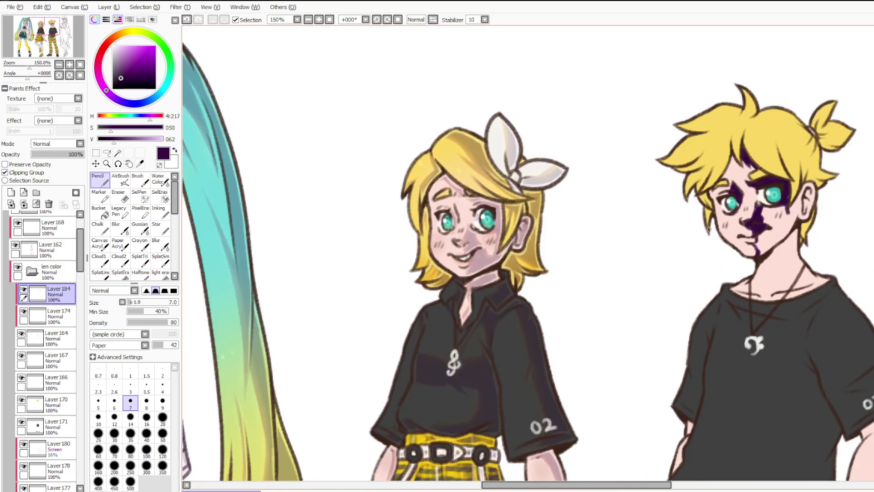
scroll(518, 328, up, 2)
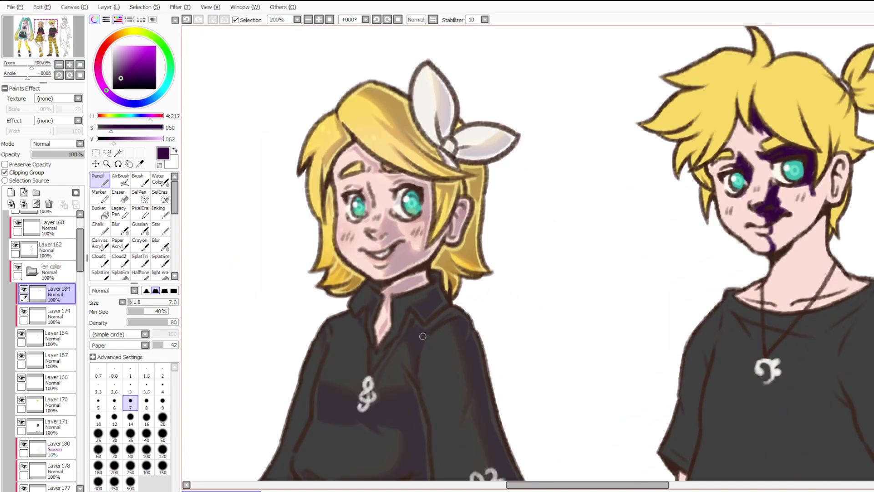
Shade Len's temple beneath the side hair and try size 9 Pencil strokes beside the nose and mouth.
scroll(684, 196, down, 2)
scroll(853, 191, up, 4)
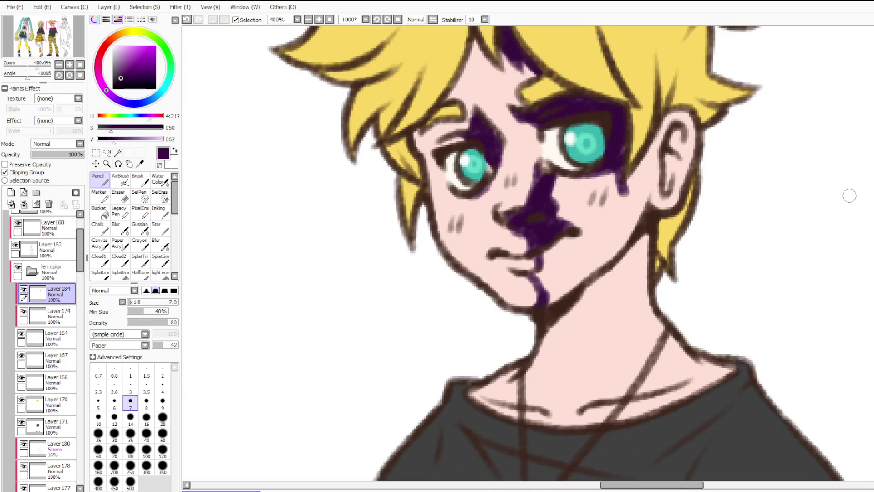
drag(431, 127, 408, 163)
click(162, 403)
mouse_move(547, 268)
mouse_down()
mouse_move(541, 283)
mouse_move(550, 291)
mouse_move(559, 276)
mouse_up()
drag(560, 214, 551, 191)
key(ctrl+z)
key(ctrl+z)
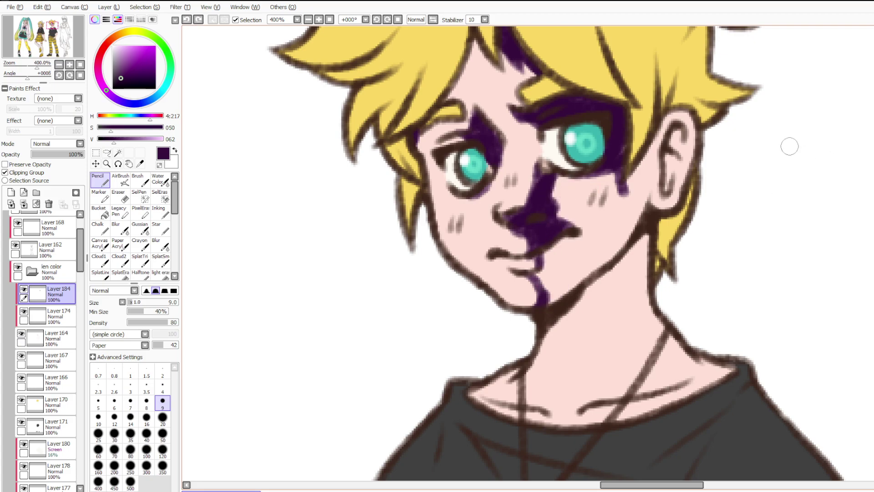
Outline the dark purple cheek shadow from beside Len's nose up to the outer corner of the eye with the size 7 Pencil.
scroll(680, 130, down, 1)
scroll(596, 140, down, 1)
scroll(190, 181, up, 1)
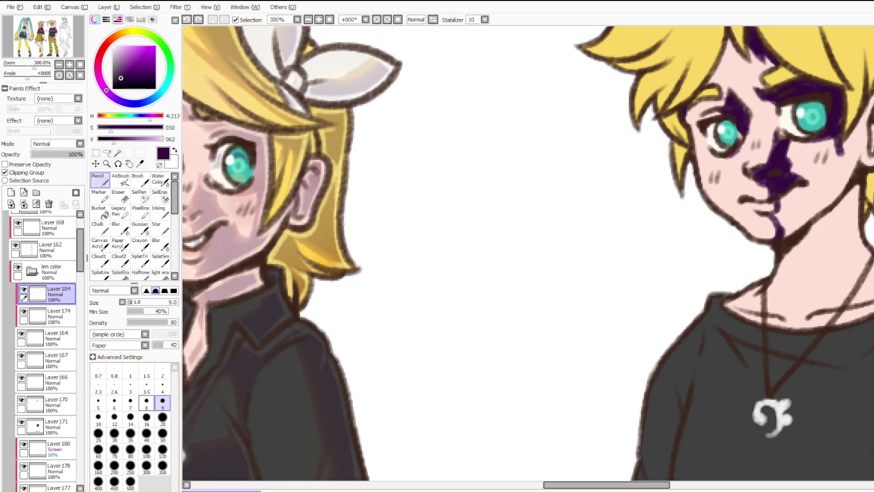
click(130, 403)
mouse_move(803, 177)
mouse_down()
mouse_move(813, 183)
mouse_move(796, 173)
mouse_move(826, 189)
mouse_move(836, 167)
mouse_up()
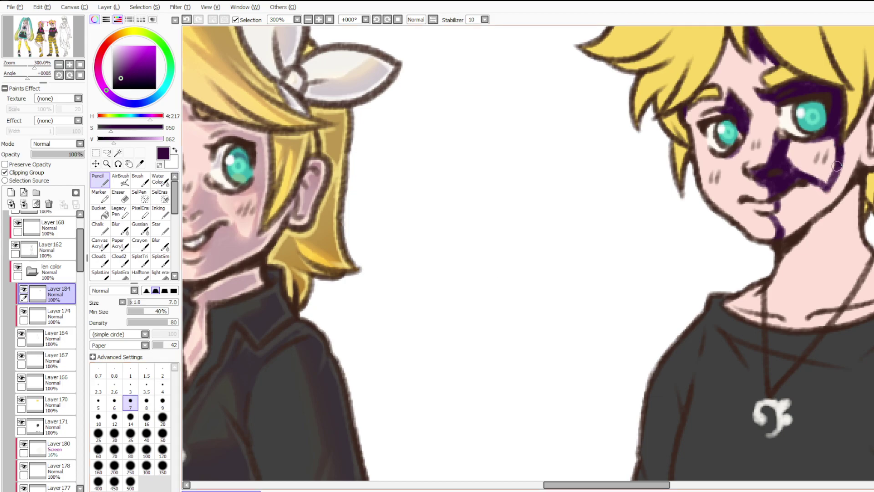
drag(788, 143, 800, 180)
key(ctrl+z)
Fill the shadow over Len's ear with the size 20 Pencil, and the jaw and lower cheek at size 14.
click(162, 417)
drag(850, 149, 855, 113)
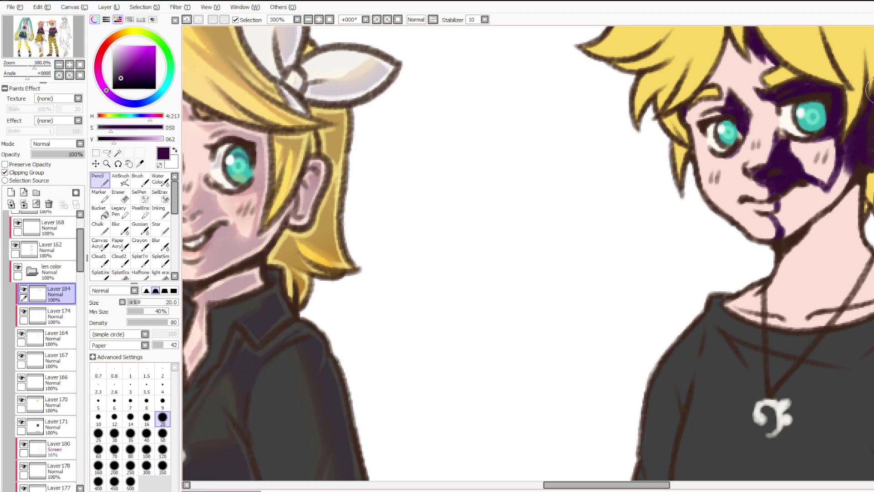
click(130, 417)
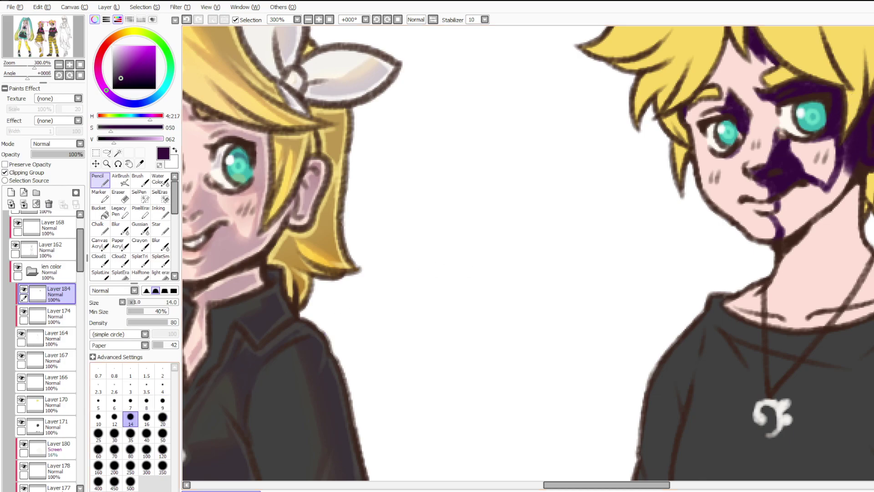
mouse_move(842, 170)
mouse_down()
mouse_move(857, 145)
mouse_move(851, 130)
mouse_move(841, 183)
mouse_move(786, 236)
mouse_move(786, 189)
mouse_move(793, 181)
mouse_move(819, 192)
mouse_move(807, 209)
mouse_move(785, 209)
mouse_up()
Paint a dark purple shadow on the forehead along the edge of Len's front fringe with the size 9 Pencil.
click(162, 402)
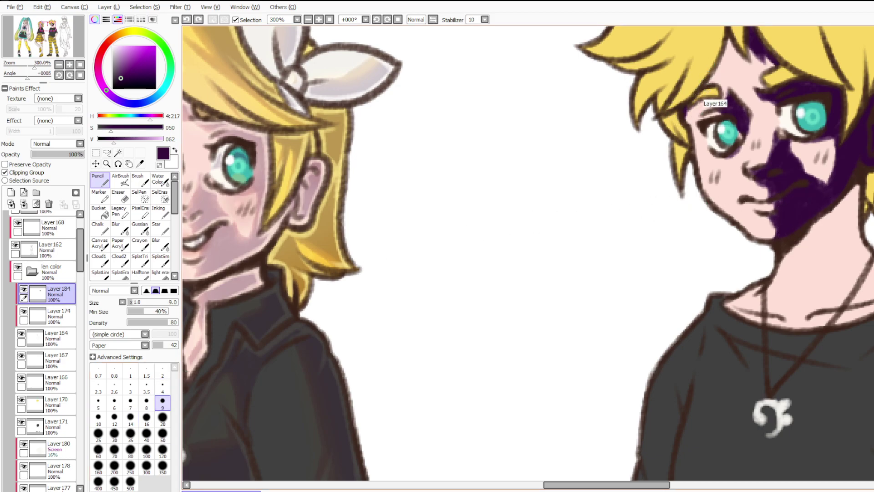
drag(721, 60, 713, 80)
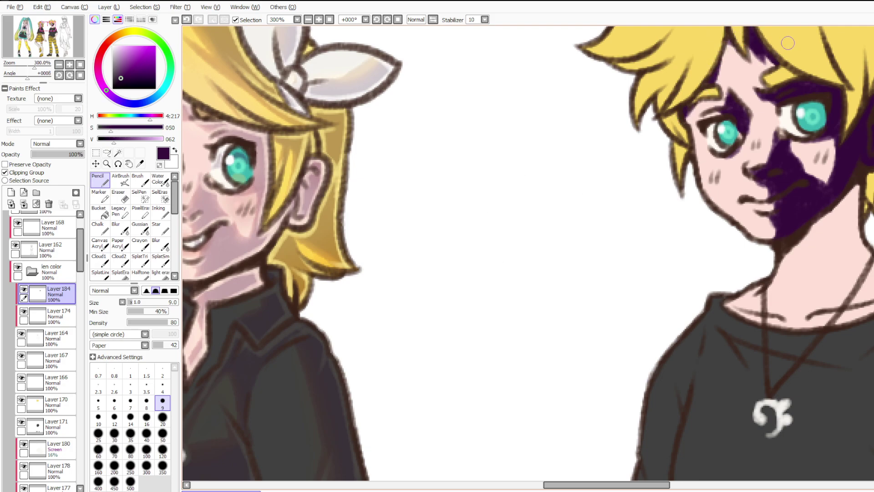
scroll(575, 205, down, 4)
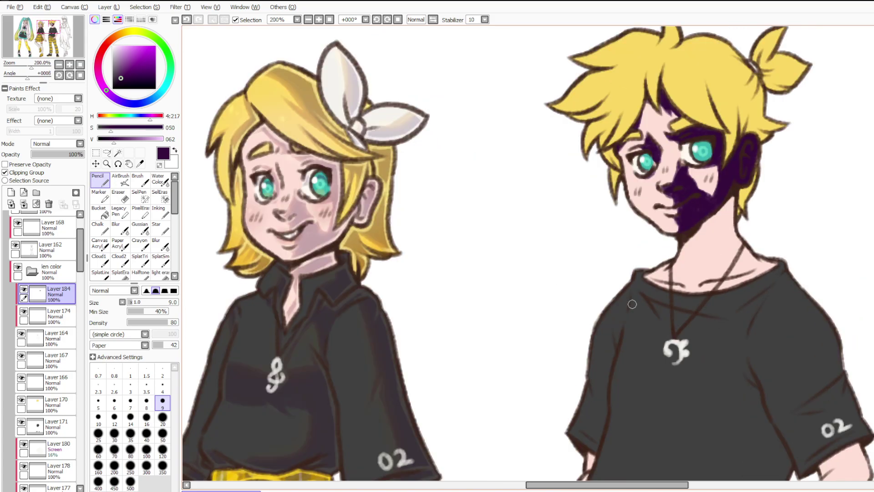
scroll(758, 310, up, 1)
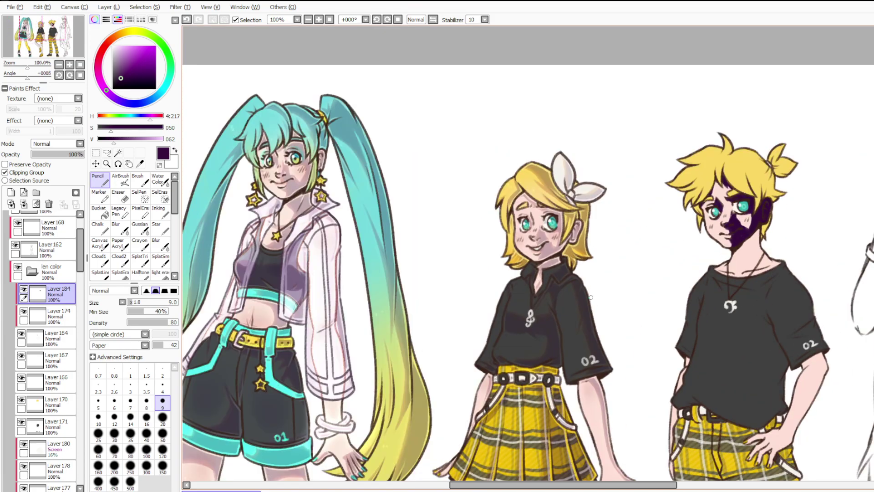
scroll(755, 248, up, 1)
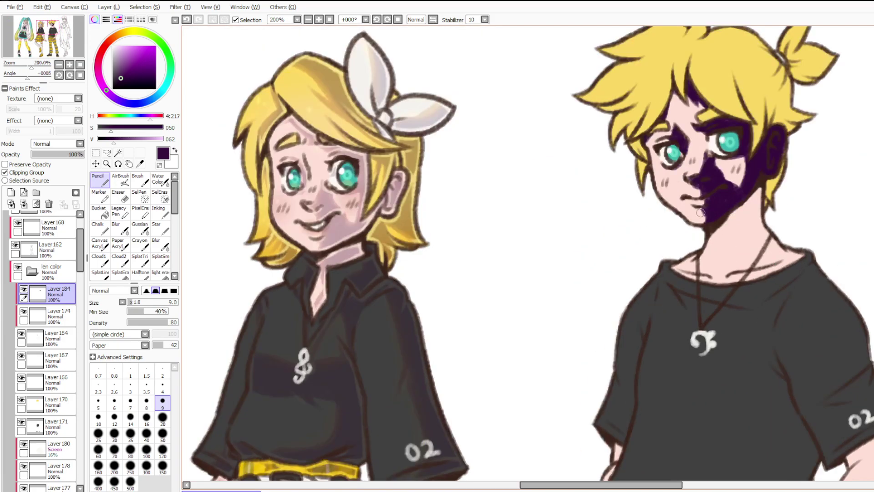
Draw a thin neck tendon line on Layer162 with the size 7 Pencil, using the dark brown sampled from Len's line art.
right_click(709, 230)
click(55, 250)
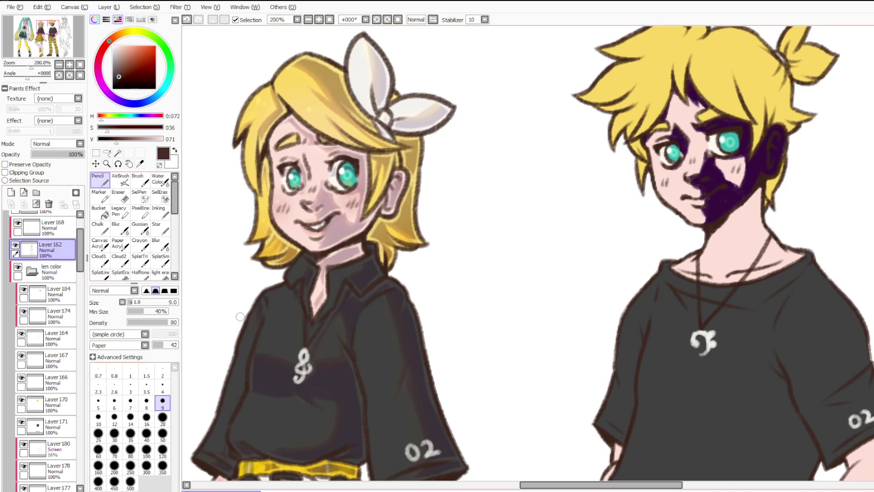
click(130, 403)
drag(754, 218, 732, 261)
key(ctrl+z)
mouse_move(751, 223)
mouse_down()
mouse_move(732, 268)
mouse_move(752, 224)
mouse_up()
key(ctrl+z)
key(ctrl+z)
drag(739, 258, 753, 220)
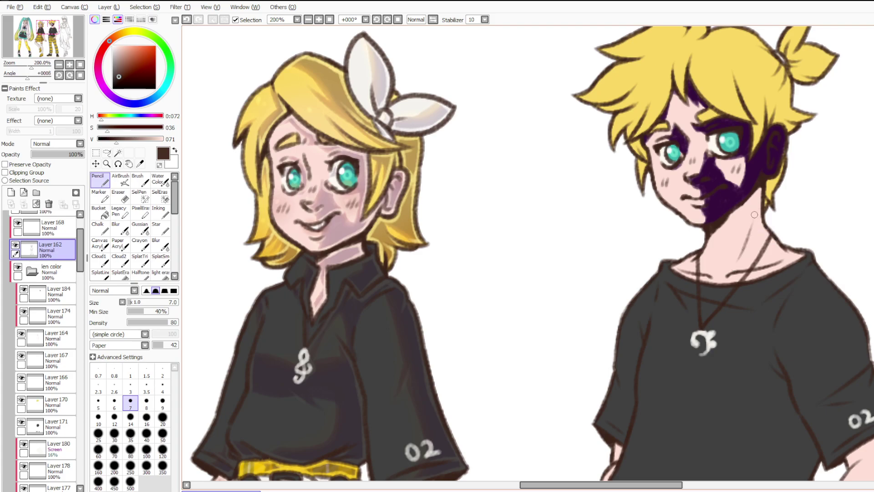
scroll(620, 240, down, 2)
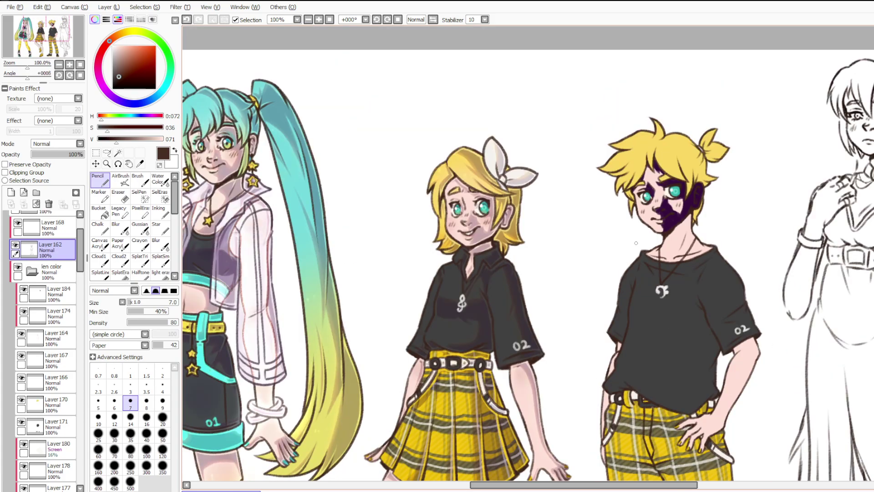
scroll(636, 243, down, 1)
scroll(700, 224, up, 5)
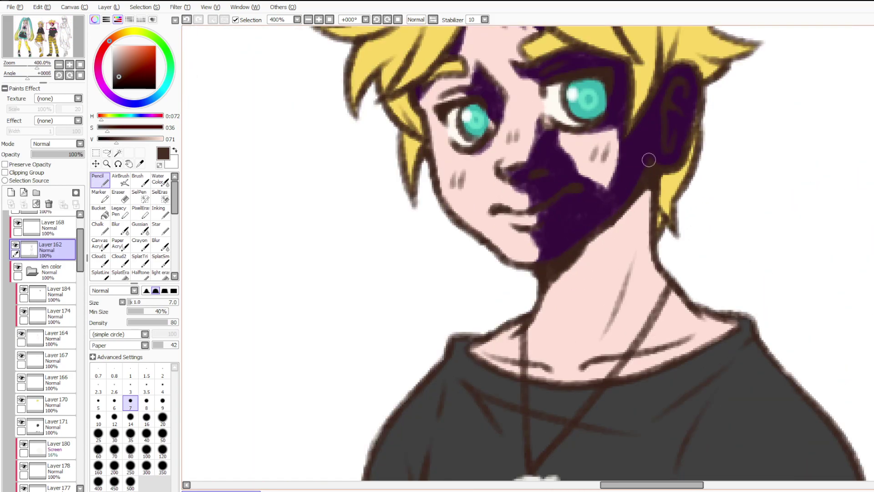
Outline the shadow cast by the jaw on Len's neck on Layer184, using the dark purple sampled from the face.
alt+click(634, 151)
click(57, 294)
mouse_move(615, 300)
mouse_down()
mouse_move(596, 275)
mouse_move(611, 279)
mouse_move(595, 271)
mouse_up()
key(ctrl+z)
key(ctrl+z)
scroll(618, 273, down, 6)
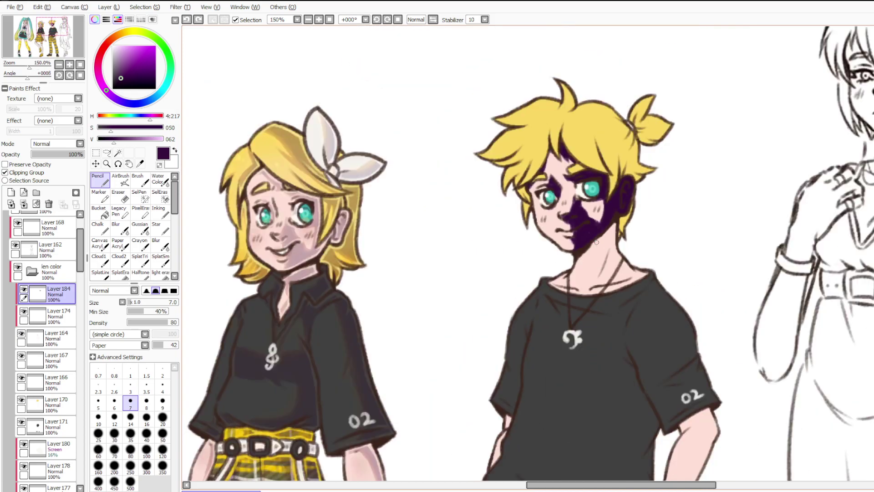
scroll(603, 201, up, 6)
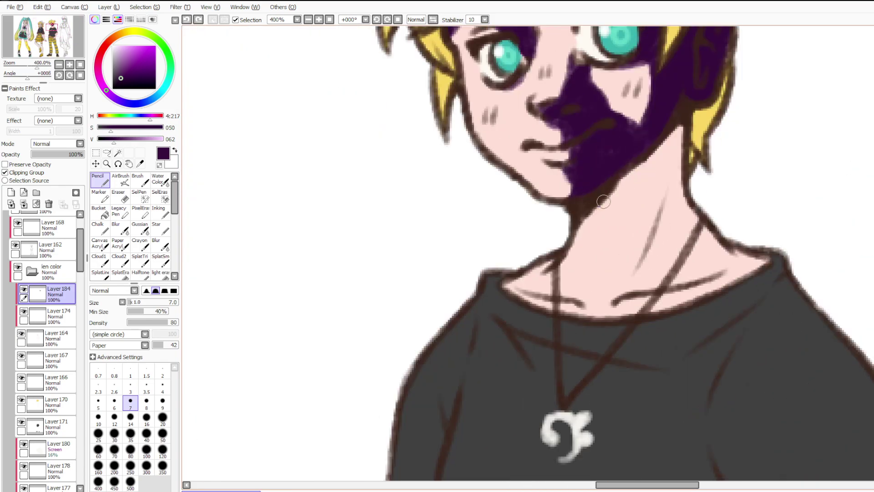
drag(603, 201, 641, 232)
mouse_move(643, 196)
mouse_down()
mouse_move(643, 241)
mouse_move(657, 193)
mouse_move(637, 270)
mouse_up()
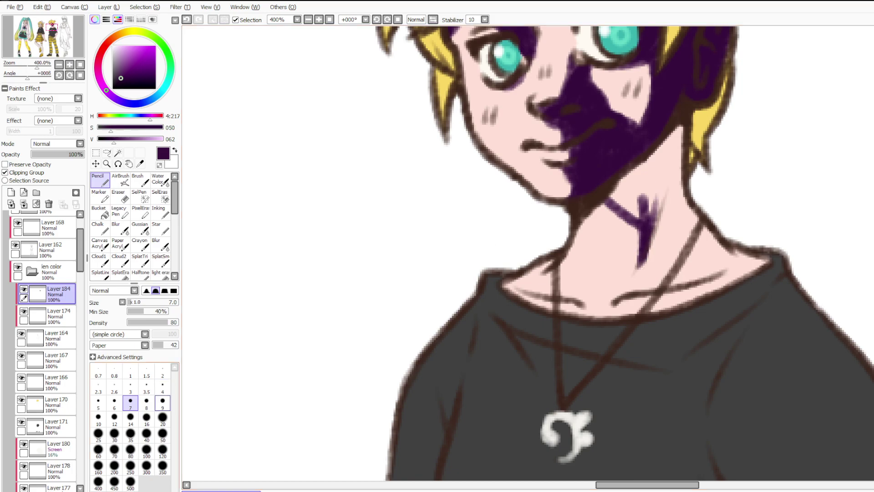
Fill the cast shadow on Len's neck up to the jawline with the size 9 Pencil.
click(162, 403)
mouse_move(611, 203)
mouse_down()
mouse_move(633, 203)
mouse_move(624, 196)
mouse_move(650, 146)
mouse_move(672, 151)
mouse_move(669, 137)
mouse_move(605, 166)
mouse_move(590, 150)
mouse_up()
click(131, 416)
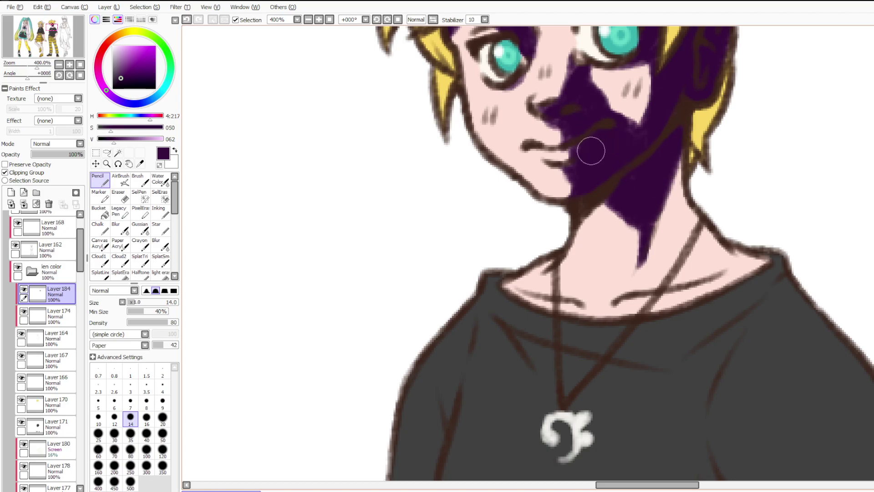
scroll(591, 151, down, 8)
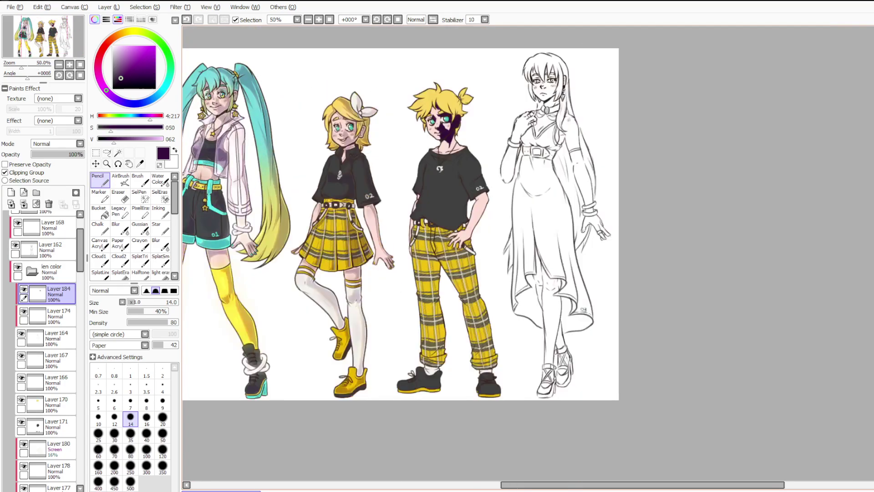
scroll(201, 126, up, 3)
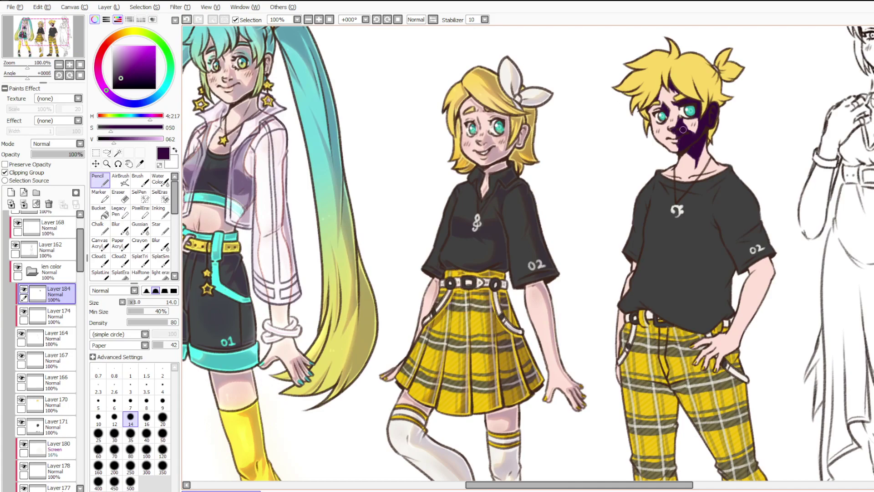
scroll(717, 181, up, 4)
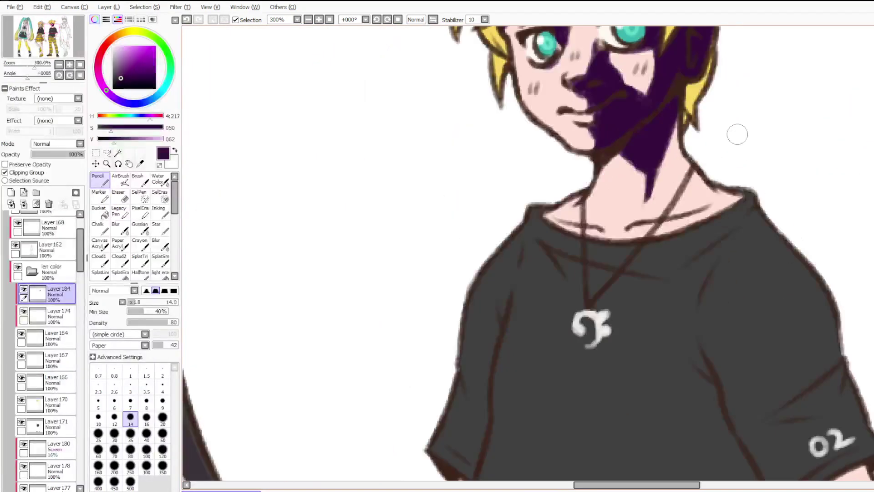
Extend the dark purple shadow down Len's neck and across the collarbone to the shirt neckline with the size 9 Pencil.
click(162, 401)
mouse_move(614, 182)
mouse_down()
mouse_move(604, 229)
mouse_move(578, 269)
mouse_up()
key(ctrl+z)
drag(619, 178, 624, 216)
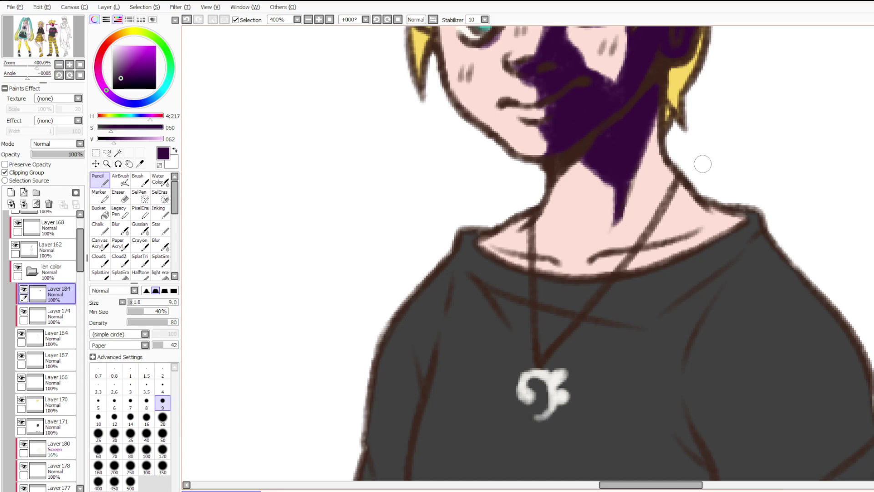
scroll(674, 152, down, 5)
scroll(500, 154, up, 1)
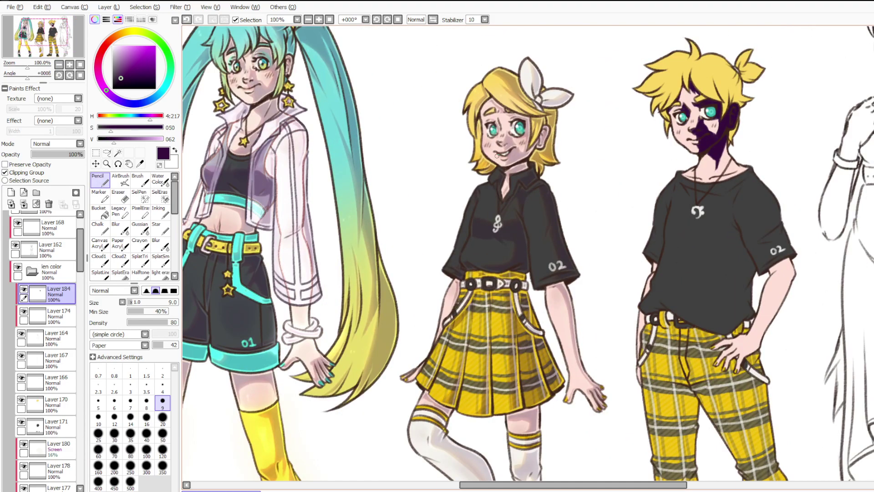
drag(716, 162, 705, 179)
mouse_move(708, 182)
mouse_down()
mouse_move(742, 169)
mouse_move(709, 184)
mouse_move(723, 153)
mouse_move(723, 170)
mouse_up()
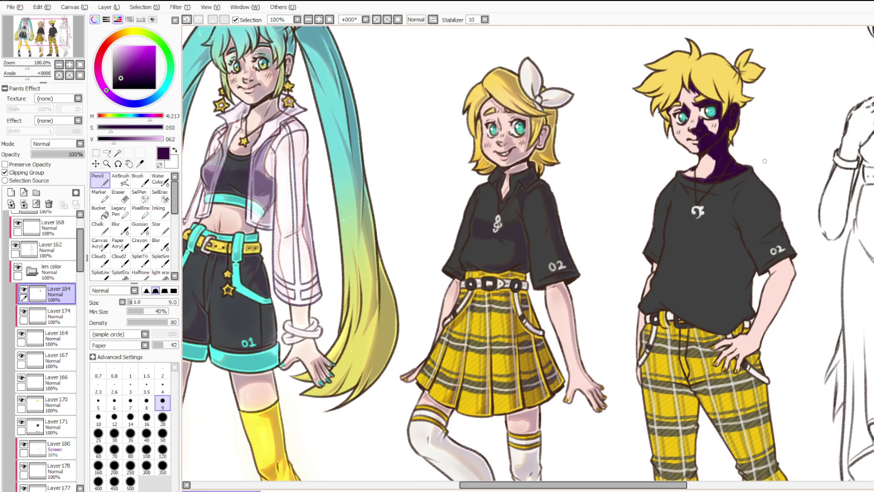
Lower the opacity of Layer184 to 20%.
click(45, 154)
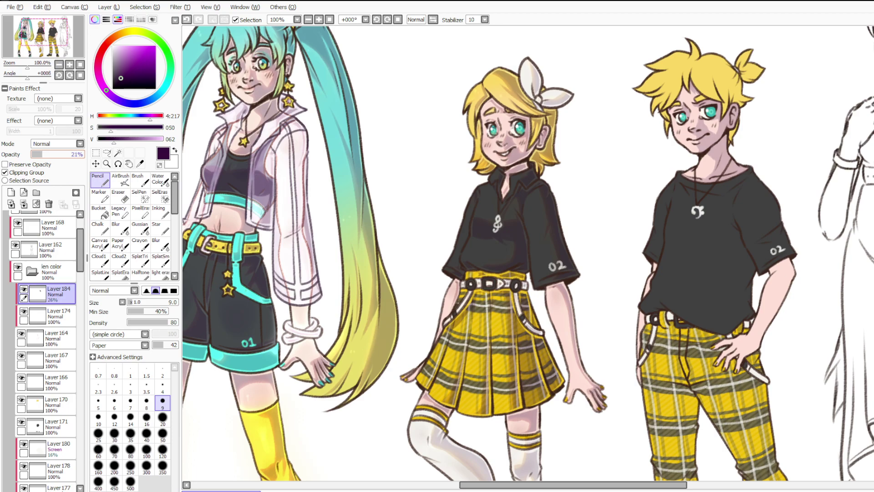
scroll(246, 153, down, 1)
scroll(630, 198, up, 1)
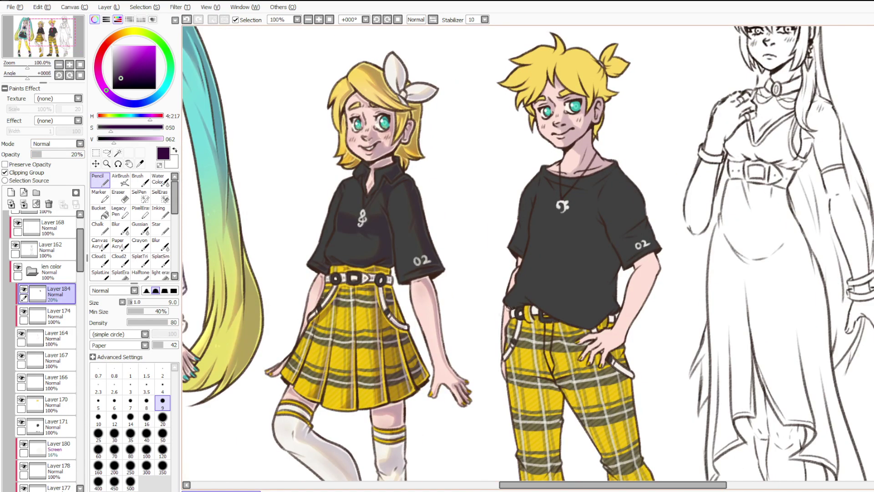
scroll(514, 307, down, 1)
scroll(581, 344, up, 2)
scroll(582, 346, down, 3)
scroll(632, 292, up, 4)
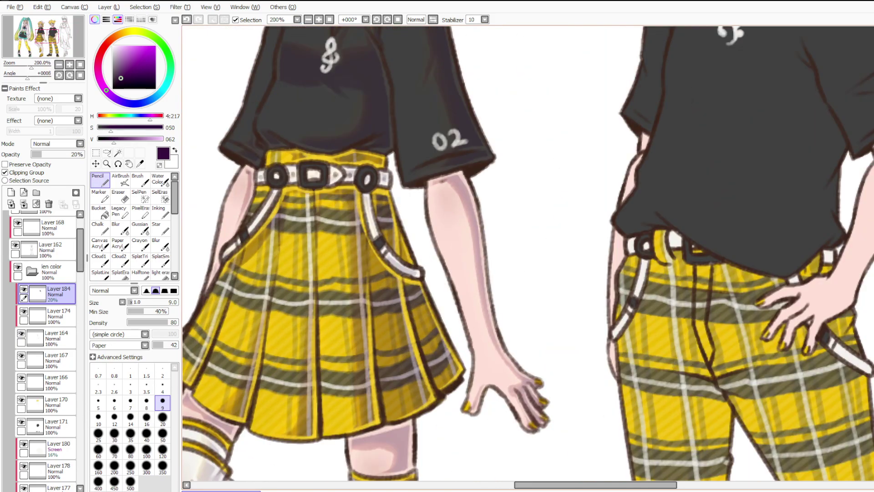
Shade the outer edge of Len's bent arm and the back of the hand and fingers resting on his hip.
mouse_move(871, 231)
mouse_down()
mouse_move(827, 324)
mouse_move(855, 293)
mouse_move(868, 252)
mouse_up()
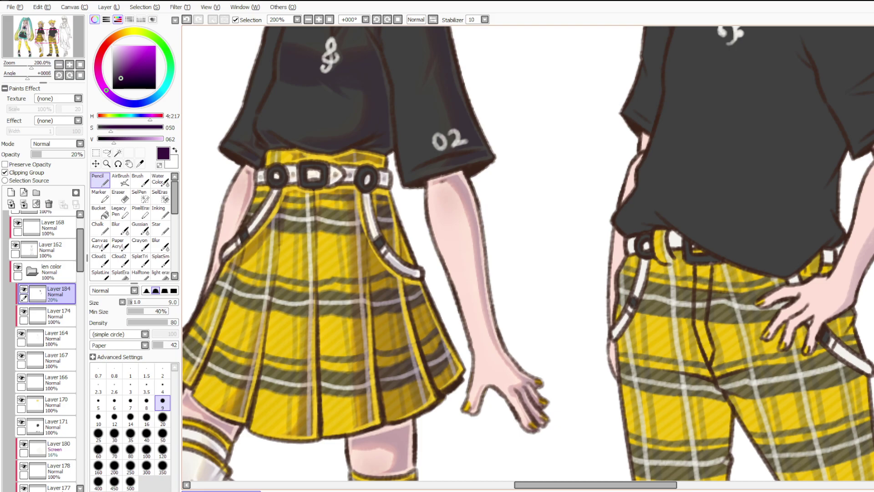
scroll(775, 195, down, 3)
scroll(642, 218, up, 3)
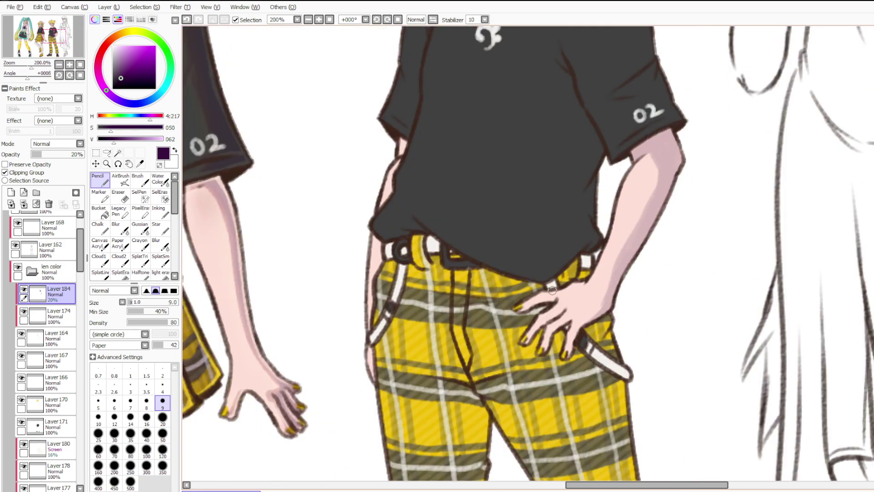
mouse_move(609, 293)
mouse_down()
mouse_move(582, 329)
mouse_move(557, 294)
mouse_move(577, 324)
mouse_move(564, 358)
mouse_move(589, 310)
mouse_move(574, 309)
mouse_move(582, 321)
mouse_move(563, 289)
mouse_move(578, 321)
mouse_move(569, 313)
mouse_move(542, 353)
mouse_move(564, 305)
mouse_move(541, 324)
mouse_move(555, 299)
mouse_move(530, 307)
mouse_up()
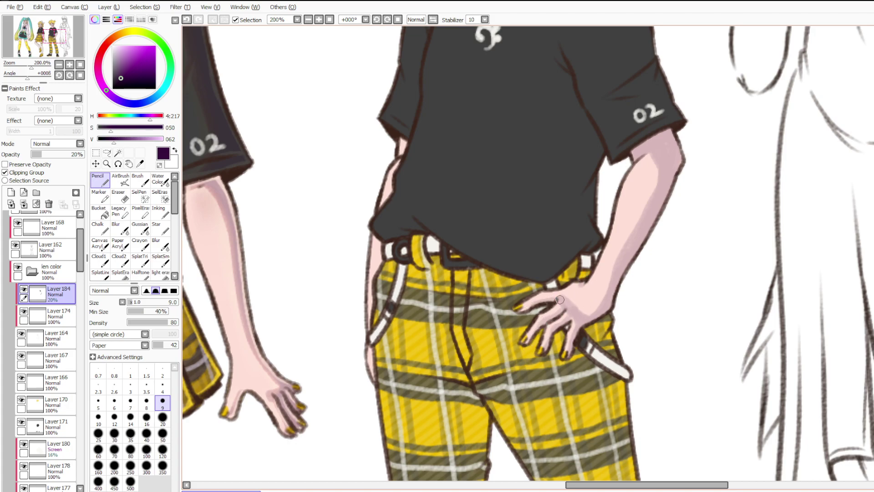
drag(572, 309, 603, 295)
Shade the visible parts of Len's other arm below the sleeve and beside the trousers.
drag(378, 241, 378, 291)
drag(369, 343, 373, 379)
key(ctrl+z)
mouse_move(397, 135)
mouse_down()
mouse_move(397, 158)
mouse_move(422, 146)
mouse_up()
key(ctrl+z)
scroll(422, 147, up, 1)
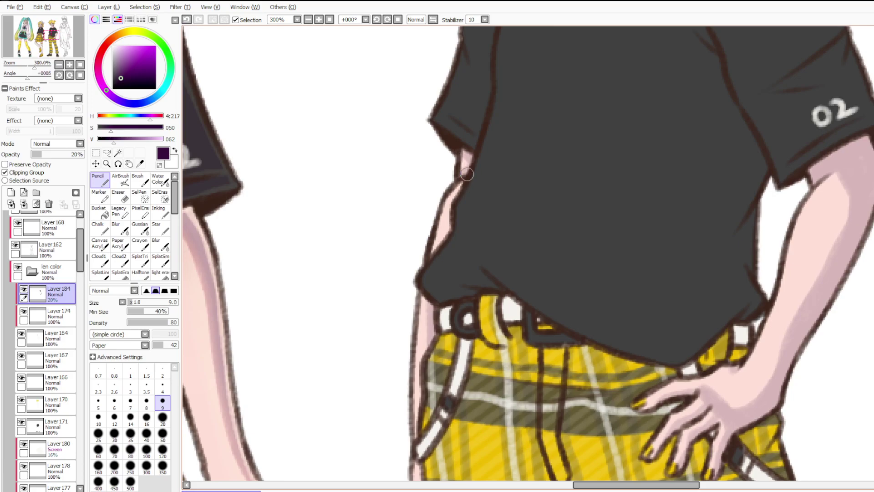
scroll(334, 127, down, 2)
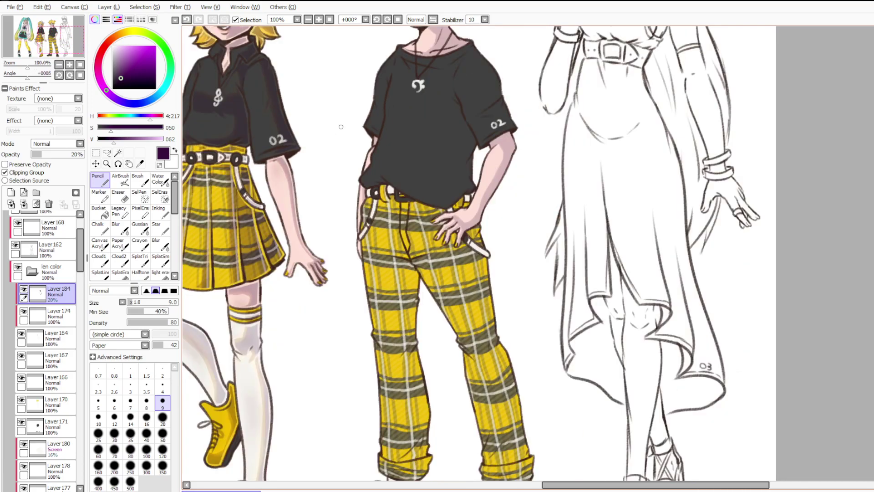
scroll(334, 127, down, 1)
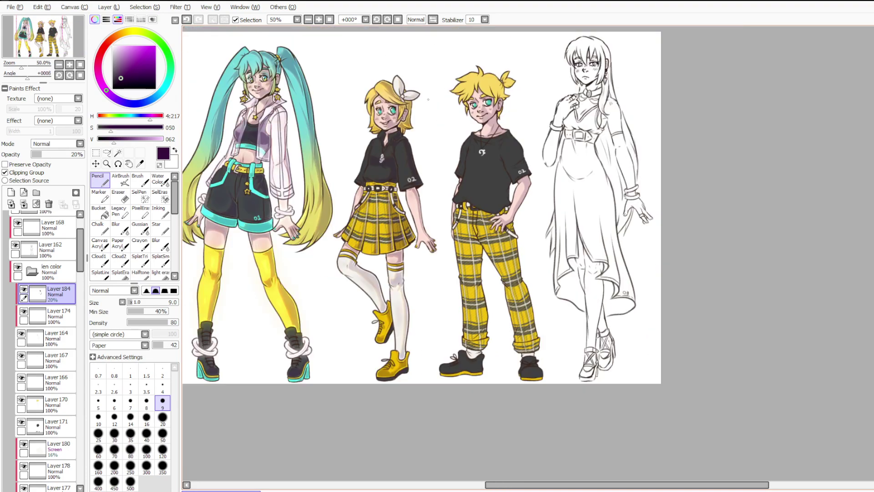
Select the area containing Len's shadows on Layer184, paste a copy of it as a new layer, and clear the selection.
key(ctrl+t)
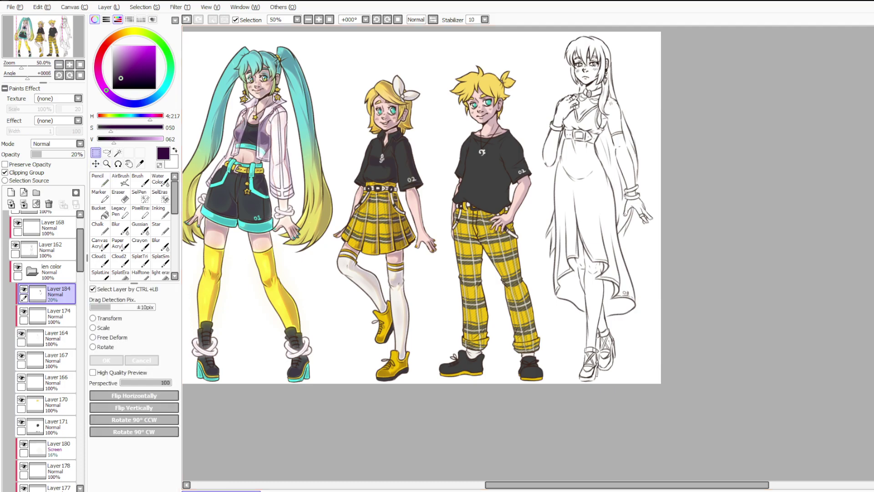
drag(683, 401, 390, 56)
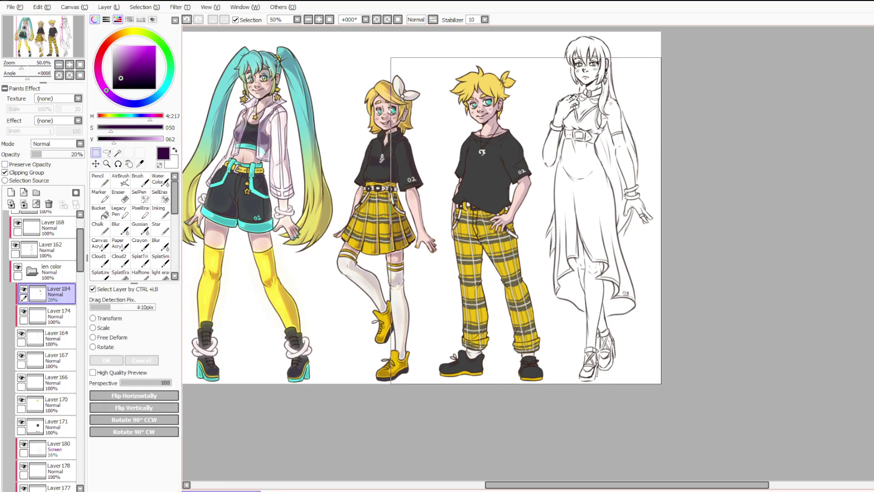
key(ctrl+c)
key(ctrl+v)
scroll(545, 99, up, 1)
key(ctrl+d)
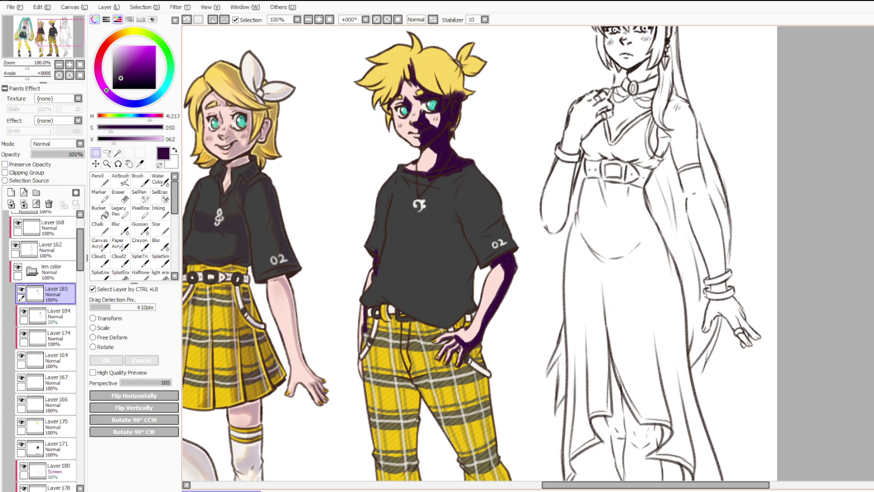
Add a new clipped layer above Layer185 and choose a yellow-orange colour with the Pencil for Len's shadow edges.
click(11, 192)
click(23, 172)
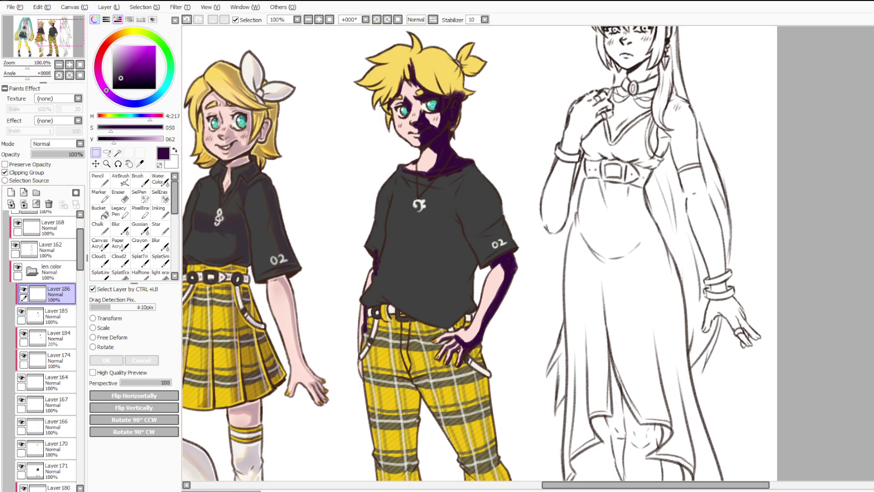
click(122, 33)
click(140, 45)
scroll(409, 65, up, 2)
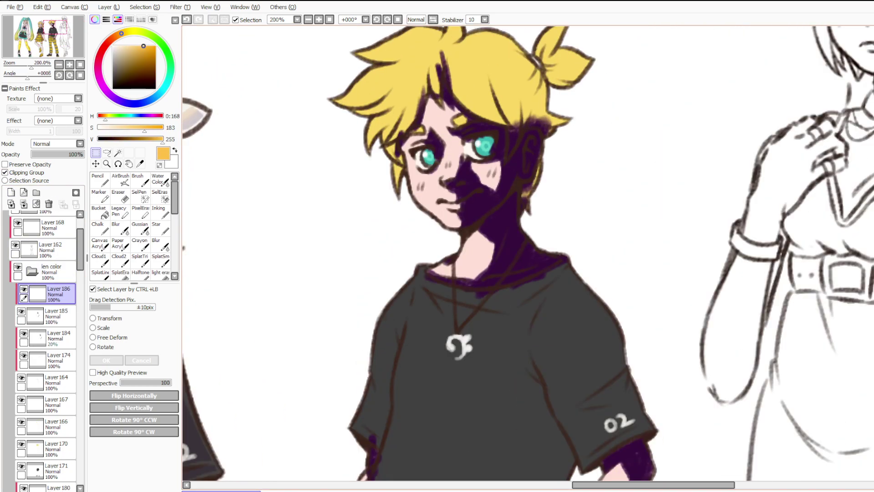
click(99, 180)
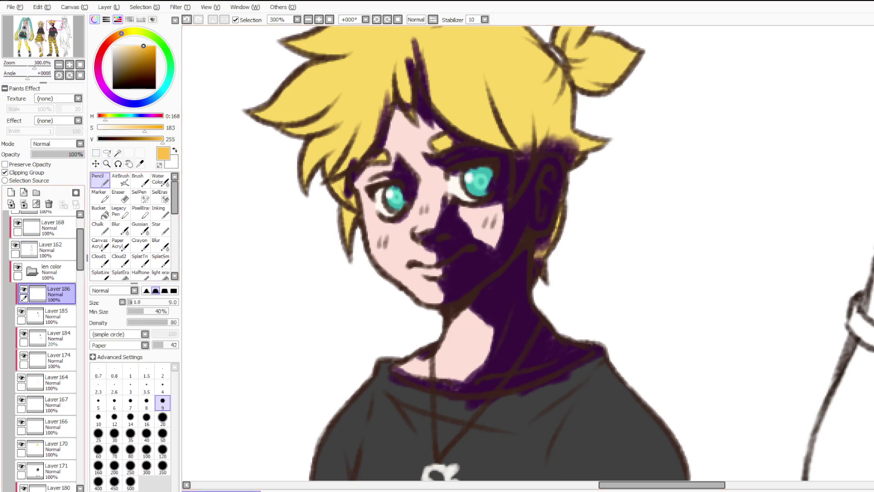
Lower the opacity of Layer185 to 69% and hide Layer184.
click(56, 316)
drag(75, 154, 68, 154)
click(23, 333)
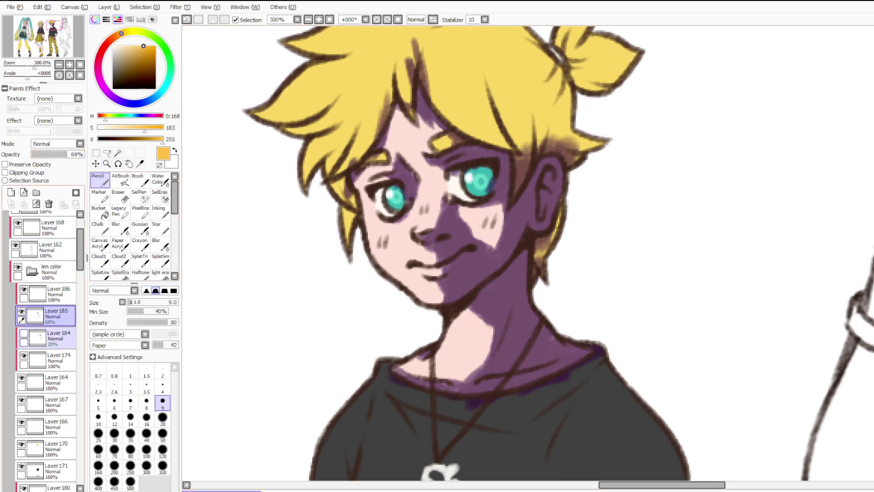
On Layer186, paint yellow-orange edges along the shadow borders on Len's forehead, eyes, nose, cheek, chin and neck.
click(58, 294)
mouse_move(418, 112)
mouse_down()
mouse_move(449, 137)
mouse_move(433, 157)
mouse_move(456, 196)
mouse_move(451, 210)
mouse_move(447, 189)
mouse_move(432, 224)
mouse_move(440, 196)
mouse_up()
mouse_move(391, 176)
mouse_down()
mouse_move(392, 165)
mouse_move(404, 204)
mouse_move(396, 151)
mouse_move(393, 157)
mouse_up()
key(ctrl+z)
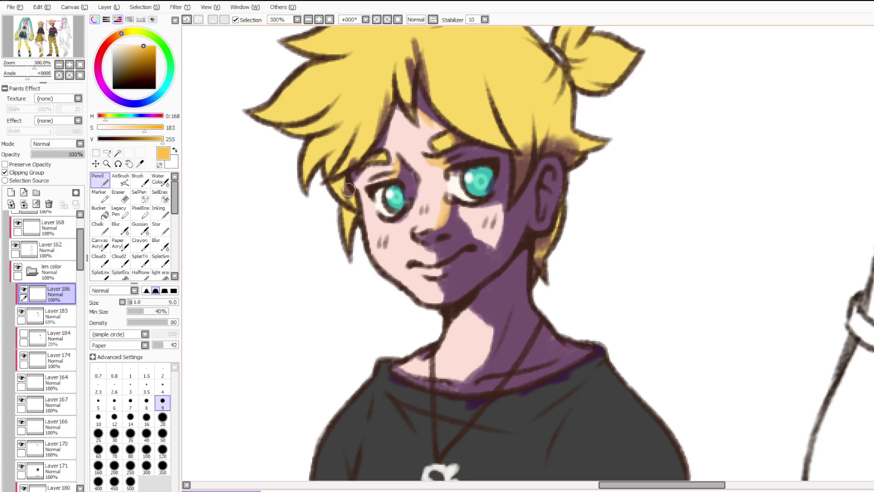
drag(348, 189, 373, 158)
drag(380, 140, 387, 116)
mouse_move(423, 226)
mouse_down()
mouse_move(435, 251)
mouse_move(444, 303)
mouse_up()
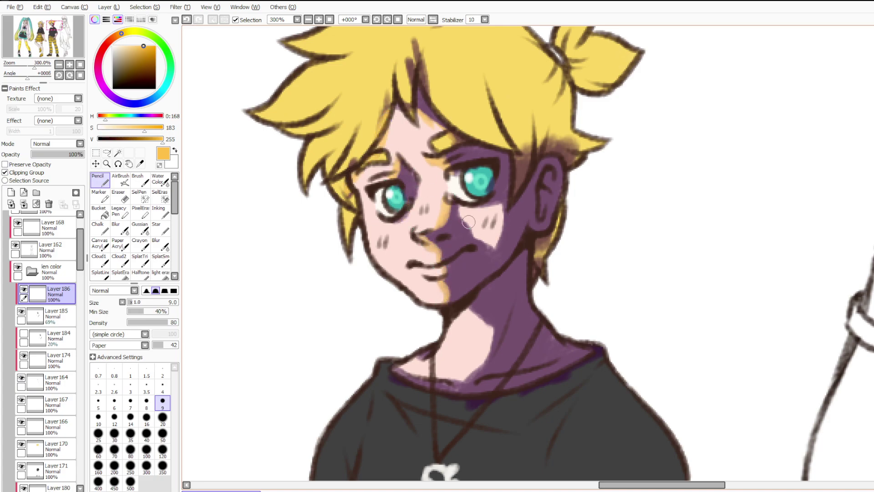
mouse_move(461, 214)
mouse_down()
mouse_move(489, 247)
mouse_move(499, 208)
mouse_up()
mouse_move(469, 302)
mouse_down()
mouse_move(494, 330)
mouse_move(497, 352)
mouse_move(457, 382)
mouse_up()
drag(428, 352, 399, 371)
Paint yellow-orange edges along the shadow borders on both of Len's arms and the hand on his hip.
scroll(403, 296, down, 5)
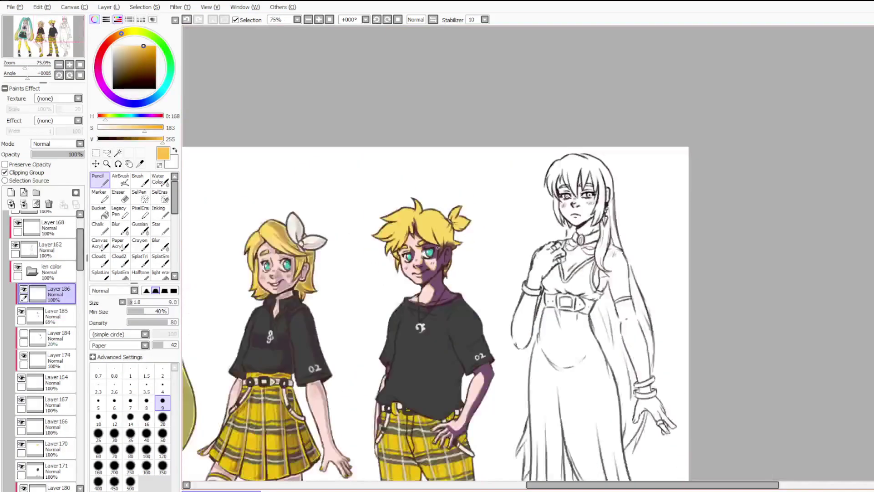
scroll(382, 412, up, 2)
scroll(380, 415, down, 2)
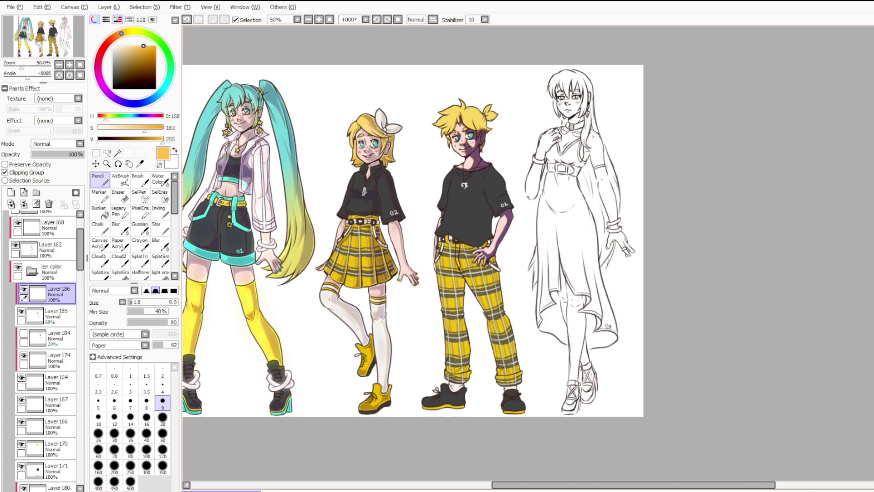
scroll(487, 253, up, 4)
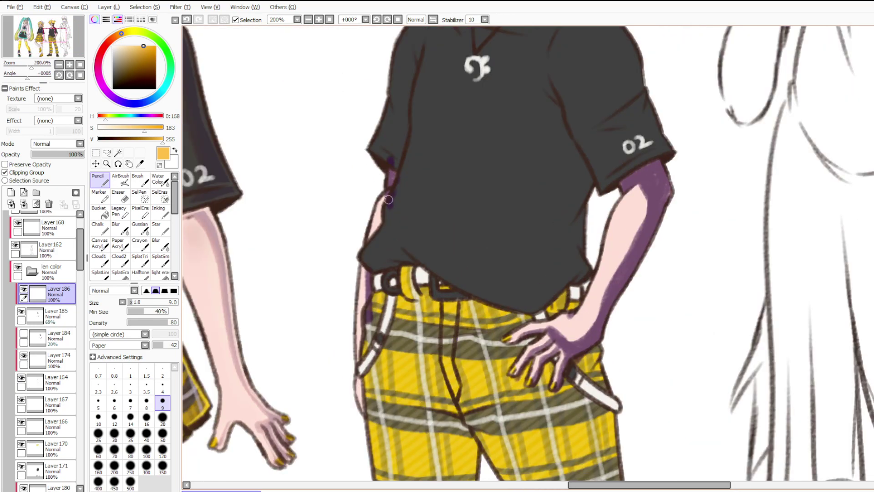
drag(371, 270, 364, 289)
drag(647, 208, 592, 325)
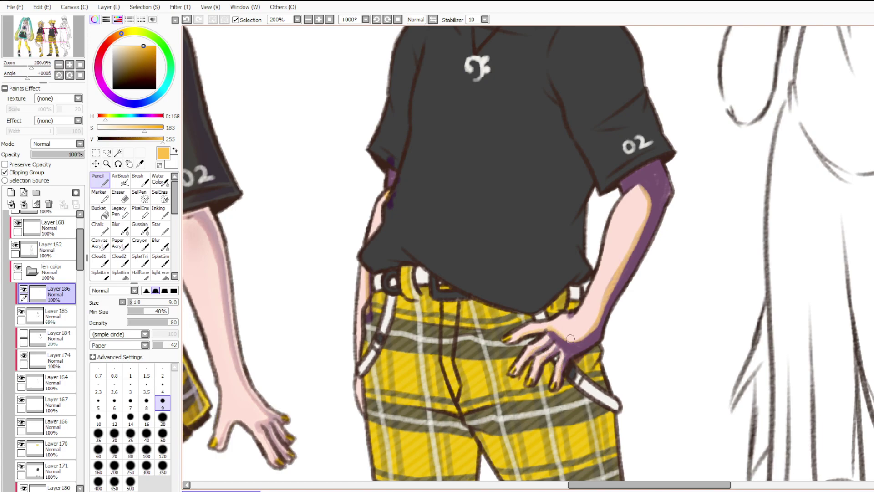
scroll(548, 279, down, 1)
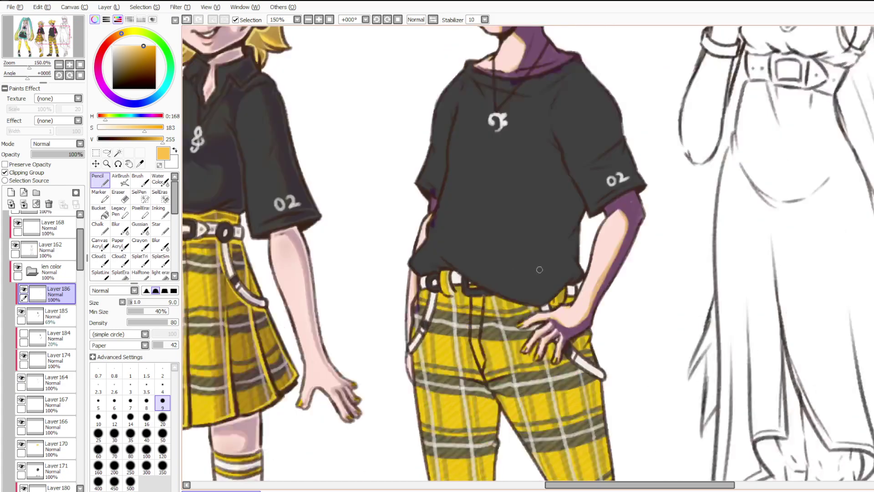
Soften the yellow-orange shadow edges on Len's face, neck and arms with the Gaussian blur brush at size 120.
scroll(532, 259, down, 2)
scroll(496, 61, up, 4)
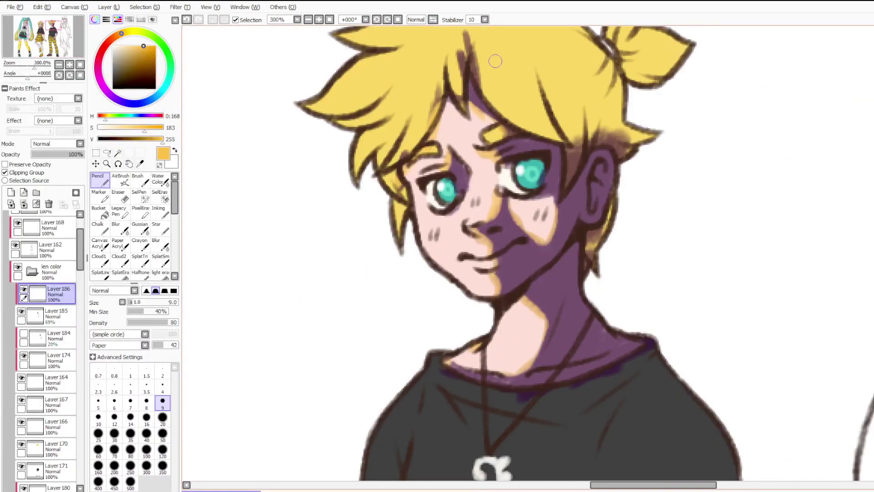
click(140, 228)
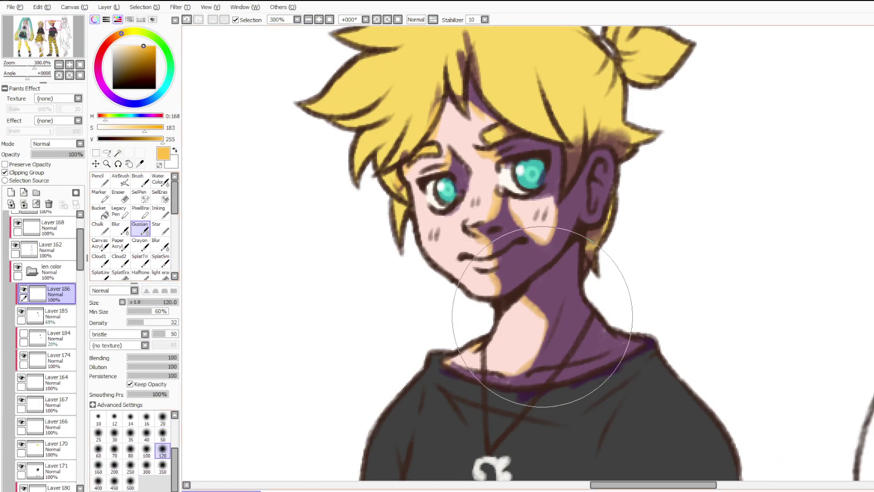
scroll(505, 294, down, 4)
scroll(571, 365, up, 2)
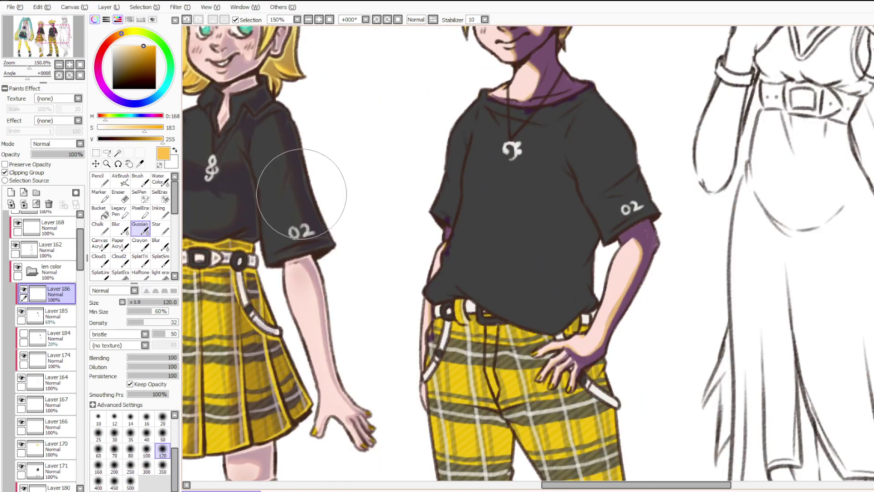
Merge Layer186 into Layer185, clip the merged layer, and set it to Multiply at 15% opacity.
key(ctrl+e)
click(27, 172)
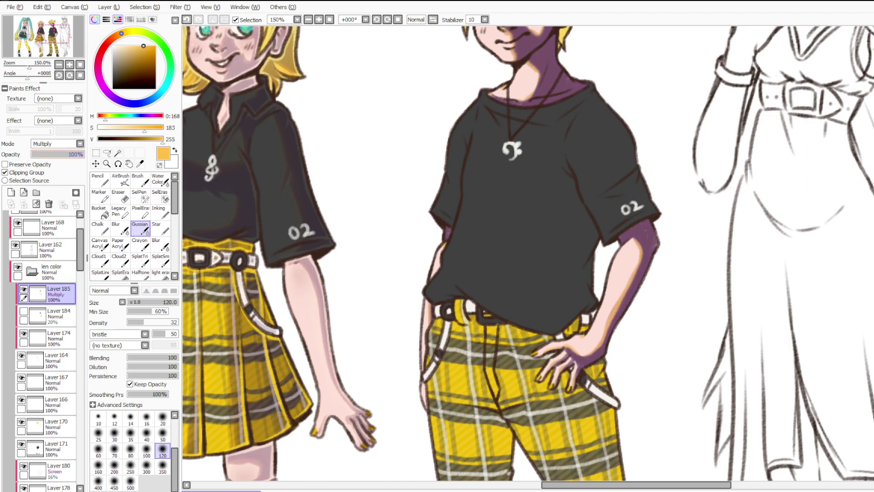
click(41, 155)
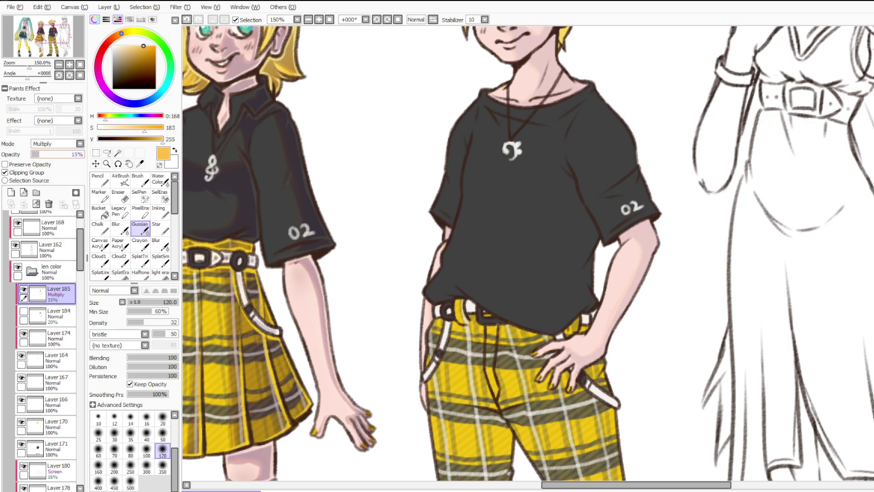
Show Layer184 again and compare Len's skin shading with Rin's, both close up and from farther out.
scroll(393, 259, down, 3)
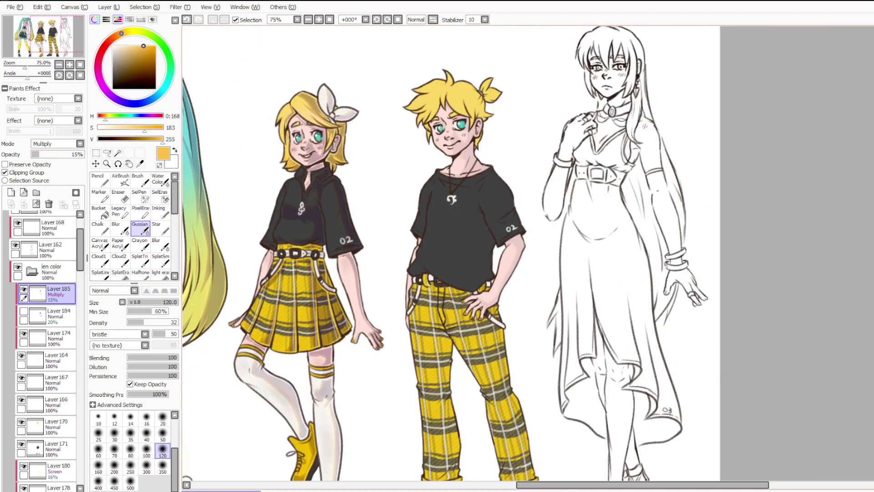
scroll(462, 73, up, 3)
scroll(513, 97, down, 2)
scroll(391, 203, up, 2)
scroll(553, 87, down, 2)
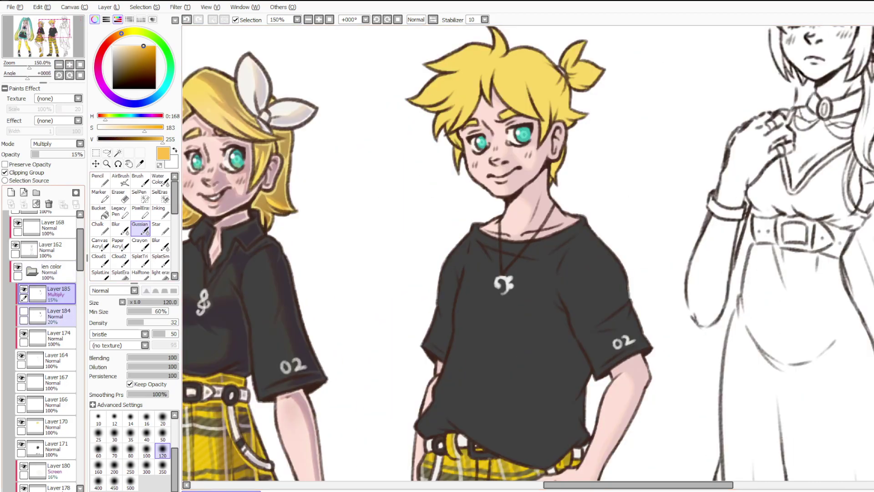
scroll(551, 83, down, 1)
scroll(551, 83, up, 3)
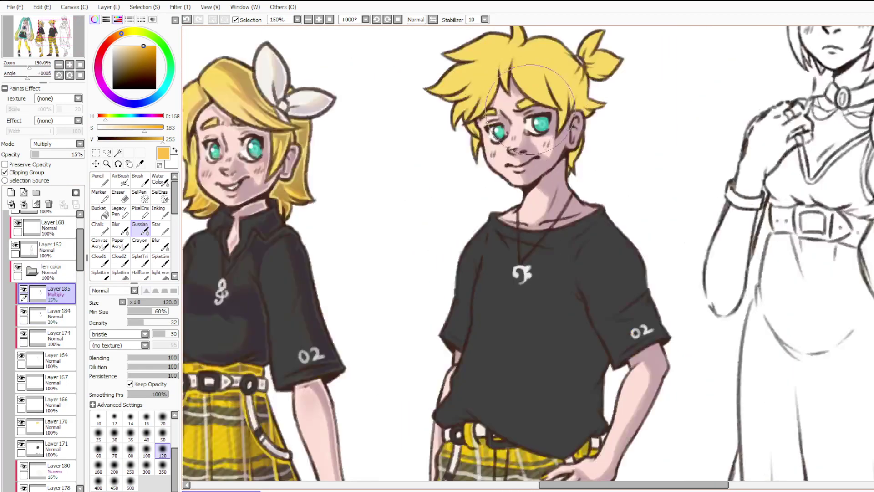
scroll(508, 163, down, 1)
scroll(537, 142, up, 1)
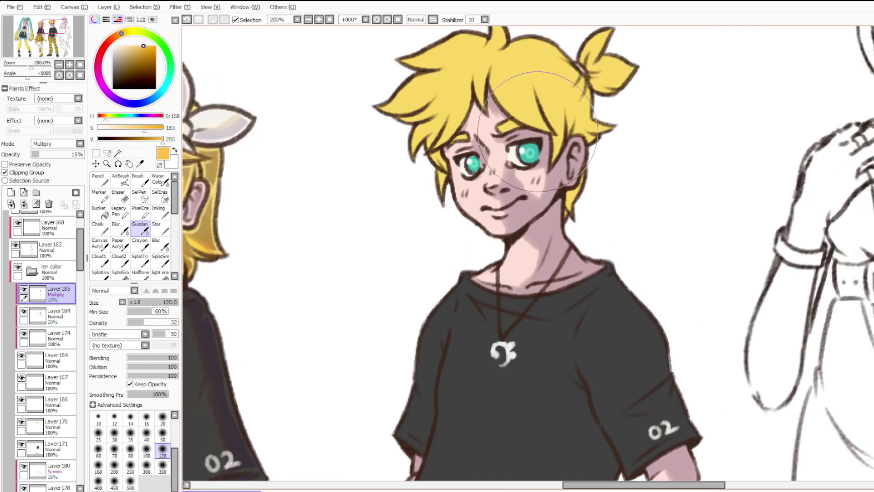
scroll(537, 140, down, 1)
scroll(626, 140, up, 1)
Undo the merge and Multiply setting, and preserve the opacity of Layer186 for recolouring its edges.
key(ctrl+z)
key(ctrl+z)
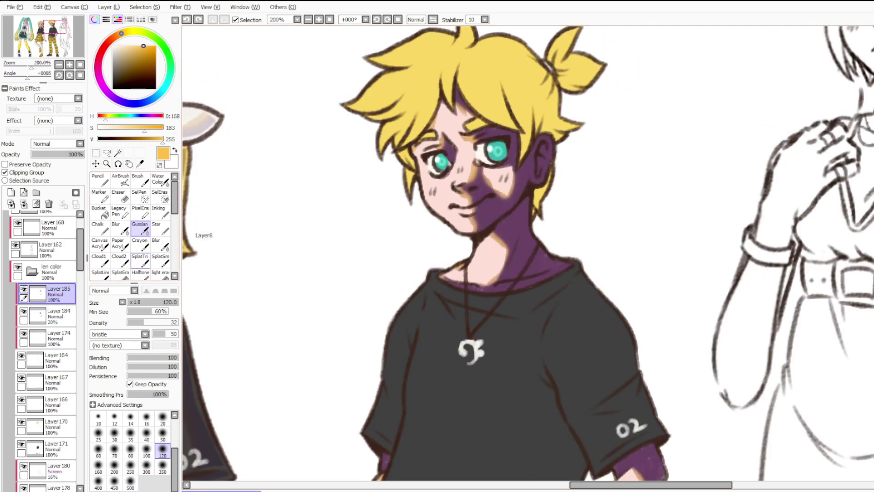
click(5, 172)
click(68, 155)
click(11, 193)
click(5, 173)
click(50, 271)
click(59, 294)
Choose a redder orange and restore the merged Layer185 in Multiply mode at 15% opacity.
click(117, 35)
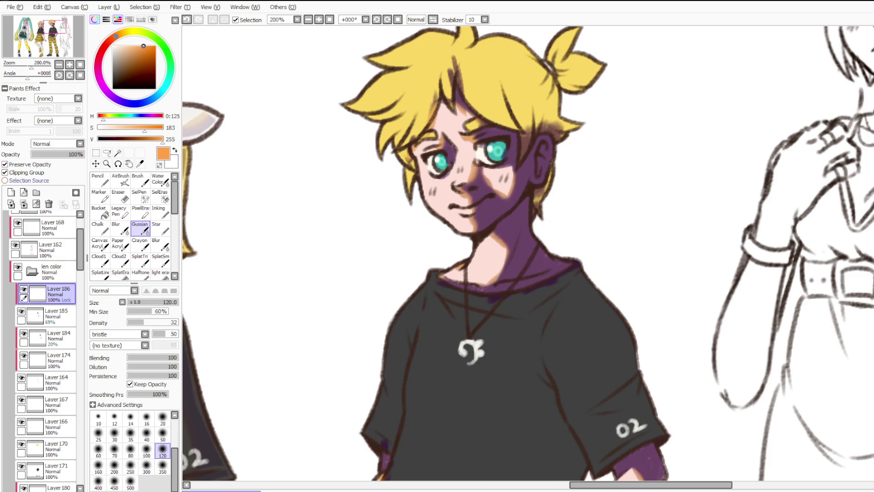
key(ctrl+z)
key(ctrl+z)
key(ctrl+z)
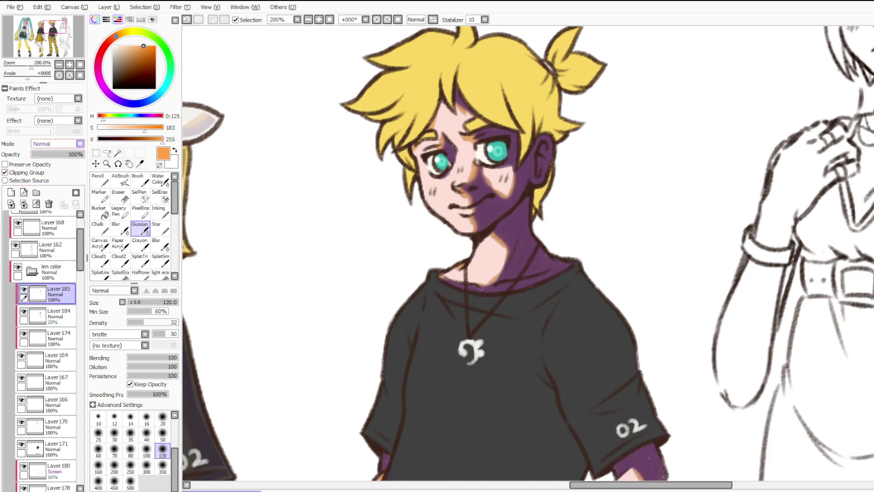
key(ctrl+z)
key(ctrl+z)
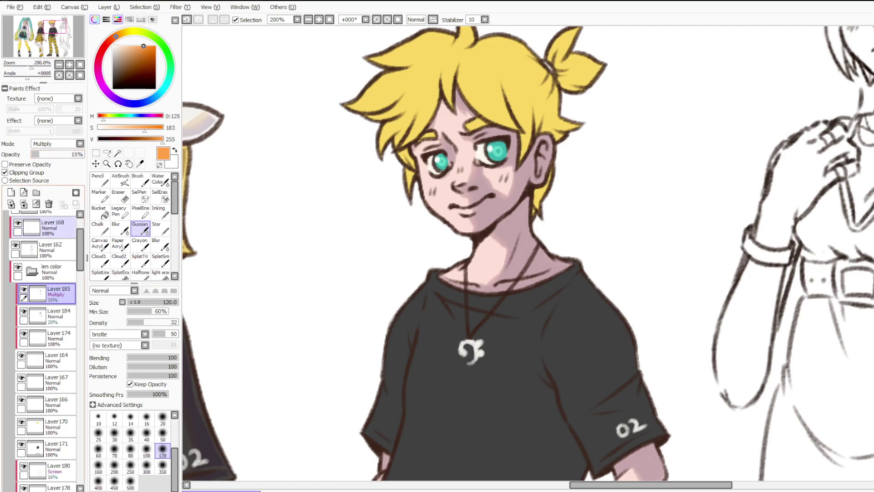
Add a new layer above Layer185 and raise the opacity of Layer185 to 51%.
scroll(423, 125, down, 2)
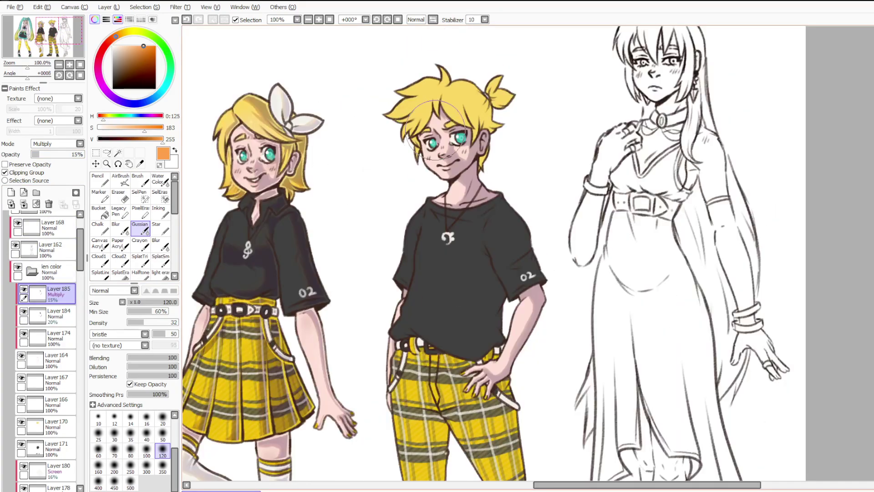
scroll(434, 130, up, 3)
scroll(455, 123, down, 2)
scroll(455, 123, up, 2)
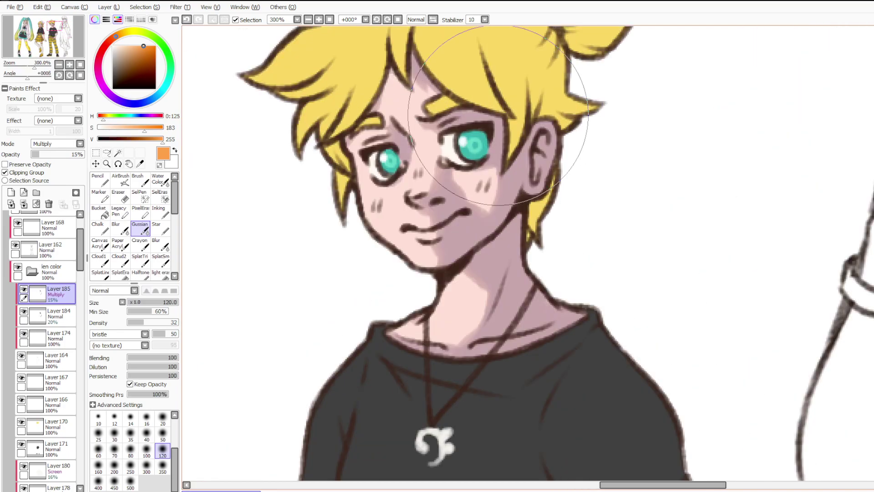
click(11, 193)
click(59, 315)
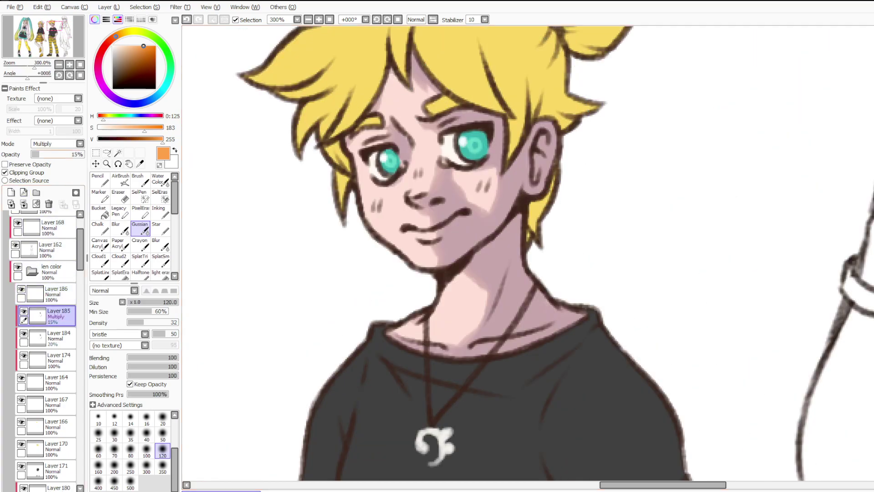
click(58, 154)
Clip Layer186 and airbrush orange along the shadow borders of Len's face and neck at brush size 20.
click(55, 294)
click(121, 179)
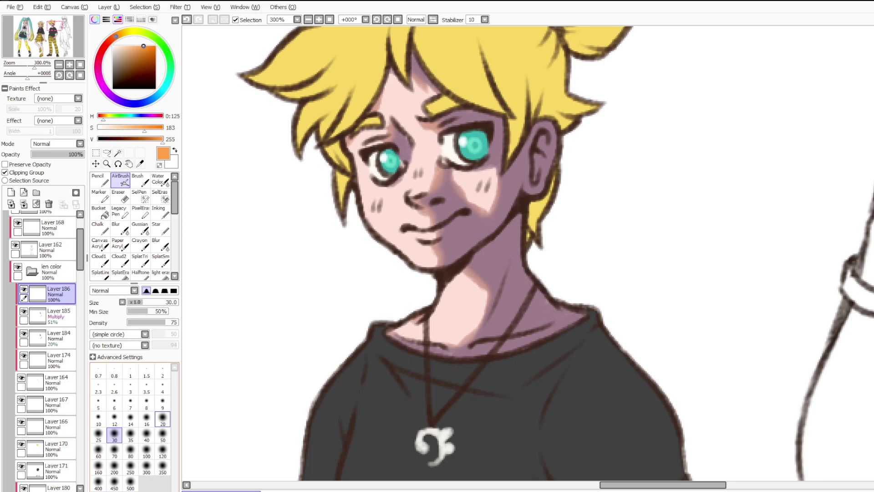
mouse_move(442, 167)
mouse_down()
mouse_move(424, 191)
mouse_move(452, 171)
mouse_move(494, 193)
mouse_move(491, 175)
mouse_up()
mouse_move(471, 268)
mouse_down()
mouse_move(480, 330)
mouse_move(445, 345)
mouse_move(392, 328)
mouse_move(393, 337)
mouse_move(420, 307)
mouse_up()
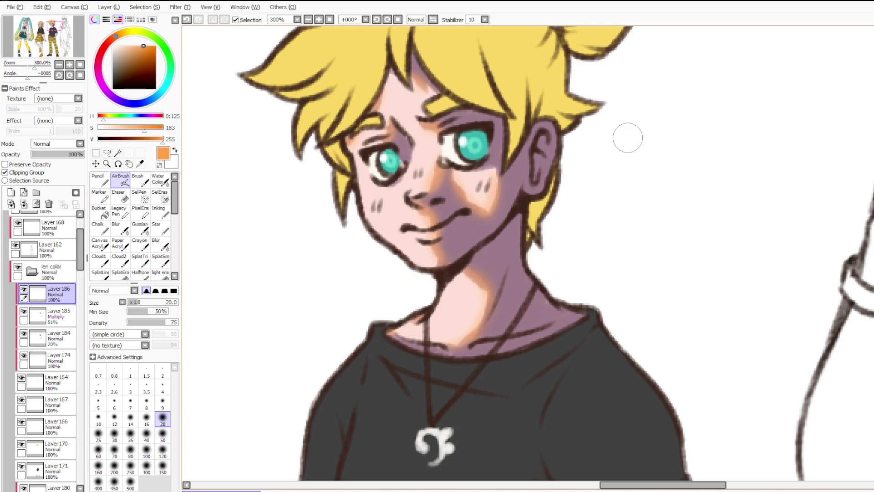
Airbrush orange along the shadow borders of Len's bent arm, the back of his hand and his fingers.
scroll(621, 113, down, 4)
scroll(651, 191, up, 4)
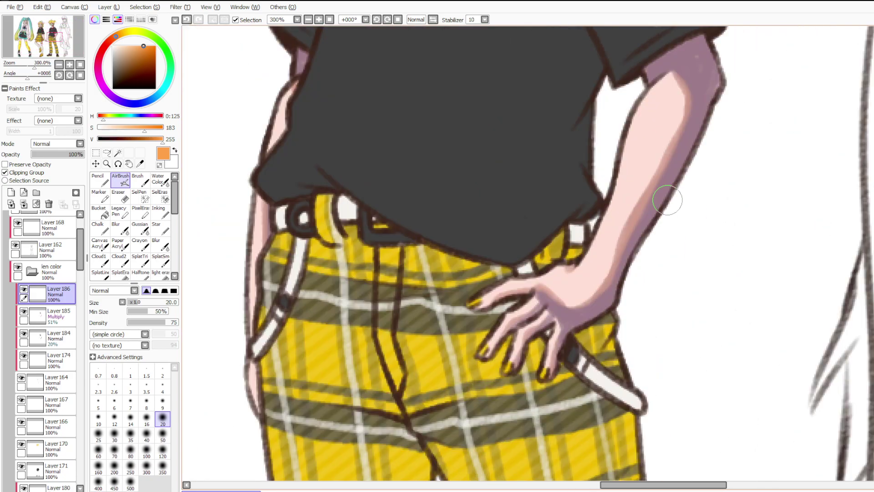
mouse_move(677, 78)
mouse_down()
mouse_move(673, 135)
mouse_move(653, 189)
mouse_move(632, 209)
mouse_move(596, 294)
mouse_move(498, 296)
mouse_up()
mouse_move(495, 335)
mouse_down()
mouse_move(526, 312)
mouse_move(518, 342)
mouse_up()
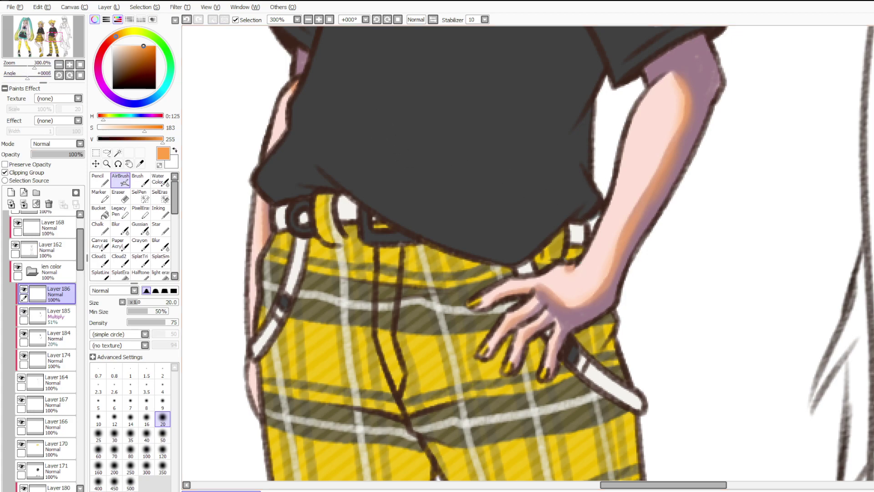
scroll(495, 242, down, 2)
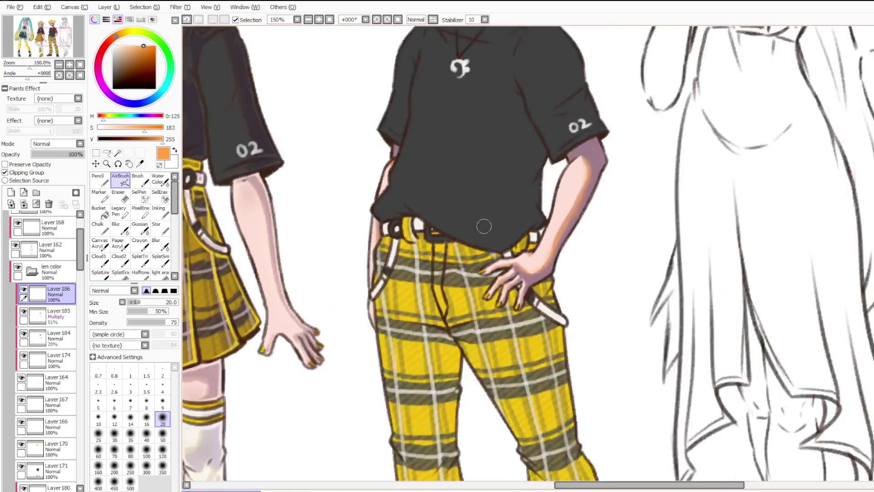
Soften the orange shadow edges on Len's skin with the Gussian brush at size 120.
scroll(459, 157, up, 1)
click(140, 228)
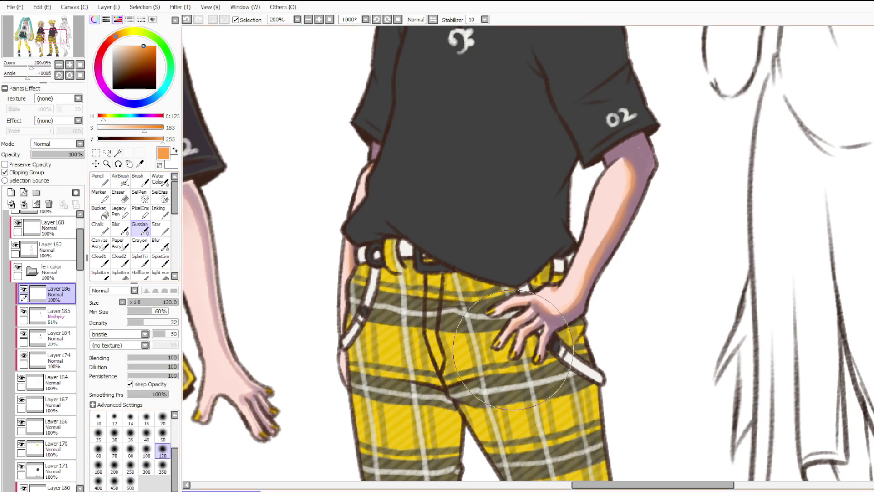
scroll(390, 61, down, 3)
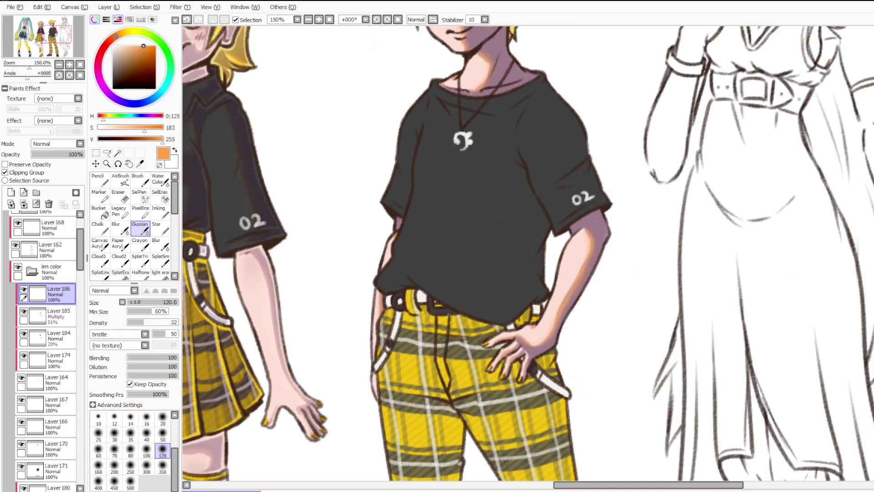
scroll(481, 254, up, 4)
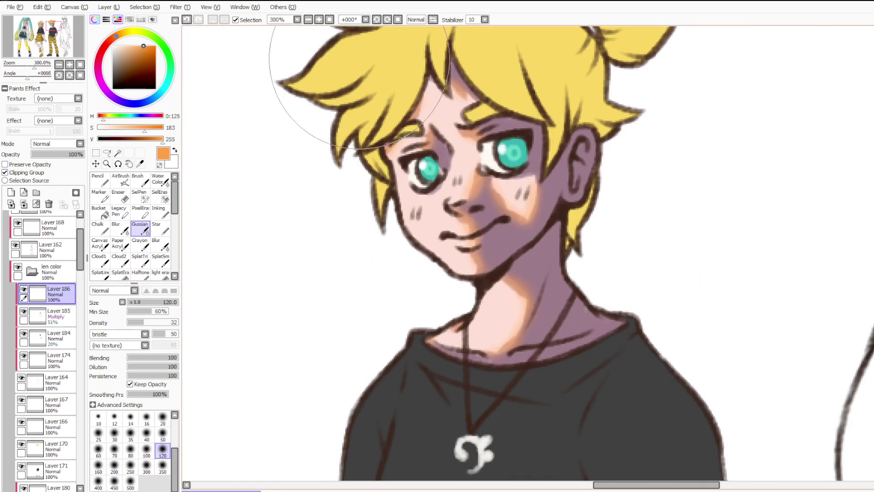
Set Layer186 to Lumi & Shade mode at 10% opacity and lower the opacity of Layer185 to 15%.
click(80, 144)
click(51, 200)
click(37, 154)
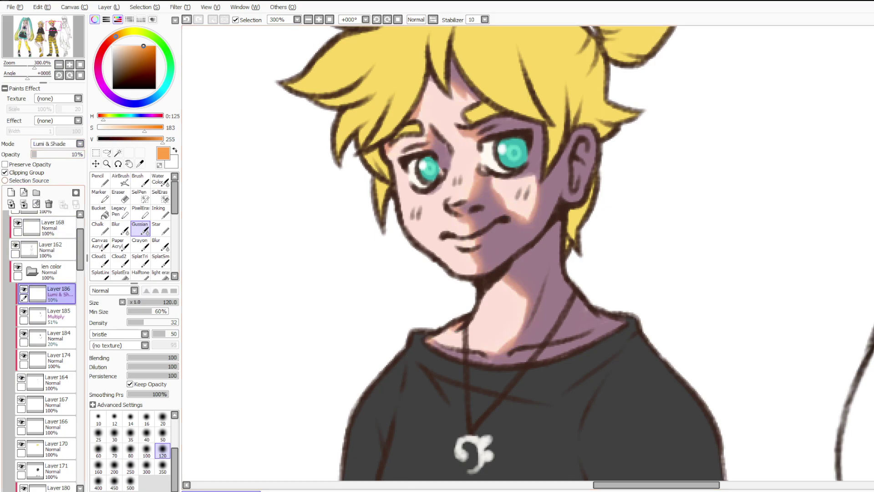
click(58, 316)
click(37, 155)
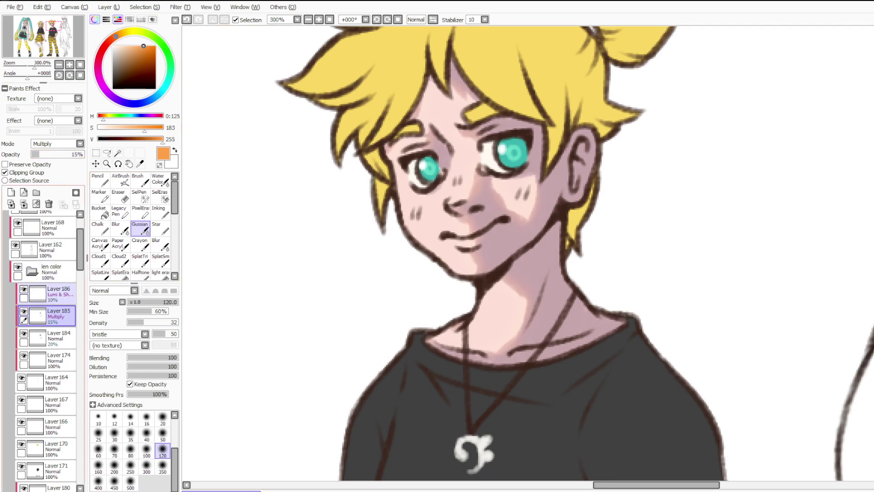
Add a clipped layer above Layer186 and choose a dark red for the AirBrush at size 40.
scroll(435, 132, down, 4)
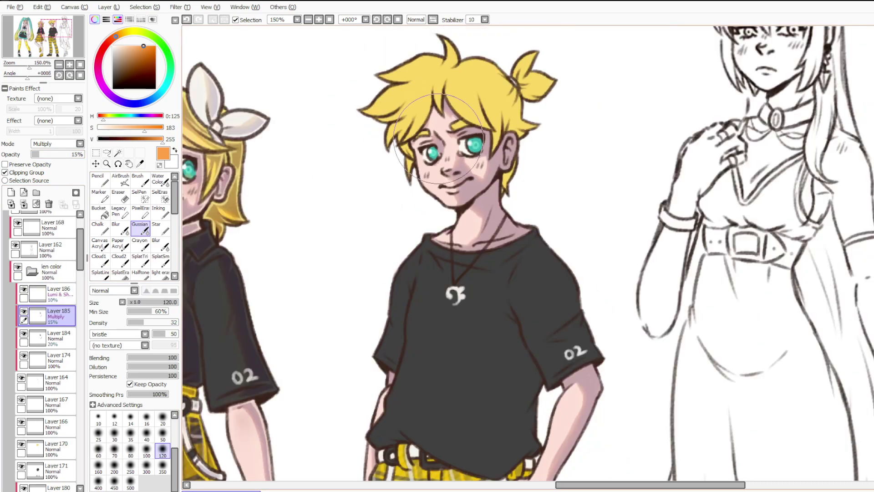
scroll(422, 221, up, 1)
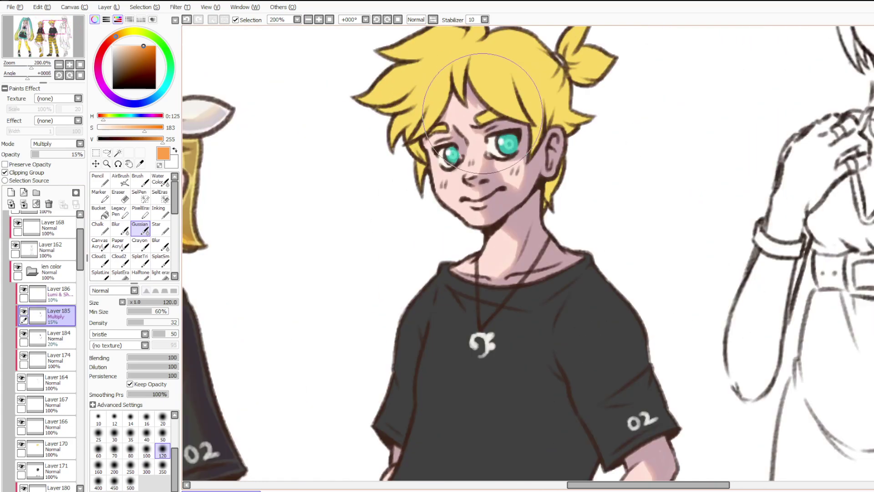
scroll(477, 118, up, 4)
click(59, 294)
click(11, 192)
click(5, 172)
click(101, 52)
click(148, 63)
click(99, 180)
key(v)
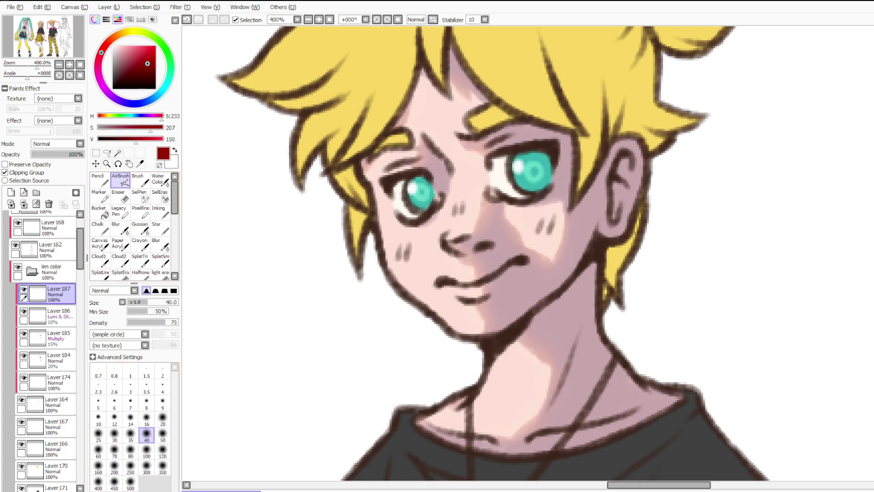
Airbrush dark red blush on Len's cheeks, nose and the upper rim of his ear.
drag(400, 248, 406, 253)
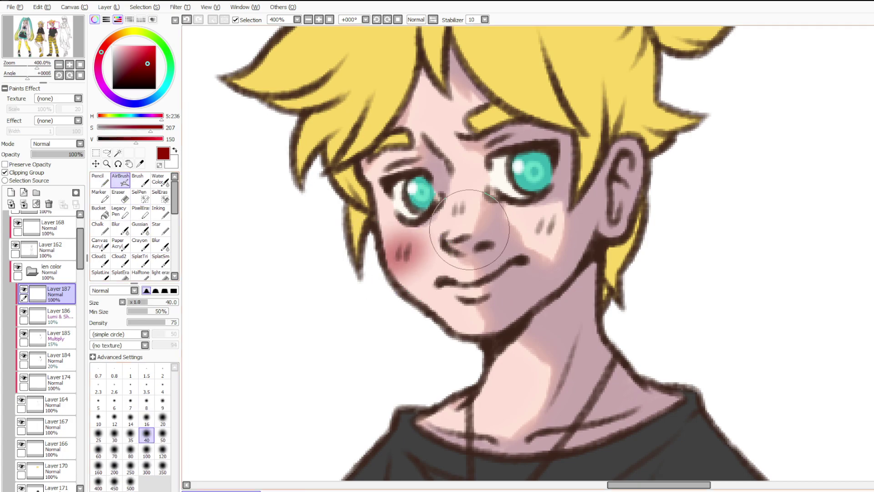
drag(537, 216, 551, 228)
drag(626, 141, 634, 150)
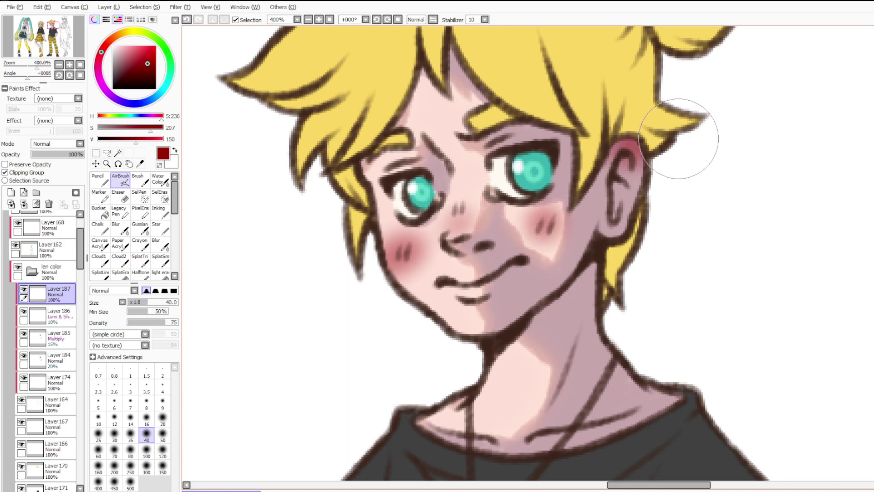
drag(450, 223, 470, 219)
mouse_move(538, 234)
mouse_down()
mouse_move(567, 225)
mouse_move(528, 227)
mouse_up()
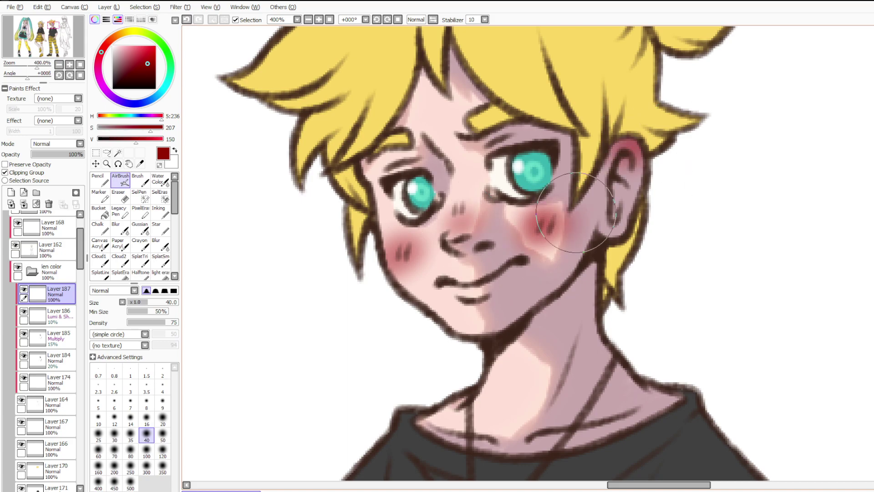
Airbrush dark red over Len's fingertips and bent elbow, raising the brush size to 50.
scroll(555, 192, down, 5)
scroll(500, 166, up, 4)
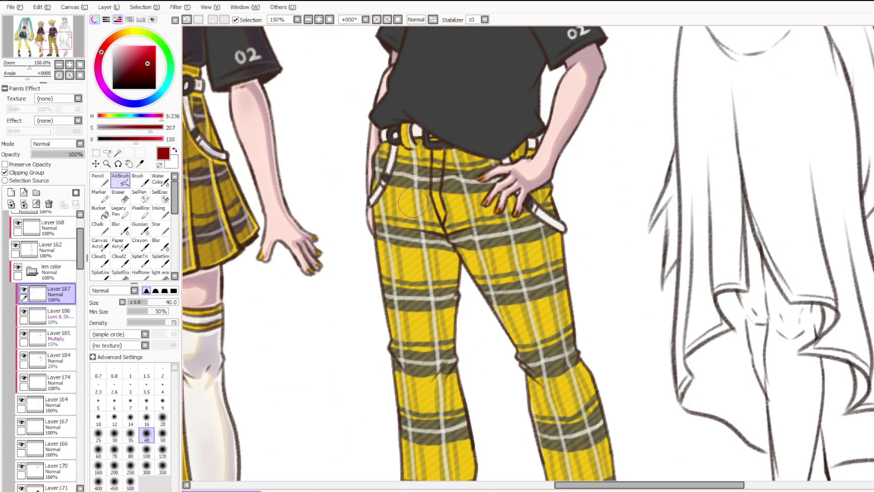
scroll(413, 203, down, 5)
scroll(456, 215, up, 4)
key(bracketright)
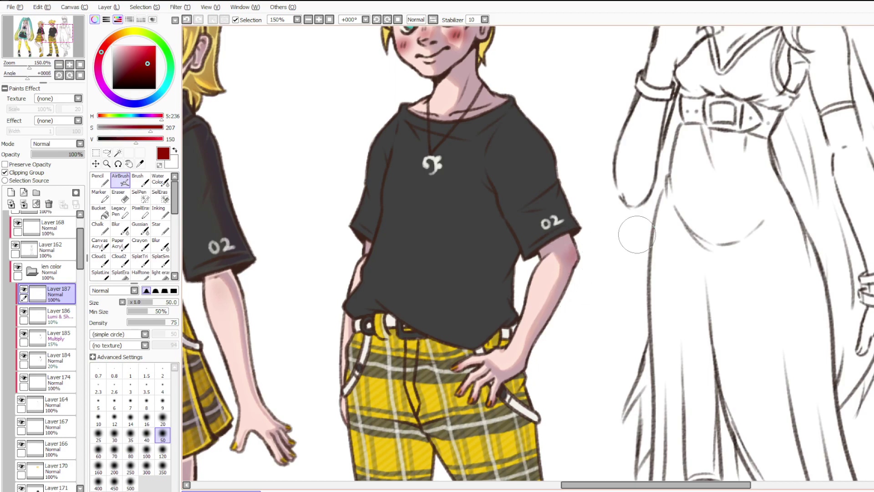
scroll(617, 215, down, 2)
Deepen the red blush across Len's face and forehead with broad AirBrush strokes at size 100.
scroll(511, 199, up, 4)
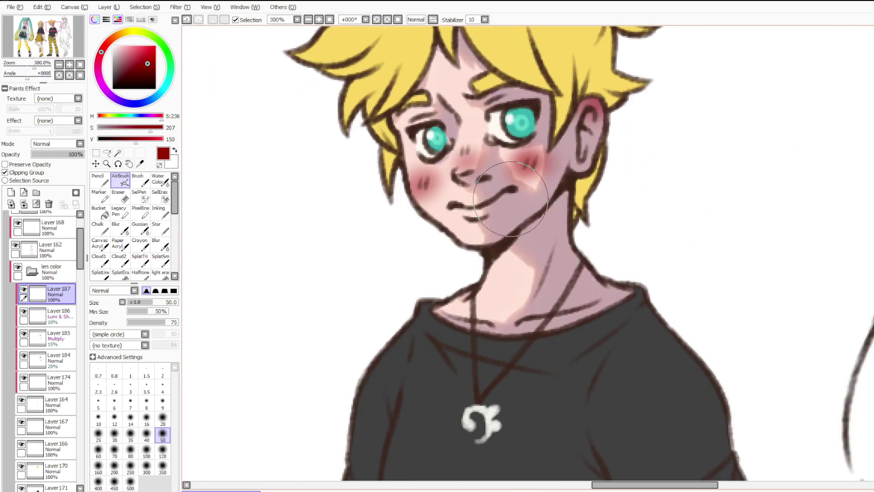
key(bracketright)
key(bracketright)
key(bracketright)
key(bracketright)
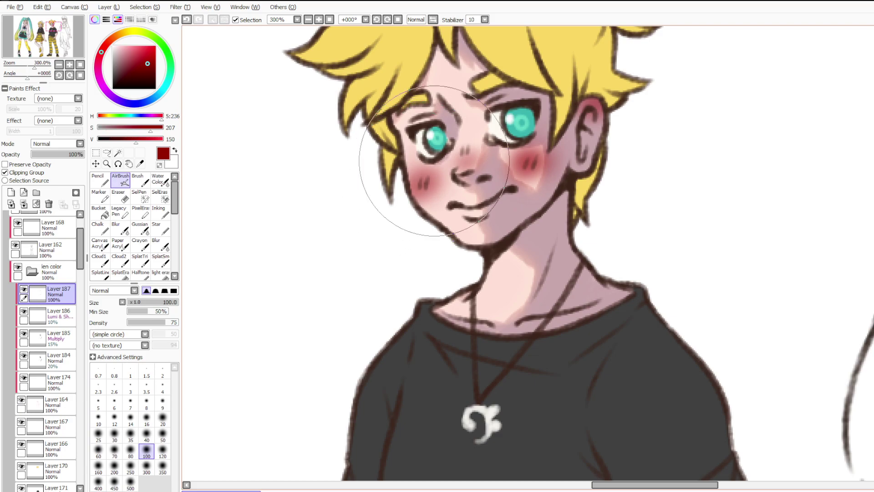
key(ctrl)
Set the blush layer, Layer187, to Shade mode at 15% opacity.
click(47, 191)
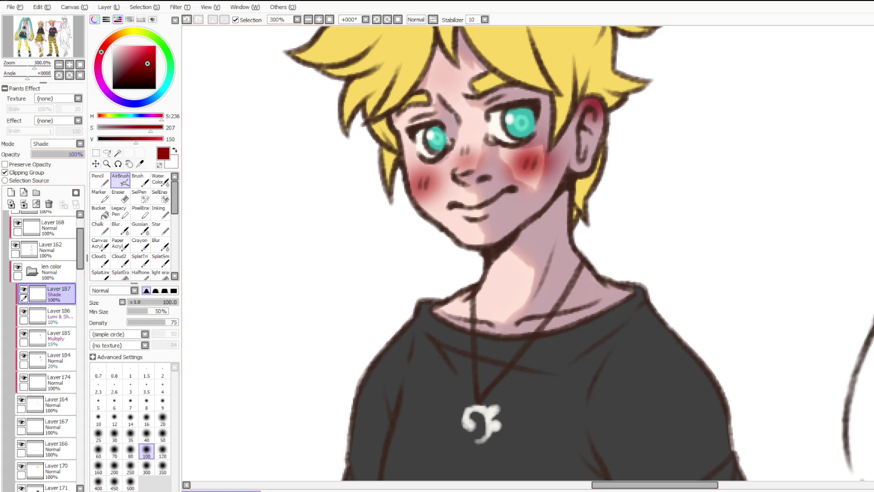
drag(51, 154, 37, 154)
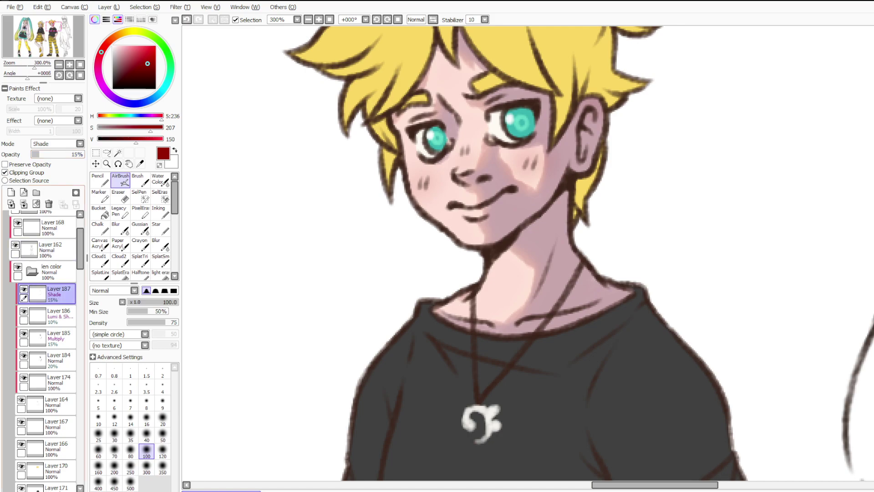
scroll(446, 183, down, 2)
scroll(448, 182, up, 4)
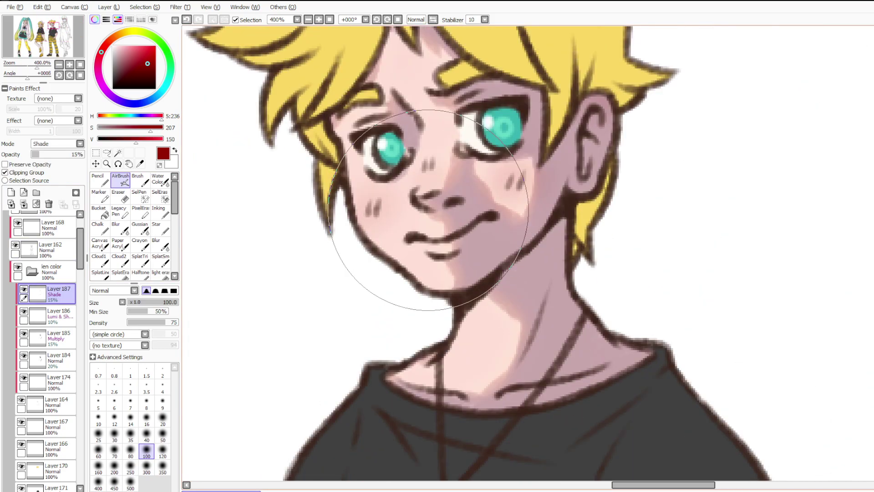
Add a clipped layer above Layer187 and choose a dark orange for the AirBrush at size 20.
click(11, 204)
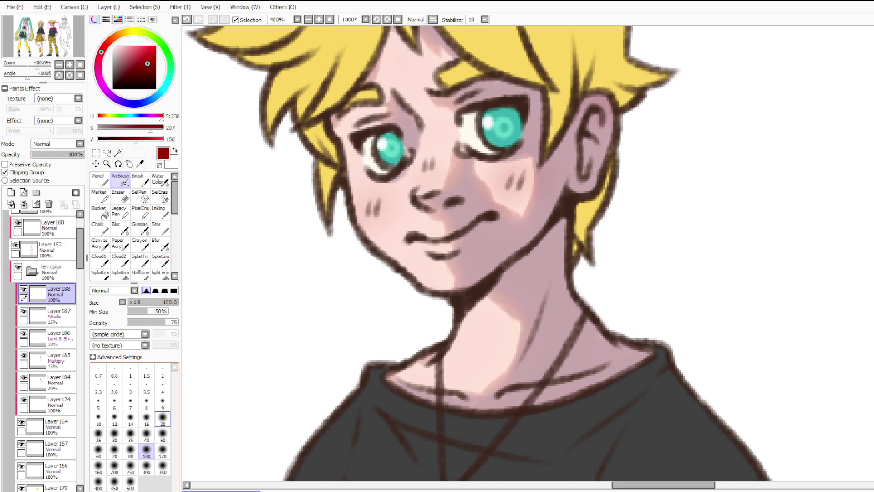
click(162, 418)
click(112, 39)
click(113, 37)
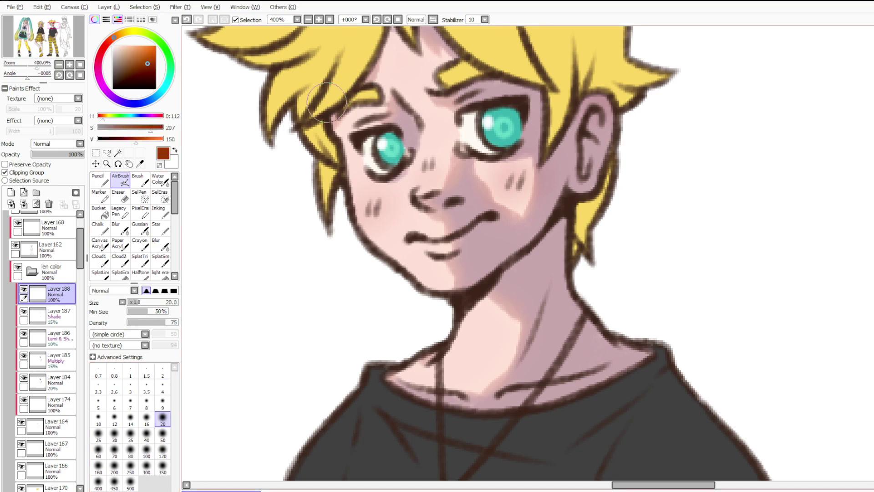
Airbrush dark orange on Len's lower lip at size 14 and set Layer188 to Shade mode at 25% opacity.
mouse_move(416, 239)
mouse_down()
mouse_move(472, 230)
mouse_move(425, 242)
mouse_move(468, 229)
mouse_move(456, 238)
mouse_move(425, 238)
mouse_move(465, 233)
mouse_move(437, 238)
mouse_up()
key(ctrl+z)
click(131, 417)
scroll(504, 207, up, 2)
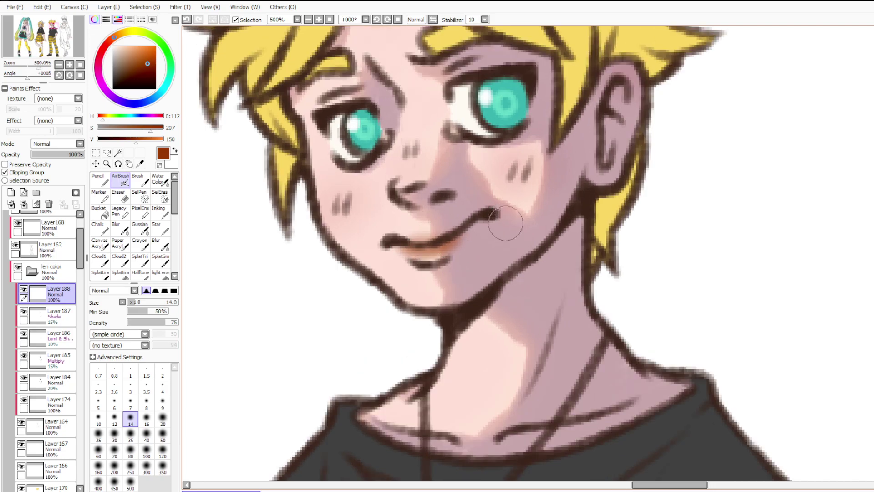
click(54, 193)
click(42, 154)
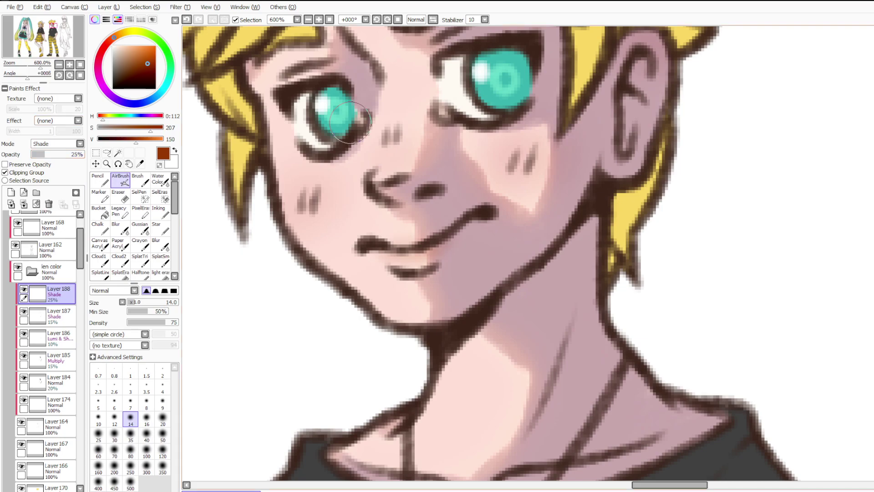
Add a clipped layer above Layer188 and choose a pale orange as the highlight colour.
scroll(295, 121, down, 4)
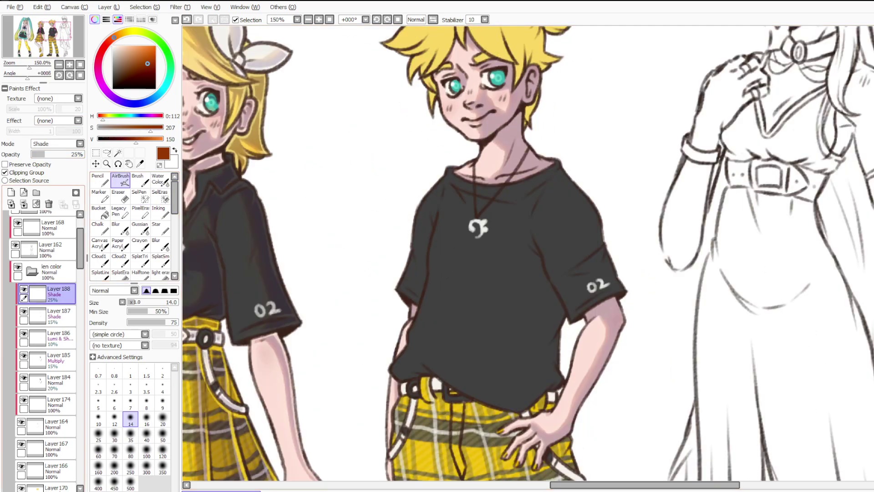
scroll(568, 121, down, 2)
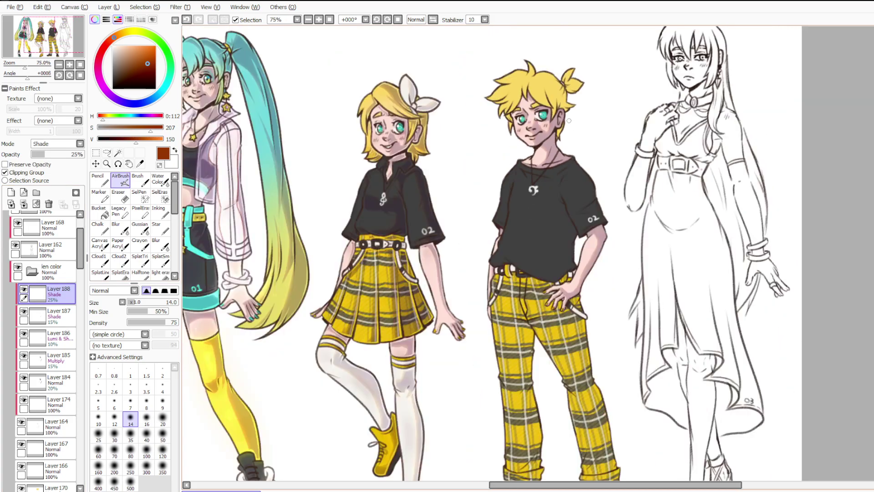
scroll(556, 114, up, 3)
scroll(556, 114, down, 2)
scroll(556, 114, up, 3)
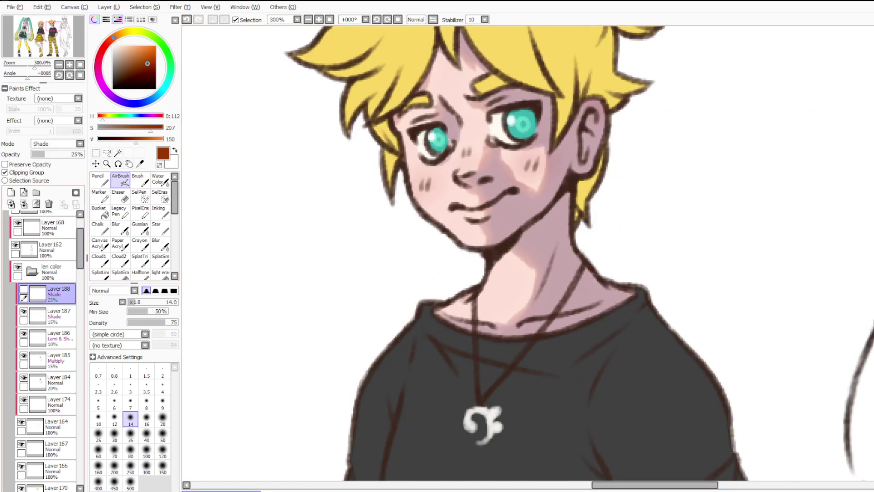
scroll(460, 140, up, 1)
click(11, 192)
click(5, 172)
click(125, 32)
click(123, 46)
click(117, 35)
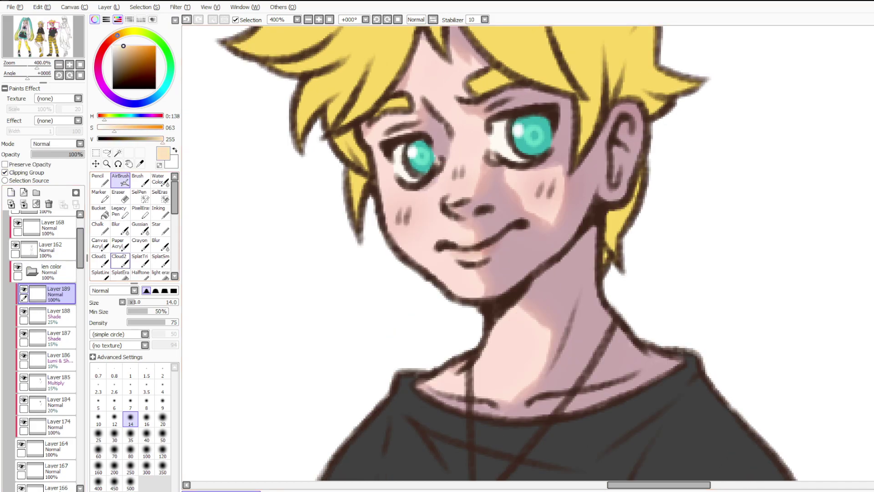
Dot small pale orange highlights on Len's nose and cheeks with the Pencil at size 7, and set Layer189 to Lumi & Shade mode.
click(99, 182)
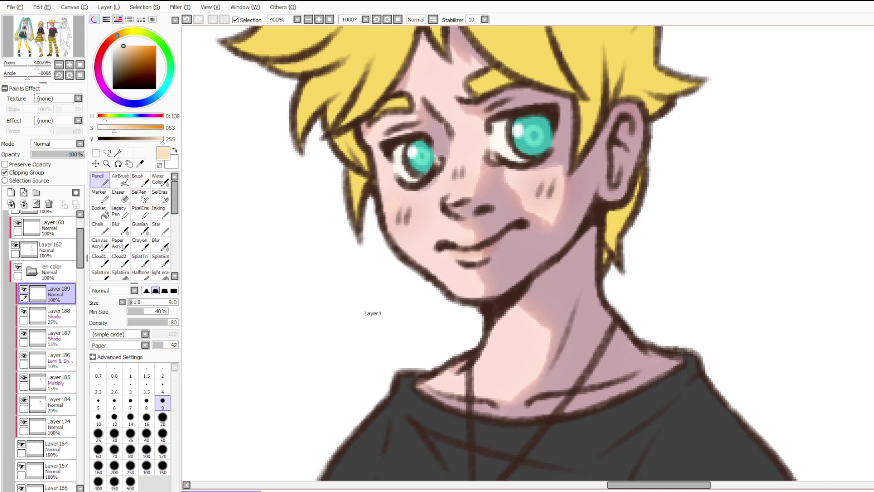
click(131, 401)
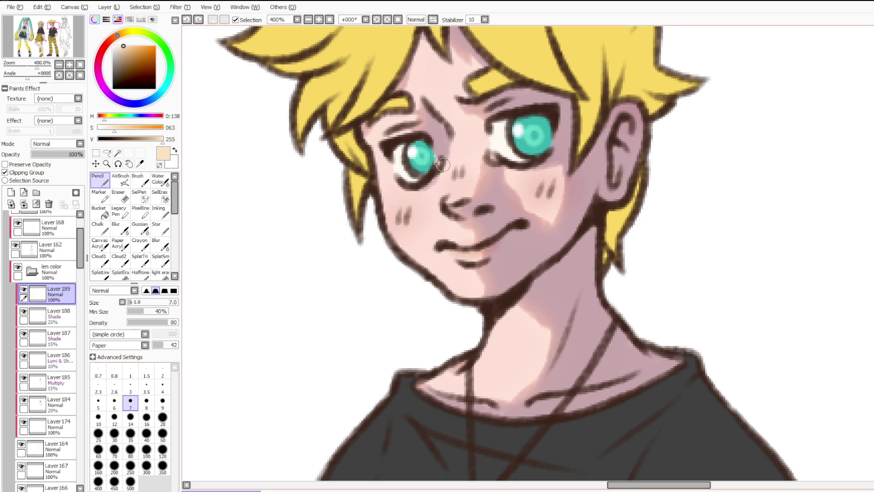
click(53, 205)
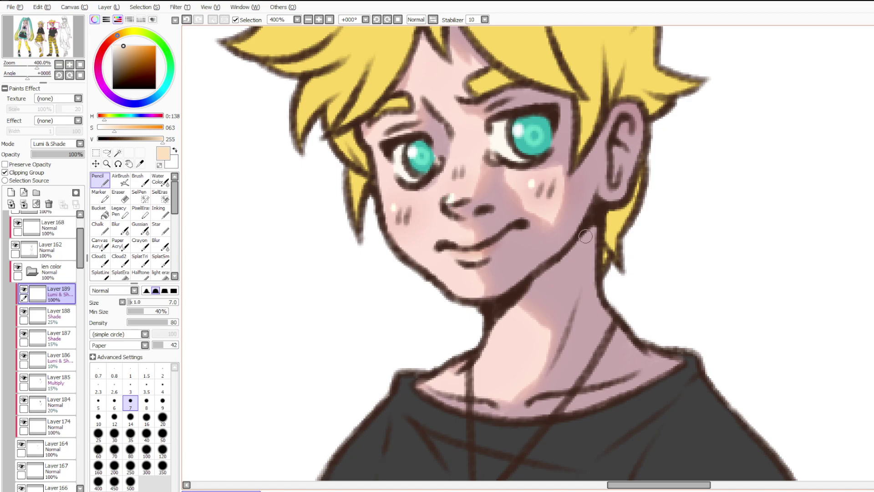
Lower the opacity of the highlight layer, Layer189, to 20%.
scroll(585, 236, down, 5)
scroll(638, 347, up, 4)
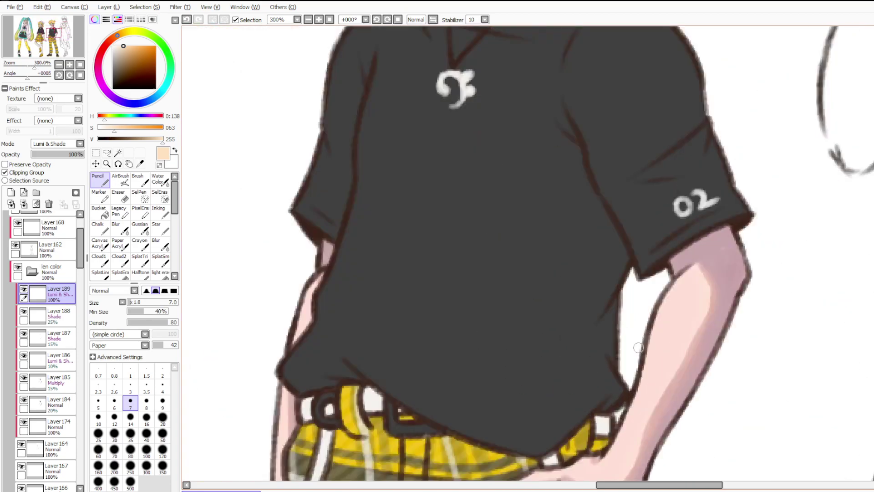
scroll(639, 346, down, 3)
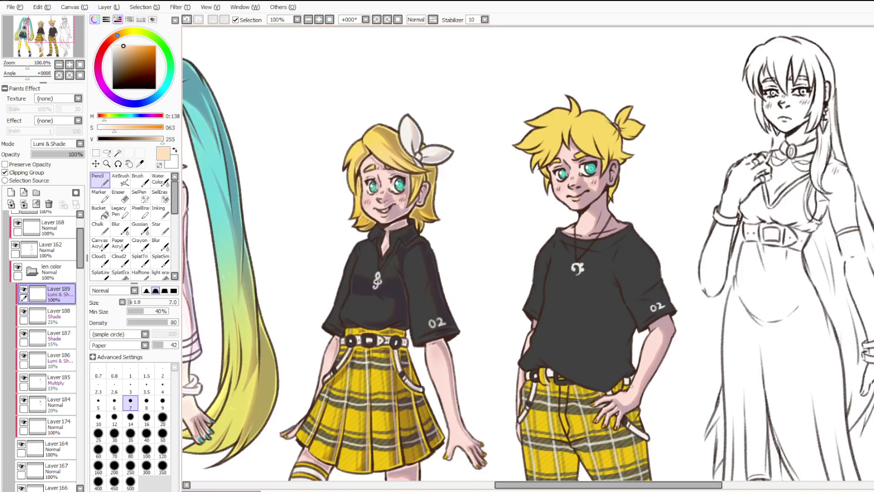
scroll(641, 255, up, 4)
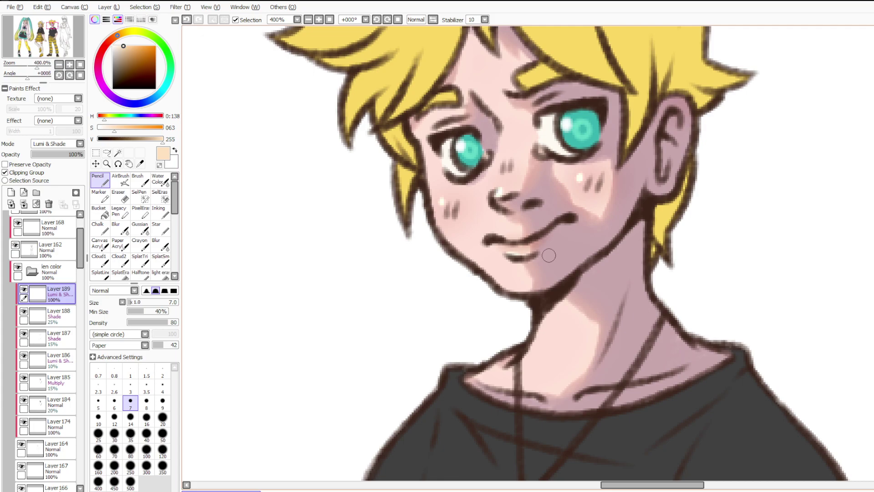
drag(48, 154, 44, 154)
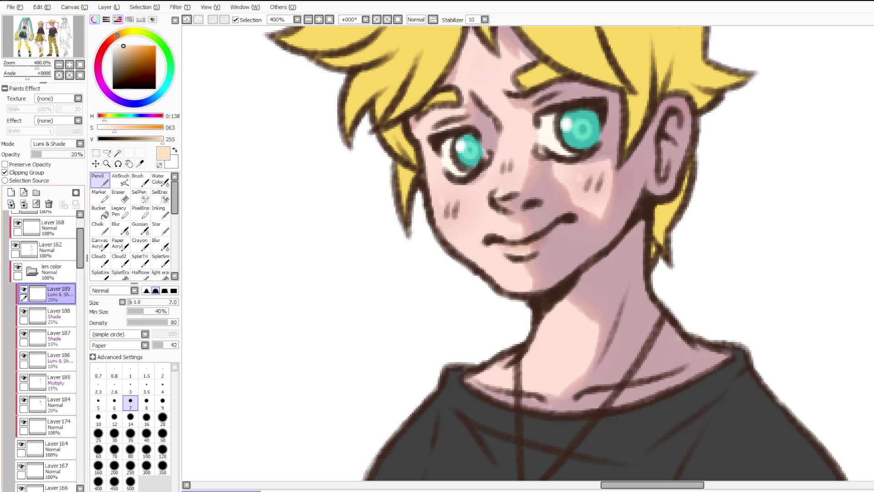
Sample the light skin tone beside Len's nose and add a clipped layer above Layer189.
right_click(497, 195)
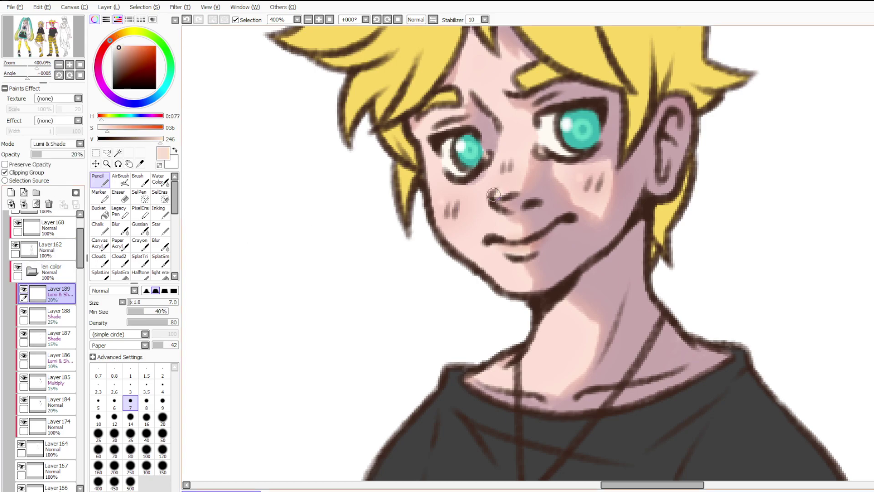
scroll(503, 188, down, 2)
scroll(589, 119, up, 2)
click(11, 192)
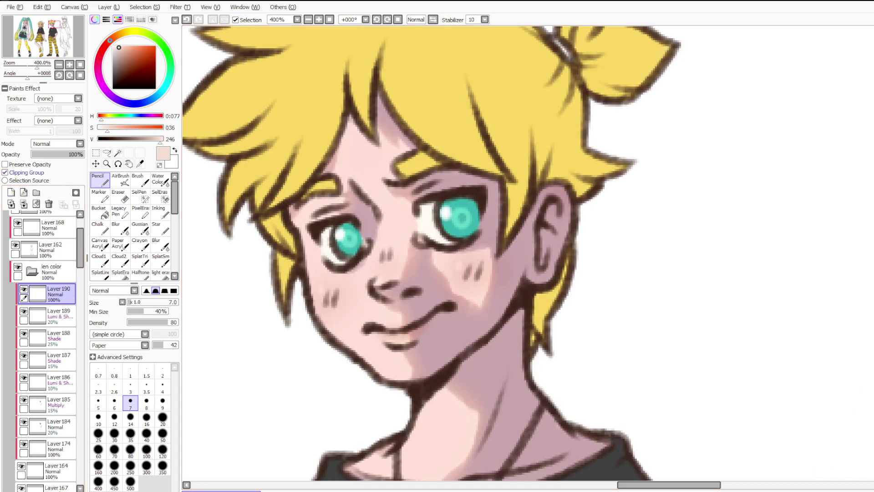
Paint thin light skin-tone accents around Len's brows and forehead on Layer190 with the size 7 Pencil.
mouse_move(354, 200)
mouse_down()
mouse_move(369, 208)
mouse_move(371, 234)
mouse_up()
key(ctrl+z)
mouse_move(351, 190)
mouse_down()
mouse_move(375, 214)
mouse_move(363, 231)
mouse_up()
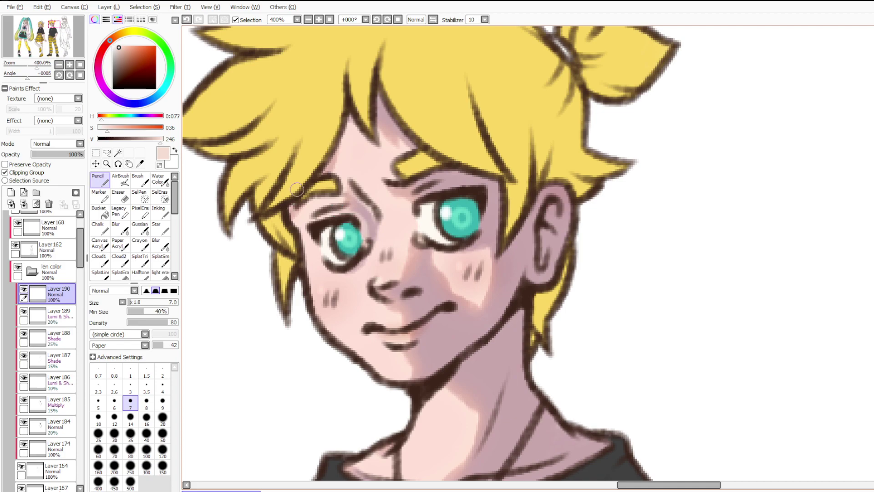
mouse_move(319, 174)
mouse_down()
mouse_move(377, 93)
mouse_move(419, 149)
mouse_up()
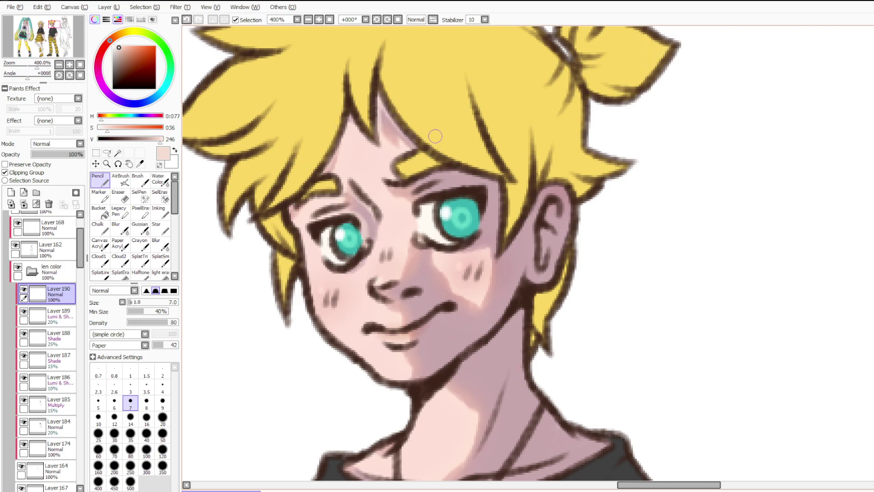
scroll(491, 106, down, 8)
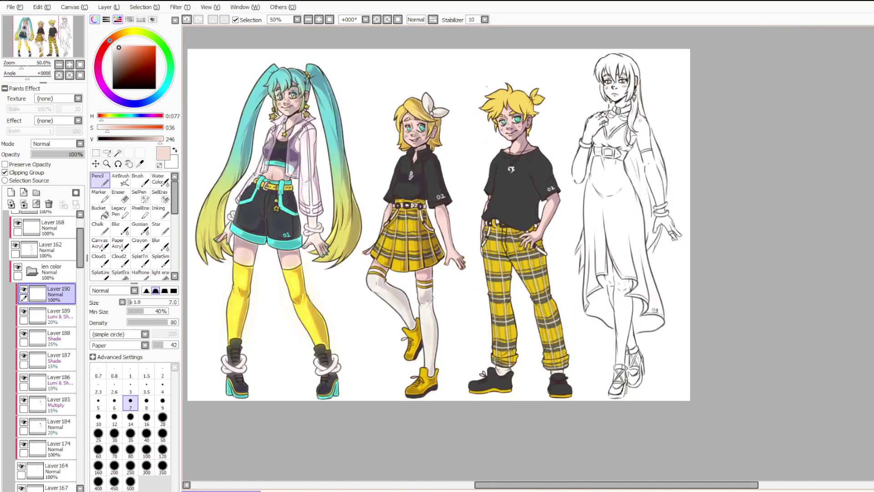
scroll(566, 88, up, 8)
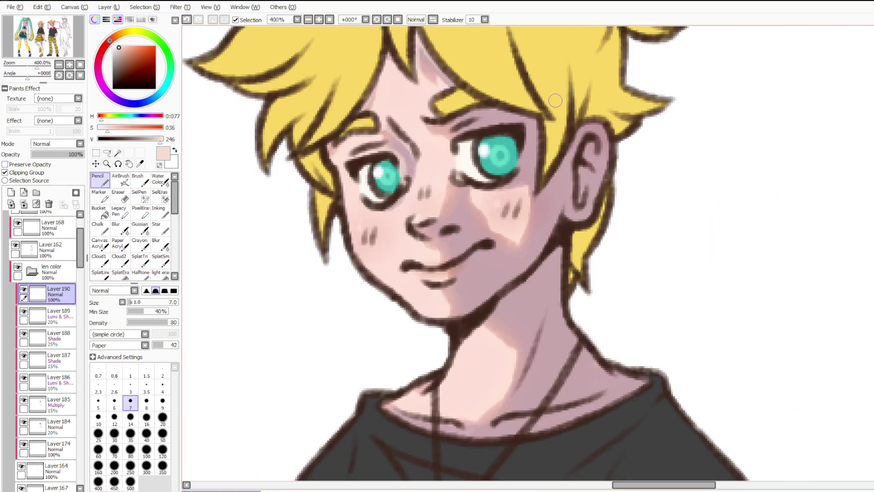
Paint light skin-tone edges around Len's shaded eye, along the eyelid, beneath the fringe and beside the hair strand.
drag(482, 102, 545, 119)
drag(467, 121, 480, 108)
drag(523, 119, 489, 120)
mouse_move(542, 133)
mouse_down()
mouse_move(531, 113)
mouse_move(534, 164)
mouse_up()
mouse_move(526, 118)
mouse_down()
mouse_move(521, 154)
mouse_move(529, 134)
mouse_up()
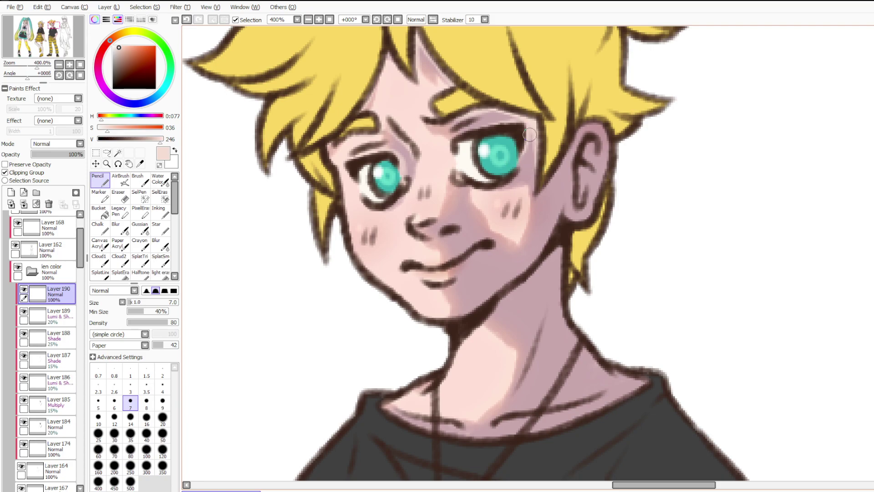
Add light accents under Len's nose, along his mouth and chin, and along the shaded jawline.
drag(457, 181, 463, 180)
mouse_move(418, 228)
mouse_down()
mouse_move(458, 229)
mouse_move(450, 216)
mouse_move(452, 230)
mouse_move(458, 225)
mouse_move(441, 228)
mouse_up()
drag(441, 260, 488, 241)
drag(445, 270, 471, 252)
key(ctrl+z)
drag(441, 291, 459, 274)
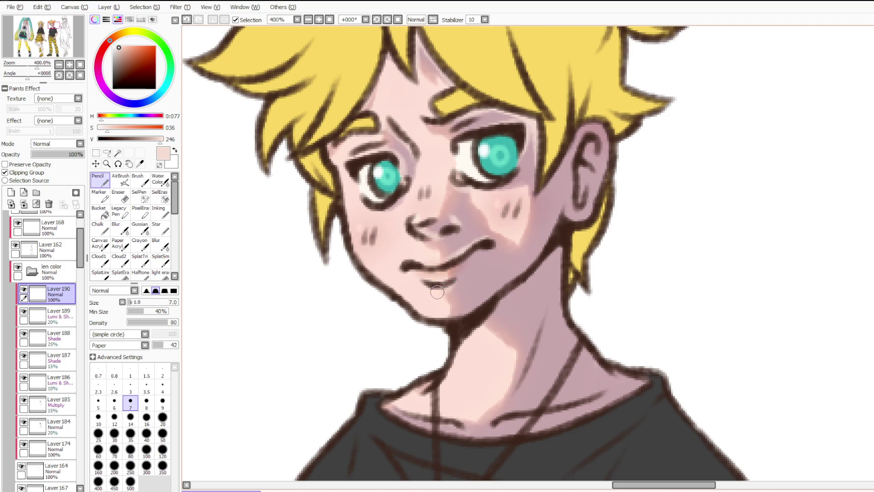
mouse_move(453, 315)
mouse_down()
mouse_move(510, 284)
mouse_move(480, 307)
mouse_move(552, 240)
mouse_move(562, 215)
mouse_move(591, 212)
mouse_move(597, 189)
mouse_move(566, 207)
mouse_move(573, 219)
mouse_move(590, 213)
mouse_move(609, 162)
mouse_move(600, 124)
mouse_move(551, 175)
mouse_move(586, 123)
mouse_move(603, 122)
mouse_move(591, 150)
mouse_move(578, 148)
mouse_move(597, 148)
mouse_move(582, 152)
mouse_move(592, 164)
mouse_move(576, 170)
mouse_move(578, 203)
mouse_up()
key(ctrl+z)
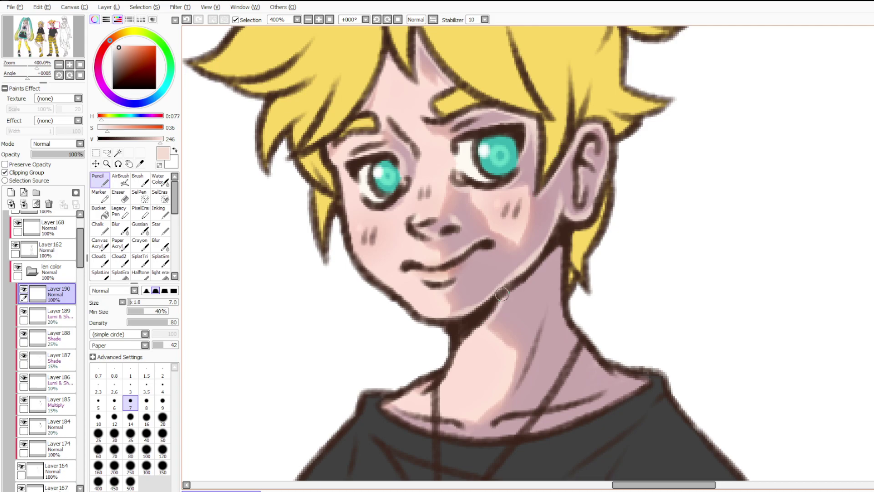
Paint light edges on the shaded side of Len's neck, along his collarbones and the shirt neckline, undoing misplaced strokes.
drag(533, 343, 552, 290)
drag(544, 321, 554, 288)
key(ctrl+z)
key(ctrl+z)
key(ctrl+z)
mouse_move(508, 397)
mouse_down()
mouse_move(544, 306)
mouse_move(582, 343)
mouse_up()
key(ctrl+z)
mouse_move(583, 346)
mouse_down()
mouse_move(608, 369)
mouse_move(647, 381)
mouse_move(536, 433)
mouse_move(468, 436)
mouse_move(388, 406)
mouse_up()
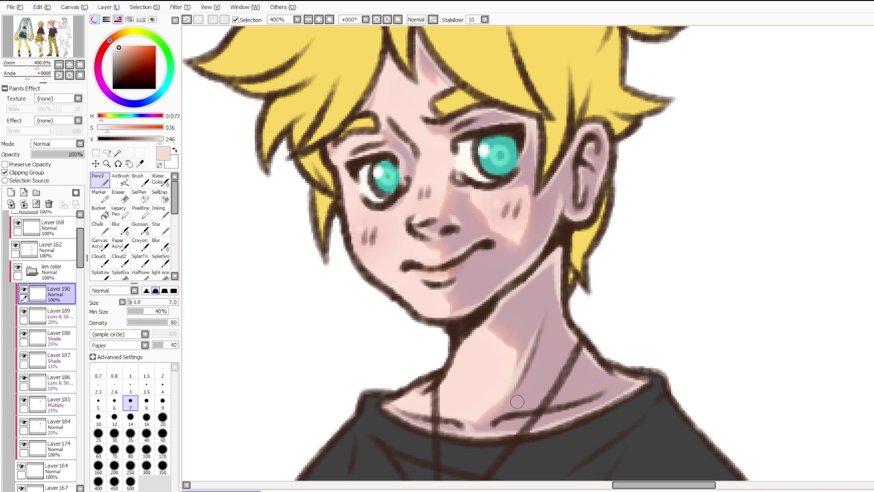
drag(587, 400, 621, 384)
key(ctrl+z)
mouse_move(514, 413)
mouse_down()
mouse_move(598, 394)
mouse_move(591, 395)
mouse_move(583, 352)
mouse_up()
key(ctrl+z)
drag(531, 426, 622, 392)
key(ctrl+z)
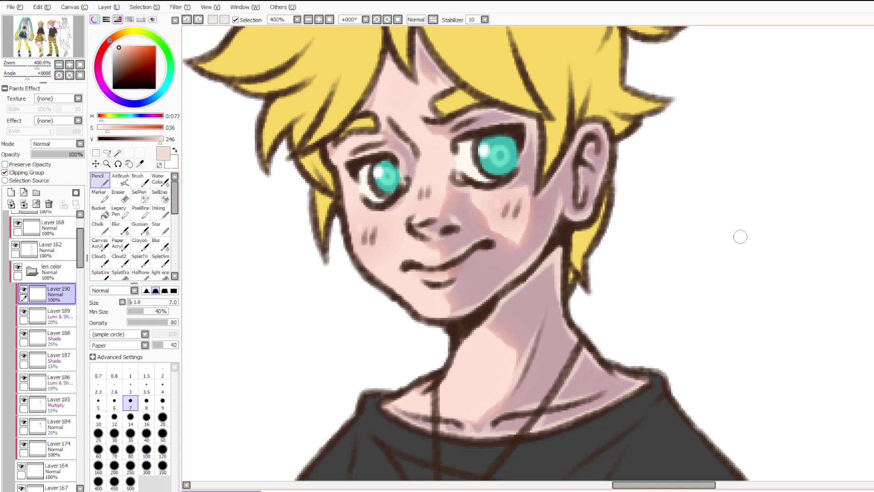
Paint a light skin-tone edge under Len's "02" sleeve, around the elbow and down the outer forearm.
scroll(755, 234, down, 5)
scroll(683, 237, up, 3)
scroll(588, 152, down, 2)
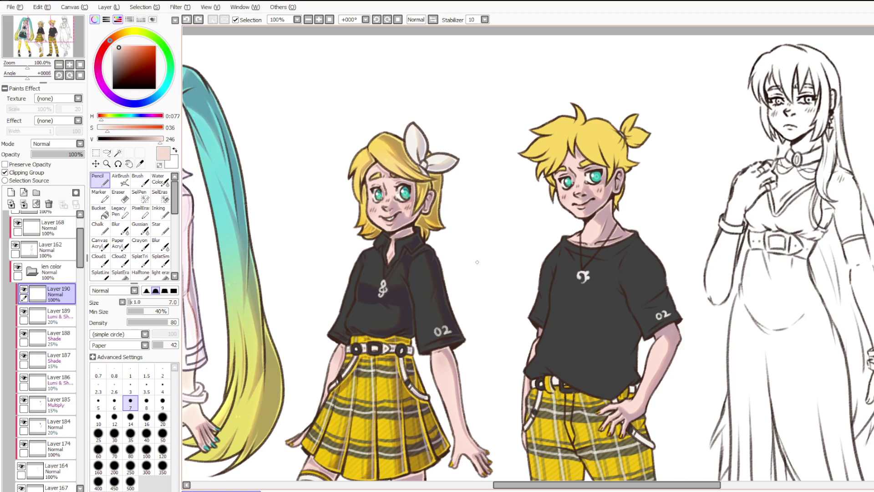
scroll(493, 183, up, 4)
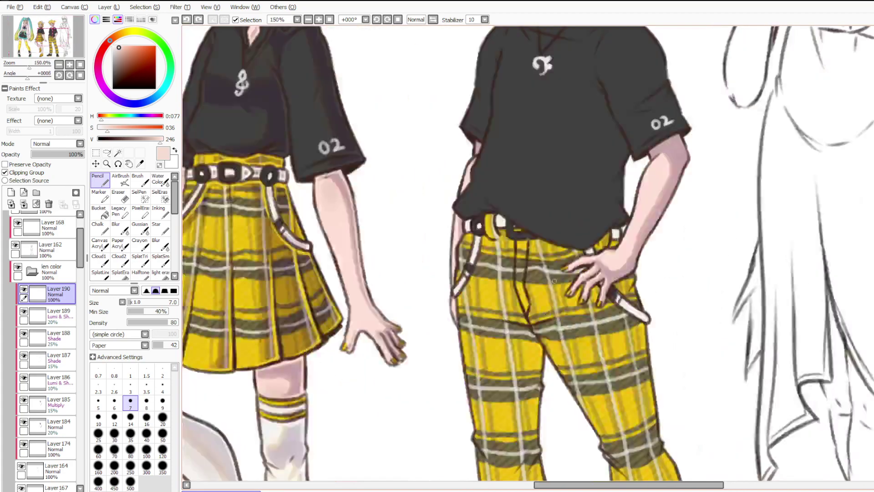
mouse_move(450, 138)
mouse_down()
mouse_move(440, 167)
mouse_move(442, 119)
mouse_up()
scroll(443, 189, down, 4)
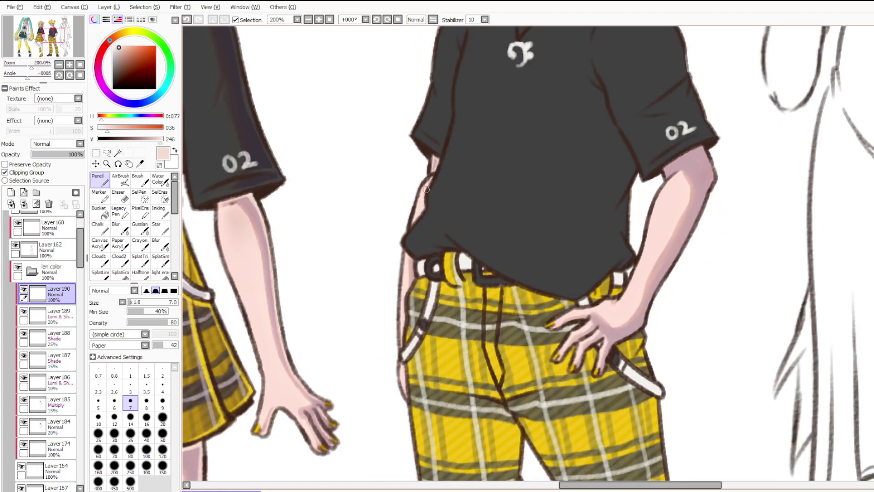
scroll(413, 234, up, 4)
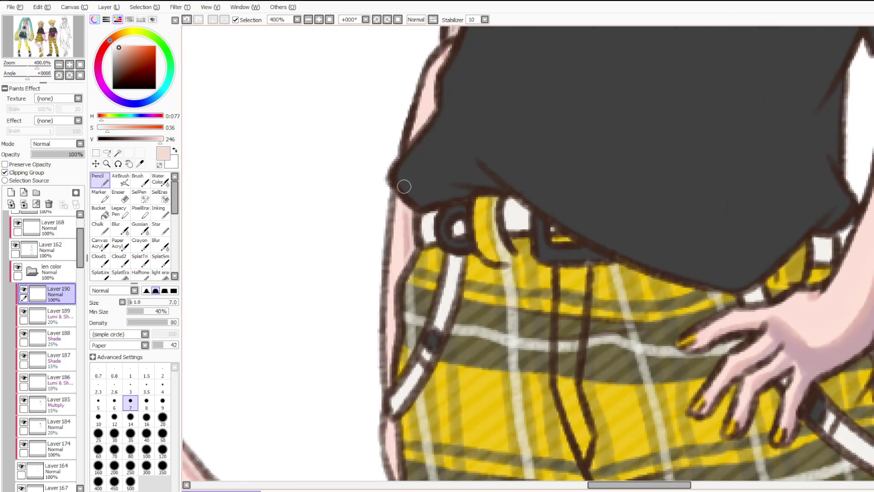
scroll(403, 186, down, 2)
scroll(710, 73, up, 2)
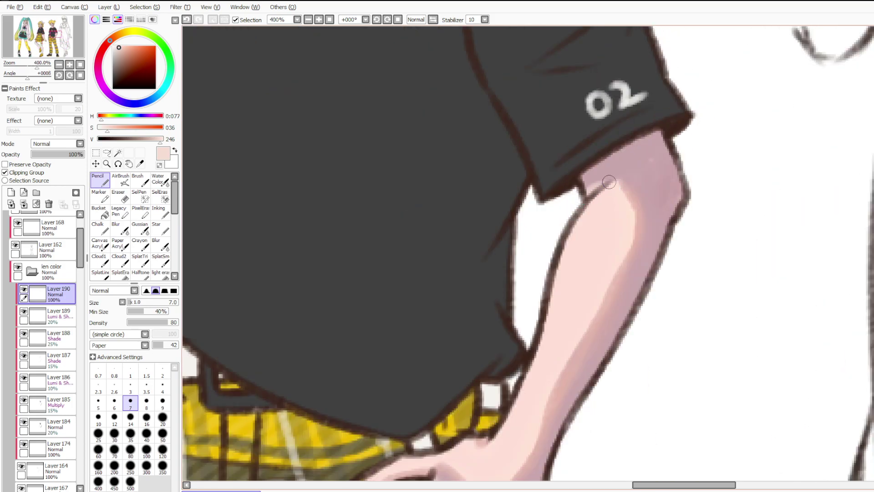
mouse_move(585, 174)
mouse_down()
mouse_move(656, 132)
mouse_move(691, 198)
mouse_move(664, 134)
mouse_move(685, 195)
mouse_move(678, 178)
mouse_move(678, 206)
mouse_move(577, 418)
mouse_up()
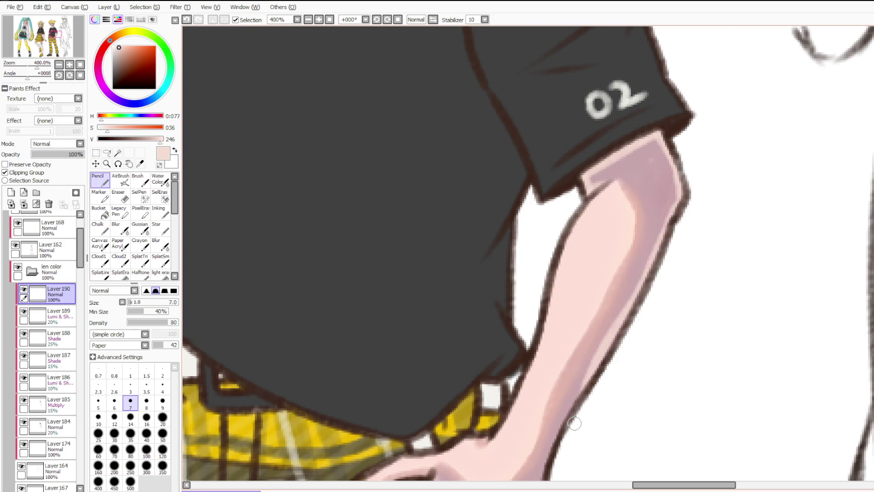
Extend the light edge along Len's wrist and add light accents to the fingers on his hip.
scroll(587, 391, down, 5)
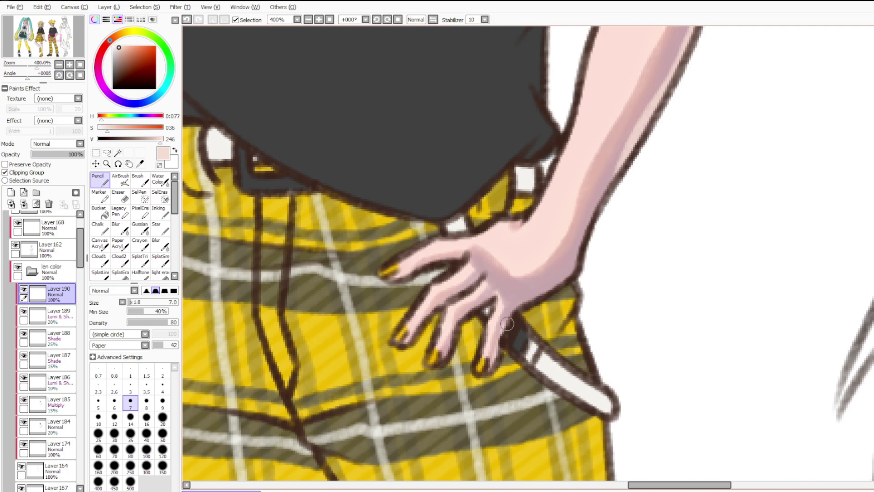
drag(573, 272, 613, 169)
drag(444, 360, 470, 311)
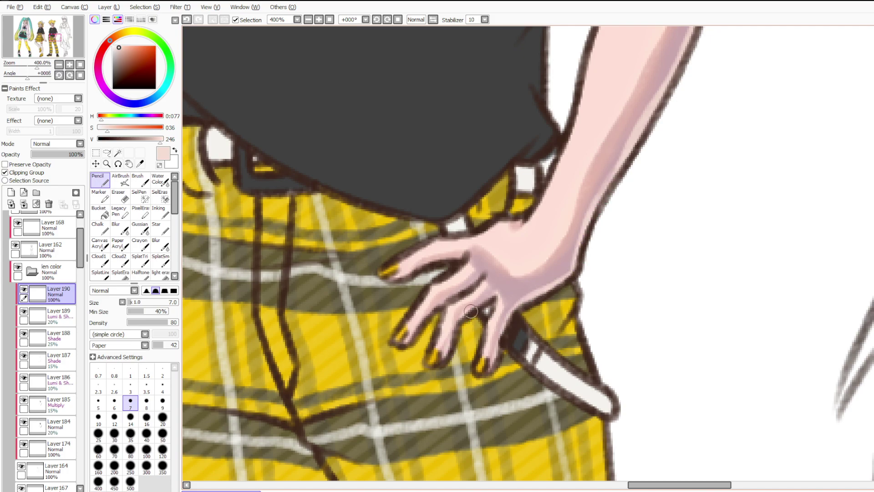
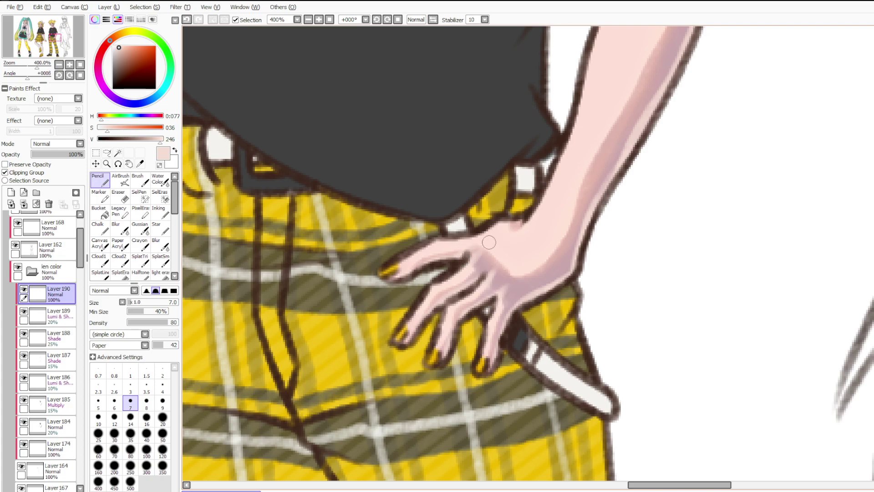
Compare Len's shaded and highlighted skin with Rin's at different magnifications.
scroll(479, 240, down, 6)
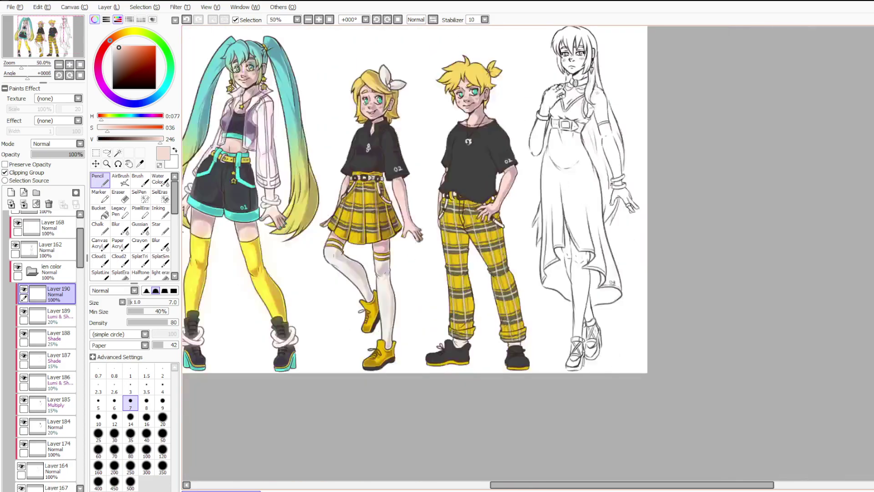
scroll(484, 205, up, 7)
scroll(510, 186, down, 8)
scroll(510, 185, up, 2)
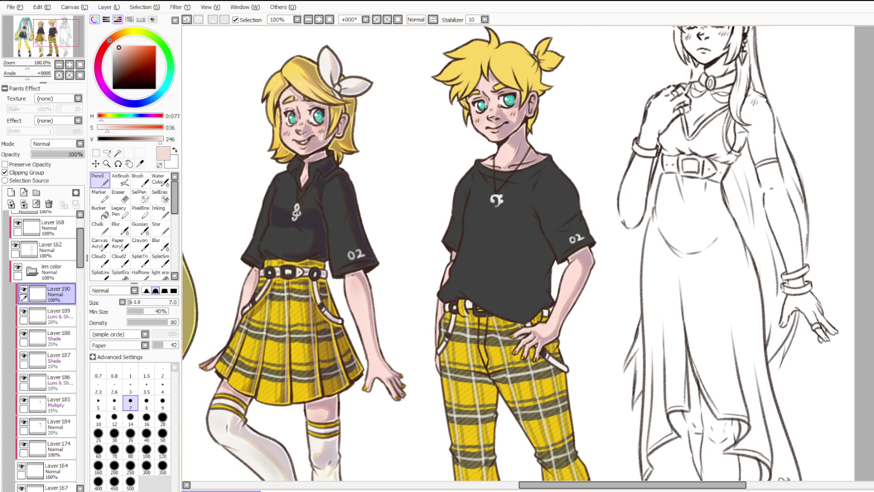
scroll(465, 99, down, 3)
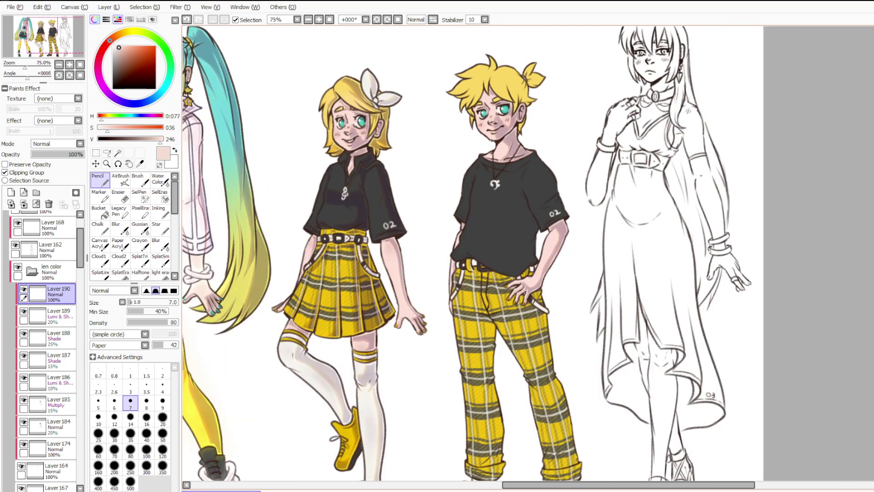
scroll(474, 93, up, 5)
scroll(51, 415, down, 3)
scroll(46, 319, down, 1)
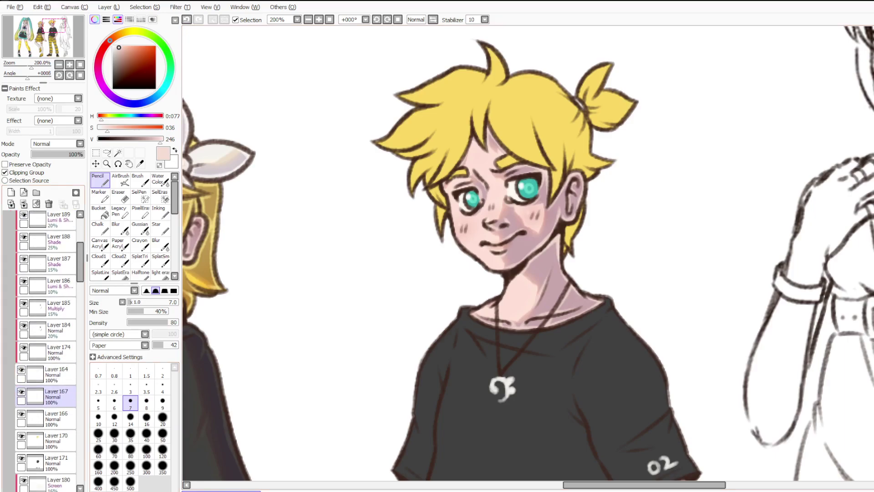
Sample the dark purple shadow colour from Layer184 at full opacity with Layer185 hidden, then restore Layer184's opacity and Layer185's visibility.
click(55, 396)
scroll(396, 160, down, 1)
scroll(491, 187, up, 2)
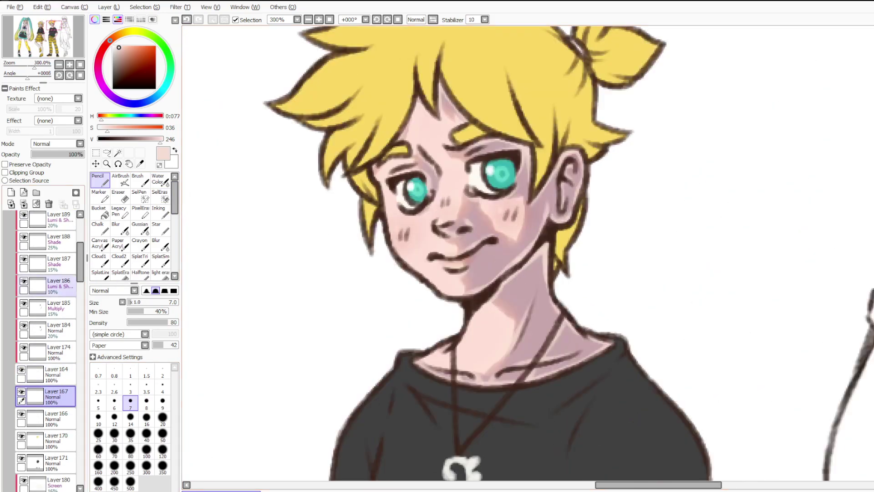
click(57, 328)
click(83, 155)
click(23, 303)
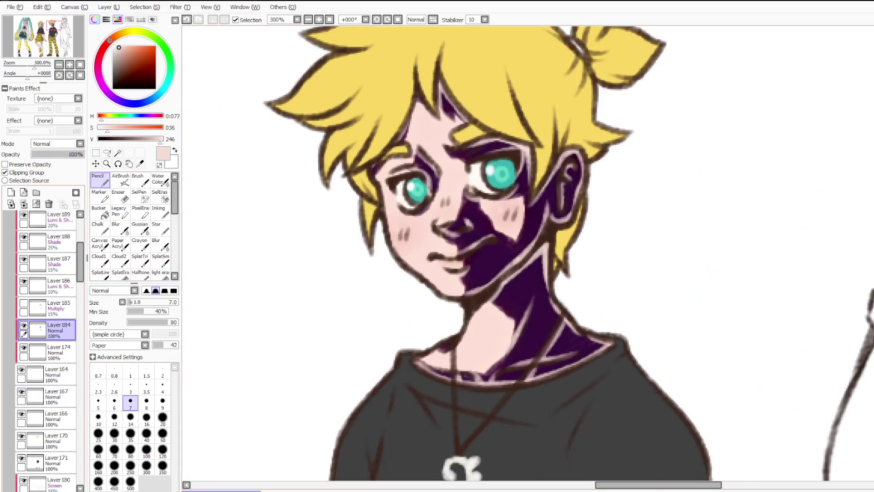
right_click(494, 255)
key(ctrl+z)
click(24, 303)
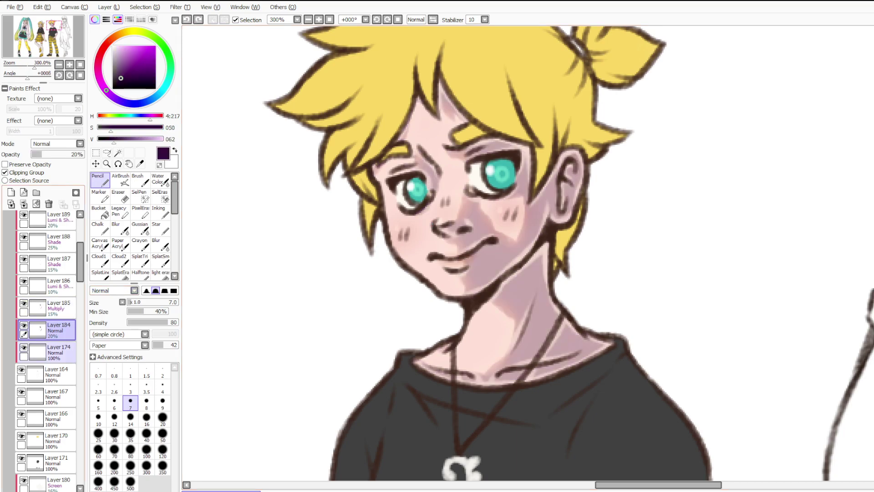
Identify Len's iris layer, Layer167, and add a new layer clipped to it.
click(54, 396)
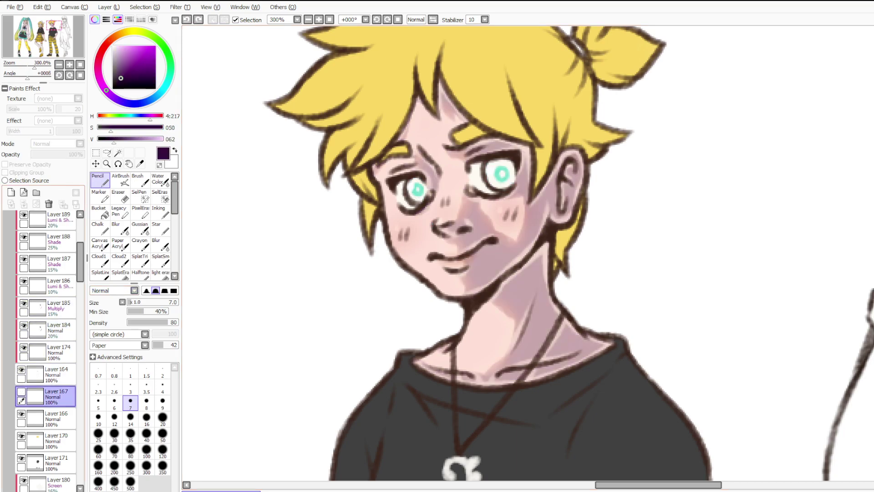
click(11, 192)
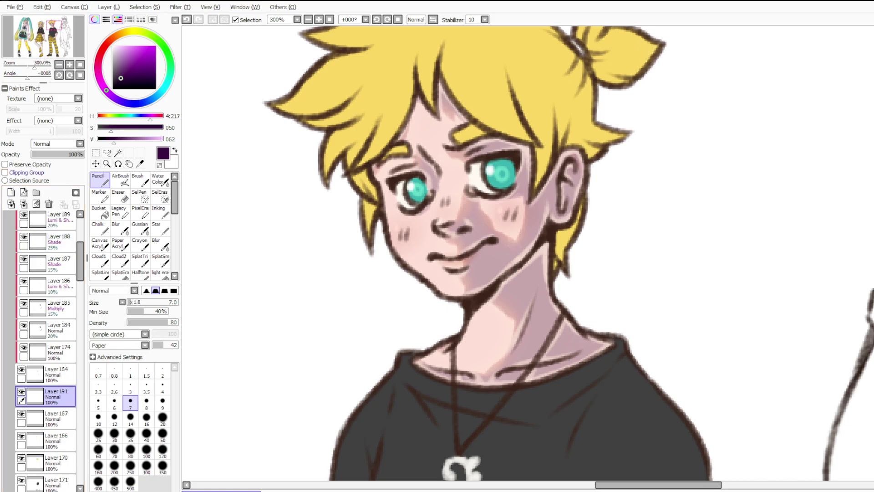
click(17, 173)
scroll(493, 133, up, 1)
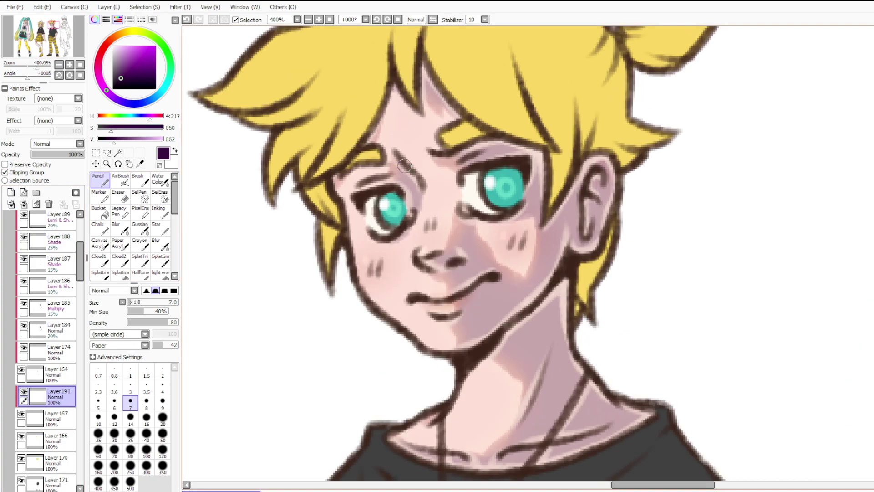
Toggle the shadow layers Layer184 and Layer185 off and on, and compare Len's skin shading with Rin's.
click(24, 325)
scroll(447, 99, down, 3)
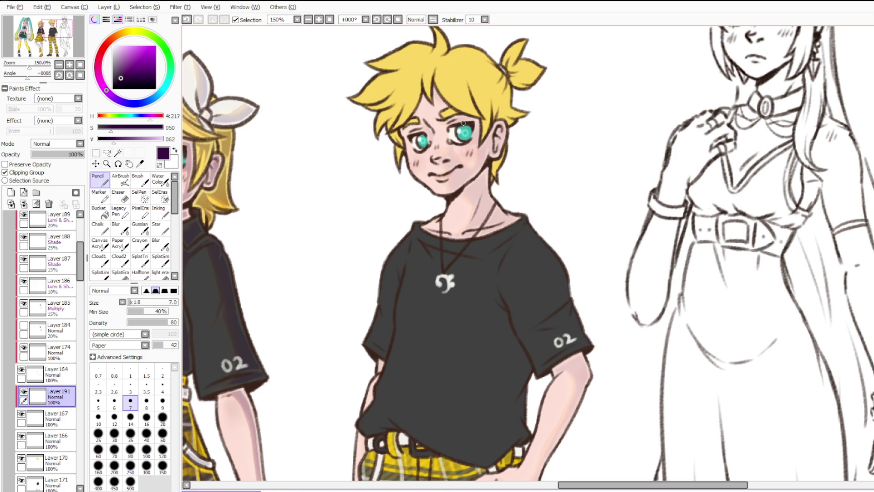
click(24, 325)
click(23, 303)
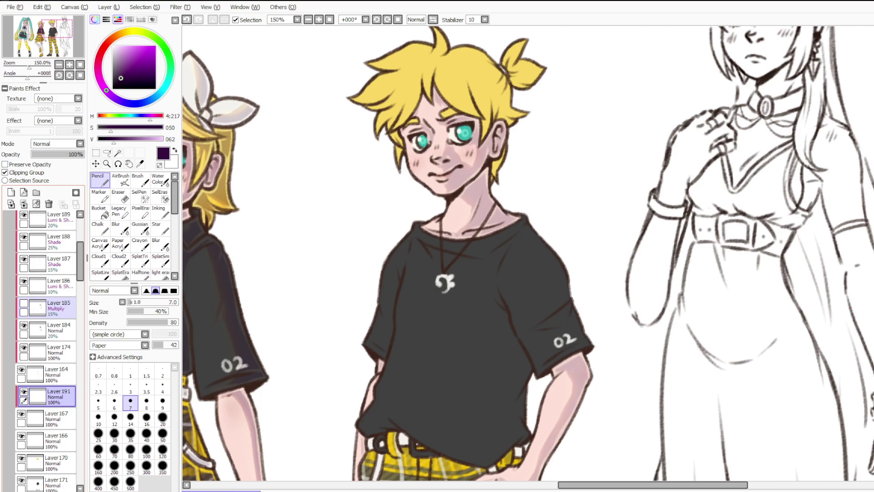
click(24, 302)
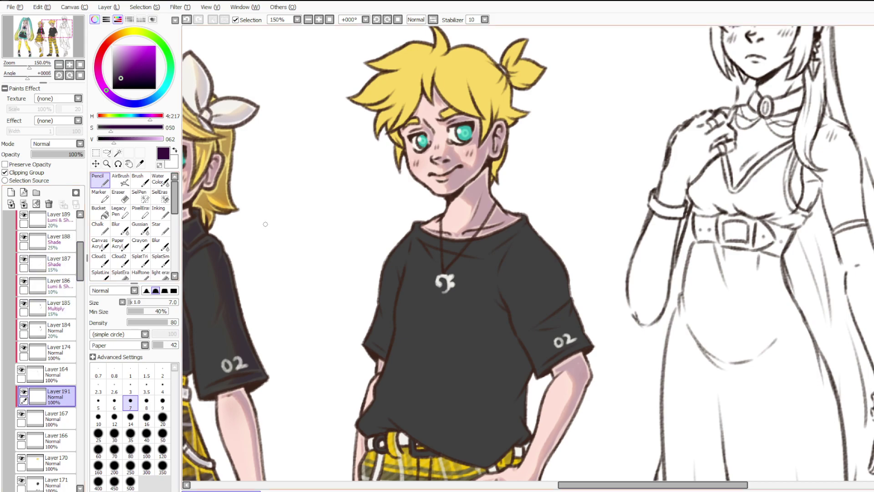
scroll(438, 175, down, 2)
scroll(452, 169, up, 1)
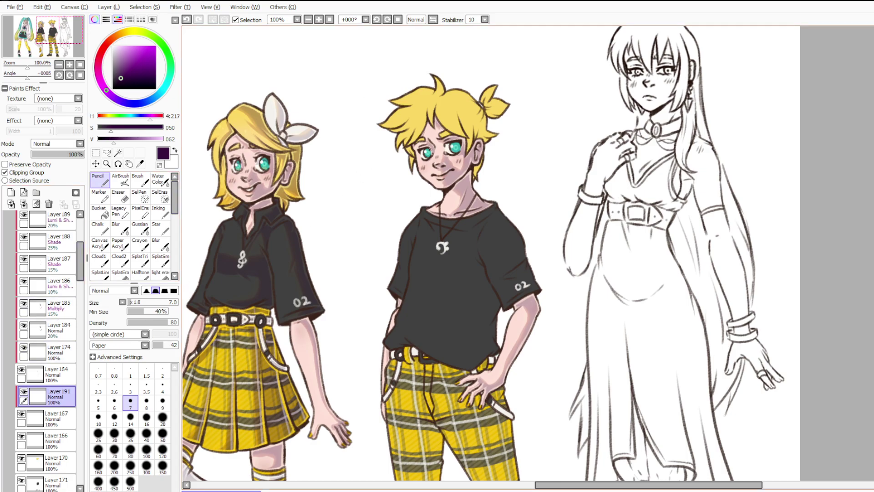
scroll(470, 168, up, 1)
scroll(473, 172, down, 1)
scroll(482, 175, up, 1)
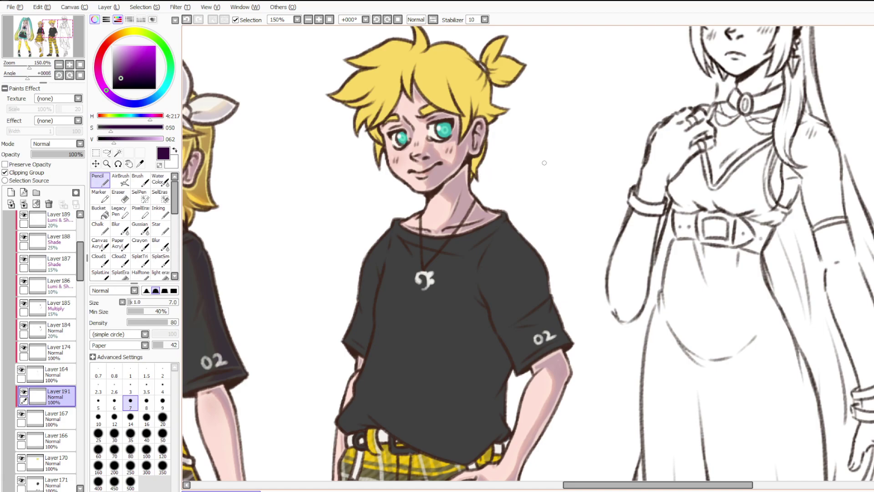
scroll(544, 162, down, 1)
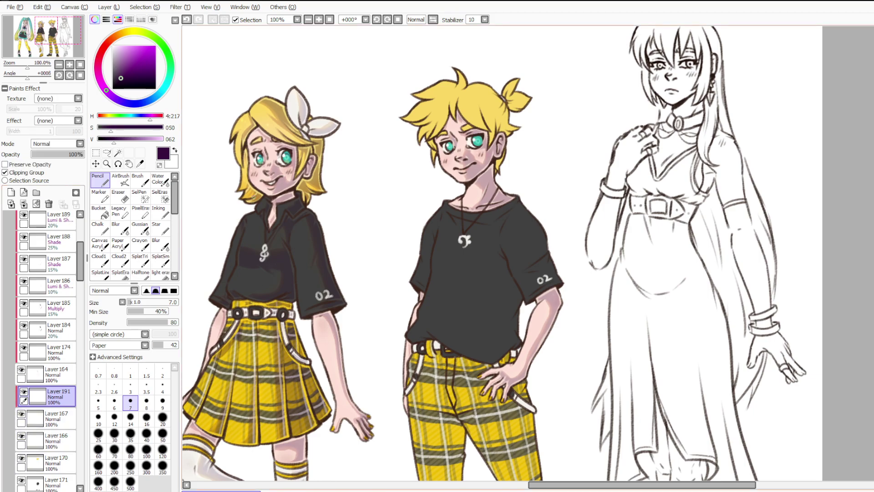
scroll(257, 138, up, 2)
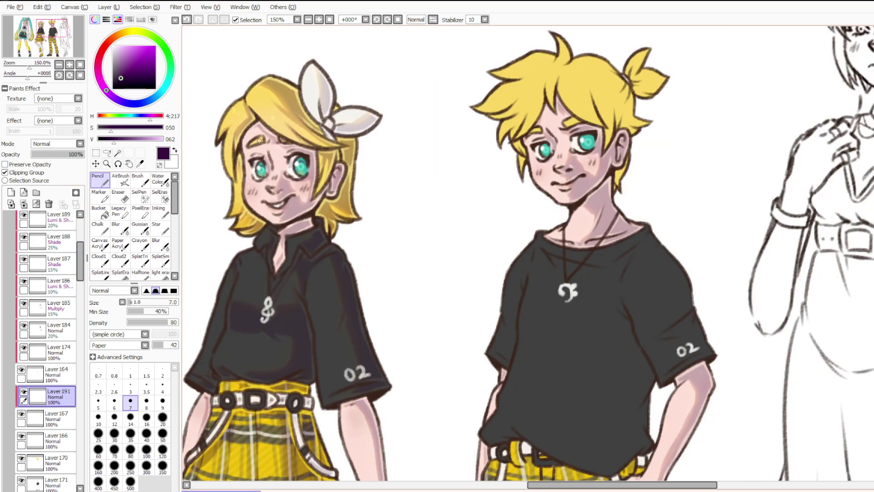
Paint dark purple shadows over the upper part of both of Len's irises on Layer191.
scroll(271, 166, down, 2)
scroll(333, 194, up, 6)
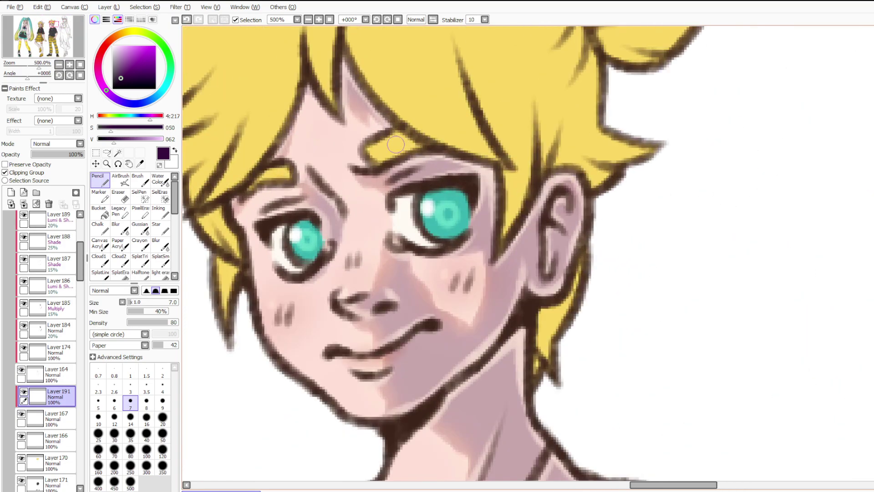
mouse_move(302, 228)
mouse_down()
mouse_move(346, 224)
mouse_move(319, 216)
mouse_up()
key(ctrl+z)
mouse_move(464, 194)
mouse_down()
mouse_move(528, 192)
mouse_move(475, 178)
mouse_move(505, 188)
mouse_up()
scroll(504, 189, down, 2)
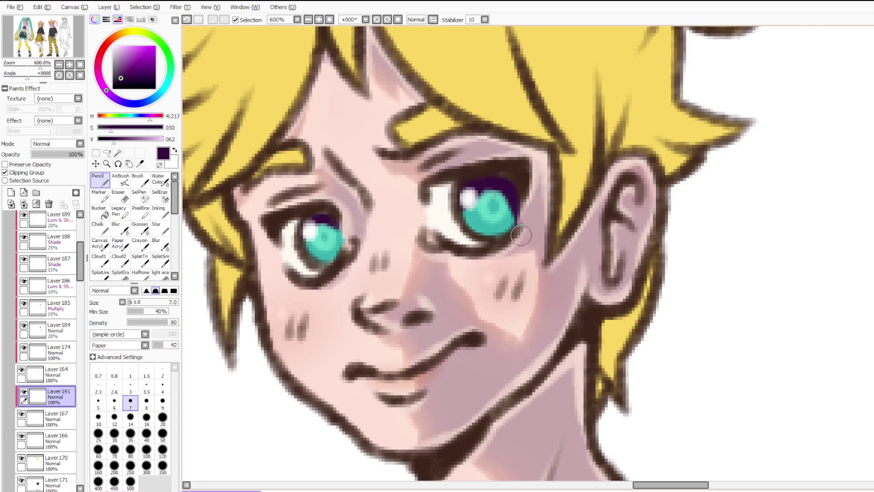
Extend the dark purple shading near the white highlights in both of Len's irises.
scroll(559, 189, down, 2)
scroll(287, 223, up, 1)
scroll(328, 195, down, 1)
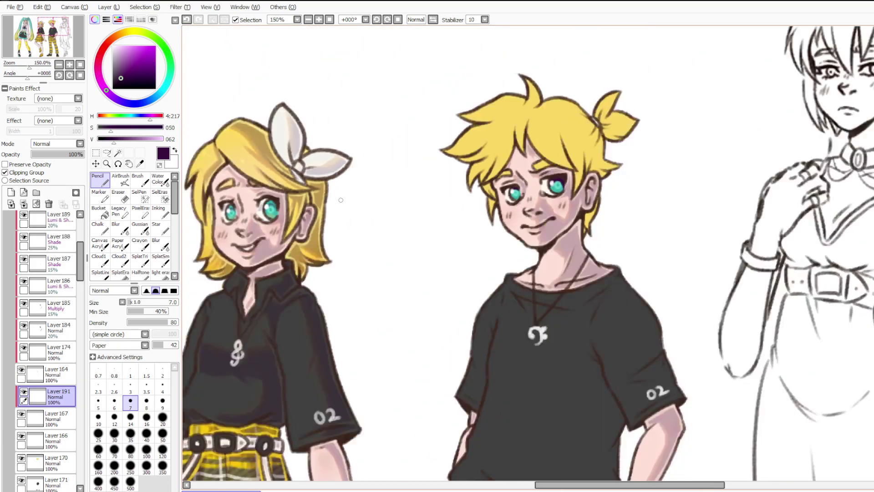
scroll(228, 222, up, 1)
scroll(689, 127, up, 3)
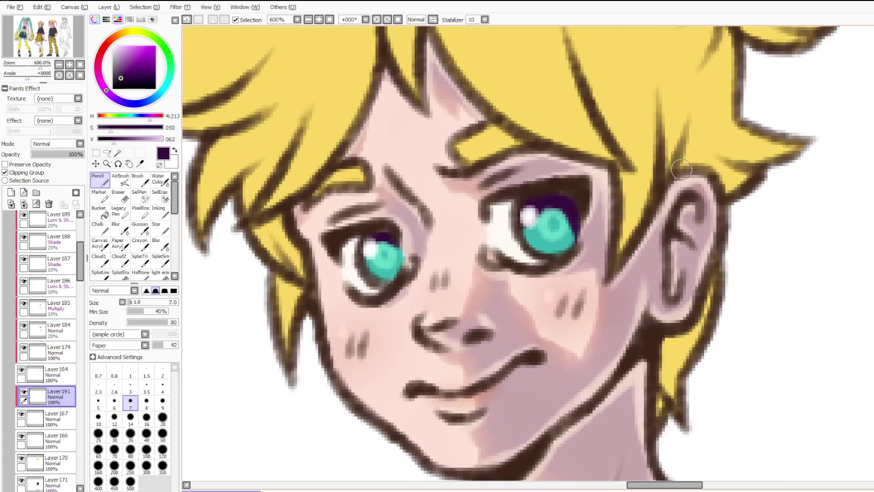
mouse_move(546, 189)
mouse_down()
mouse_move(564, 194)
mouse_move(544, 206)
mouse_up()
drag(380, 236, 401, 253)
scroll(419, 225, down, 10)
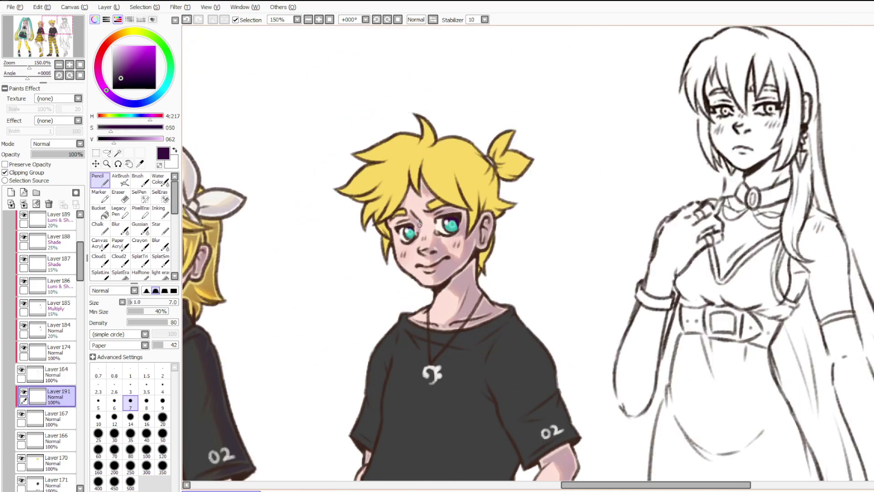
Sketch a small face outline with eyes and nose on a new topmost layer, in the blank area between Miku and Rin.
scroll(370, 264, up, 3)
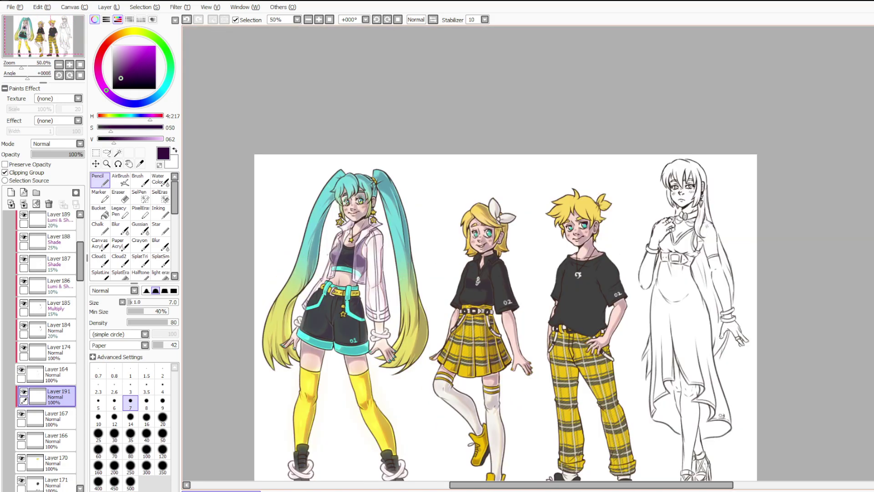
scroll(50, 266, up, 3)
click(43, 223)
click(11, 192)
scroll(379, 129, up, 2)
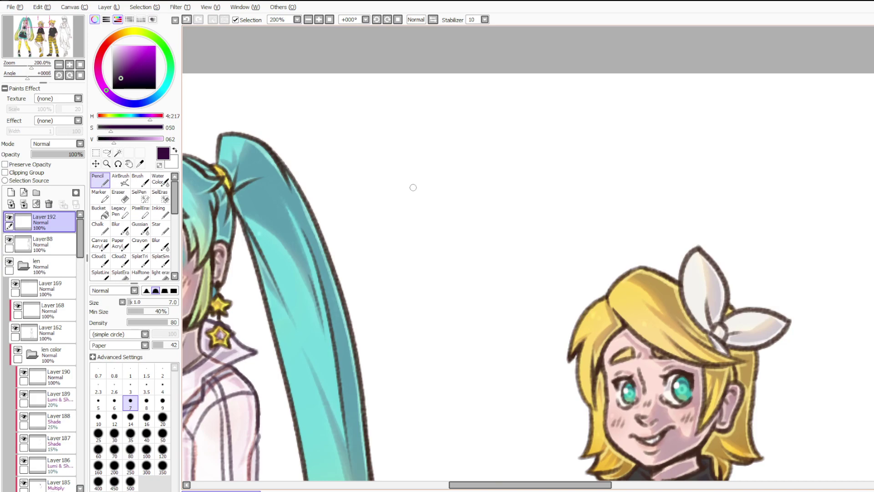
mouse_move(413, 196)
mouse_down()
mouse_move(437, 228)
mouse_move(463, 216)
mouse_move(483, 192)
mouse_up()
key(ctrl+z)
mouse_move(415, 178)
mouse_down()
mouse_move(412, 161)
mouse_move(428, 159)
mouse_move(438, 200)
mouse_move(455, 167)
mouse_move(464, 173)
mouse_move(426, 166)
mouse_move(417, 176)
mouse_move(413, 152)
mouse_move(432, 164)
mouse_move(426, 183)
mouse_move(459, 164)
mouse_move(472, 183)
mouse_up()
key(ctrl+z)
key(ctrl+z)
key(ctrl+z)
key(ctrl+z)
key(ctrl+z)
key(ctrl+z)
key(ctrl+z)
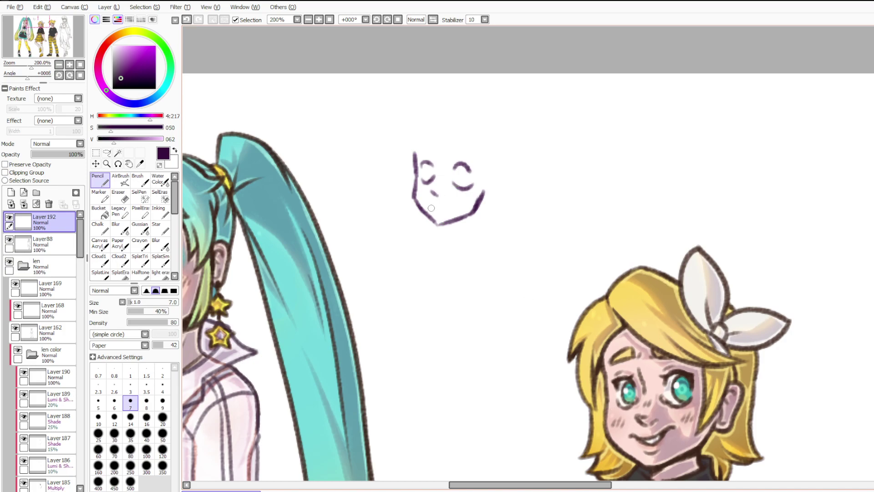
Add a mouth and pupils to the small face sketch, and undo the last stroke.
drag(430, 205, 439, 207)
mouse_move(463, 168)
mouse_down()
mouse_move(470, 185)
mouse_move(465, 169)
mouse_move(425, 180)
mouse_move(432, 173)
mouse_up()
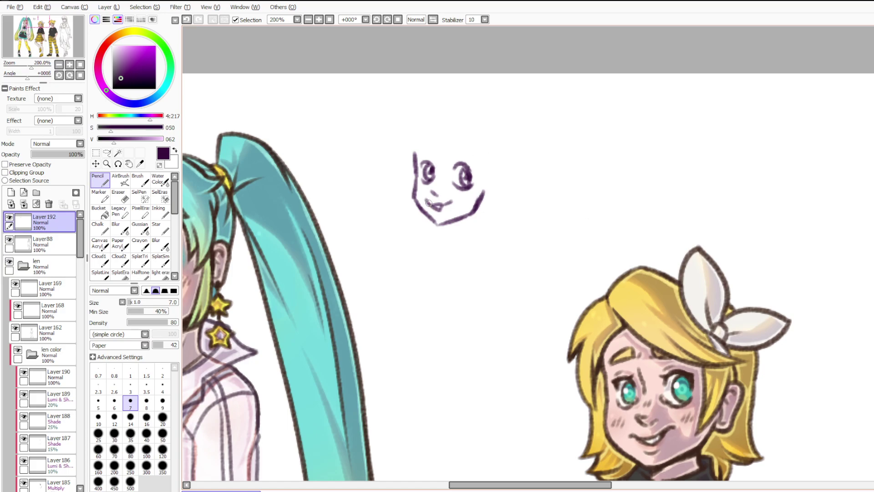
drag(417, 203, 439, 224)
key(ctrl+z)
Delete the layer holding the small face sketch.
scroll(482, 279, down, 4)
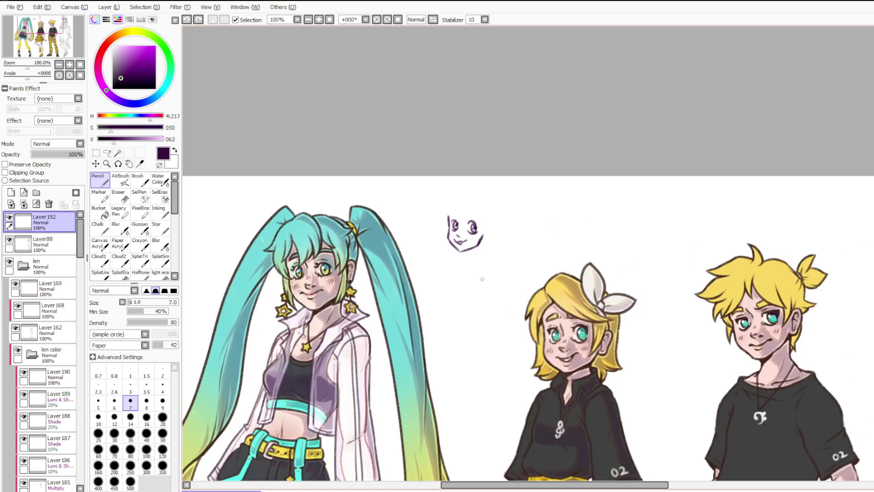
scroll(517, 398, up, 2)
click(48, 204)
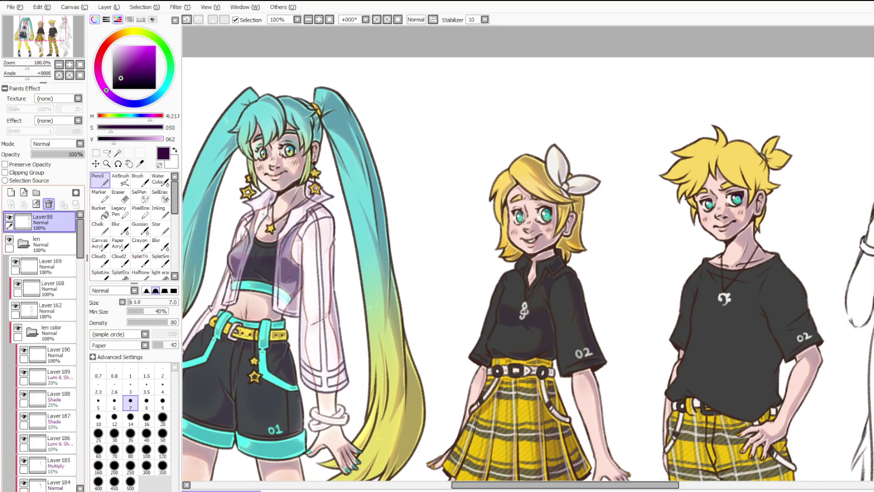
Compare Len's shaded eyes with Rin's and Miku's at different magnifications.
scroll(533, 173, down, 2)
scroll(672, 215, up, 1)
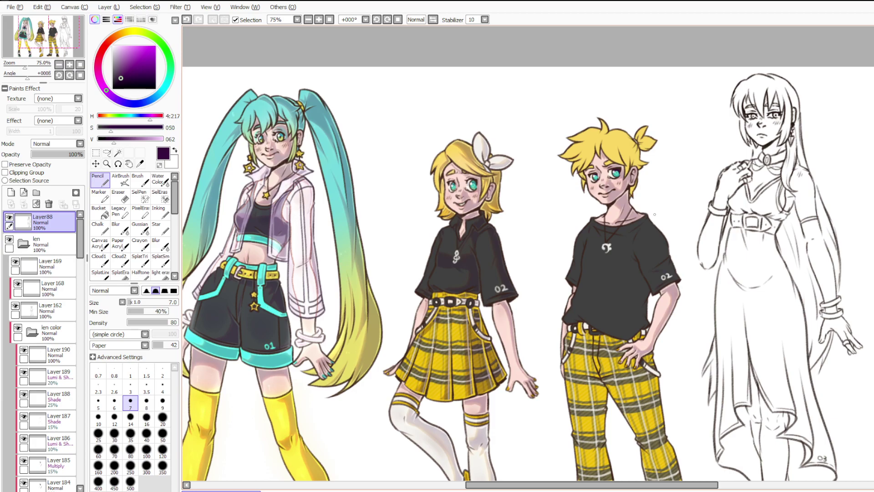
scroll(654, 214, down, 1)
scroll(654, 214, up, 2)
scroll(659, 184, up, 1)
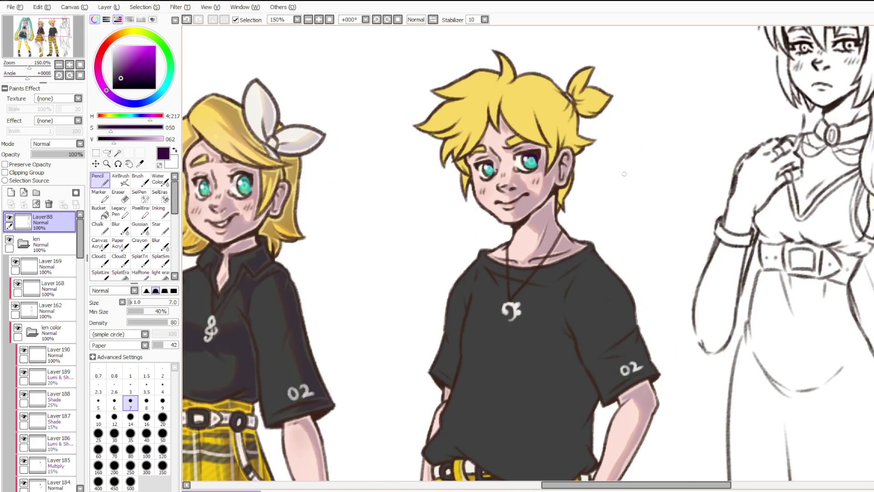
scroll(658, 184, down, 1)
scroll(528, 255, up, 1)
scroll(528, 255, down, 1)
scroll(528, 255, up, 1)
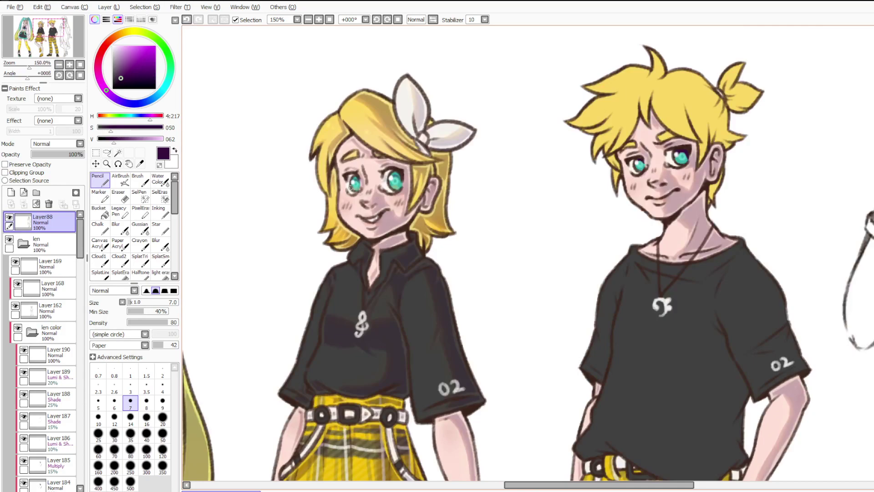
scroll(354, 191, down, 1)
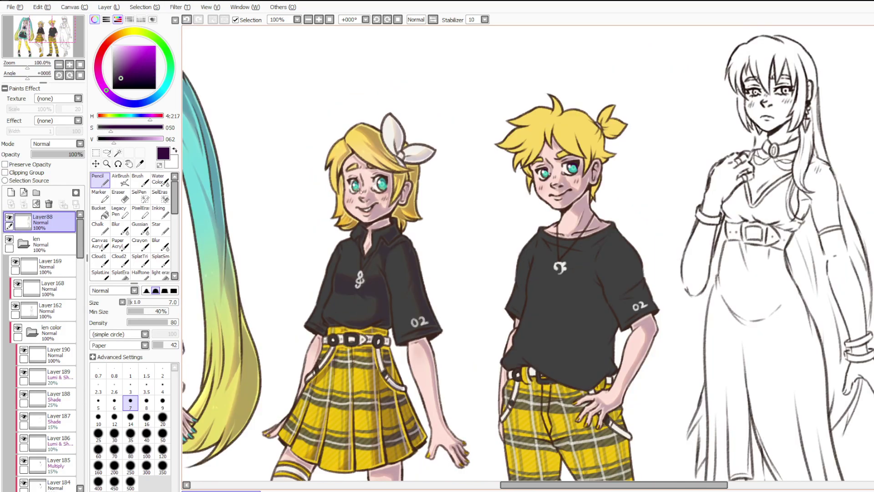
scroll(560, 186, up, 1)
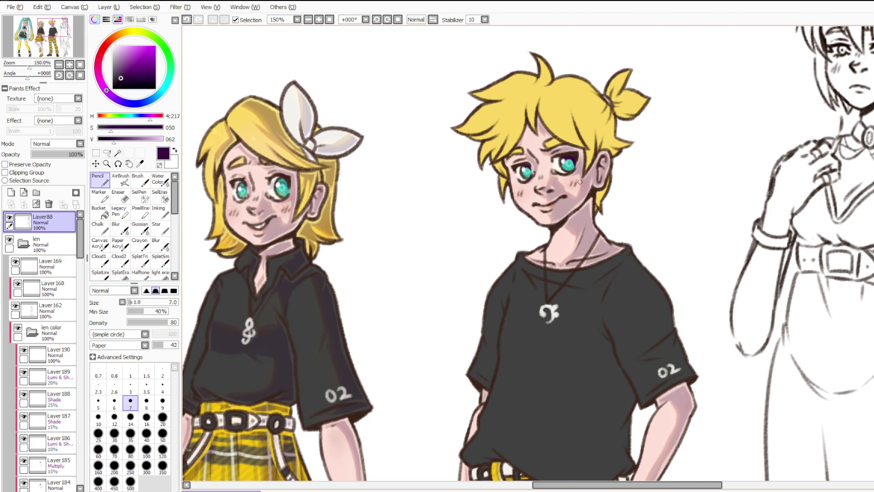
scroll(576, 177, down, 2)
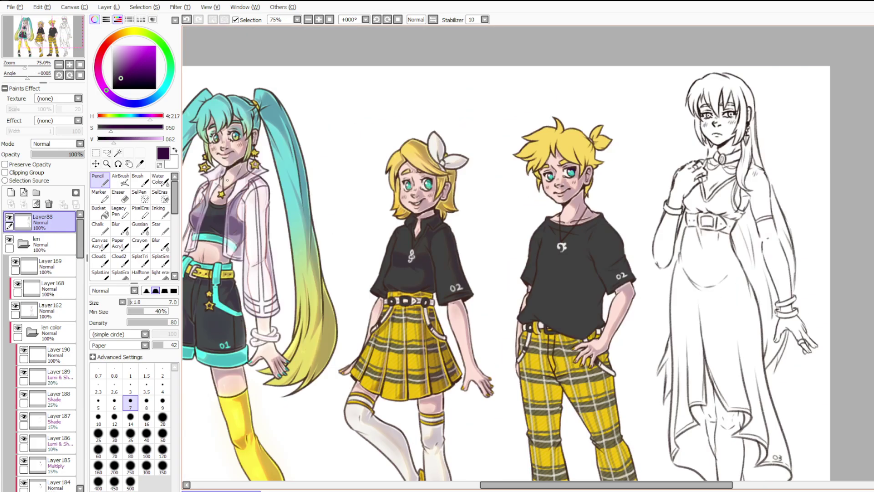
scroll(199, 142, up, 3)
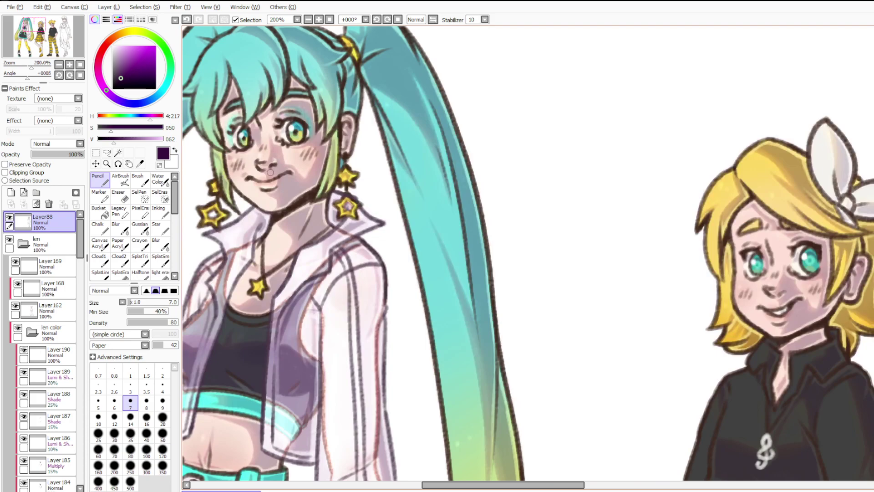
scroll(280, 175, down, 2)
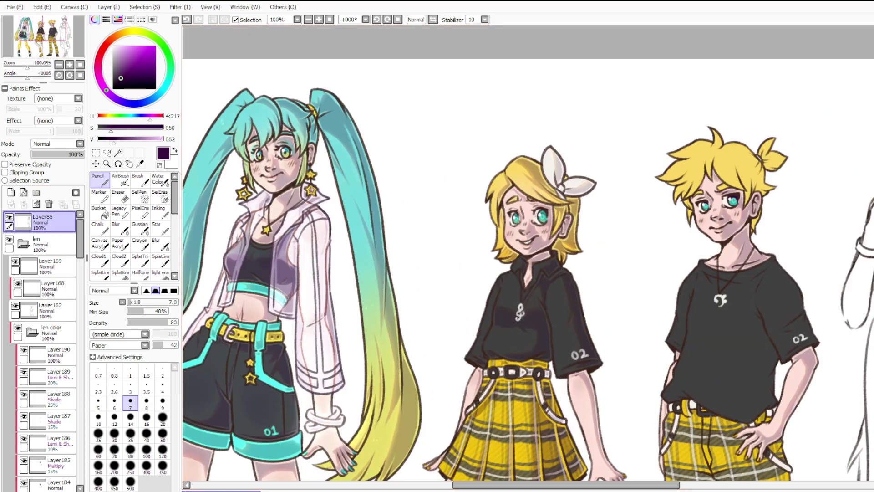
scroll(46, 282, down, 3)
scroll(264, 278, down, 1)
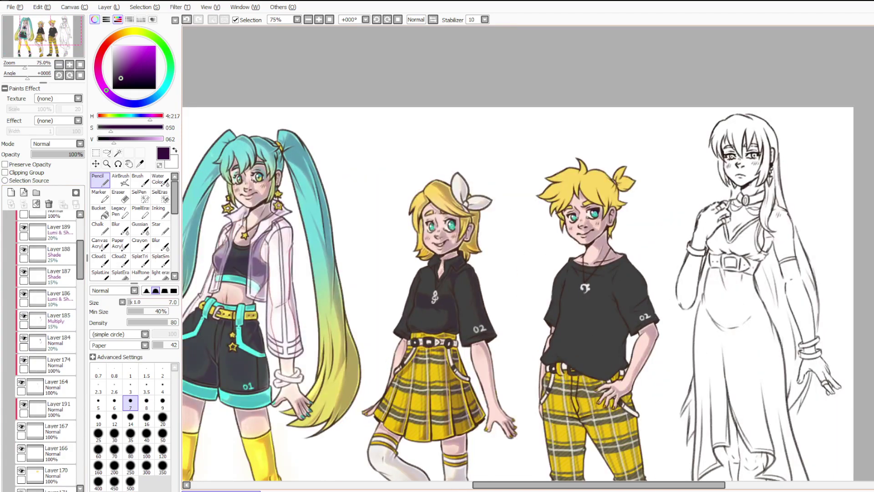
scroll(777, 163, up, 1)
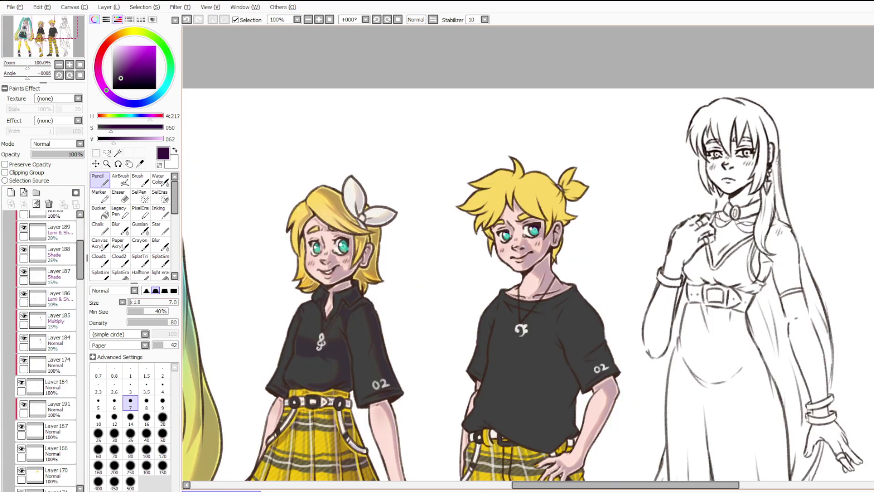
scroll(777, 163, down, 1)
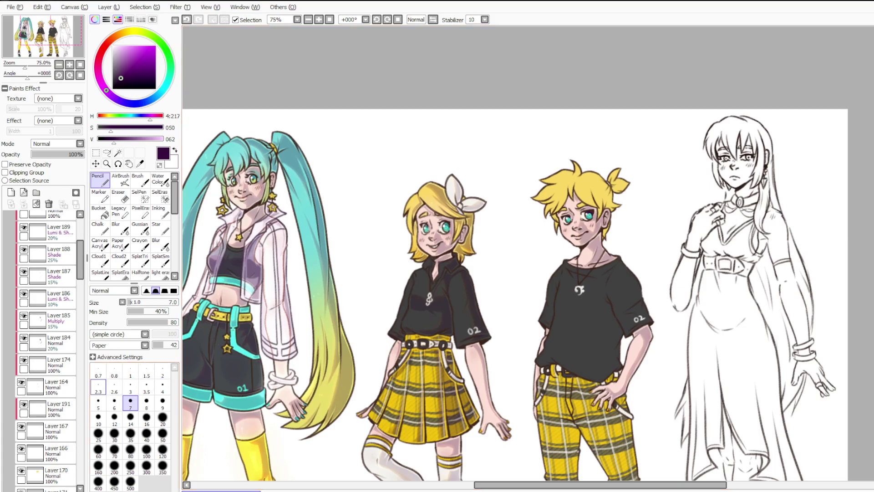
Reduce the opacity of Len's iris shadow layer, Layer191, to 25%.
scroll(34, 387, down, 2)
click(24, 340)
click(50, 344)
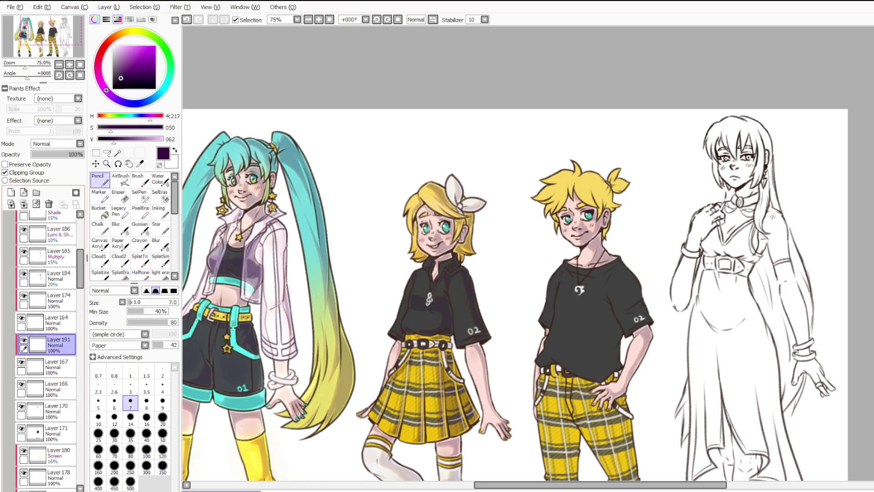
scroll(686, 253, up, 4)
scroll(420, 219, down, 1)
scroll(260, 84, up, 3)
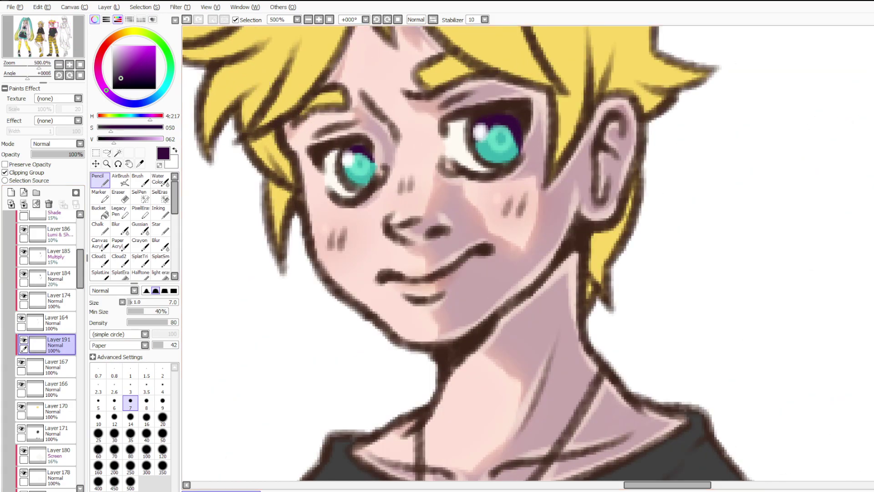
mouse_move(51, 154)
mouse_down()
mouse_move(36, 154)
mouse_move(46, 154)
mouse_up()
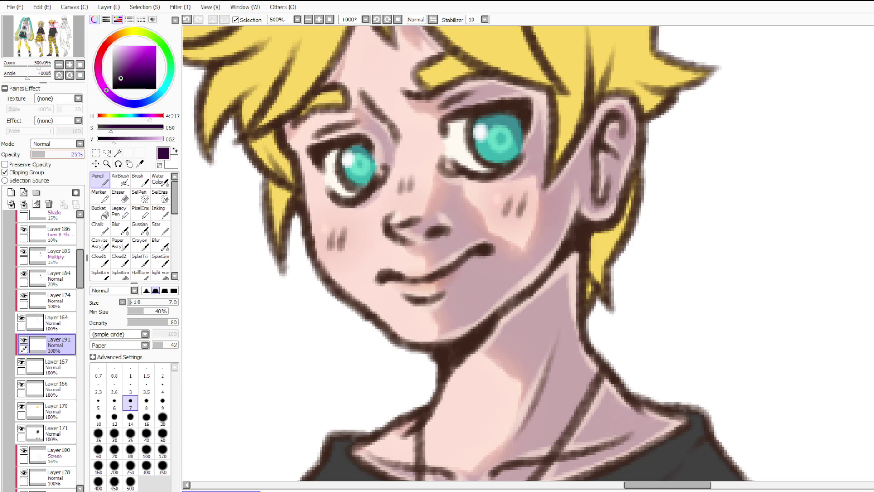
scroll(514, 145, down, 4)
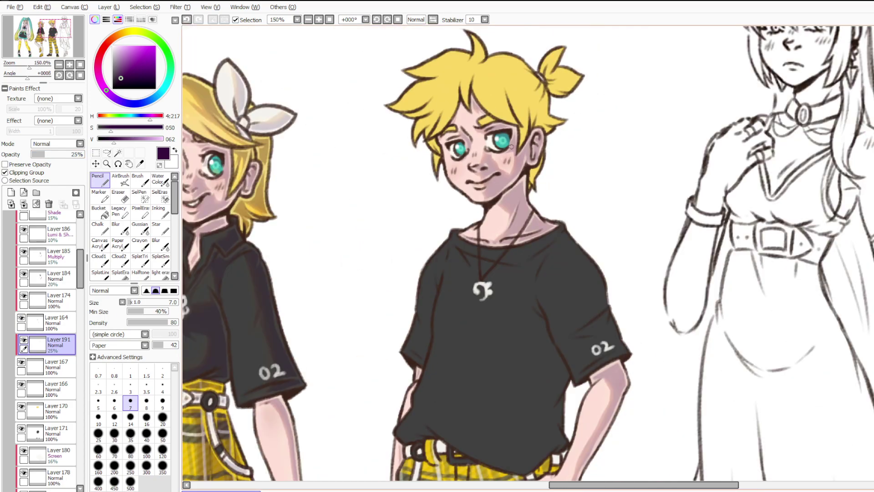
Search the layer list for Rin's iris layer, Layer102, and the layers clipped to it.
scroll(227, 170, up, 2)
scroll(45, 350, down, 6)
click(54, 354)
scroll(46, 350, up, 1)
click(54, 343)
click(55, 365)
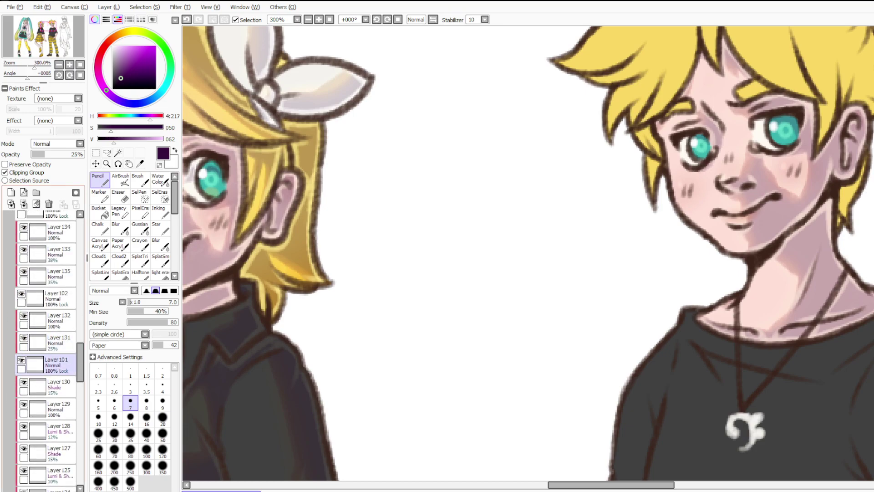
scroll(46, 350, up, 1)
click(55, 353)
click(55, 330)
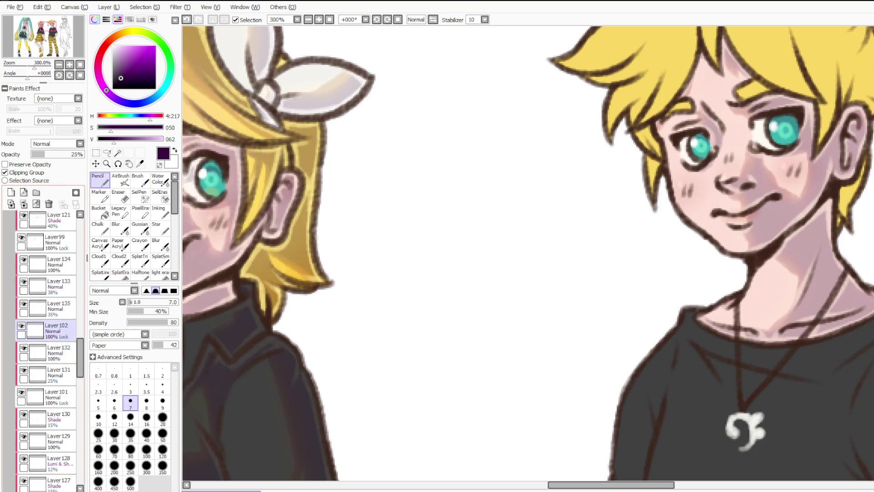
Toggle Layer135 and Layer133 off and on to check what each contributes to Rin's irises.
click(54, 309)
click(24, 304)
click(23, 303)
click(55, 286)
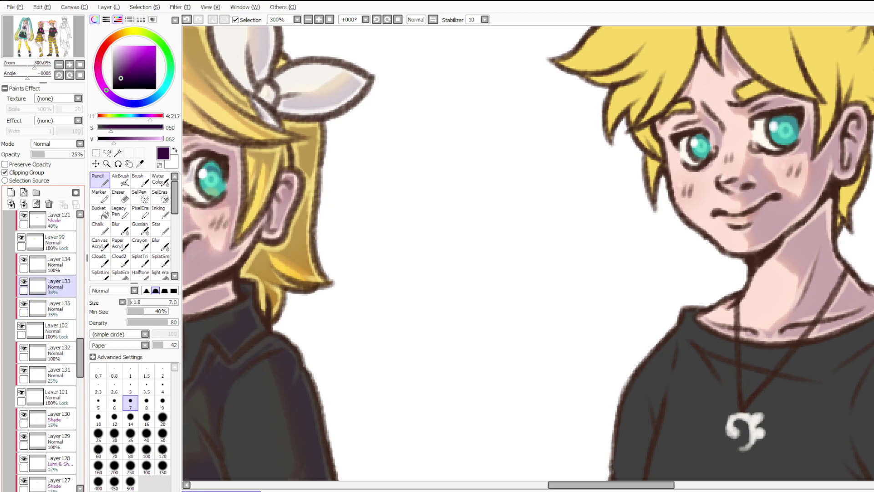
click(23, 281)
click(23, 282)
Raise Rin's Layer133 to full opacity, sample the green of her iris, and undo the opacity change.
click(55, 286)
click(83, 154)
right_click(213, 192)
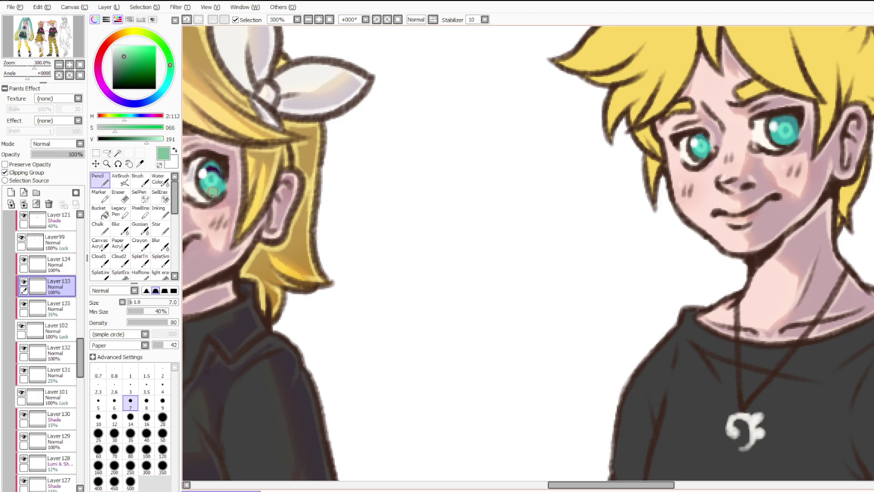
key(ctrl+z)
Sample the light orange iris colour from Rin's Layer135 at full opacity, and restore the layer's opacity.
ctrl+click(54, 309)
click(55, 309)
click(84, 154)
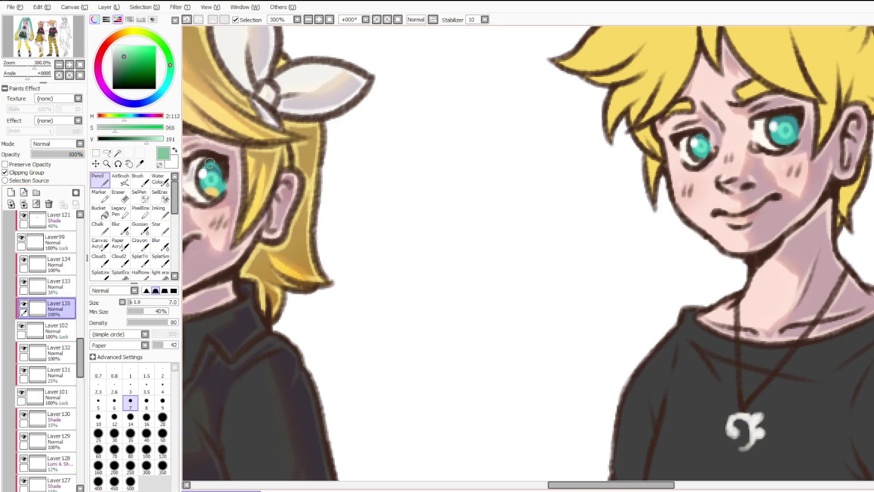
right_click(212, 192)
key(ctrl+z)
Check Len's iris shading by toggling Layer191 off and on, and set its opacity to 38%.
scroll(46, 351, up, 10)
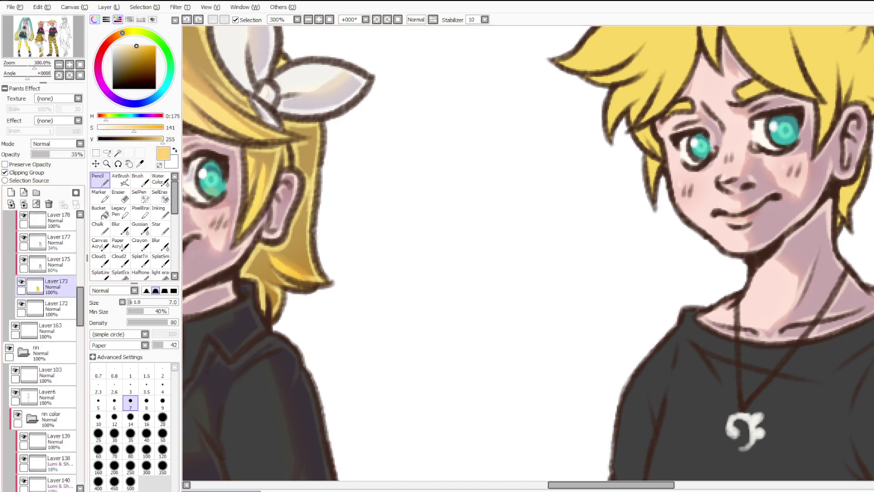
scroll(498, 284, down, 1)
scroll(538, 265, up, 2)
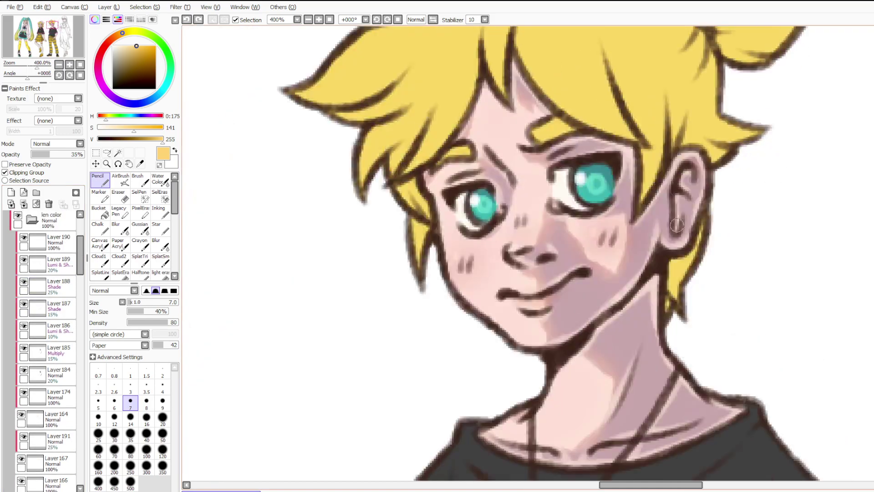
scroll(50, 378, down, 1)
click(59, 392)
click(24, 389)
click(23, 388)
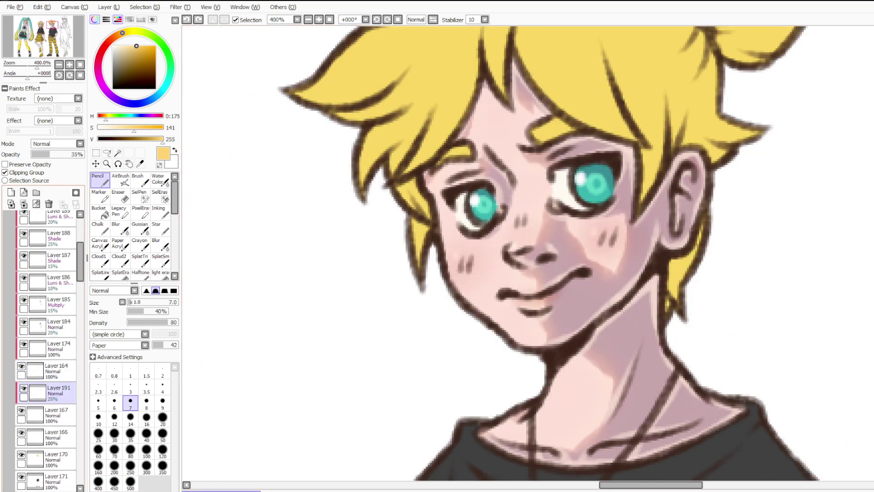
click(54, 393)
drag(50, 155, 52, 155)
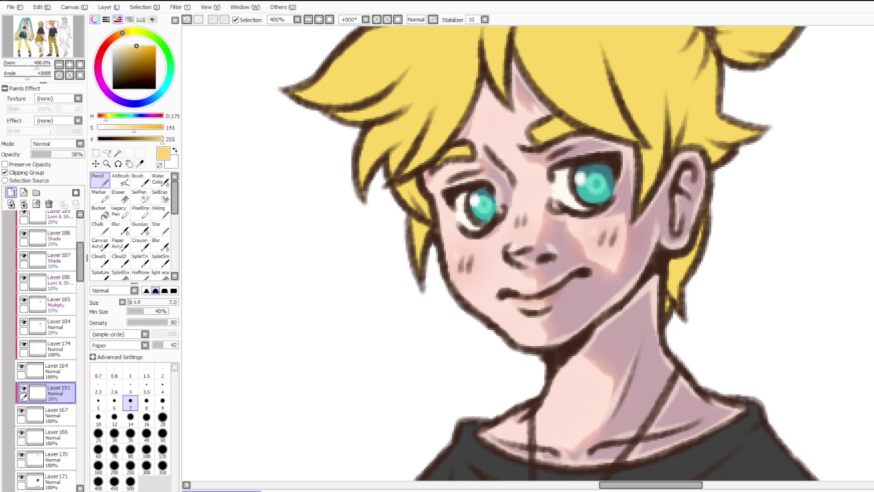
Add a clipped layer above Layer191, paint light orange along the bottoms of Len's irises, and set the layer's opacity to 34%.
click(11, 192)
click(18, 173)
scroll(451, 201, up, 1)
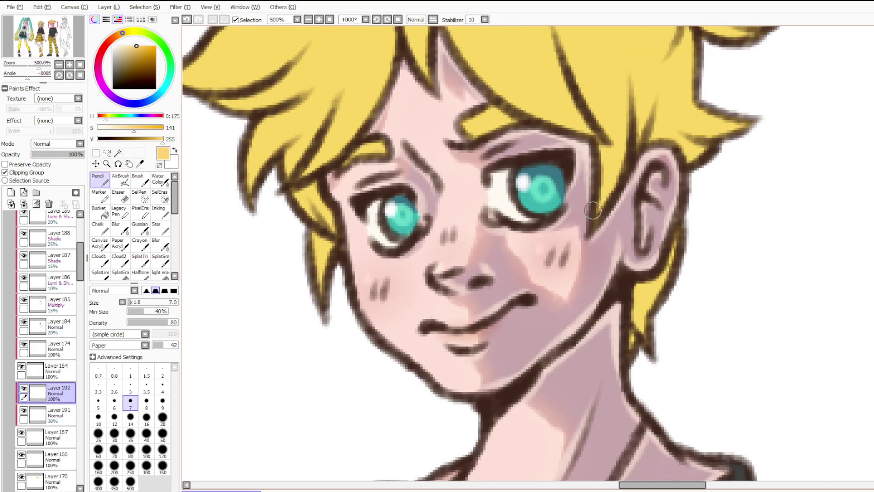
drag(530, 207, 548, 208)
key(ctrl+z)
drag(396, 230, 403, 227)
click(44, 155)
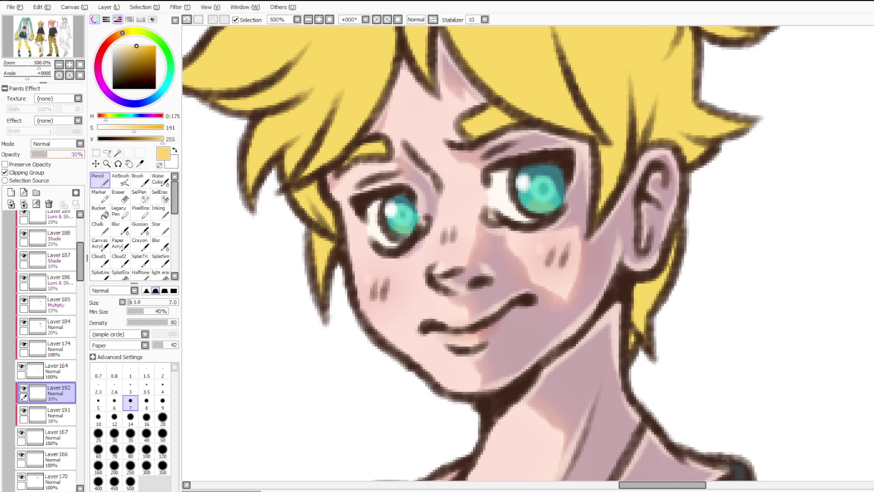
scroll(675, 398, down, 4)
scroll(255, 397, up, 2)
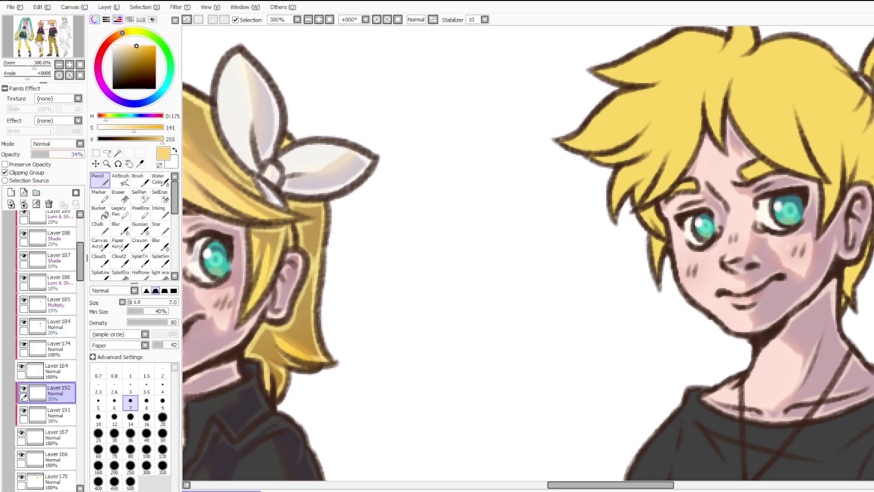
scroll(261, 139, down, 2)
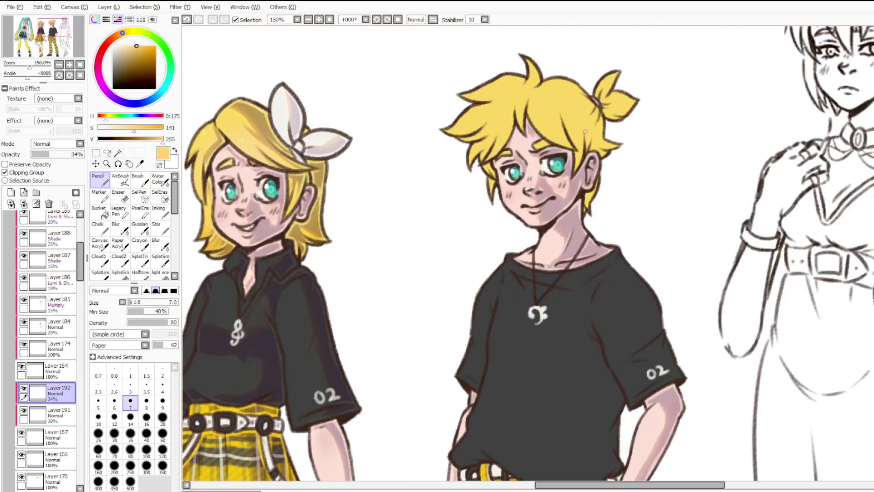
Sample the teal of Len's iris, brighten it slightly, and paint it across the upper irises on a new layer above Layer192.
scroll(575, 154, up, 5)
alt+click(455, 213)
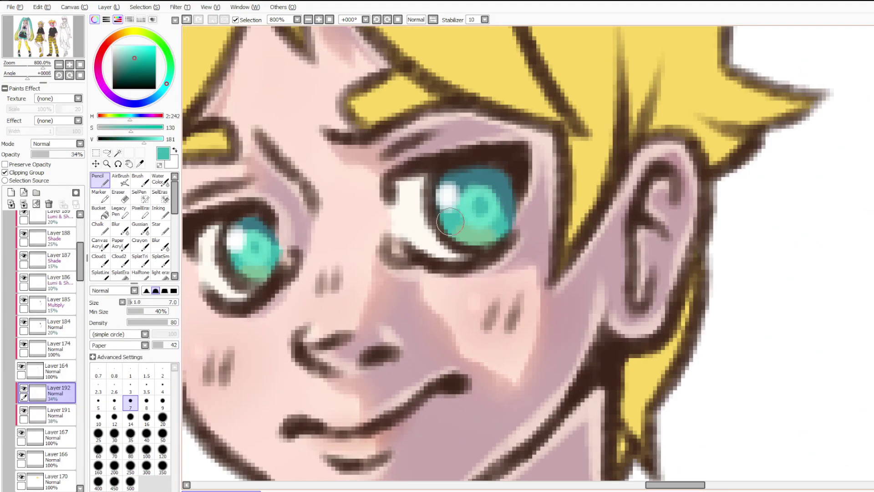
click(10, 192)
drag(144, 139, 147, 140)
mouse_move(440, 188)
mouse_down()
mouse_move(488, 157)
mouse_move(449, 175)
mouse_move(516, 183)
mouse_up()
mouse_move(230, 228)
mouse_down()
mouse_move(262, 220)
mouse_move(278, 239)
mouse_up()
scroll(545, 87, down, 2)
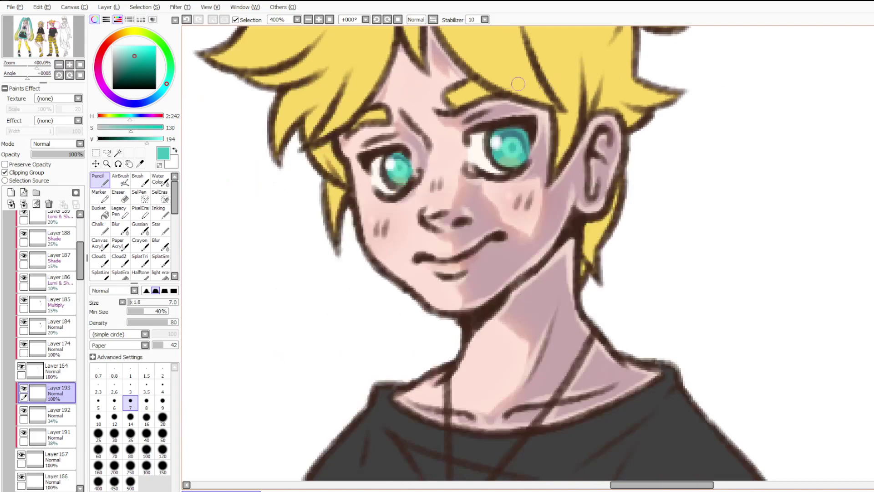
Sample the dark purple shadow colour from Layer184 at full opacity with Layer185 hidden, and restore both layers.
click(59, 437)
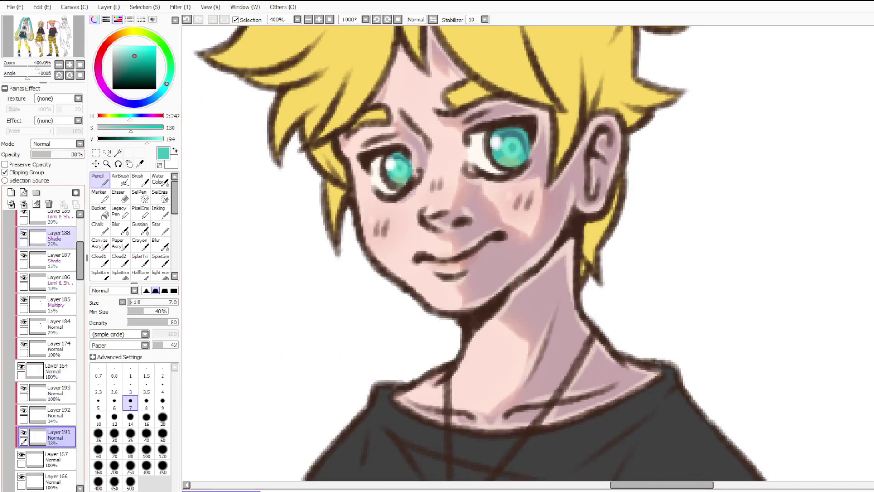
click(60, 326)
drag(68, 154, 85, 154)
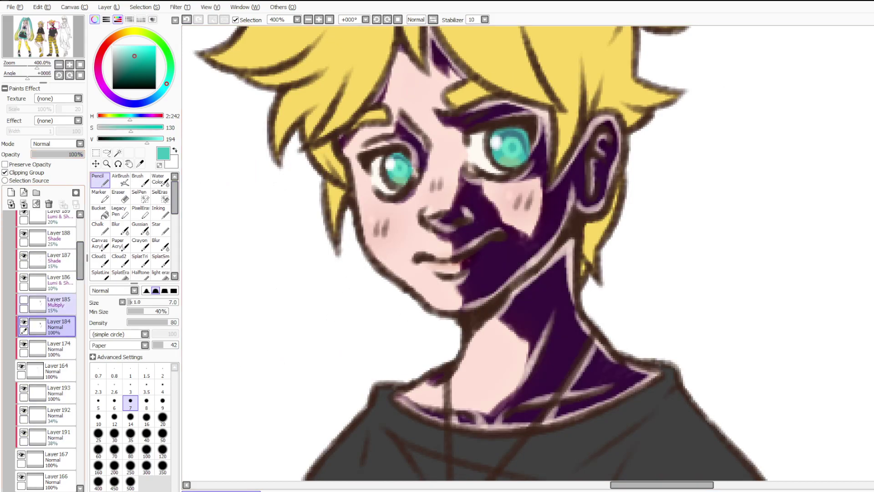
right_click(488, 282)
key(ctrl+z)
click(23, 300)
scroll(45, 341, down, 3)
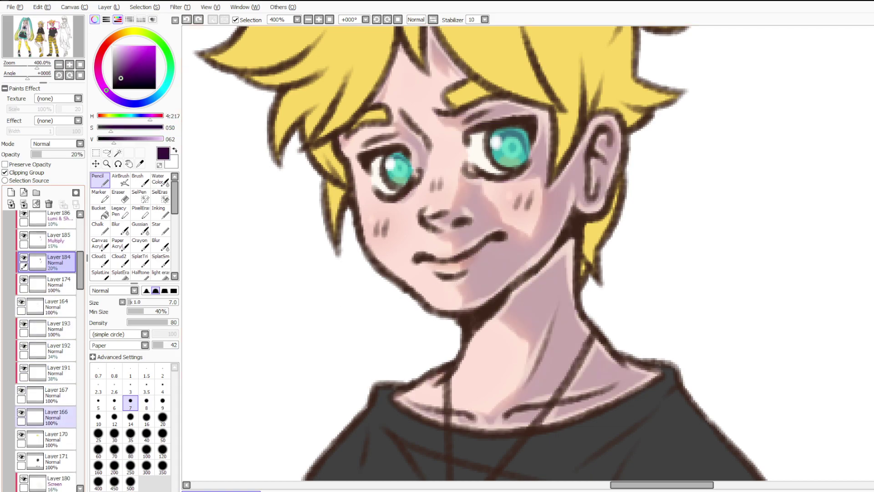
Add a layer clipped to Layer166, paint dark purple shadows on the upper whites of Len's eyes, and set its opacity to 25%.
click(54, 415)
click(10, 192)
click(5, 172)
scroll(465, 114, up, 1)
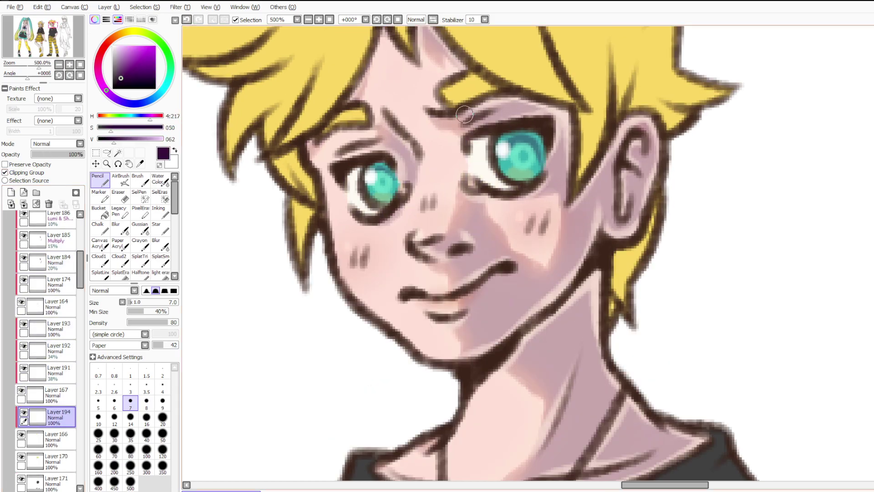
mouse_move(470, 160)
mouse_down()
mouse_move(487, 145)
mouse_move(469, 139)
mouse_move(480, 148)
mouse_up()
key(ctrl+z)
mouse_move(351, 183)
mouse_down()
mouse_move(368, 175)
mouse_move(355, 174)
mouse_move(341, 190)
mouse_move(365, 176)
mouse_move(298, 156)
mouse_move(341, 188)
mouse_move(358, 178)
mouse_up()
mouse_move(467, 162)
mouse_down()
mouse_move(504, 147)
mouse_move(488, 154)
mouse_up()
key(ctrl+z)
drag(48, 154, 44, 155)
Sample the off-white of Len's eye and soften the eye-white shadows with it on a new layer above Layer194.
alt+click(479, 168)
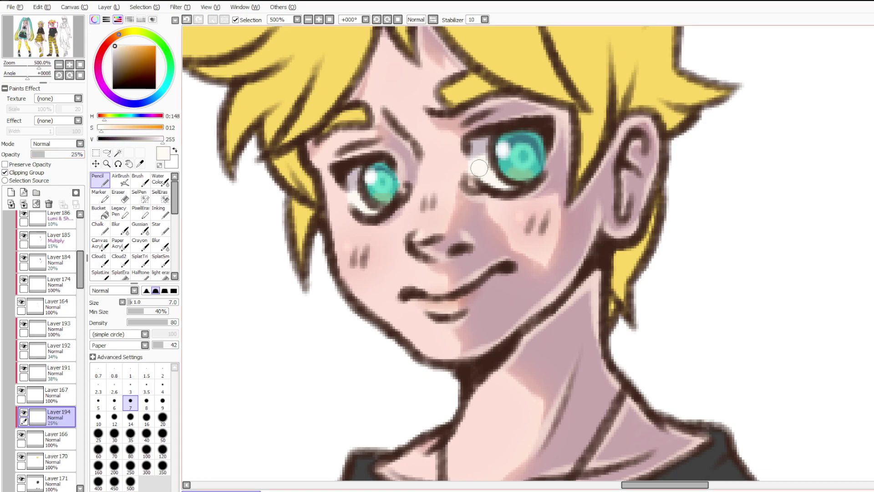
key(ctrl+shift+n)
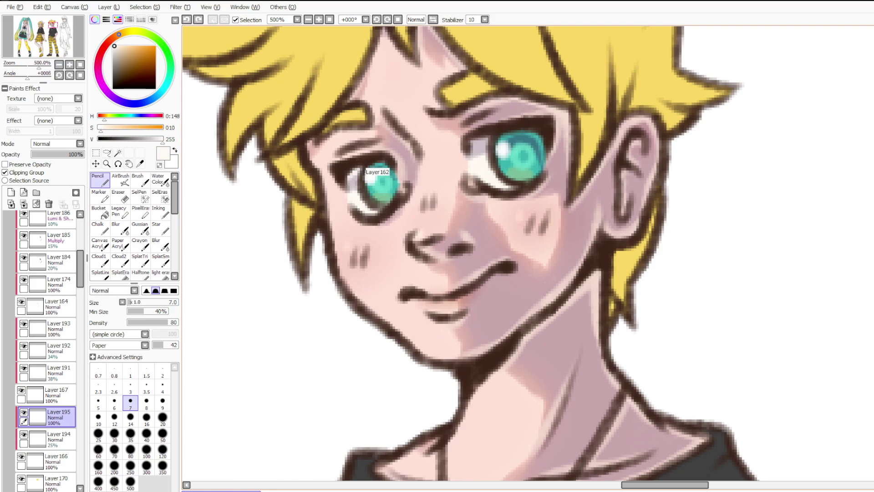
drag(358, 169, 363, 190)
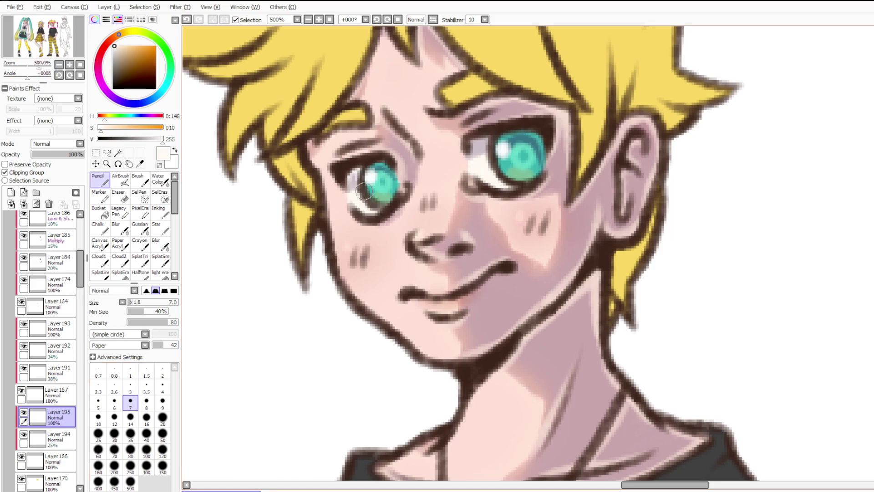
mouse_move(469, 159)
mouse_down()
mouse_move(481, 137)
mouse_move(492, 153)
mouse_up()
Examine Len's shaded eyes alongside Rin and Miku across the line-up.
scroll(501, 156, down, 5)
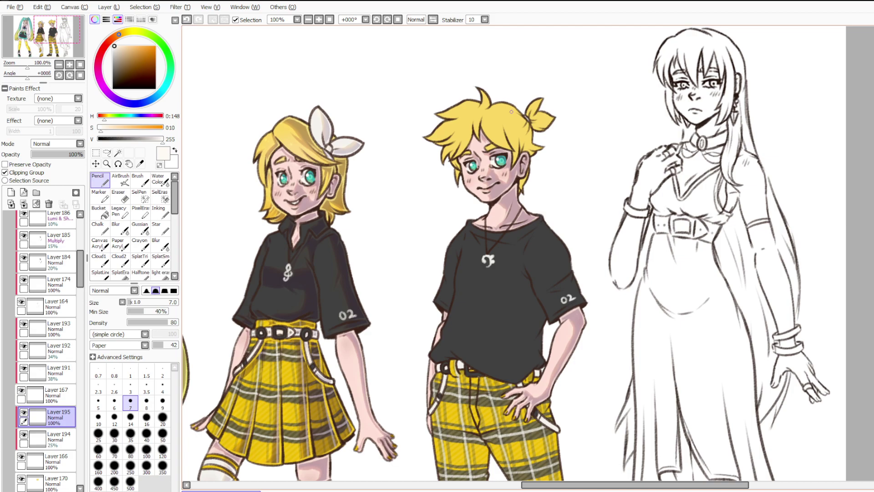
scroll(460, 135, down, 2)
scroll(201, 129, up, 2)
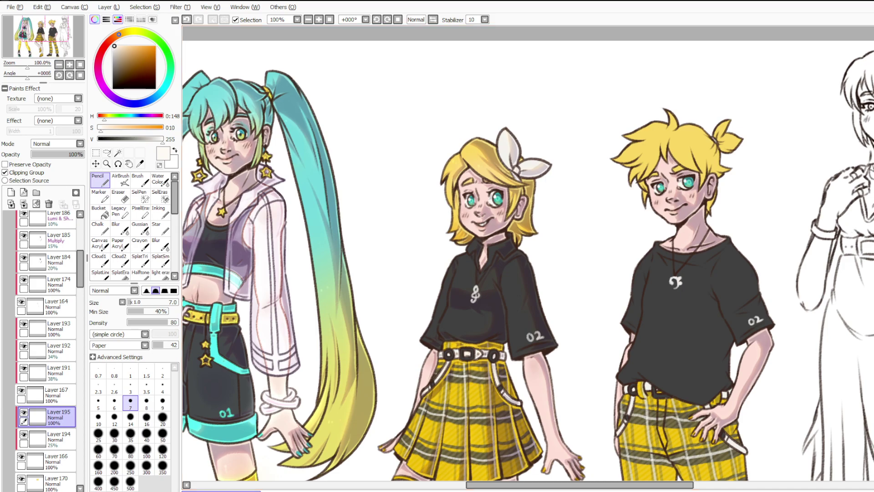
click(15, 7)
key(Escape)
scroll(520, 63, down, 2)
scroll(336, 186, up, 4)
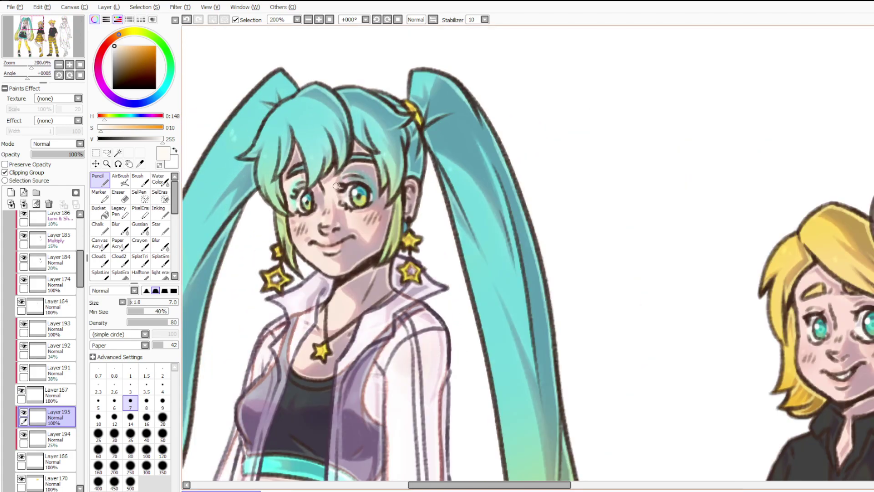
scroll(336, 185, down, 2)
scroll(46, 319, up, 5)
Add a layer above Layer88 and sketch a black eye outline in the blank space between Miku and Rin.
click(45, 244)
click(46, 222)
click(11, 193)
click(112, 88)
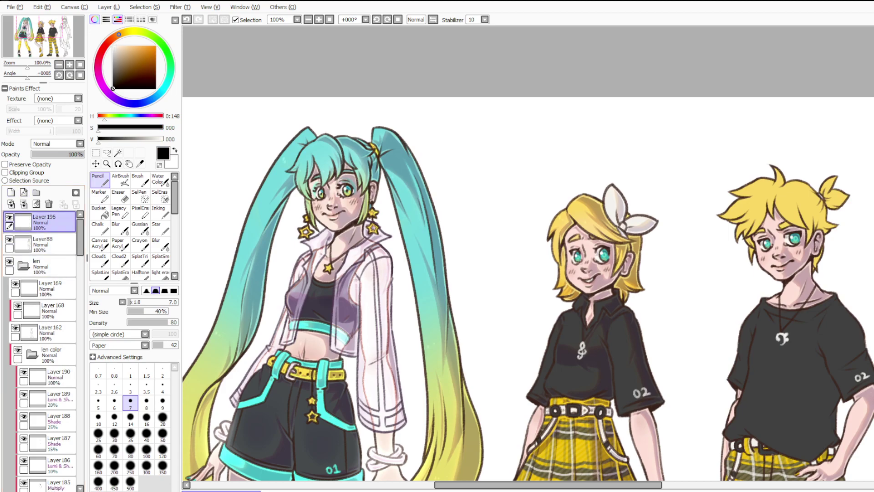
scroll(518, 149, up, 3)
mouse_move(366, 160)
mouse_down()
mouse_move(418, 146)
mouse_move(439, 168)
mouse_up()
mouse_move(390, 152)
mouse_down()
mouse_move(397, 205)
mouse_move(434, 181)
mouse_up()
mouse_move(370, 187)
mouse_down()
mouse_move(404, 216)
mouse_move(435, 200)
mouse_up()
key(ctrl+z)
key(ctrl+z)
drag(374, 203, 437, 200)
Try painting a teal iris on a new layer beneath the sketched eye outline.
click(46, 244)
click(10, 192)
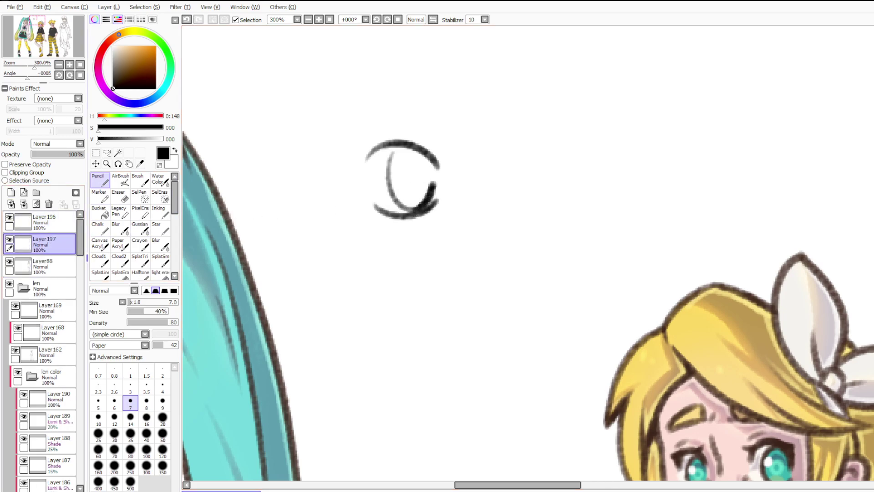
drag(158, 94, 151, 99)
click(142, 59)
click(163, 88)
click(144, 61)
click(162, 419)
mouse_move(402, 159)
mouse_down()
mouse_move(410, 196)
mouse_move(420, 175)
mouse_move(411, 203)
mouse_move(412, 173)
mouse_up()
click(147, 419)
key(ctrl+z)
key(ctrl+z)
Paint a white highlight over the iris's upper-left outline on Layer196 with a size 9 brush.
drag(121, 52, 75, 8)
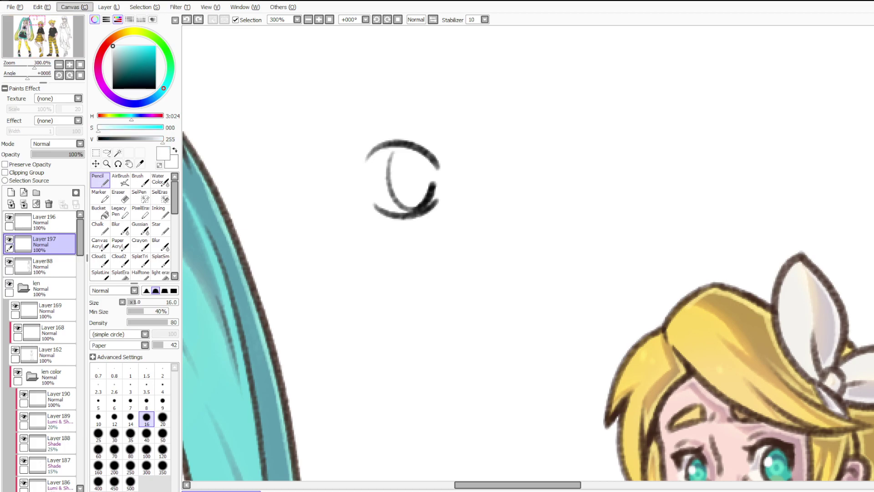
click(45, 222)
click(163, 404)
drag(392, 159, 390, 169)
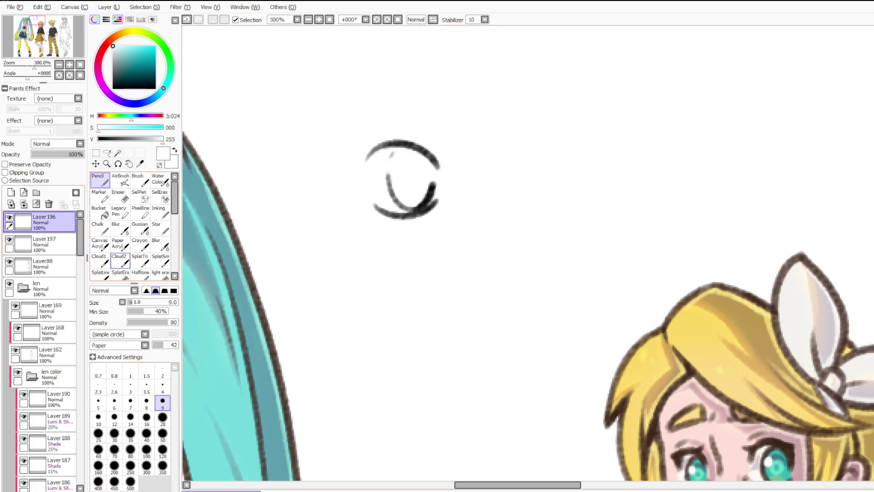
Add a layer directly above Layer88 and fill the sketched eye's iris with dark teal using a larger brush.
click(46, 244)
click(45, 267)
click(11, 192)
click(147, 64)
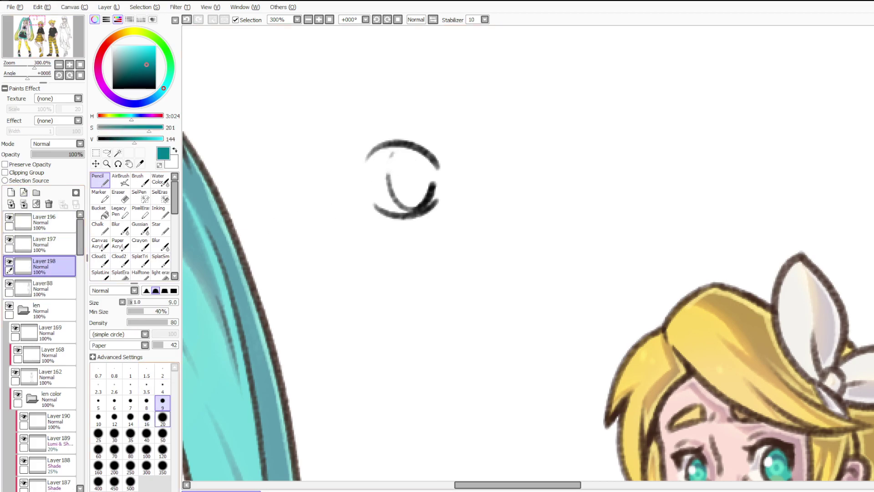
key(bracketright)
key(bracketright)
key(bracketright)
key(bracketright)
key(bracketright)
mouse_move(405, 201)
mouse_down()
mouse_move(409, 158)
mouse_move(409, 196)
mouse_move(416, 185)
mouse_move(405, 157)
mouse_move(410, 186)
mouse_move(420, 174)
mouse_move(412, 172)
mouse_move(417, 163)
mouse_move(406, 166)
mouse_move(410, 183)
mouse_up()
Try shading the centre of the sketched iris with darker teal, using brush sizes 12 and 14.
click(139, 71)
key(ctrl+z)
click(133, 80)
click(114, 417)
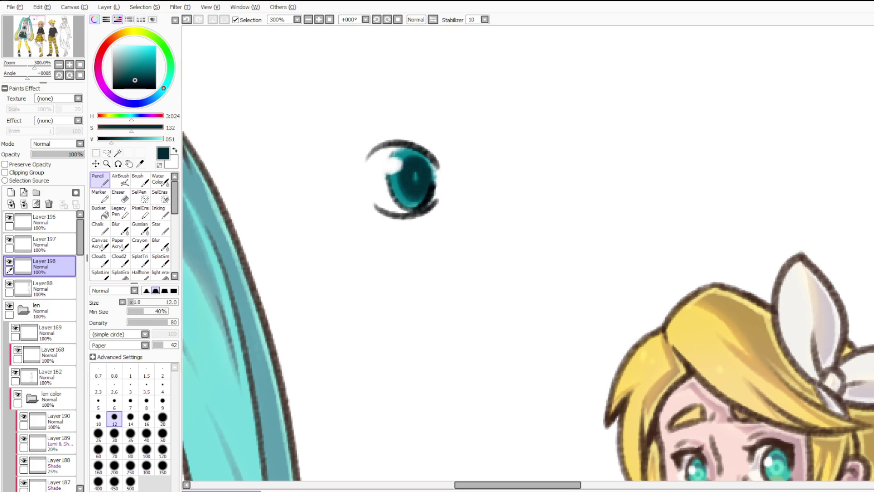
key(ctrl+z)
click(134, 77)
click(130, 417)
mouse_move(403, 157)
mouse_down()
mouse_move(414, 195)
mouse_move(417, 174)
mouse_up()
key(ctrl+z)
Undo the dark shading and the dark teal base of the sketched iris.
scroll(396, 167, down, 3)
scroll(413, 150, up, 3)
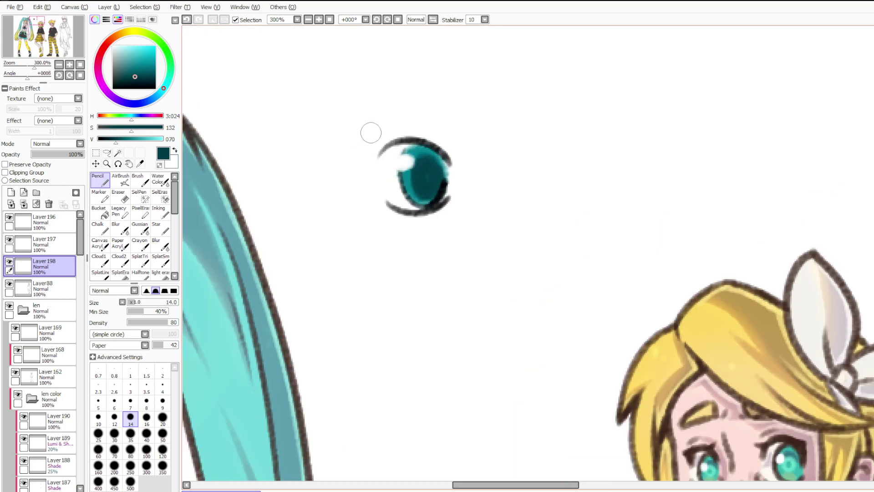
scroll(361, 134, down, 4)
scroll(385, 130, up, 5)
key(ctrl+z)
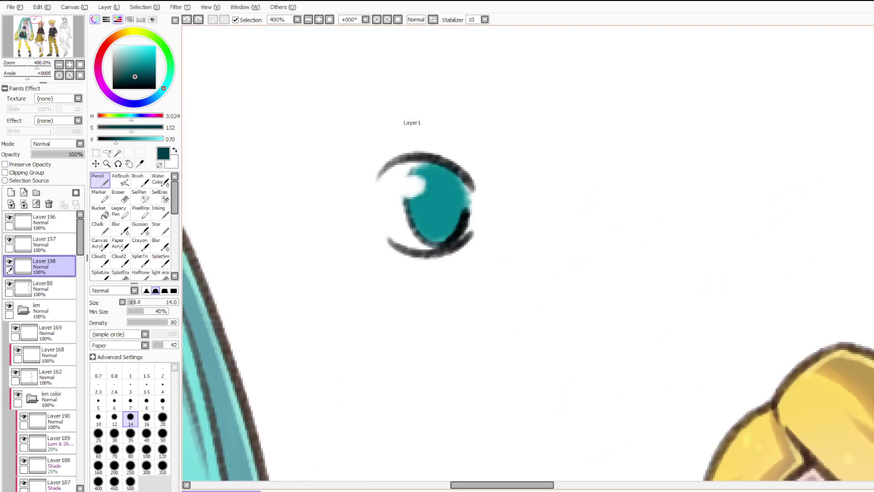
key(ctrl+z)
Choose a lighter, slightly greener teal and fill the sketched eye's iris with it on Layer198.
drag(137, 63, 136, 59)
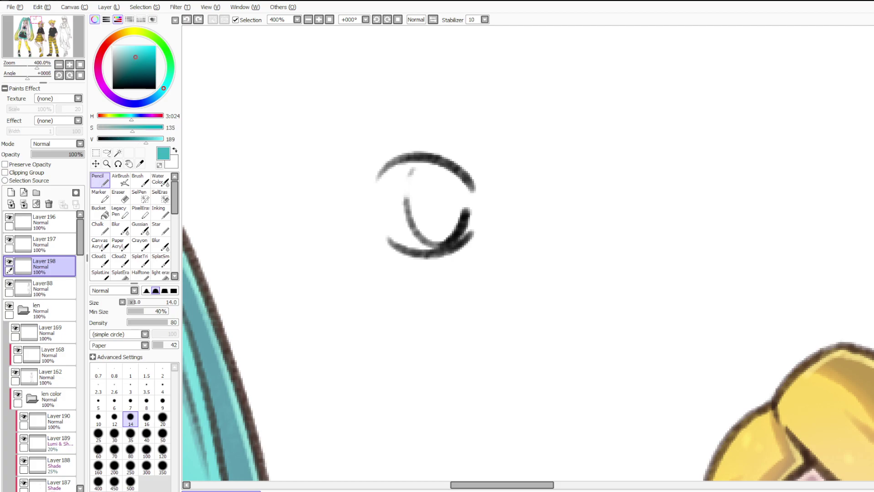
click(160, 92)
drag(160, 92, 165, 86)
drag(412, 191, 448, 230)
key(ctrl+z)
mouse_move(433, 175)
mouse_down()
mouse_move(449, 229)
mouse_move(457, 208)
mouse_move(431, 198)
mouse_move(450, 222)
mouse_move(451, 194)
mouse_move(423, 177)
mouse_move(439, 230)
mouse_up()
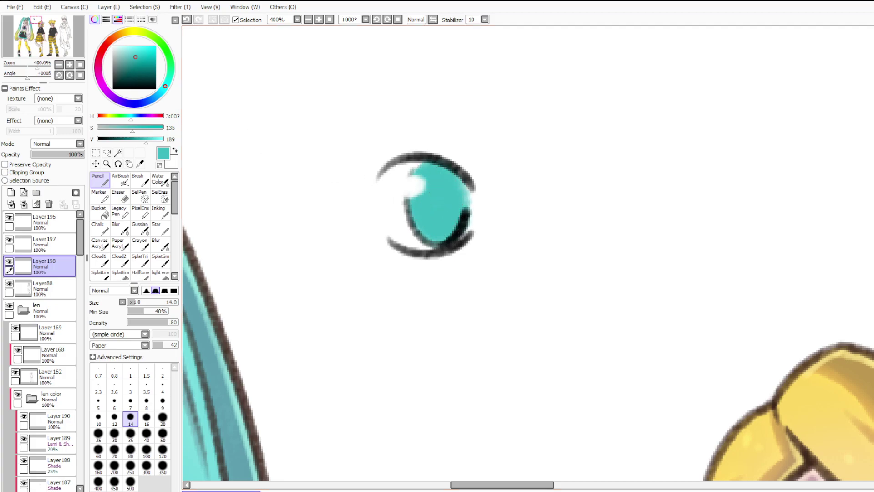
Shade the middle of the sketched iris with a slightly darker teal.
click(138, 61)
drag(437, 201, 418, 185)
key(ctrl+z)
mouse_move(437, 218)
mouse_down()
mouse_move(432, 205)
mouse_move(449, 214)
mouse_move(455, 182)
mouse_up()
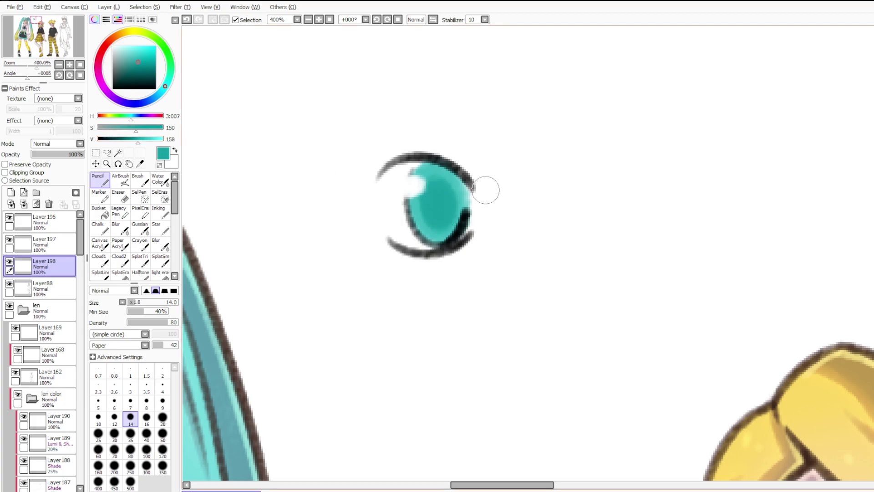
scroll(482, 183, down, 4)
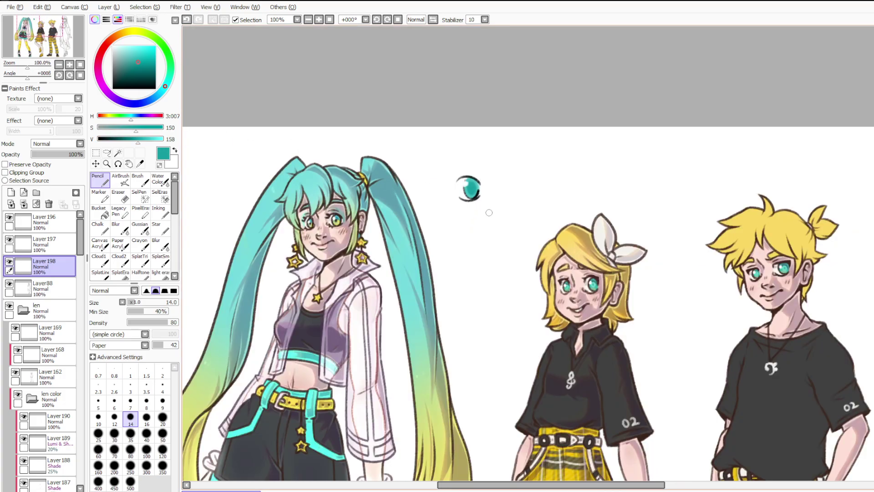
Merge the sketched eye's layers into one and make a rectangular selection around the eye.
click(44, 221)
click(24, 204)
click(23, 204)
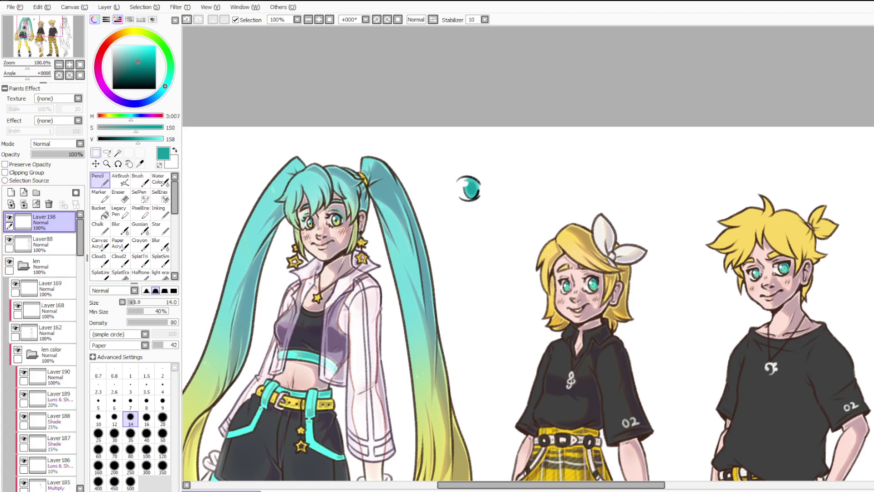
click(96, 153)
scroll(537, 181, up, 2)
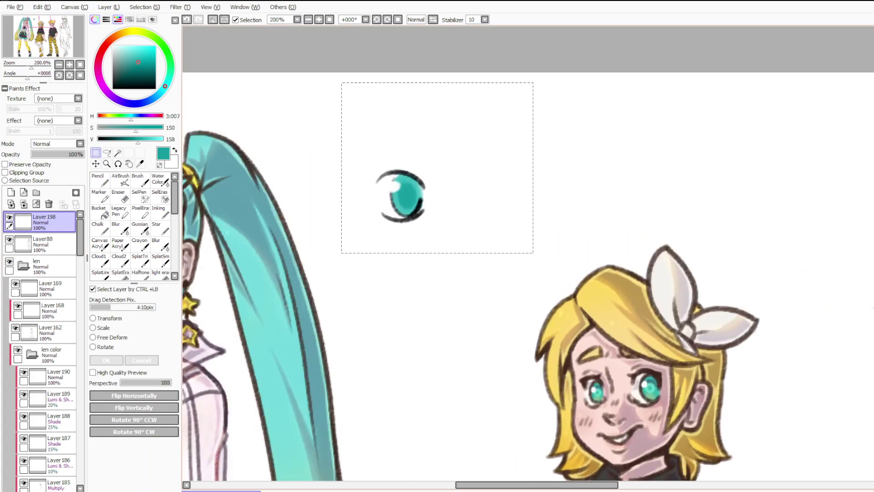
Undo back to before the sketched eye was drawn, and redo its outline, iris painting and layer merge.
key(ctrl+z)
key(ctrl+z)
key(ctrl+z)
key(ctrl+z)
key(ctrl+z)
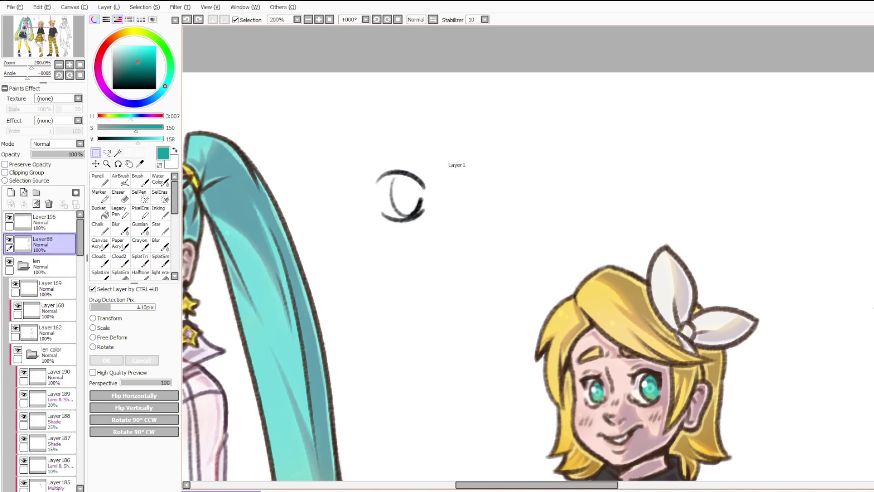
key(ctrl+z)
key(ctrl+z)
key(ctrl+z)
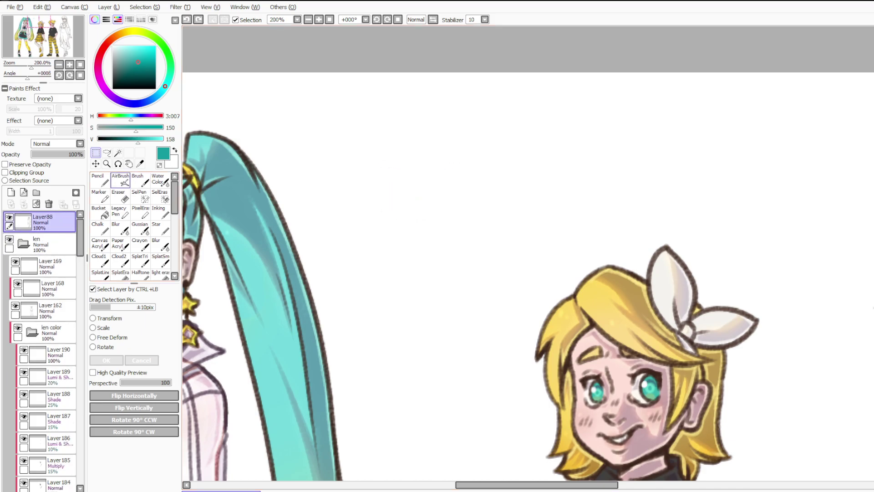
key(ctrl+y)
key(ctrl+y)
key(ctrl+y)
key(ctrl+y)
key(ctrl+y)
scroll(514, 192, down, 2)
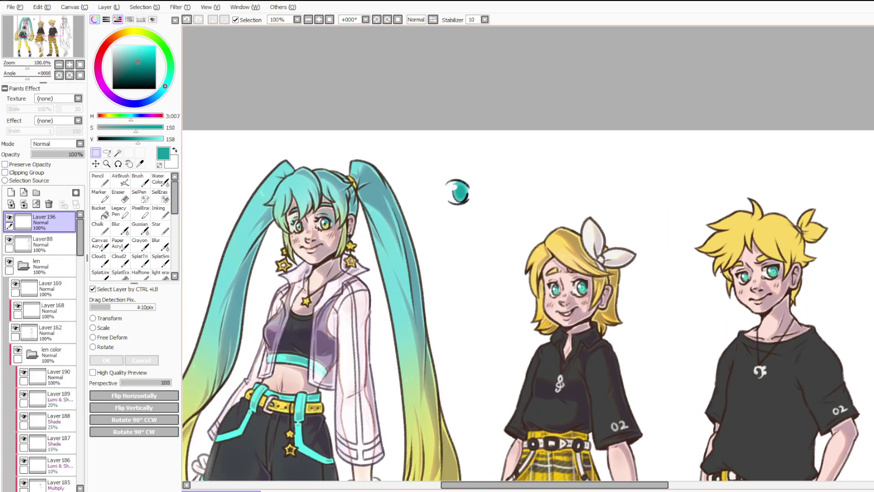
Try selecting part of the sketched eye with the Magic Wand, and clear the selection.
click(118, 153)
scroll(402, 183, up, 3)
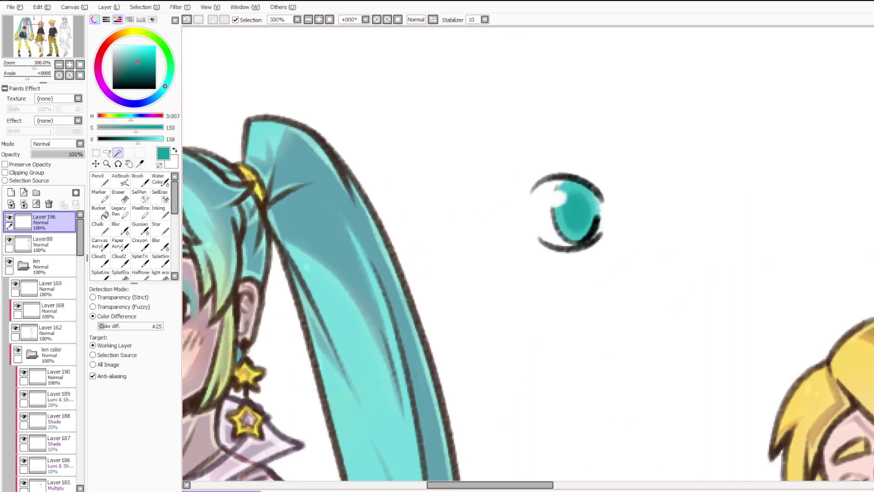
scroll(553, 178, up, 2)
click(587, 194)
key(ctrl+d)
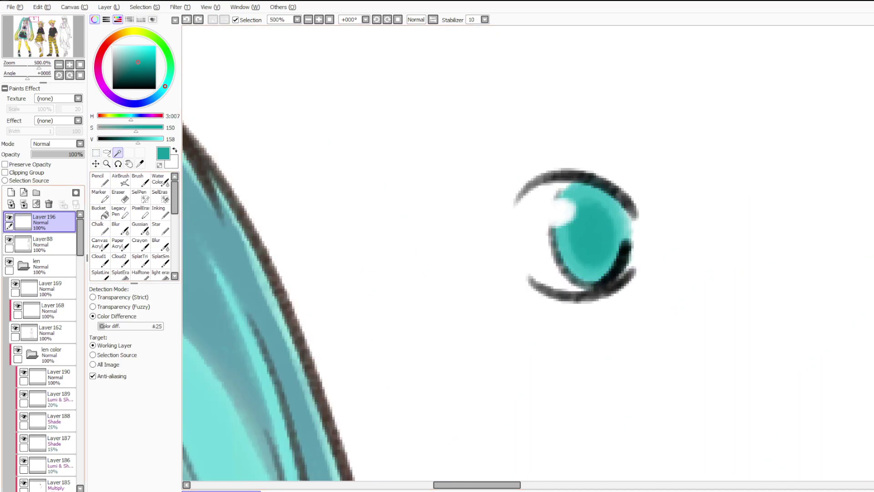
Delete the layer that holds the separate sample eye beside Miku's hair.
click(49, 204)
scroll(296, 100, down, 4)
scroll(528, 255, down, 2)
scroll(228, 137, up, 4)
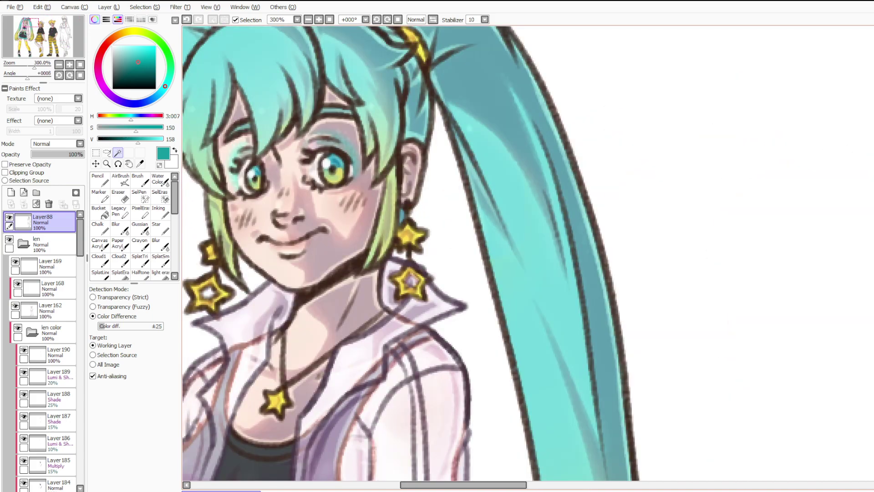
scroll(302, 94, down, 3)
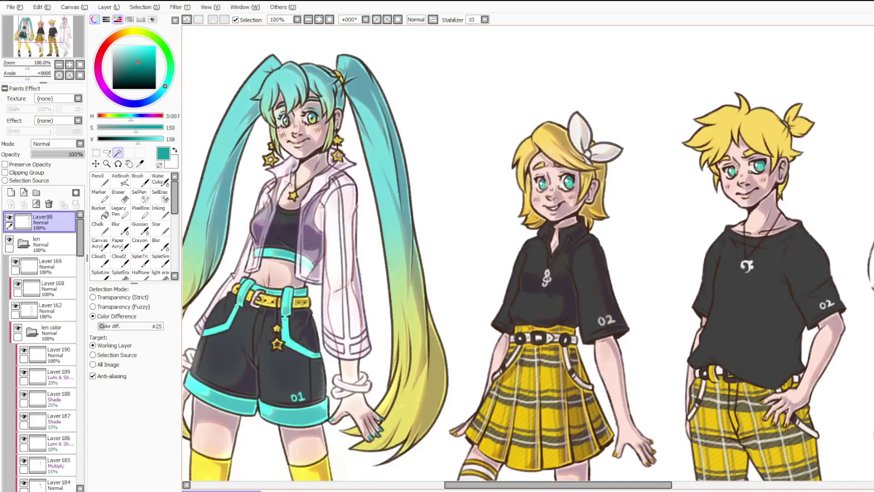
Choose Layer 169 in the len folder and dab white on Rin's eye with the Pencil at size 6.
scroll(751, 114, up, 2)
scroll(664, 207, up, 1)
scroll(665, 207, down, 1)
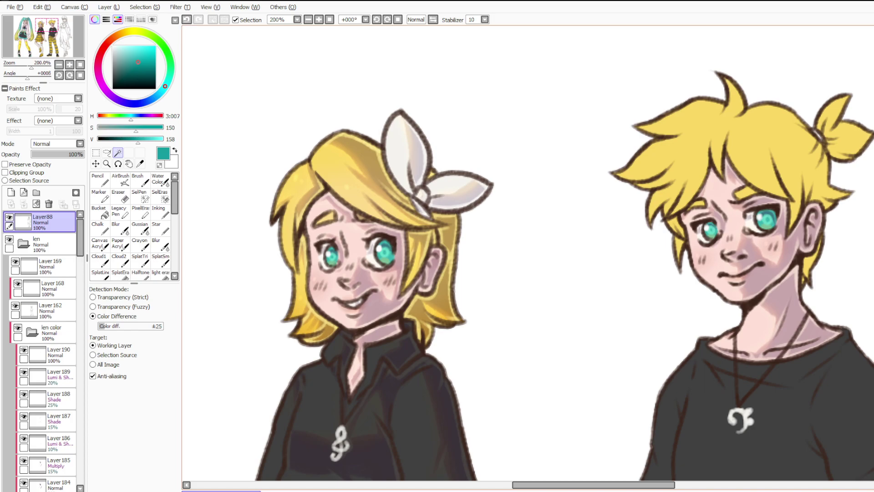
scroll(46, 382, down, 1)
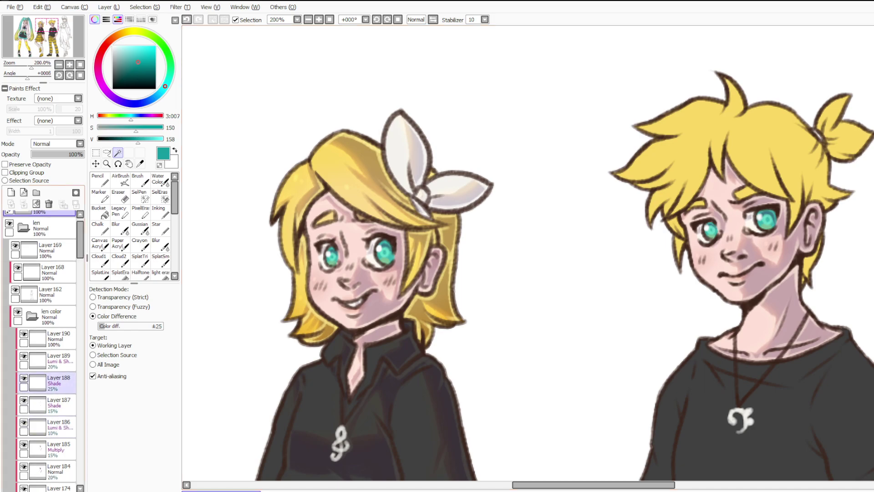
scroll(44, 351, down, 2)
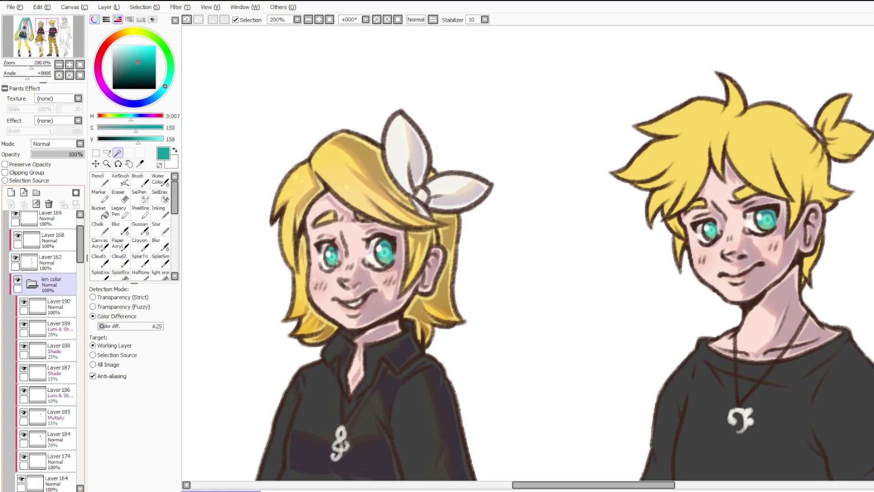
scroll(46, 314, down, 1)
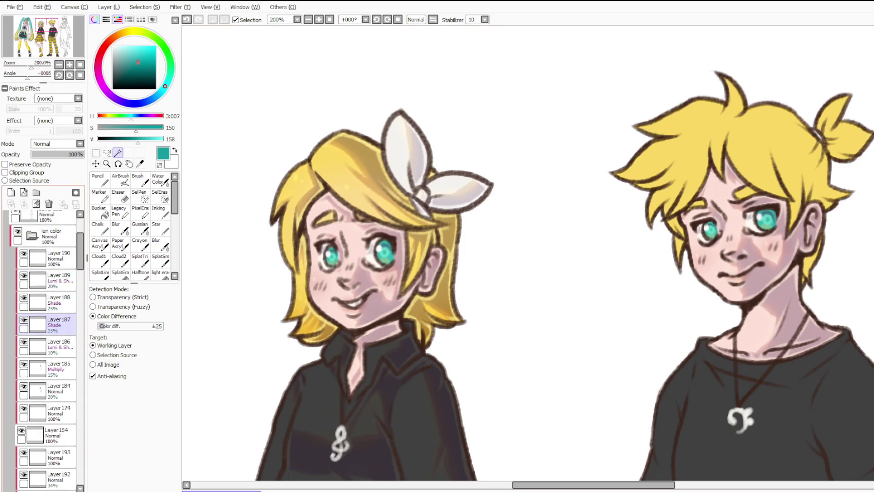
click(50, 247)
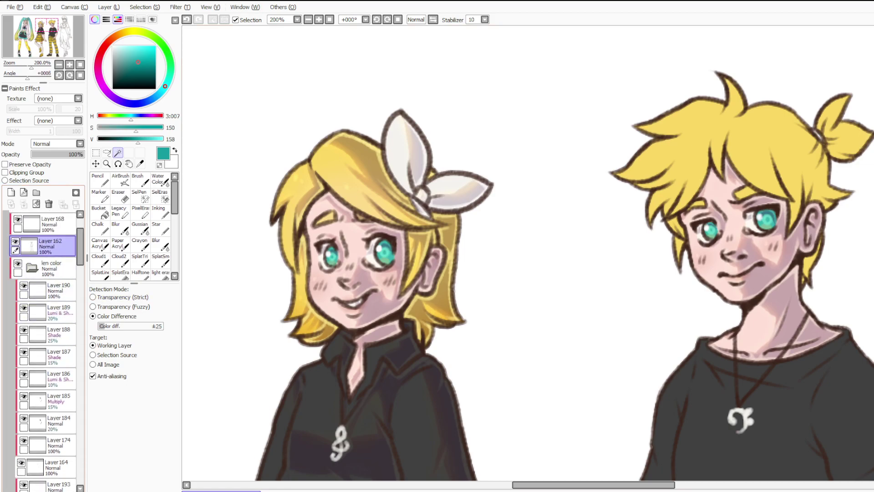
scroll(50, 247, up, 3)
click(52, 272)
click(50, 251)
drag(119, 51, 112, 45)
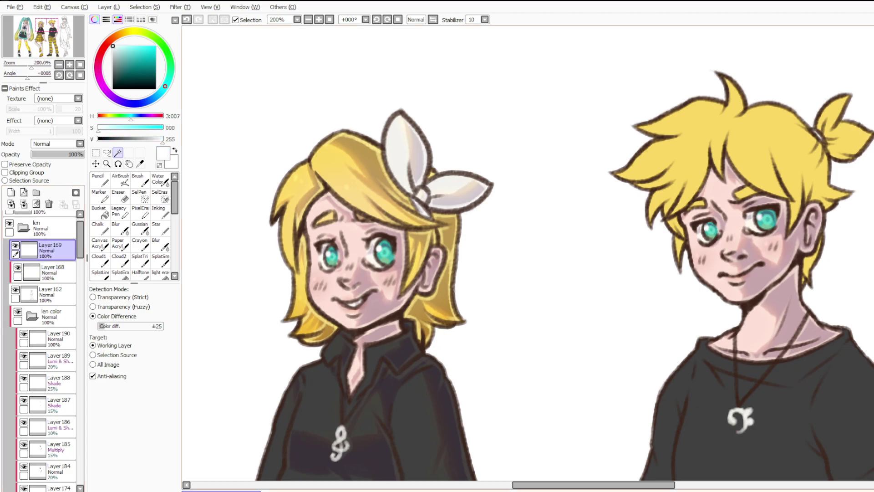
key(n)
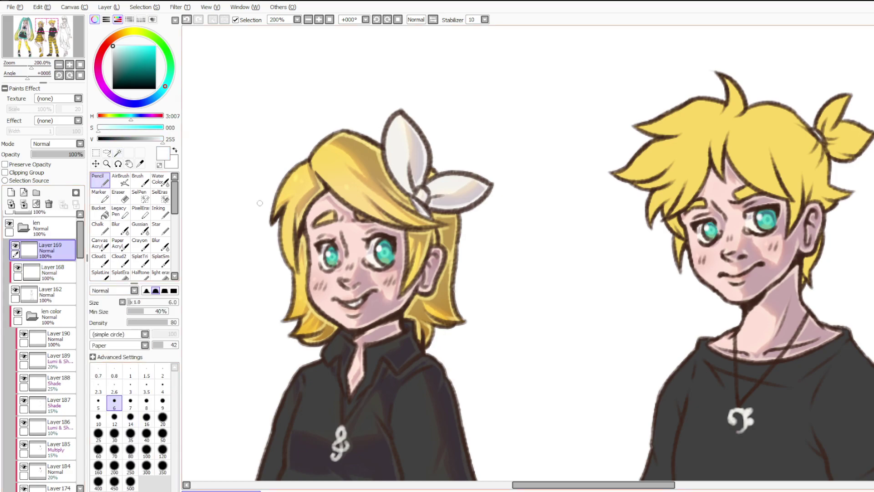
key(ctrl+z)
click(385, 252)
Identify Len's hair layer, Layer 170, by toggling its visibility, and add a new clipping layer above it.
scroll(714, 212, down, 3)
scroll(741, 222, up, 2)
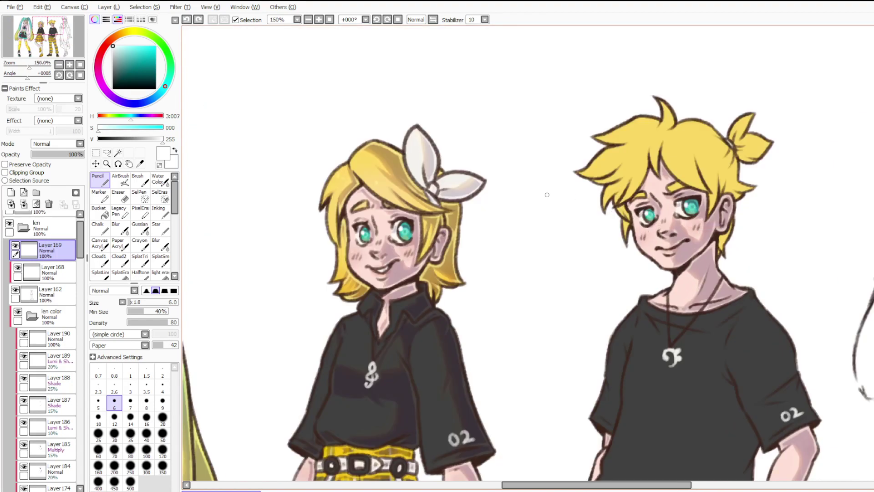
scroll(547, 194, down, 2)
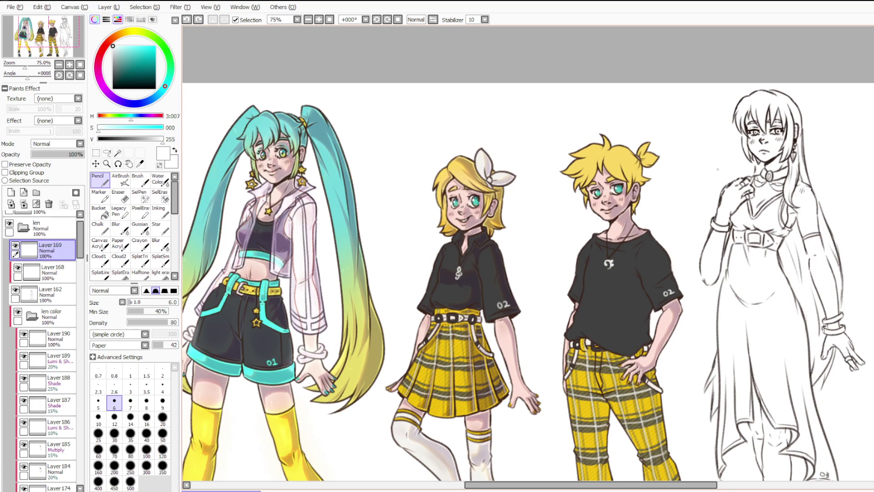
scroll(728, 172, up, 2)
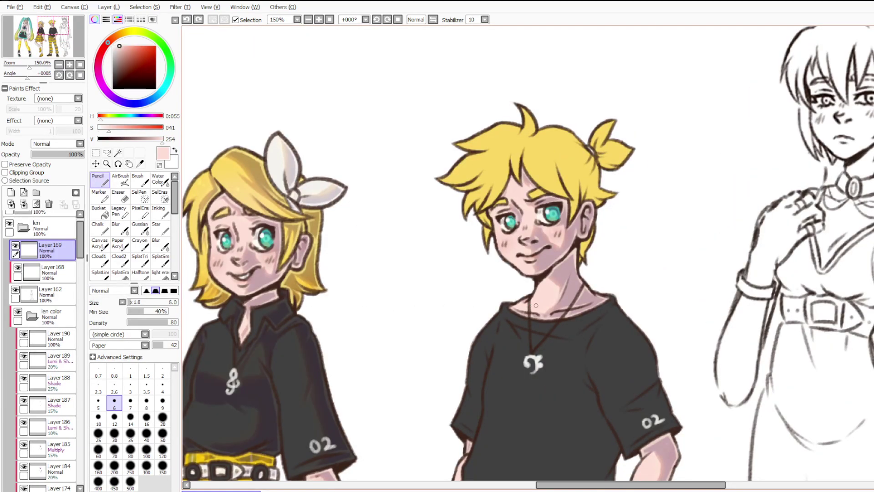
scroll(44, 351, down, 8)
click(46, 362)
scroll(44, 351, up, 5)
click(55, 336)
click(22, 334)
click(21, 334)
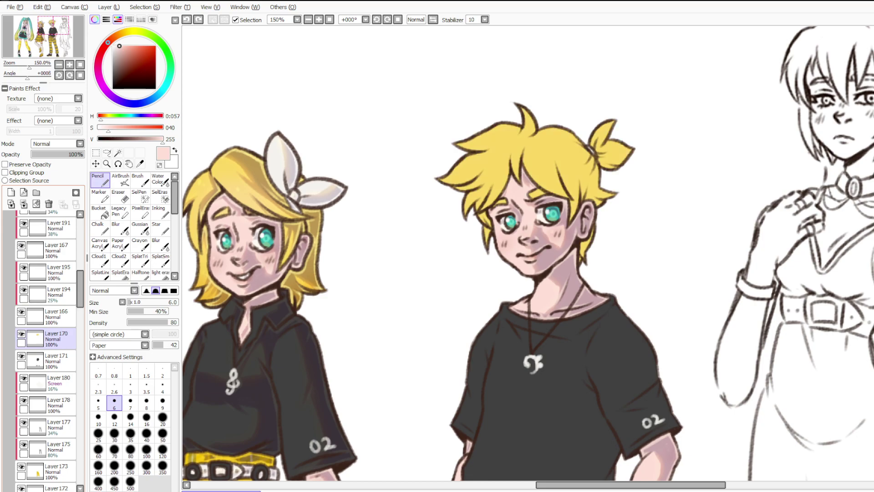
click(55, 340)
click(11, 193)
click(5, 172)
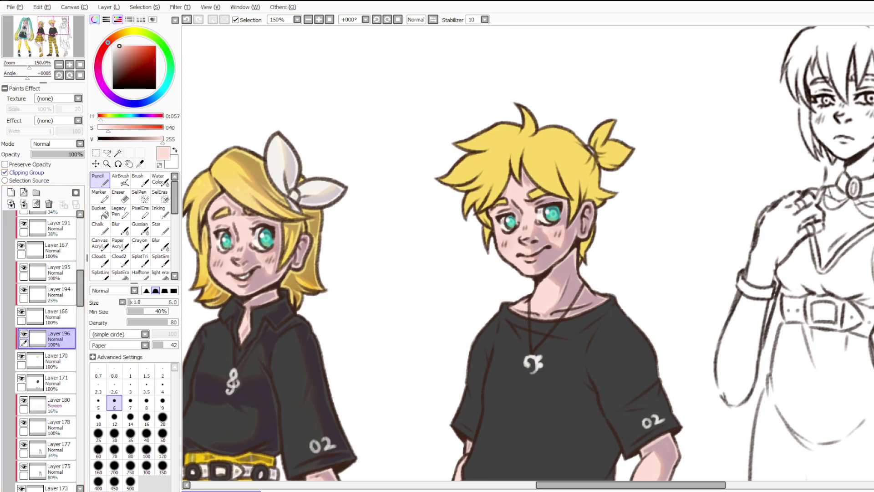
Airbrush pale pink over Len's front hair at size 120 and set that layer's opacity to 35%.
click(120, 180)
click(131, 450)
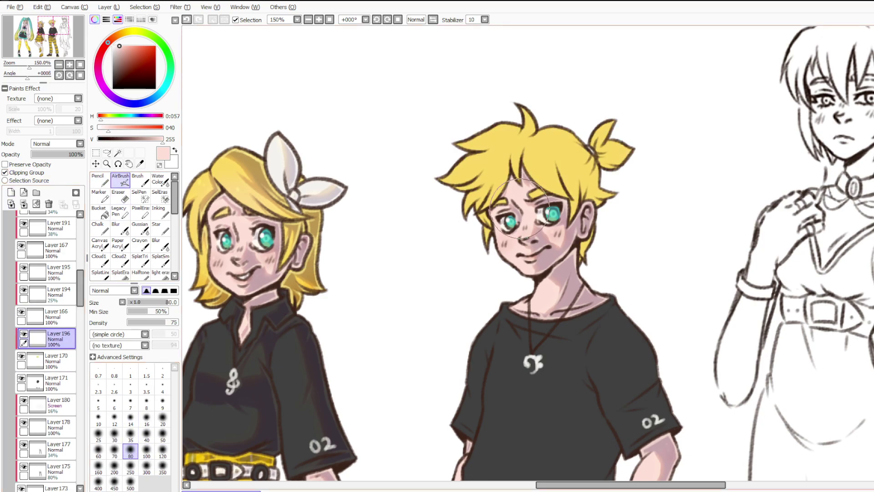
click(114, 467)
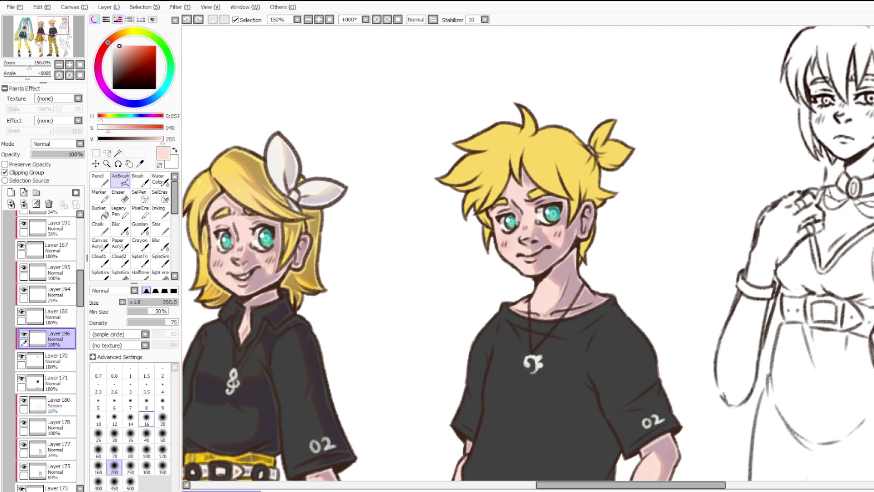
click(163, 451)
mouse_move(494, 198)
mouse_down()
mouse_move(513, 218)
mouse_move(547, 218)
mouse_move(545, 193)
mouse_move(495, 184)
mouse_move(536, 215)
mouse_up()
mouse_move(41, 155)
mouse_down()
mouse_move(85, 155)
mouse_move(39, 154)
mouse_move(50, 154)
mouse_up()
click(23, 334)
click(24, 334)
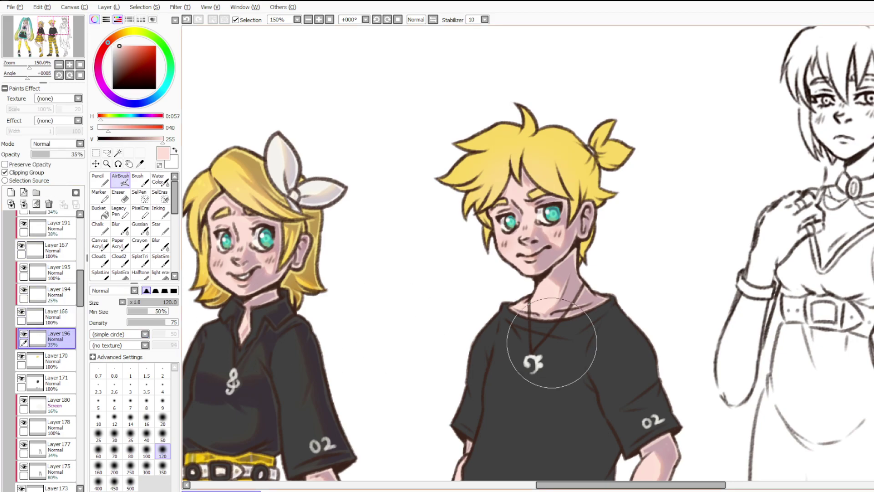
Add another clipped hair layer and airbrush dark reddish brown over Len's ponytail and the back of his hair.
click(11, 192)
click(142, 64)
drag(142, 64, 143, 66)
drag(110, 41, 113, 38)
mouse_move(589, 114)
mouse_down()
mouse_move(631, 137)
mouse_move(617, 101)
mouse_up()
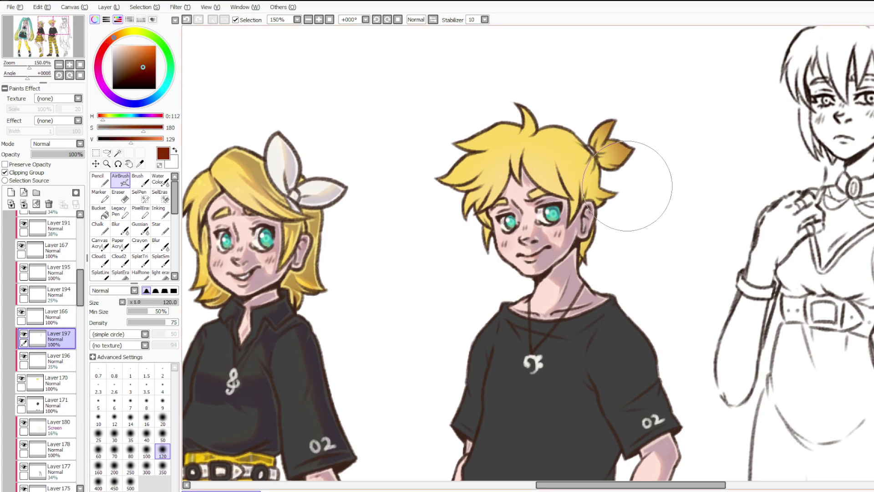
key(ctrl+z)
Set the ponytail shading layer to Shade mode at 30% opacity and choose a brighter, more saturated orange-brown.
click(50, 183)
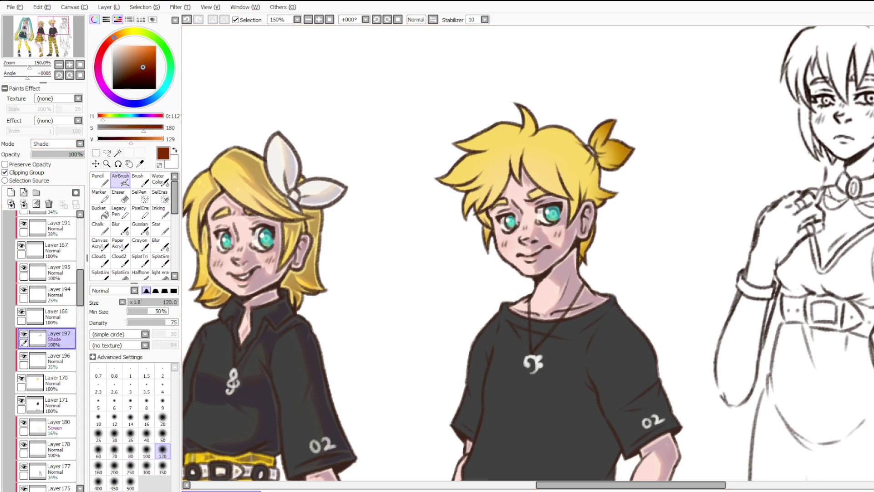
click(38, 154)
drag(44, 154, 46, 155)
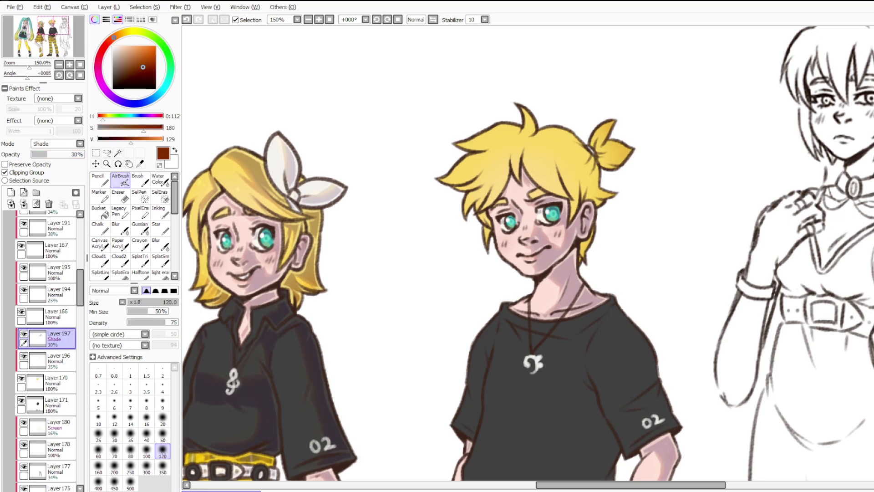
click(147, 63)
click(6, 164)
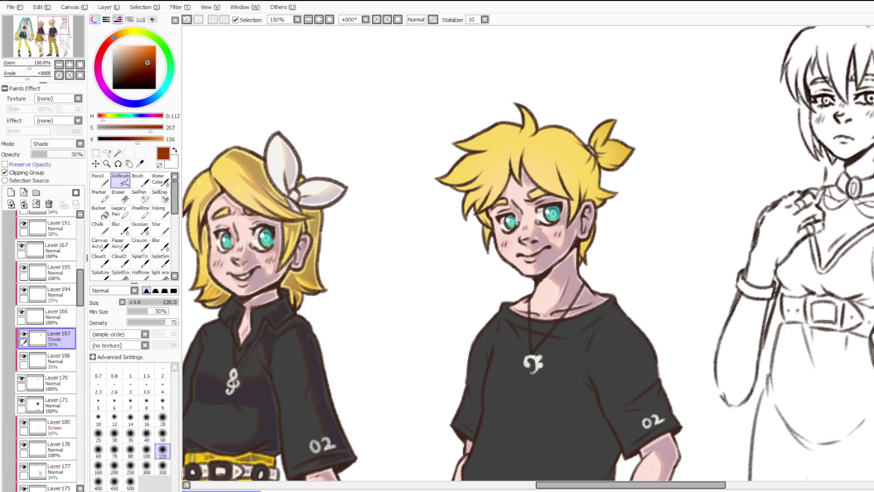
Add a new clipping layer above the airbrushed shading on Len's hair.
scroll(479, 154, down, 2)
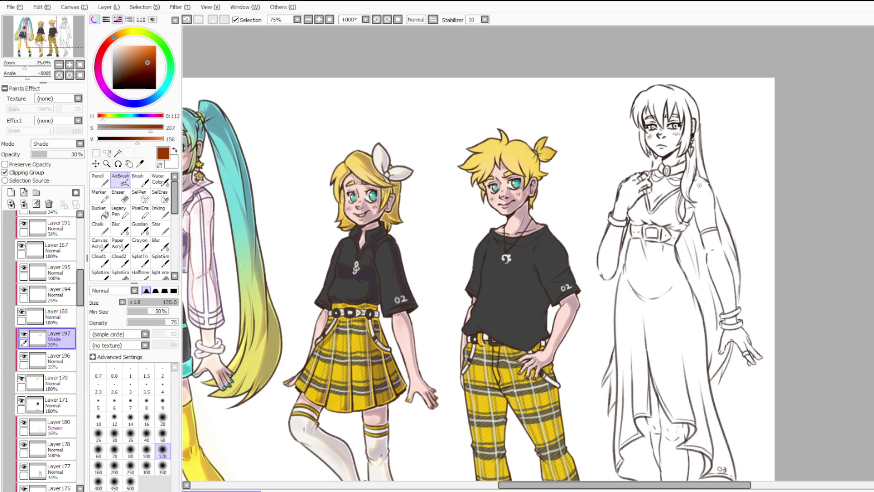
click(11, 193)
click(5, 172)
Sample the dark purple skin-shadow colour from Layer 184 at full opacity, restore its settings, and reselect the new hair layer.
scroll(50, 314, up, 3)
click(24, 251)
click(55, 278)
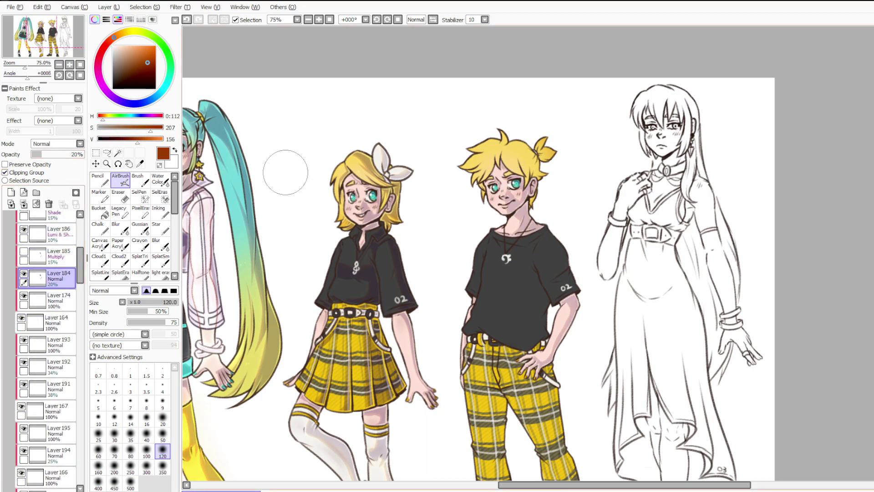
drag(68, 155, 86, 155)
right_click(521, 213)
key(ctrl+z)
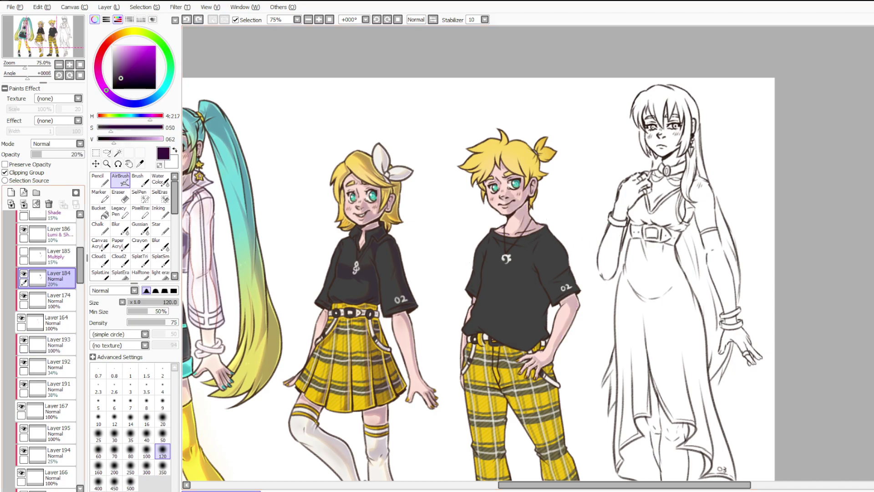
click(24, 251)
scroll(48, 348, down, 2)
scroll(50, 364, down, 5)
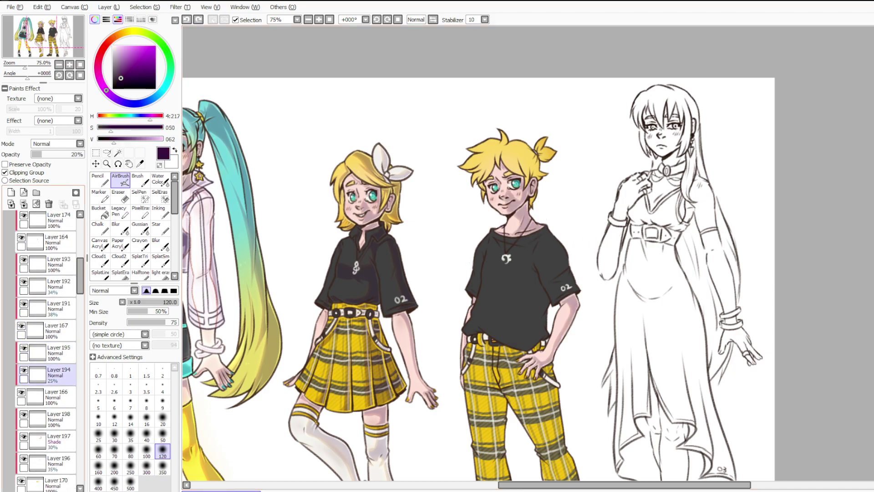
click(55, 371)
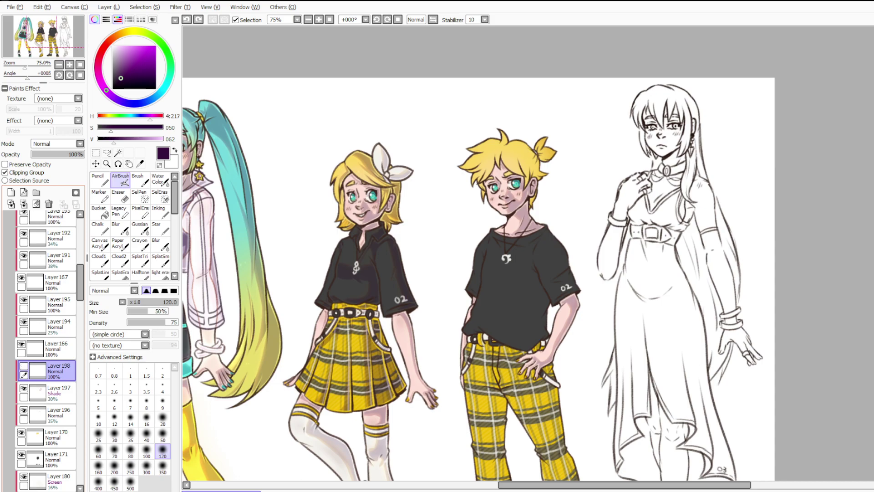
Paint dark purple shadows on the outer ends of Len's eyebrows with the Pencil at size 9.
scroll(525, 182, up, 3)
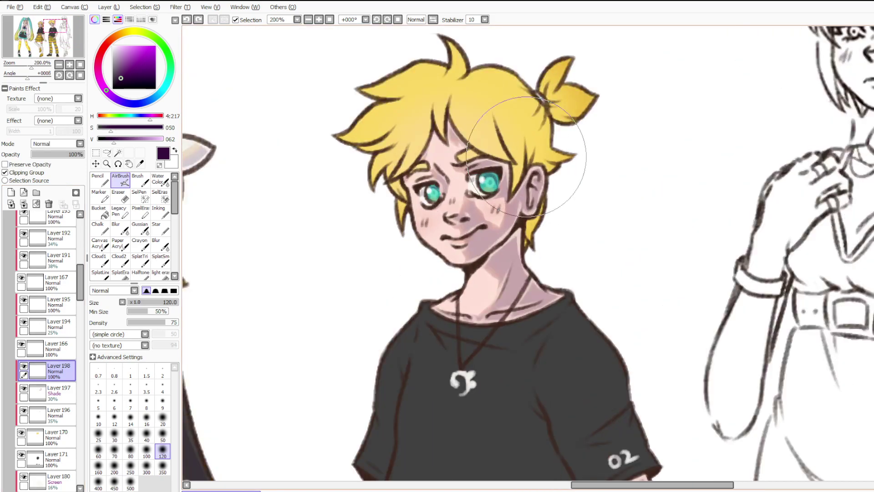
scroll(585, 152, down, 1)
scroll(490, 116, up, 1)
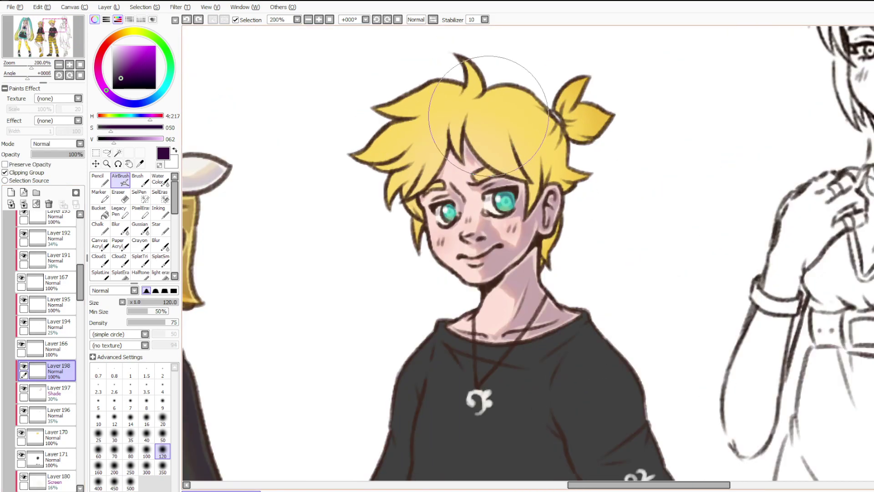
scroll(489, 116, up, 1)
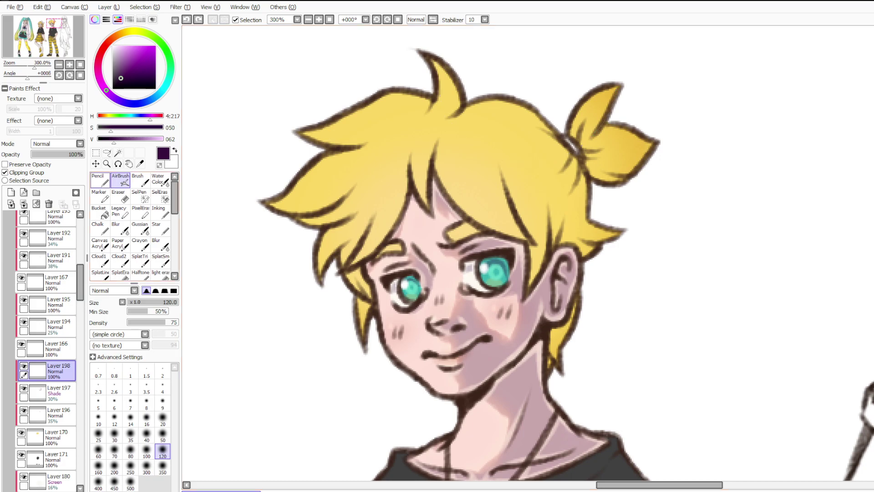
click(100, 180)
drag(393, 246, 377, 258)
key(ctrl+z)
drag(462, 224, 487, 234)
key(ctrl+z)
key(ctrl+z)
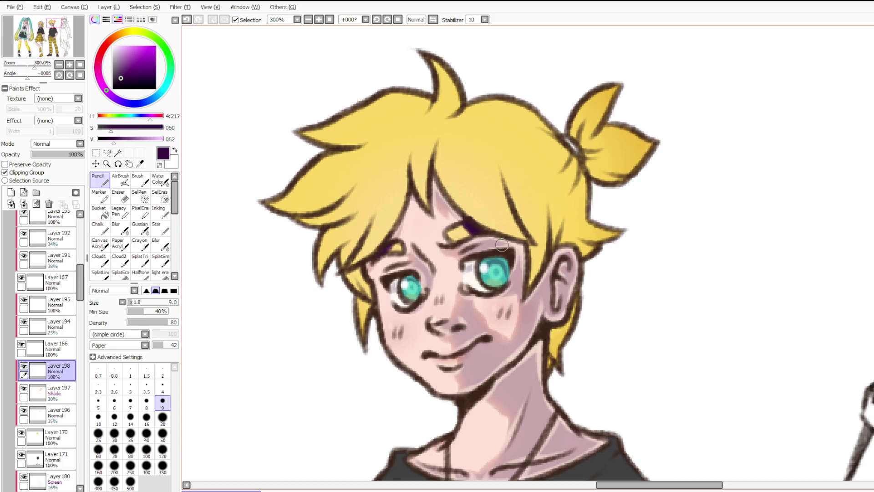
Paint dark purple shadow along Len's crown edge, down the back of his head and onto the hair behind his ear.
scroll(508, 218, down, 3)
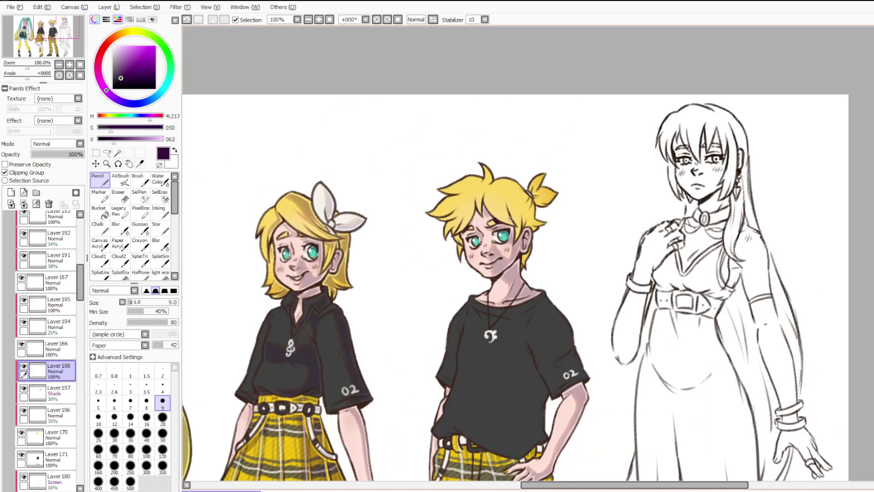
scroll(511, 218, down, 2)
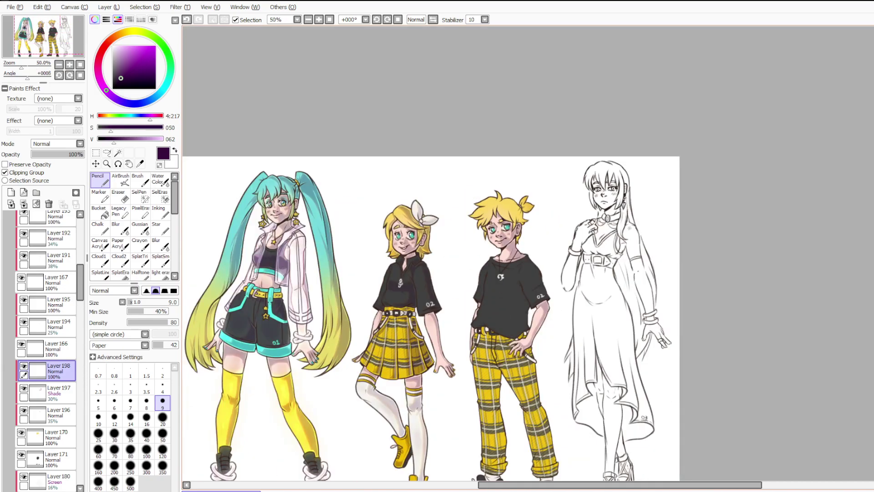
scroll(509, 237, up, 2)
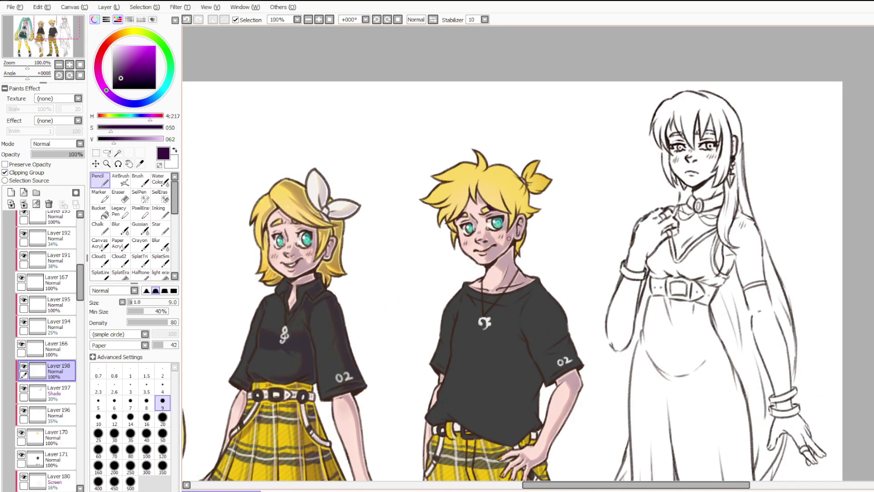
scroll(511, 248, up, 2)
scroll(511, 152, up, 2)
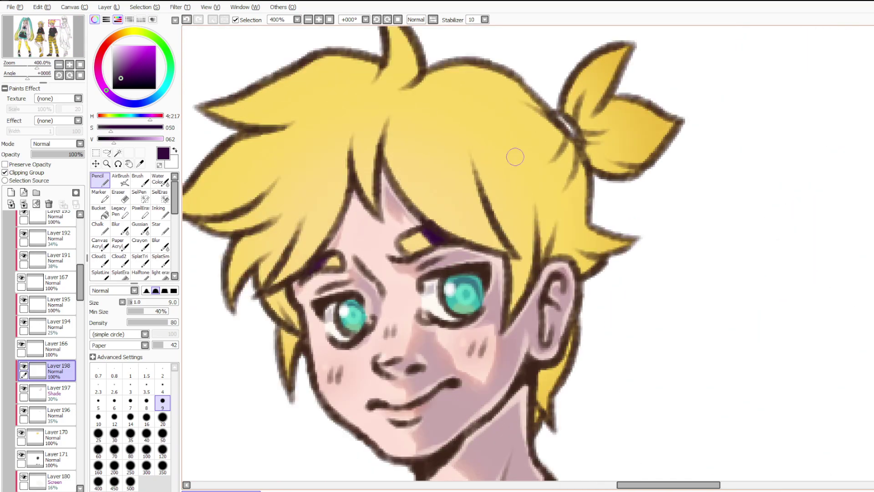
mouse_move(458, 76)
mouse_down()
mouse_move(547, 110)
mouse_move(464, 72)
mouse_move(441, 73)
mouse_move(496, 70)
mouse_up()
mouse_move(534, 102)
mouse_down()
mouse_move(525, 96)
mouse_move(541, 110)
mouse_up()
mouse_move(528, 97)
mouse_down()
mouse_move(550, 133)
mouse_move(513, 182)
mouse_move(549, 132)
mouse_move(540, 218)
mouse_up()
key(ctrl+z)
mouse_move(555, 140)
mouse_down()
mouse_move(537, 220)
mouse_move(541, 141)
mouse_move(541, 253)
mouse_move(557, 137)
mouse_move(548, 254)
mouse_move(560, 278)
mouse_move(575, 254)
mouse_move(577, 145)
mouse_move(581, 181)
mouse_move(625, 268)
mouse_move(610, 277)
mouse_move(609, 262)
mouse_move(578, 249)
mouse_move(557, 255)
mouse_move(537, 283)
mouse_move(569, 323)
mouse_move(556, 342)
mouse_move(569, 320)
mouse_move(565, 378)
mouse_up()
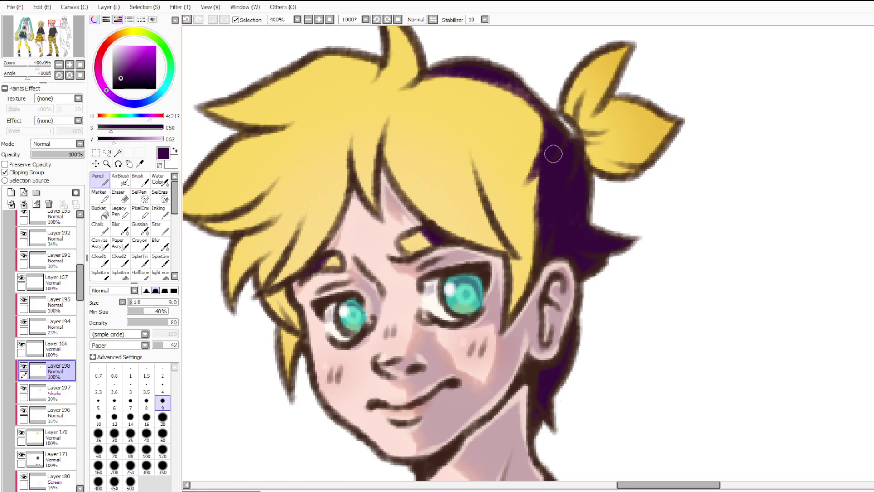
Paint a tapered shadow on the side lock hanging in front of Len's ear.
key(ctrl+z)
drag(537, 164, 510, 197)
key(ctrl+z)
mouse_move(505, 316)
mouse_down()
mouse_move(533, 227)
mouse_move(531, 274)
mouse_move(510, 325)
mouse_move(545, 220)
mouse_up()
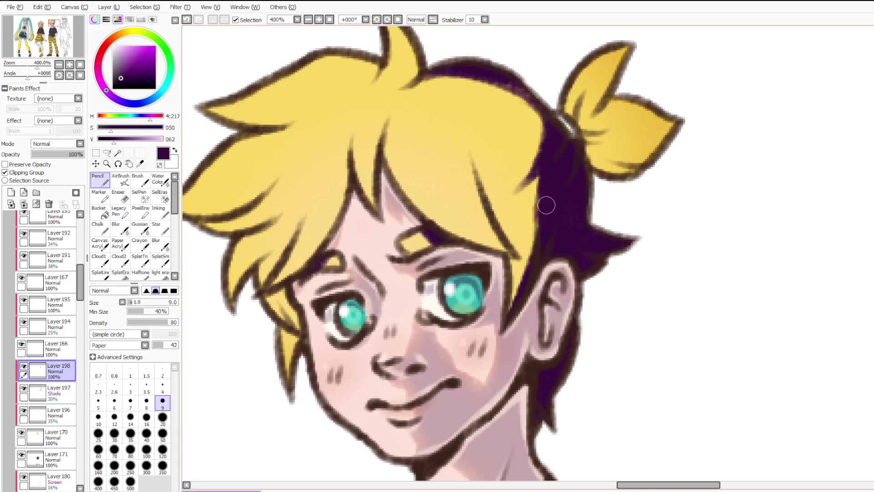
Paint dark purple shadows over the outer parts of both ponytail tufts, leaving yellow areas near the tie.
drag(589, 143, 638, 117)
key(ctrl+z)
mouse_move(579, 131)
mouse_down()
mouse_move(585, 101)
mouse_move(627, 44)
mouse_up()
mouse_move(578, 140)
mouse_down()
mouse_move(646, 110)
mouse_move(592, 146)
mouse_move(637, 136)
mouse_move(593, 174)
mouse_move(599, 186)
mouse_move(624, 176)
mouse_move(630, 96)
mouse_up()
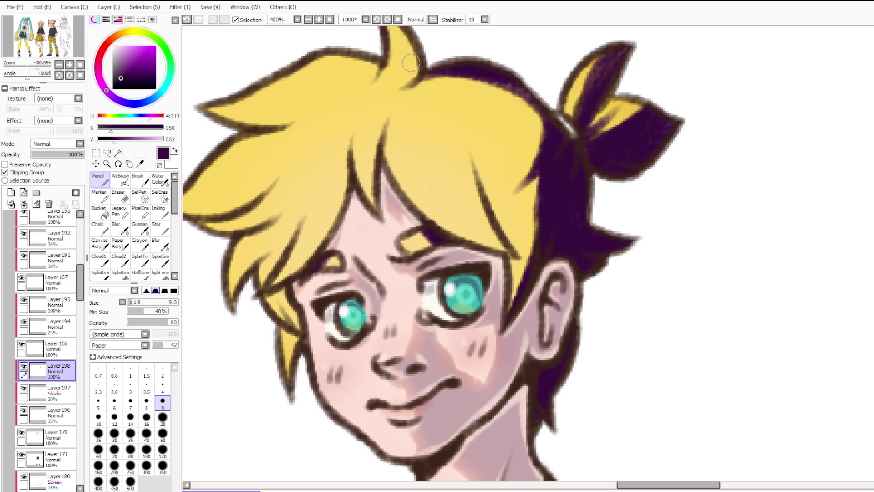
scroll(550, 287, down, 3)
scroll(502, 250, up, 3)
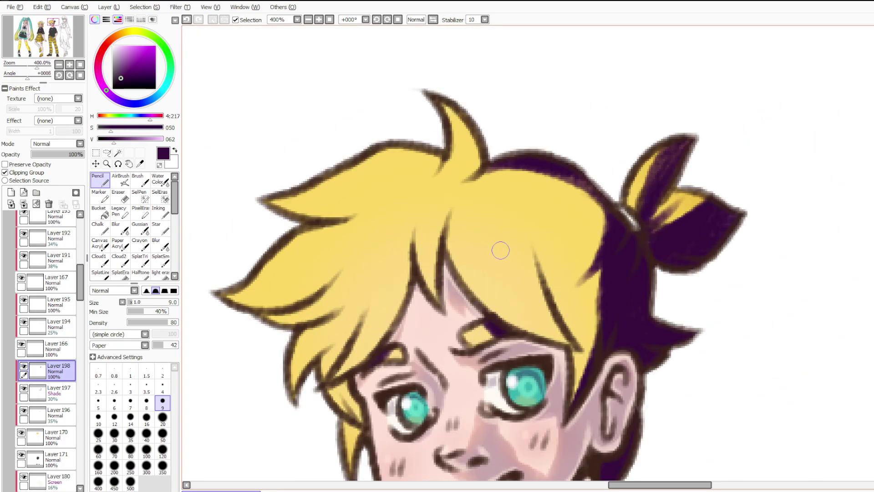
key(ctrl+z)
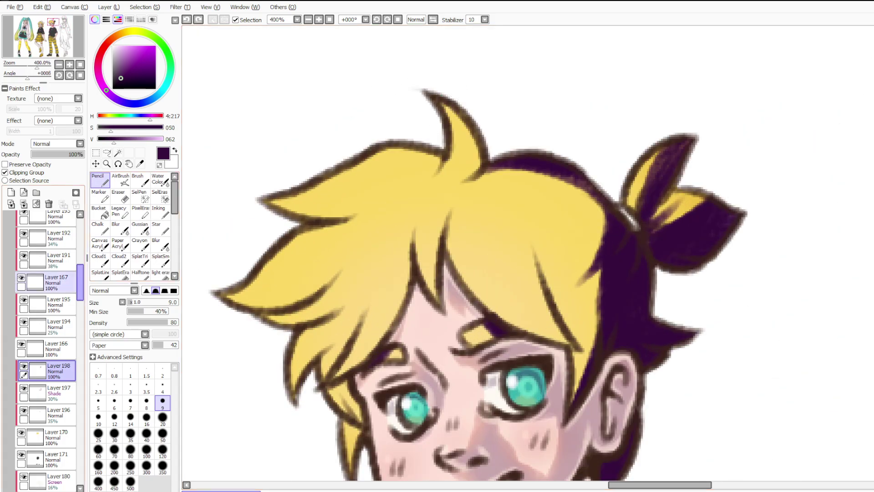
scroll(45, 273, up, 5)
scroll(45, 319, up, 5)
click(50, 228)
key(e)
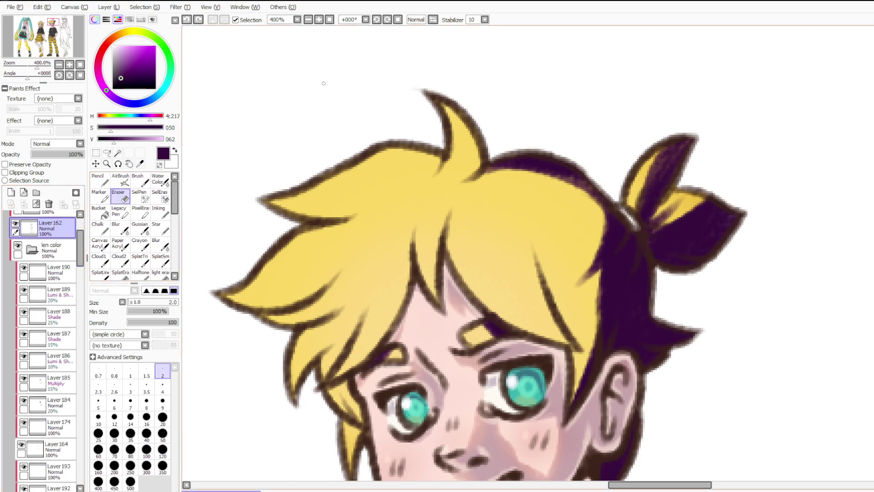
key(bracketright)
key(bracketright)
key(bracketright)
key(bracketright)
key(bracketright)
key(bracketright)
key(bracketright)
key(bracketright)
key(bracketright)
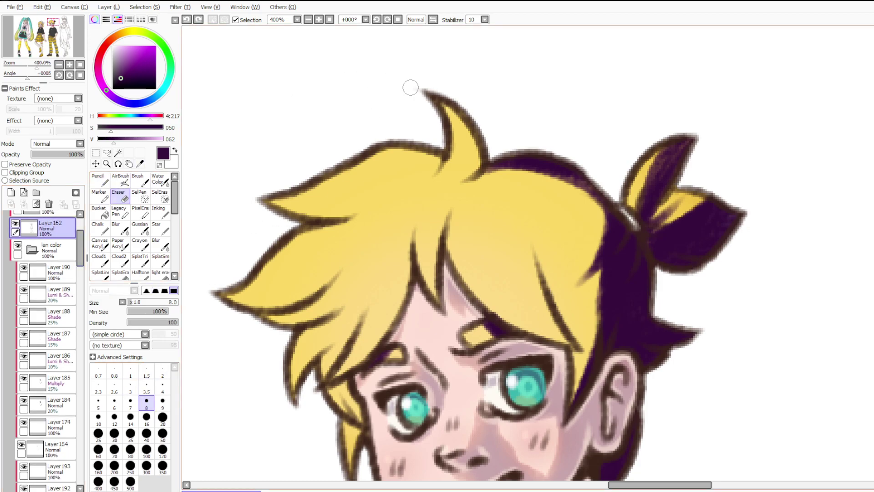
scroll(44, 350, down, 8)
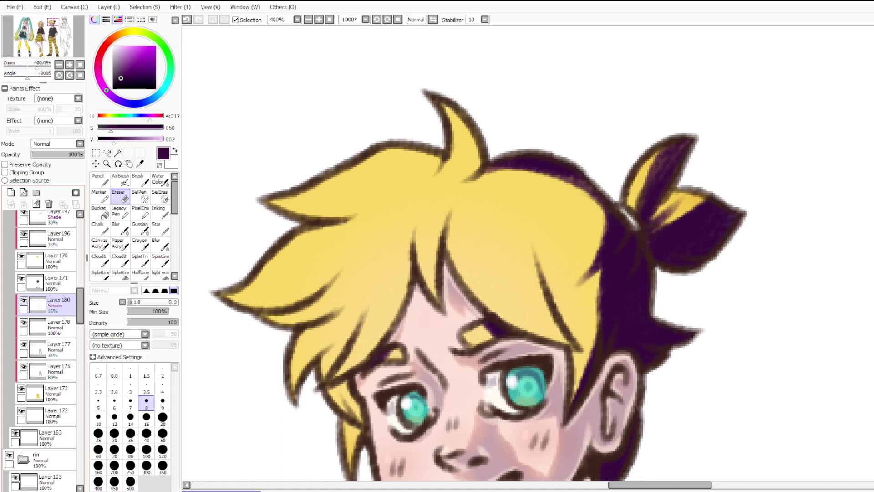
mouse_move(80, 293)
mouse_down()
mouse_move(80, 318)
mouse_move(80, 289)
mouse_up()
click(58, 318)
click(24, 313)
click(24, 314)
click(59, 318)
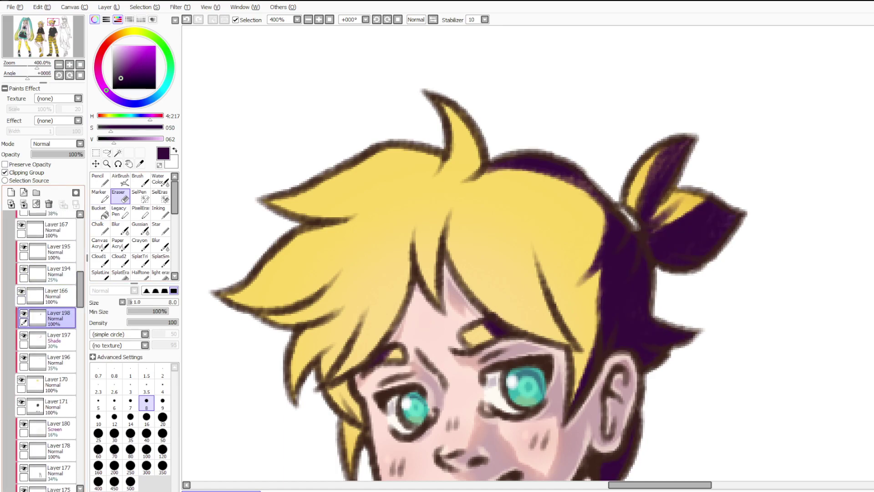
Using the Pencil at size 9, shade the cowlick, the crown edge and the fringe strand above the eye nearer the ear.
click(100, 180)
mouse_move(439, 103)
mouse_down()
mouse_move(471, 151)
mouse_move(468, 142)
mouse_move(468, 159)
mouse_move(445, 190)
mouse_move(461, 176)
mouse_move(436, 92)
mouse_move(475, 162)
mouse_move(437, 186)
mouse_move(470, 171)
mouse_move(461, 109)
mouse_move(511, 151)
mouse_move(457, 185)
mouse_up()
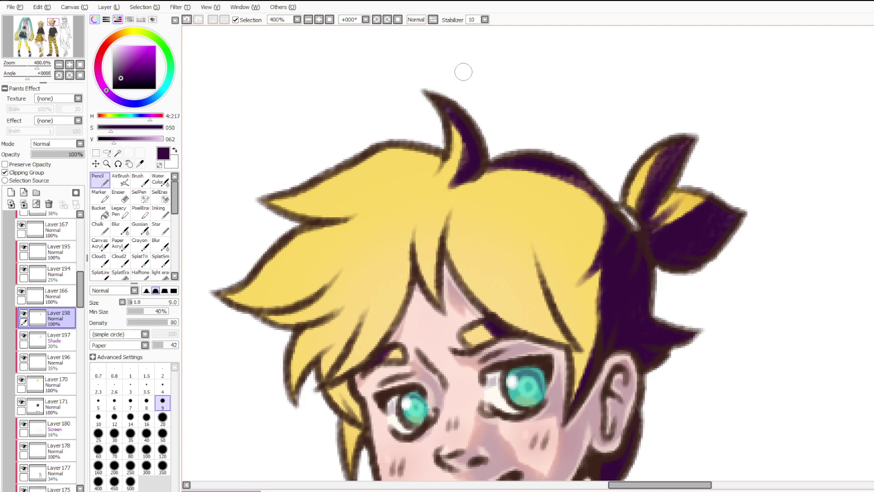
drag(553, 170, 603, 193)
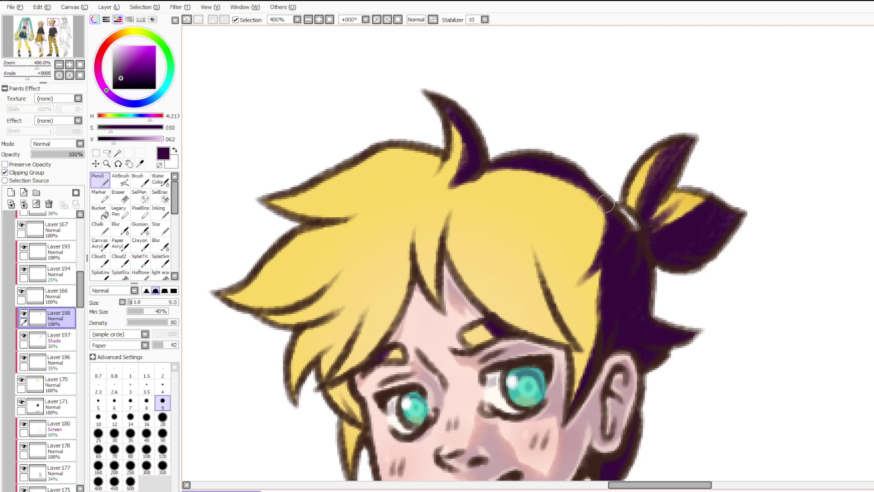
mouse_move(568, 343)
mouse_down()
mouse_move(538, 291)
mouse_move(560, 343)
mouse_move(548, 314)
mouse_move(545, 326)
mouse_move(536, 272)
mouse_move(549, 305)
mouse_up()
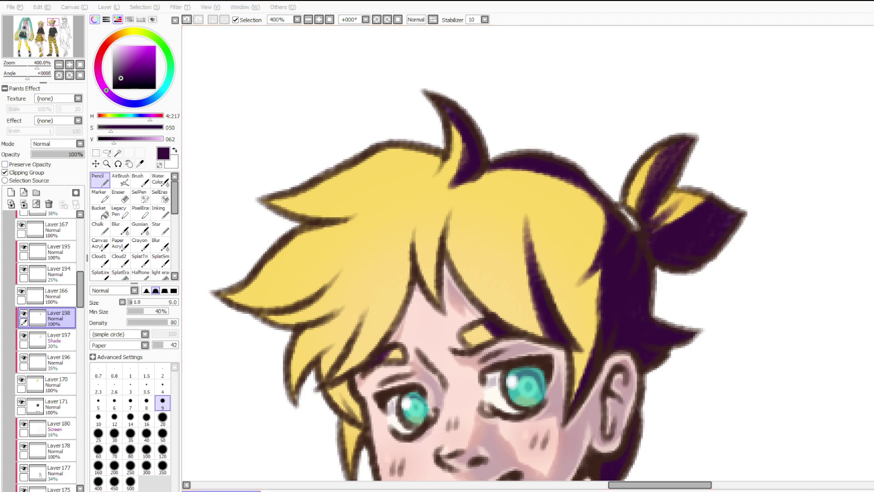
Paint tapered dark purple shadows on the central fringe locks above Len's forehead.
drag(425, 276, 435, 244)
drag(426, 302, 449, 222)
drag(425, 280, 455, 210)
drag(431, 254, 431, 303)
mouse_move(366, 362)
mouse_down()
mouse_move(345, 375)
mouse_move(397, 280)
mouse_move(374, 351)
mouse_move(402, 225)
mouse_up()
key(ctrl+z)
key(ctrl+z)
mouse_move(364, 374)
mouse_down()
mouse_move(398, 288)
mouse_move(396, 298)
mouse_move(406, 200)
mouse_up()
key(ctrl+z)
drag(395, 313, 410, 207)
mouse_move(406, 287)
mouse_down()
mouse_move(409, 238)
mouse_move(391, 316)
mouse_move(348, 371)
mouse_move(364, 318)
mouse_up()
key(ctrl+z)
key(ctrl+z)
Shade the undersides of the lower fringe spikes on the side of the head opposite the ponytail.
drag(325, 361, 371, 290)
mouse_move(353, 331)
mouse_down()
mouse_move(328, 375)
mouse_move(360, 413)
mouse_up()
key(ctrl+z)
mouse_move(331, 386)
mouse_down()
mouse_move(362, 421)
mouse_move(351, 391)
mouse_up()
key(ctrl+z)
mouse_move(291, 394)
mouse_down()
mouse_move(310, 357)
mouse_move(318, 359)
mouse_move(313, 370)
mouse_up()
drag(261, 315, 323, 316)
key(ctrl+z)
mouse_move(266, 315)
mouse_down()
mouse_move(326, 311)
mouse_move(303, 318)
mouse_move(360, 289)
mouse_up()
drag(233, 301, 296, 307)
mouse_move(238, 299)
mouse_down()
mouse_move(312, 288)
mouse_move(235, 298)
mouse_move(274, 310)
mouse_up()
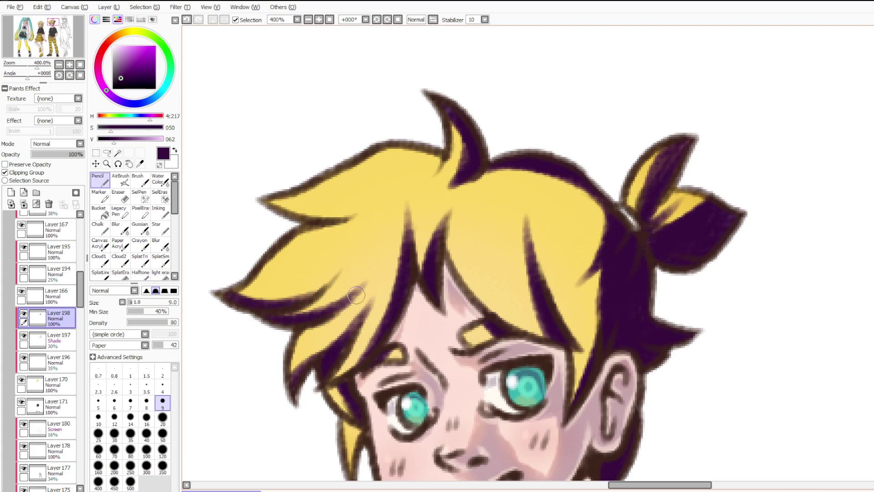
Shade the underside of the uppermost side spike and add a small shadow at the base of the cowlick.
drag(265, 199, 318, 213)
drag(276, 204, 335, 218)
mouse_move(283, 196)
mouse_down()
mouse_move(374, 210)
mouse_move(286, 205)
mouse_move(303, 206)
mouse_up()
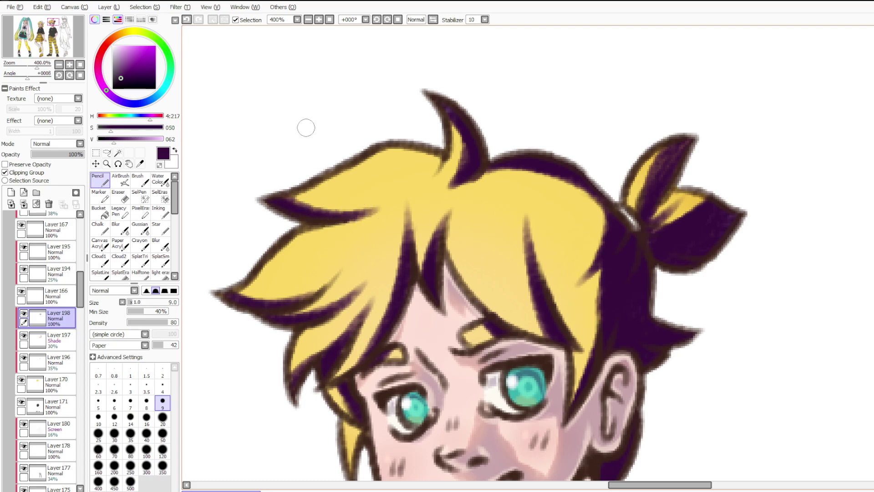
scroll(307, 127, down, 2)
scroll(316, 155, up, 2)
mouse_move(411, 122)
mouse_down()
mouse_move(421, 150)
mouse_move(427, 114)
mouse_up()
scroll(427, 114, down, 2)
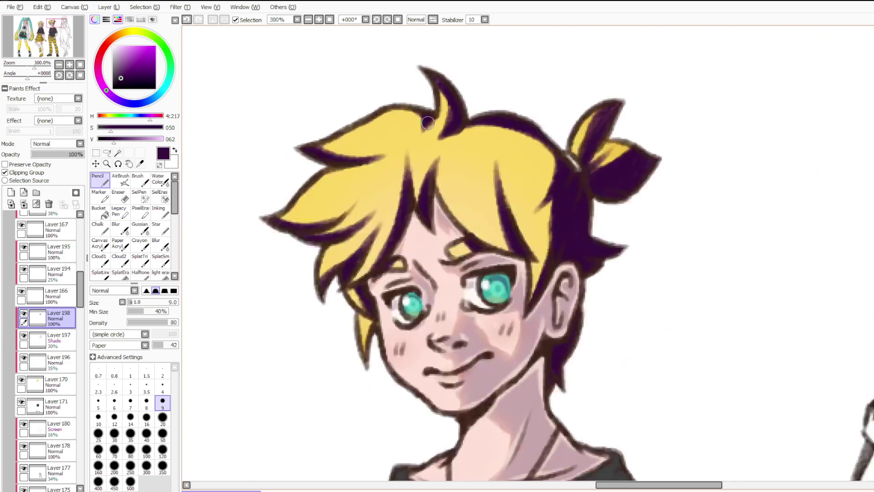
Widen the crown shadow from behind the cowlick toward the ponytail tie.
scroll(435, 119, up, 2)
drag(483, 127, 608, 198)
mouse_move(521, 132)
mouse_down()
mouse_move(596, 170)
mouse_move(550, 128)
mouse_move(596, 177)
mouse_move(573, 148)
mouse_move(592, 214)
mouse_up()
drag(570, 153, 587, 230)
mouse_move(575, 191)
mouse_down()
mouse_move(592, 197)
mouse_move(560, 249)
mouse_up()
key(ctrl+z)
mouse_move(589, 198)
mouse_down()
mouse_move(557, 249)
mouse_move(565, 243)
mouse_up()
key(ctrl+z)
key(ctrl+z)
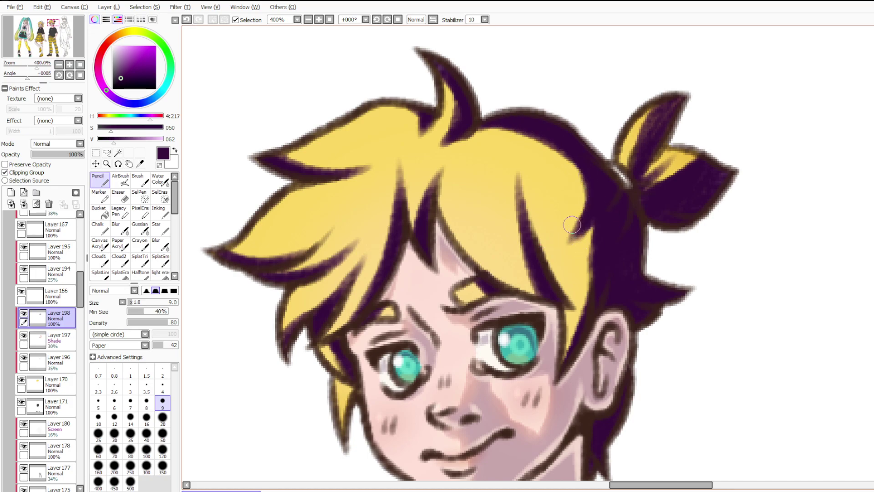
Paint shadow on the small lock hanging beside Len's cheek, opposite the visible ear.
mouse_move(333, 386)
mouse_down()
mouse_move(352, 387)
mouse_move(340, 380)
mouse_move(360, 406)
mouse_up()
scroll(406, 277, down, 7)
scroll(404, 223, up, 3)
scroll(400, 217, up, 2)
scroll(414, 202, down, 2)
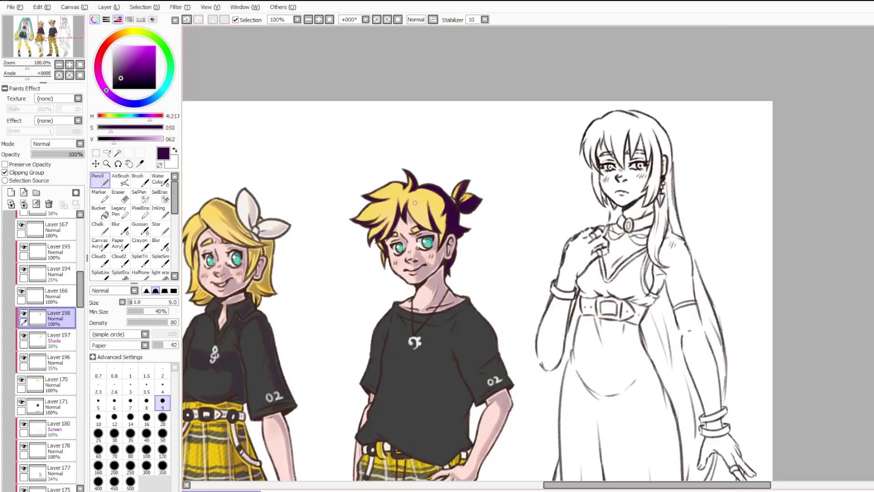
Extend the dark shadow across the crown from the cowlick down to the fringe parting strand.
scroll(311, 239, up, 3)
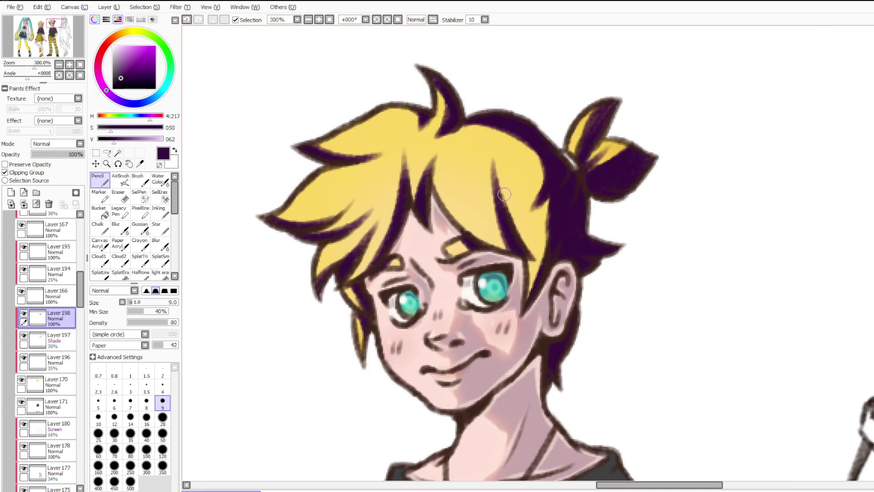
mouse_move(495, 195)
mouse_down()
mouse_move(472, 94)
mouse_move(493, 182)
mouse_up()
key(ctrl+z)
drag(474, 121, 496, 193)
drag(496, 186, 477, 125)
mouse_move(500, 203)
mouse_down()
mouse_move(485, 129)
mouse_move(486, 167)
mouse_up()
key(ctrl+z)
mouse_move(481, 132)
mouse_down()
mouse_move(535, 192)
mouse_move(515, 155)
mouse_move(525, 161)
mouse_move(531, 213)
mouse_up()
key(ctrl+z)
key(ctrl+z)
Fill in the shadow on the ponytail side of the crown and add tapered strands around the fringe parting.
drag(541, 173, 517, 235)
key(ctrl+z)
mouse_move(542, 200)
mouse_down()
mouse_move(523, 217)
mouse_move(536, 204)
mouse_move(547, 275)
mouse_move(539, 207)
mouse_move(545, 223)
mouse_move(547, 200)
mouse_up()
mouse_move(540, 180)
mouse_down()
mouse_move(489, 129)
mouse_move(537, 167)
mouse_move(550, 193)
mouse_up()
mouse_move(496, 145)
mouse_down()
mouse_move(537, 196)
mouse_move(528, 183)
mouse_move(530, 201)
mouse_move(470, 161)
mouse_up()
drag(500, 208, 452, 137)
mouse_move(475, 168)
mouse_down()
mouse_move(489, 184)
mouse_move(480, 142)
mouse_move(459, 130)
mouse_move(526, 200)
mouse_up()
mouse_move(483, 145)
mouse_down()
mouse_move(528, 196)
mouse_move(520, 170)
mouse_move(527, 187)
mouse_up()
key(ctrl+z)
key(ctrl+z)
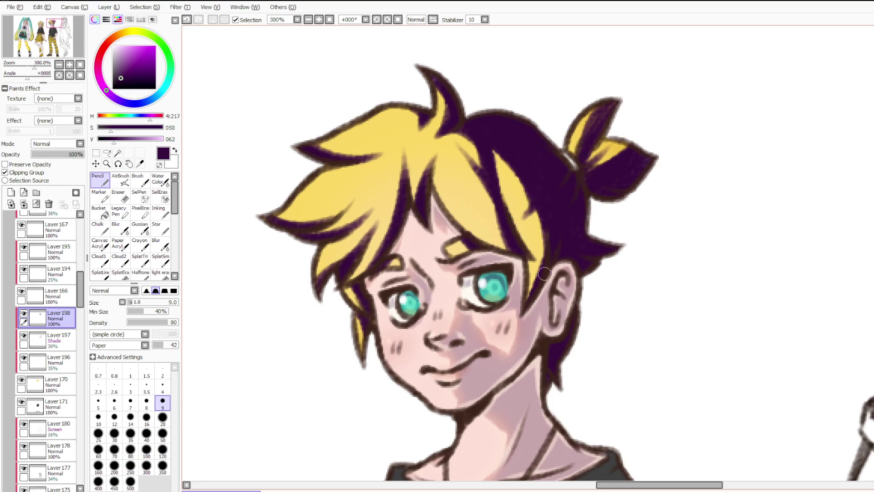
Try trimming the shadow edge along the narrow yellow side strand with the Eraser at size 9.
key(e)
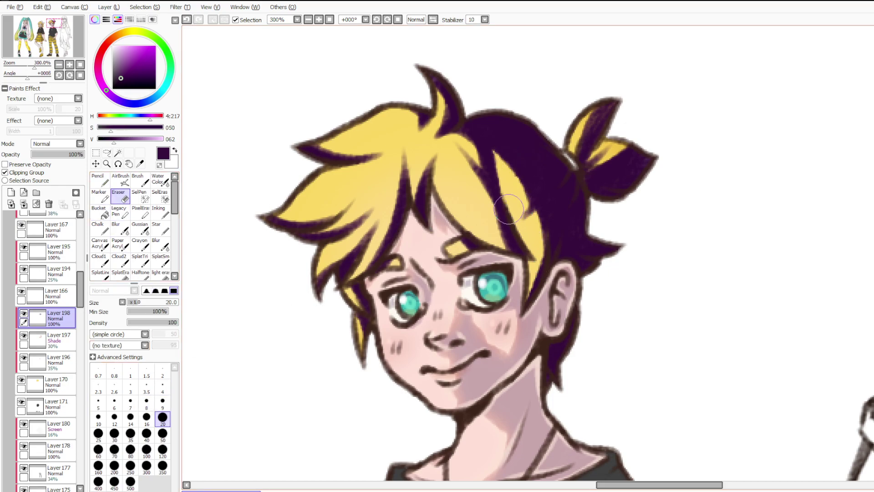
drag(518, 191, 532, 215)
key(ctrl+z)
click(163, 403)
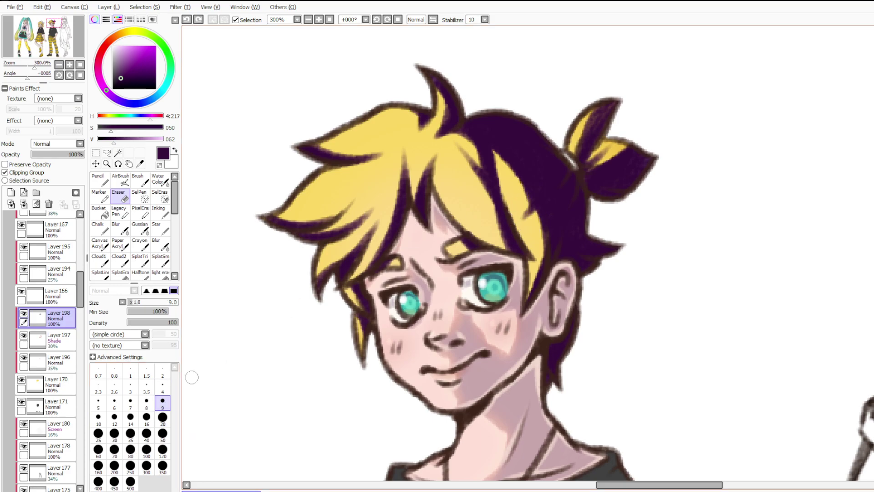
key(n)
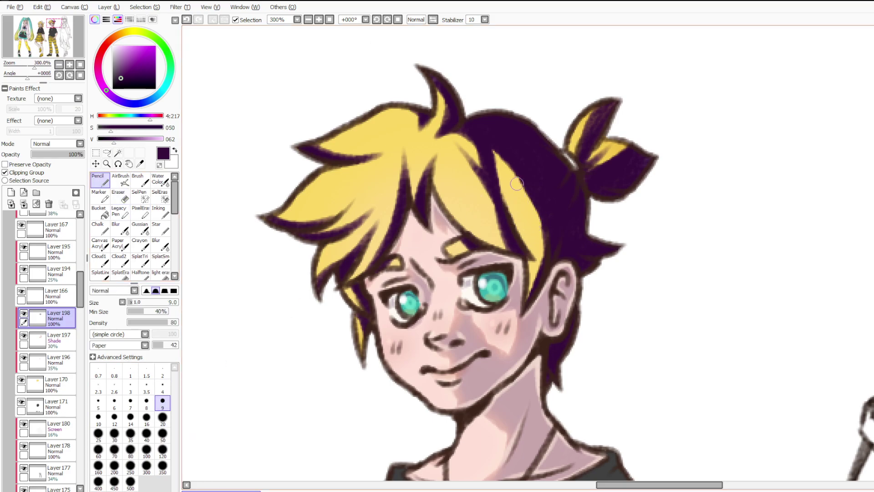
key(ctrl+z)
Try repainting the shadow edge of the narrow yellow side strand with the Pencil.
drag(517, 182, 535, 210)
key(ctrl+z)
drag(516, 174, 528, 240)
key(ctrl+z)
key(ctrl+z)
drag(504, 159, 532, 227)
key(ctrl+z)
Paint finer shadow strands on the side lock and fringe above the eye with the Pencil at size 7.
click(130, 403)
key(ctrl+z)
drag(509, 170, 530, 234)
key(ctrl+z)
mouse_move(522, 185)
mouse_down()
mouse_move(532, 235)
mouse_move(533, 215)
mouse_up()
drag(516, 170, 546, 248)
key(ctrl+z)
mouse_move(533, 213)
mouse_down()
mouse_move(544, 248)
mouse_move(540, 229)
mouse_move(478, 205)
mouse_up()
key(ctrl+z)
drag(509, 249, 473, 193)
drag(499, 224, 455, 180)
key(ctrl+z)
drag(485, 208, 503, 239)
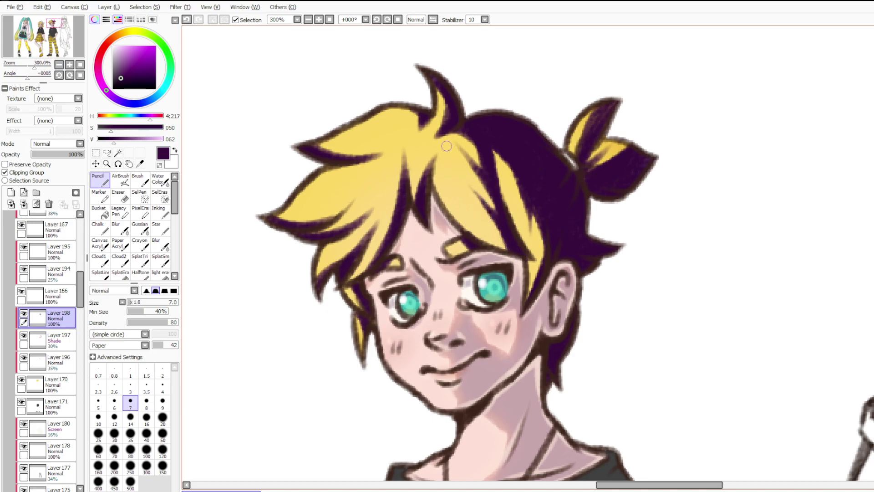
Extend the shadow under the uppermost side spike inward to a tapered point.
mouse_move(285, 218)
mouse_down()
mouse_move(333, 195)
mouse_move(291, 225)
mouse_up()
key(ctrl+z)
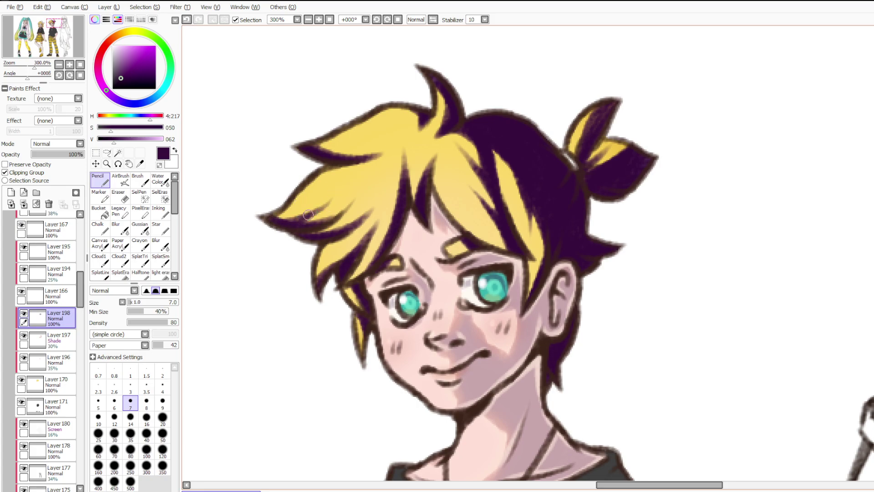
scroll(310, 215, down, 2)
scroll(310, 215, up, 2)
scroll(313, 215, down, 3)
scroll(312, 215, up, 4)
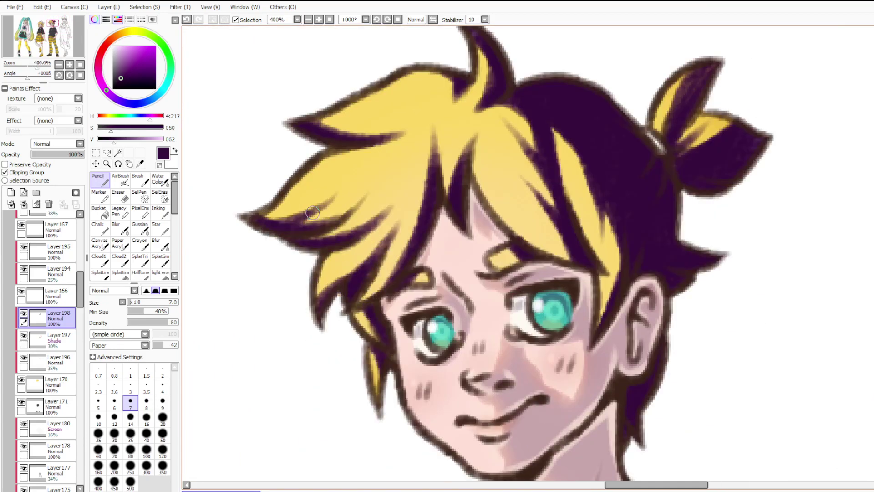
drag(309, 120, 352, 135)
key(ctrl+z)
drag(297, 122, 374, 134)
drag(334, 132, 408, 130)
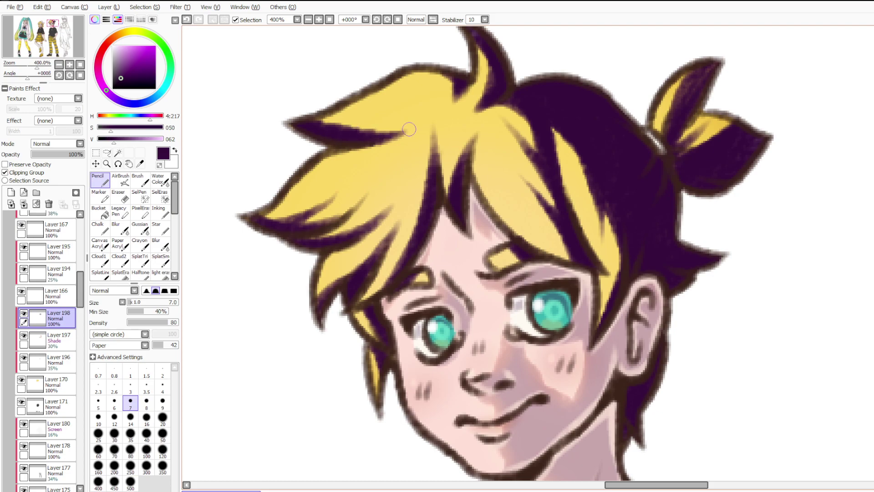
Lower the opacity of the purple hair shadow layer to 20%.
scroll(436, 128, down, 4)
scroll(390, 117, up, 1)
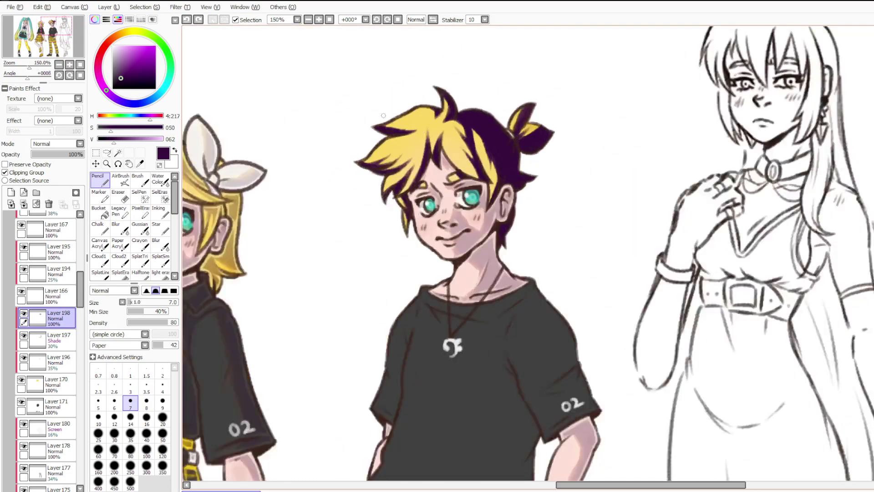
scroll(326, 112, up, 2)
drag(66, 155, 39, 154)
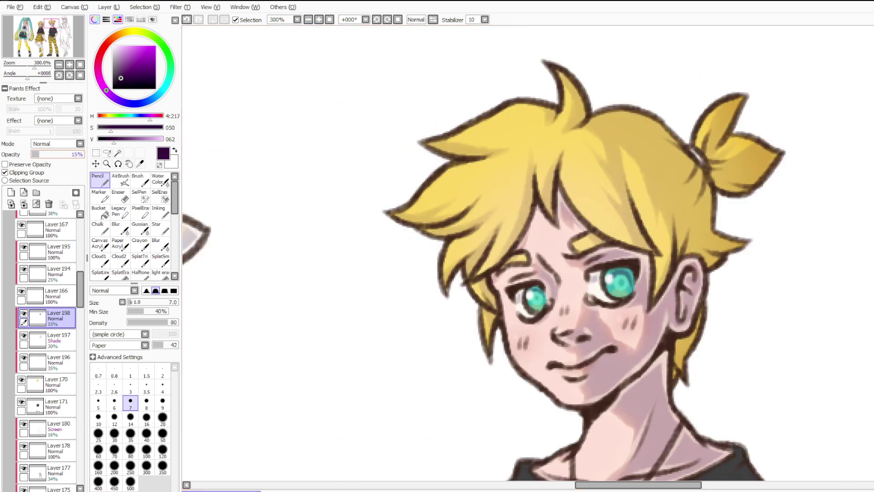
scroll(598, 133, down, 2)
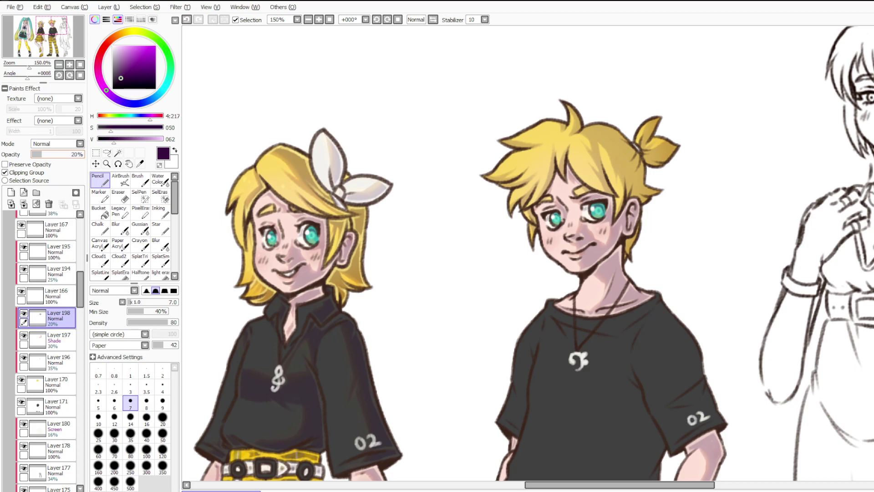
Copy the hair shadows within a rectangle around Len's head, paste them as a new layer, and clear the selection.
key(m)
drag(444, 60, 769, 345)
key(ctrl+c)
key(ctrl+v)
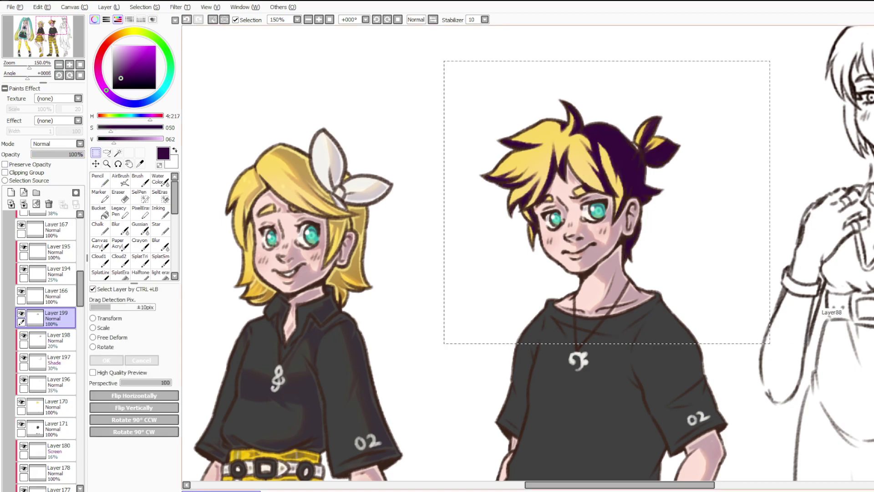
key(ctrl+d)
Add a new clipping layer above the pasted hair shadows and choose a light orange colour.
scroll(708, 156, up, 2)
click(11, 192)
click(5, 173)
click(120, 34)
click(141, 47)
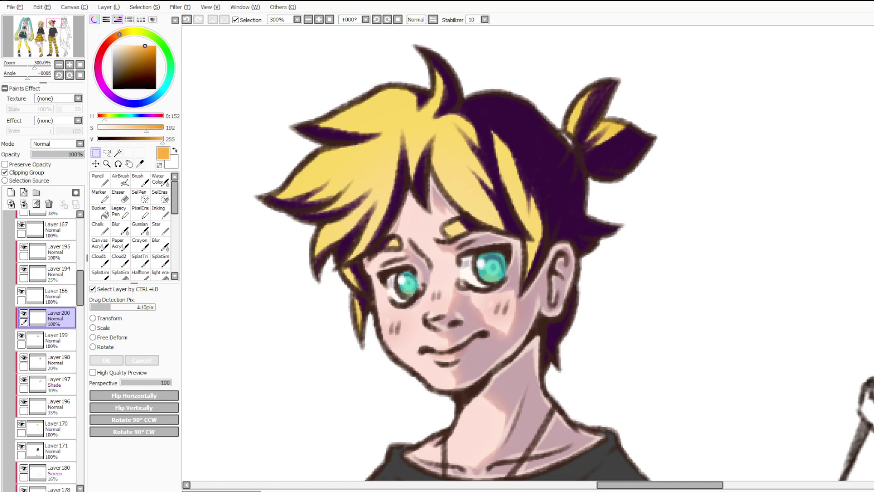
Paint orange pencil strokes at size 9 along the undersides of the two large side spikes and on the cowlick.
click(101, 181)
click(5, 164)
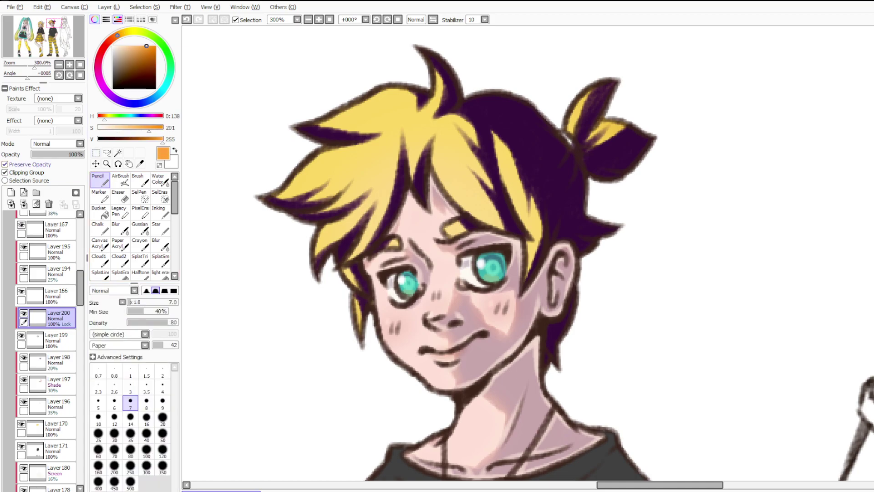
click(163, 401)
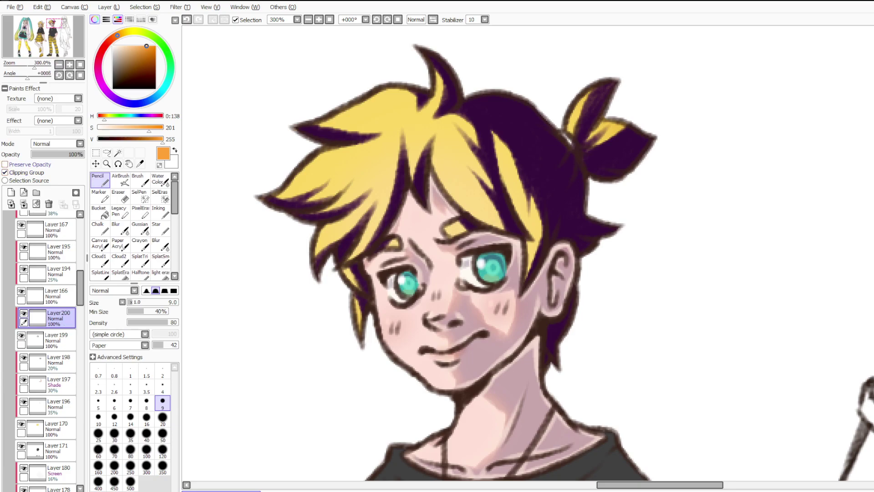
mouse_move(266, 201)
mouse_down()
mouse_move(321, 186)
mouse_move(366, 199)
mouse_up()
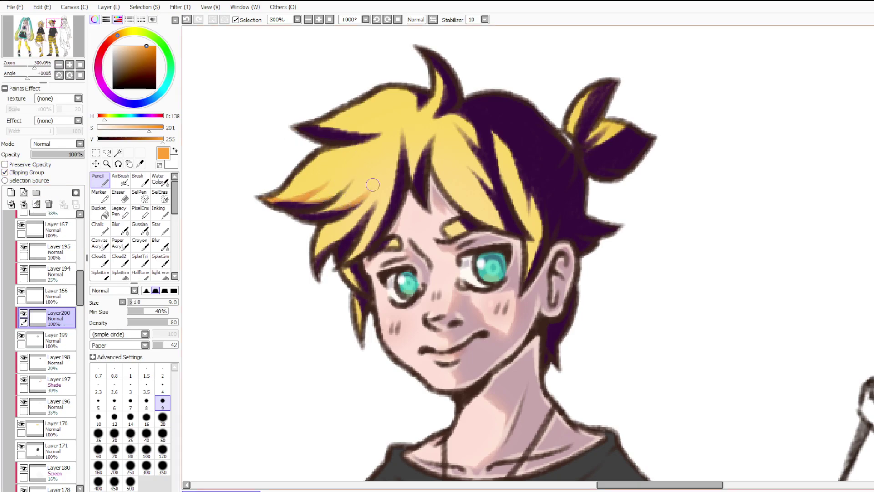
drag(298, 117, 386, 128)
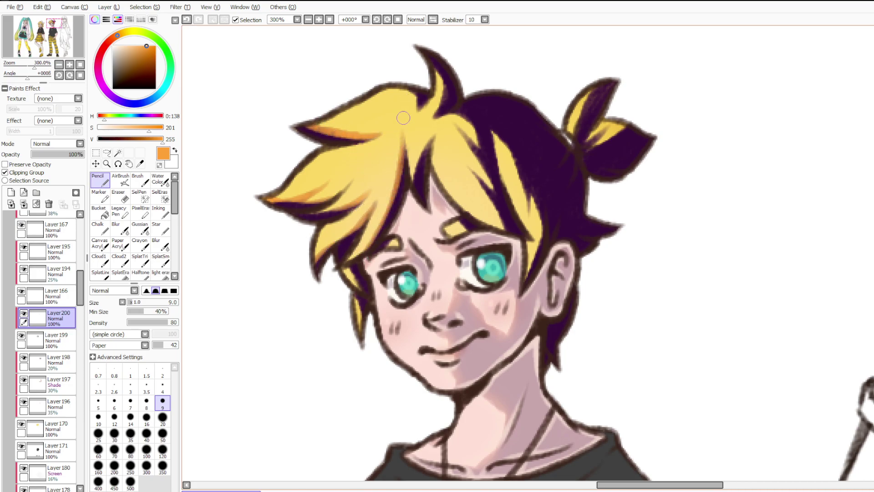
drag(433, 57, 440, 109)
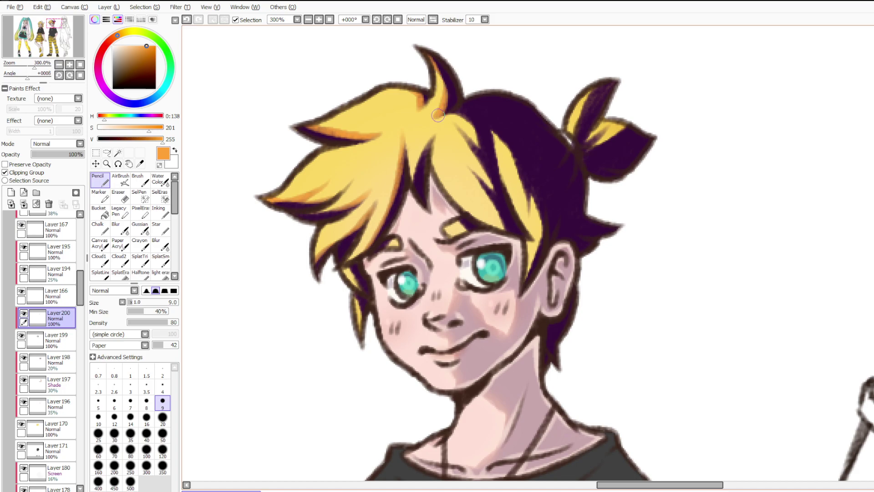
Paint orange accents from the cowlick down along the shadow edges of the fringe and its central strands.
drag(436, 75, 482, 164)
drag(462, 116, 502, 219)
drag(483, 154, 502, 223)
mouse_move(484, 171)
mouse_down()
mouse_move(518, 233)
mouse_move(502, 226)
mouse_up()
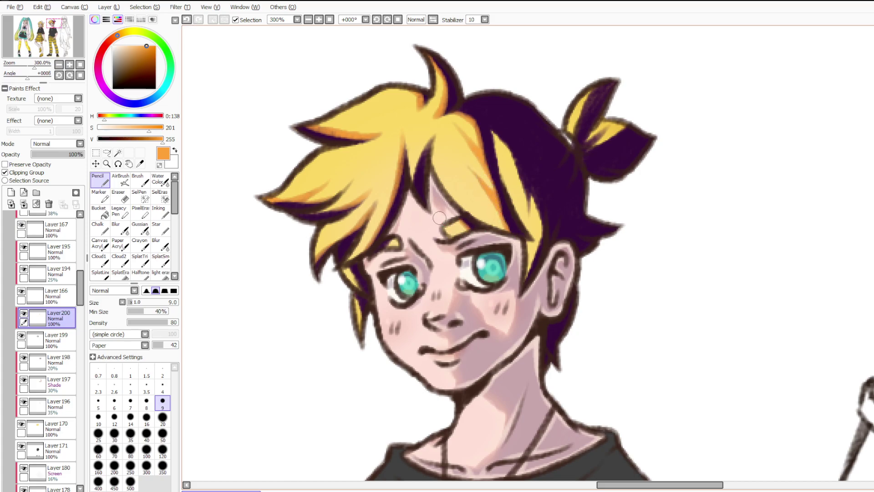
mouse_move(415, 171)
mouse_down()
mouse_move(430, 141)
mouse_move(448, 133)
mouse_up()
Add orange strokes to the locks on both sides of the face and the ponytail, and soften them with the Gaussian brush.
mouse_move(344, 277)
mouse_down()
mouse_move(356, 282)
mouse_move(362, 319)
mouse_move(369, 317)
mouse_up()
mouse_move(512, 293)
mouse_down()
mouse_move(532, 257)
mouse_move(533, 213)
mouse_move(498, 170)
mouse_move(505, 137)
mouse_move(528, 182)
mouse_move(510, 157)
mouse_move(520, 184)
mouse_up()
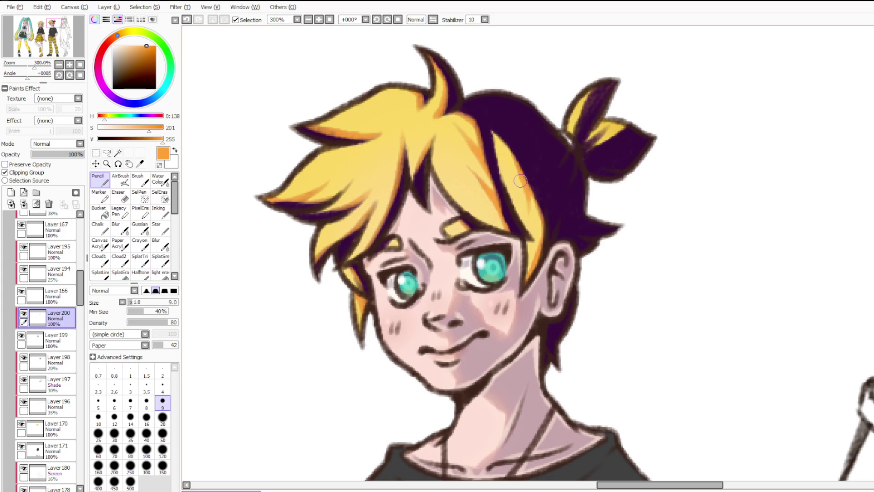
drag(585, 117, 610, 73)
mouse_move(572, 128)
mouse_down()
mouse_move(592, 132)
mouse_move(628, 116)
mouse_up()
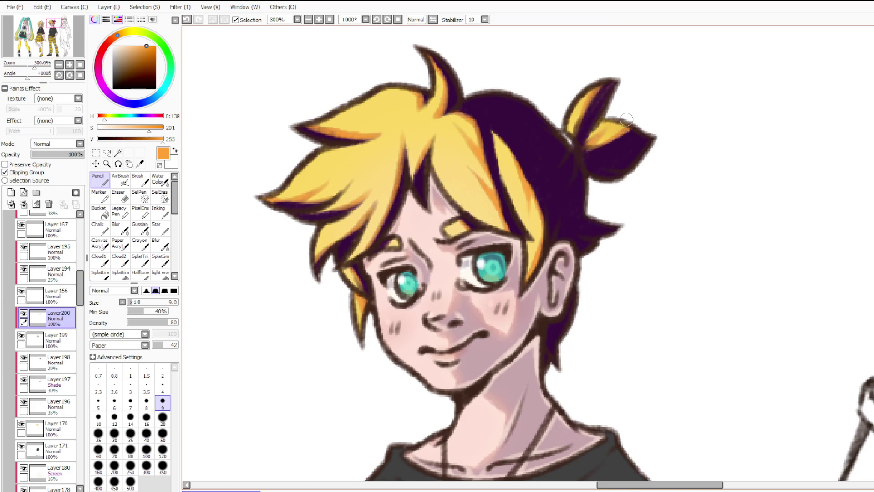
click(140, 227)
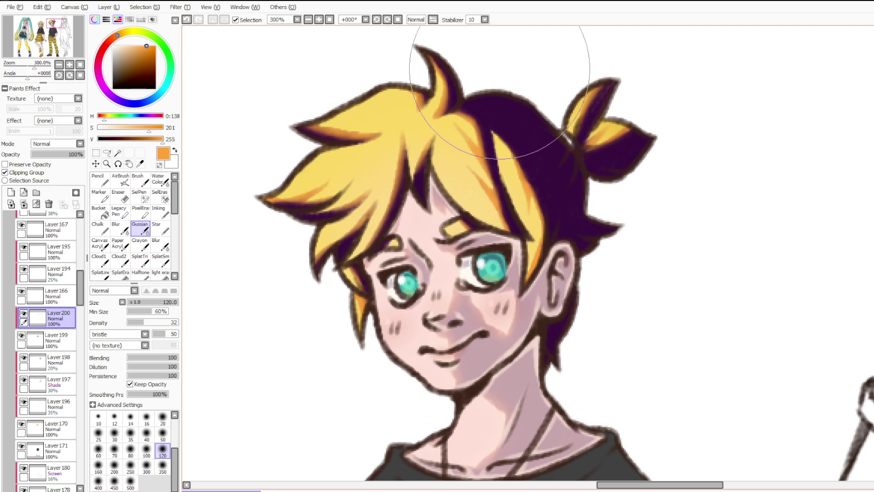
Merge the orange tint into the pasted hair shadow layer, clip it, and set it to Multiply at 15% opacity.
click(24, 204)
click(19, 173)
click(57, 144)
click(43, 164)
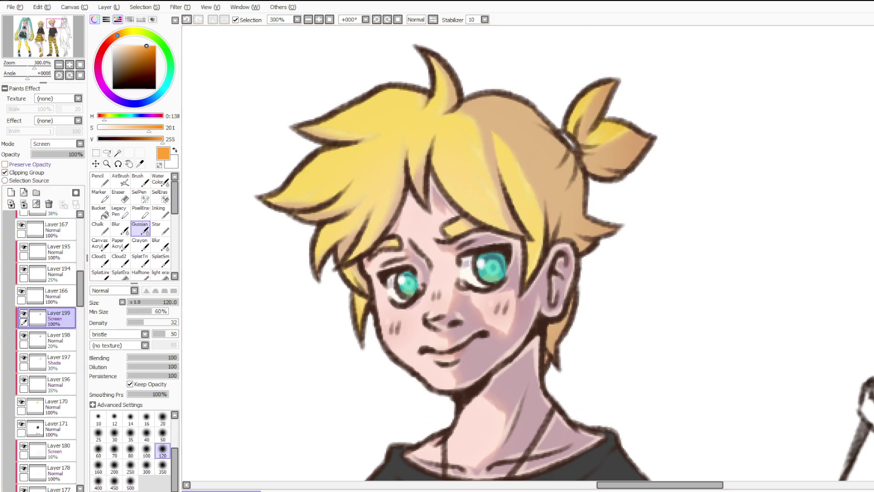
click(57, 144)
click(46, 157)
drag(52, 154, 38, 154)
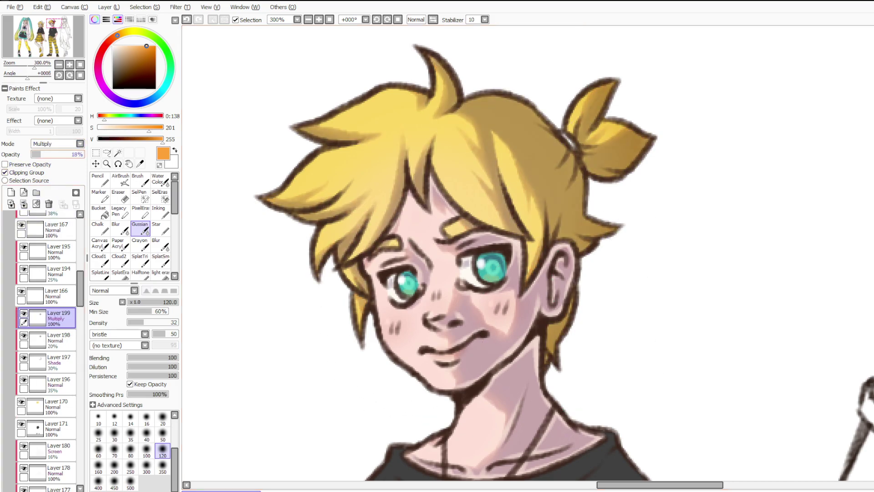
Add a new clipping layer above the Multiply hair shadows, raise the shadow layer's opacity to 81%, and make the new layer active for the AirBrush.
click(11, 192)
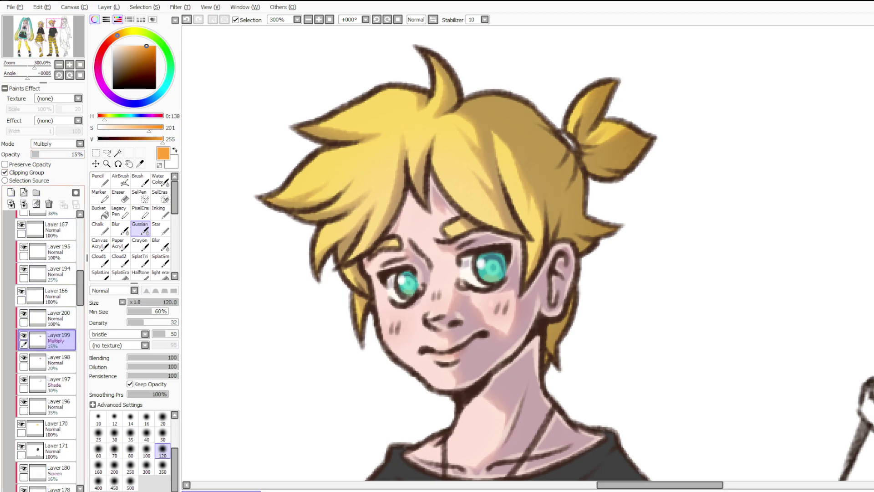
drag(40, 154, 74, 154)
click(120, 180)
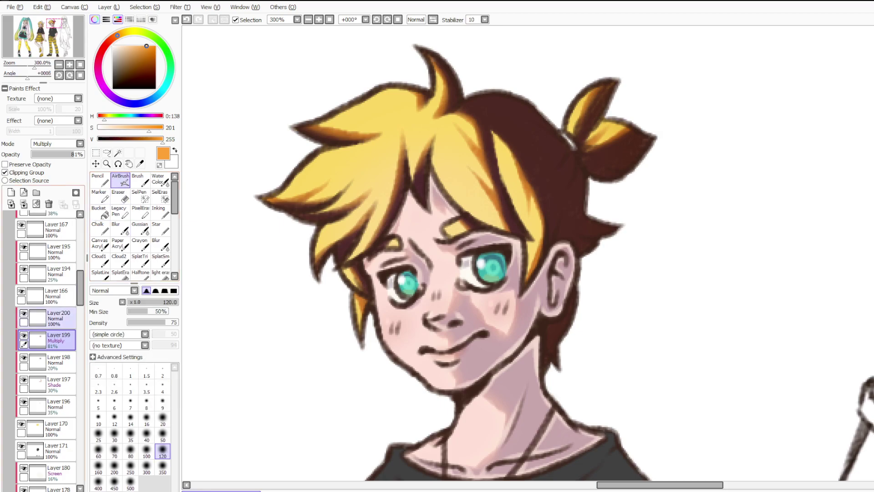
click(56, 318)
Airbrush soft orange at size 20 along the shadow edges of the fringe and the temple lock, and switch to the Gaussian brush.
click(163, 435)
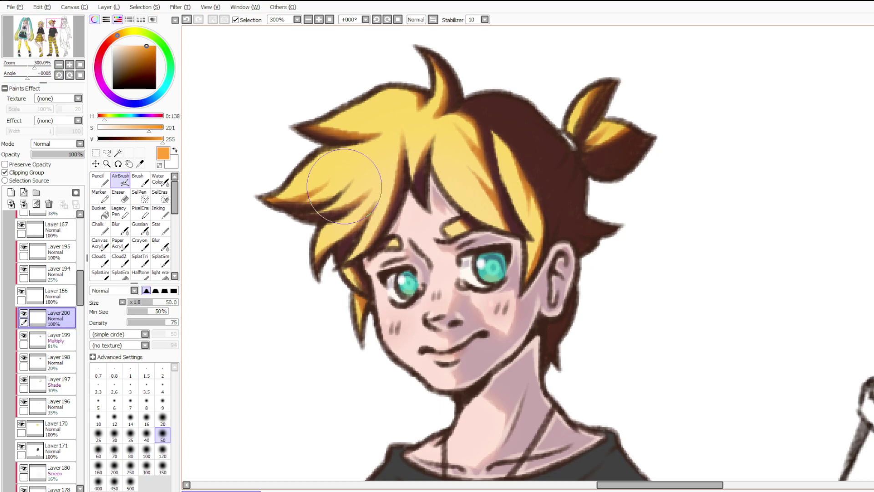
key(bracketleft)
key(bracketleft)
key(bracketleft)
key(bracketleft)
key(bracketleft)
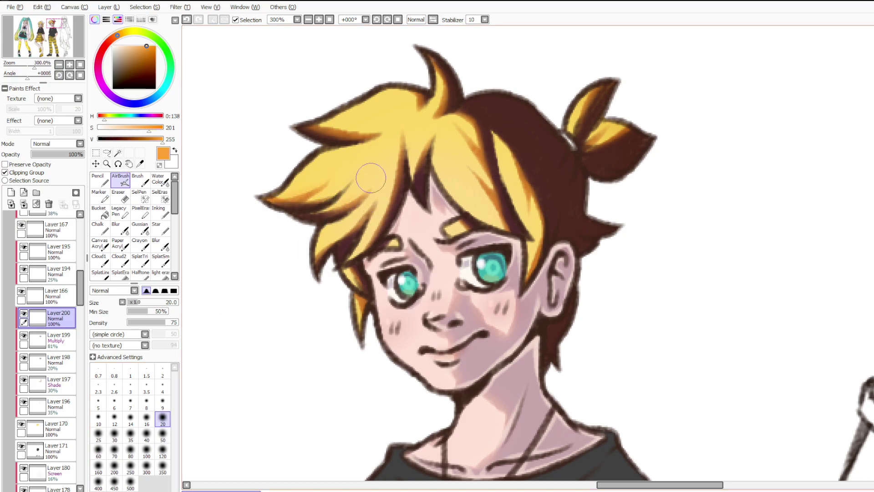
mouse_move(366, 256)
mouse_down()
mouse_move(407, 159)
mouse_move(430, 149)
mouse_up()
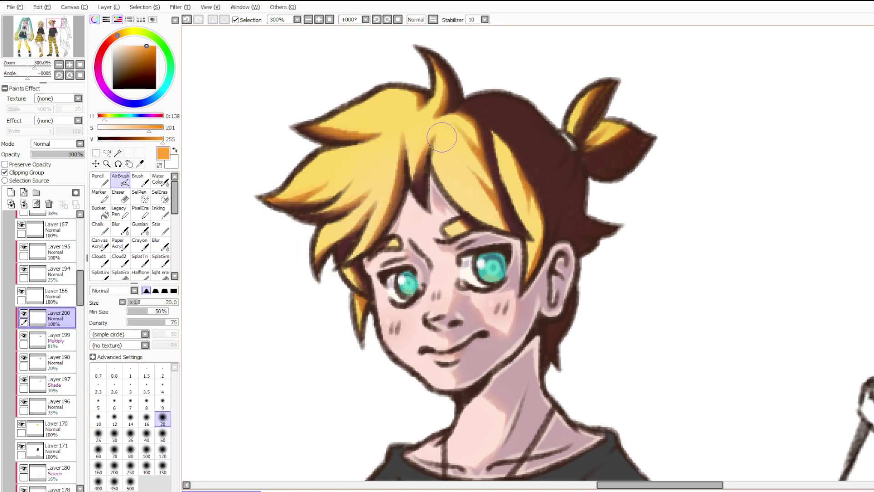
mouse_move(462, 116)
mouse_down()
mouse_move(499, 182)
mouse_move(492, 194)
mouse_move(512, 237)
mouse_move(537, 214)
mouse_move(532, 255)
mouse_up()
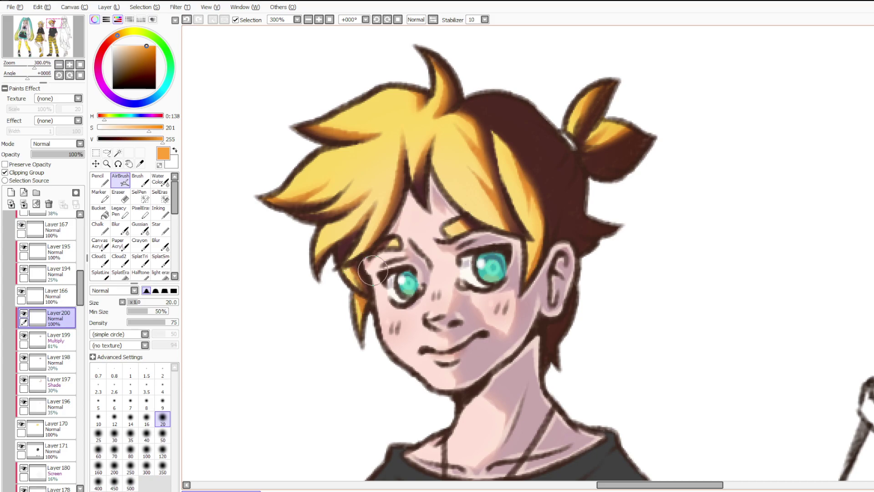
drag(360, 265, 371, 232)
click(140, 228)
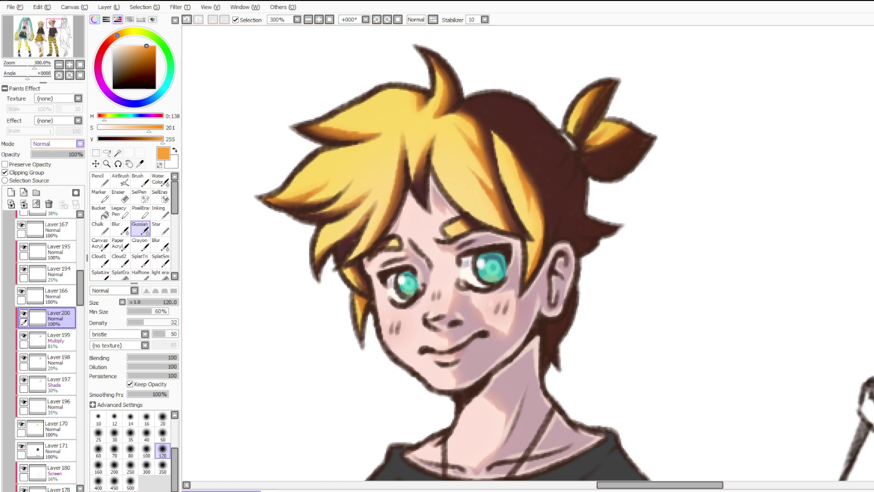
Set the airbrushed orange layer to Shade at 10% opacity and the Multiply hair shadow layer to 15%.
click(80, 144)
click(43, 196)
click(40, 154)
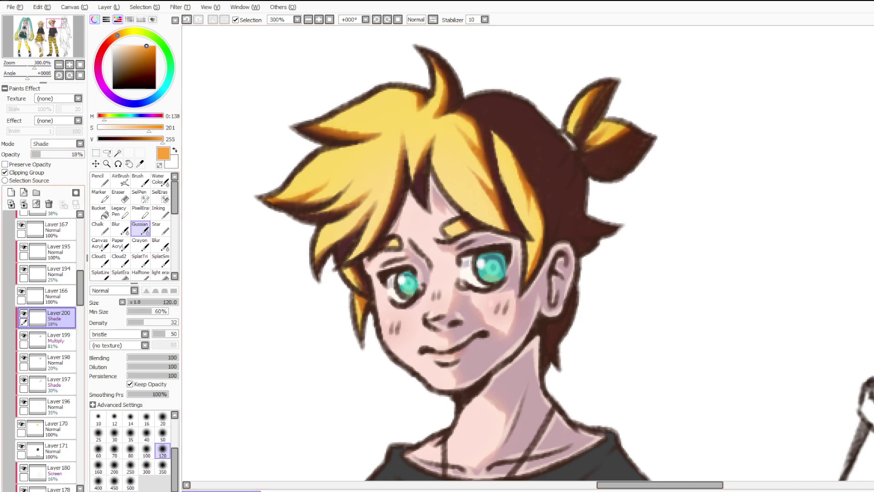
click(59, 341)
click(39, 154)
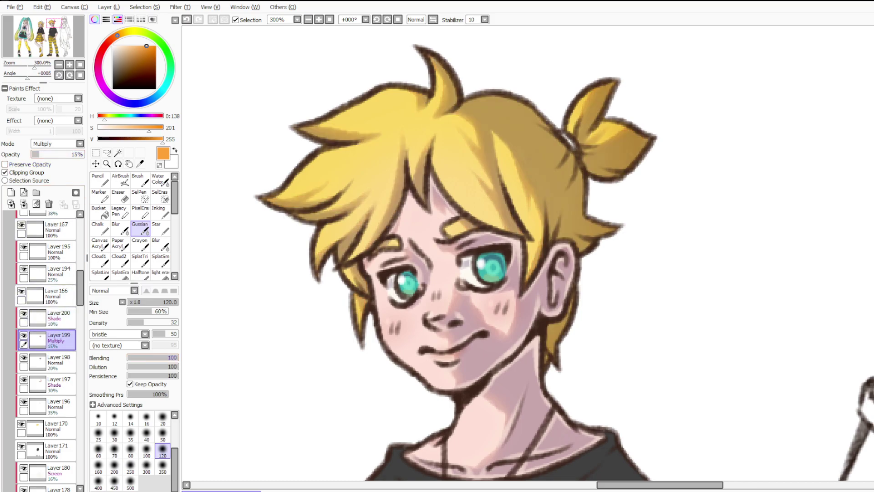
Add a clipping layer above the orange tint in Lumi & Shade mode and choose a pale peach colour for the Pencil.
click(58, 318)
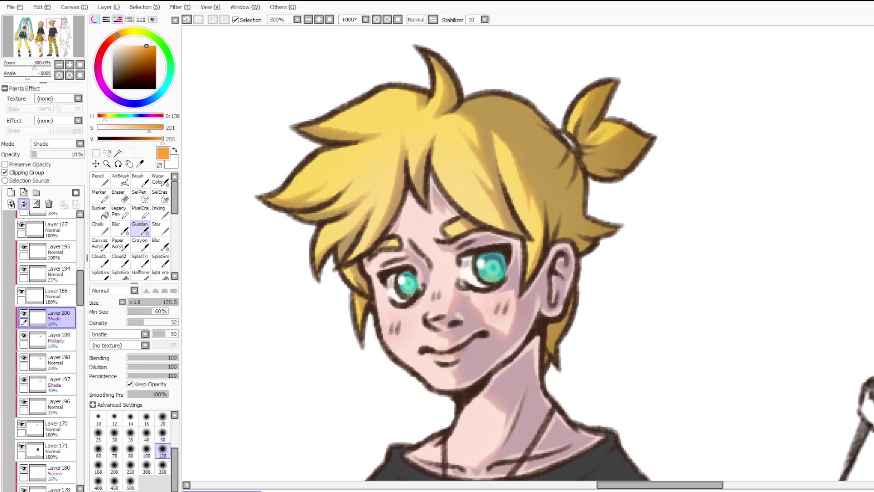
click(11, 193)
click(23, 172)
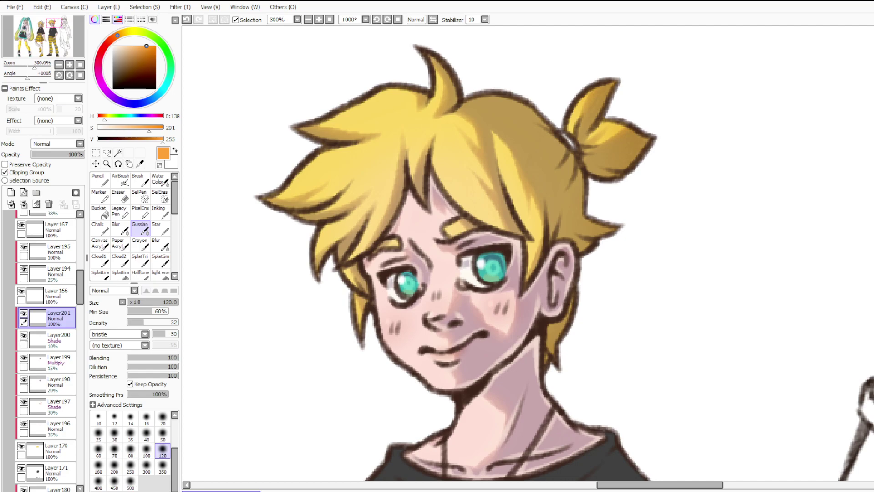
click(130, 46)
click(115, 37)
click(101, 180)
click(51, 198)
Dab small highlight spots on the large side spike, the main fringe lock and the lock beside it.
drag(341, 160, 355, 166)
drag(453, 169, 449, 175)
key(ctrl+z)
click(507, 169)
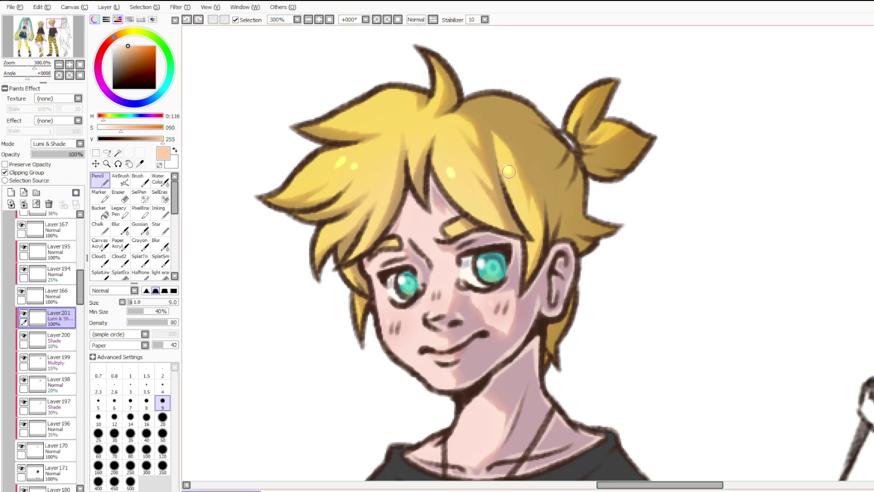
Preserve the highlight layer's opacity, adjust the peach colour to saturation 87, and set the layer opacity to 20%.
click(133, 45)
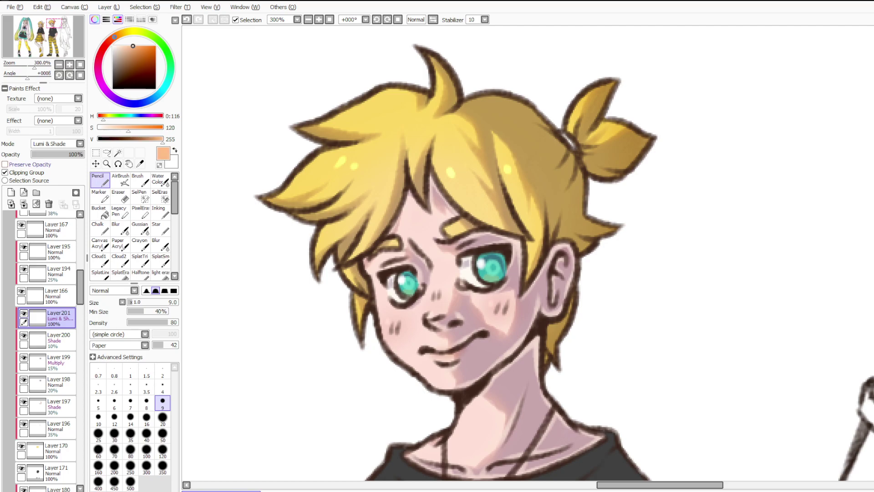
click(42, 154)
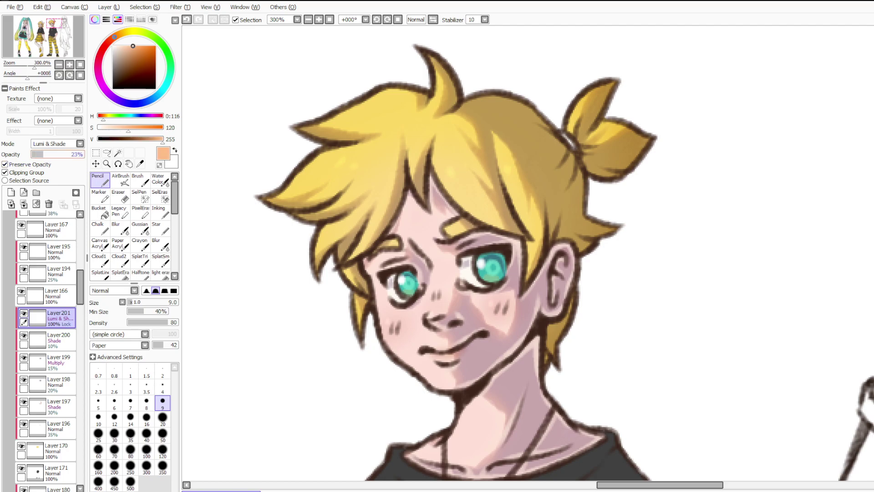
drag(129, 127, 120, 128)
click(34, 154)
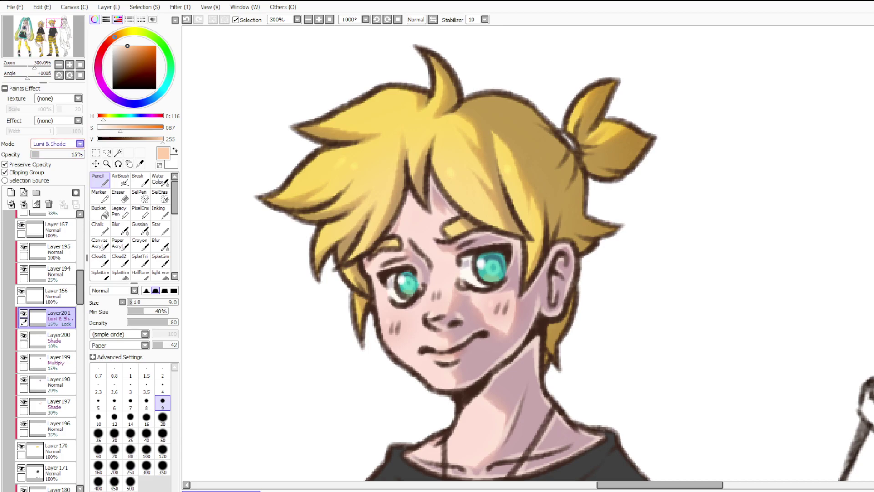
scroll(422, 163, up, 1)
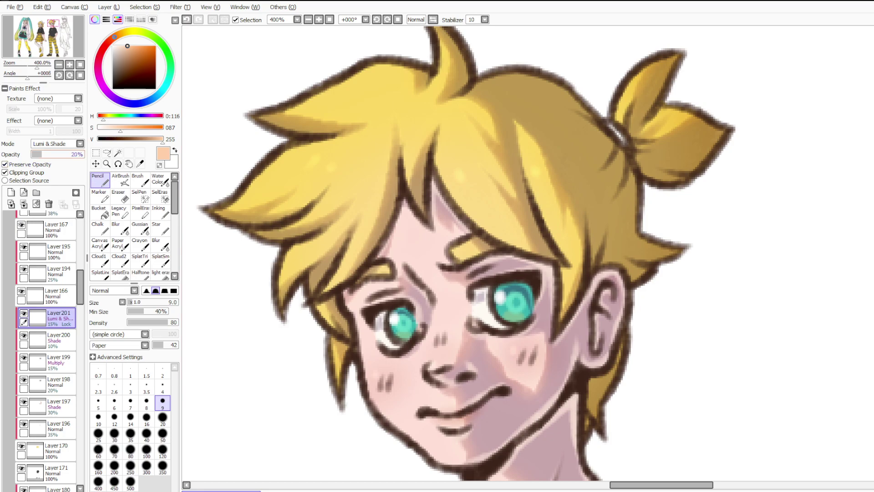
Sample a light yellow from the hair, add a new clipping layer for it, and set the Pencil size to 7.
alt+click(494, 154)
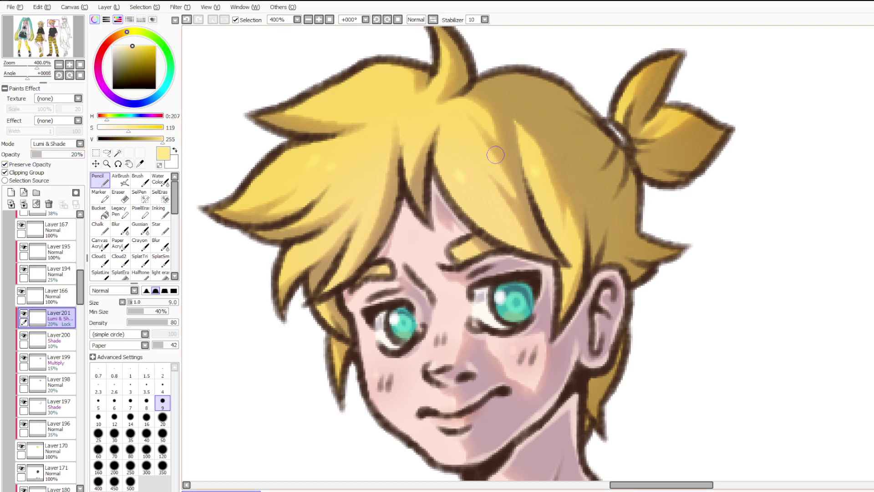
click(11, 192)
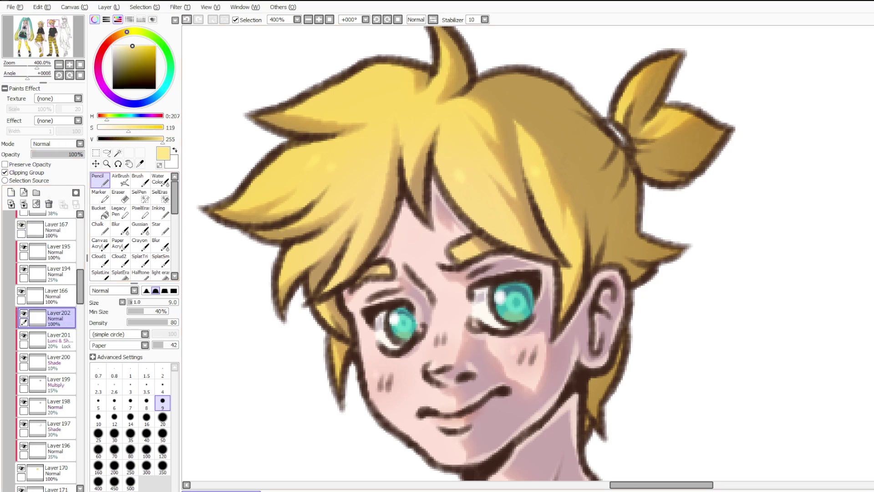
key(bracketleft)
key(bracketleft)
Draw light yellow reflected light along the undersides of the uppermost and the large side spikes.
mouse_move(283, 109)
mouse_down()
mouse_move(261, 119)
mouse_move(281, 110)
mouse_move(318, 130)
mouse_move(282, 123)
mouse_move(339, 132)
mouse_up()
key(ctrl+z)
key(ctrl+z)
drag(262, 117, 312, 133)
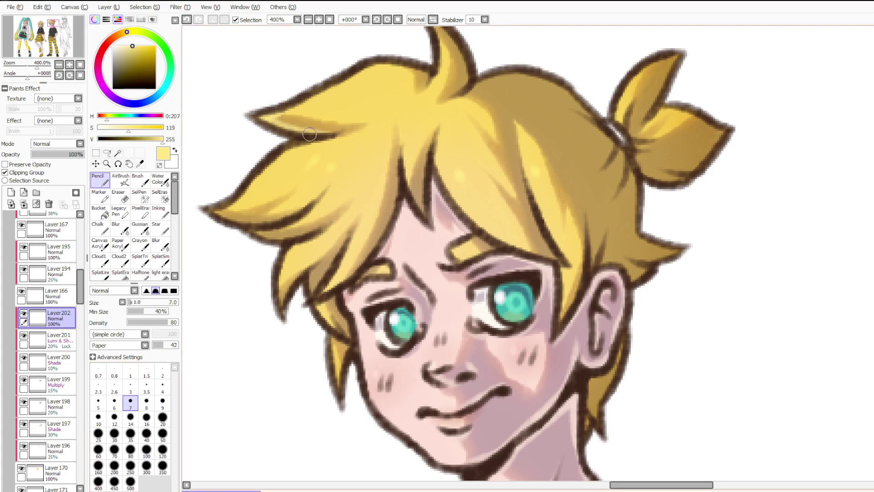
drag(219, 209, 302, 205)
drag(251, 229, 332, 215)
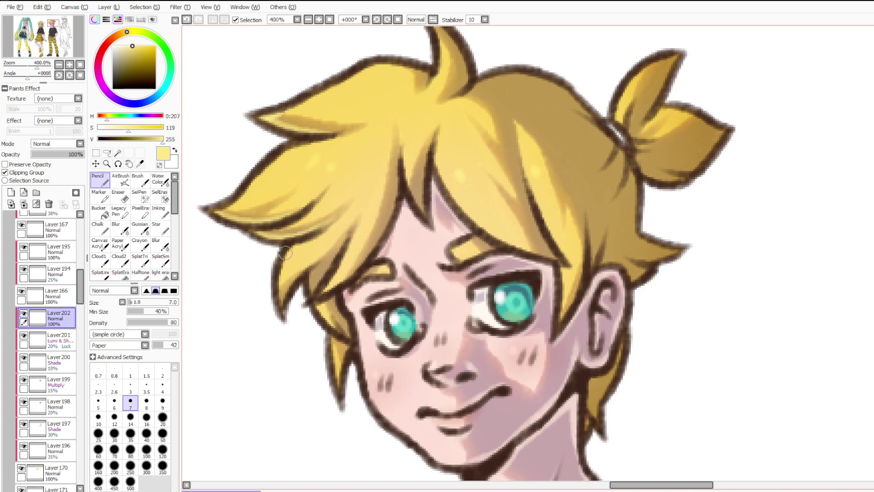
Draw light yellow edge strokes on the small lower spike, the central fringe strands and the fringe lock near the ear.
drag(289, 287, 321, 263)
key(ctrl+z)
mouse_move(280, 301)
mouse_down()
mouse_move(311, 264)
mouse_move(313, 288)
mouse_move(342, 242)
mouse_up()
mouse_move(349, 276)
mouse_down()
mouse_move(397, 184)
mouse_move(397, 212)
mouse_move(433, 126)
mouse_up()
drag(559, 267, 521, 162)
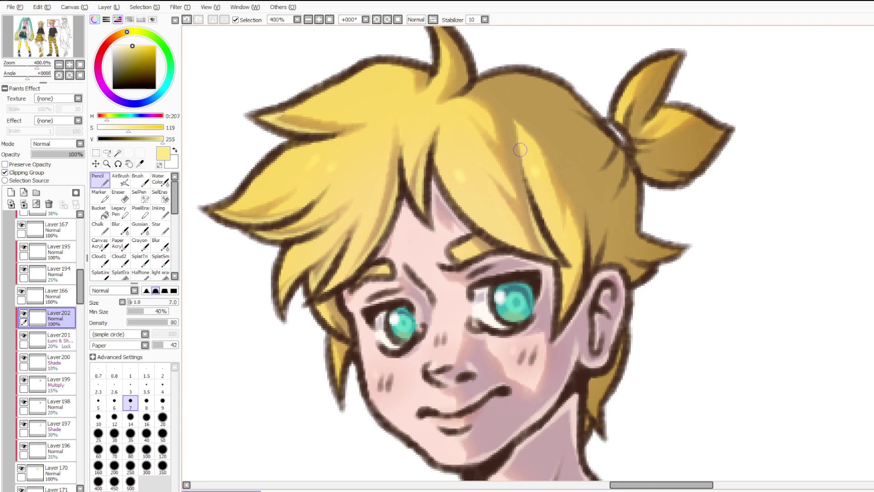
Draw light yellow edge strokes on the cowlick, beside its base, and along the crown toward the ponytail.
mouse_move(451, 96)
mouse_down()
mouse_move(461, 56)
mouse_move(440, 35)
mouse_up()
drag(430, 82, 404, 69)
mouse_move(466, 92)
mouse_down()
mouse_move(543, 83)
mouse_move(575, 103)
mouse_move(610, 143)
mouse_move(600, 167)
mouse_move(622, 193)
mouse_up()
Add light yellow strokes down the back of the head, on the spike behind the ear, and above and in front of the ear.
mouse_move(631, 160)
mouse_down()
mouse_move(640, 240)
mouse_move(678, 246)
mouse_move(632, 258)
mouse_up()
key(ctrl+z)
key(ctrl+z)
key(ctrl+z)
drag(631, 166, 638, 220)
mouse_move(676, 248)
mouse_down()
mouse_move(630, 251)
mouse_move(648, 267)
mouse_move(618, 275)
mouse_move(633, 279)
mouse_move(602, 254)
mouse_move(608, 233)
mouse_up()
drag(596, 269, 596, 224)
mouse_move(560, 321)
mouse_down()
mouse_move(580, 275)
mouse_move(579, 203)
mouse_up()
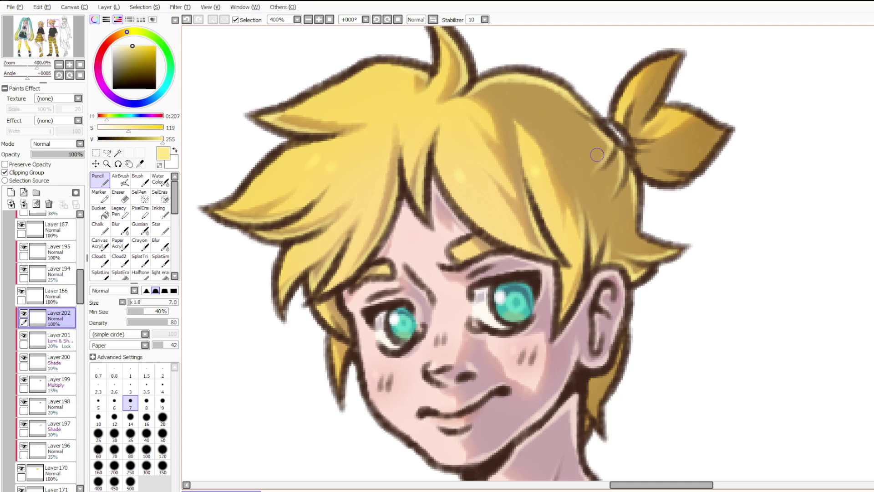
Draw light yellow edge highlights around both tufts of the ponytail, undoing unwanted strokes.
drag(678, 56, 657, 99)
drag(650, 67, 676, 57)
drag(627, 132, 634, 100)
mouse_move(691, 117)
mouse_down()
mouse_move(726, 136)
mouse_move(686, 171)
mouse_up()
key(ctrl+z)
key(ctrl+z)
mouse_move(694, 116)
mouse_down()
mouse_move(722, 130)
mouse_move(702, 159)
mouse_move(655, 157)
mouse_move(681, 174)
mouse_move(631, 156)
mouse_move(639, 151)
mouse_move(650, 171)
mouse_move(663, 133)
mouse_up()
ctrl+shift+click(665, 133)
key(ctrl+z)
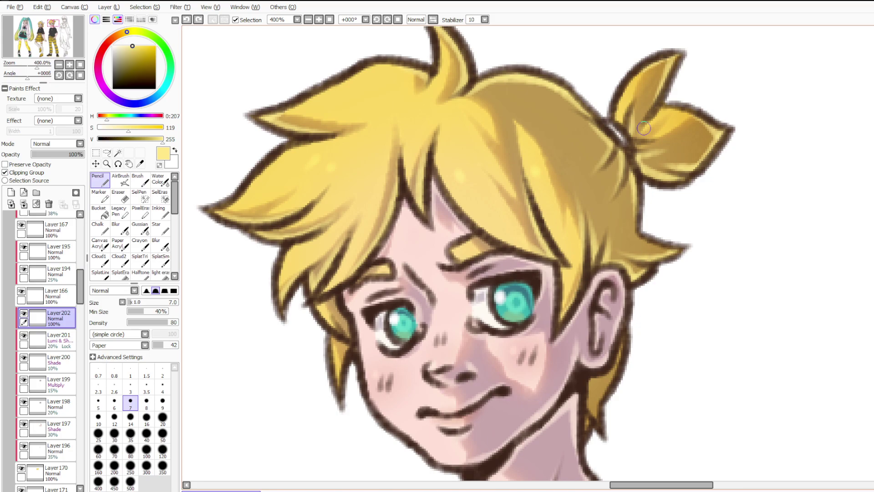
mouse_move(644, 128)
mouse_down()
mouse_move(636, 149)
mouse_move(660, 151)
mouse_up()
key(ctrl+z)
Add light yellow strokes to the hair at the nape and to the side lock beside the far cheek.
mouse_move(619, 339)
mouse_down()
mouse_move(597, 418)
mouse_move(587, 386)
mouse_move(620, 366)
mouse_up()
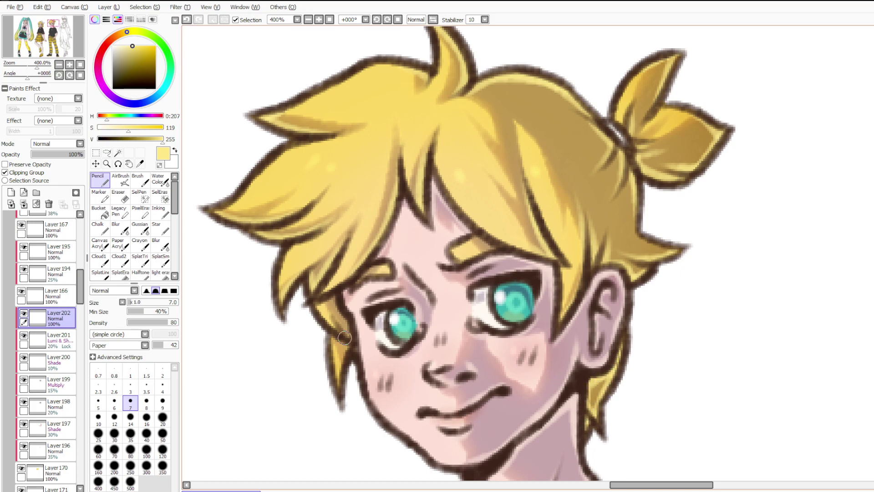
drag(346, 331, 328, 313)
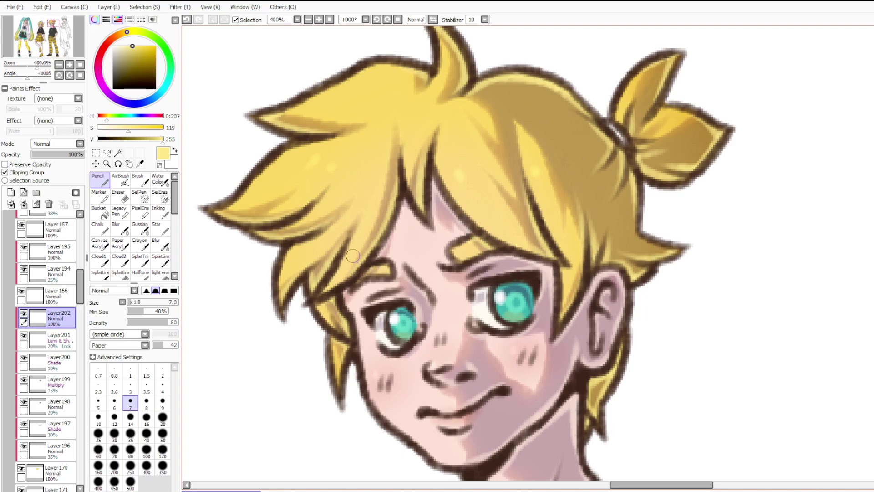
Paint light yellow highlight strokes on the blond boy's hair on Layer202 with the size 7 pencil, undoing the last stroke.
scroll(476, 141, down, 5)
scroll(489, 126, up, 5)
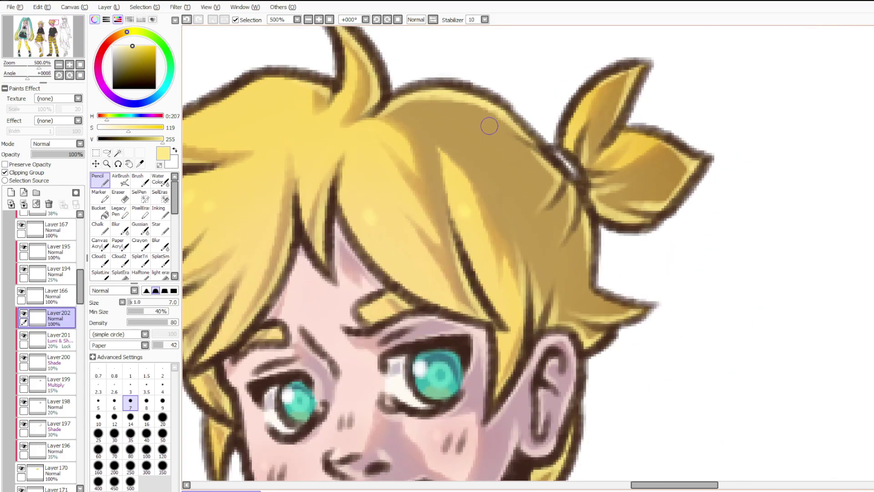
drag(524, 300, 506, 229)
drag(457, 247, 443, 196)
mouse_move(547, 322)
mouse_down()
mouse_move(528, 196)
mouse_move(546, 246)
mouse_move(537, 331)
mouse_move(533, 273)
mouse_up()
key(ctrl+z)
scroll(536, 259, down, 5)
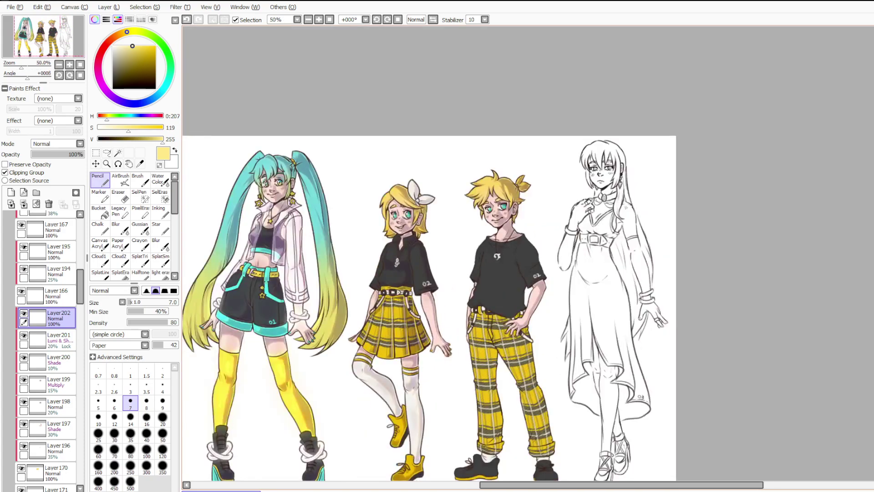
Sample the dark purple shadow colour of Layer184 with Layer185 hidden and Layer184's opacity temporarily raised, restoring both layers.
key(alt)
key(alt)
scroll(46, 384, down, 3)
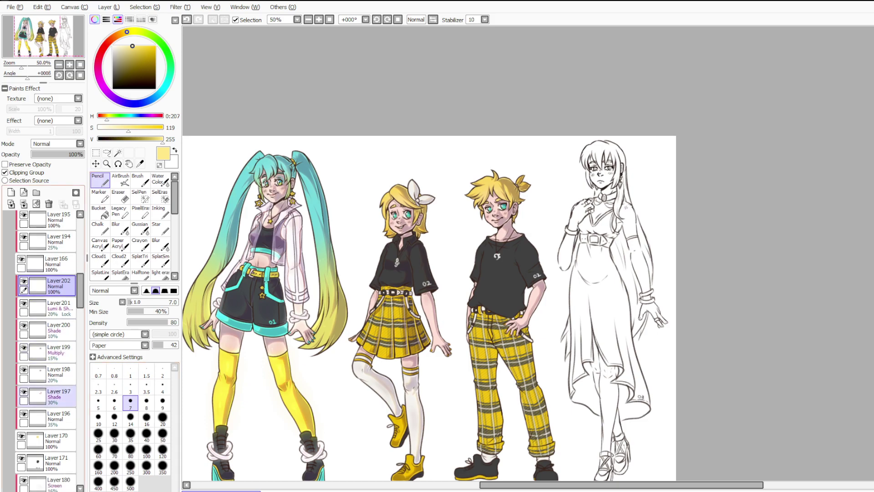
scroll(45, 298, up, 8)
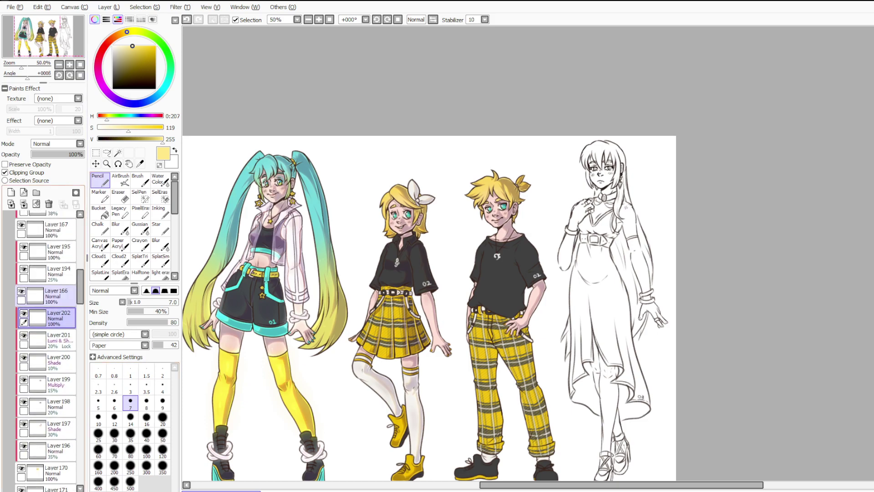
scroll(46, 291, up, 4)
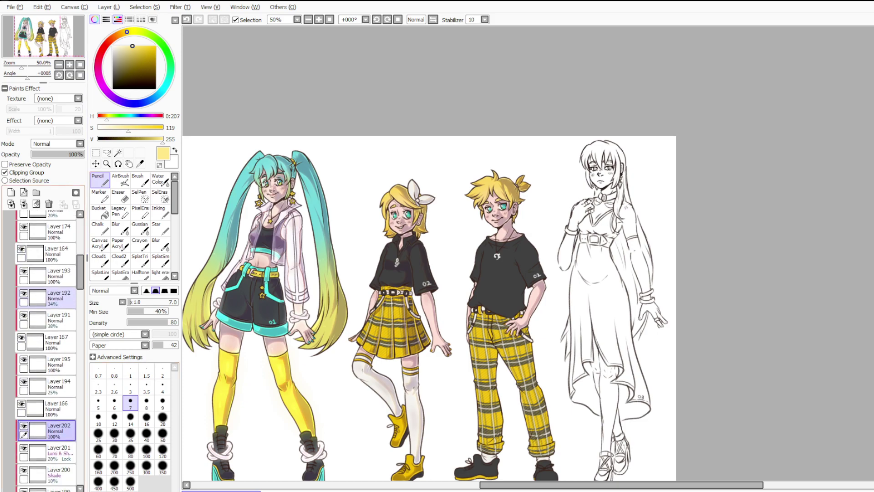
click(24, 279)
click(58, 306)
drag(55, 154, 84, 154)
scroll(527, 231, up, 6)
right_click(430, 194)
key(ctrl+z)
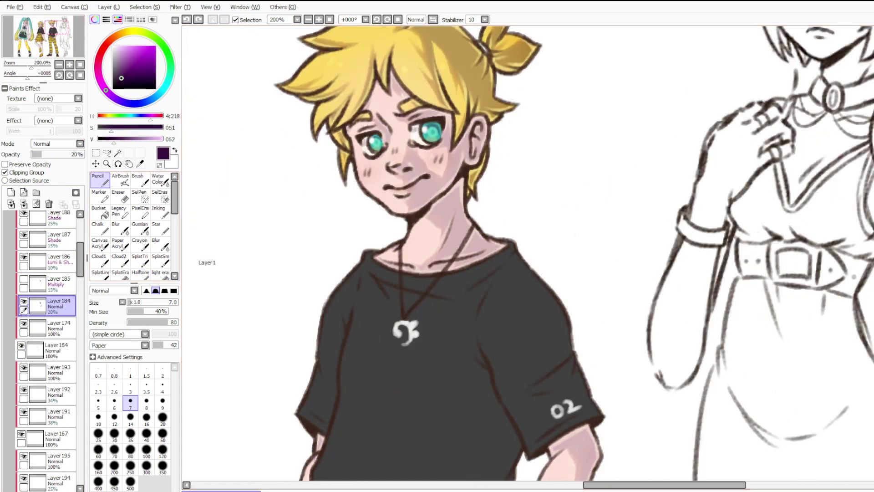
click(24, 279)
Toggle the visibility of the boy's black clothing layer, Layer171, to check its content, and select that layer.
scroll(45, 346, up, 5)
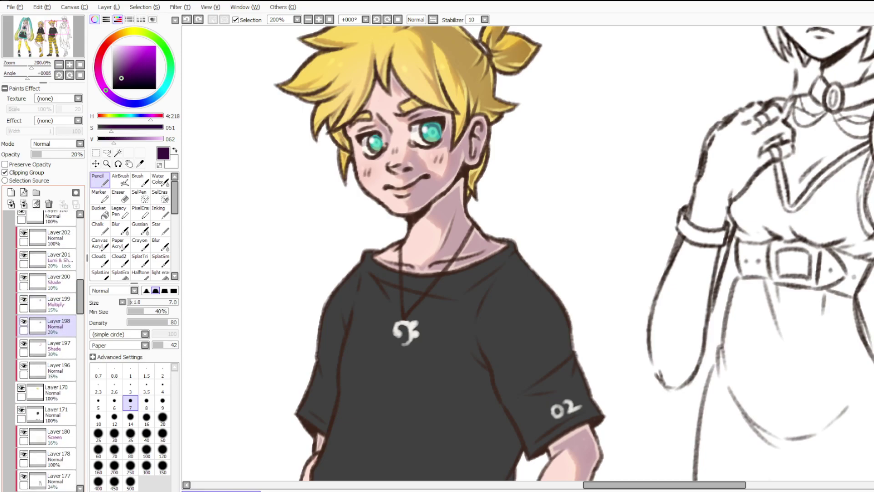
scroll(528, 255, down, 4)
scroll(498, 361, up, 1)
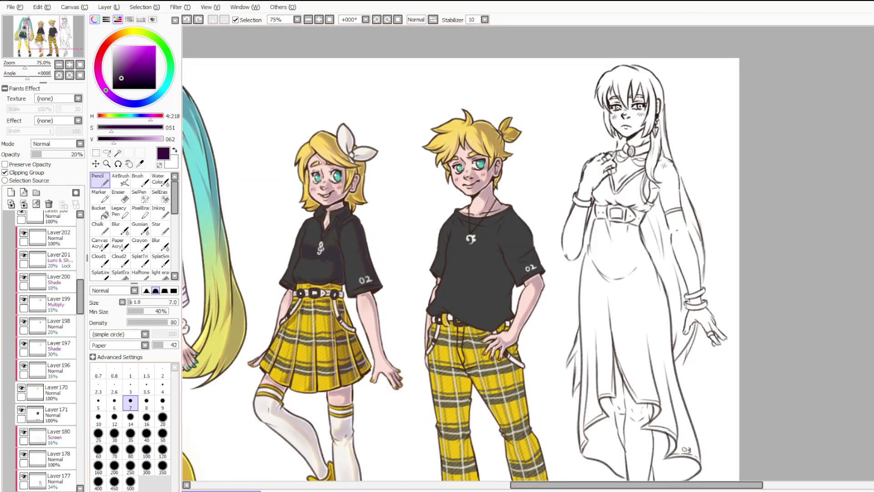
scroll(46, 394, down, 1)
click(21, 346)
click(22, 346)
click(57, 350)
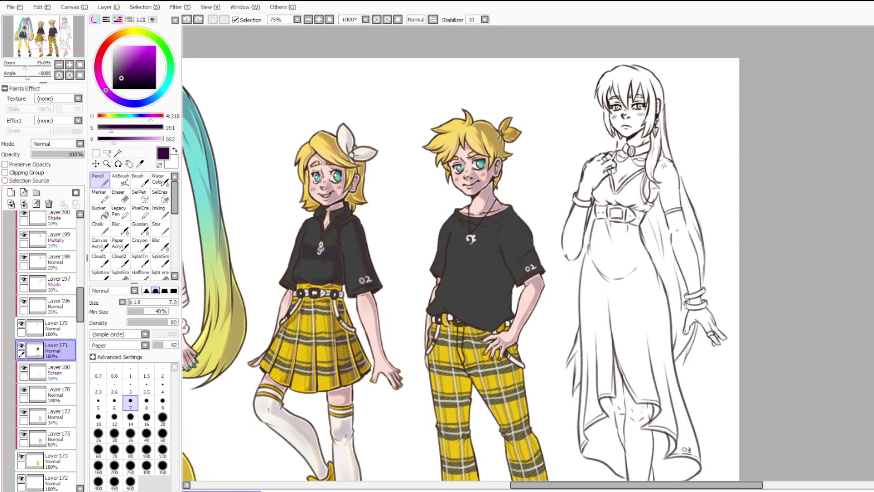
Shade the black buckle, rings and strap fittings of the girl's belt with dark purple on Layer153, using a size 14 pencil.
scroll(246, 300, up, 5)
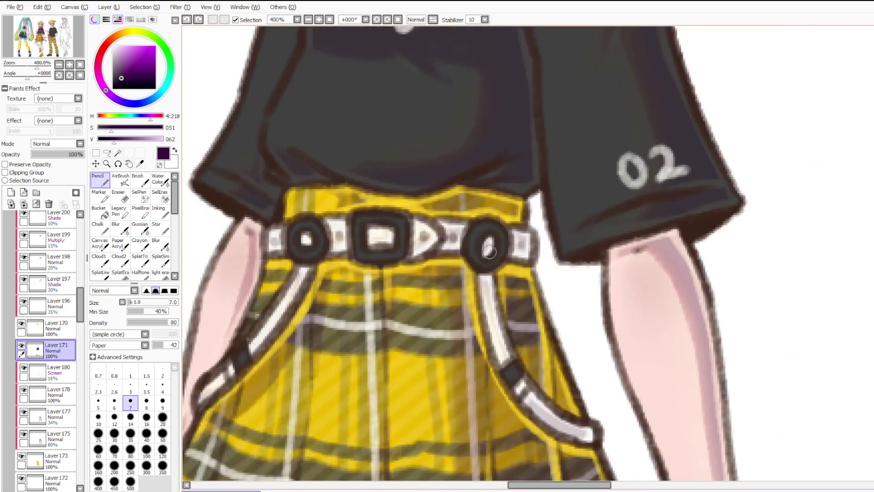
scroll(46, 351, down, 10)
scroll(46, 350, down, 10)
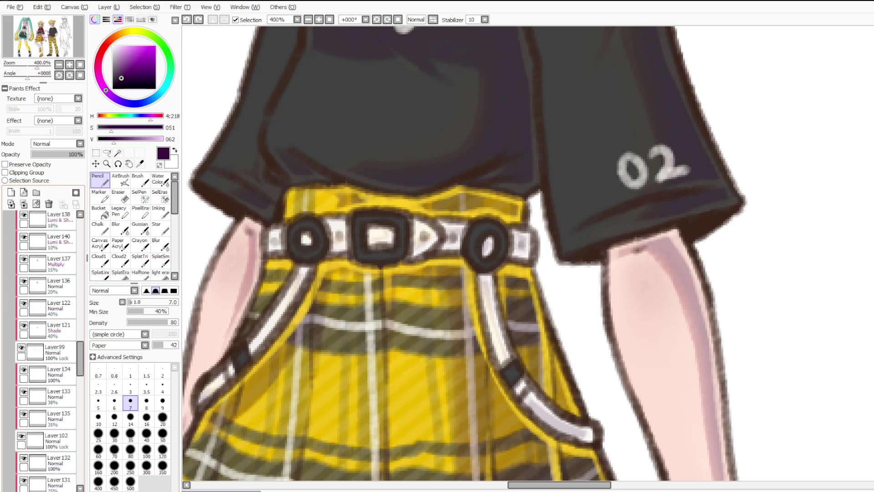
scroll(46, 351, down, 10)
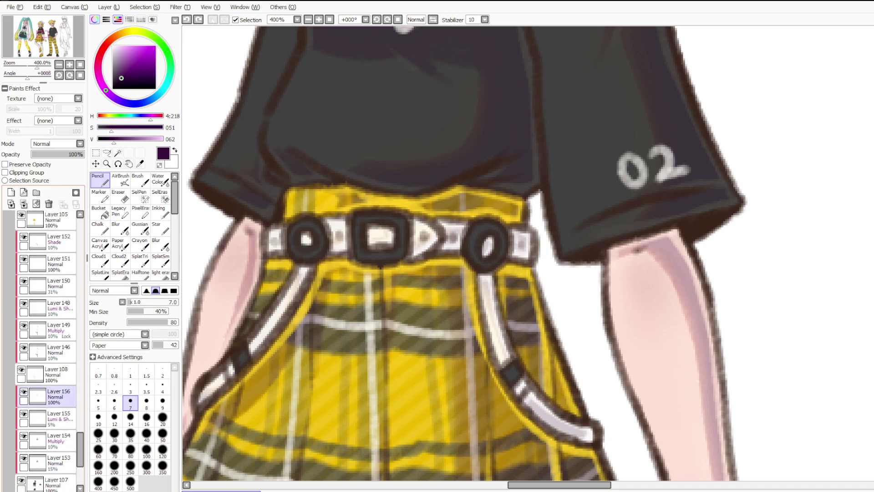
scroll(46, 350, down, 1)
click(57, 406)
click(57, 429)
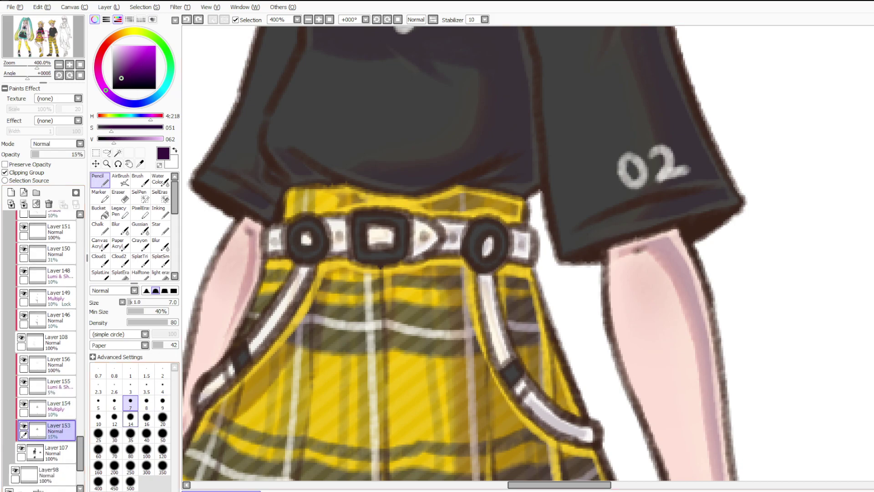
click(130, 417)
mouse_move(506, 264)
mouse_down()
mouse_move(423, 252)
mouse_move(269, 256)
mouse_up()
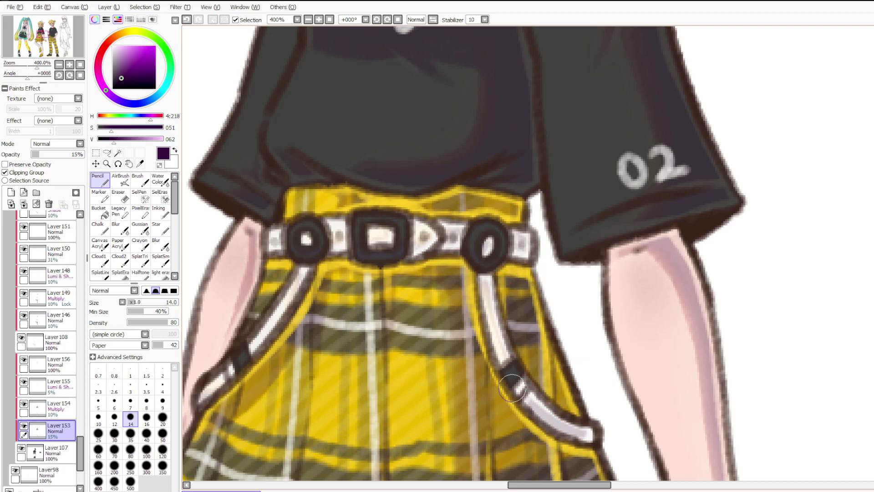
mouse_move(508, 387)
mouse_down()
mouse_move(514, 360)
mouse_move(532, 378)
mouse_up()
Paint highlights on the belt's buckle and rings on Layer156 with a size 7 pencil in neutral grey, saturation 0 and value 92.
click(57, 408)
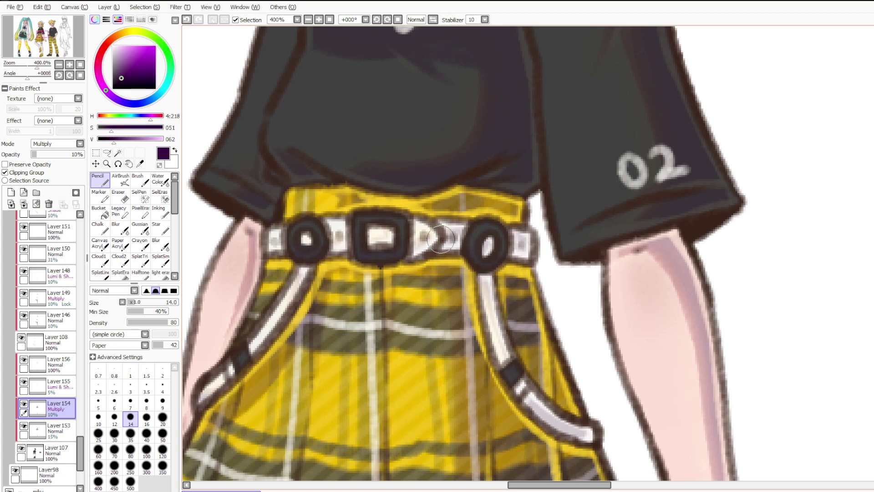
alt+click(383, 120)
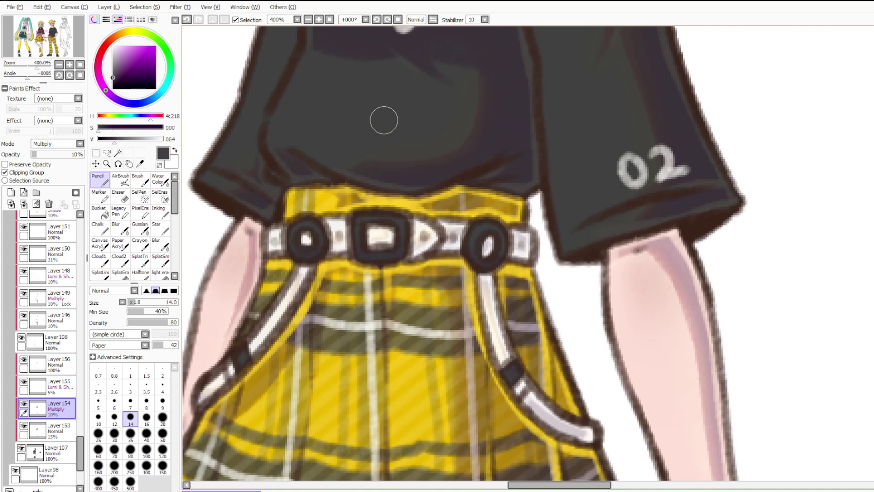
click(116, 72)
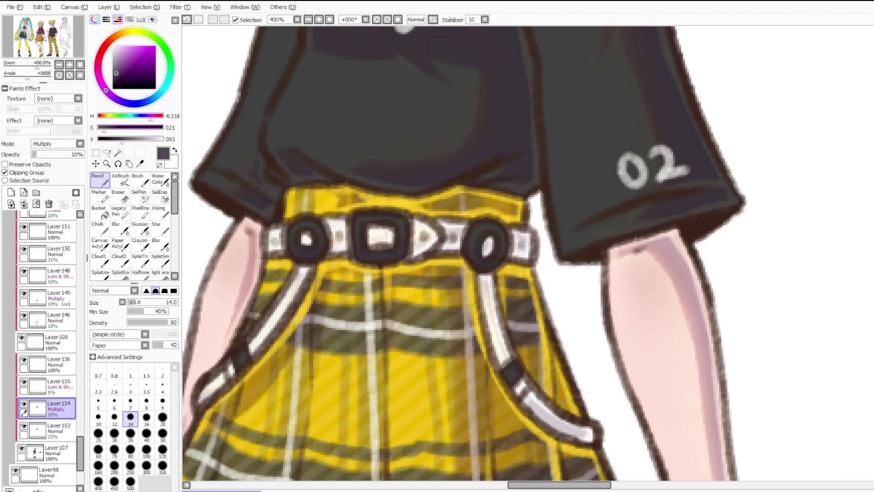
click(59, 364)
click(131, 402)
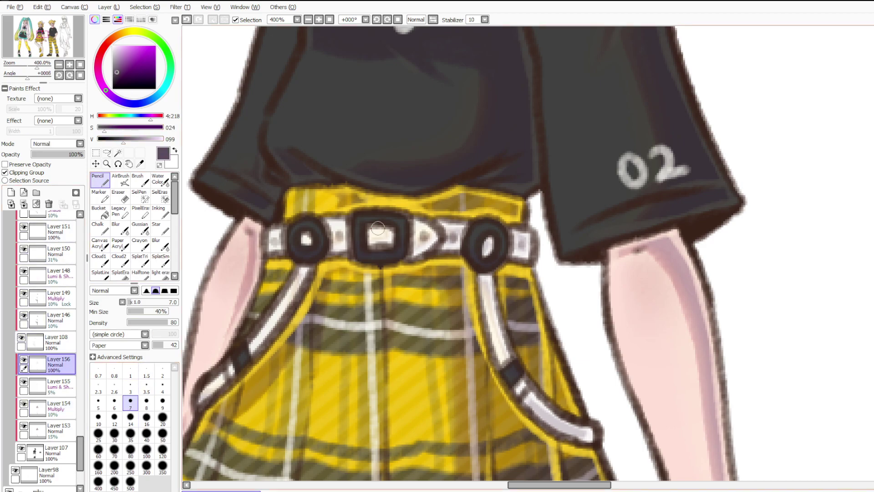
alt+click(297, 89)
click(121, 139)
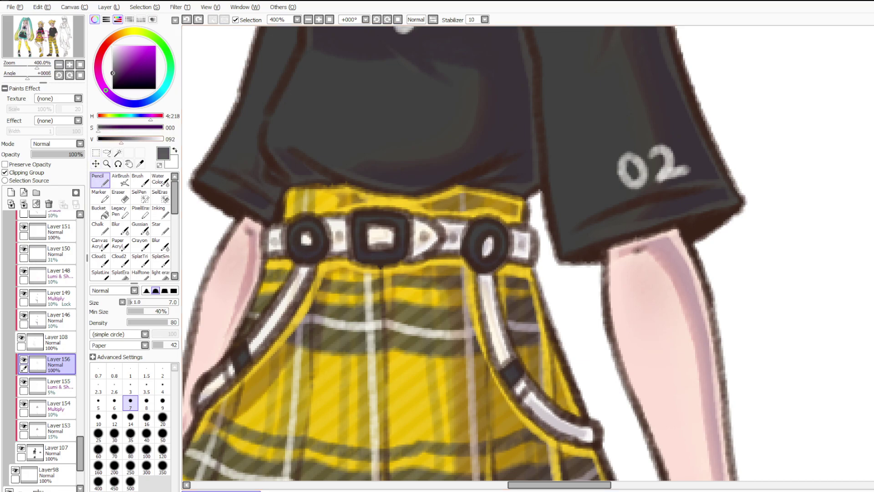
mouse_move(404, 254)
mouse_down()
mouse_move(404, 228)
mouse_move(380, 262)
mouse_up()
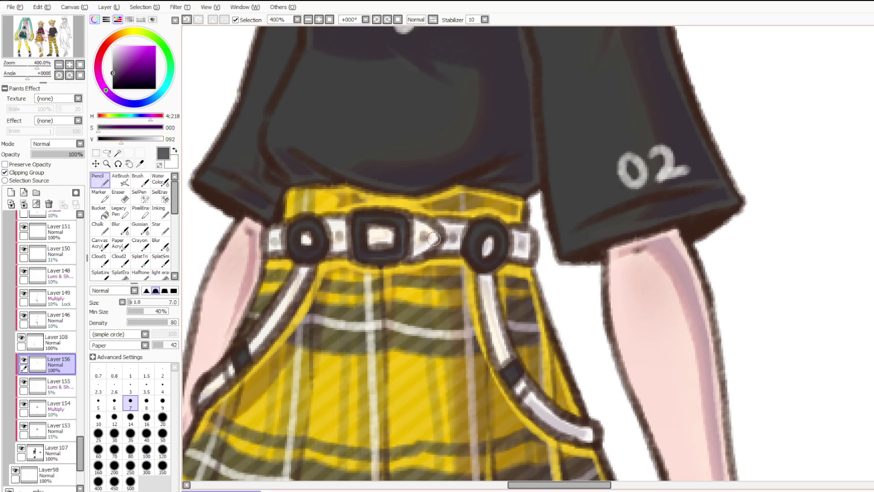
drag(479, 268, 497, 221)
drag(305, 258, 318, 226)
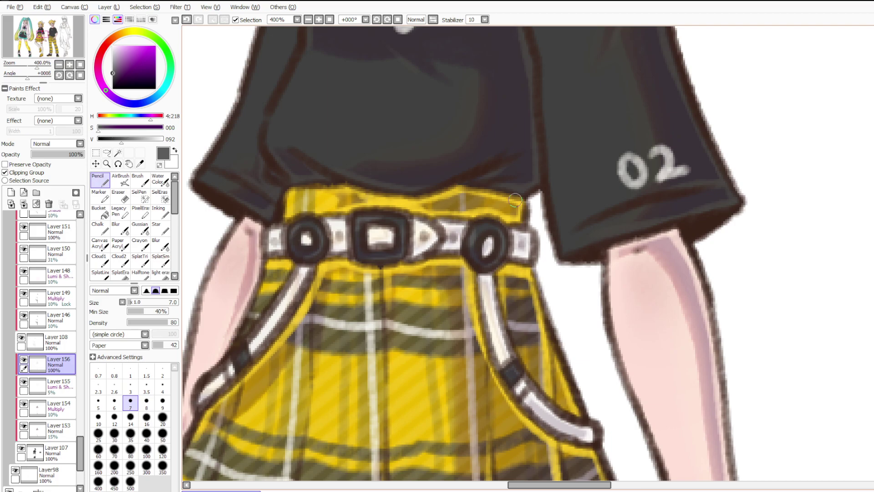
drag(473, 228, 485, 222)
Examine the girl's finished belt and compare her outfit with the boy's at different zoom levels.
scroll(399, 211, down, 3)
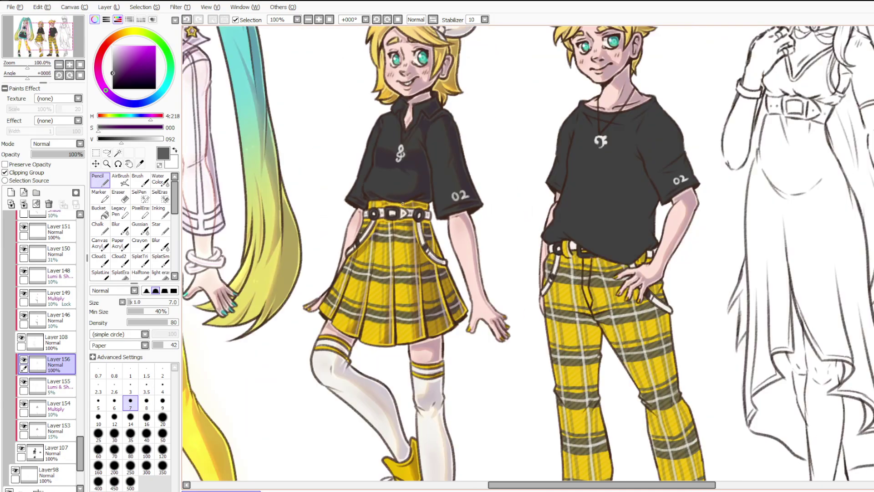
scroll(399, 207, up, 2)
scroll(400, 207, up, 1)
scroll(410, 246, down, 2)
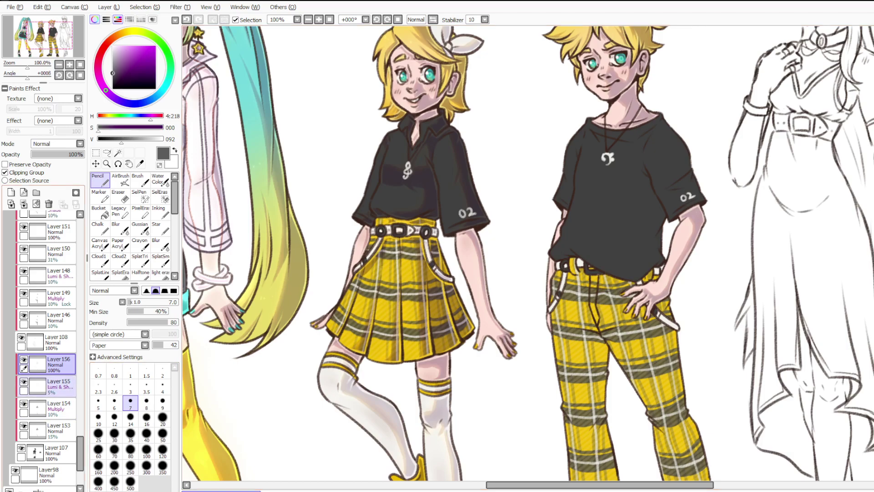
scroll(50, 393, up, 4)
scroll(328, 234, down, 3)
scroll(437, 216, up, 4)
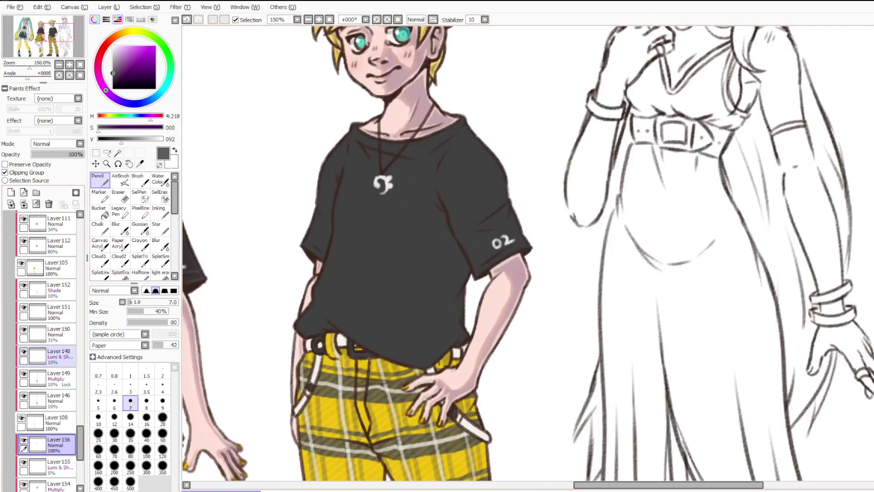
Look through the layers of the rin color folder for the shading layers used on the girl.
scroll(50, 350, up, 7)
scroll(45, 350, up, 10)
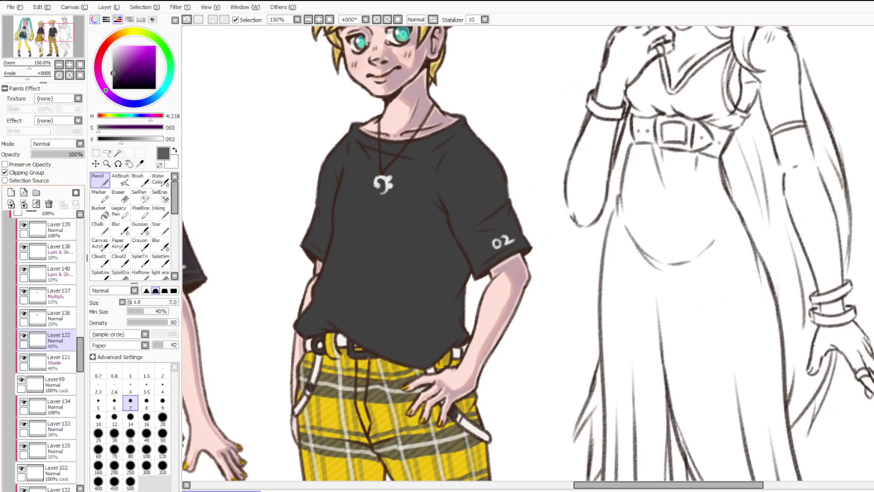
click(48, 343)
scroll(478, 287, down, 2)
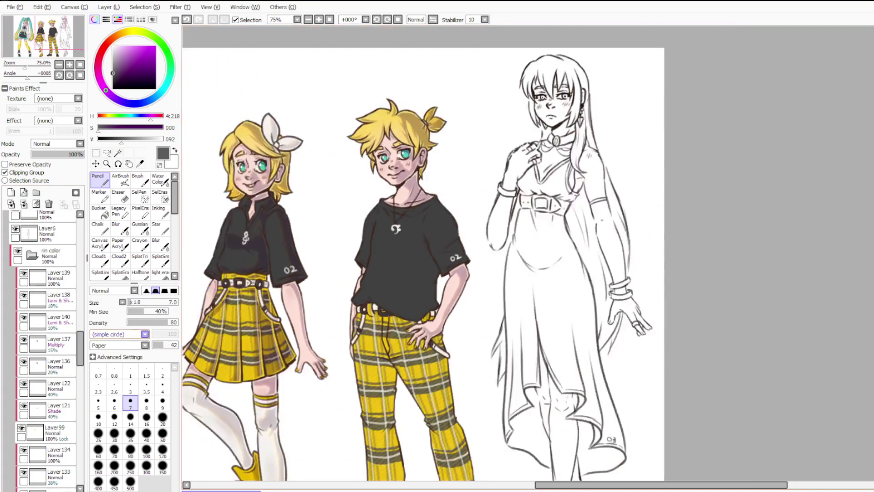
scroll(479, 287, down, 1)
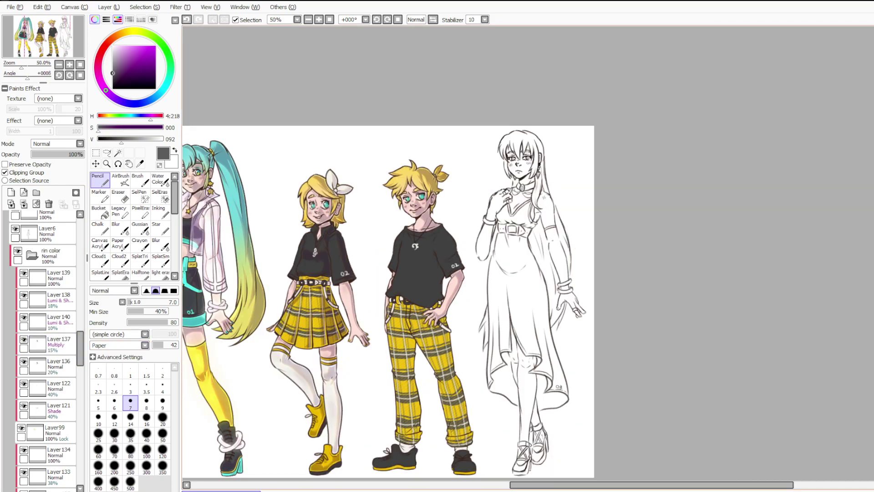
click(52, 409)
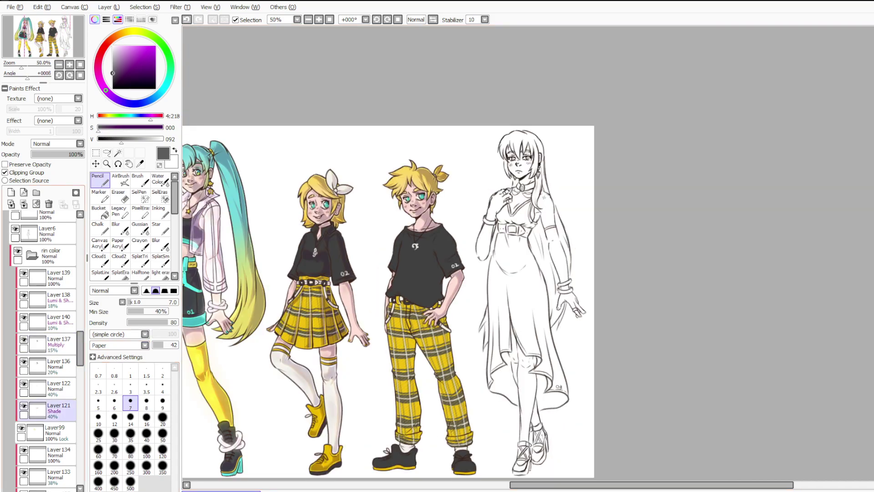
scroll(53, 410, down, 1)
click(53, 413)
click(53, 396)
scroll(52, 396, down, 4)
click(52, 397)
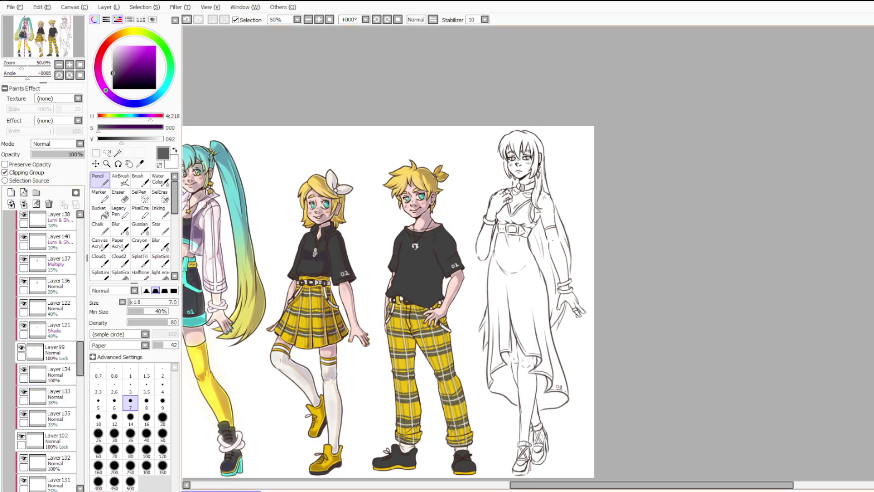
scroll(46, 346, down, 4)
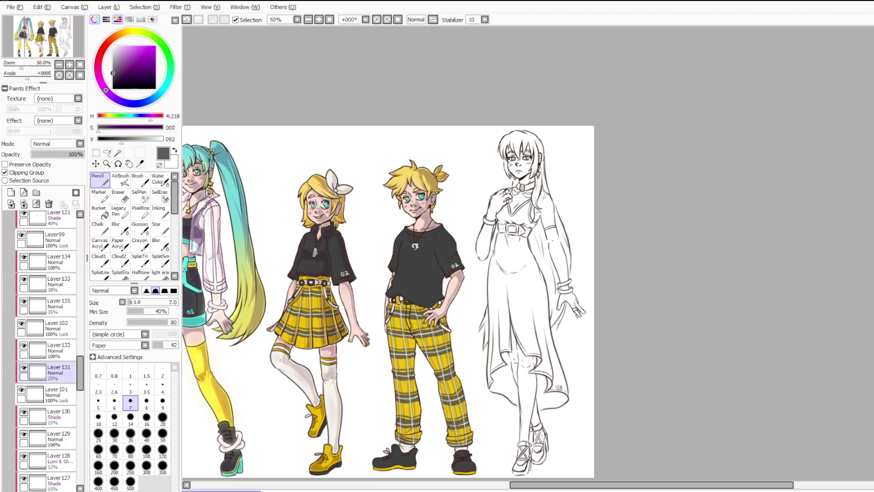
scroll(47, 348, down, 7)
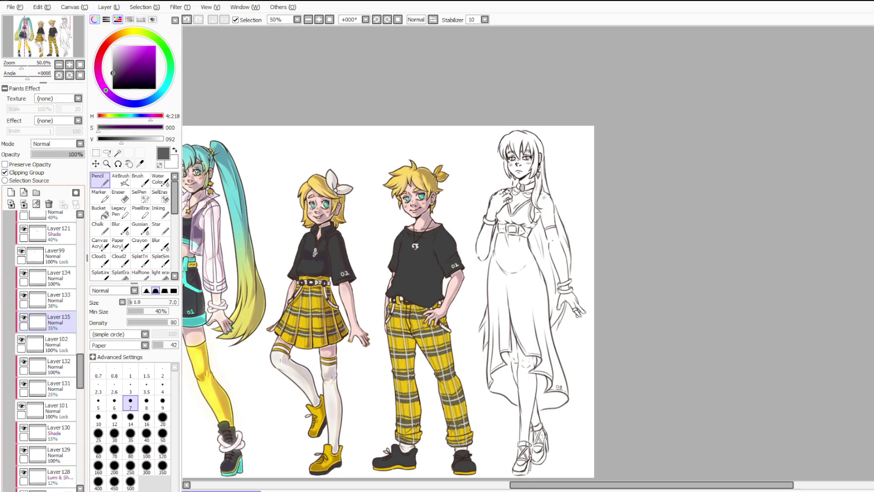
Sample the dark purple shadow colour from the girl's 20% clipped shading layer at temporarily changed opacity, restoring the layer's settings.
click(24, 432)
click(23, 431)
click(50, 437)
click(24, 410)
drag(80, 154, 86, 154)
scroll(319, 223, up, 6)
right_click(350, 194)
key(ctrl+z)
click(24, 410)
Locate the boy's black shirt layer, Layer171, among the colour layers and add a new clipped layer directly above it.
scroll(46, 346, up, 5)
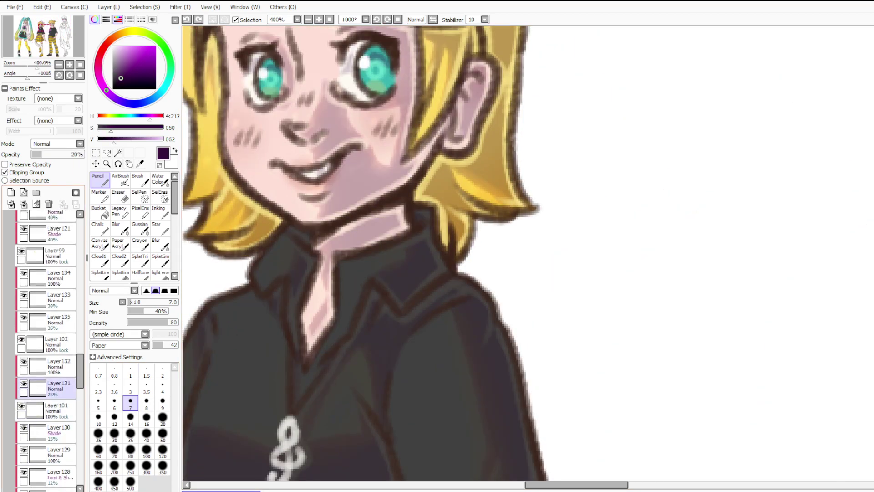
scroll(528, 255, down, 5)
scroll(528, 254, up, 3)
click(55, 300)
scroll(46, 346, up, 10)
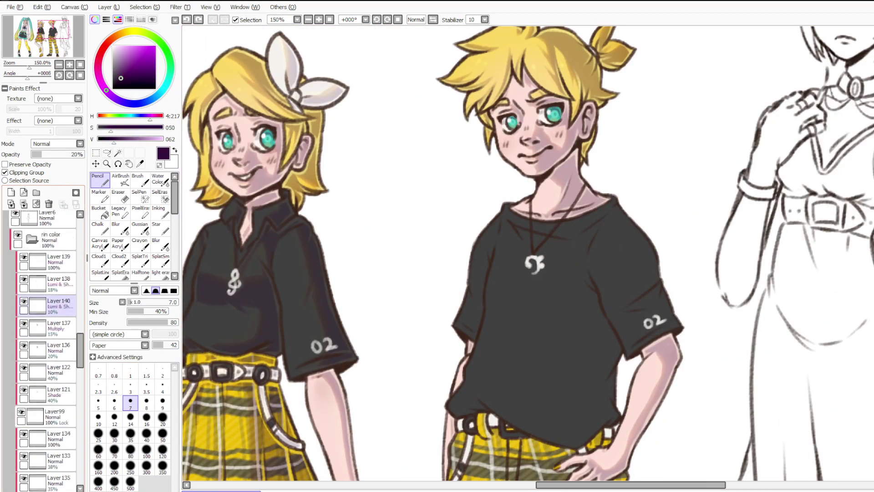
click(55, 312)
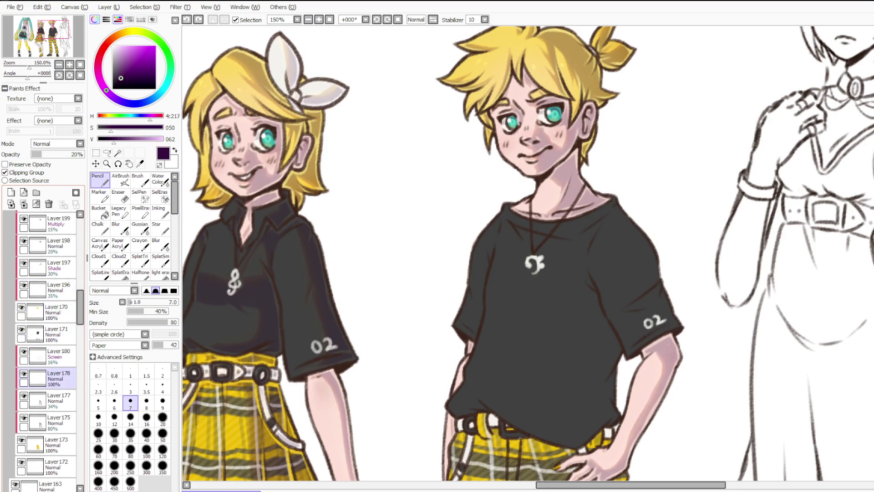
scroll(45, 346, up, 5)
click(54, 320)
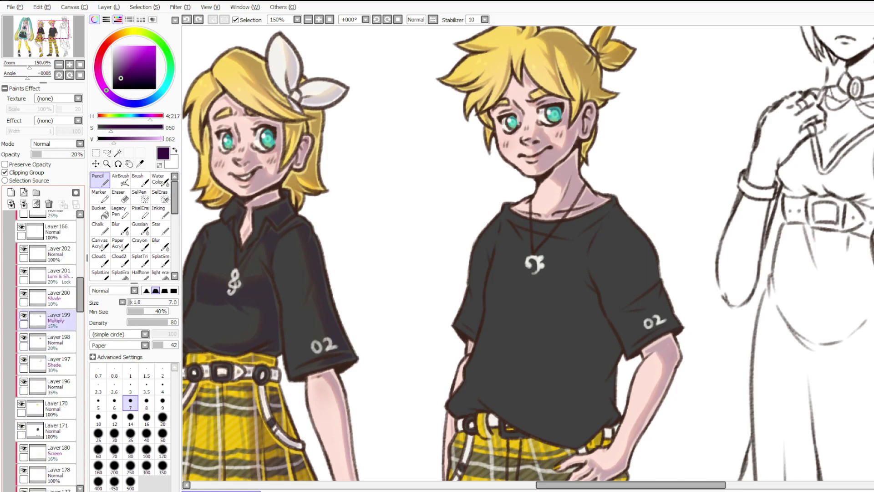
scroll(45, 346, down, 5)
click(54, 334)
click(21, 329)
click(21, 329)
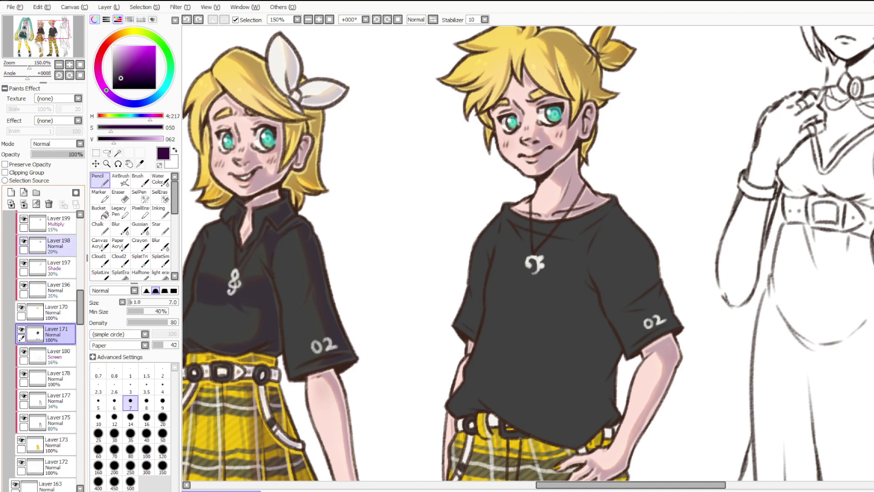
click(11, 192)
Paint the upper edge of a dark purple shadow across the boy's chest with a size 9 pencil, including a short fold near the armhole.
scroll(657, 348, up, 2)
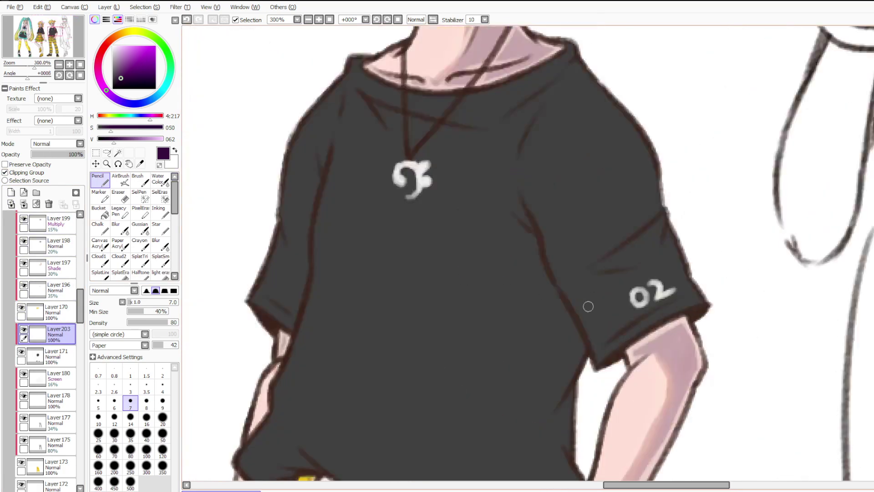
click(162, 401)
drag(321, 200, 392, 237)
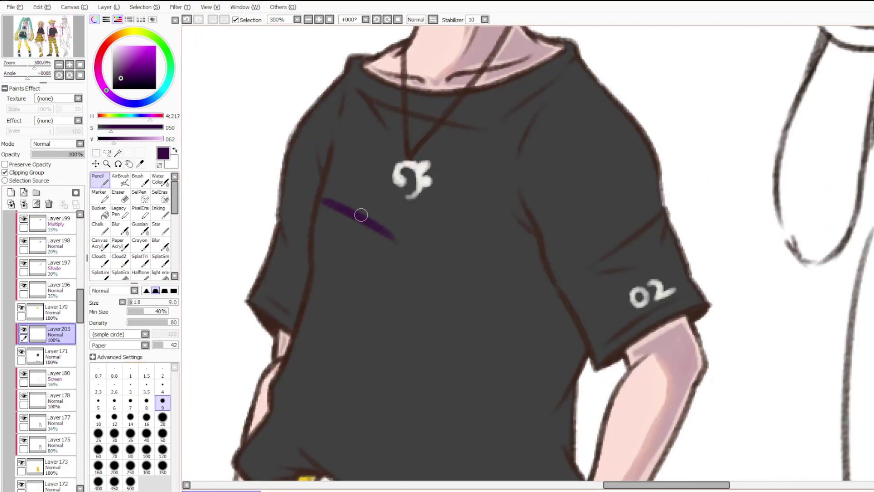
key(ctrl+z)
mouse_move(539, 237)
mouse_down()
mouse_move(460, 203)
mouse_move(391, 215)
mouse_up()
key(ctrl+z)
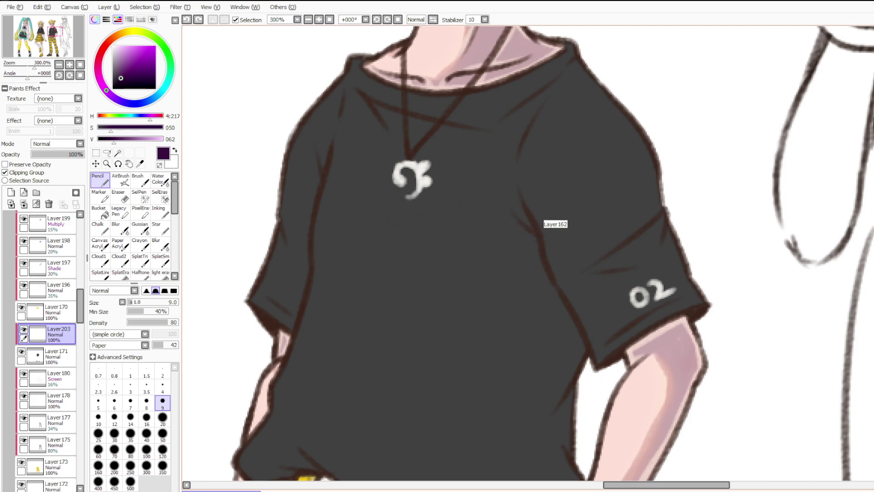
mouse_move(537, 239)
mouse_down()
mouse_move(319, 215)
mouse_move(405, 244)
mouse_move(472, 233)
mouse_up()
key(ctrl+z)
key(ctrl+z)
mouse_move(407, 243)
mouse_down()
mouse_move(476, 222)
mouse_move(537, 238)
mouse_move(486, 190)
mouse_up()
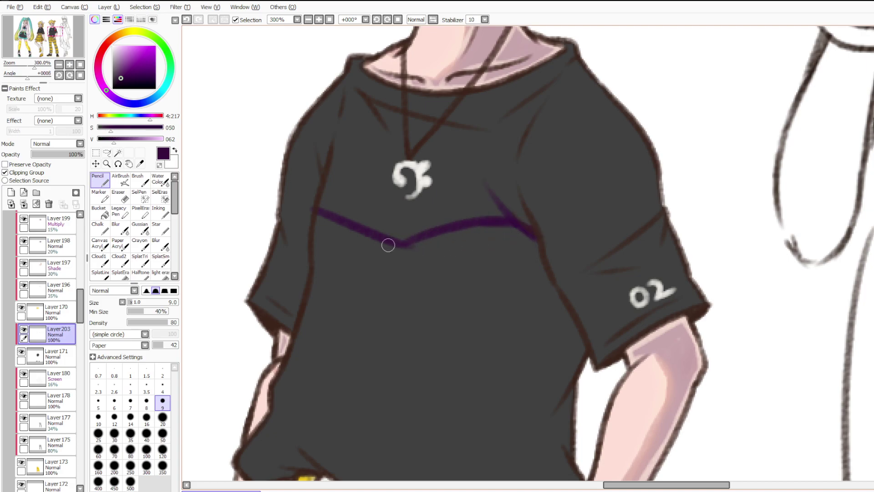
Draw the chest shadow's lower edge and fill the band with dark purple using a size 14 pencil.
drag(318, 265, 369, 283)
key(e)
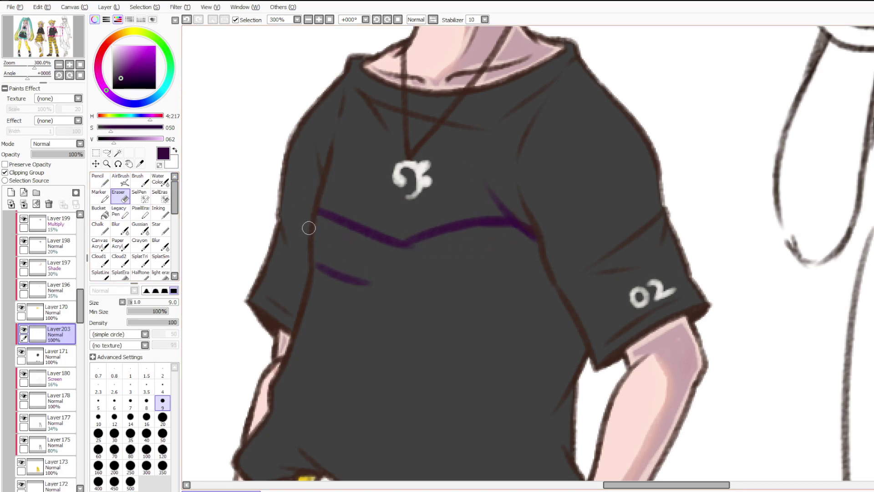
key(n)
mouse_move(319, 266)
mouse_down()
mouse_move(417, 286)
mouse_move(485, 273)
mouse_up()
key(ctrl+z)
mouse_move(547, 273)
mouse_down()
mouse_move(368, 281)
mouse_move(322, 267)
mouse_move(319, 217)
mouse_move(314, 250)
mouse_move(335, 237)
mouse_move(327, 225)
mouse_move(370, 251)
mouse_move(411, 254)
mouse_move(347, 257)
mouse_move(326, 243)
mouse_move(380, 271)
mouse_move(457, 258)
mouse_up()
click(163, 417)
click(130, 416)
mouse_move(320, 255)
mouse_down()
mouse_move(429, 283)
mouse_move(410, 285)
mouse_move(537, 276)
mouse_move(533, 256)
mouse_move(509, 228)
mouse_move(428, 240)
mouse_move(514, 242)
mouse_move(524, 251)
mouse_move(456, 266)
mouse_move(514, 262)
mouse_move(486, 246)
mouse_move(440, 272)
mouse_move(485, 272)
mouse_up()
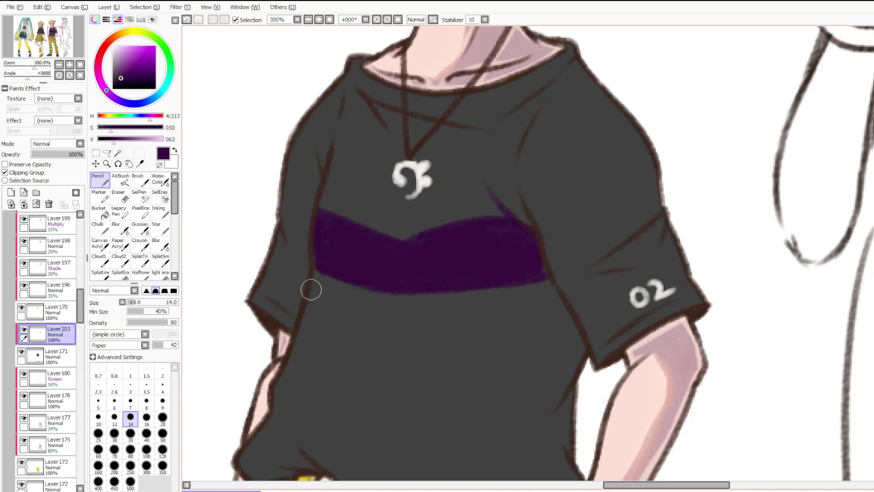
Outline a pointed fold shadow below the chest band with a size 9 pencil.
click(162, 401)
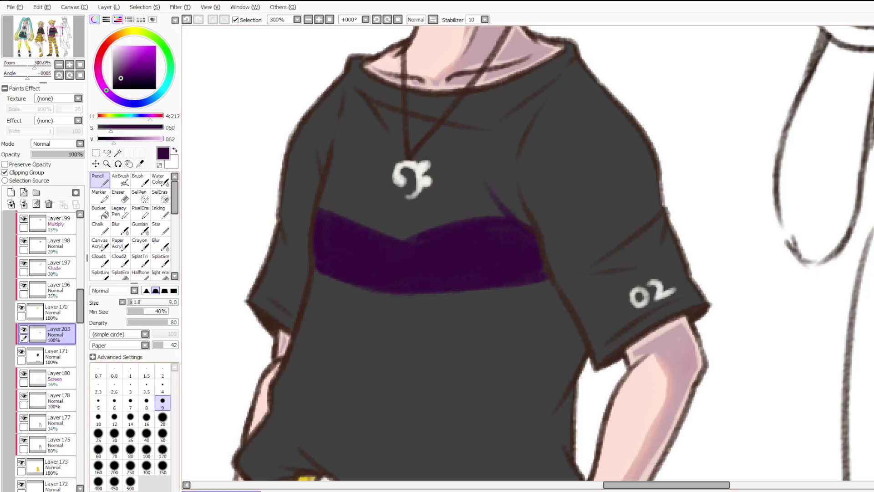
drag(322, 270, 445, 349)
key(ctrl+z)
mouse_move(316, 273)
mouse_down()
mouse_move(362, 302)
mouse_move(510, 337)
mouse_up()
drag(415, 326, 360, 293)
key(ctrl+z)
mouse_move(455, 329)
mouse_down()
mouse_move(328, 260)
mouse_move(333, 281)
mouse_move(311, 268)
mouse_move(489, 344)
mouse_up()
key(ctrl+z)
key(ctrl+z)
mouse_move(315, 272)
mouse_down()
mouse_move(509, 343)
mouse_move(332, 359)
mouse_up()
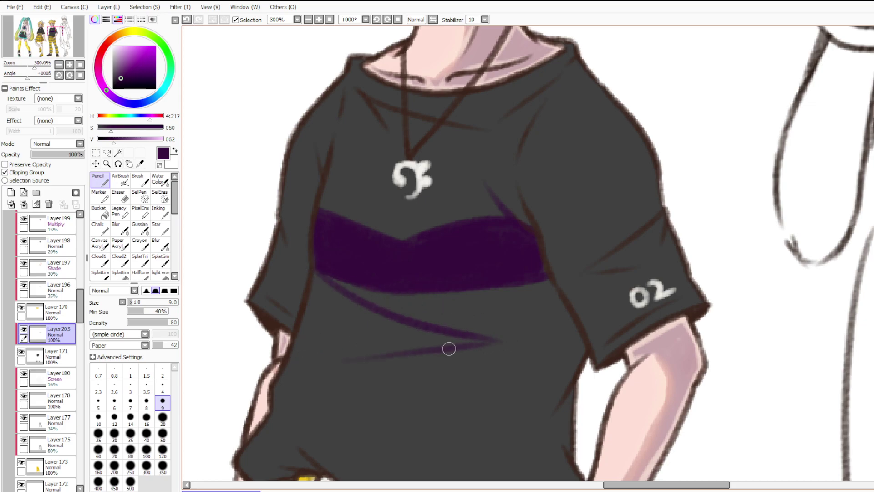
Fill the pointed fold below the chest band, joining it to the band and thickening its lower tail.
drag(495, 340, 348, 286)
key(ctrl+z)
drag(456, 331, 383, 291)
drag(322, 272, 398, 309)
drag(348, 277, 405, 311)
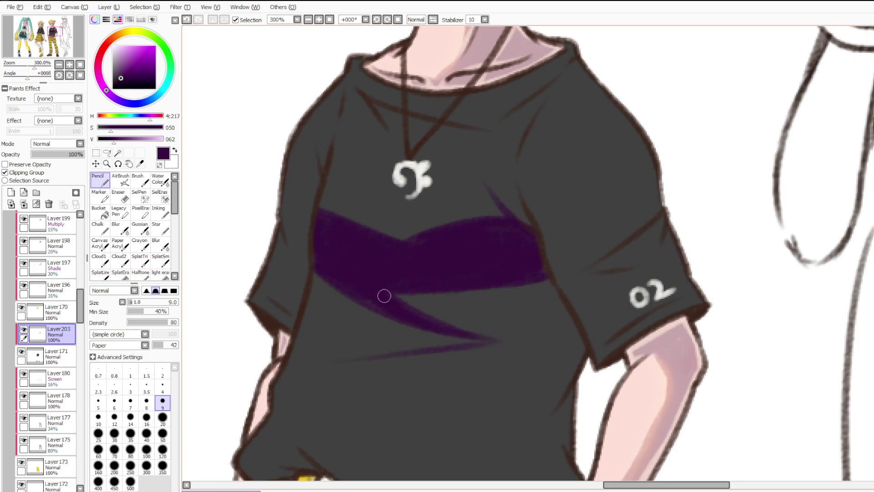
drag(402, 351, 466, 343)
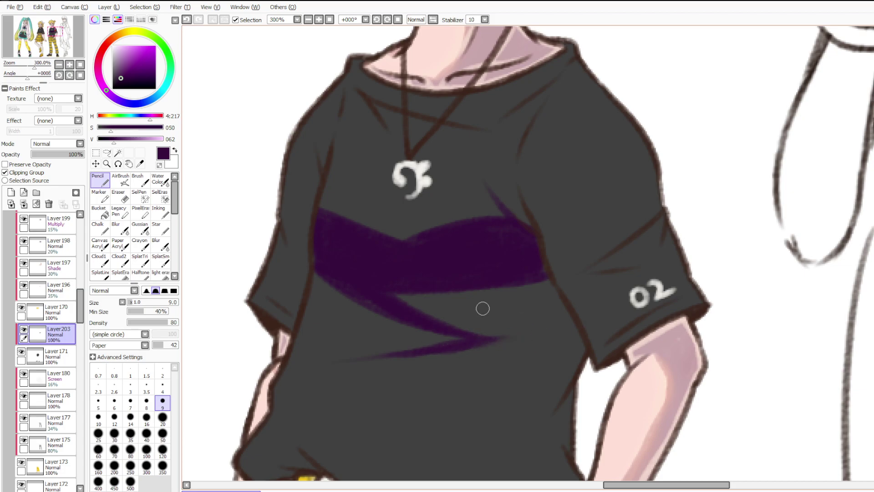
Paint a curved shadow up the armhole seam of the sleeve marked 02, starting from the chest band.
scroll(482, 308, down, 10)
scroll(451, 207, up, 10)
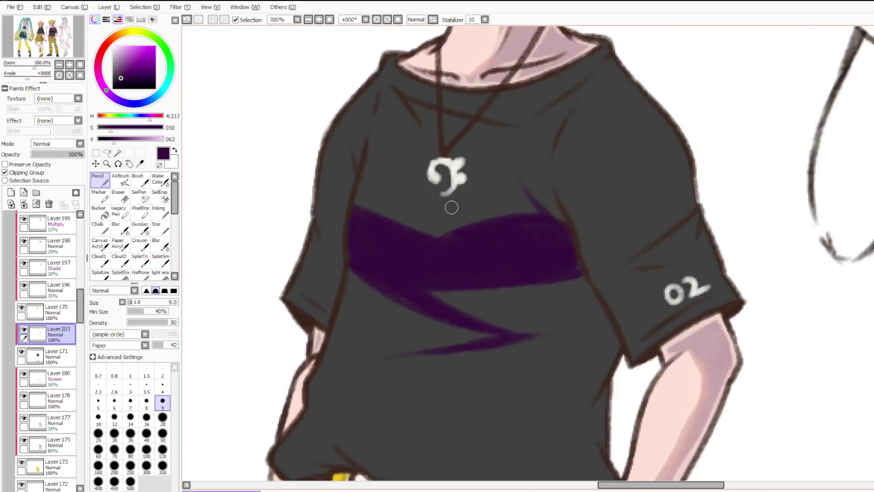
mouse_move(551, 223)
mouse_down()
mouse_move(518, 169)
mouse_move(542, 173)
mouse_up()
key(ctrl+z)
key(ctrl+z)
mouse_move(561, 228)
mouse_down()
mouse_move(544, 149)
mouse_move(550, 193)
mouse_move(566, 110)
mouse_move(548, 185)
mouse_move(562, 231)
mouse_up()
key(ctrl+z)
key(ctrl+z)
drag(555, 202, 549, 189)
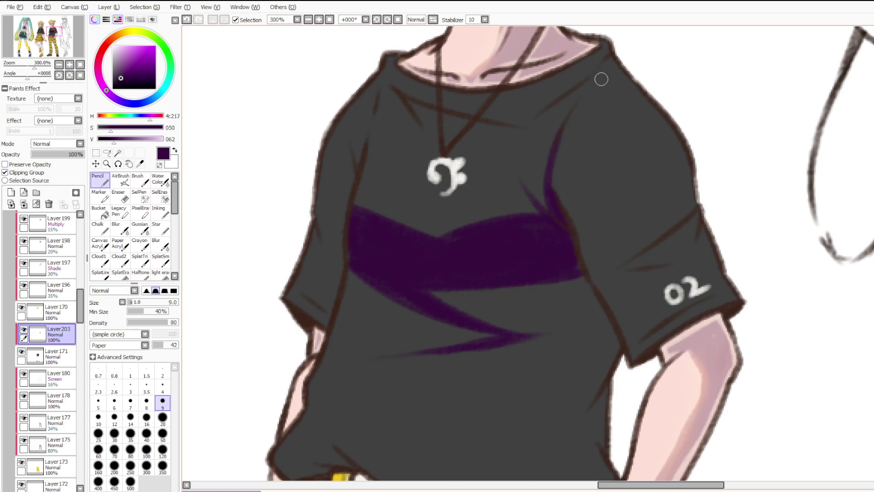
Shade the outer edge, lower fold and cuff of the sleeve marked 02, filling the shoulder area with a size 14 pencil.
mouse_move(563, 68)
mouse_down()
mouse_move(585, 75)
mouse_move(676, 198)
mouse_move(661, 236)
mouse_move(667, 226)
mouse_move(614, 269)
mouse_up()
mouse_move(689, 234)
mouse_down()
mouse_move(628, 269)
mouse_move(647, 261)
mouse_move(700, 274)
mouse_move(675, 292)
mouse_move(669, 325)
mouse_move(637, 362)
mouse_move(701, 308)
mouse_move(685, 255)
mouse_move(692, 276)
mouse_move(710, 287)
mouse_move(729, 283)
mouse_move(673, 253)
mouse_up()
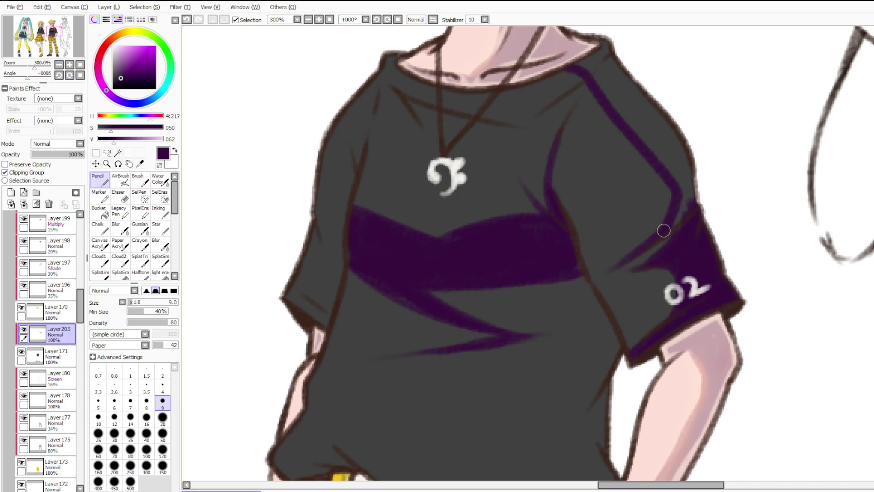
click(131, 417)
mouse_move(688, 182)
mouse_down()
mouse_move(633, 99)
mouse_move(571, 49)
mouse_move(650, 144)
mouse_move(642, 114)
mouse_move(588, 36)
mouse_move(697, 203)
mouse_up()
Shade the shirt beneath the neckline with a size 9 pencil, tapering the shadow along the collar fold.
click(163, 401)
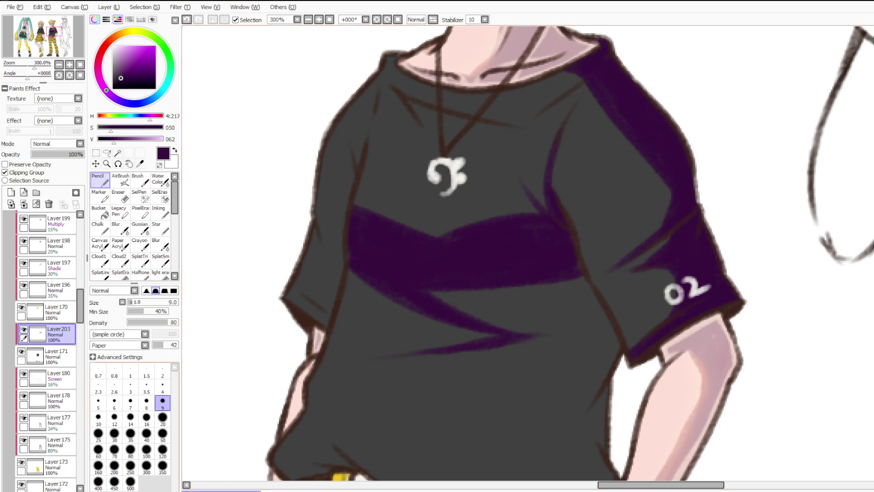
drag(587, 74, 515, 119)
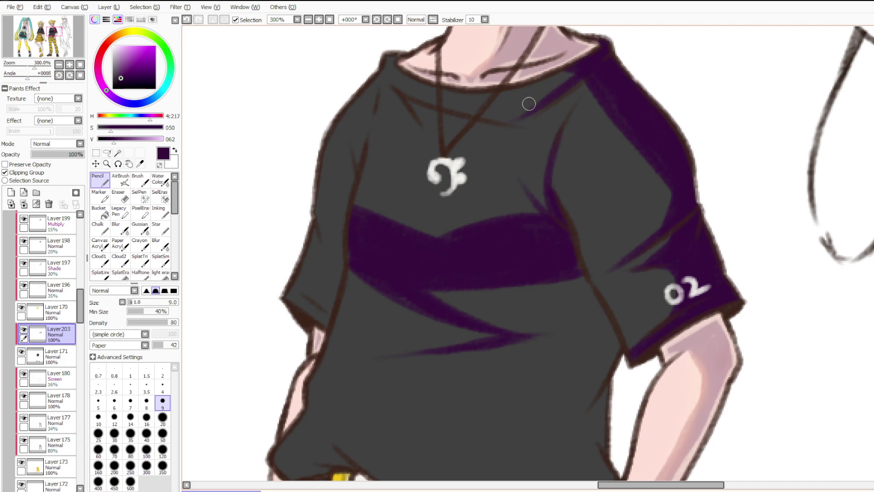
mouse_move(417, 100)
mouse_down()
mouse_move(500, 108)
mouse_move(464, 109)
mouse_move(482, 90)
mouse_move(476, 109)
mouse_move(514, 124)
mouse_move(582, 63)
mouse_move(551, 101)
mouse_move(561, 75)
mouse_move(495, 109)
mouse_move(508, 83)
mouse_move(505, 98)
mouse_move(531, 98)
mouse_move(505, 117)
mouse_move(525, 91)
mouse_up()
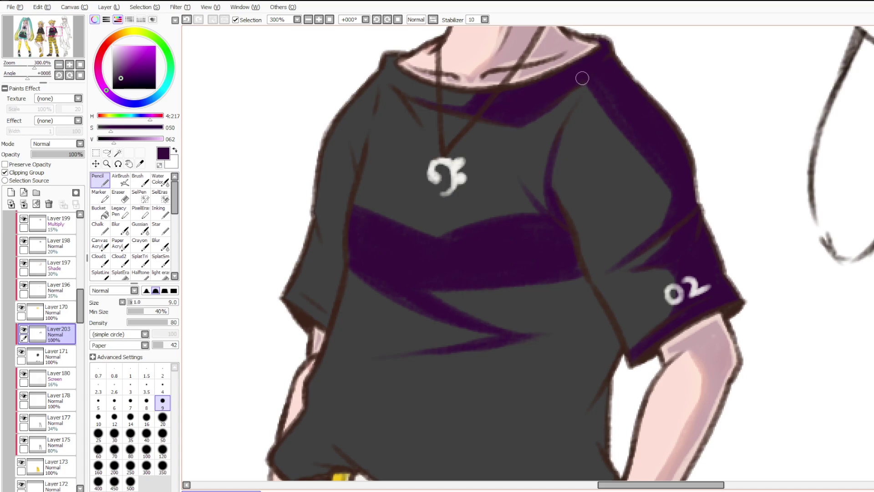
Extend the armhole shadow up to the shoulder and try a small fold beside it.
drag(559, 153, 582, 82)
key(ctrl+z)
mouse_move(553, 194)
mouse_down()
mouse_move(551, 143)
mouse_move(599, 70)
mouse_up()
drag(552, 113, 528, 137)
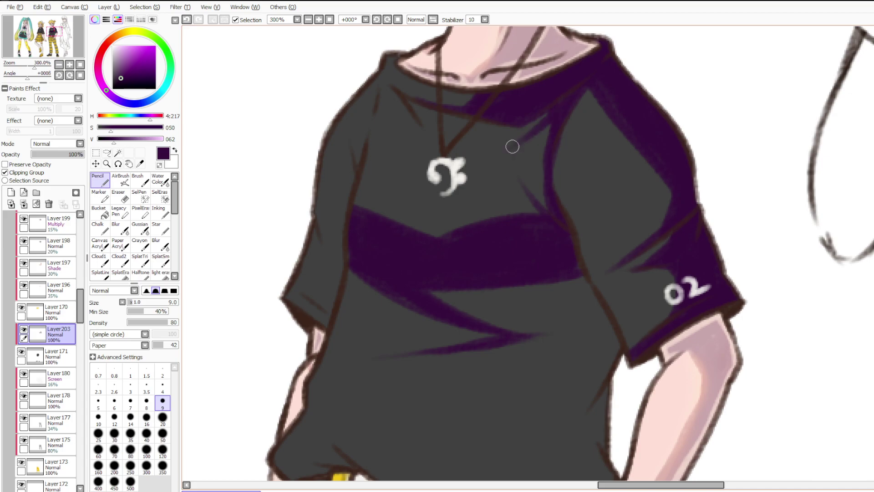
key(ctrl+z)
key(ctrl+z)
Paint the cast shadow of the necklace and pendant on the shirt, and a fold shadow near the top of the 02 sleeve.
mouse_move(484, 119)
mouse_down()
mouse_move(442, 170)
mouse_move(450, 96)
mouse_up()
mouse_move(462, 175)
mouse_down()
mouse_move(470, 185)
mouse_move(458, 198)
mouse_up()
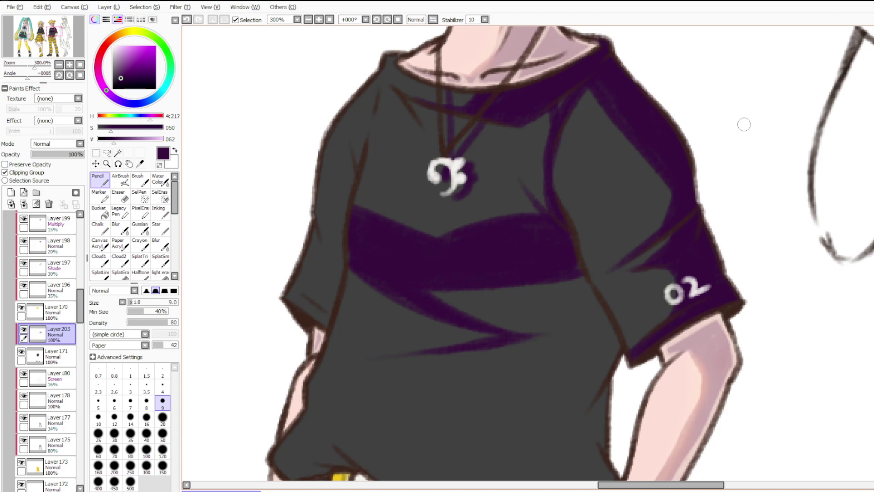
scroll(650, 119, down, 4)
scroll(653, 105, up, 3)
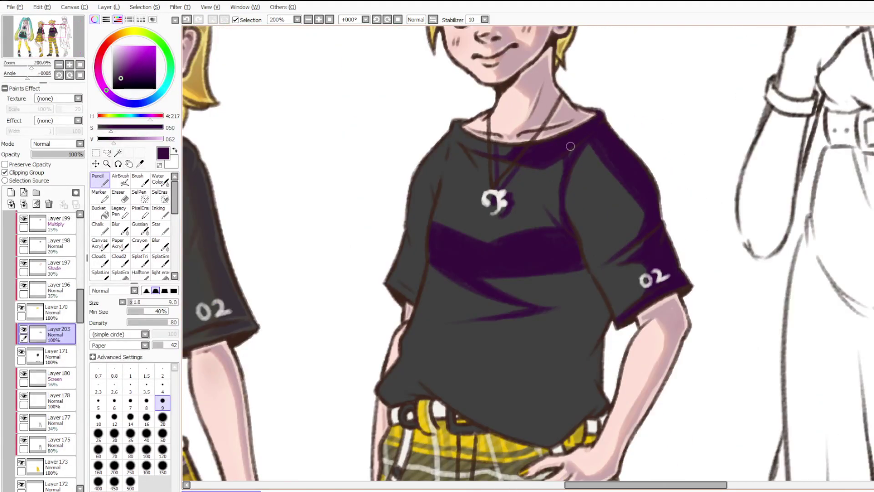
mouse_move(591, 143)
mouse_down()
mouse_move(607, 181)
mouse_move(596, 148)
mouse_move(584, 188)
mouse_up()
key(ctrl+z)
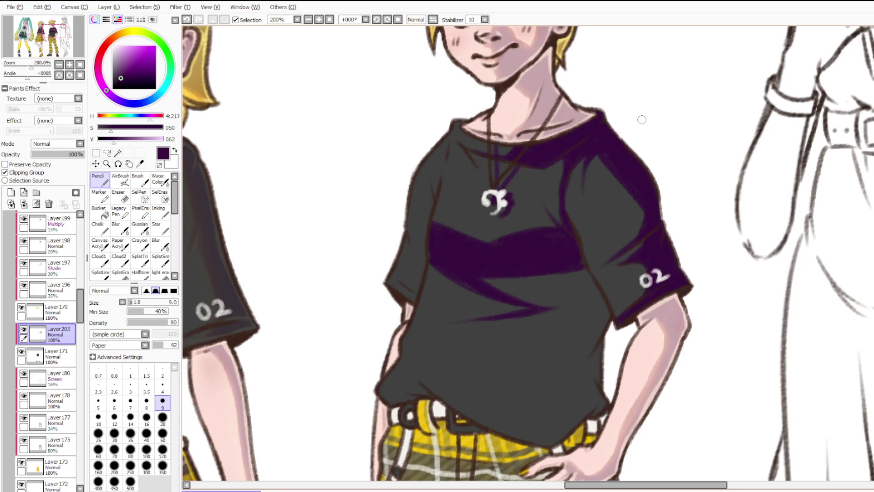
Shade the unmarked sleeve along its armhole seam, cuff and side folds in the same dark purple.
scroll(642, 120, down, 3)
scroll(608, 110, up, 3)
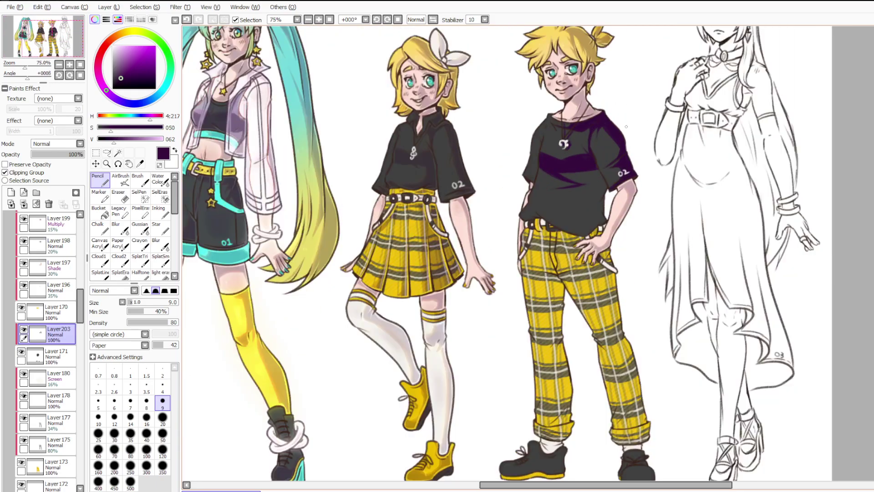
scroll(500, 124, up, 1)
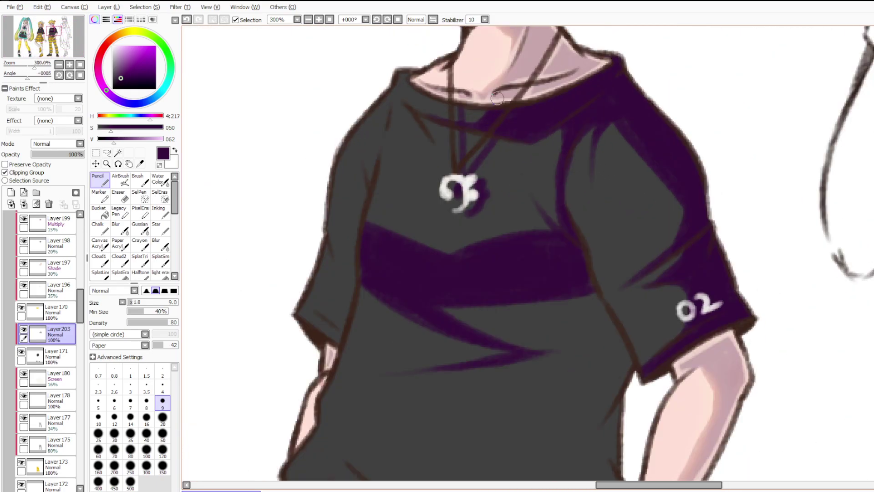
mouse_move(382, 104)
mouse_down()
mouse_move(370, 179)
mouse_move(387, 91)
mouse_move(374, 150)
mouse_move(361, 157)
mouse_move(346, 310)
mouse_up()
key(ctrl+z)
mouse_move(352, 262)
mouse_down()
mouse_move(328, 334)
mouse_move(333, 342)
mouse_move(337, 327)
mouse_up()
drag(338, 327, 283, 276)
key(ctrl+z)
drag(301, 304, 323, 315)
mouse_move(327, 248)
mouse_down()
mouse_move(329, 264)
mouse_move(348, 237)
mouse_up()
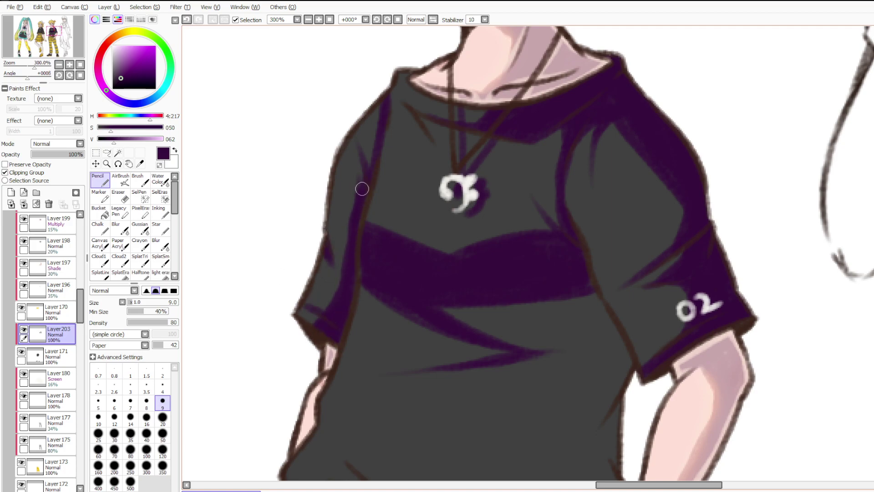
key(ctrl+z)
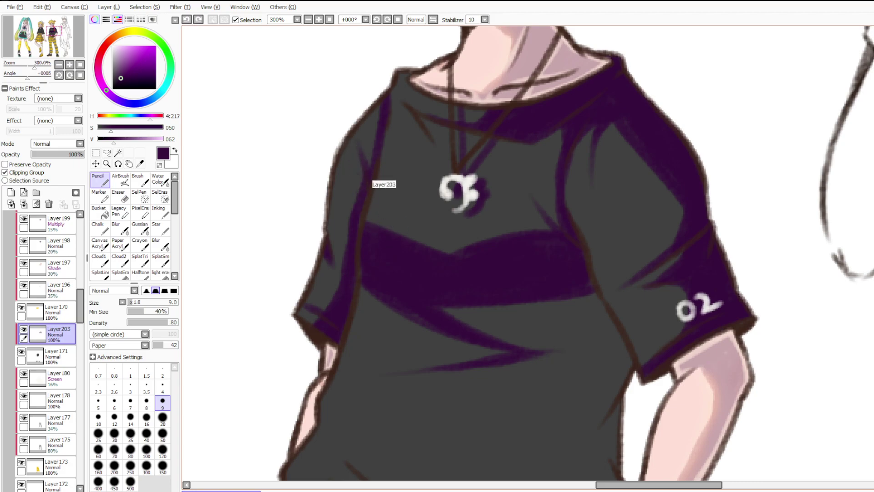
drag(363, 203, 351, 288)
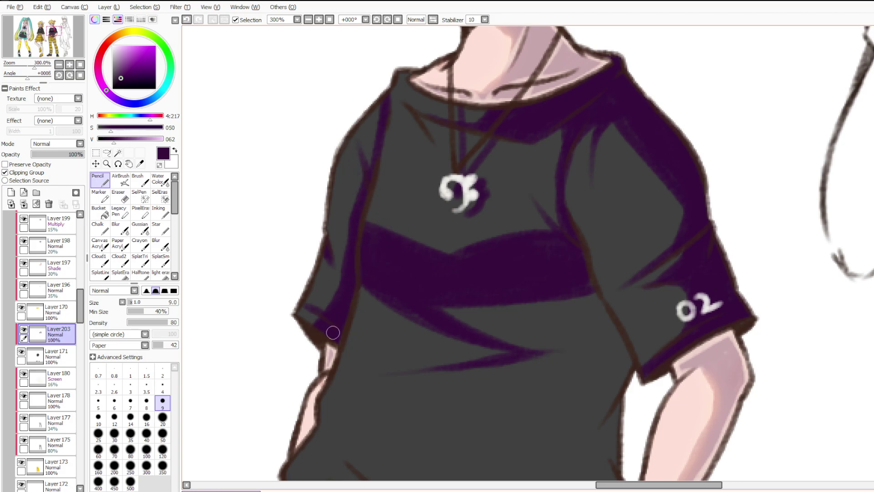
Outline an angled shadow down the shirt's side beneath the 02 sleeve and paint a small fold at the opposite side of the waist.
scroll(429, 253, down, 6)
key(Page_Up)
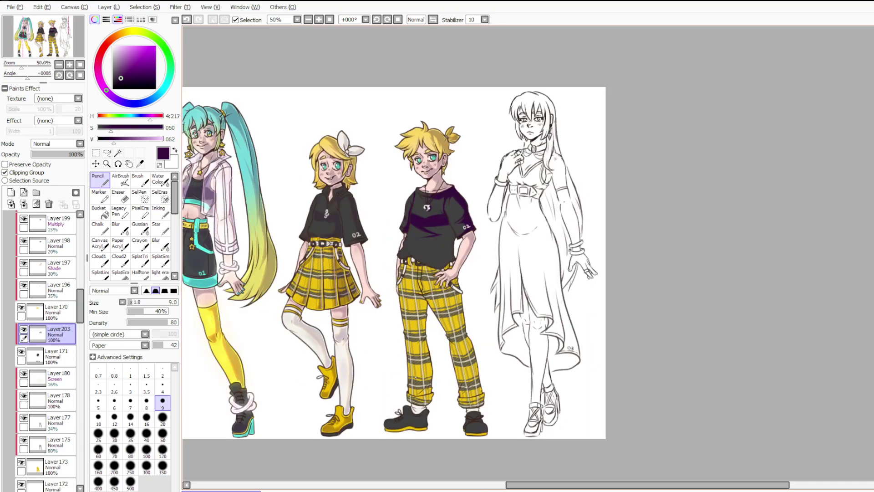
scroll(425, 344, up, 4)
scroll(440, 309, down, 4)
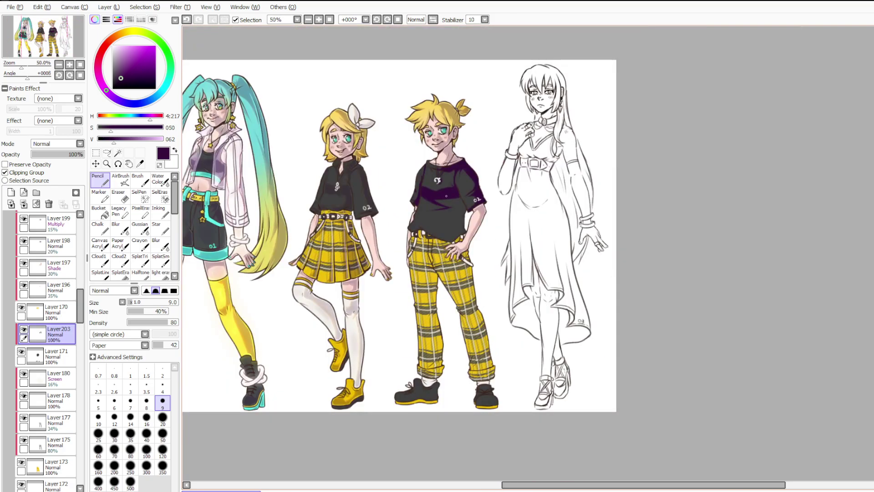
scroll(446, 197, up, 4)
scroll(442, 225, up, 1)
mouse_move(512, 201)
mouse_down()
mouse_move(547, 264)
mouse_move(480, 340)
mouse_up()
mouse_move(258, 299)
mouse_down()
mouse_move(276, 309)
mouse_move(265, 308)
mouse_move(309, 385)
mouse_up()
key(ctrl+z)
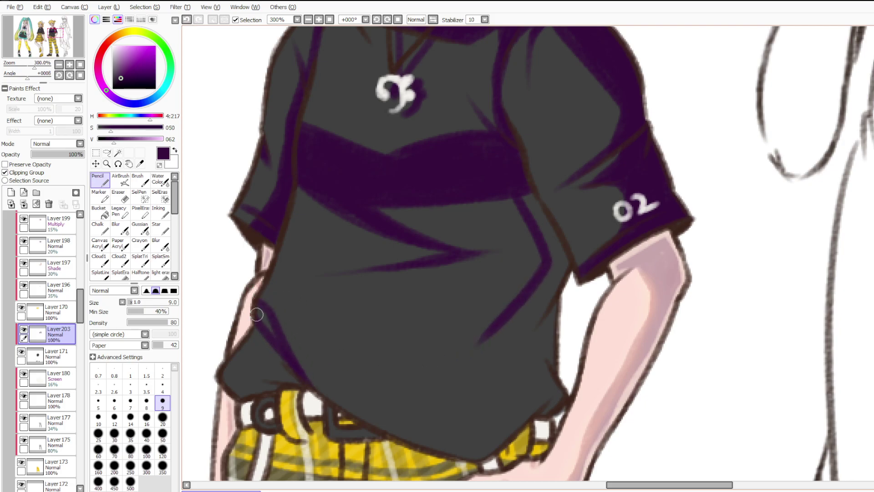
key(ctrl+z)
drag(255, 301, 279, 343)
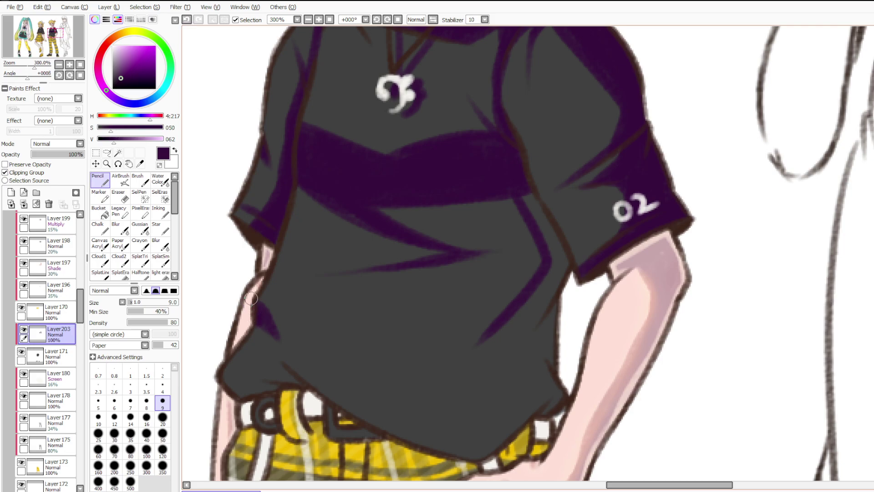
Extend the side shadow along the shirt's hem and fill the lower area with a size 20 pencil.
mouse_move(501, 325)
mouse_down()
mouse_move(476, 360)
mouse_move(355, 408)
mouse_move(334, 400)
mouse_move(365, 436)
mouse_move(381, 437)
mouse_up()
drag(350, 411, 413, 440)
click(162, 419)
mouse_move(363, 418)
mouse_down()
mouse_move(476, 420)
mouse_move(554, 387)
mouse_move(443, 430)
mouse_move(504, 373)
mouse_move(499, 326)
mouse_move(540, 345)
mouse_move(445, 431)
mouse_up()
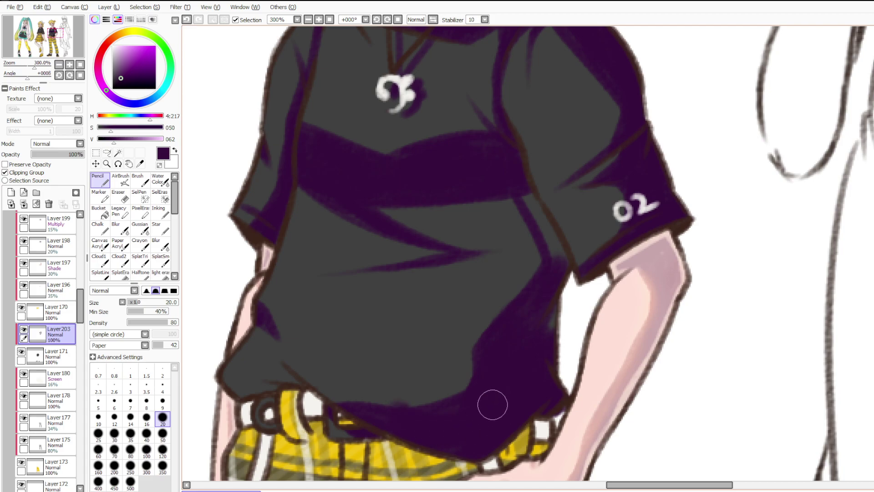
Undo the last fill and repaint the shadow down the shirt's side beneath the 02 sleeve with size 20 and 14 pencils.
key(ctrl+z)
mouse_move(361, 411)
mouse_down()
mouse_move(490, 408)
mouse_move(555, 390)
mouse_move(572, 365)
mouse_move(516, 337)
mouse_move(492, 345)
mouse_up()
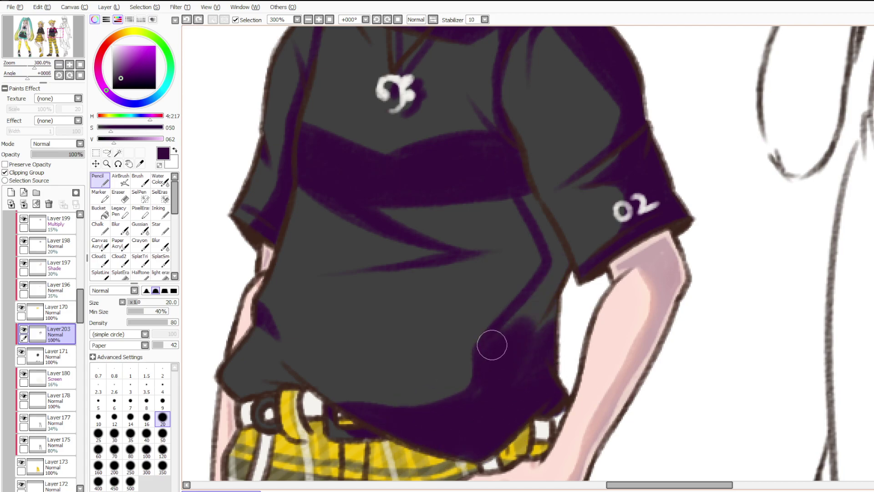
click(130, 417)
mouse_move(515, 188)
mouse_down()
mouse_move(544, 228)
mouse_move(539, 345)
mouse_move(507, 338)
mouse_up()
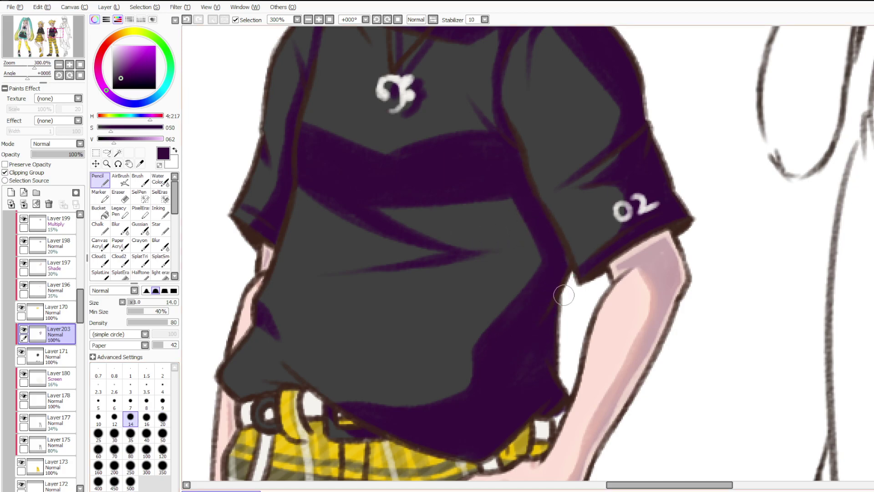
Using a size 9 pencil, add a pointed fold off the side shadow above the hem and a small fold above the belt.
click(162, 403)
drag(531, 303, 389, 376)
key(ctrl+z)
mouse_move(517, 311)
mouse_down()
mouse_move(407, 375)
mouse_move(458, 357)
mouse_up()
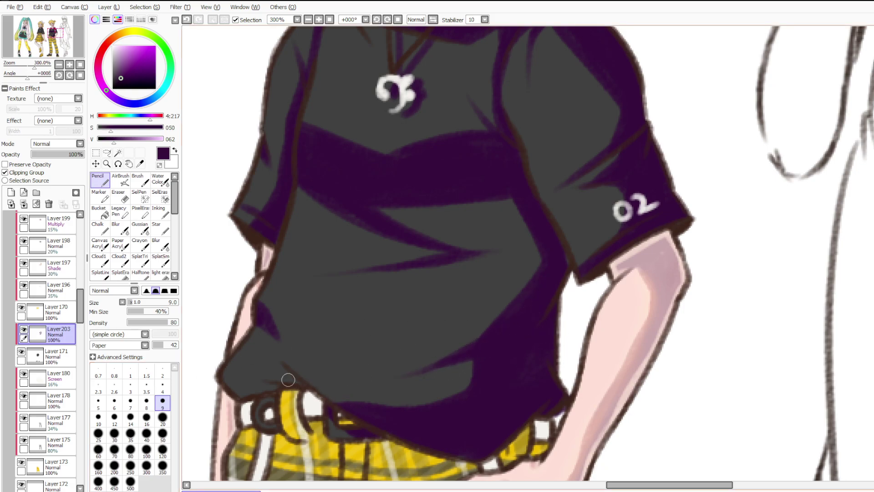
mouse_move(291, 359)
mouse_down()
mouse_move(259, 374)
mouse_move(281, 380)
mouse_move(283, 371)
mouse_move(260, 393)
mouse_move(285, 369)
mouse_move(292, 390)
mouse_up()
key(ctrl+z)
key(ctrl+z)
key(ctrl+z)
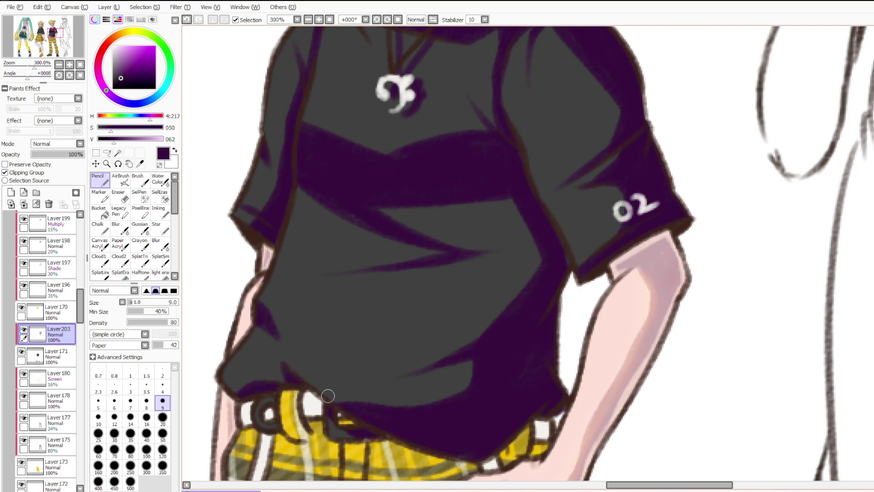
Paint dark purple shading on the black belt ring and on the strap's dark clip beside the hand.
scroll(328, 395, down, 5)
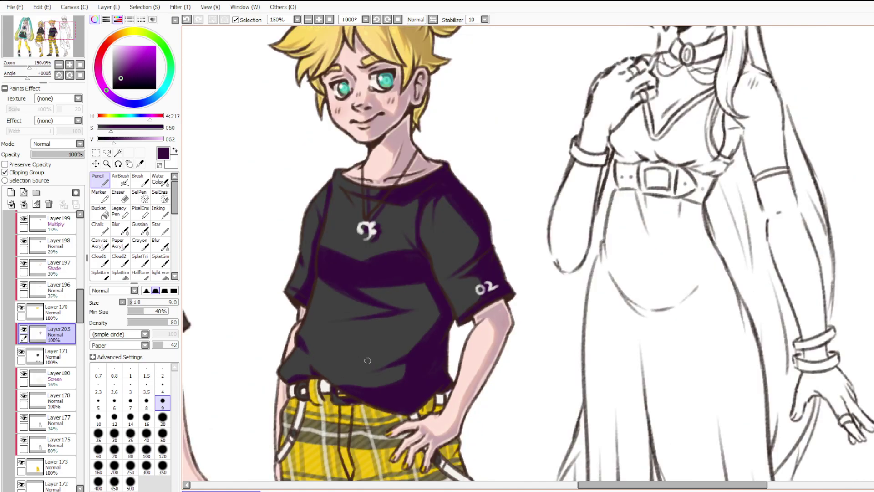
scroll(318, 104, up, 2)
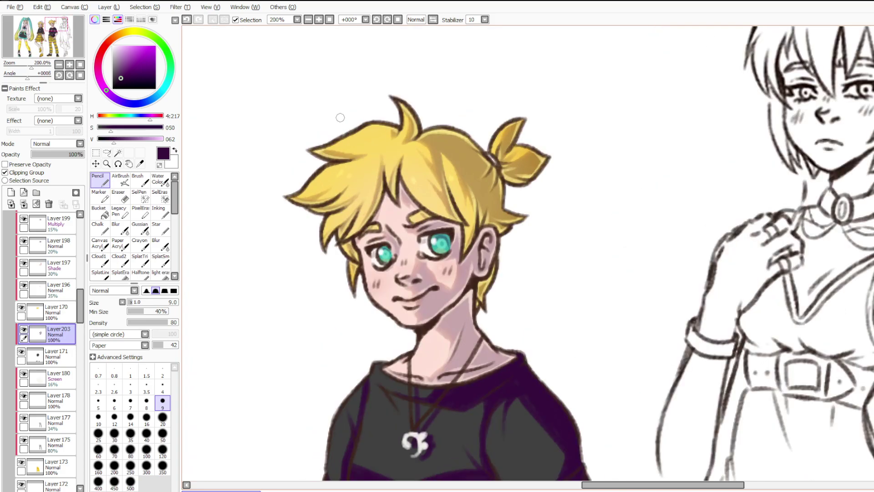
scroll(340, 117, down, 3)
scroll(434, 235, up, 5)
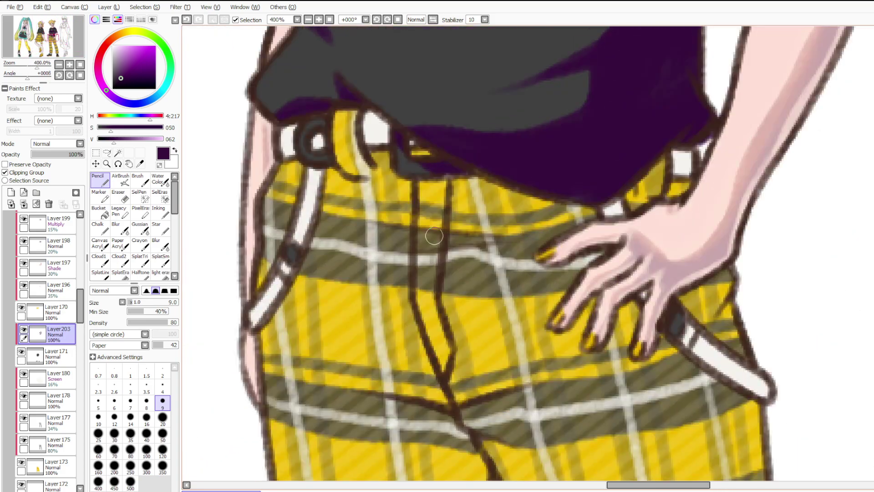
drag(301, 124, 324, 165)
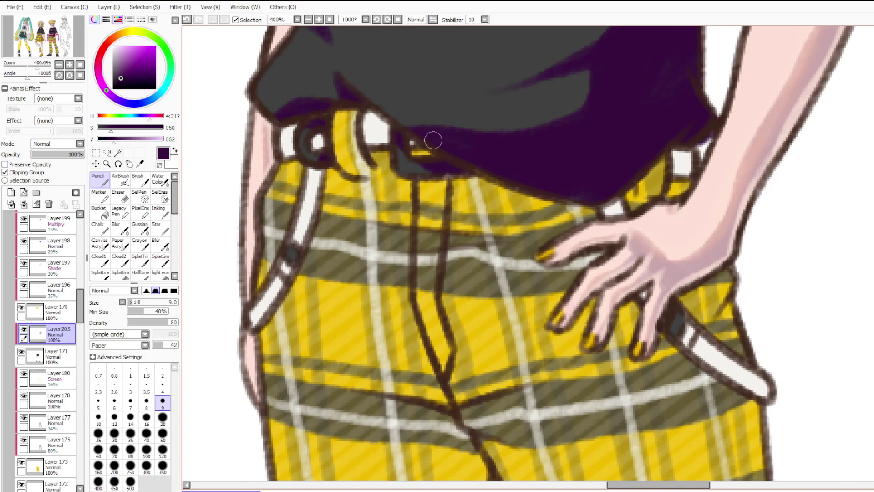
drag(676, 328, 686, 310)
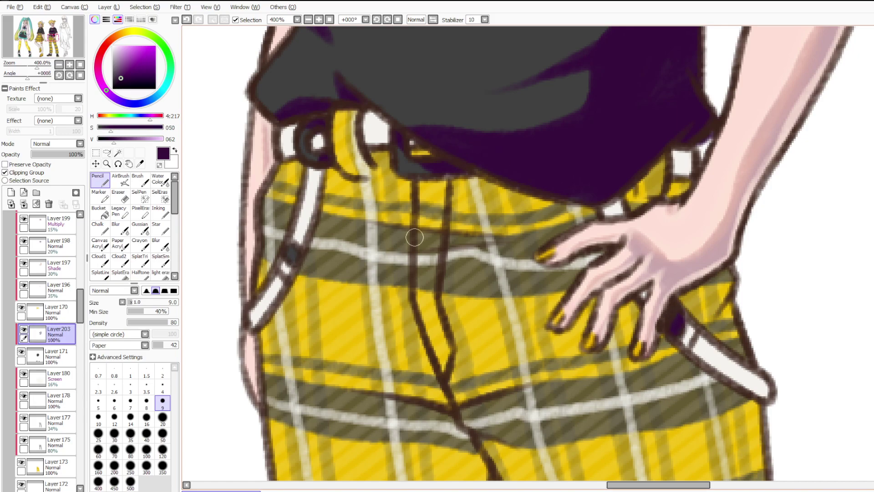
scroll(483, 219, down, 4)
scroll(497, 395, up, 4)
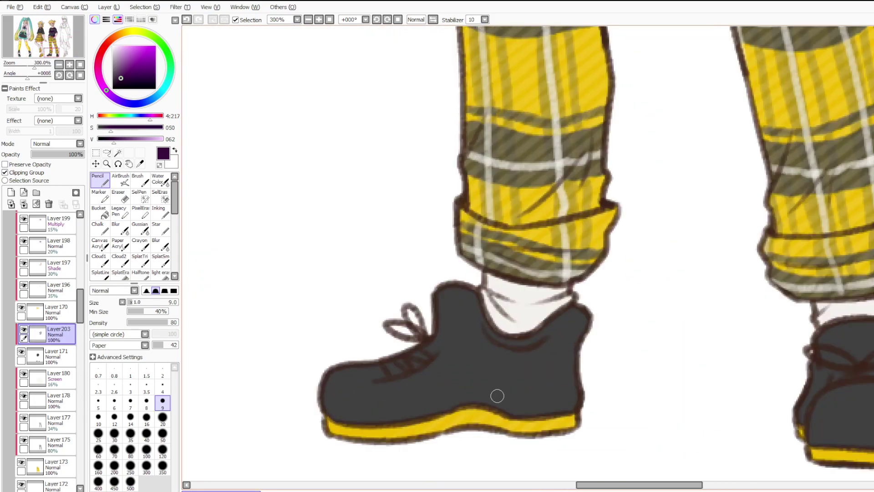
mouse_move(514, 335)
mouse_down()
mouse_move(510, 355)
mouse_move(473, 384)
mouse_move(404, 401)
mouse_move(325, 396)
mouse_up()
scroll(314, 390, down, 3)
scroll(340, 423, up, 2)
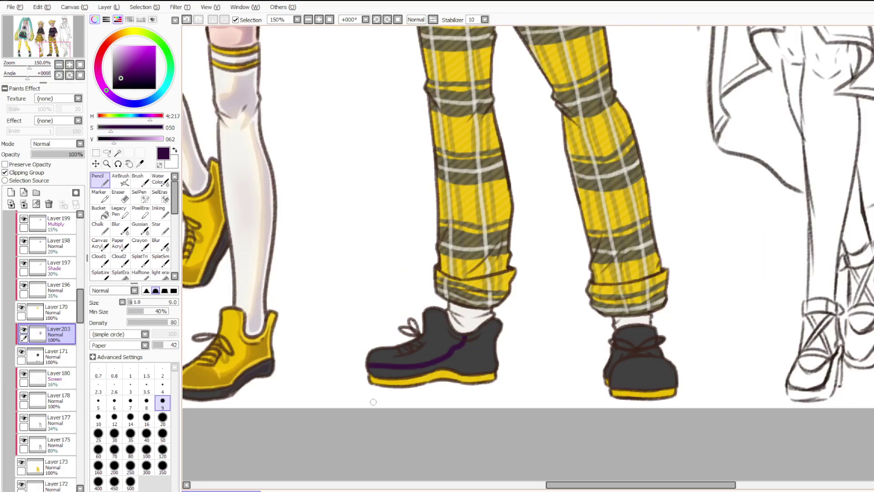
scroll(376, 401, up, 1)
scroll(377, 402, down, 3)
scroll(850, 303, up, 3)
key(ctrl+z)
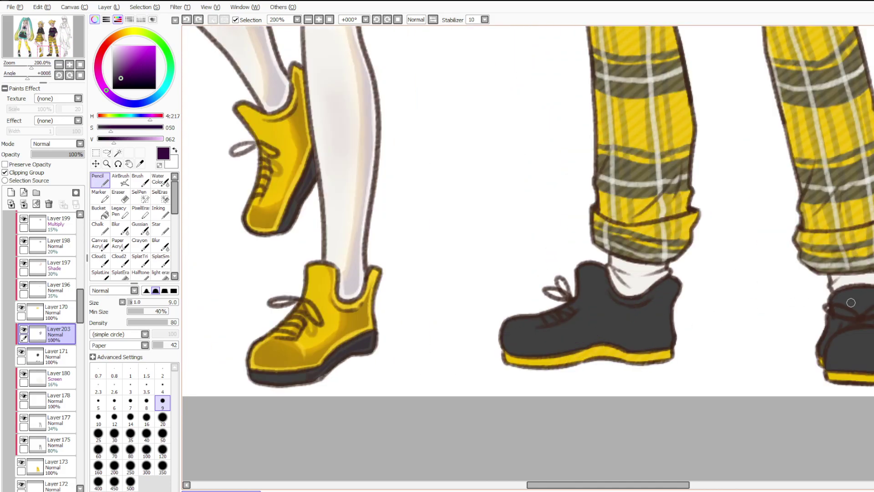
Shade the heel and the band above the sole of the boy's side-view shoe, using size 20 and 9 pencils.
mouse_move(622, 316)
mouse_down()
mouse_move(610, 341)
mouse_move(625, 340)
mouse_up()
click(163, 418)
mouse_move(632, 304)
mouse_down()
mouse_move(623, 356)
mouse_move(678, 310)
mouse_up()
key(bracketleft)
key(bracketleft)
key(bracketleft)
key(bracketleft)
key(bracketleft)
mouse_move(614, 343)
mouse_down()
mouse_move(596, 336)
mouse_move(517, 351)
mouse_move(563, 349)
mouse_up()
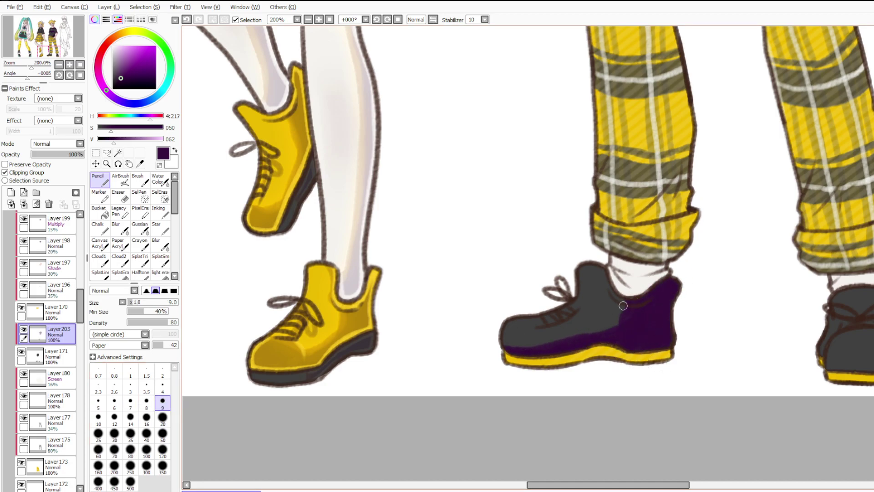
Shade the toe cap of the side-view shoe and the area around its ankle opening in dark purple.
mouse_move(506, 328)
mouse_down()
mouse_move(538, 344)
mouse_move(519, 319)
mouse_move(532, 337)
mouse_move(520, 349)
mouse_move(528, 320)
mouse_up()
key(ctrl+z)
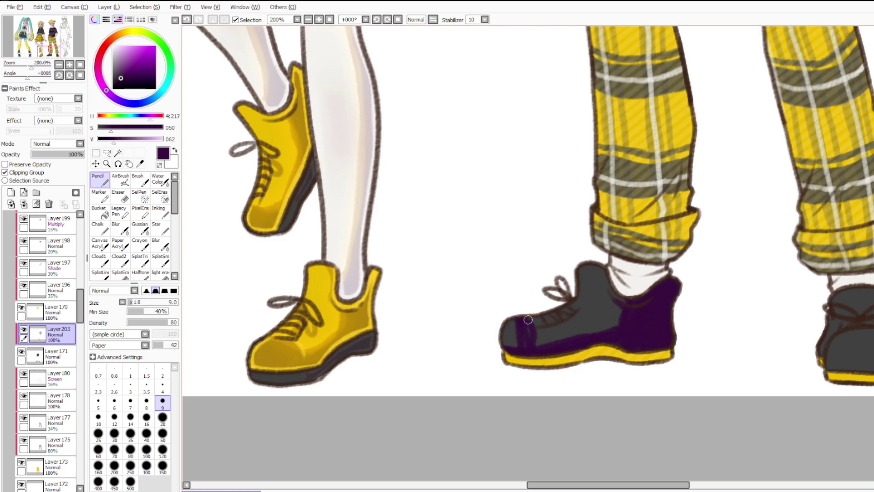
mouse_move(517, 355)
mouse_down()
mouse_move(528, 336)
mouse_move(566, 356)
mouse_move(598, 322)
mouse_move(571, 315)
mouse_move(529, 339)
mouse_move(566, 341)
mouse_up()
key(ctrl+z)
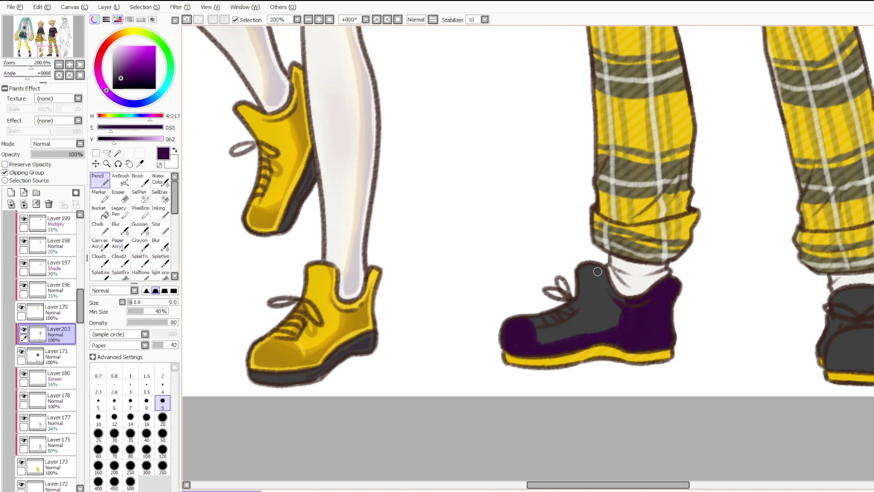
mouse_move(597, 277)
mouse_down()
mouse_move(613, 295)
mouse_move(606, 278)
mouse_up()
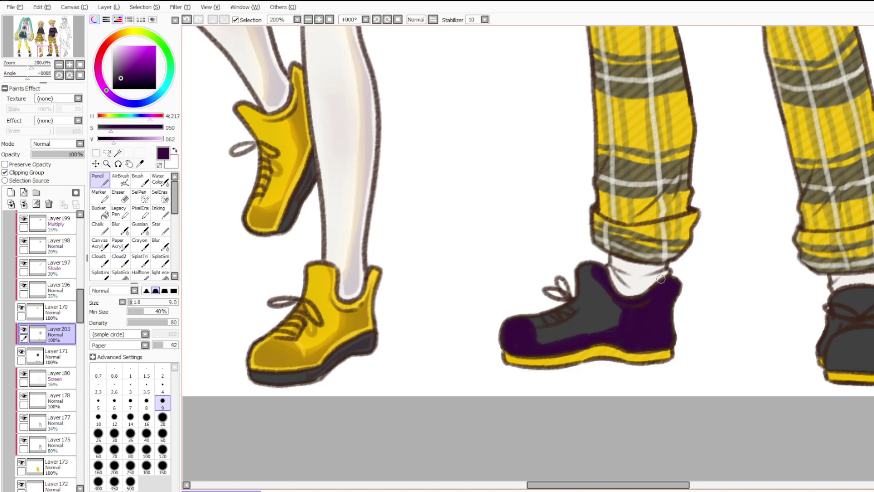
mouse_move(611, 300)
mouse_down()
mouse_move(583, 334)
mouse_move(616, 327)
mouse_up()
Shade the front-facing shoe's toe cap and tongue in dark purple, leaving one upper side of each unshaded.
scroll(569, 284, down, 4)
scroll(605, 294, up, 7)
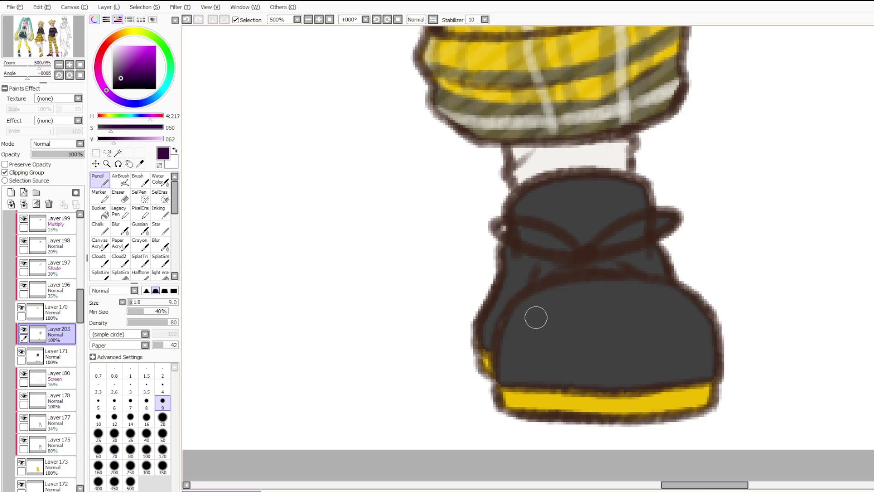
mouse_move(575, 282)
mouse_down()
mouse_move(582, 337)
mouse_move(531, 374)
mouse_move(572, 367)
mouse_move(570, 374)
mouse_move(591, 289)
mouse_move(590, 339)
mouse_move(623, 286)
mouse_move(645, 299)
mouse_move(560, 396)
mouse_move(665, 337)
mouse_up()
click(162, 417)
mouse_move(615, 358)
mouse_down()
mouse_move(687, 347)
mouse_move(619, 324)
mouse_move(607, 296)
mouse_move(715, 333)
mouse_move(604, 303)
mouse_move(619, 348)
mouse_up()
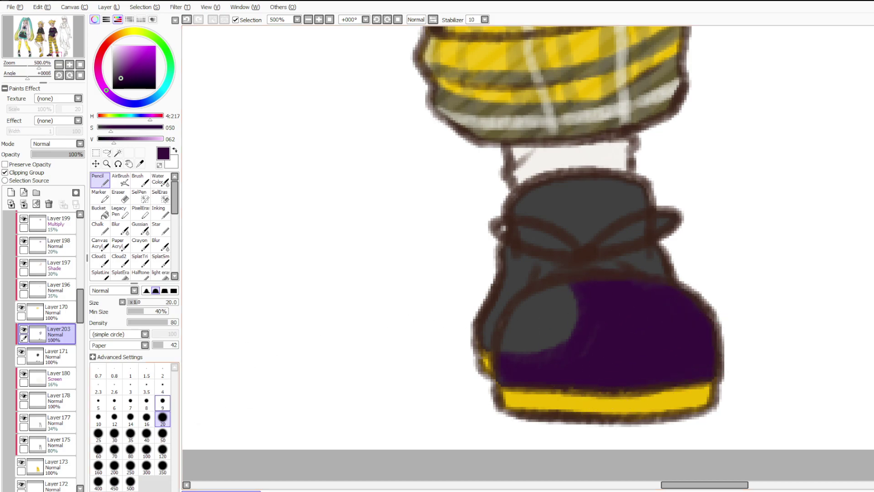
click(163, 400)
mouse_move(537, 347)
mouse_down()
mouse_move(609, 306)
mouse_move(528, 368)
mouse_move(569, 337)
mouse_up()
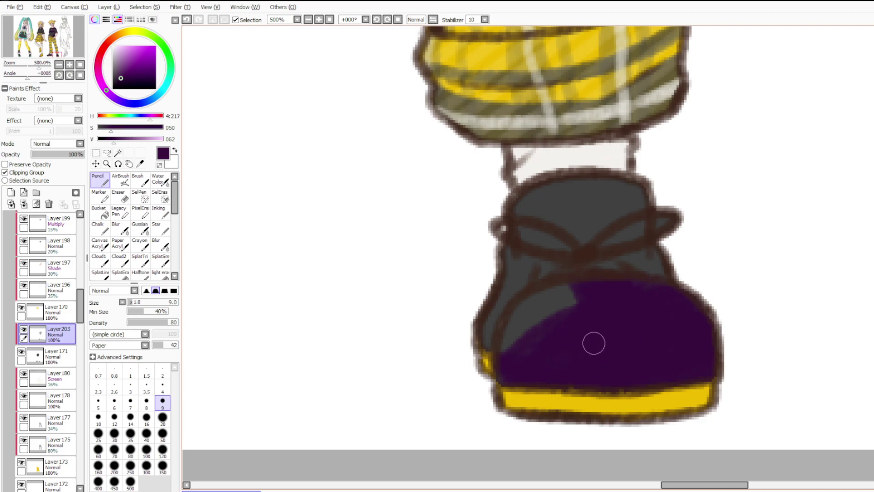
mouse_move(550, 275)
mouse_down()
mouse_move(593, 229)
mouse_move(574, 182)
mouse_move(578, 261)
mouse_move(599, 159)
mouse_move(589, 267)
mouse_move(624, 281)
mouse_move(612, 266)
mouse_move(675, 278)
mouse_up()
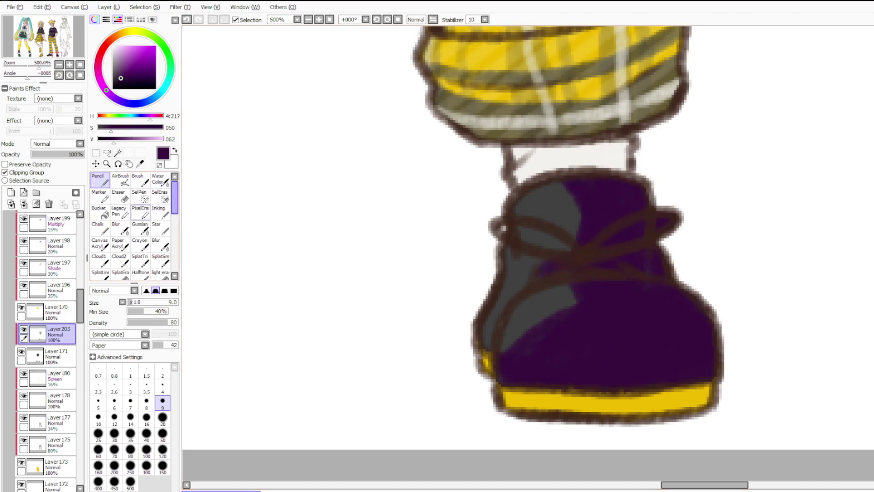
Erase the fill inside the front-facing shoe's lace loop, and shade below its laces on Layer203.
click(119, 196)
scroll(46, 374, down, 5)
click(46, 396)
click(163, 416)
click(100, 180)
drag(80, 321, 80, 310)
click(57, 308)
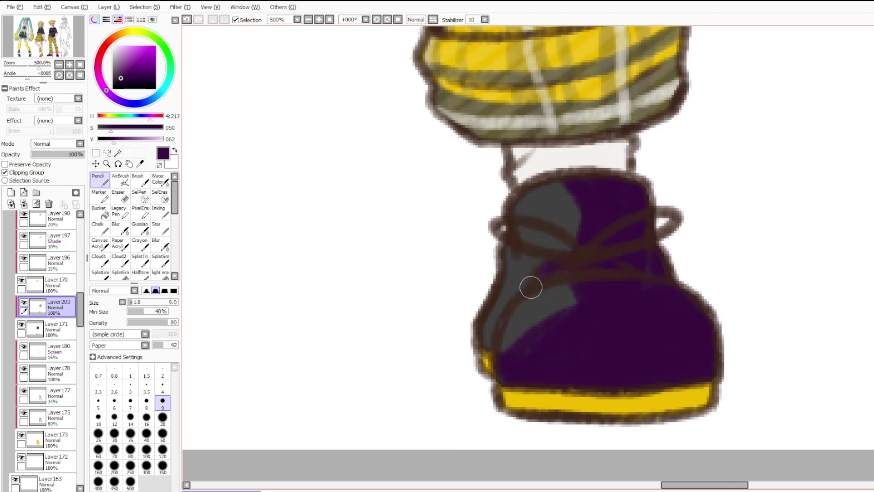
mouse_move(508, 245)
mouse_down()
mouse_move(527, 278)
mouse_move(518, 271)
mouse_move(522, 286)
mouse_move(509, 280)
mouse_move(514, 298)
mouse_move(523, 272)
mouse_move(582, 324)
mouse_move(565, 283)
mouse_move(531, 337)
mouse_move(575, 333)
mouse_up()
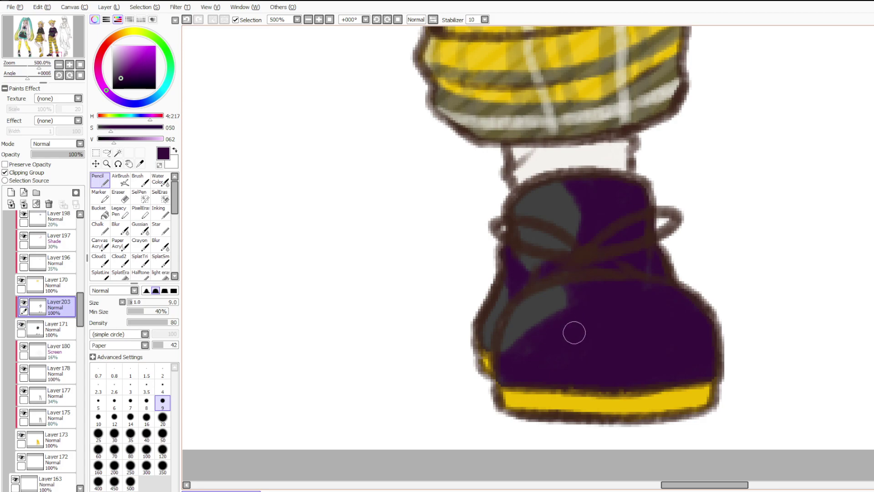
Copy the boy's shading from Layer203 with a rectangular selection, set that layer's opacity to 15%, and paste the copy as a new layer.
scroll(619, 132, down, 9)
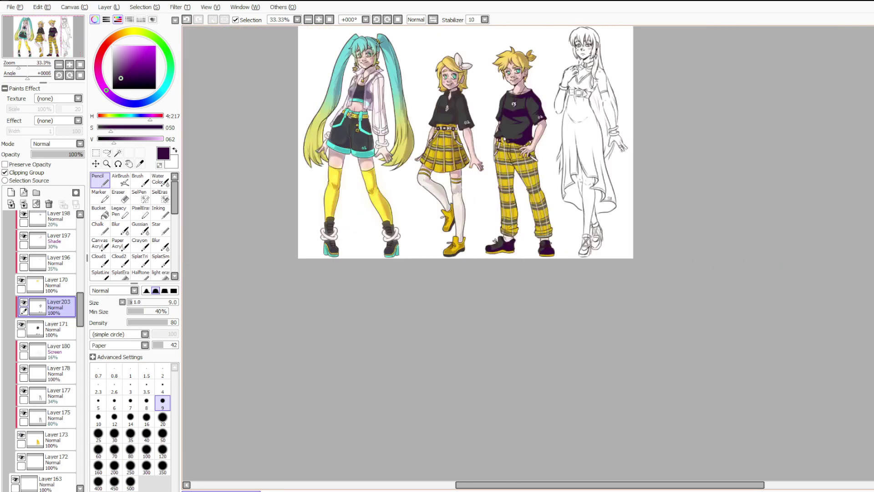
scroll(531, 55, up, 3)
scroll(429, 224, down, 2)
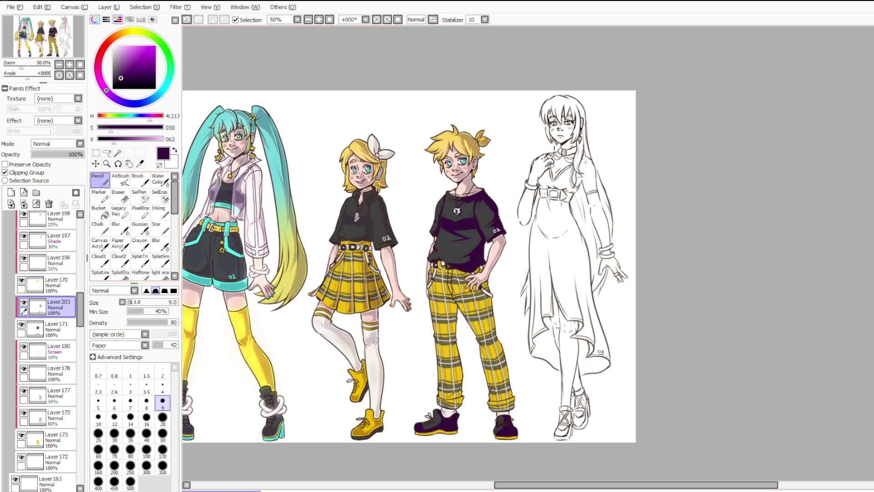
click(97, 153)
drag(359, 129, 646, 486)
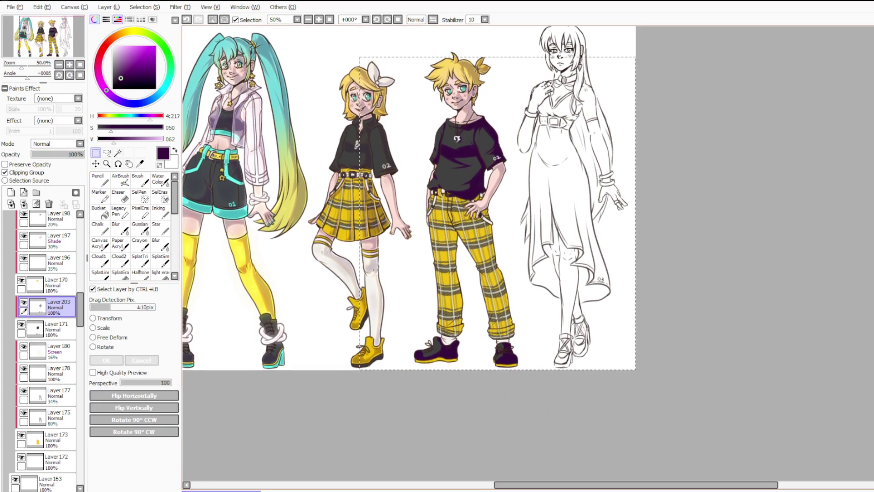
drag(530, 273, 511, 312)
drag(78, 154, 45, 154)
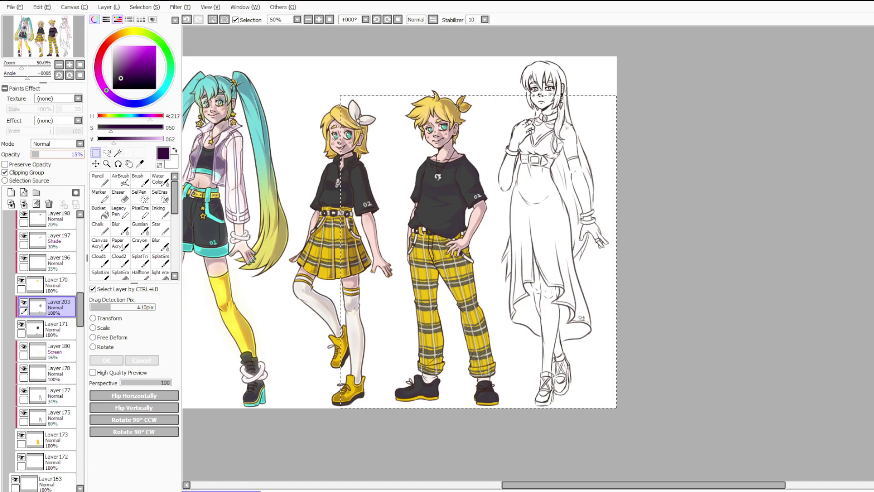
key(ctrl+v)
key(ctrl+d)
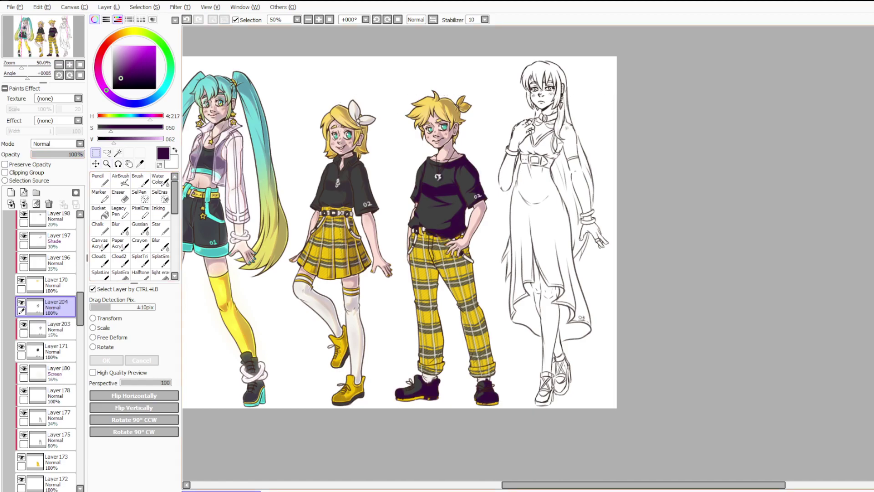
Choose a light orange colour and add a new layer clipped to the pasted shading copy.
click(116, 36)
click(140, 47)
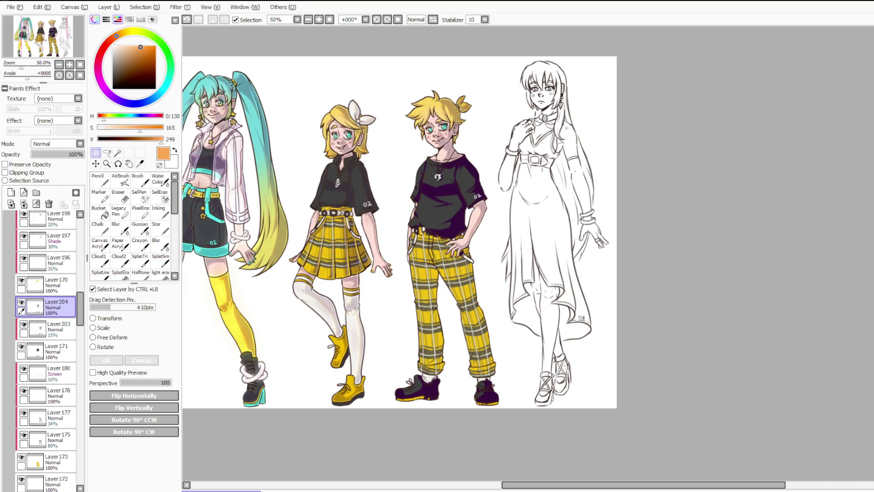
click(11, 192)
click(5, 172)
click(5, 172)
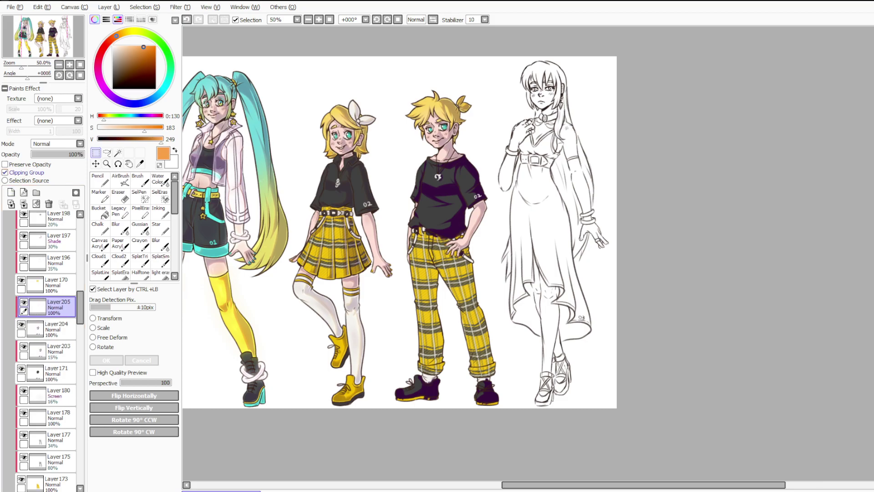
click(5, 173)
Paint orange pencil edges along the unmarked sleeve's shadows, the collar and the necklace's cast shadow.
scroll(445, 179, up, 2)
click(100, 181)
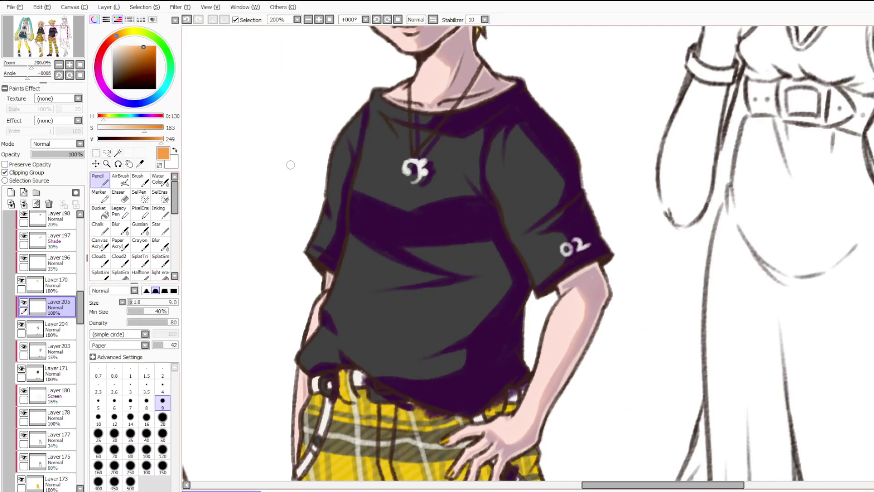
mouse_move(317, 256)
mouse_down()
mouse_move(333, 214)
mouse_move(333, 240)
mouse_move(346, 129)
mouse_move(328, 219)
mouse_move(368, 106)
mouse_up()
drag(417, 124, 466, 93)
drag(394, 119, 419, 116)
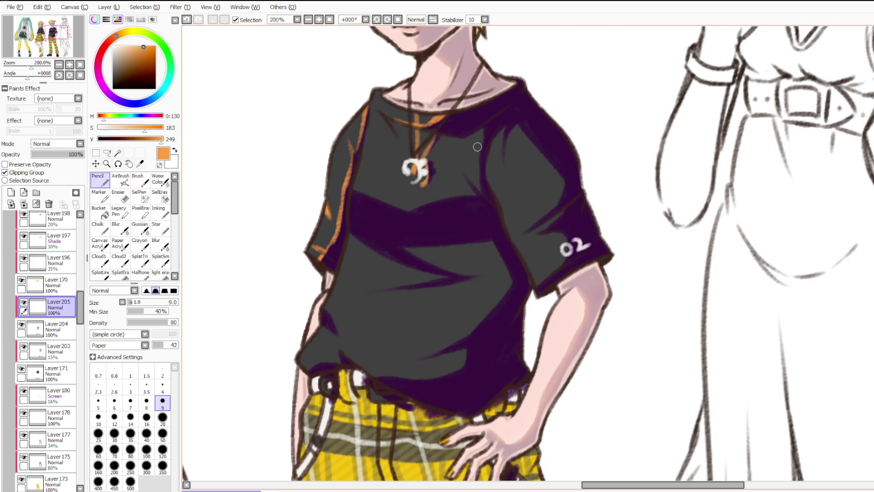
Line the 02 sleeve's armhole shadow and the upper edge of the chest shadow in orange, undoing the unwanted strokes.
drag(482, 143, 481, 189)
drag(356, 193, 363, 248)
drag(349, 205, 355, 239)
drag(355, 233, 397, 261)
key(ctrl+z)
key(ctrl+z)
key(ctrl+z)
key(ctrl+z)
mouse_move(353, 192)
mouse_down()
mouse_move(403, 211)
mouse_move(466, 194)
mouse_up()
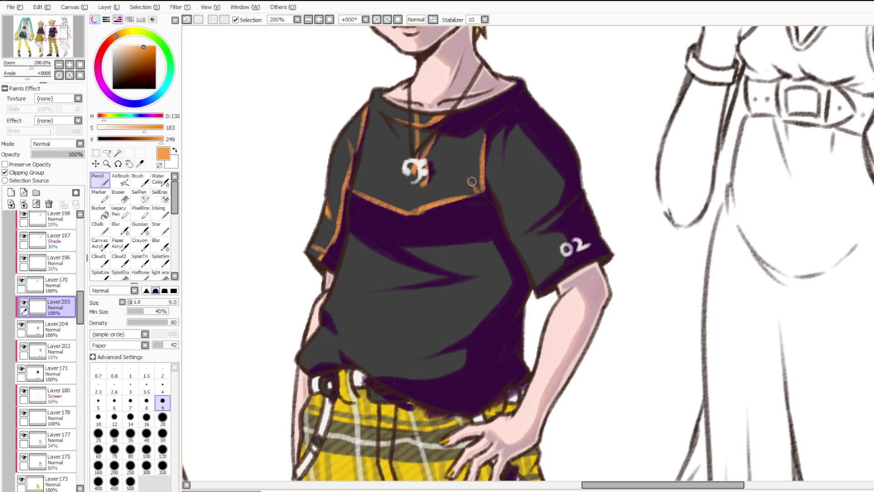
Add orange edges to the shirt's midriff fold, the small waist fold and the side shadow beneath the 02 sleeve.
mouse_move(377, 251)
mouse_down()
mouse_move(451, 275)
mouse_move(376, 290)
mouse_up()
drag(323, 310, 337, 334)
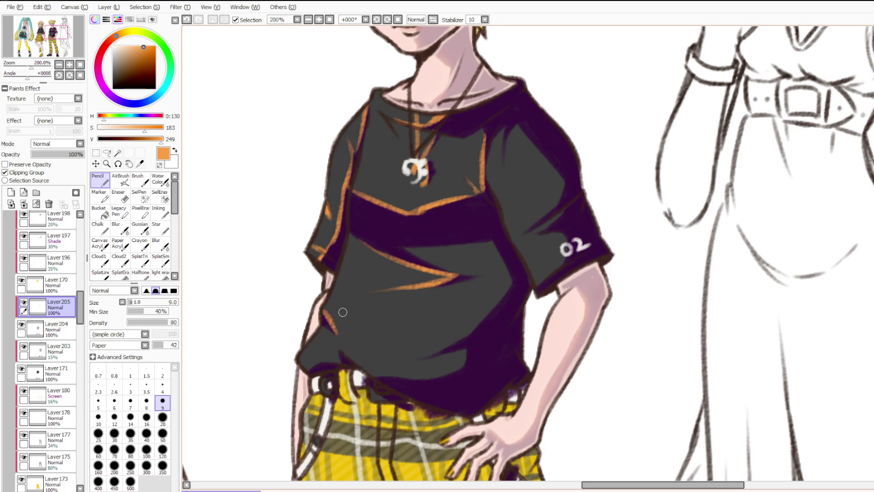
mouse_move(416, 357)
mouse_down()
mouse_move(450, 346)
mouse_move(502, 300)
mouse_up()
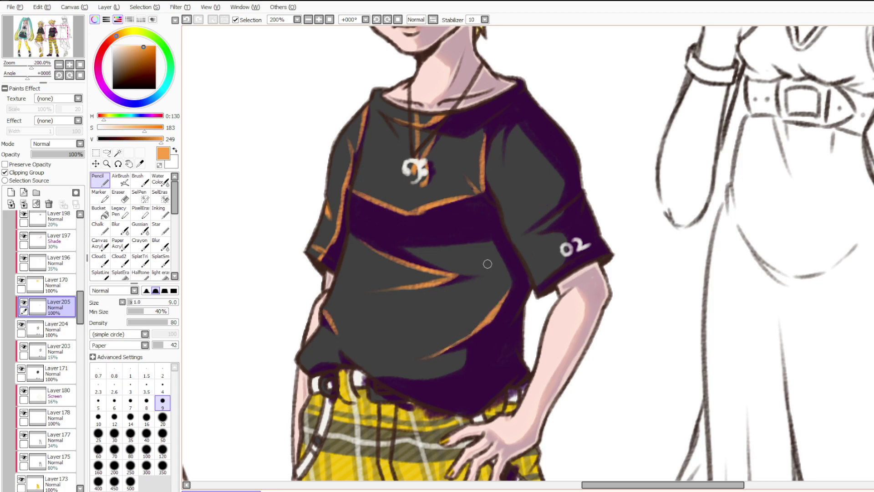
drag(449, 281, 473, 277)
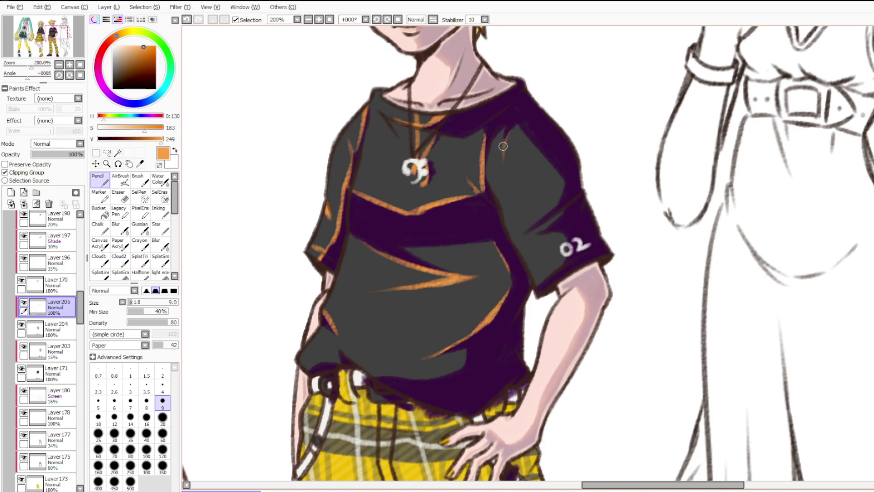
Paint orange pencil edges along the 02 sleeve's shadows and the shirt's bottom hem.
mouse_move(517, 124)
mouse_down()
mouse_move(565, 180)
mouse_move(553, 207)
mouse_move(526, 224)
mouse_move(539, 235)
mouse_up()
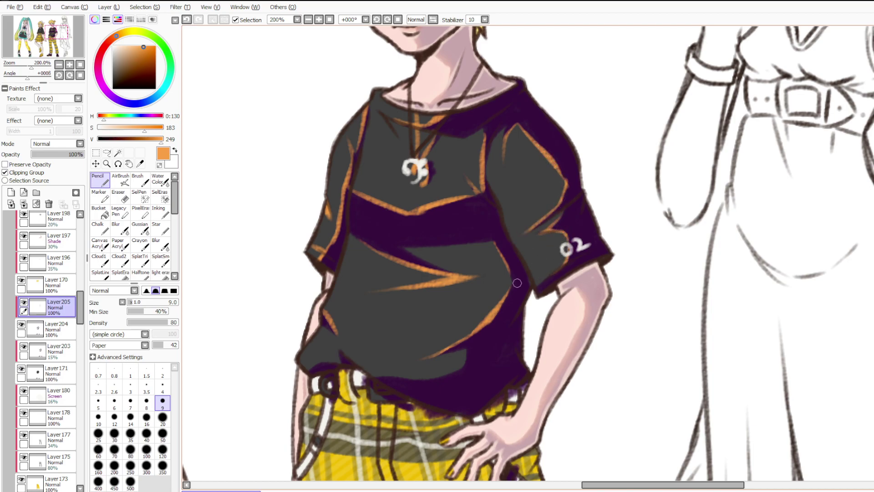
drag(333, 362, 313, 371)
mouse_move(373, 372)
mouse_down()
mouse_move(442, 376)
mouse_move(464, 354)
mouse_up()
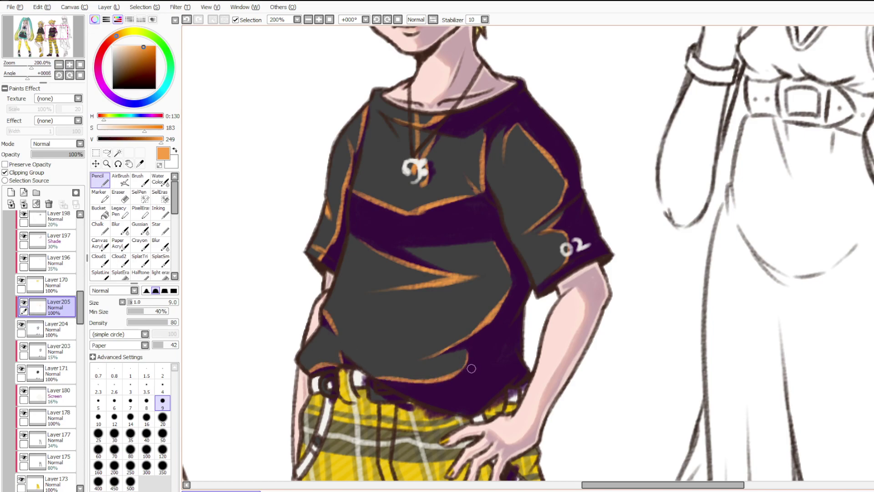
Add orange pencil edges along the shadow boundaries on both of the boy's black shoes.
scroll(472, 368, down, 4)
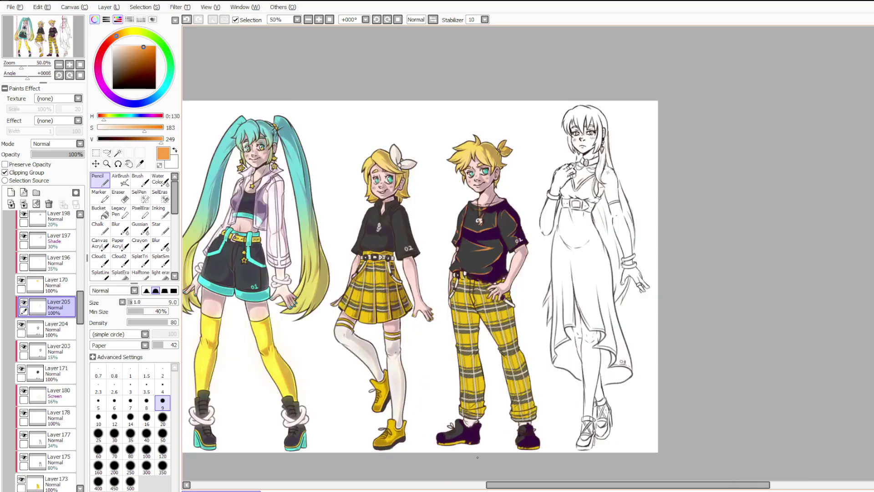
scroll(477, 456, up, 5)
mouse_move(347, 295)
mouse_down()
mouse_move(366, 339)
mouse_move(431, 321)
mouse_move(406, 343)
mouse_move(483, 304)
mouse_move(455, 325)
mouse_move(491, 296)
mouse_move(506, 257)
mouse_move(476, 191)
mouse_up()
scroll(476, 166, down, 2)
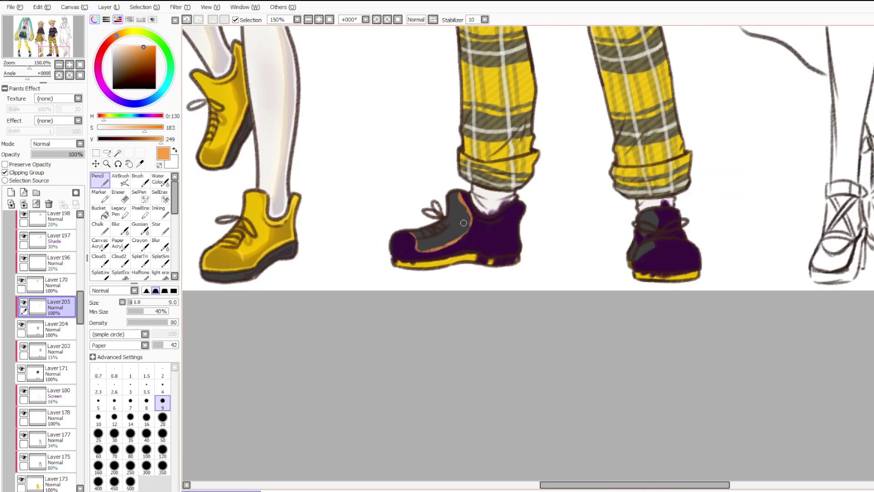
scroll(726, 209, up, 2)
mouse_move(537, 194)
mouse_down()
mouse_move(536, 256)
mouse_move(494, 282)
mouse_move(532, 286)
mouse_move(481, 336)
mouse_up()
click(140, 227)
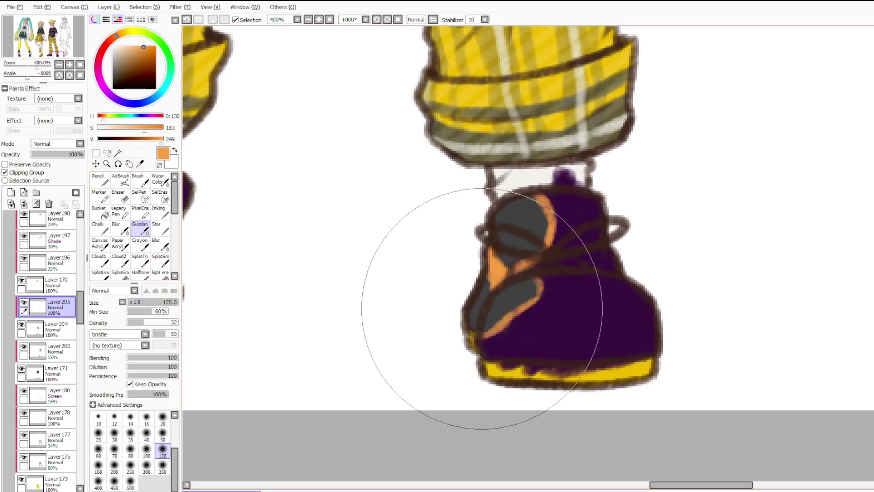
drag(653, 484, 577, 484)
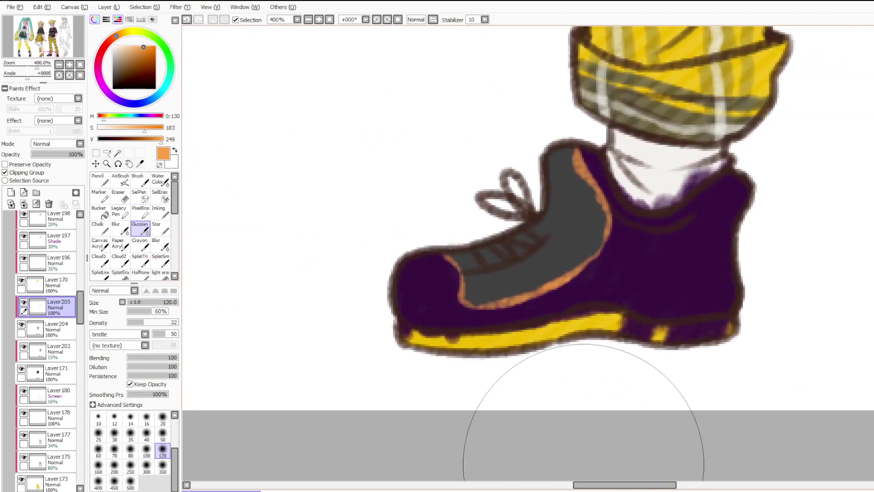
scroll(577, 187, down, 5)
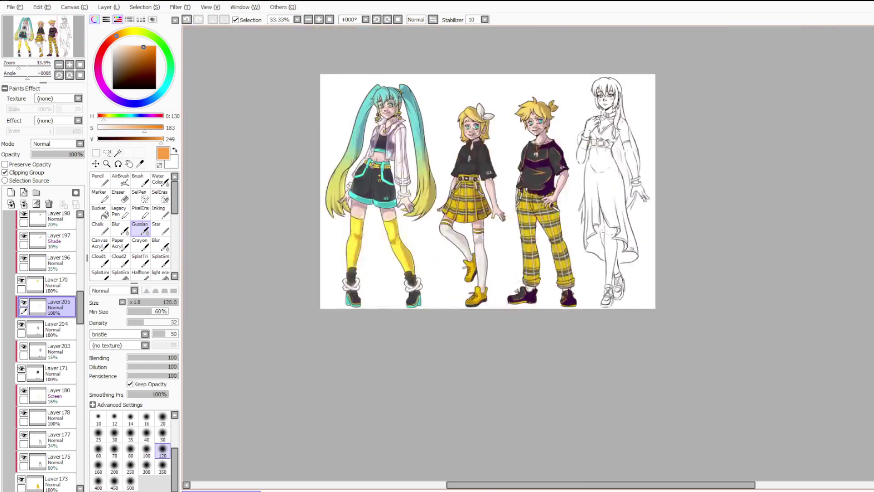
scroll(553, 201, up, 3)
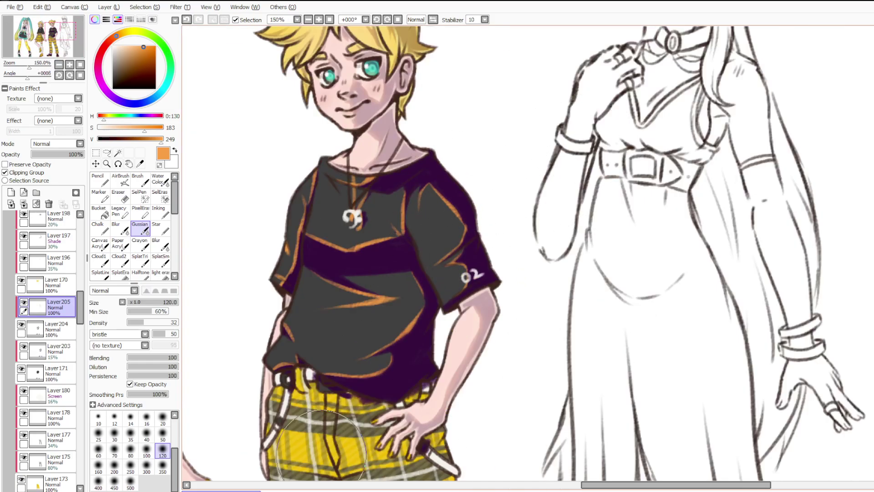
key(n)
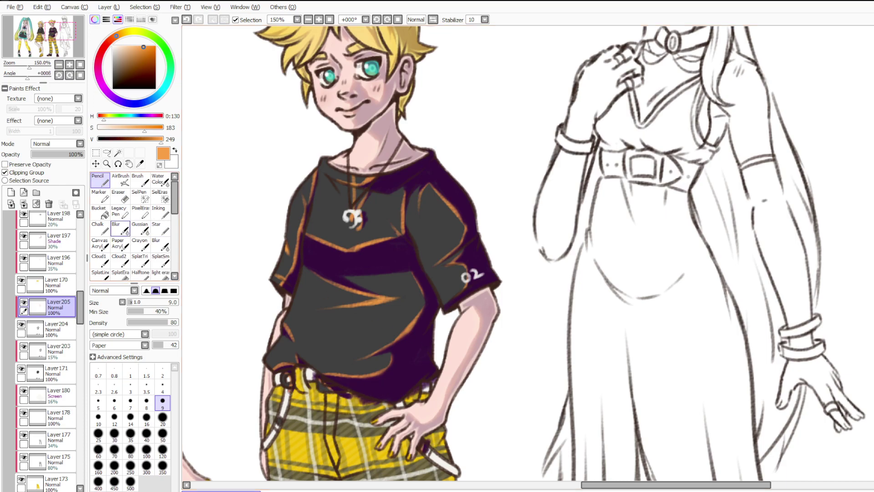
click(140, 228)
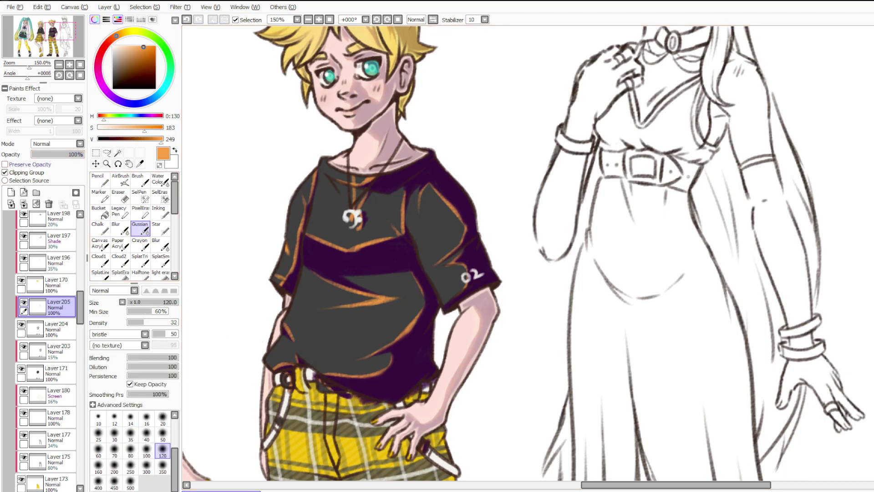
Merge the orange edges into the shading layer below and set that layer to Multiply at 100% opacity.
click(24, 204)
click(58, 144)
click(47, 160)
drag(49, 154, 34, 154)
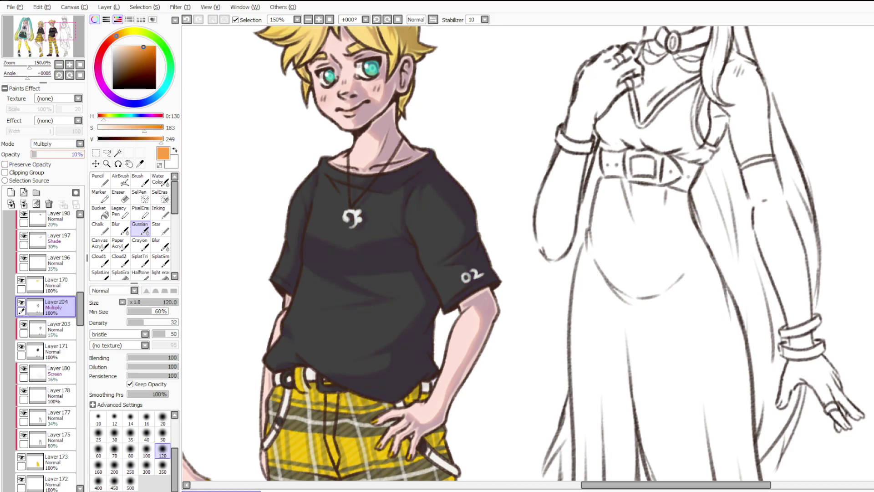
drag(36, 154, 85, 154)
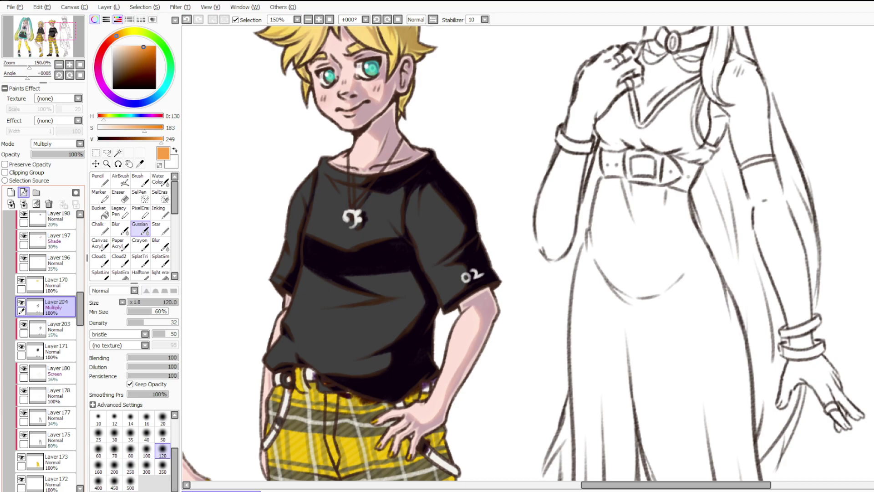
Add a new layer above the Multiply shading, clip the shading layer to the black clothing, and reselect the new layer.
click(11, 192)
click(120, 180)
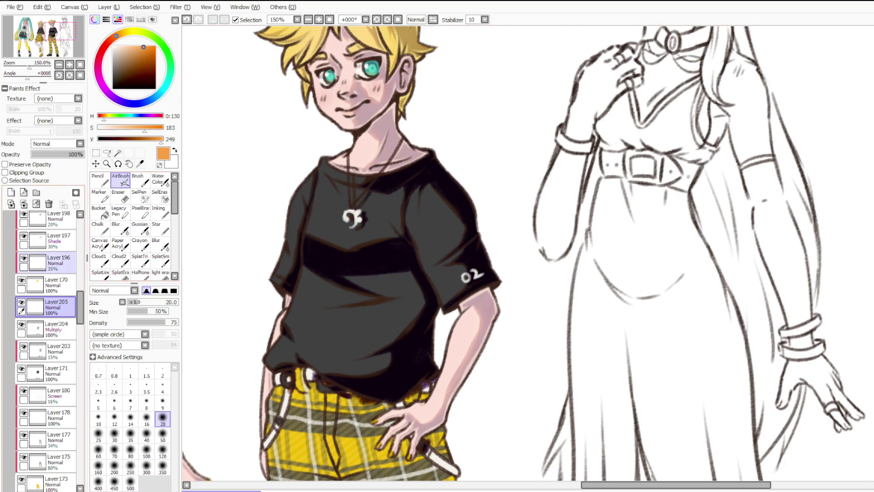
click(57, 330)
click(24, 173)
click(57, 307)
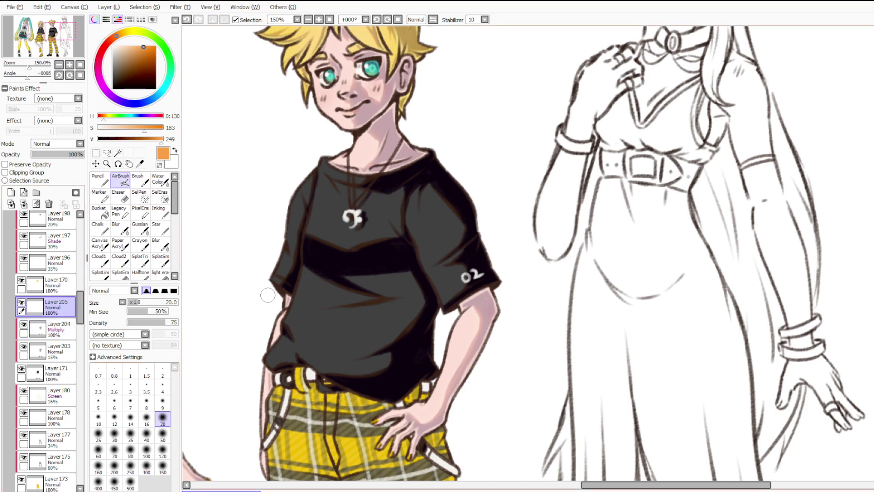
Airbrush a soft orange glow at size 30 along the unmarked sleeve, chest shadow, midriff folds and hem of the shirt.
click(130, 435)
drag(285, 279, 308, 204)
click(114, 434)
key(ctrl+z)
mouse_move(285, 282)
mouse_down()
mouse_move(308, 208)
mouse_move(345, 248)
mouse_move(405, 237)
mouse_up()
drag(327, 306, 396, 297)
mouse_move(385, 347)
mouse_down()
mouse_move(427, 301)
mouse_move(383, 362)
mouse_move(303, 366)
mouse_move(278, 362)
mouse_move(290, 308)
mouse_up()
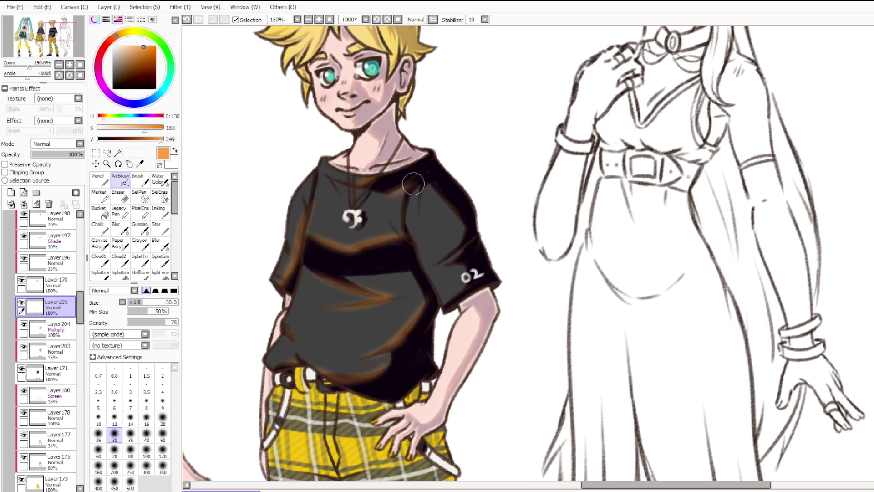
Airbrush a soft orange glow along the shadow edges of the 02 sleeve.
drag(417, 185, 464, 234)
drag(423, 189, 418, 213)
mouse_move(464, 242)
mouse_down()
mouse_move(440, 267)
mouse_move(460, 283)
mouse_up()
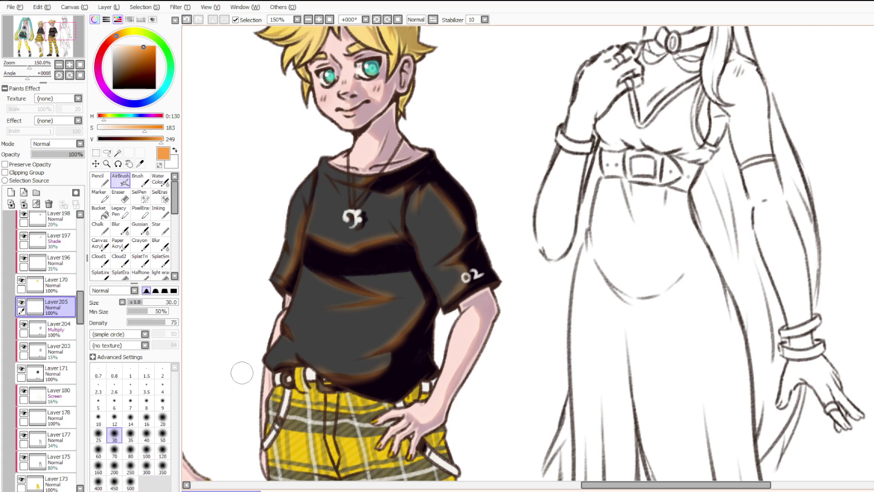
Airbrush orange along the shadow edges of both black shoes and soften the glow with the Gaussian brush at size 100.
scroll(234, 373, down, 3)
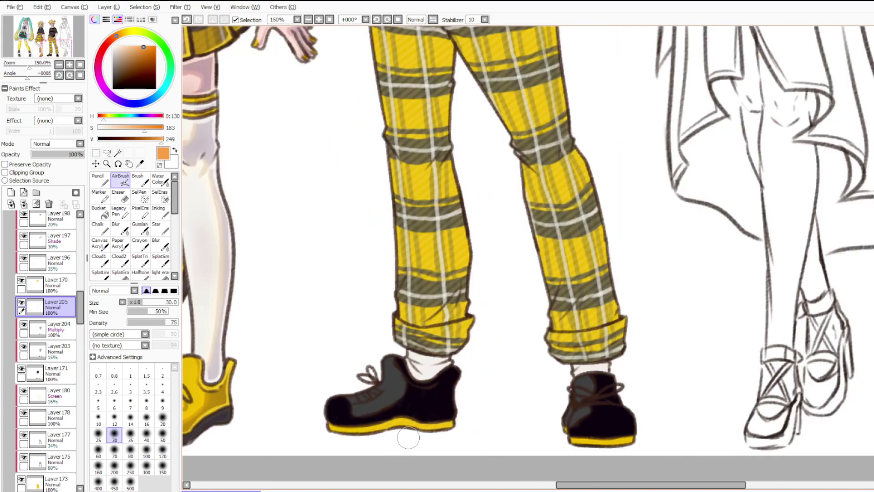
mouse_move(403, 364)
mouse_down()
mouse_move(403, 397)
mouse_move(342, 402)
mouse_up()
mouse_move(584, 375)
mouse_down()
mouse_move(596, 391)
mouse_move(585, 414)
mouse_move(556, 423)
mouse_up()
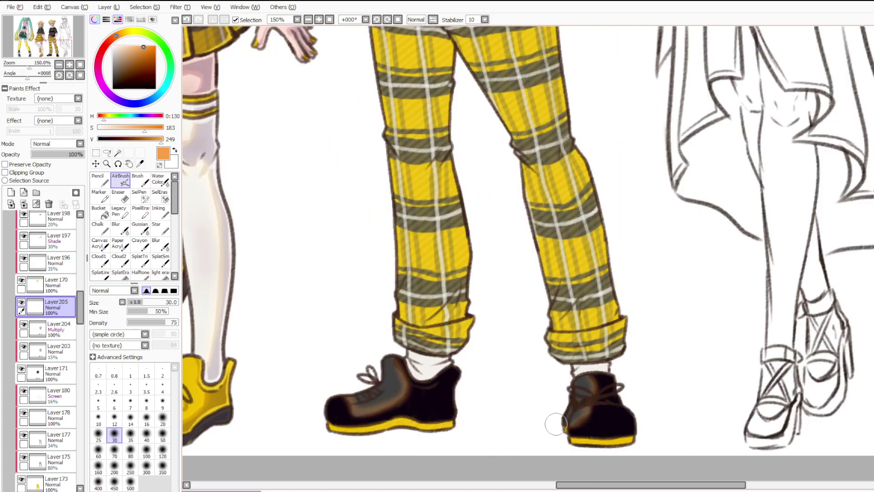
click(139, 227)
mouse_move(592, 392)
mouse_down()
mouse_move(615, 383)
mouse_move(569, 383)
mouse_up()
drag(379, 391, 424, 351)
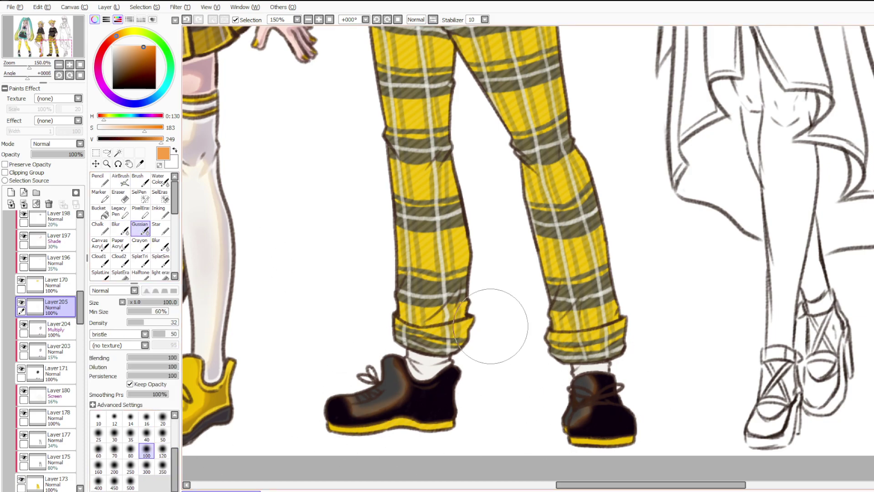
Set the orange glow layer to Lumi & Shade at 10% opacity and clip it to the black clothing.
scroll(490, 326, down, 4)
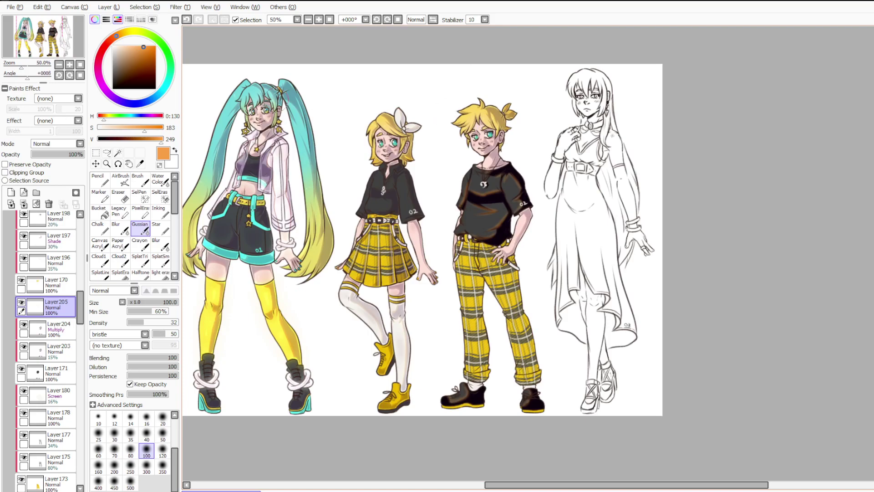
scroll(347, 141, down, 2)
scroll(290, 110, up, 2)
scroll(283, 104, up, 3)
scroll(318, 191, down, 3)
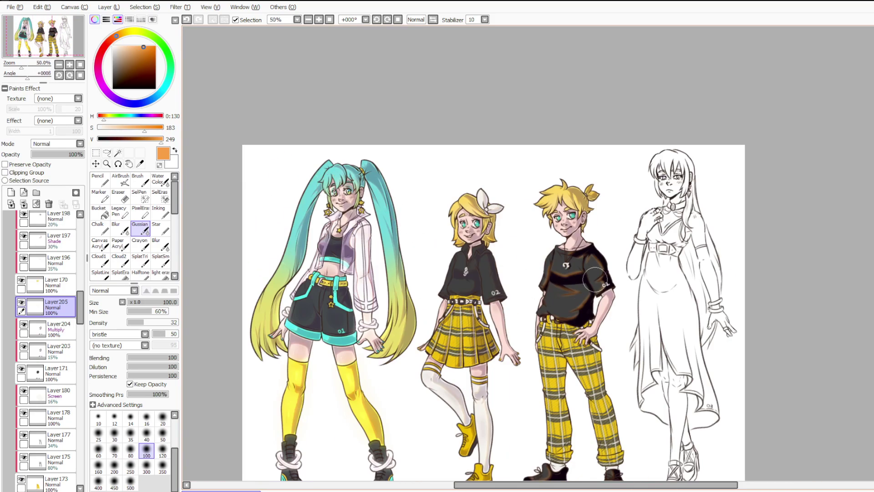
scroll(584, 283, up, 4)
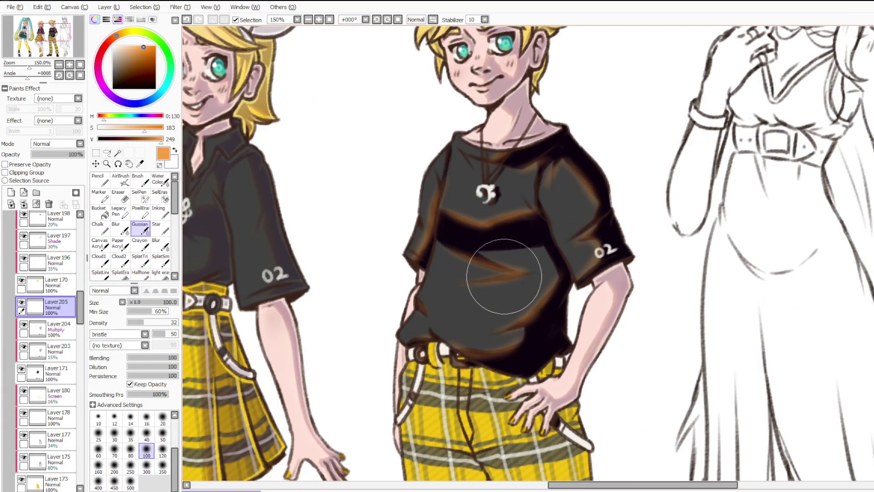
click(58, 144)
click(54, 202)
drag(68, 154, 41, 154)
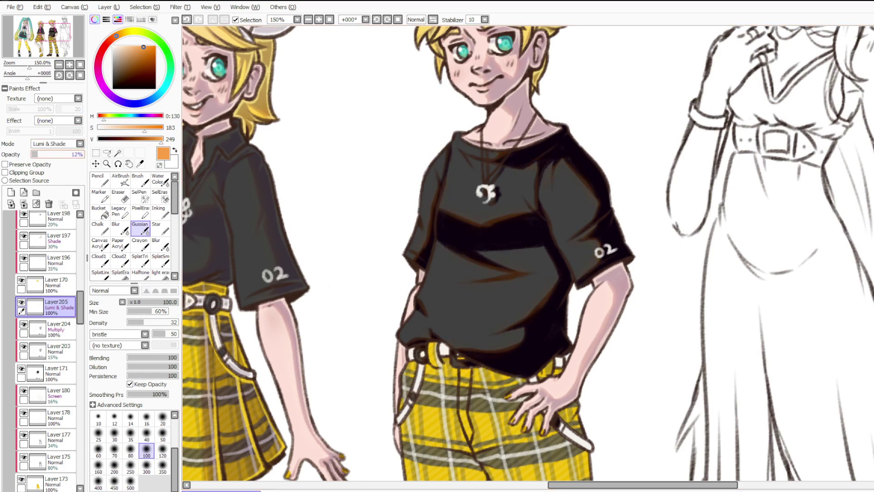
click(23, 173)
Reduce the Multiply shading layer's opacity to 10%.
click(60, 329)
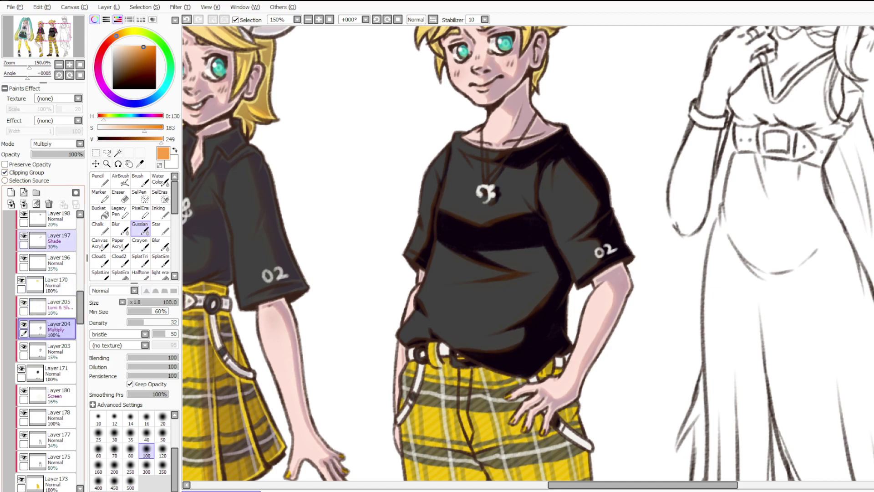
drag(50, 154, 40, 154)
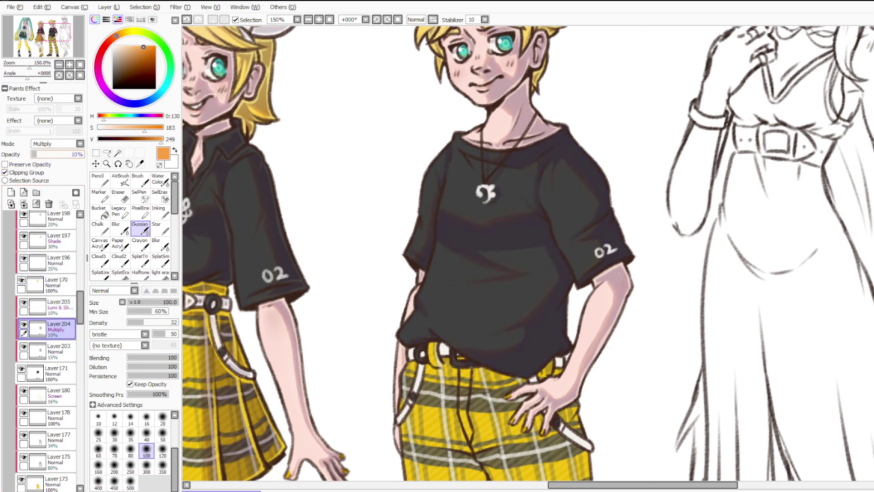
scroll(475, 185, down, 3)
scroll(318, 227, up, 3)
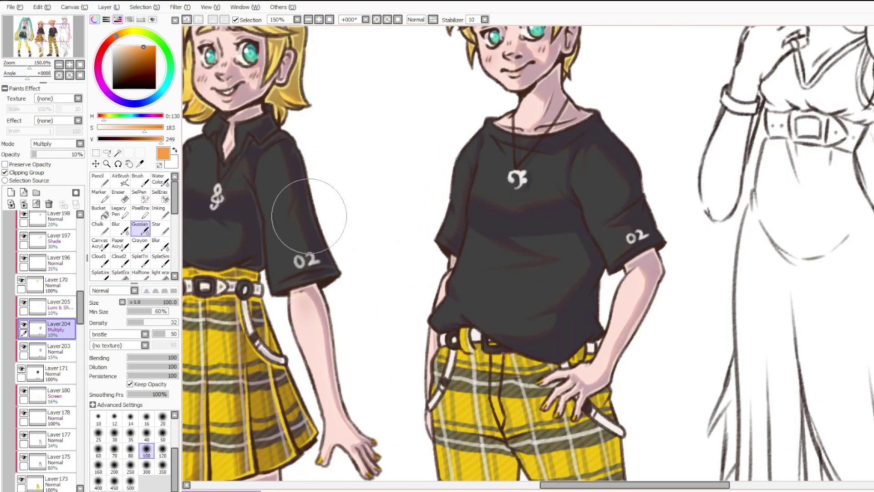
Check the girl's layer settings, set the boy's Lumi & Shade layer to 5% opacity, and sample dark grey from her sleeve.
click(59, 307)
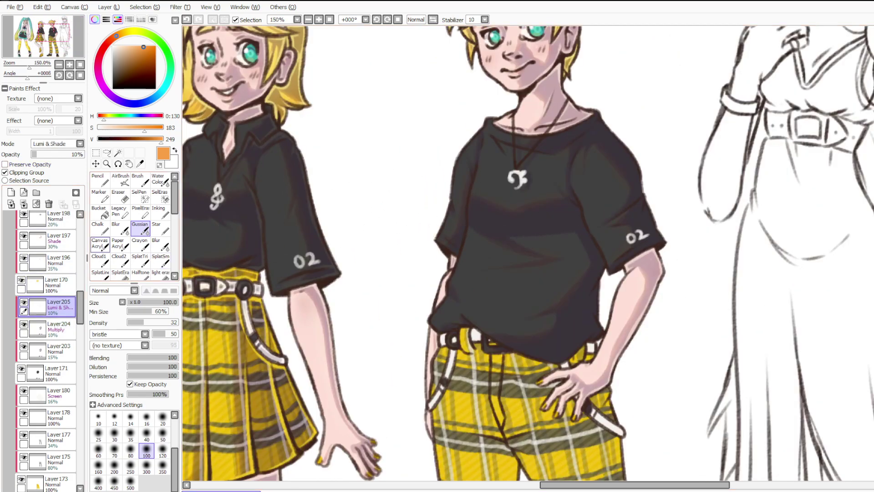
scroll(48, 364, down, 5)
scroll(46, 369, down, 10)
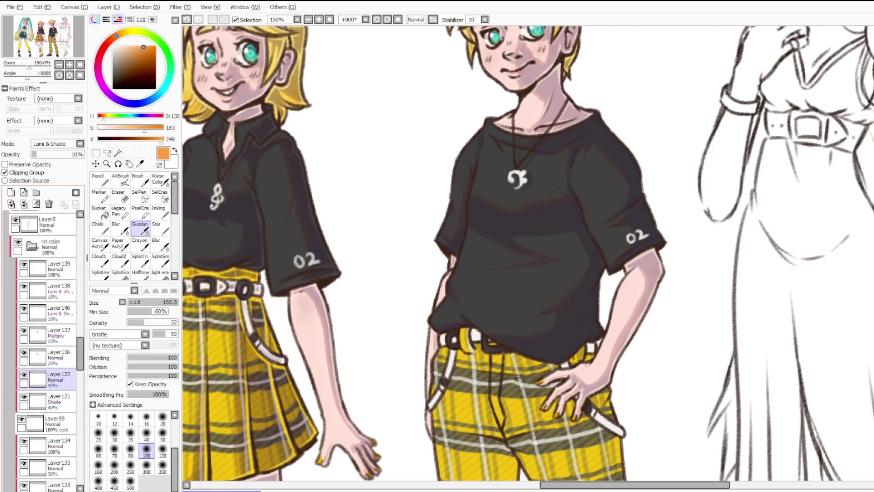
scroll(46, 369, down, 10)
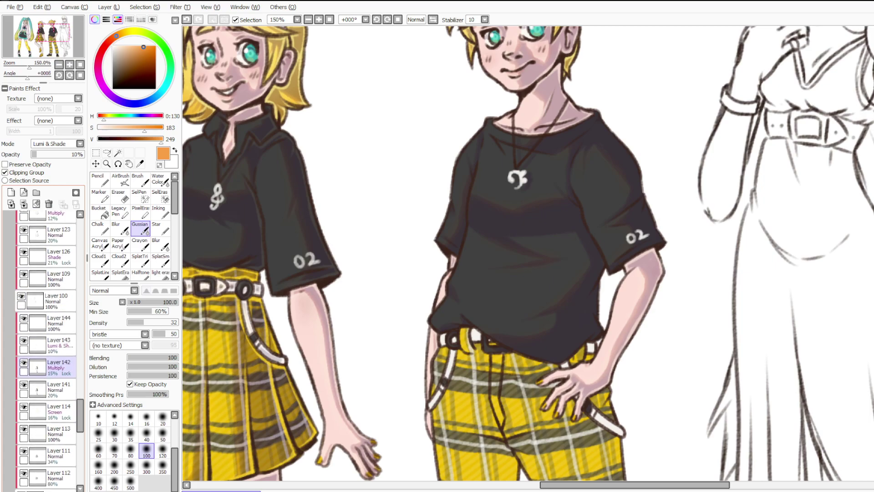
scroll(46, 368, down, 3)
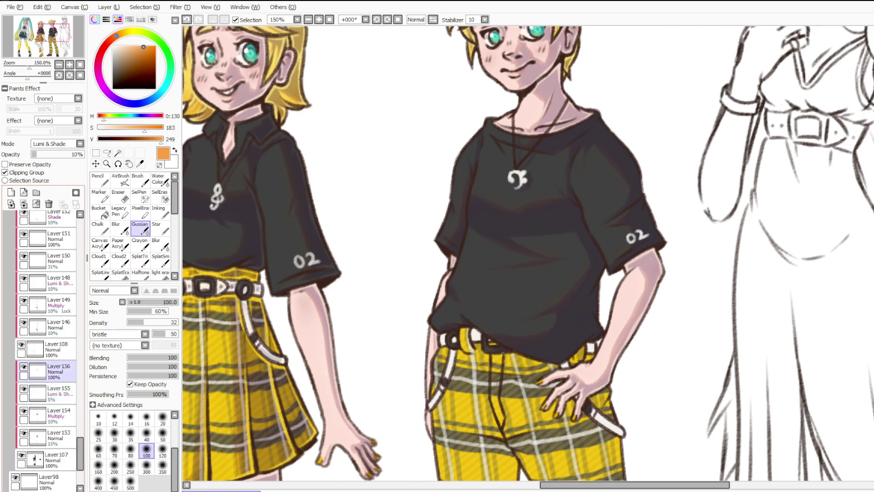
scroll(46, 392, up, 8)
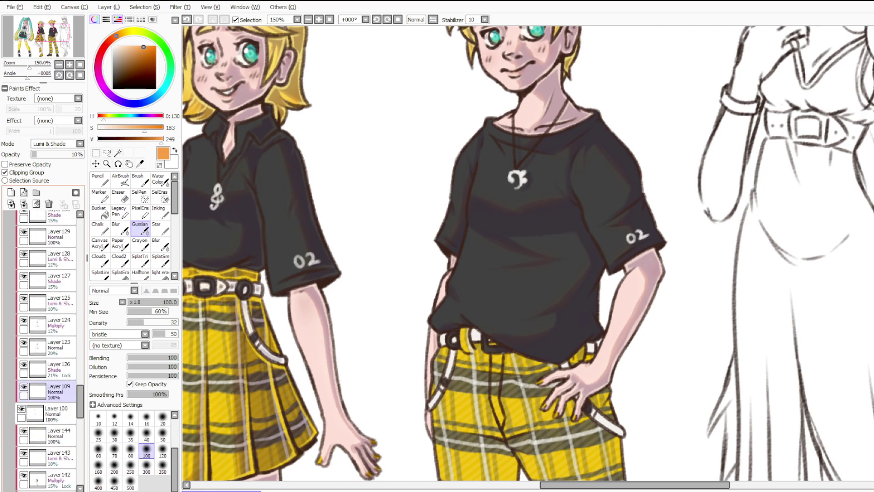
alt+click(275, 212)
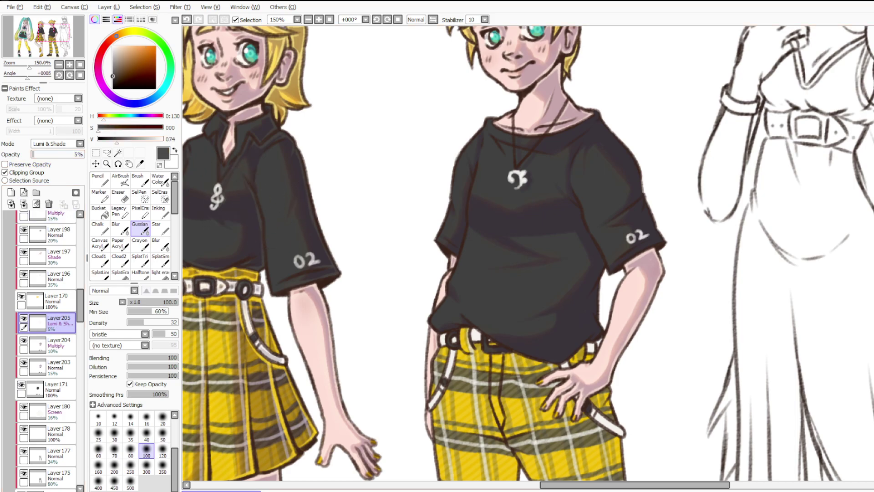
Add a new clipped layer above the Lumi & Shade layer and choose the Pencil at size 9.
scroll(439, 185, down, 5)
scroll(510, 167, up, 6)
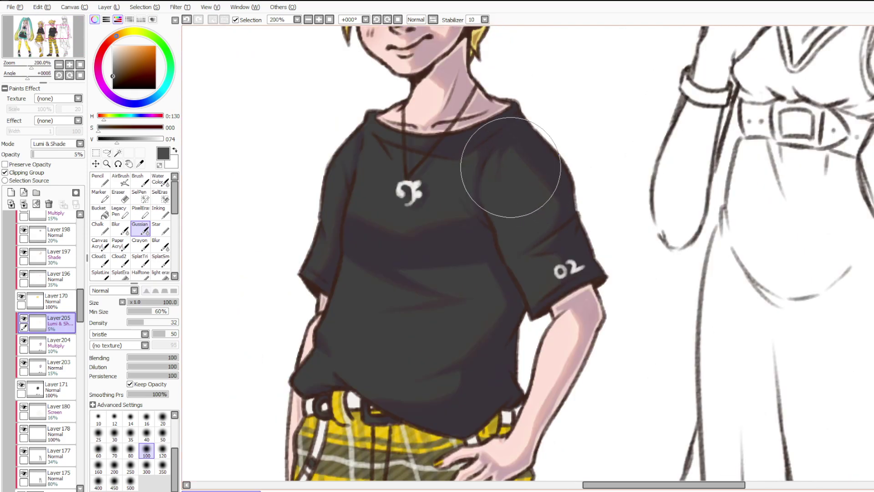
click(100, 180)
click(12, 192)
click(18, 172)
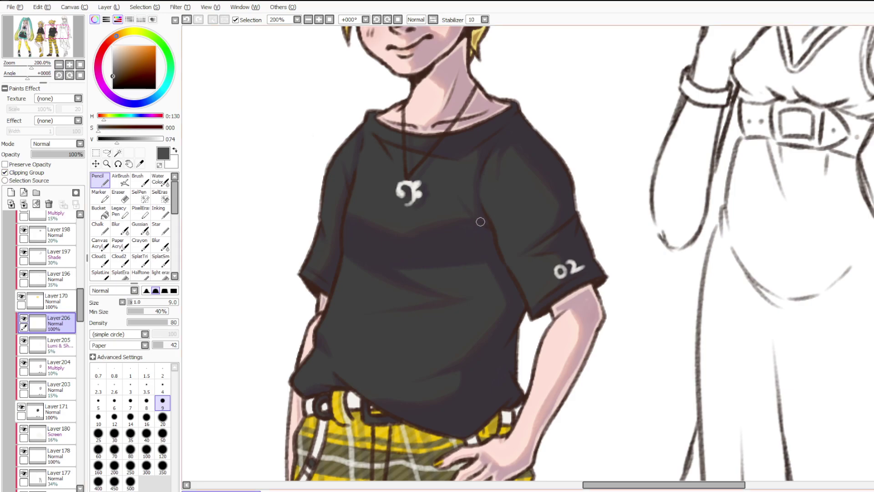
Try dark grey pencil strokes over the shirt's midriff and the 02 sleeve, and undo the last stroke.
mouse_move(401, 317)
mouse_down()
mouse_move(537, 261)
mouse_move(571, 230)
mouse_up()
key(ctrl+z)
key(alt)
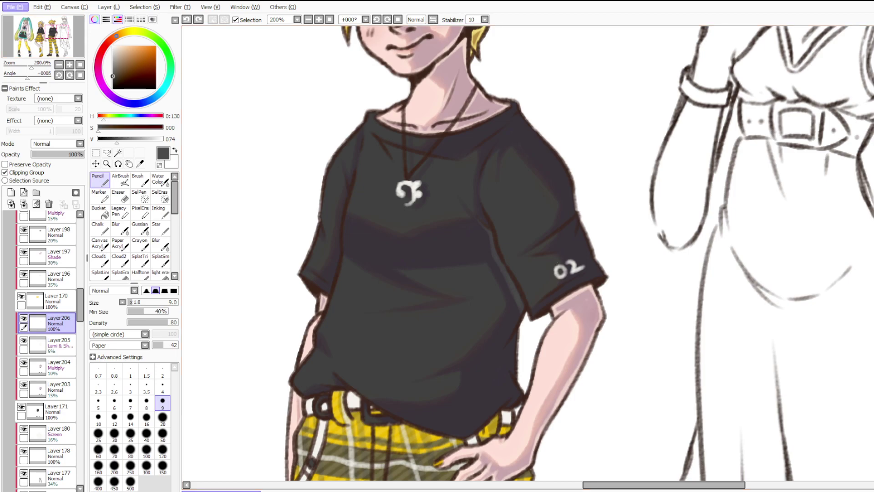
Paint dark grey pencil highlights along the boy's shirt sides and hem, redoing the unsatisfactory strokes.
key(alt)
drag(518, 315, 516, 379)
key(ctrl+z)
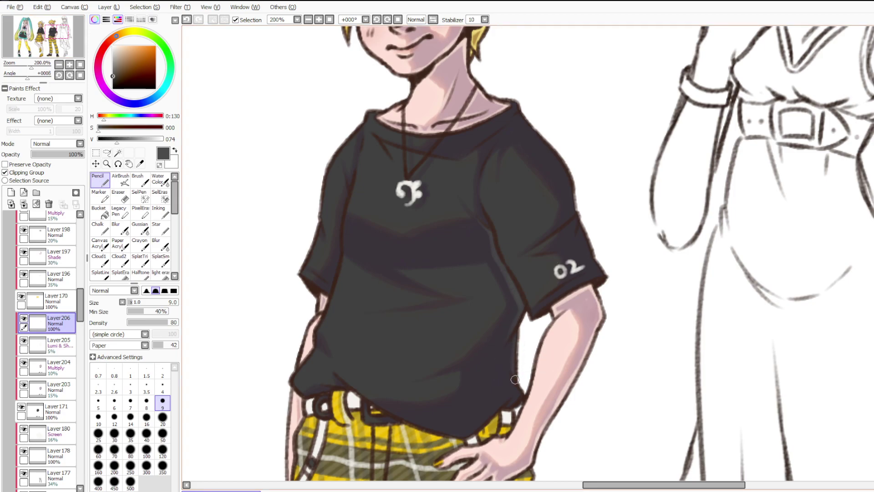
key(ctrl+z)
drag(517, 393, 506, 405)
drag(372, 397, 458, 429)
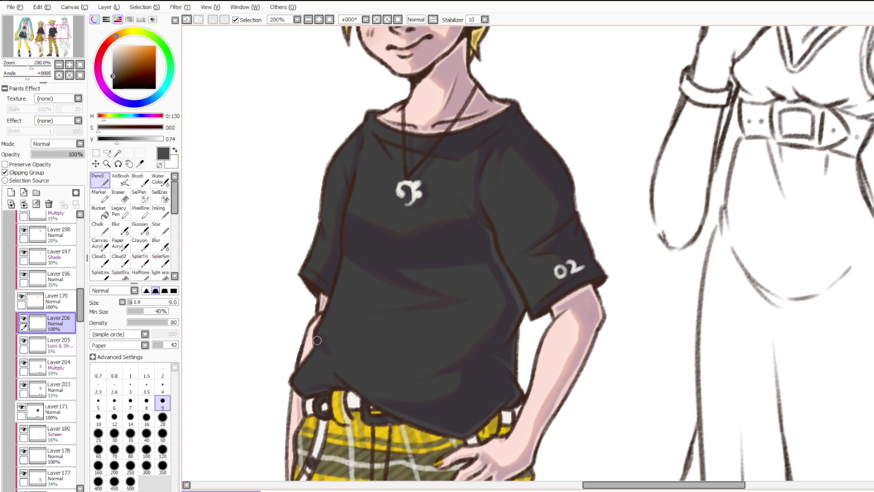
drag(329, 292, 338, 240)
key(ctrl+z)
drag(329, 292, 340, 239)
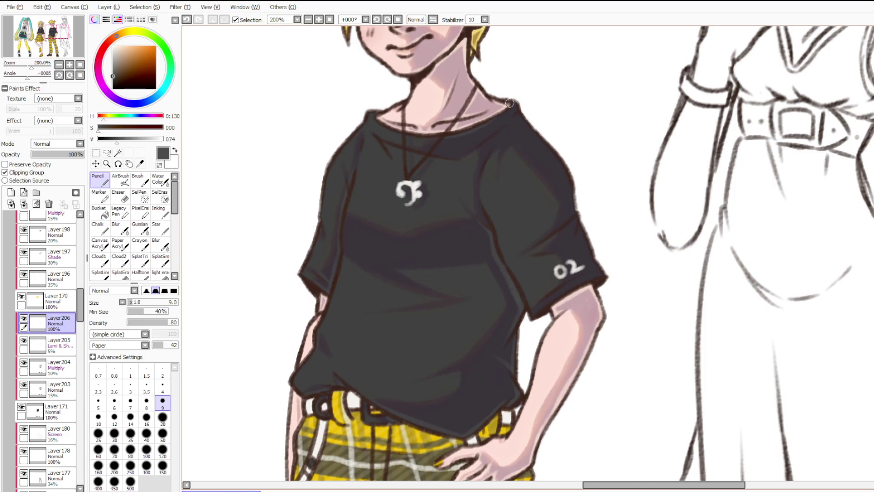
Highlight the shirt's collar edge, shoulder and upper outer sleeve in dark grey with the Pencil at size 8.
scroll(502, 87, up, 2)
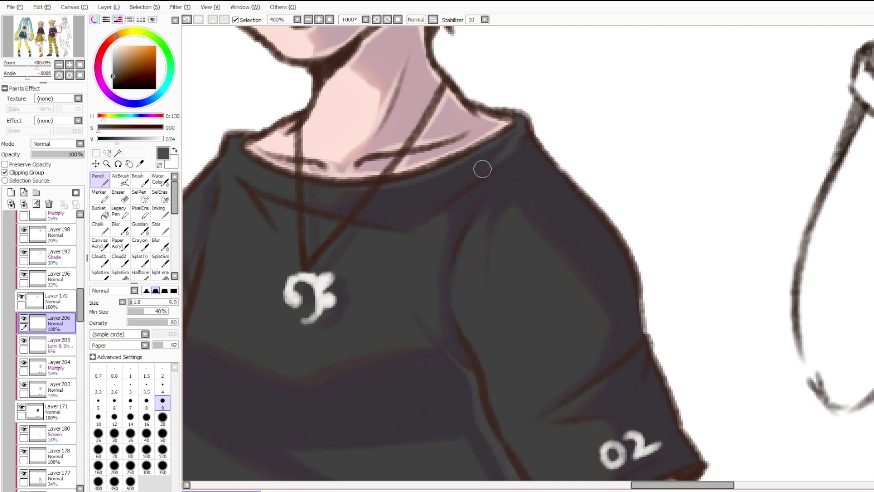
key(bracketleft)
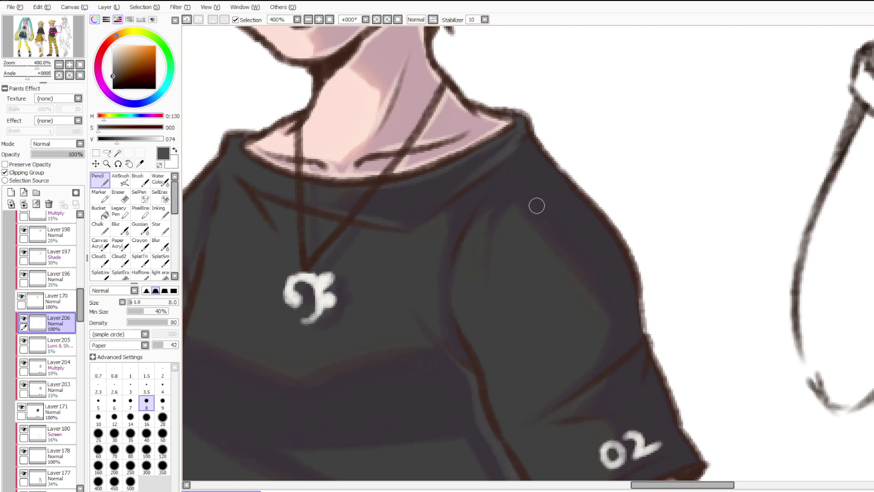
drag(587, 206, 633, 273)
mouse_move(611, 231)
mouse_down()
mouse_move(635, 291)
mouse_move(640, 330)
mouse_move(625, 350)
mouse_up()
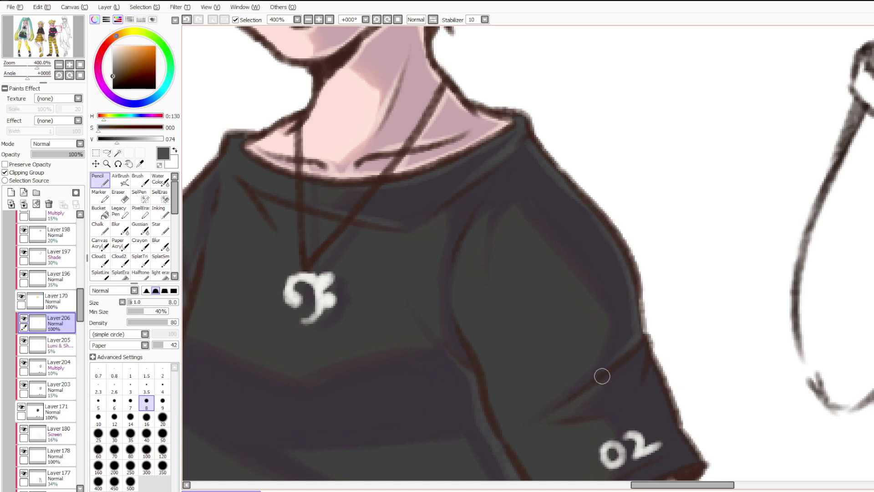
mouse_move(439, 218)
mouse_down()
mouse_move(512, 154)
mouse_move(447, 273)
mouse_move(493, 195)
mouse_move(544, 167)
mouse_move(548, 180)
mouse_move(576, 160)
mouse_move(500, 230)
mouse_move(489, 211)
mouse_move(541, 171)
mouse_up()
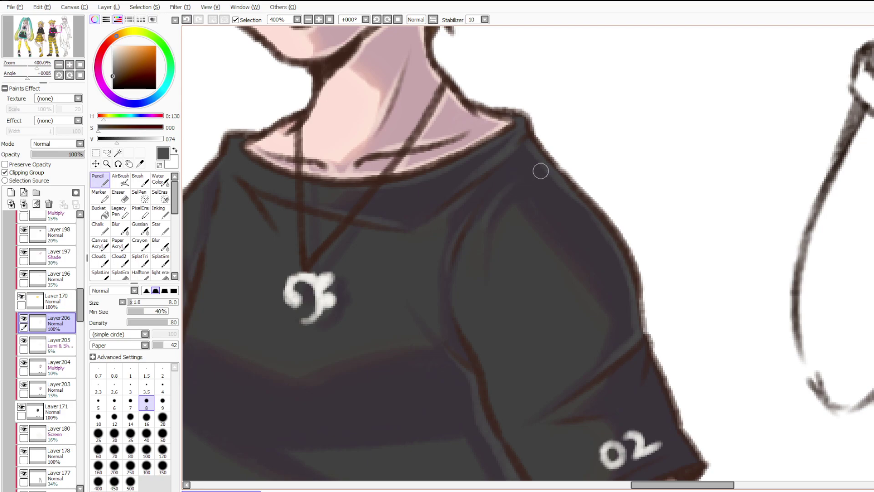
Add dark grey highlights along the fold and cuff of the sleeve marked 02.
scroll(508, 157, down, 3)
scroll(595, 268, up, 2)
scroll(449, 57, up, 1)
ctrl+shift+click(449, 57)
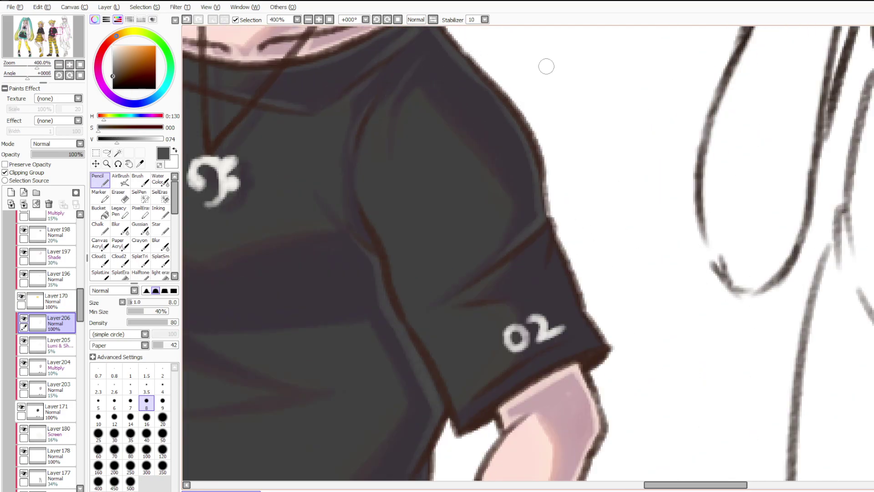
drag(549, 232, 542, 273)
drag(473, 415, 467, 416)
drag(582, 328, 505, 368)
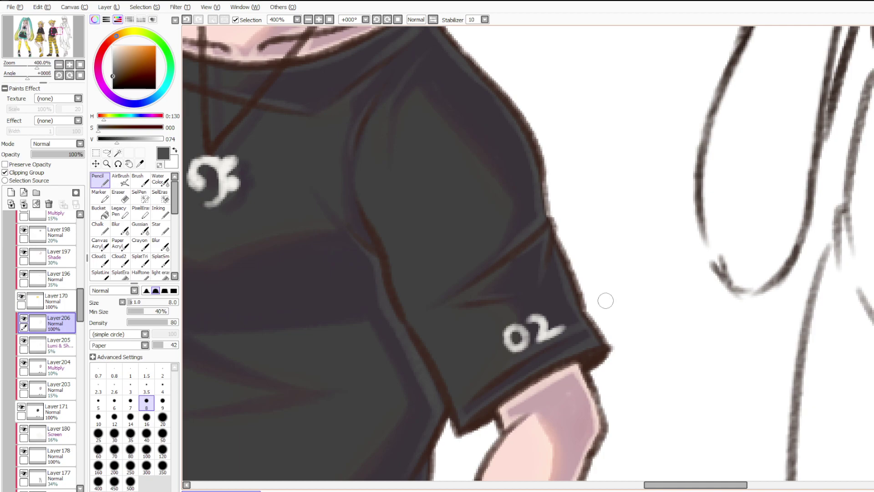
Rework the dark grey highlight strokes on the shirt's chest beside the armhole of the 02 sleeve.
scroll(596, 295, down, 2)
scroll(390, 298, up, 2)
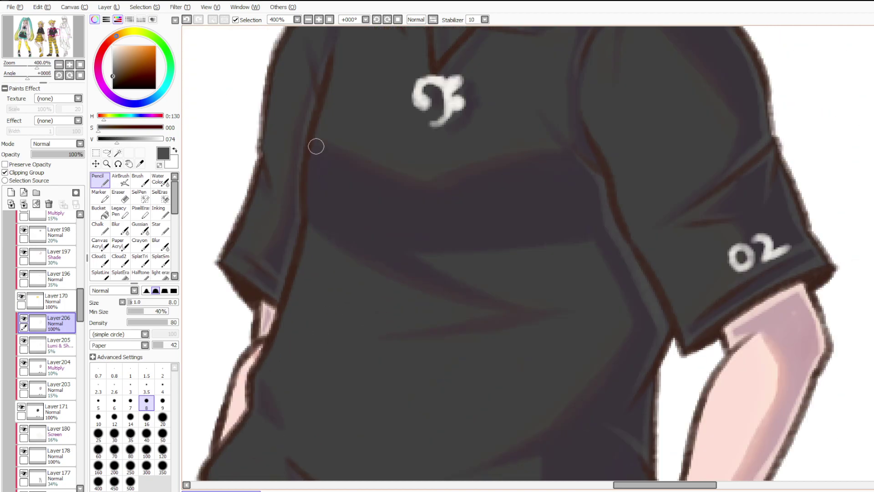
key(ctrl+z)
key(ctrl+y)
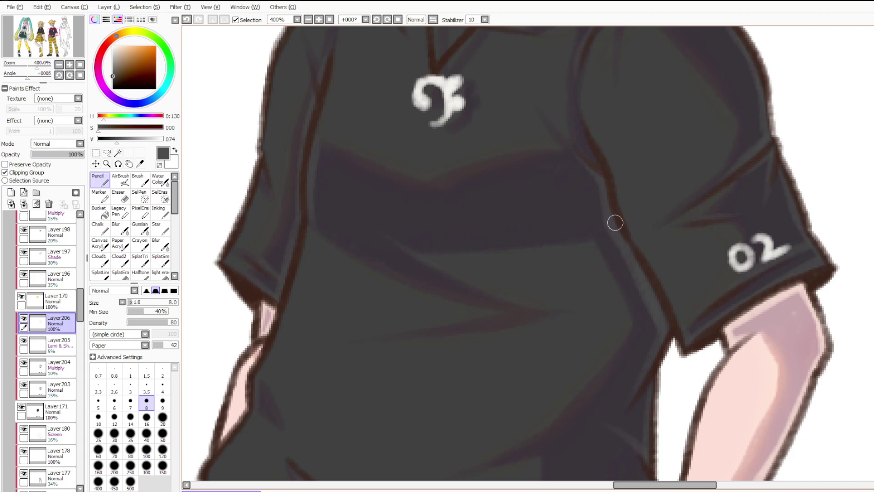
key(ctrl+z)
drag(602, 189, 603, 222)
key(ctrl+z)
drag(599, 168, 548, 137)
key(ctrl+z)
drag(603, 184, 549, 136)
key(ctrl+z)
key(ctrl+y)
Outline the boy's side-facing shoe with dark grey highlights along its toe, tongue, ankle opening and heel.
scroll(525, 96, down, 3)
scroll(533, 218, up, 3)
scroll(542, 144, down, 6)
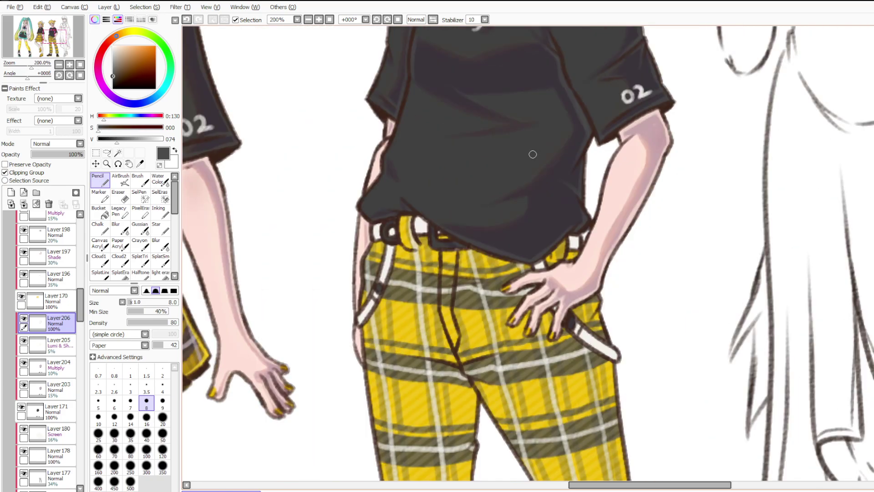
scroll(451, 414, up, 2)
scroll(473, 340, up, 5)
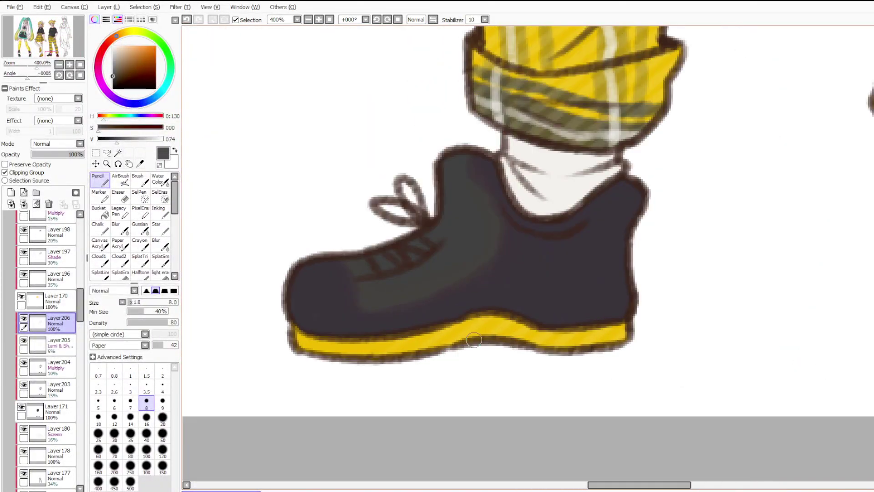
mouse_move(302, 264)
mouse_down()
mouse_move(367, 332)
mouse_move(469, 309)
mouse_move(550, 330)
mouse_move(524, 315)
mouse_move(638, 308)
mouse_move(611, 321)
mouse_move(625, 281)
mouse_move(626, 230)
mouse_move(481, 150)
mouse_up()
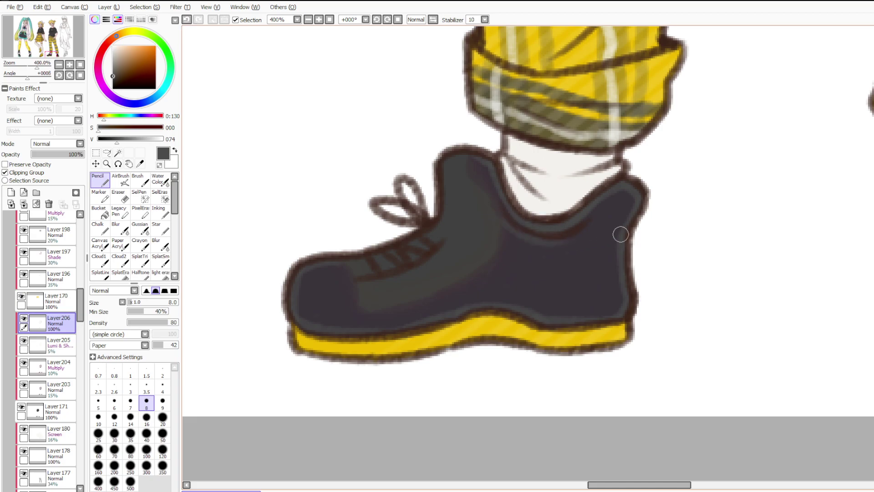
Add dark grey highlights to the boy's front-facing shoe, along the tongue, sides and toe cap.
scroll(552, 229, down, 4)
scroll(599, 222, up, 3)
scroll(738, 261, down, 3)
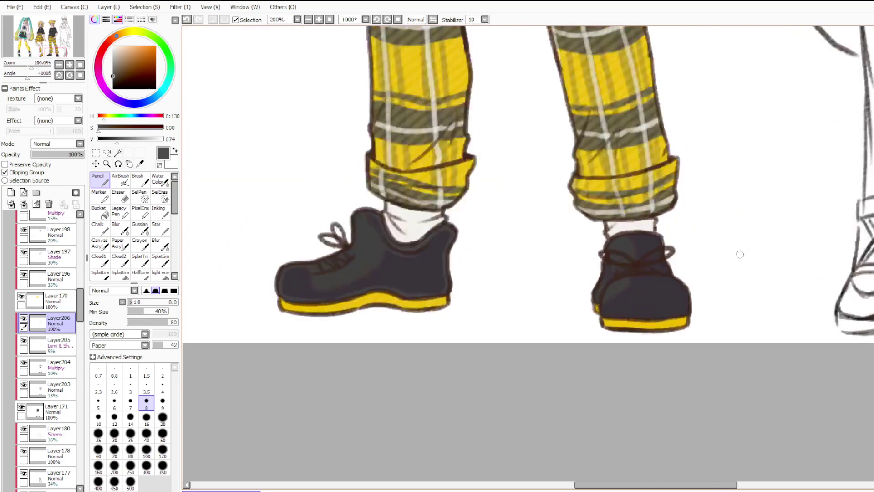
scroll(736, 253, up, 4)
drag(462, 205, 541, 207)
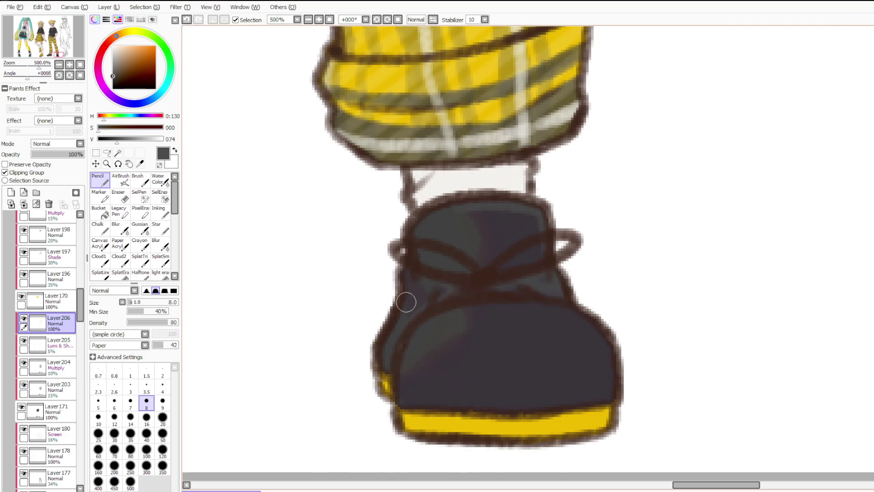
mouse_move(464, 303)
mouse_down()
mouse_move(597, 313)
mouse_move(530, 307)
mouse_move(592, 320)
mouse_move(612, 378)
mouse_move(533, 408)
mouse_up()
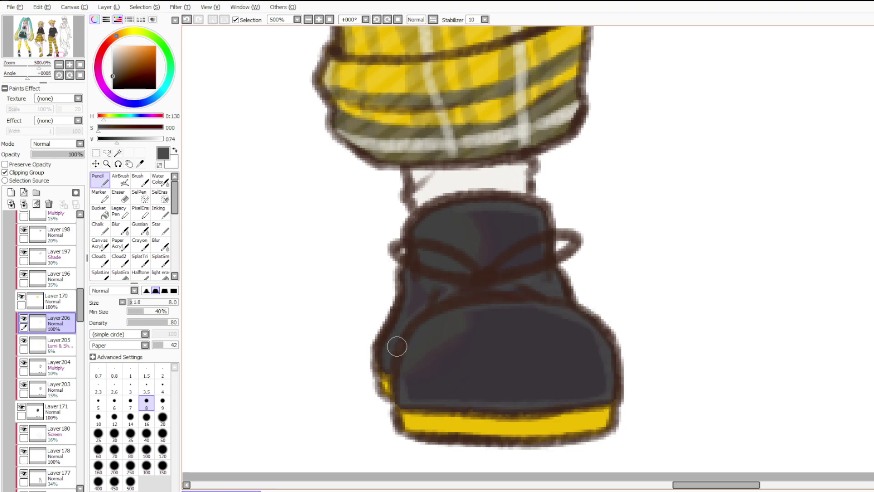
Lighten the grey to a brightness of 90 and highlight the black parts of the boy's belt.
scroll(397, 346, down, 3)
scroll(453, 425, down, 1)
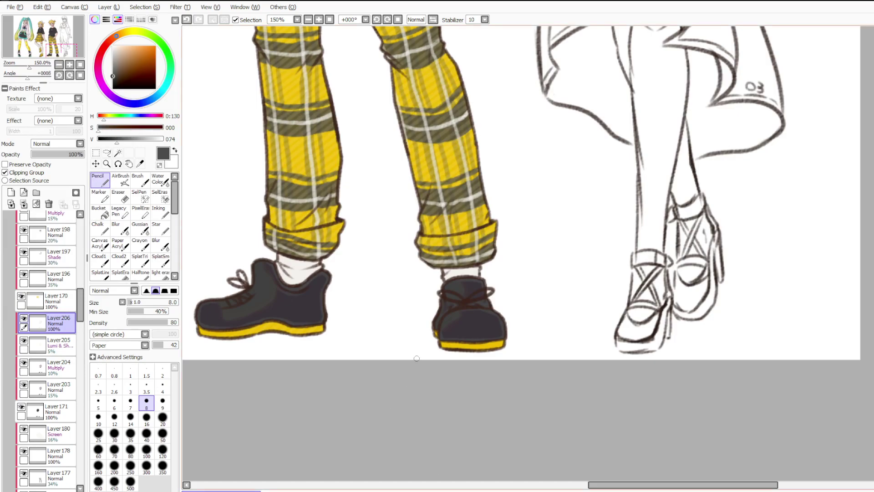
scroll(420, 299, down, 3)
scroll(402, 242, down, 1)
scroll(311, 78, up, 1)
scroll(373, 166, up, 1)
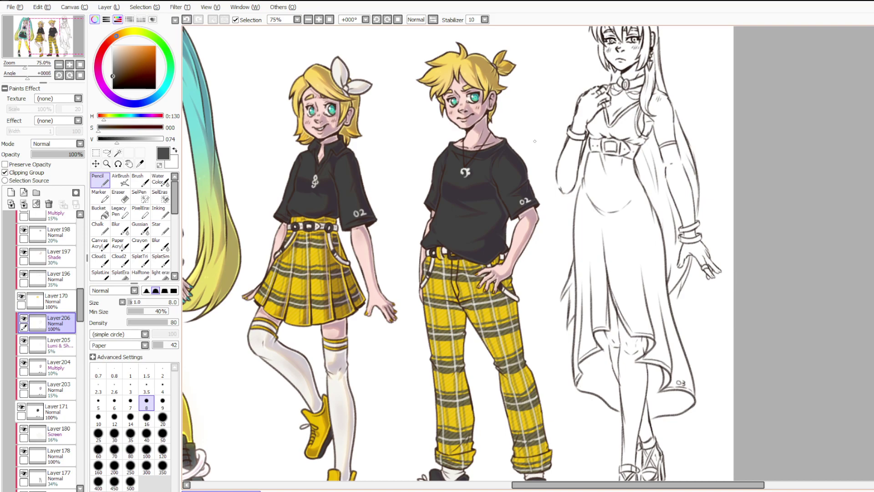
scroll(485, 191, up, 4)
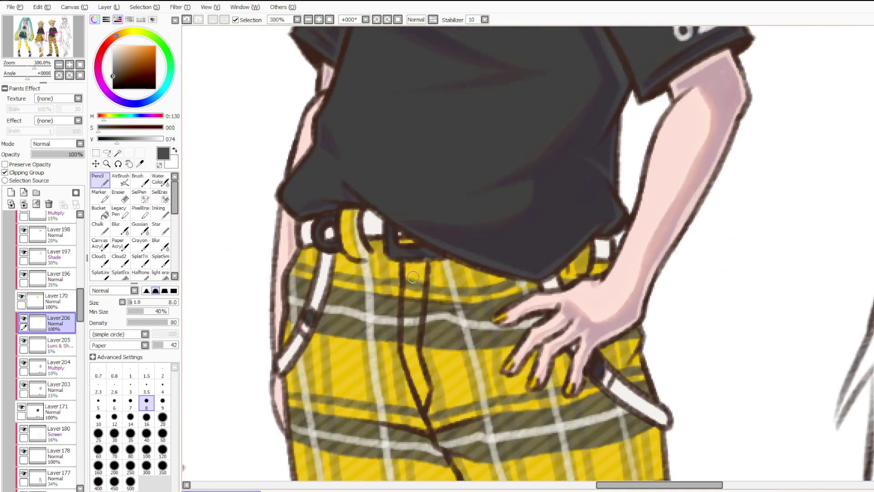
click(120, 140)
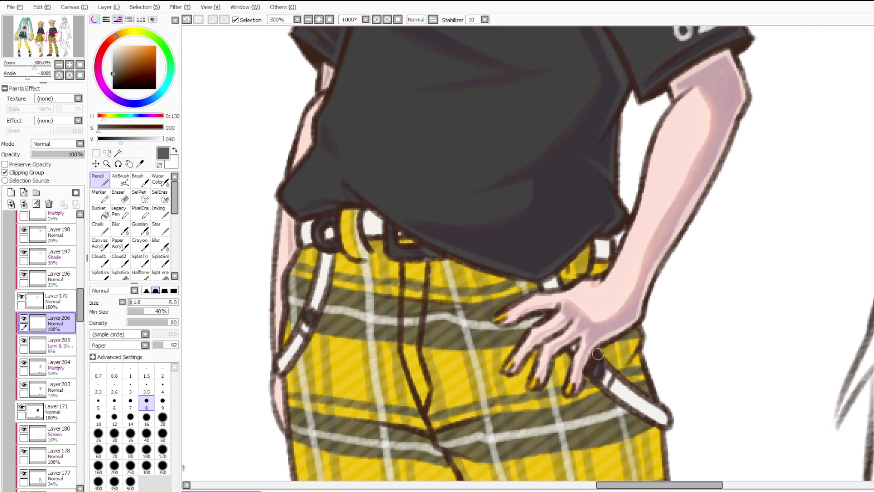
key(ctrl+z)
drag(388, 248, 407, 260)
Hide Layer204, raise Layer203 to 100% opacity to sample its dark purple, and restore both layers with Layer203 at 15%.
scroll(534, 236, down, 3)
scroll(46, 321, down, 3)
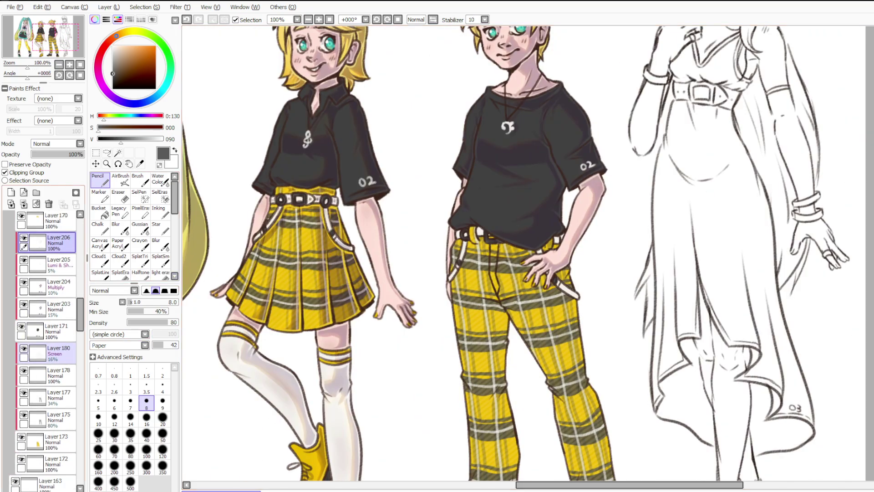
click(24, 299)
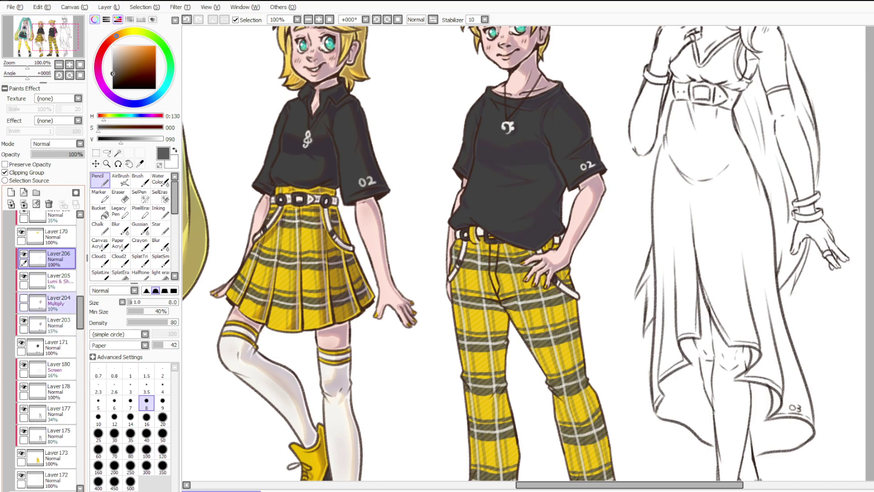
click(58, 325)
drag(64, 154, 85, 154)
right_click(510, 157)
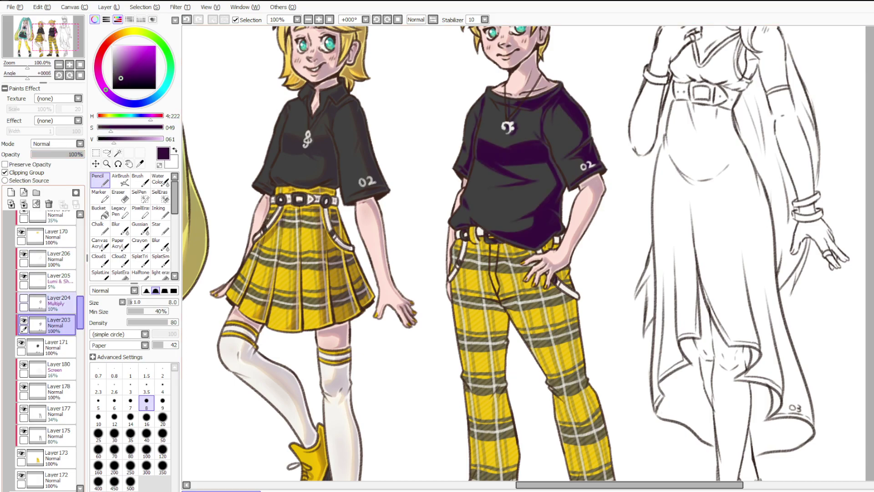
click(39, 154)
click(23, 298)
Add a new layer above the Screen layer Layer180 and clip it to the trousers' base colour.
scroll(50, 331, down, 4)
click(59, 311)
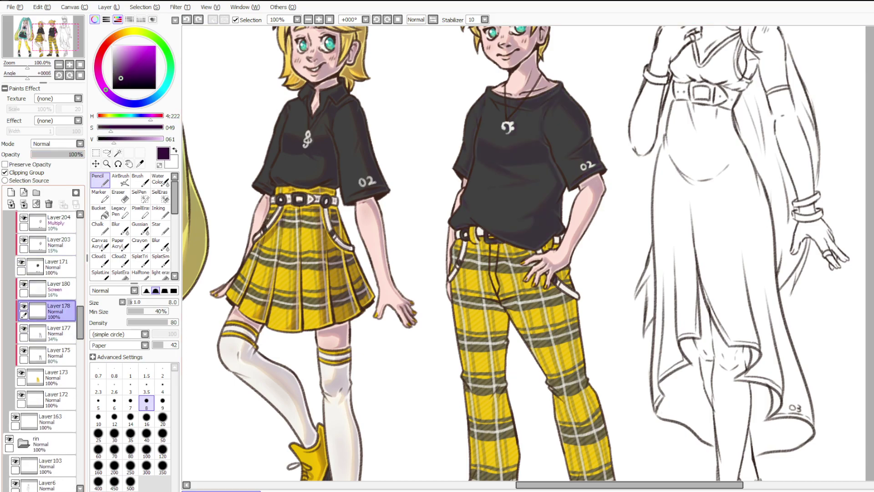
click(58, 291)
click(11, 192)
click(14, 172)
Try dark purple shadow strokes near the hand and down the thigh at sizes 9 and 20, and undo them.
scroll(374, 250, down, 2)
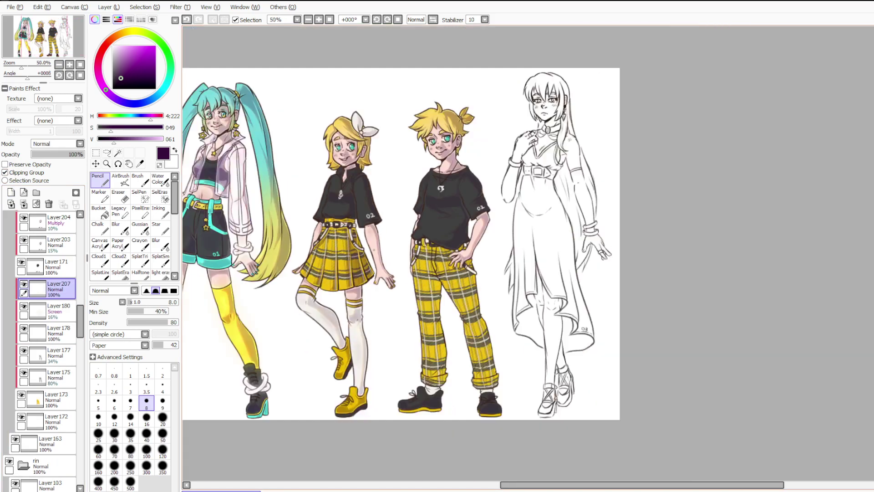
scroll(387, 264, up, 5)
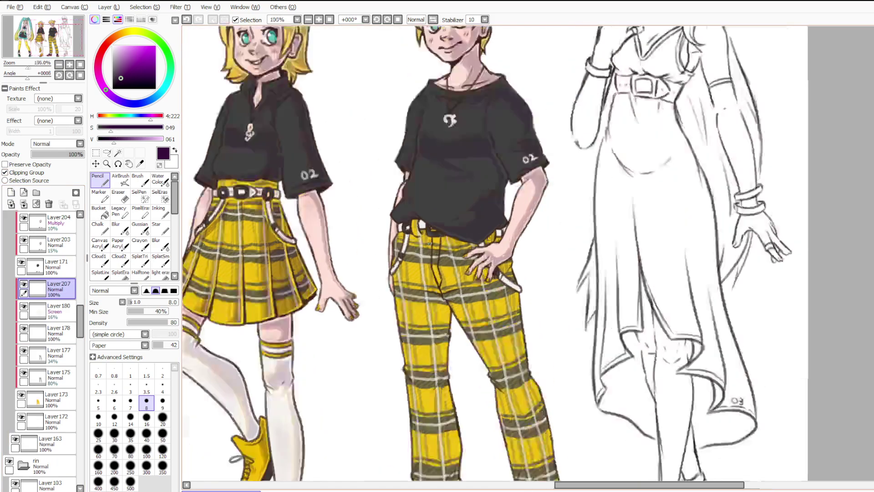
scroll(440, 311, down, 2)
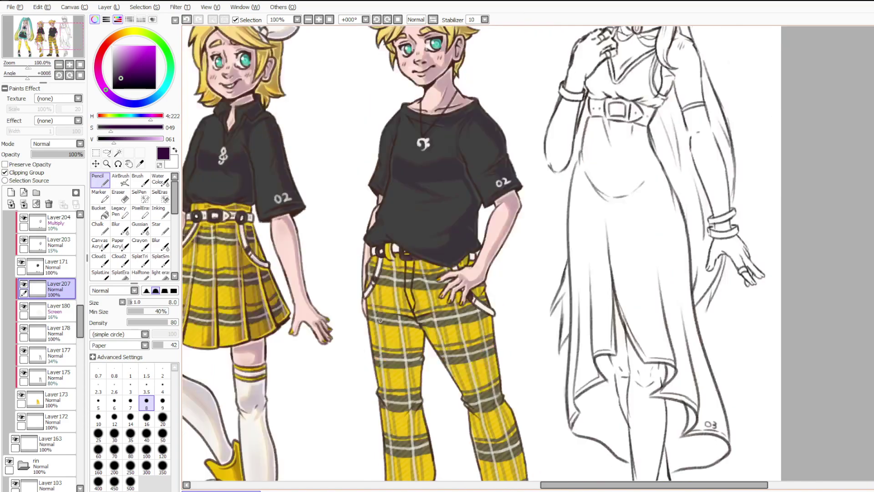
scroll(509, 268, up, 4)
click(163, 402)
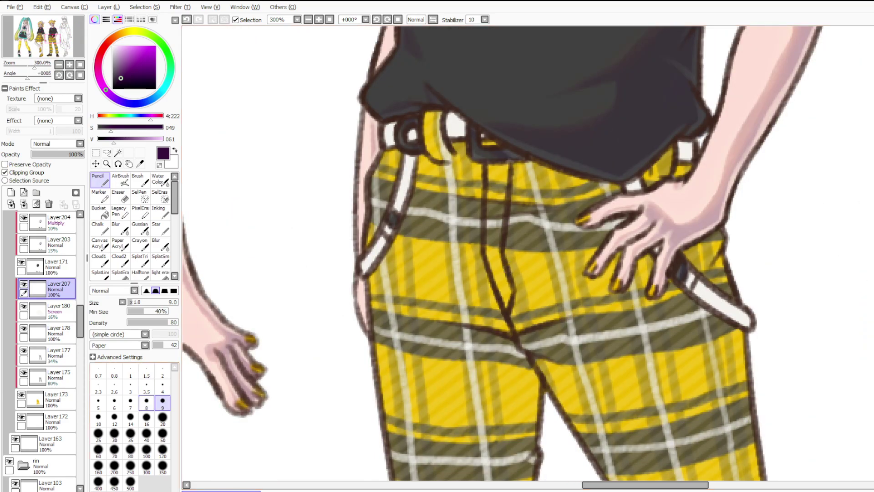
mouse_move(685, 256)
mouse_down()
mouse_move(732, 233)
mouse_move(703, 246)
mouse_up()
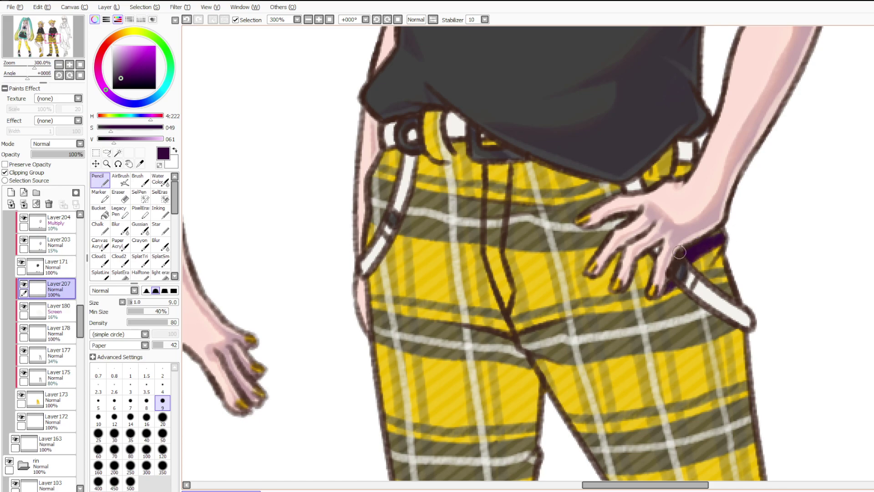
key(ctrl+z)
click(162, 417)
drag(585, 182, 744, 392)
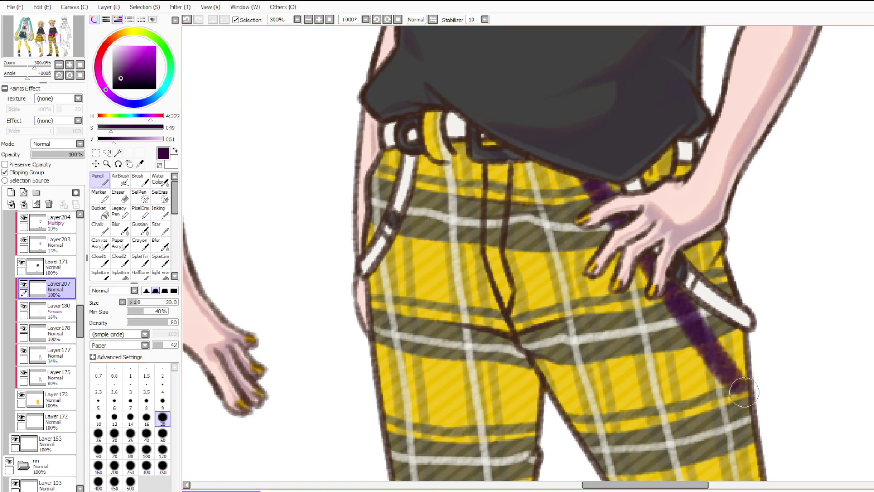
scroll(332, 68, down, 1)
scroll(385, 127, down, 1)
key(ctrl+z)
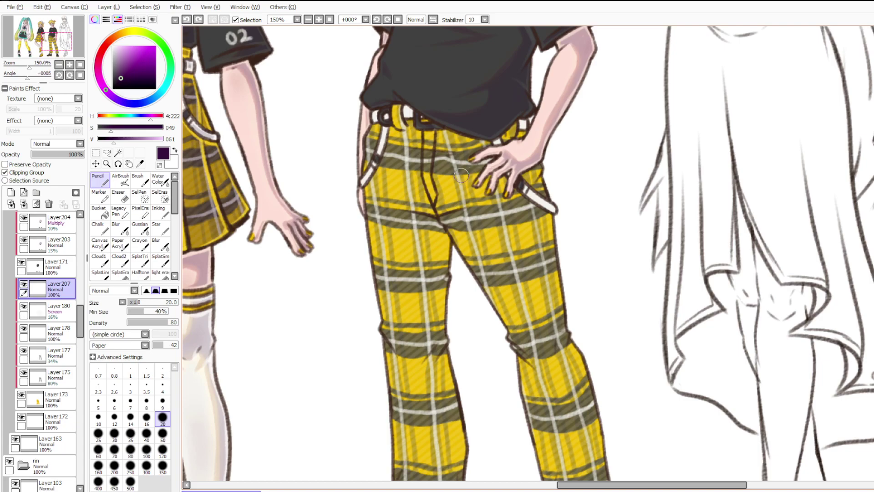
Fill dark purple shadow shapes below both knees of the plaid trousers with the Pencil at size 9.
click(163, 403)
mouse_move(508, 336)
mouse_down()
mouse_move(558, 332)
mouse_move(546, 362)
mouse_move(515, 340)
mouse_move(532, 353)
mouse_move(522, 345)
mouse_move(549, 338)
mouse_up()
mouse_move(385, 326)
mouse_down()
mouse_move(430, 337)
mouse_move(416, 368)
mouse_up()
mouse_move(390, 338)
mouse_down()
mouse_move(385, 329)
mouse_move(409, 359)
mouse_move(425, 342)
mouse_move(408, 360)
mouse_move(418, 347)
mouse_move(405, 349)
mouse_up()
Try dark purple Pencil strokes on the inner thigh and crotch of the left-hand trouser leg at sizes 14 and 9.
click(163, 419)
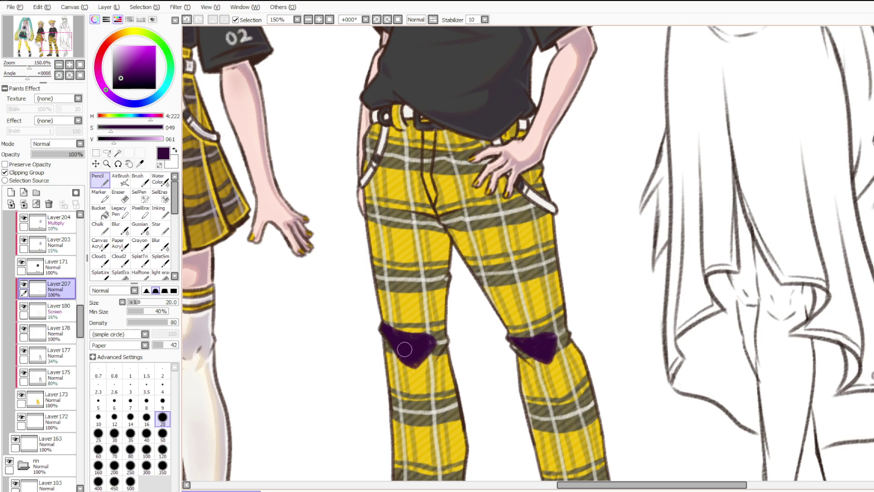
key(bracketleft)
key(bracketleft)
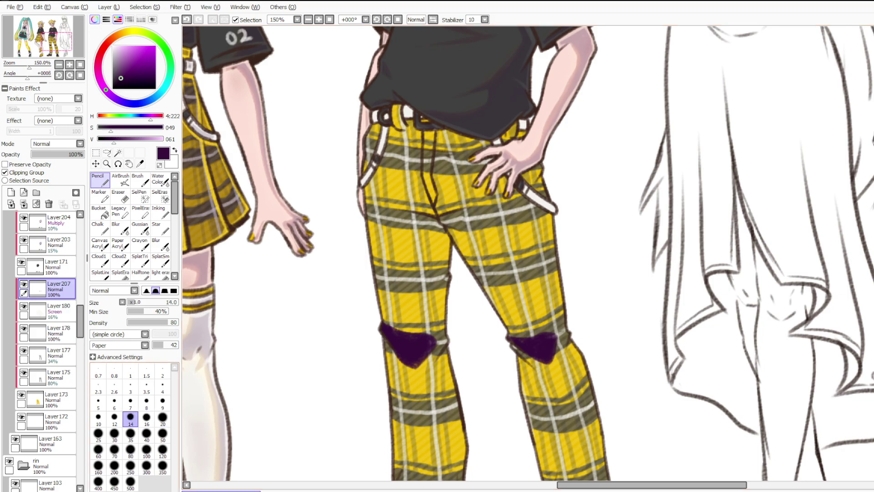
mouse_move(430, 336)
mouse_down()
mouse_move(432, 224)
mouse_move(412, 213)
mouse_move(437, 218)
mouse_move(440, 241)
mouse_up()
key(ctrl+z)
key(bracketleft)
key(bracketleft)
key(bracketleft)
key(ctrl+z)
key(ctrl+z)
mouse_move(410, 210)
mouse_down()
mouse_move(432, 232)
mouse_move(409, 213)
mouse_move(434, 218)
mouse_move(439, 227)
mouse_move(425, 220)
mouse_move(443, 234)
mouse_move(400, 210)
mouse_up()
key(ctrl+z)
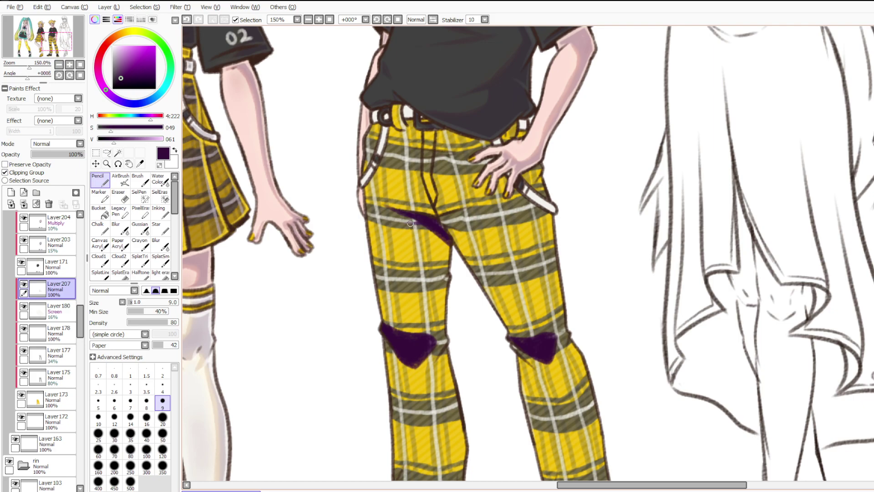
key(ctrl+z)
Paint a dark purple shadow down the left-hand leg's inner thigh from crotch to knee, outlining at size 9 and filling at size 20.
mouse_move(411, 219)
mouse_down()
mouse_move(438, 225)
mouse_move(421, 222)
mouse_move(436, 259)
mouse_move(426, 339)
mouse_up()
key(bracketright)
key(bracketright)
key(bracketright)
key(bracketright)
key(bracketright)
mouse_move(432, 223)
mouse_down()
mouse_move(446, 258)
mouse_move(433, 349)
mouse_move(442, 323)
mouse_up()
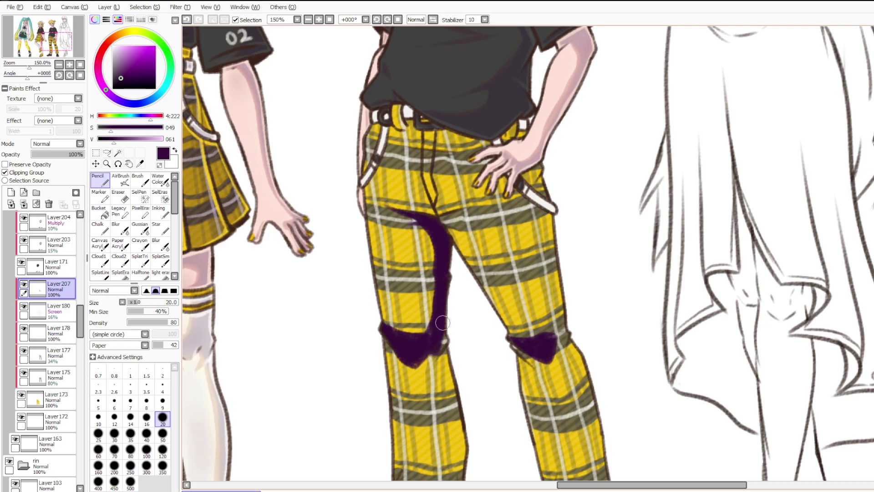
Add a short pointed fold shadow below the left-hand knee with the Pencil at size 9.
scroll(426, 253, down, 3)
scroll(458, 359, up, 4)
scroll(500, 237, down, 1)
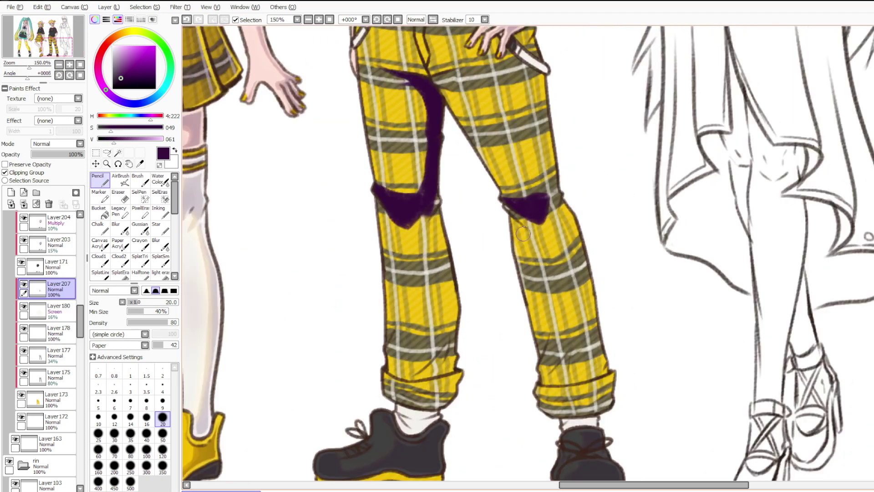
scroll(387, 382, up, 1)
key(bracketleft)
key(bracketleft)
key(bracketleft)
key(bracketleft)
key(bracketleft)
mouse_move(436, 157)
mouse_down()
mouse_move(426, 188)
mouse_move(442, 153)
mouse_up()
key(bracketleft)
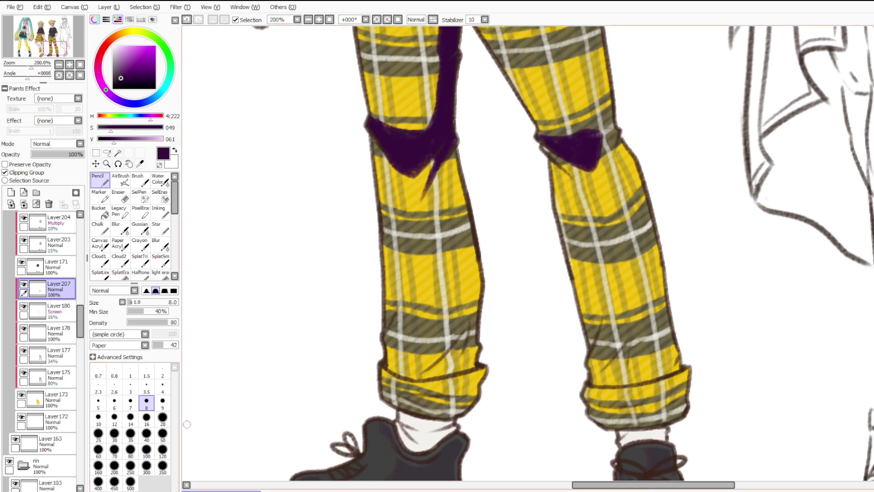
Try a shadow stroke down the left-hand lower leg from the knee at size 16.
click(147, 416)
drag(448, 155, 459, 292)
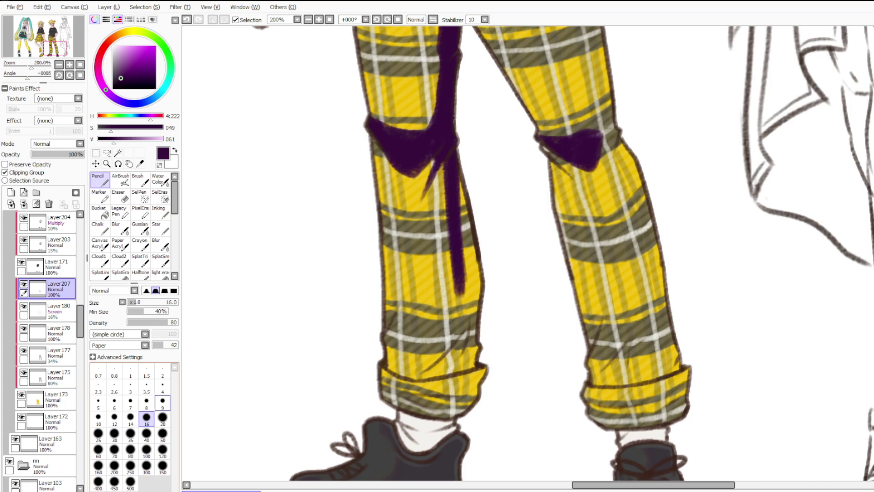
click(163, 402)
key(ctrl+z)
key(ctrl+z)
key(ctrl+z)
Fill the inner side of the left-hand lower leg with dark purple from the knee to the cuff, outlining at size 9.
drag(445, 158, 451, 312)
mouse_move(450, 260)
mouse_down()
mouse_move(434, 357)
mouse_move(413, 375)
mouse_move(411, 364)
mouse_move(415, 374)
mouse_move(401, 371)
mouse_move(397, 363)
mouse_move(431, 372)
mouse_move(418, 376)
mouse_move(478, 351)
mouse_move(444, 361)
mouse_move(456, 324)
mouse_move(450, 359)
mouse_move(462, 193)
mouse_move(467, 326)
mouse_move(465, 290)
mouse_move(477, 276)
mouse_move(461, 354)
mouse_move(462, 367)
mouse_move(469, 363)
mouse_move(448, 377)
mouse_up()
click(162, 417)
click(146, 416)
Paint a small fold above the left-hand cuff at size 7 and shade the cuff's inner and lower edges at size 9.
click(130, 402)
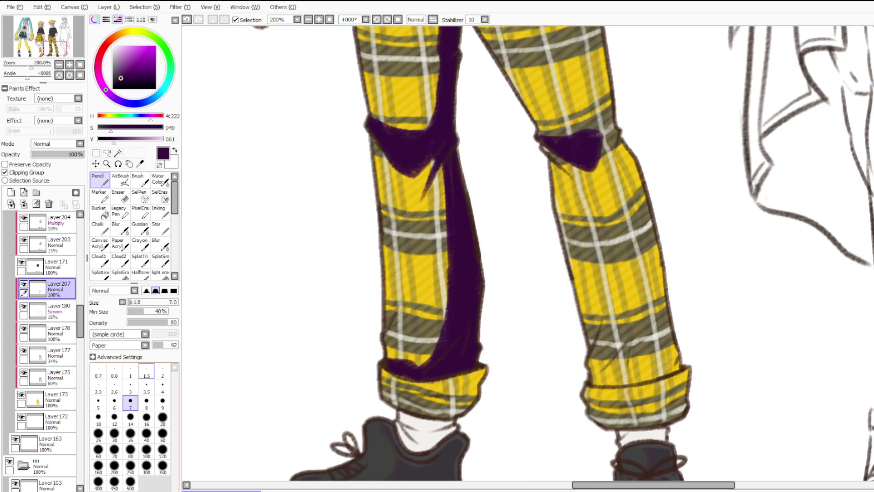
drag(383, 321, 397, 308)
click(162, 403)
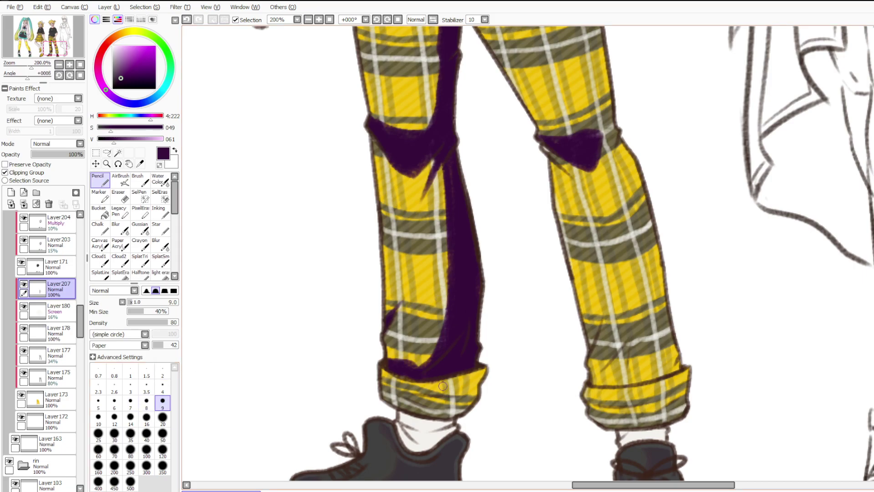
mouse_move(452, 394)
mouse_down()
mouse_move(410, 398)
mouse_move(441, 414)
mouse_move(447, 401)
mouse_move(457, 409)
mouse_move(443, 383)
mouse_move(453, 380)
mouse_move(452, 392)
mouse_move(486, 352)
mouse_up()
mouse_move(434, 413)
mouse_down()
mouse_move(423, 418)
mouse_move(400, 391)
mouse_move(431, 370)
mouse_up()
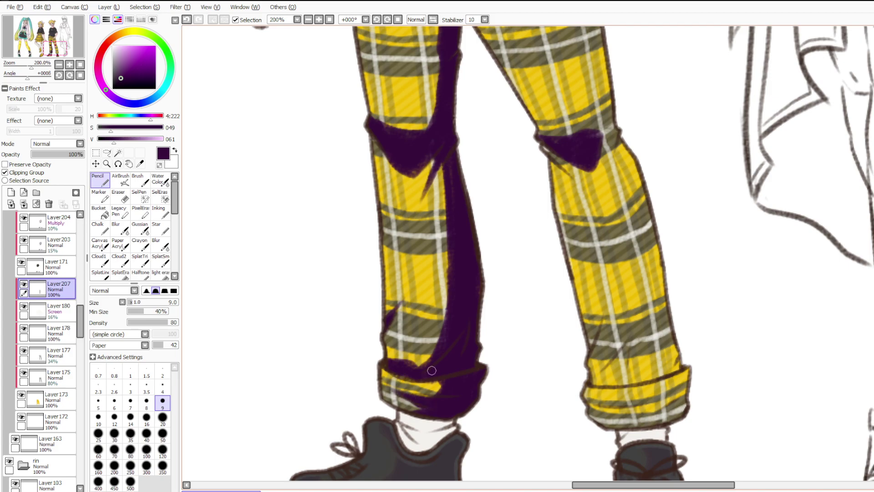
Refine the pointed shadow tip at the crotch and add a horizontal fold across the fly below the waistband at size 9.
scroll(404, 374, down, 2)
scroll(427, 187, up, 2)
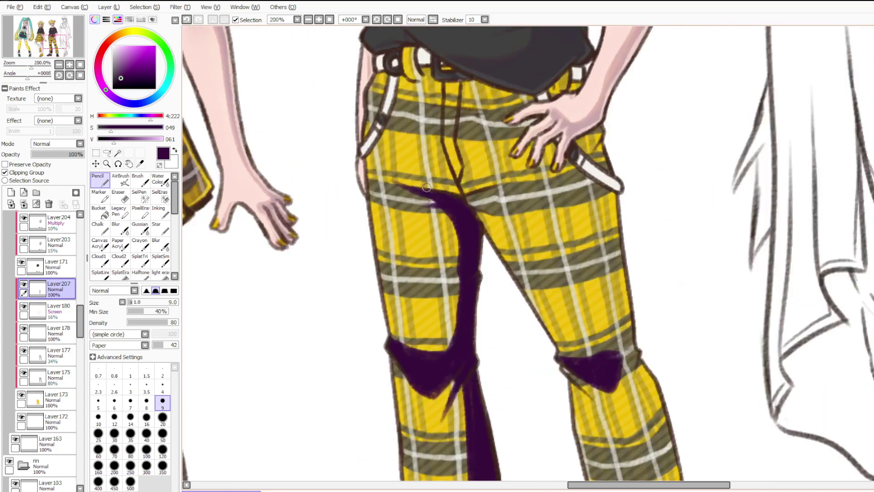
mouse_move(451, 208)
mouse_down()
mouse_move(407, 206)
mouse_move(445, 205)
mouse_up()
key(ctrl+z)
ctrl+shift+click(446, 200)
key(ctrl+z)
key(ctrl+z)
mouse_move(409, 101)
mouse_down()
mouse_move(471, 109)
mouse_move(437, 115)
mouse_move(499, 115)
mouse_up()
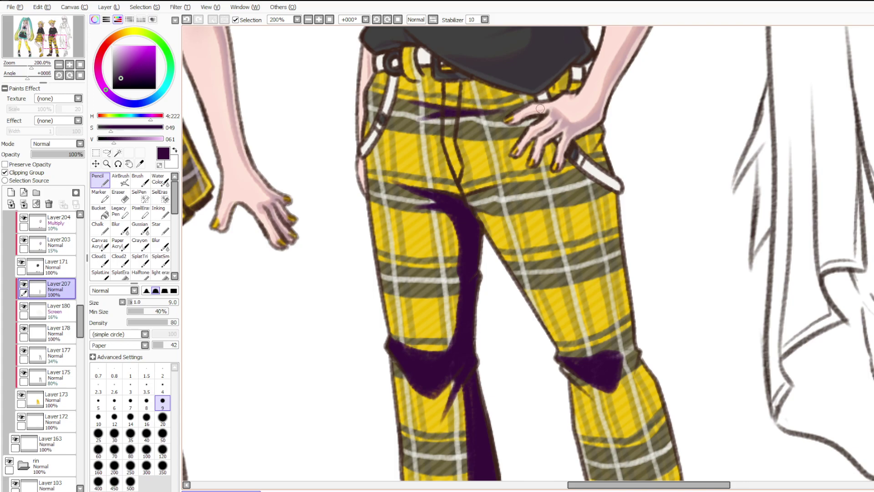
Add pointed fold strokes to the left-hand leg's inner thigh shadow and below the right-hand knee.
scroll(377, 192, down, 2)
scroll(482, 202, up, 2)
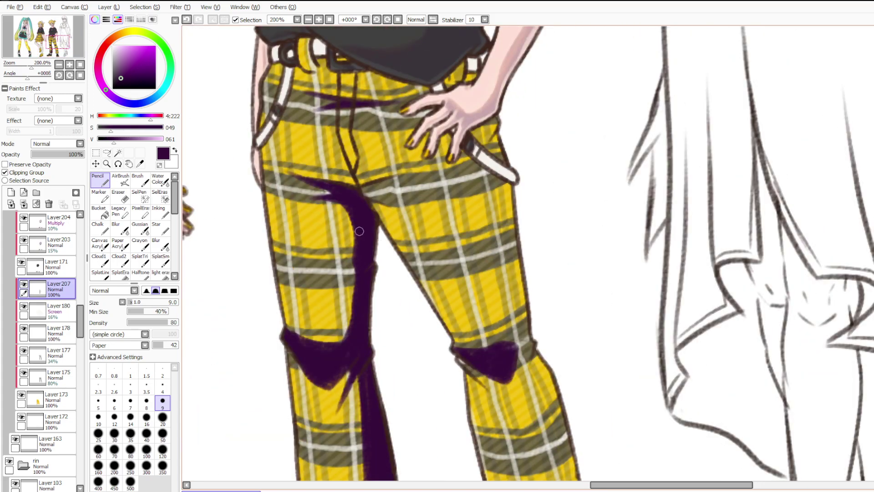
drag(360, 244, 338, 290)
key(ctrl+z)
drag(351, 267, 359, 254)
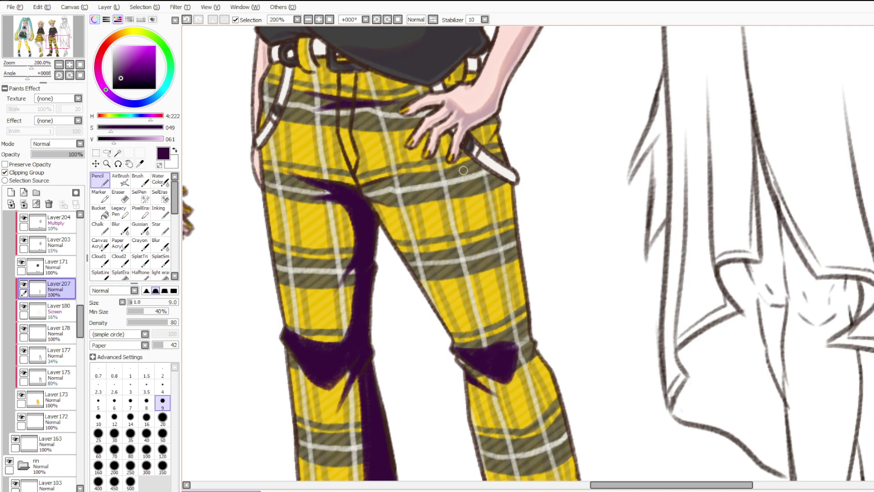
Fill a dark purple shadow along the right-hand leg's outer thigh, from beneath the hand to the knee, with the Pencil at size 14.
drag(462, 161, 517, 335)
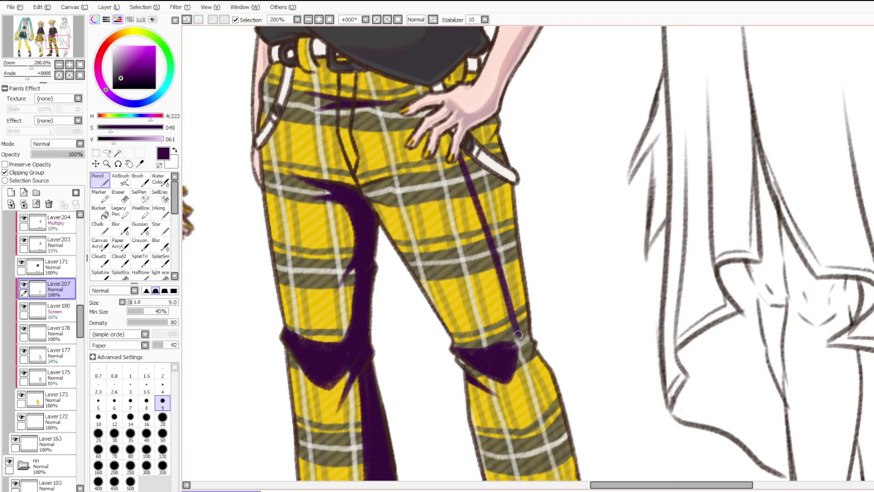
key(ctrl+z)
key(bracketright)
key(bracketright)
key(bracketright)
mouse_move(450, 159)
mouse_down()
mouse_move(519, 360)
mouse_move(500, 255)
mouse_up()
mouse_move(505, 214)
mouse_down()
mouse_move(487, 168)
mouse_move(512, 205)
mouse_move(503, 244)
mouse_up()
drag(444, 143, 505, 296)
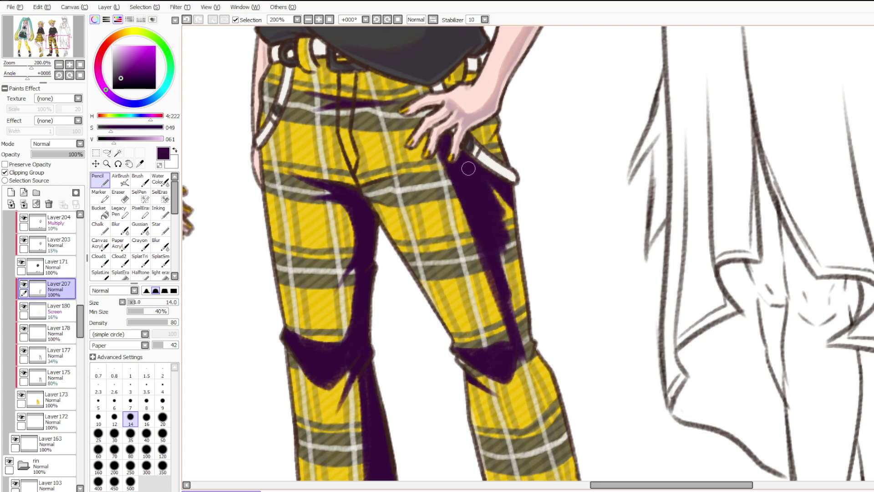
drag(469, 175, 510, 273)
drag(494, 189, 519, 337)
mouse_move(479, 232)
mouse_down()
mouse_move(509, 347)
mouse_move(515, 314)
mouse_move(531, 323)
mouse_up()
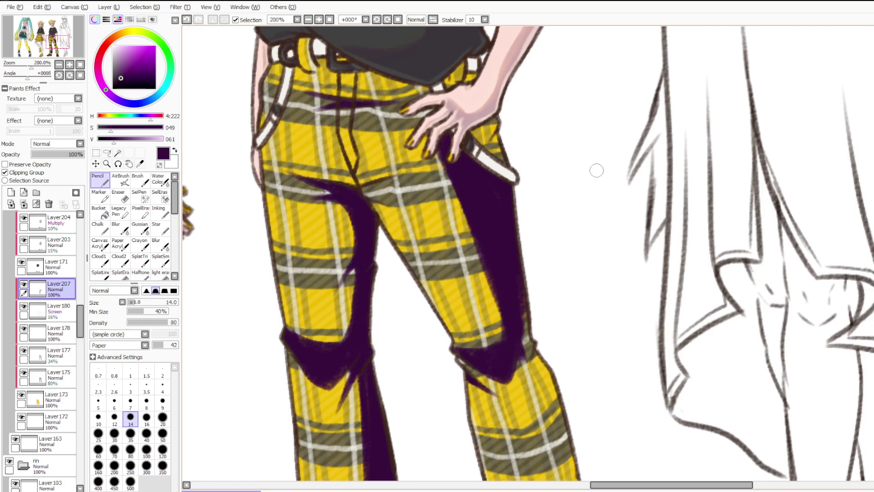
Outline the shadow on the right-hand lower leg from the knee toward the cuff, adding diagonal fold lines at size 9.
scroll(587, 207, down, 4)
scroll(616, 315, up, 2)
scroll(598, 240, up, 2)
drag(486, 147, 532, 279)
click(162, 400)
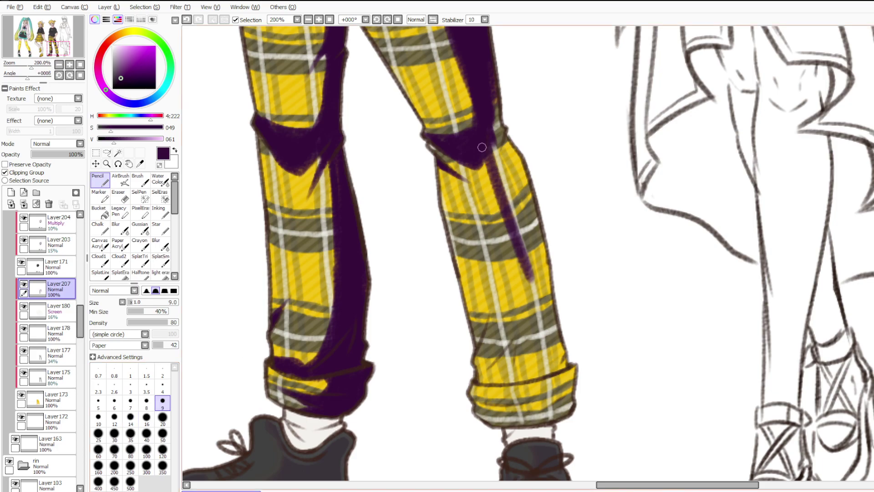
drag(485, 152, 522, 282)
mouse_move(514, 241)
mouse_down()
mouse_move(498, 346)
mouse_move(521, 316)
mouse_up()
drag(494, 361, 552, 289)
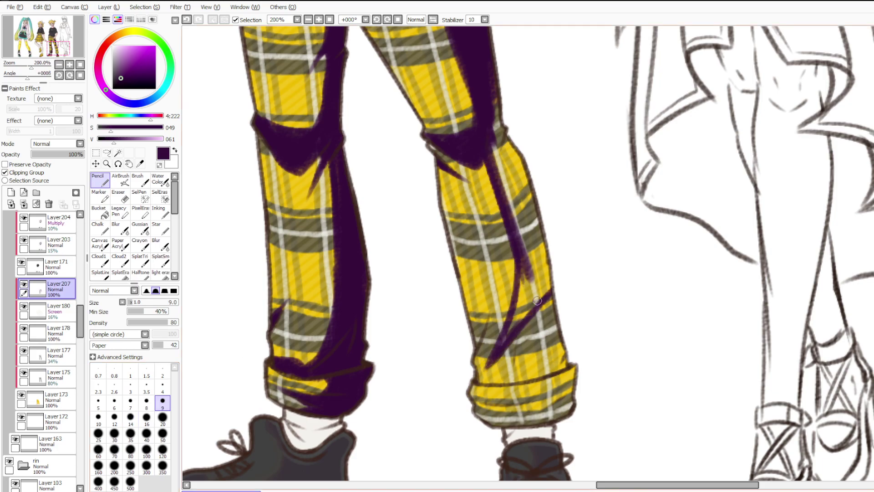
mouse_move(518, 326)
mouse_down()
mouse_move(512, 375)
mouse_move(515, 367)
mouse_move(498, 384)
mouse_move(565, 354)
mouse_up()
Fill the outer side of the right-hand lower leg with dark purple down to the cuff at size 14.
click(162, 416)
key(ctrl+z)
click(131, 416)
mouse_move(498, 386)
mouse_down()
mouse_move(567, 362)
mouse_move(521, 375)
mouse_move(541, 363)
mouse_move(522, 369)
mouse_move(528, 313)
mouse_move(517, 370)
mouse_move(506, 334)
mouse_move(513, 316)
mouse_move(532, 358)
mouse_move(557, 346)
mouse_move(519, 363)
mouse_move(523, 194)
mouse_move(543, 190)
mouse_move(537, 205)
mouse_move(512, 171)
mouse_move(534, 261)
mouse_move(491, 124)
mouse_move(489, 49)
mouse_up()
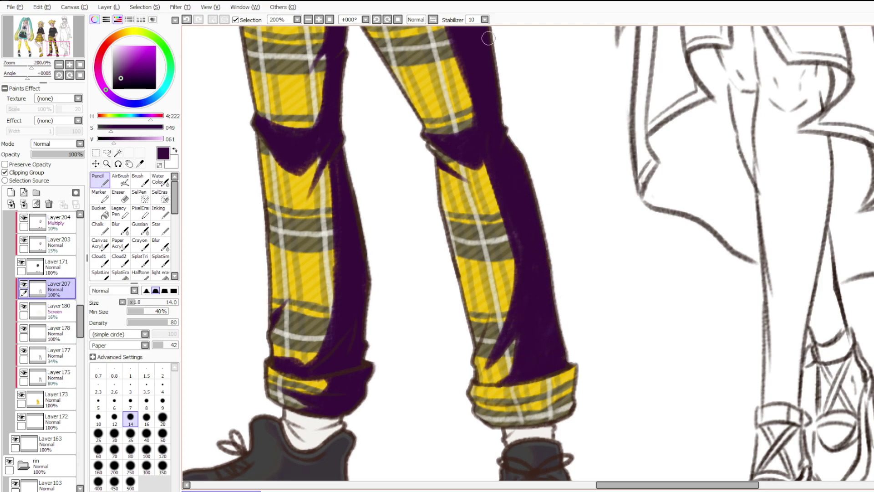
mouse_move(534, 251)
mouse_down()
mouse_move(520, 289)
mouse_move(507, 290)
mouse_up()
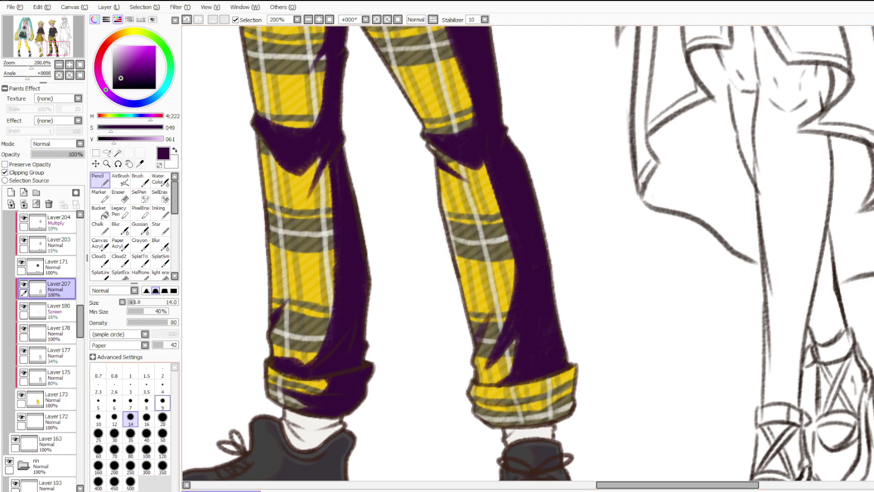
Add a small fold above the right-hand cuff and shade the cuff's outer side and lower edge at size 9.
click(163, 401)
mouse_move(468, 359)
mouse_down()
mouse_move(497, 290)
mouse_move(467, 344)
mouse_move(487, 315)
mouse_up()
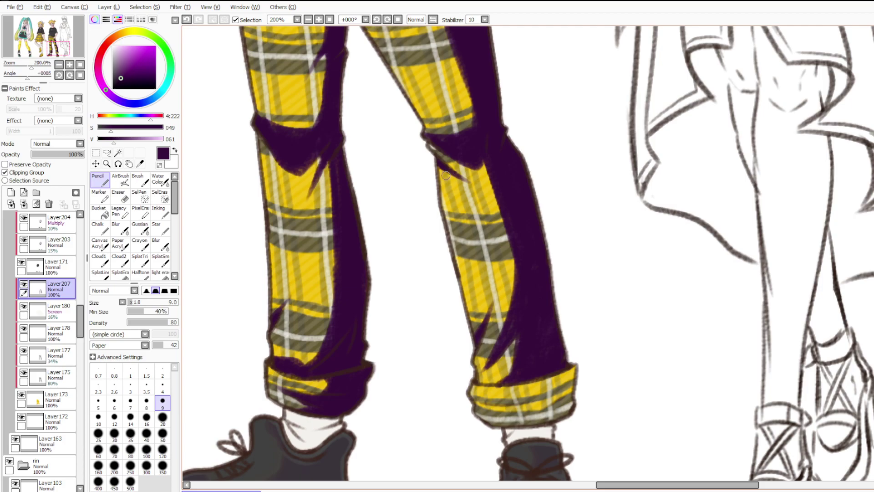
mouse_move(535, 382)
mouse_down()
mouse_move(532, 393)
mouse_move(503, 404)
mouse_move(504, 422)
mouse_move(566, 405)
mouse_up()
mouse_move(527, 424)
mouse_down()
mouse_move(549, 408)
mouse_move(537, 395)
mouse_move(542, 419)
mouse_move(561, 416)
mouse_move(573, 385)
mouse_move(569, 359)
mouse_up()
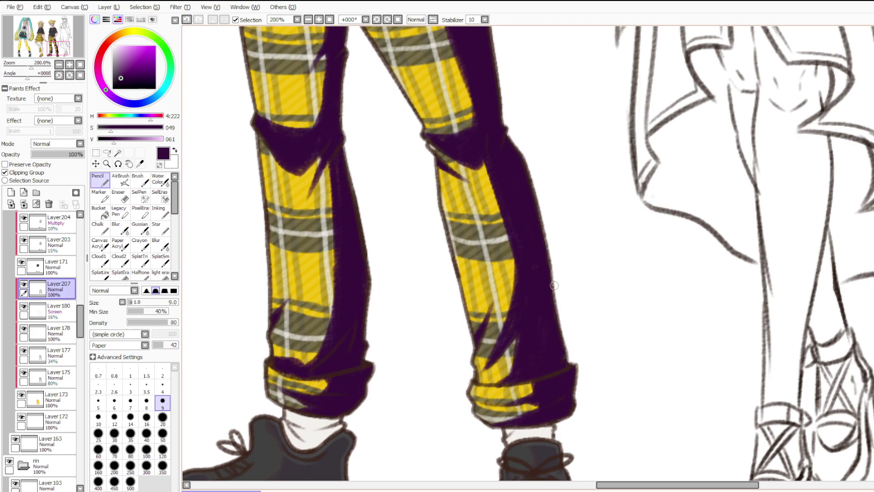
Shade the yellow belt loop and buckle gaps, and paint the hanging strap's cast shadow on the left-hand hip at size 9.
scroll(553, 285, down, 4)
scroll(502, 154, up, 5)
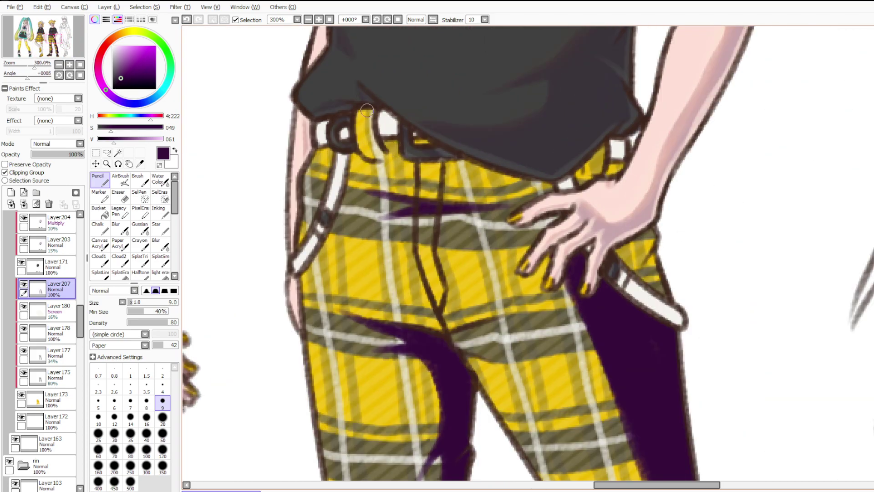
mouse_move(366, 111)
mouse_down()
mouse_move(378, 154)
mouse_move(365, 152)
mouse_move(379, 147)
mouse_move(357, 143)
mouse_move(381, 156)
mouse_move(372, 117)
mouse_move(352, 106)
mouse_up()
mouse_move(428, 138)
mouse_down()
mouse_move(381, 154)
mouse_move(563, 181)
mouse_move(396, 148)
mouse_move(445, 155)
mouse_move(410, 141)
mouse_up()
key(ctrl+z)
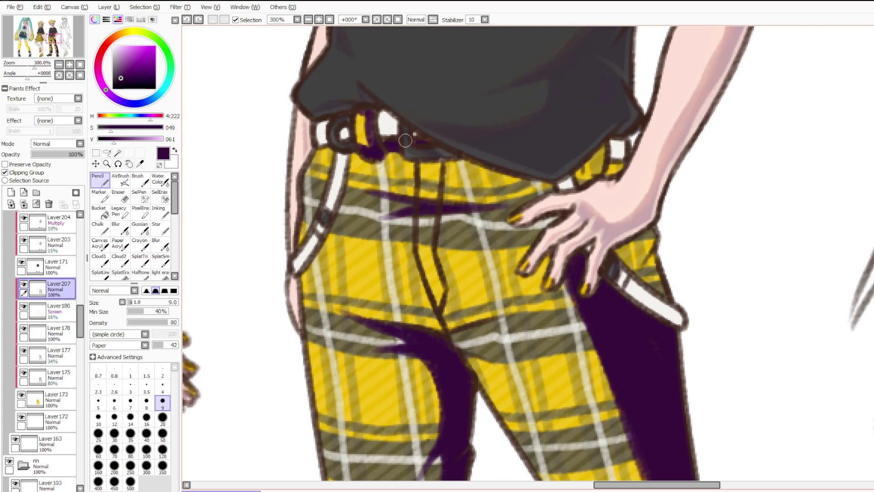
mouse_move(354, 160)
mouse_down()
mouse_move(291, 286)
mouse_move(345, 233)
mouse_move(343, 155)
mouse_move(327, 255)
mouse_up()
drag(351, 191, 308, 270)
Shade the trousers under the shirt hem at size 9 and the hip area around the hand at size 20.
mouse_move(523, 181)
mouse_down()
mouse_move(546, 188)
mouse_move(542, 173)
mouse_up()
click(163, 417)
mouse_move(605, 272)
mouse_down()
mouse_move(587, 168)
mouse_move(595, 150)
mouse_move(646, 214)
mouse_up()
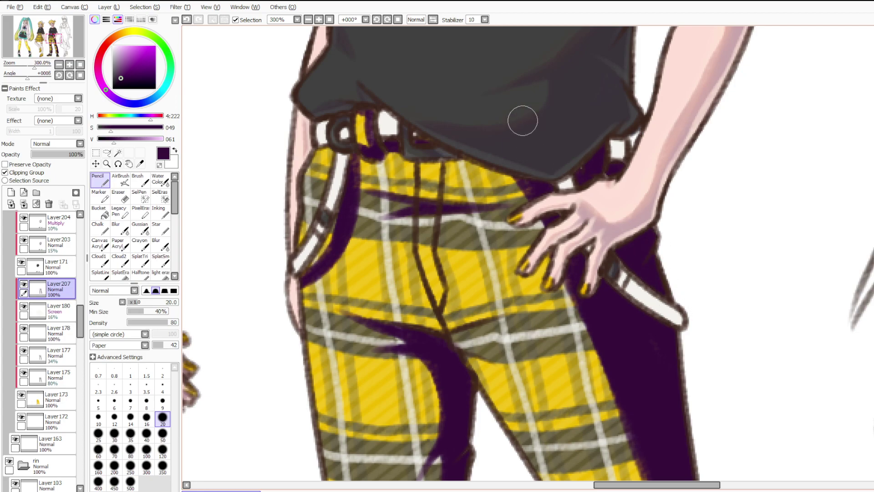
click(162, 400)
mouse_move(421, 163)
mouse_down()
mouse_move(530, 181)
mouse_move(458, 166)
mouse_up()
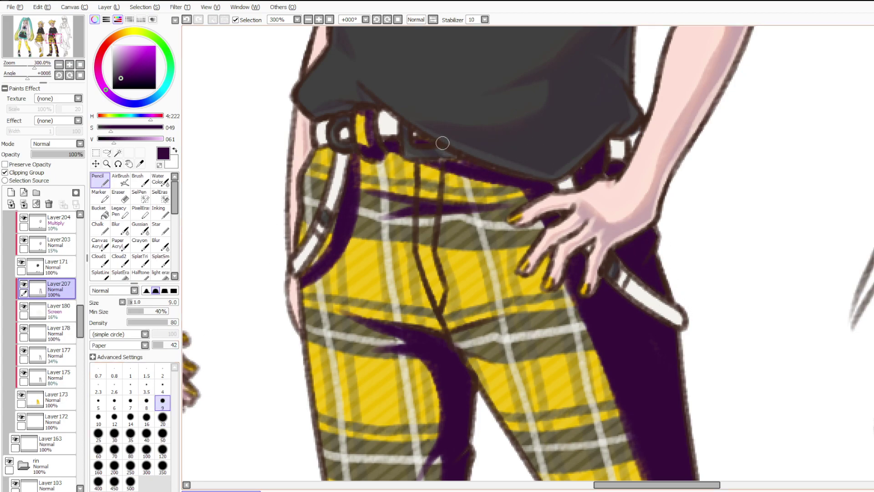
Extend the waist fold shadow around the fingers and add a pointed fold rising from the crotch onto the right-hand thigh.
mouse_move(429, 210)
mouse_down()
mouse_move(516, 193)
mouse_move(476, 212)
mouse_move(511, 222)
mouse_move(544, 219)
mouse_move(559, 238)
mouse_up()
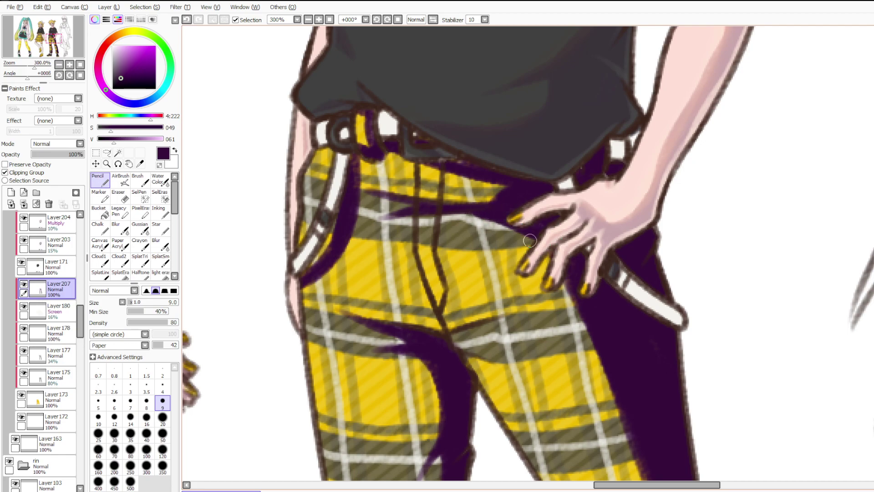
mouse_move(509, 222)
mouse_down()
mouse_move(546, 243)
mouse_move(528, 273)
mouse_move(544, 262)
mouse_move(584, 273)
mouse_up()
mouse_move(581, 305)
mouse_down()
mouse_move(461, 331)
mouse_move(522, 314)
mouse_up()
key(ctrl+z)
drag(451, 344, 485, 323)
drag(575, 303, 530, 308)
key(ctrl+z)
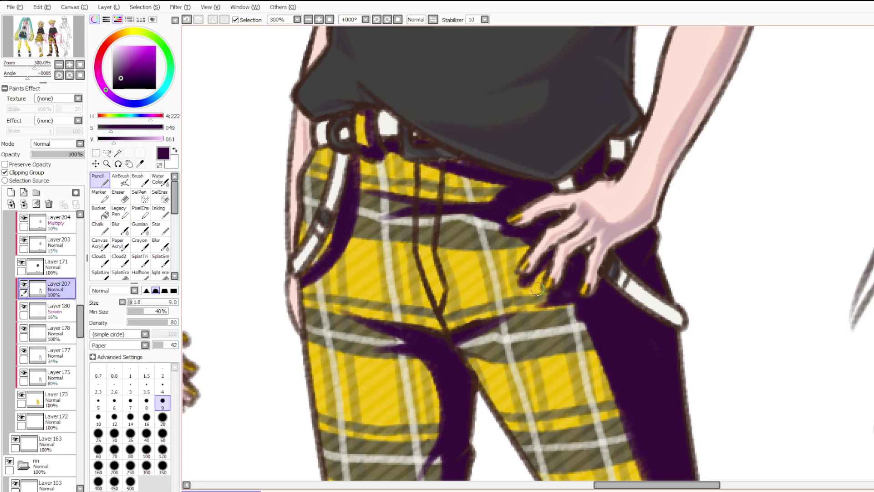
Paint small pointed shadows beneath the fingers and a lower fold from the crotch across the right-hand thigh at size 9.
drag(528, 276, 511, 289)
key(ctrl+z)
drag(524, 239, 499, 254)
drag(452, 342, 541, 372)
key(ctrl+z)
mouse_move(462, 365)
mouse_down()
mouse_move(540, 374)
mouse_move(466, 355)
mouse_move(532, 372)
mouse_up()
mouse_move(584, 322)
mouse_down()
mouse_move(542, 350)
mouse_move(586, 323)
mouse_up()
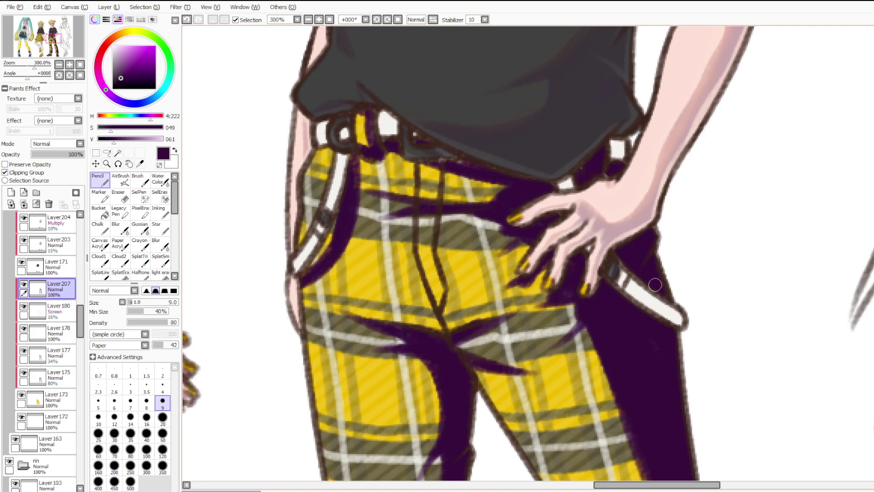
Shade along the trouser fly seam and the hip just under the belt beside the hanging strap at size 9.
mouse_move(449, 169)
mouse_down()
mouse_move(444, 298)
mouse_move(451, 167)
mouse_up()
key(ctrl+z)
mouse_move(447, 197)
mouse_down()
mouse_move(453, 147)
mouse_move(452, 195)
mouse_up()
mouse_move(445, 304)
mouse_down()
mouse_move(450, 334)
mouse_move(443, 291)
mouse_up()
scroll(378, 253, down, 2)
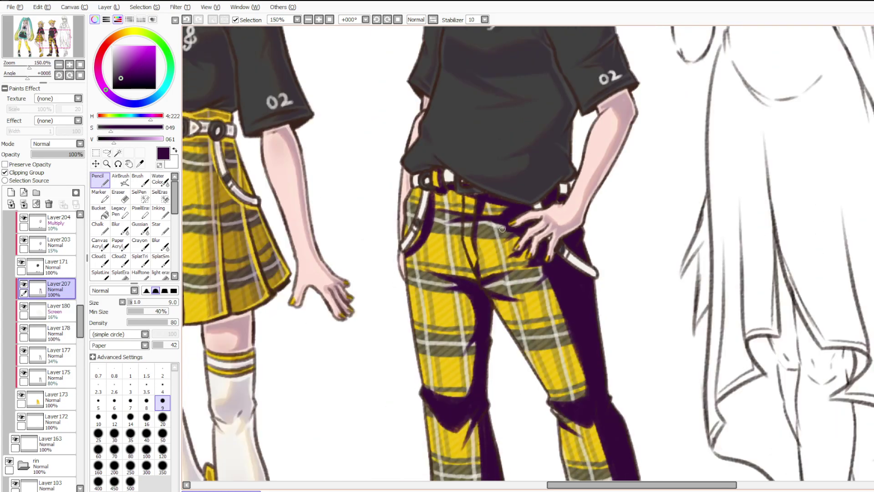
scroll(493, 228, up, 1)
drag(383, 180, 397, 171)
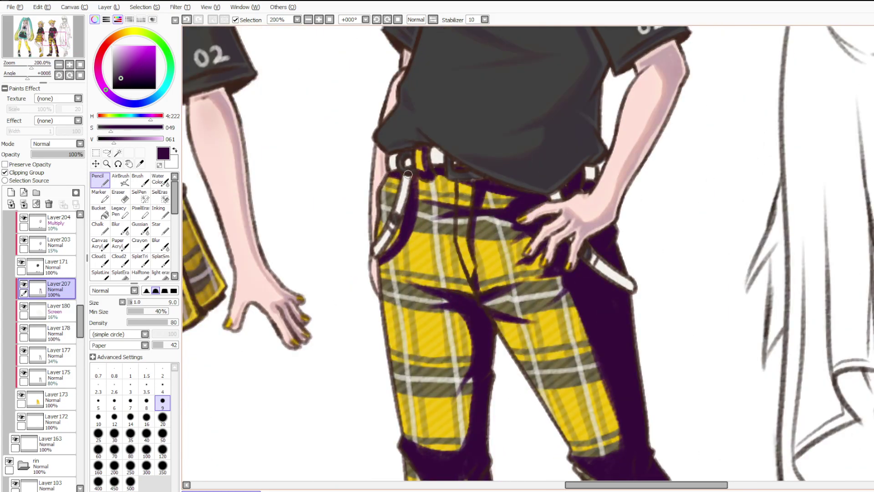
Shade the yellow sole of the left-hand shoe from the midfoot to the heel with dark purple at size 9.
scroll(408, 174, down, 3)
scroll(407, 174, up, 2)
scroll(407, 174, down, 2)
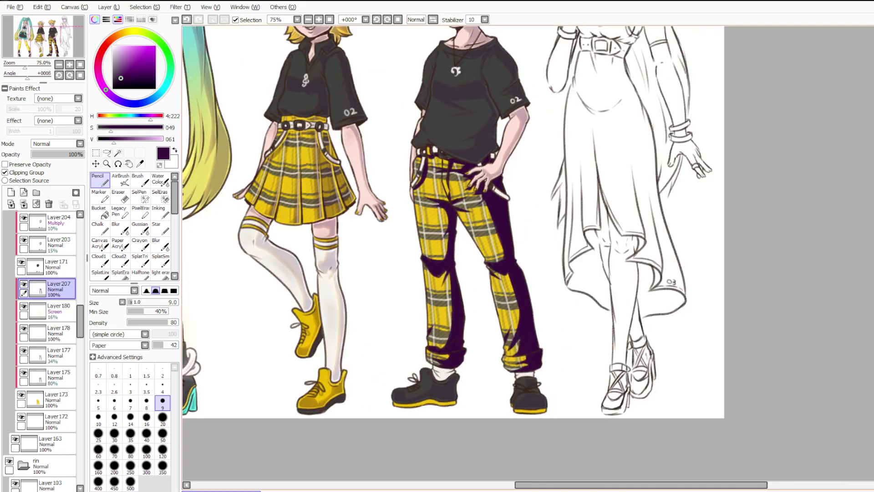
scroll(425, 439, up, 4)
drag(372, 357, 434, 353)
mouse_move(482, 334)
mouse_down()
mouse_move(480, 347)
mouse_move(511, 351)
mouse_move(504, 375)
mouse_up()
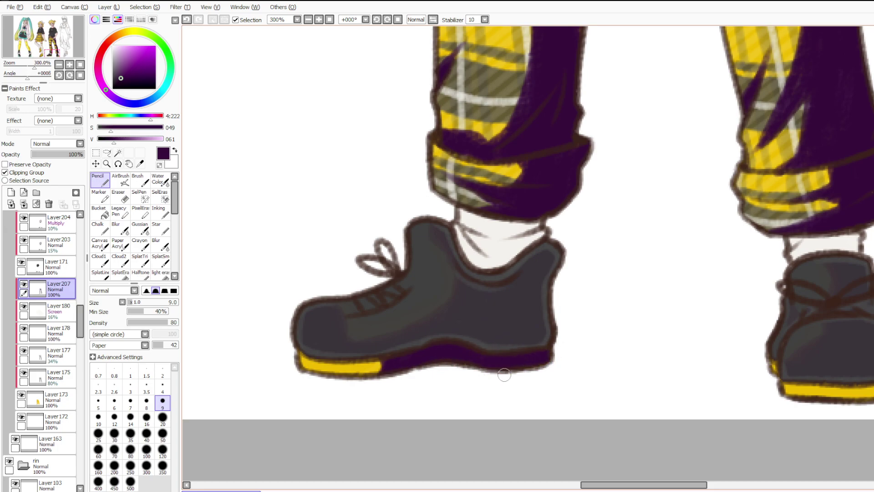
scroll(504, 374, down, 4)
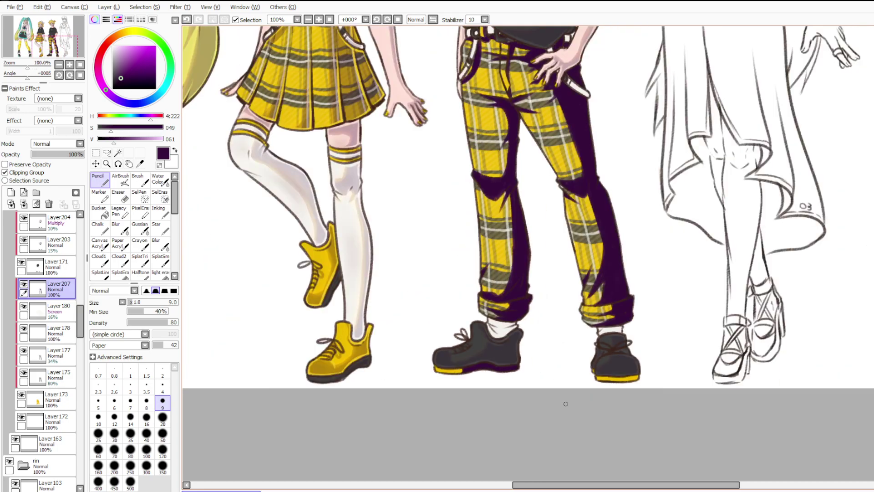
Shade the yellow sole of the boy's right-hand shoe with dark purple at size 9.
scroll(614, 396, up, 4)
mouse_move(620, 355)
mouse_down()
mouse_move(622, 380)
mouse_move(658, 348)
mouse_move(685, 344)
mouse_move(664, 369)
mouse_move(613, 353)
mouse_move(613, 381)
mouse_move(654, 358)
mouse_up()
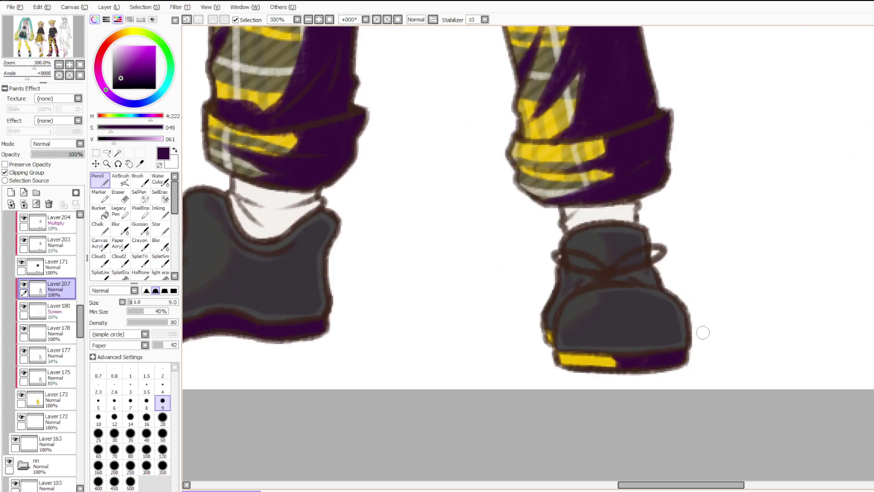
scroll(685, 327, down, 8)
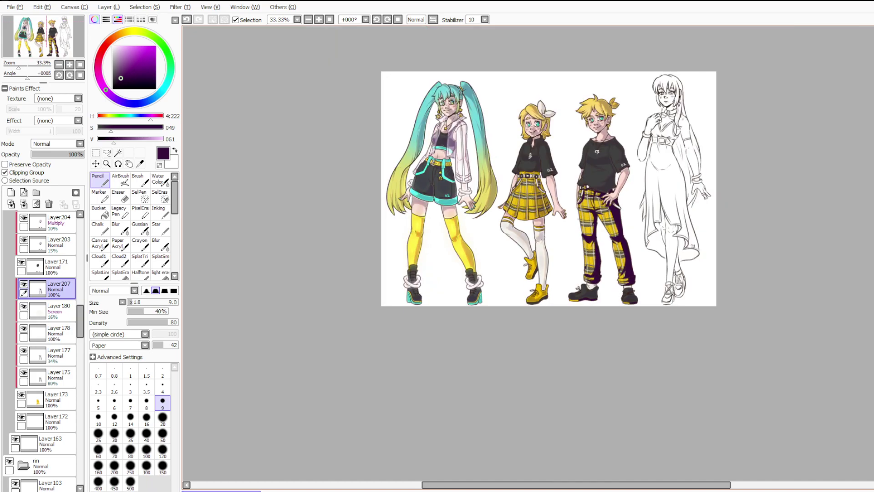
Lower the opacity of the boy's trouser shadow layer, Layer207, to 20%.
scroll(620, 204, up, 3)
drag(51, 154, 44, 154)
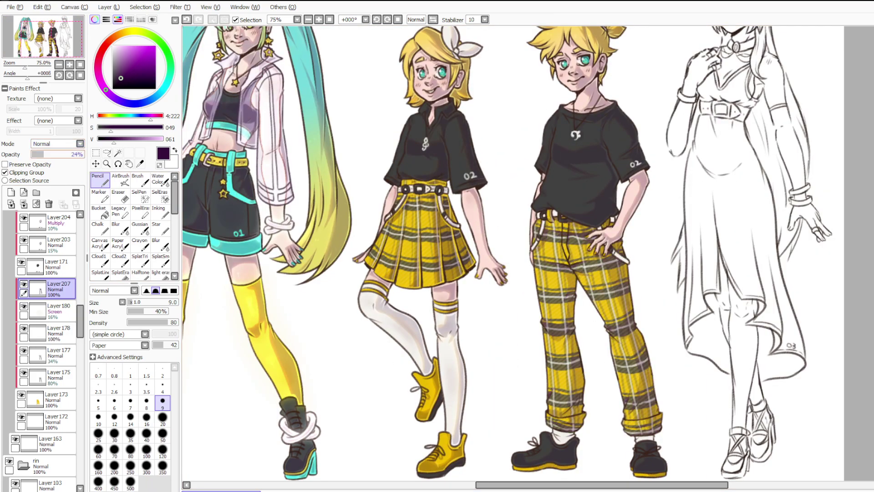
drag(571, 270, 474, 252)
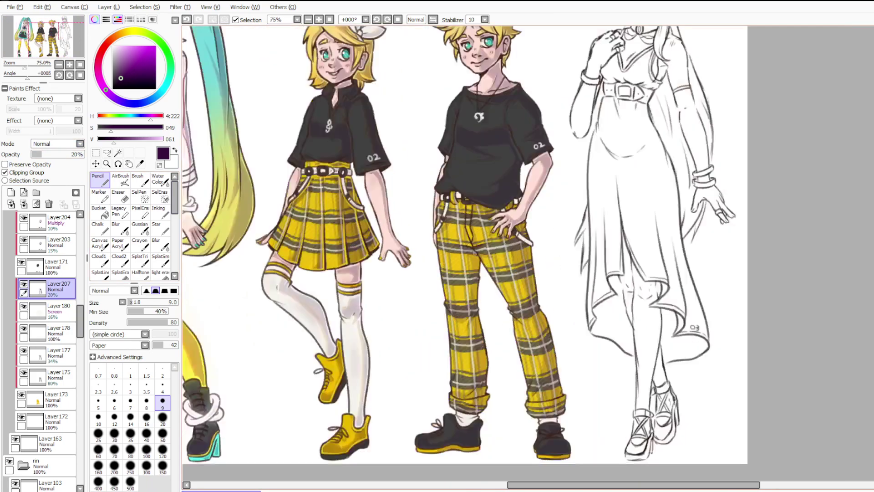
Copy the trouser shadow shapes and paste them onto a new layer at full opacity.
key(ctrl+t)
scroll(673, 359, down, 2)
key(ctrl+c)
key(ctrl+v)
key(ctrl+d)
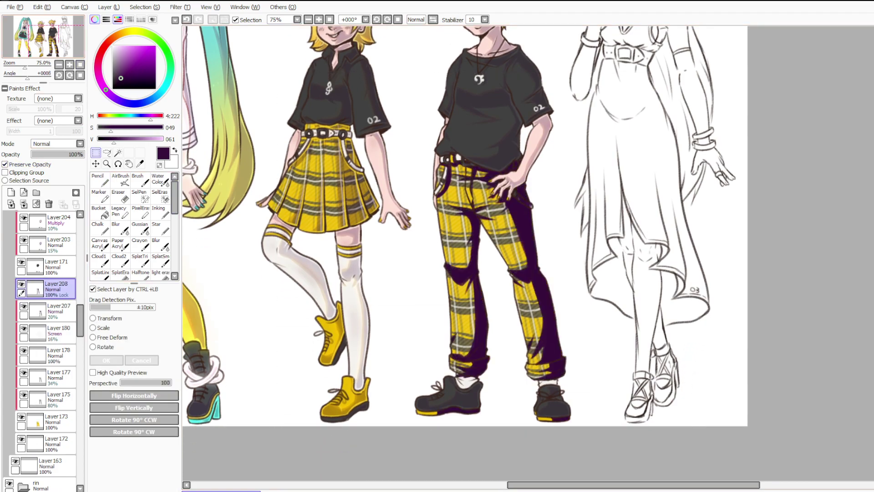
Add a new clipped layer above the pasted shadows and choose a bright orange for the Pencil.
click(117, 36)
drag(141, 52, 146, 47)
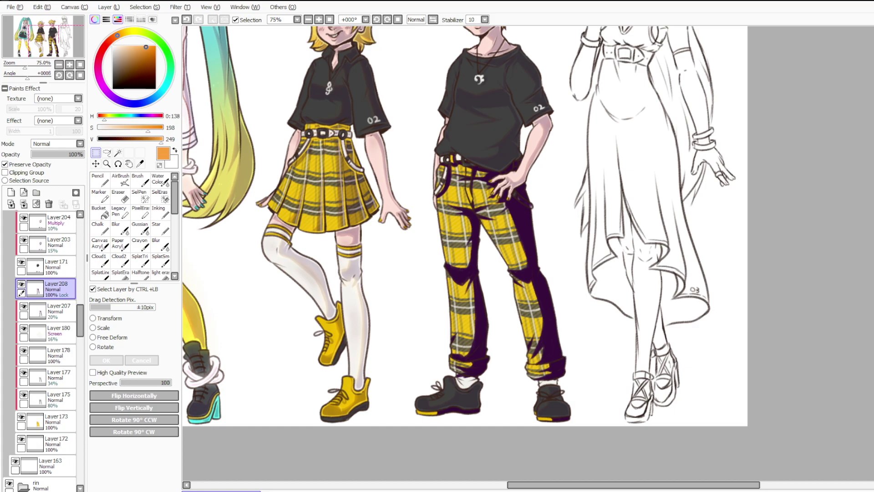
click(11, 192)
click(5, 173)
click(100, 180)
scroll(561, 243, down, 1)
scroll(488, 209, up, 1)
drag(481, 211, 490, 209)
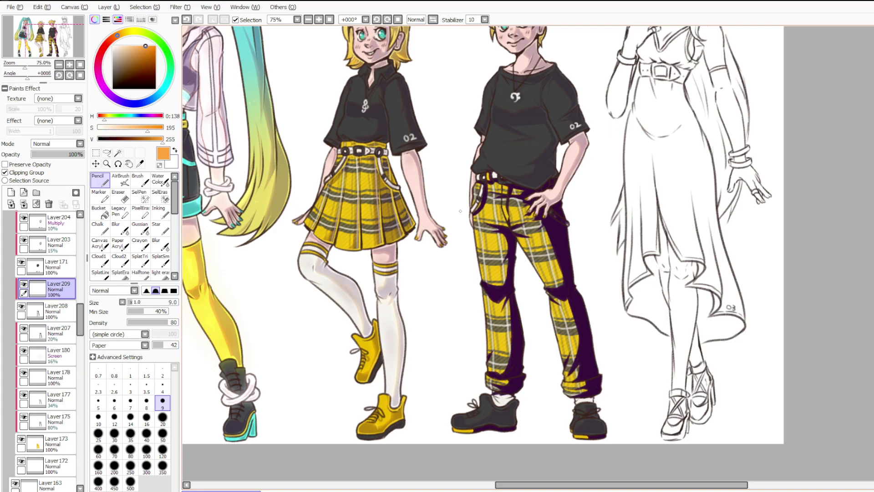
Edge the shadow beside the hanging strap and the waist fold next to the fly with orange at size 9.
scroll(417, 211, down, 3)
scroll(427, 209, up, 3)
scroll(505, 217, up, 3)
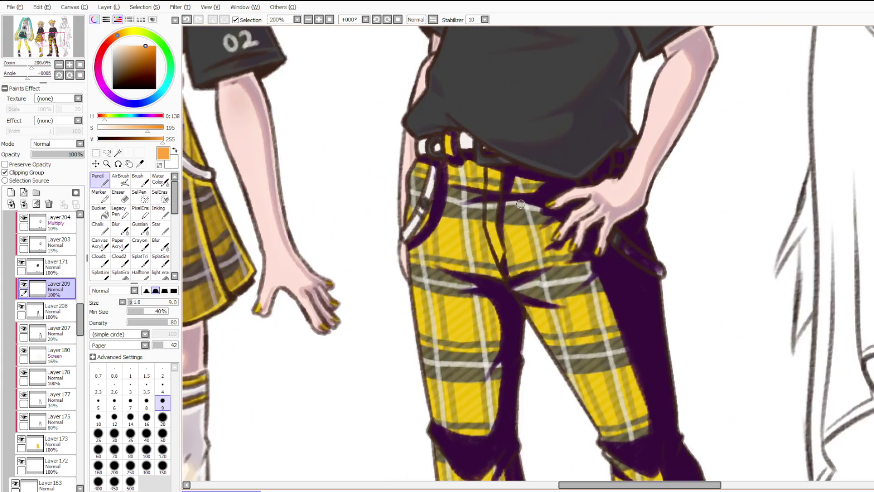
mouse_move(407, 250)
mouse_down()
mouse_move(427, 217)
mouse_move(430, 182)
mouse_up()
drag(450, 137, 451, 142)
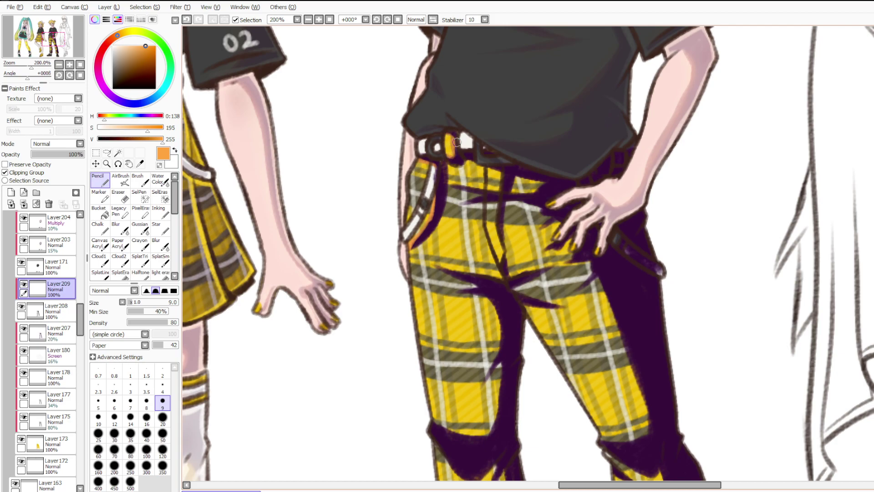
key(ctrl+z)
mouse_move(452, 186)
mouse_down()
mouse_move(497, 204)
mouse_move(452, 203)
mouse_move(475, 182)
mouse_move(495, 201)
mouse_up()
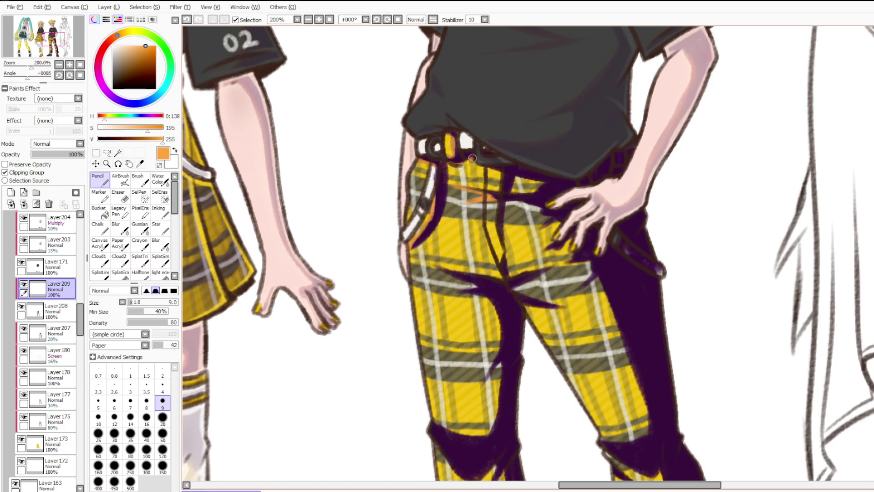
key(ctrl+z)
drag(489, 166, 496, 166)
Preview the figures against the artwork in the background folder and hide that folder again.
scroll(503, 283, down, 6)
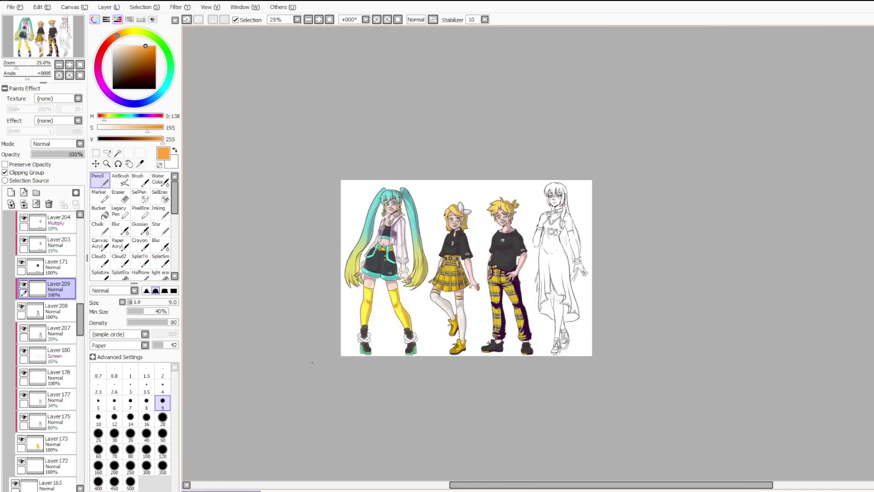
scroll(50, 364, down, 3)
click(53, 413)
scroll(52, 394, down, 3)
click(57, 394)
click(57, 327)
click(52, 239)
click(31, 238)
click(46, 282)
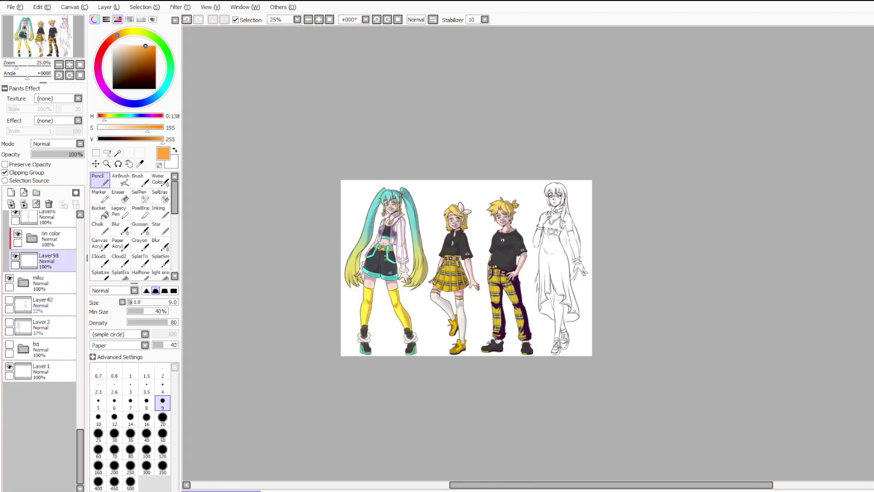
click(46, 348)
click(9, 344)
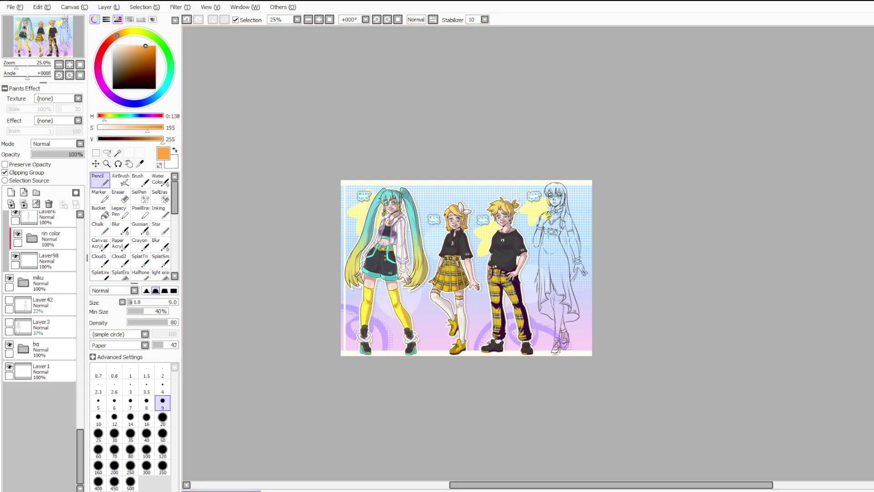
click(9, 344)
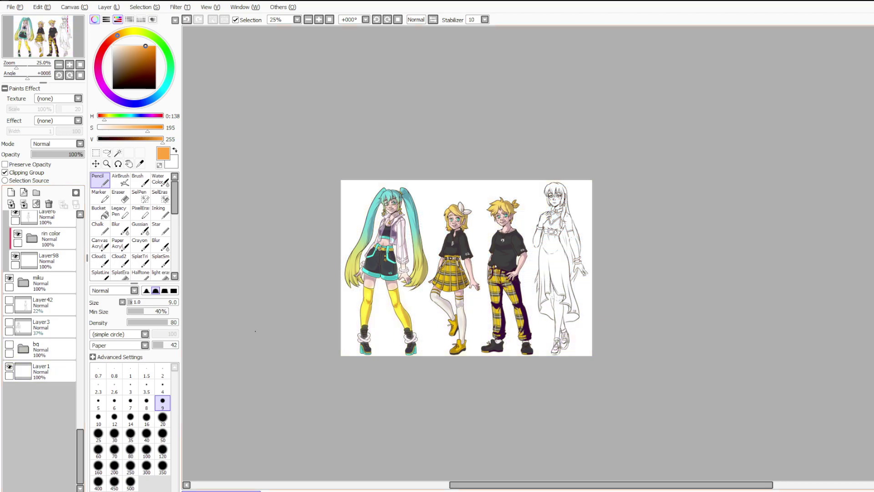
Outline the shadow edges on the left-hand thigh and around its knee with orange on Layer209 at size 12.
scroll(563, 315, up, 4)
scroll(367, 238, up, 4)
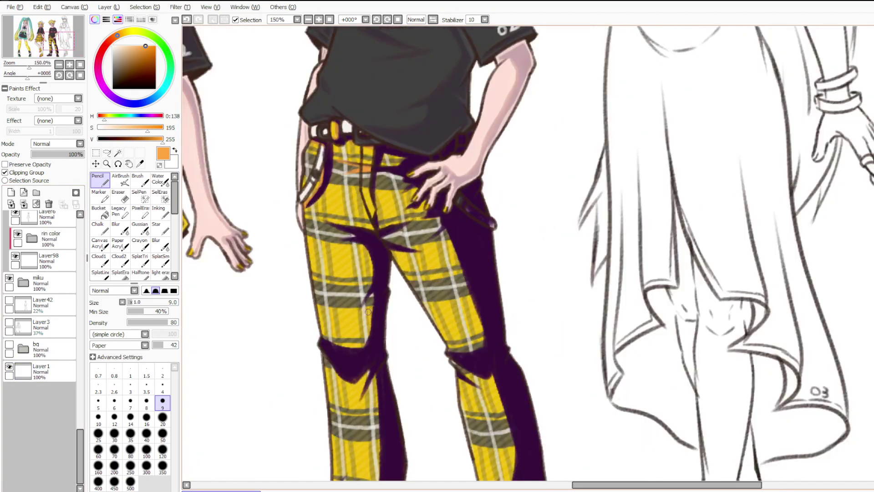
scroll(50, 313, up, 4)
scroll(50, 307, up, 7)
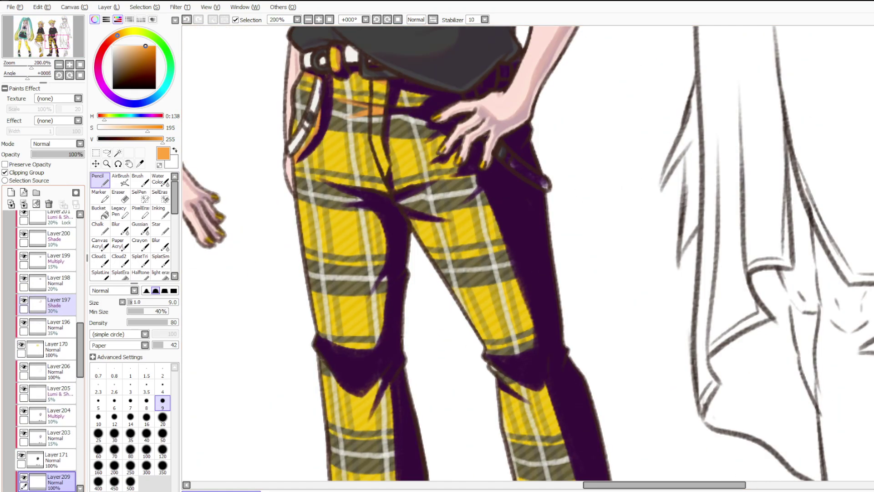
scroll(50, 307, down, 4)
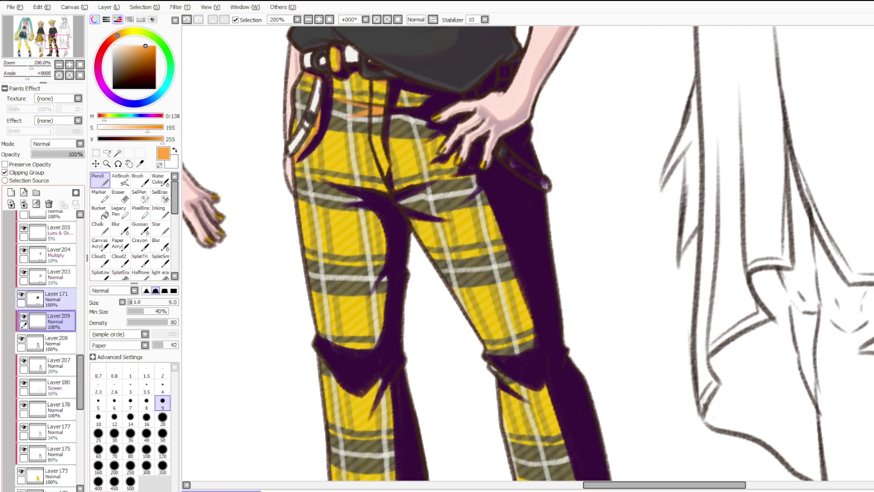
click(114, 416)
mouse_move(333, 184)
mouse_down()
mouse_move(378, 214)
mouse_move(388, 291)
mouse_move(376, 350)
mouse_move(318, 339)
mouse_up()
mouse_move(333, 372)
mouse_down()
mouse_move(386, 374)
mouse_move(371, 417)
mouse_move(444, 141)
mouse_move(459, 228)
mouse_move(442, 321)
mouse_move(414, 340)
mouse_move(398, 285)
mouse_move(395, 301)
mouse_up()
scroll(383, 389, down, 1)
scroll(443, 141, up, 1)
mouse_move(432, 357)
mouse_down()
mouse_move(448, 367)
mouse_move(400, 369)
mouse_move(430, 381)
mouse_move(411, 380)
mouse_up()
key(ctrl+z)
Edge the shadows of the right-hand thigh, the crotch folds and the folds beneath the fingers with orange at size 12.
mouse_move(609, 336)
mouse_down()
mouse_move(629, 279)
mouse_move(634, 224)
mouse_move(609, 143)
mouse_move(538, 117)
mouse_move(588, 153)
mouse_move(540, 105)
mouse_move(592, 98)
mouse_move(587, 73)
mouse_up()
scroll(554, 153, down, 3)
scroll(546, 228, up, 4)
mouse_move(360, 149)
mouse_down()
mouse_move(370, 155)
mouse_move(407, 132)
mouse_up()
mouse_move(378, 169)
mouse_down()
mouse_move(451, 199)
mouse_move(480, 131)
mouse_move(566, 360)
mouse_up()
mouse_move(481, 117)
mouse_down()
mouse_move(421, 101)
mouse_move(430, 99)
mouse_move(408, 99)
mouse_up()
mouse_move(404, 67)
mouse_down()
mouse_move(420, 57)
mouse_move(382, 39)
mouse_move(405, 58)
mouse_move(374, 31)
mouse_up()
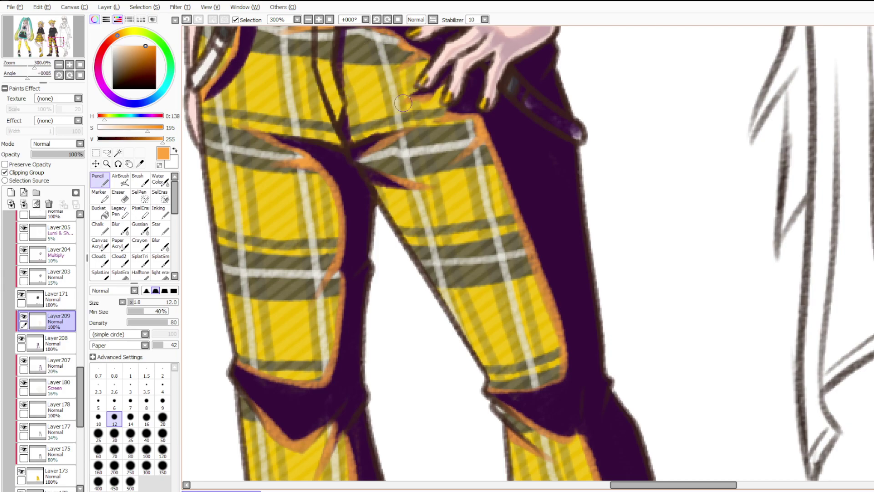
scroll(434, 112, down, 4)
scroll(436, 112, up, 3)
drag(405, 187, 439, 185)
scroll(442, 185, down, 4)
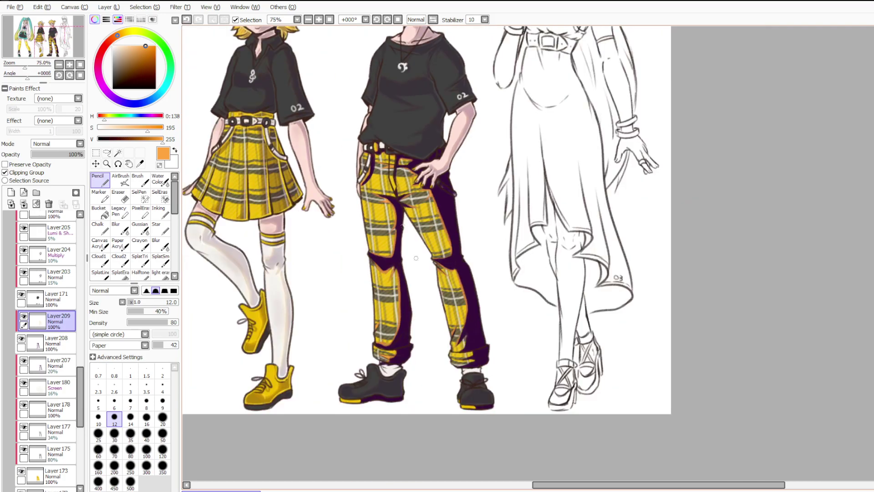
Edge the shadows on both lower trouser legs down to the cuffs with orange at size 12.
scroll(498, 165, up, 5)
drag(514, 253, 515, 261)
key(ctrl+z)
drag(488, 181, 454, 252)
key(ctrl+z)
mouse_move(490, 185)
mouse_down()
mouse_move(456, 264)
mouse_move(507, 242)
mouse_move(488, 223)
mouse_move(450, 268)
mouse_move(503, 229)
mouse_move(513, 249)
mouse_move(508, 263)
mouse_move(468, 283)
mouse_up()
drag(521, 281, 457, 310)
drag(526, 465, 528, 473)
drag(674, 484, 611, 484)
drag(446, 435, 448, 457)
scroll(423, 416, down, 4)
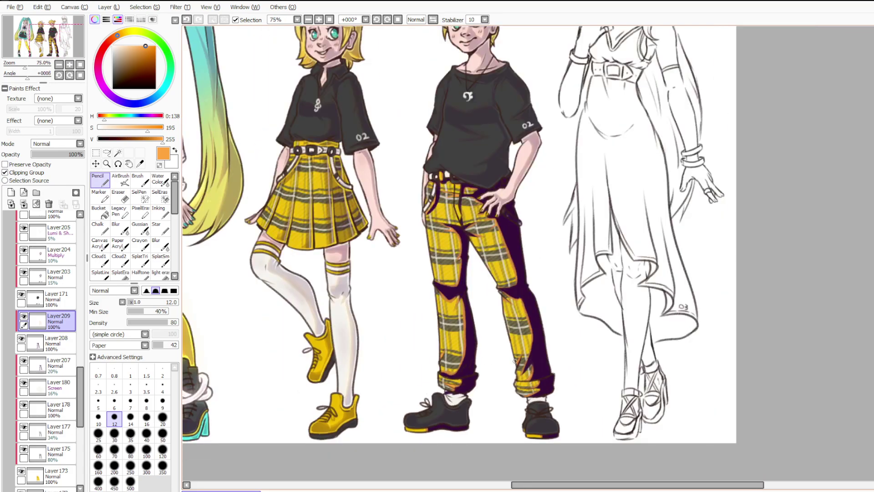
Merge the orange edges into the pasted shadow layer, clip it and set it to Multiply at 100% opacity.
scroll(518, 364, up, 1)
click(140, 228)
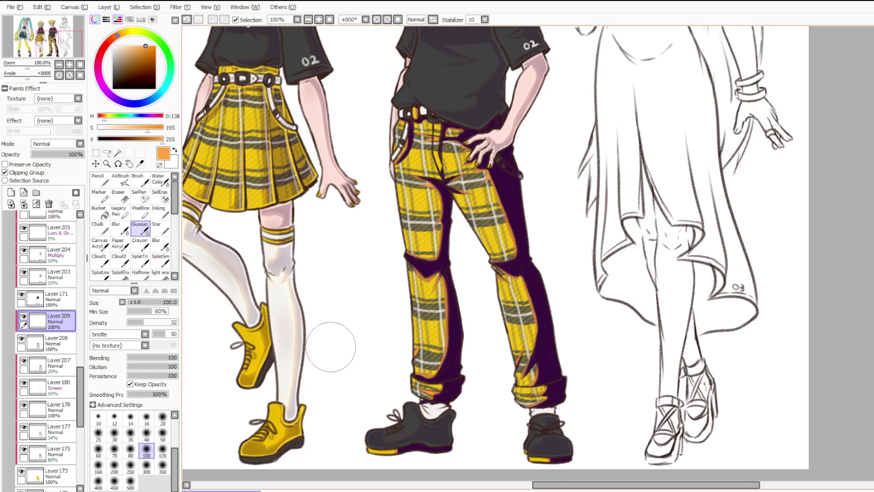
click(23, 203)
click(49, 157)
drag(47, 154, 41, 155)
click(25, 172)
drag(50, 154, 84, 154)
Add a clipped layer, airbrush orange over the trouser and sole shadows at size 50 and soften it with the Gaussian tool.
click(11, 193)
click(25, 173)
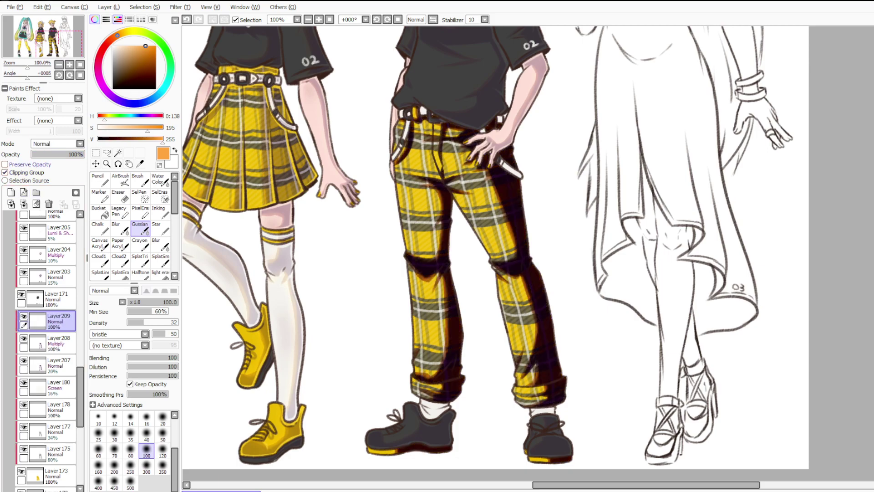
click(120, 180)
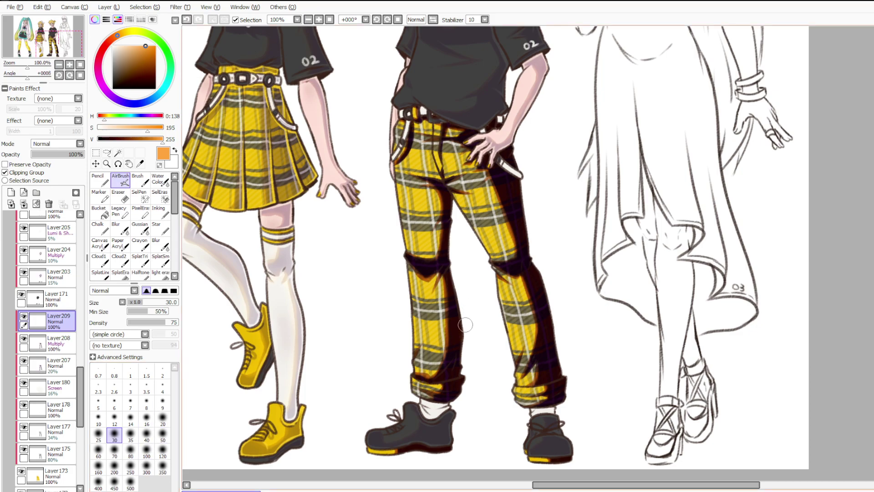
click(163, 434)
mouse_move(435, 366)
mouse_down()
mouse_move(413, 374)
mouse_move(426, 375)
mouse_move(446, 355)
mouse_move(441, 284)
mouse_move(414, 268)
mouse_move(417, 240)
mouse_move(418, 252)
mouse_move(438, 244)
mouse_move(438, 204)
mouse_move(405, 157)
mouse_move(394, 161)
mouse_move(410, 105)
mouse_move(442, 112)
mouse_move(427, 137)
mouse_move(461, 140)
mouse_move(439, 125)
mouse_move(468, 137)
mouse_move(462, 151)
mouse_move(484, 176)
mouse_move(513, 253)
mouse_up()
mouse_move(455, 188)
mouse_down()
mouse_move(470, 194)
mouse_move(524, 287)
mouse_move(544, 395)
mouse_up()
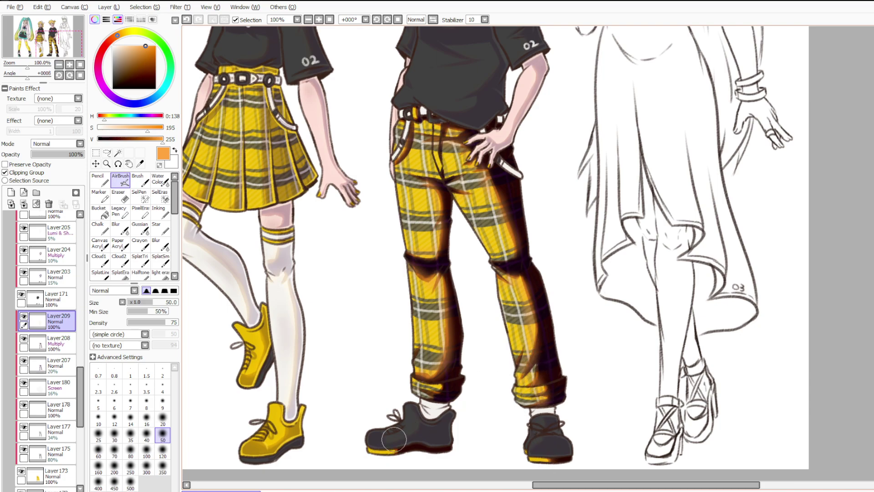
click(140, 228)
mouse_move(477, 204)
mouse_down()
mouse_move(433, 224)
mouse_move(403, 221)
mouse_up()
Set the airbrushed orange layer to Lumi & Shade mode at 10% opacity after trying Shade mode.
click(79, 144)
click(46, 193)
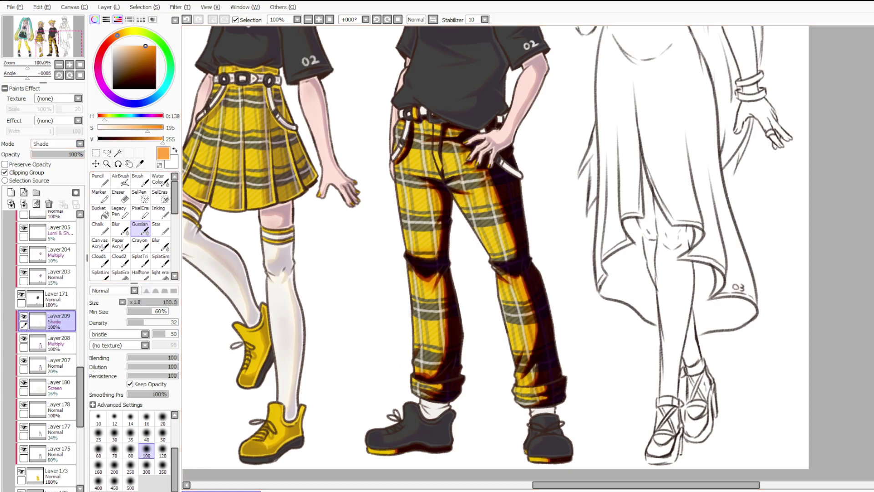
drag(63, 154, 38, 155)
click(79, 144)
click(46, 201)
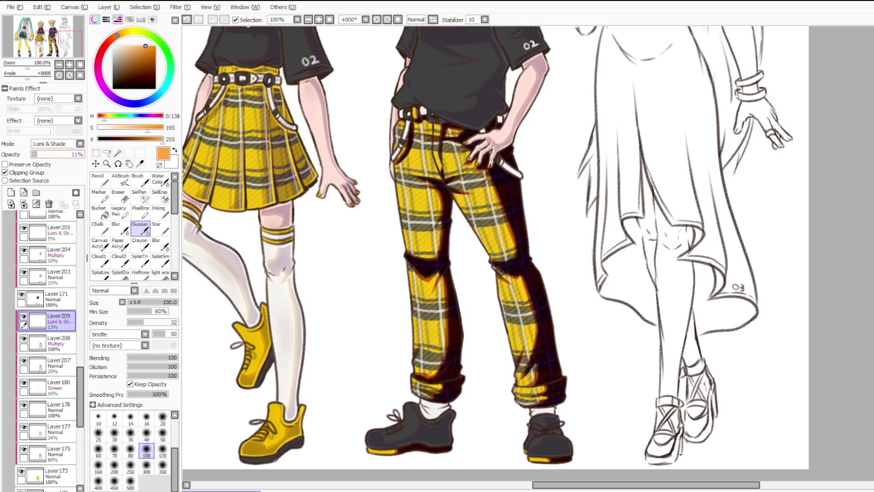
Lower the Multiply shadow layer, Layer208, to 15% opacity and compare the trousers with it hidden and shown.
click(58, 343)
click(38, 154)
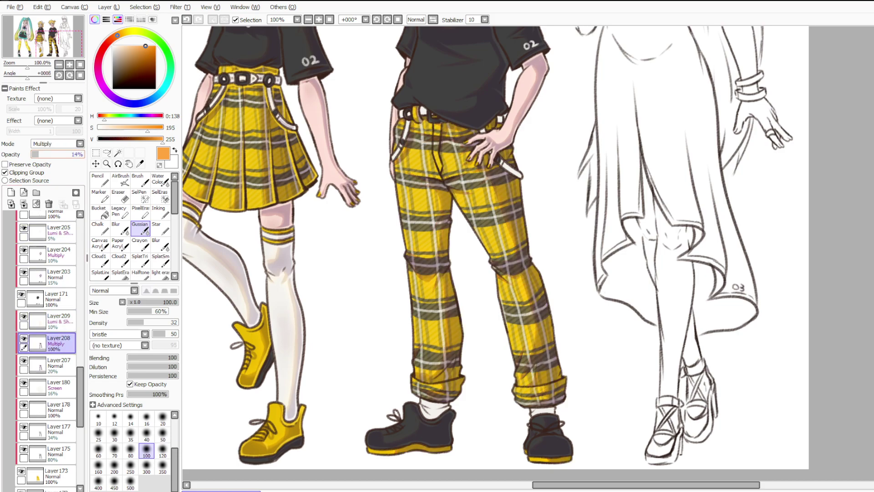
click(24, 338)
click(23, 338)
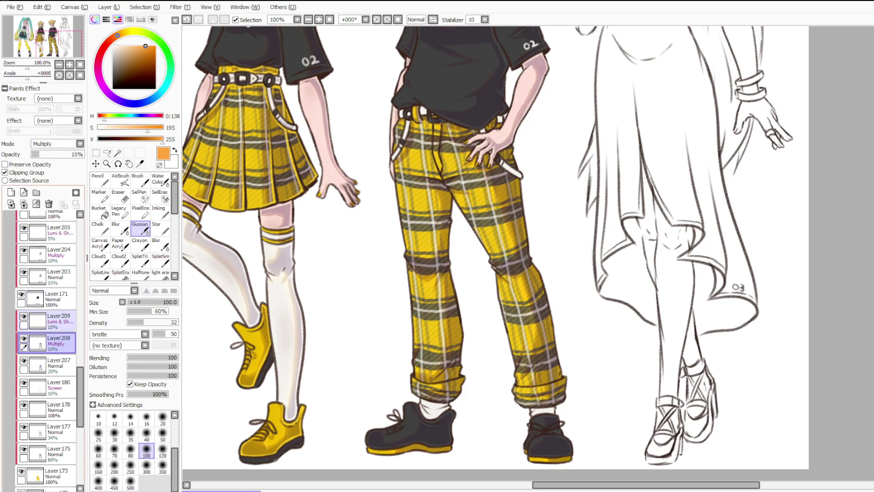
scroll(488, 132, down, 4)
scroll(440, 135, up, 3)
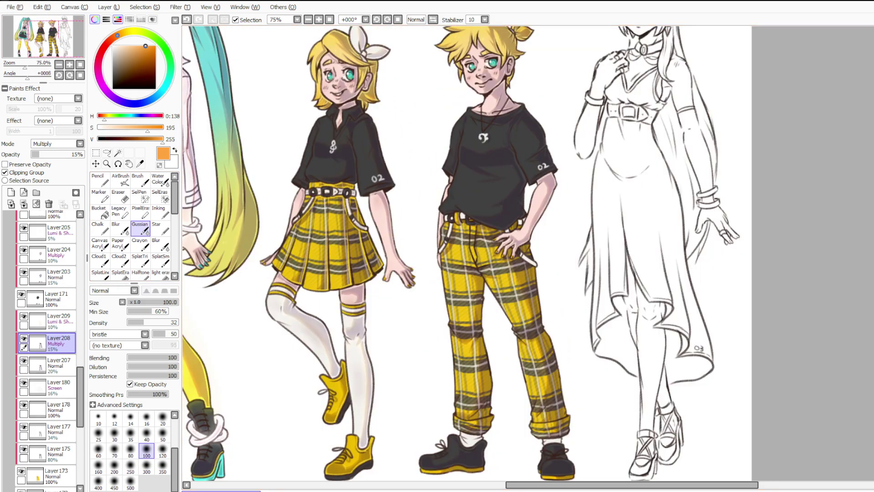
Add a clipped layer above Layer209 and sample the bright yellow of the boy's trousers.
click(10, 192)
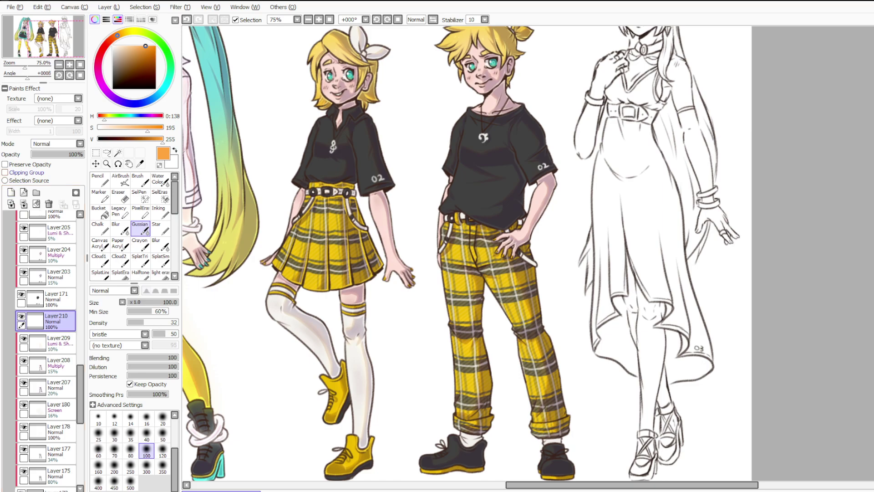
scroll(319, 321, down, 3)
scroll(295, 388, up, 3)
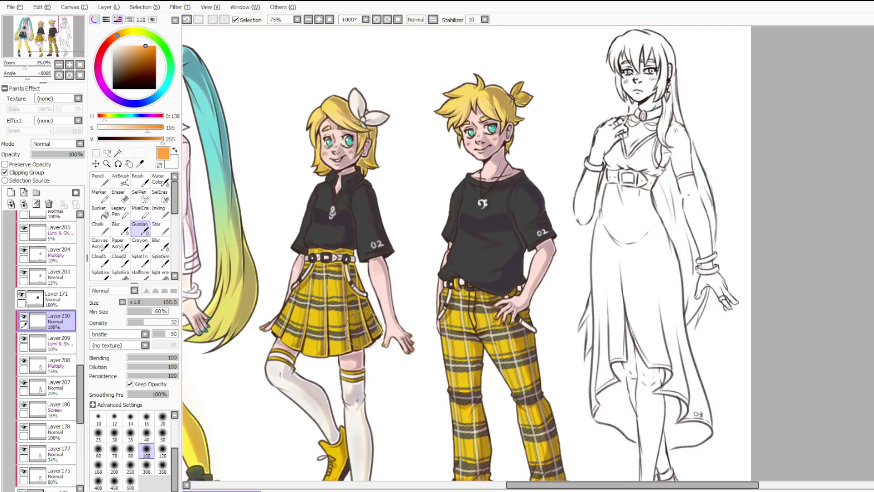
scroll(295, 388, down, 2)
scroll(350, 308, up, 4)
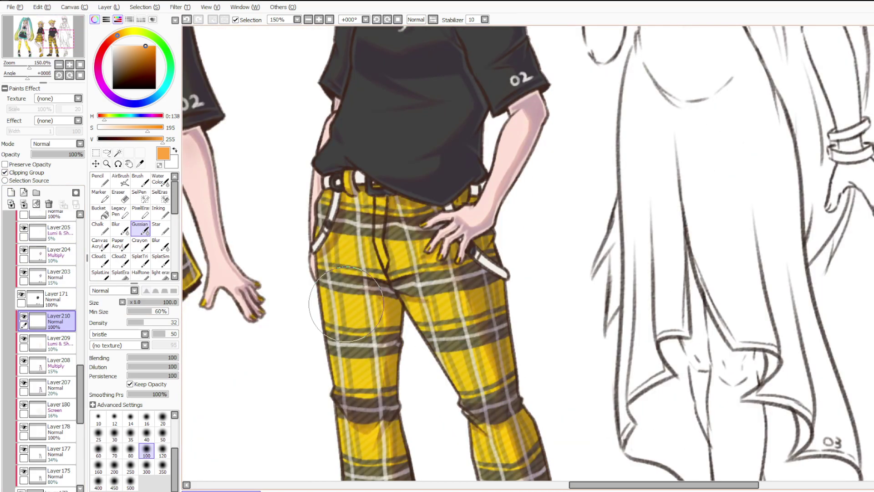
scroll(350, 308, up, 1)
alt+click(350, 308)
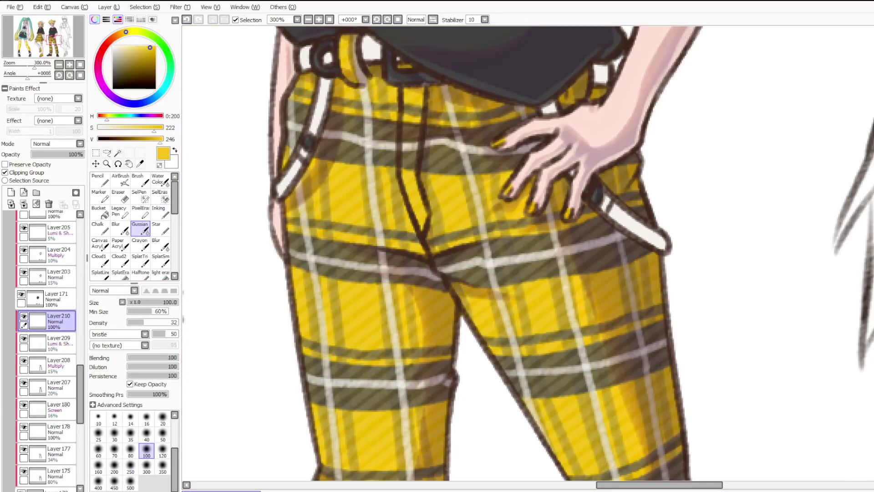
Draw yellow edge lines with the size 9 Pencil along the trousers' waistband, belt loop and fly.
key(n)
scroll(566, 196, down, 2)
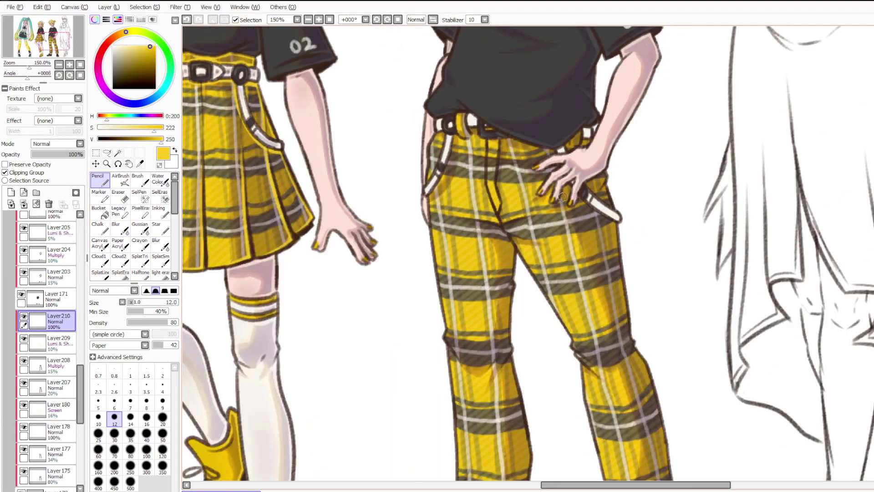
scroll(527, 134, up, 2)
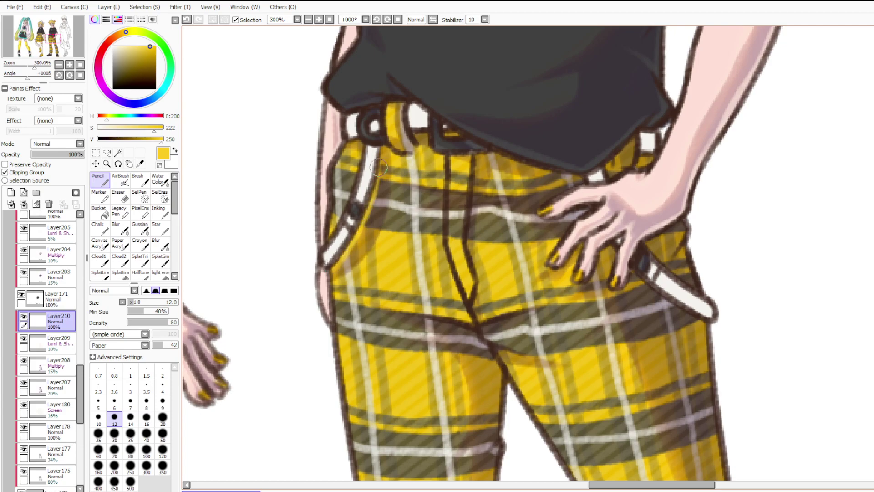
click(162, 402)
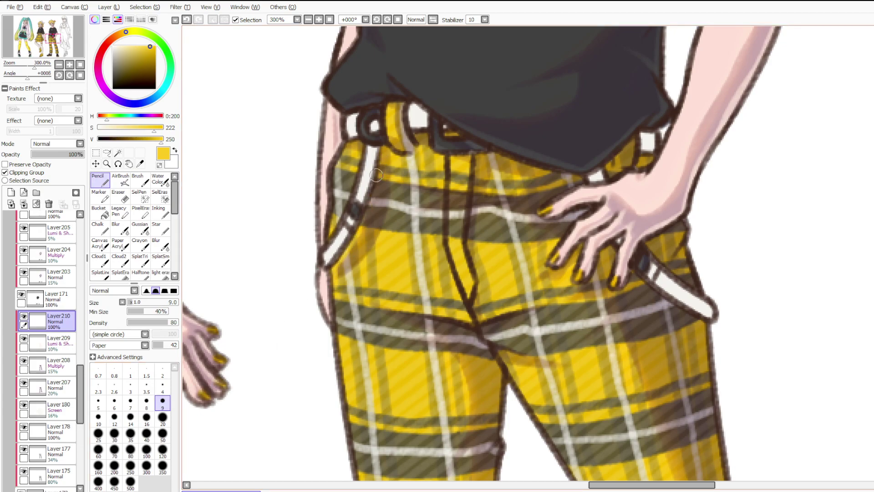
mouse_move(352, 156)
mouse_down()
mouse_move(352, 182)
mouse_move(397, 130)
mouse_move(390, 136)
mouse_move(403, 150)
mouse_move(412, 146)
mouse_move(403, 105)
mouse_up()
mouse_move(413, 138)
mouse_down()
mouse_move(462, 133)
mouse_move(532, 164)
mouse_up()
mouse_move(479, 155)
mouse_down()
mouse_move(470, 242)
mouse_move(483, 335)
mouse_up()
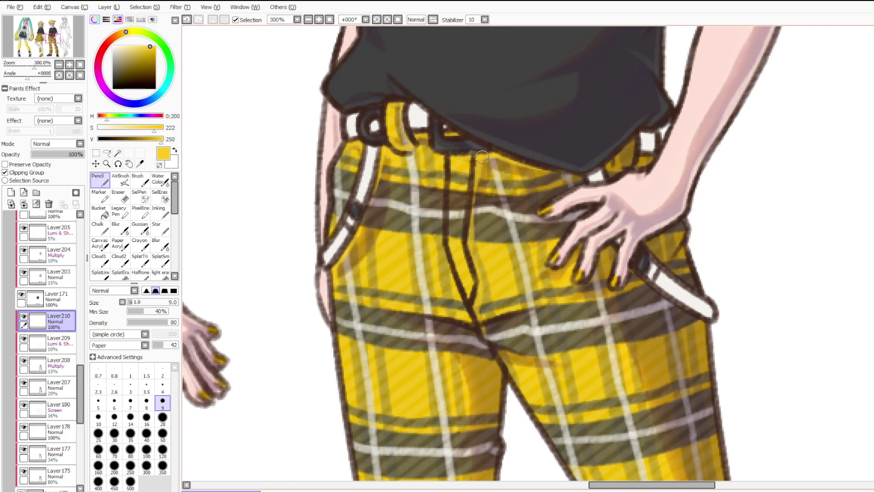
mouse_move(430, 190)
mouse_down()
mouse_move(513, 196)
mouse_move(450, 203)
mouse_up()
Add yellow edge and fold lines around the hip, the belt loop behind the hand and the waistband beside the fingers.
mouse_move(564, 173)
mouse_down()
mouse_move(584, 181)
mouse_move(635, 137)
mouse_move(622, 152)
mouse_move(658, 162)
mouse_up()
mouse_move(663, 239)
mouse_down()
mouse_move(680, 223)
mouse_move(678, 264)
mouse_move(691, 291)
mouse_move(645, 252)
mouse_move(714, 321)
mouse_move(706, 362)
mouse_up()
mouse_move(597, 270)
mouse_down()
mouse_move(605, 246)
mouse_move(621, 289)
mouse_move(631, 262)
mouse_up()
mouse_move(552, 270)
mouse_down()
mouse_move(635, 276)
mouse_move(606, 240)
mouse_up()
drag(548, 218, 588, 213)
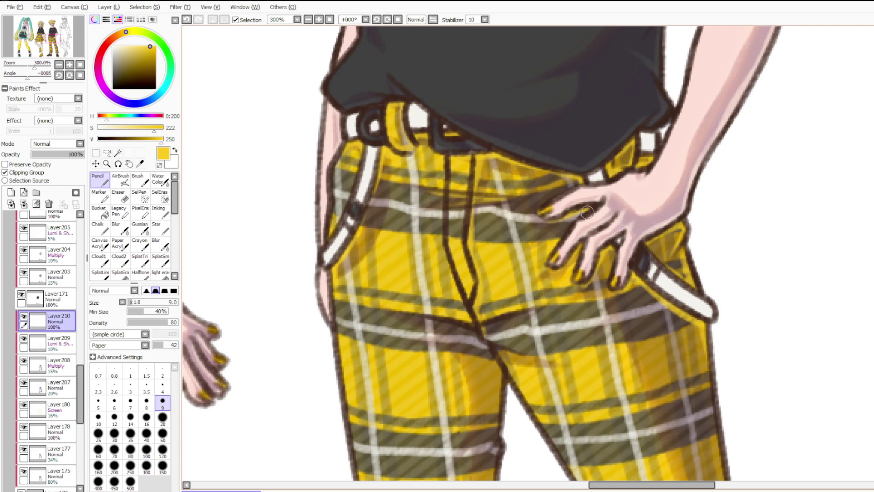
drag(571, 182, 546, 212)
drag(488, 196, 553, 196)
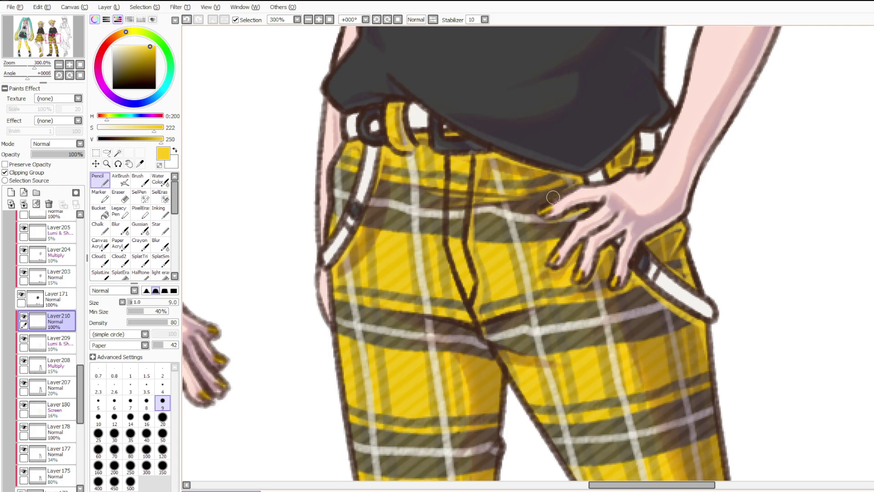
Trace a yellow line down the outer edge of the right-hand trouser leg, from the hip past the knee to the cuff.
scroll(433, 144, down, 4)
scroll(524, 168, up, 4)
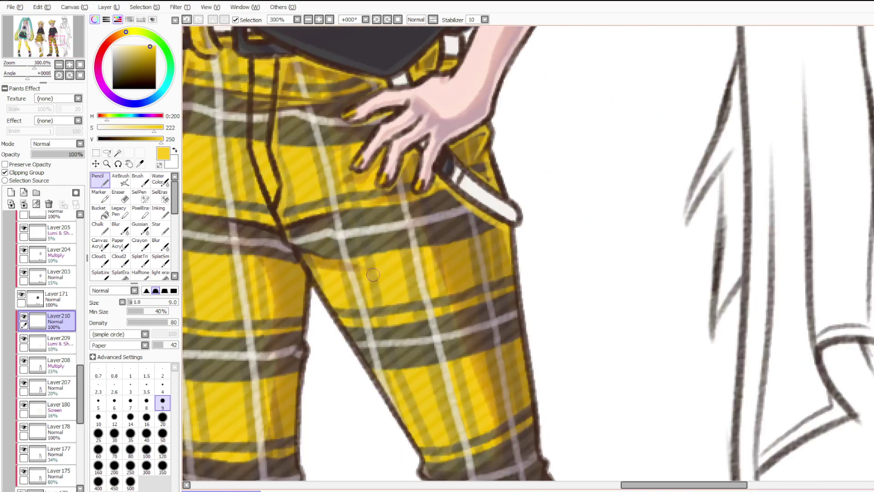
drag(502, 241, 530, 399)
drag(506, 259, 542, 445)
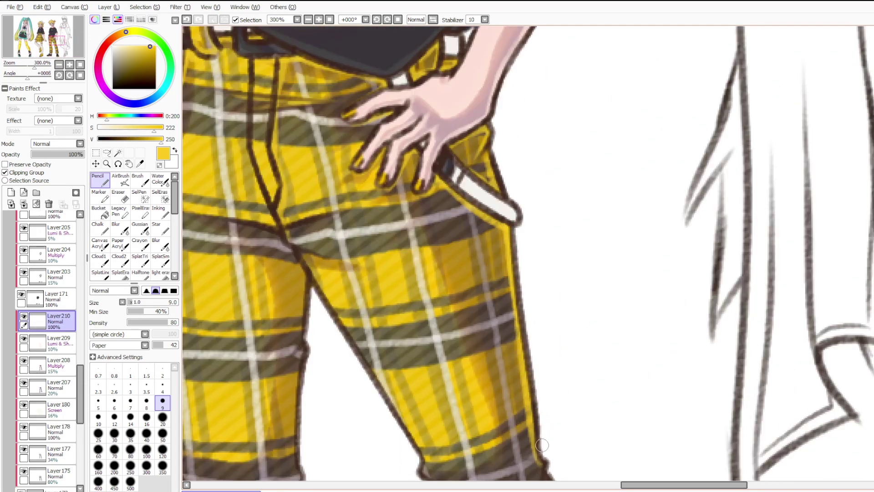
scroll(492, 346, down, 4)
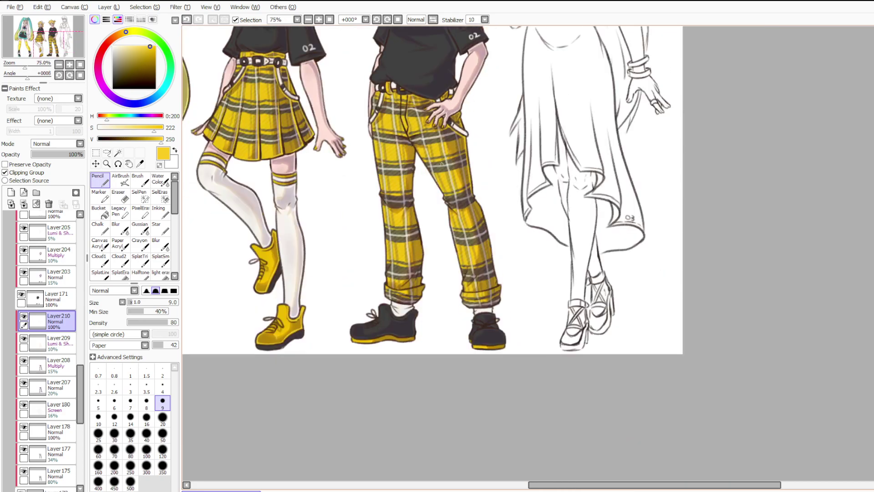
scroll(441, 162, up, 3)
drag(499, 148, 497, 182)
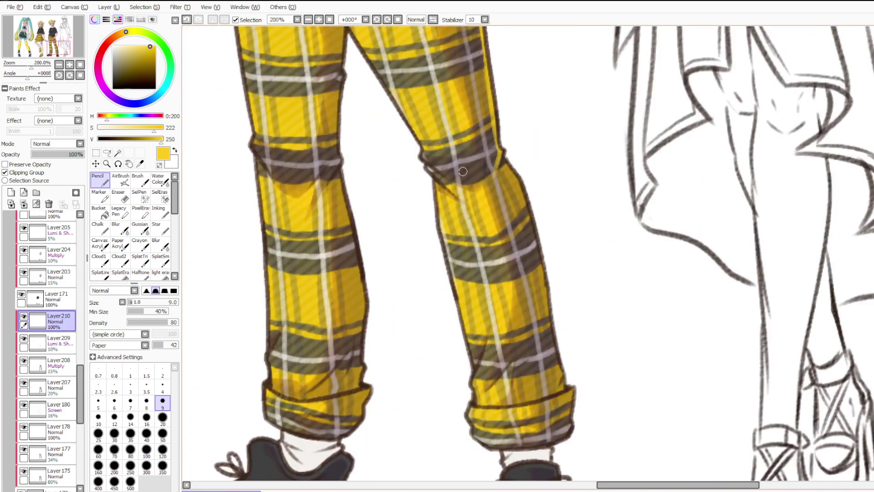
mouse_move(500, 152)
mouse_down()
mouse_move(536, 243)
mouse_move(558, 371)
mouse_move(550, 386)
mouse_move(564, 387)
mouse_move(511, 400)
mouse_move(560, 391)
mouse_up()
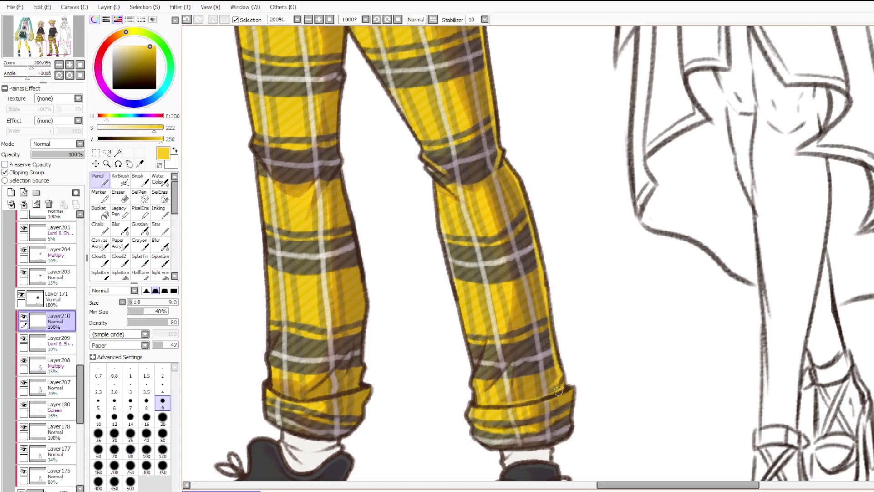
Draw yellow lines on the folds above the right-hand cuff and try several strokes on the cuff, undoing unwanted ones.
mouse_move(486, 388)
mouse_down()
mouse_move(519, 342)
mouse_move(514, 394)
mouse_up()
drag(431, 184, 454, 196)
key(ctrl+z)
drag(531, 407, 568, 394)
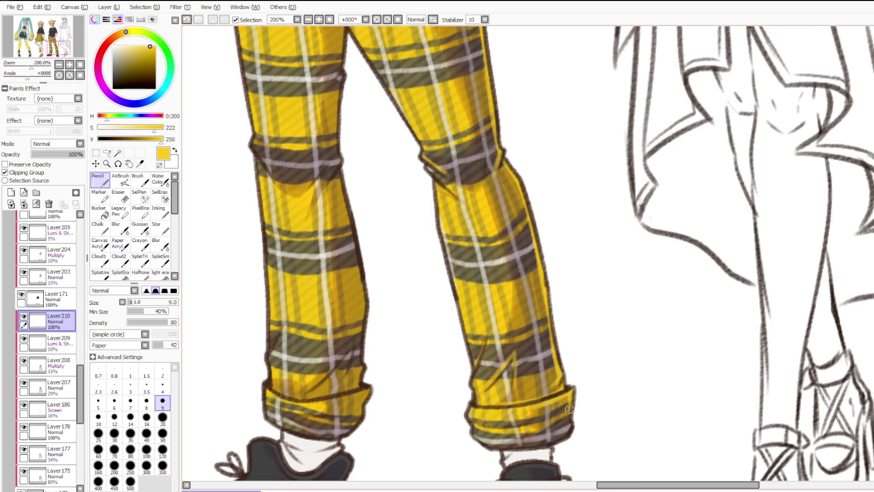
drag(518, 424, 567, 409)
key(ctrl+z)
mouse_move(503, 424)
mouse_down()
mouse_move(536, 420)
mouse_move(522, 448)
mouse_move(508, 449)
mouse_move(553, 418)
mouse_up()
key(ctrl+z)
key(ctrl+z)
Outline the left-hand cuff in yellow with the Pencil at size 7 and continue up the inner edge to the knee.
mouse_move(304, 411)
mouse_down()
mouse_move(324, 415)
mouse_move(350, 398)
mouse_move(321, 401)
mouse_move(367, 390)
mouse_move(342, 433)
mouse_move(286, 429)
mouse_up()
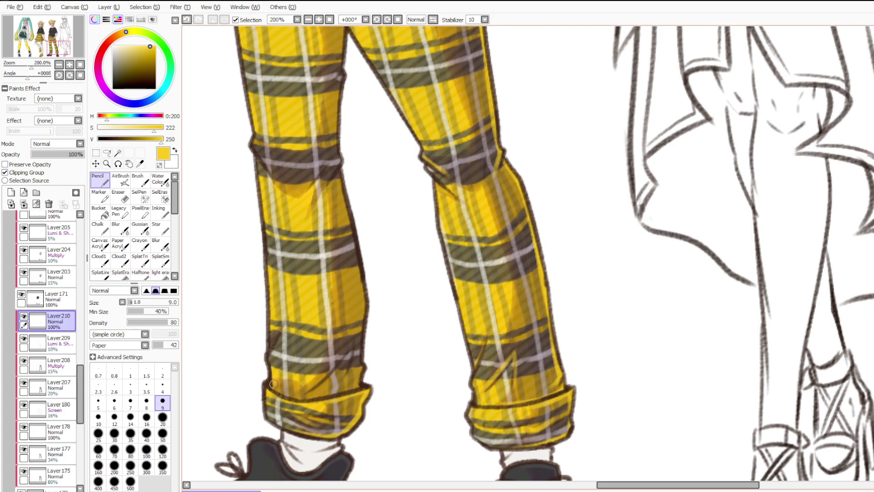
click(130, 403)
key(ctrl+z)
mouse_move(275, 379)
mouse_down()
mouse_move(320, 396)
mouse_move(310, 397)
mouse_move(353, 389)
mouse_up()
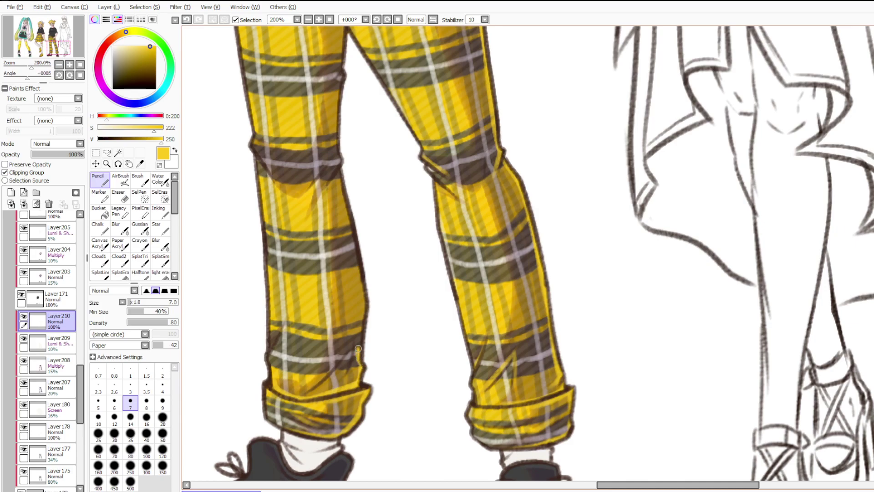
drag(363, 298, 337, 171)
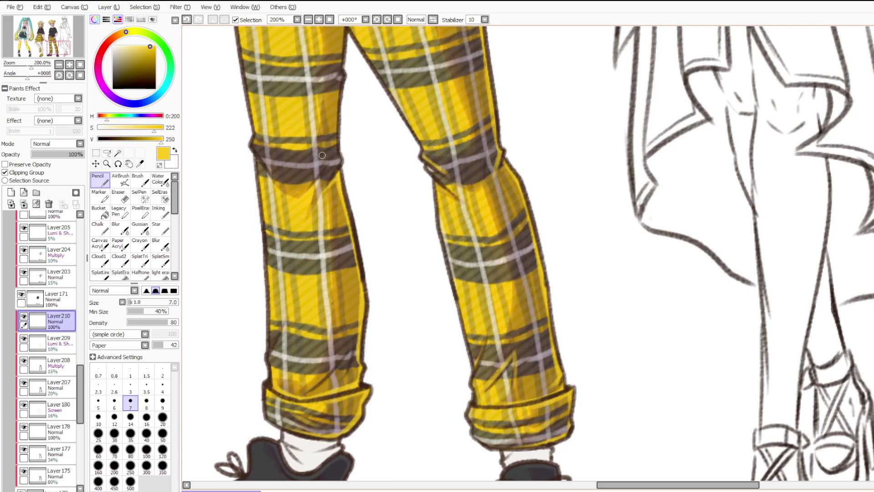
Add yellow lines on both sides of the left-hand knee and along the inner edge above it.
drag(300, 198, 318, 169)
key(ctrl+z)
drag(256, 139, 265, 166)
drag(340, 154, 339, 79)
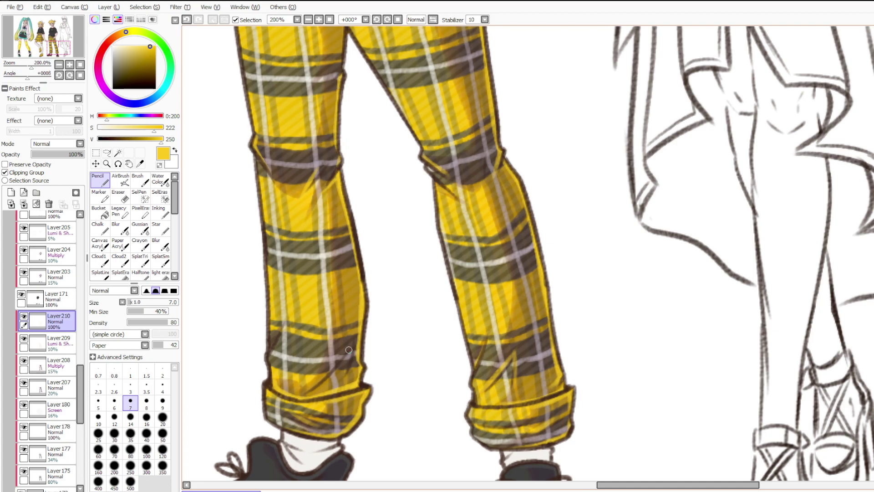
Draw a yellow fold line above the left-hand cuff, undoing and redrawing the stroke until it fits.
drag(302, 396, 340, 363)
key(ctrl+z)
drag(302, 398, 353, 347)
key(ctrl+z)
key(ctrl+z)
key(ctrl+z)
drag(342, 377, 357, 334)
key(ctrl+z)
drag(341, 379, 355, 333)
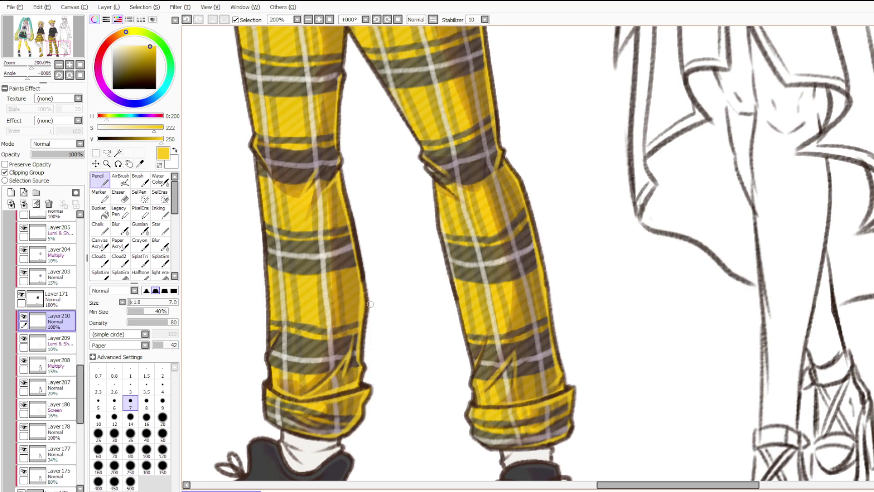
Draw a yellow line along the inner thigh below the crotch, comparing the nearby strokes by undoing and redoing them.
scroll(350, 297, down, 4)
scroll(342, 244, up, 4)
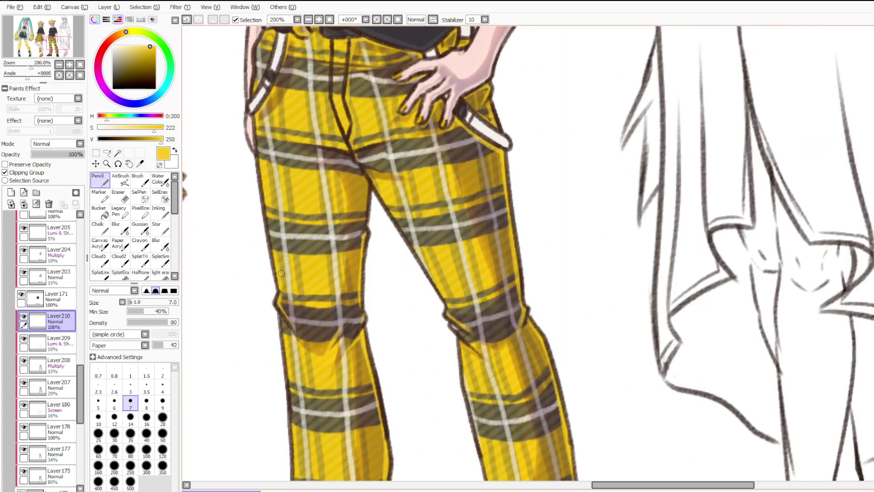
mouse_move(364, 236)
mouse_down()
mouse_move(365, 196)
mouse_move(353, 161)
mouse_move(355, 169)
mouse_up()
drag(364, 232, 349, 248)
key(ctrl+z)
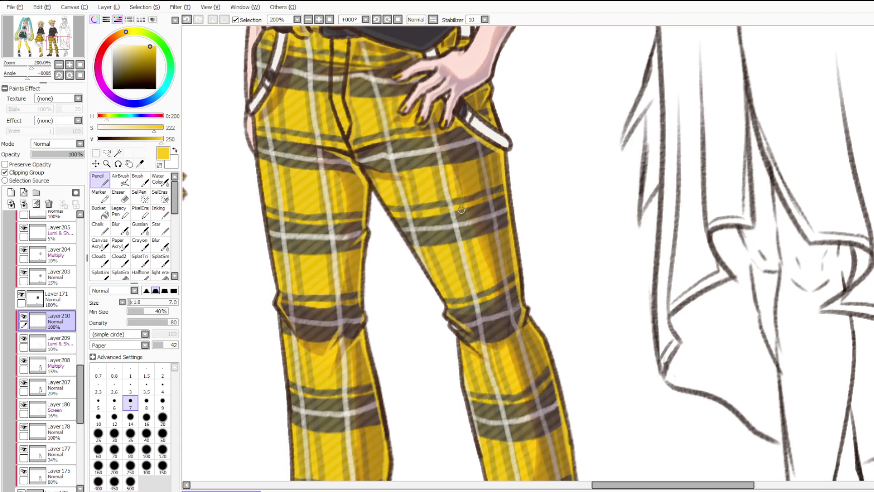
drag(361, 167, 393, 179)
mouse_move(338, 168)
mouse_down()
mouse_move(328, 166)
mouse_move(334, 157)
mouse_up()
key(ctrl+z)
key(ctrl+z)
key(ctrl+z)
key(ctrl+y)
key(ctrl+z)
key(ctrl+y)
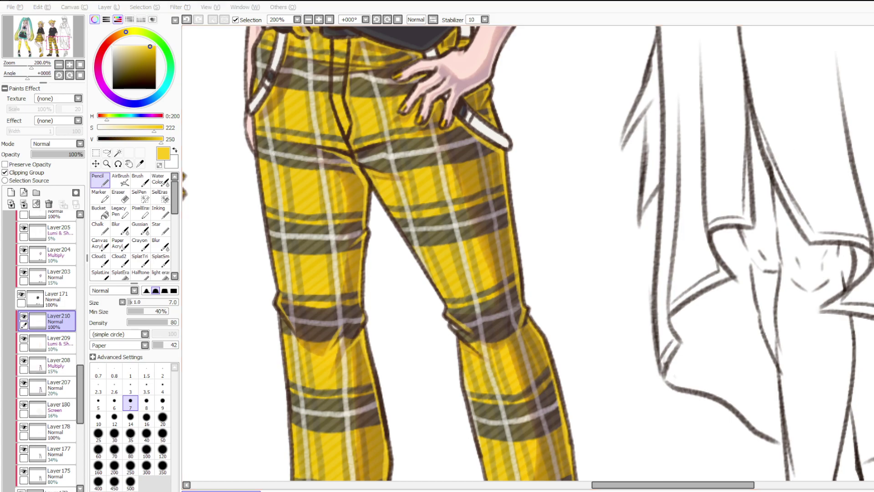
scroll(570, 311, down, 3)
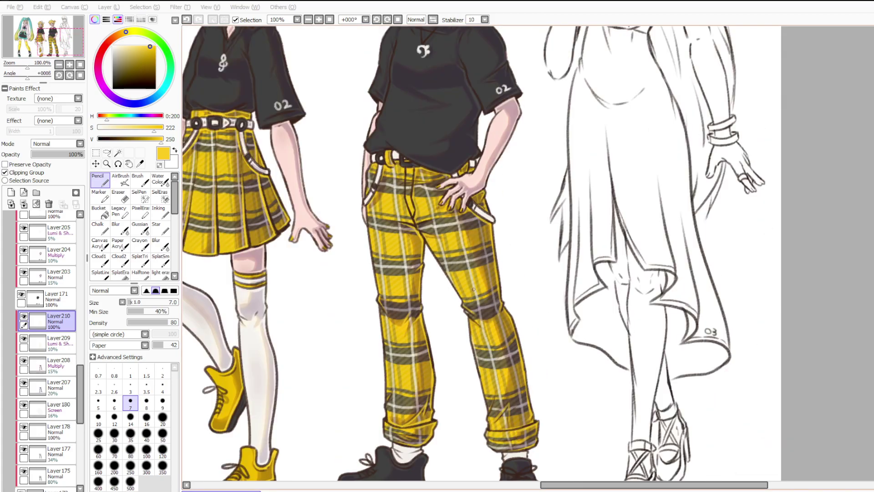
scroll(473, 179, up, 3)
scroll(471, 179, up, 1)
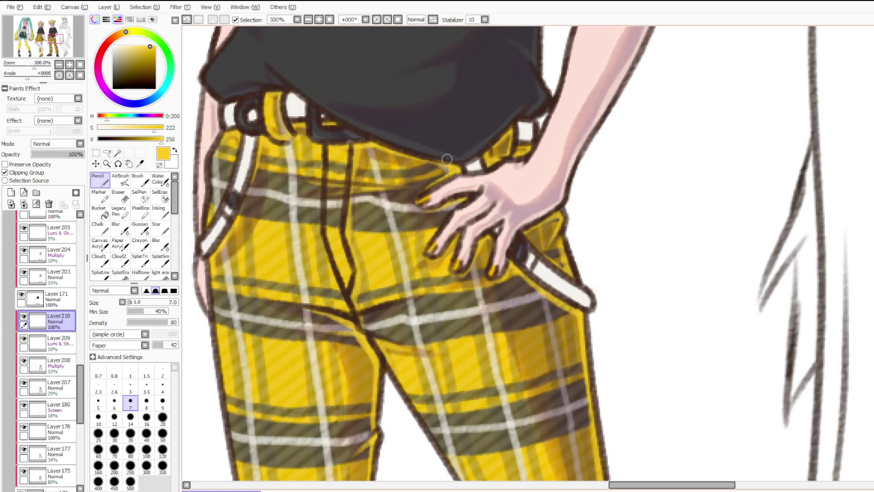
key(e)
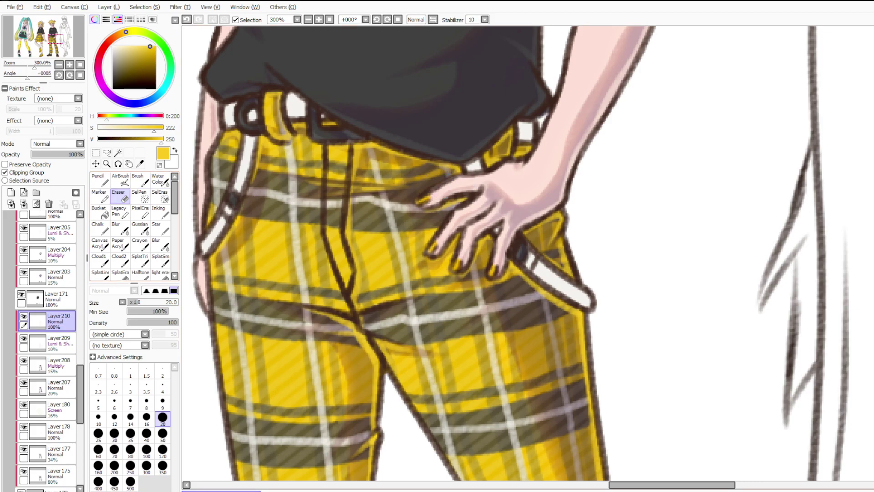
key(n)
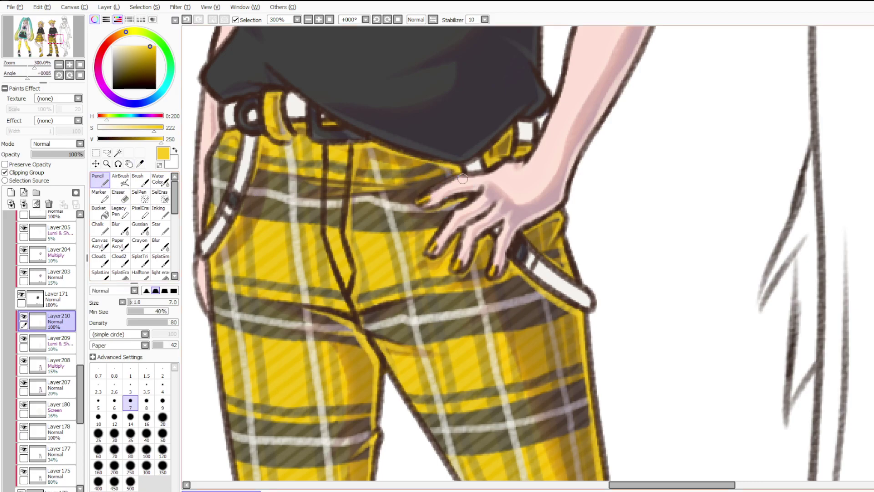
Add yellow lines along the edges of the boy's shoe soles with the size 7 Pencil.
scroll(459, 161, down, 5)
scroll(401, 411, up, 6)
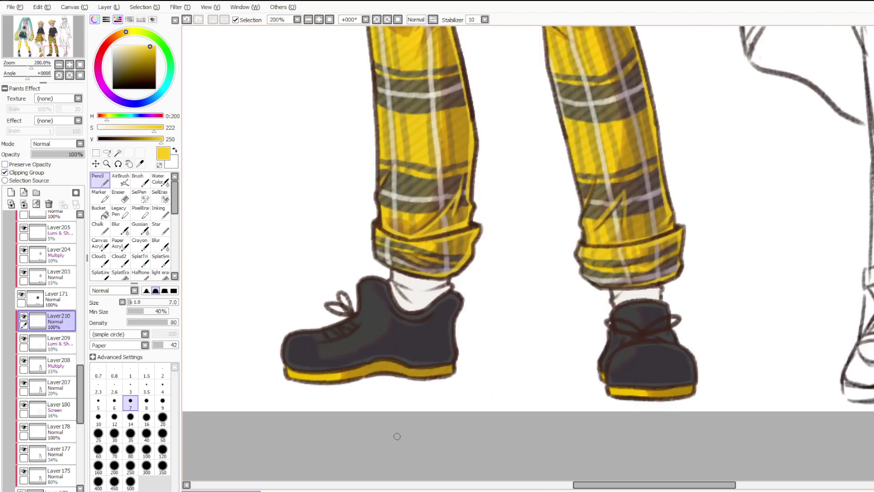
mouse_move(288, 341)
mouse_down()
mouse_move(380, 307)
mouse_move(459, 326)
mouse_move(513, 327)
mouse_move(505, 338)
mouse_move(443, 344)
mouse_move(374, 331)
mouse_move(291, 348)
mouse_up()
drag(645, 485, 687, 484)
mouse_move(593, 371)
mouse_down()
mouse_move(694, 353)
mouse_move(679, 377)
mouse_move(592, 380)
mouse_up()
key(ctrl+z)
mouse_move(683, 373)
mouse_down()
mouse_move(658, 381)
mouse_move(684, 363)
mouse_up()
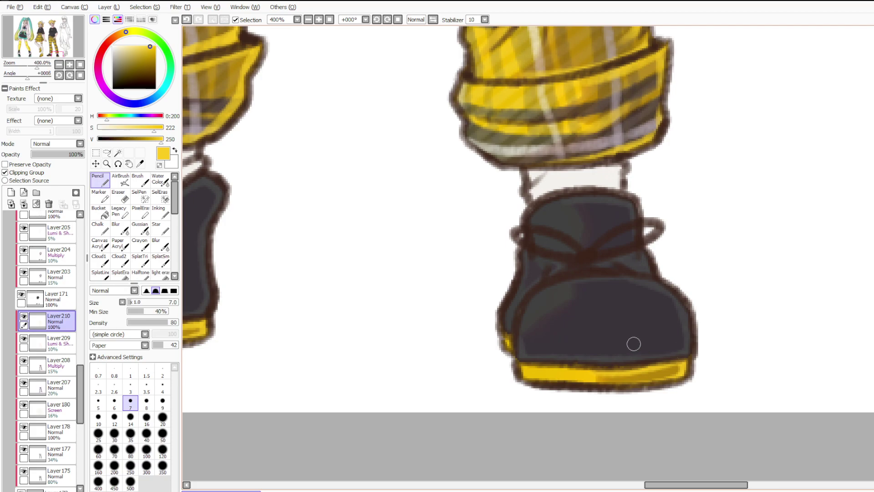
Sample the shirt's dark purple shadow colour with Layer203 temporarily at full opacity and Layer204 hidden, then restore both layers.
scroll(638, 345, down, 8)
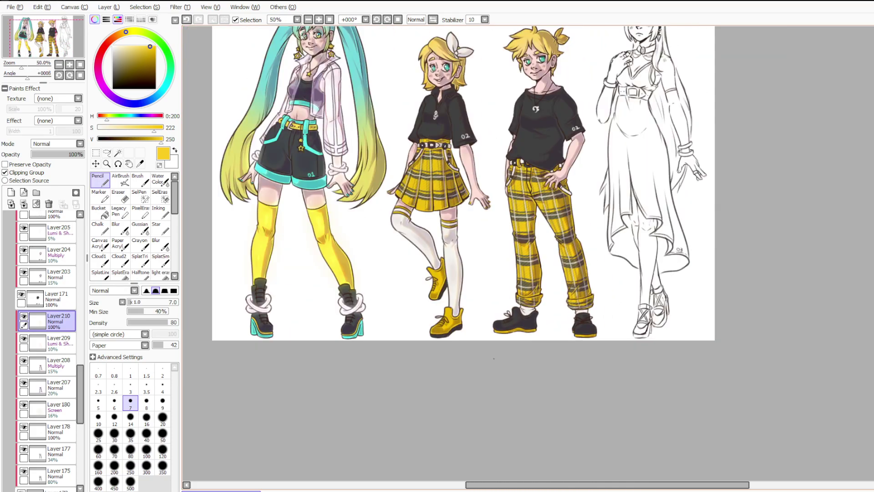
scroll(475, 325, down, 1)
scroll(546, 224, up, 4)
scroll(55, 313, up, 1)
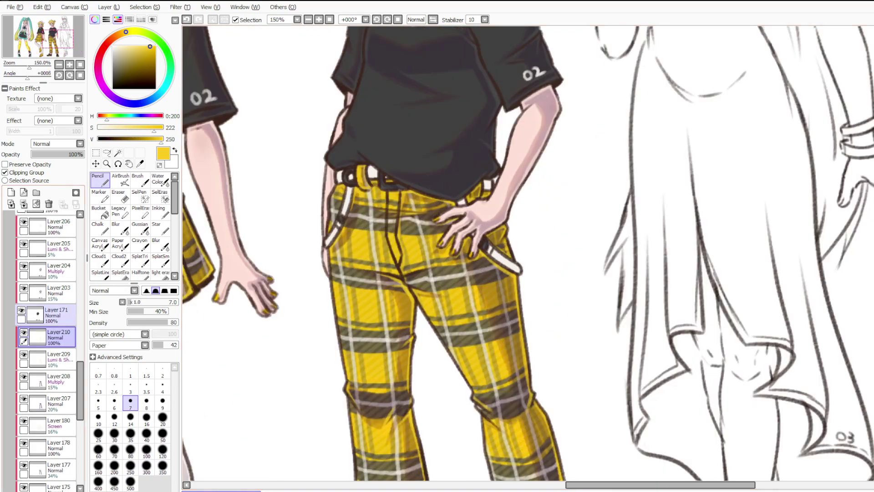
click(58, 291)
drag(69, 154, 86, 155)
click(24, 266)
right_click(478, 170)
key(ctrl+z)
click(24, 266)
Add a new layer above Layer172 and clip it to that layer.
scroll(45, 333, down, 5)
scroll(47, 330, down, 1)
scroll(47, 330, up, 2)
click(49, 326)
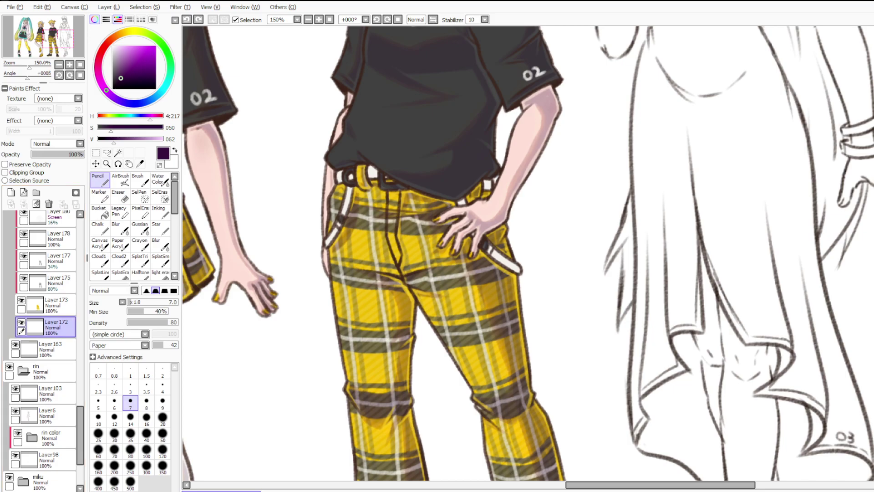
click(11, 192)
click(22, 172)
Paint dark purple shadows with the size 9 Pencil on the front of the boy's belt and the strap at his free-arm side.
scroll(381, 145, up, 2)
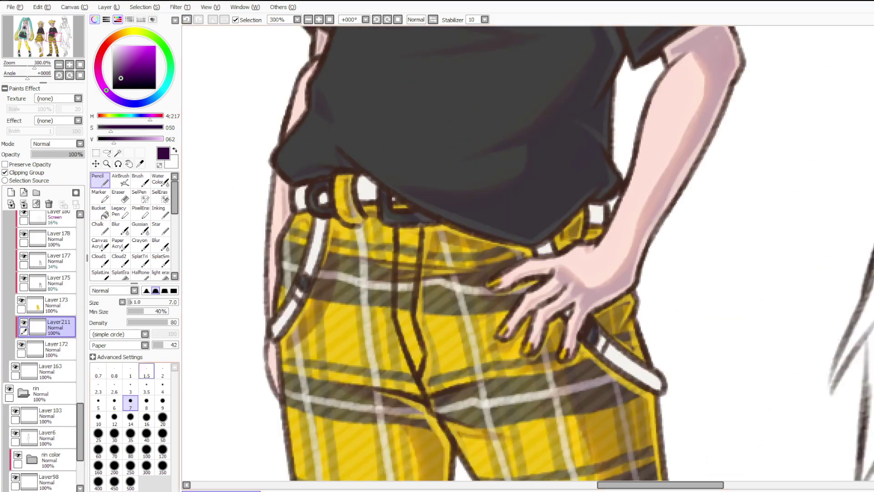
click(163, 403)
mouse_move(305, 207)
mouse_down()
mouse_move(298, 209)
mouse_move(362, 182)
mouse_move(393, 200)
mouse_move(309, 280)
mouse_up()
drag(321, 205, 311, 277)
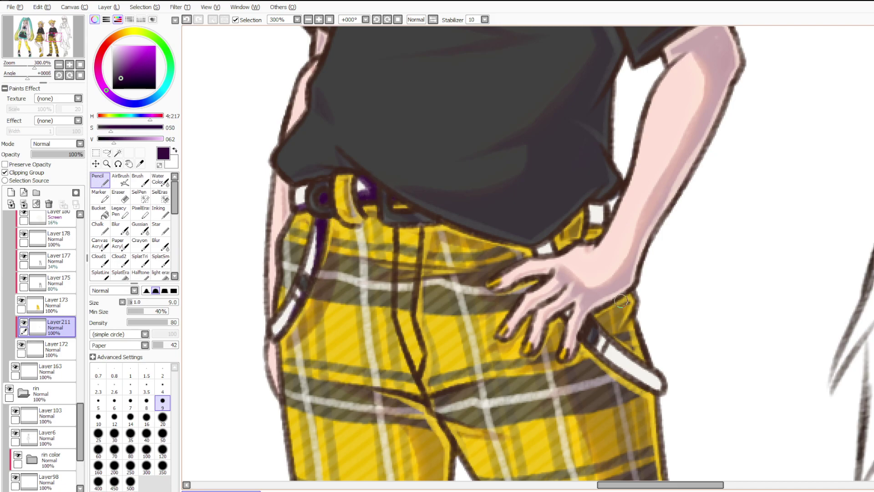
Paint dark purple shadows on the belt sections and the hanging strap beside the boy's hand resting on his hip.
mouse_move(543, 248)
mouse_down()
mouse_move(566, 248)
mouse_move(539, 249)
mouse_move(548, 250)
mouse_up()
key(ctrl+z)
mouse_move(592, 332)
mouse_down()
mouse_move(671, 383)
mouse_move(617, 351)
mouse_move(652, 376)
mouse_move(659, 392)
mouse_up()
drag(637, 362, 662, 394)
mouse_move(592, 205)
mouse_down()
mouse_move(587, 237)
mouse_move(594, 235)
mouse_up()
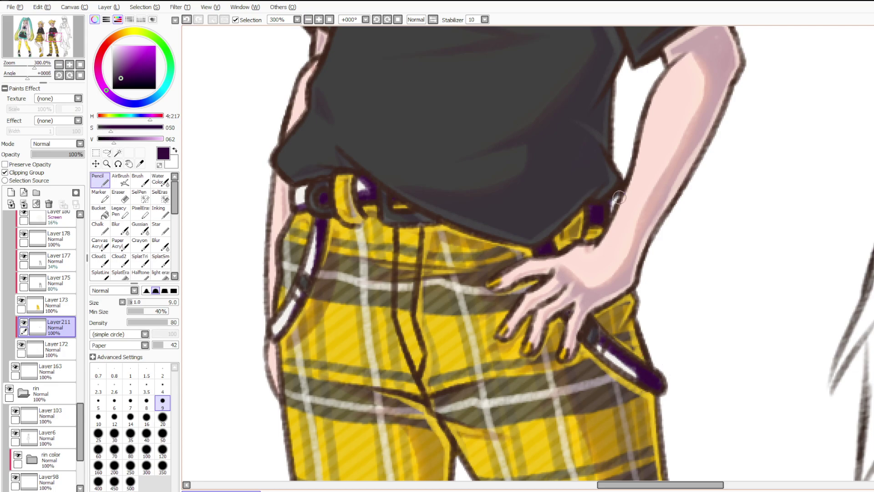
scroll(483, 116, down, 3)
scroll(458, 322, down, 2)
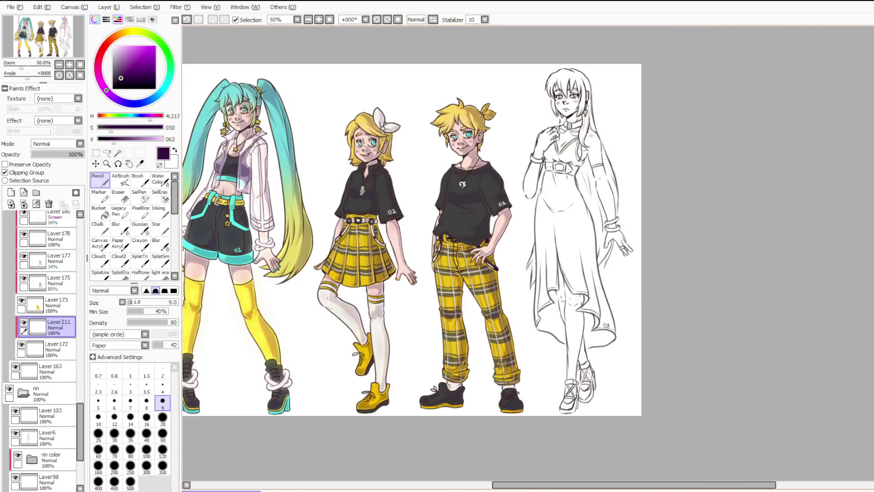
scroll(482, 87, up, 6)
drag(362, 220, 388, 196)
scroll(388, 196, down, 6)
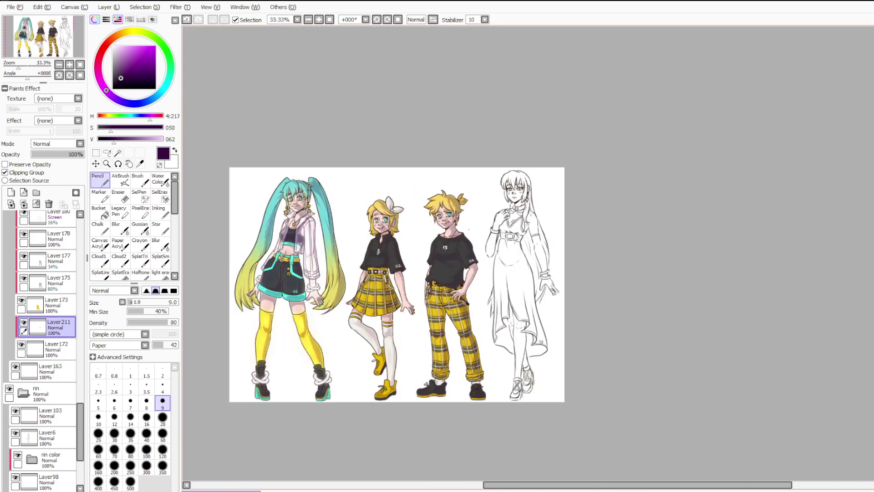
Shade both of the boy's socks in dark purple below the trouser cuffs and along the shoe openings.
scroll(443, 376, up, 5)
drag(413, 259, 445, 298)
key(ctrl+z)
mouse_move(424, 259)
mouse_down()
mouse_move(509, 259)
mouse_move(419, 236)
mouse_move(500, 254)
mouse_up()
drag(415, 233, 511, 261)
drag(435, 269, 457, 293)
drag(410, 251, 464, 301)
drag(446, 268, 489, 269)
mouse_move(401, 251)
mouse_down()
mouse_move(486, 268)
mouse_move(466, 289)
mouse_up()
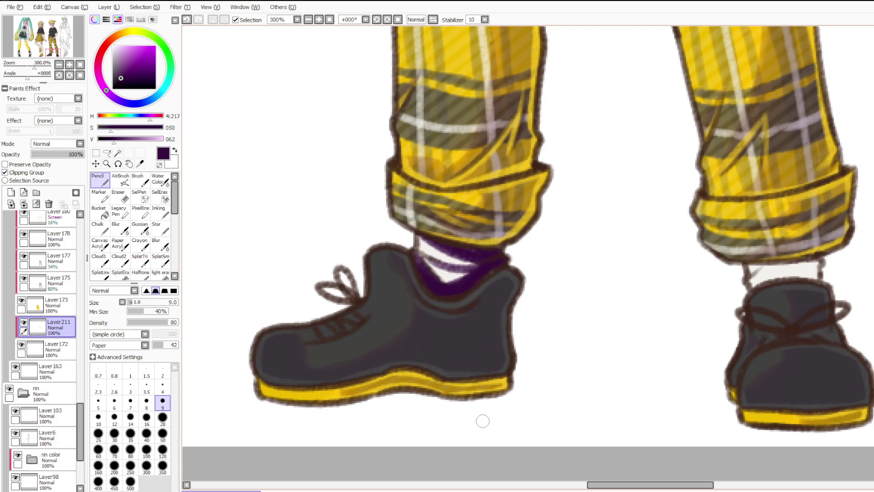
drag(603, 485, 629, 485)
mouse_move(588, 272)
mouse_down()
mouse_move(637, 255)
mouse_move(669, 279)
mouse_up()
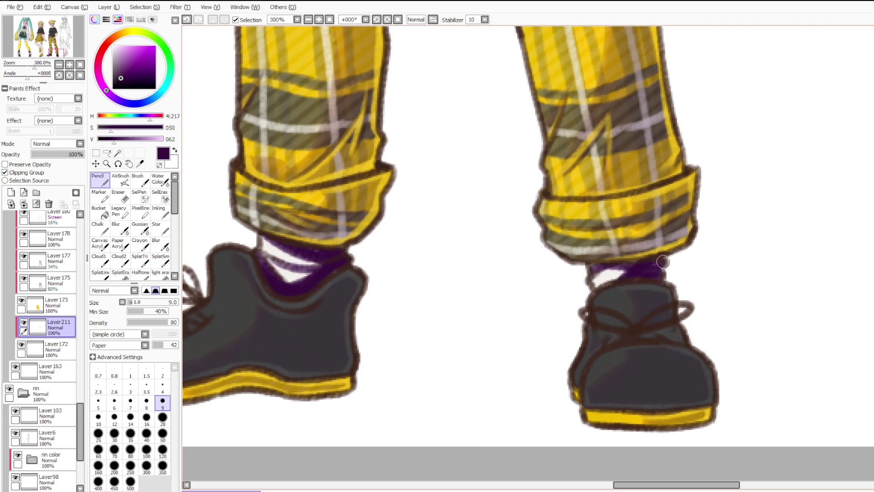
Set Layer211 to 20% opacity, then copy its shadows and paste them into a new layer above it.
click(41, 154)
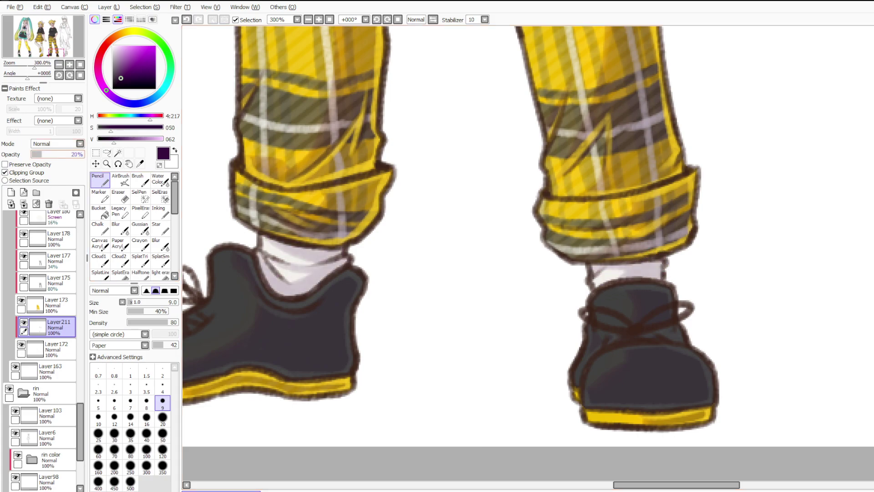
key(ctrl)
scroll(417, 292, down, 5)
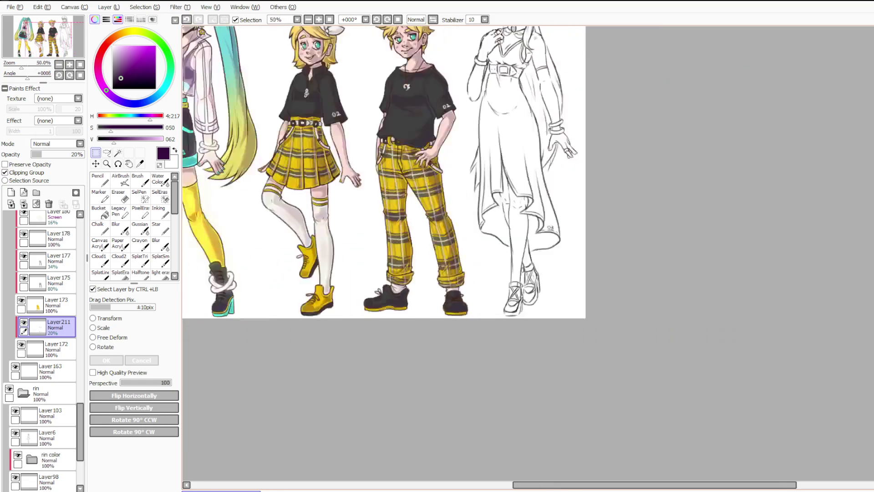
drag(514, 324, 259, 22)
scroll(326, 155, down, 2)
scroll(339, 118, up, 2)
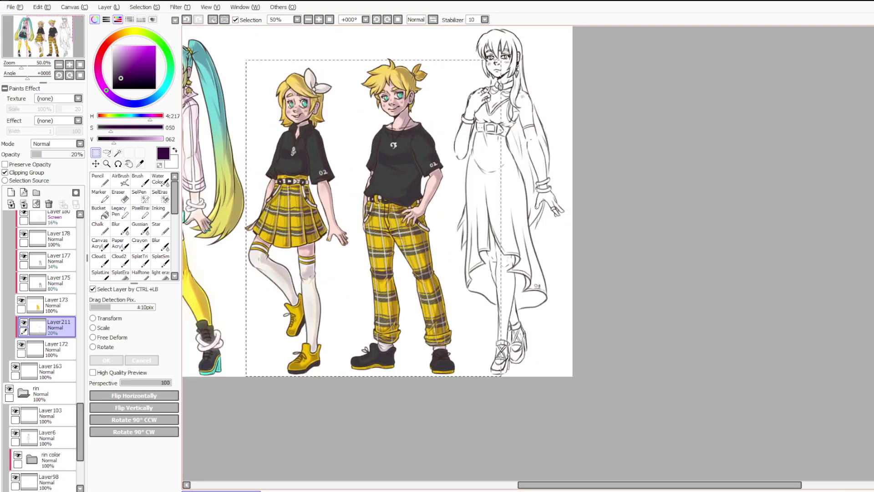
key(ctrl+c)
key(ctrl+v)
key(ctrl+d)
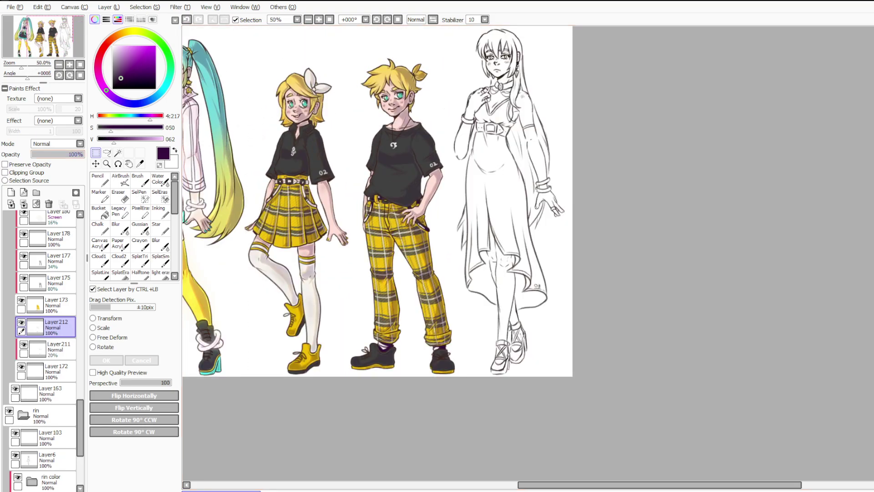
Add a clipped layer above the pasted shadows and choose an orange (S 210, V 255) for the Pencil.
click(11, 192)
click(18, 173)
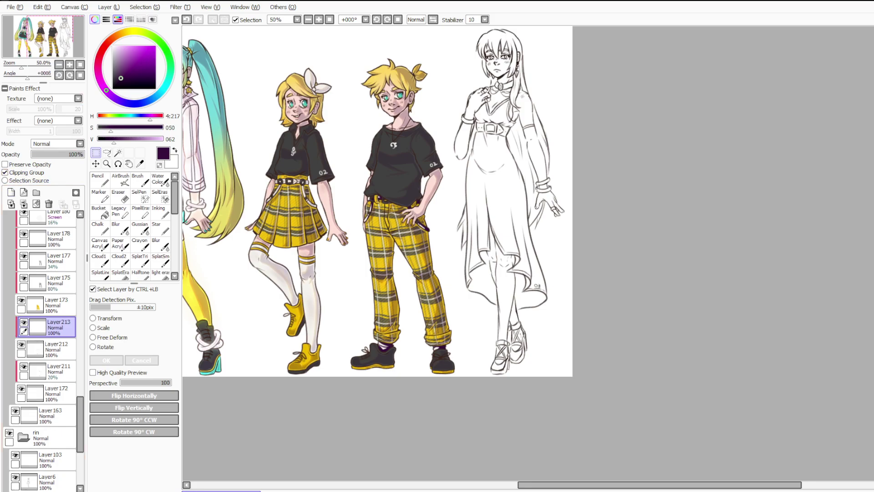
click(121, 34)
click(148, 46)
scroll(396, 100, up, 6)
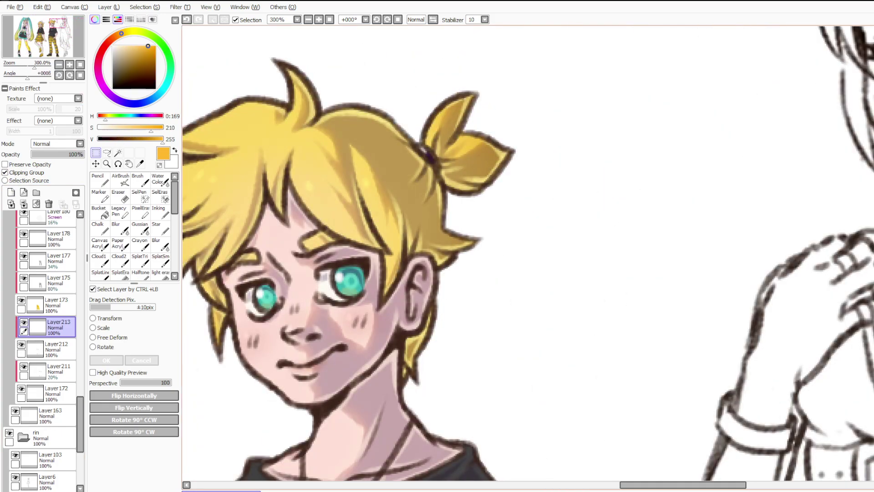
key(n)
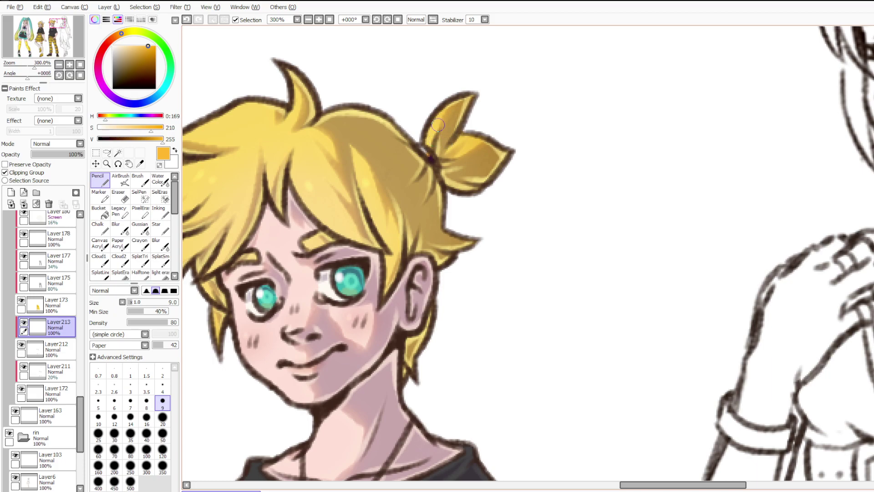
Try orange pencil lines along the shadow edges of the boy's belt and both hanging straps.
scroll(438, 125, down, 6)
scroll(448, 222, up, 6)
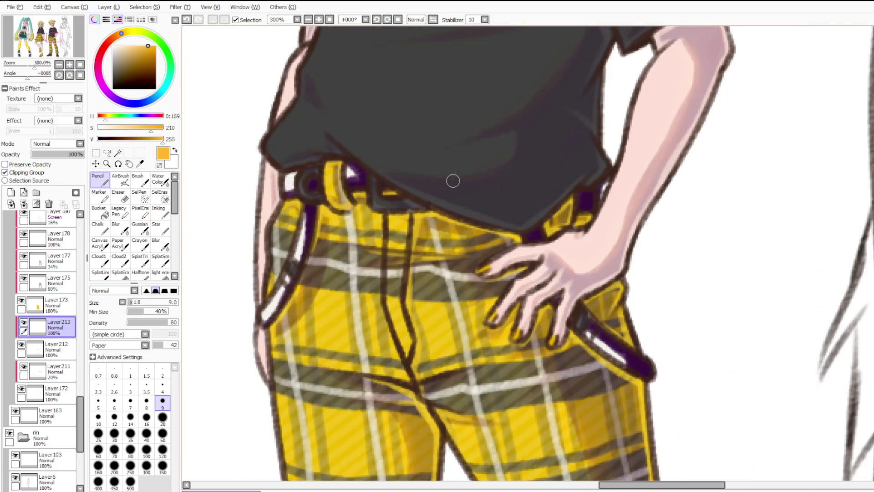
drag(348, 173, 352, 169)
drag(308, 210, 300, 264)
key(ctrl+z)
mouse_move(308, 209)
mouse_down()
mouse_move(301, 258)
mouse_move(267, 320)
mouse_up()
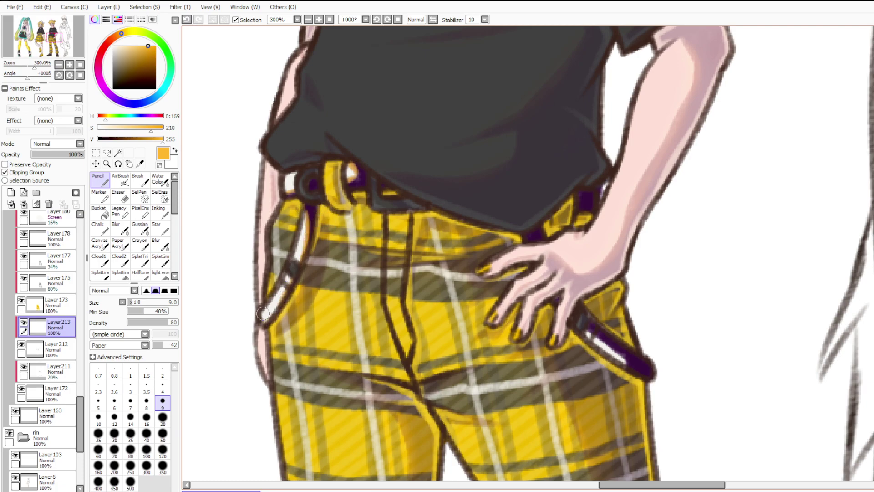
drag(583, 324, 628, 368)
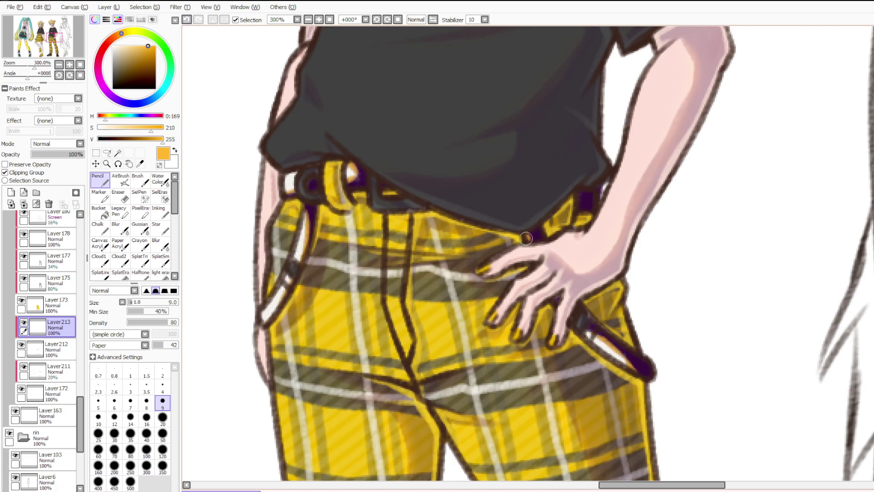
Try orange pencil lines along the shadow edges on both of the boy's socks.
scroll(594, 214, down, 6)
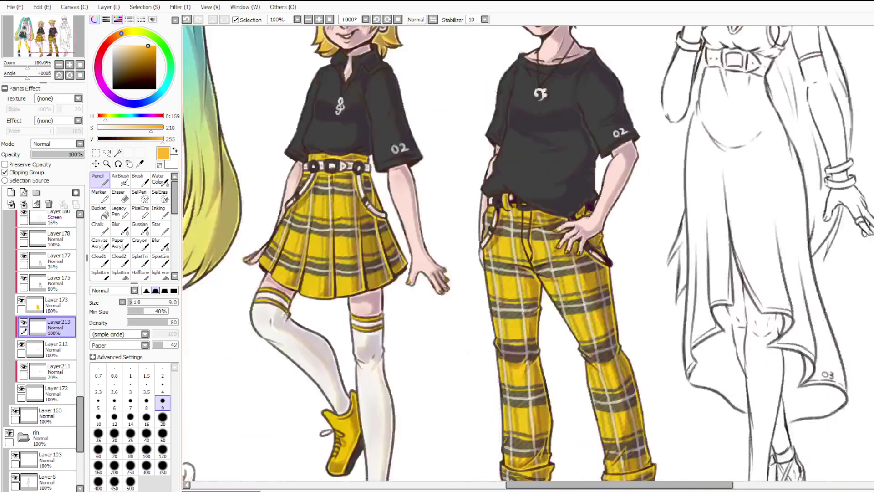
scroll(571, 372, up, 8)
scroll(446, 385, down, 1)
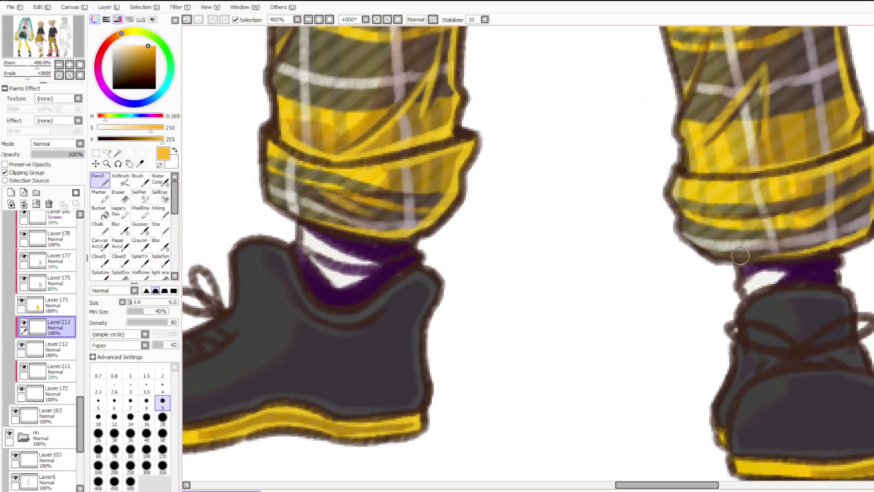
drag(742, 279, 799, 275)
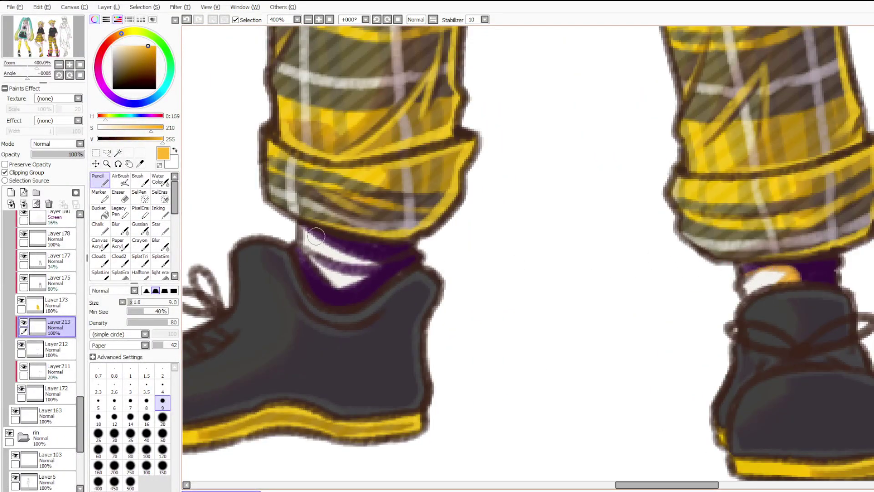
drag(312, 234, 376, 264)
mouse_move(311, 252)
mouse_down()
mouse_move(364, 272)
mouse_move(334, 289)
mouse_move(298, 248)
mouse_up()
key(ctrl+z)
mouse_move(317, 259)
mouse_down()
mouse_move(340, 272)
mouse_move(357, 267)
mouse_up()
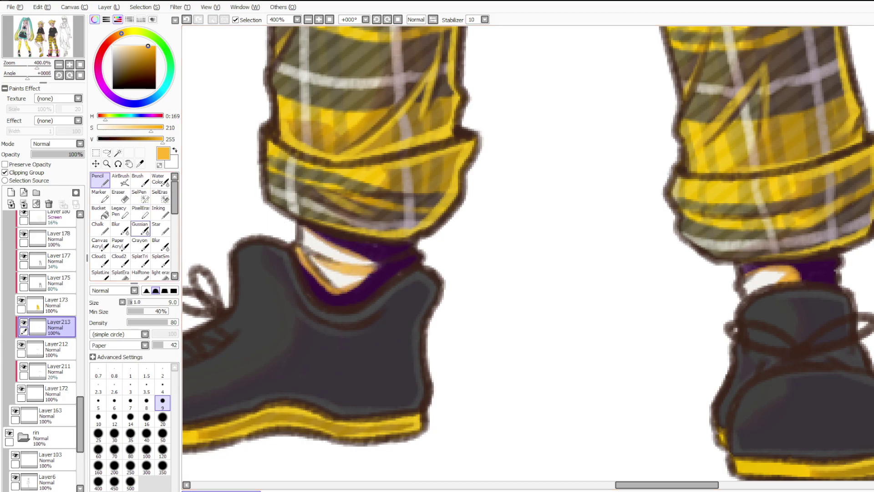
Delete the orange line layer, then clip the pasted shadow layer and set it to Multiply, previewing it at 13% opacity.
click(141, 228)
scroll(856, 332, down, 5)
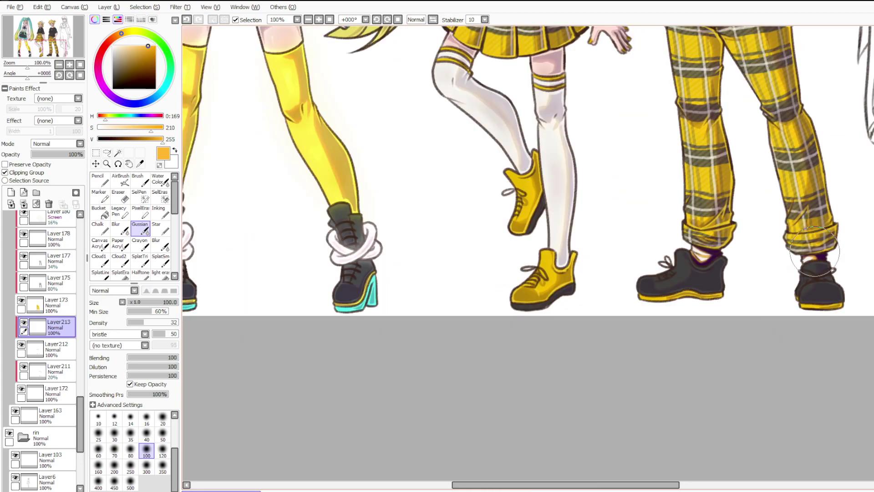
scroll(609, 342, down, 5)
scroll(728, 195, up, 4)
scroll(610, 274, up, 1)
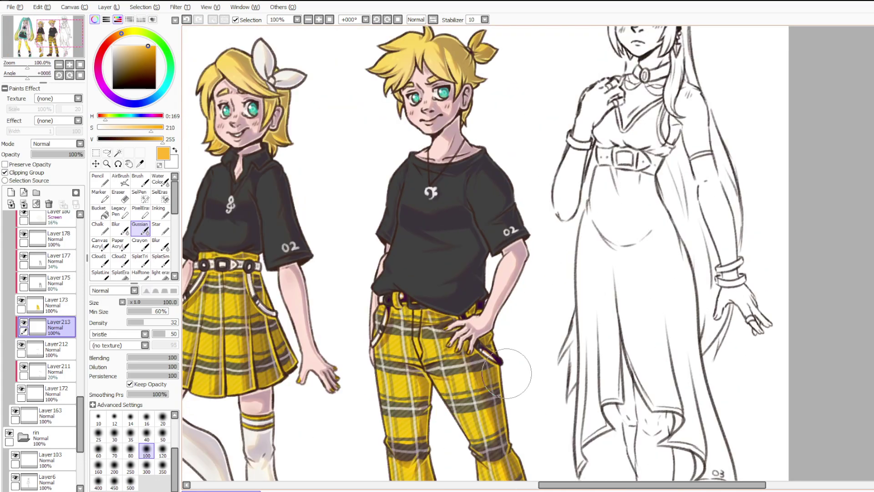
click(48, 204)
click(57, 144)
click(48, 159)
click(25, 173)
click(39, 154)
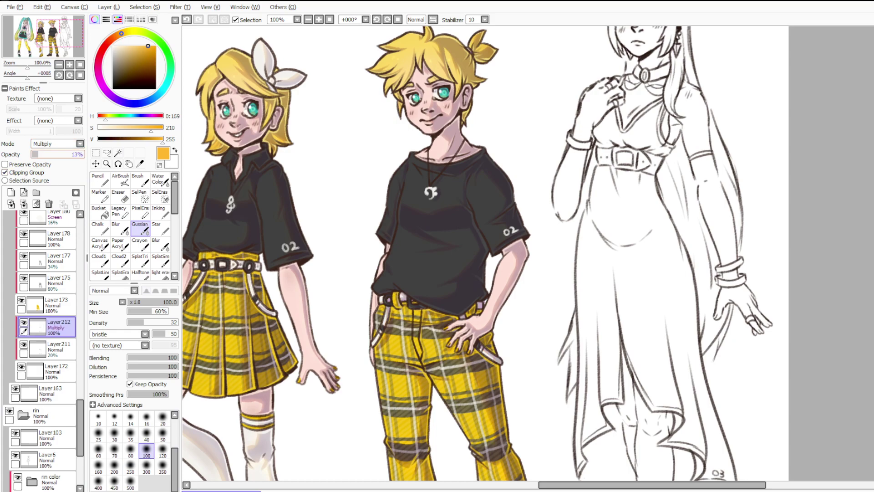
Airbrush soft orange at size 40 over the boy's belt, straps and socks on a new clipped layer above the Multiply layer.
click(11, 192)
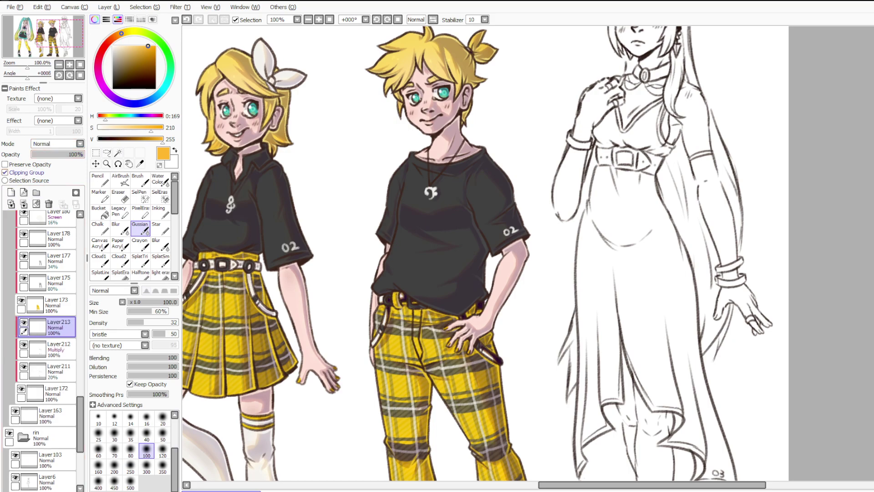
click(120, 179)
drag(421, 234, 408, 273)
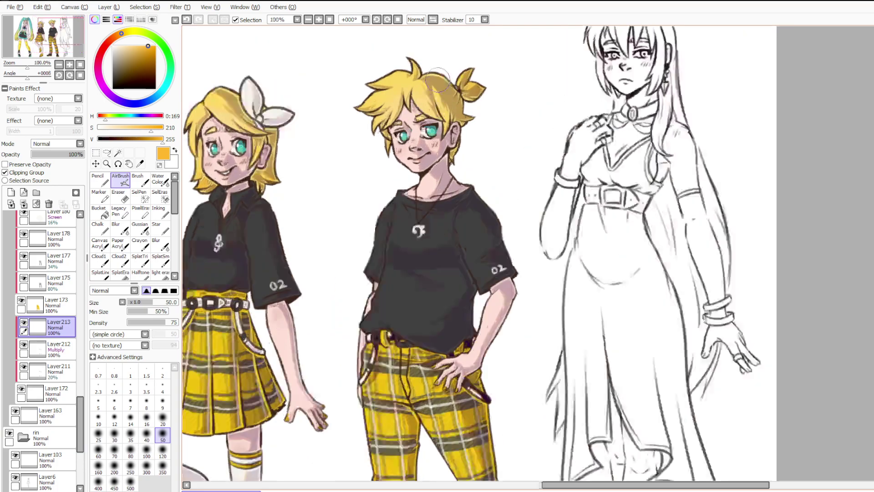
scroll(442, 66, up, 2)
scroll(503, 63, down, 3)
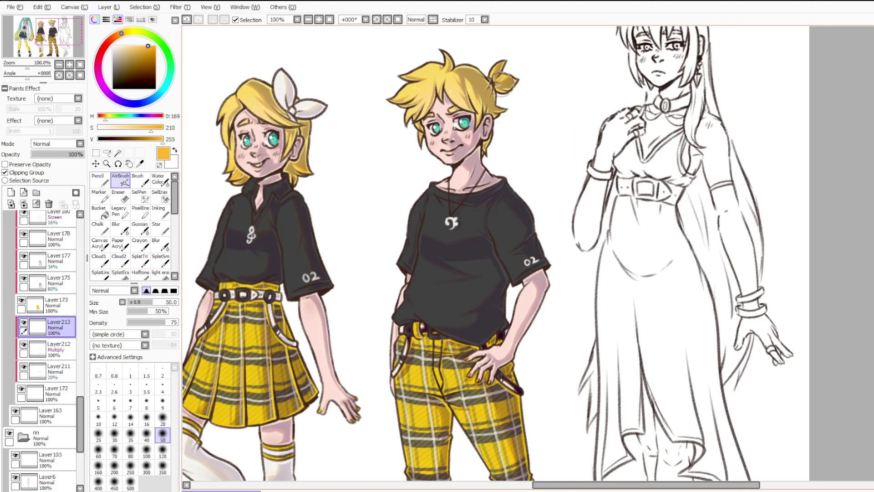
scroll(446, 414, up, 4)
click(146, 434)
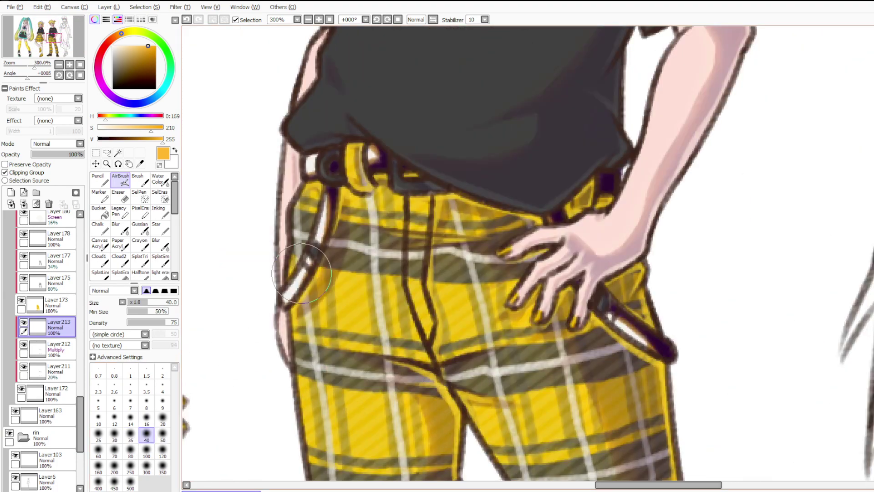
drag(381, 146, 308, 184)
drag(612, 319, 667, 353)
scroll(512, 178, down, 3)
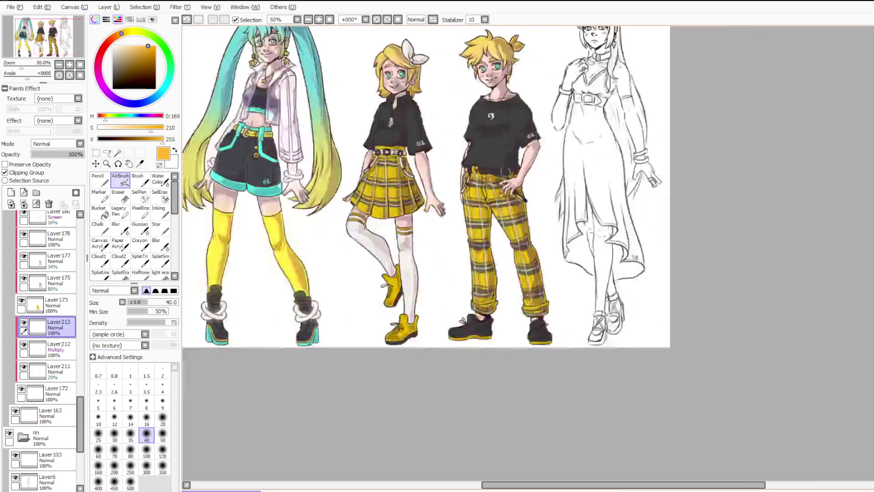
scroll(501, 273, up, 3)
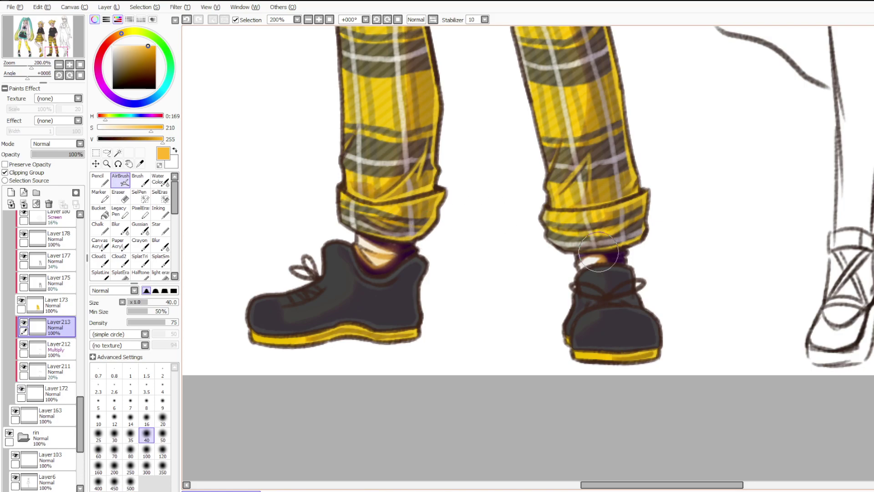
Set the airbrushed orange layer to Lumi & Shade at 10% opacity and the Multiply shadow layer to 15% opacity.
click(80, 144)
click(58, 155)
click(37, 154)
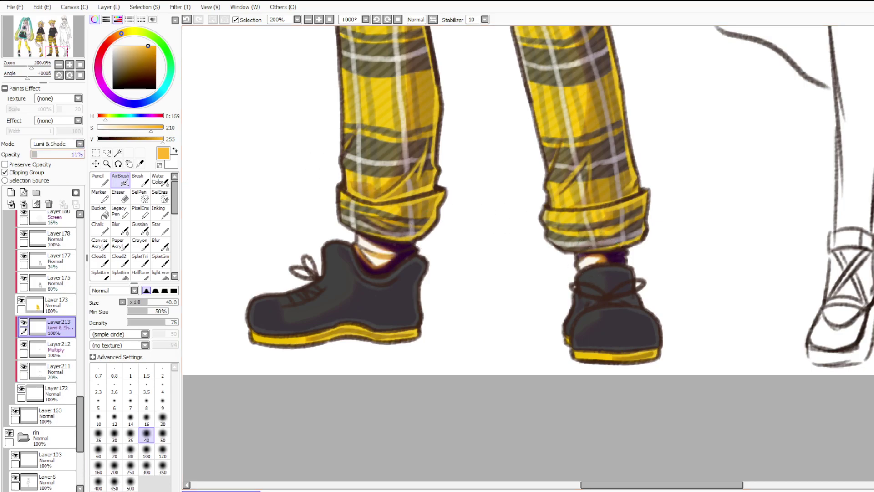
click(58, 349)
click(40, 155)
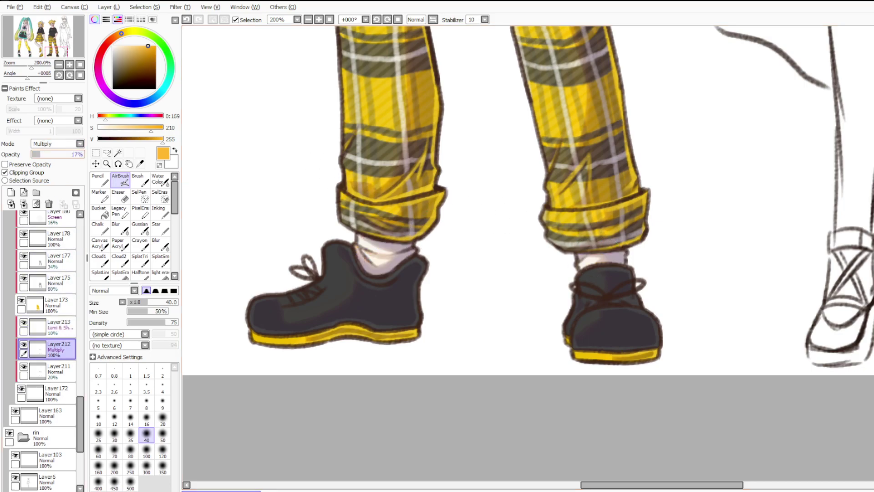
scroll(482, 258, down, 4)
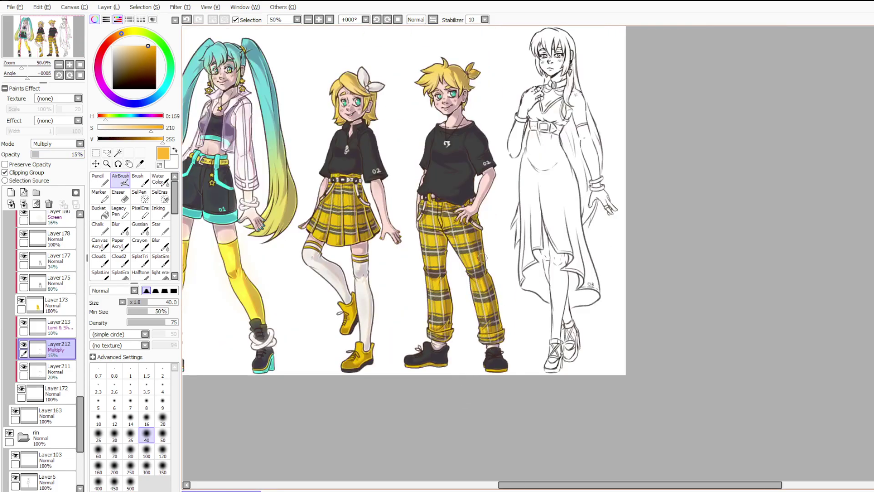
Sample the off-white of the girl's sock and add a new clipped layer above the boy's Lumi & Shade layer.
alt+click(308, 257)
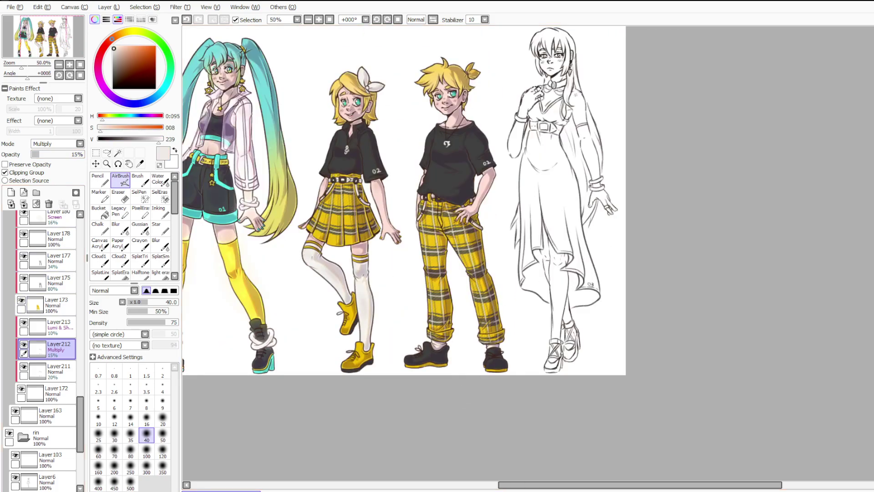
scroll(355, 305, up, 2)
scroll(380, 301, up, 2)
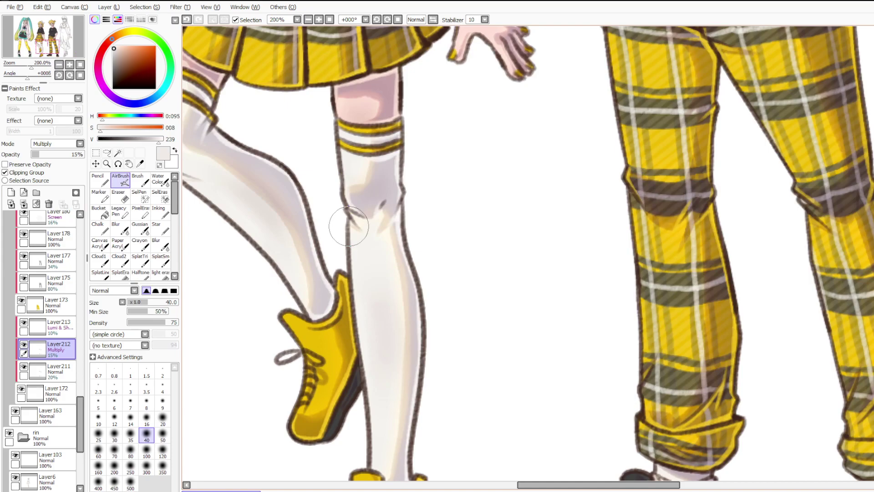
alt+click(362, 246)
click(11, 192)
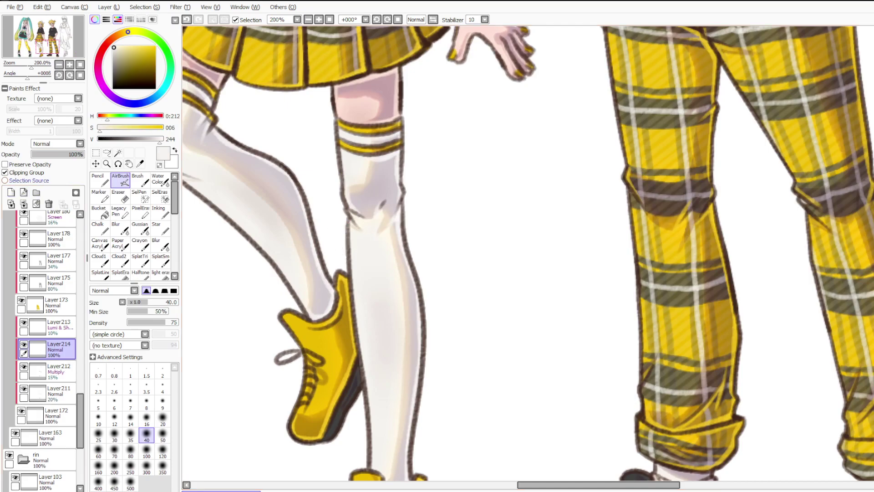
drag(57, 349, 57, 321)
Draw off-white highlights with the Pencil at size 7 on both of the boy's ankle socks.
scroll(304, 223, down, 2)
scroll(504, 379, up, 4)
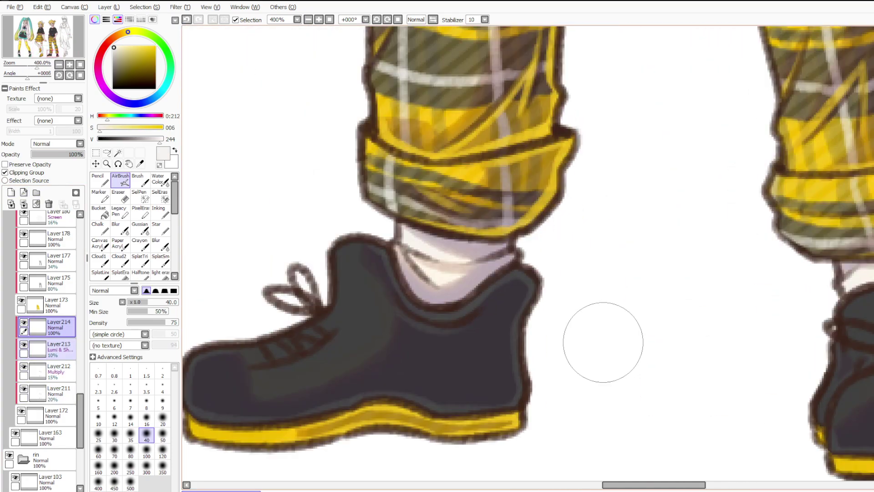
key(n)
drag(402, 222, 526, 244)
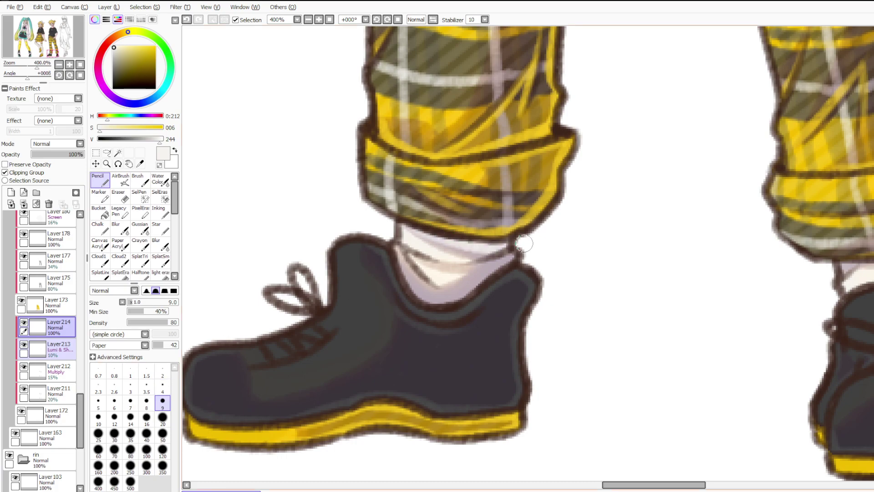
click(130, 403)
key(ctrl+z)
drag(412, 226, 507, 242)
mouse_move(507, 244)
mouse_down()
mouse_move(470, 246)
mouse_move(444, 301)
mouse_move(401, 275)
mouse_up()
mouse_move(390, 246)
mouse_down()
mouse_move(426, 284)
mouse_move(419, 261)
mouse_move(436, 277)
mouse_move(410, 257)
mouse_move(455, 264)
mouse_up()
key(ctrl+z)
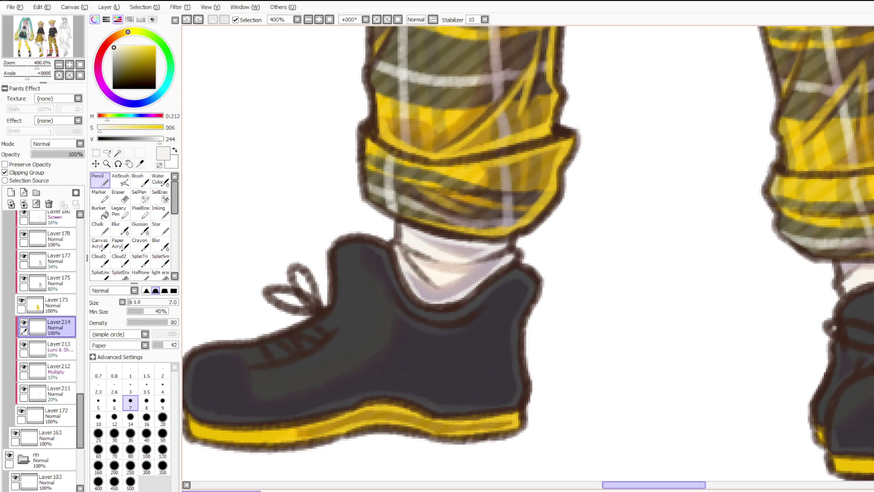
drag(624, 484, 678, 484)
drag(436, 272, 549, 256)
mouse_move(468, 263)
mouse_down()
mouse_move(532, 274)
mouse_move(461, 294)
mouse_up()
Add off-white pencil highlights to the boy's hanging straps and the white parts of his belt.
scroll(462, 293, down, 5)
scroll(392, 119, up, 5)
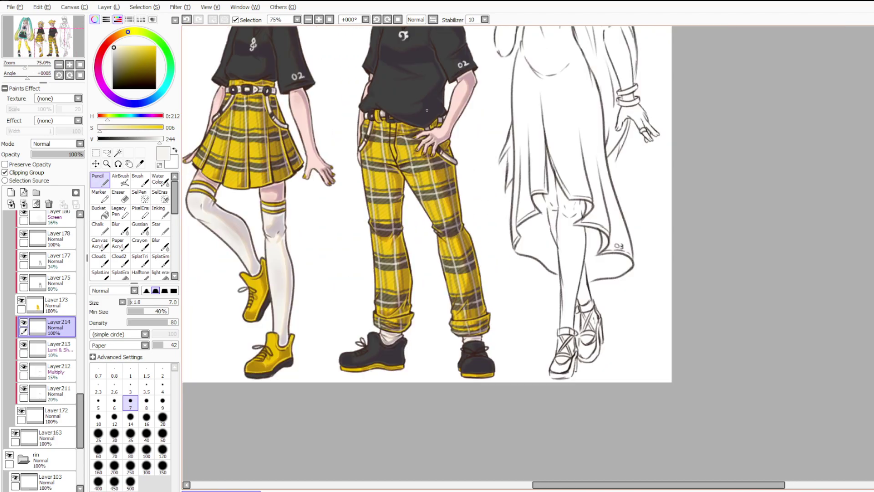
drag(309, 126, 300, 164)
mouse_move(311, 94)
mouse_down()
mouse_move(304, 85)
mouse_move(271, 107)
mouse_up()
mouse_move(357, 61)
mouse_down()
mouse_move(377, 71)
mouse_move(381, 93)
mouse_move(348, 93)
mouse_up()
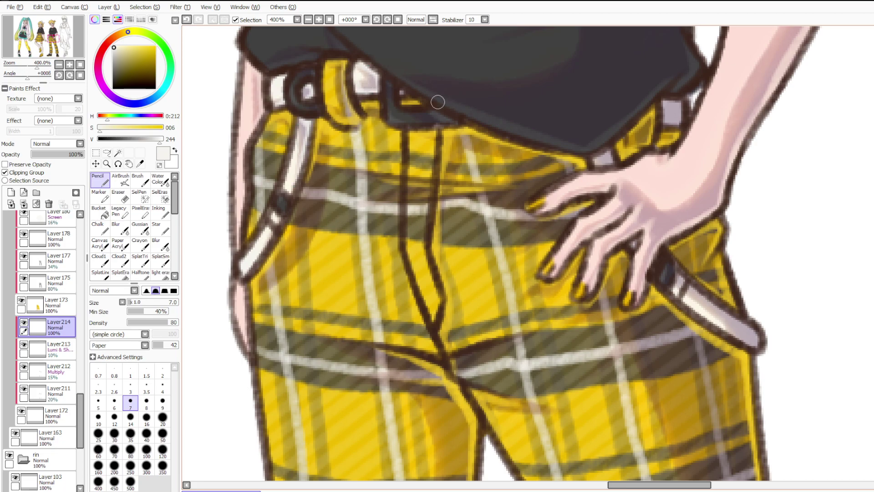
key(ctrl+z)
drag(594, 156, 611, 163)
mouse_move(665, 102)
mouse_down()
mouse_move(663, 124)
mouse_move(680, 121)
mouse_move(667, 124)
mouse_up()
mouse_move(686, 283)
mouse_down()
mouse_move(754, 329)
mouse_move(749, 343)
mouse_move(727, 329)
mouse_up()
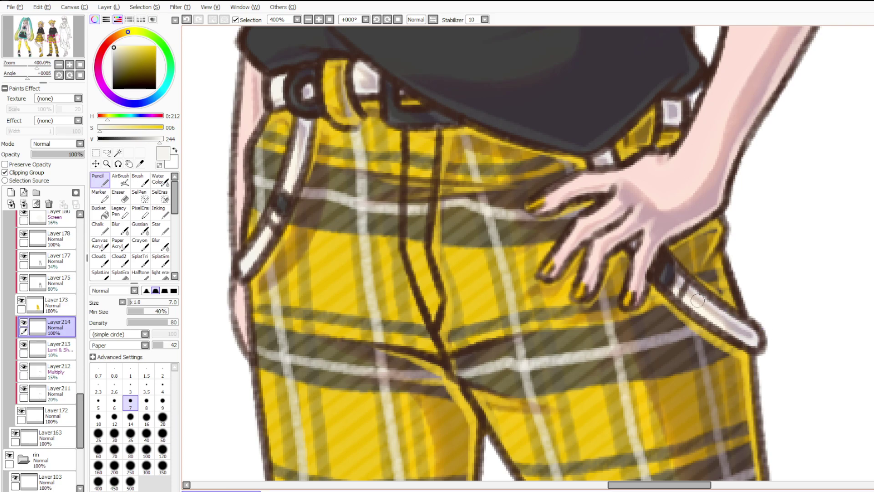
scroll(697, 300, down, 8)
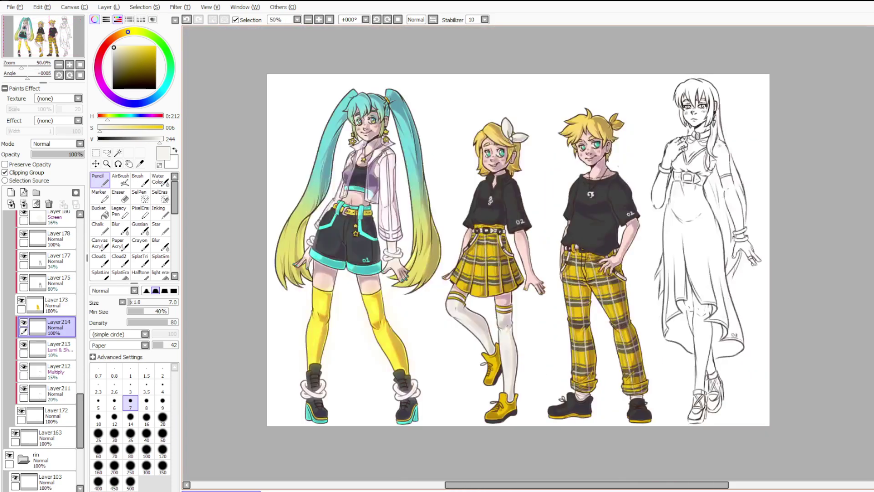
scroll(594, 81, up, 8)
key(ctrl+z)
drag(559, 104, 552, 99)
Add a new layer at the top of the len color folder and choose a dark red.
scroll(576, 93, down, 6)
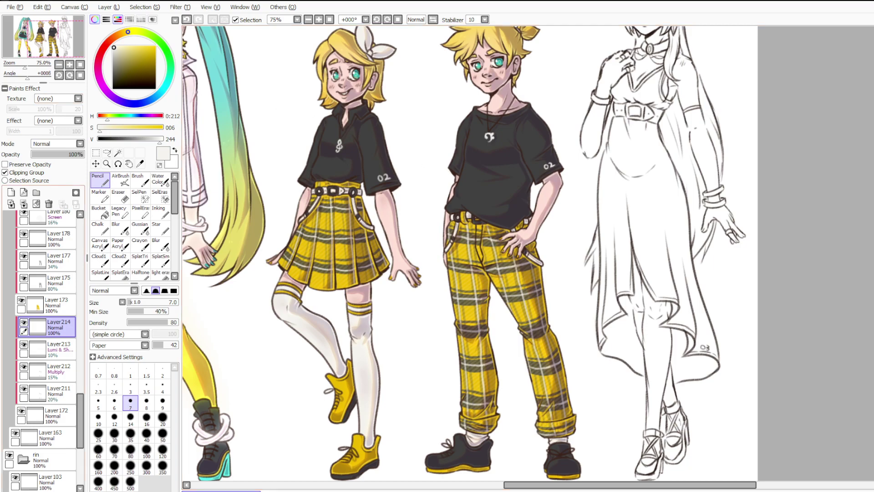
scroll(46, 350, up, 10)
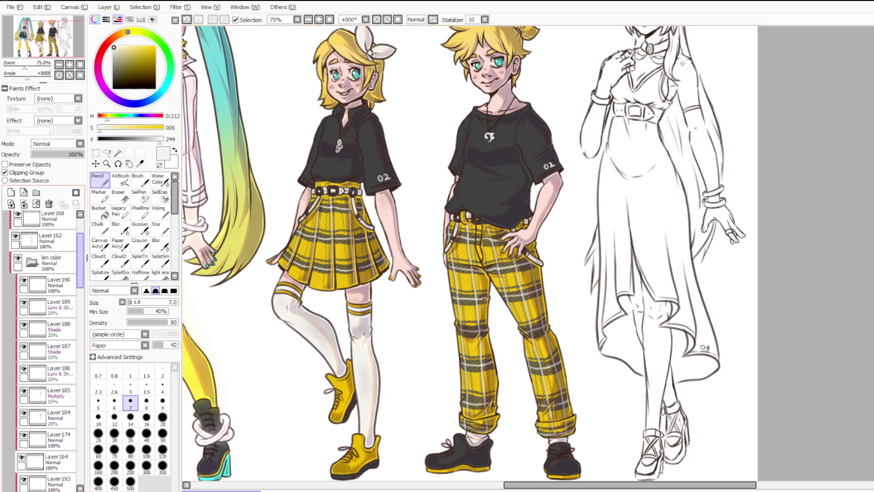
click(11, 192)
key(ctrl+z)
click(11, 192)
click(102, 52)
click(141, 75)
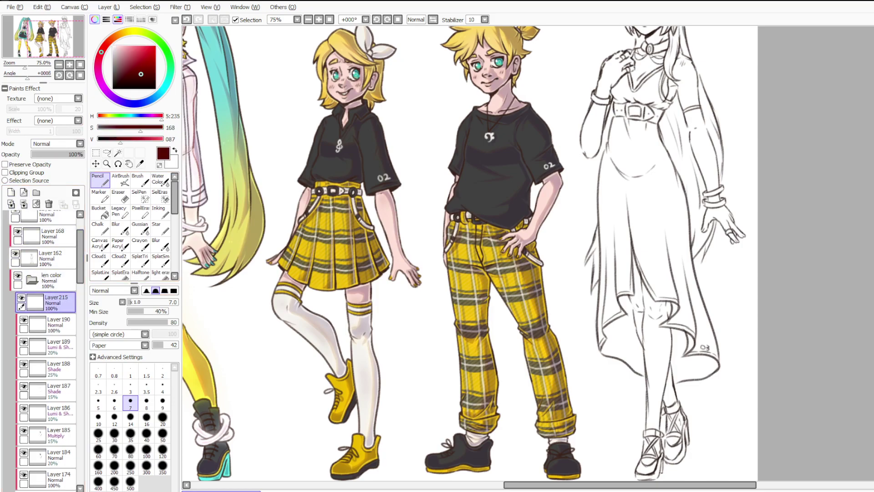
Paint dark red patches with the Pencil at size 50 over both knees of the boy's plaid trousers.
click(162, 433)
mouse_move(466, 330)
mouse_down()
mouse_move(463, 296)
mouse_move(473, 318)
mouse_up()
key(ctrl+z)
key(ctrl+z)
key(ctrl+z)
key(ctrl+z)
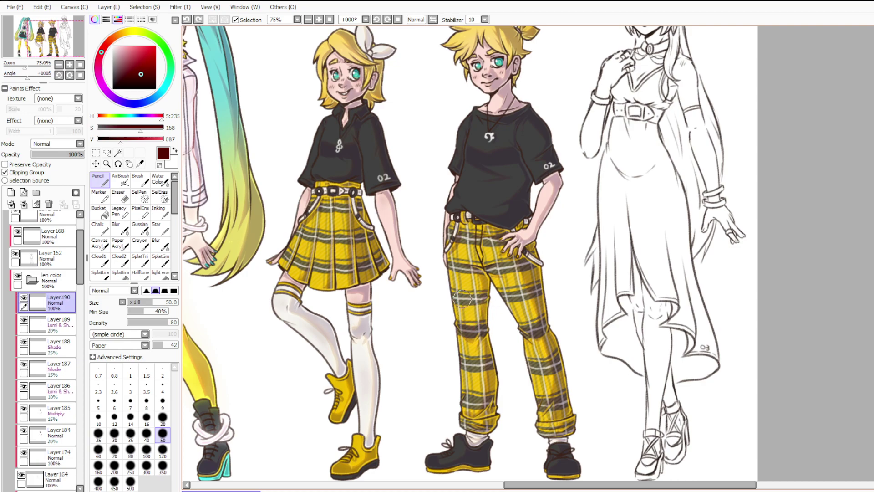
key(ctrl+y)
drag(460, 301, 475, 308)
key(ctrl+z)
mouse_move(460, 262)
mouse_down()
mouse_move(471, 307)
mouse_move(467, 255)
mouse_up()
key(ctrl+z)
mouse_move(463, 315)
mouse_down()
mouse_move(464, 284)
mouse_move(471, 317)
mouse_up()
mouse_move(531, 303)
mouse_down()
mouse_move(526, 325)
mouse_move(537, 326)
mouse_move(525, 327)
mouse_move(535, 328)
mouse_move(523, 305)
mouse_up()
drag(471, 207, 501, 213)
key(ctrl+z)
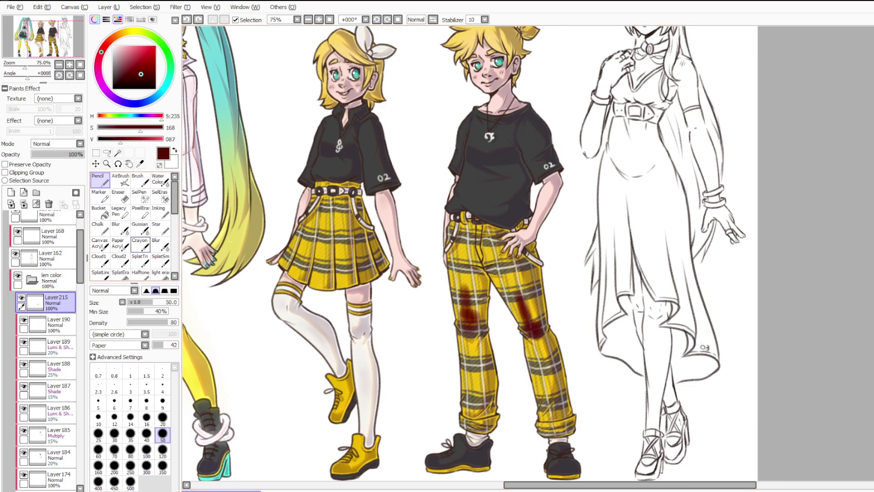
Soften the edges of the dark red knee patches with the Blur brush at size 120.
click(139, 226)
click(116, 227)
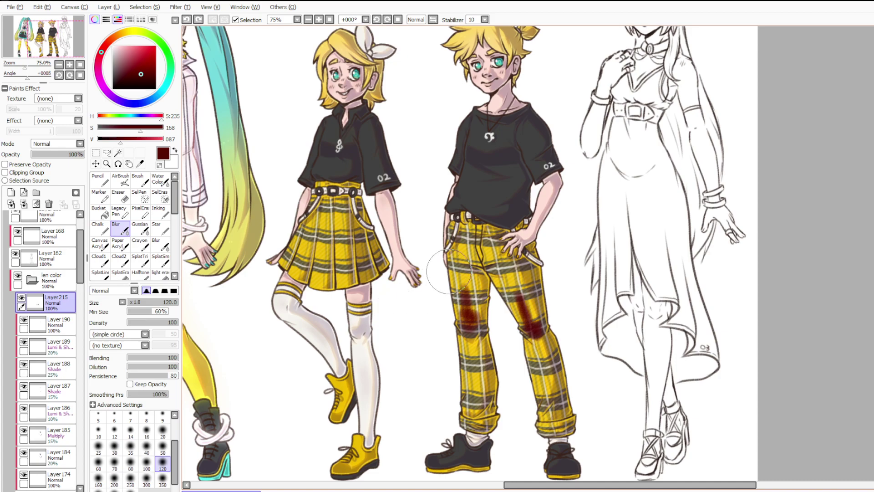
key(ctrl+z)
key(ctrl+z)
drag(453, 281, 455, 284)
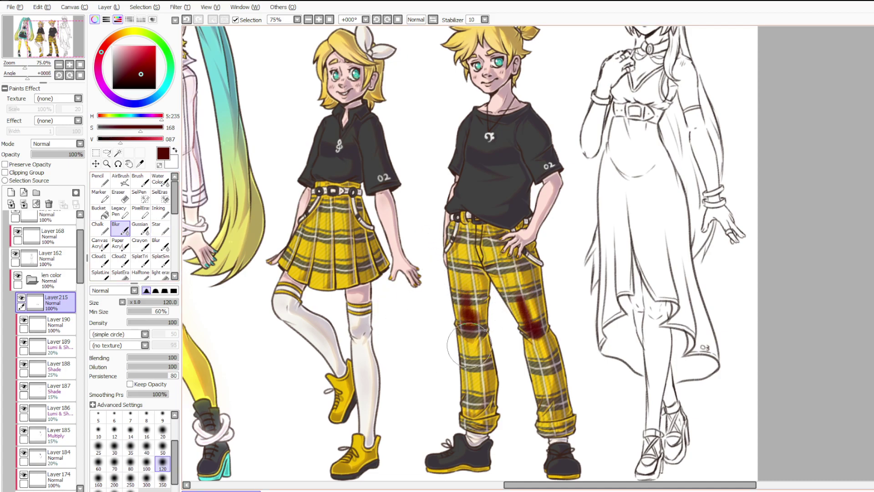
click(140, 227)
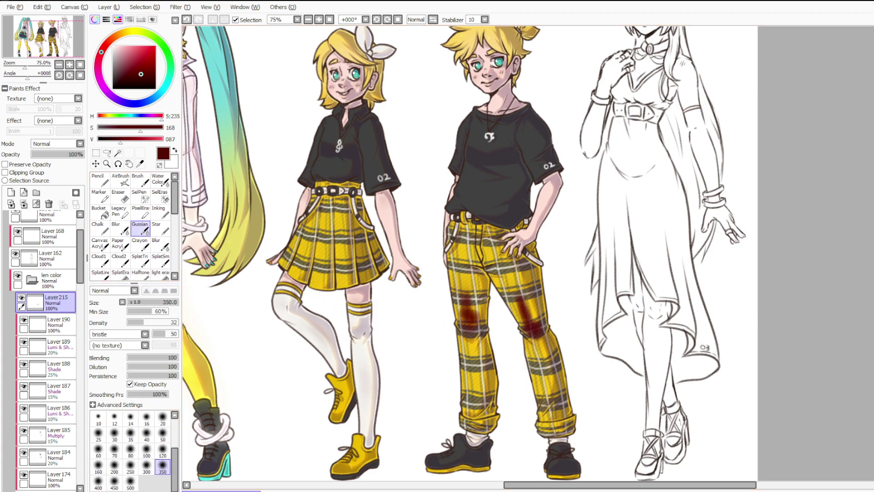
Set the knee shading layer to Multiply at 15% opacity.
click(57, 143)
click(50, 188)
click(57, 143)
click(45, 162)
drag(41, 155, 36, 154)
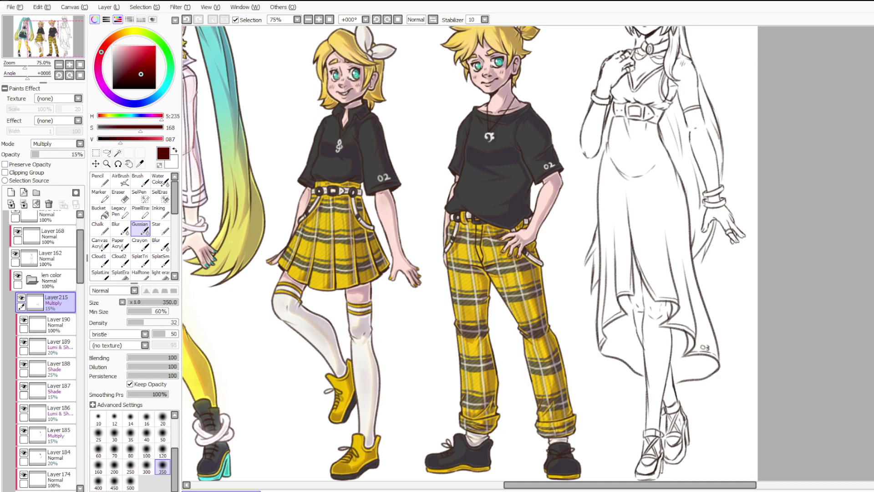
Collapse the len color, rin, miku and len layer folders.
click(32, 279)
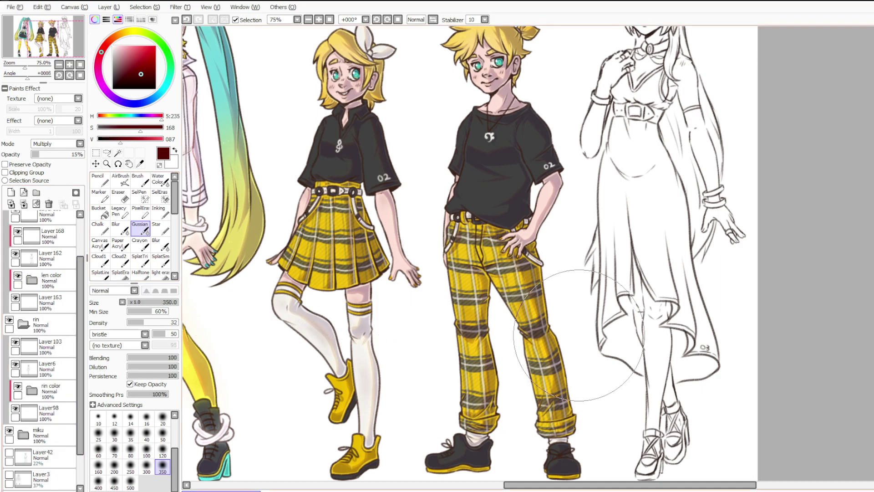
scroll(352, 260, down, 1)
scroll(397, 238, down, 1)
scroll(324, 210, up, 2)
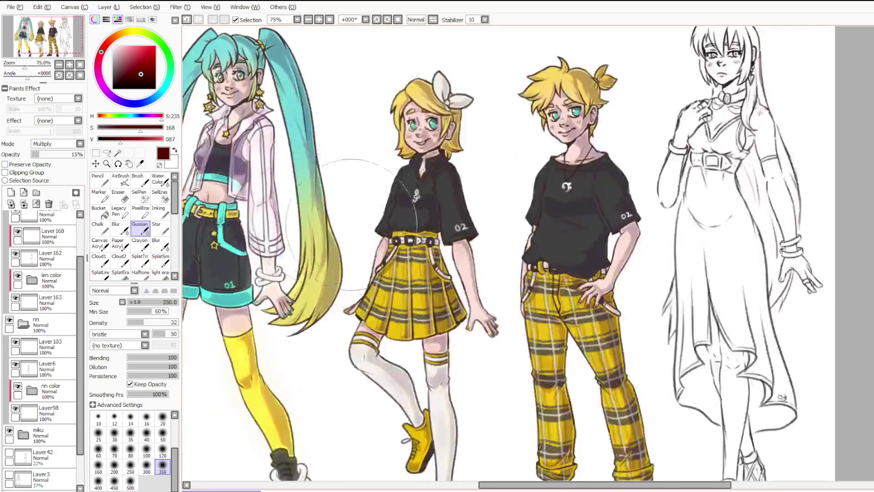
scroll(384, 230, down, 1)
click(52, 235)
click(50, 258)
click(41, 324)
click(23, 324)
click(41, 346)
click(50, 302)
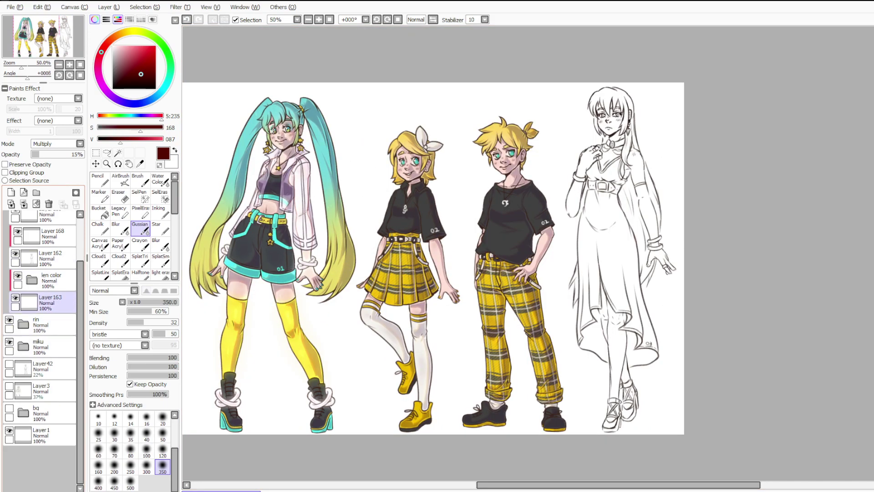
scroll(50, 305, up, 2)
click(50, 311)
click(23, 243)
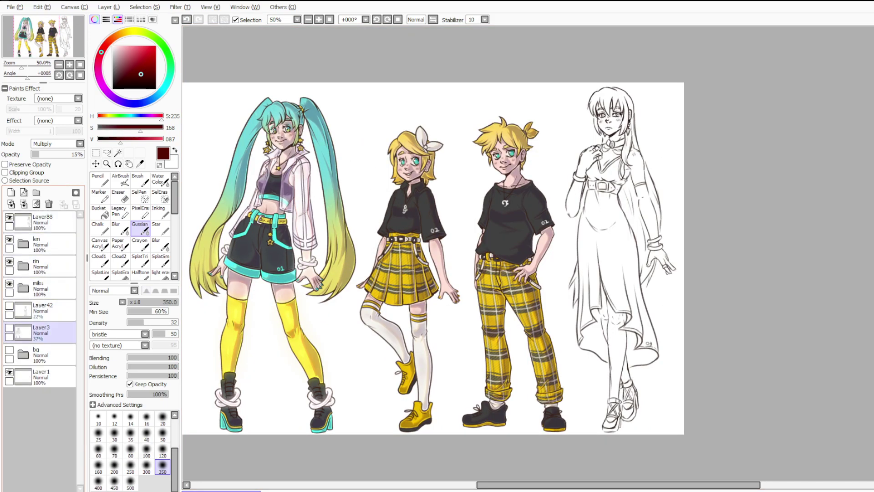
Show the bg folder so the patterned background and name labels are displayed.
click(41, 355)
click(9, 350)
key(alt+f)
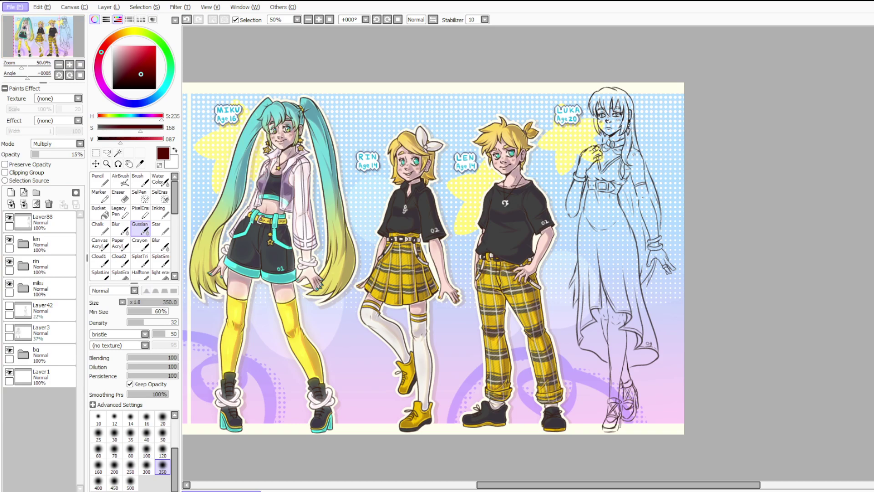
click(244, 52)
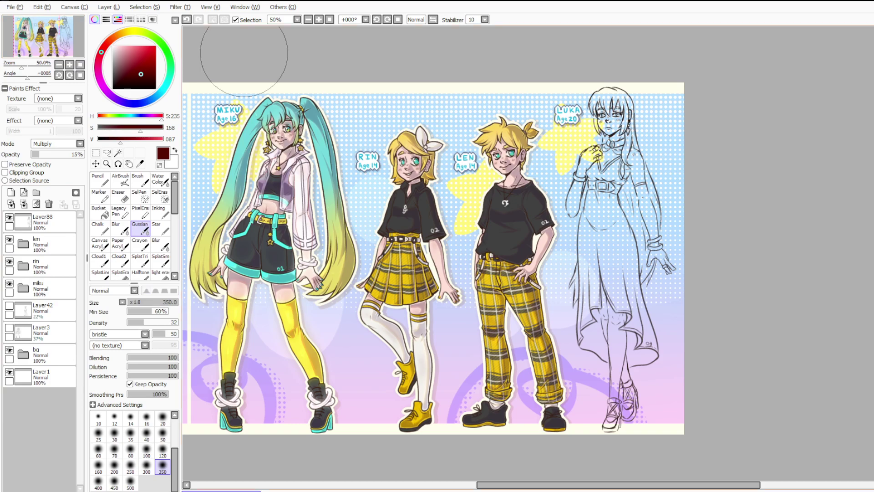
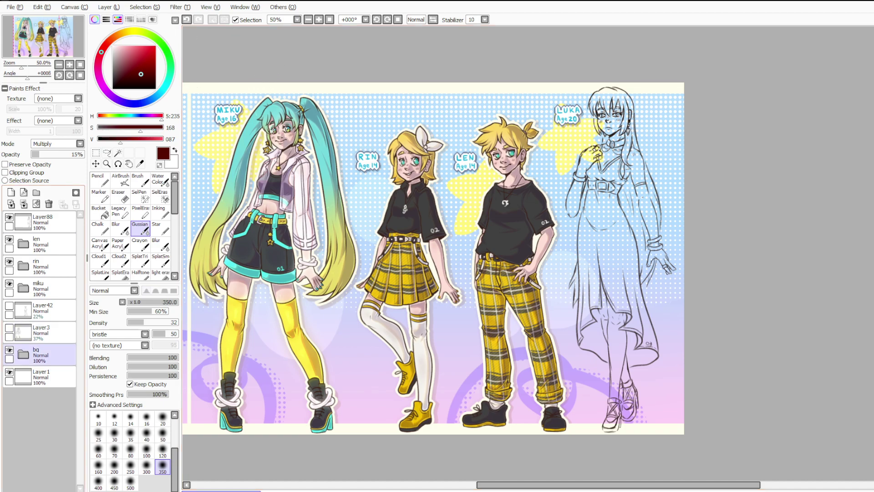
Add a new layer at the top of the bg folder and sample a dark brown from the boy's line art.
click(23, 354)
click(46, 377)
click(10, 192)
scroll(431, 108, down, 1)
scroll(342, 107, up, 1)
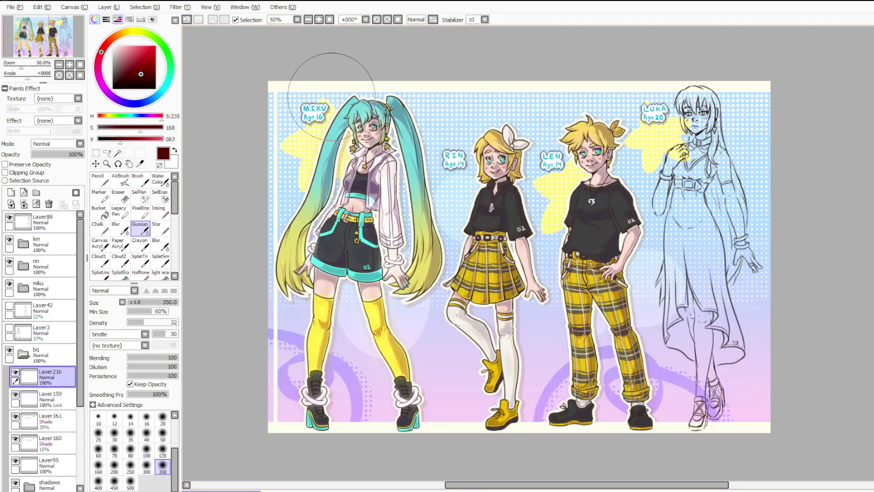
scroll(266, 97, up, 1)
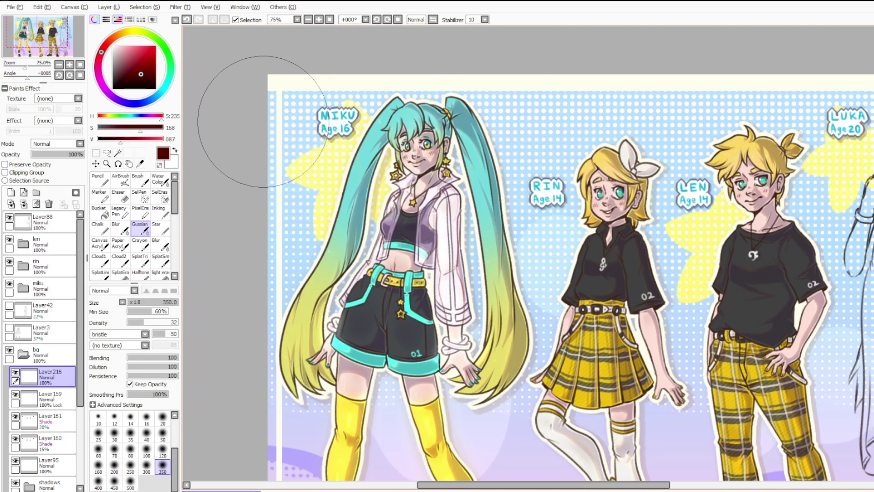
scroll(469, 152, up, 2)
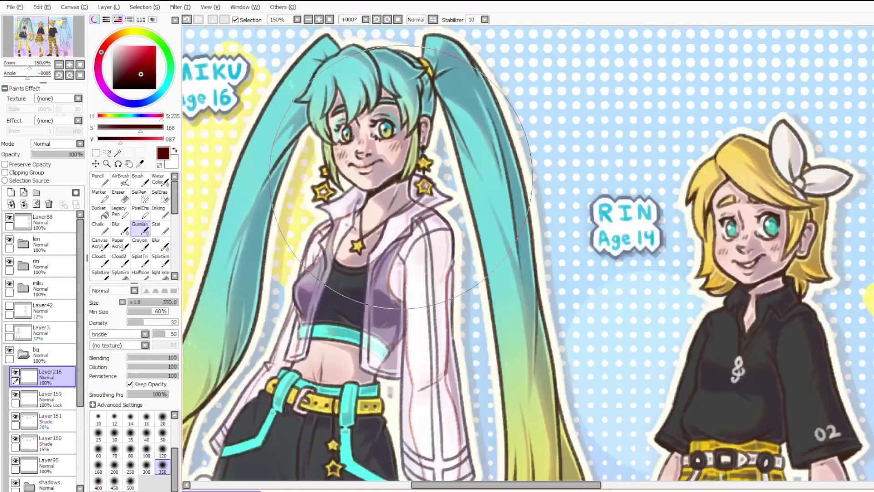
scroll(401, 177, down, 1)
scroll(815, 233, up, 2)
right_click(871, 196)
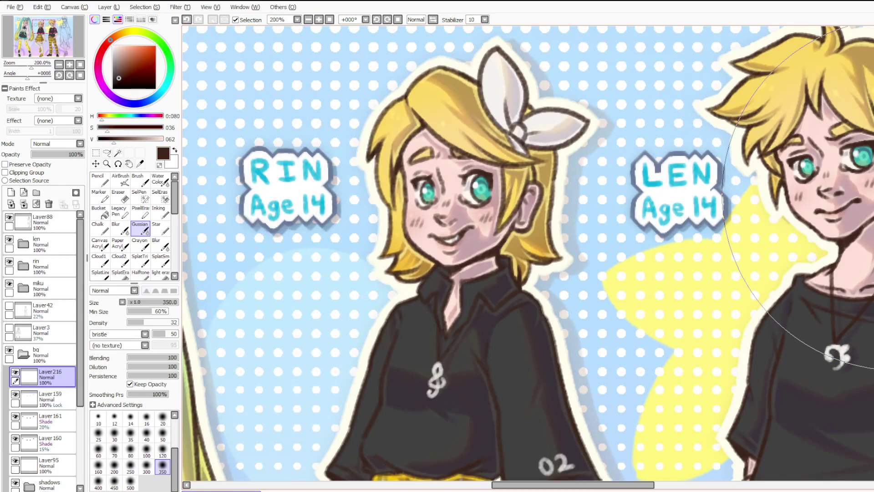
scroll(836, 250, down, 4)
scroll(517, 196, up, 5)
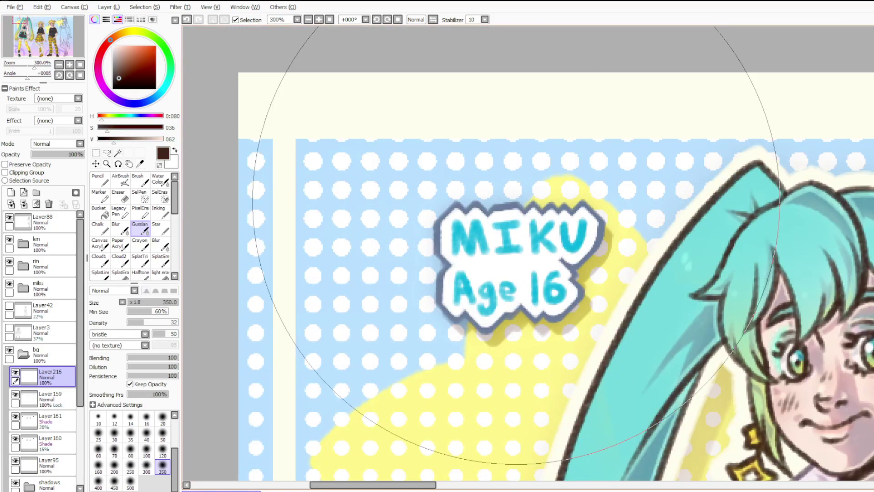
Handwrite the artist's signature with an underline flourish beside the MIKU label, using the Pencil at size 7.
drag(174, 457, 174, 427)
click(100, 180)
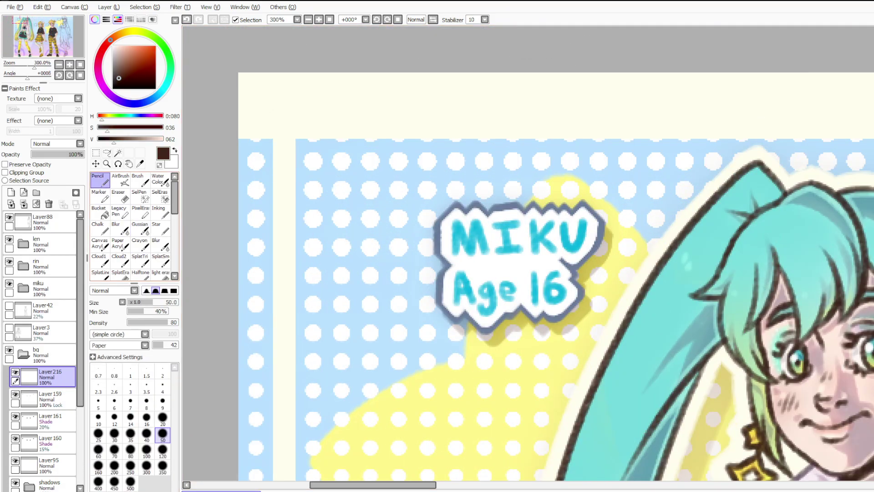
click(130, 403)
mouse_move(337, 152)
mouse_down()
mouse_move(361, 159)
mouse_move(343, 154)
mouse_move(352, 164)
mouse_move(412, 163)
mouse_move(388, 200)
mouse_move(431, 181)
mouse_up()
key(ctrl+z)
key(ctrl+z)
mouse_move(332, 180)
mouse_down()
mouse_move(429, 180)
mouse_move(387, 177)
mouse_move(422, 180)
mouse_up()
drag(342, 185, 384, 184)
Preserve the signature layer's opacity and try filling the lettering with white.
click(95, 152)
click(113, 46)
click(28, 165)
key(ctrl+f)
key(ctrl+z)
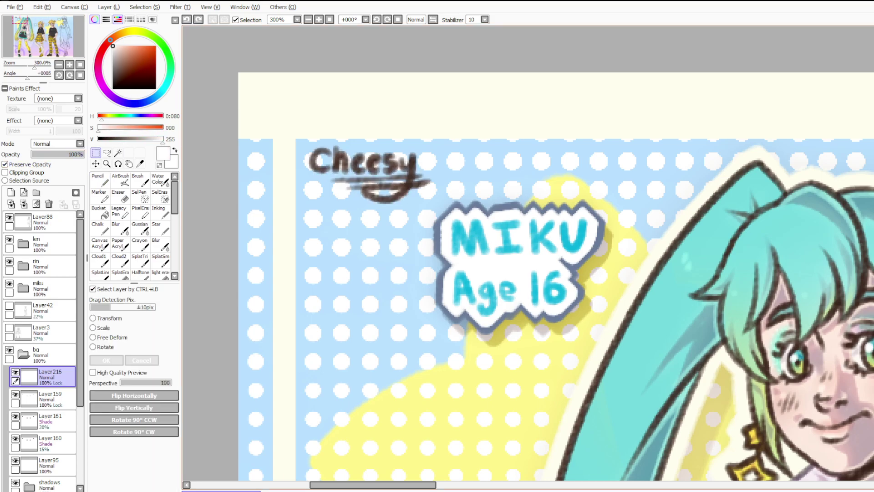
key(ctrl+y)
key(ctrl+z)
Try the MIKU label's teal on the signature, then fill the lettering with the label outline's slate blue.
right_click(460, 241)
key(ctrl+f)
right_click(490, 210)
key(ctrl+f)
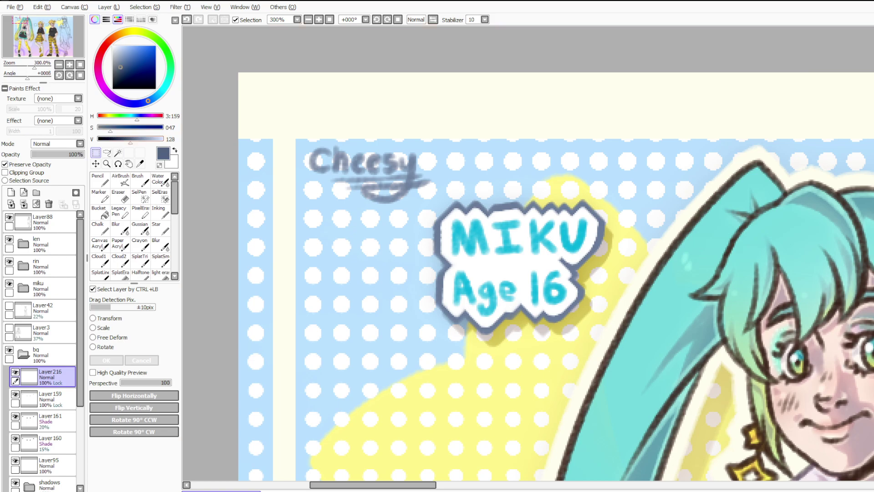
key(ctrl+f)
click(50, 159)
key(ctrl+z)
Select the signature, move it onto the cream border above the MIKU label and scale it down slightly.
drag(239, 73, 495, 224)
mouse_move(394, 155)
mouse_down()
mouse_move(335, 87)
mouse_move(335, 94)
mouse_up()
key(ctrl+t)
drag(291, 114, 339, 114)
key(Return)
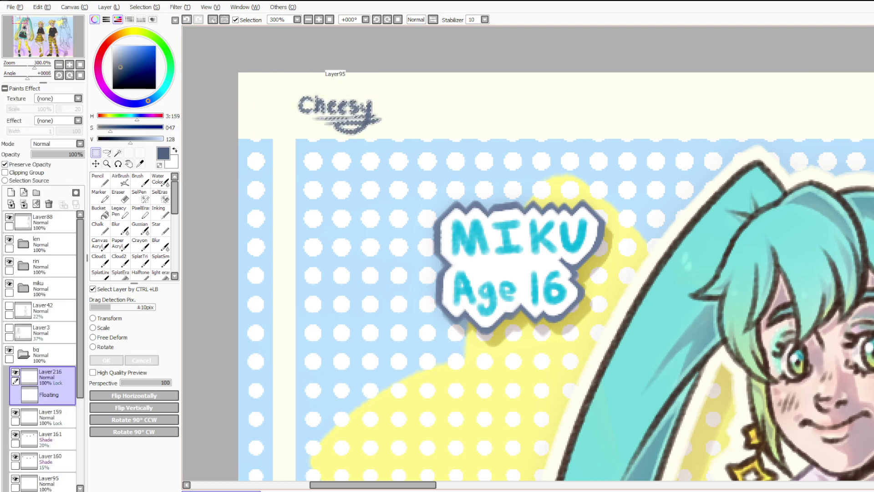
Deselect the signature and lower its layer's opacity to 39%.
key(ctrl+d)
drag(42, 154, 52, 155)
scroll(370, 88, down, 5)
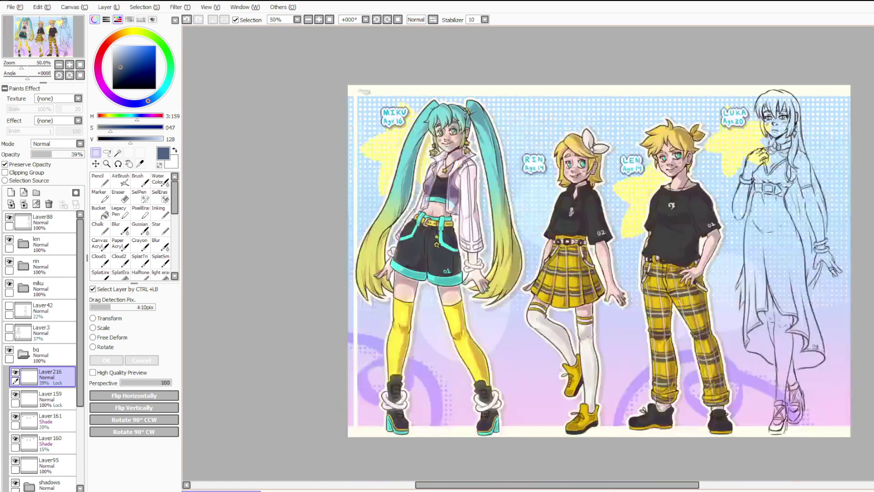
Move the signature down onto the cream border at the illustration's lower-left corner and deselect it.
scroll(523, 216, down, 1)
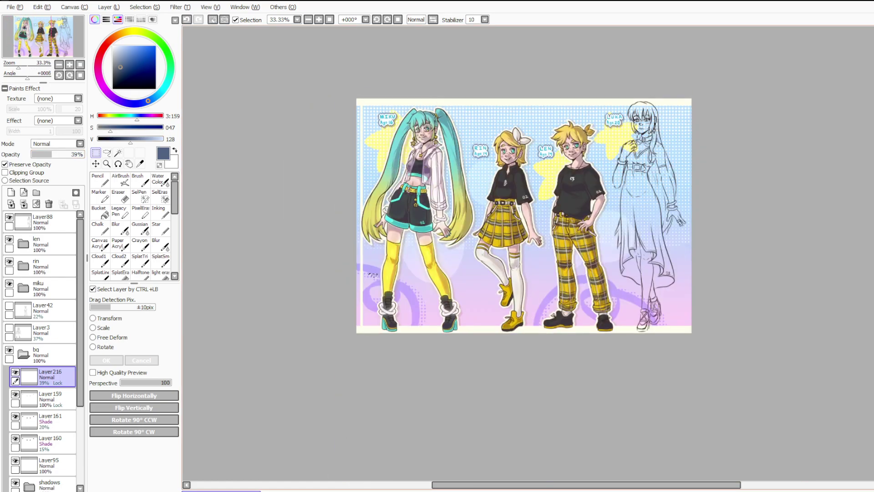
scroll(366, 331, up, 7)
drag(366, 330, 349, 320)
key(ctrl+d)
Examine the whole illustration and inspect the characters' faces and name labels up close.
scroll(304, 271, down, 10)
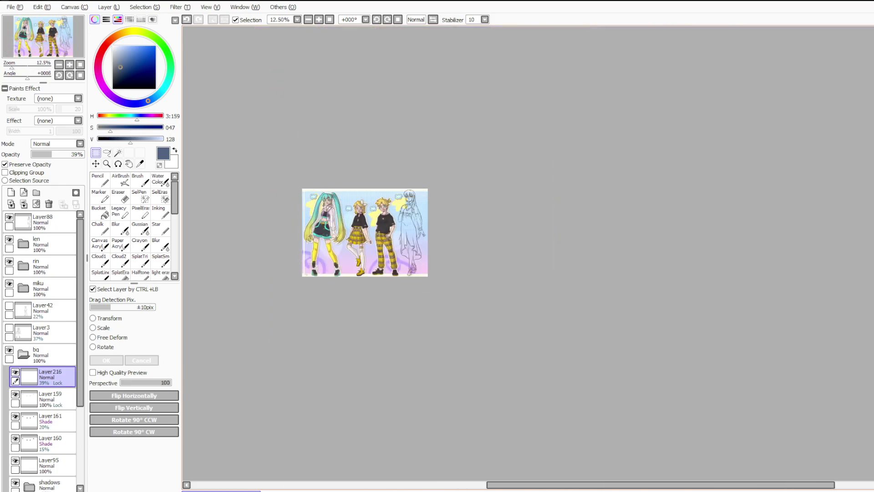
scroll(320, 242, up, 3)
scroll(367, 131, up, 1)
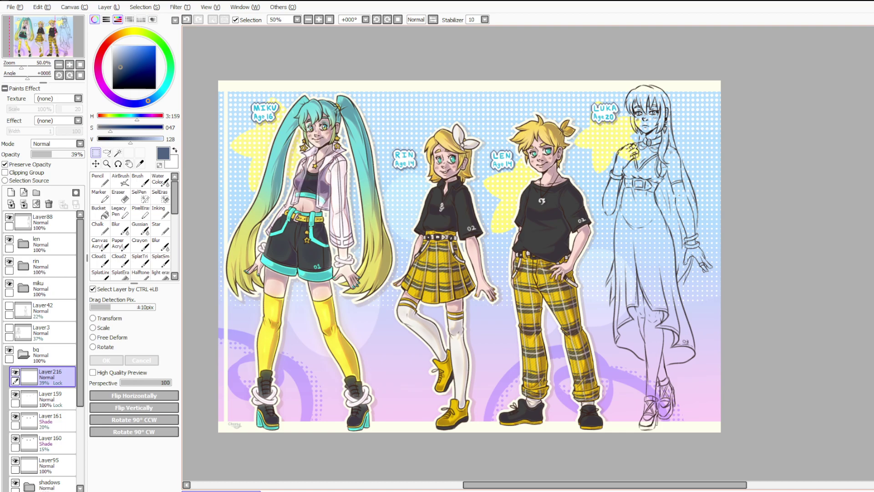
scroll(559, 146, up, 4)
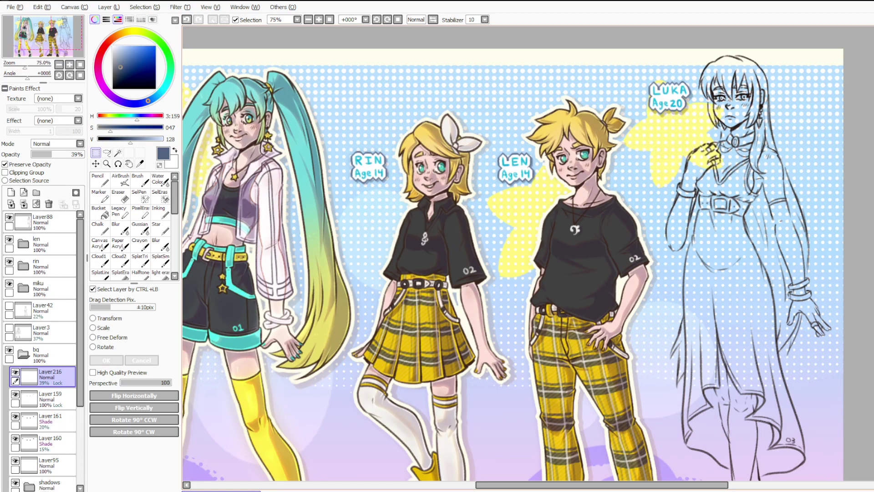
right_click(568, 176)
scroll(575, 177, down, 2)
scroll(401, 219, up, 3)
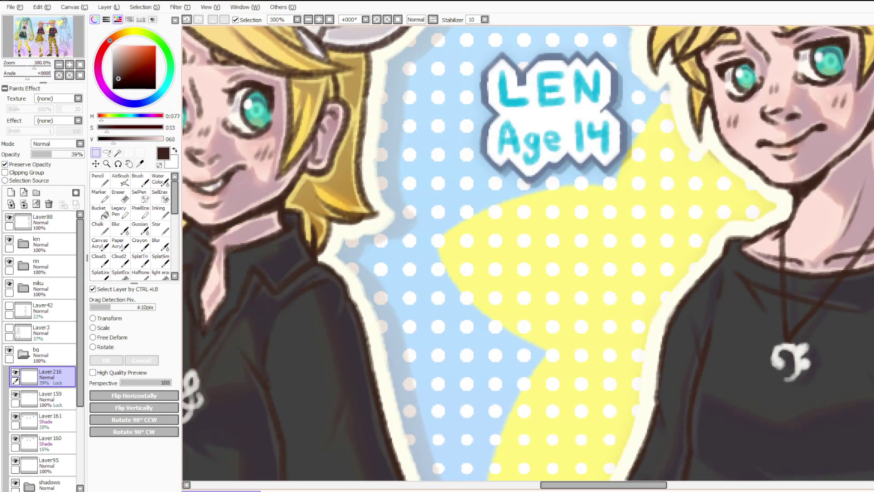
scroll(415, 164, down, 3)
scroll(637, 150, down, 1)
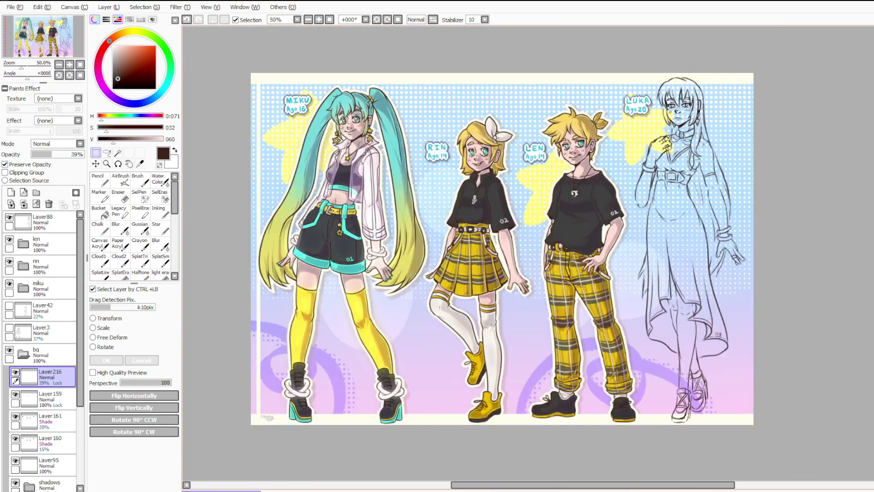